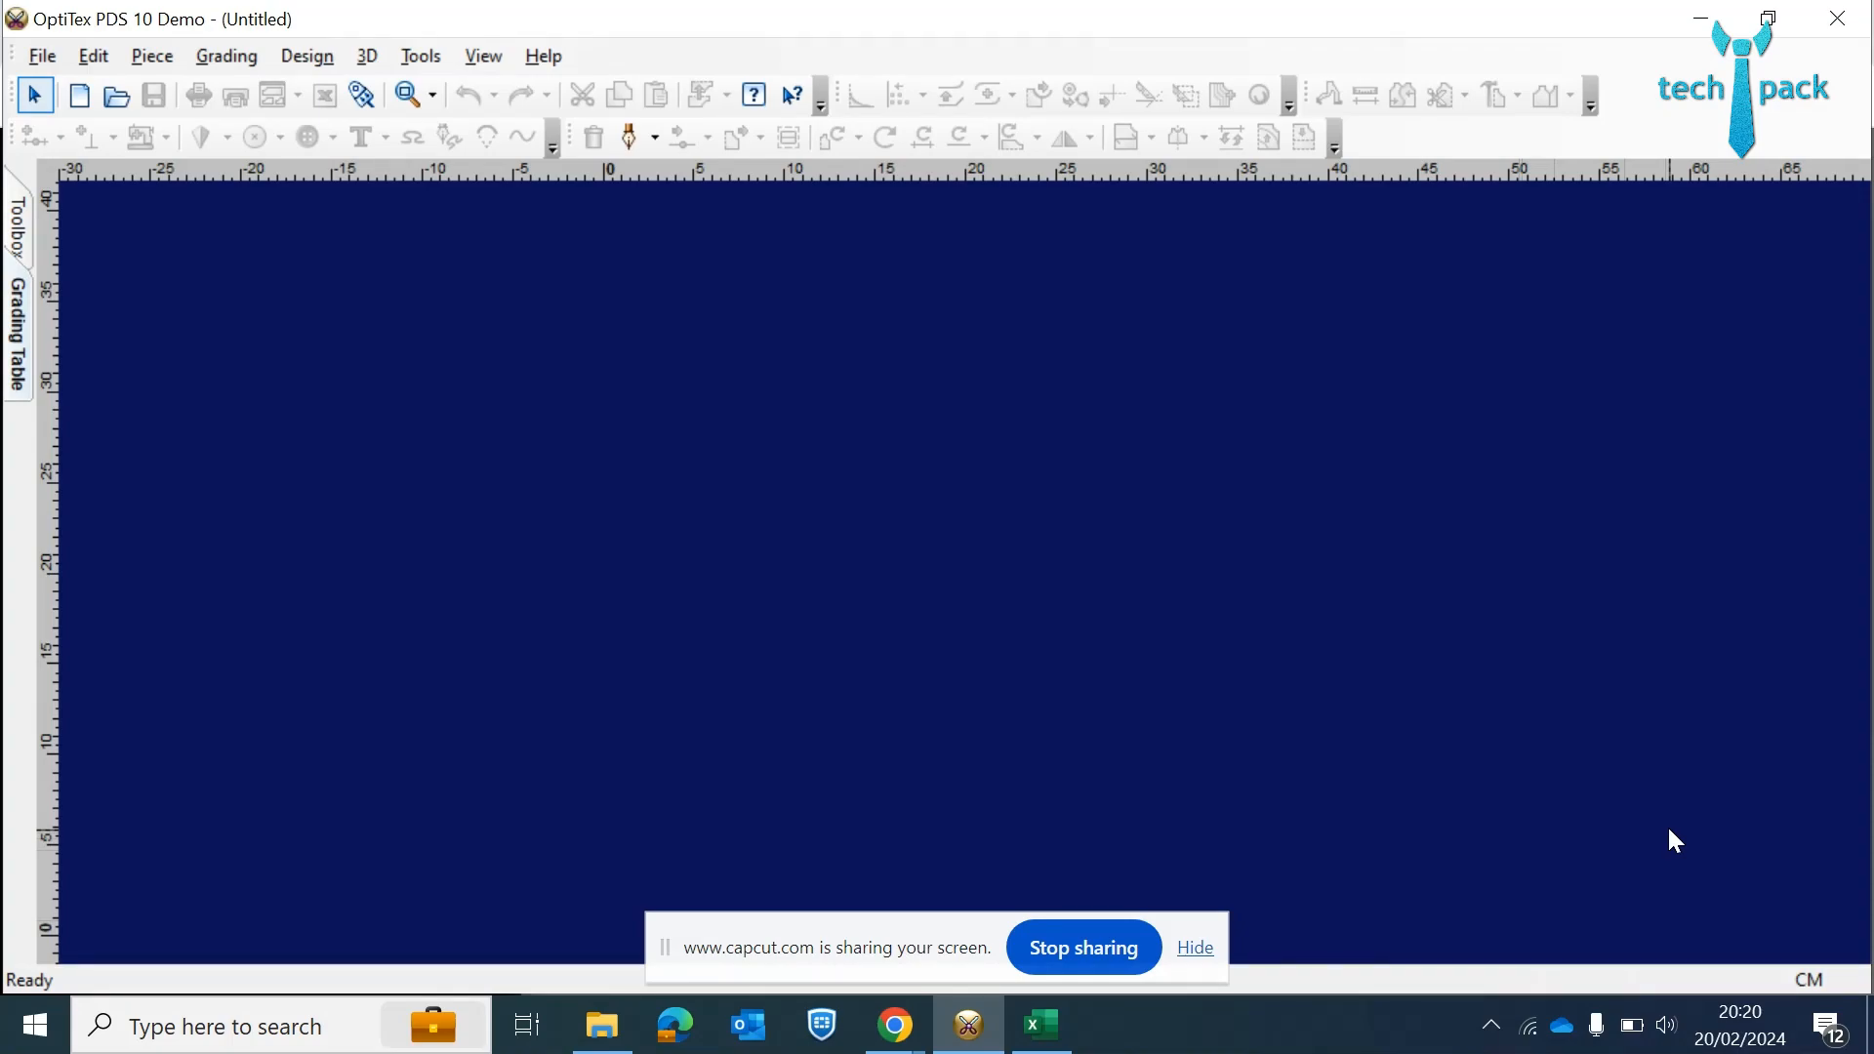
- Switch to Excel and review the points of measurement from 1/2 Waist through Front Gusset Width in the Women Panties Measurement Chart
click(1043, 1025)
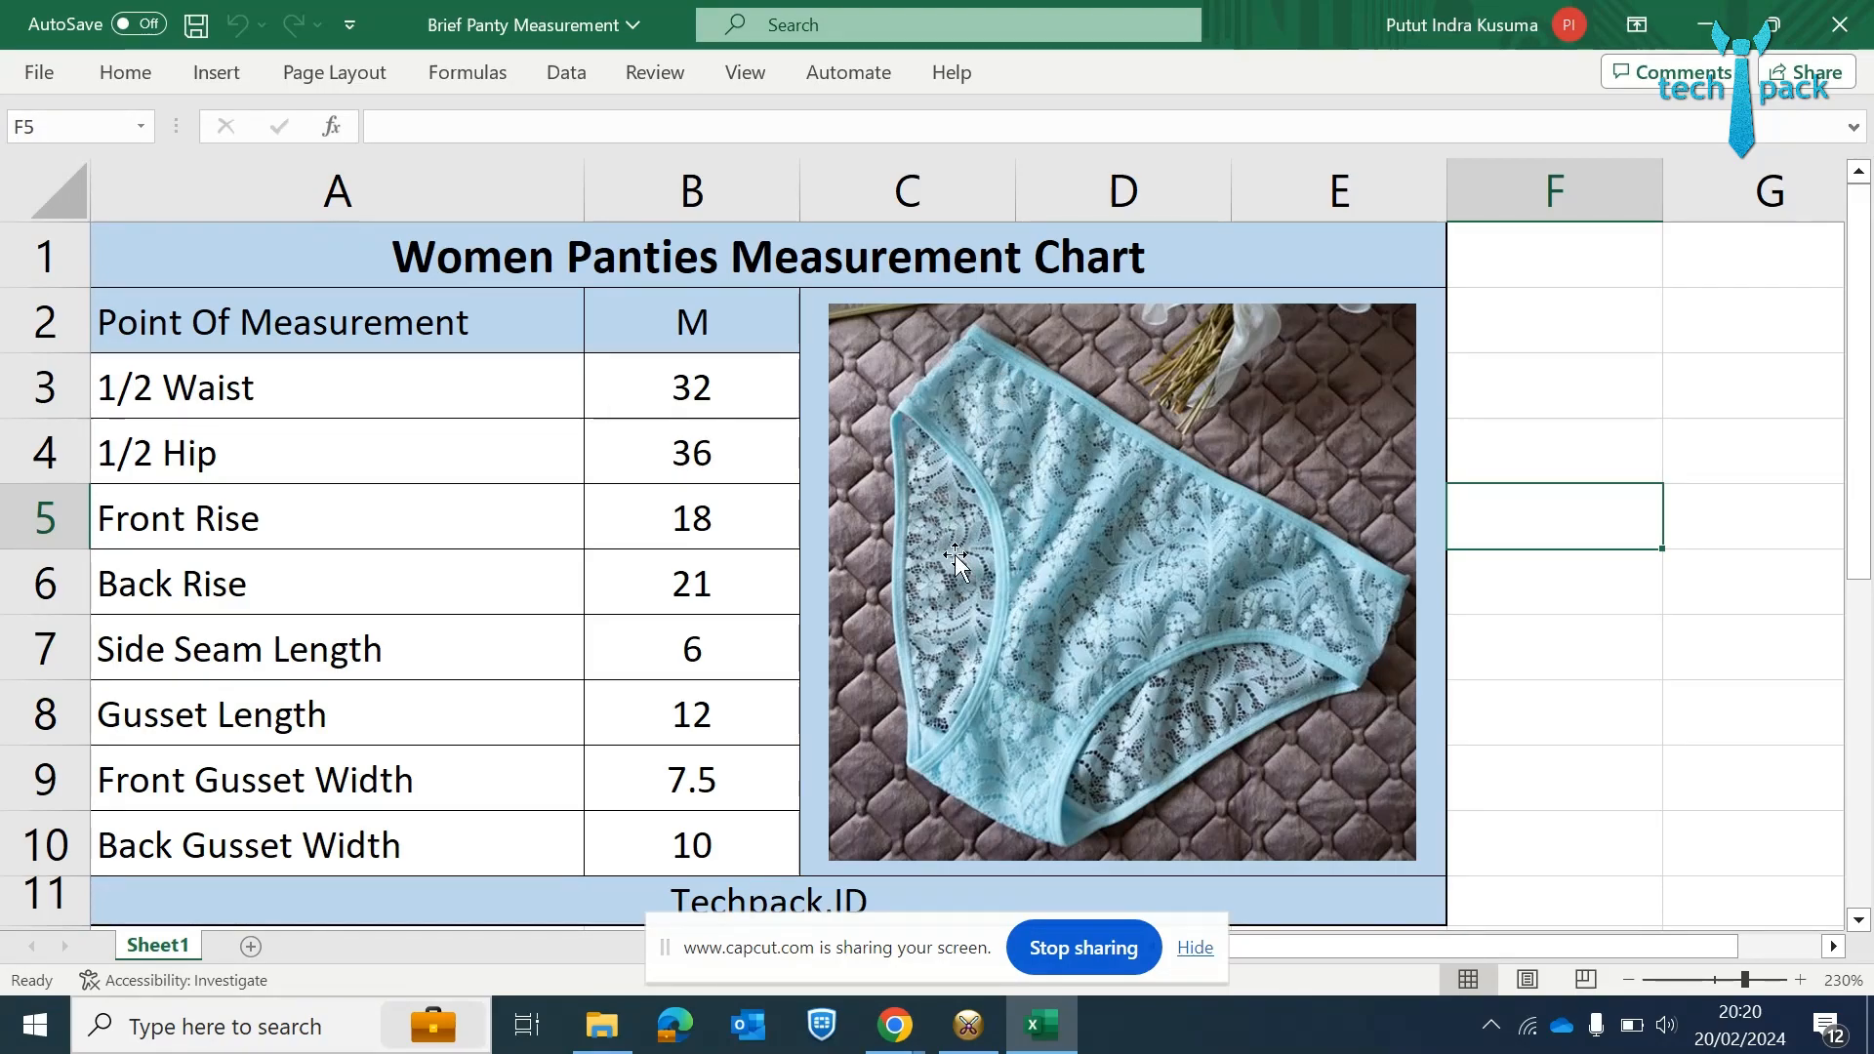
click(415, 391)
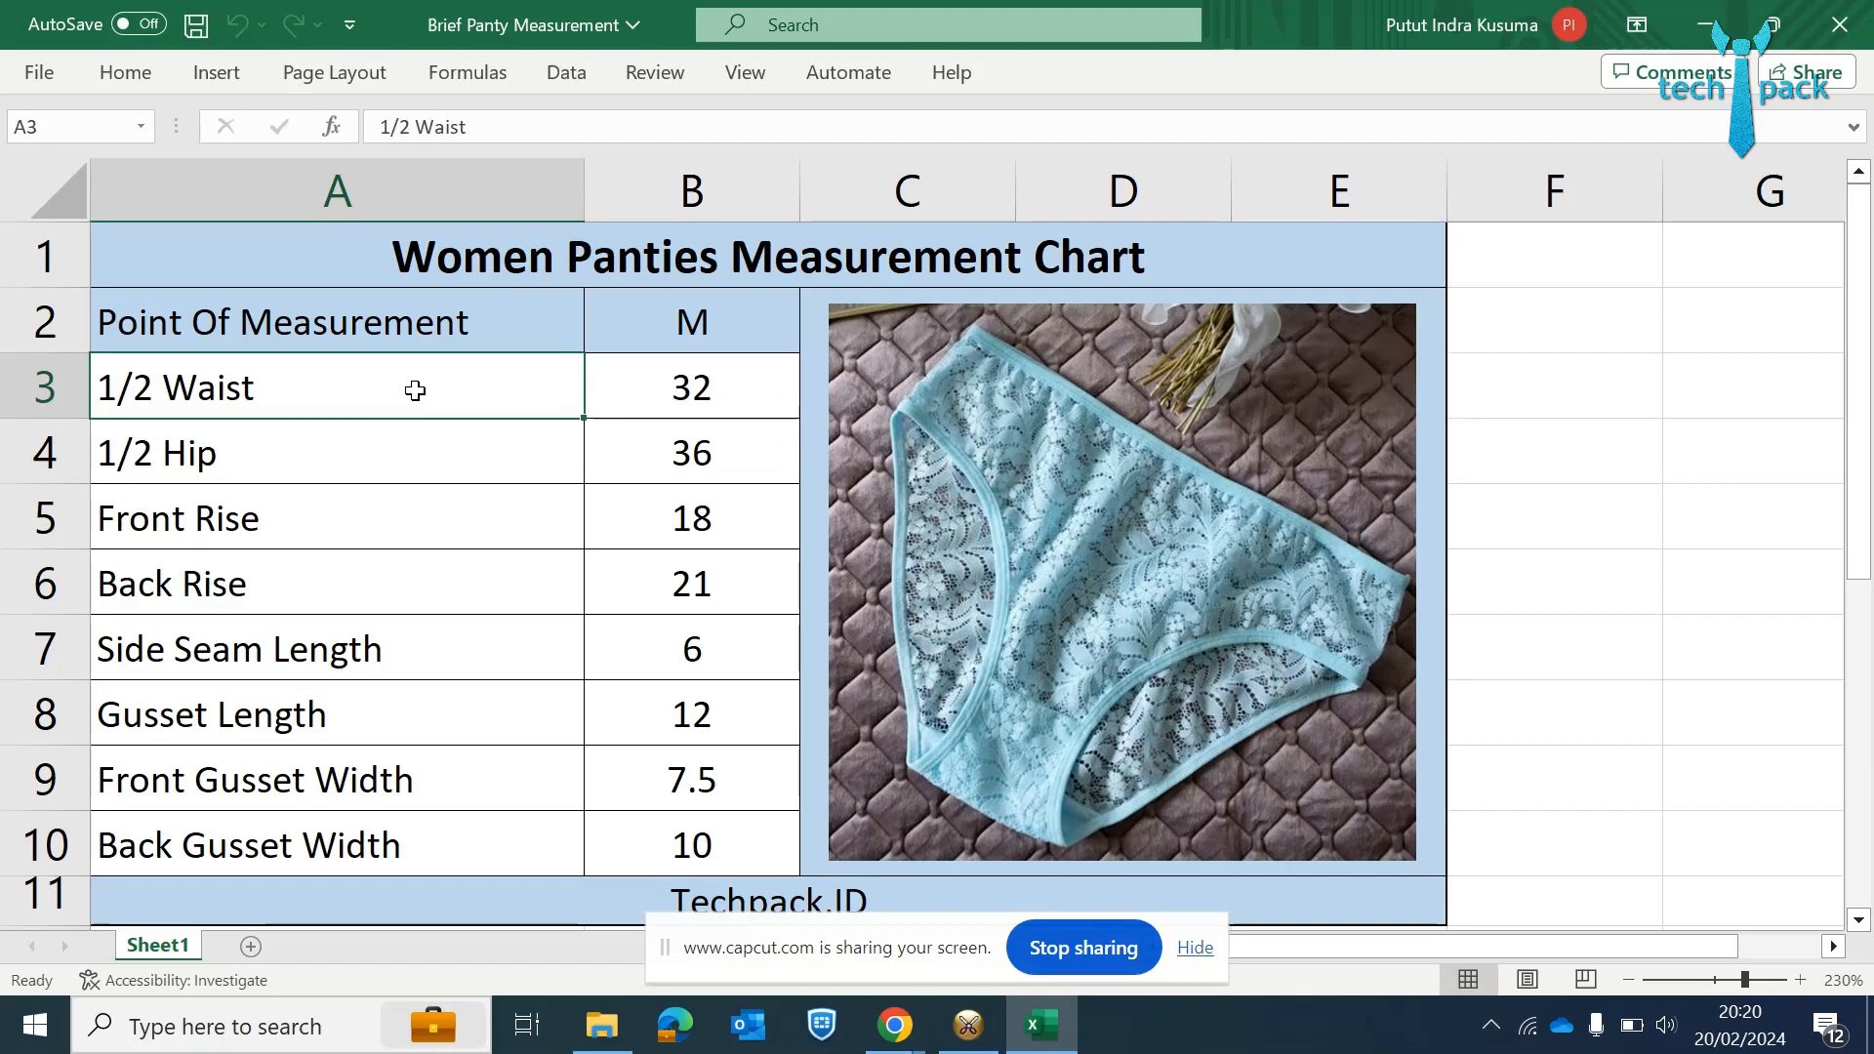
click(435, 439)
click(445, 523)
click(456, 579)
click(468, 644)
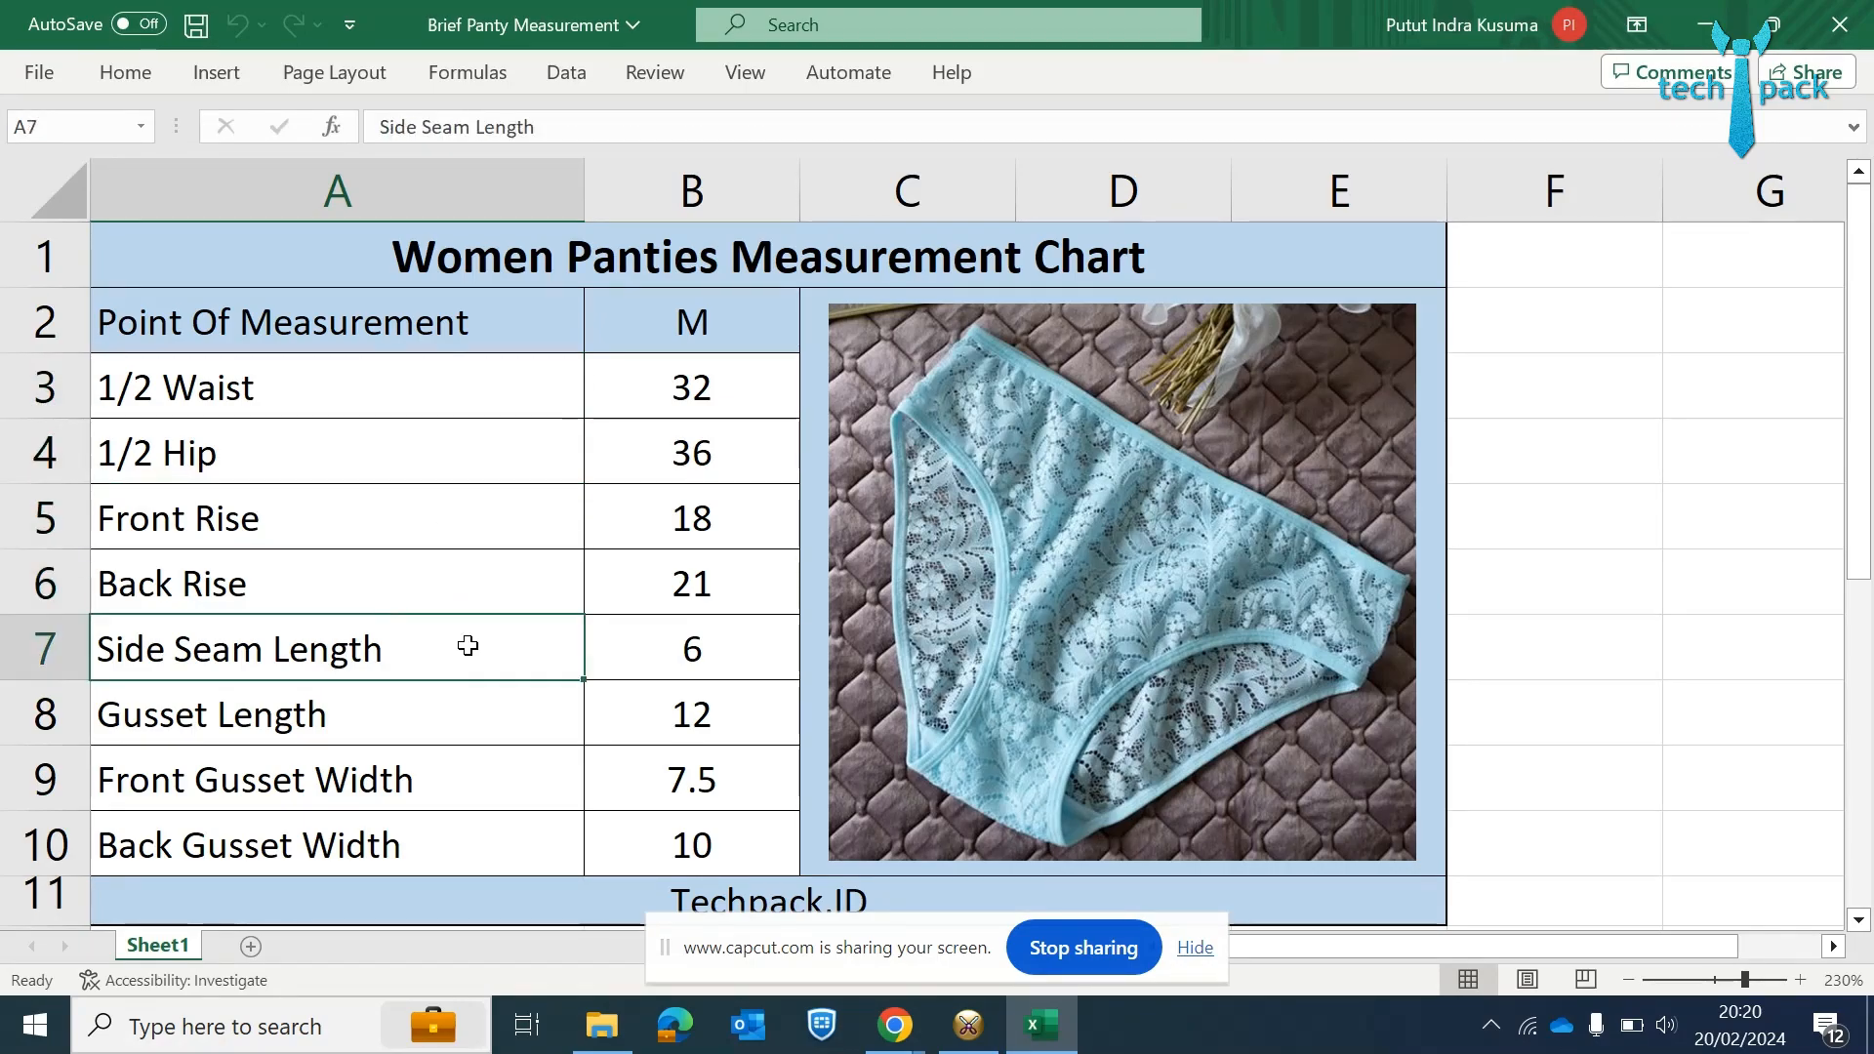
click(481, 724)
click(485, 776)
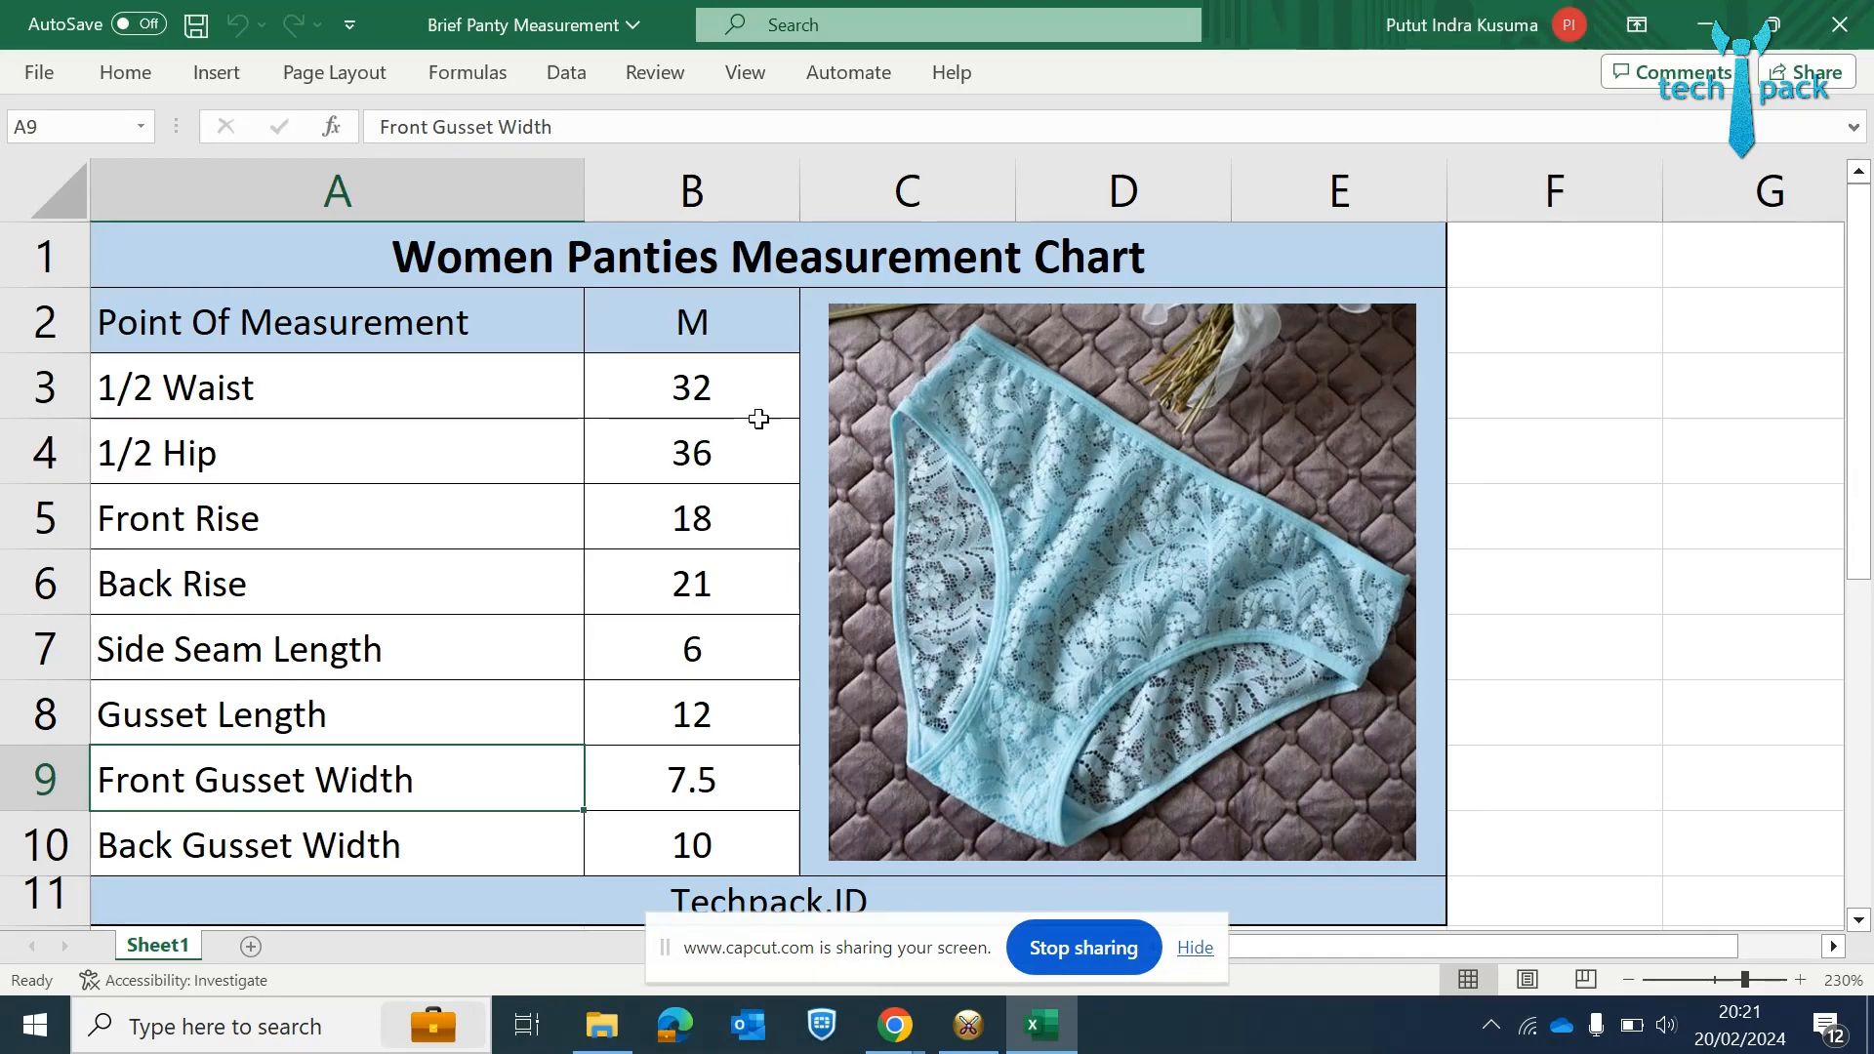
- Halve the 1/2 Waist value in F3 with =B3/2 and fill the formula down to F4 for the 1/2 Hip
click(744, 391)
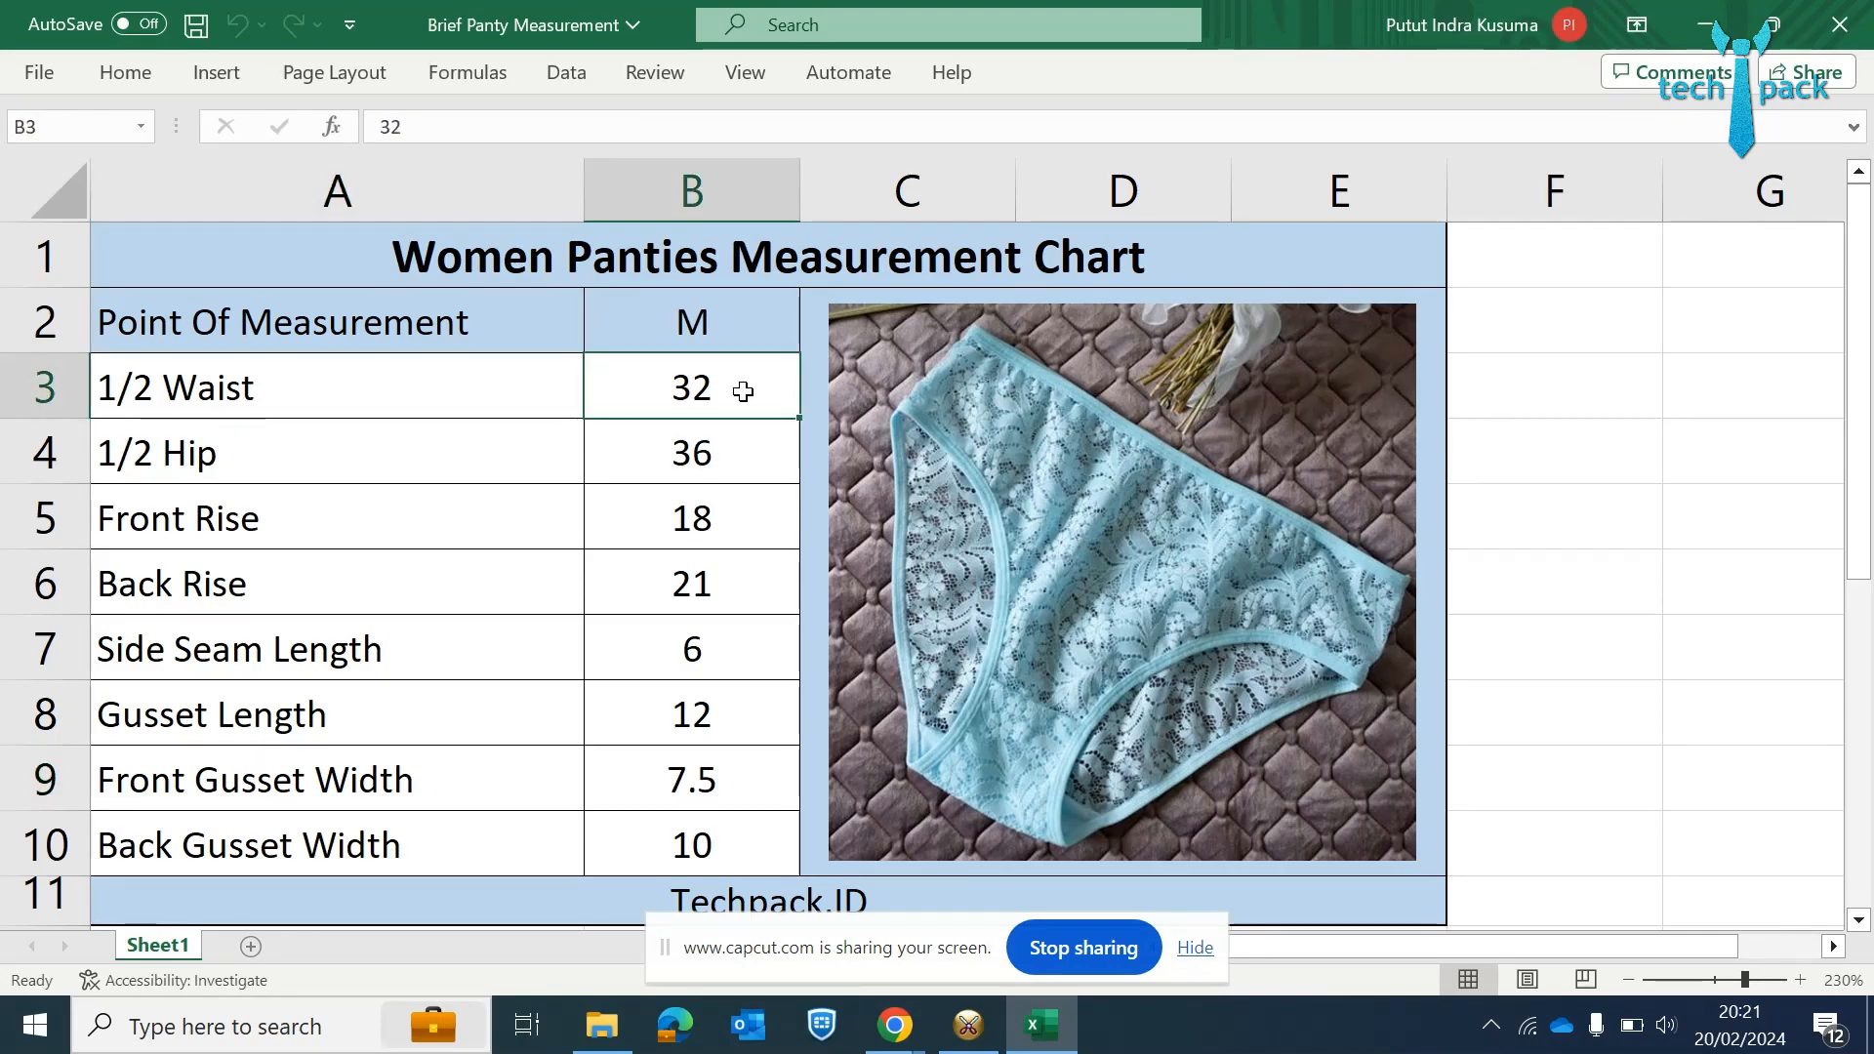
click(1553, 403)
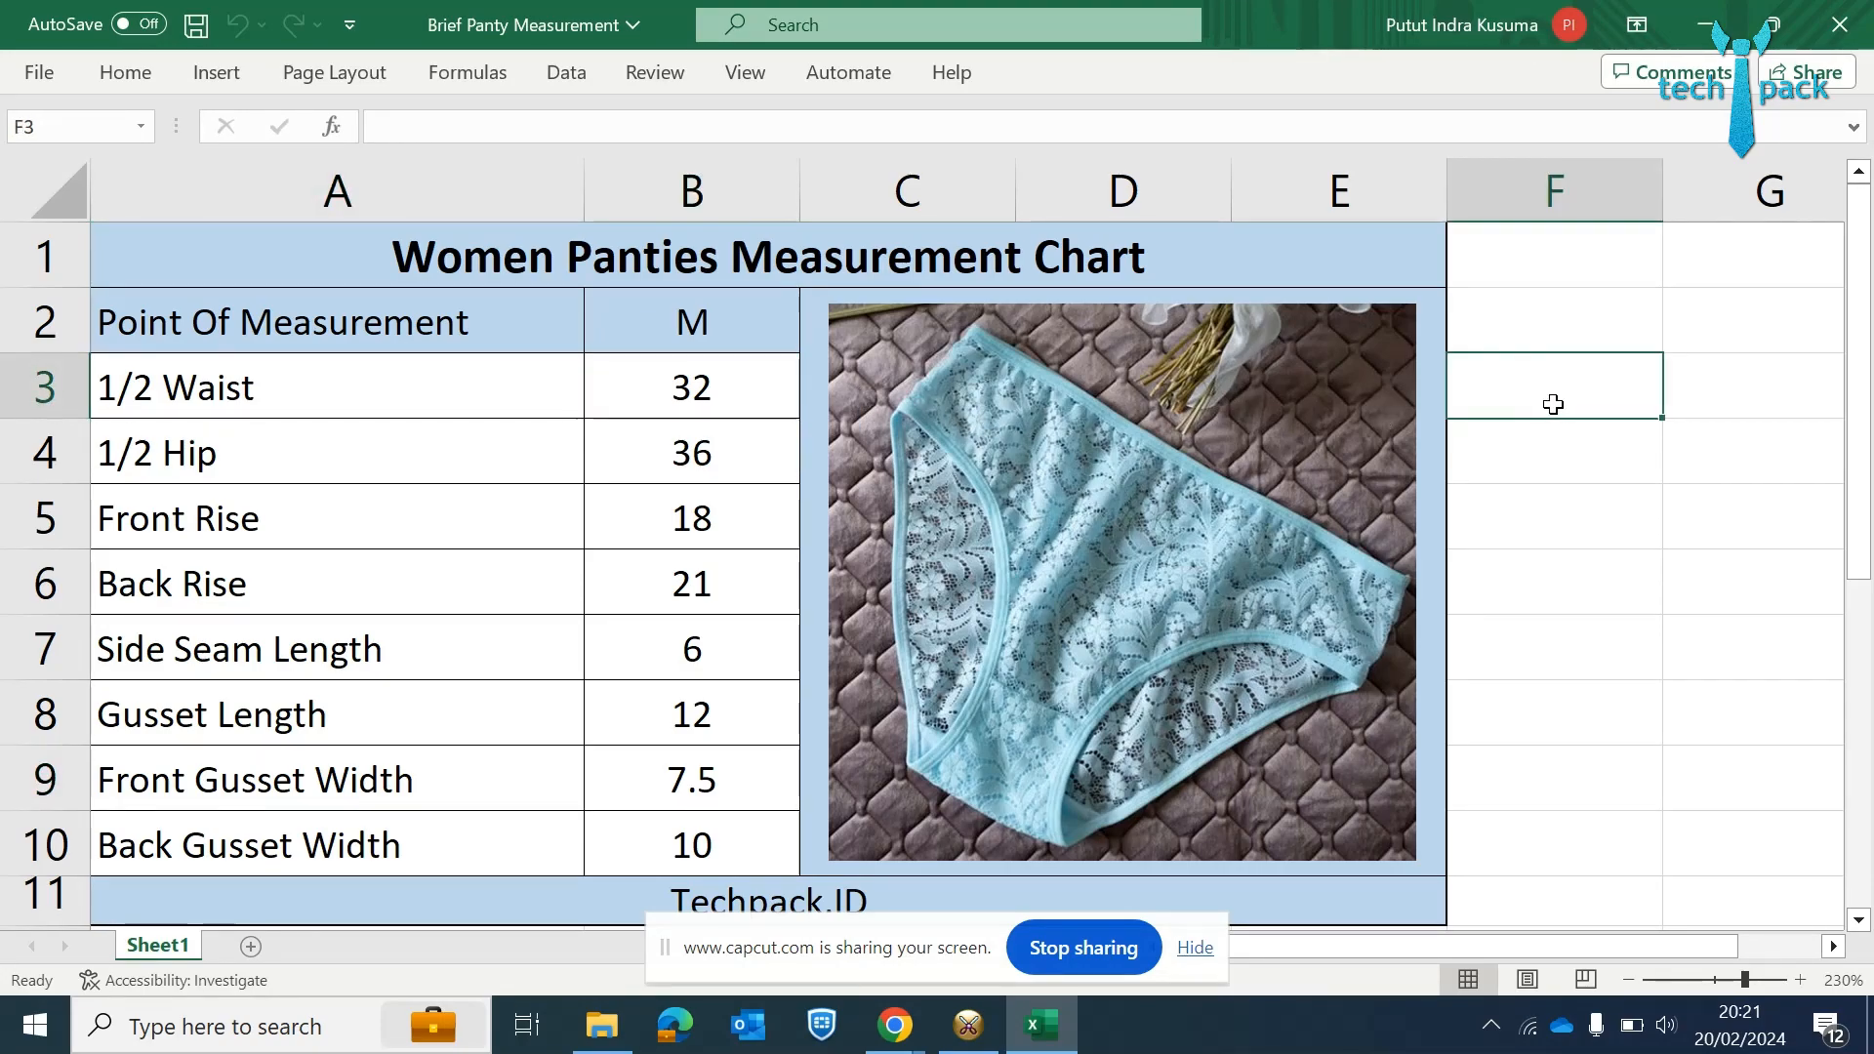
text(=)
click(728, 377)
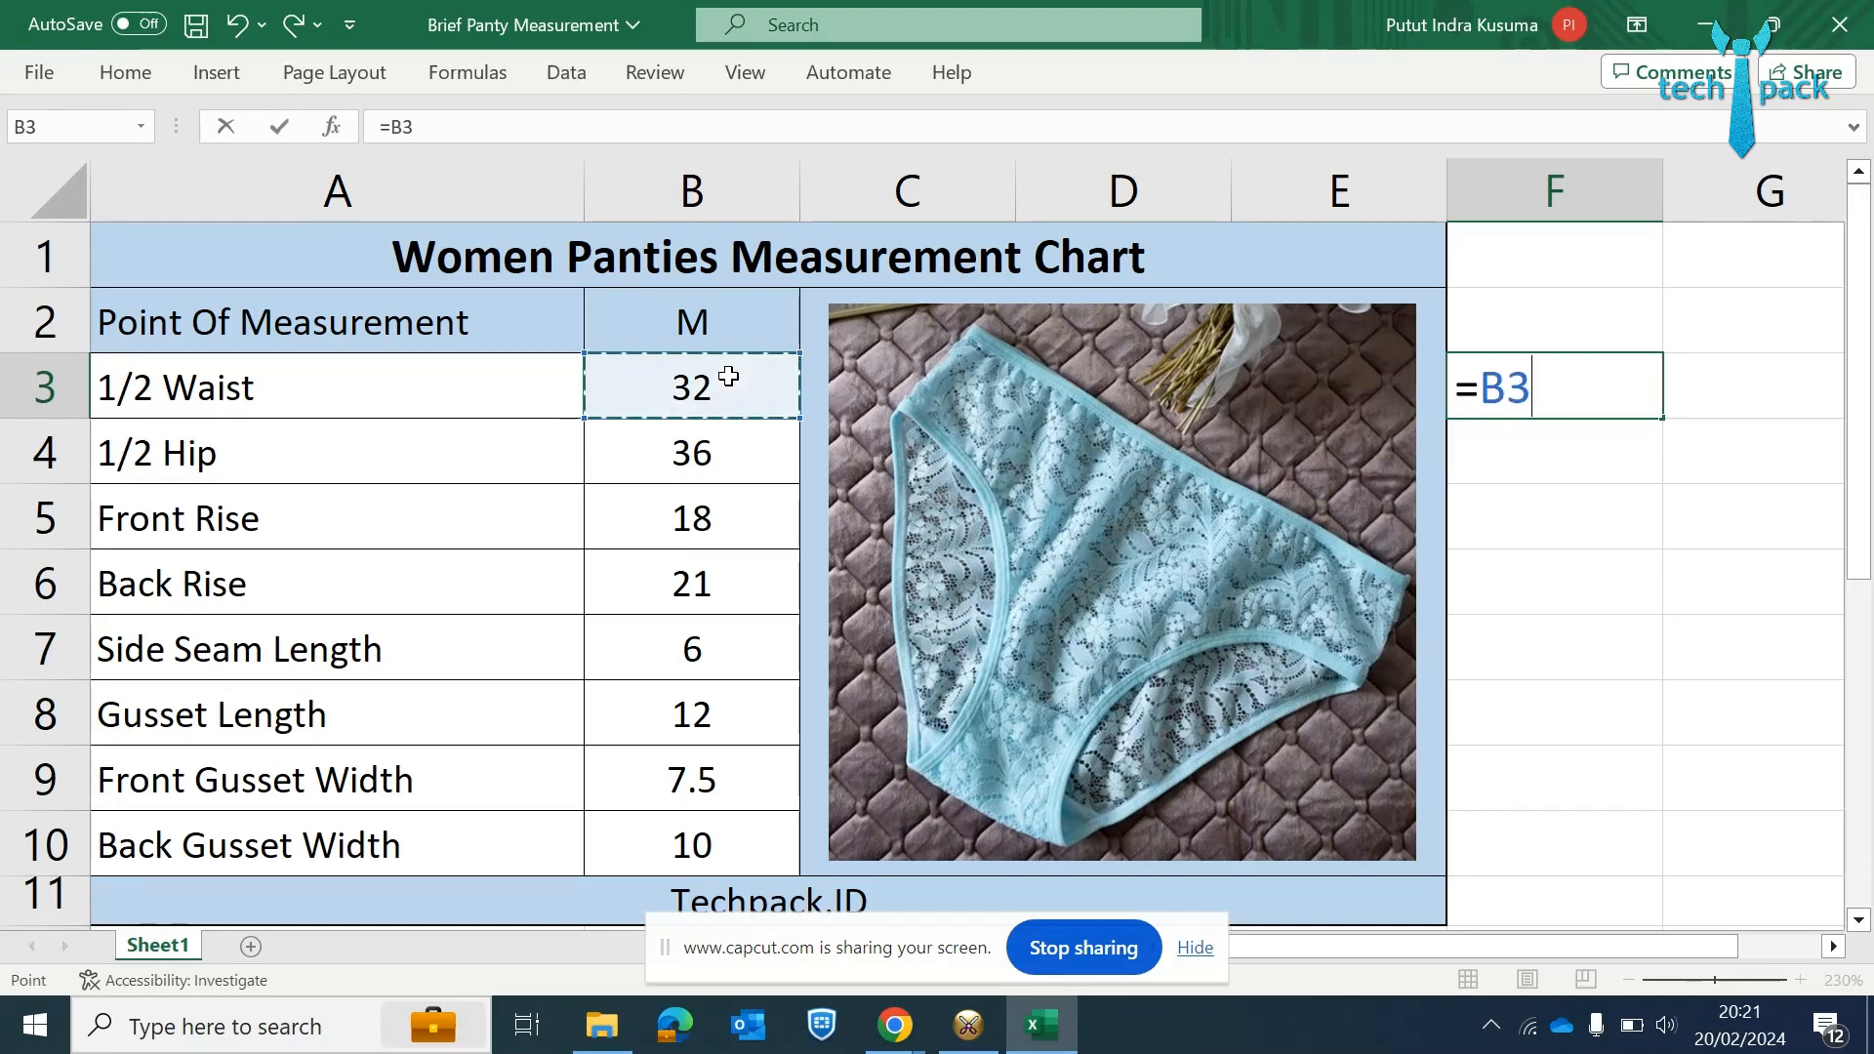
text(/)
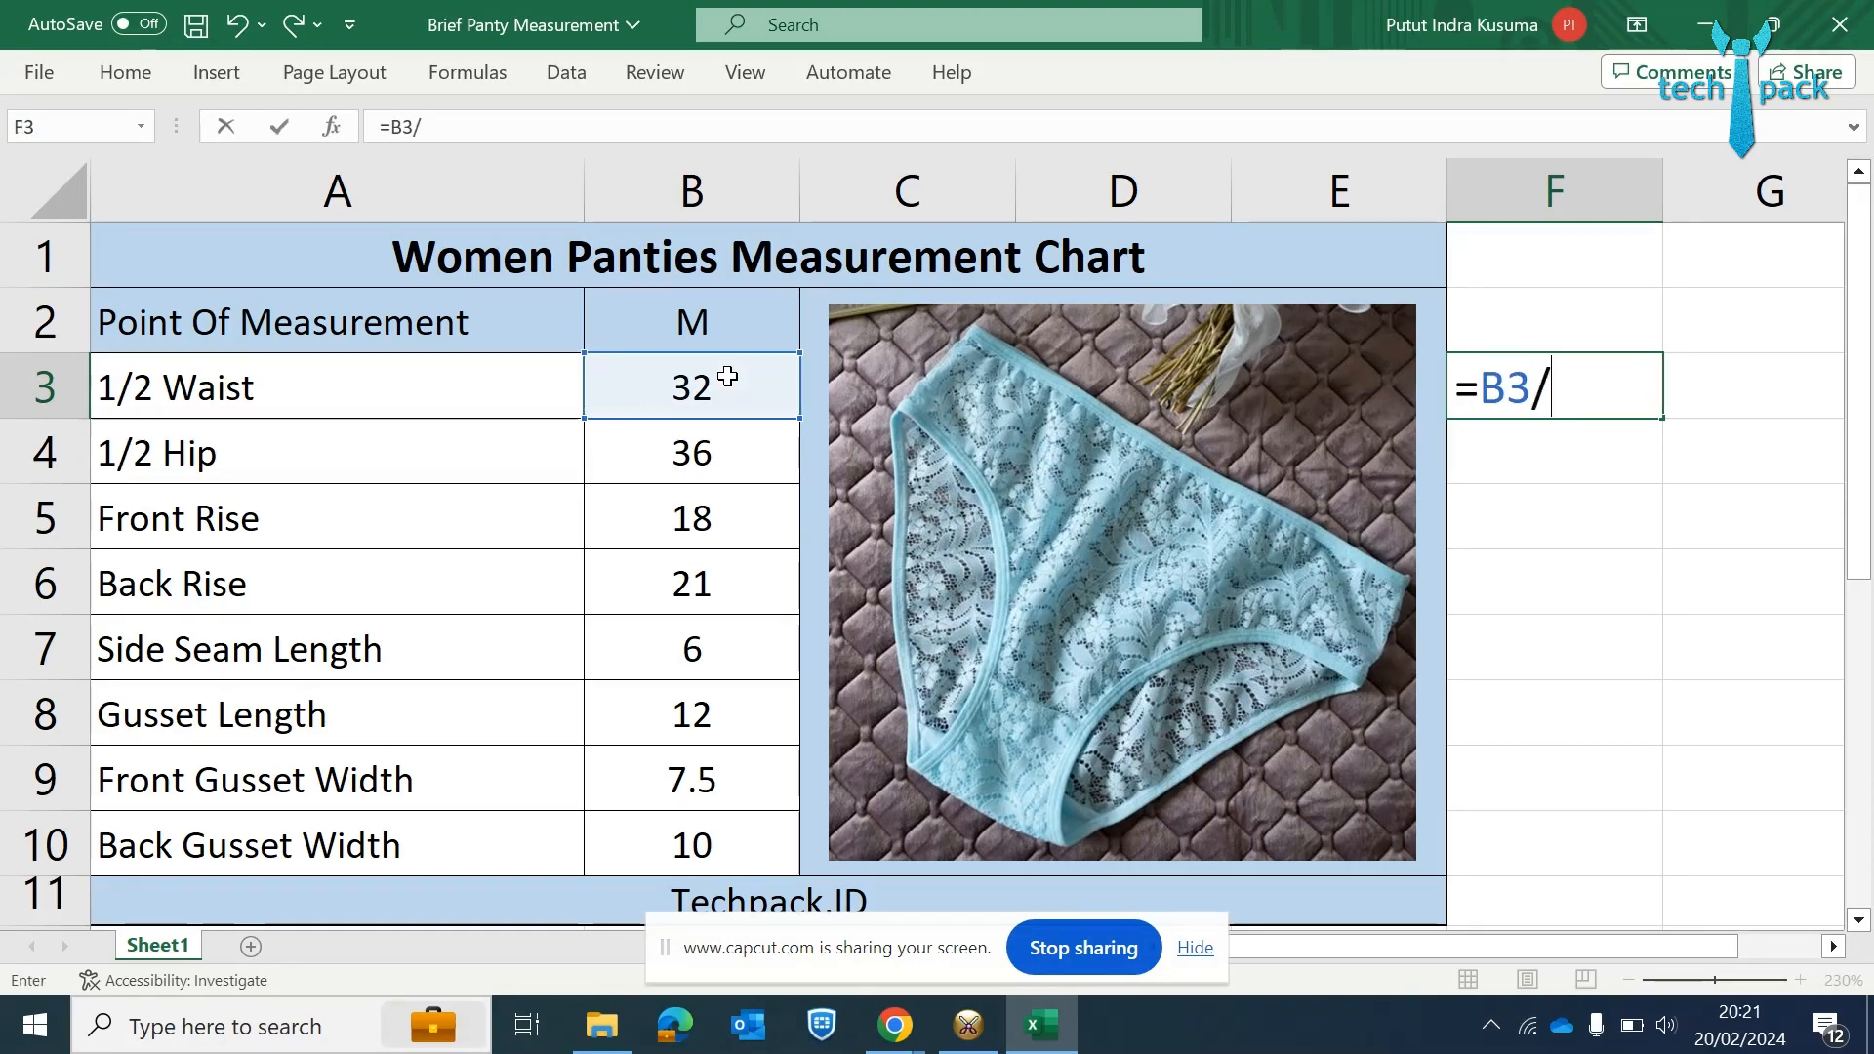
text(2)
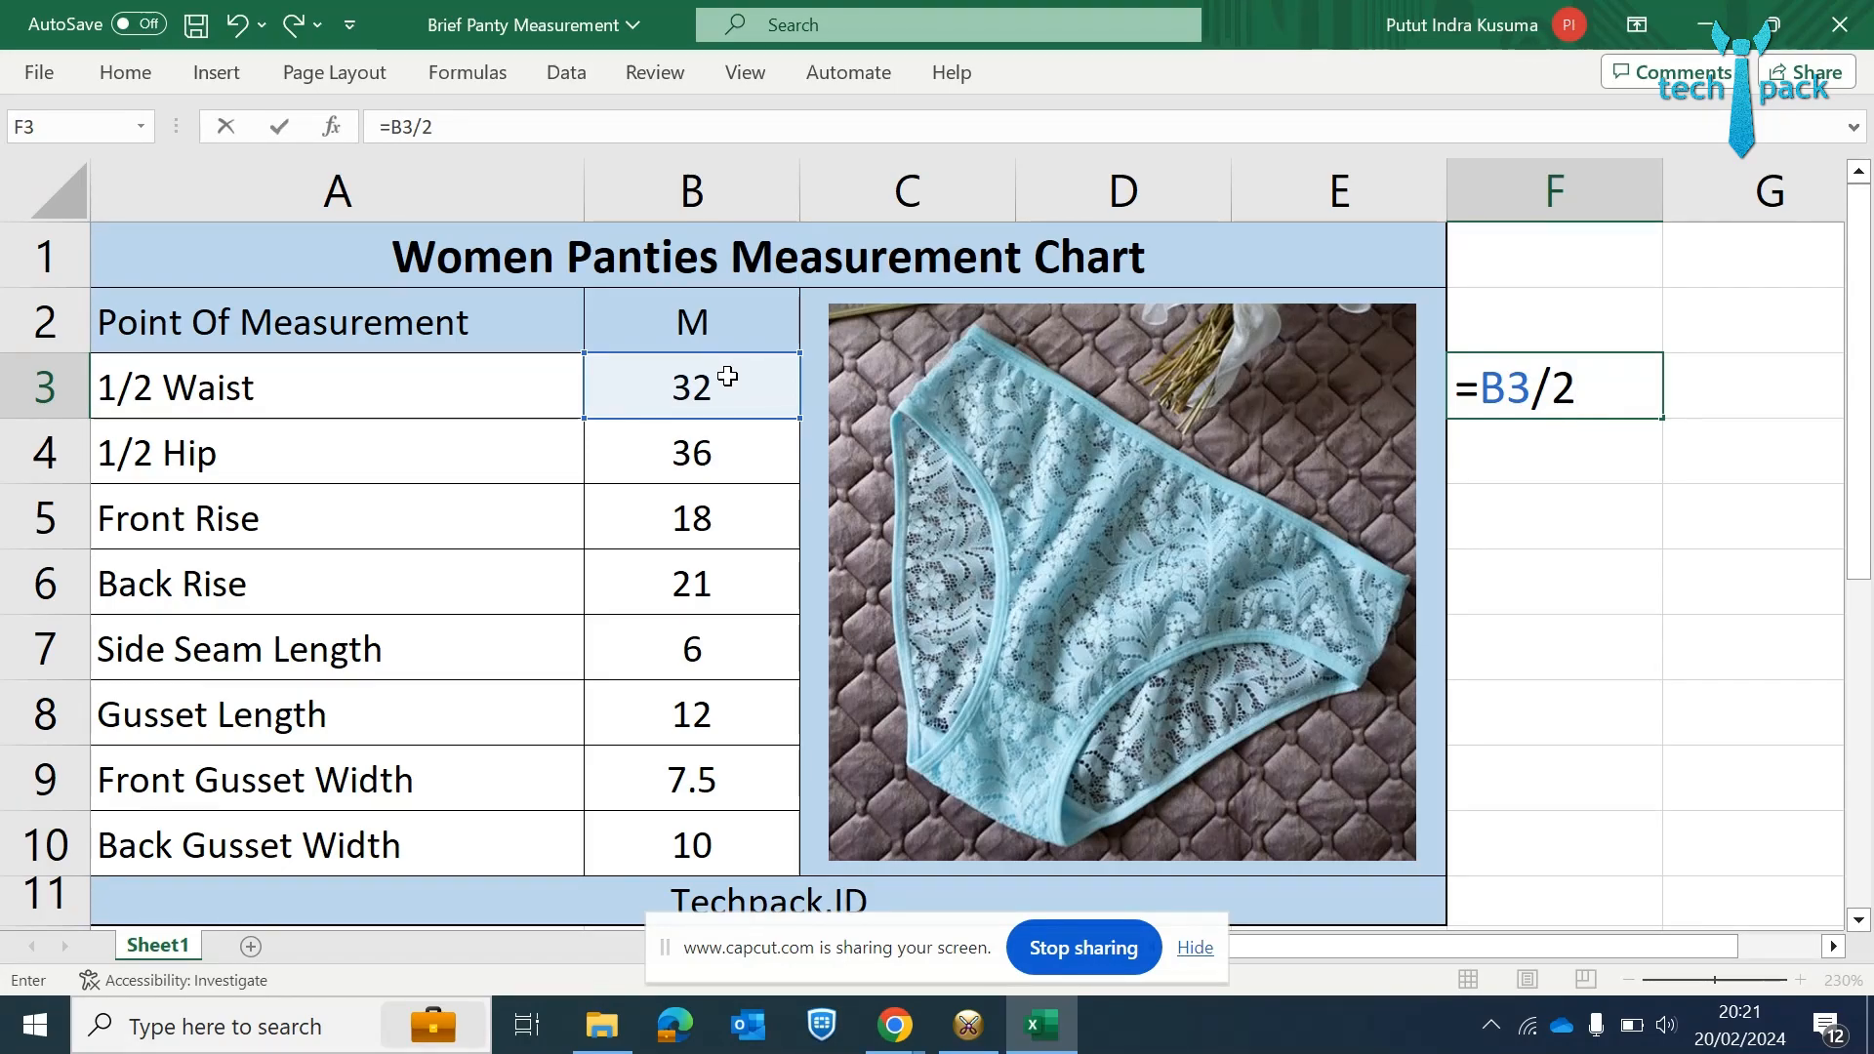
key(Return)
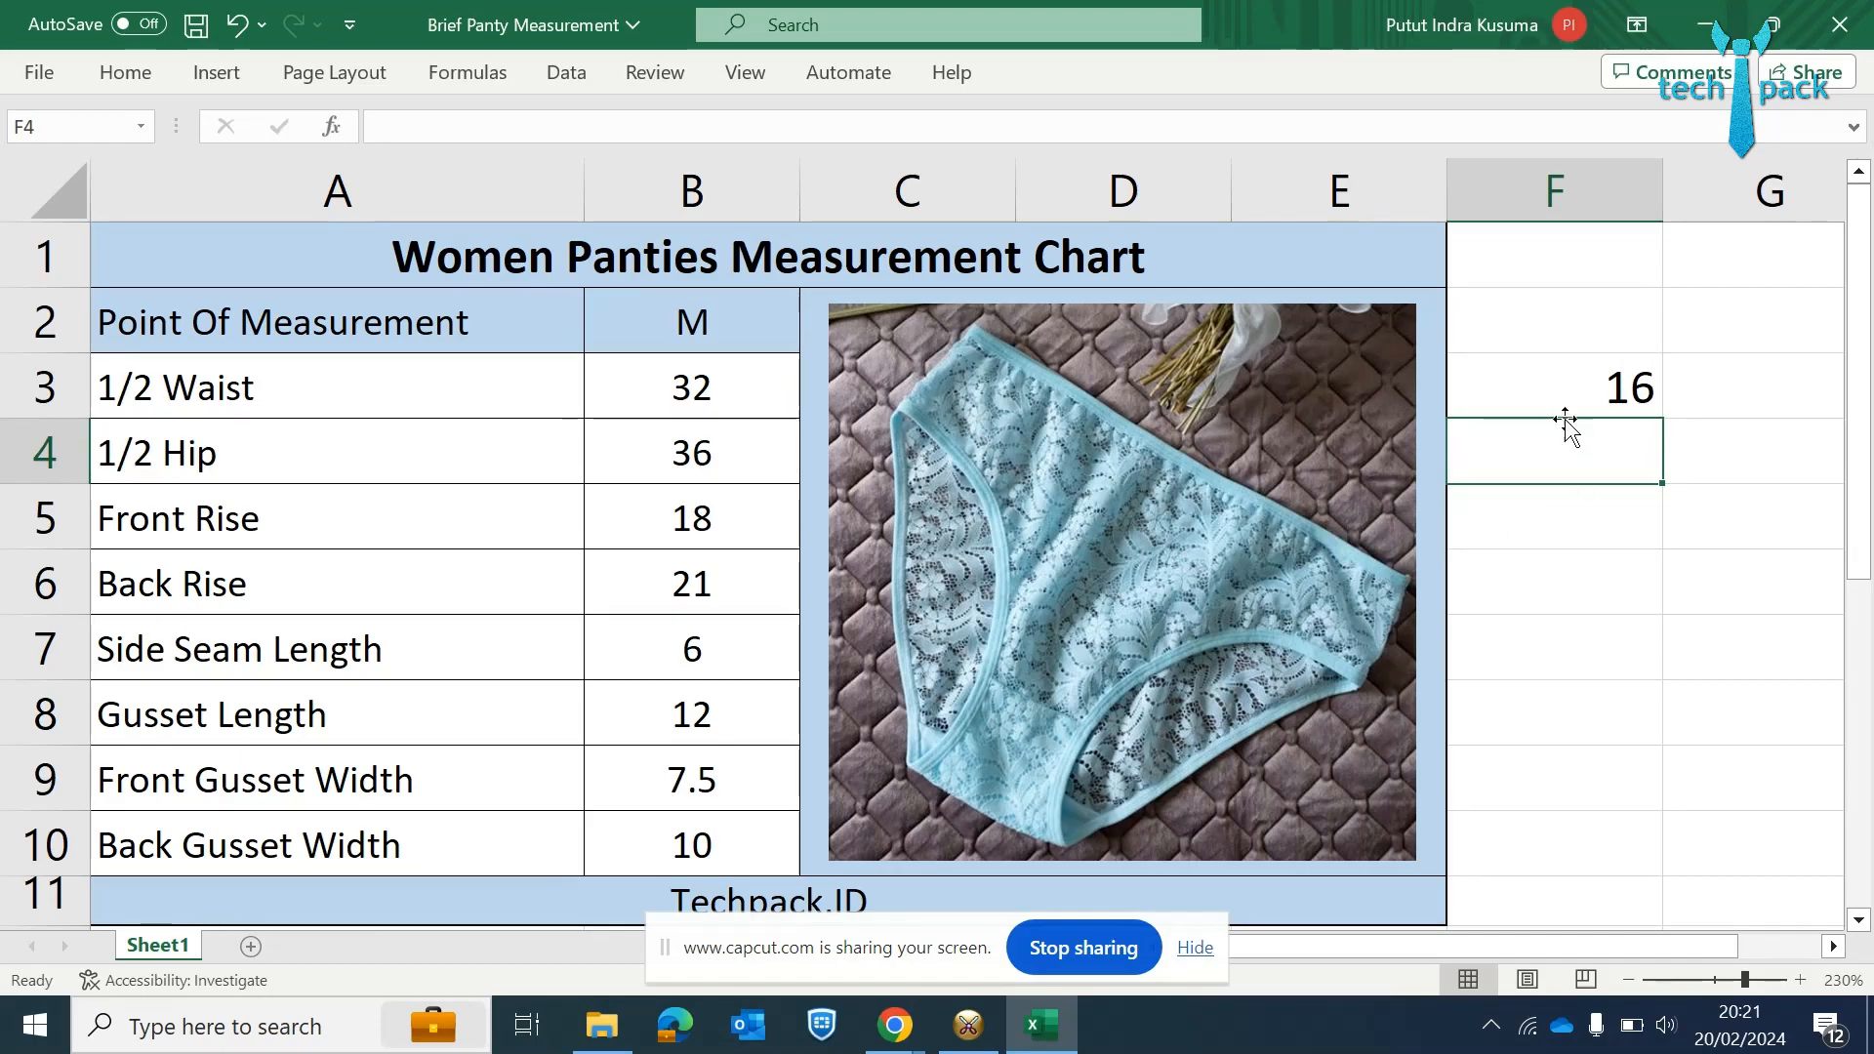
click(1621, 408)
drag(1661, 418, 1658, 479)
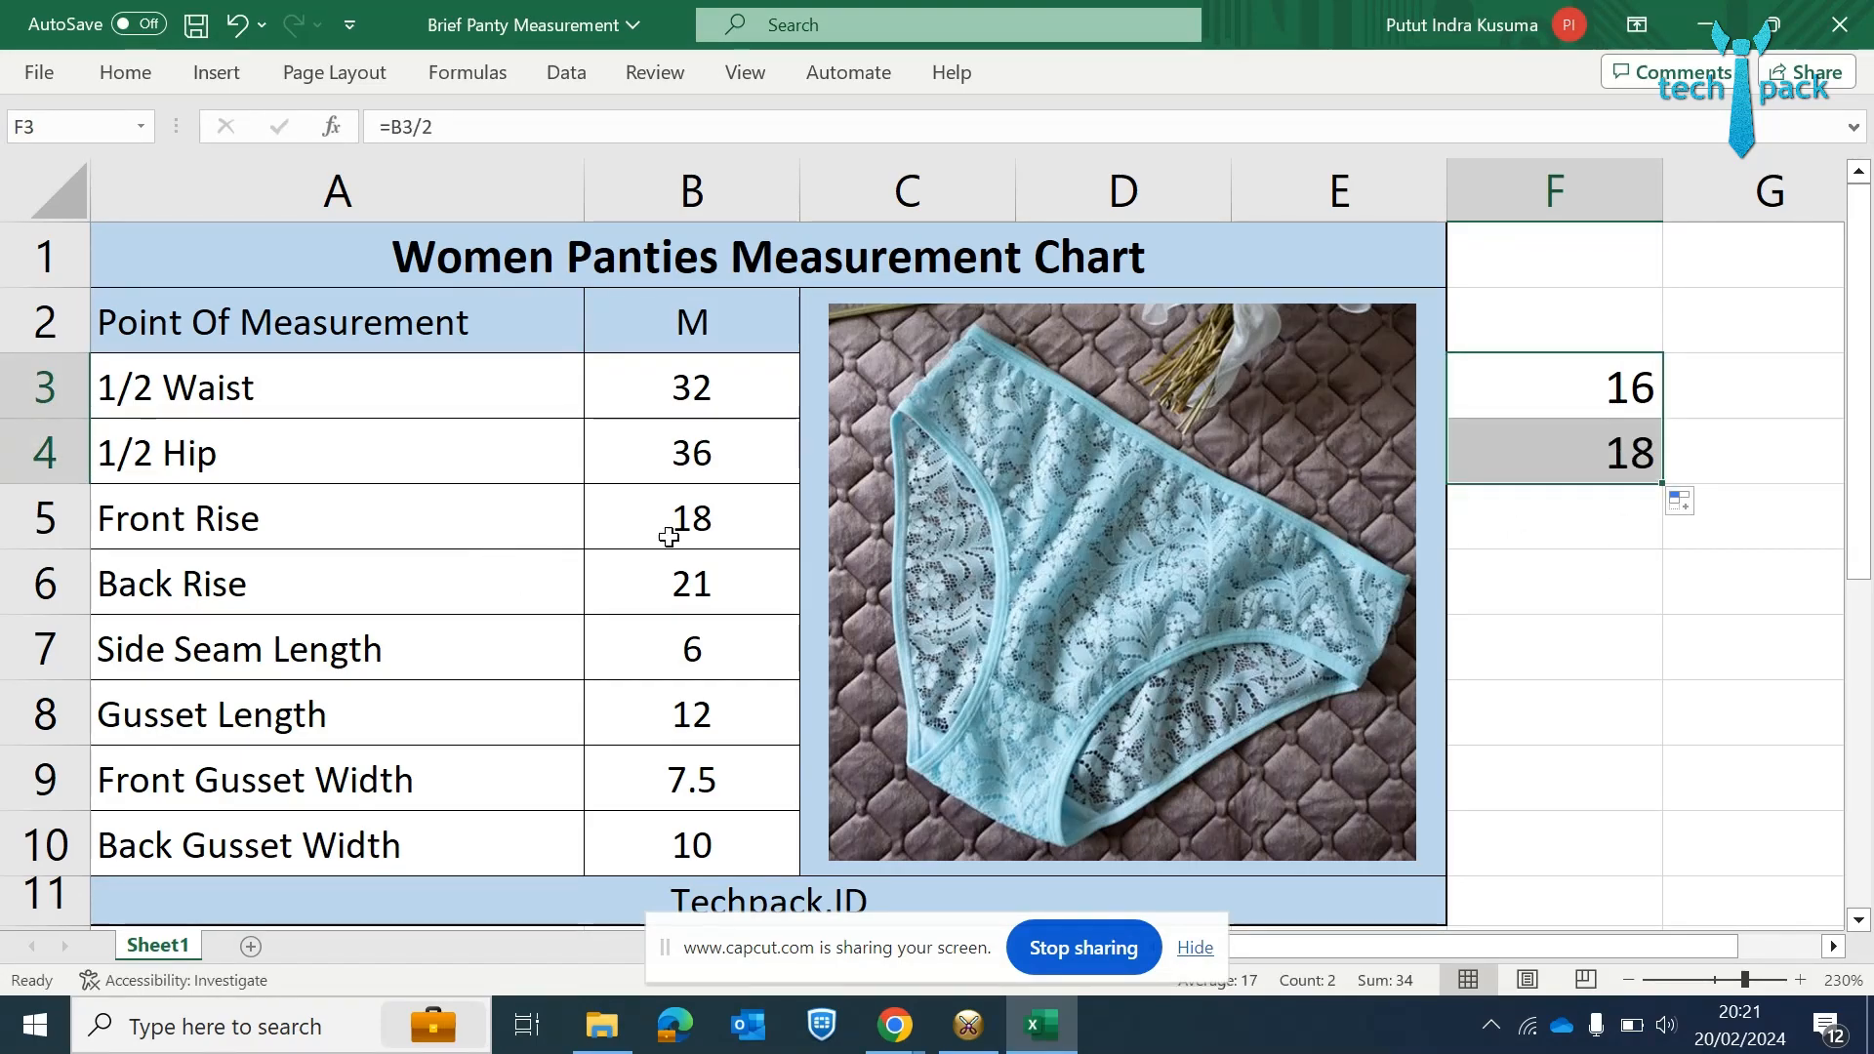
- Add the Front Rise and Gusset Length in F5 with the formula =B5+B8
click(678, 532)
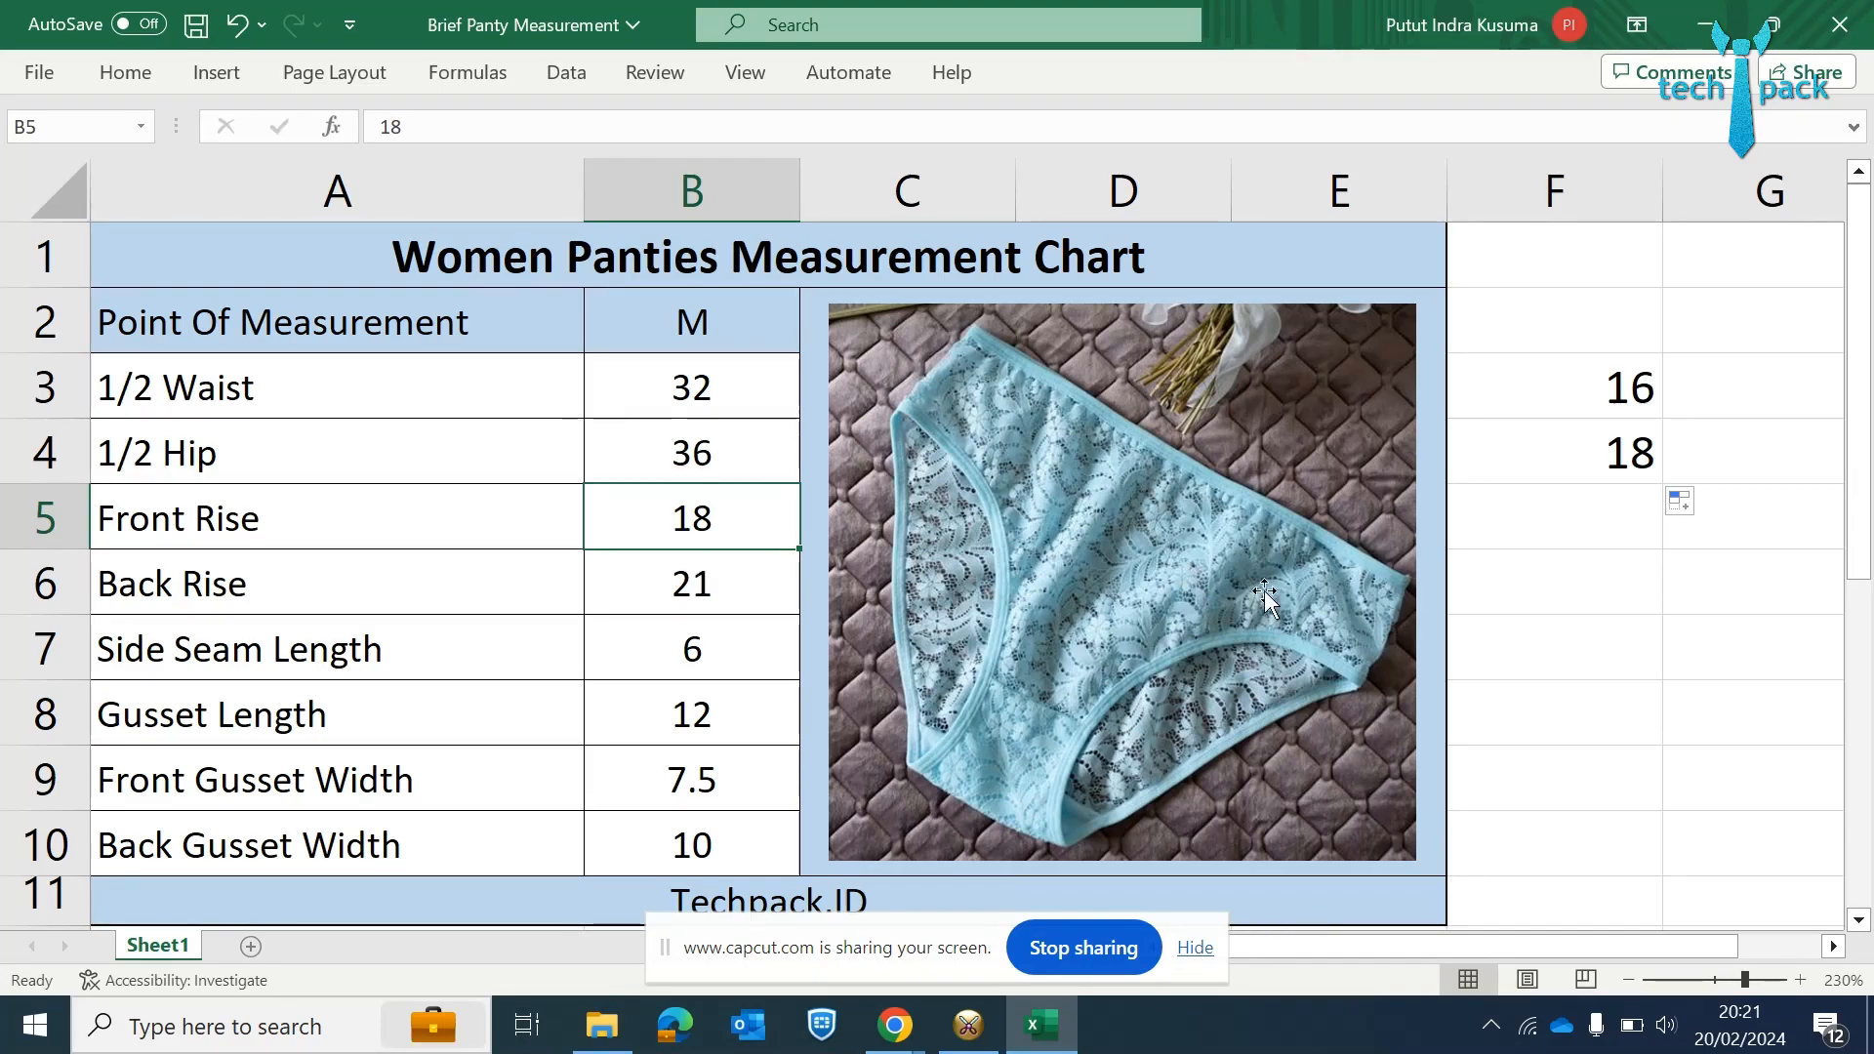
click(1611, 534)
text(=)
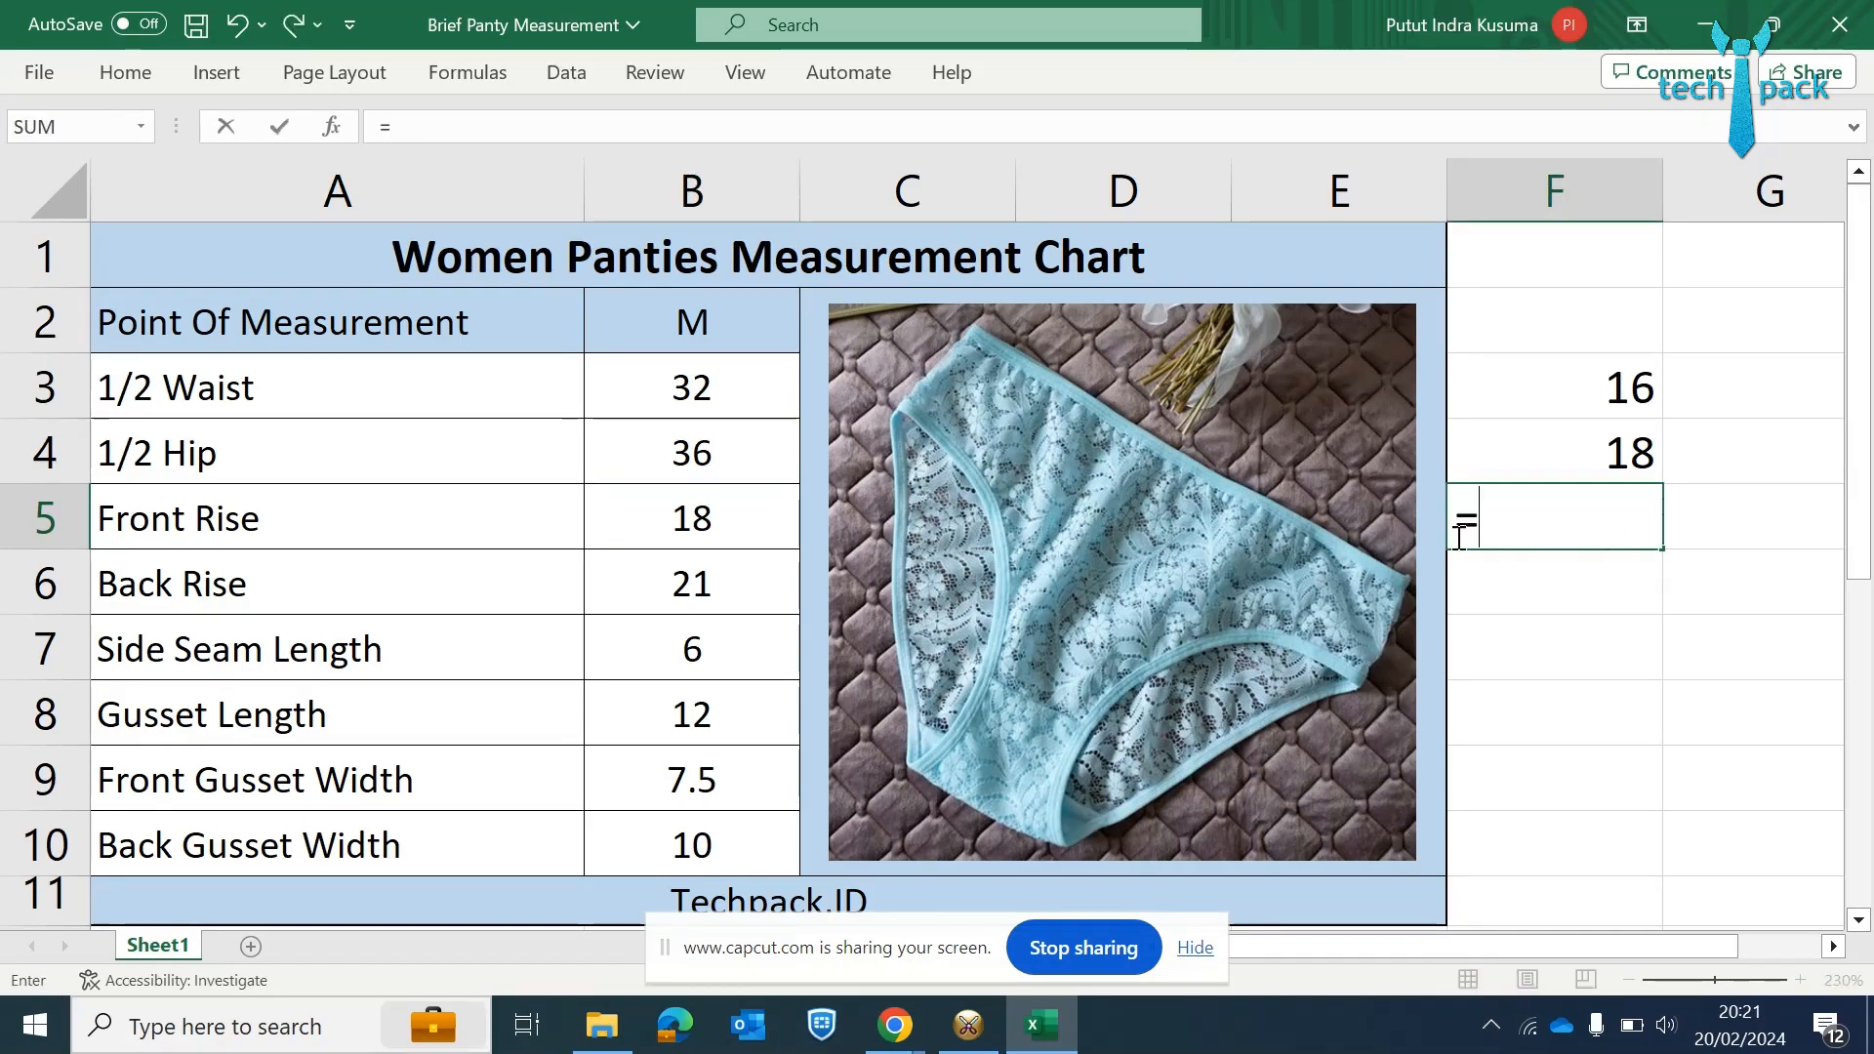
click(746, 516)
text(+)
click(737, 709)
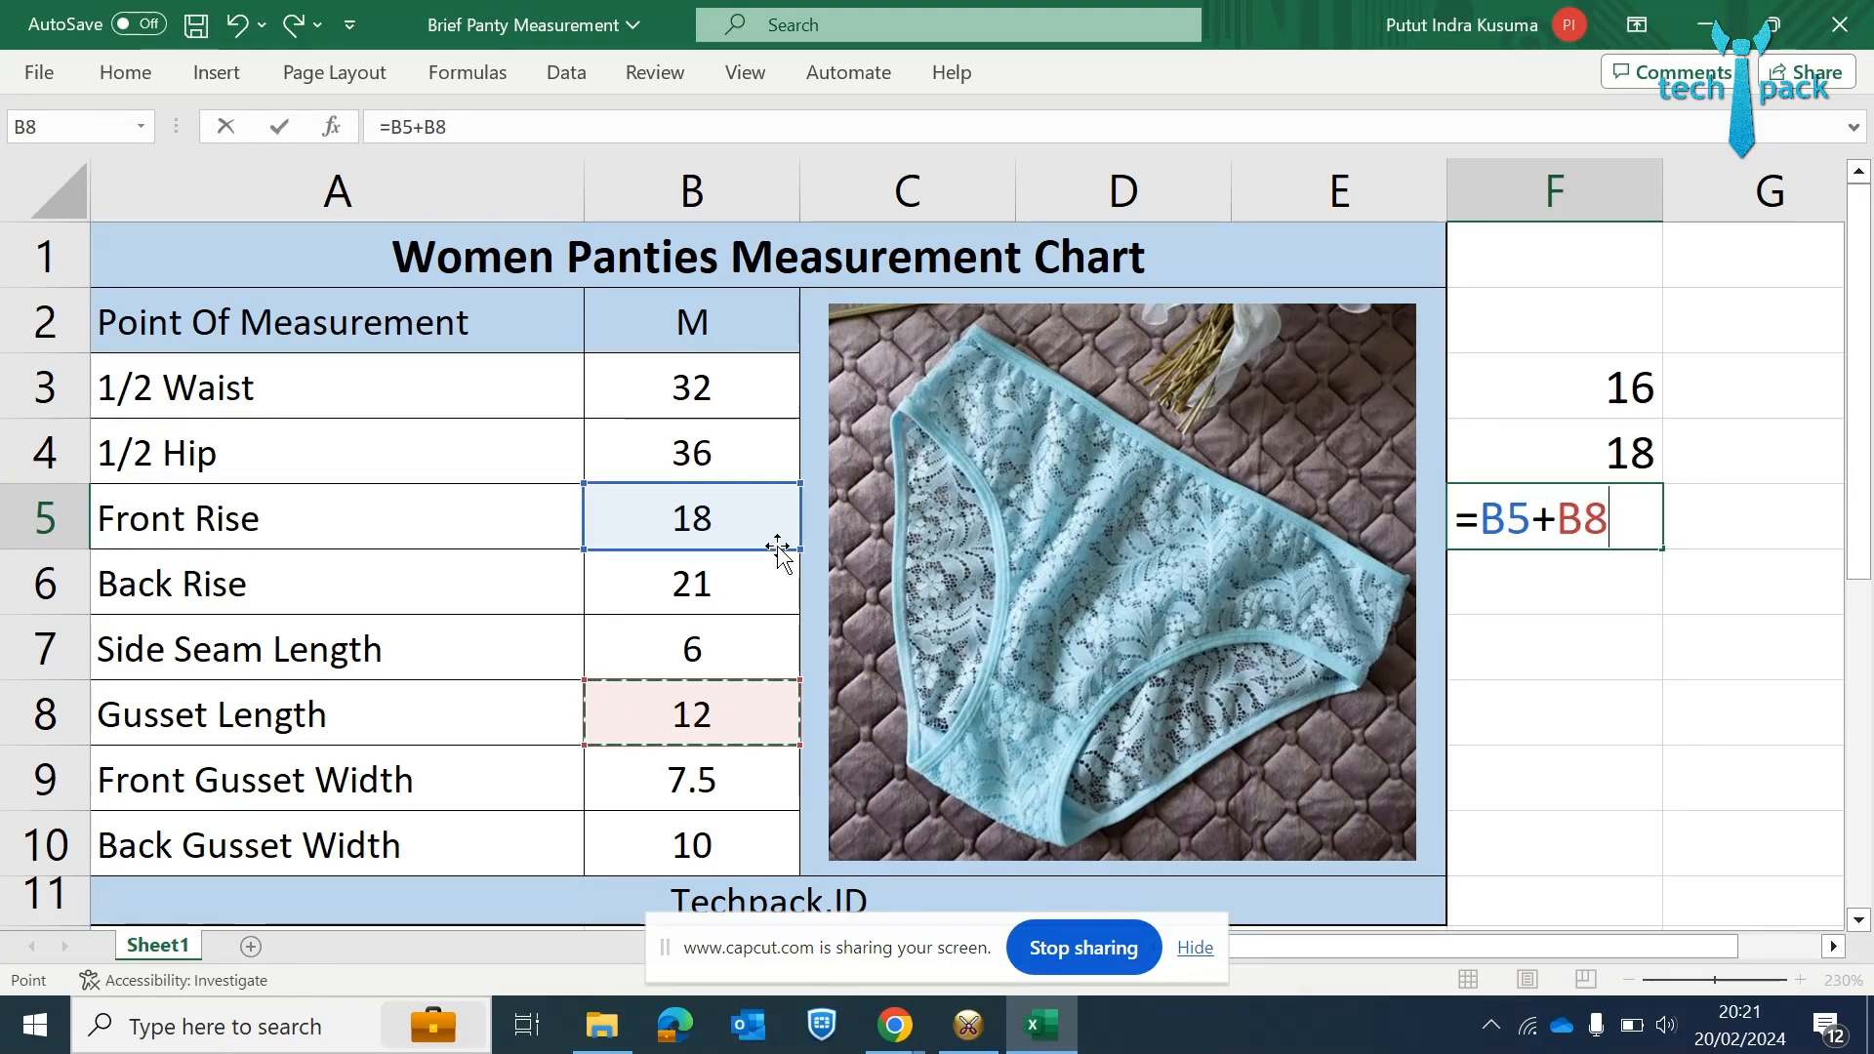
key(Return)
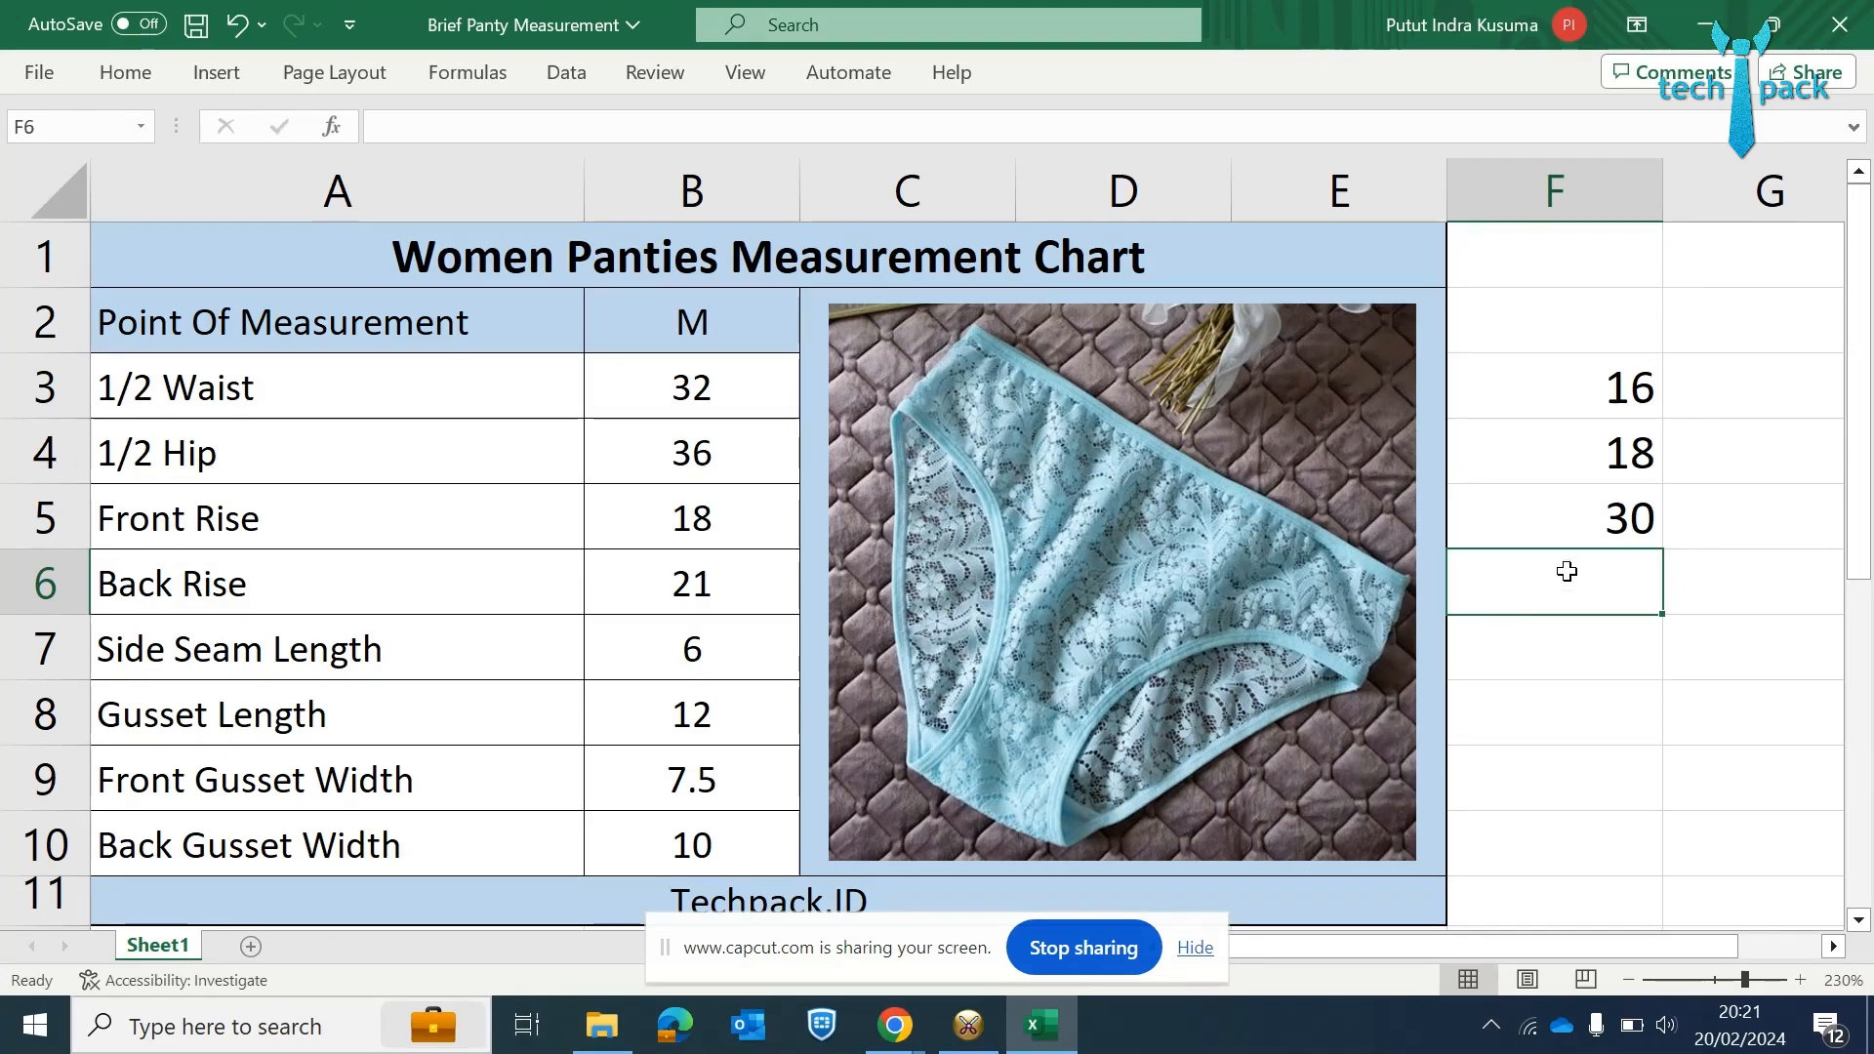
- Switch to OptiTex PDS and create a rectangular piece named BASIC with length 30 and width 18
drag(1586, 463, 1586, 498)
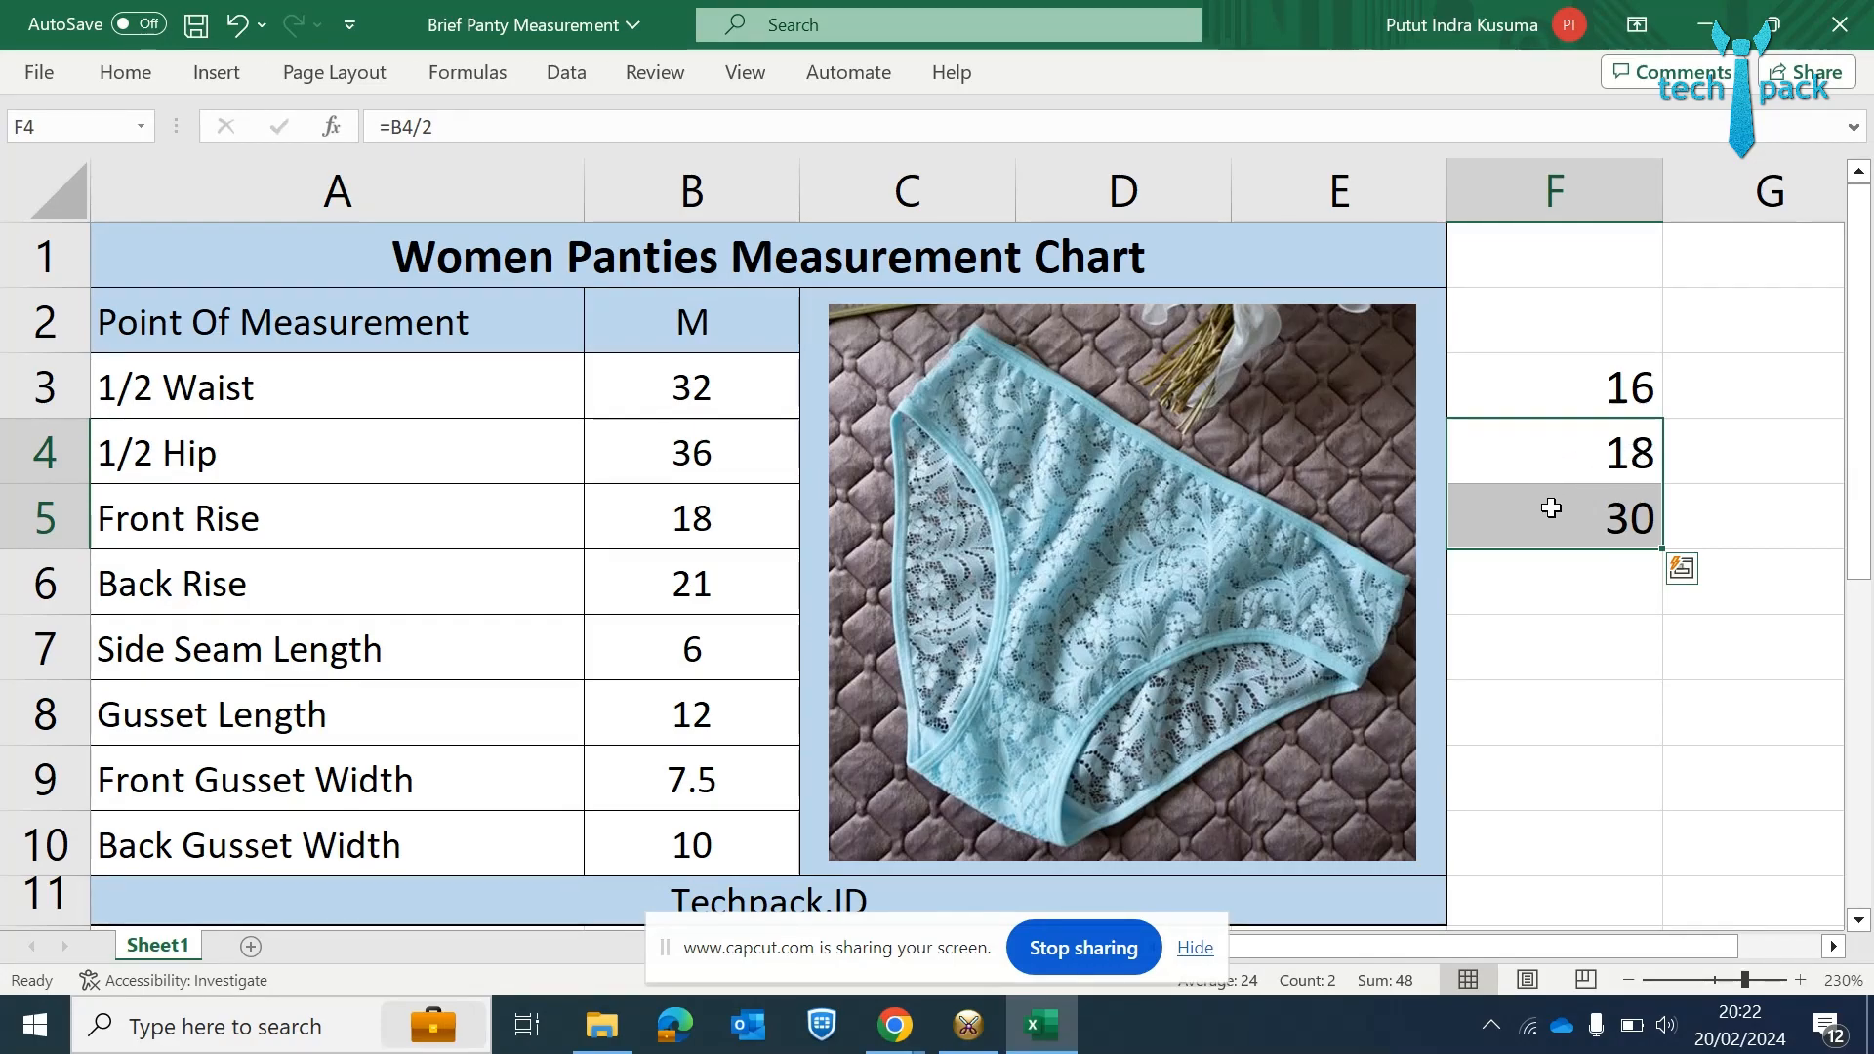
click(1561, 604)
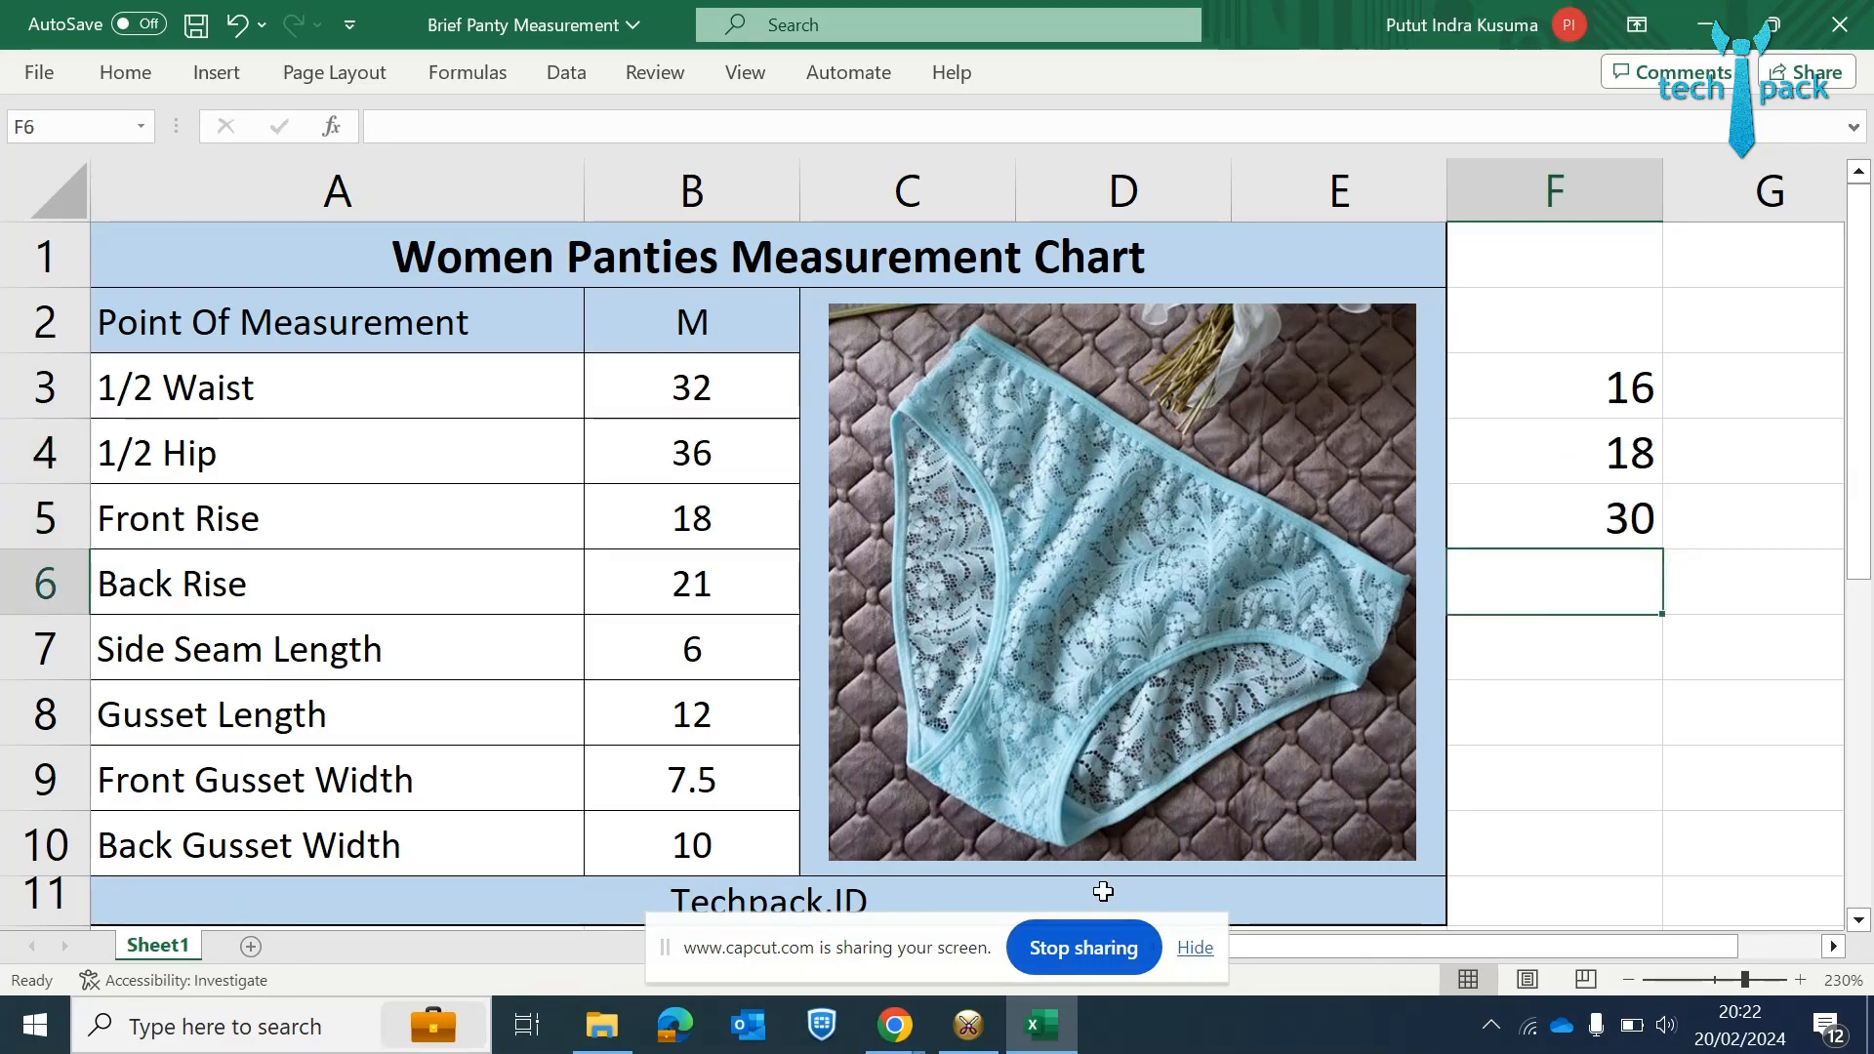
click(967, 1025)
right_click(839, 369)
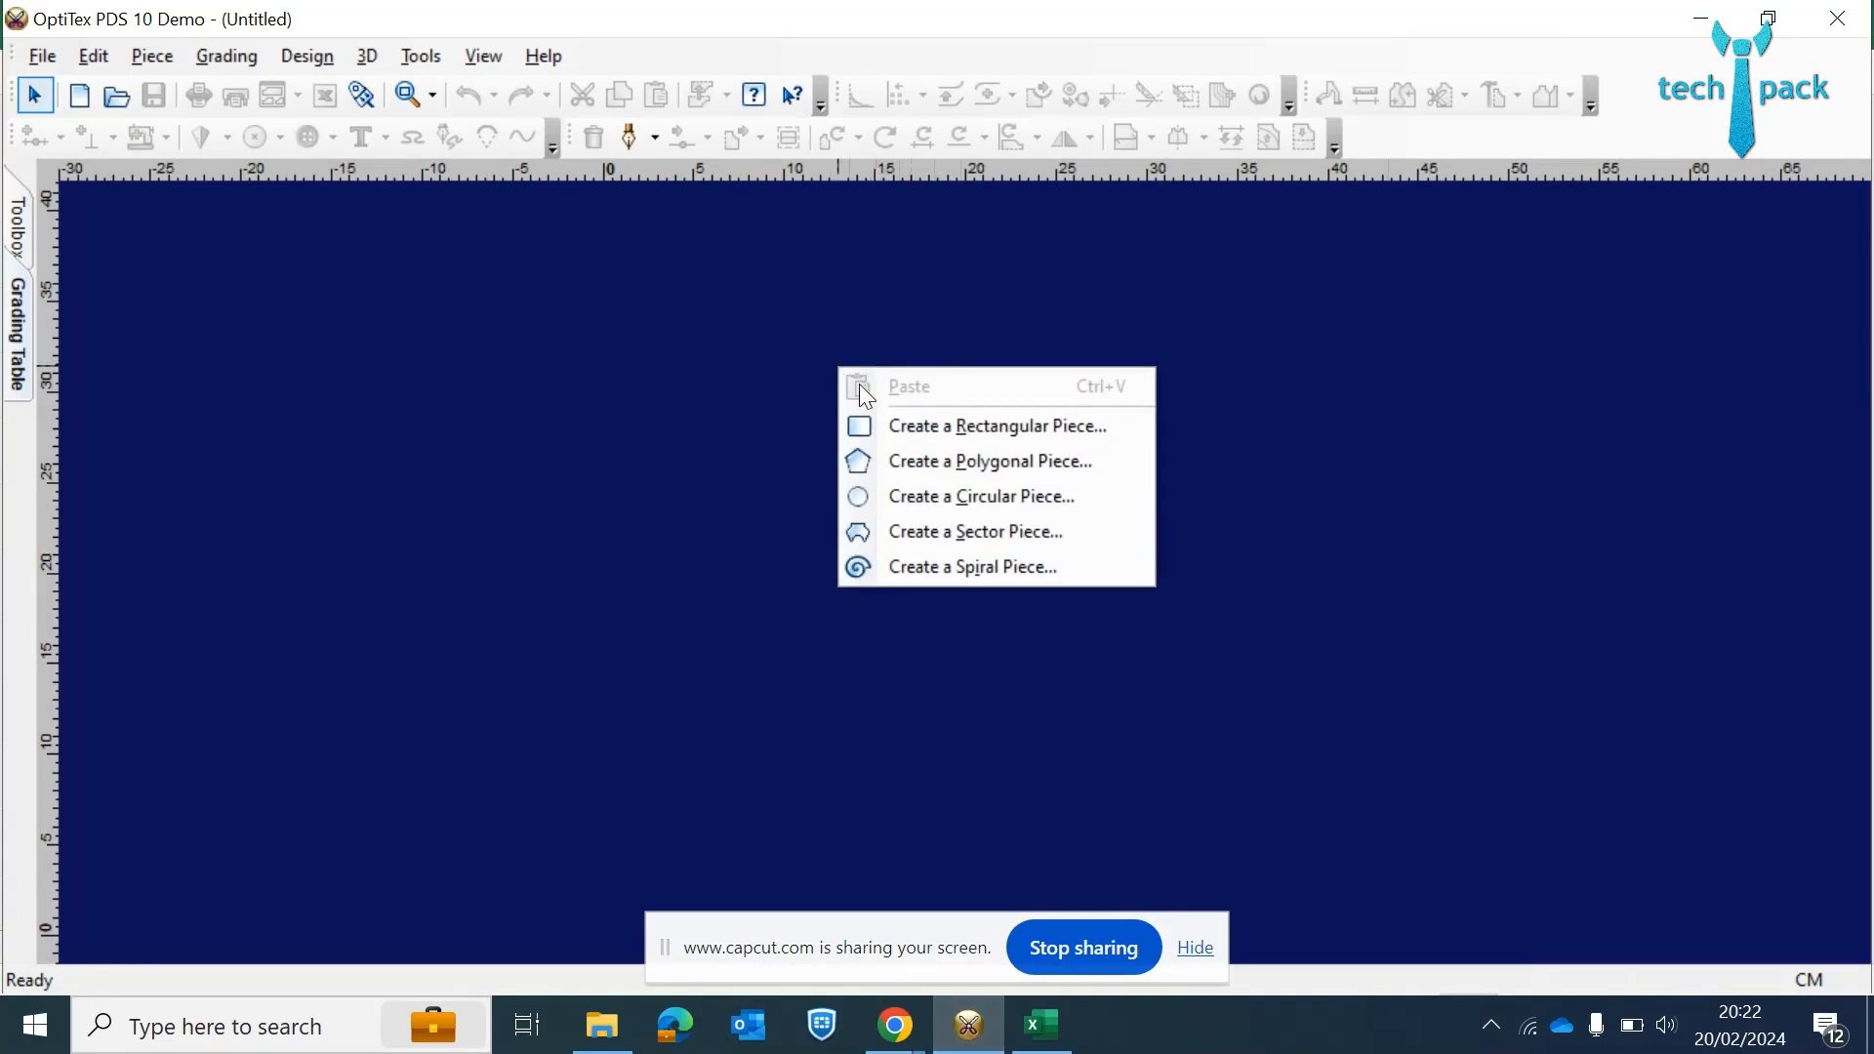
click(912, 422)
double_click(385, 416)
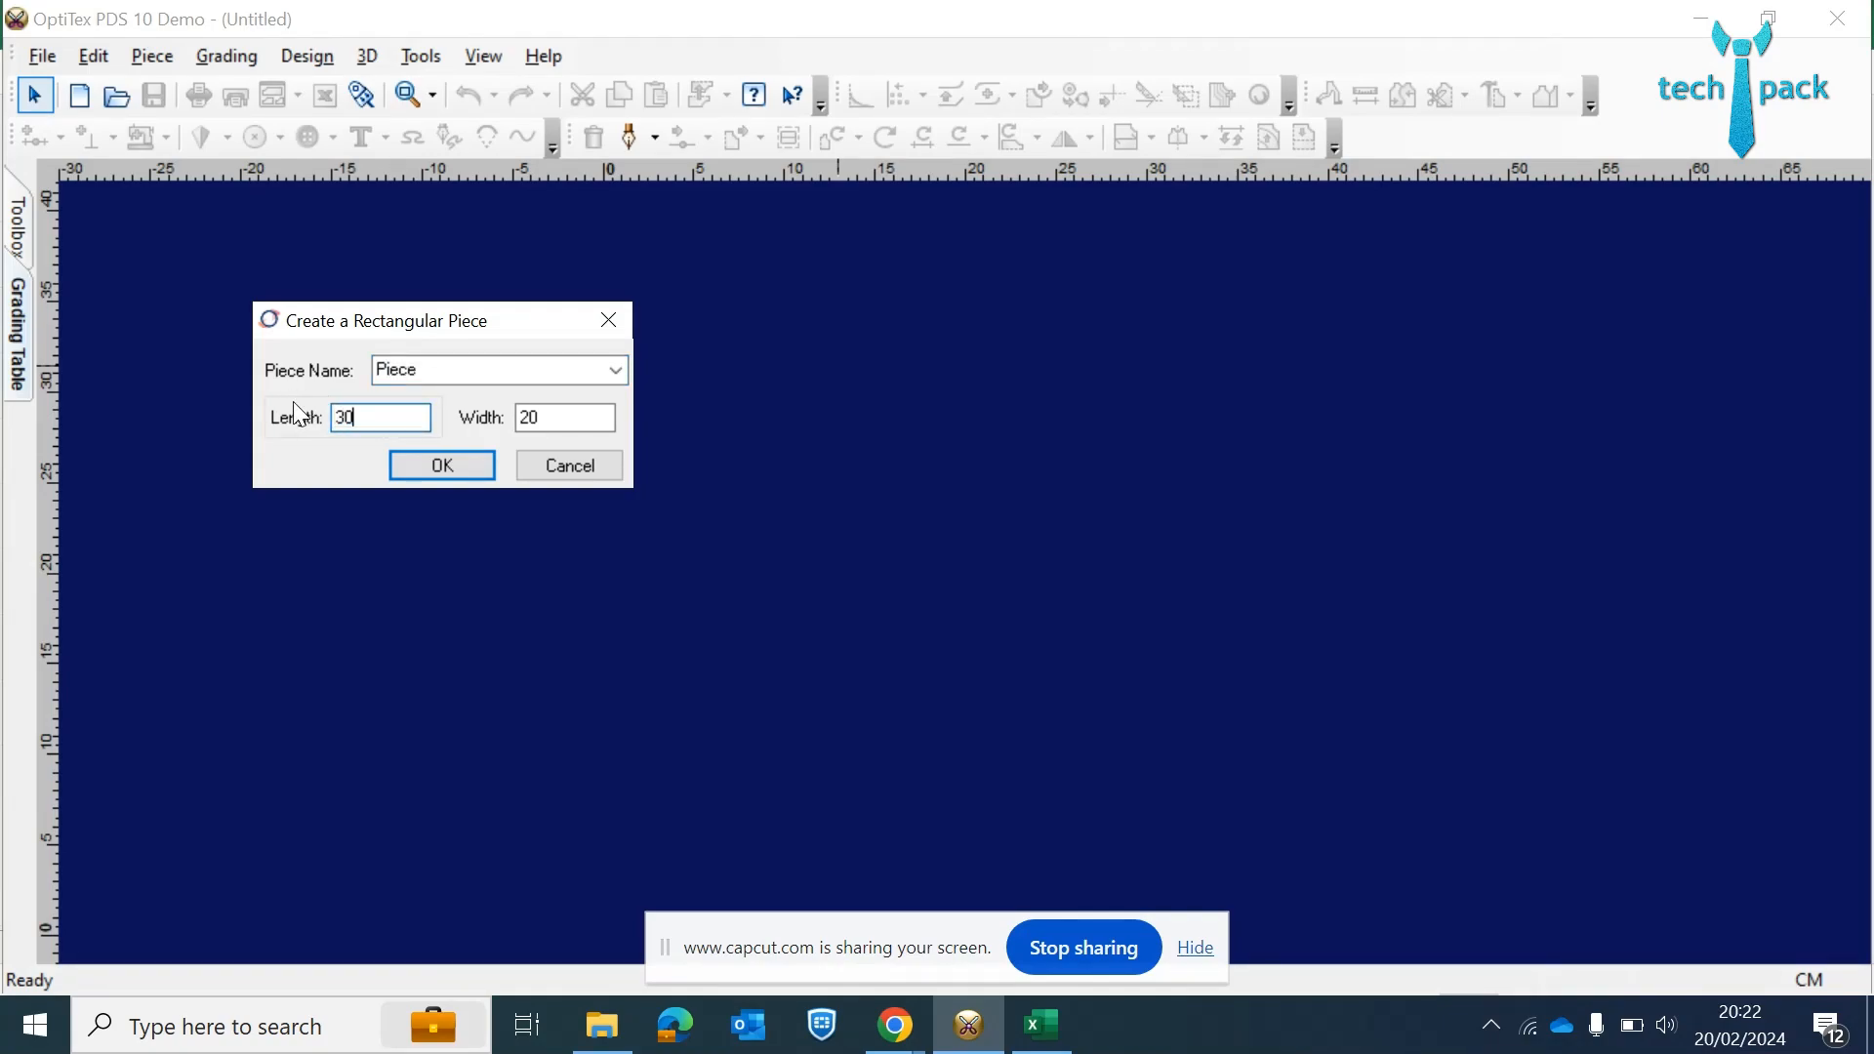
double_click(533, 417)
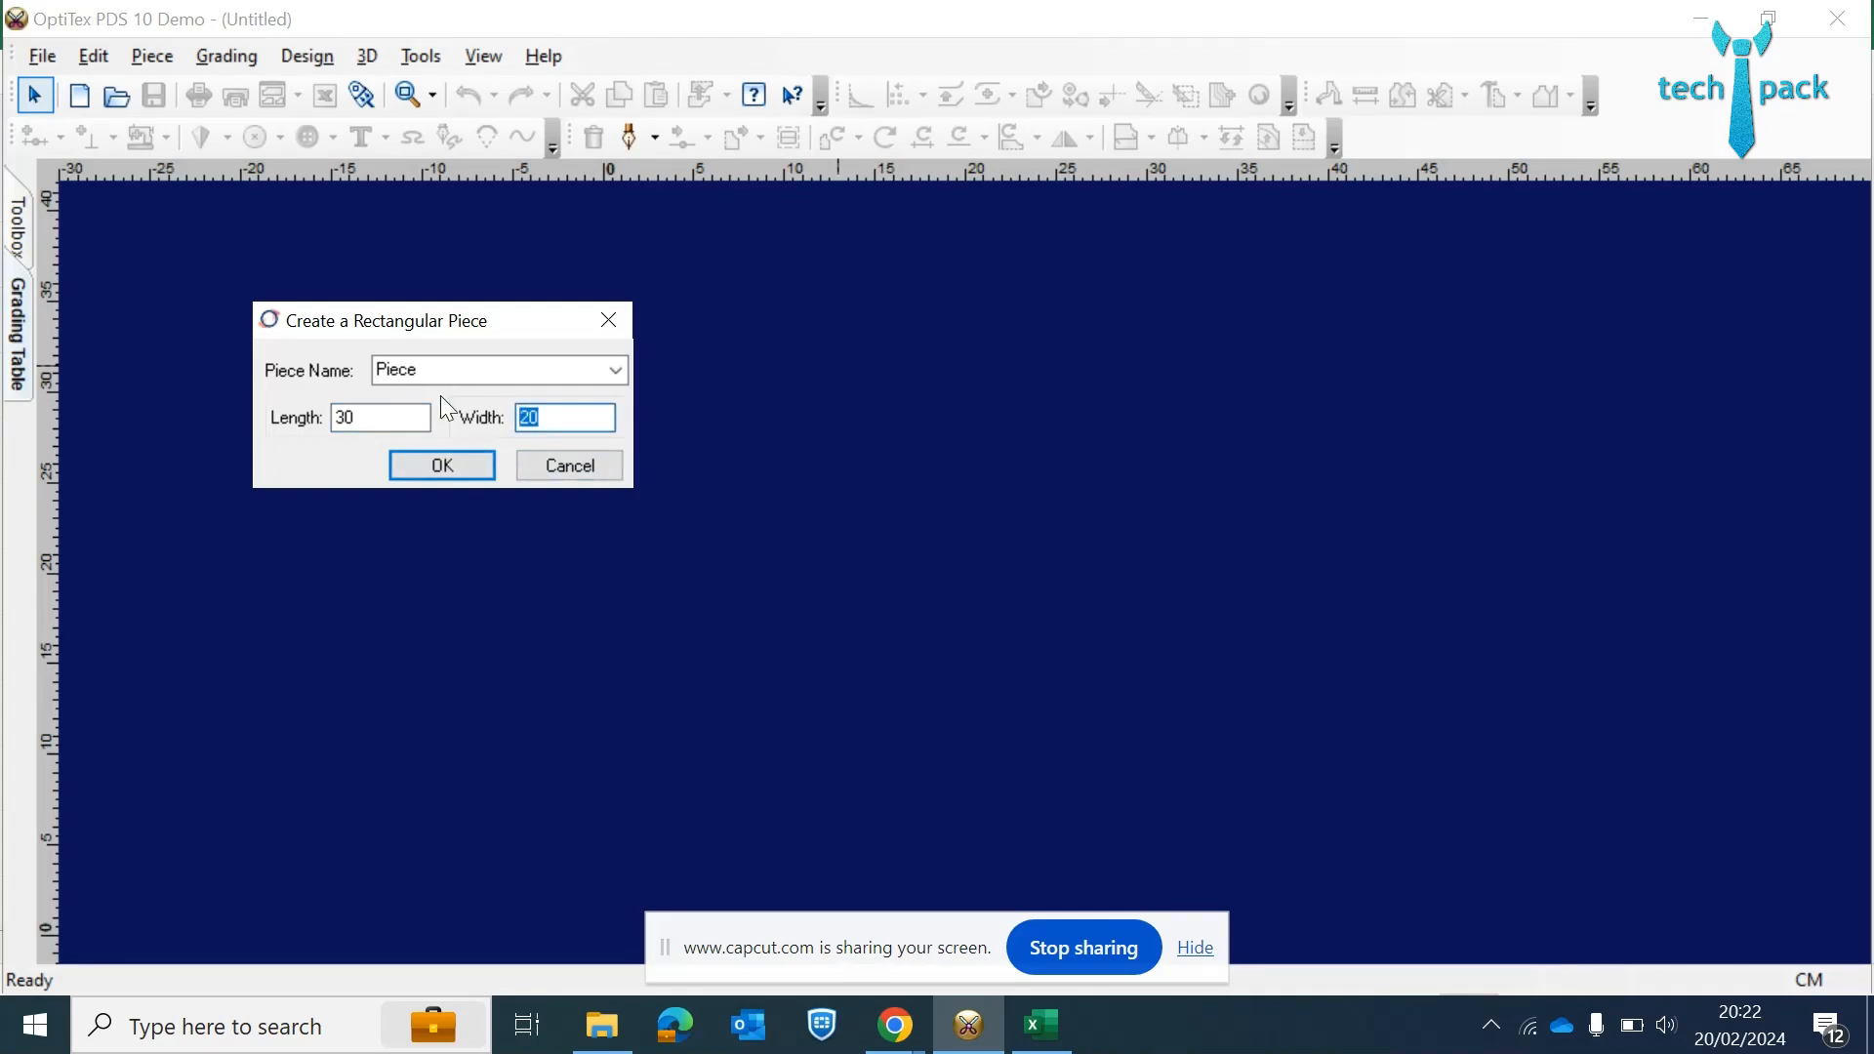
text(18)
double_click(484, 369)
text(BASIC)
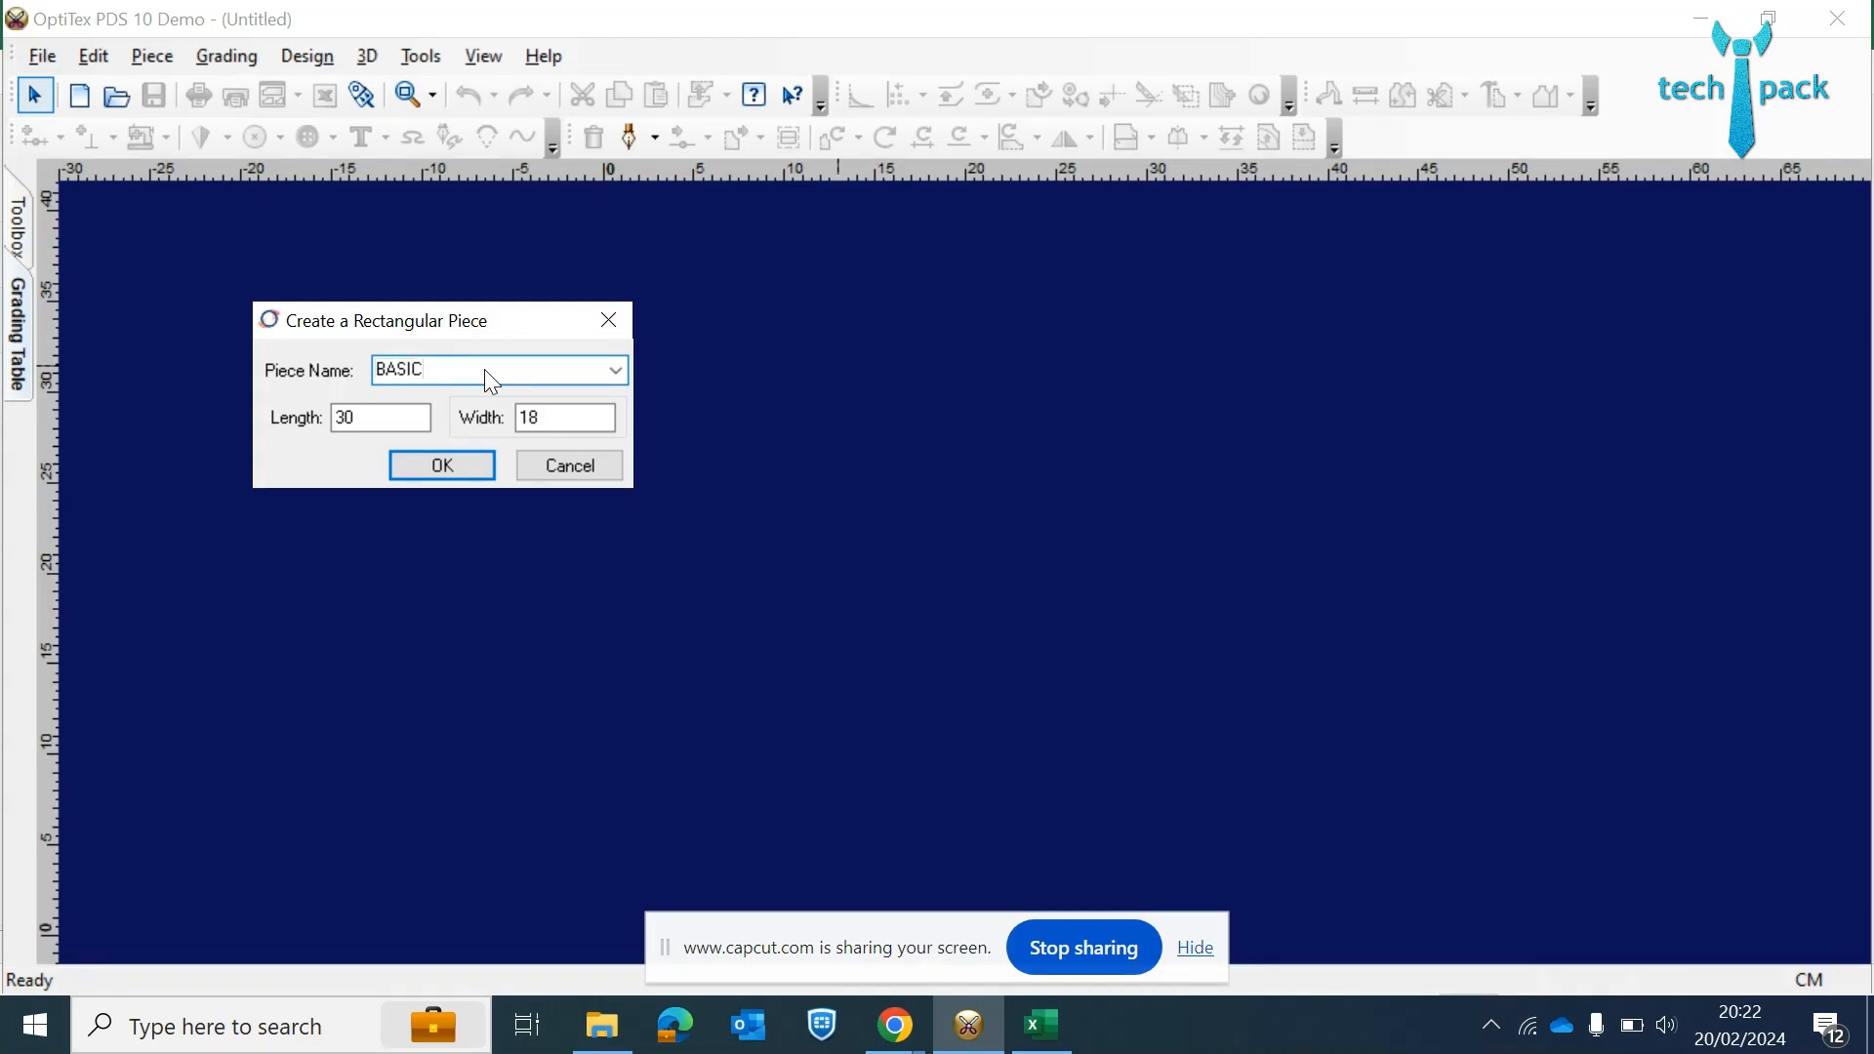
key(Return)
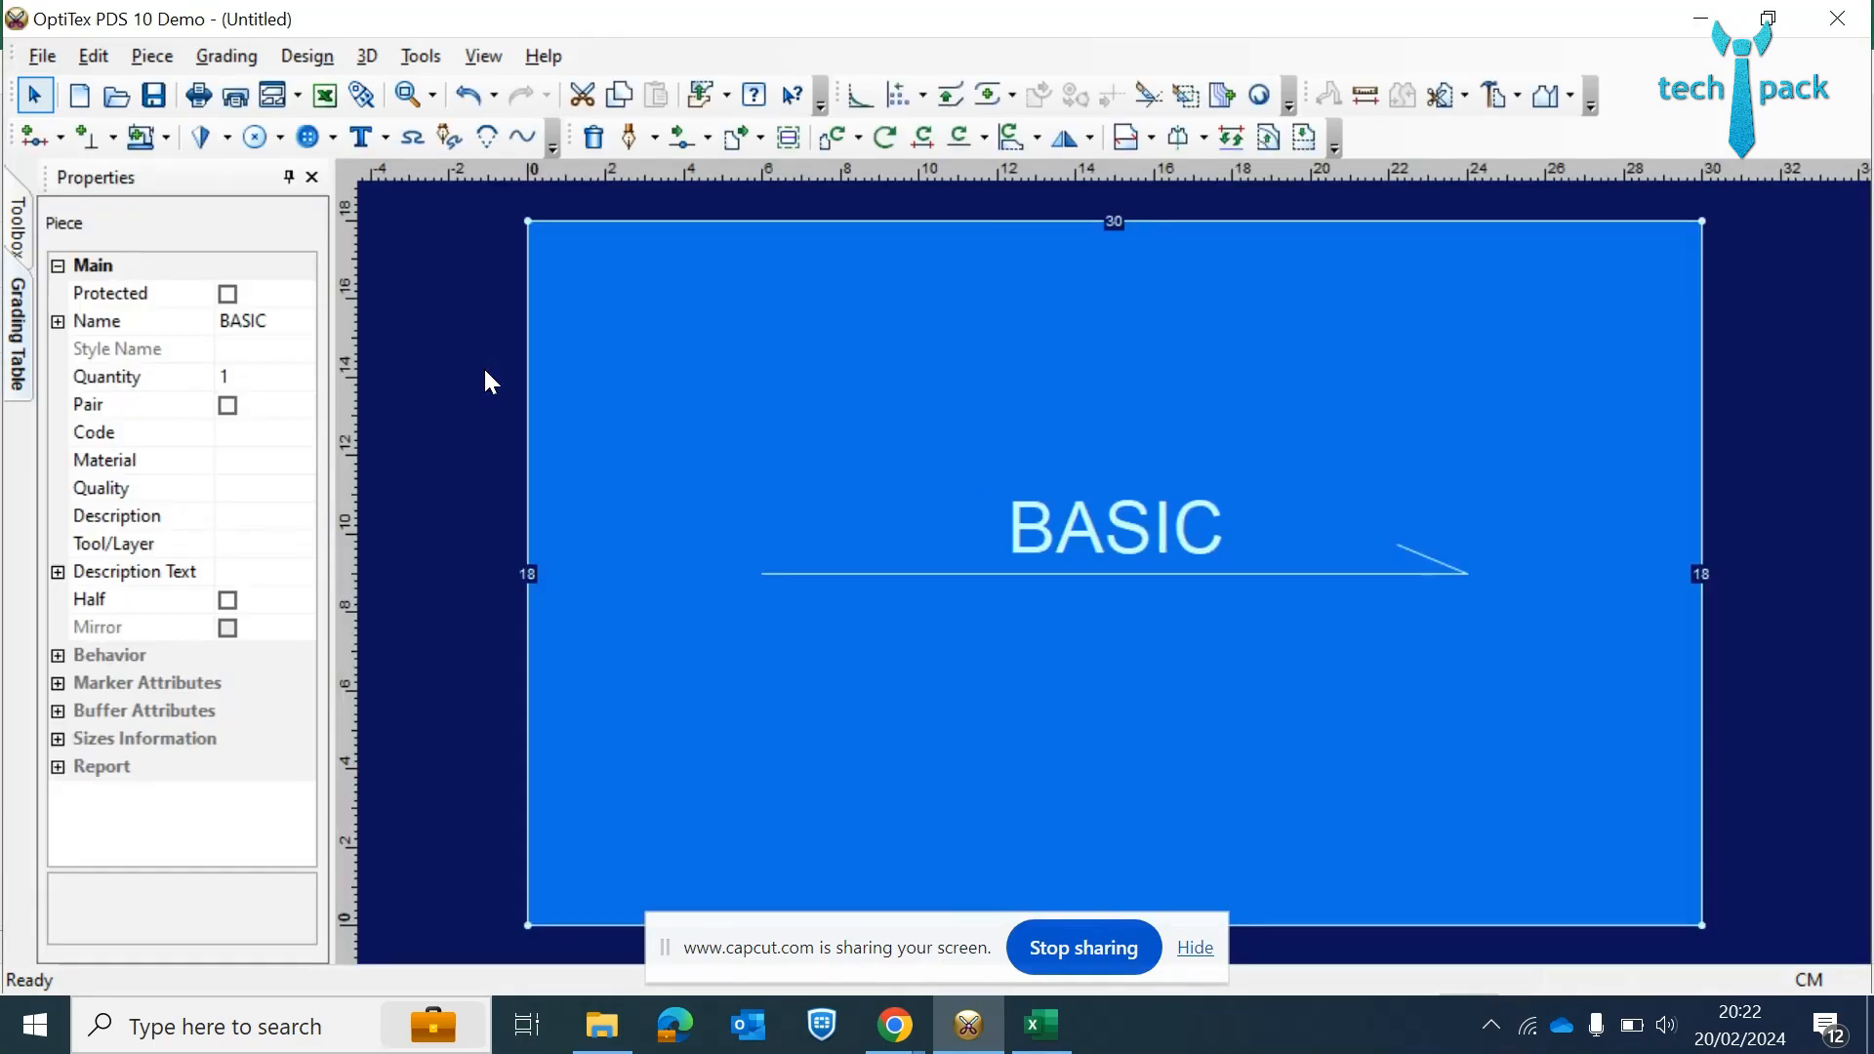
- Auto-hide the piece properties, dismiss the screen-sharing notice, and rotate only the BASIC piece 90° left over its baseline
click(288, 176)
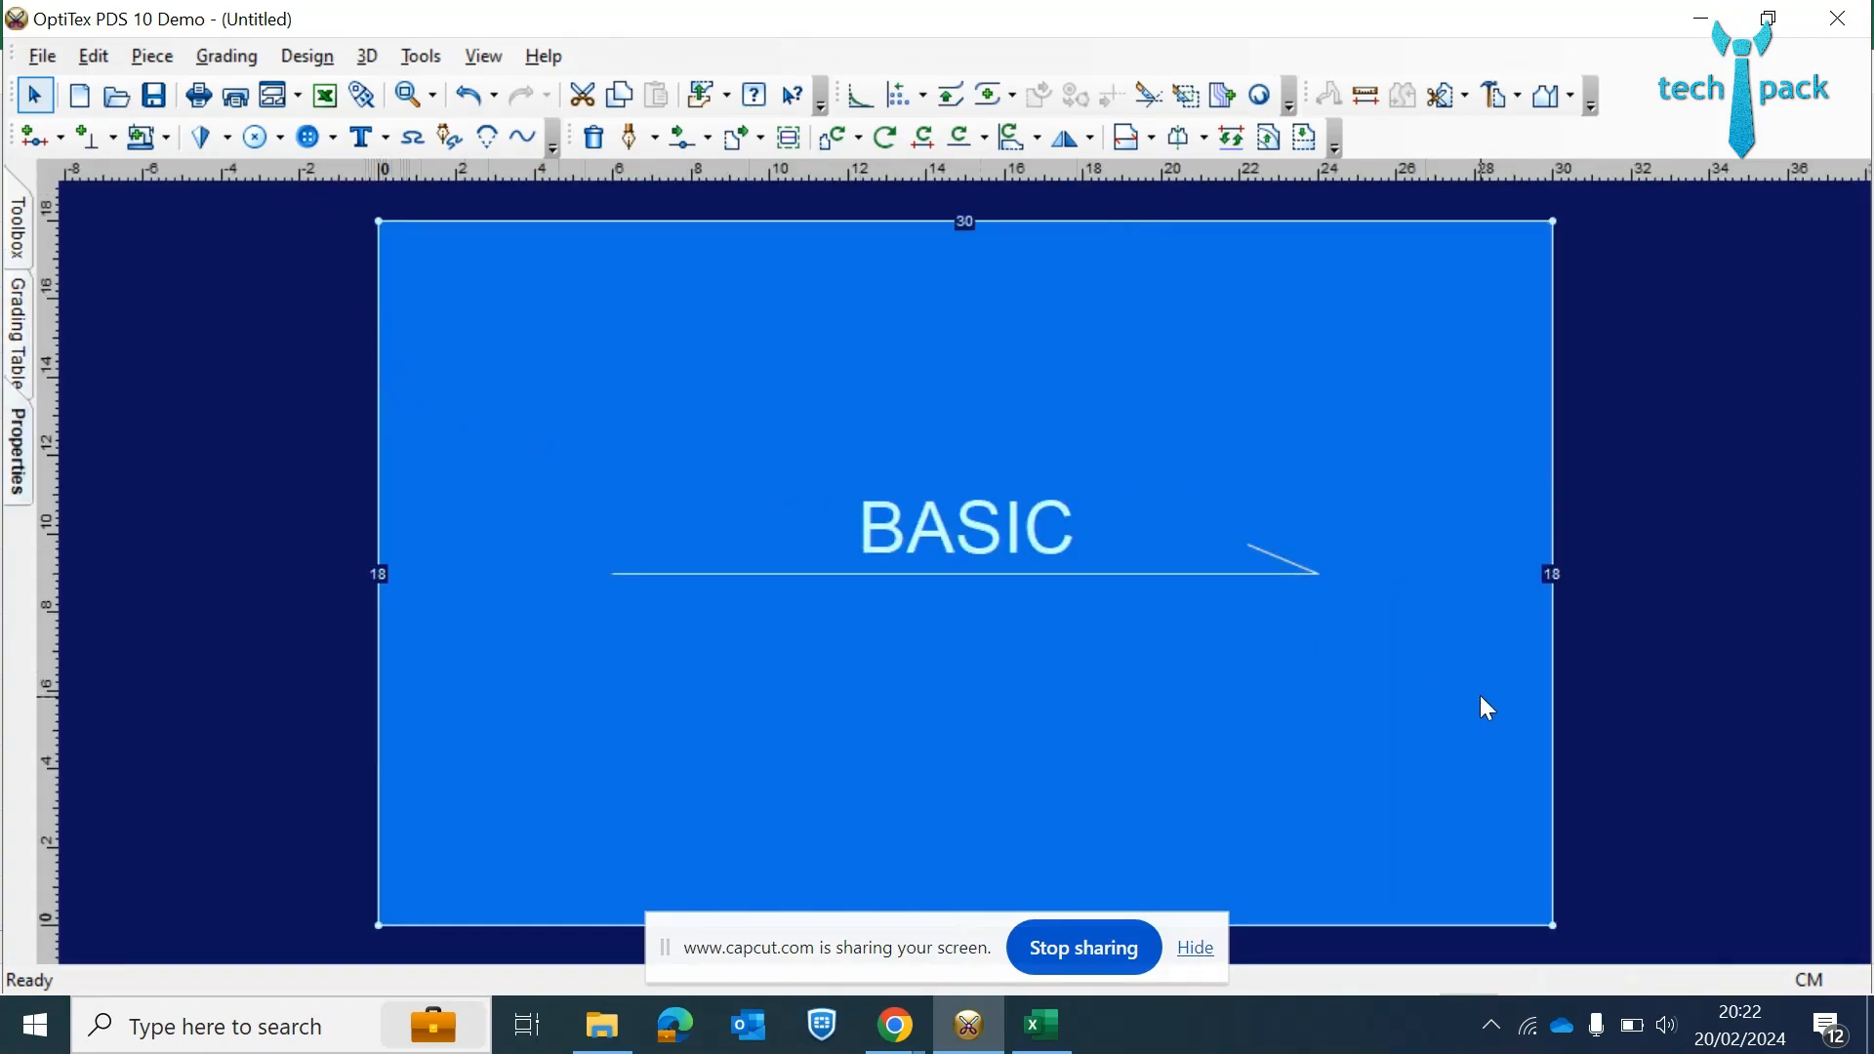
click(1195, 948)
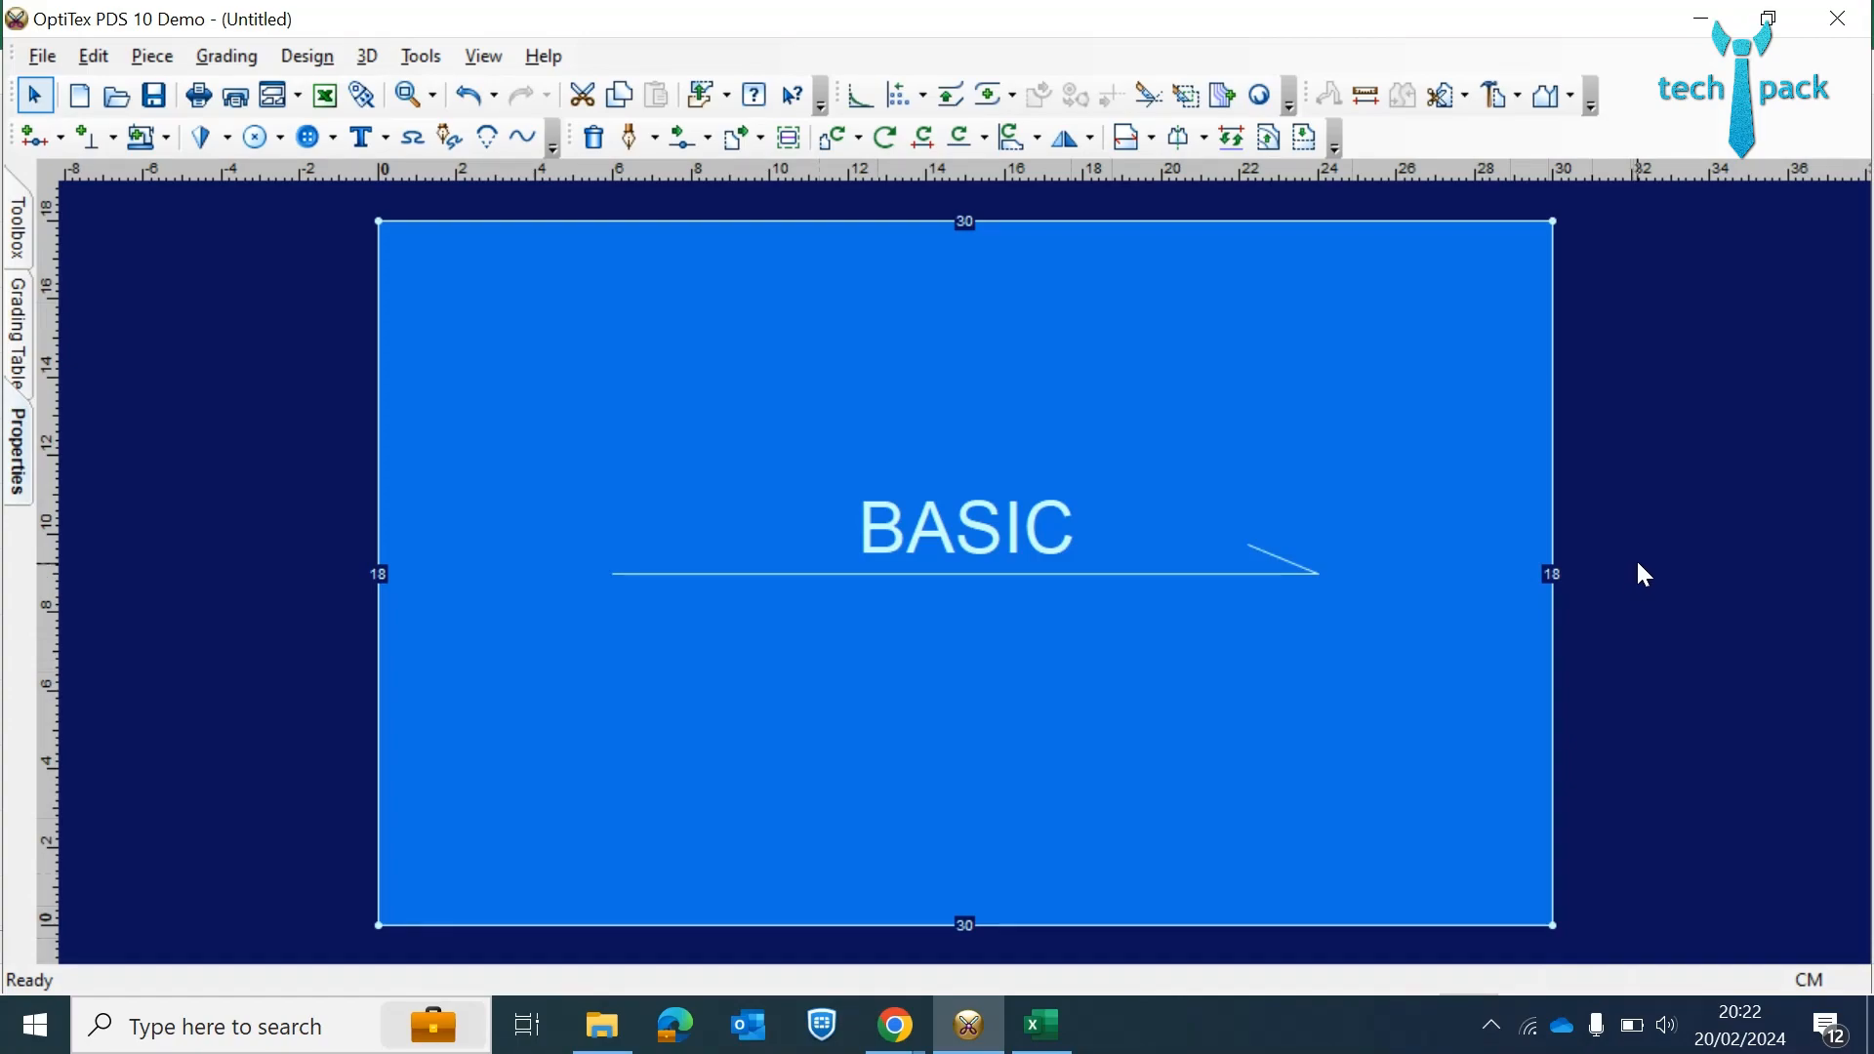
click(884, 139)
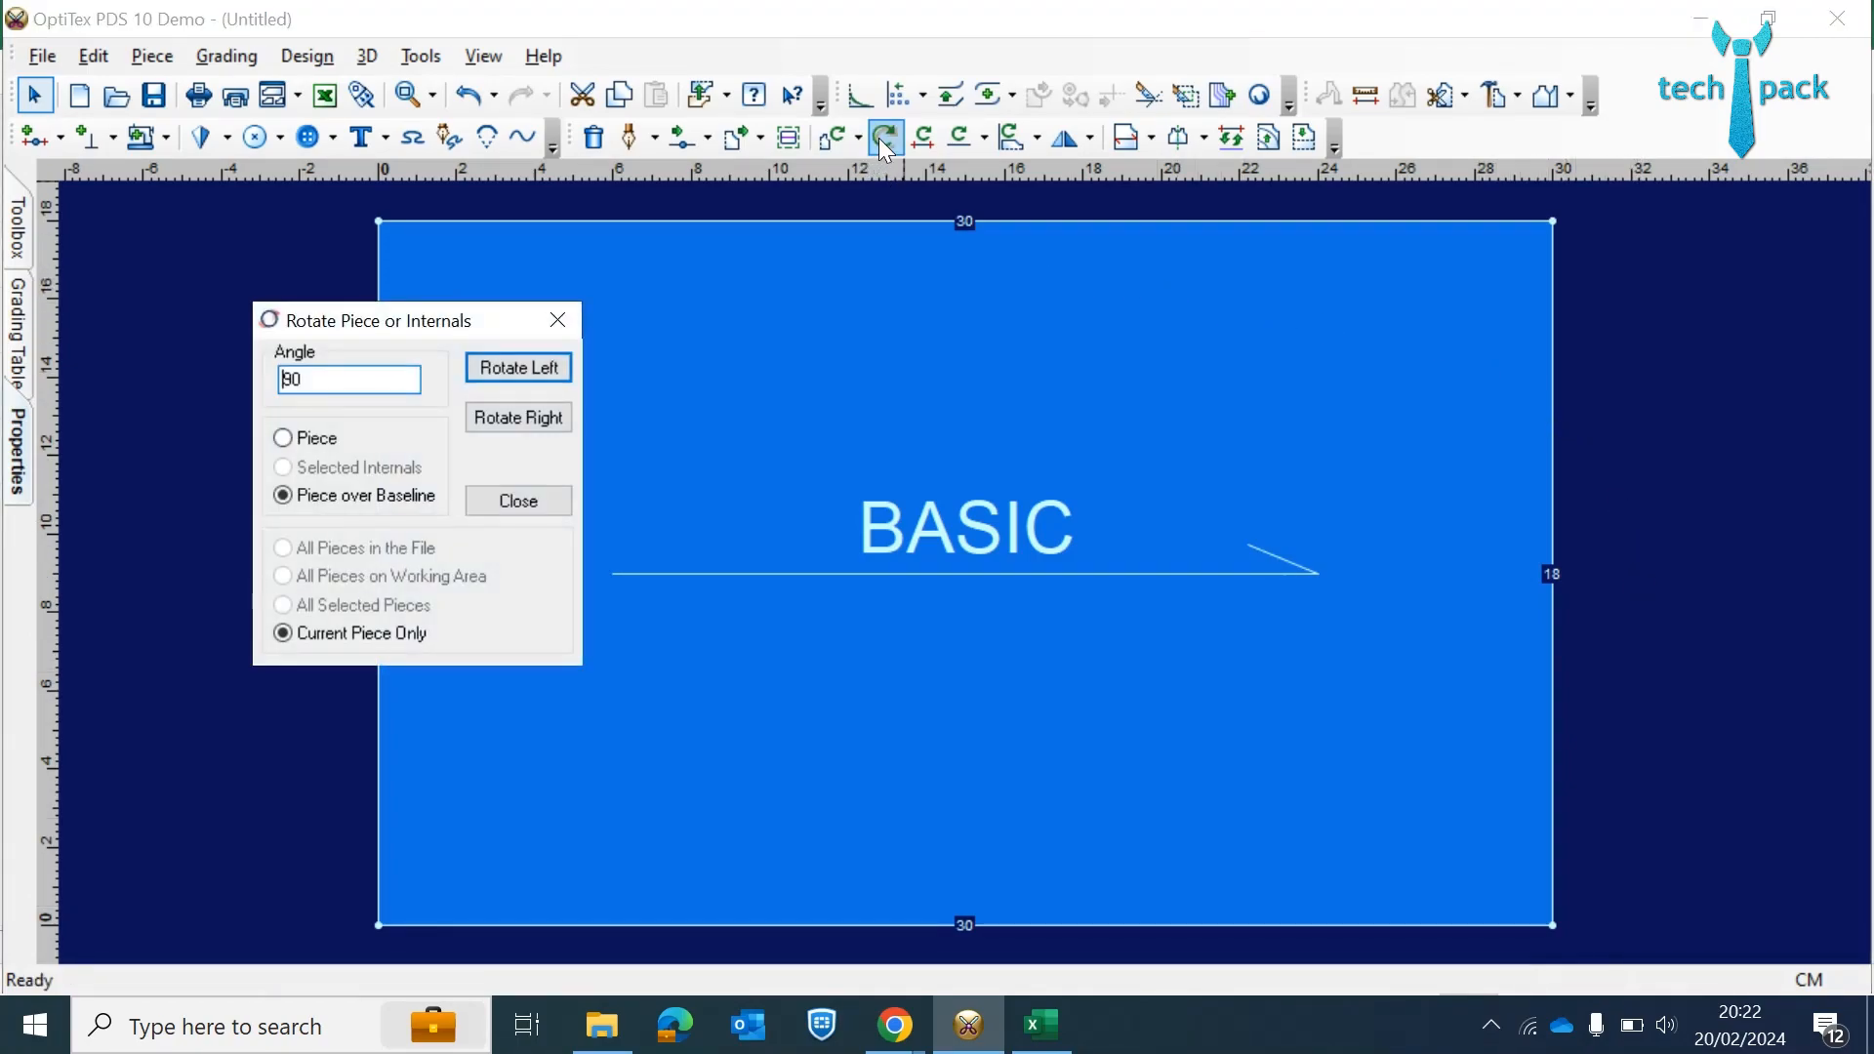
click(554, 369)
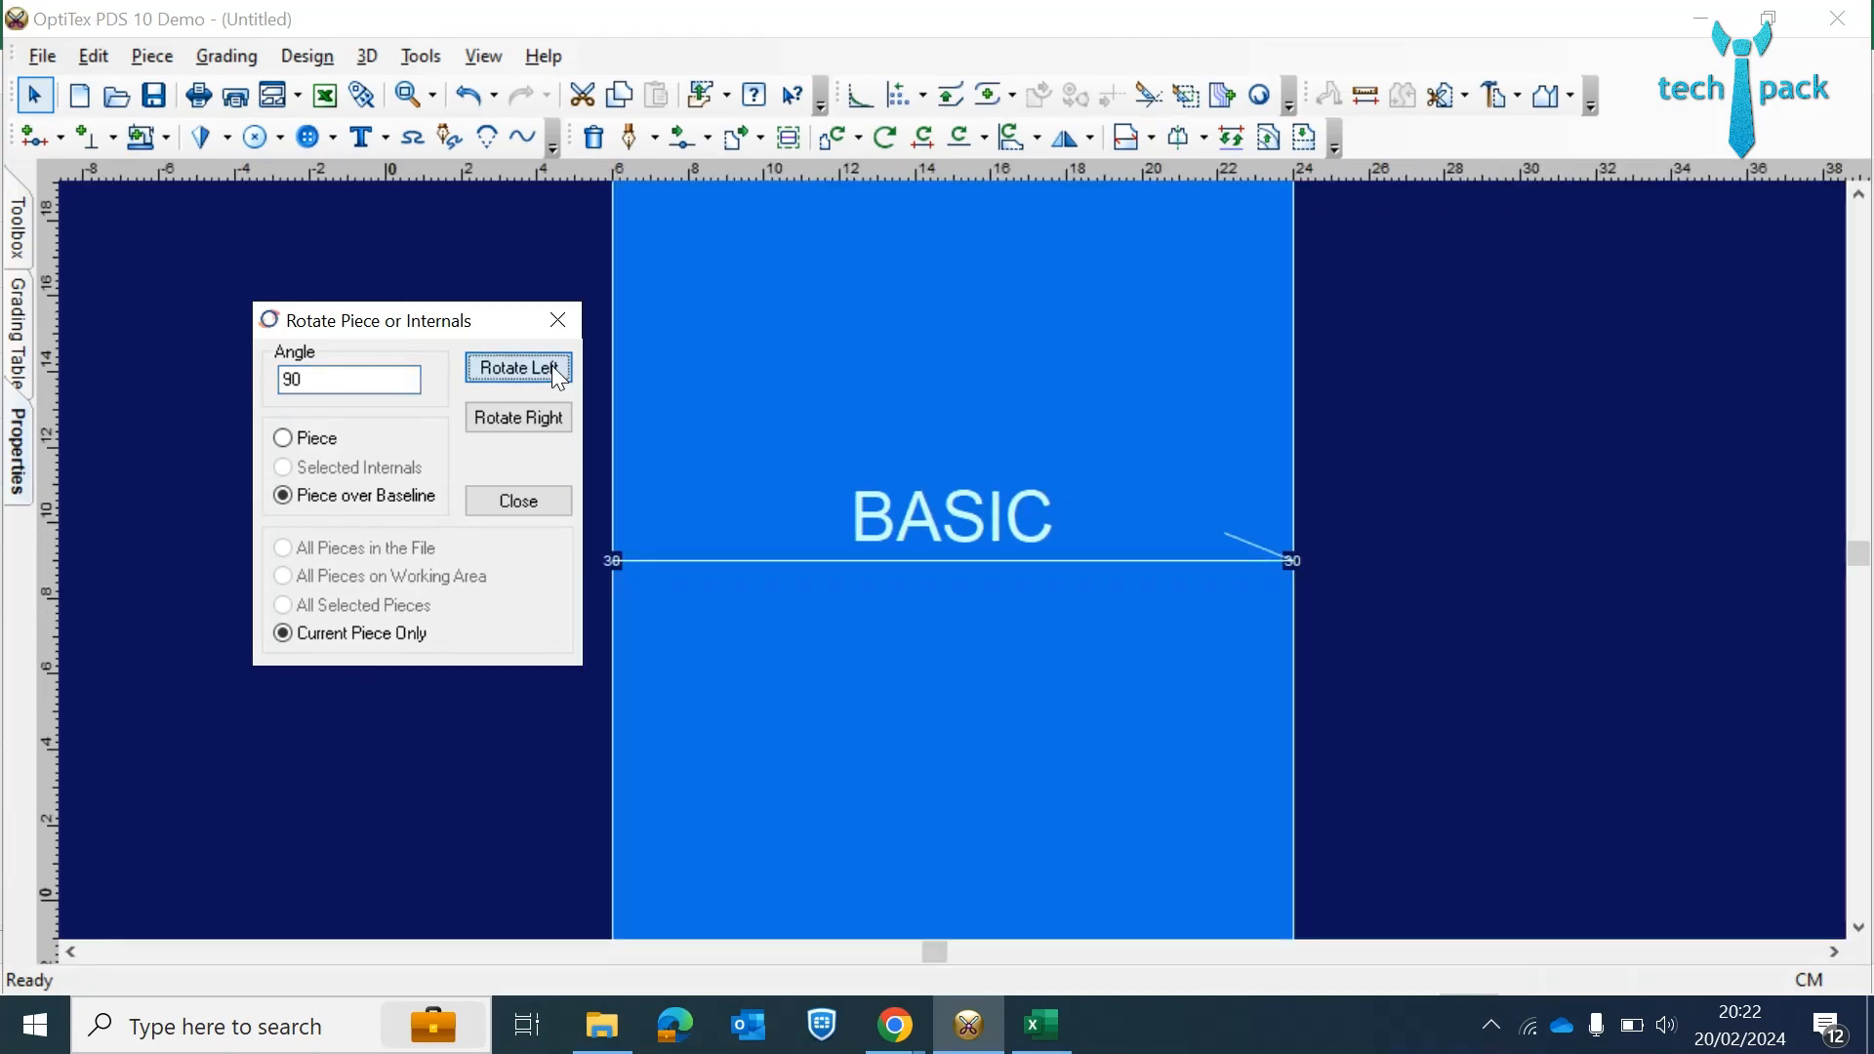
click(516, 501)
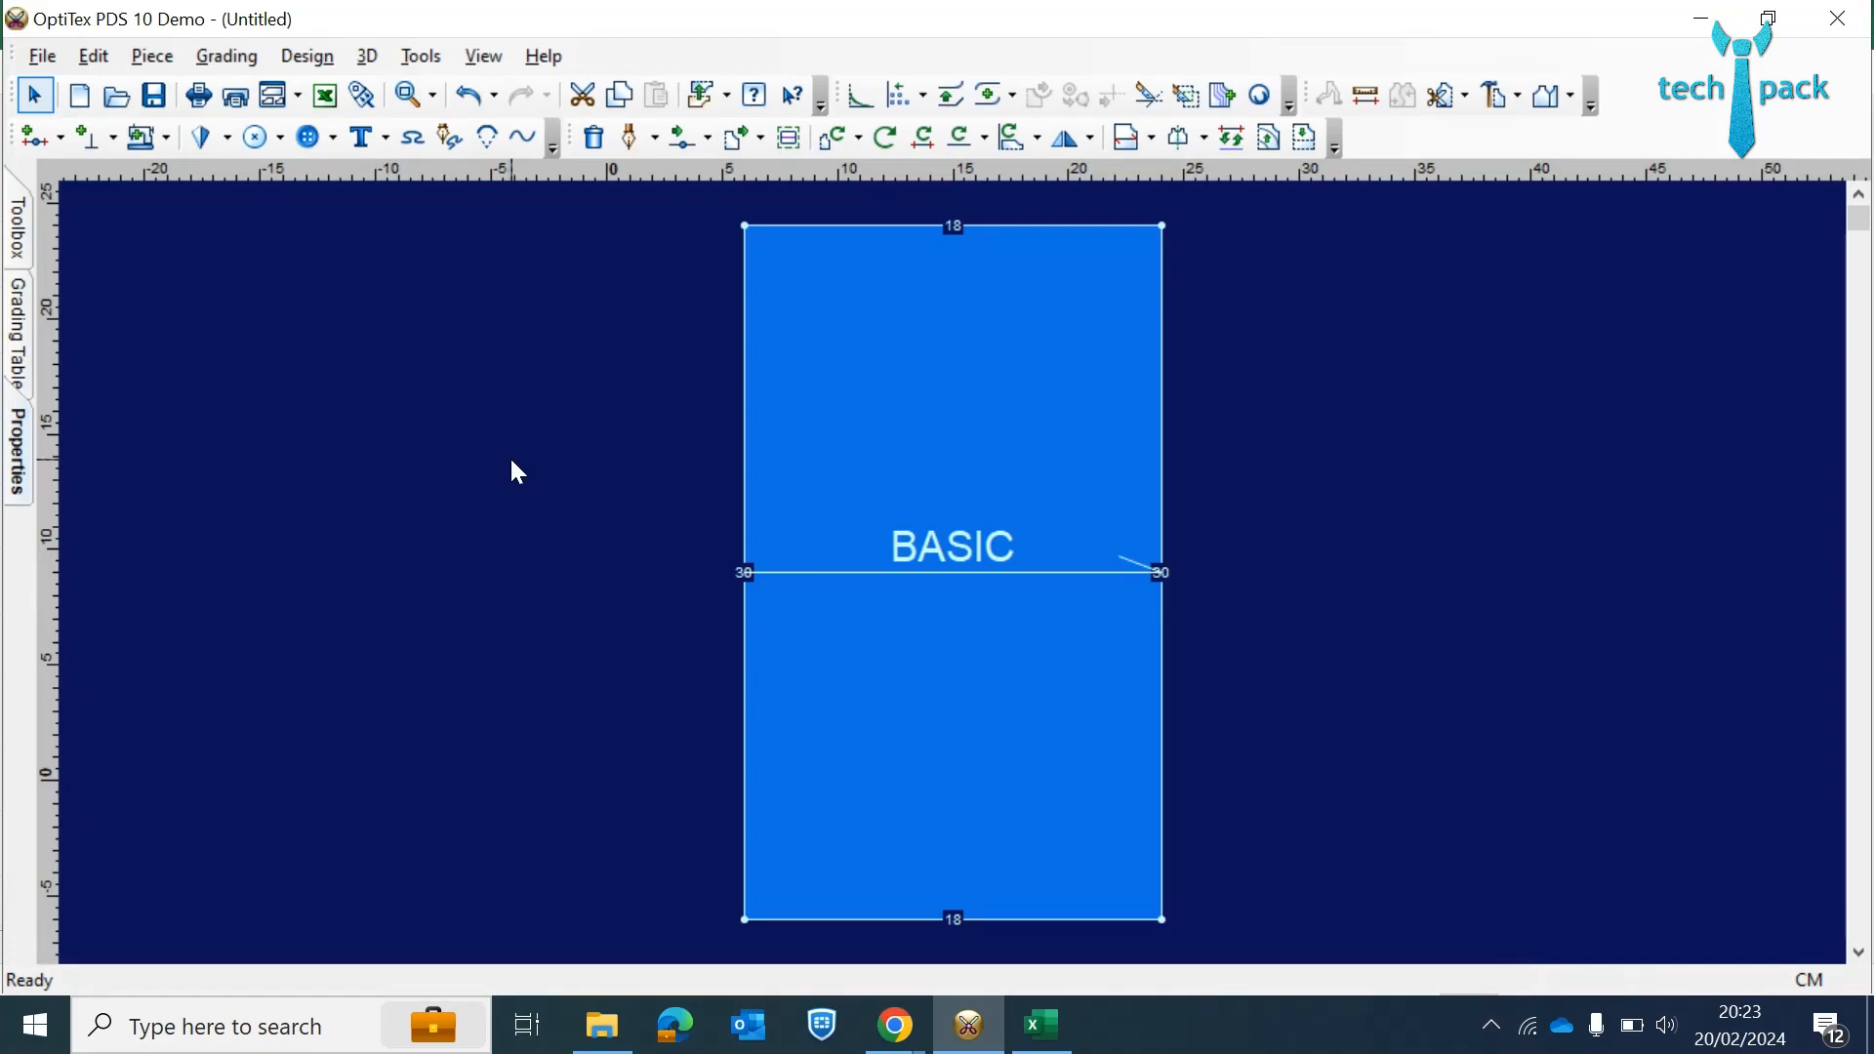
scroll(514, 461, down, 1)
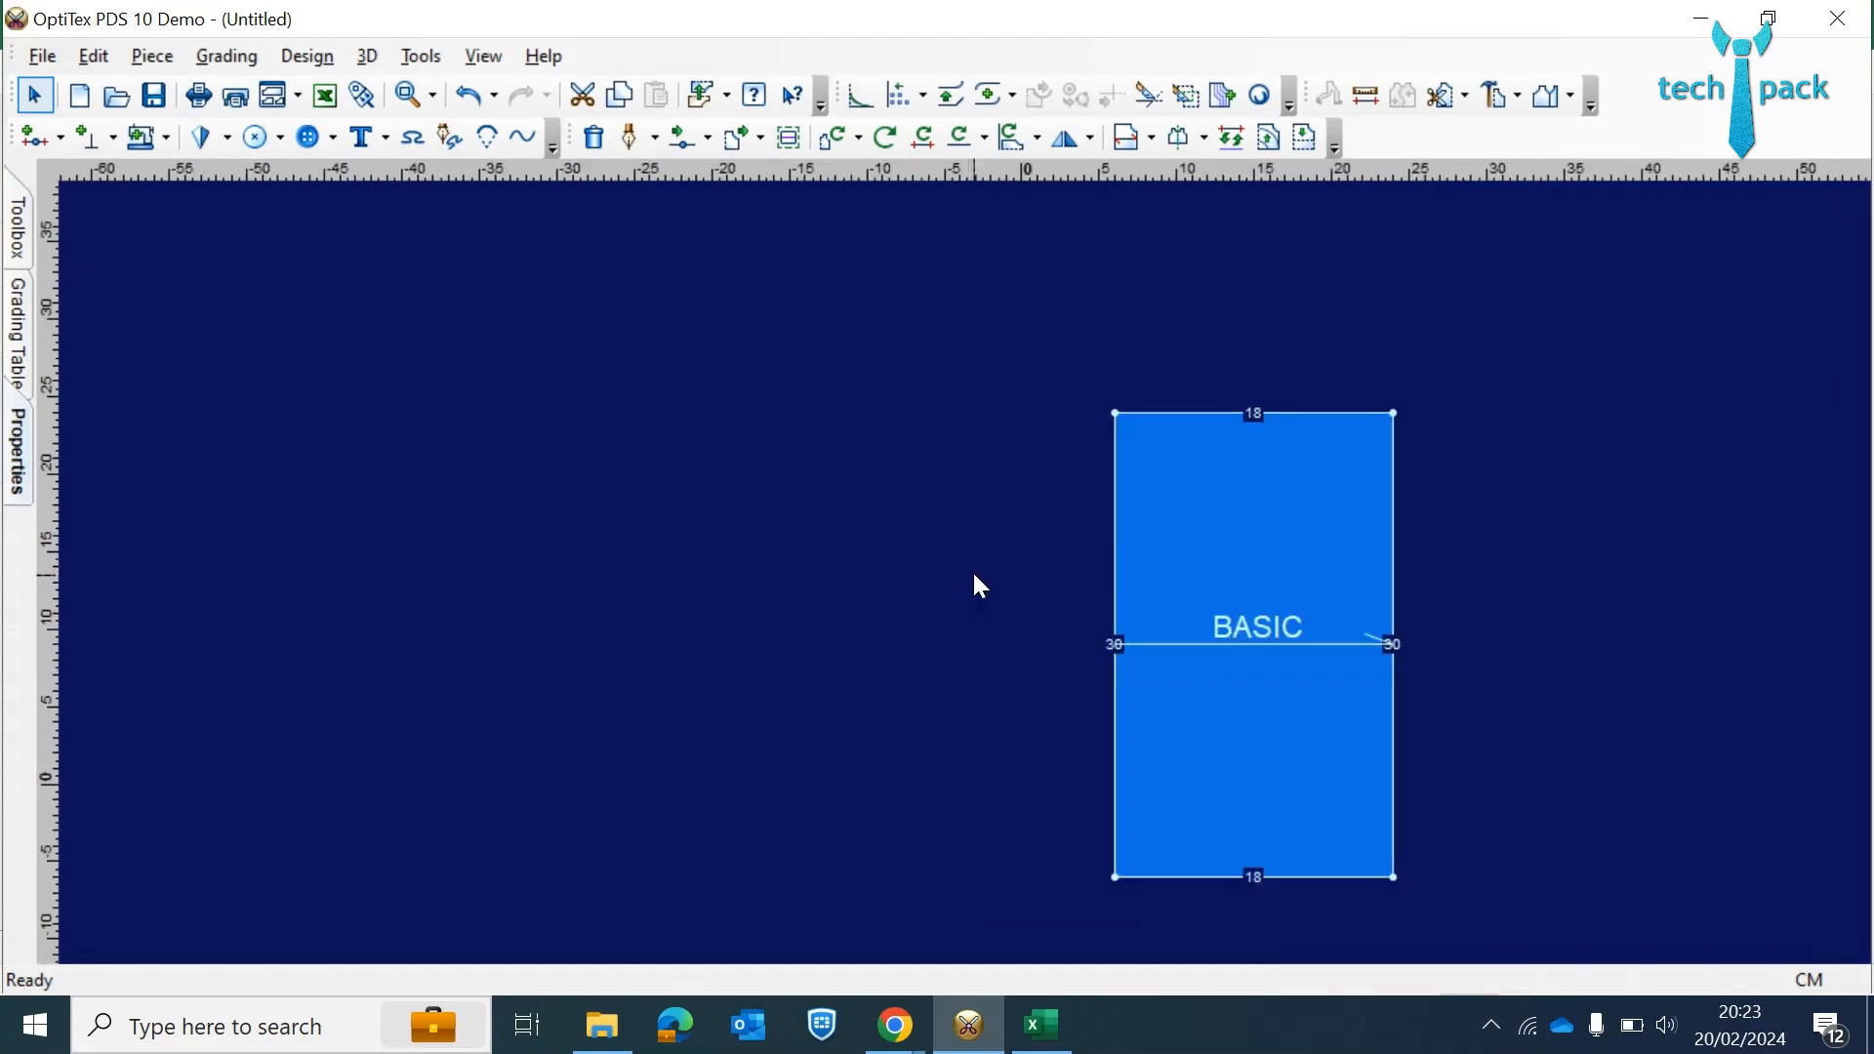
scroll(1309, 589, down, 2)
scroll(964, 575, down, 2)
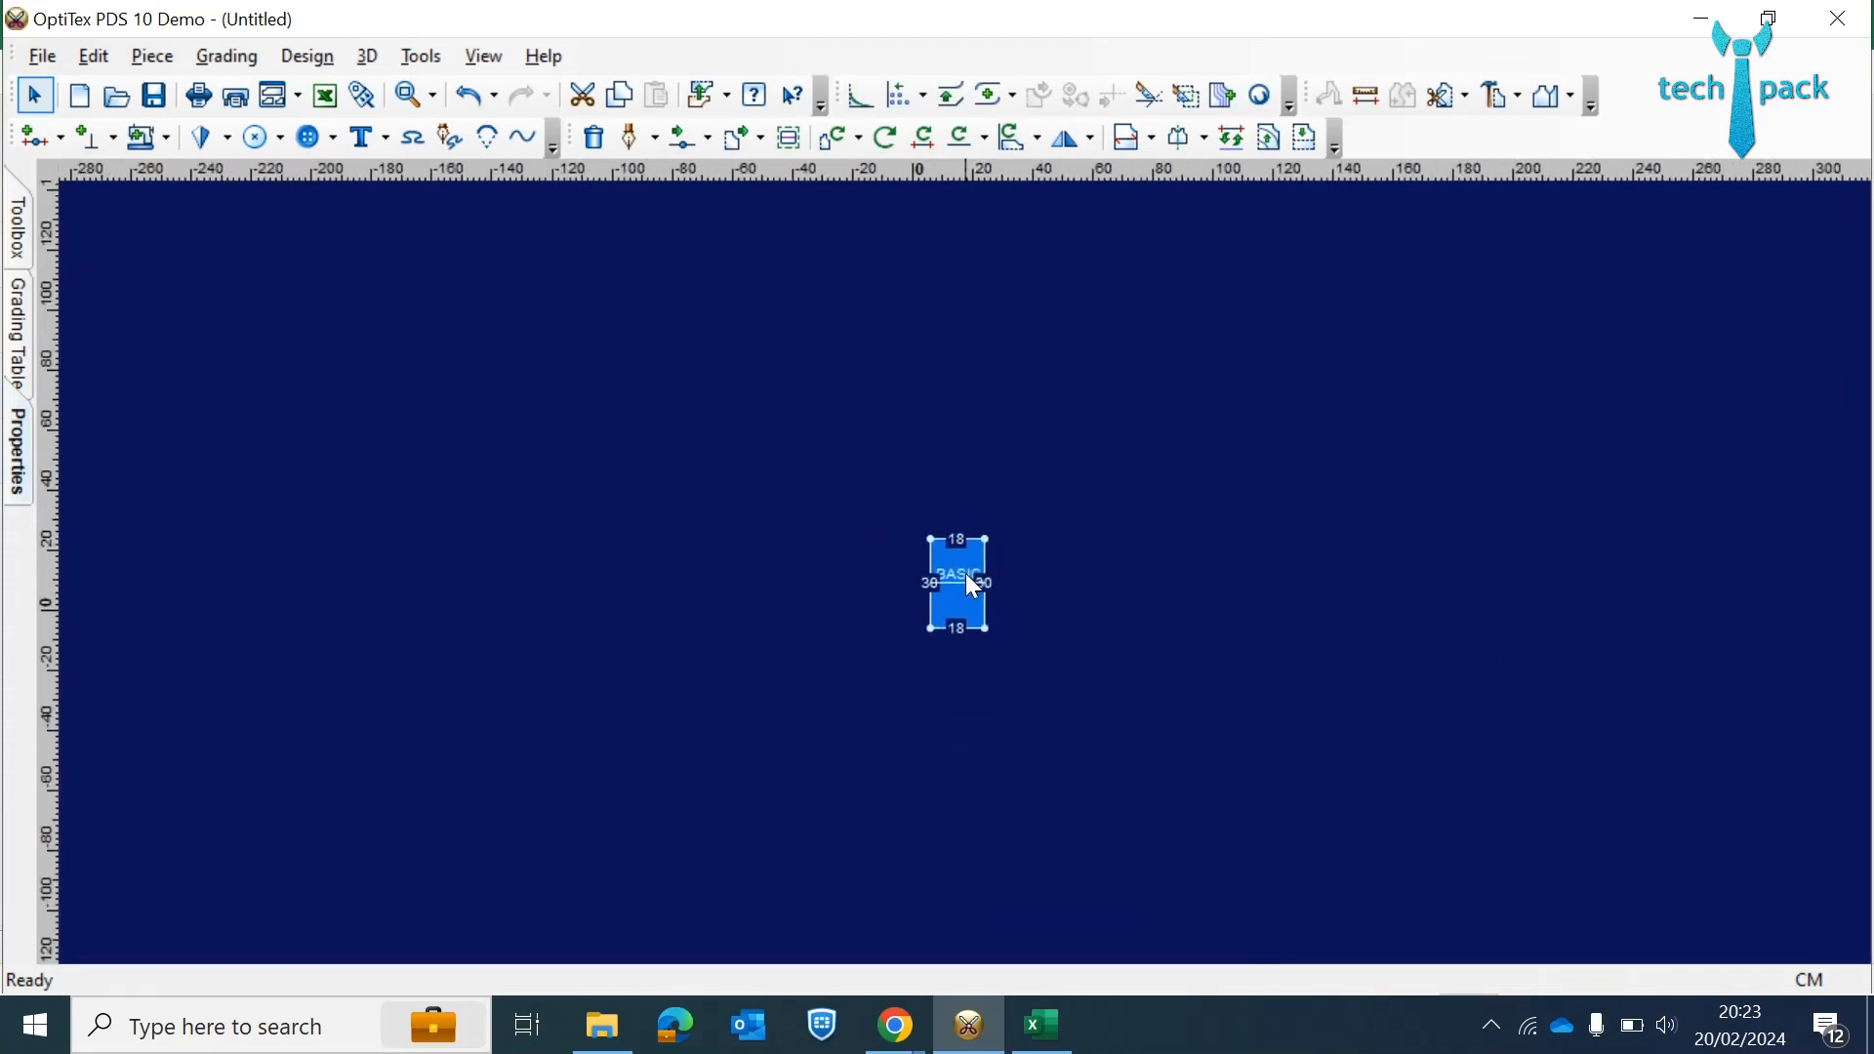
scroll(965, 576, up, 3)
scroll(970, 578, up, 5)
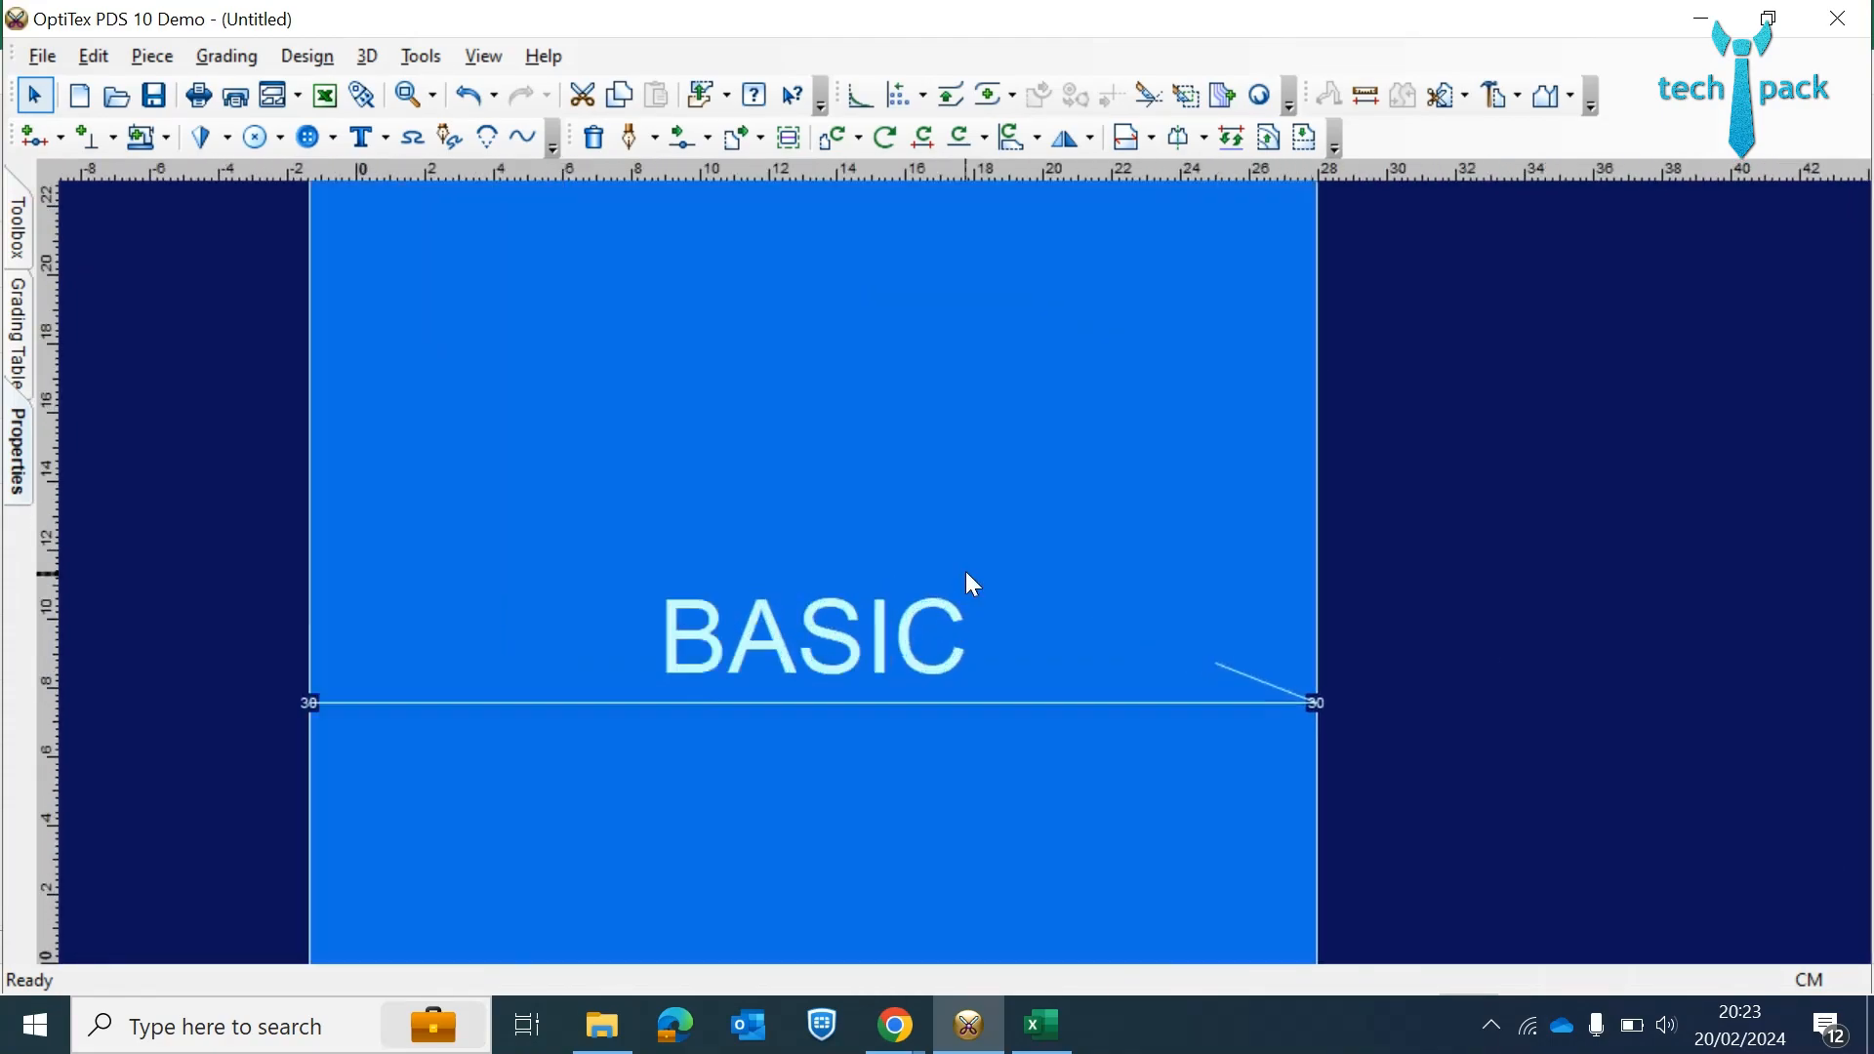
scroll(966, 574, down, 3)
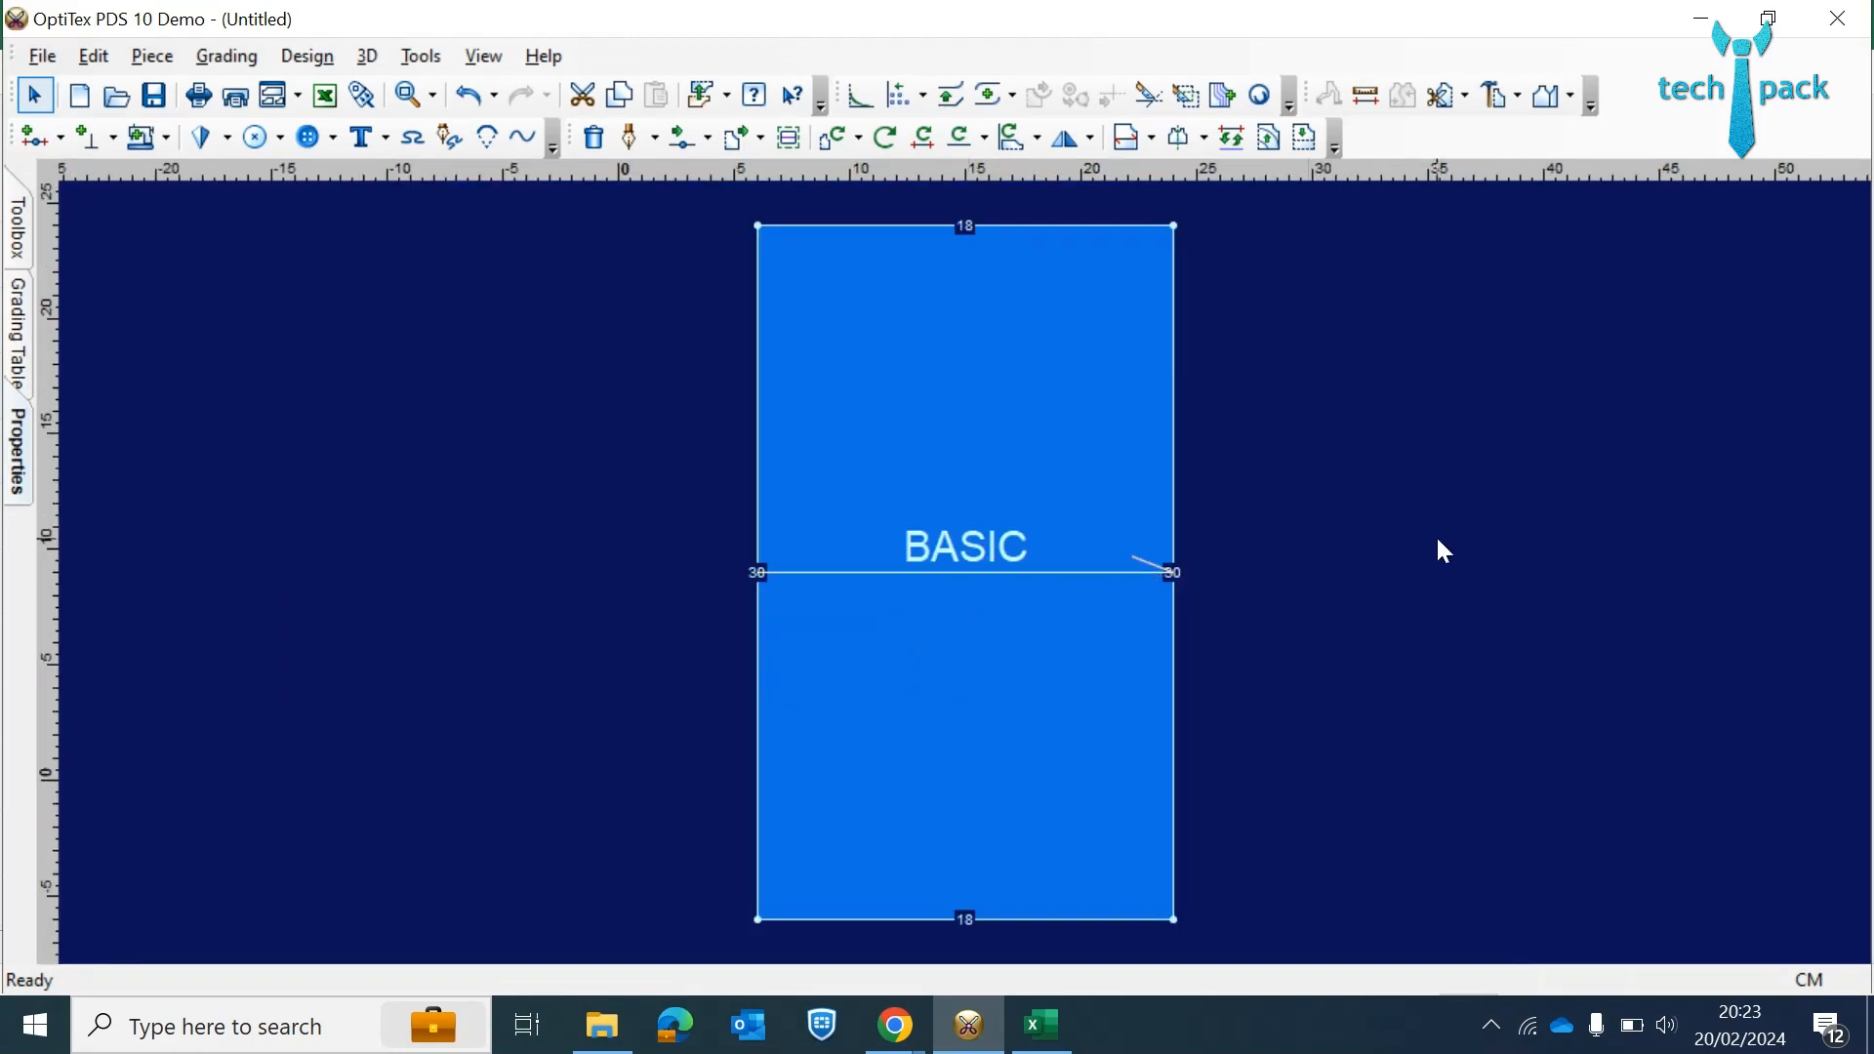
- Switch to Excel and check the calculated half-hip width, front rise plus gusset length, and half-waist value in F3 to F5
click(1035, 1043)
click(1503, 582)
click(1510, 461)
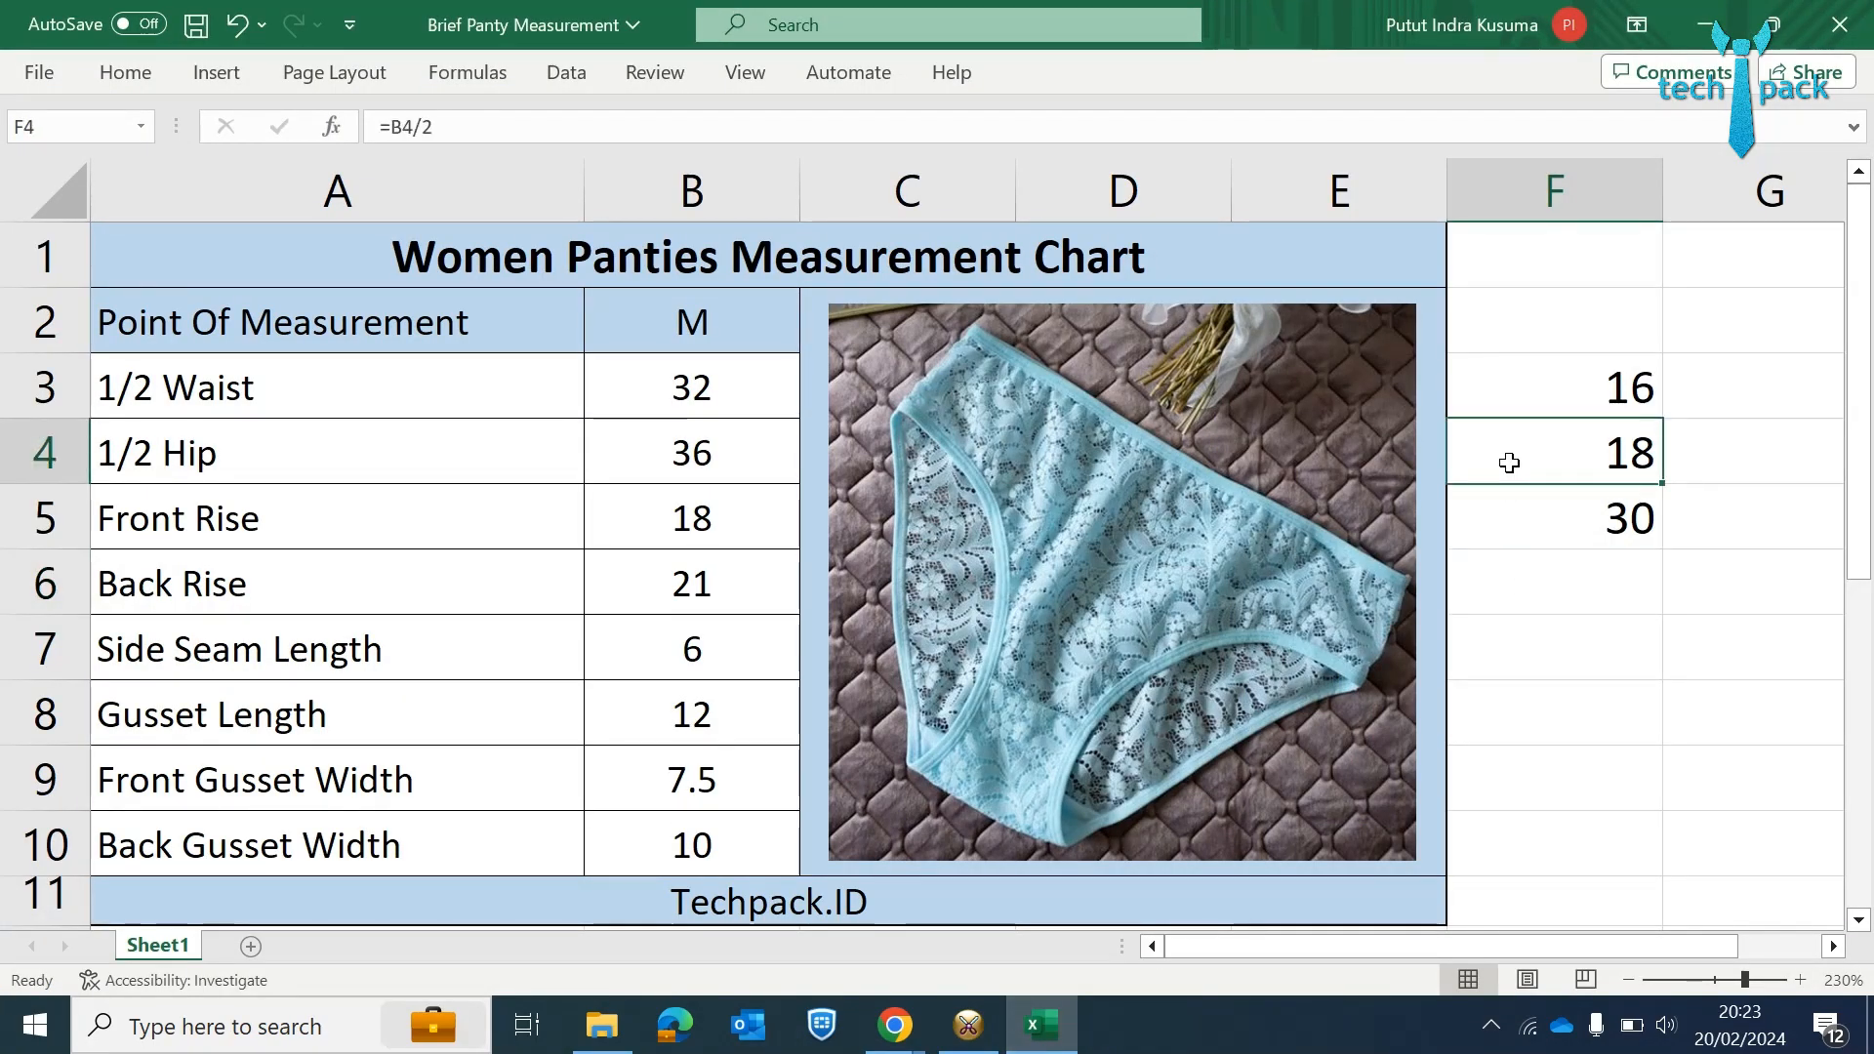
click(1517, 502)
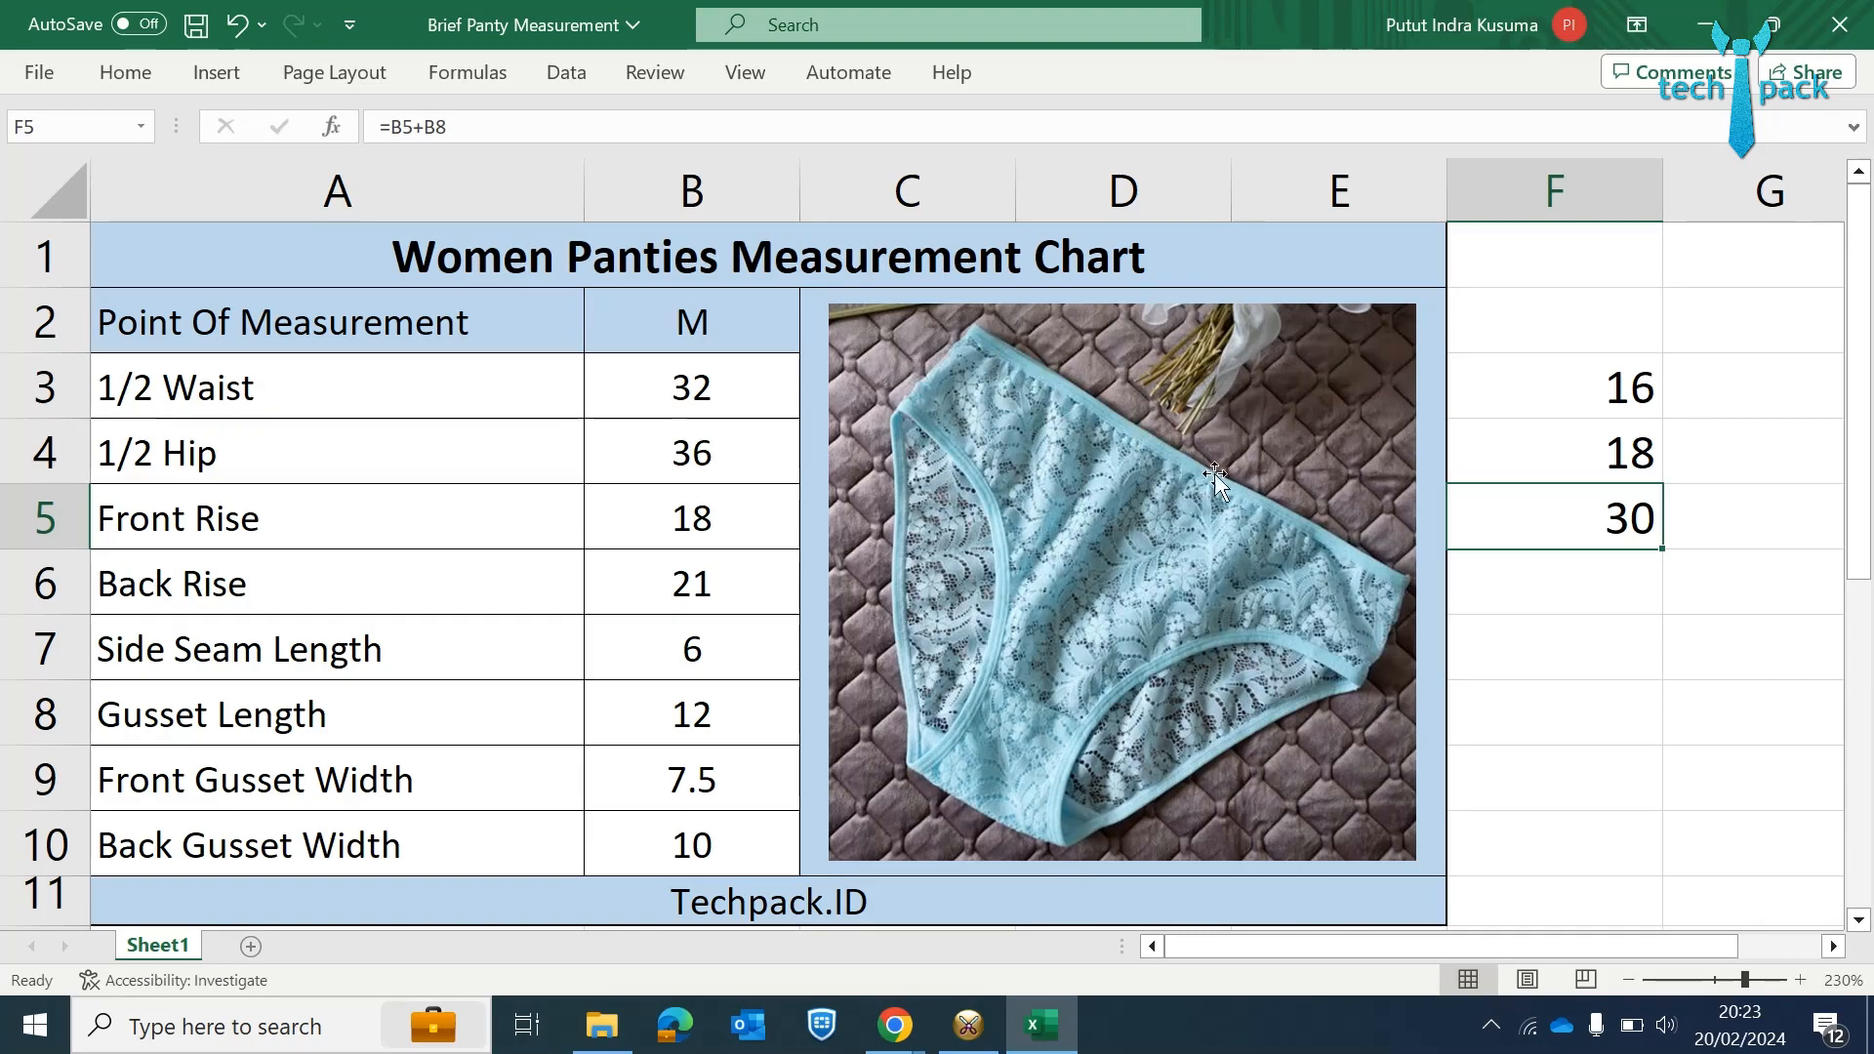
click(758, 407)
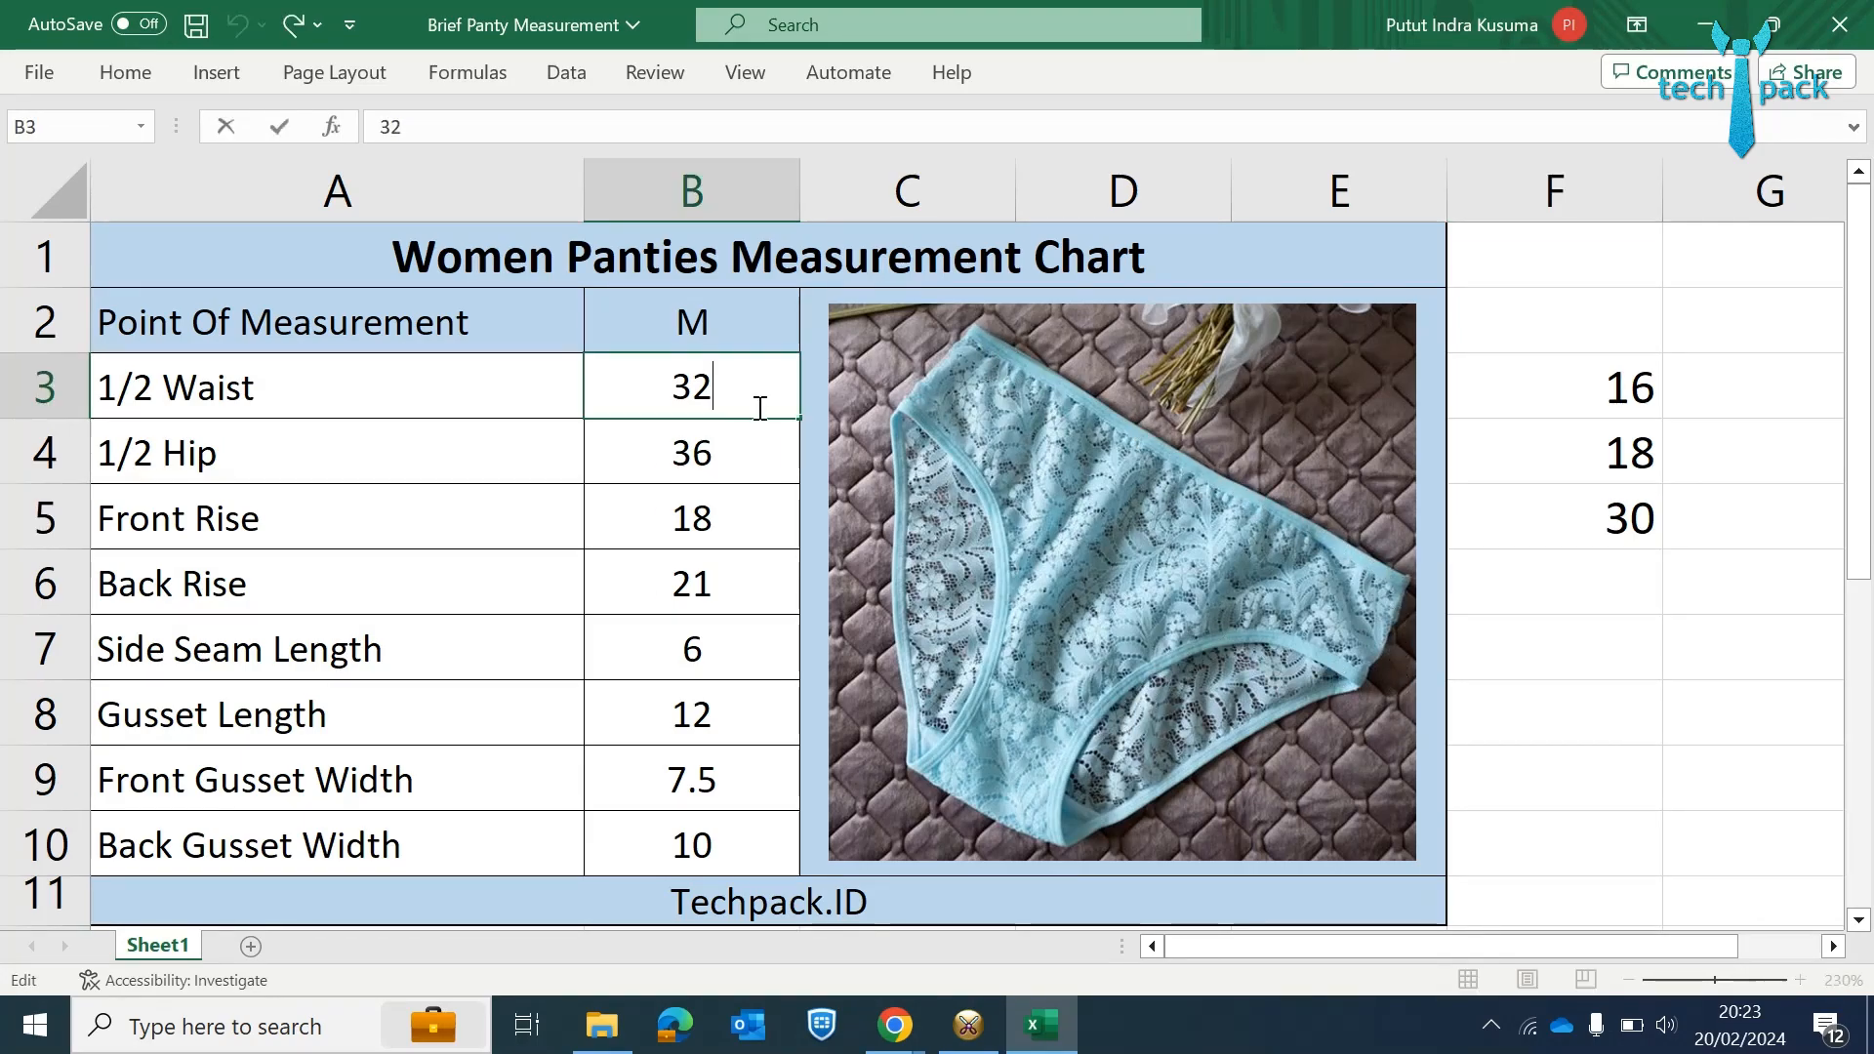
click(1467, 391)
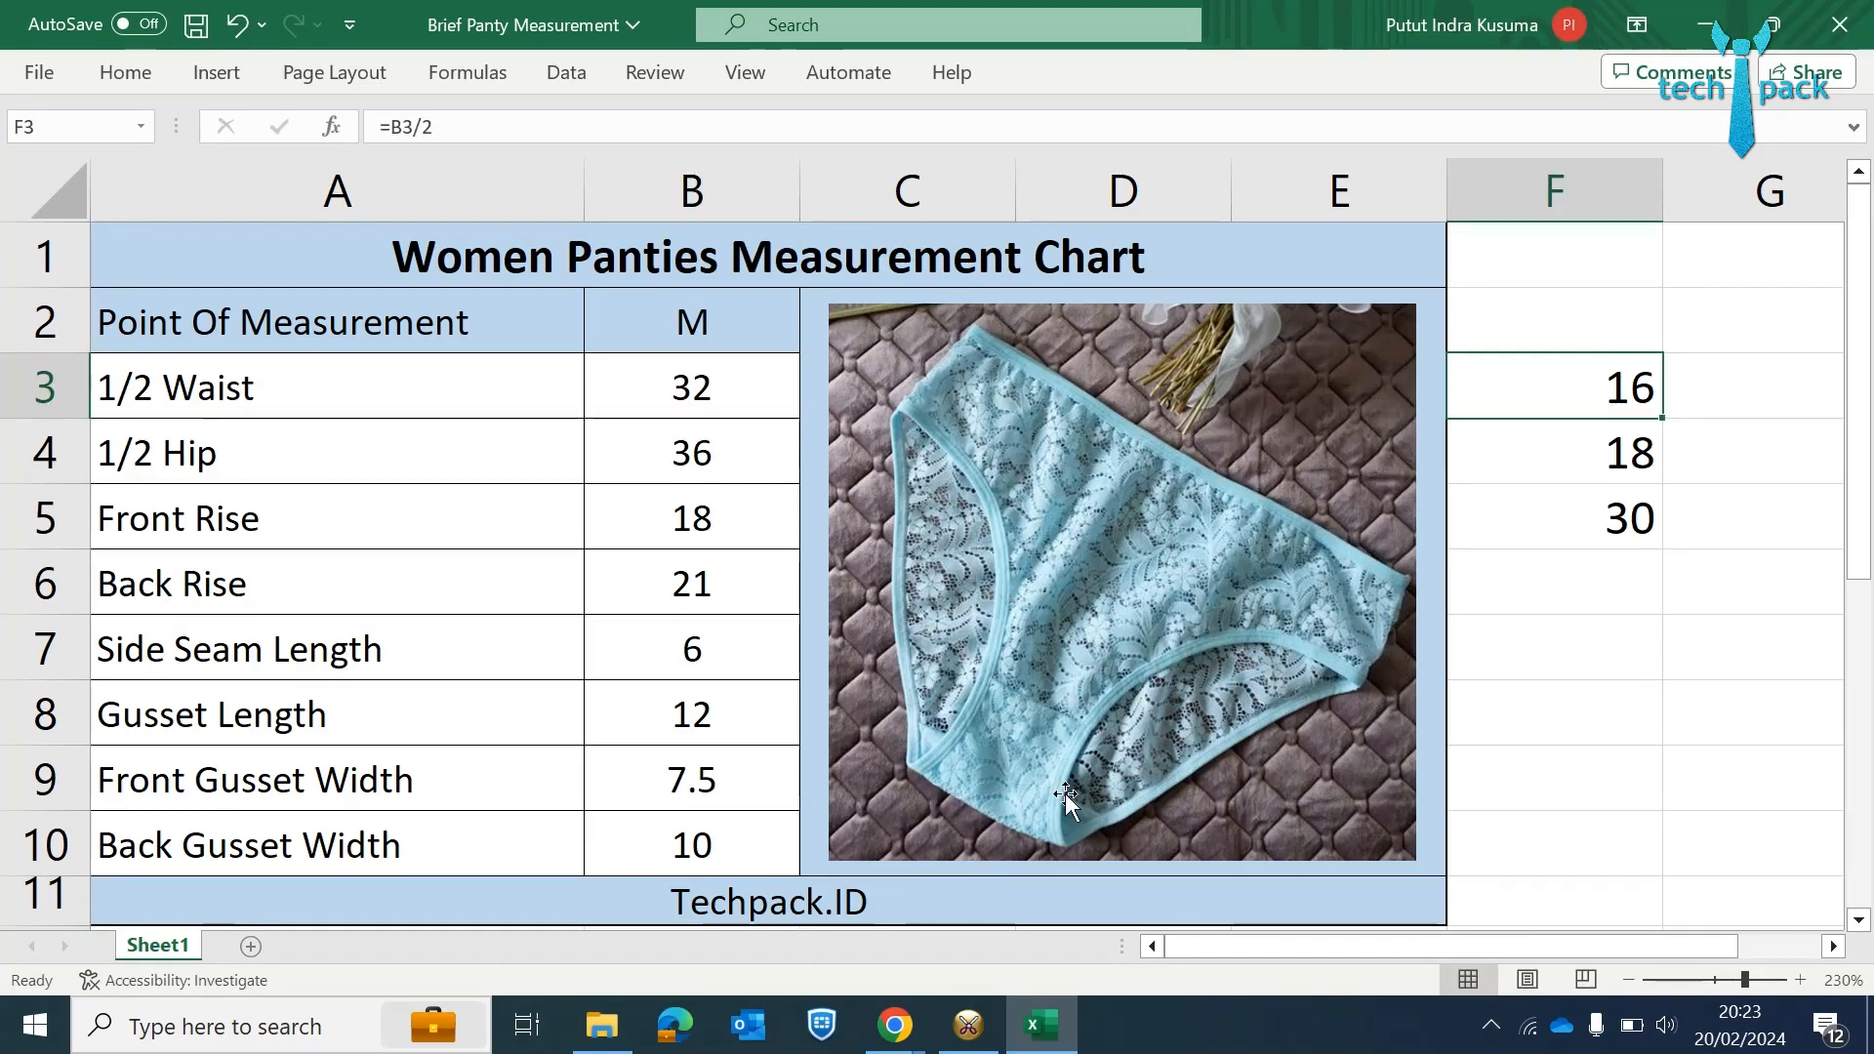
- Switch to OptiTex PDS and add a grading point on the BASIC piece's top edge, 16 cm from the previous point, then auto-hide the properties
click(970, 1024)
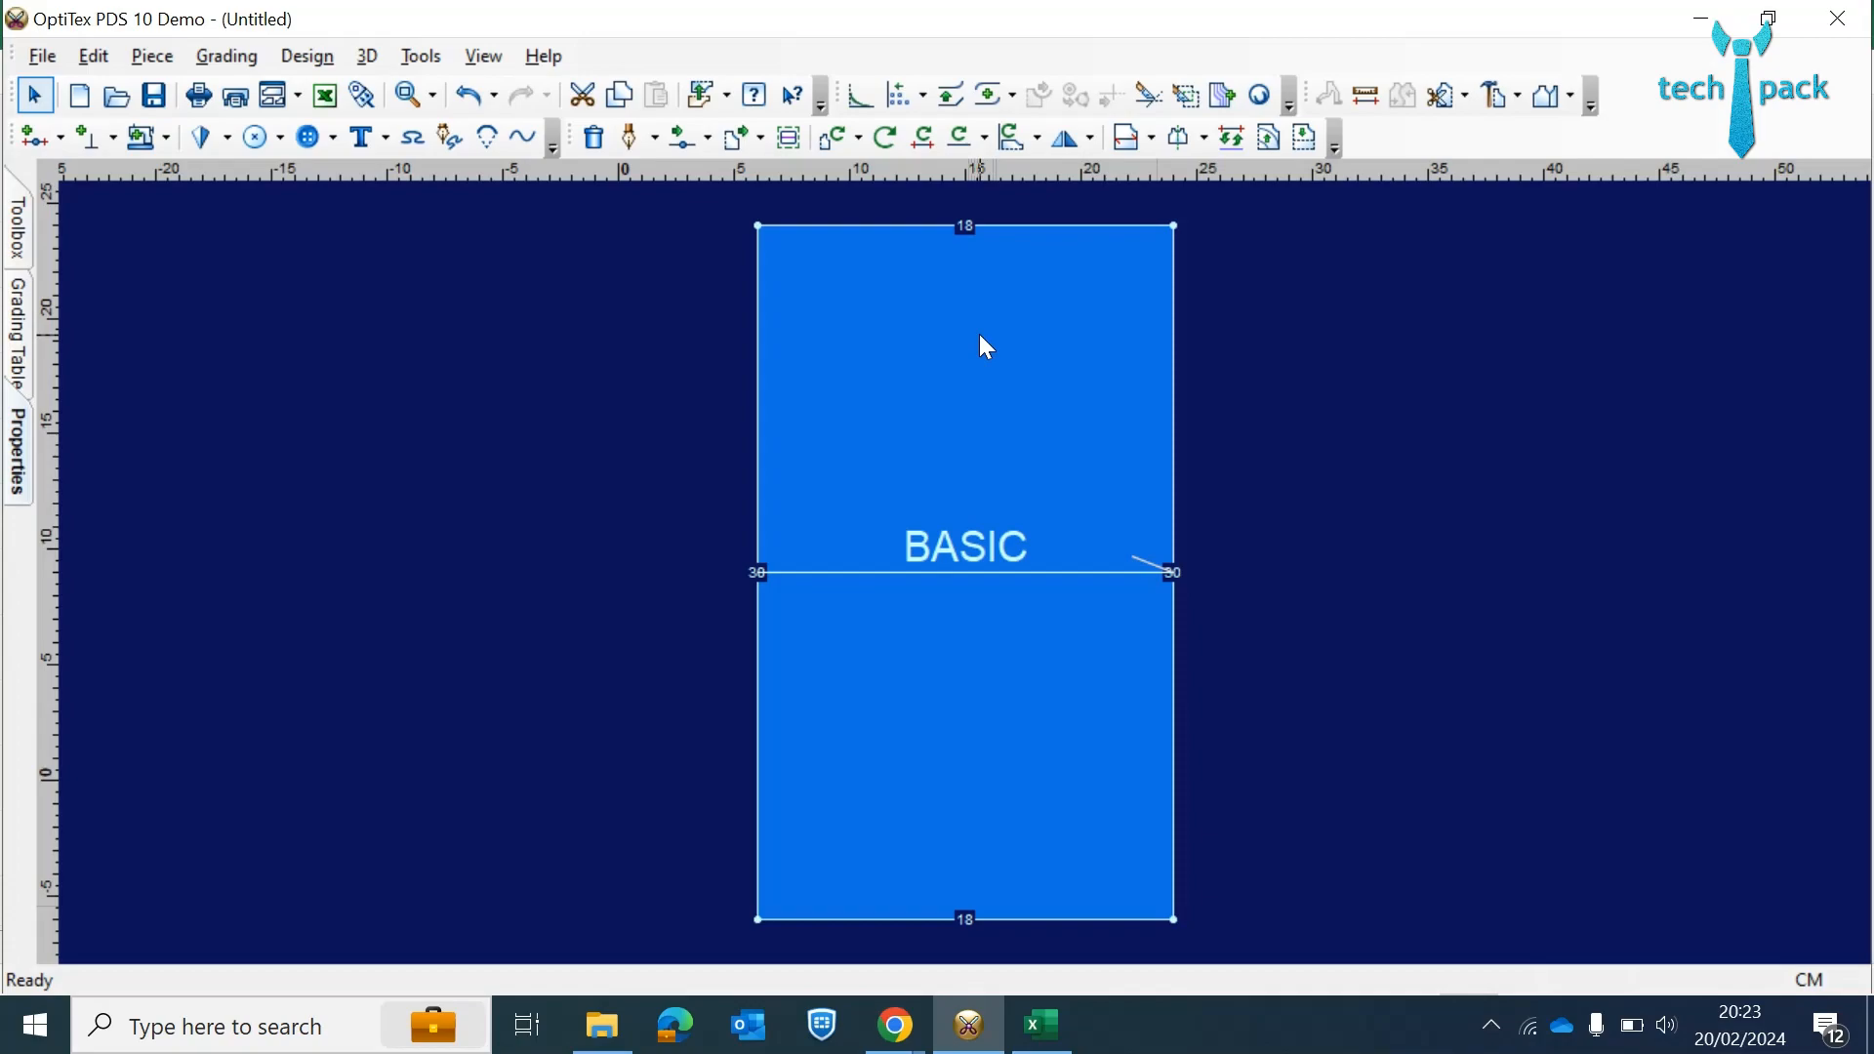
key(p)
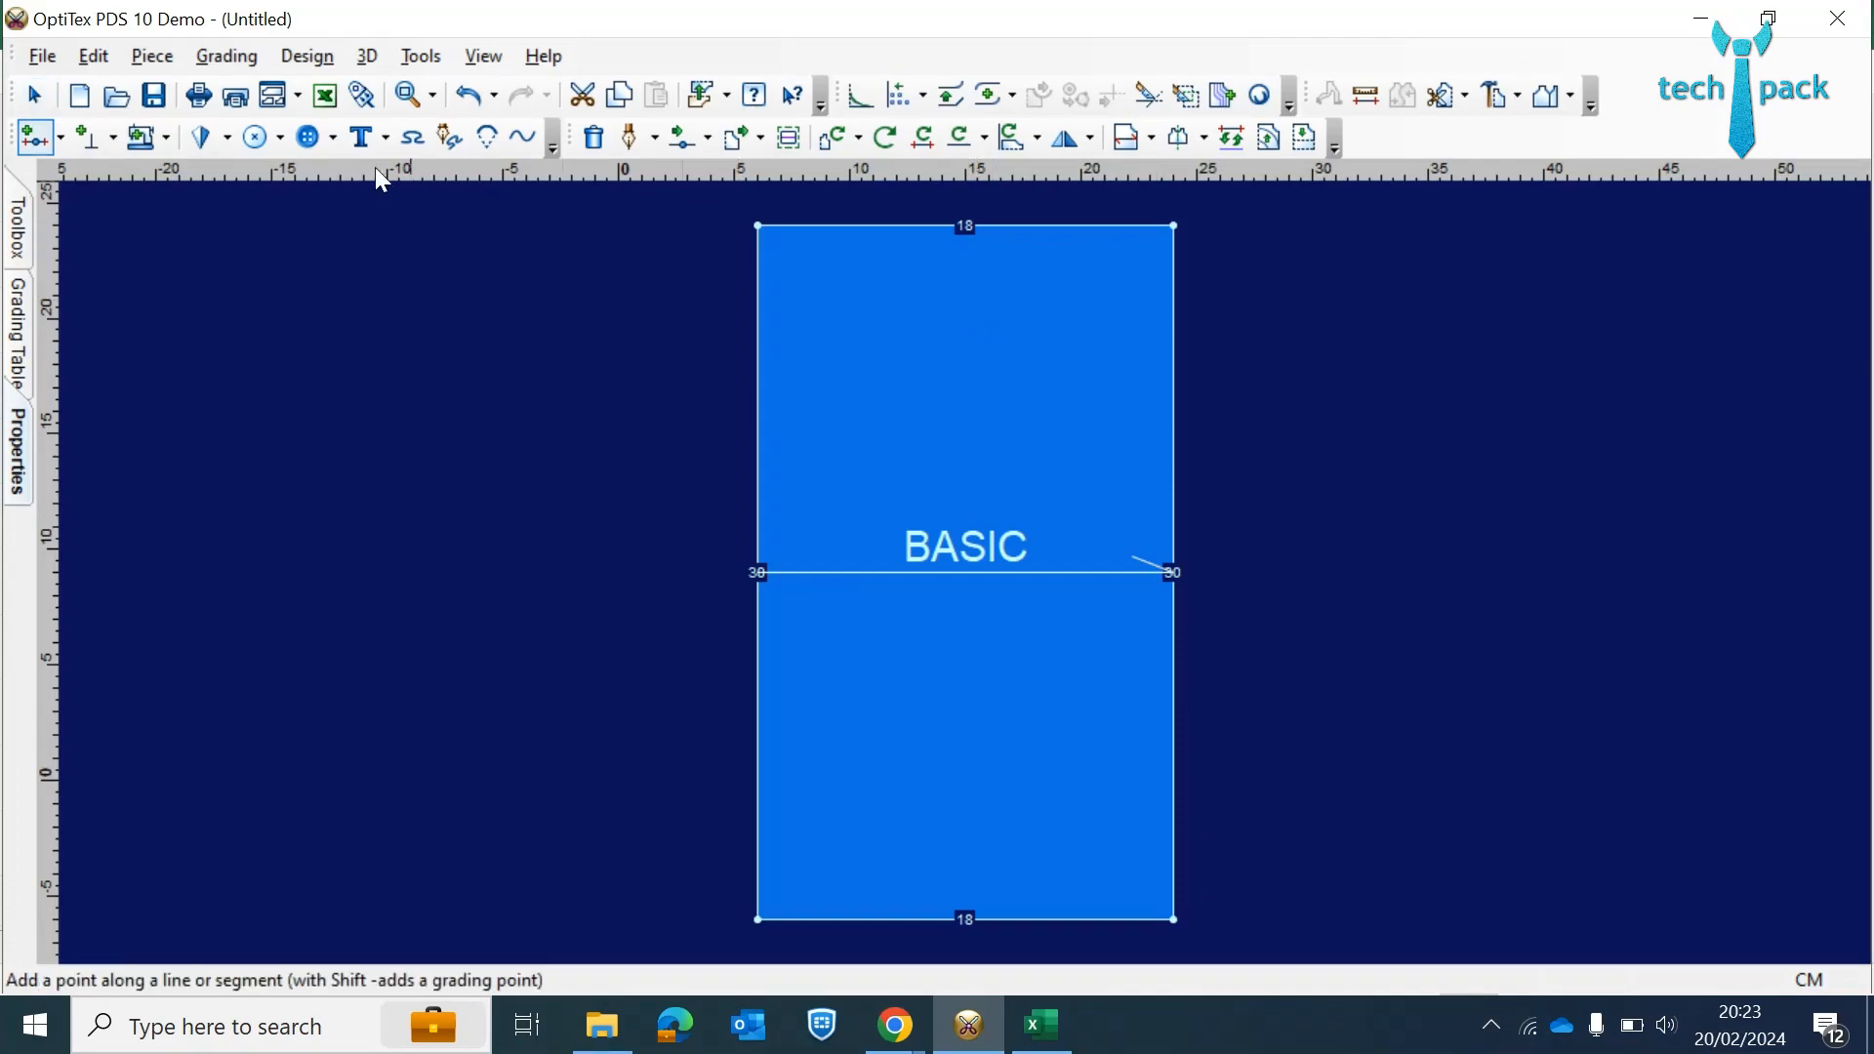
key(o)
key(ctrl+z)
click(800, 226)
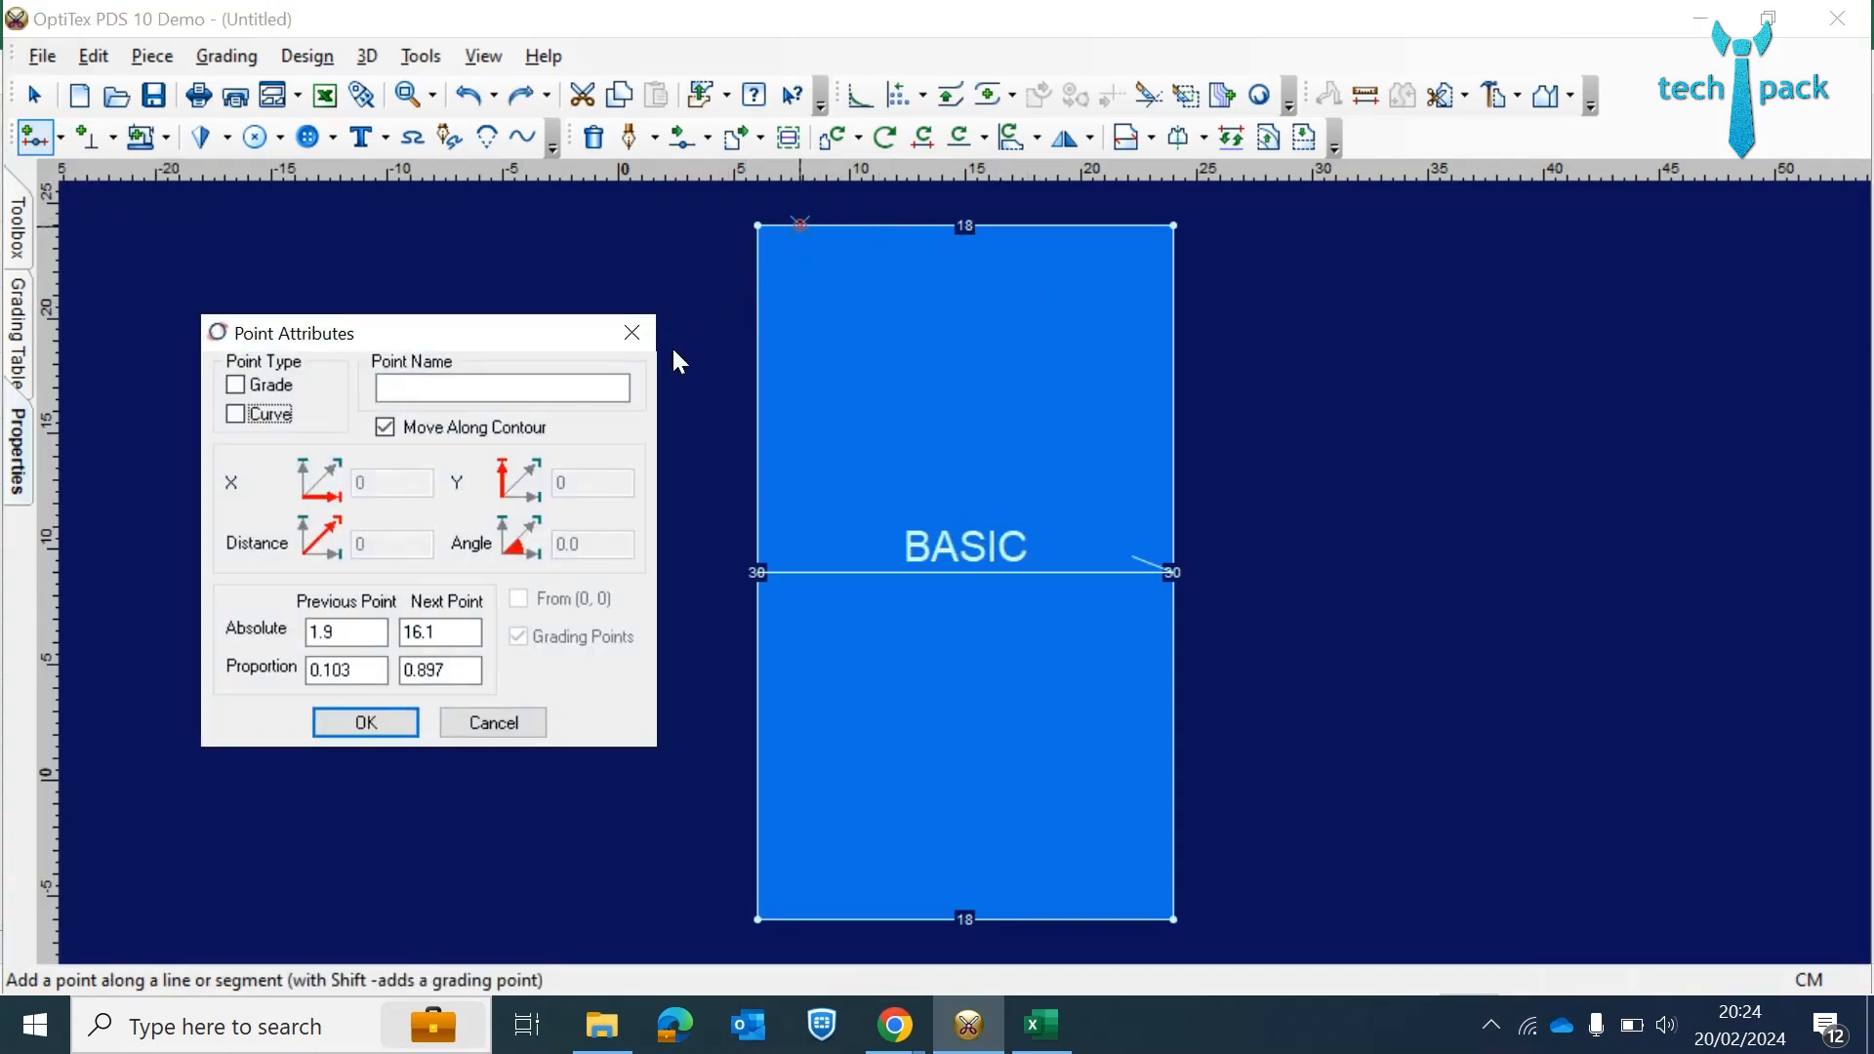
double_click(359, 631)
click(267, 391)
drag(355, 632, 269, 629)
text(16)
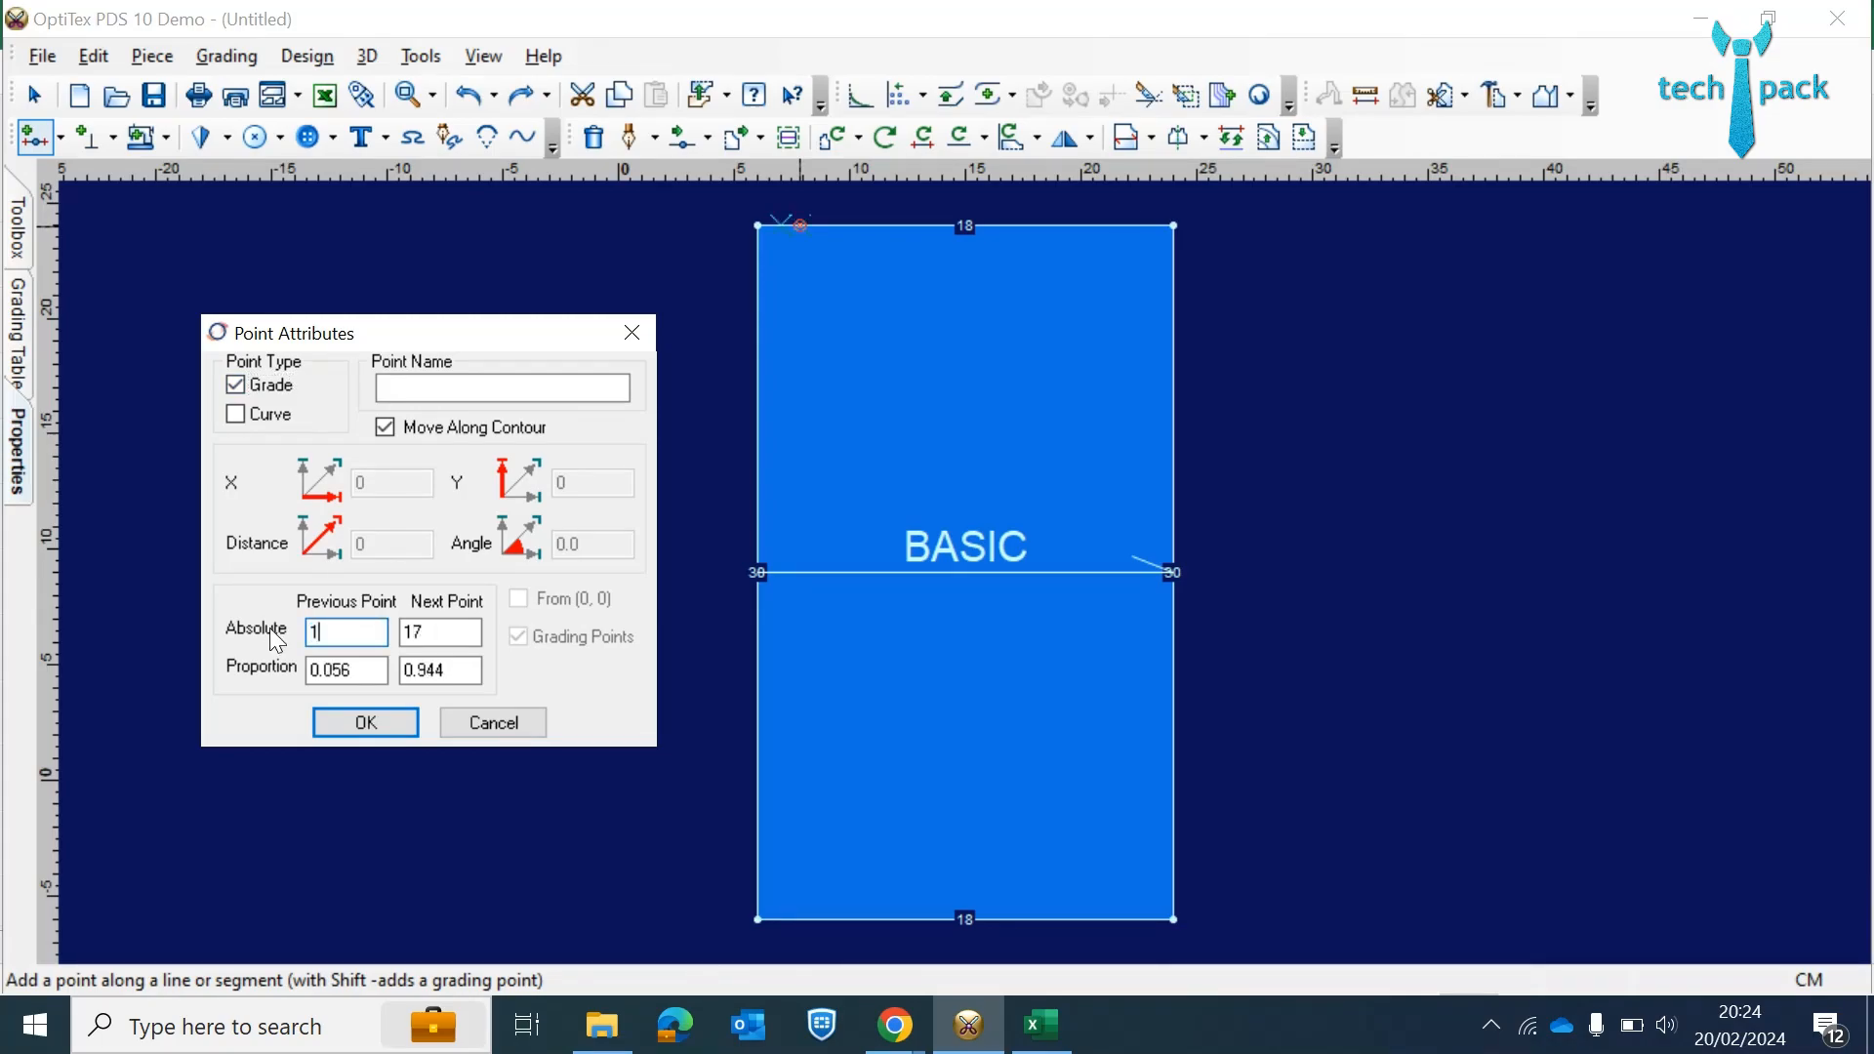
click(365, 725)
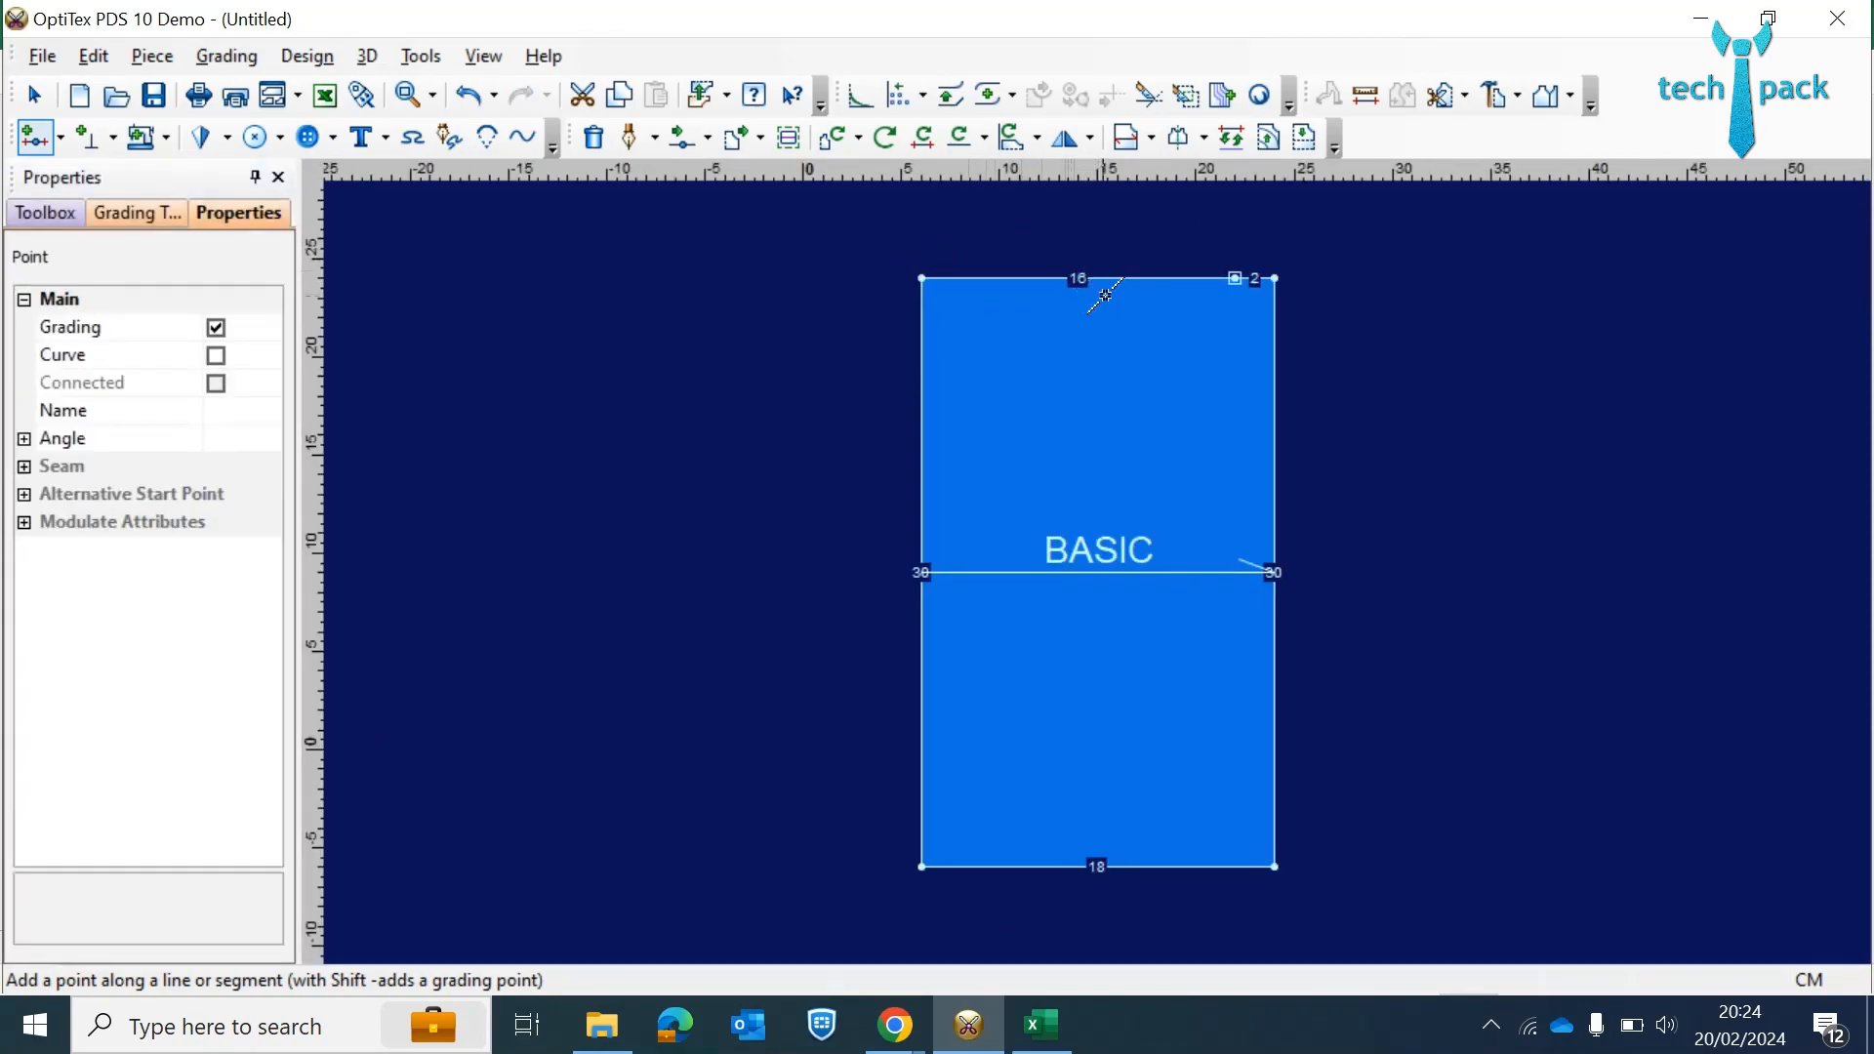
click(255, 178)
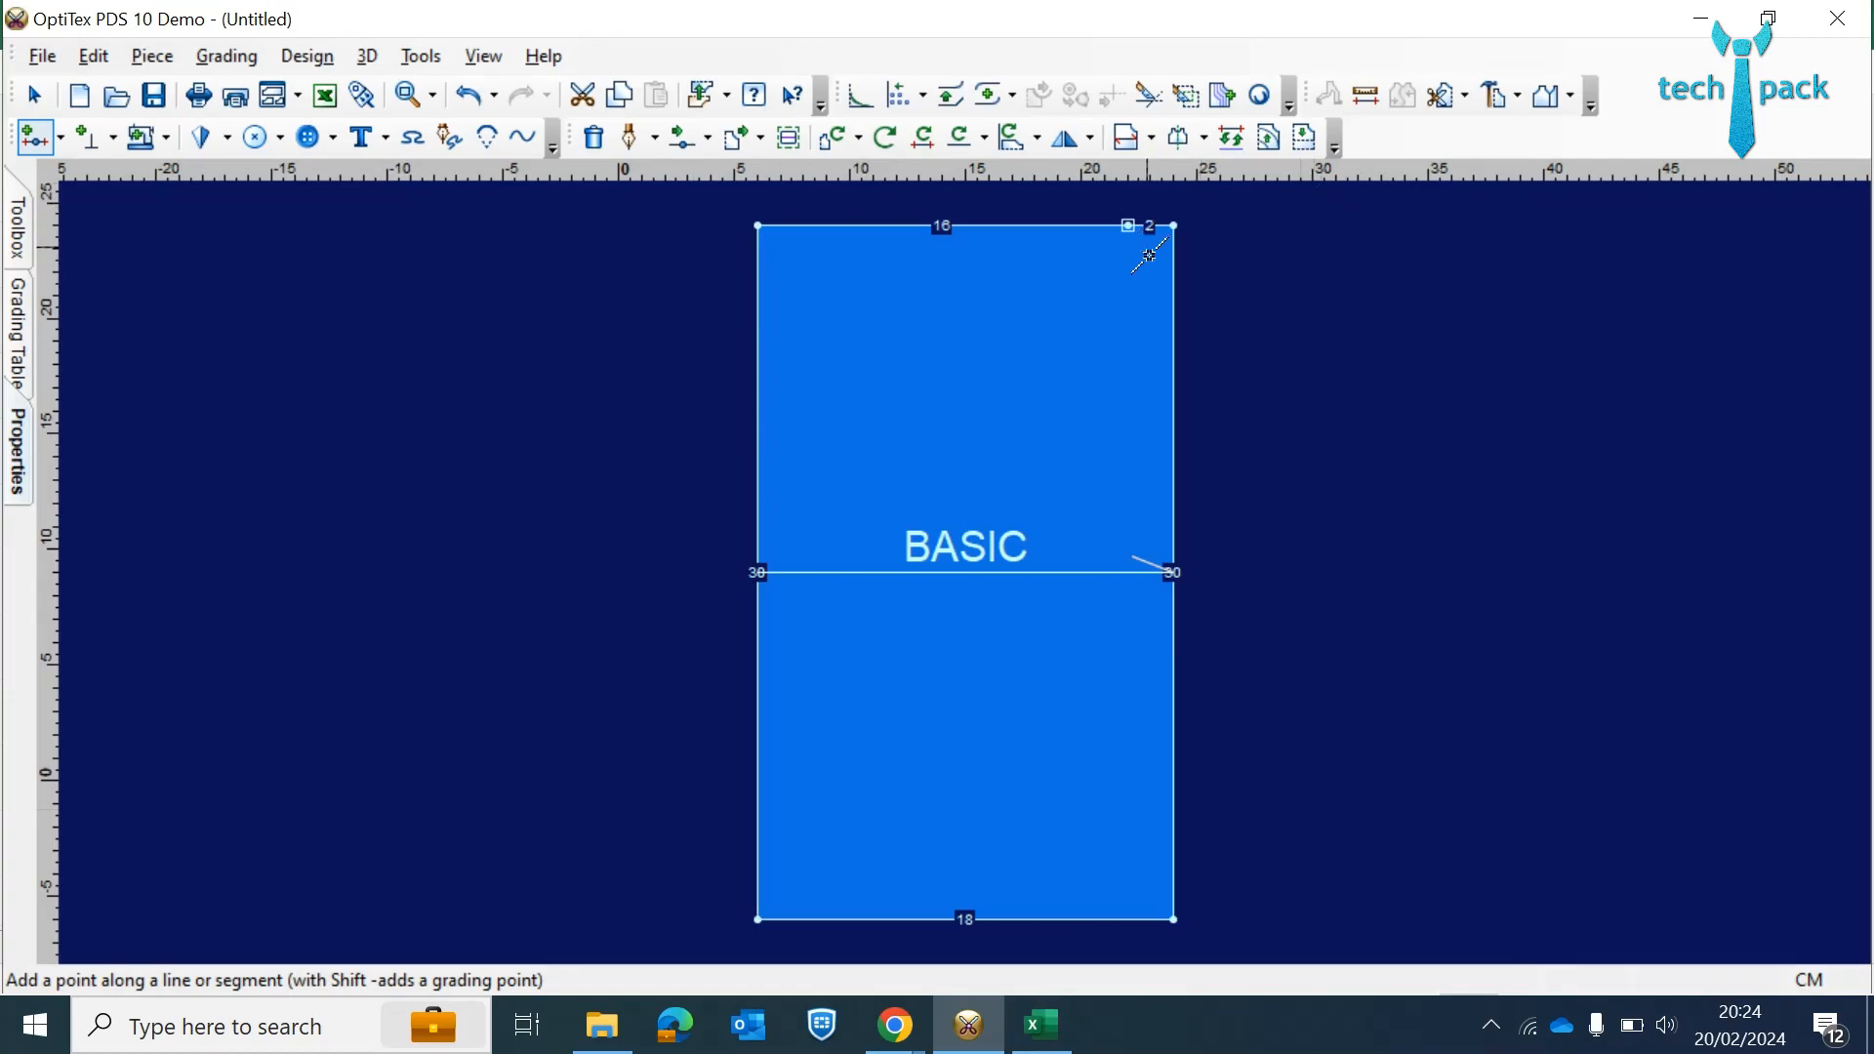
- Switch to Excel and check the size M Side Seam Length in B7
click(1041, 1025)
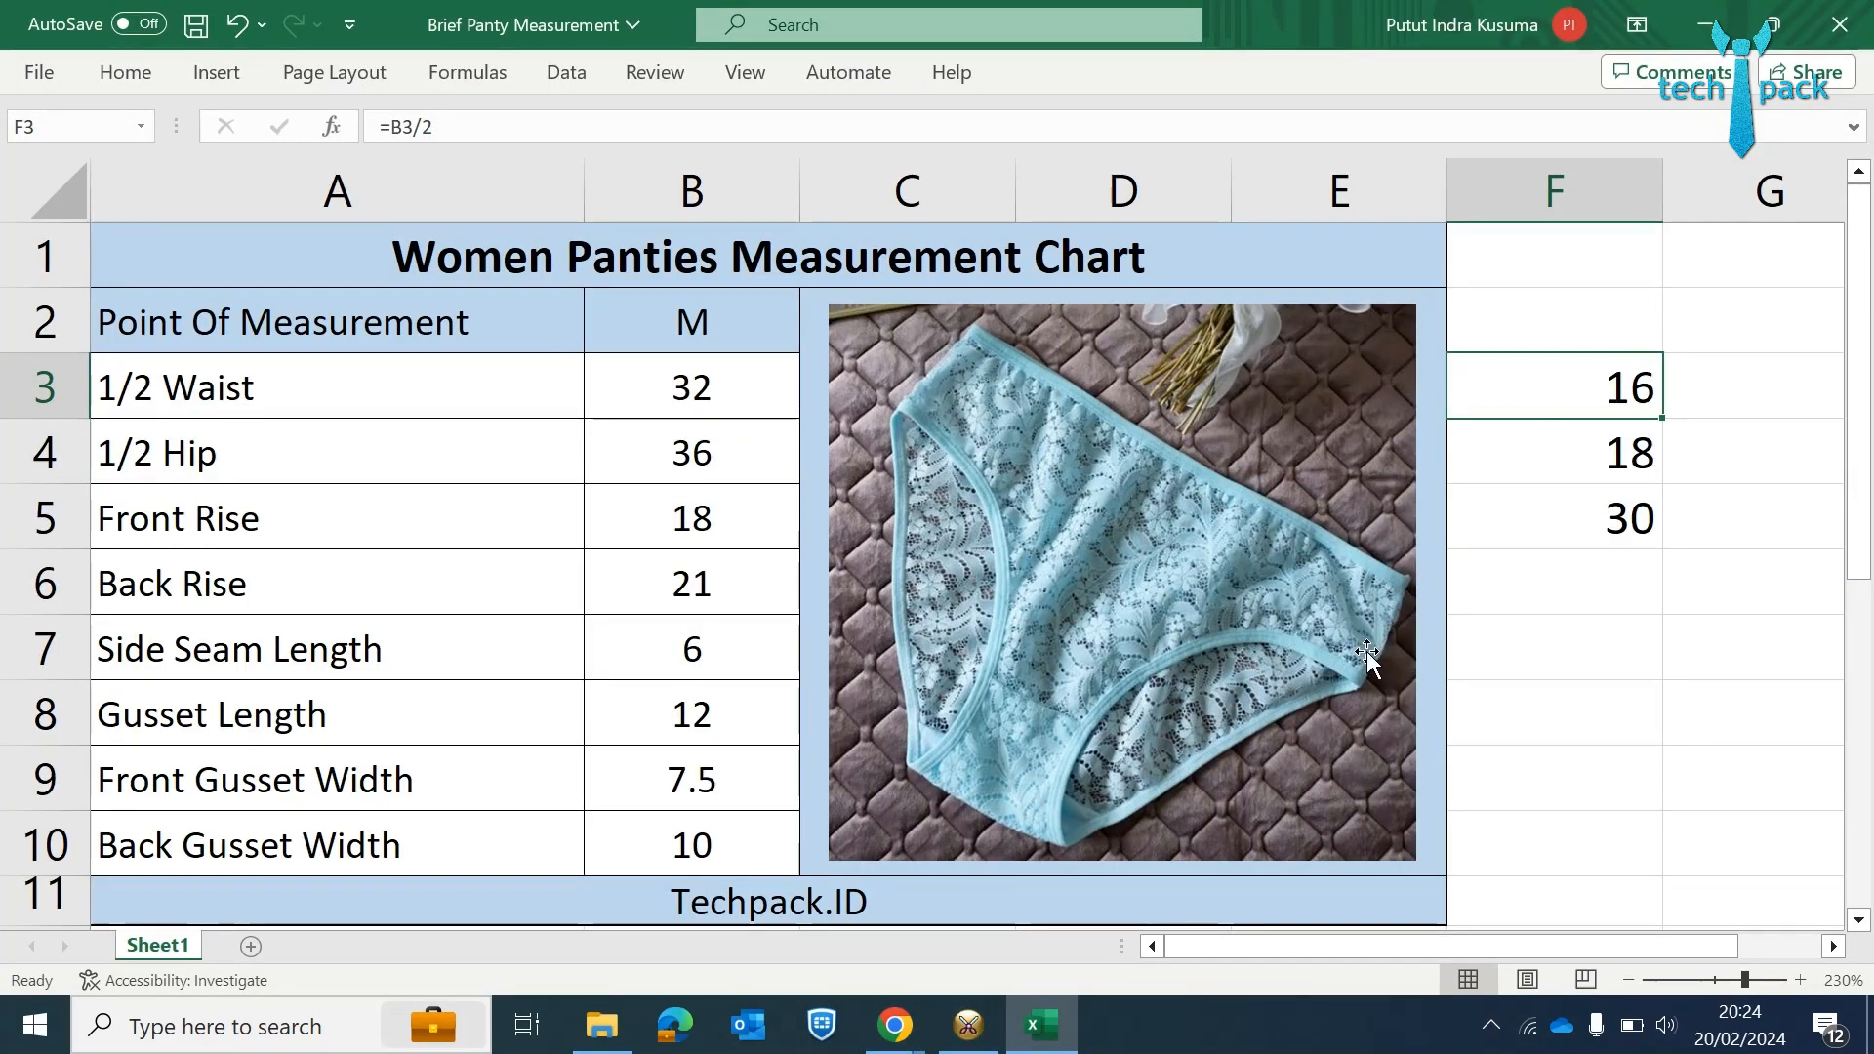
click(336, 649)
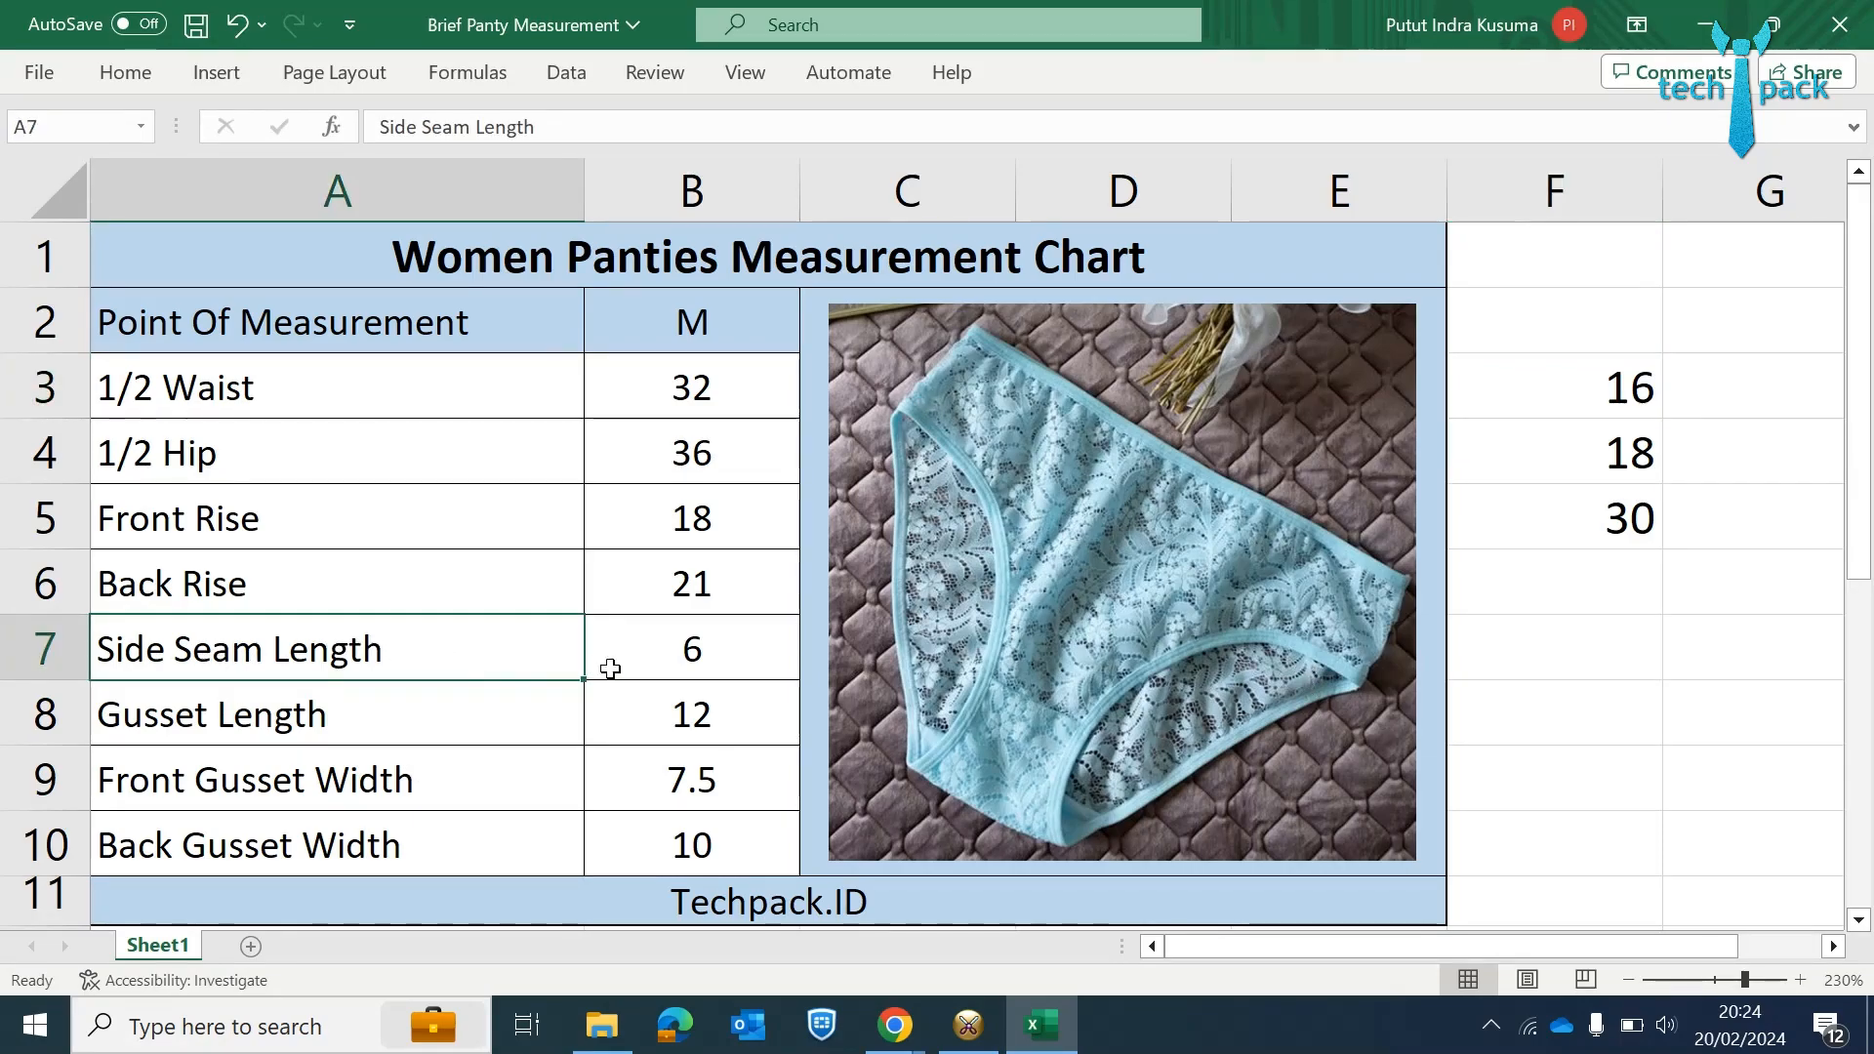
click(659, 651)
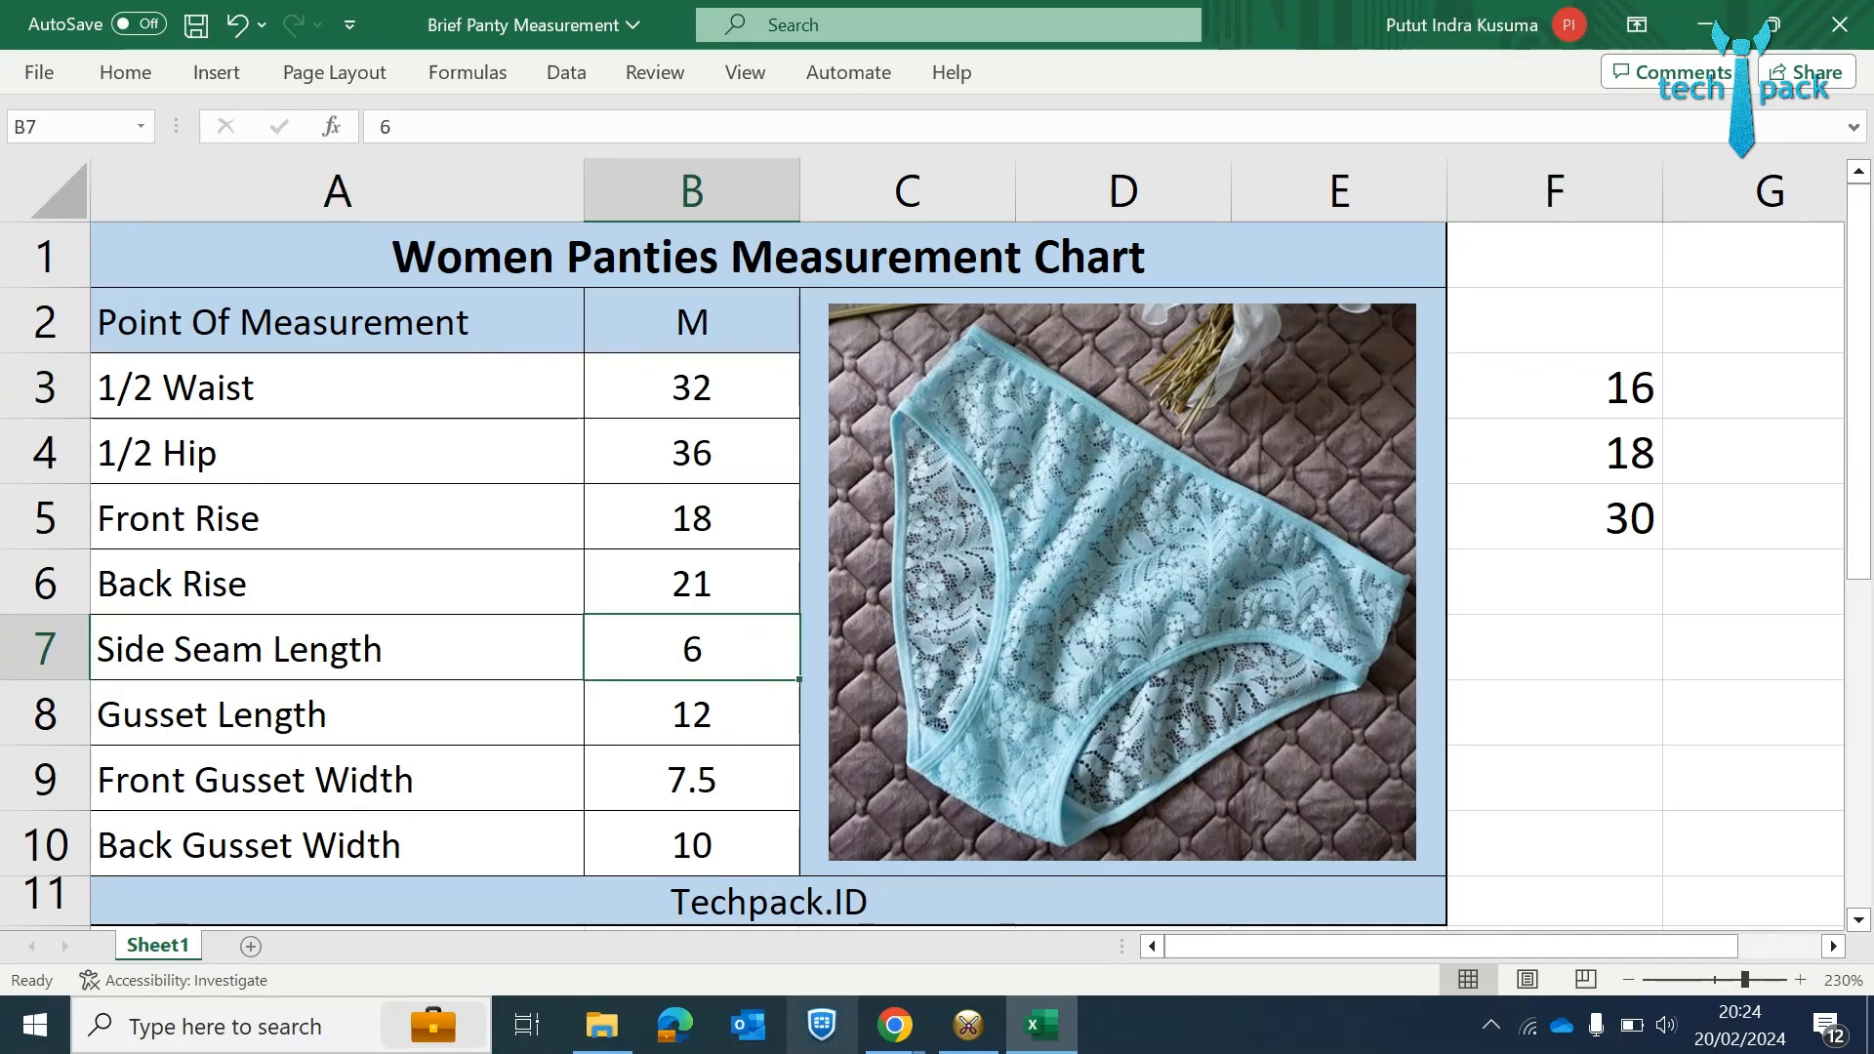
- Switch to OptiTex PDS and move the BASIC piece's upper right corner point by 0 horizontally and -6 cm vertically
click(968, 1025)
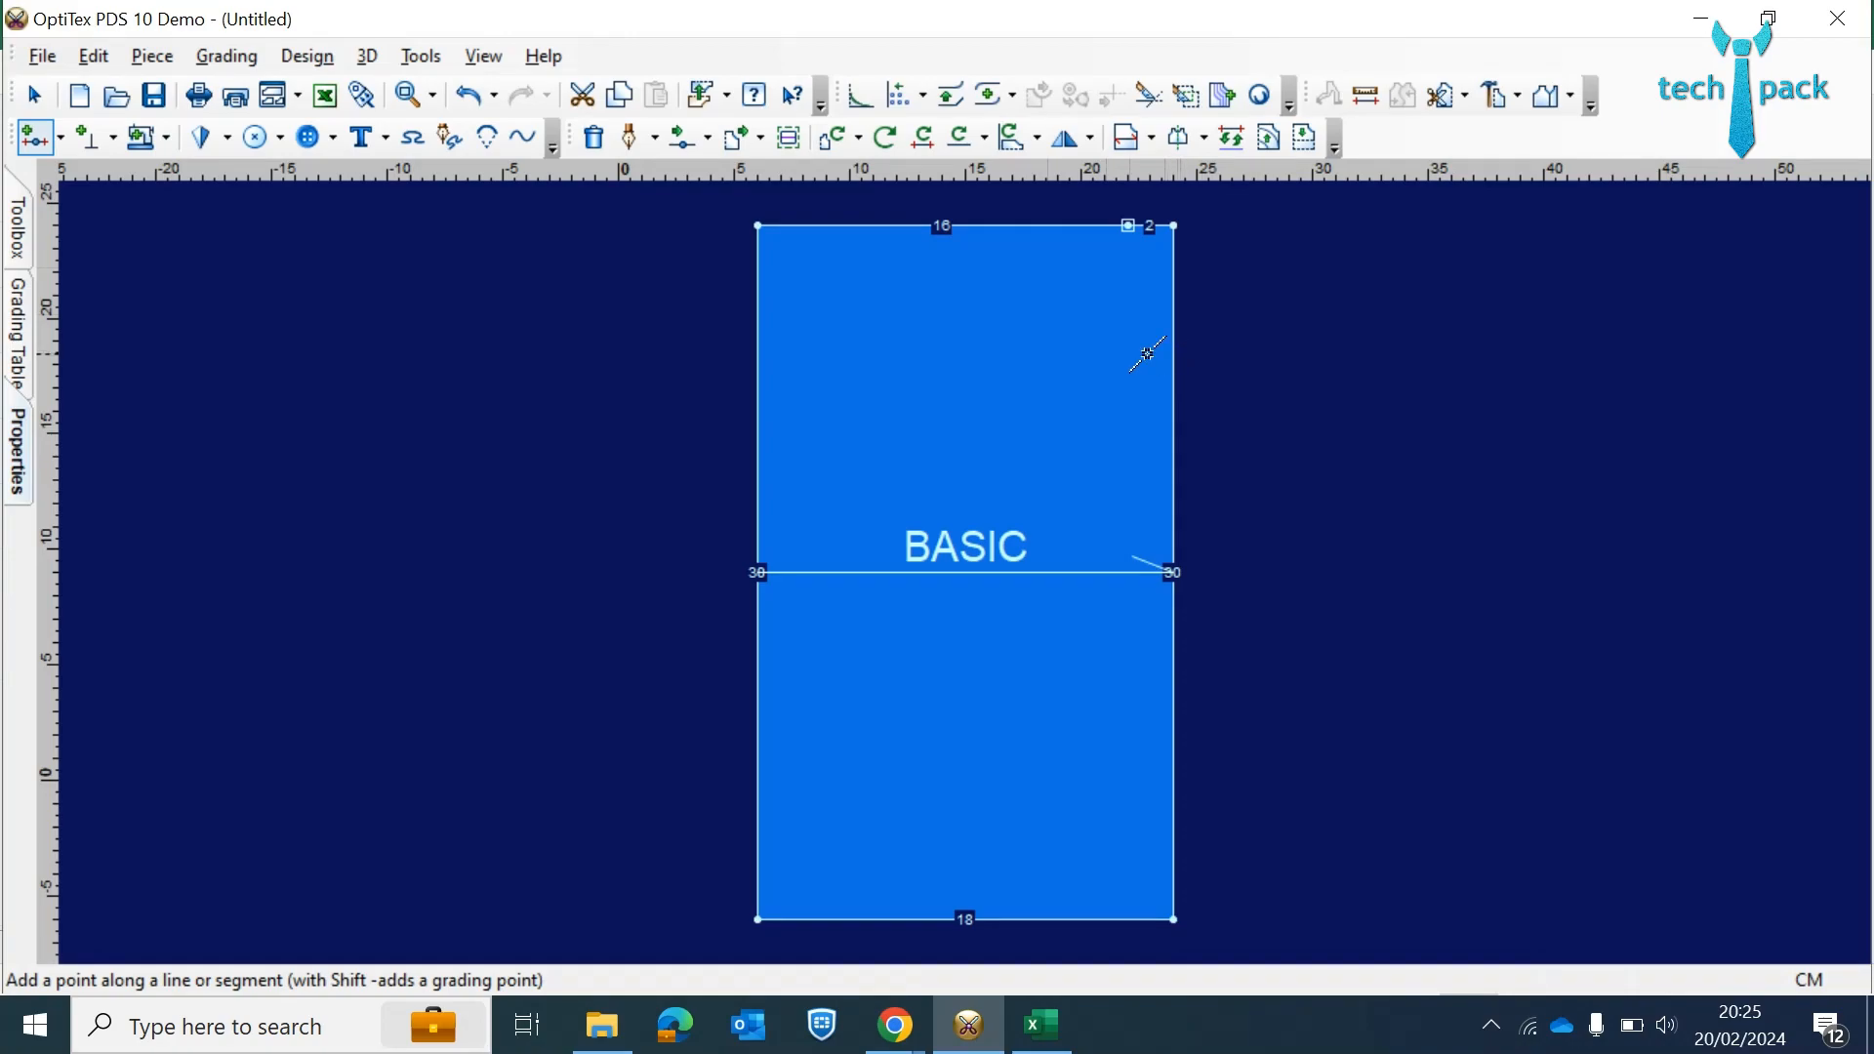
key(m)
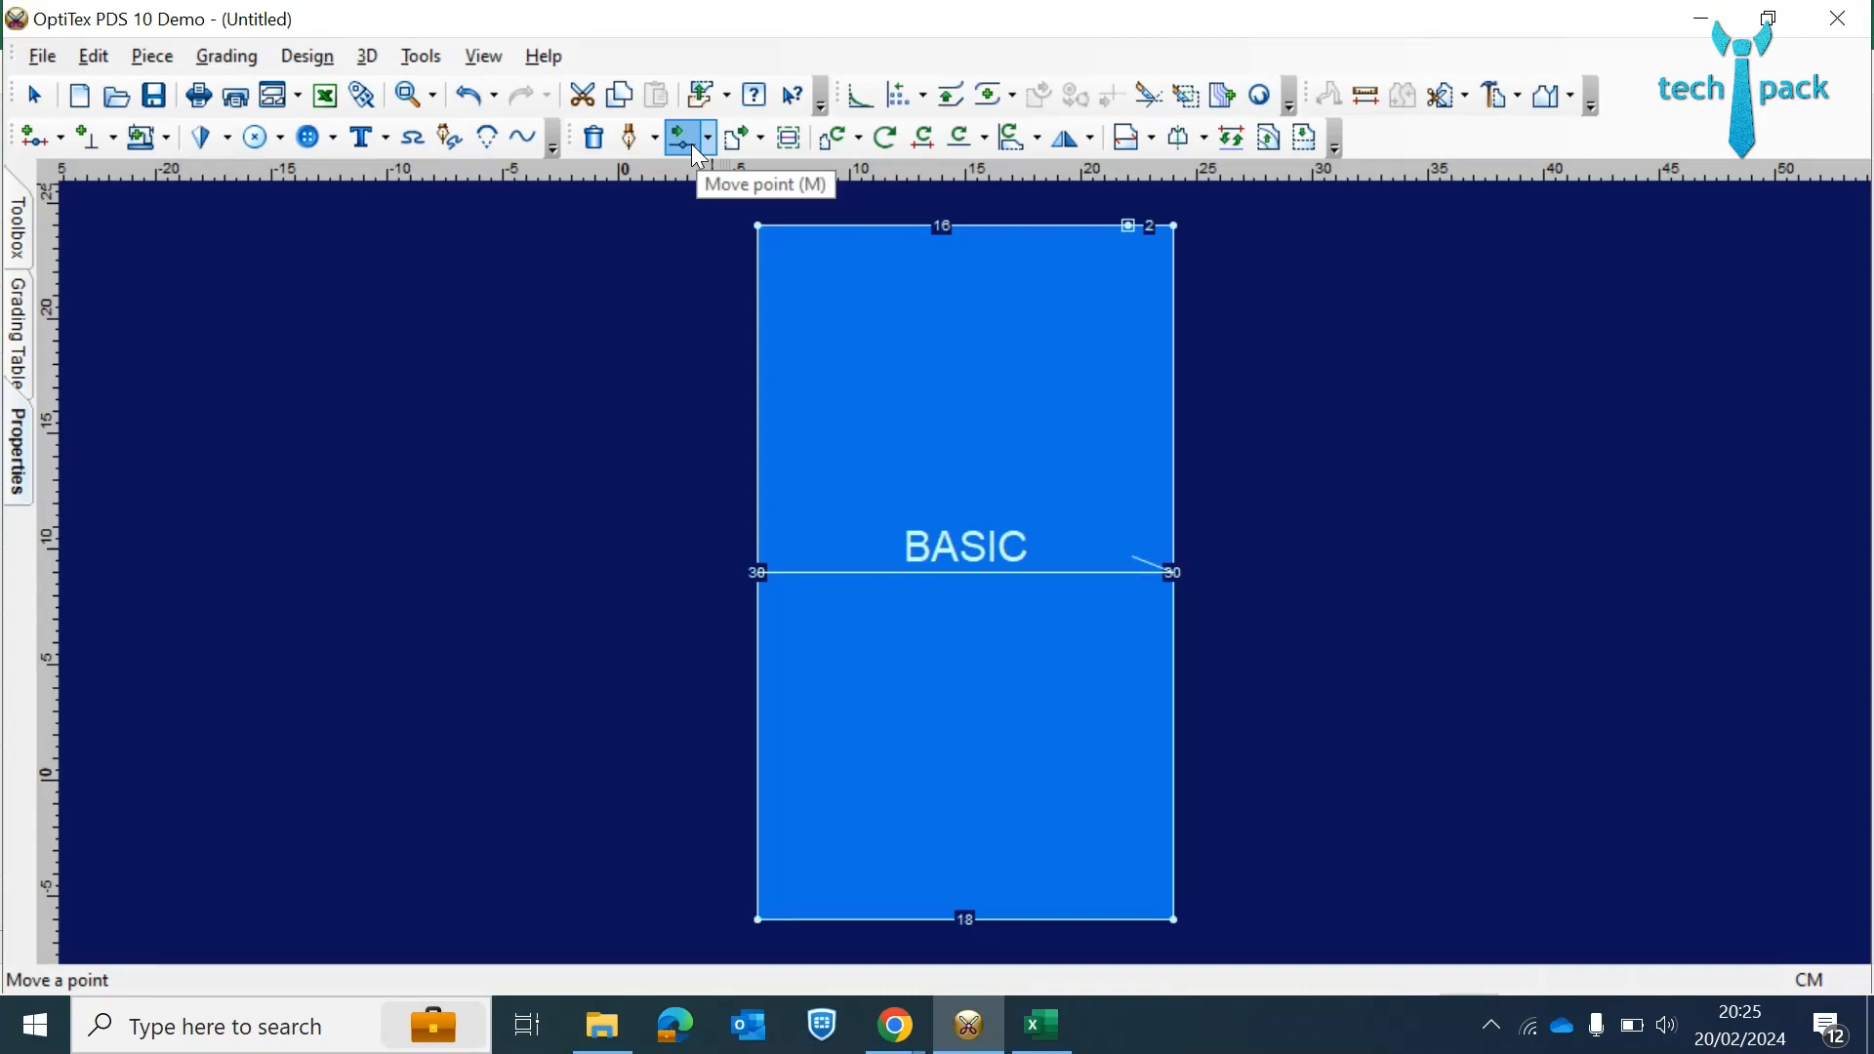
click(1174, 227)
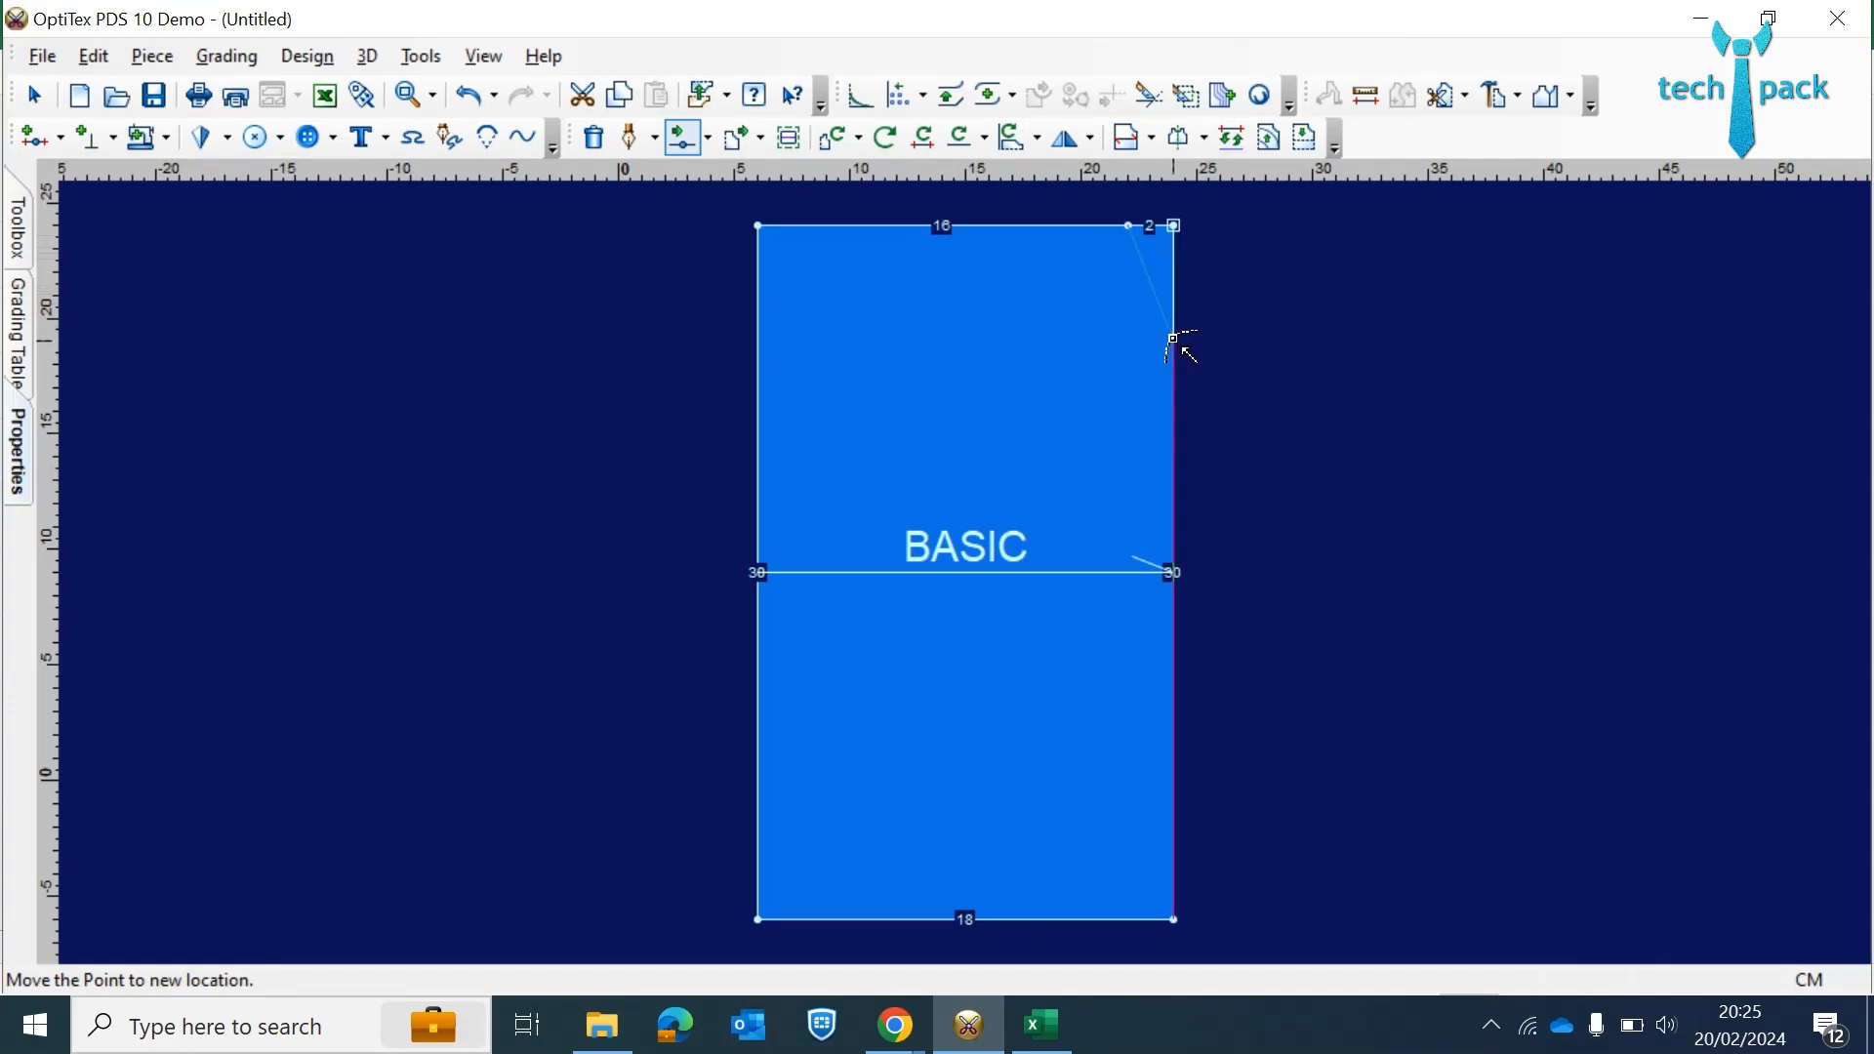
click(1174, 338)
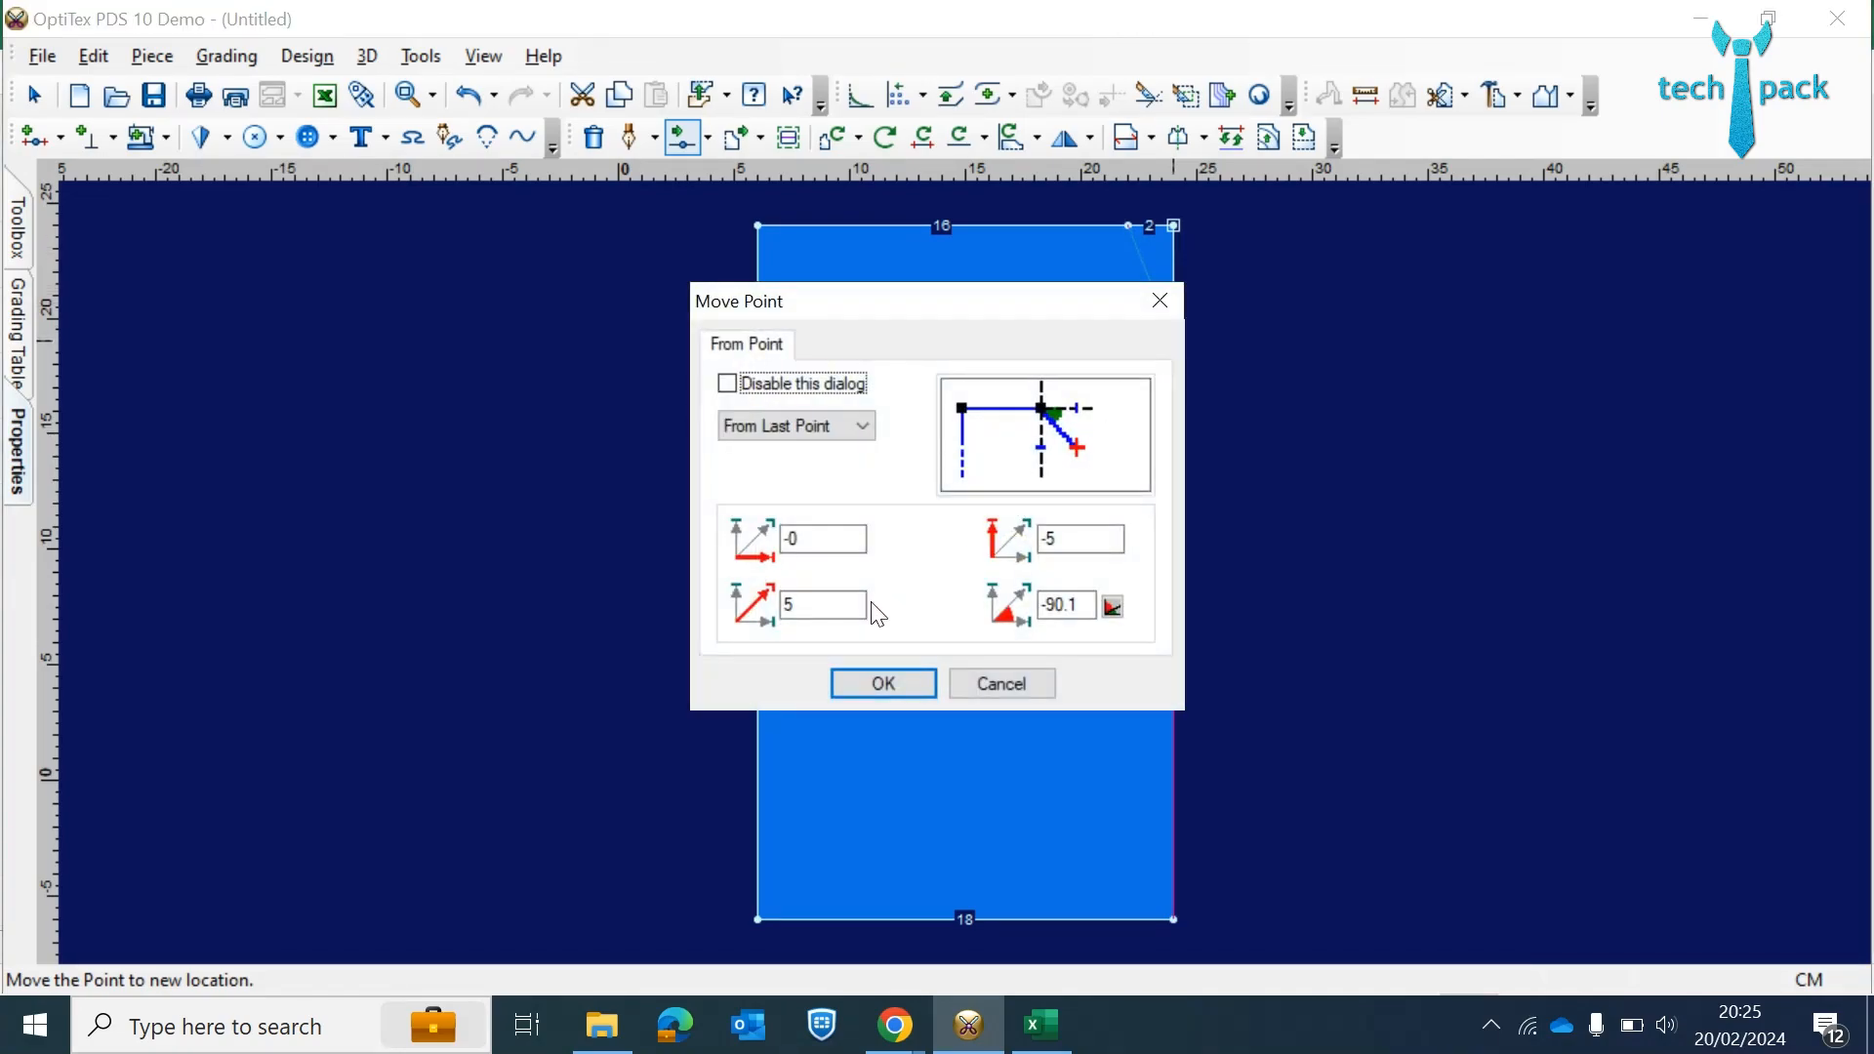
click(1089, 543)
drag(1089, 543, 1015, 542)
text(-6)
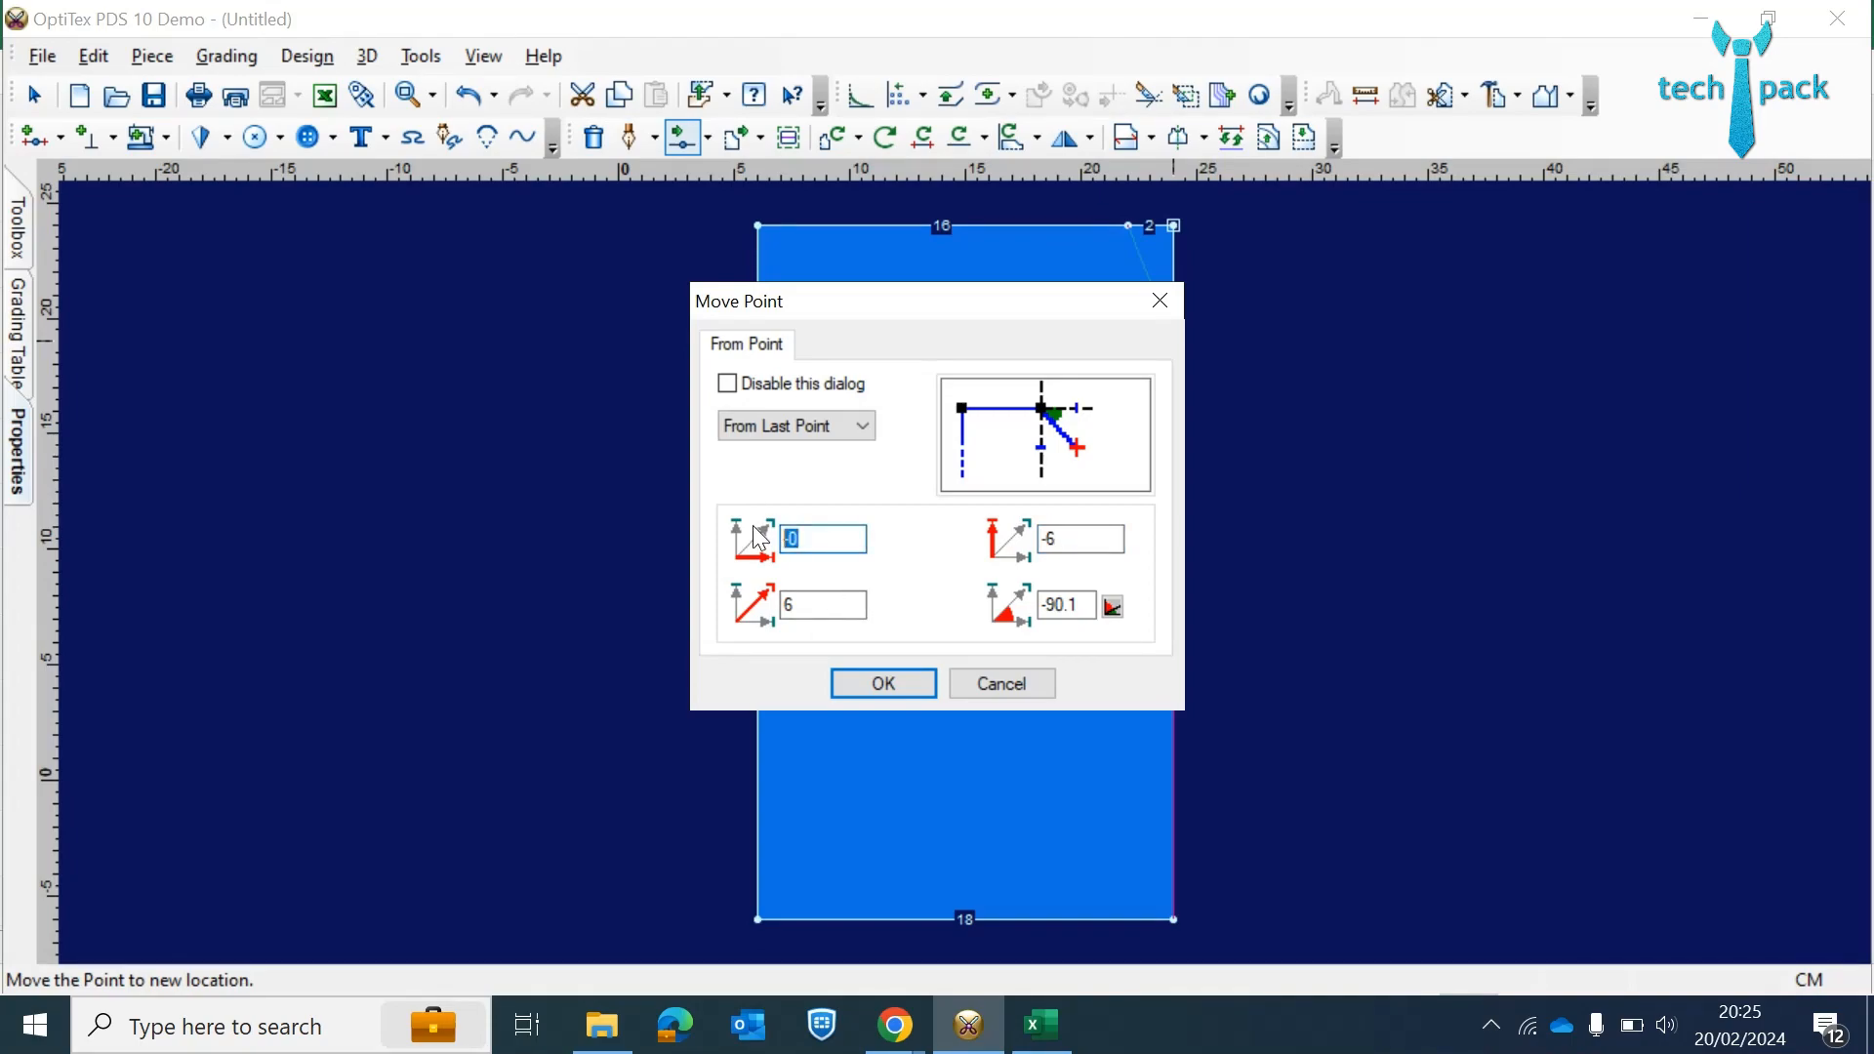
key(Tab)
text(0)
double_click(1065, 539)
text(-6)
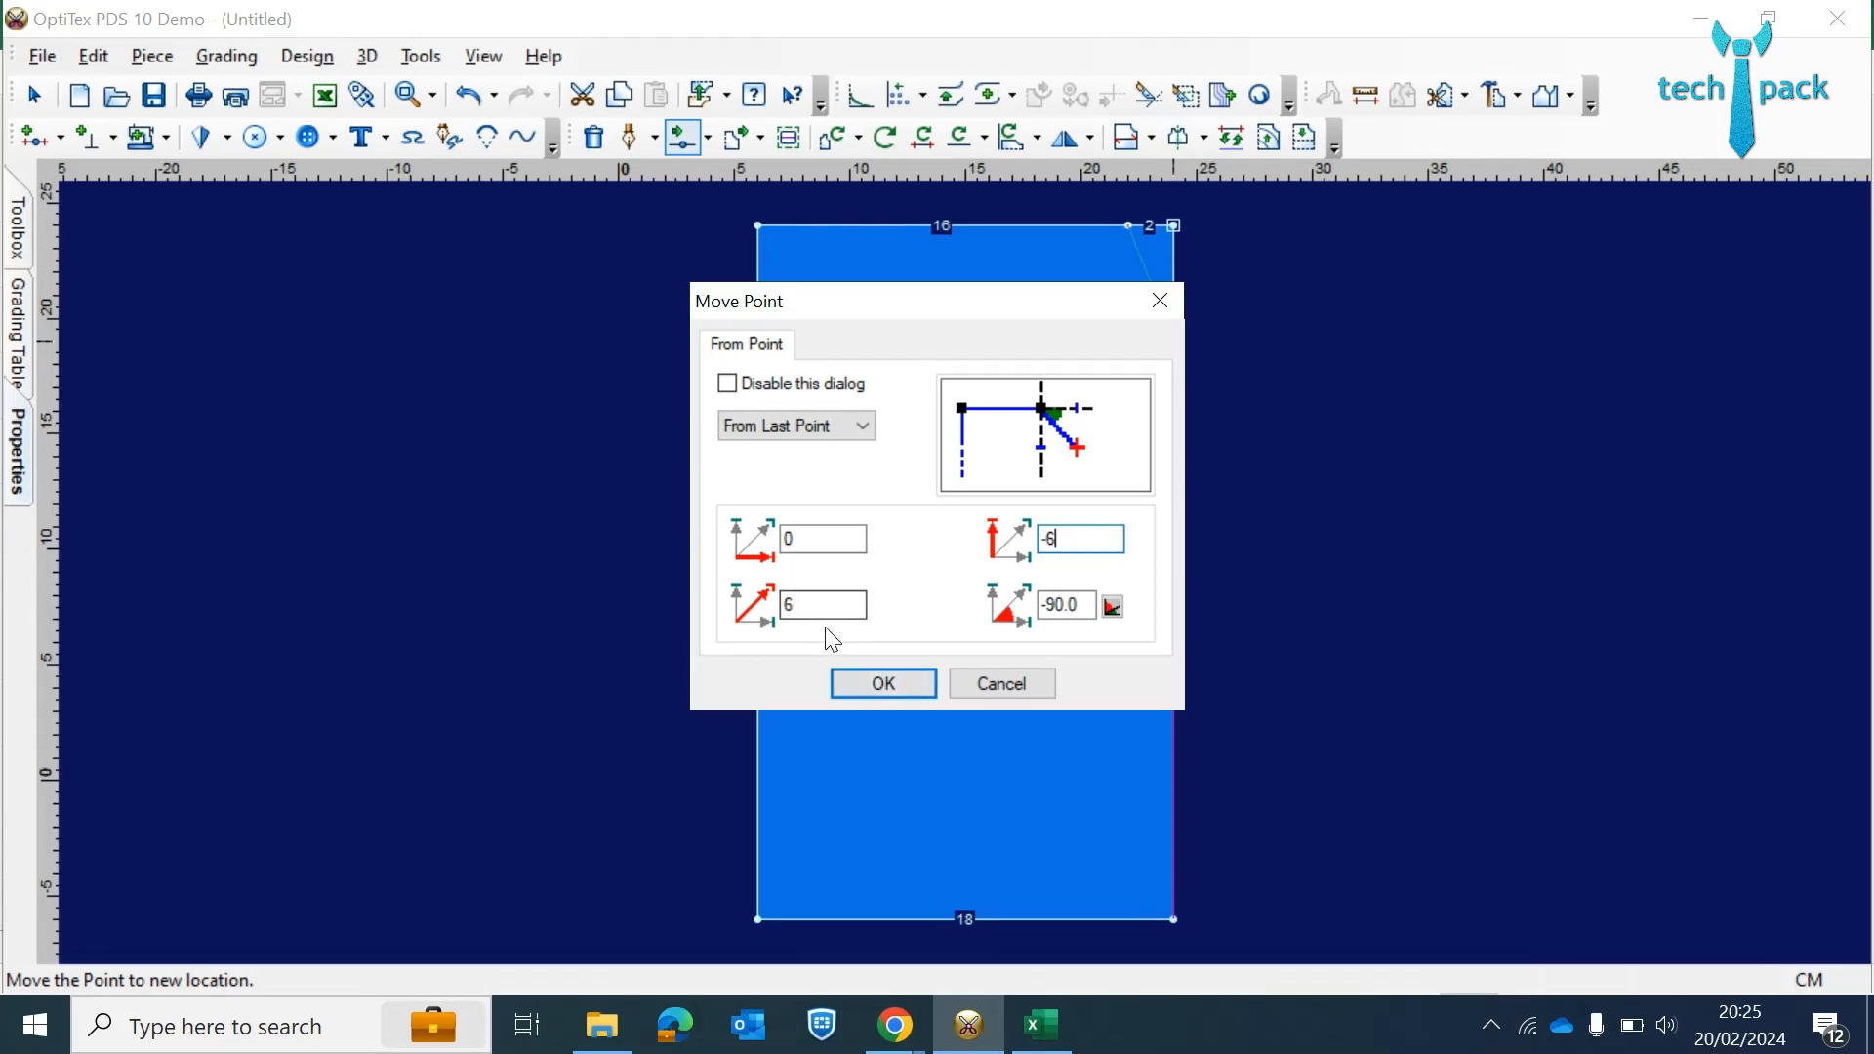
click(883, 684)
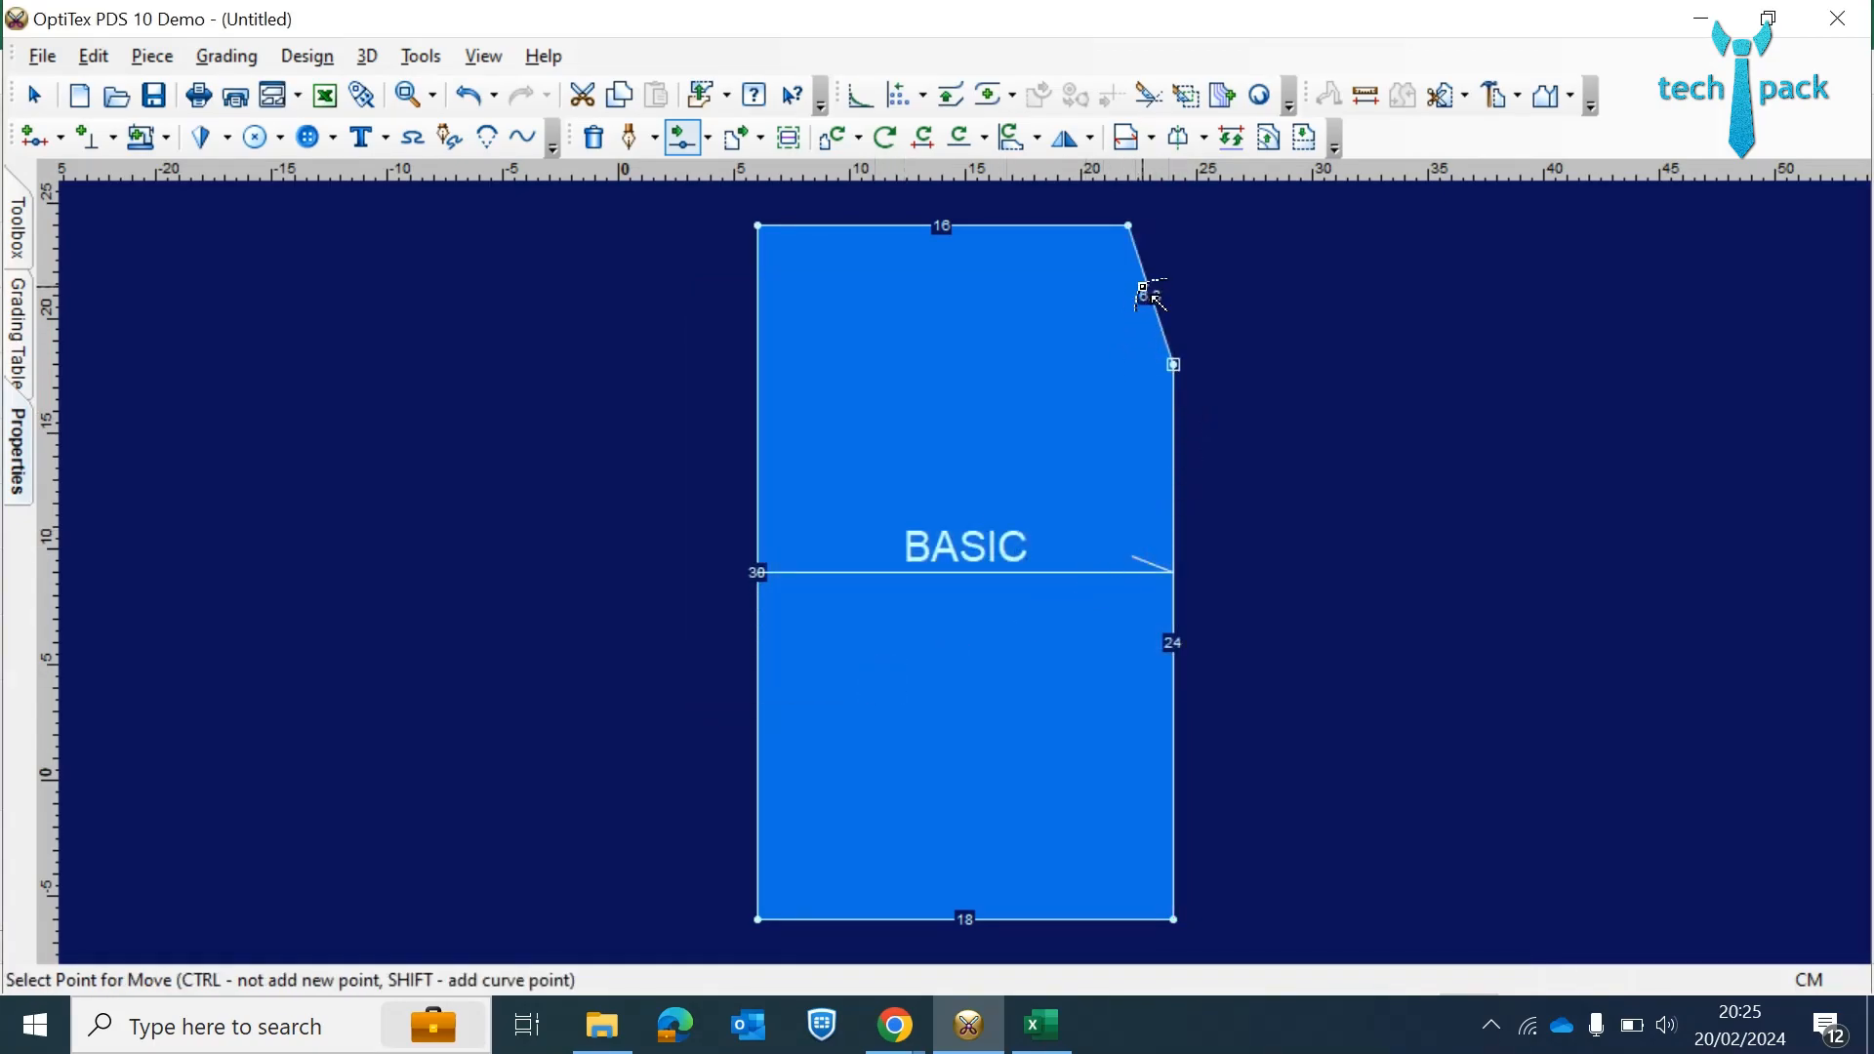
- Move the lower point of the slanted side seam straight up by 0.3 cm, with 0 horizontal offset
click(1174, 367)
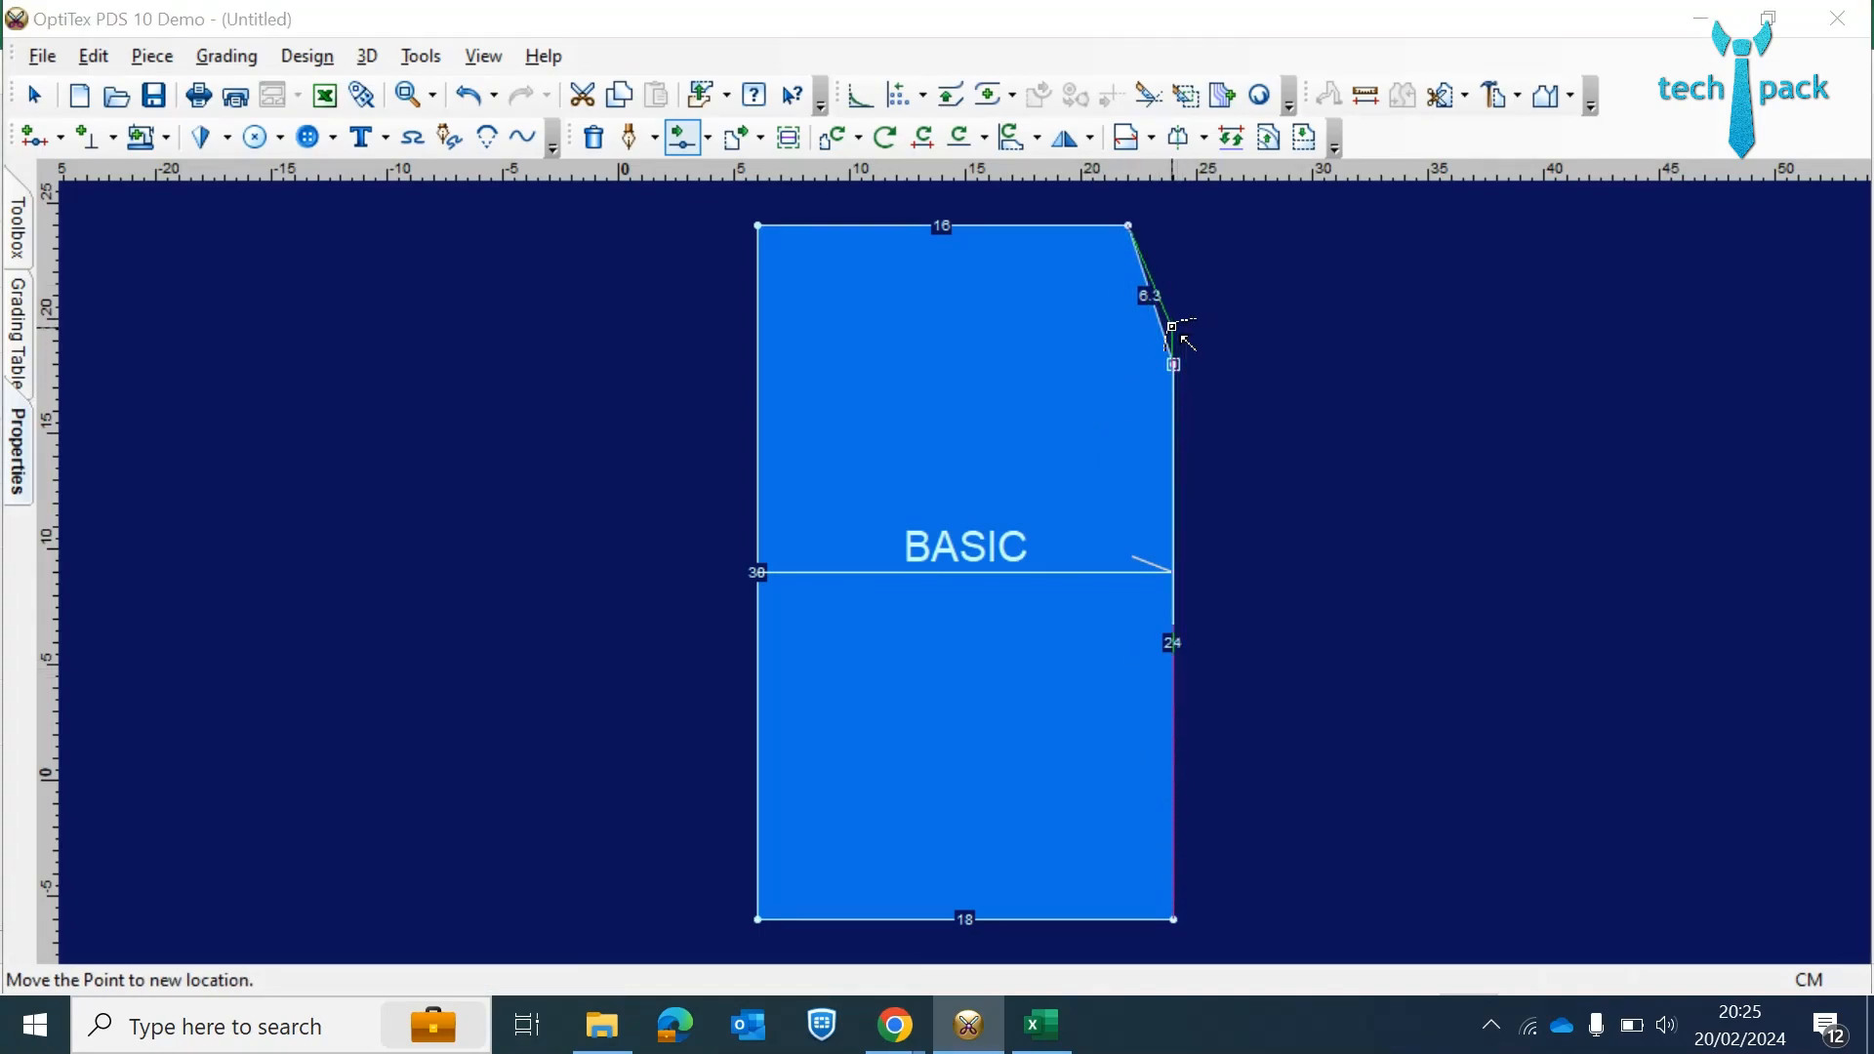
click(1184, 333)
double_click(1060, 539)
text(0)
double_click(825, 539)
text(0)
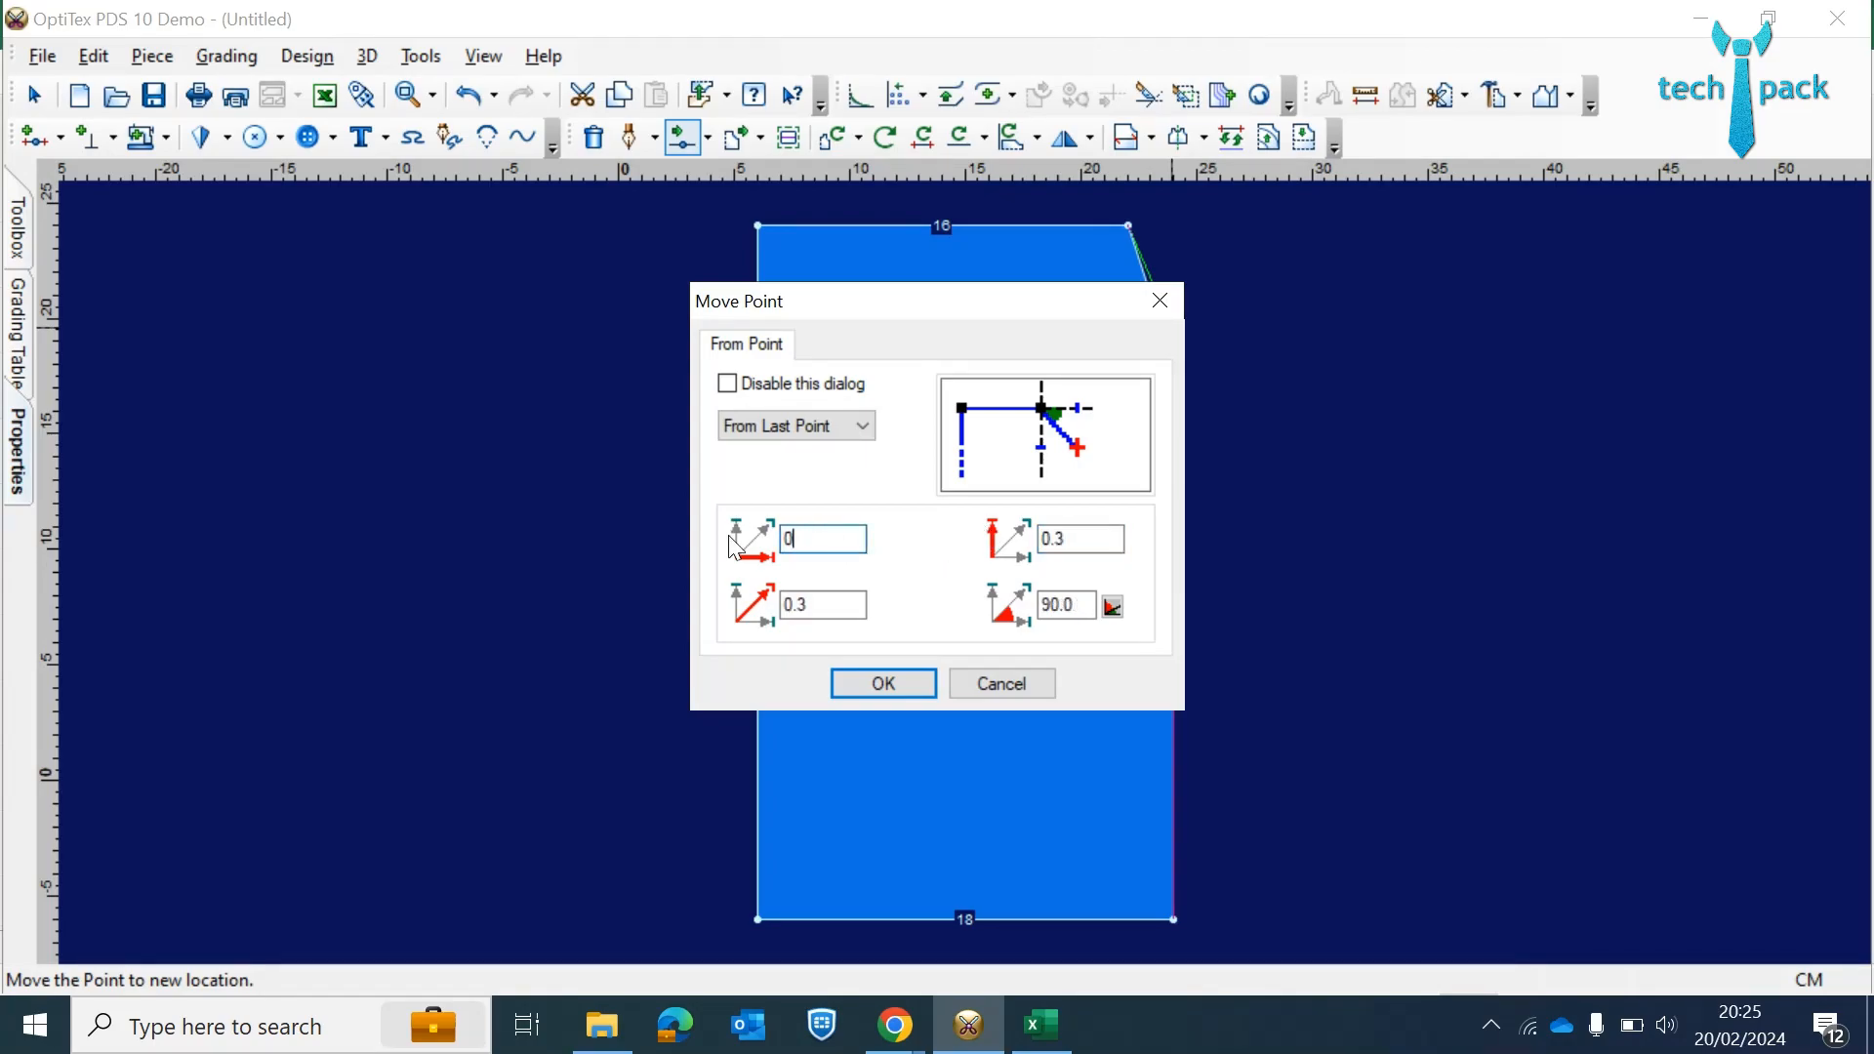
click(883, 684)
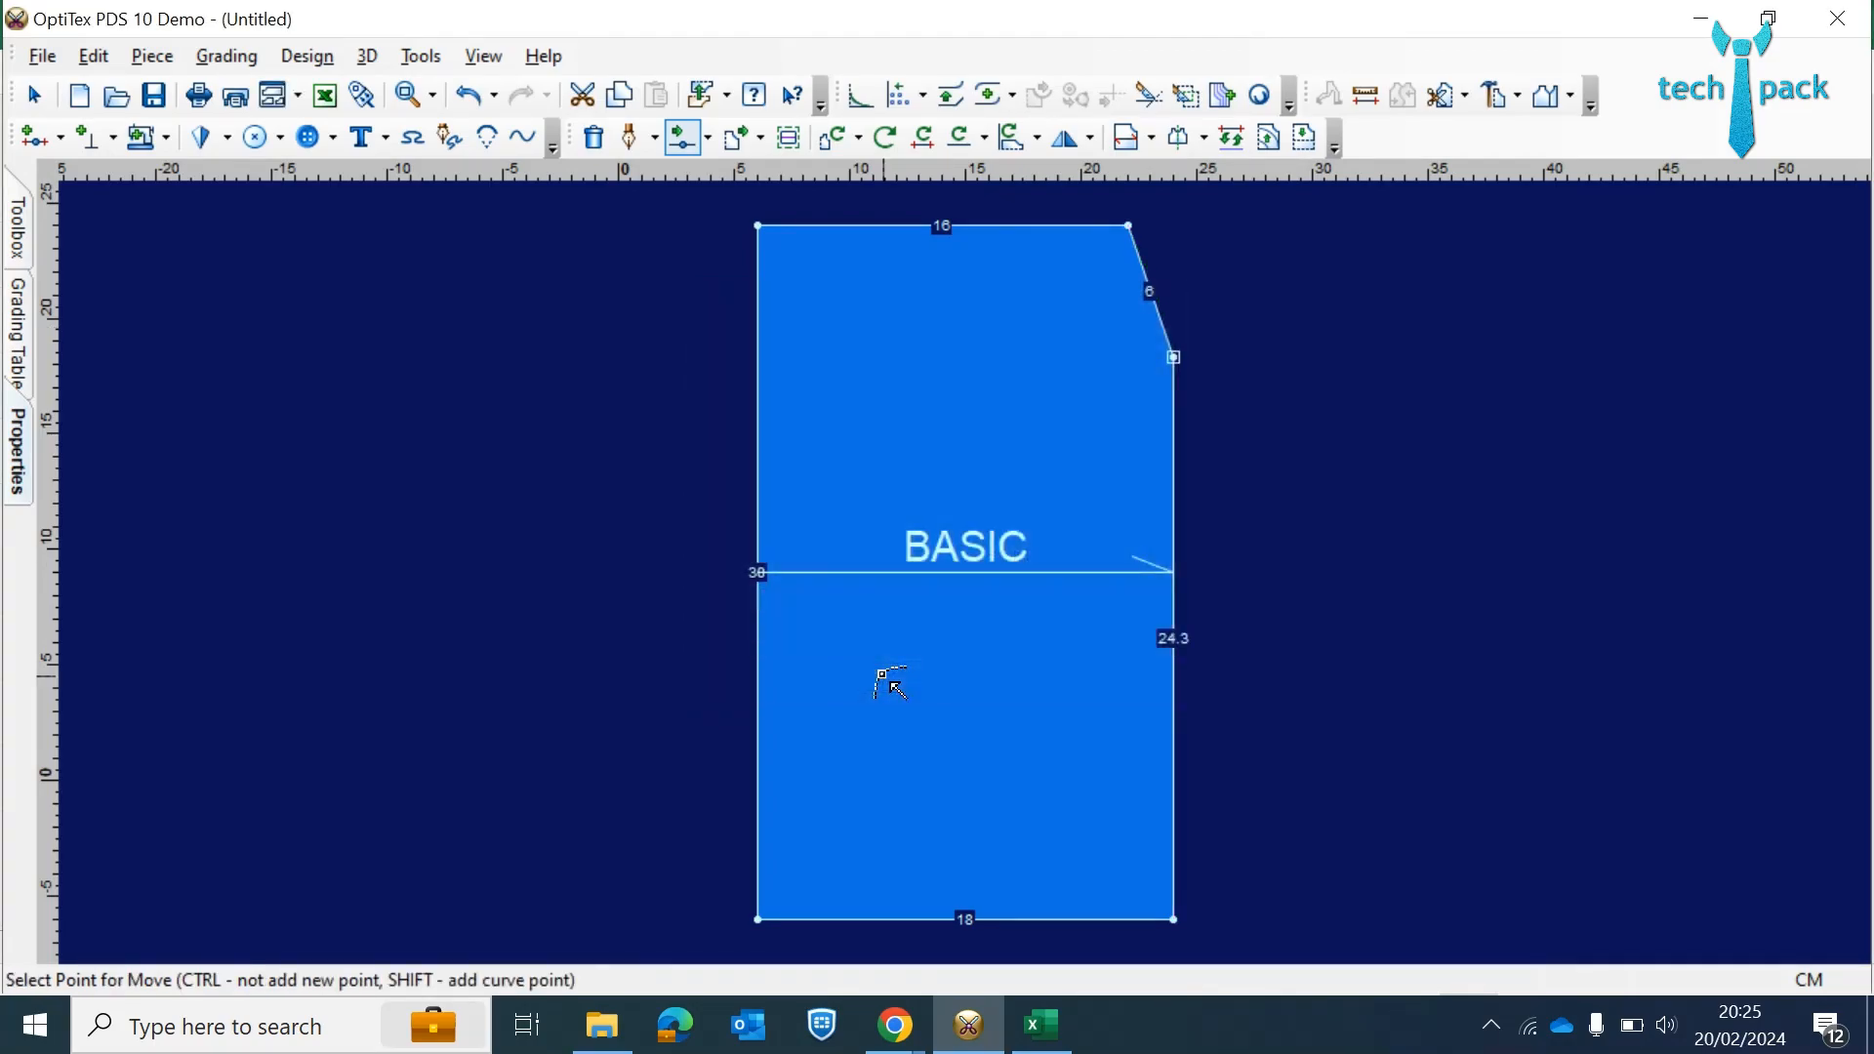
- Raise the waist point at the top of the side seam by 1 cm, with 0 horizontal offset
click(1133, 229)
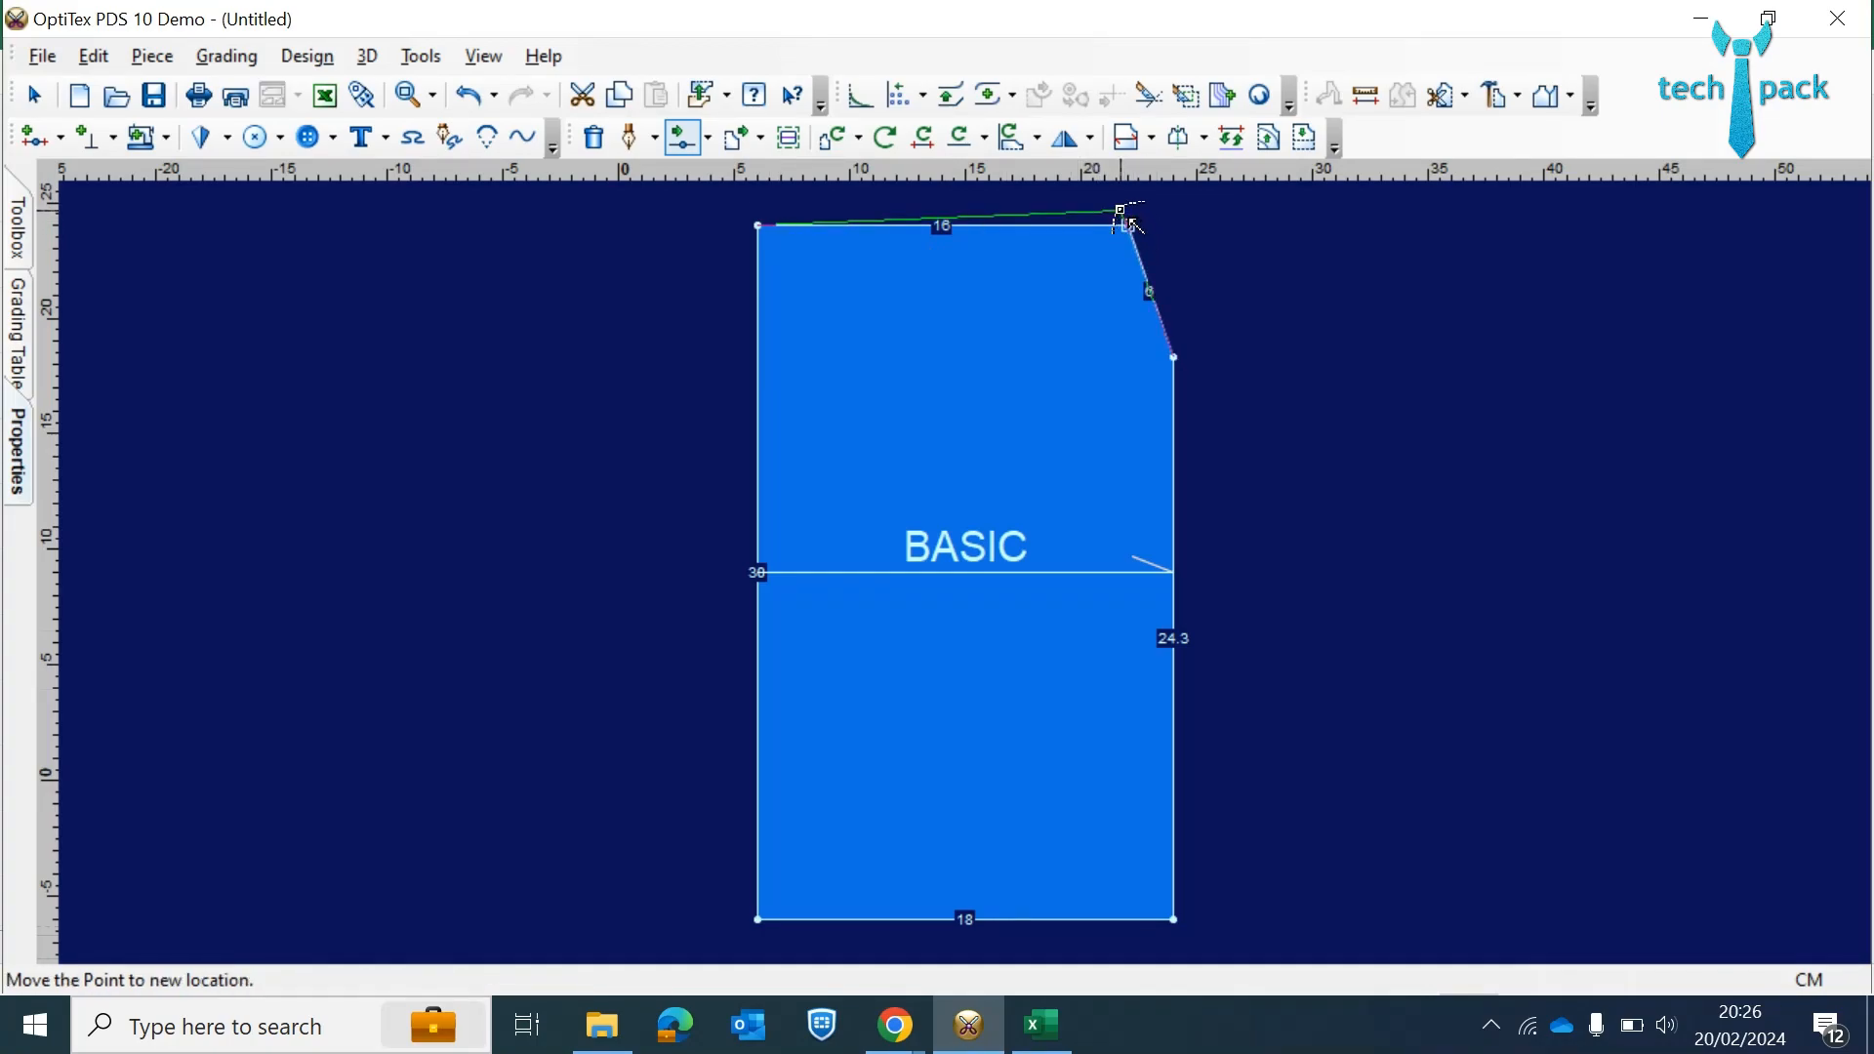
click(1131, 226)
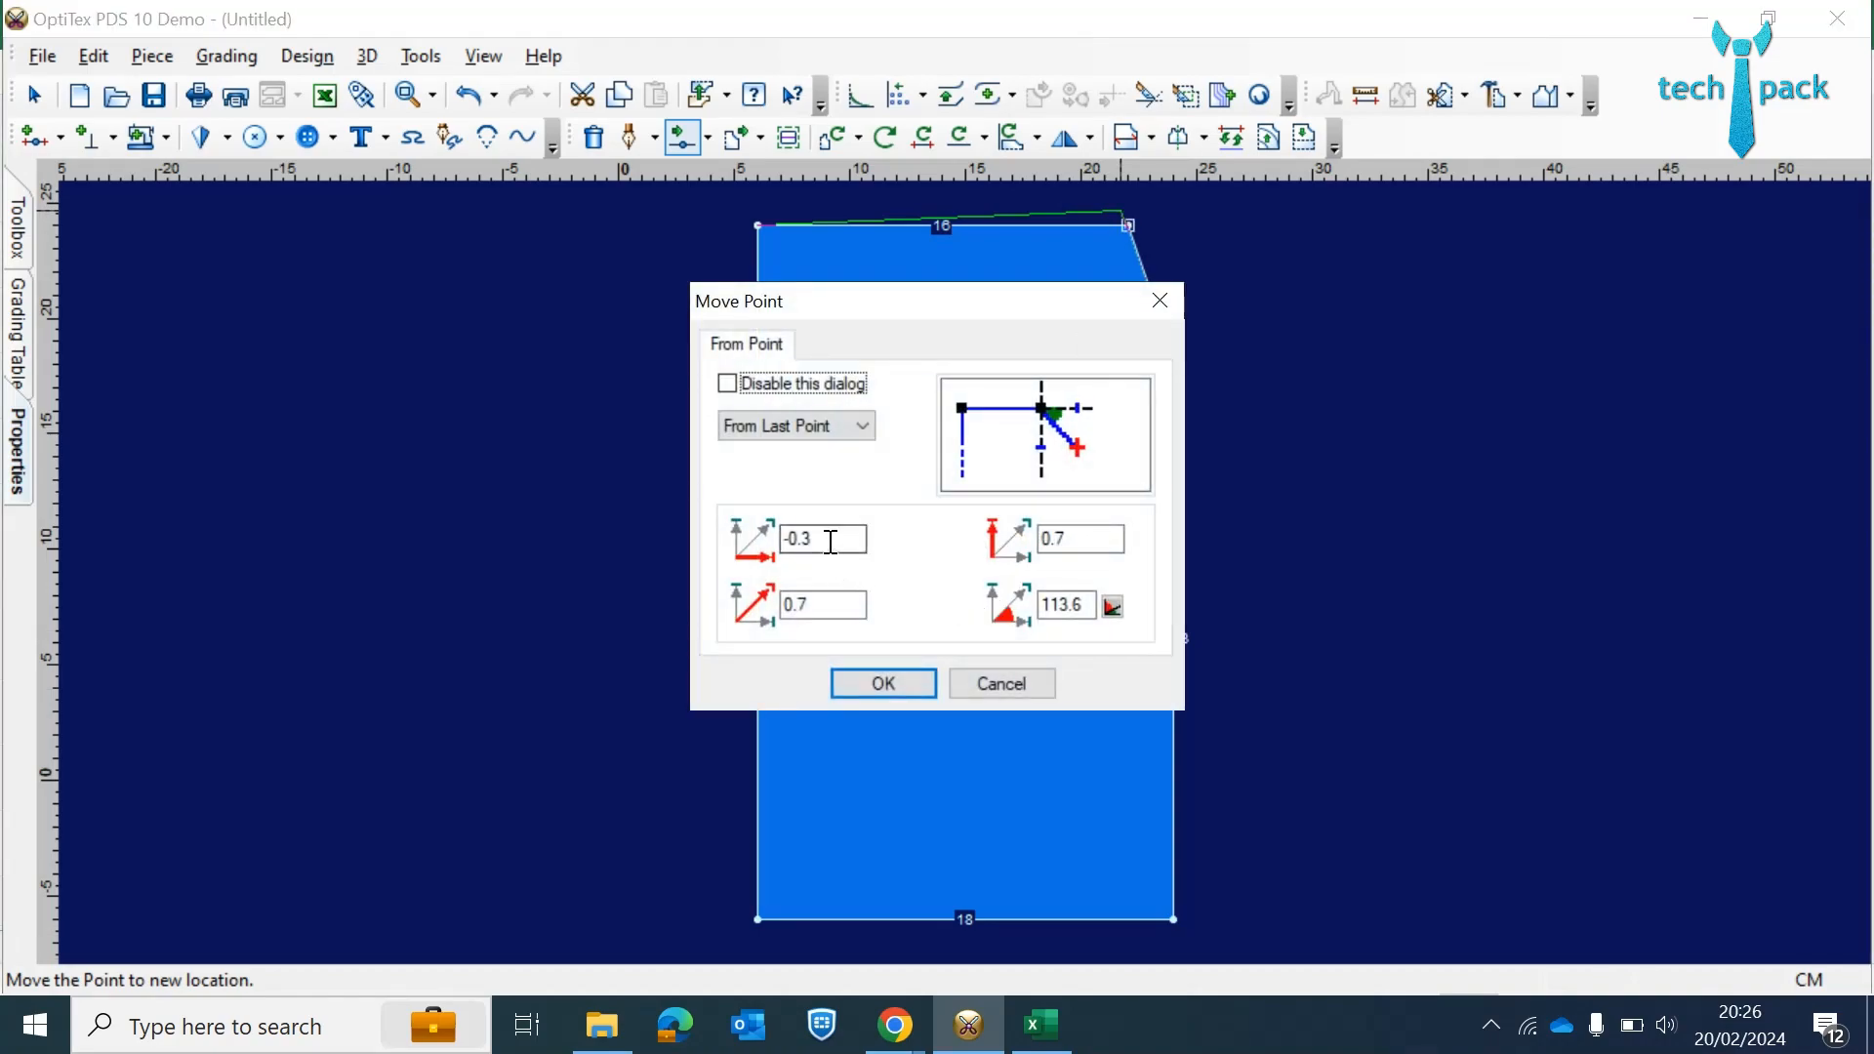
click(1055, 539)
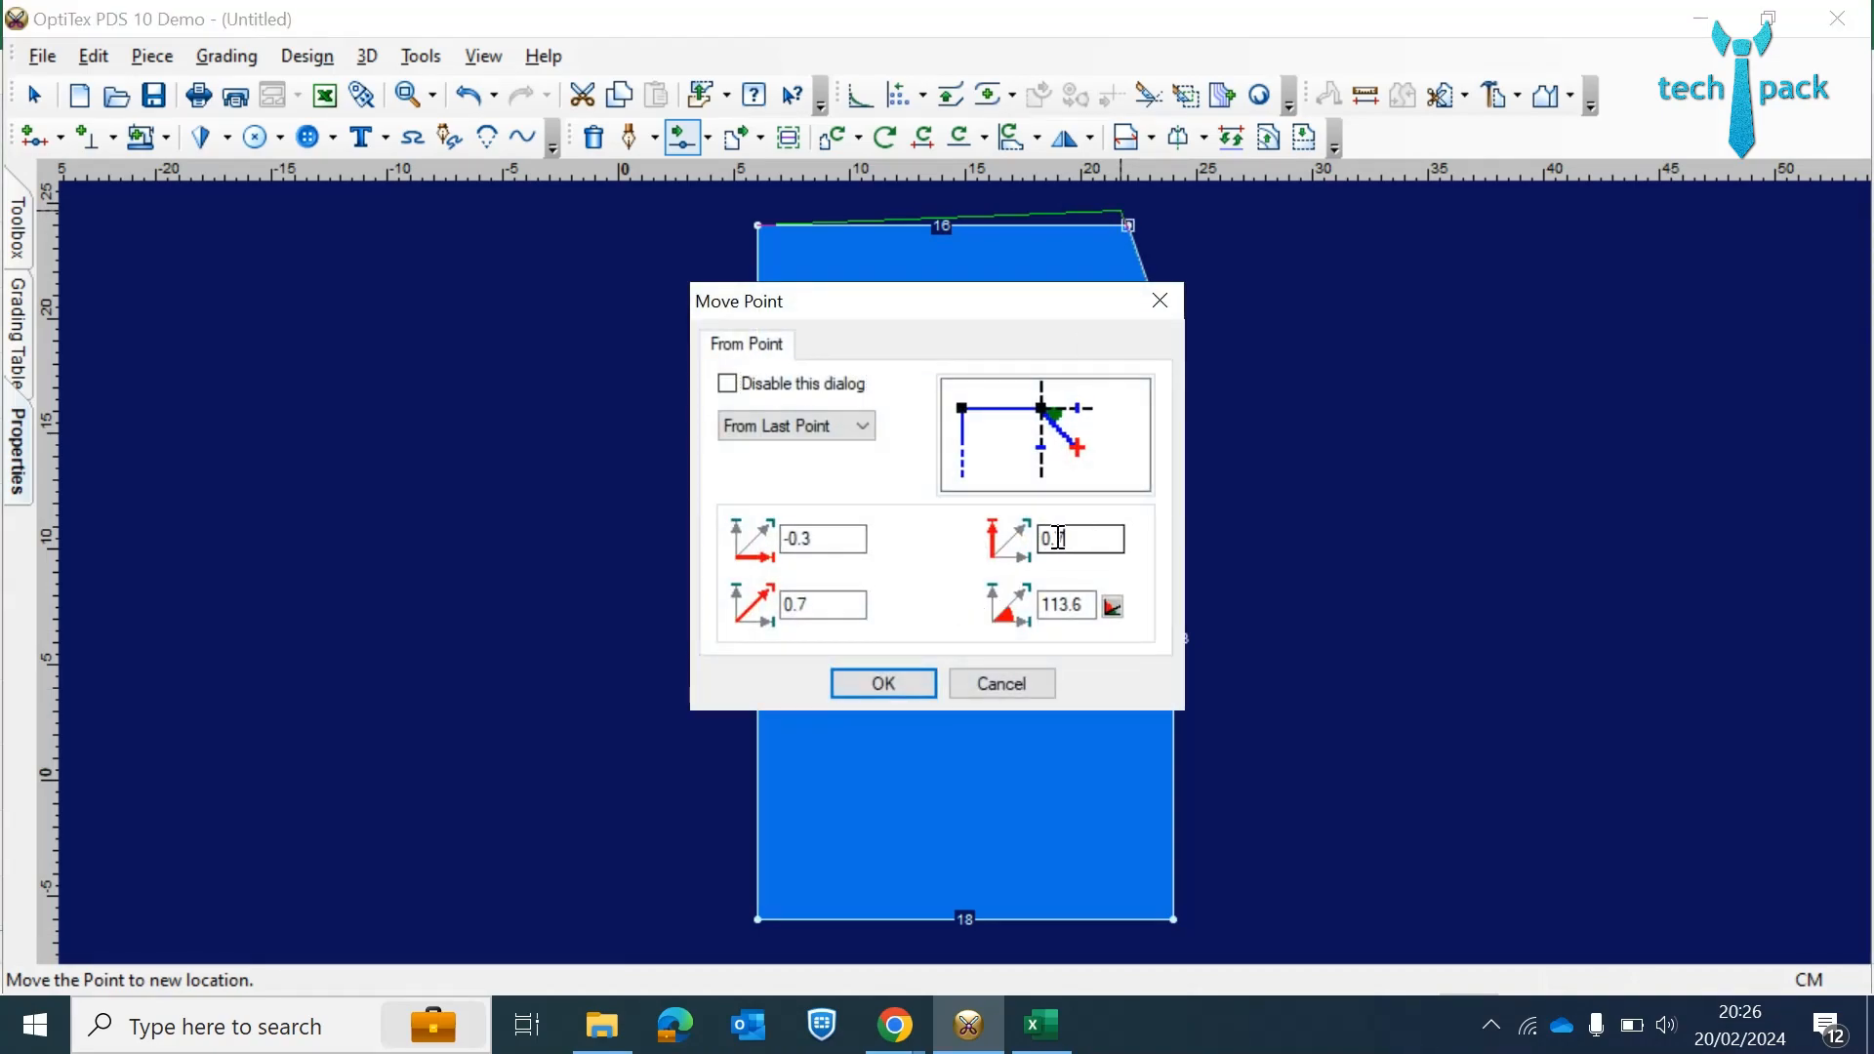
text(1)
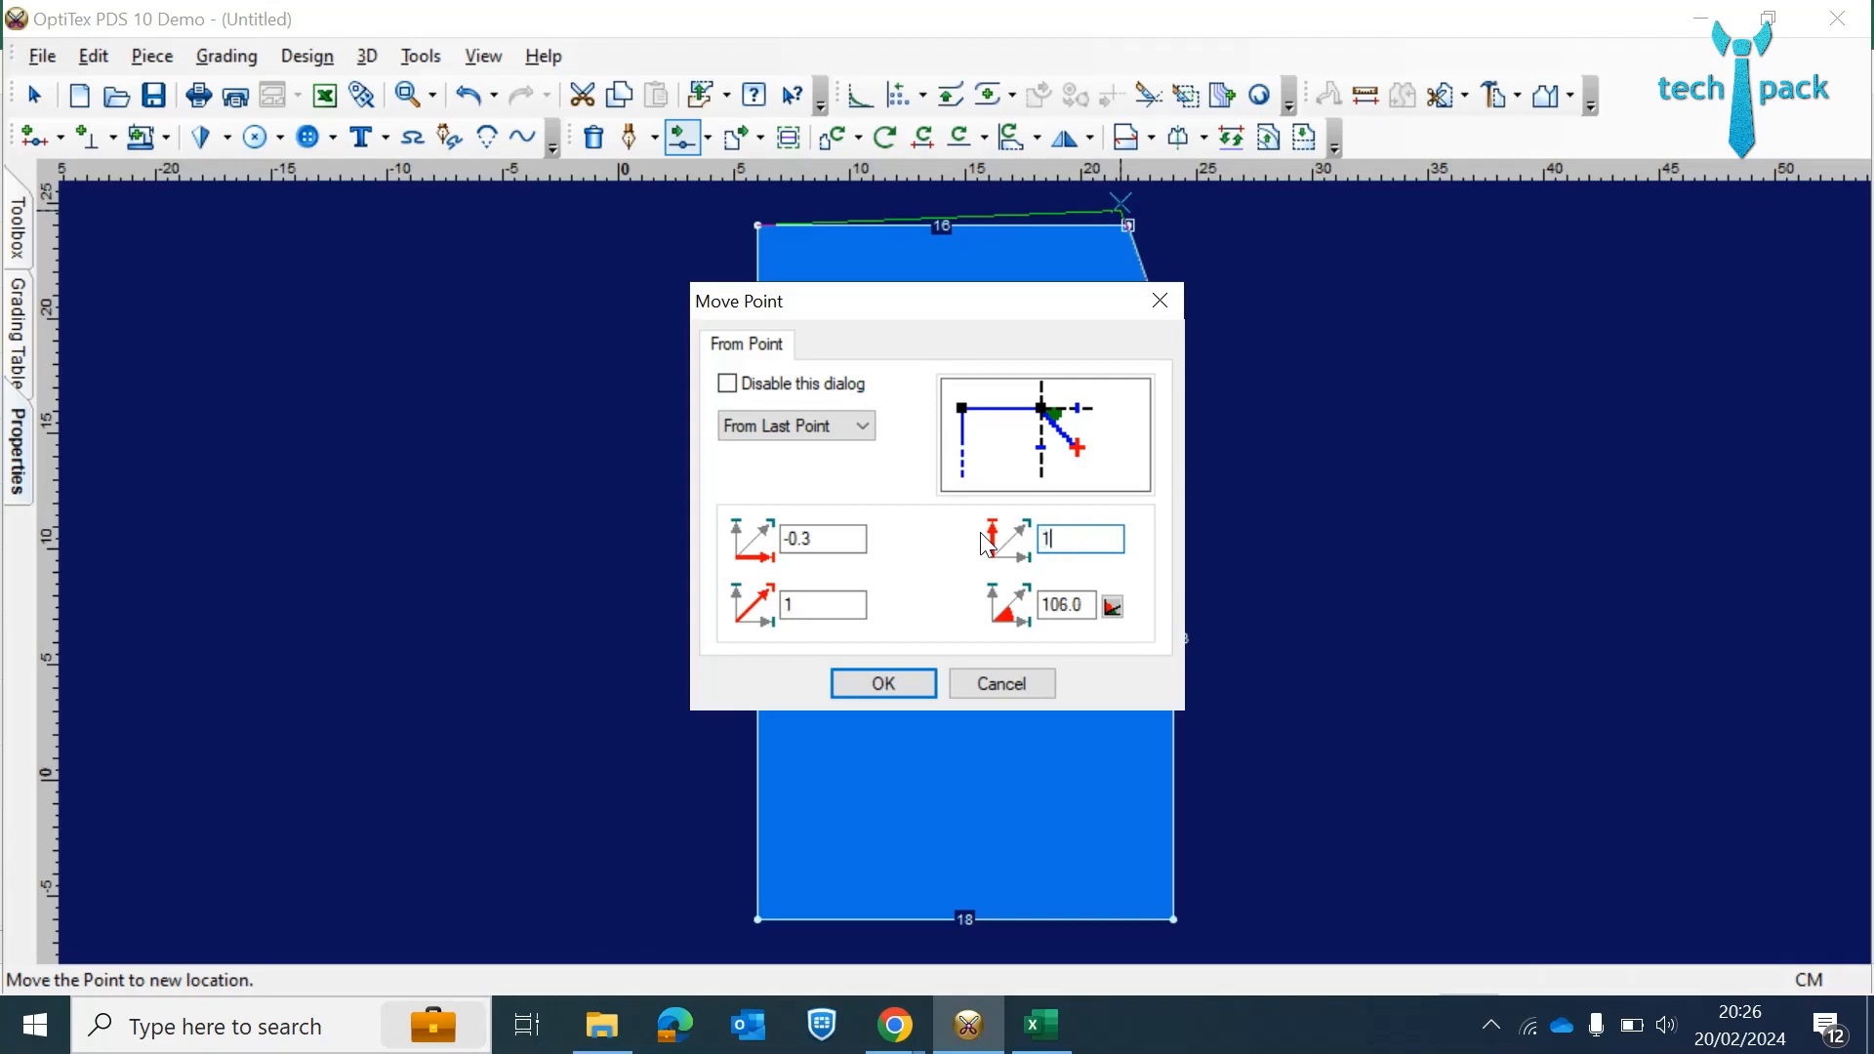
drag(837, 538, 758, 535)
text(0)
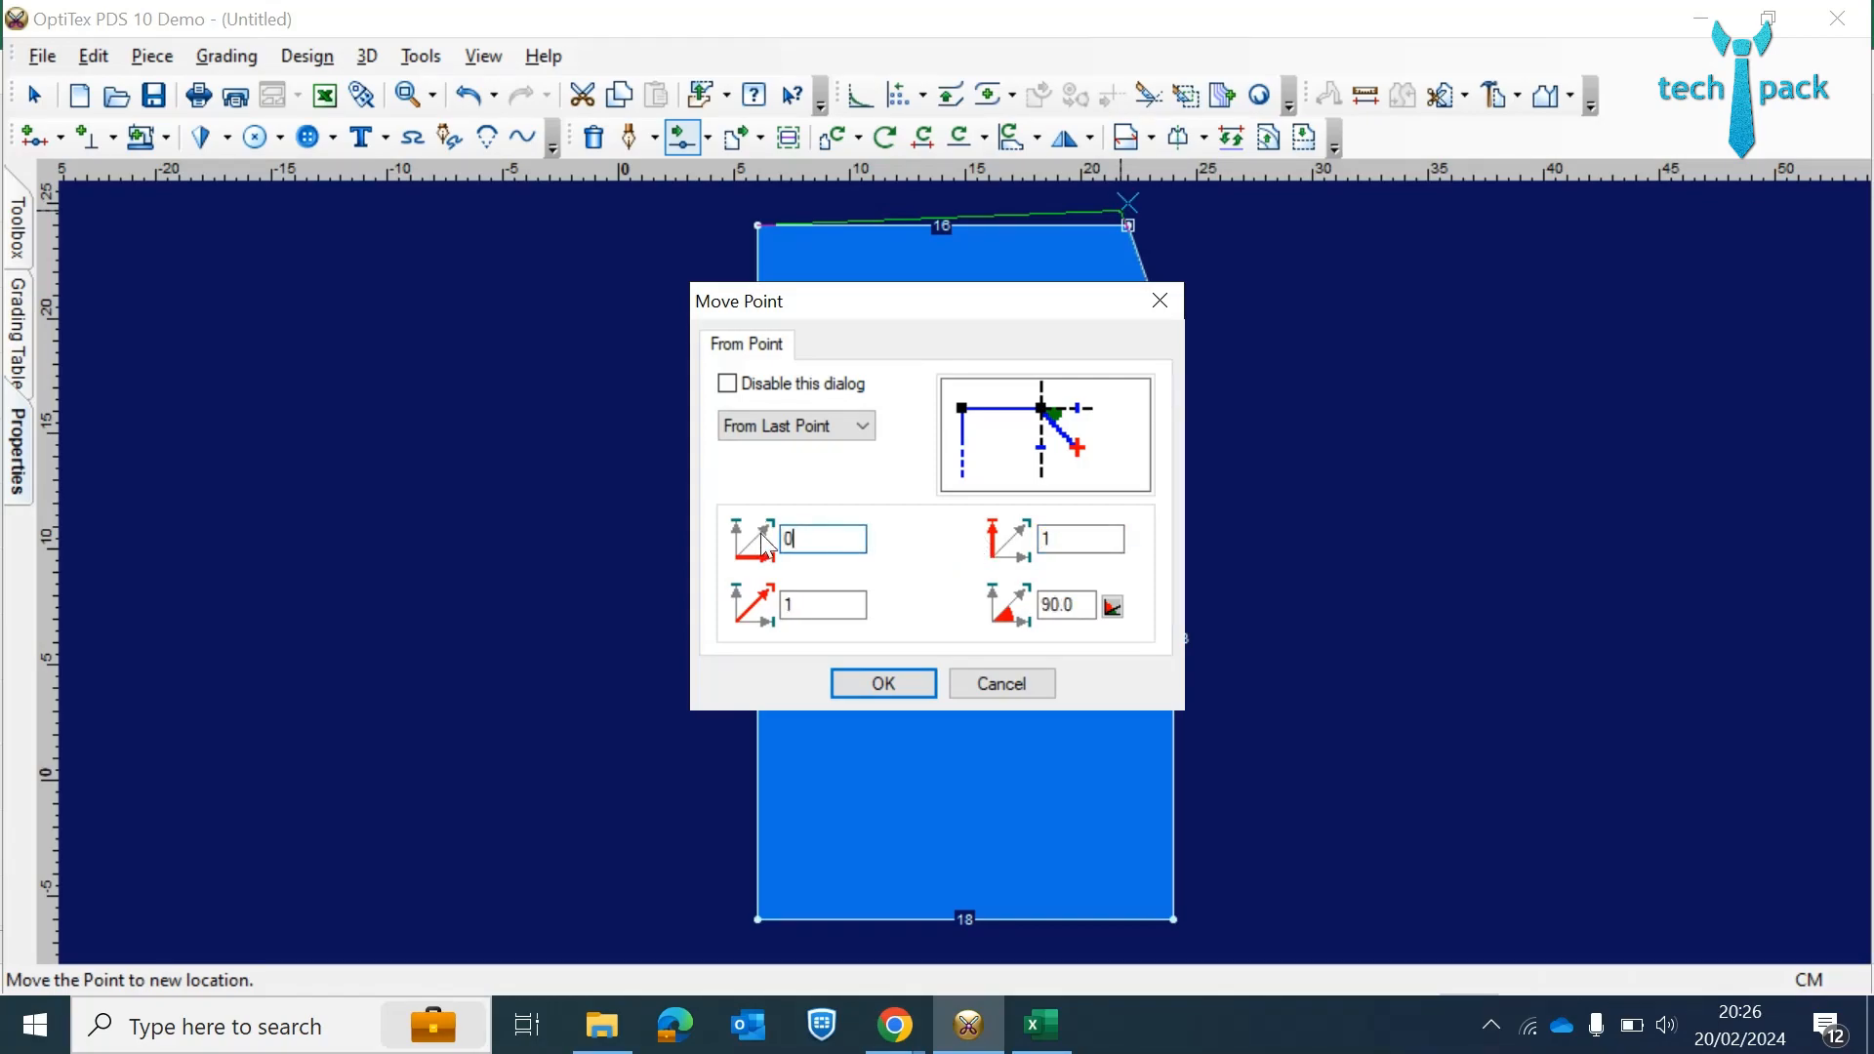
click(879, 685)
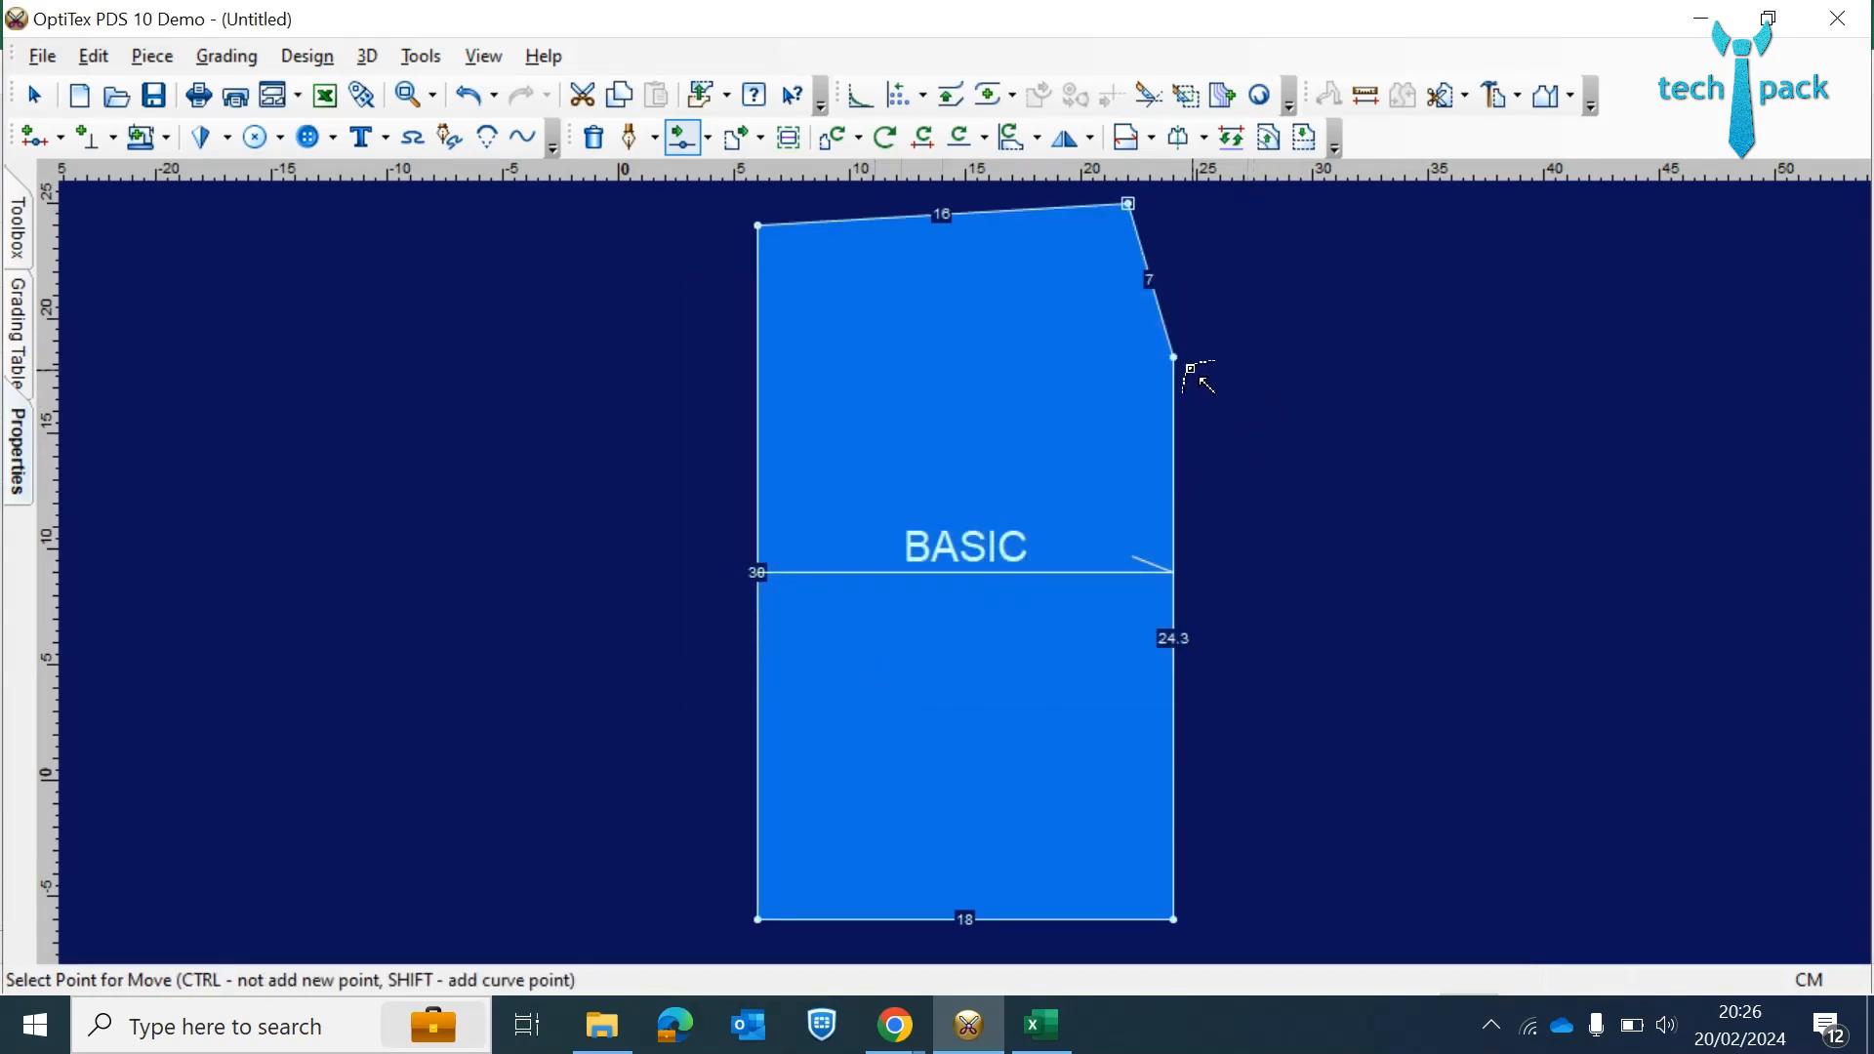
- Raise the lower point of the side seam by 1 cm, with 0 horizontal offset
click(1176, 359)
click(1173, 334)
click(1101, 547)
drag(835, 539, 765, 531)
text(0)
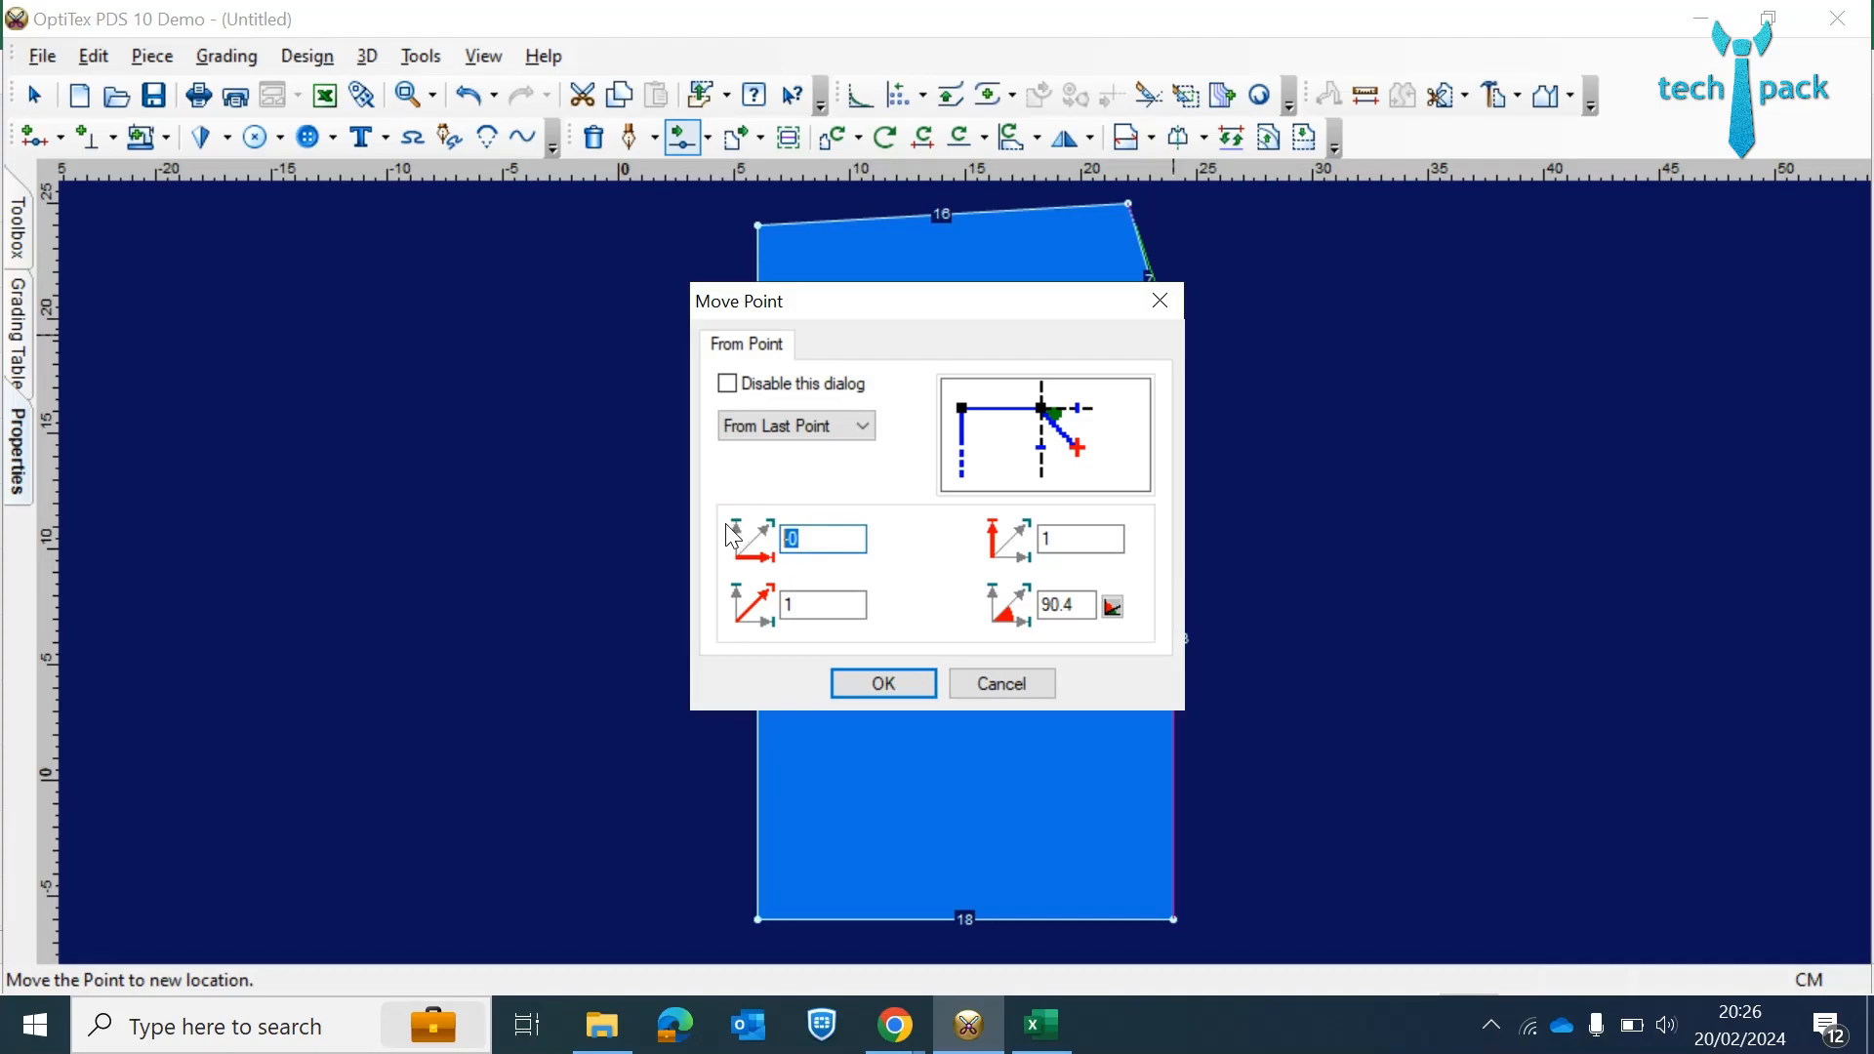
click(885, 680)
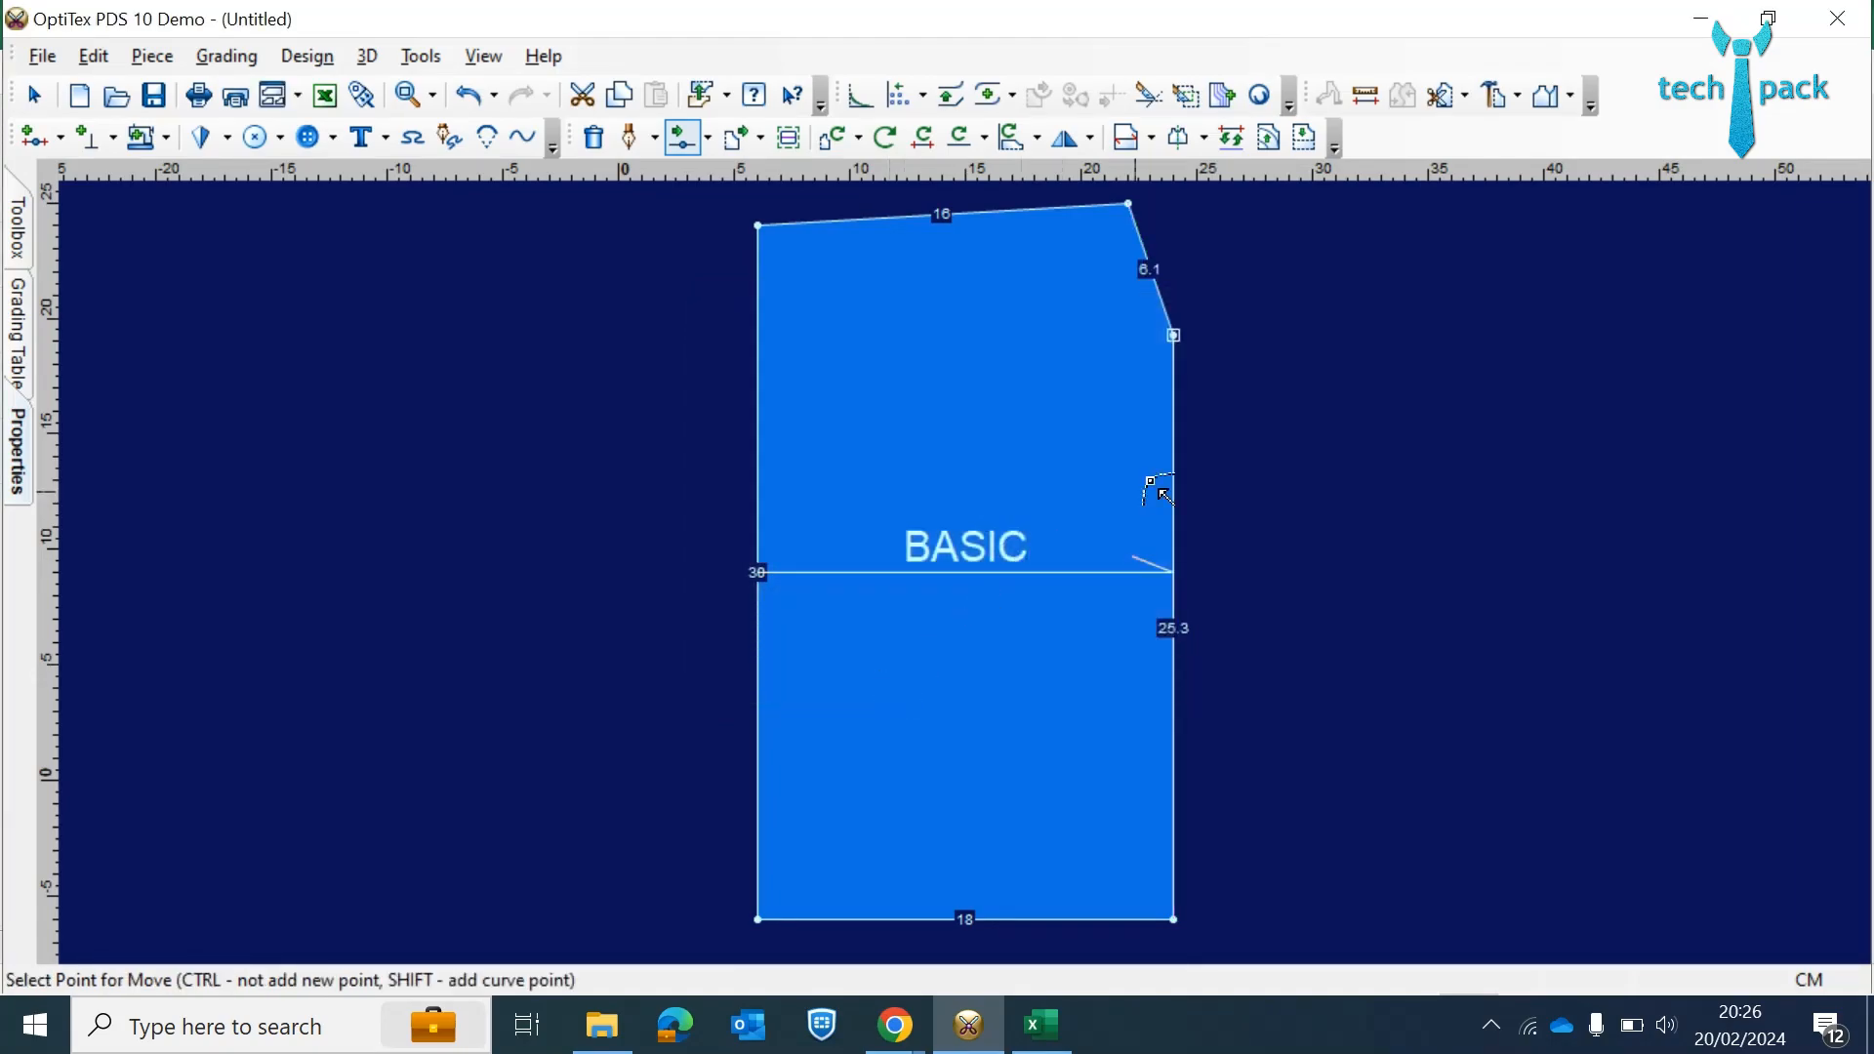
- Add a curve point near the middle of the waistline and move it about 0.1 cm right and 0.4 cm down
click(950, 214)
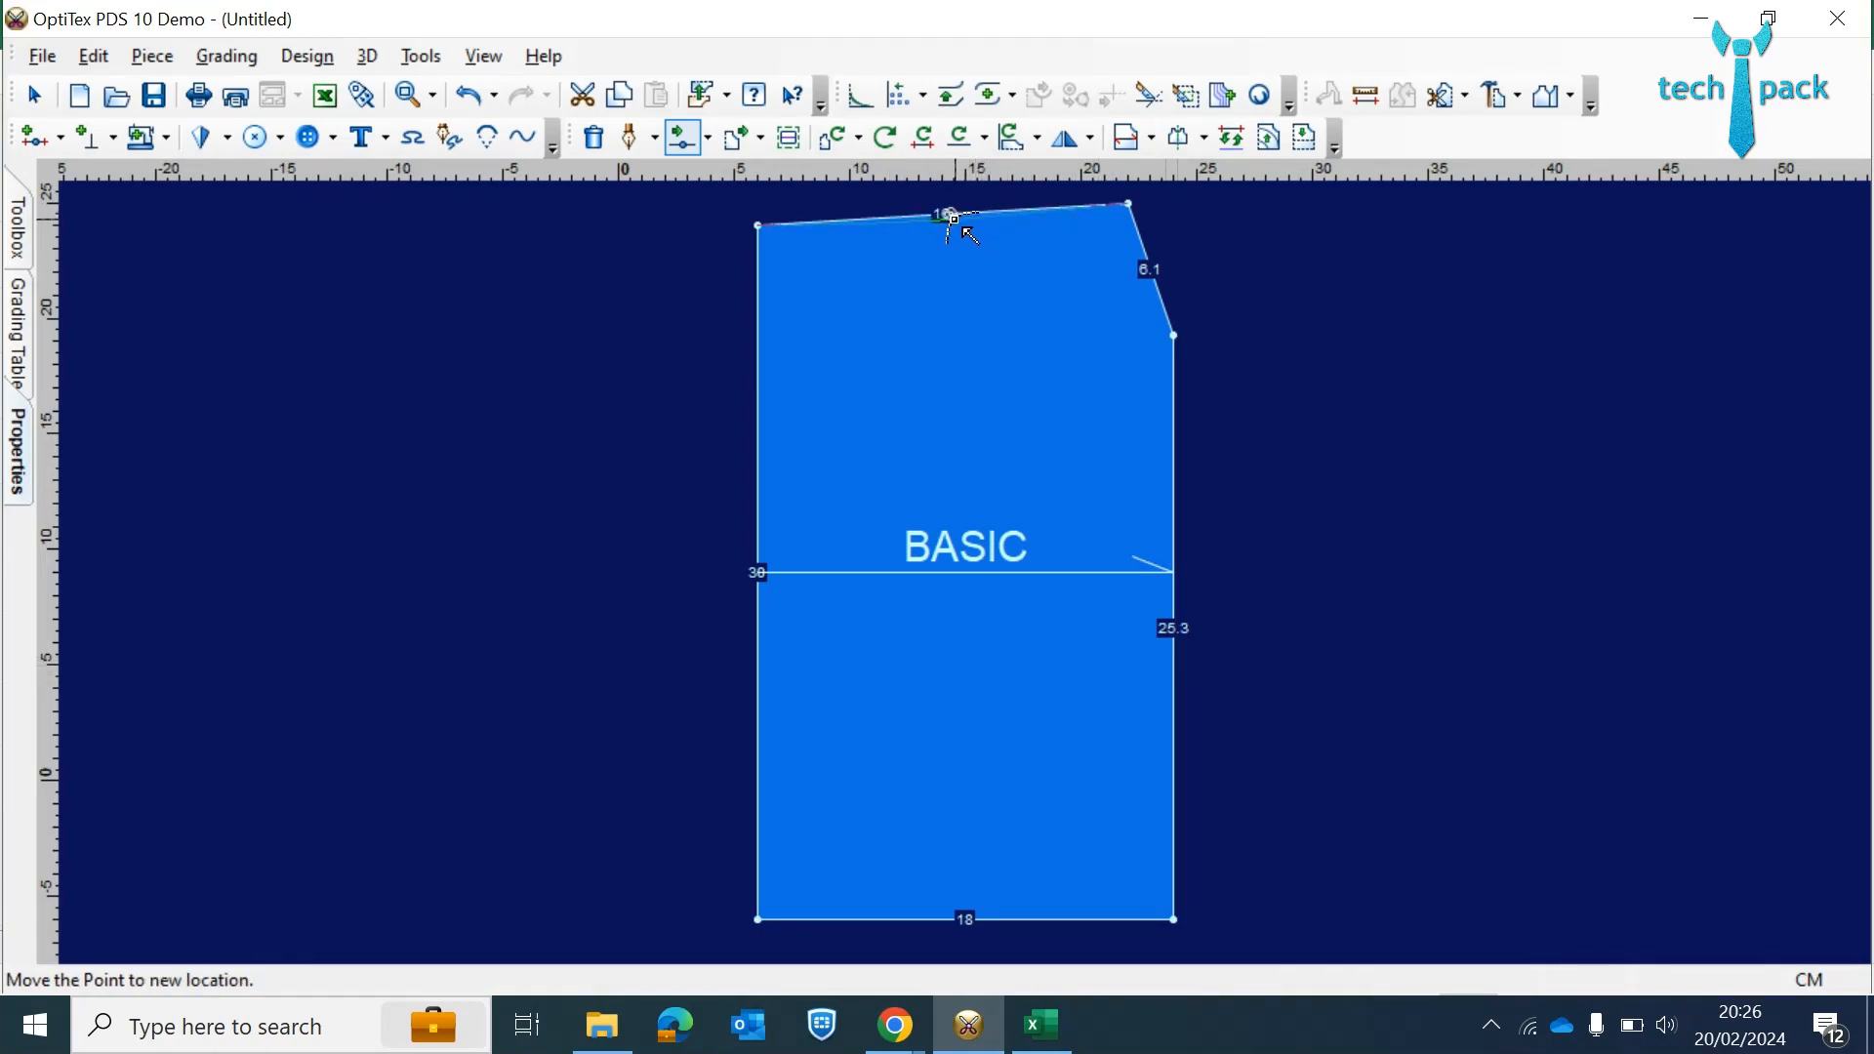
click(949, 217)
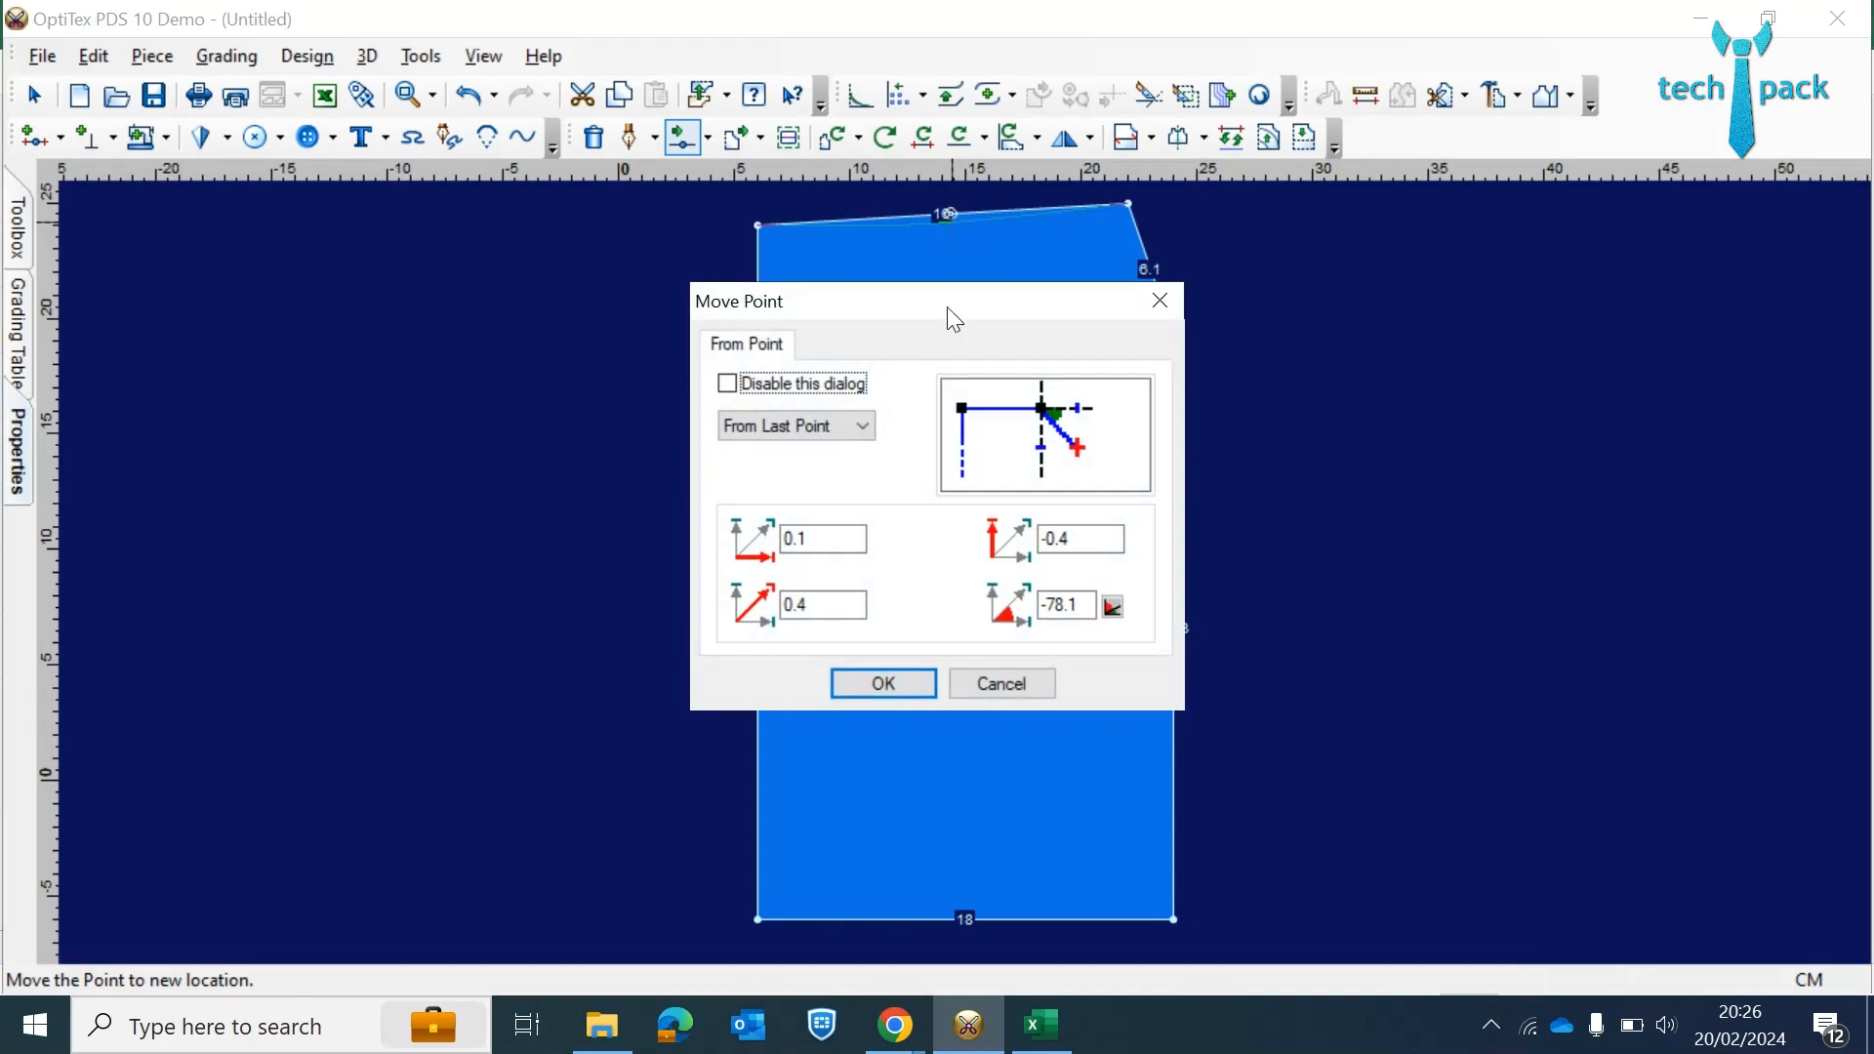
click(896, 674)
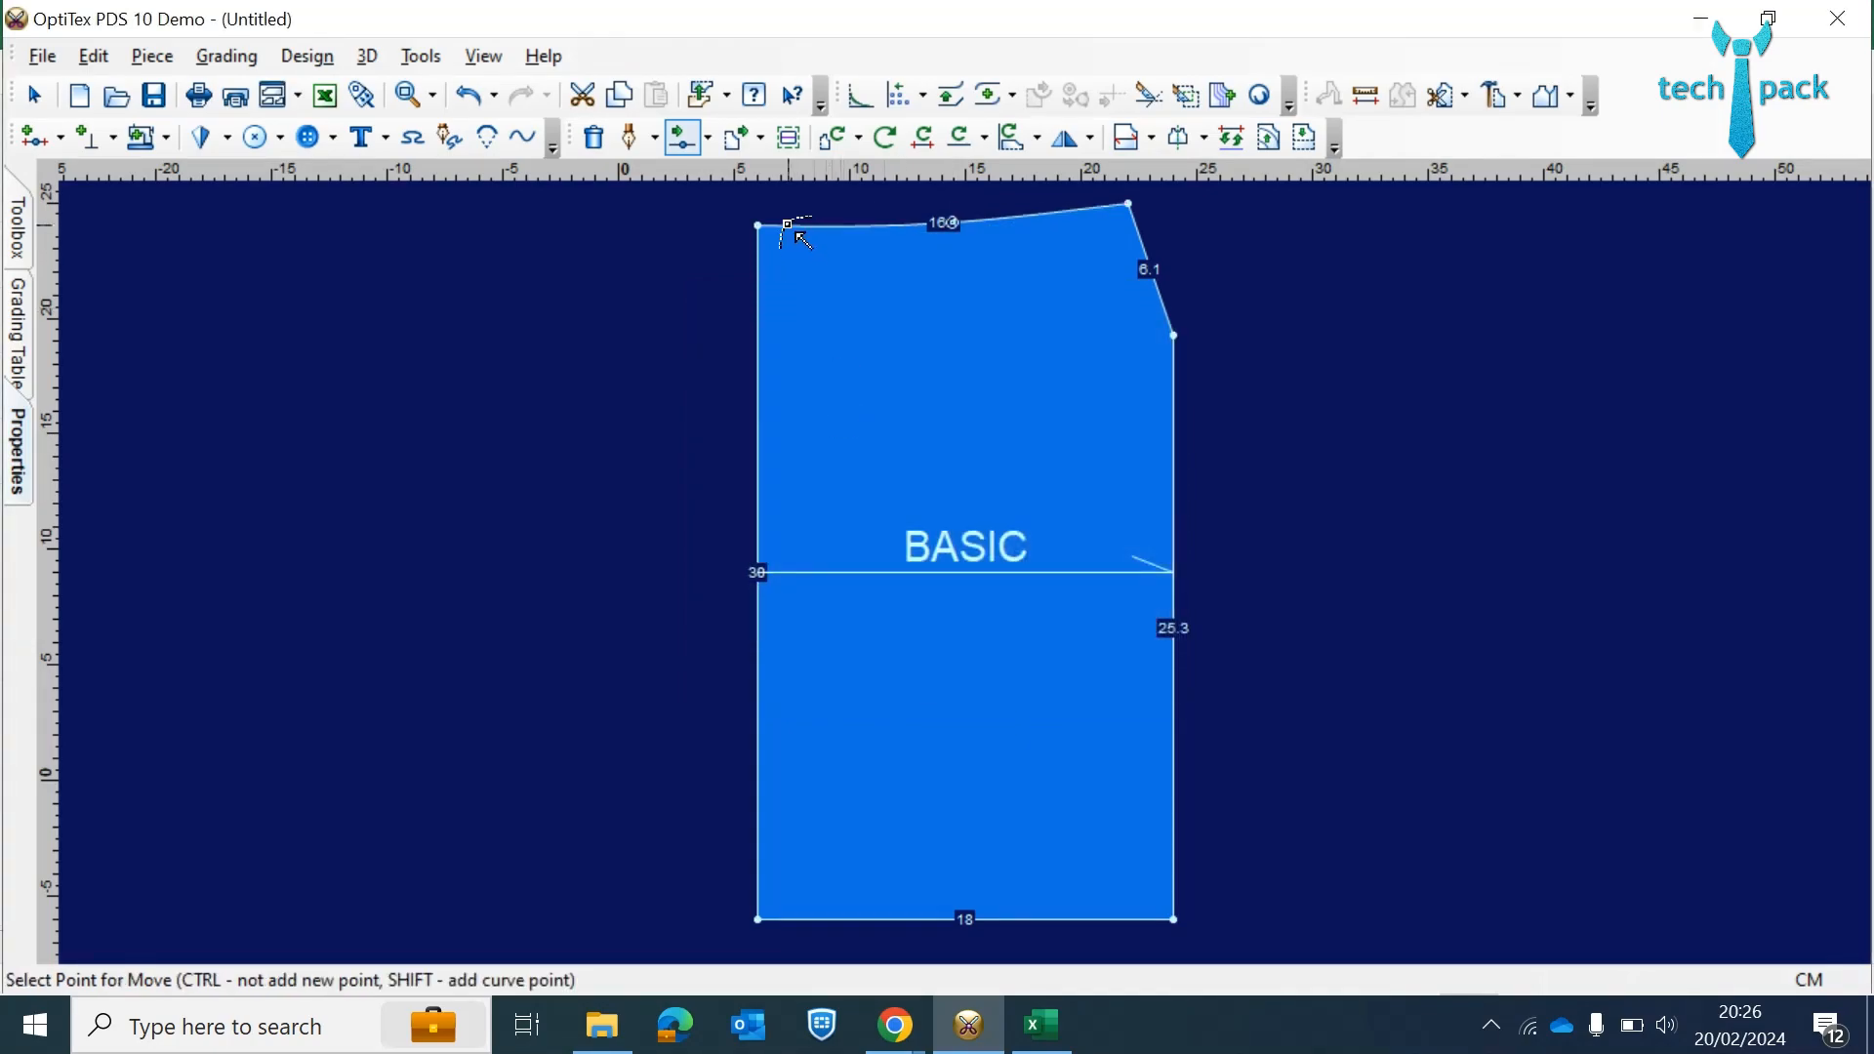
- Refine the waistline curve by moving its curve point about 0.4 cm right and 0.1 cm down
scroll(964, 570, up, 1)
scroll(965, 571, up, 2)
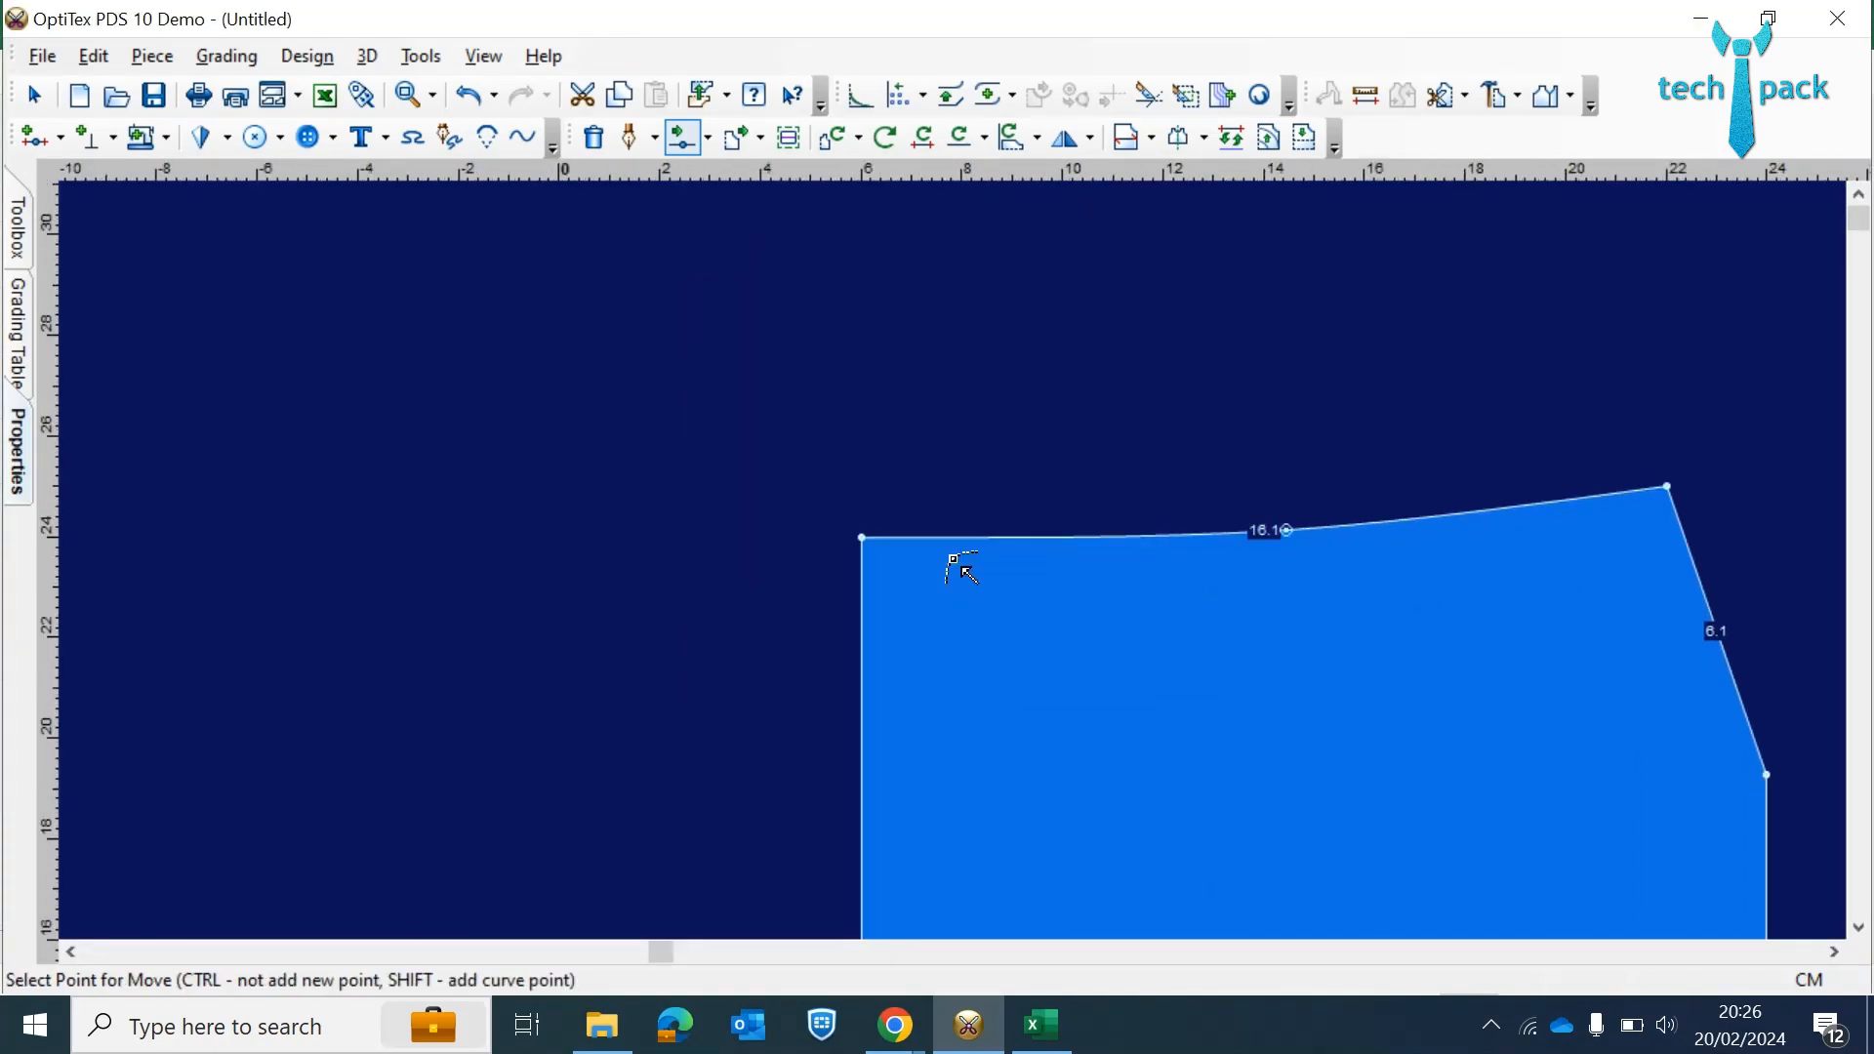
scroll(965, 570, up, 1)
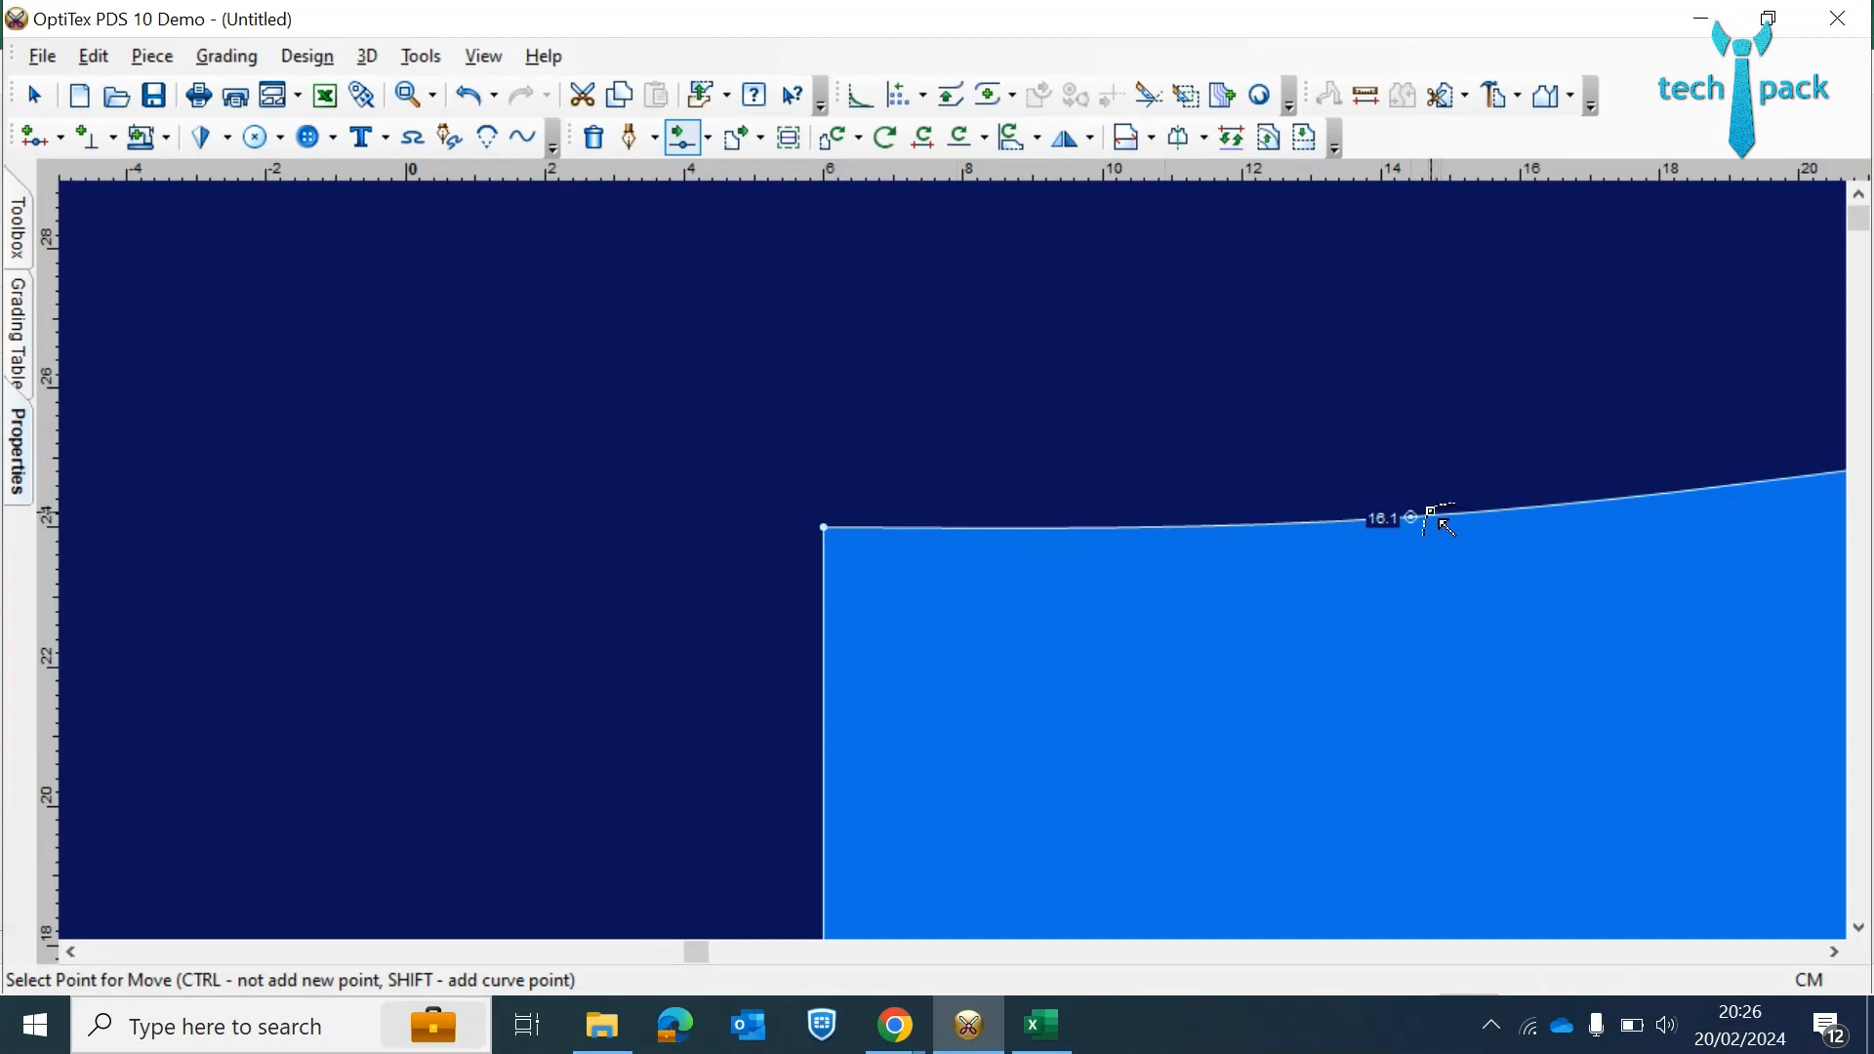
click(1417, 525)
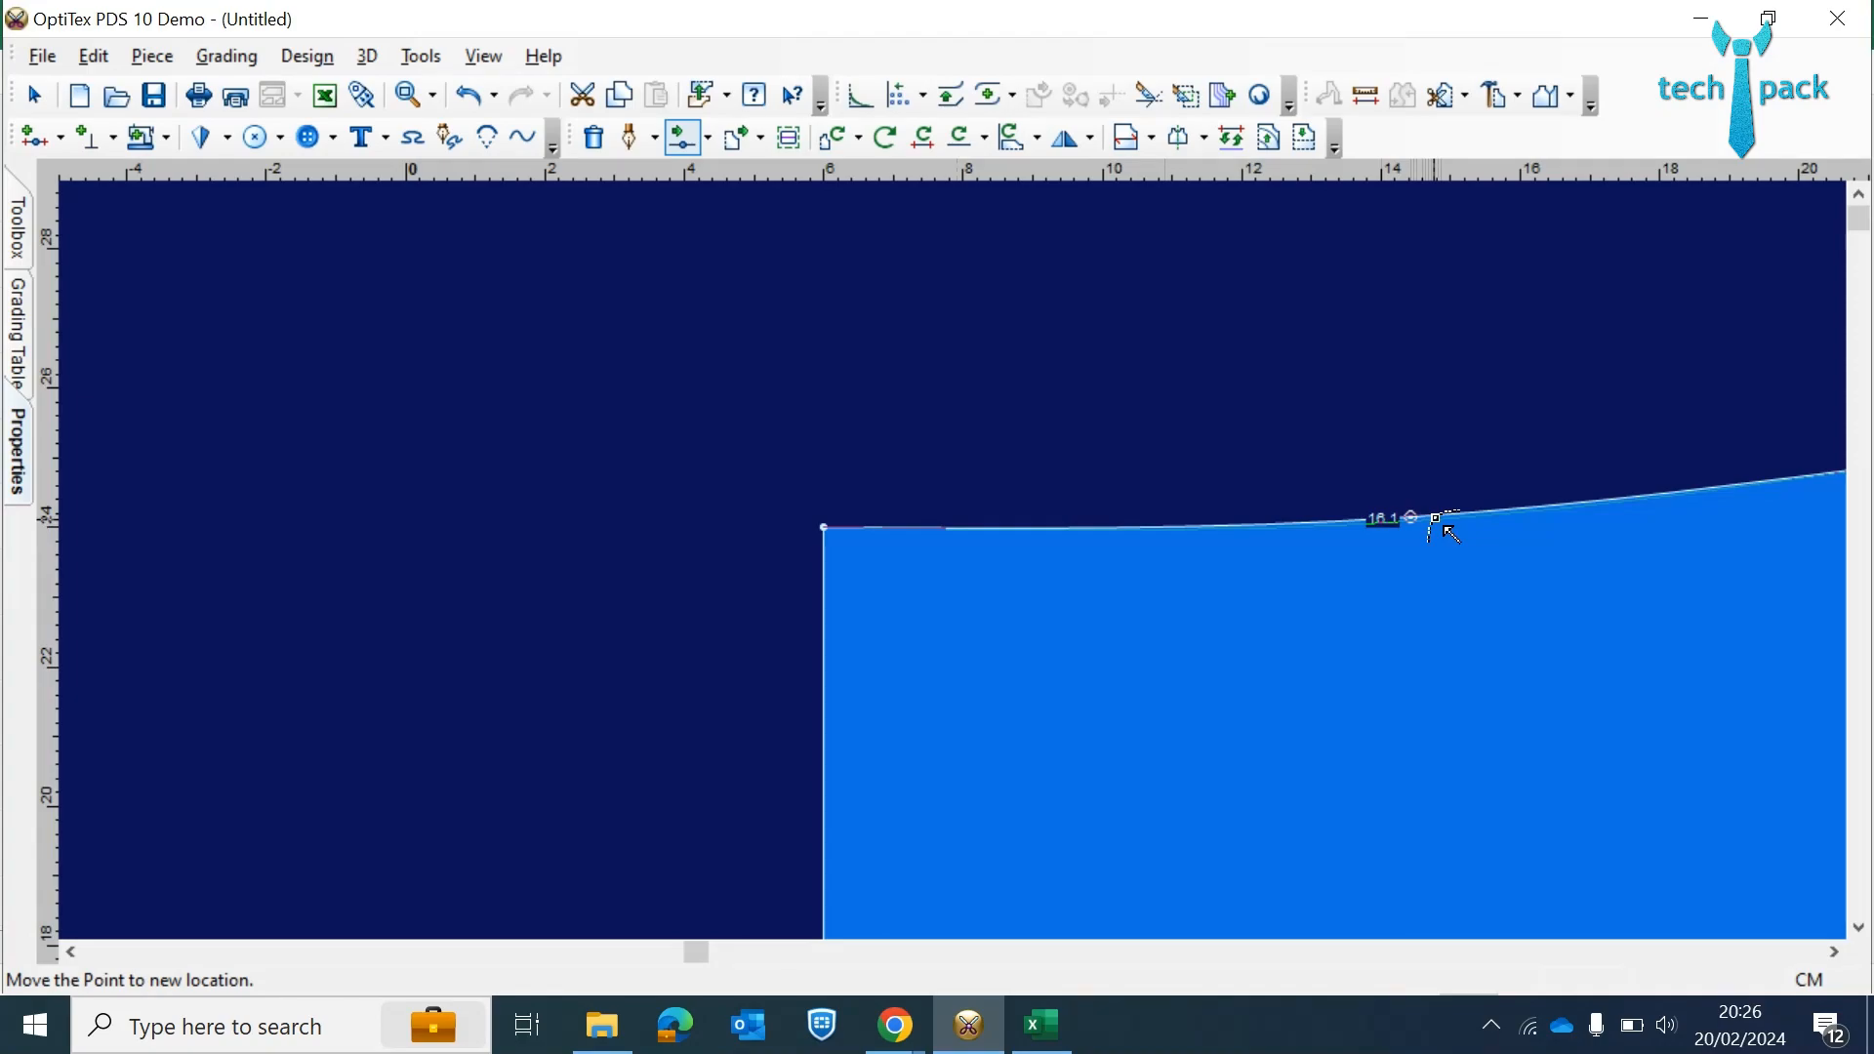
click(1439, 524)
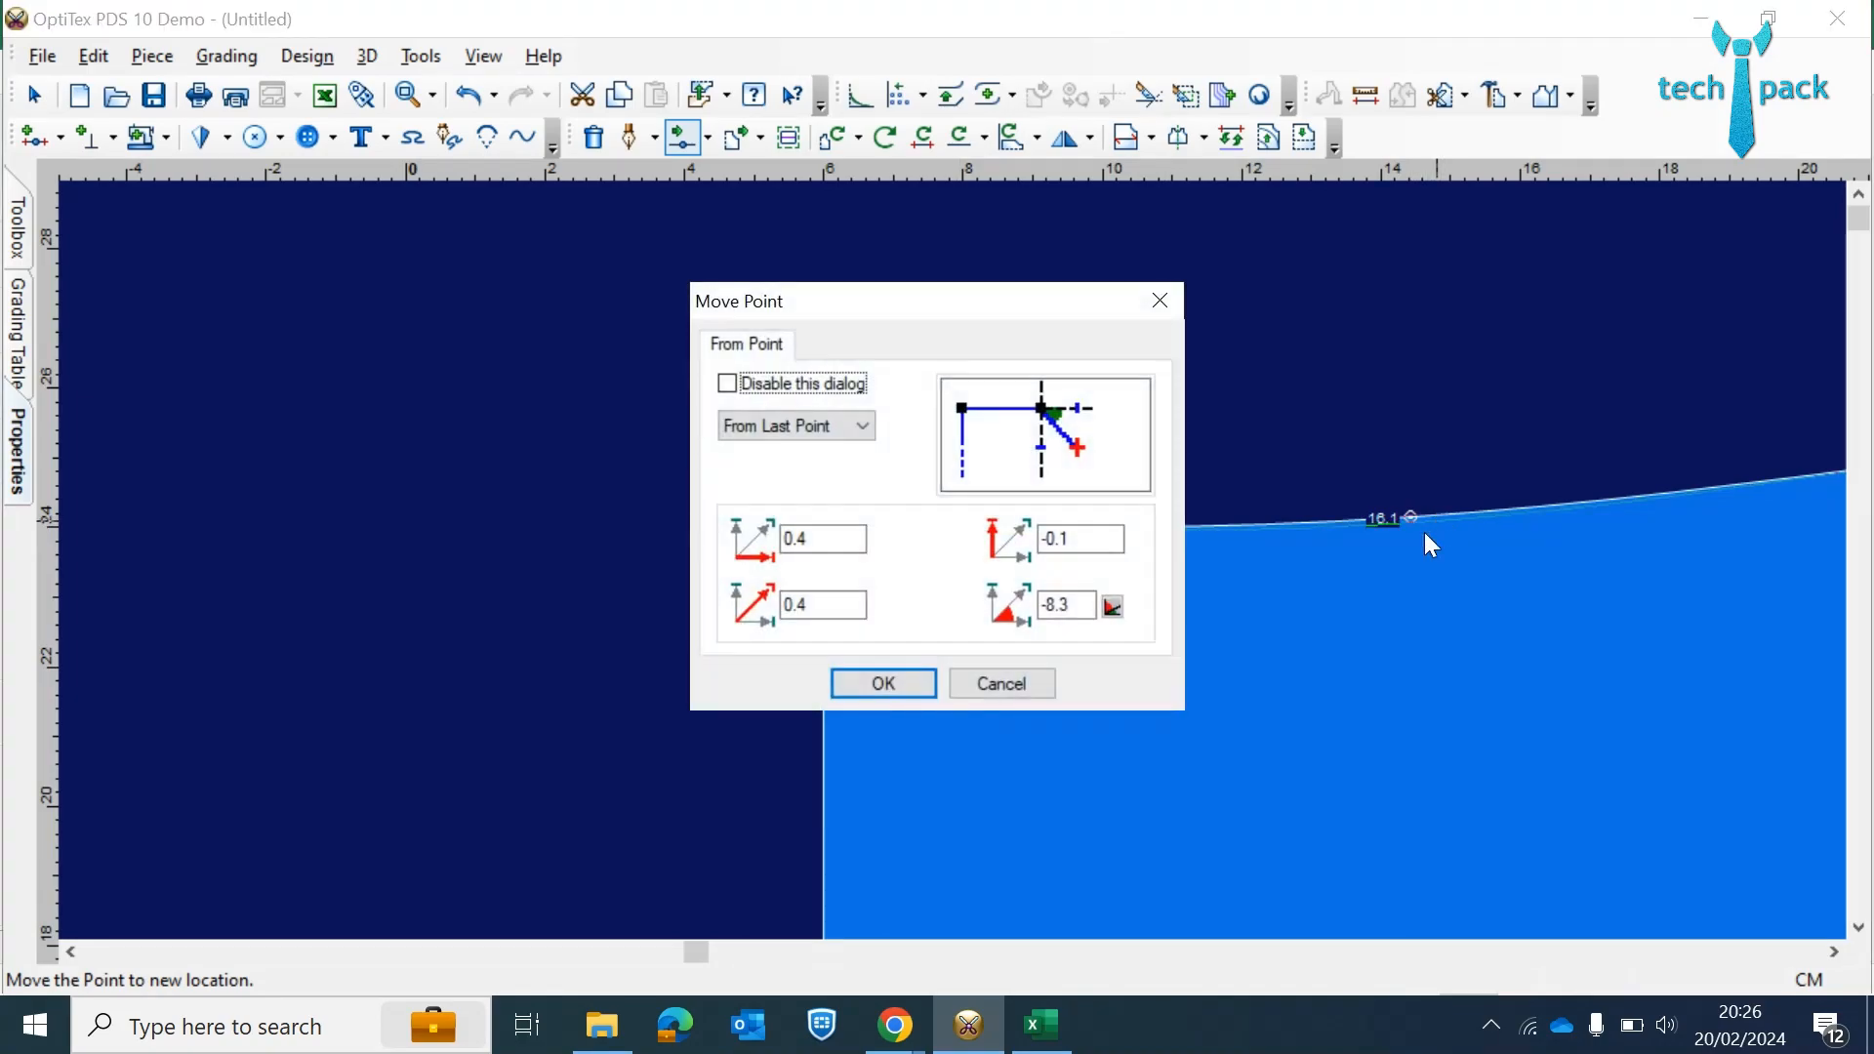
click(923, 682)
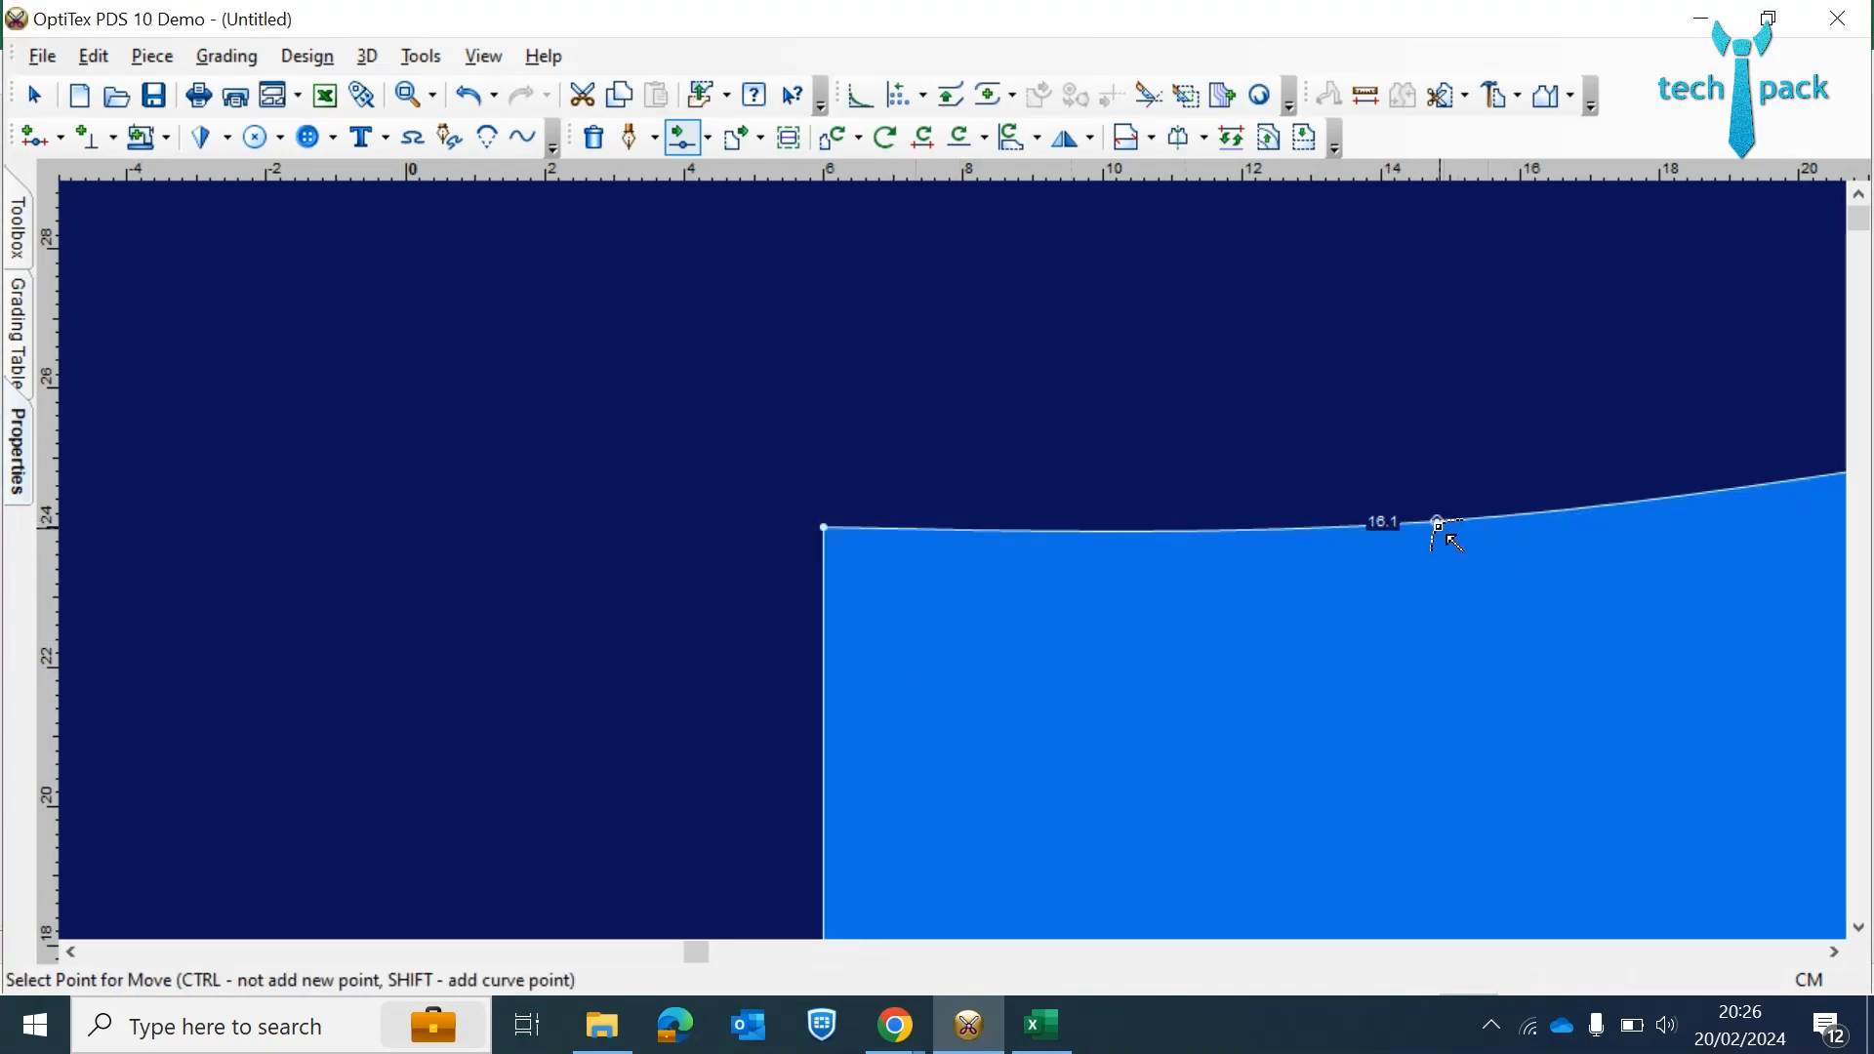
- Readjust the waistline's curve point by moving it 0.4 cm right and 0.1 cm up
click(1439, 525)
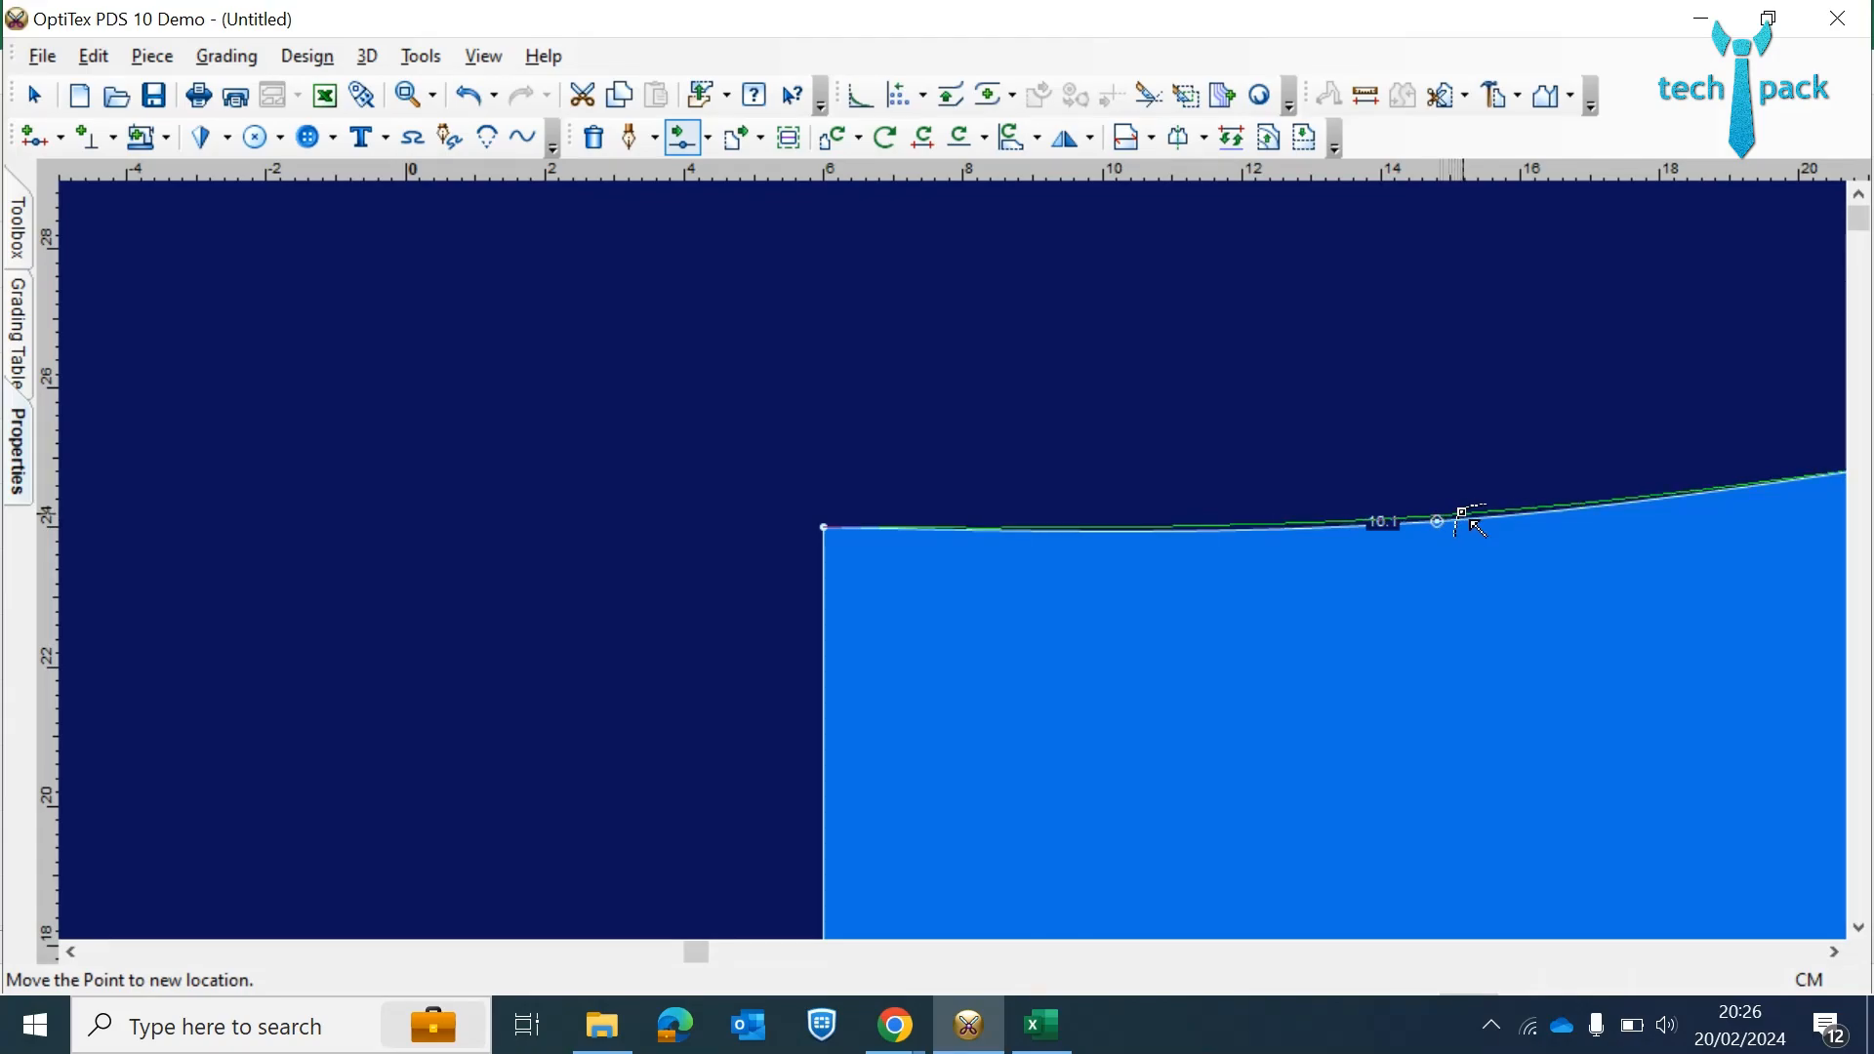
click(1463, 511)
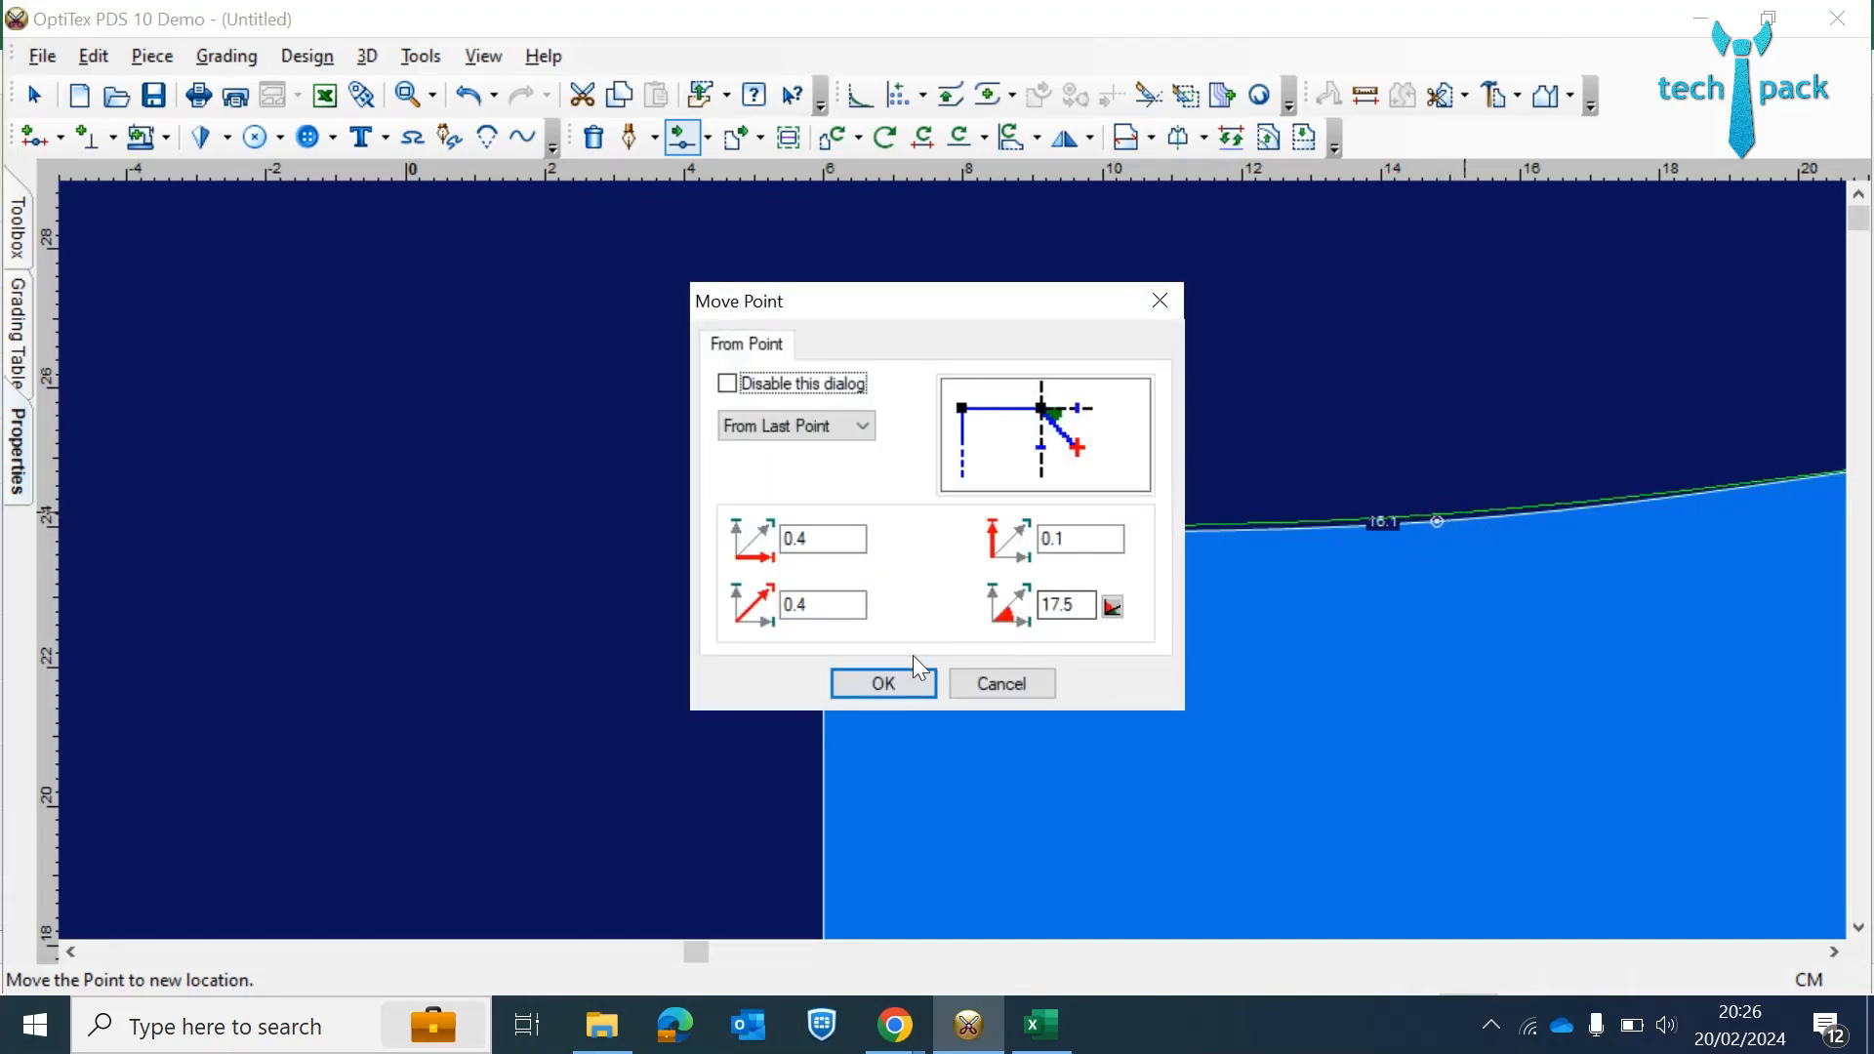
click(889, 678)
scroll(765, 611, down, 5)
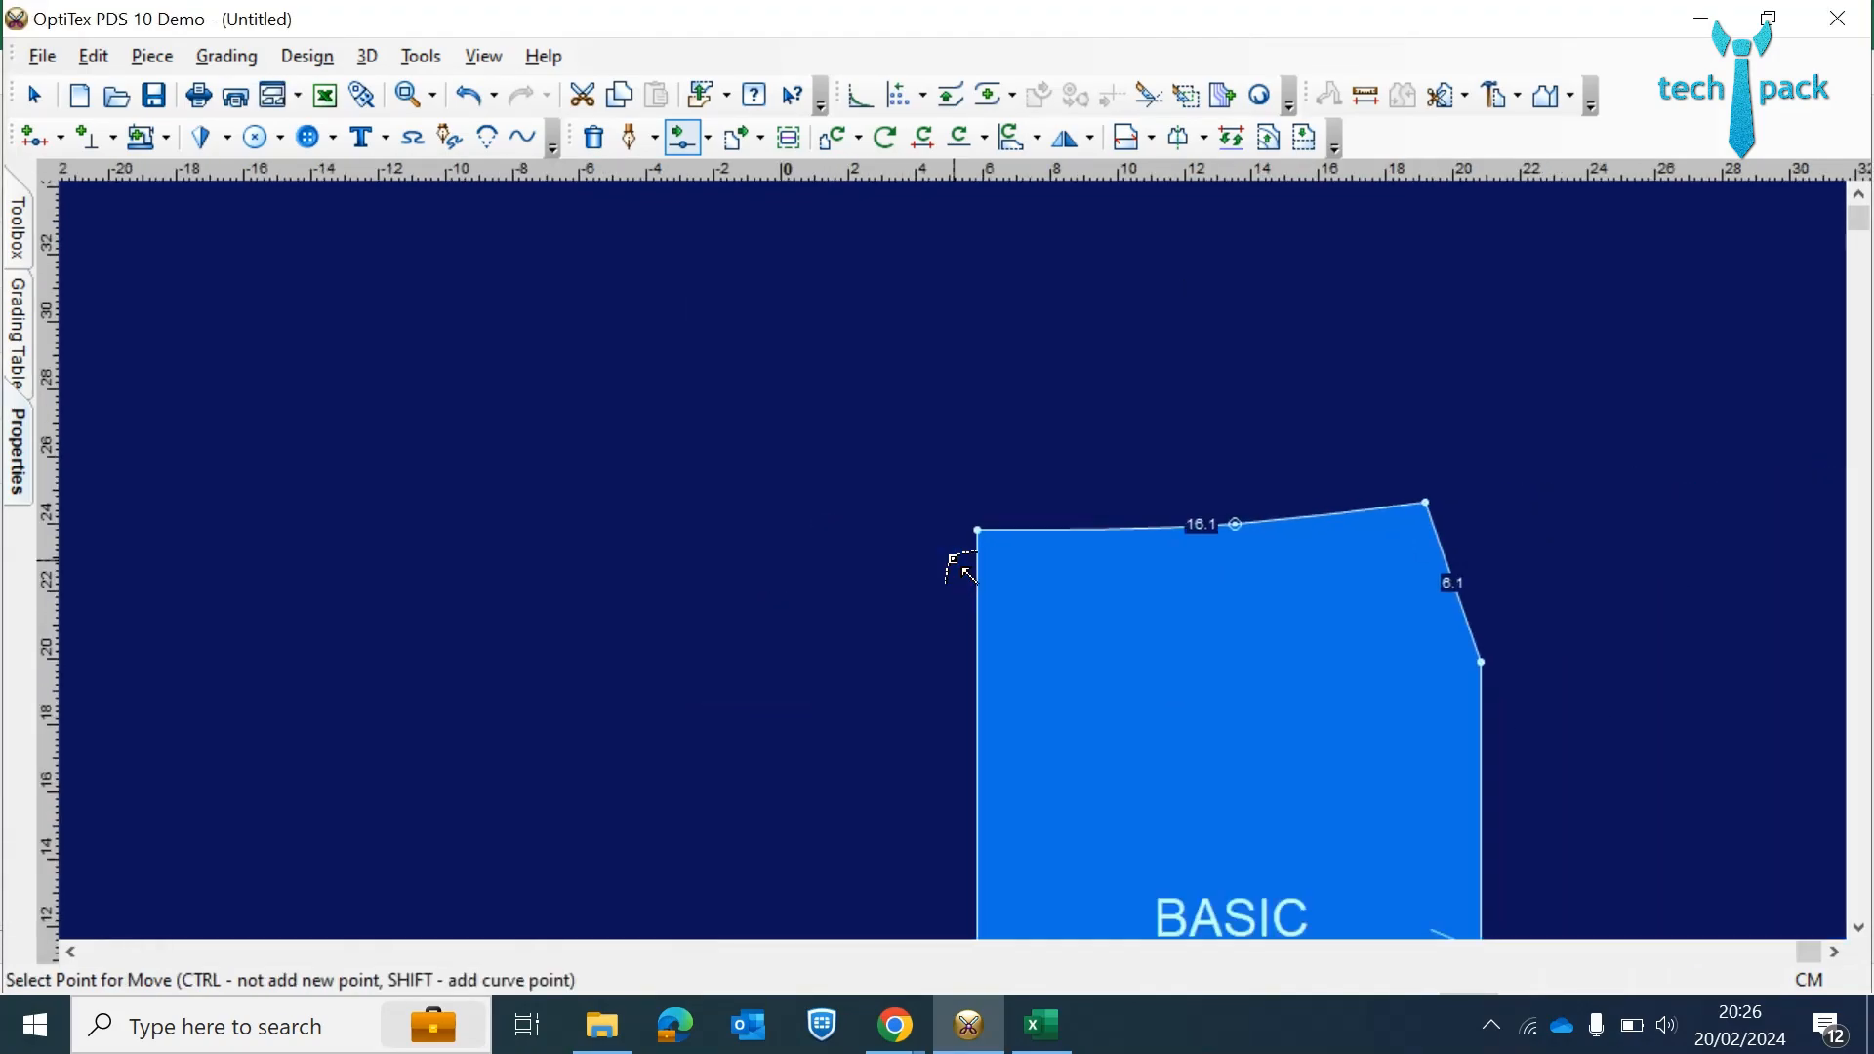
scroll(971, 576, up, 3)
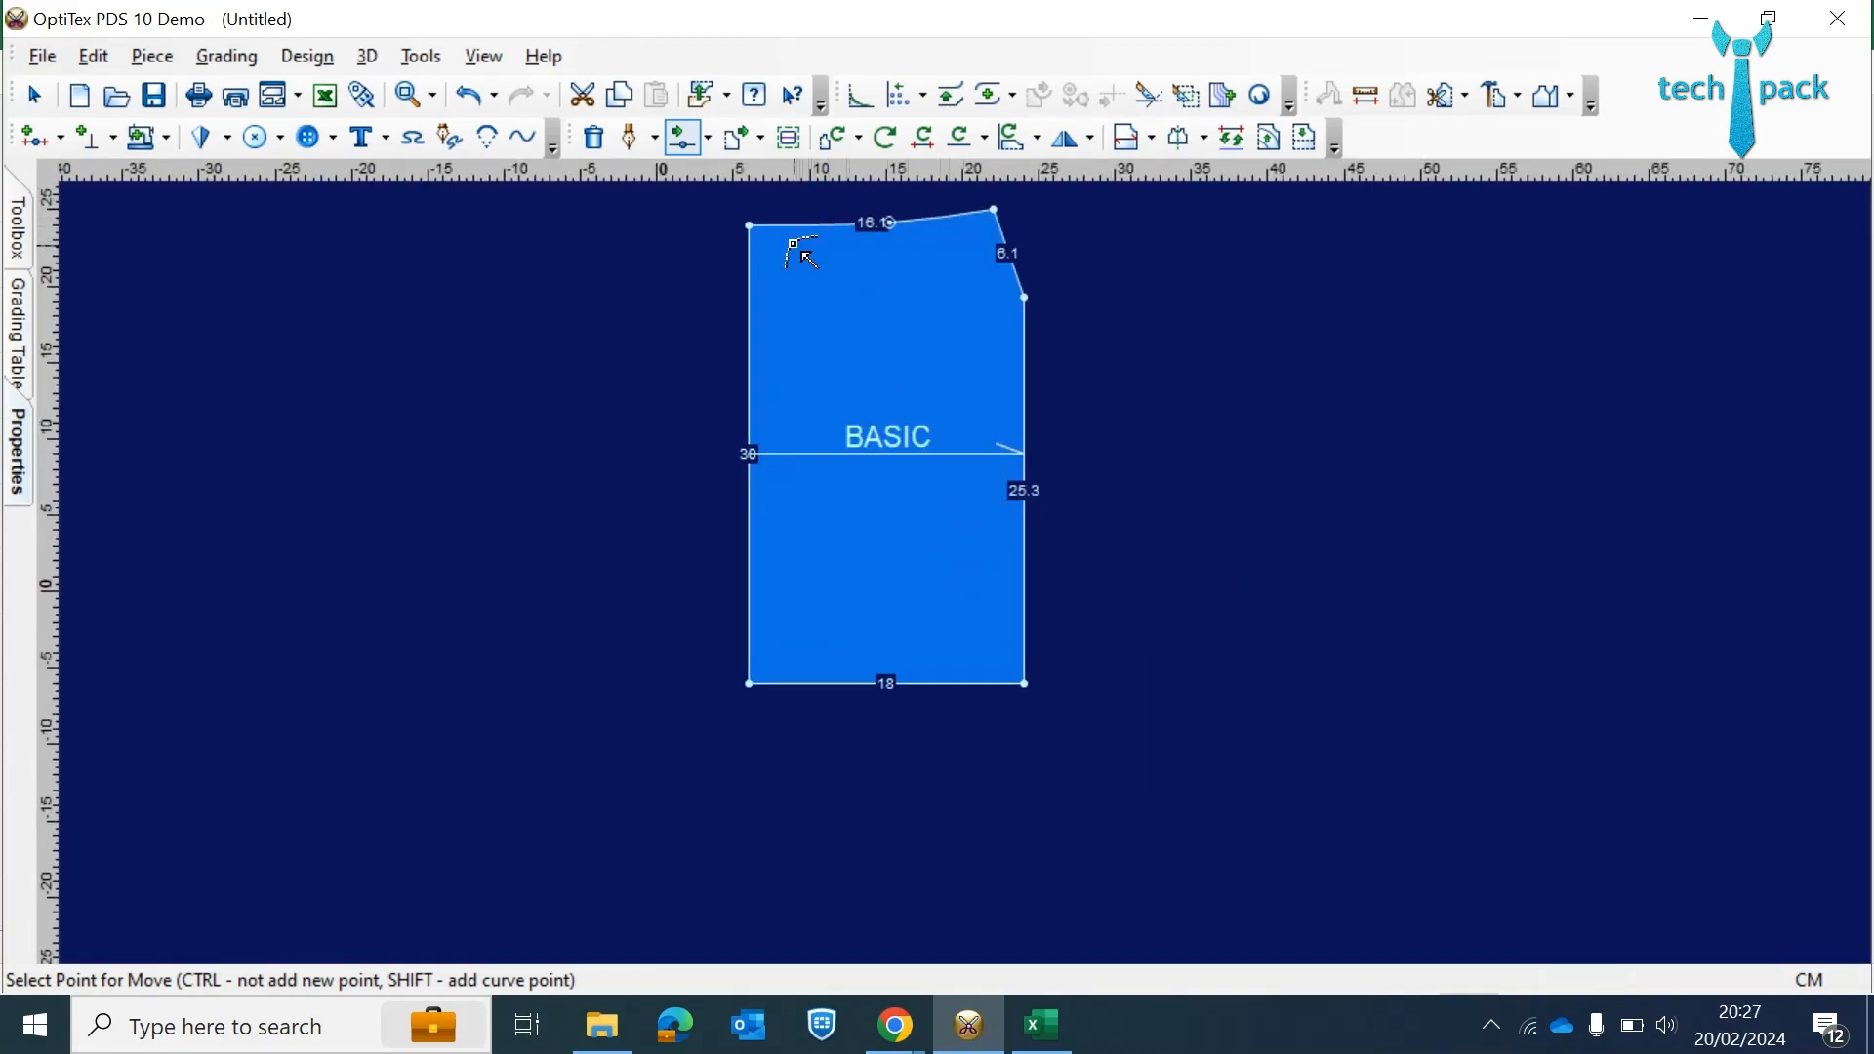
scroll(806, 258, up, 1)
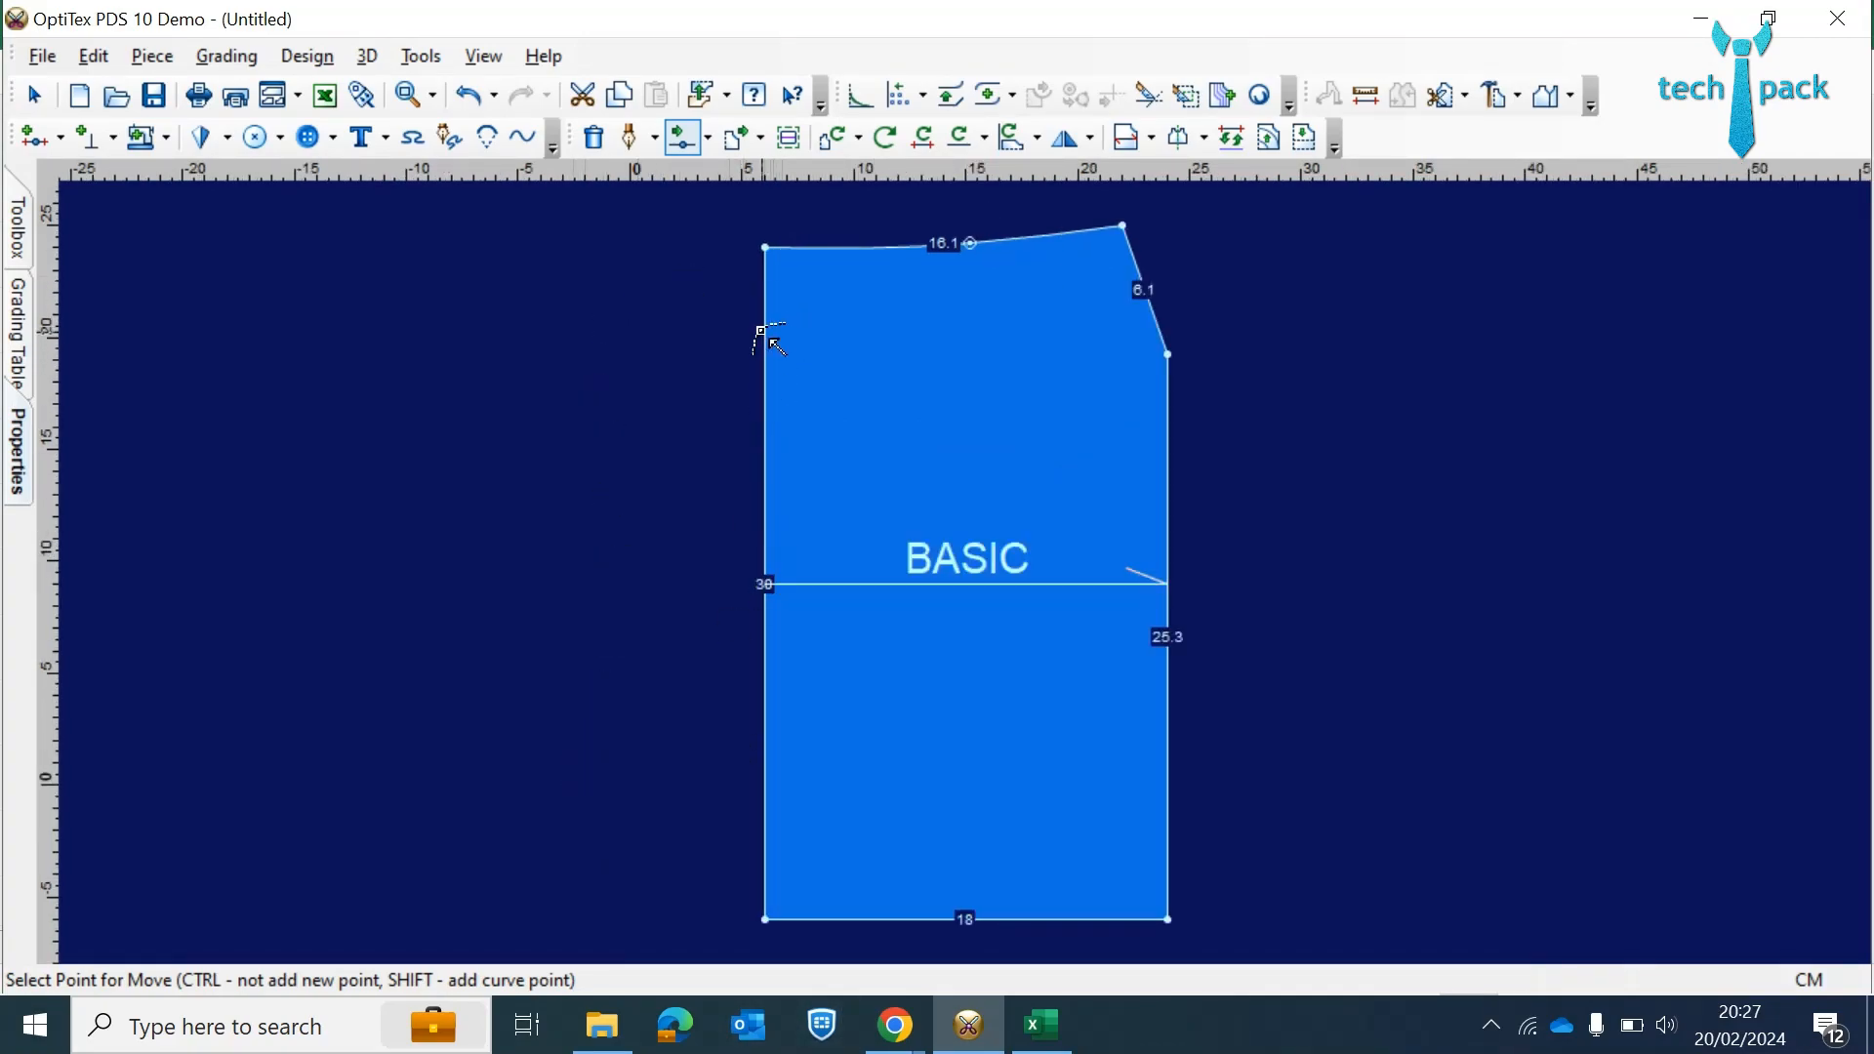
- Check the Front Rise in the Excel chart and add a non-curve grading point on the block's left edge, 18 cm below the waistline
click(1042, 1025)
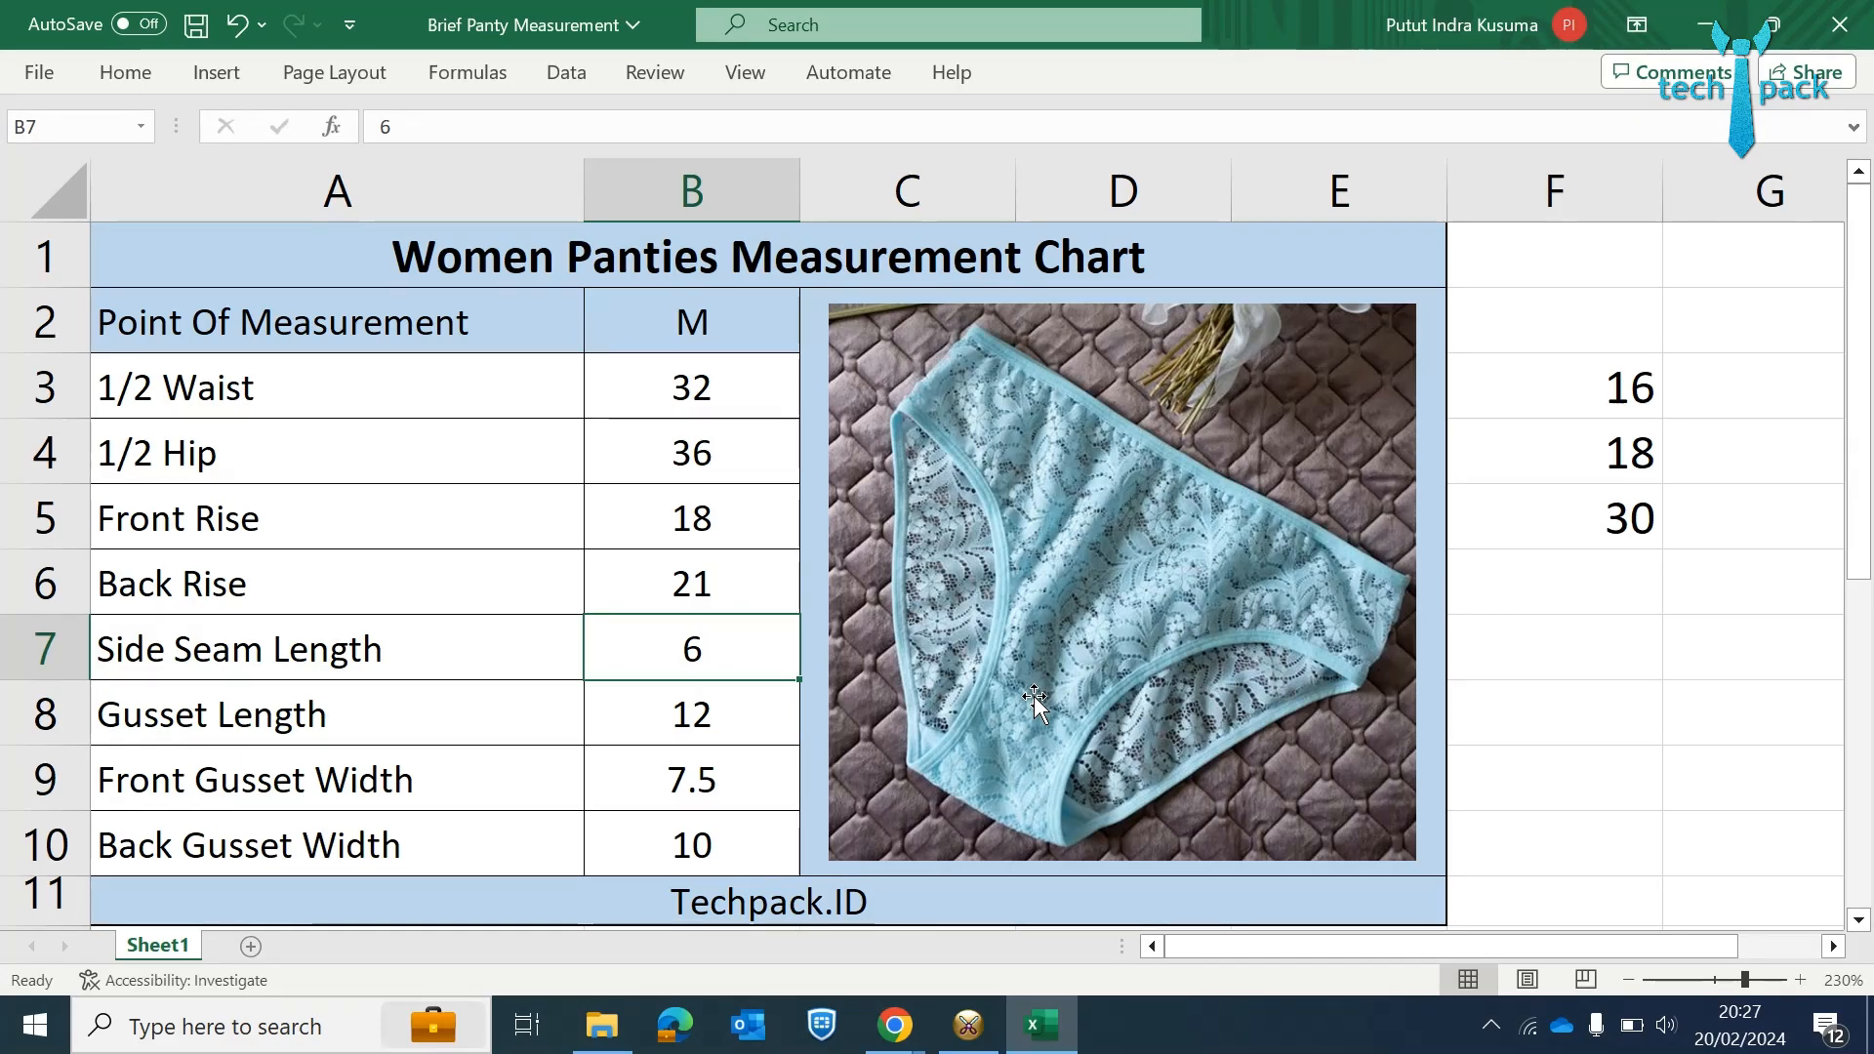
click(691, 521)
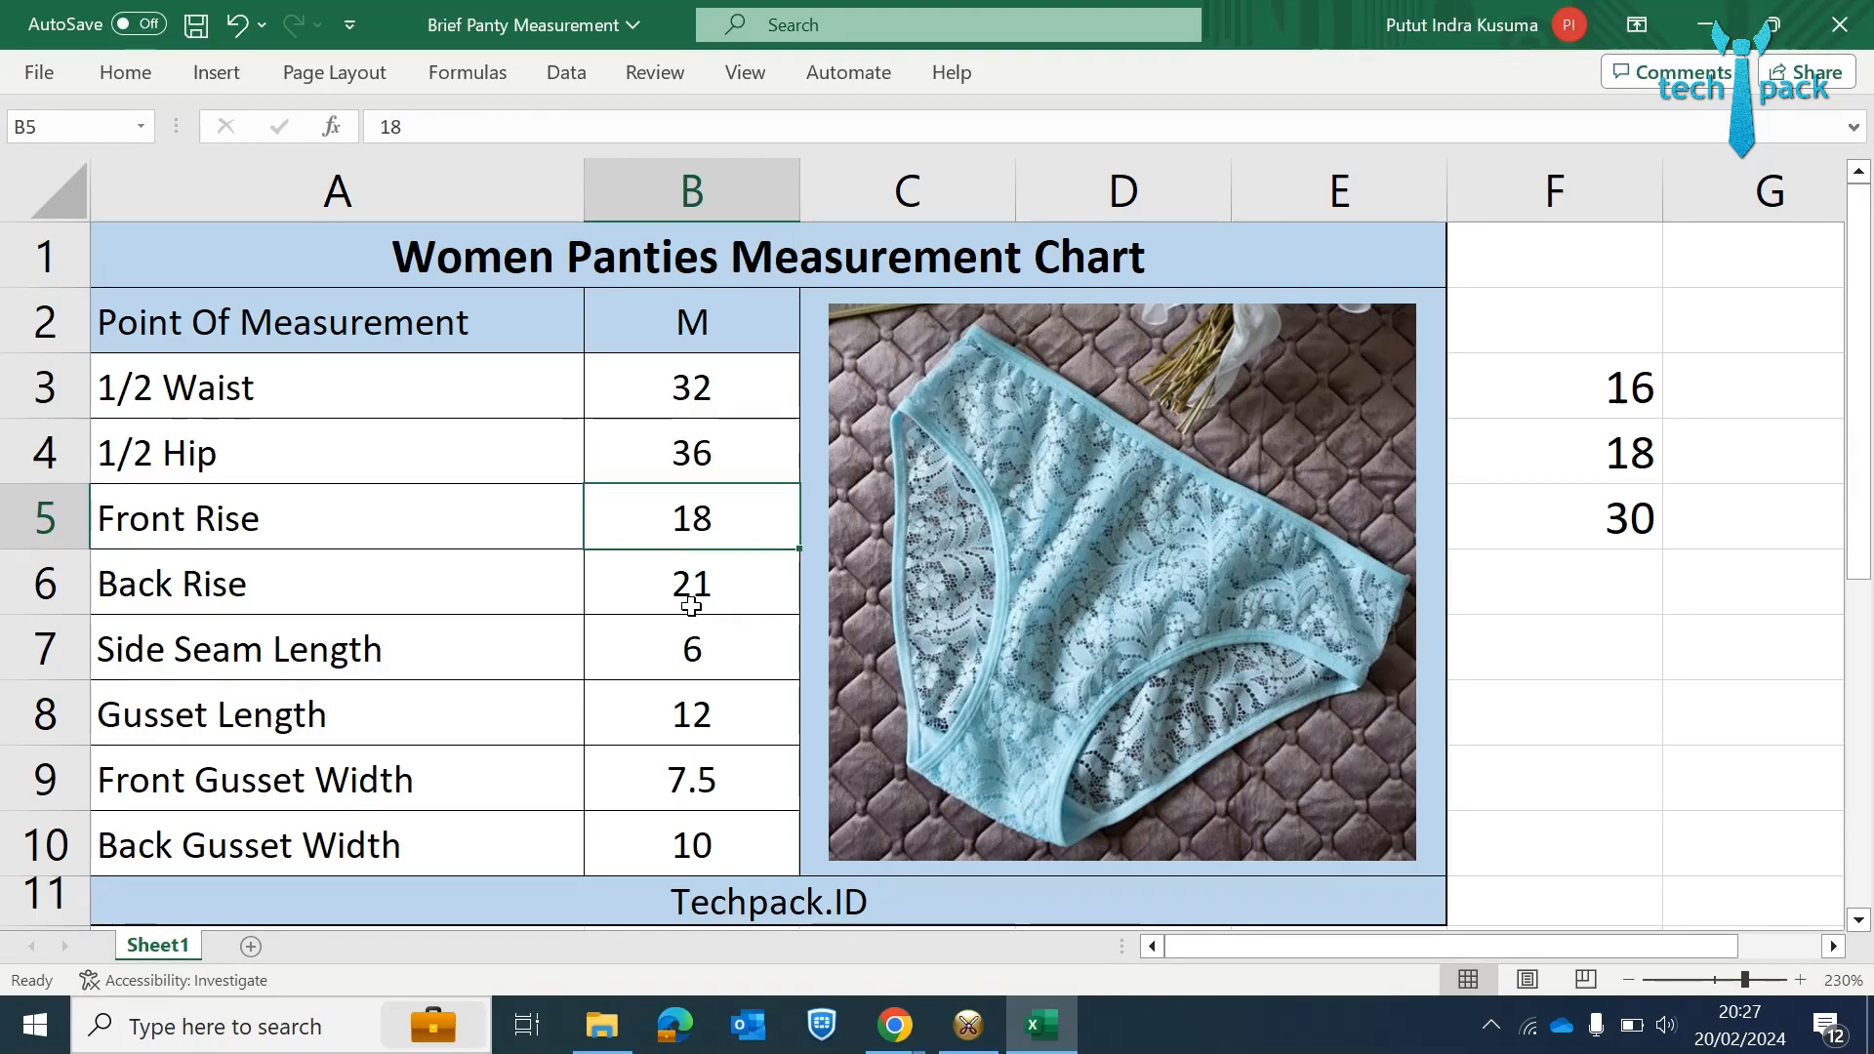
click(968, 1027)
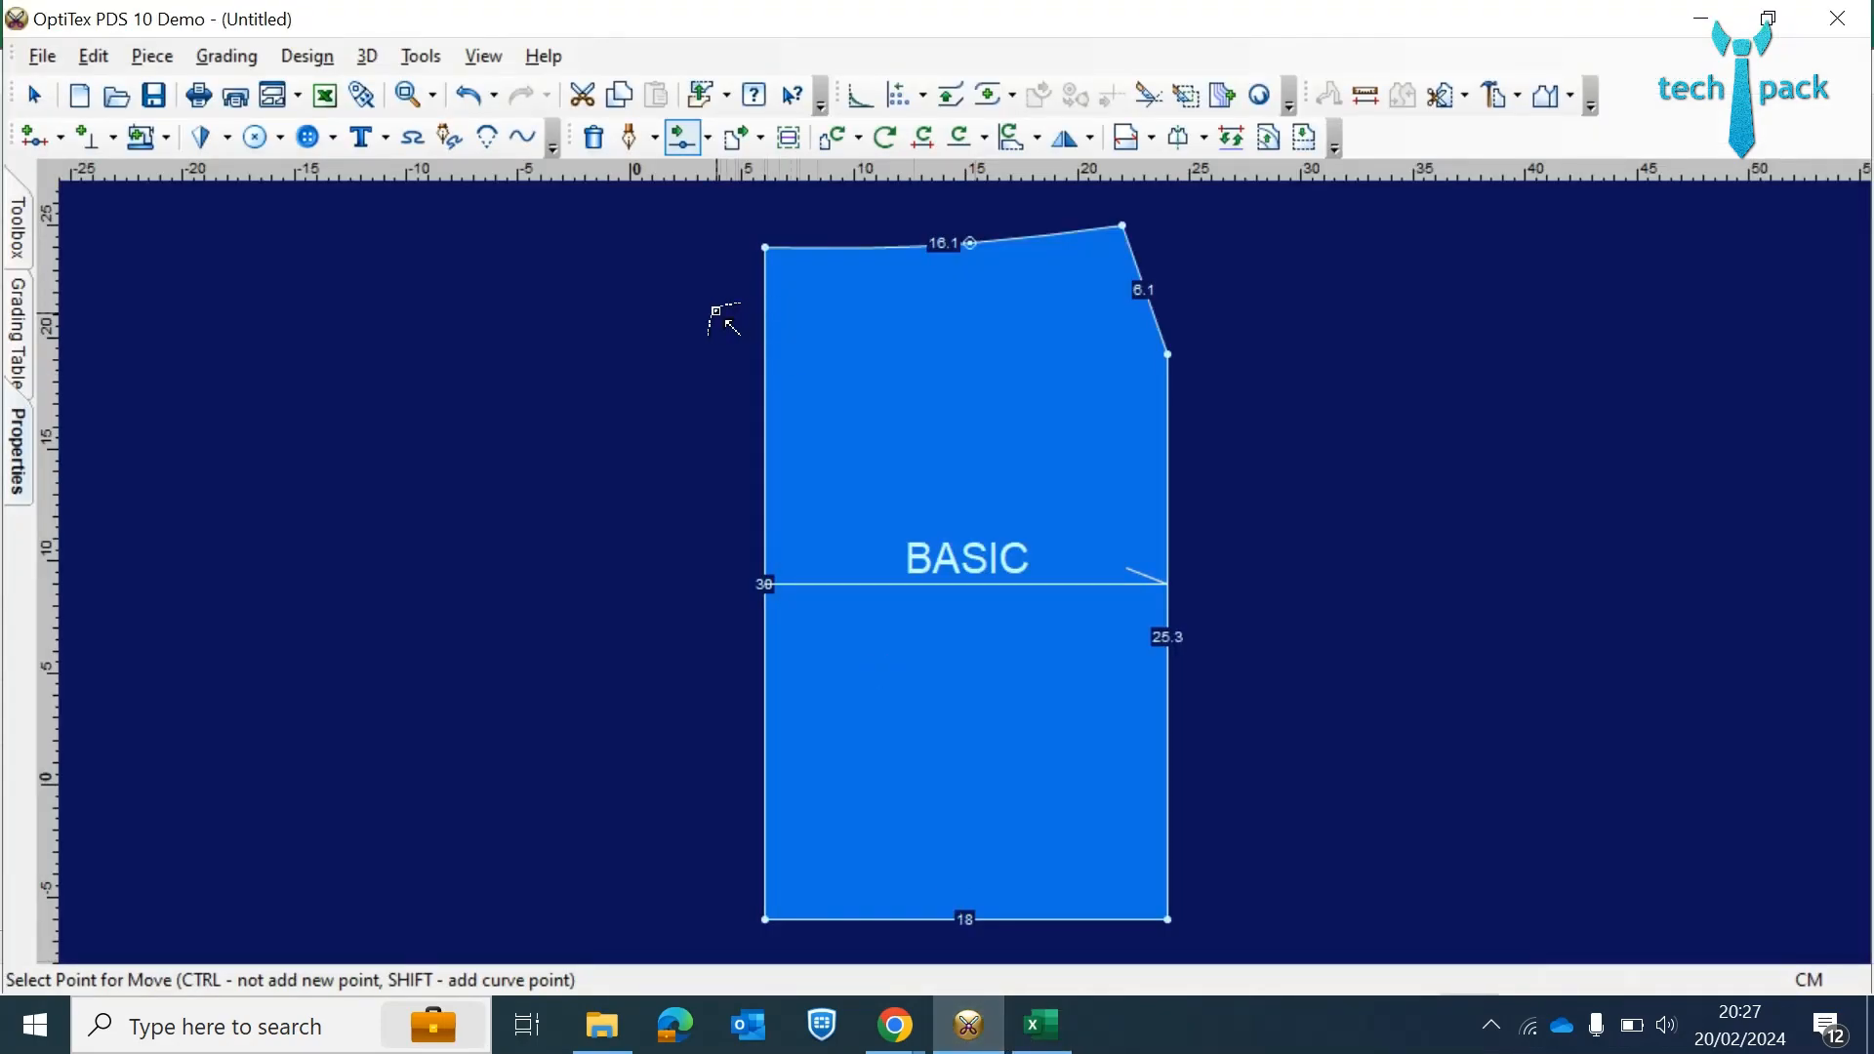
key(o)
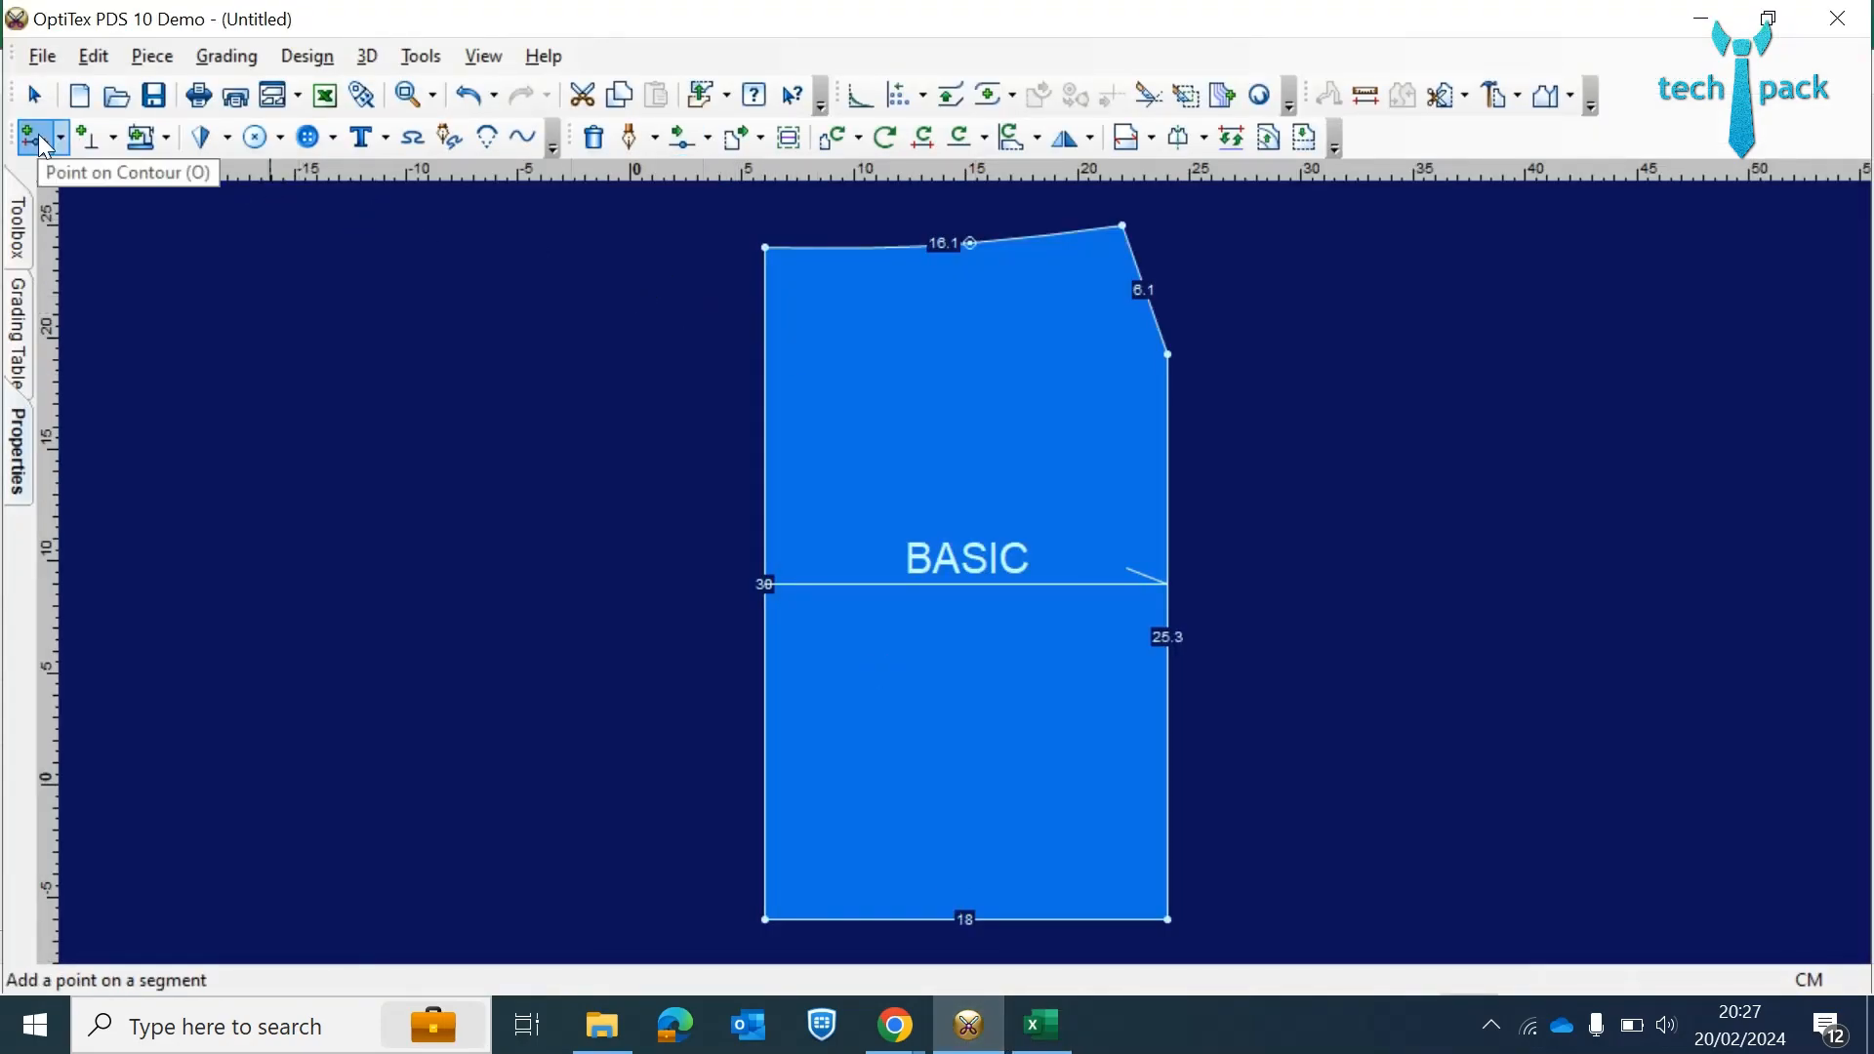
click(765, 267)
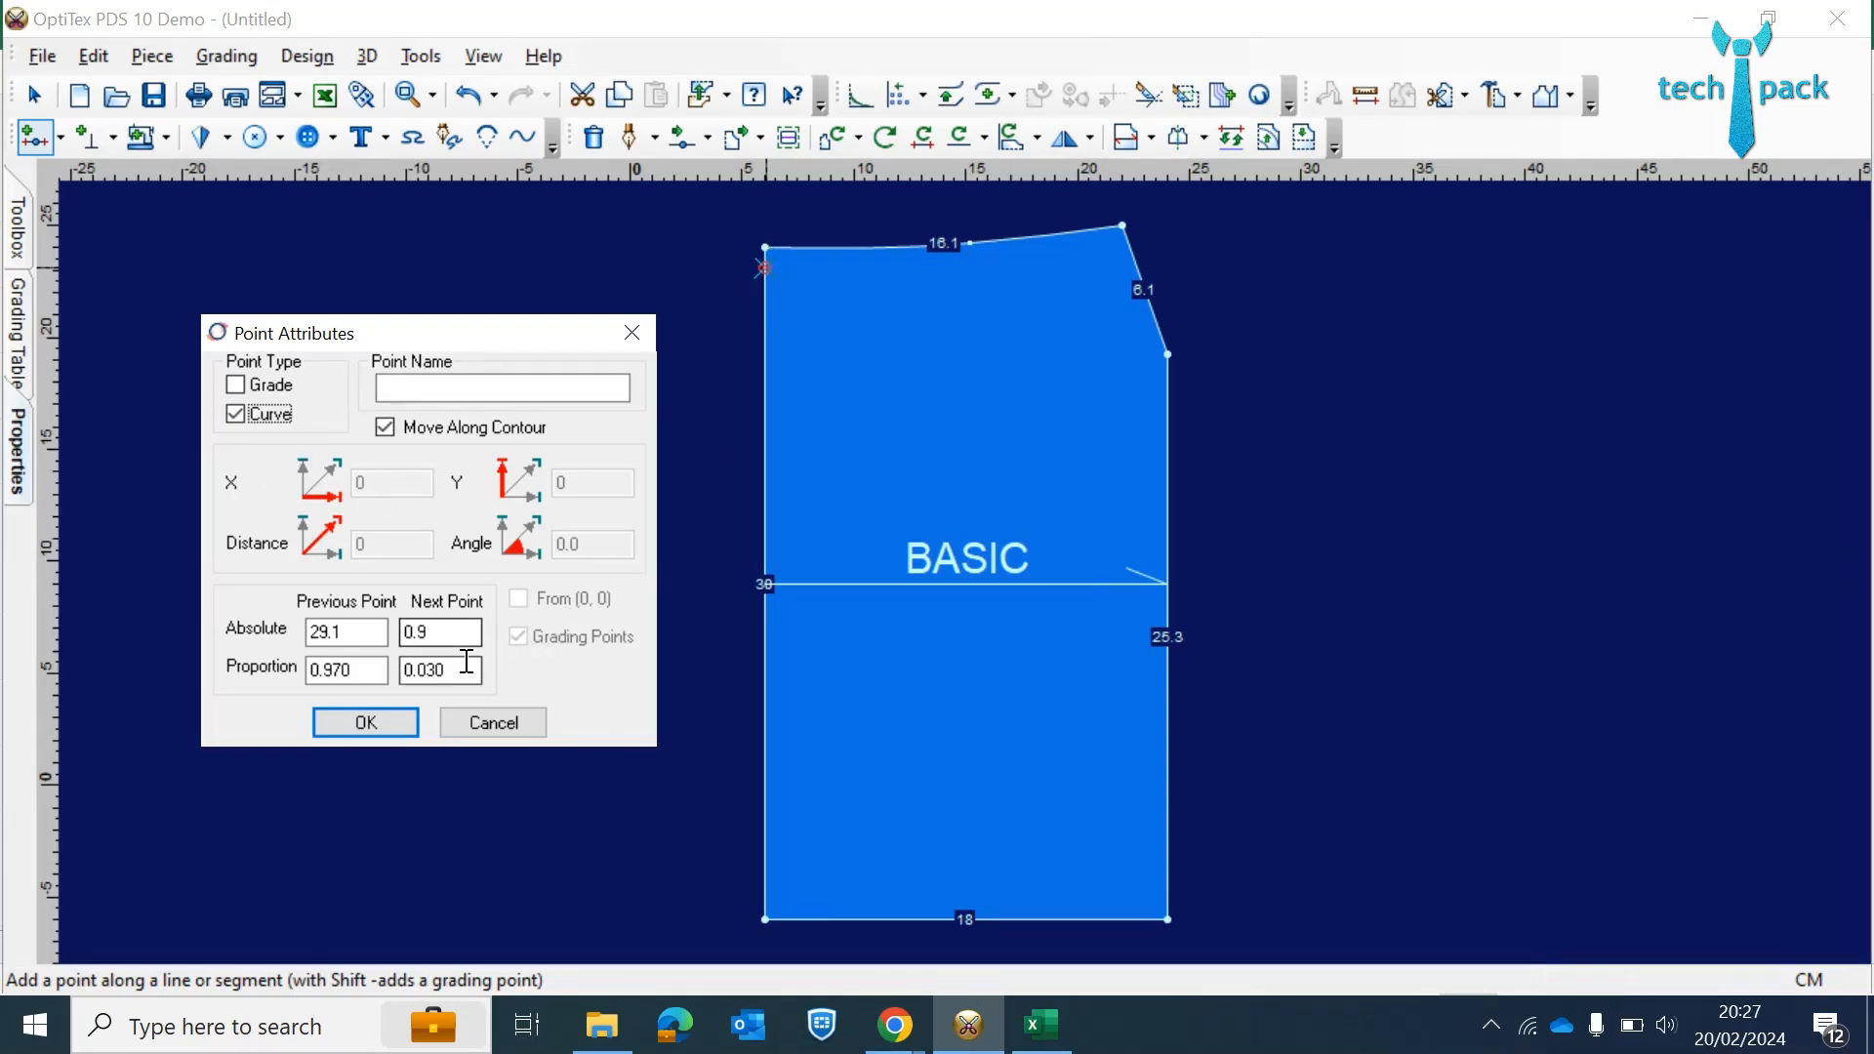
click(431, 628)
double_click(431, 632)
click(279, 385)
click(277, 416)
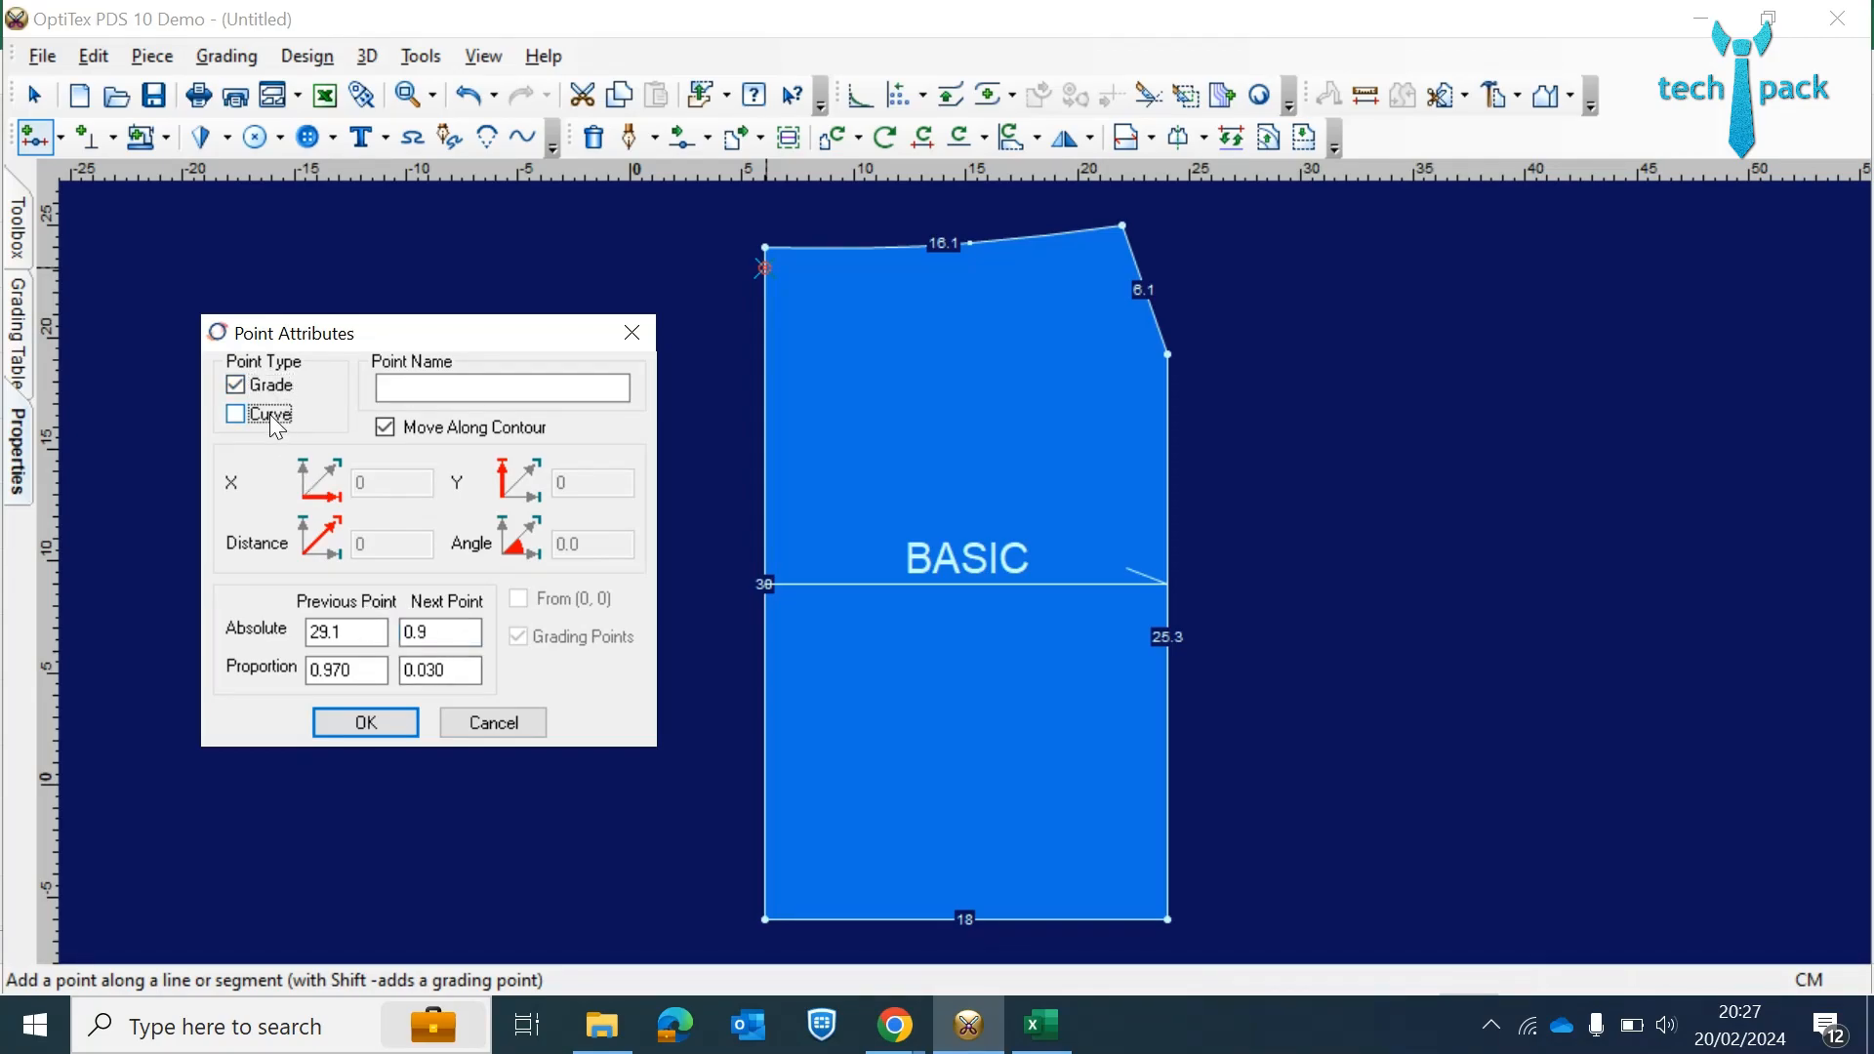
double_click(468, 635)
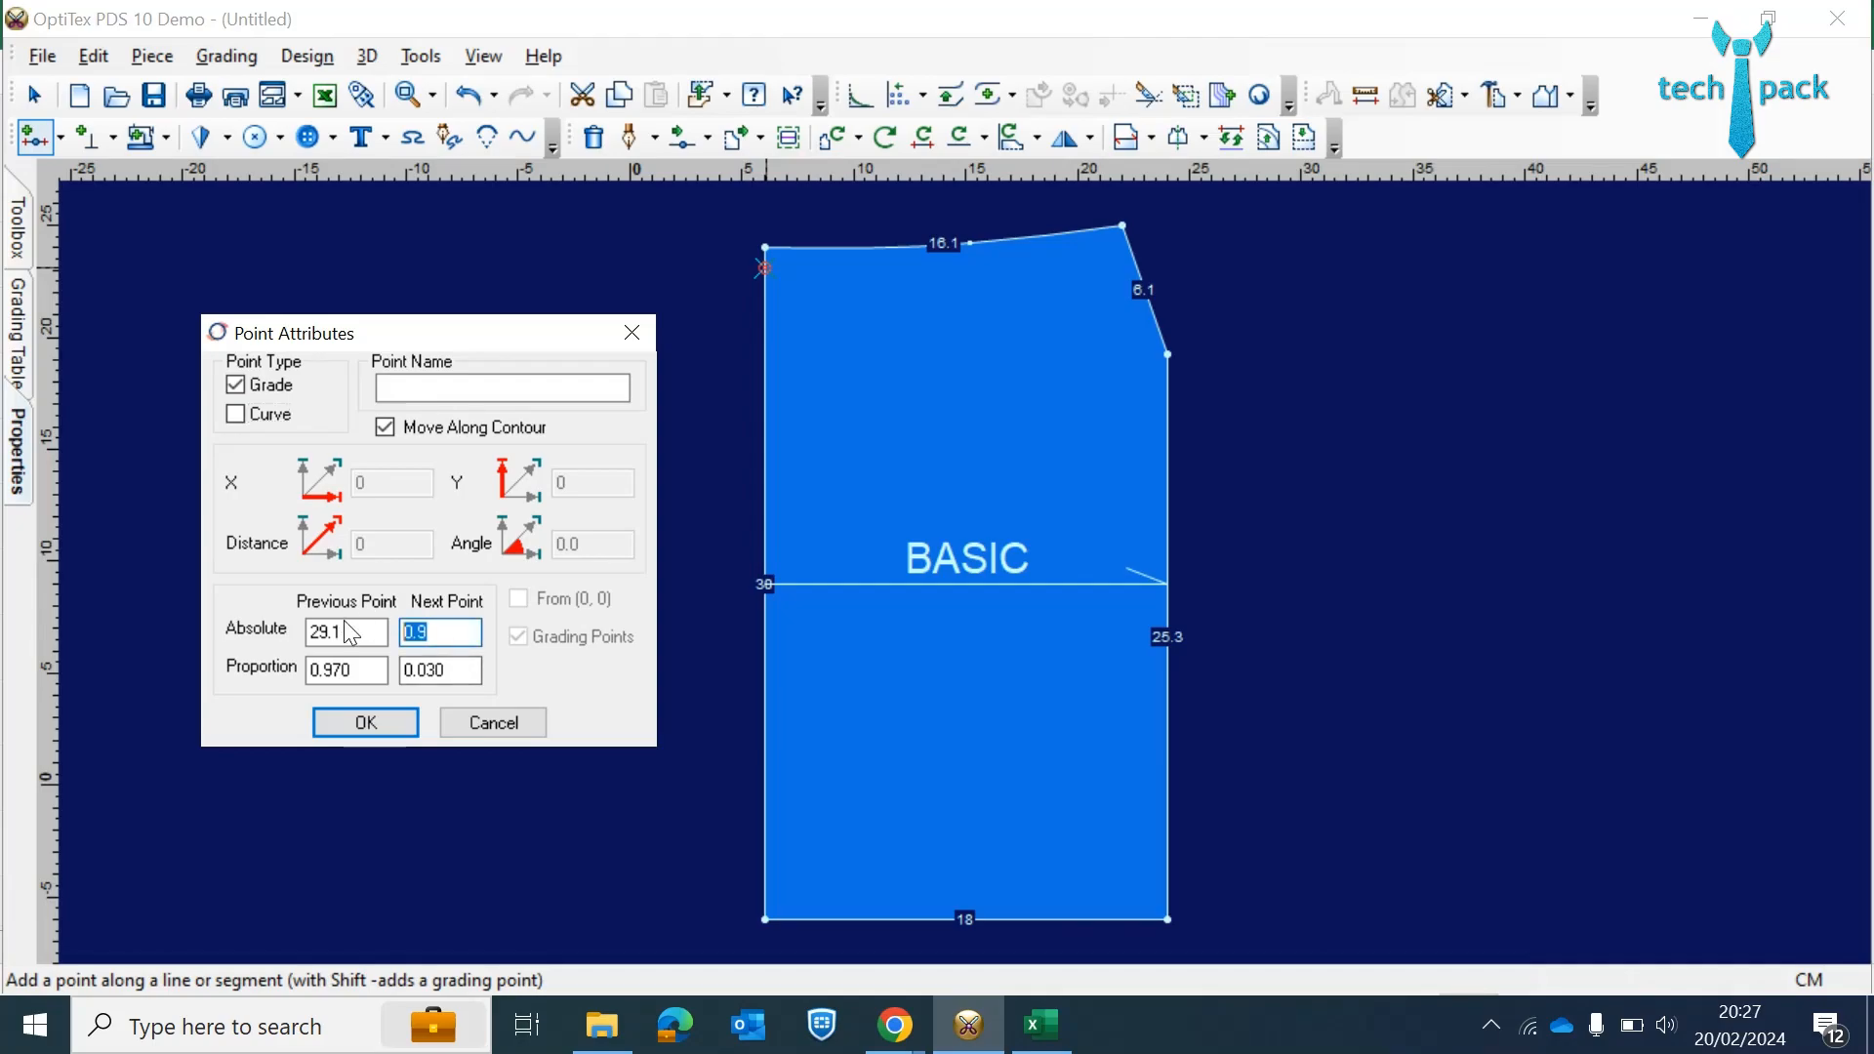
text(18)
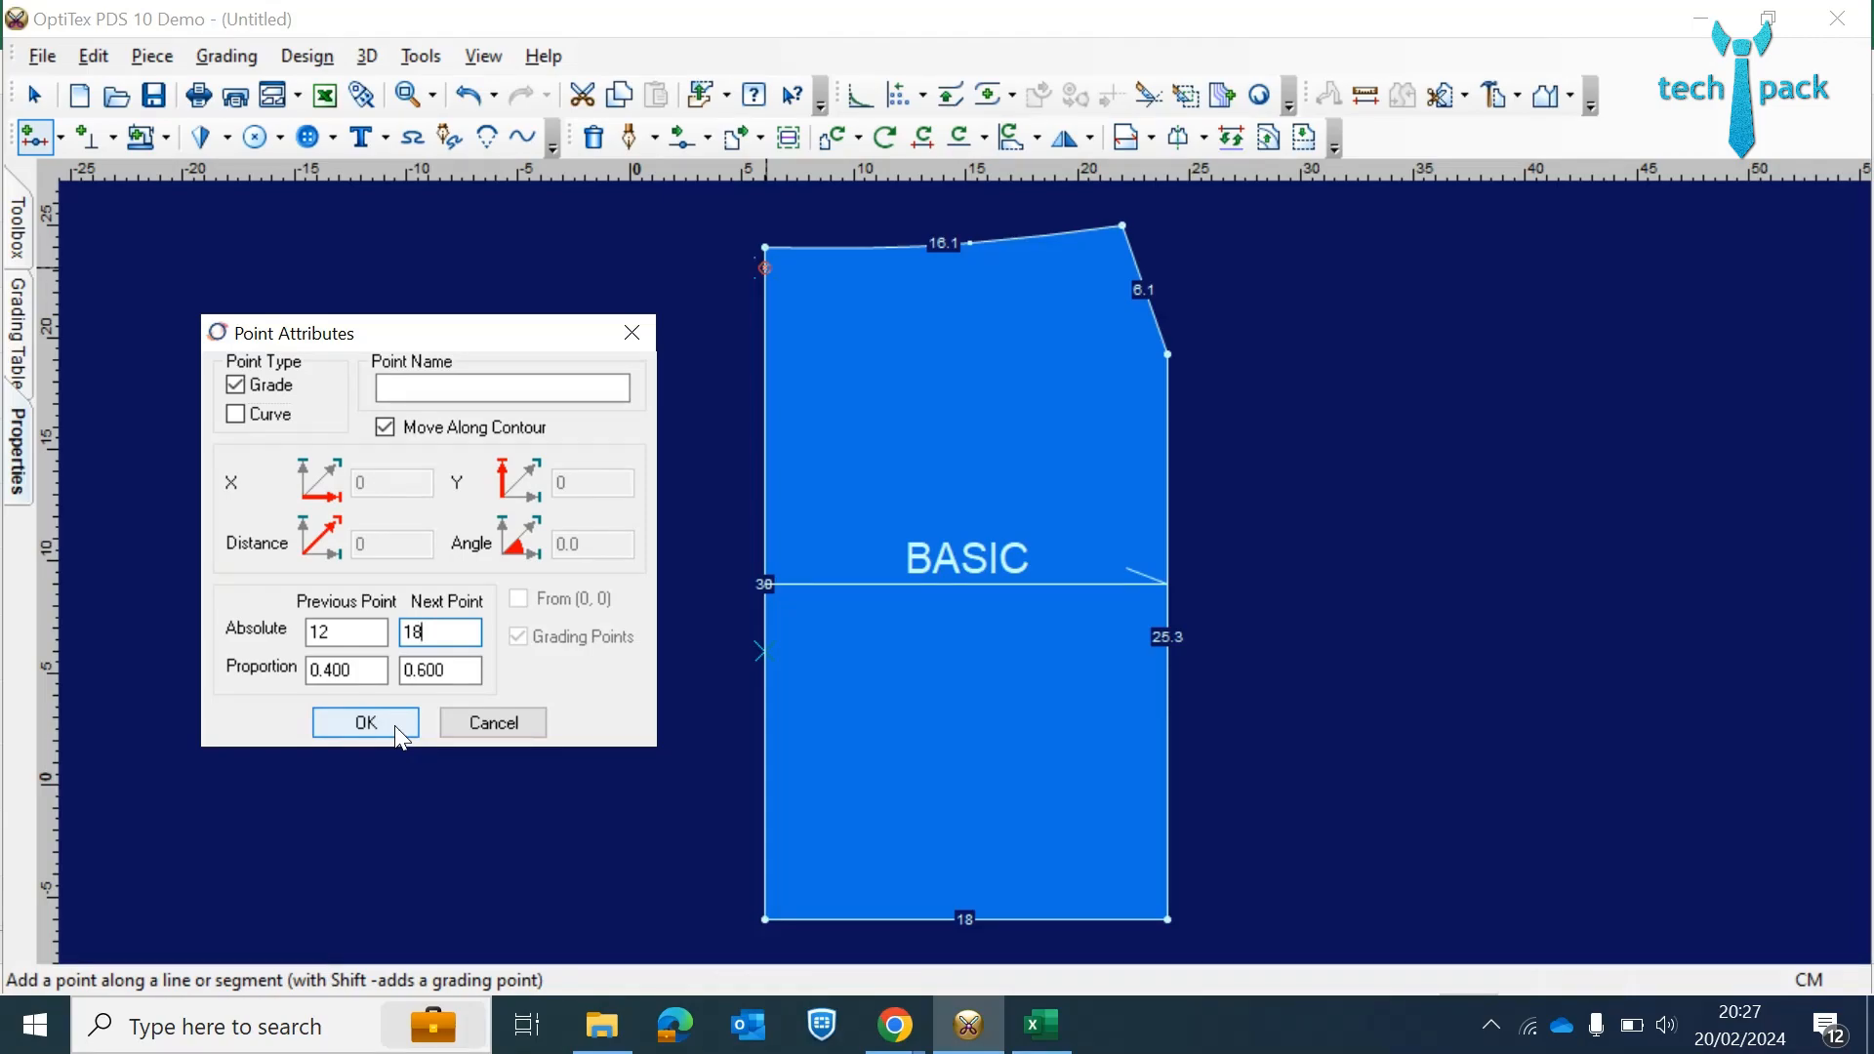
click(398, 730)
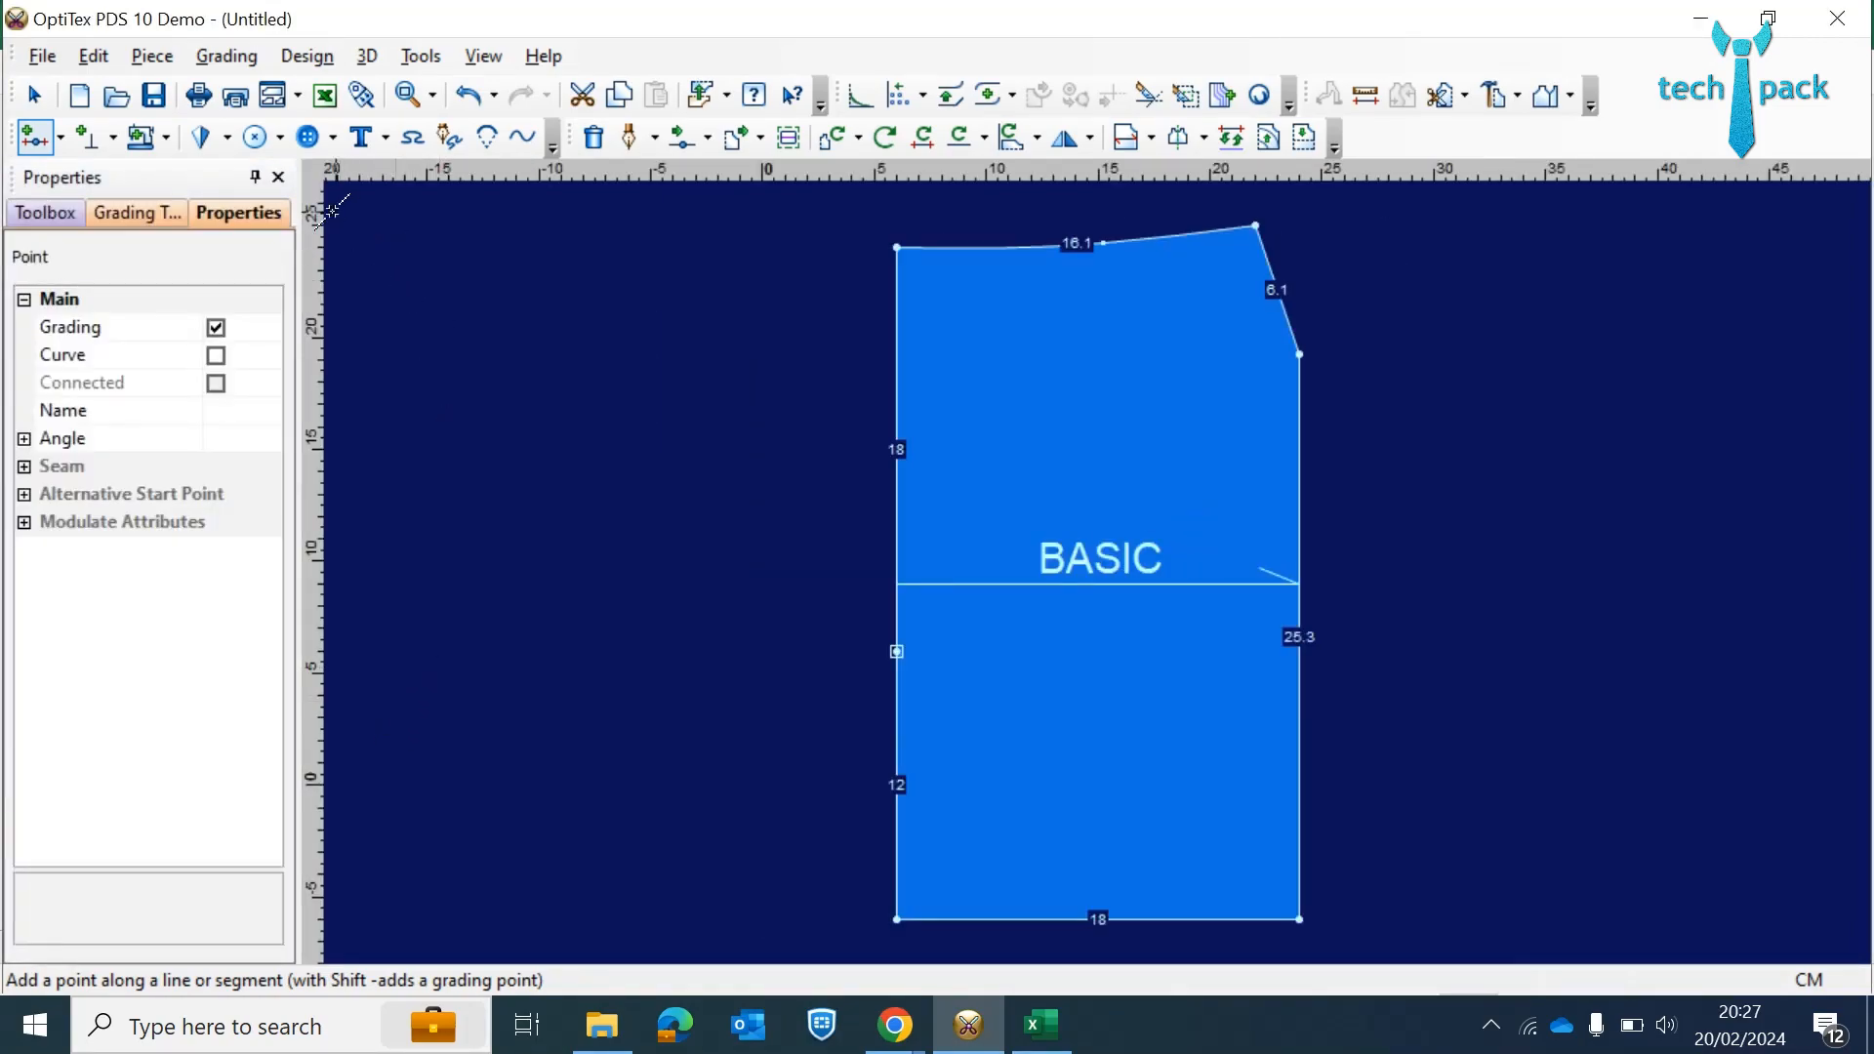
click(253, 178)
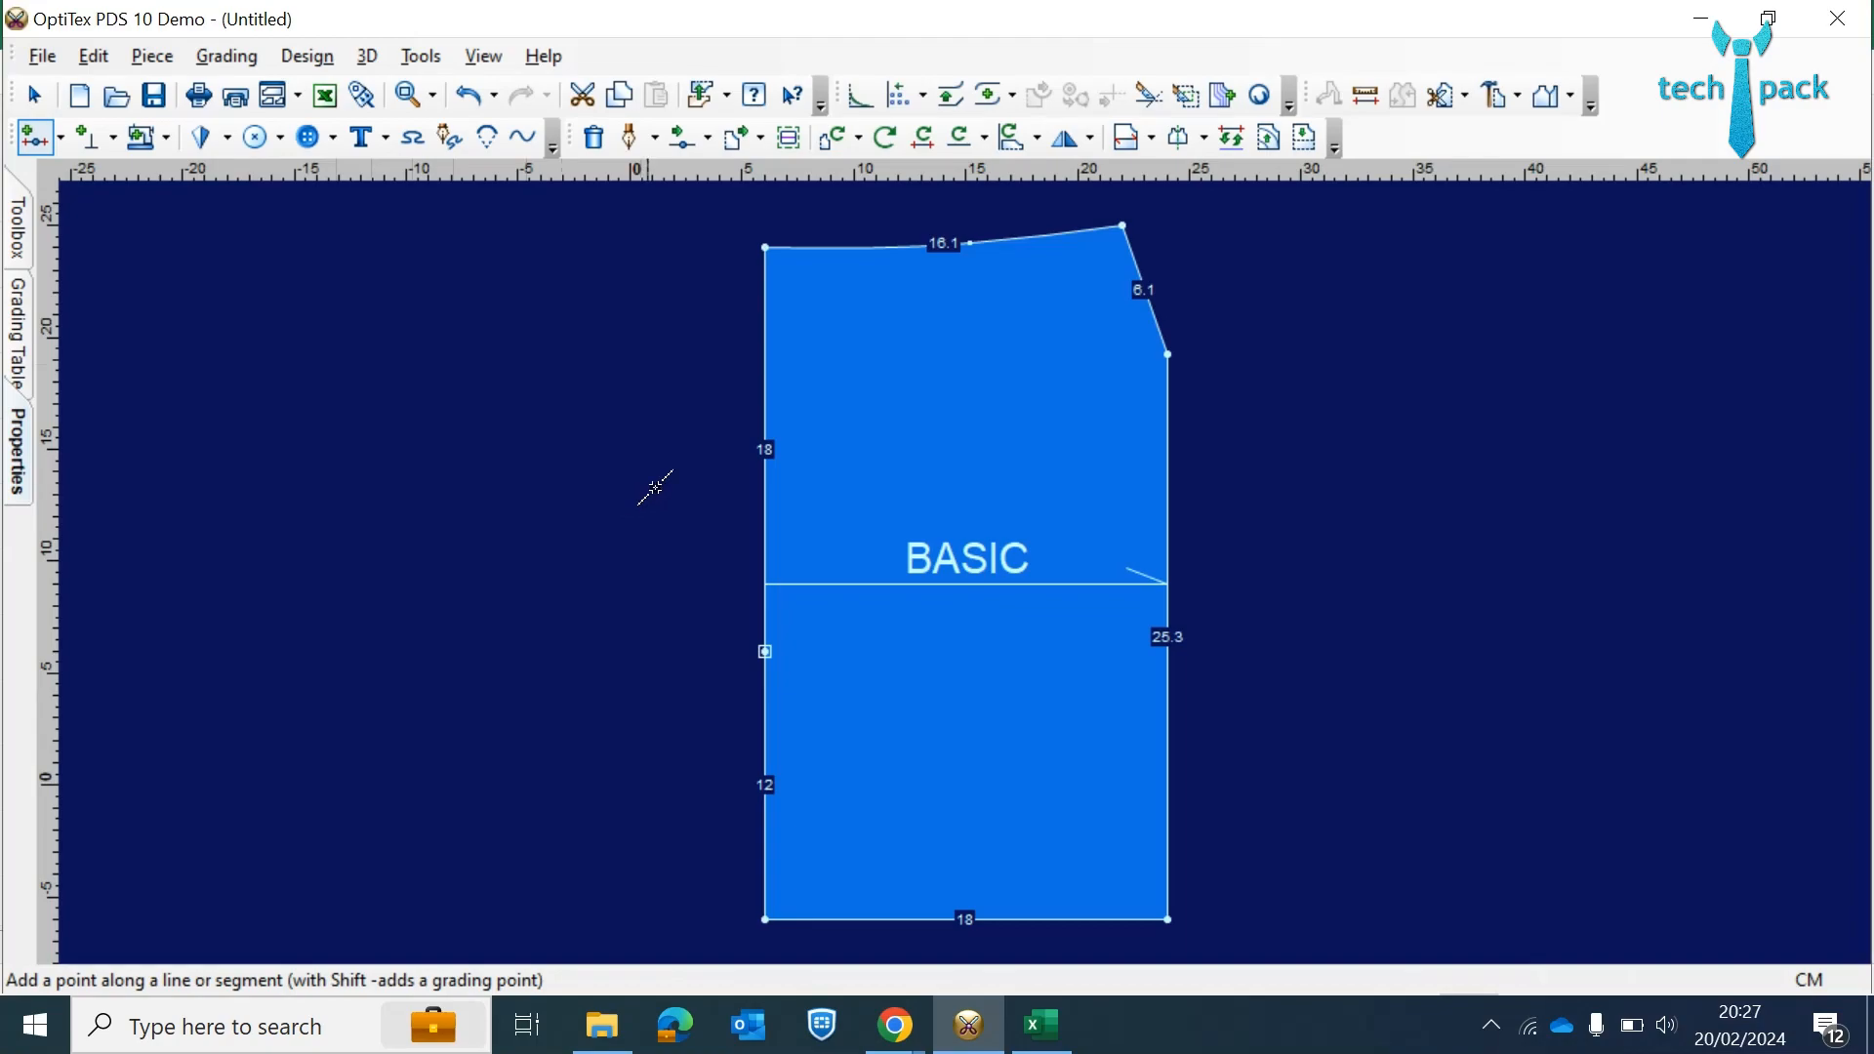
click(765, 652)
- Switch to the Excel measurement chart and calculate half the Back Gusset Width in cell F10 with =B10/2
click(1043, 1025)
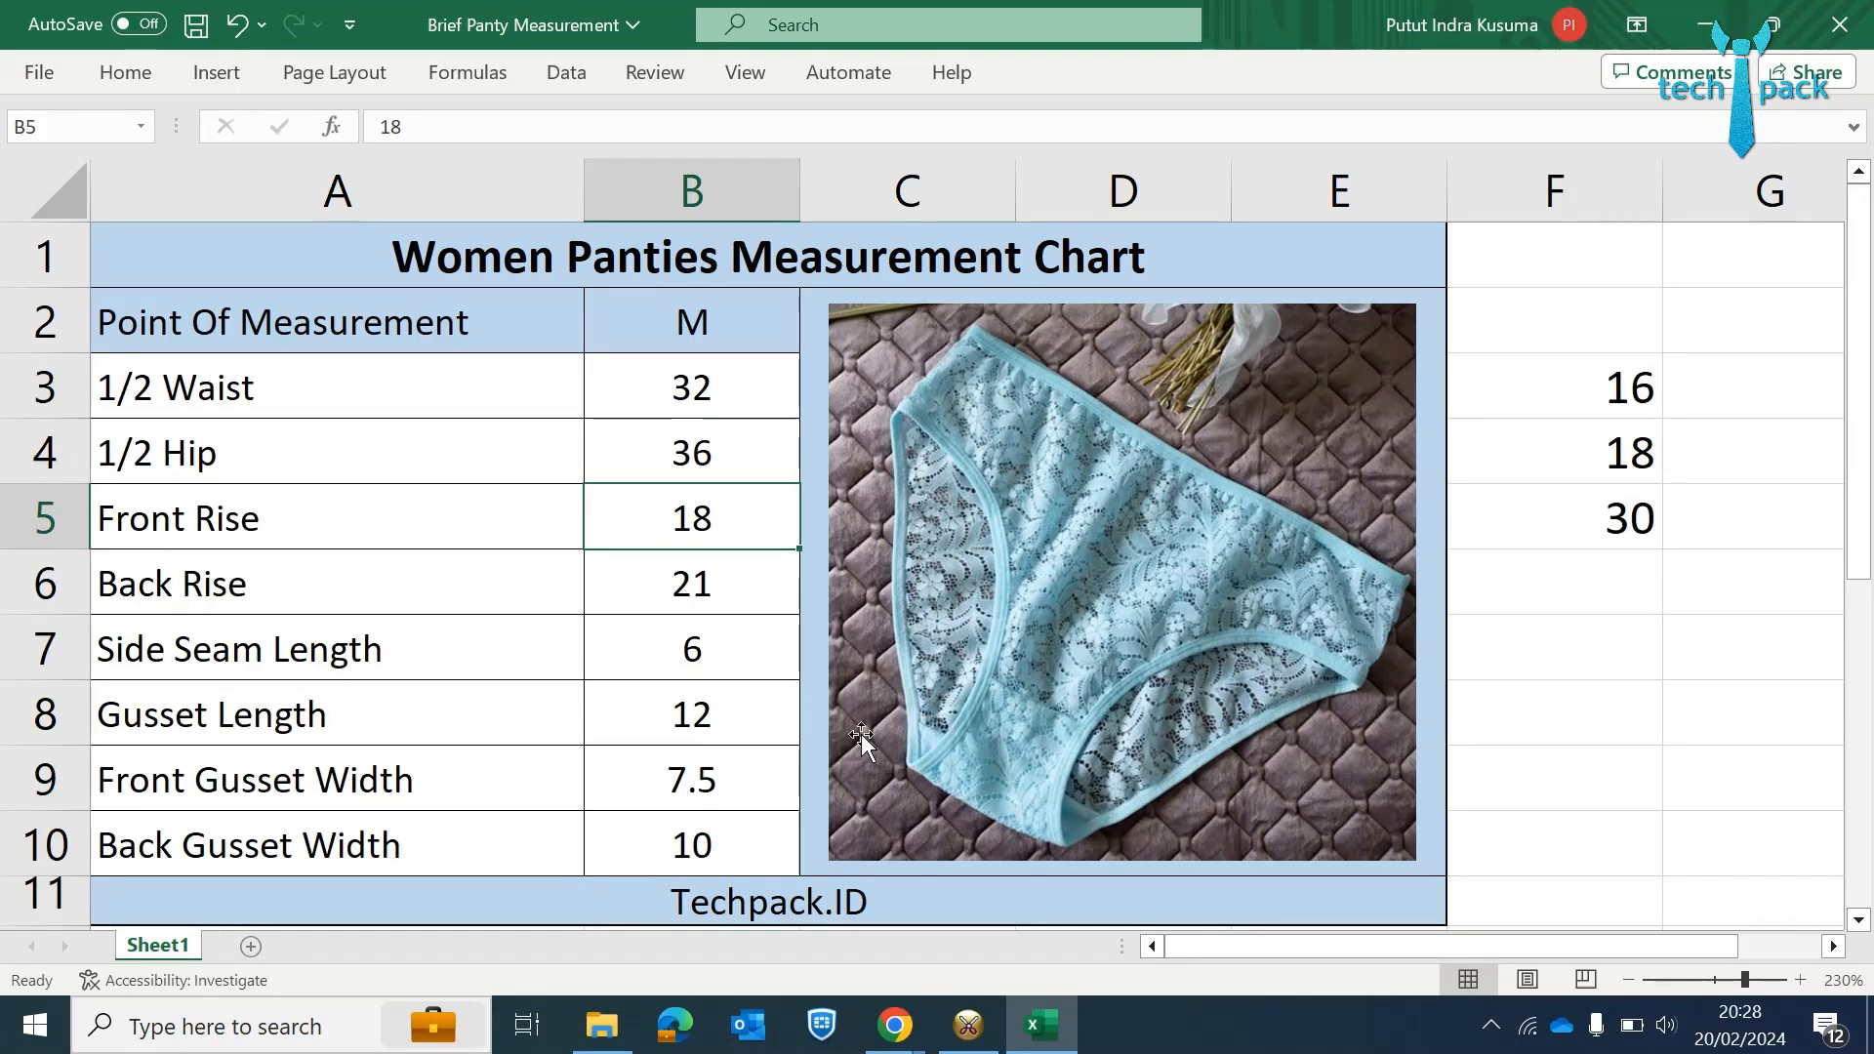
click(728, 828)
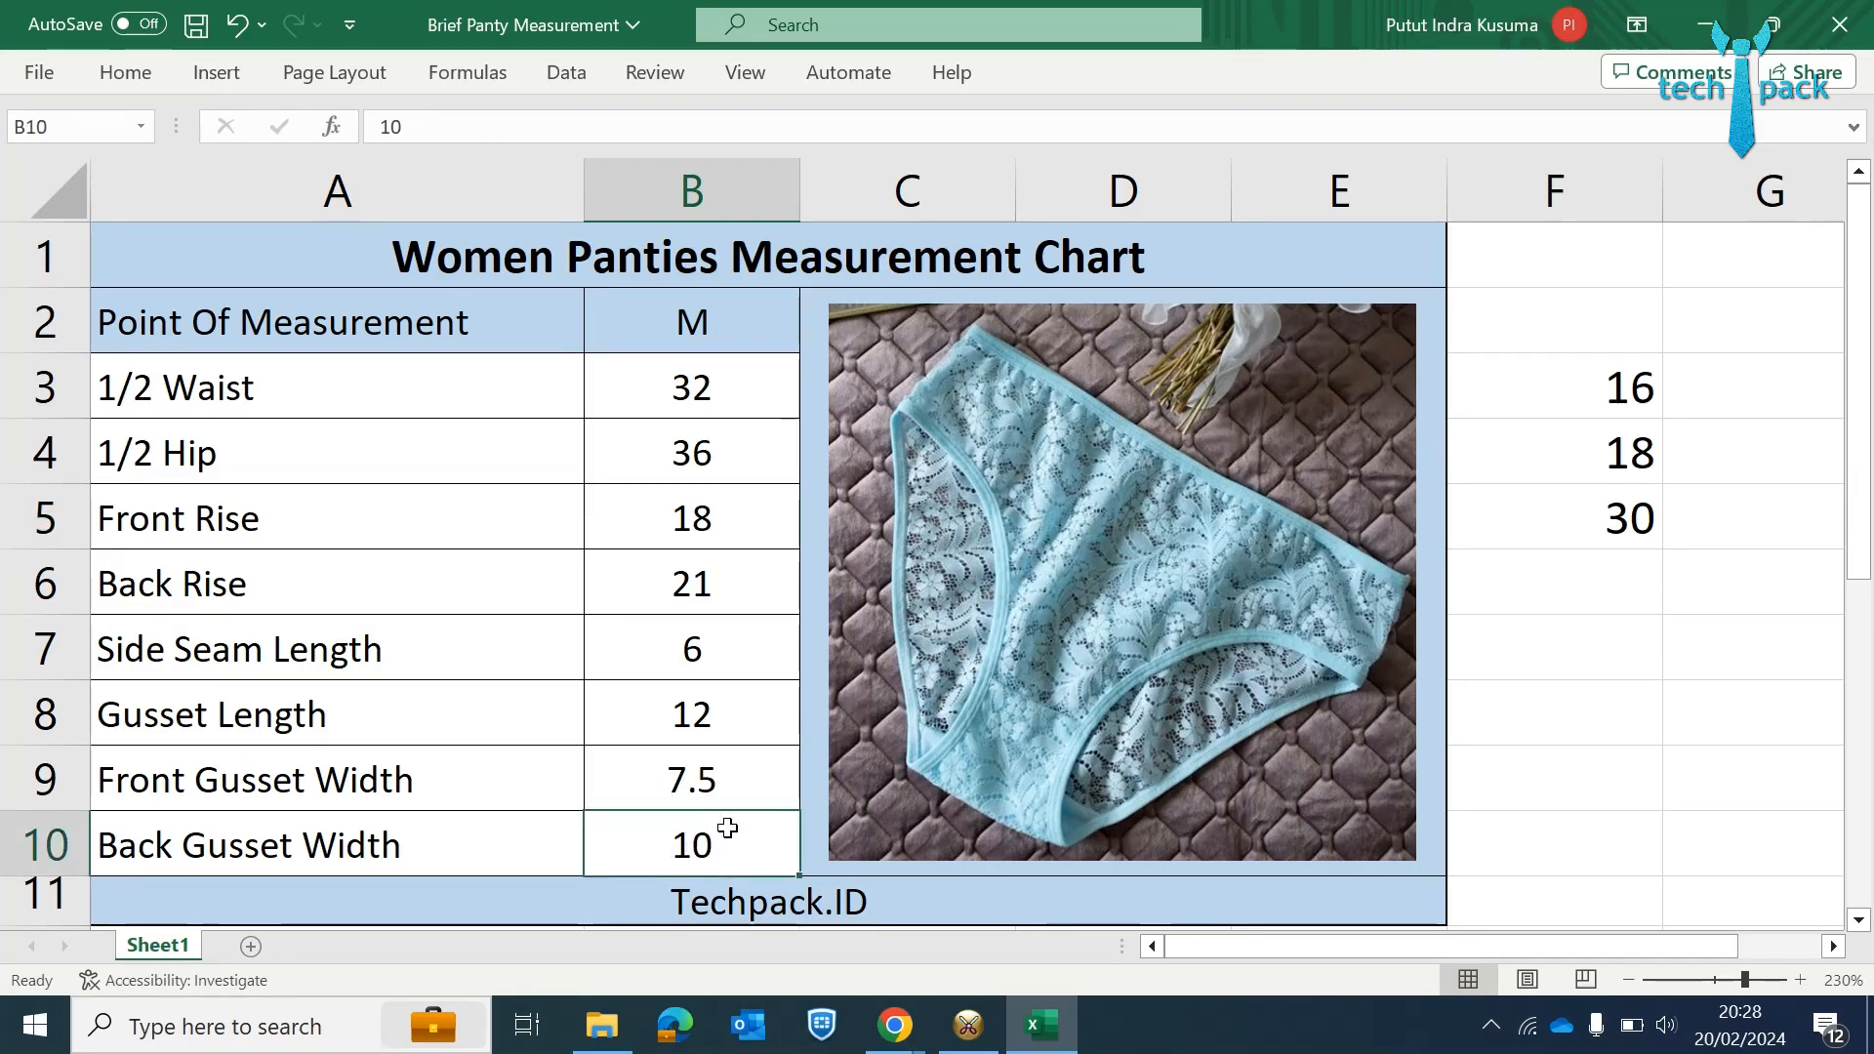
drag(439, 840, 619, 840)
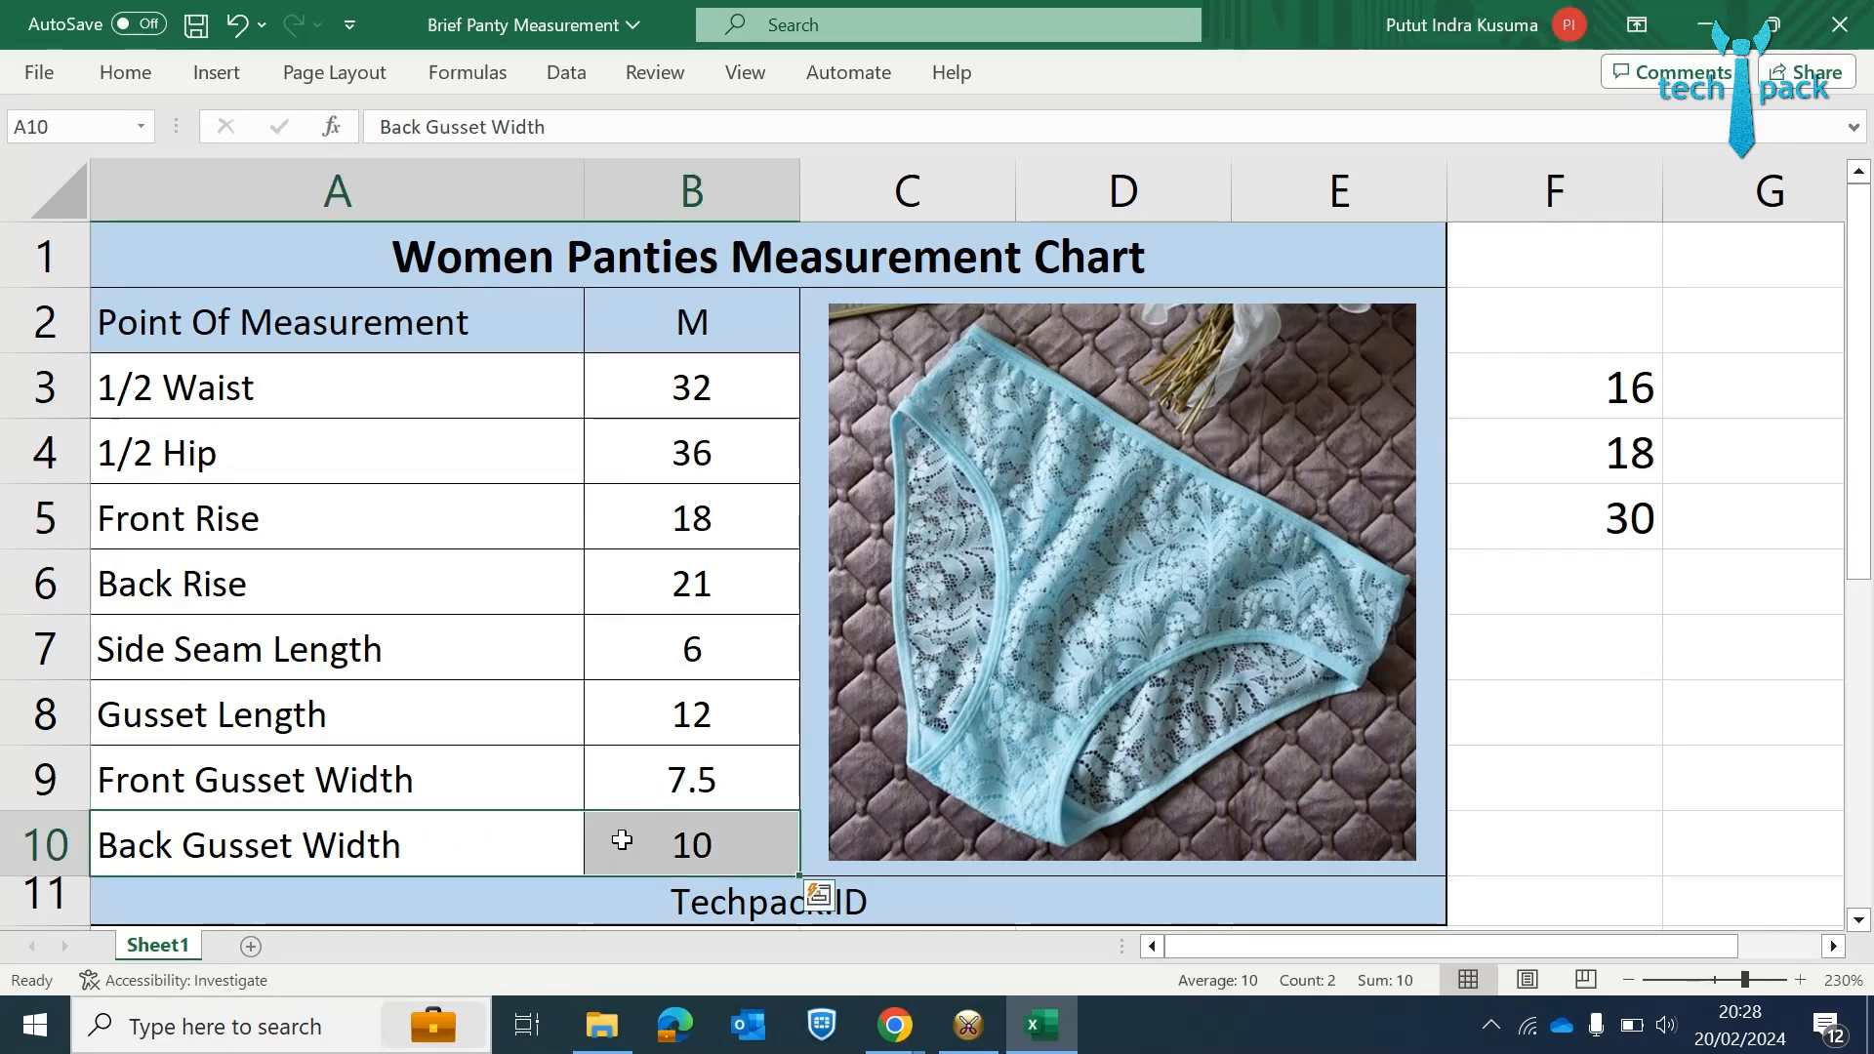
click(1632, 832)
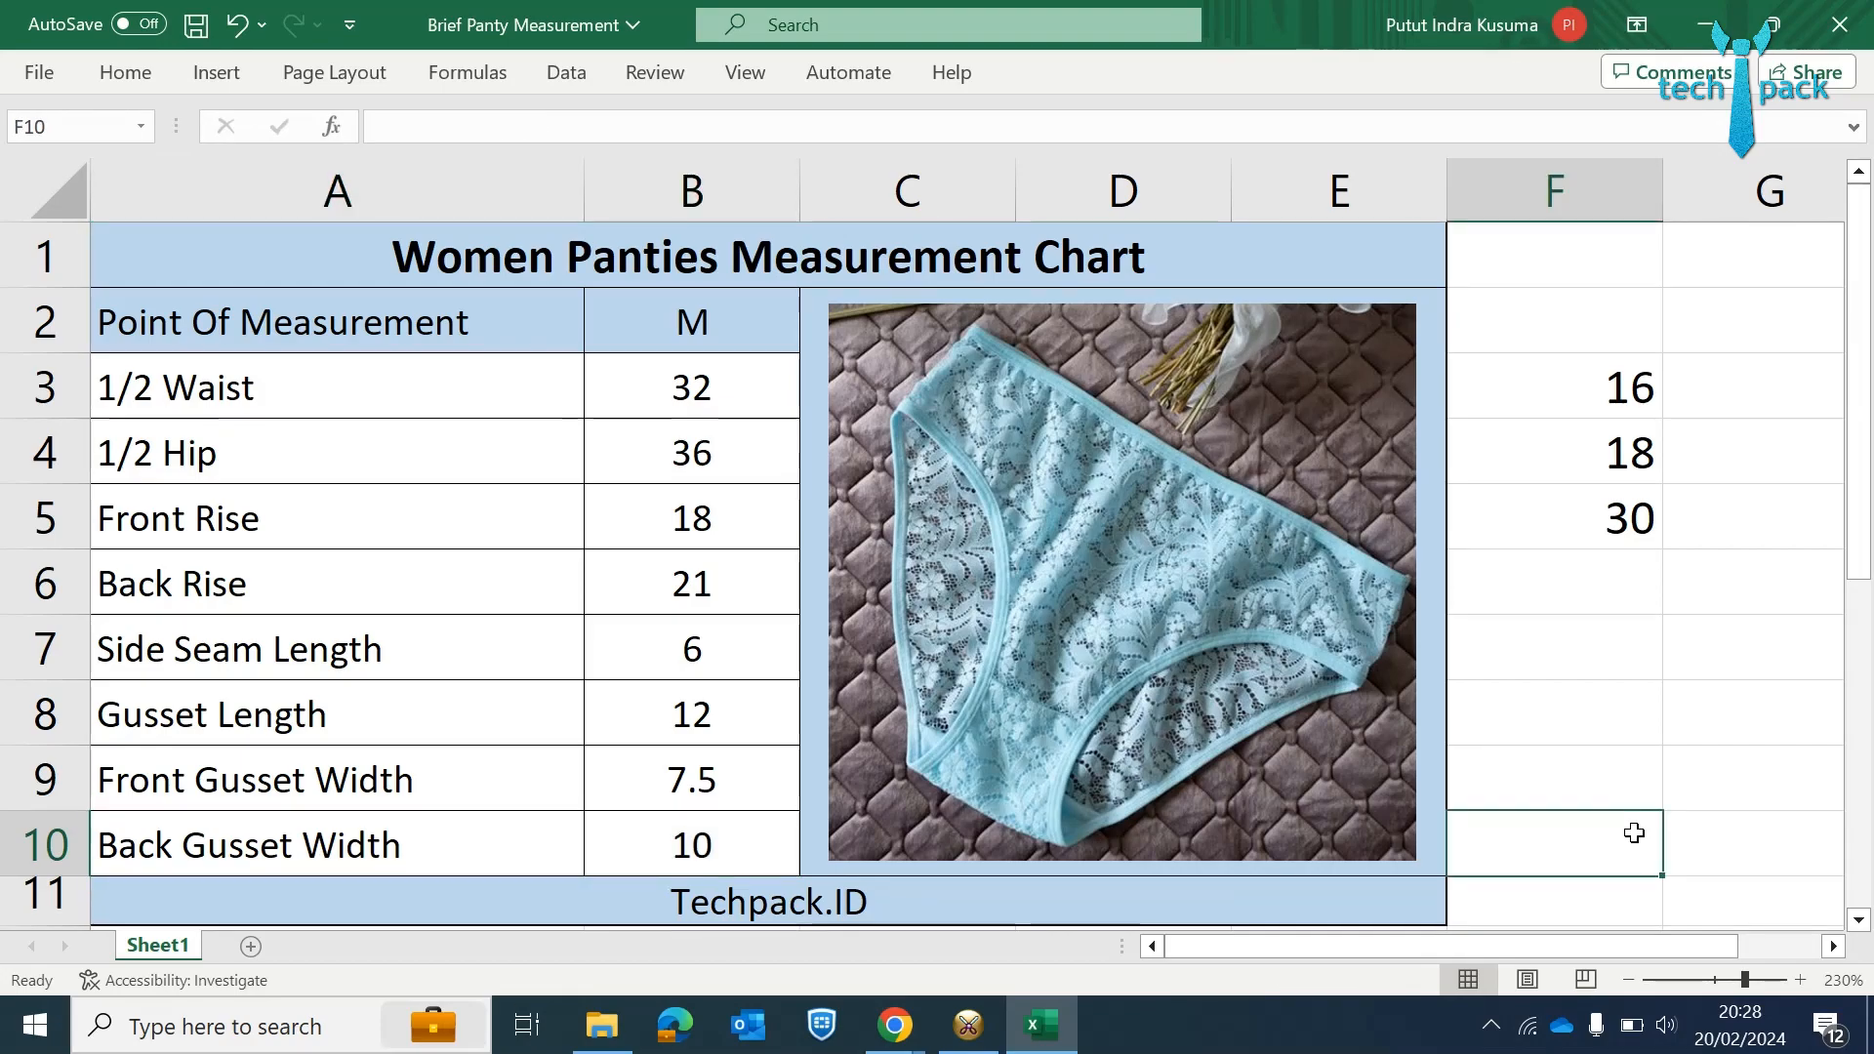
text(=)
click(710, 828)
text(/)
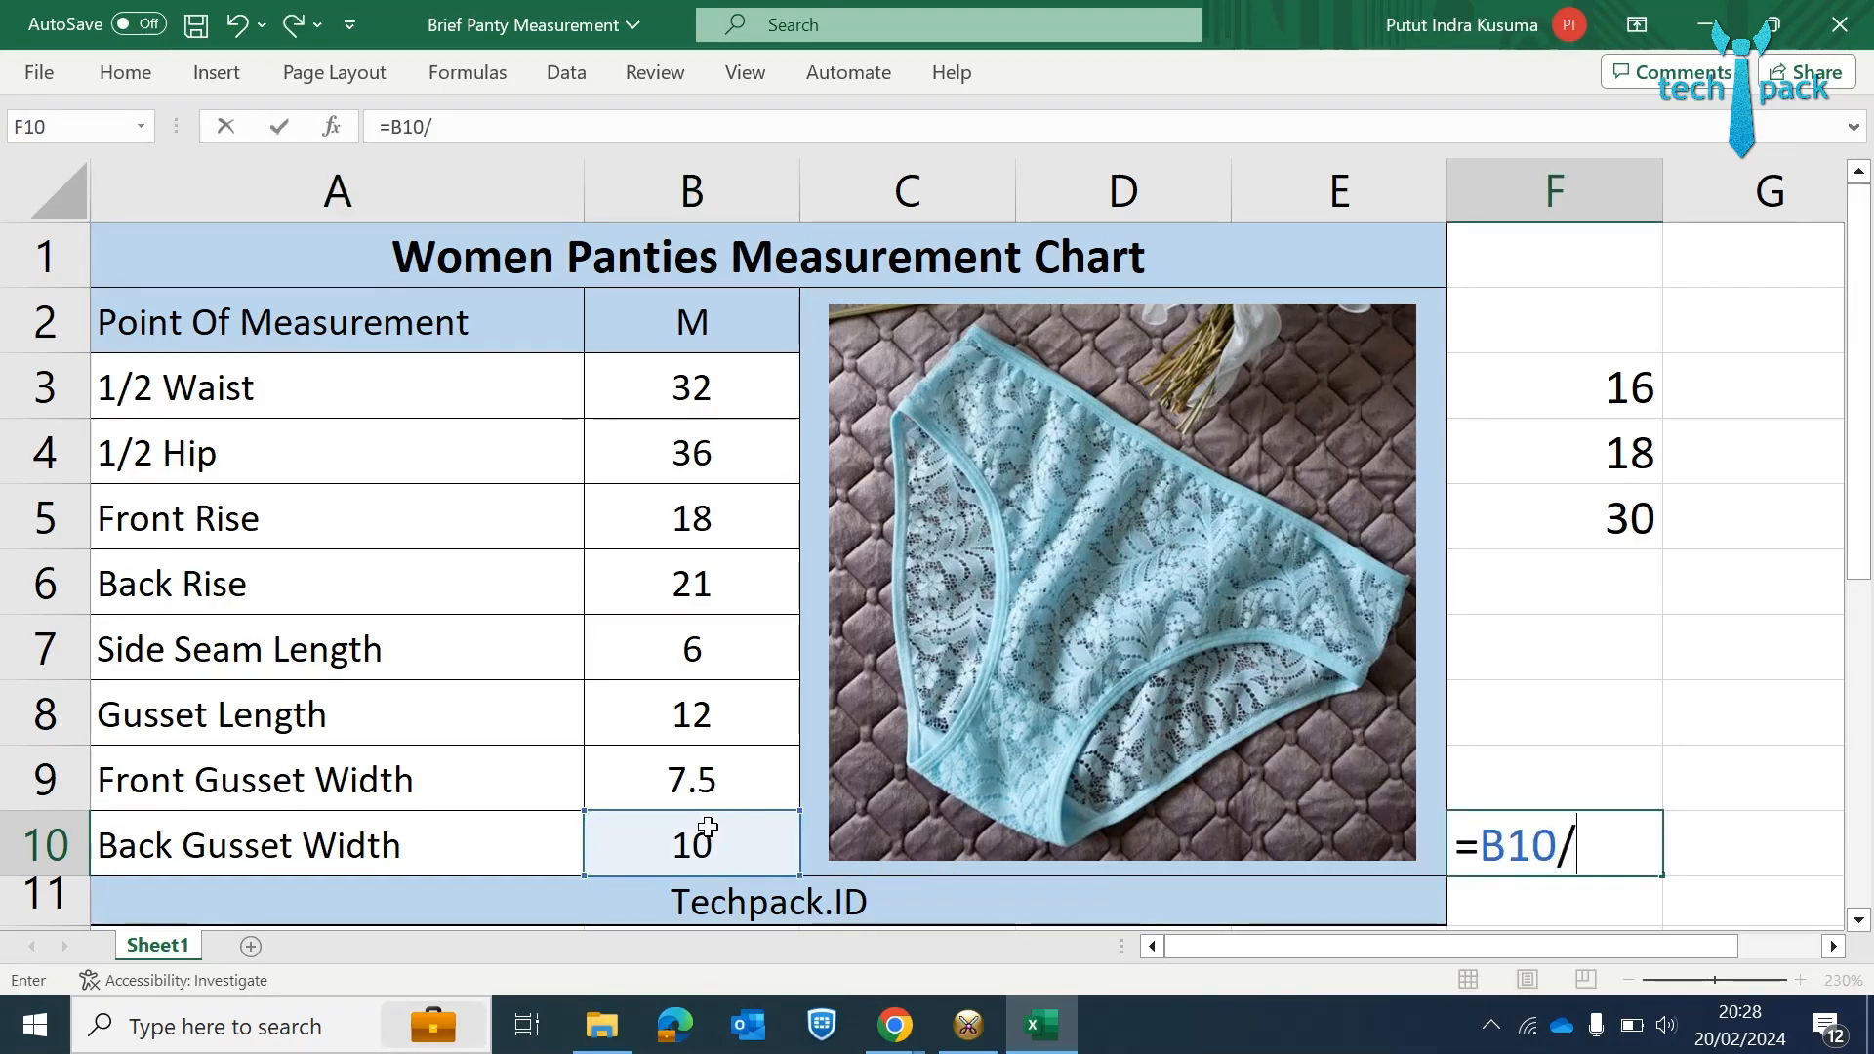
text(2)
key(Return)
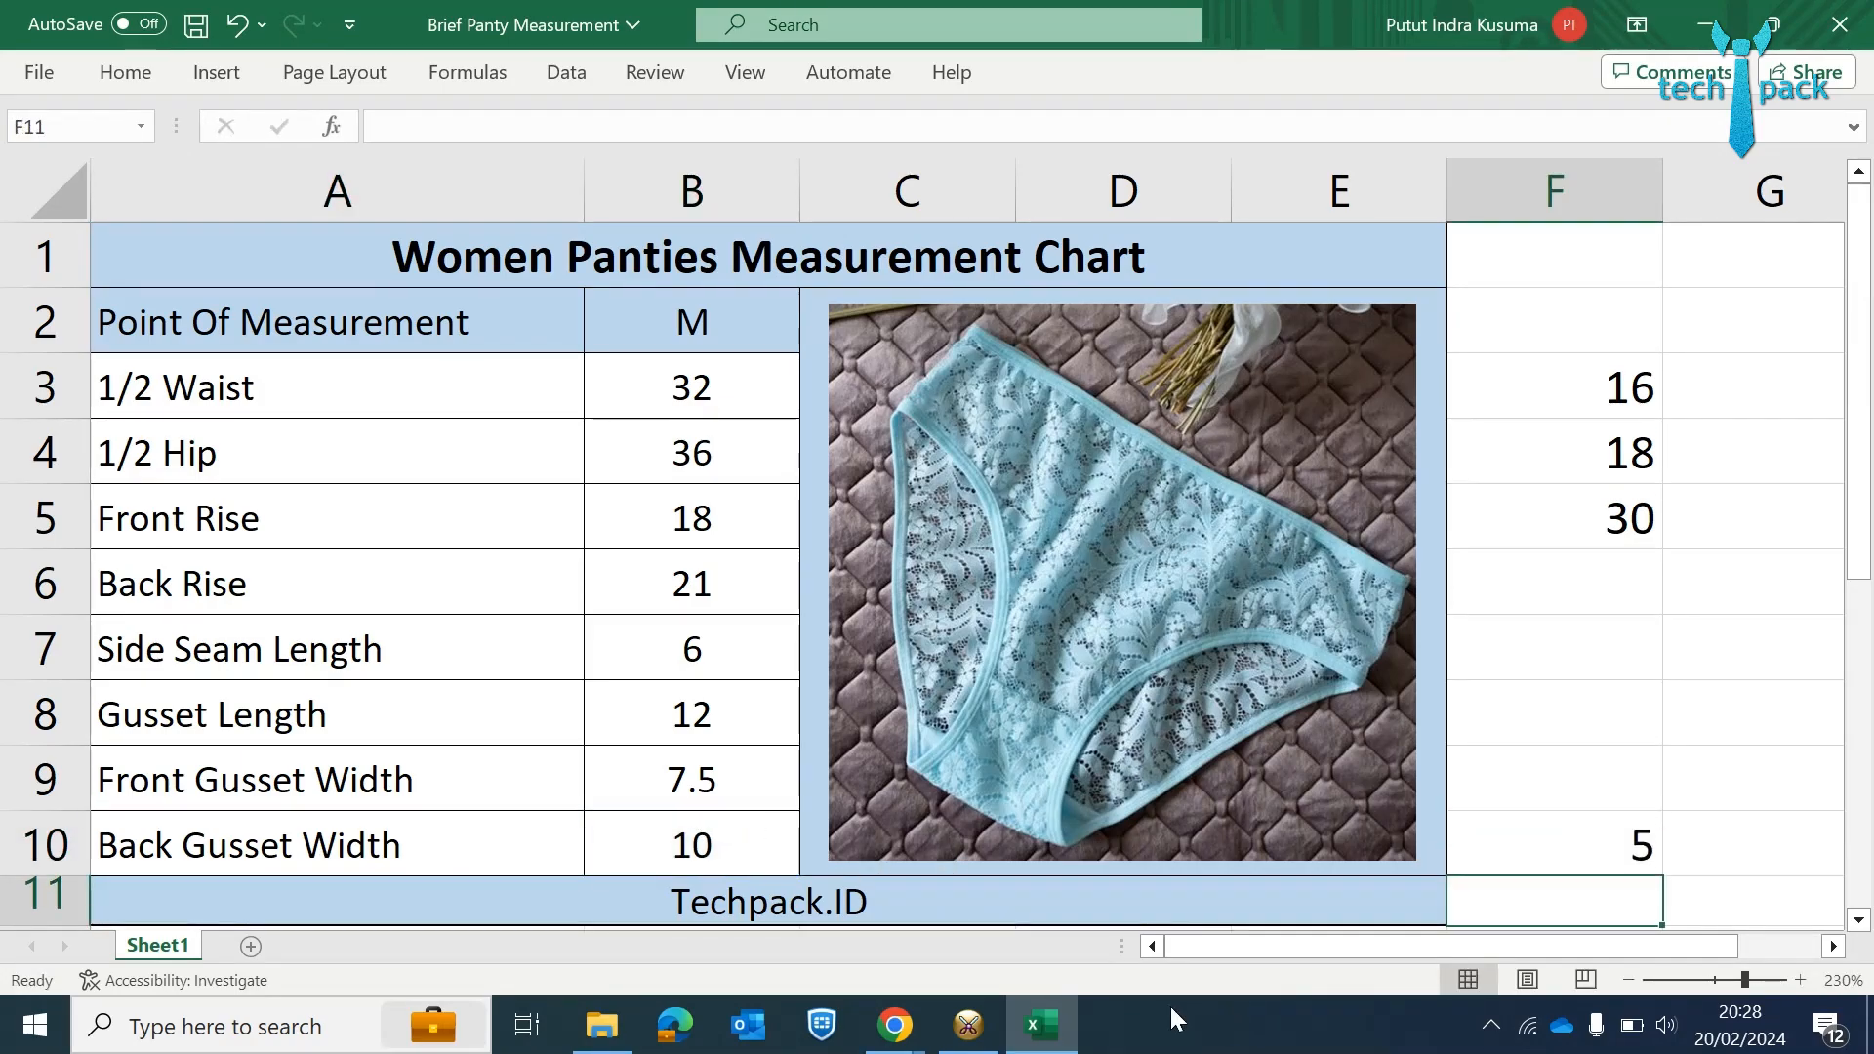
- Switch back to OptiTex PDS and add a grading point on the block's bottom edge, 5 cm from its lower-left corner
click(969, 1025)
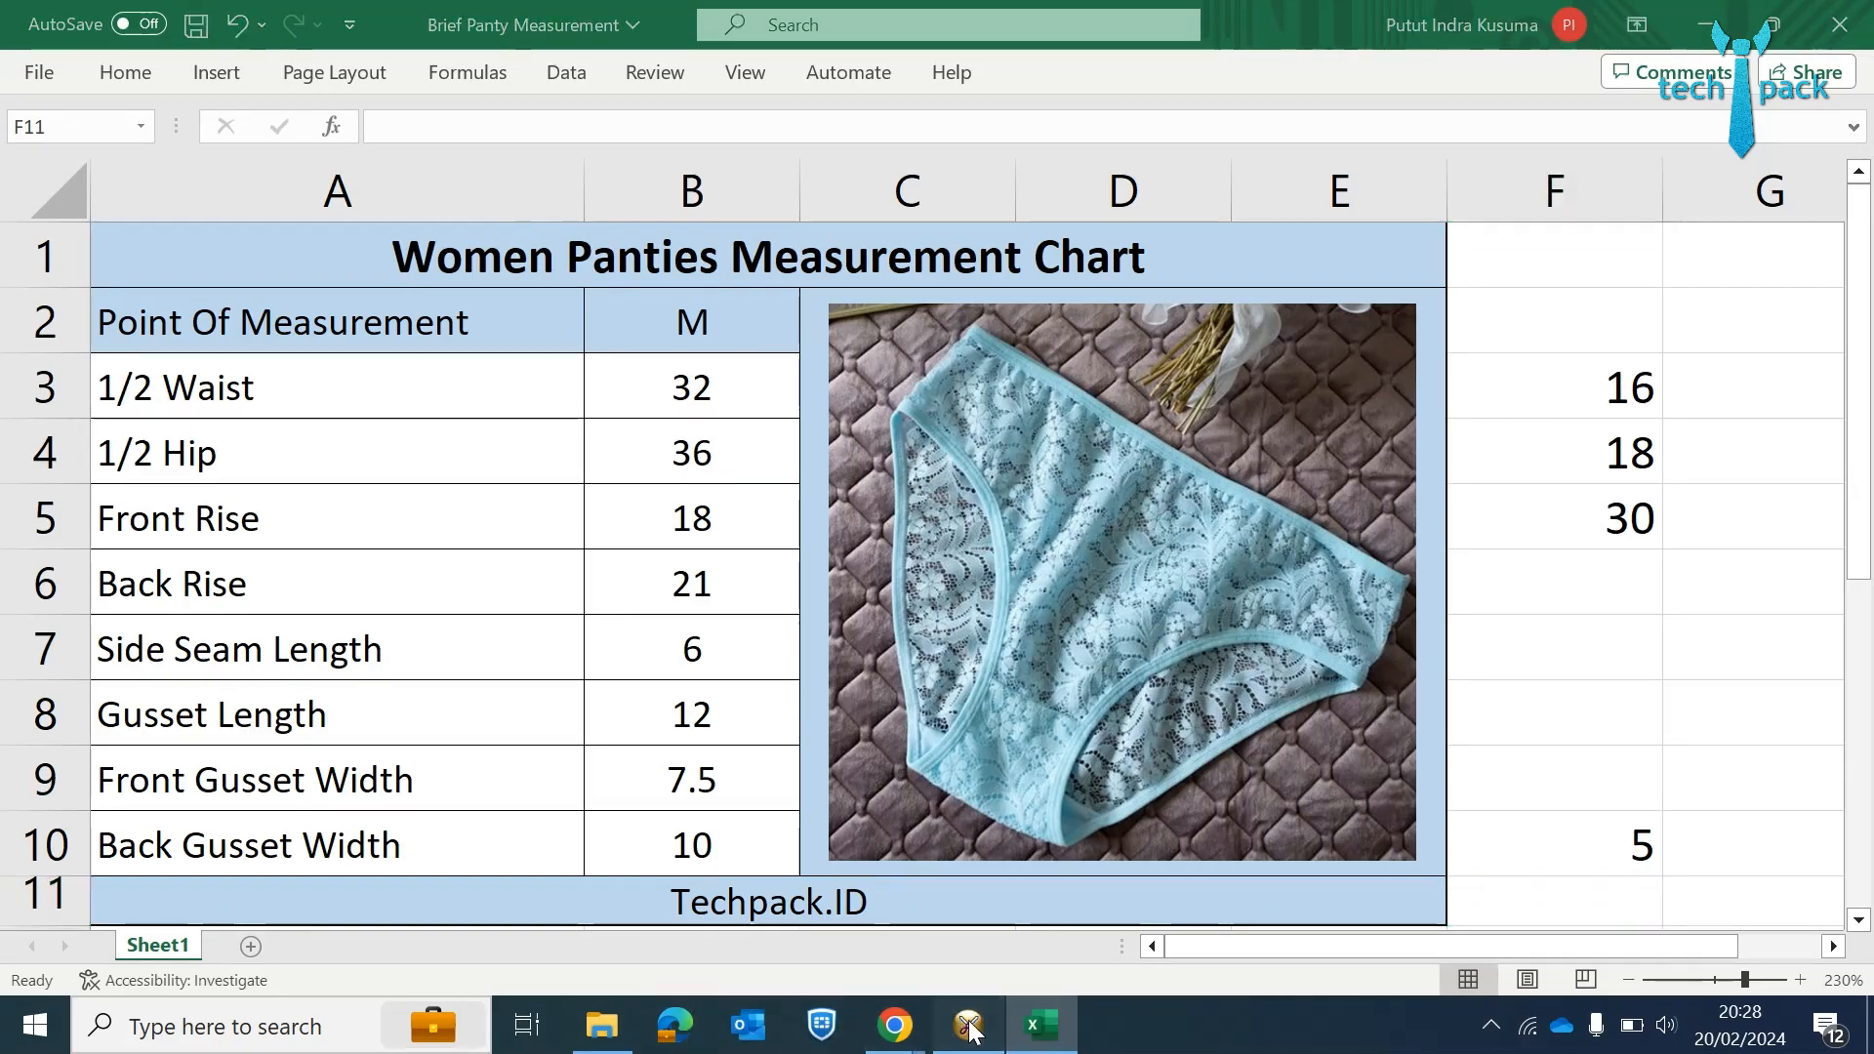
scroll(816, 924, up, 2)
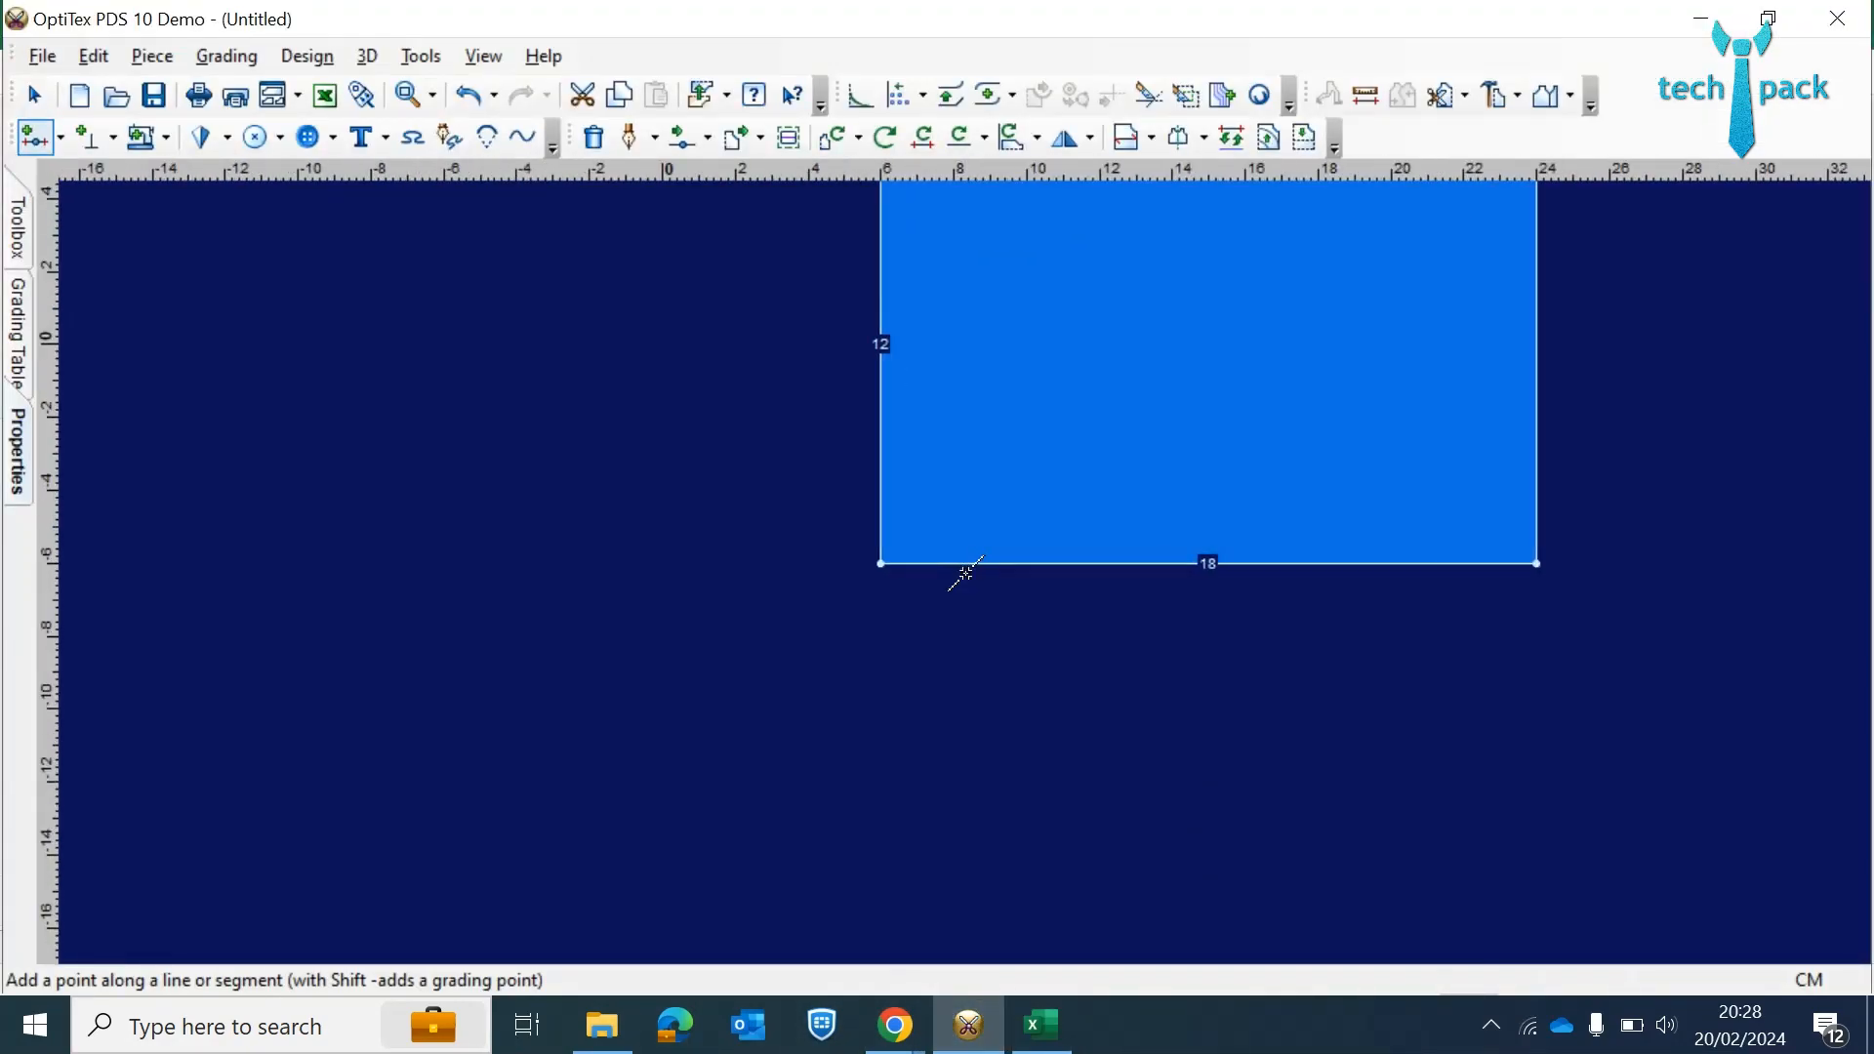
scroll(970, 571, up, 3)
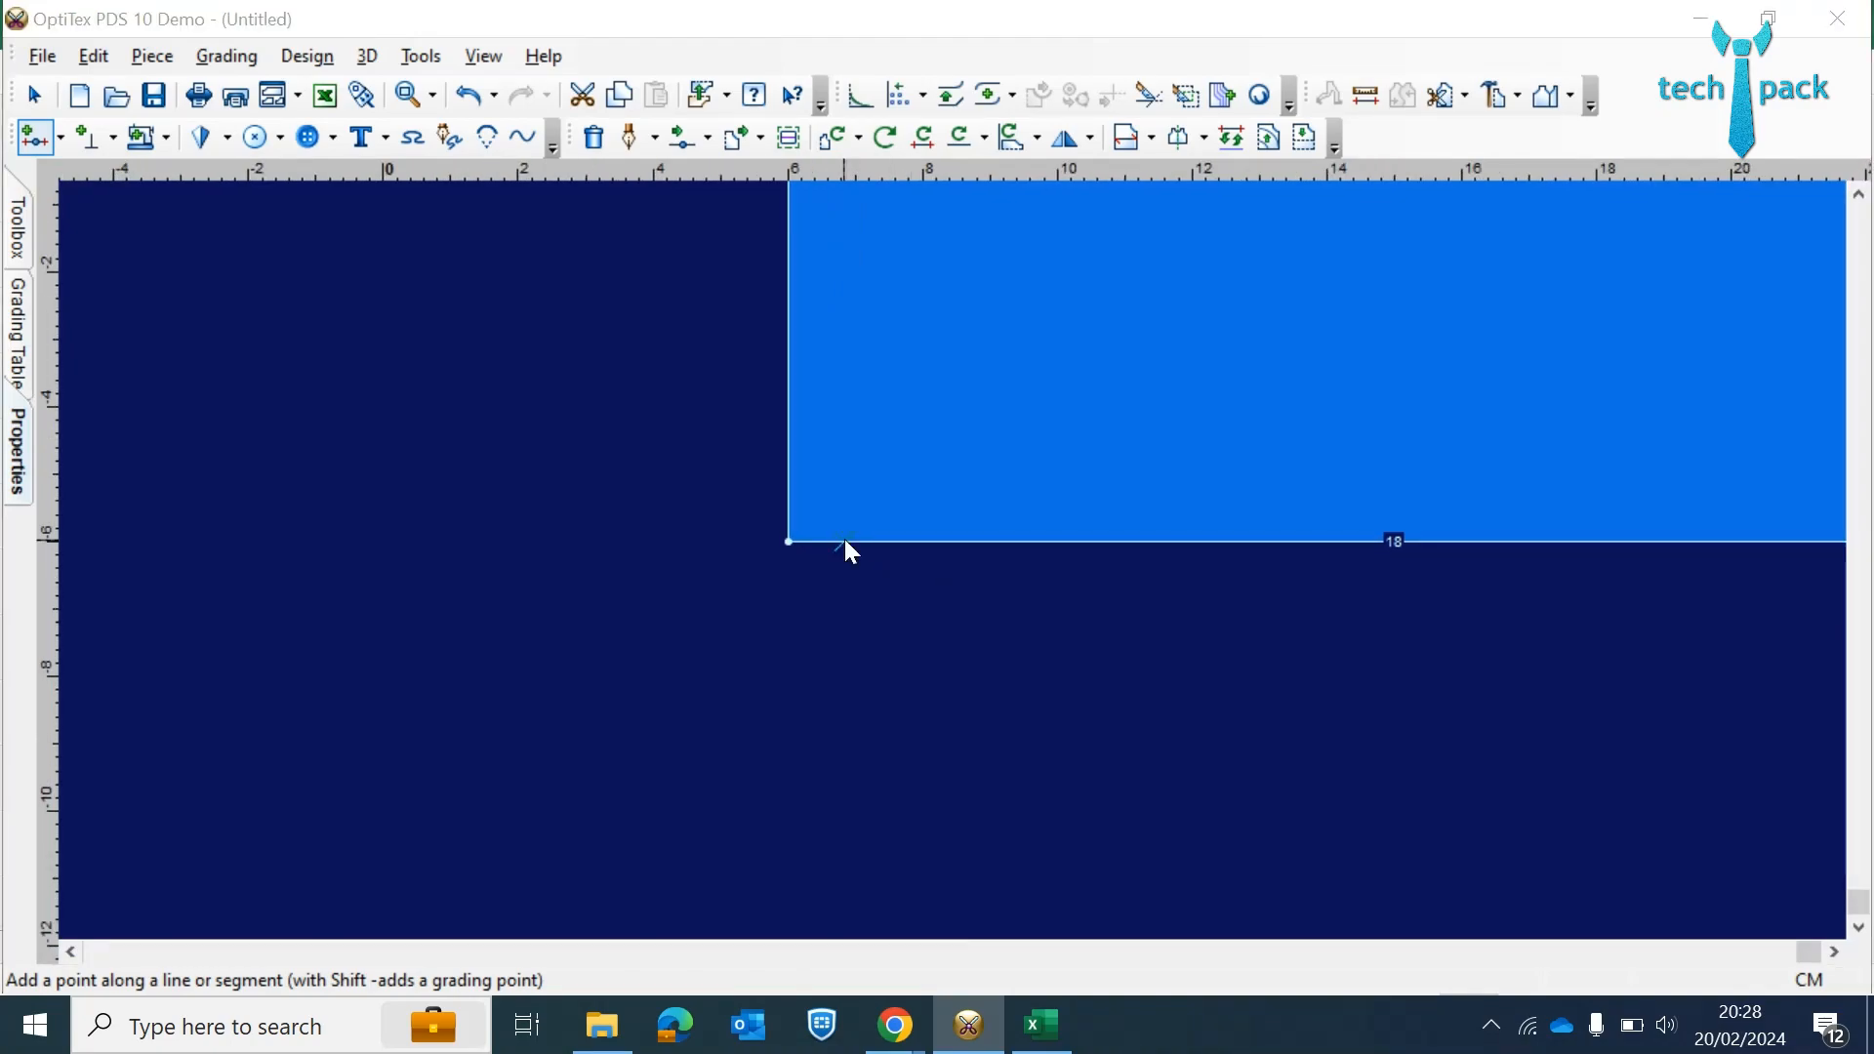
click(846, 539)
click(474, 632)
text(5)
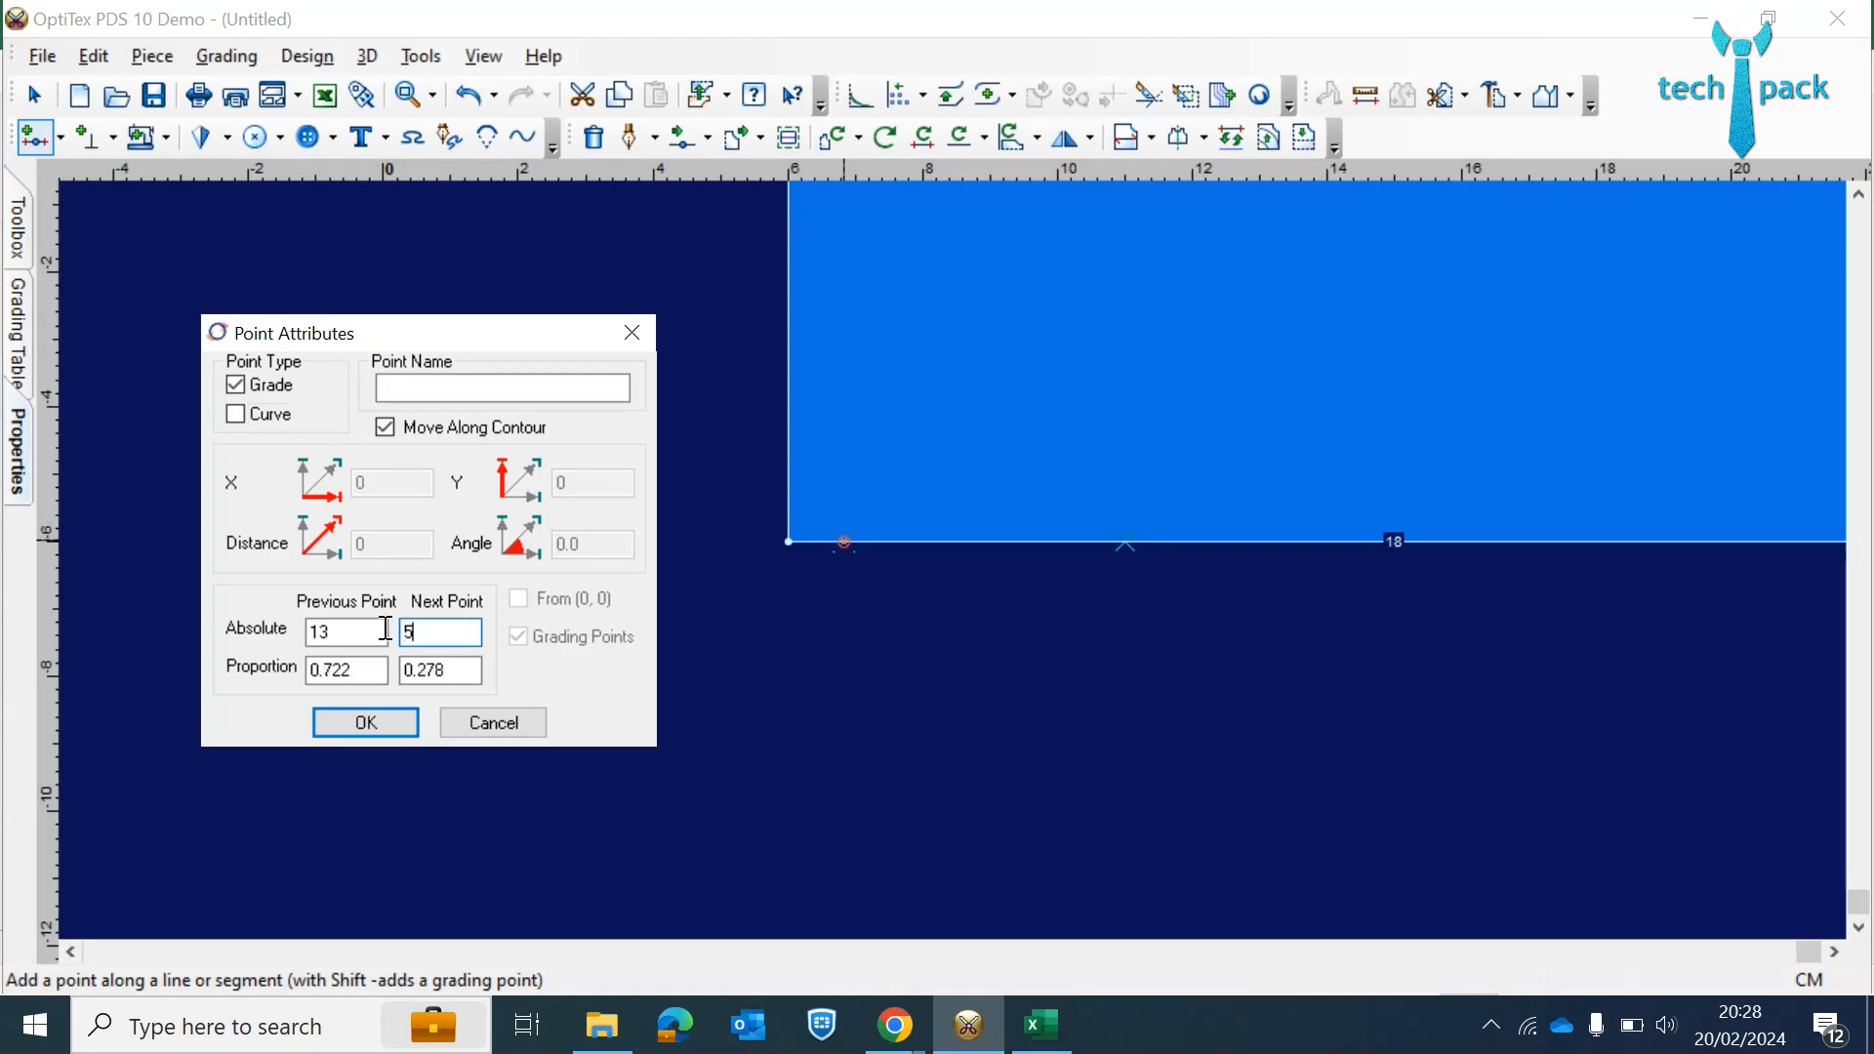
click(398, 727)
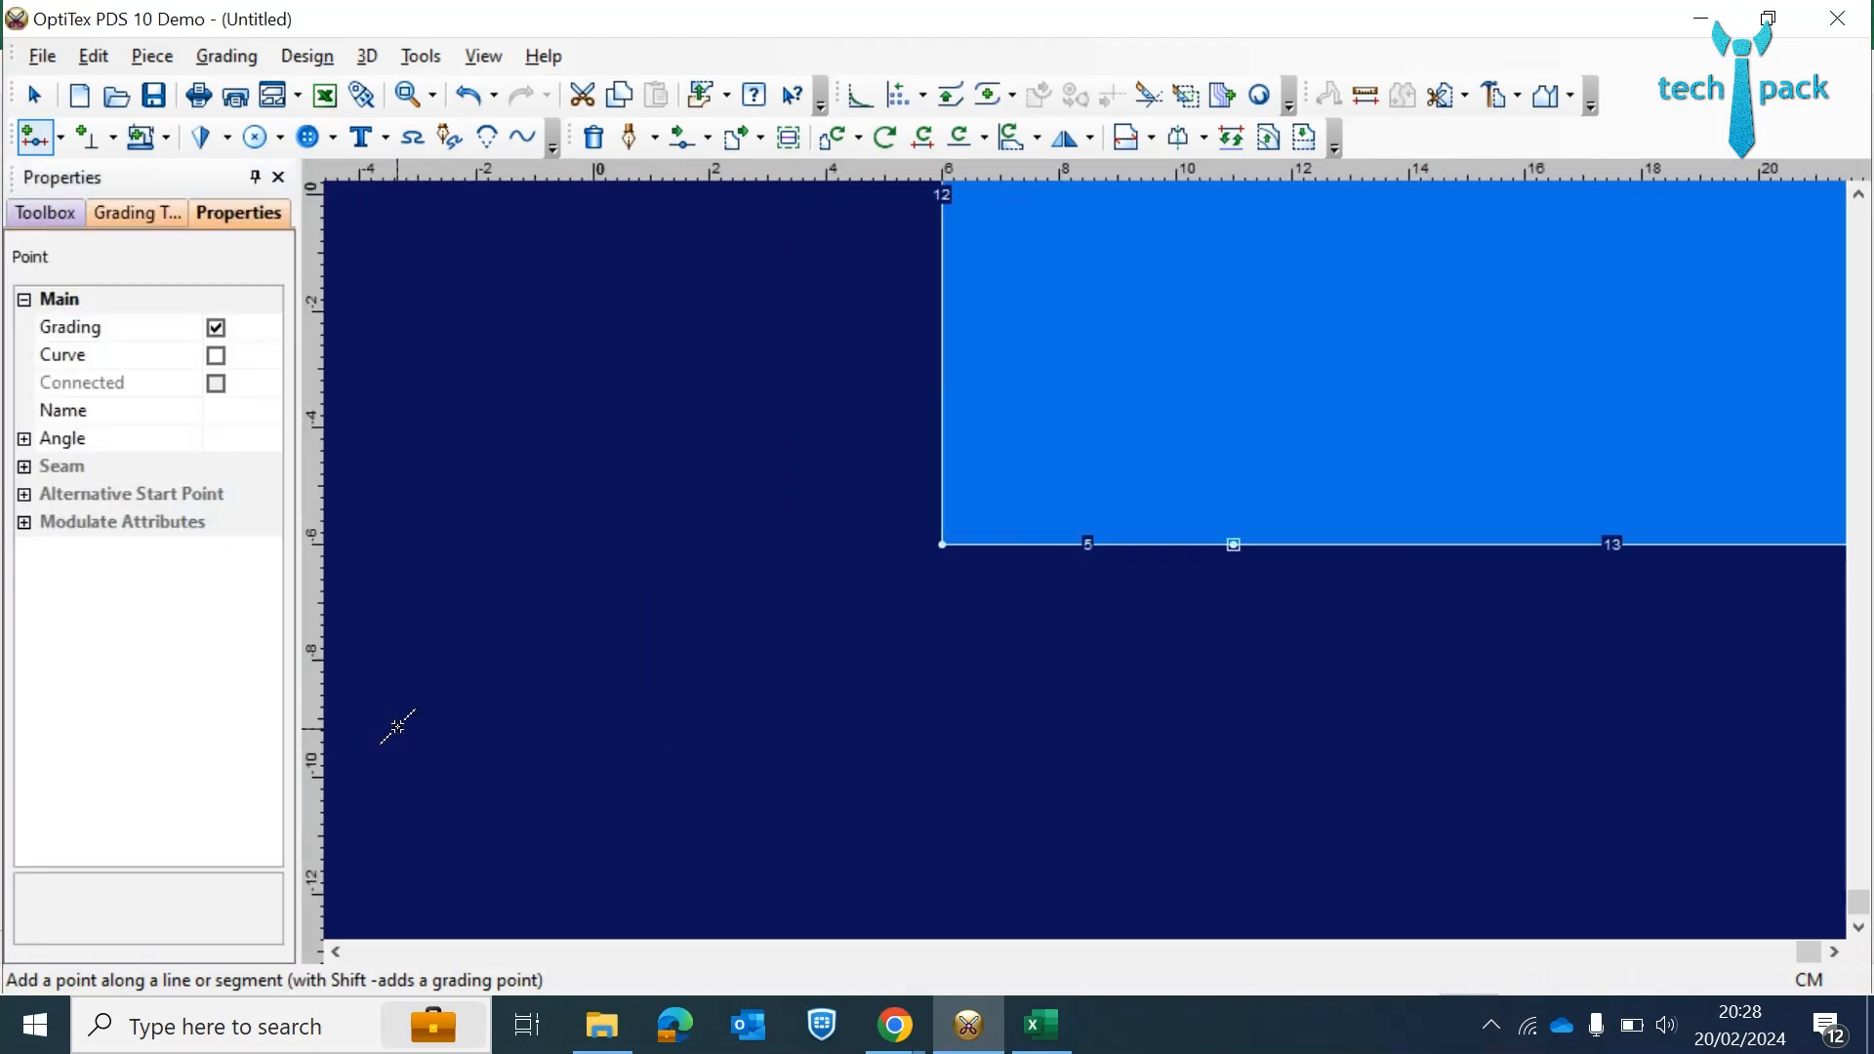
- Draft an internal contour from the new bottom-edge point, with a first segment 0.5 cm straight up and 0 horizontal offset
scroll(1242, 506, up, 2)
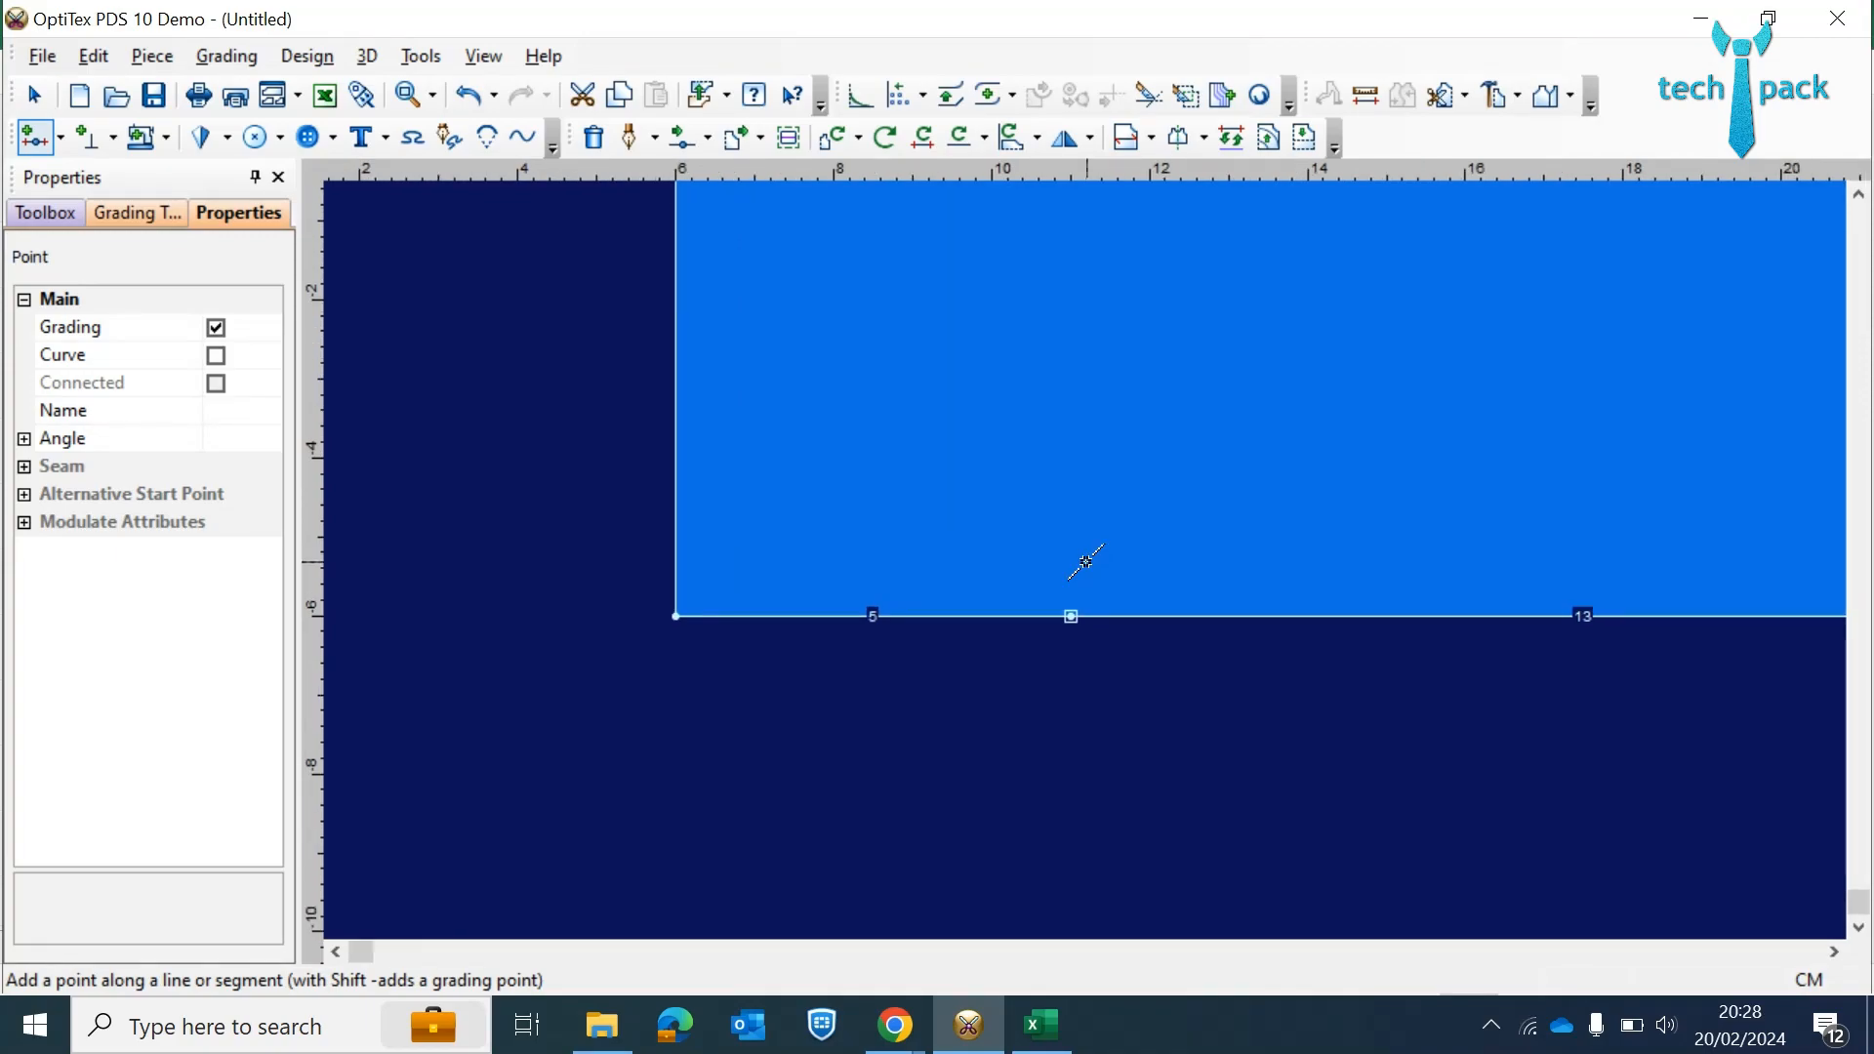
key(d)
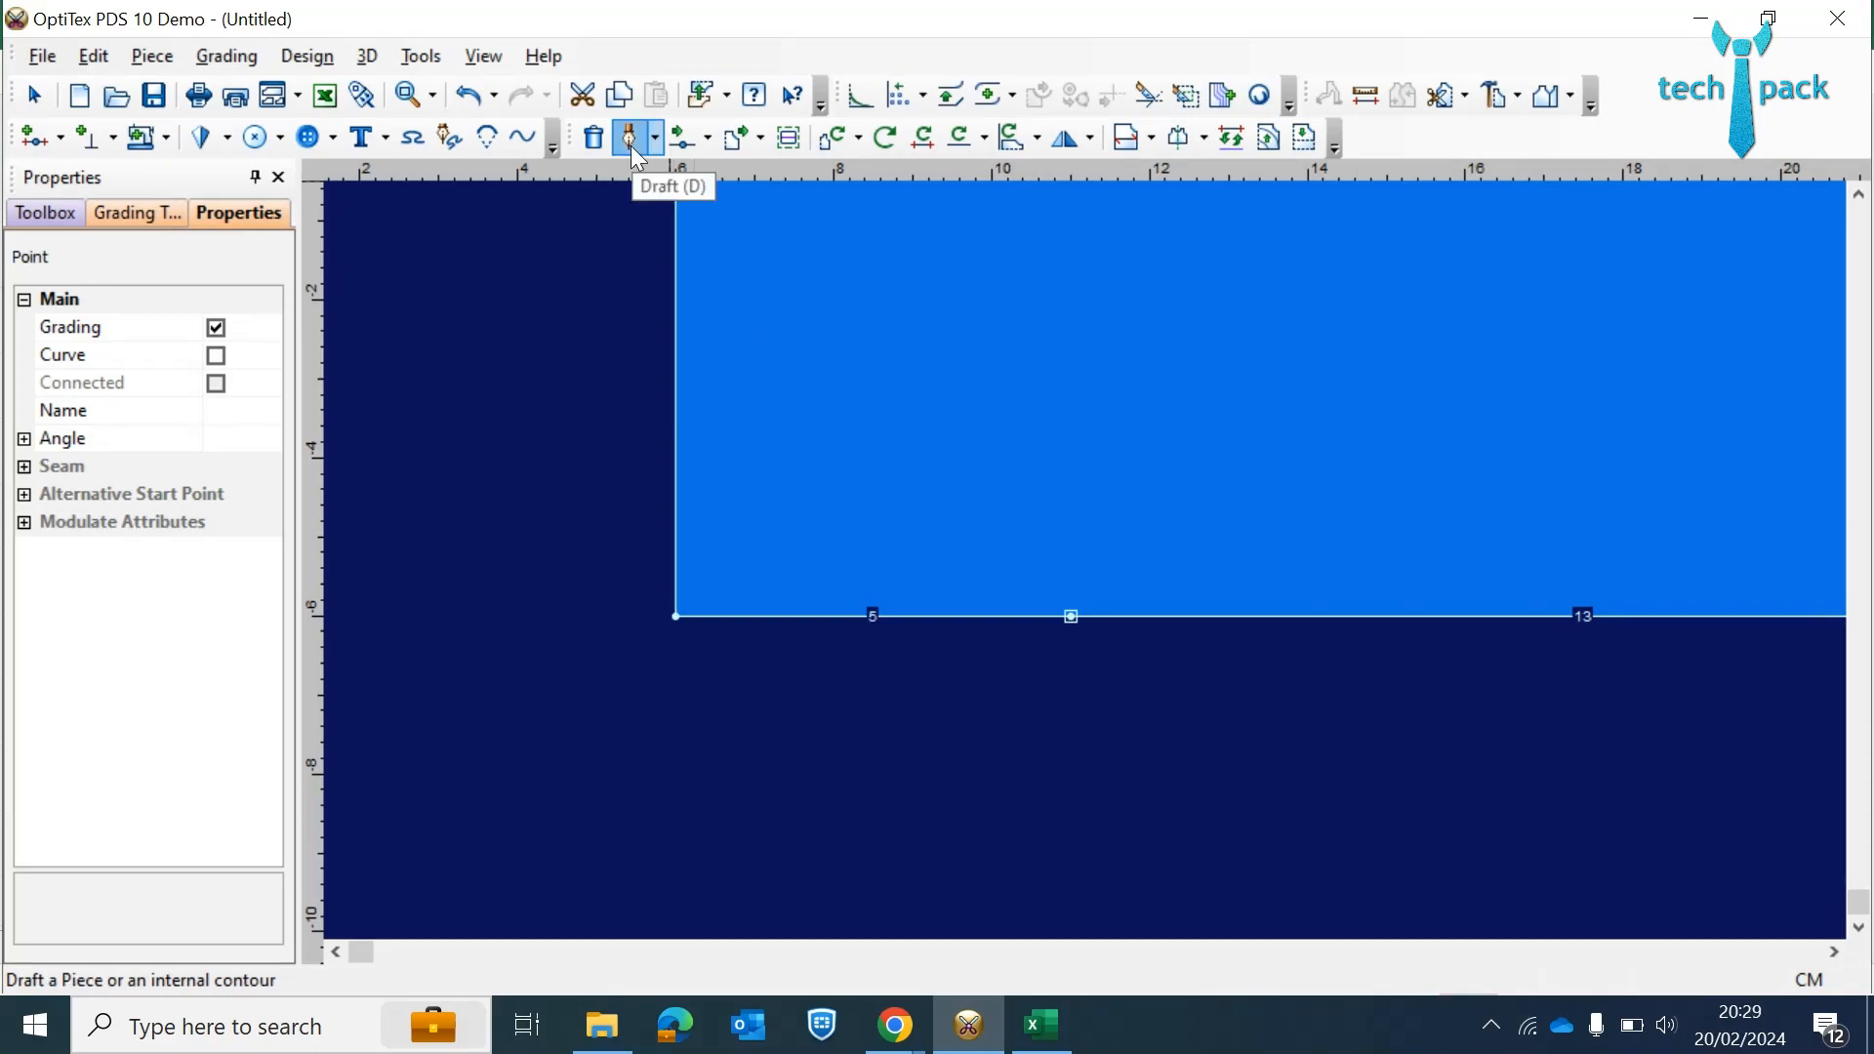
click(1072, 615)
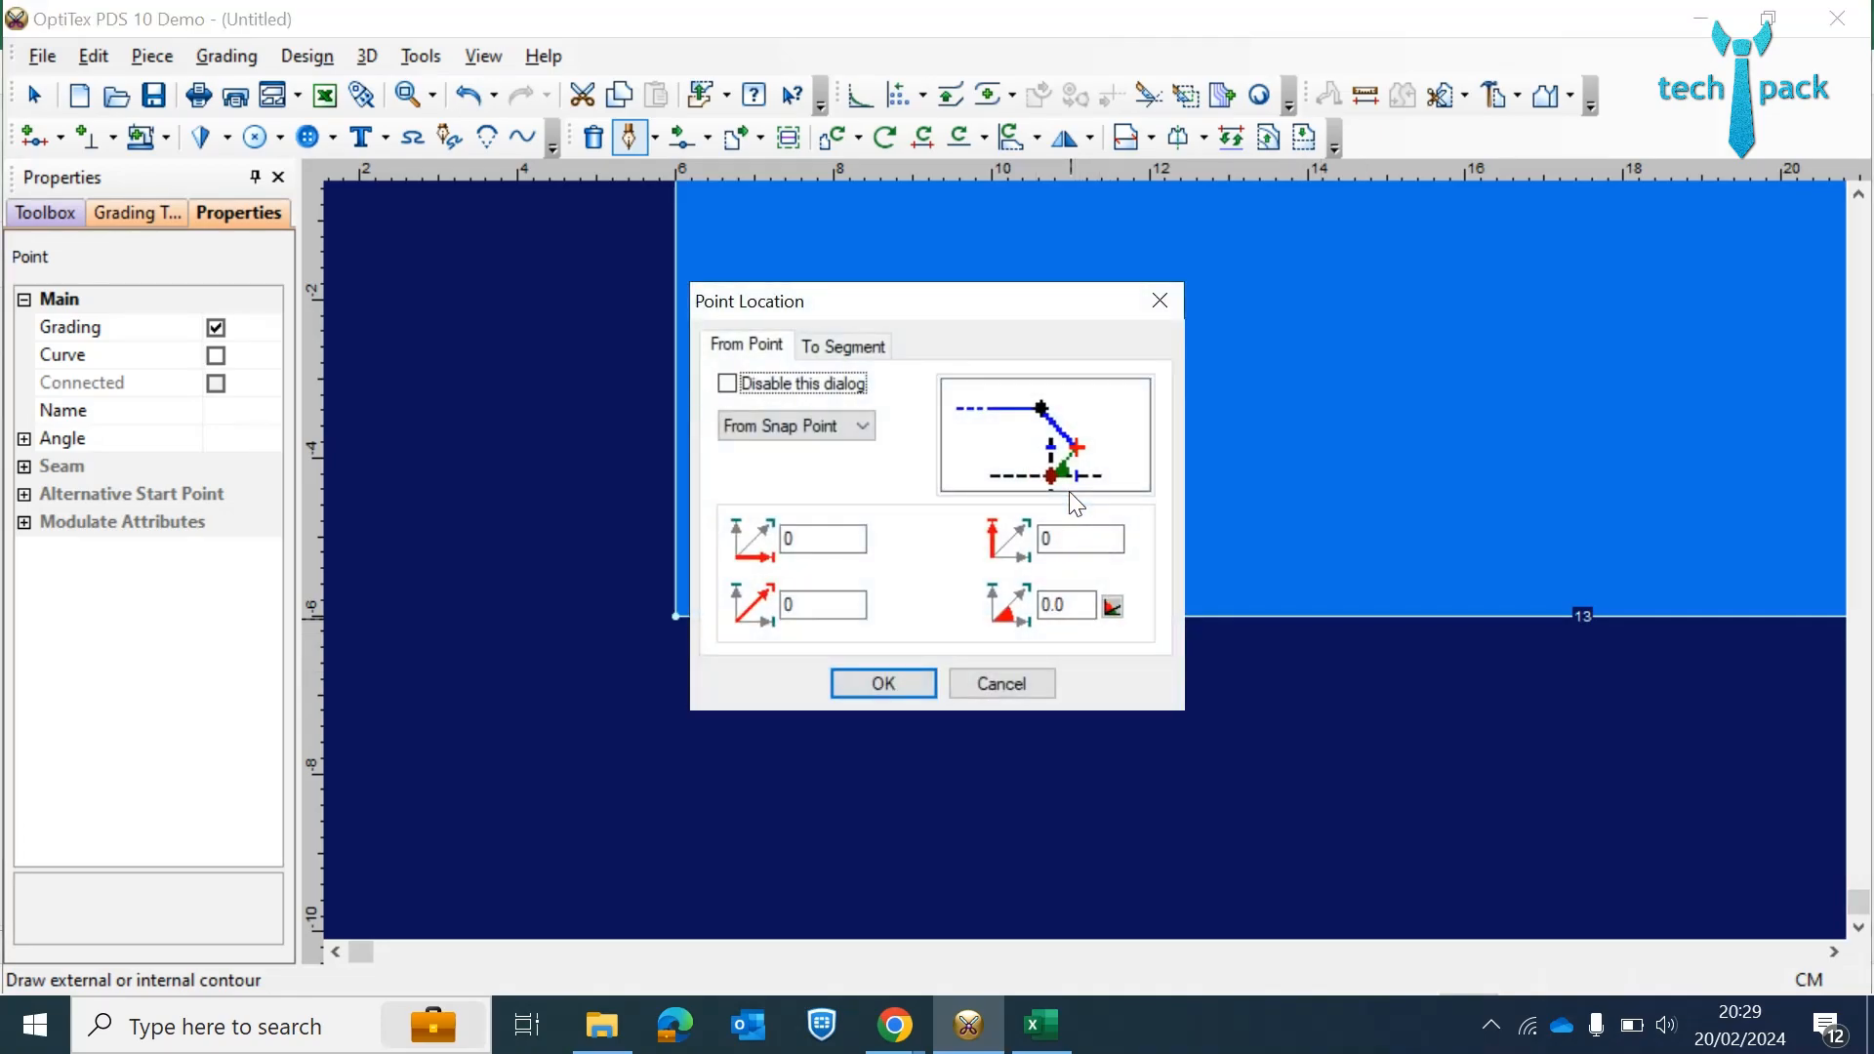
click(901, 676)
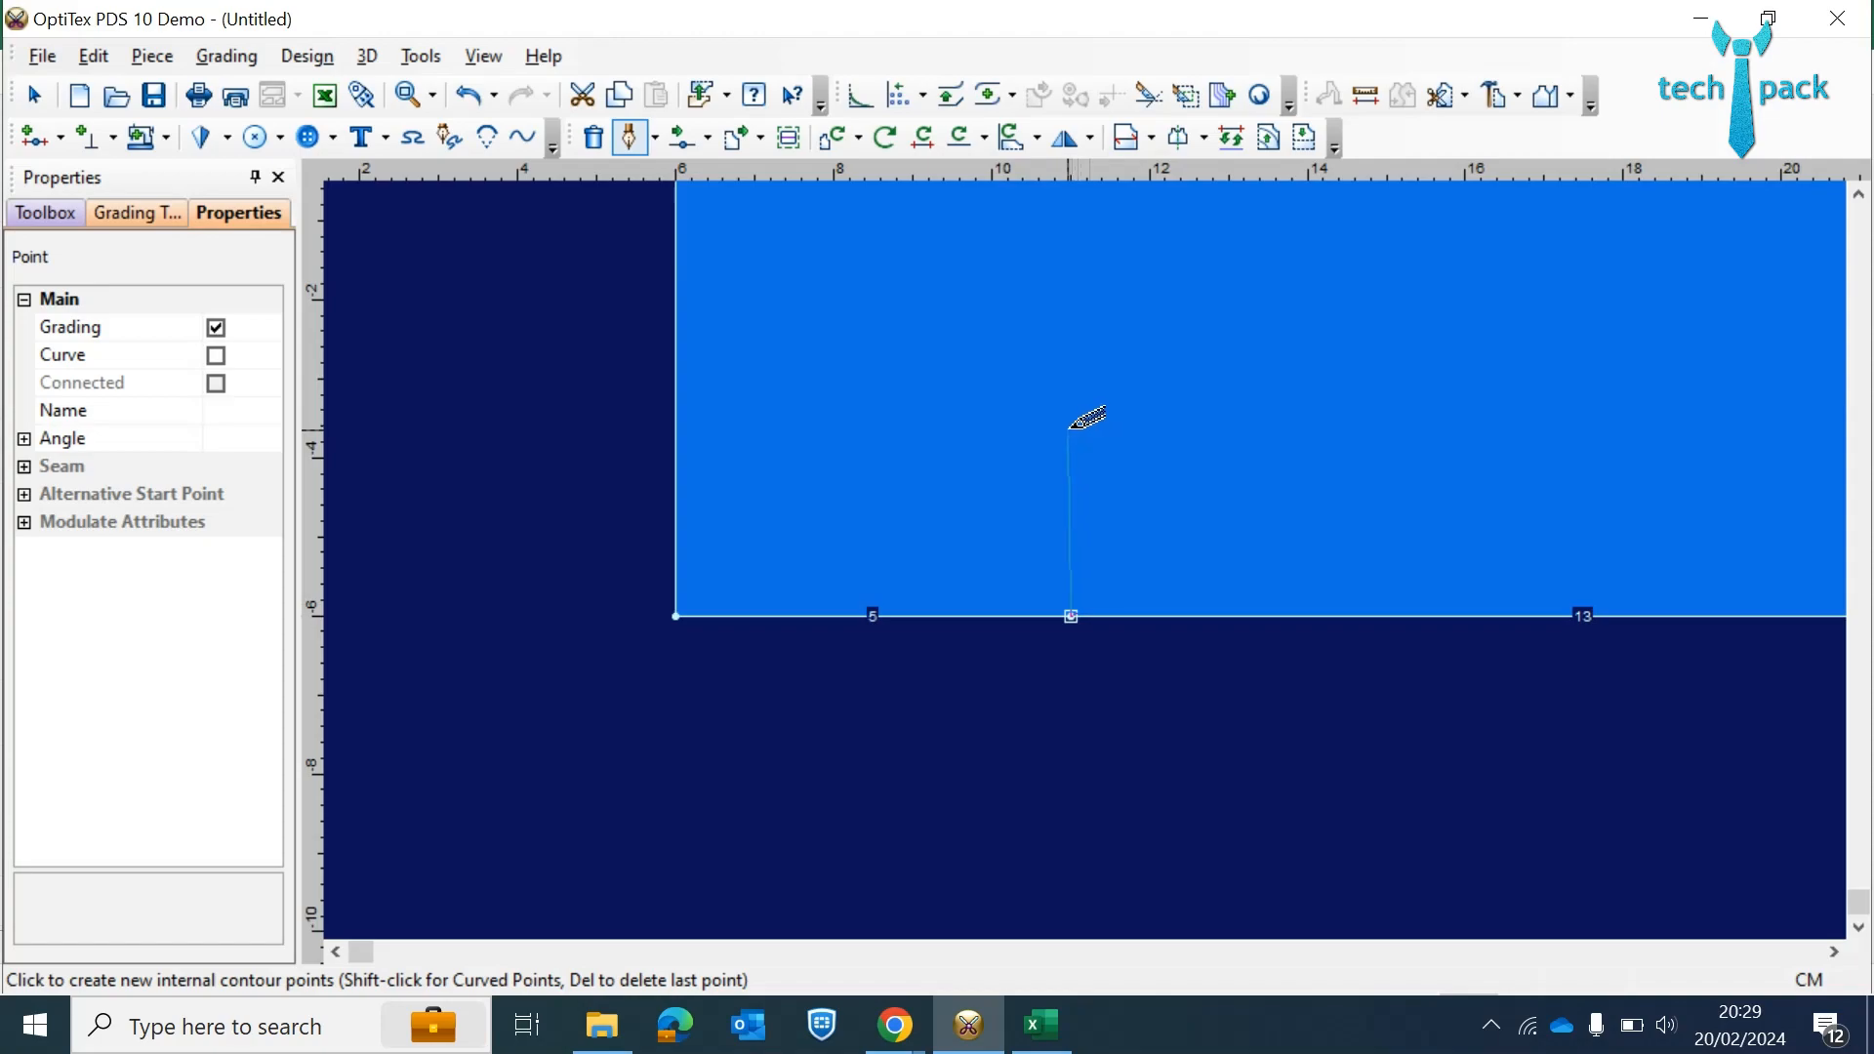
click(1082, 424)
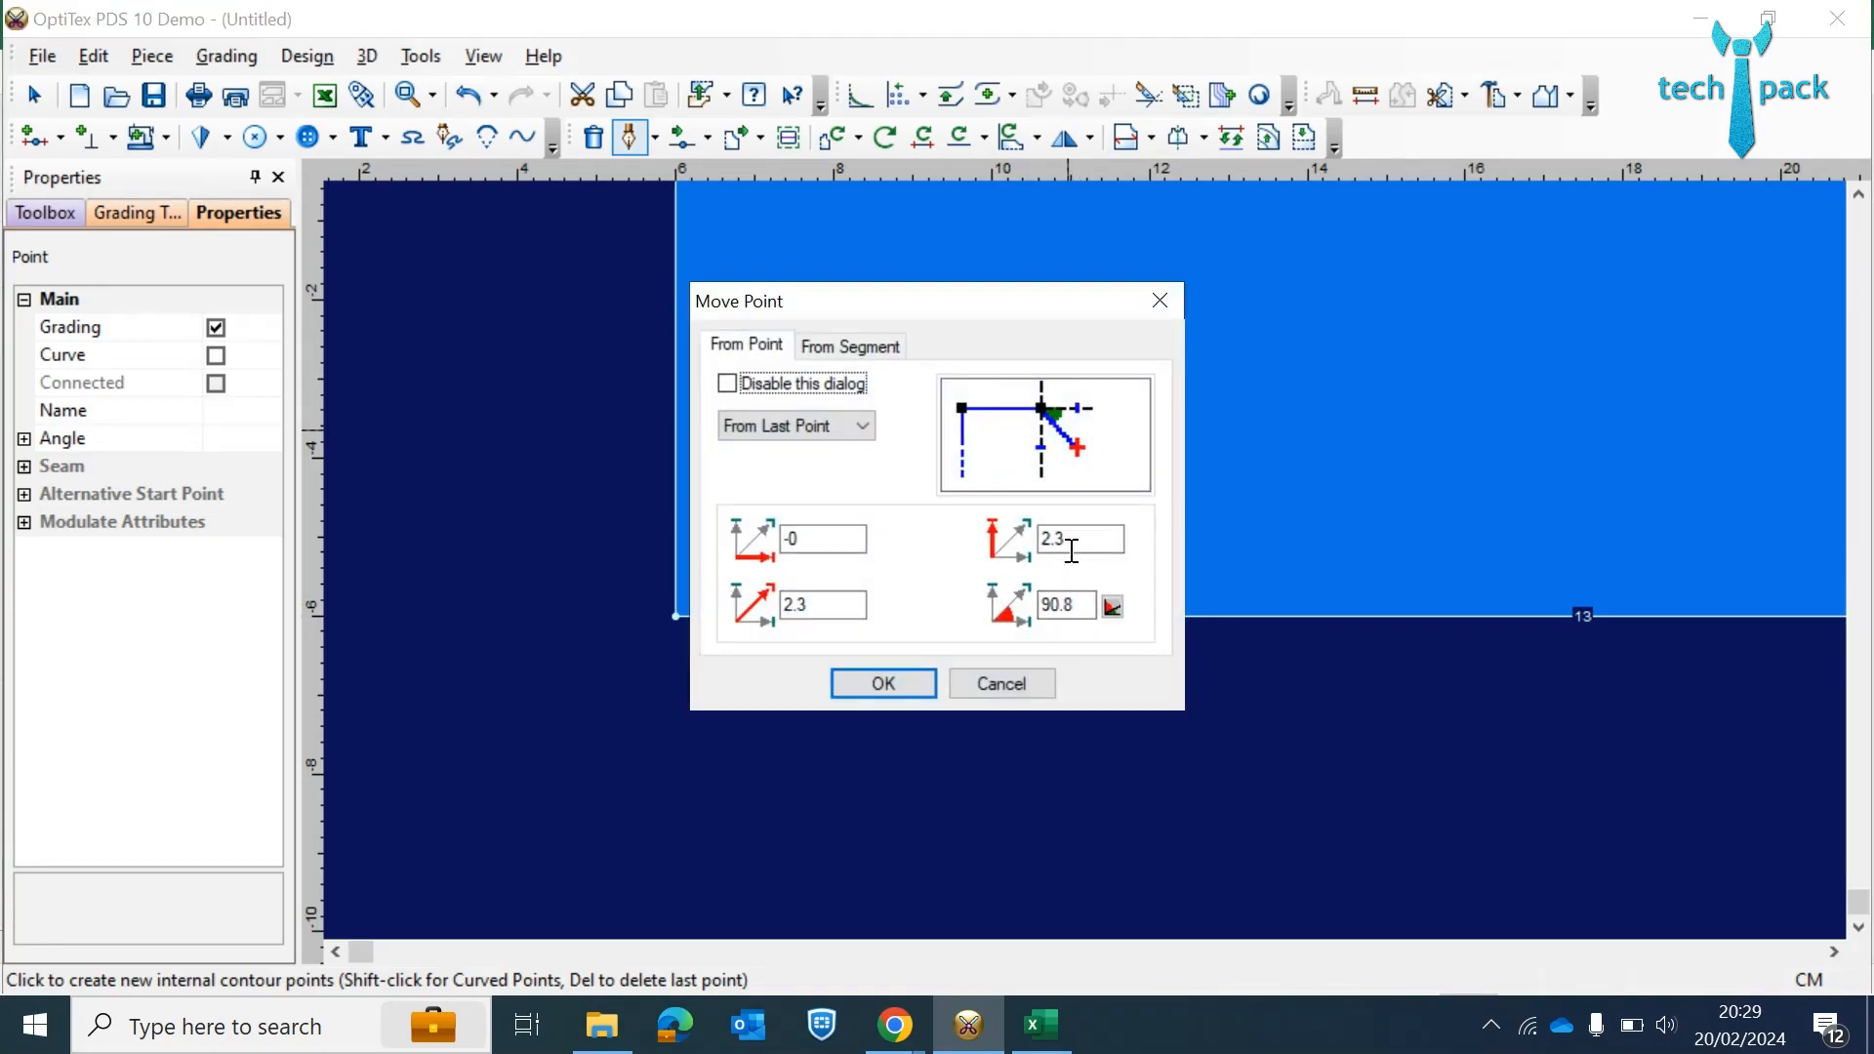
drag(1072, 543, 982, 540)
text(0.5)
drag(859, 540, 712, 539)
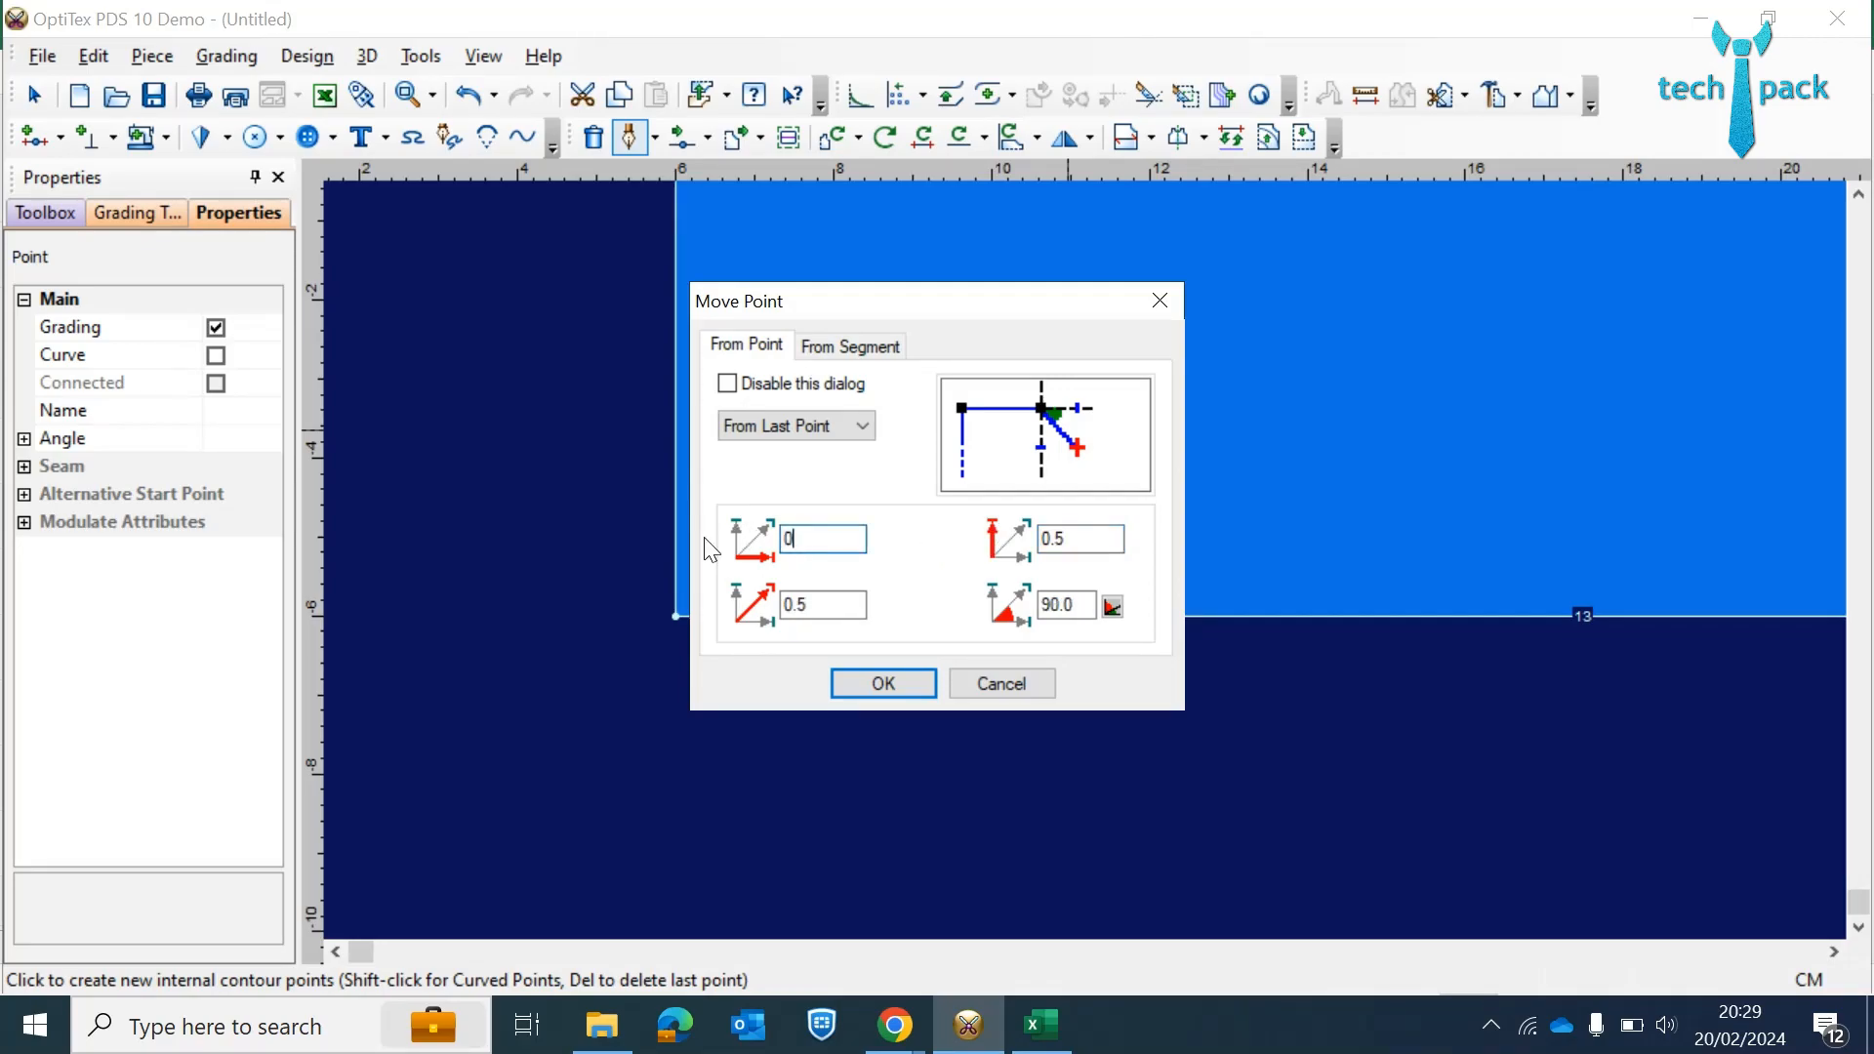
click(882, 682)
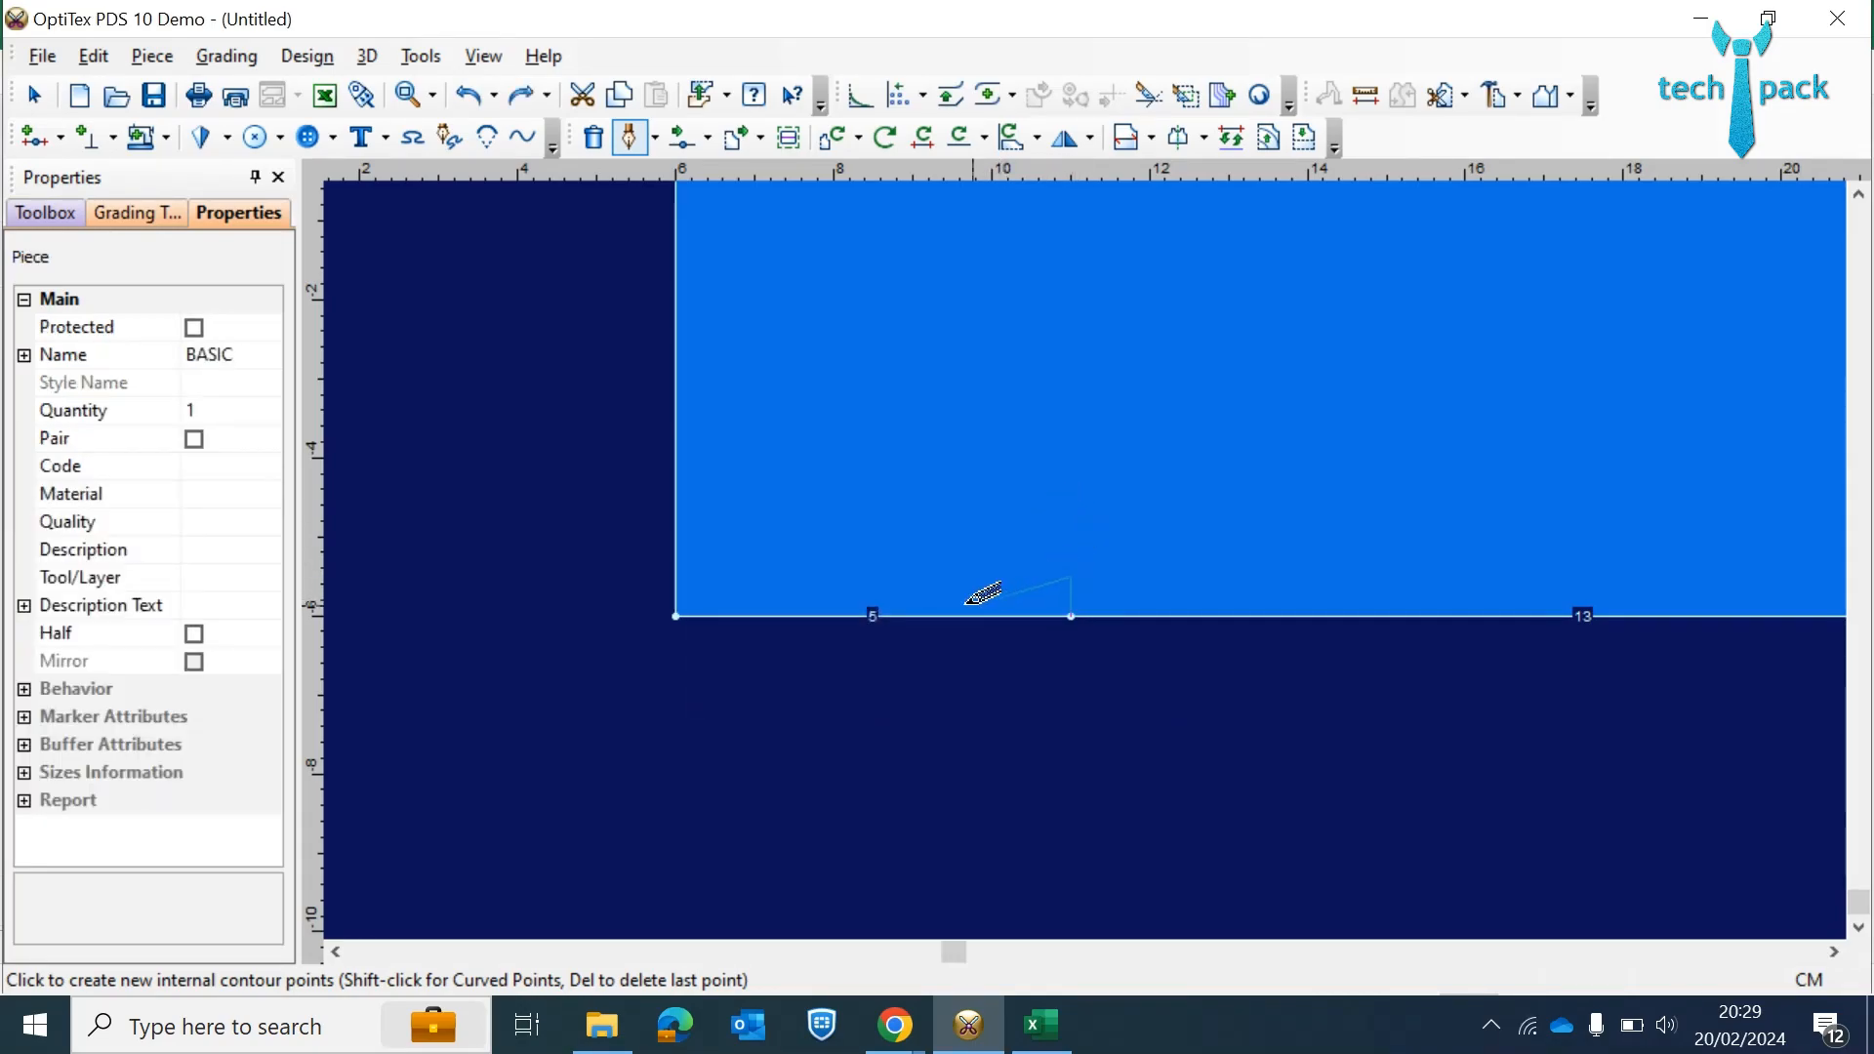
- Draw the contour's second segment to the block's lower-left corner with zero offsets and finish drafting
click(678, 615)
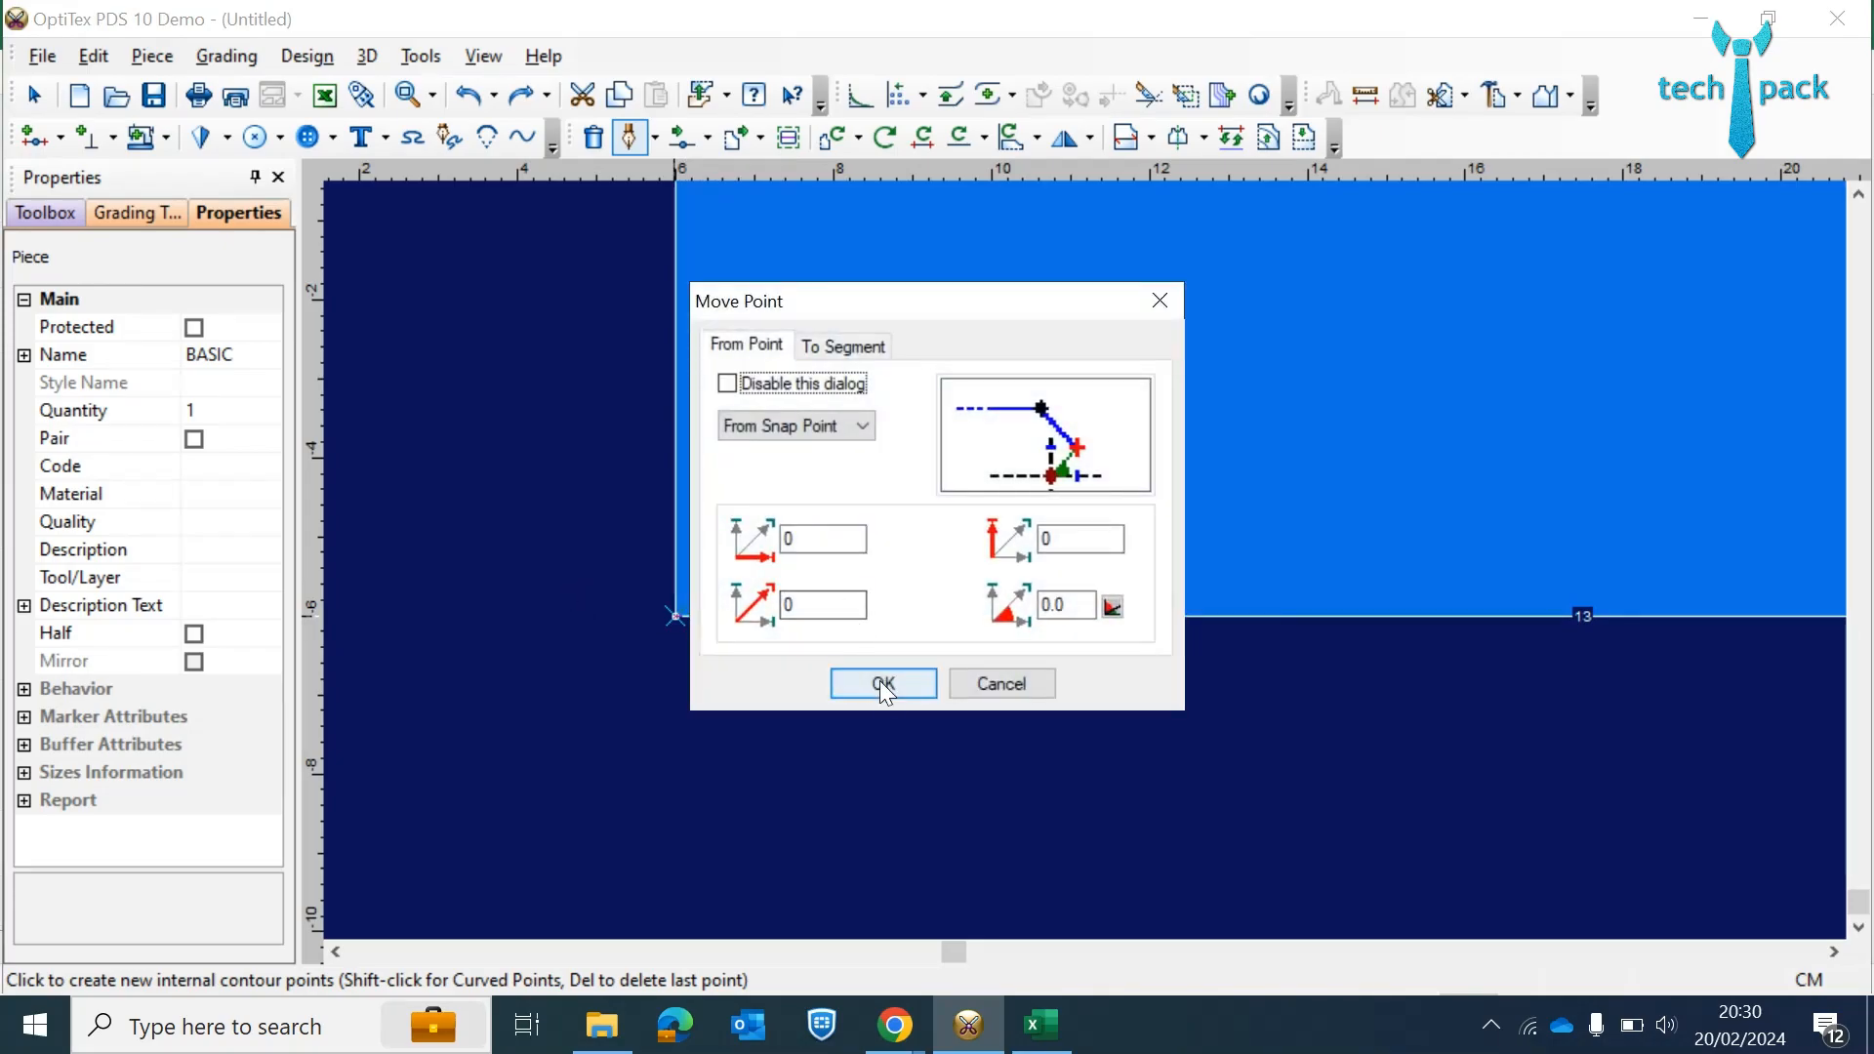
click(885, 687)
right_click(521, 483)
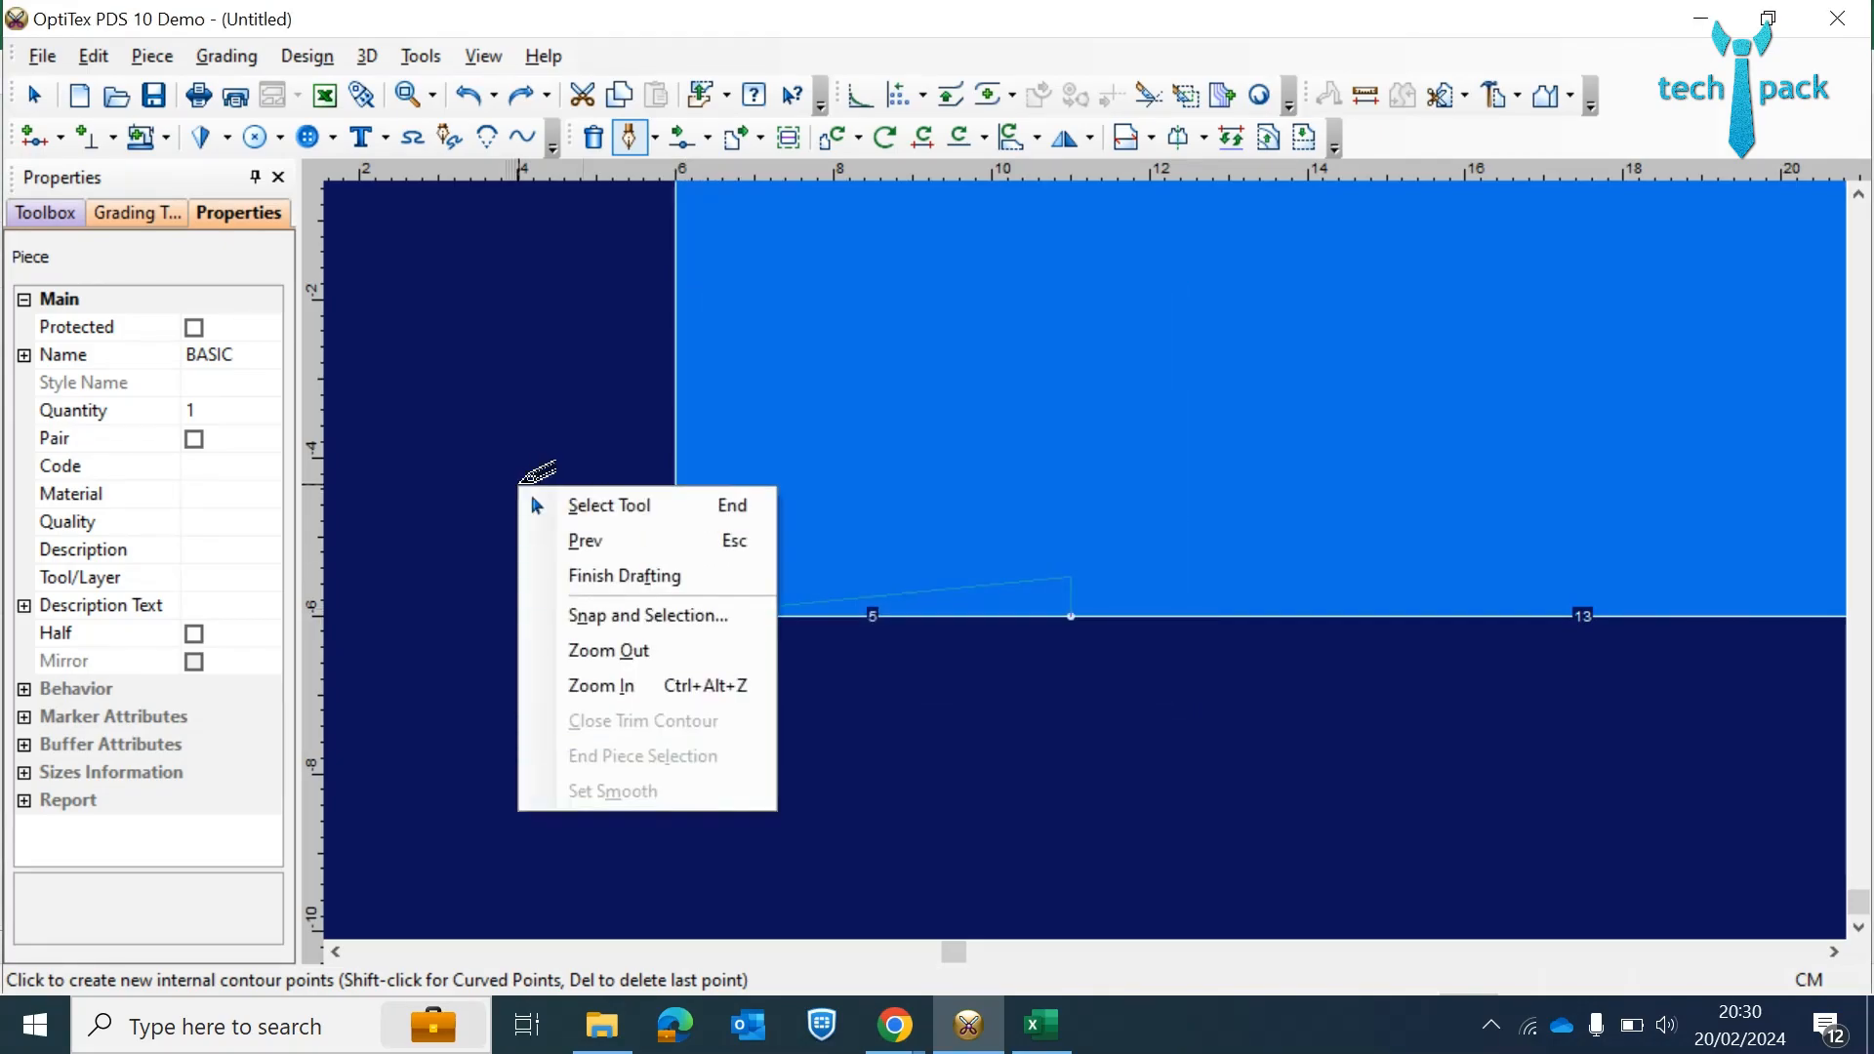
click(607, 575)
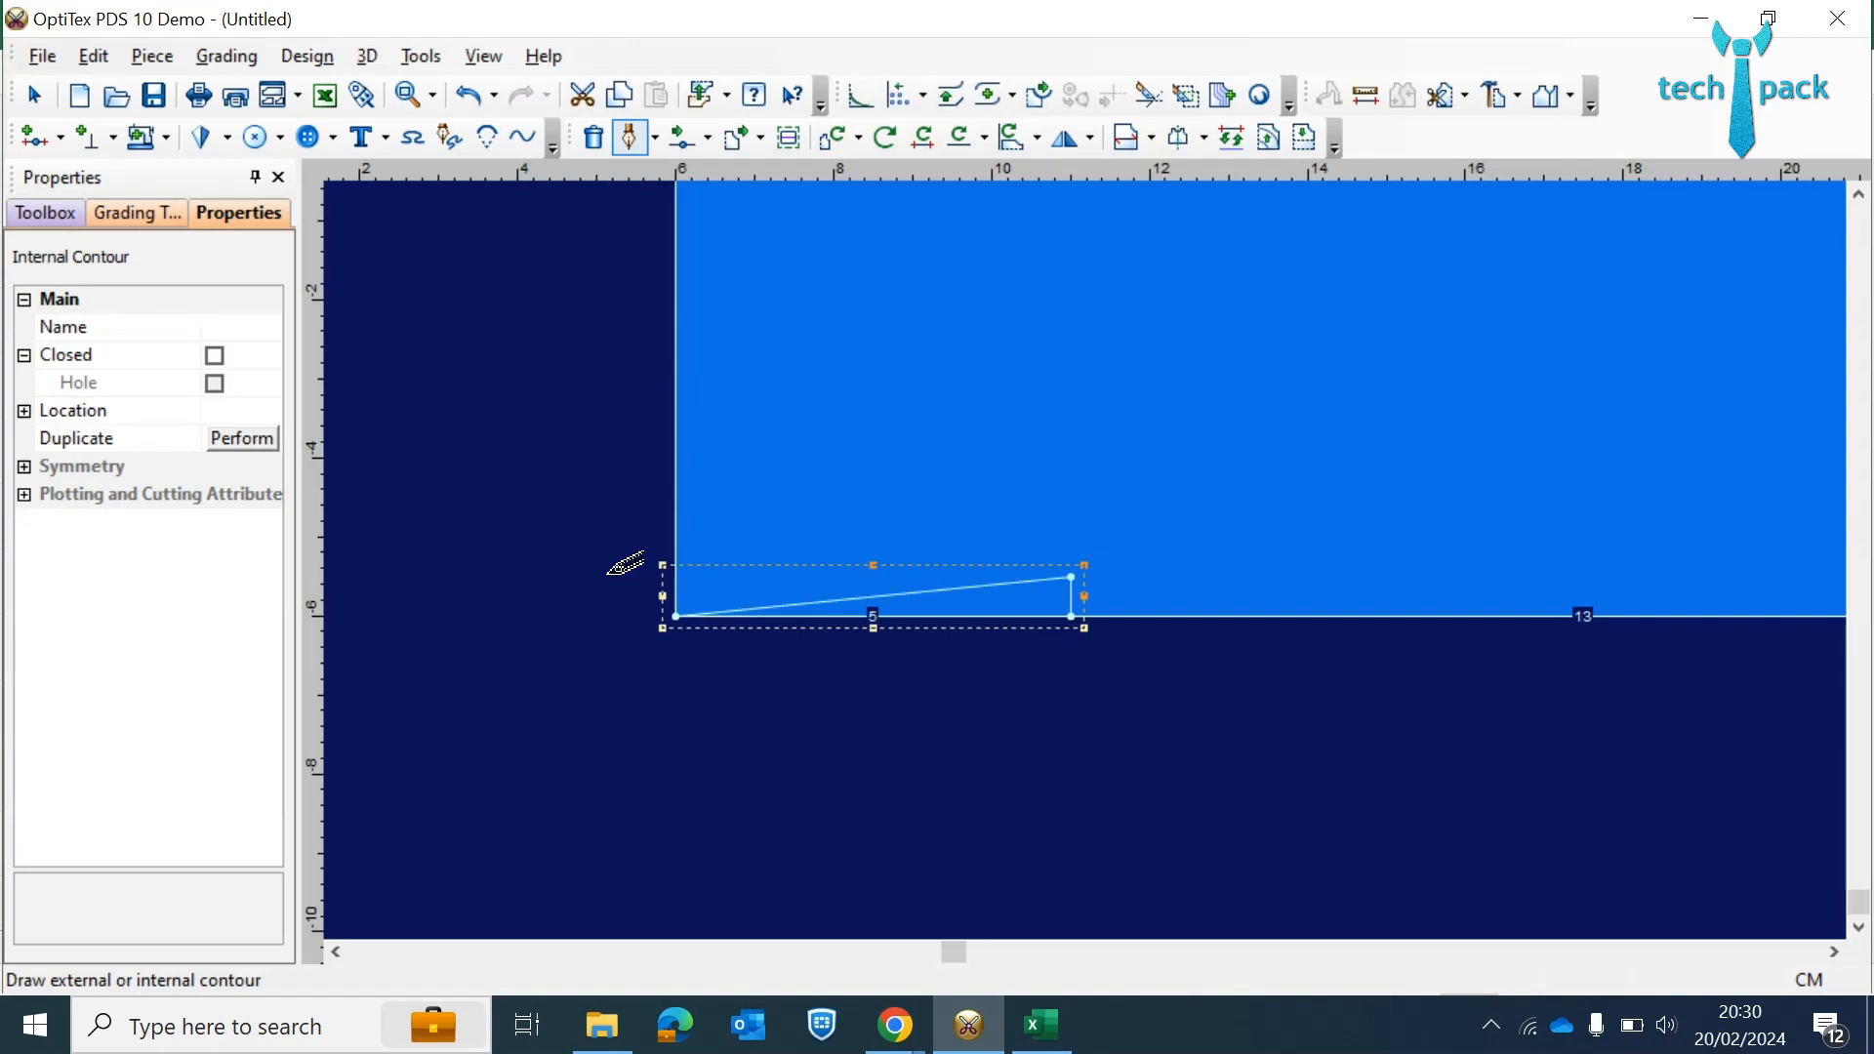
- Add a curve point midway on the contour's sloped line, moved 0.3 cm horizontally and -0.2 cm vertically, to bend it into a gusset curve
scroll(1100, 548, up, 3)
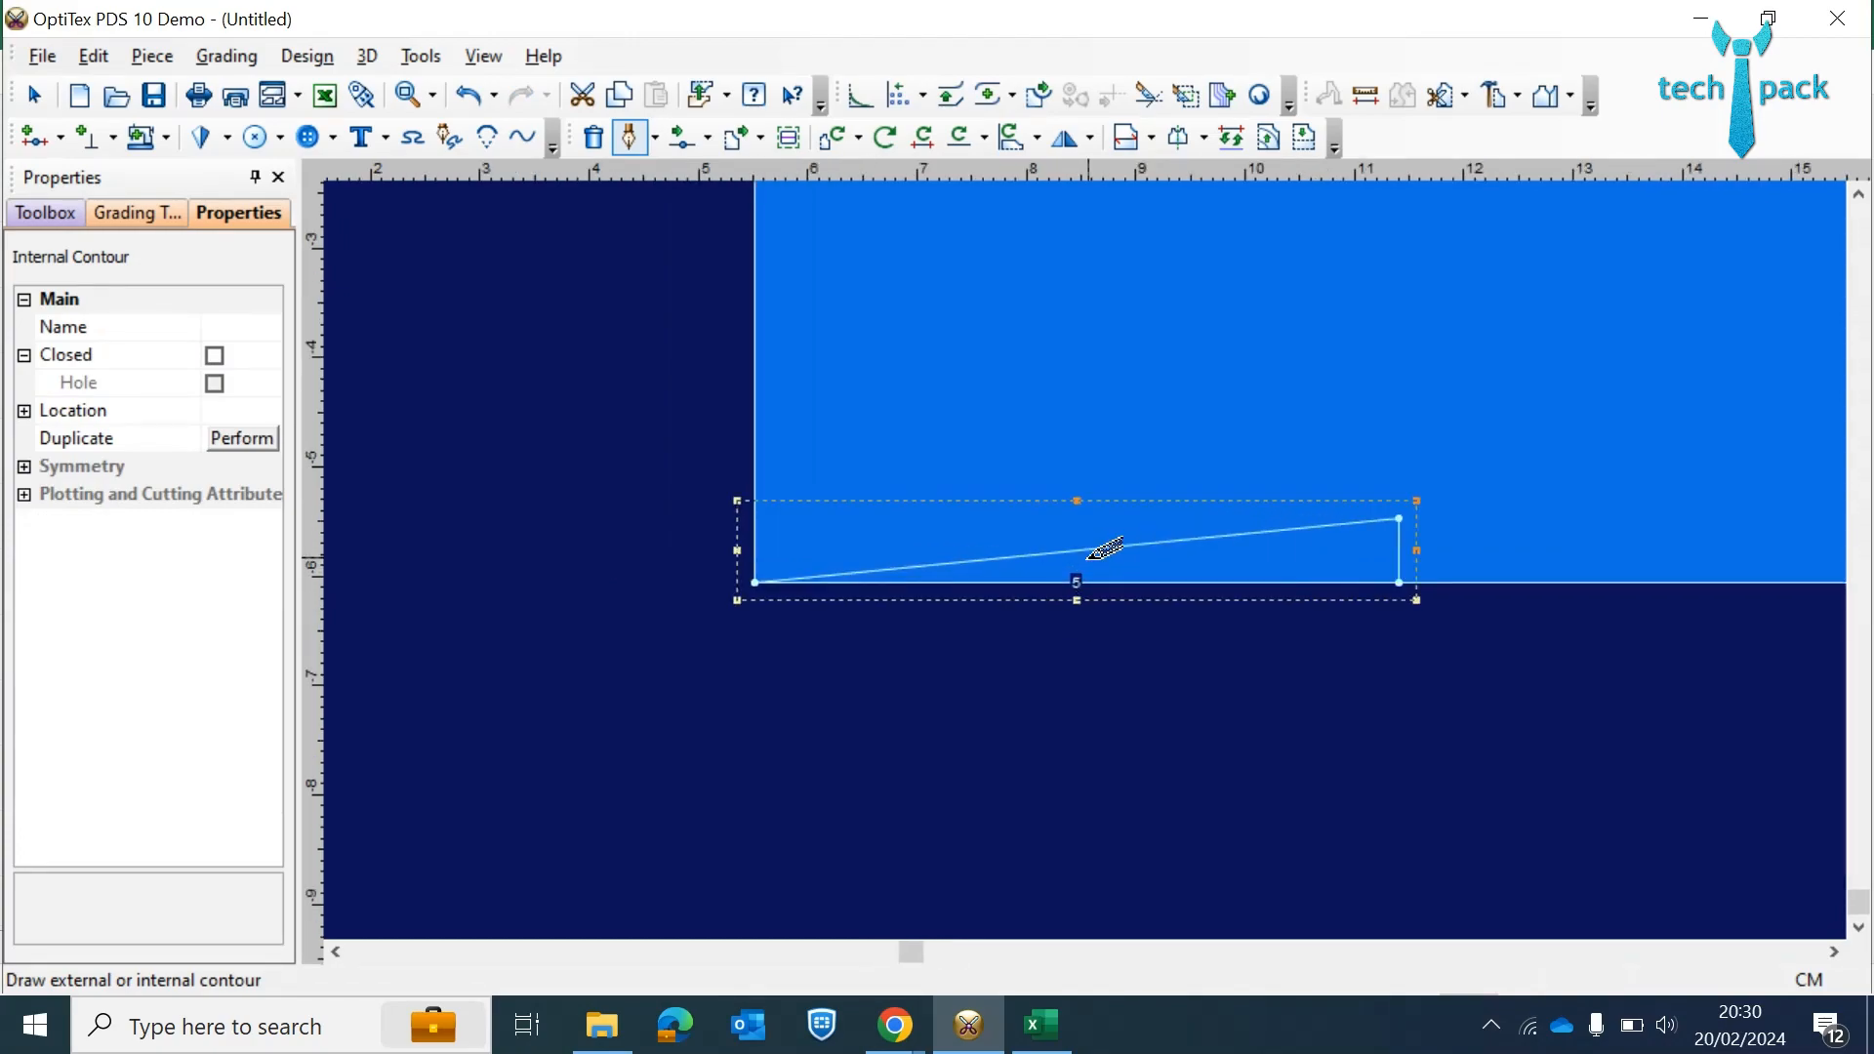
scroll(1103, 550, up, 1)
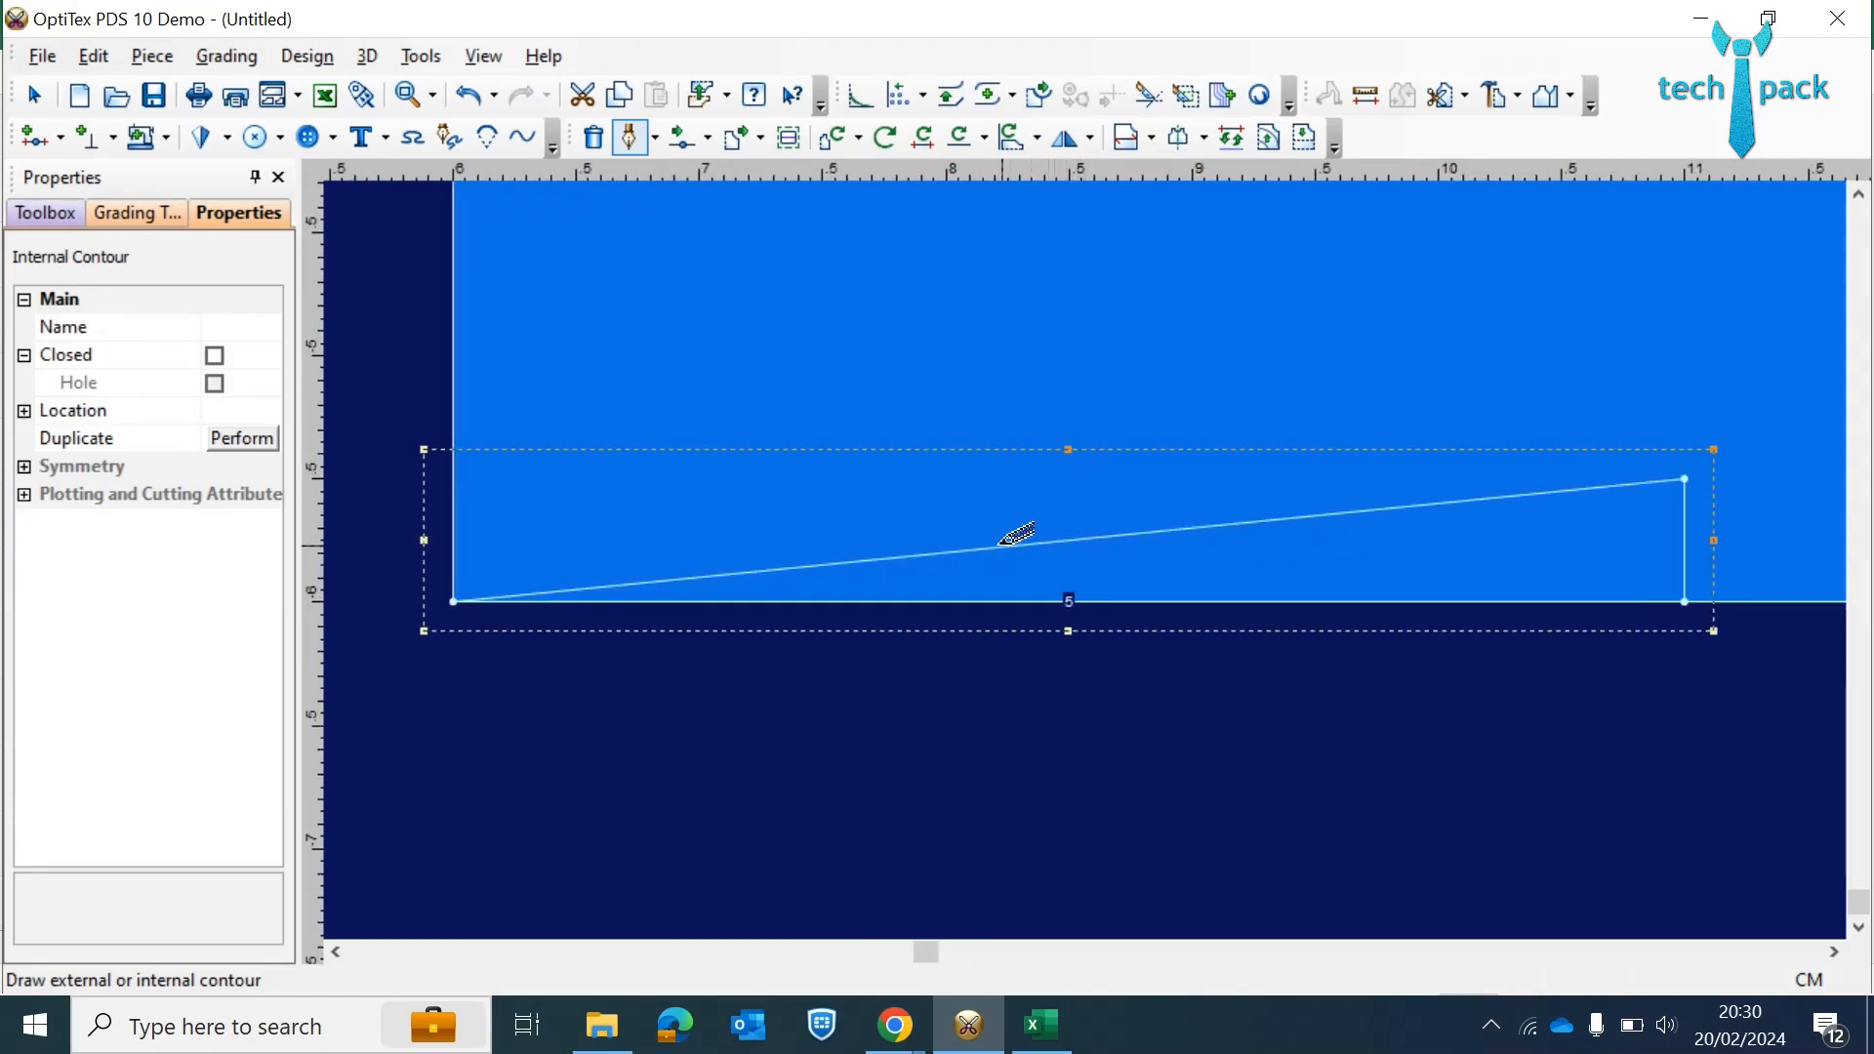
click(681, 137)
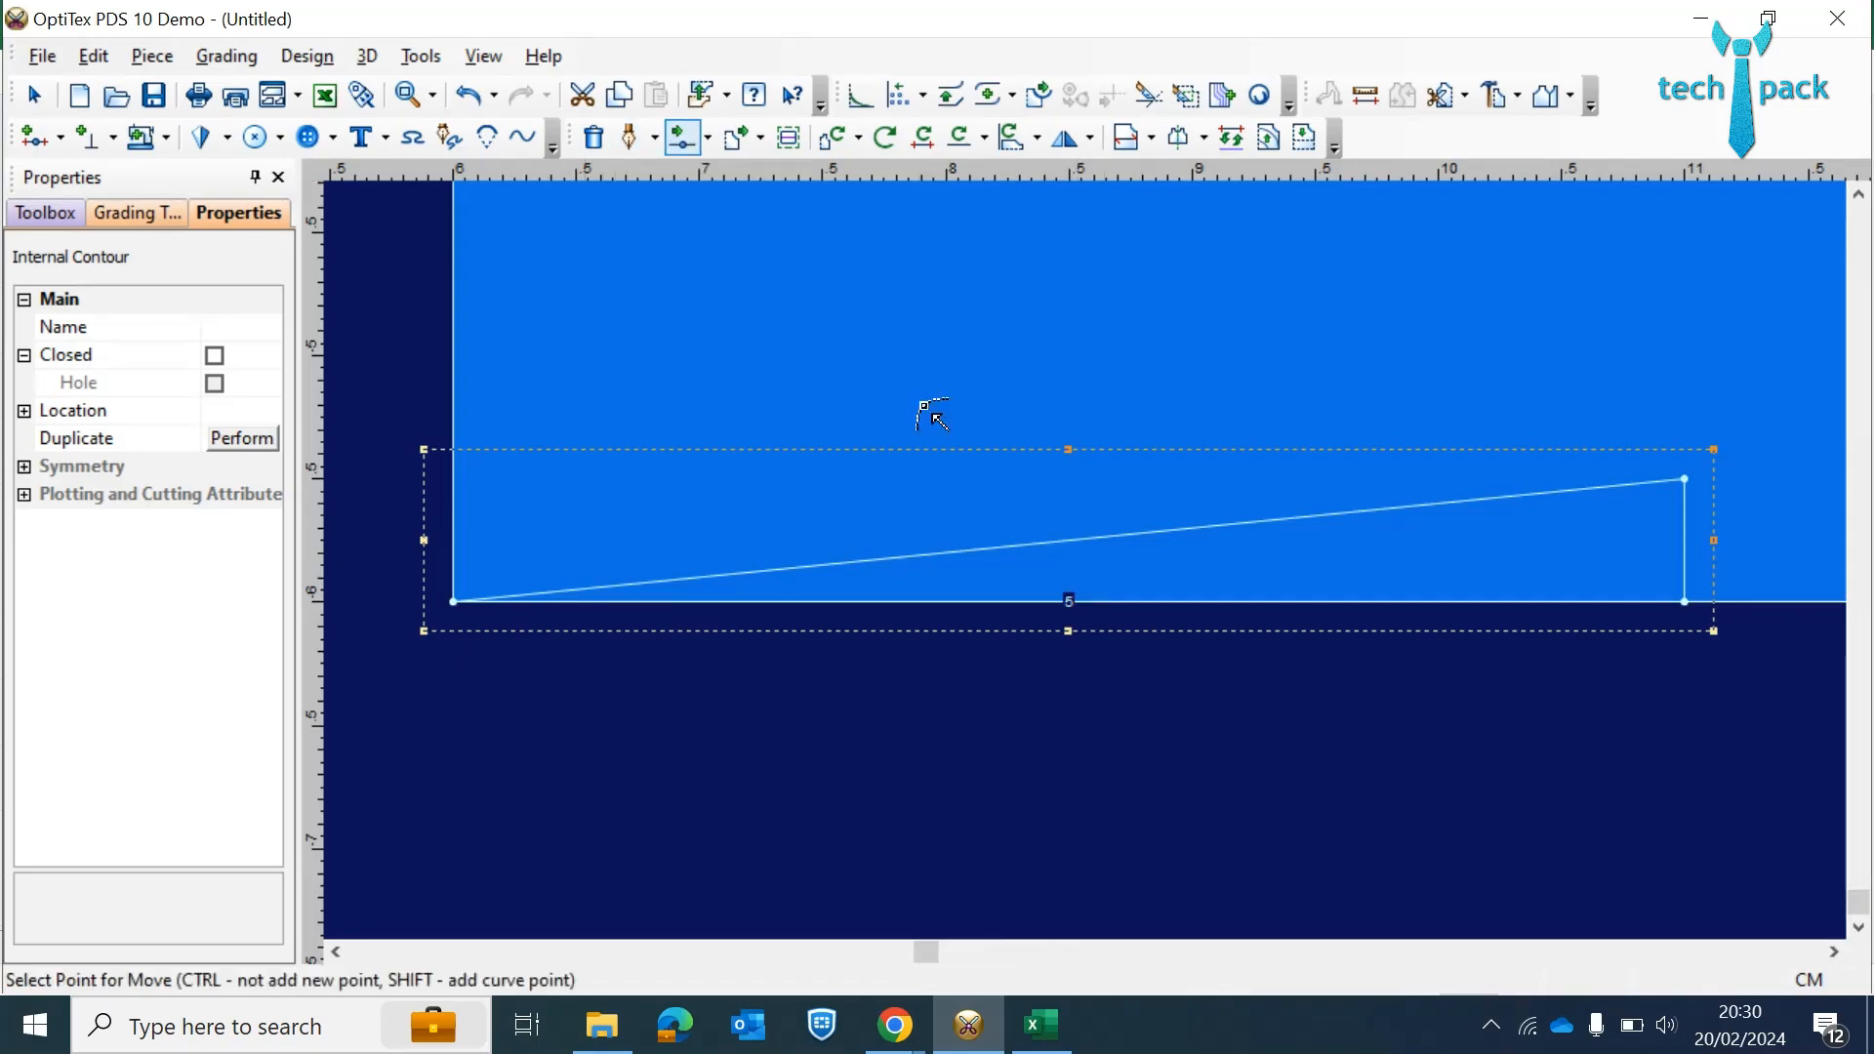
shift+click(1064, 543)
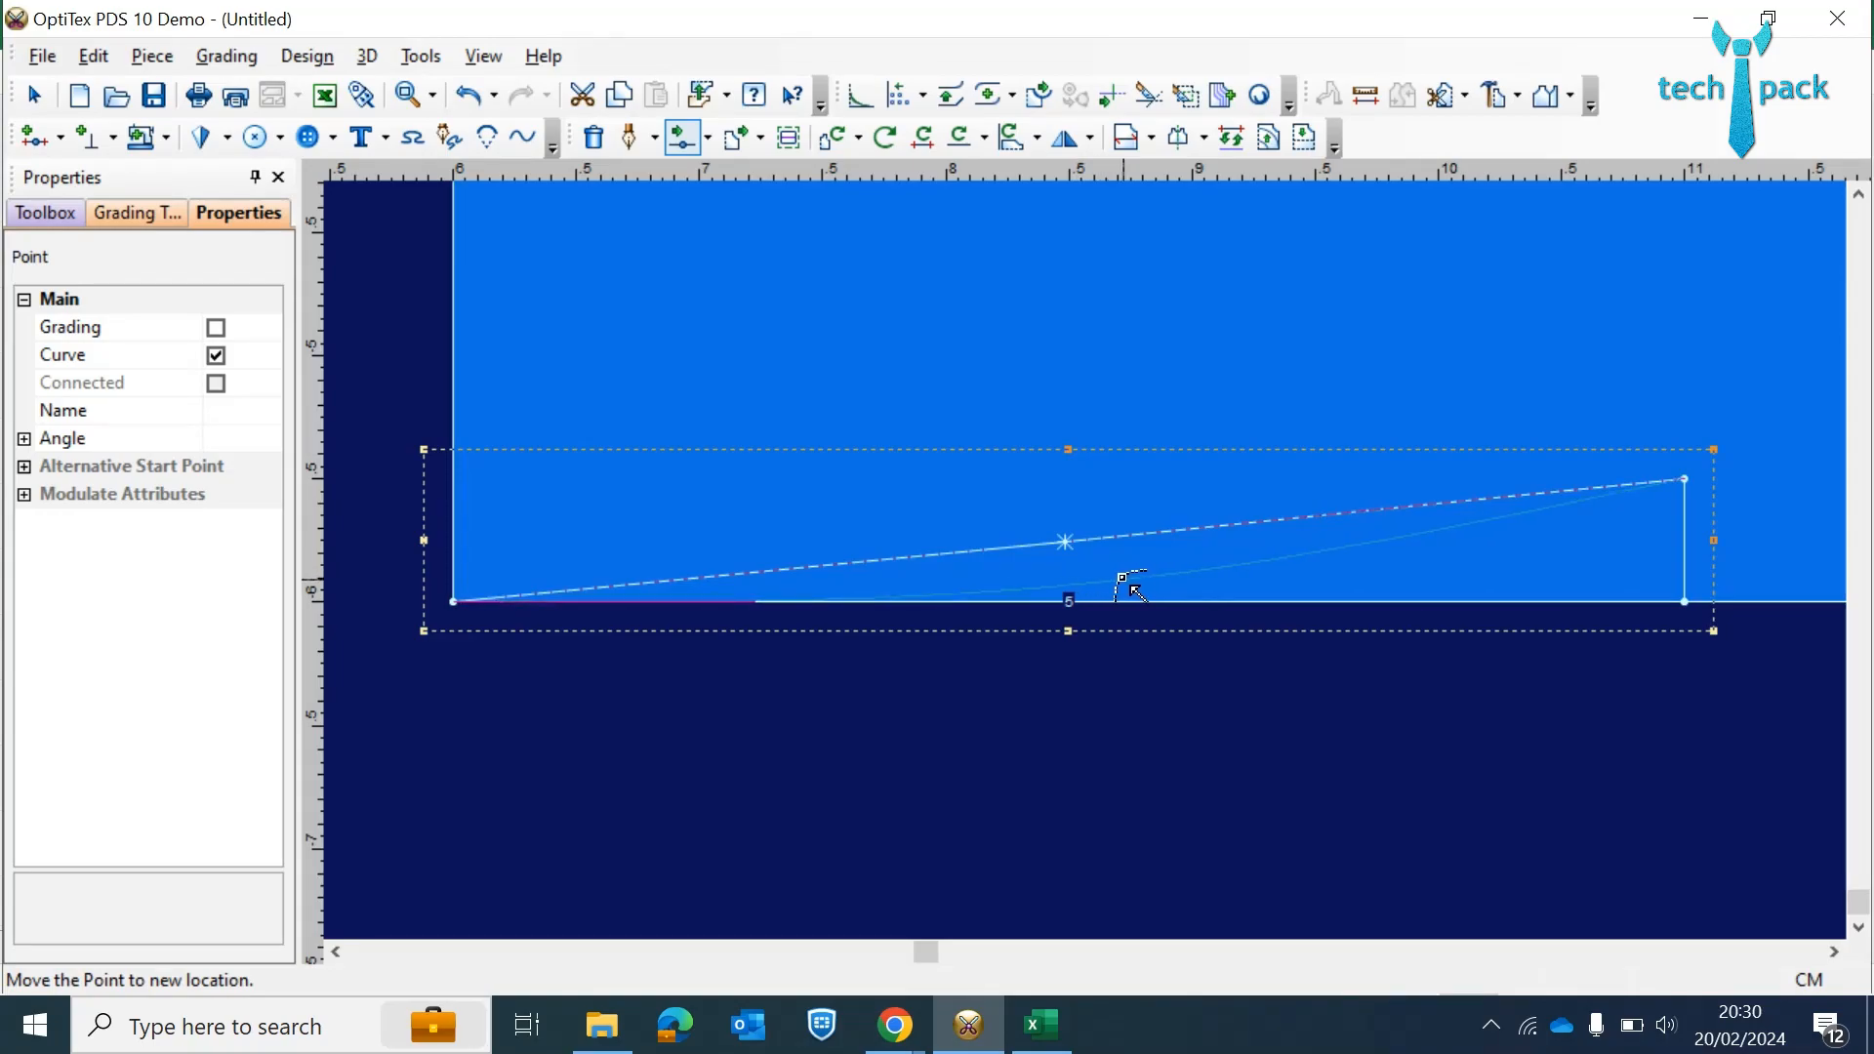
key(Return)
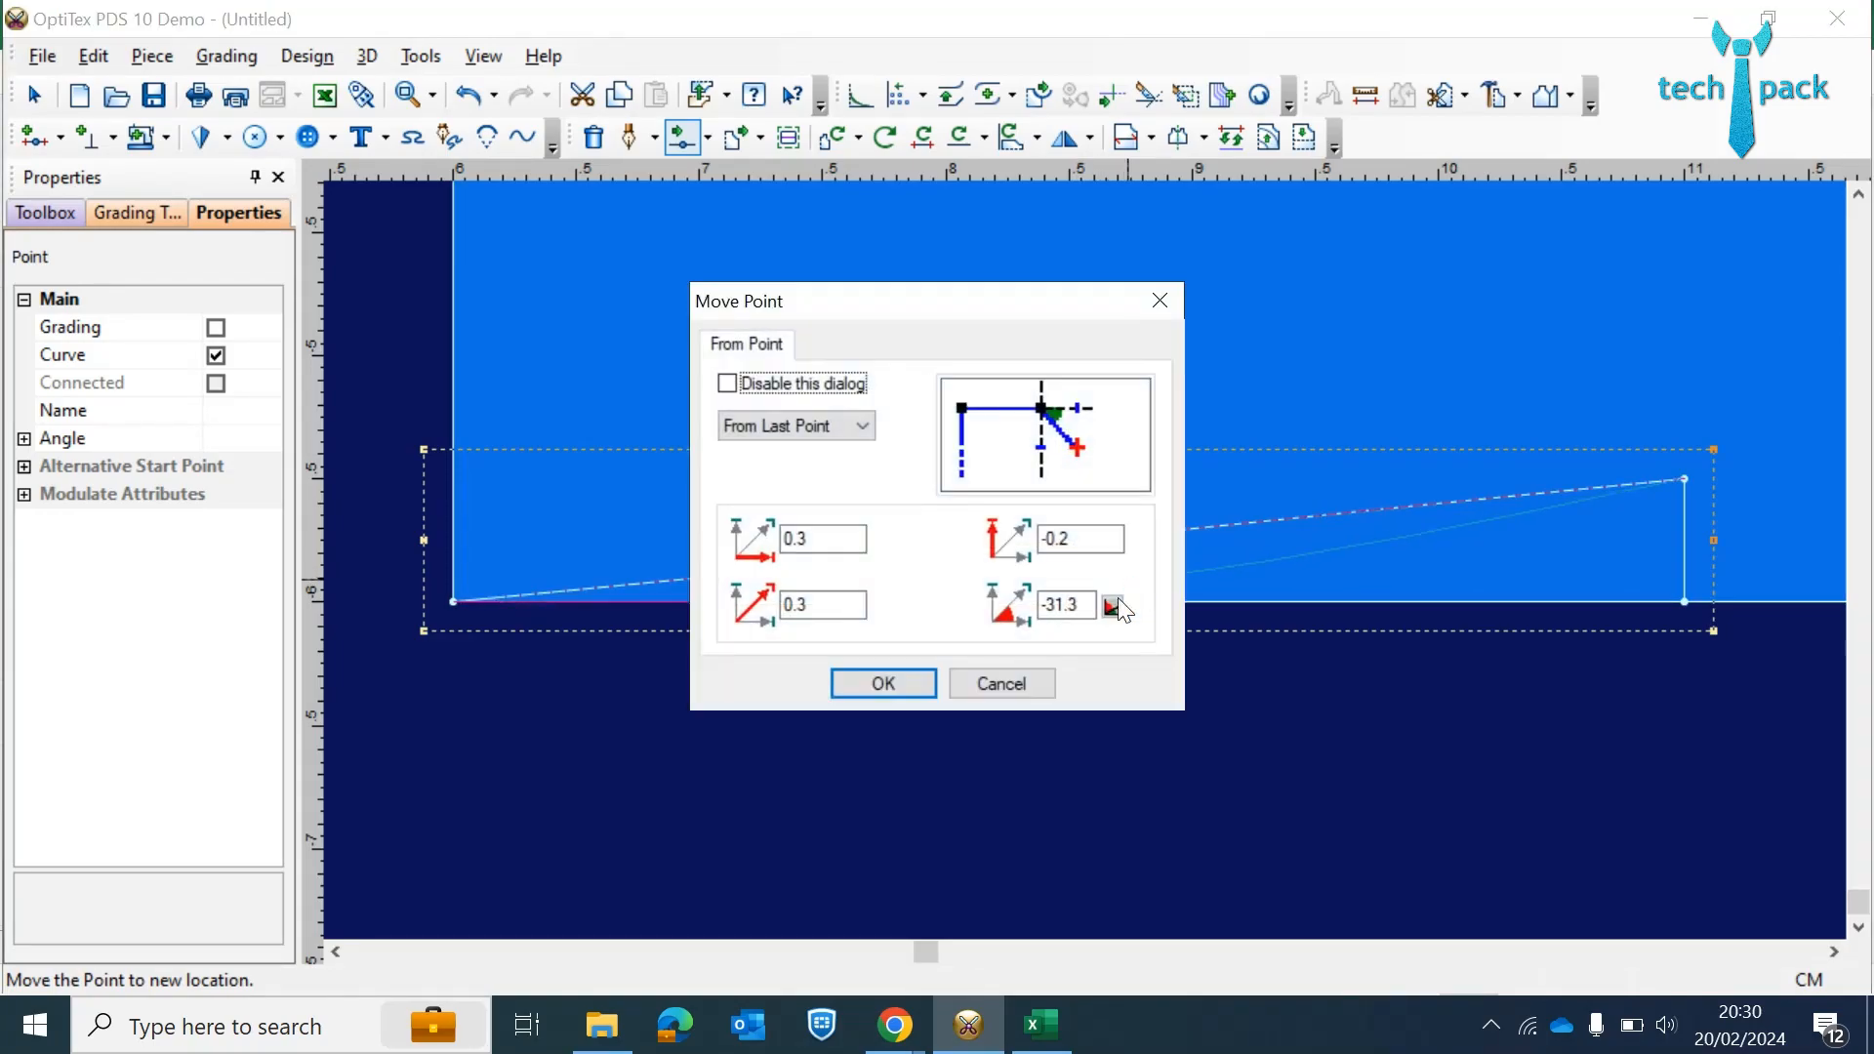
click(883, 683)
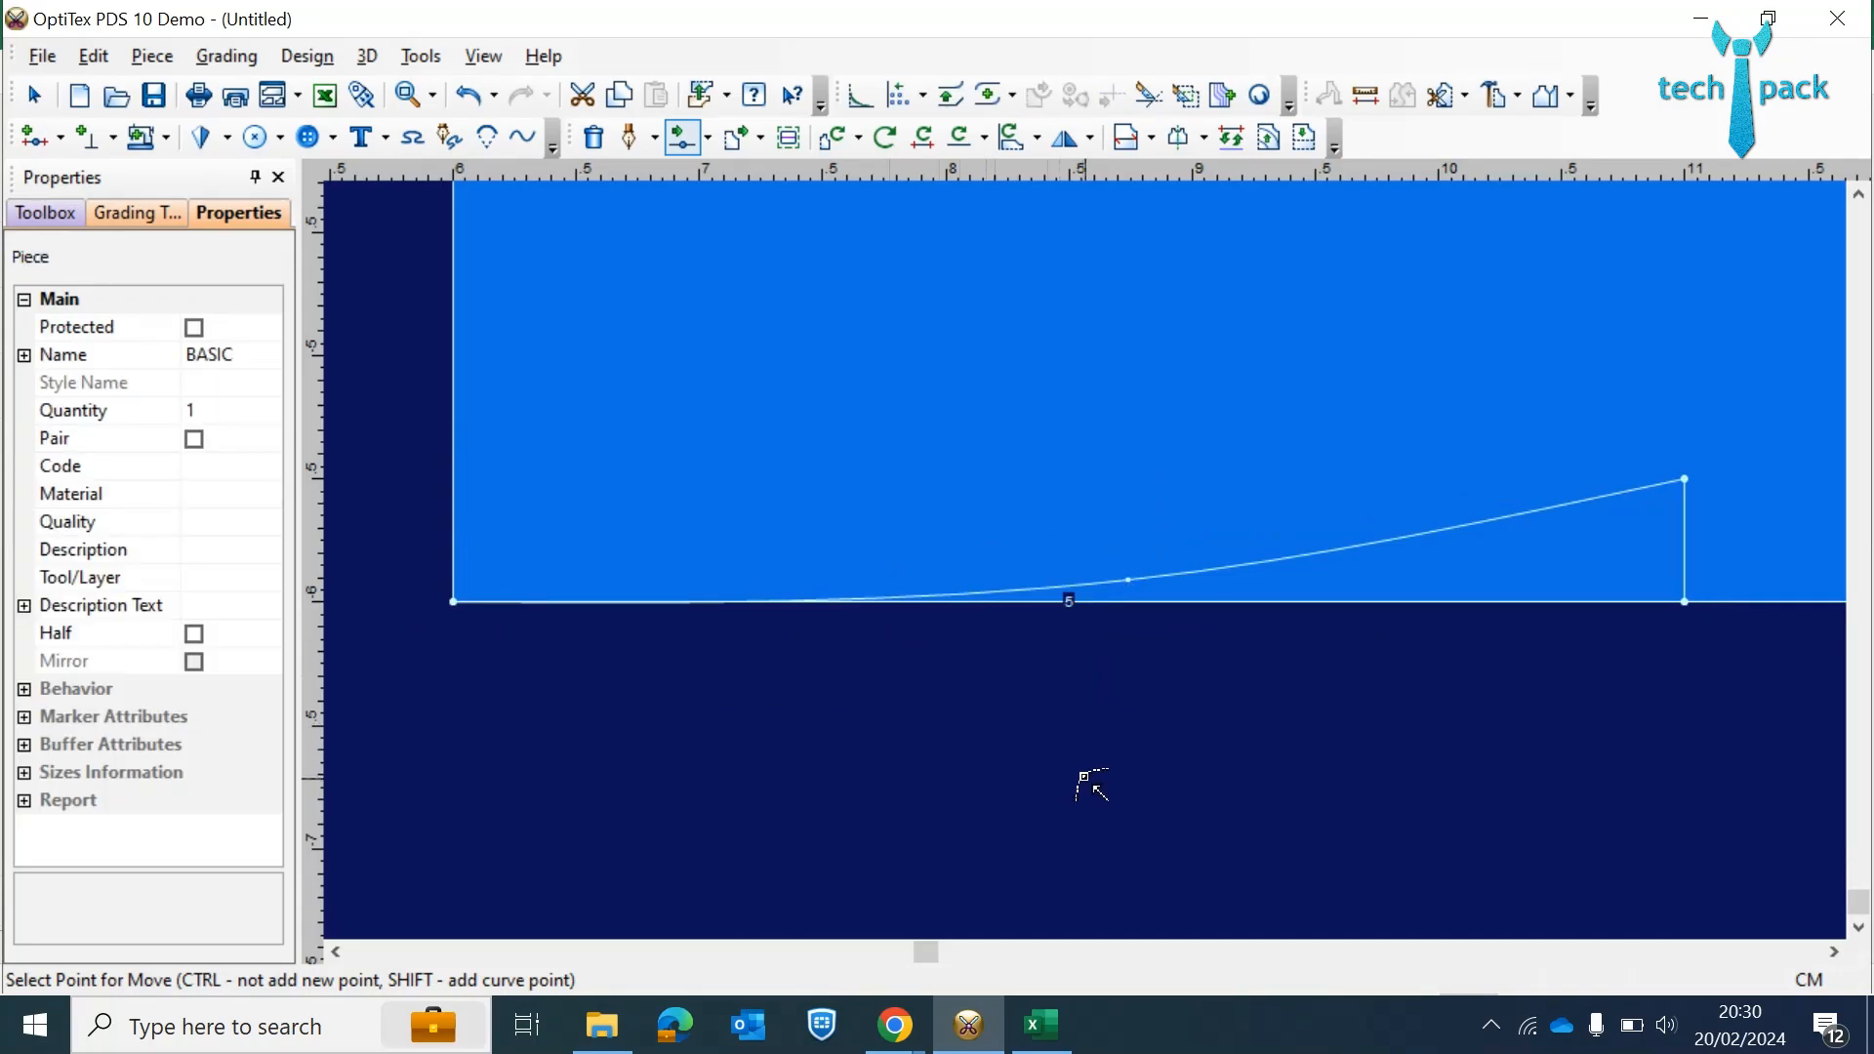
- Switch to the Excel measurement chart and calculate half the Front Gusset Width in cell F9 with =B9/2
scroll(1085, 559, down, 5)
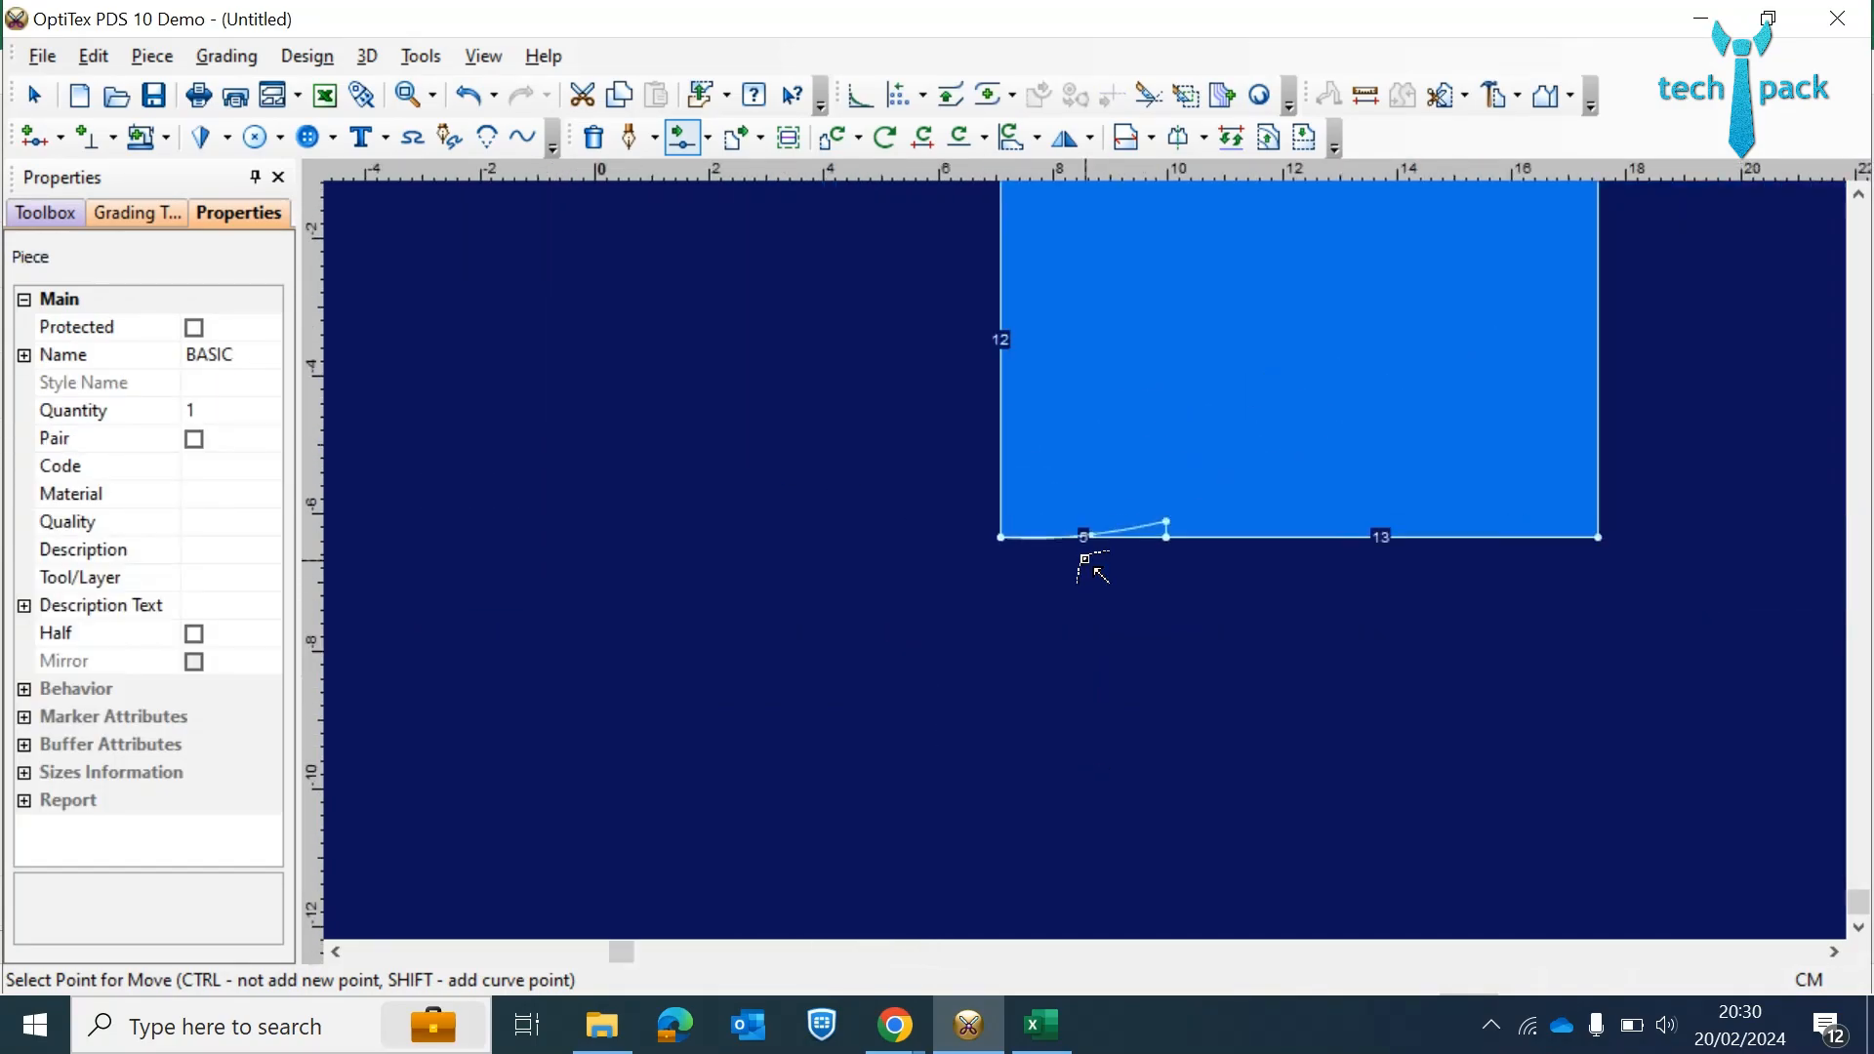
scroll(1100, 573, down, 1)
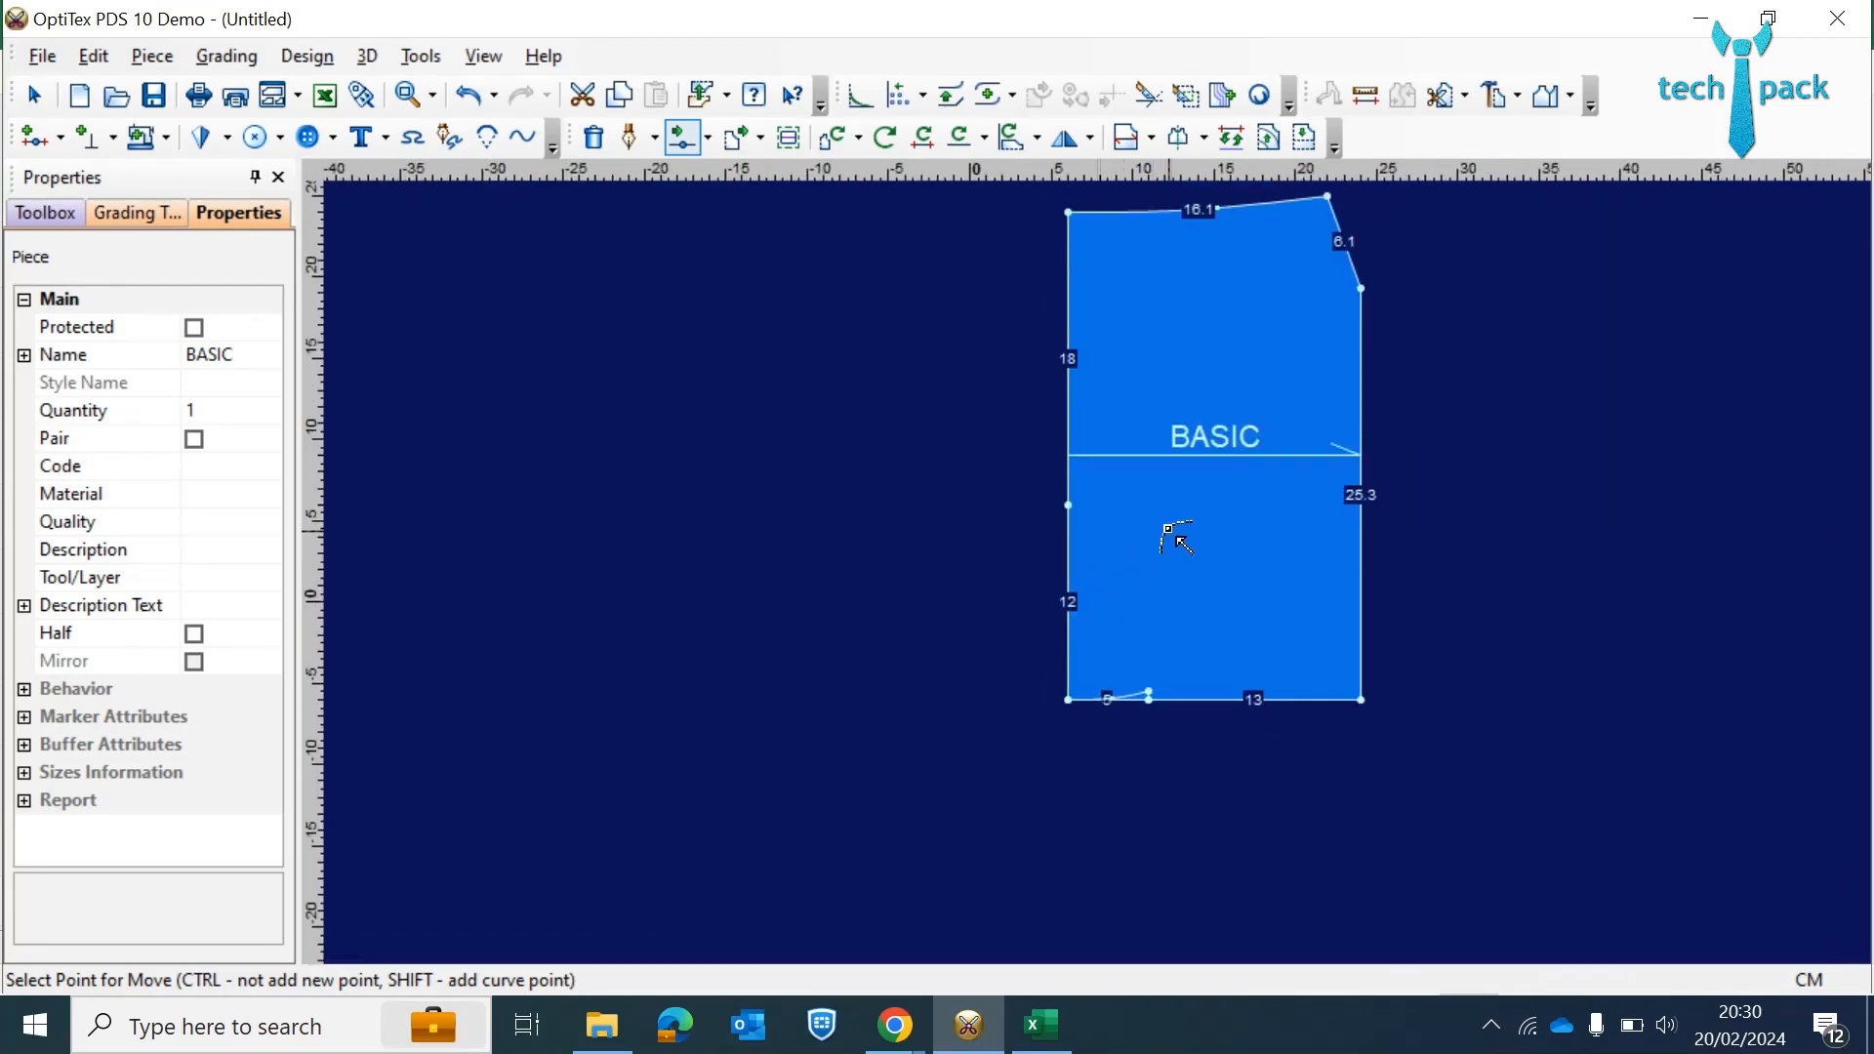
scroll(1113, 508, up, 3)
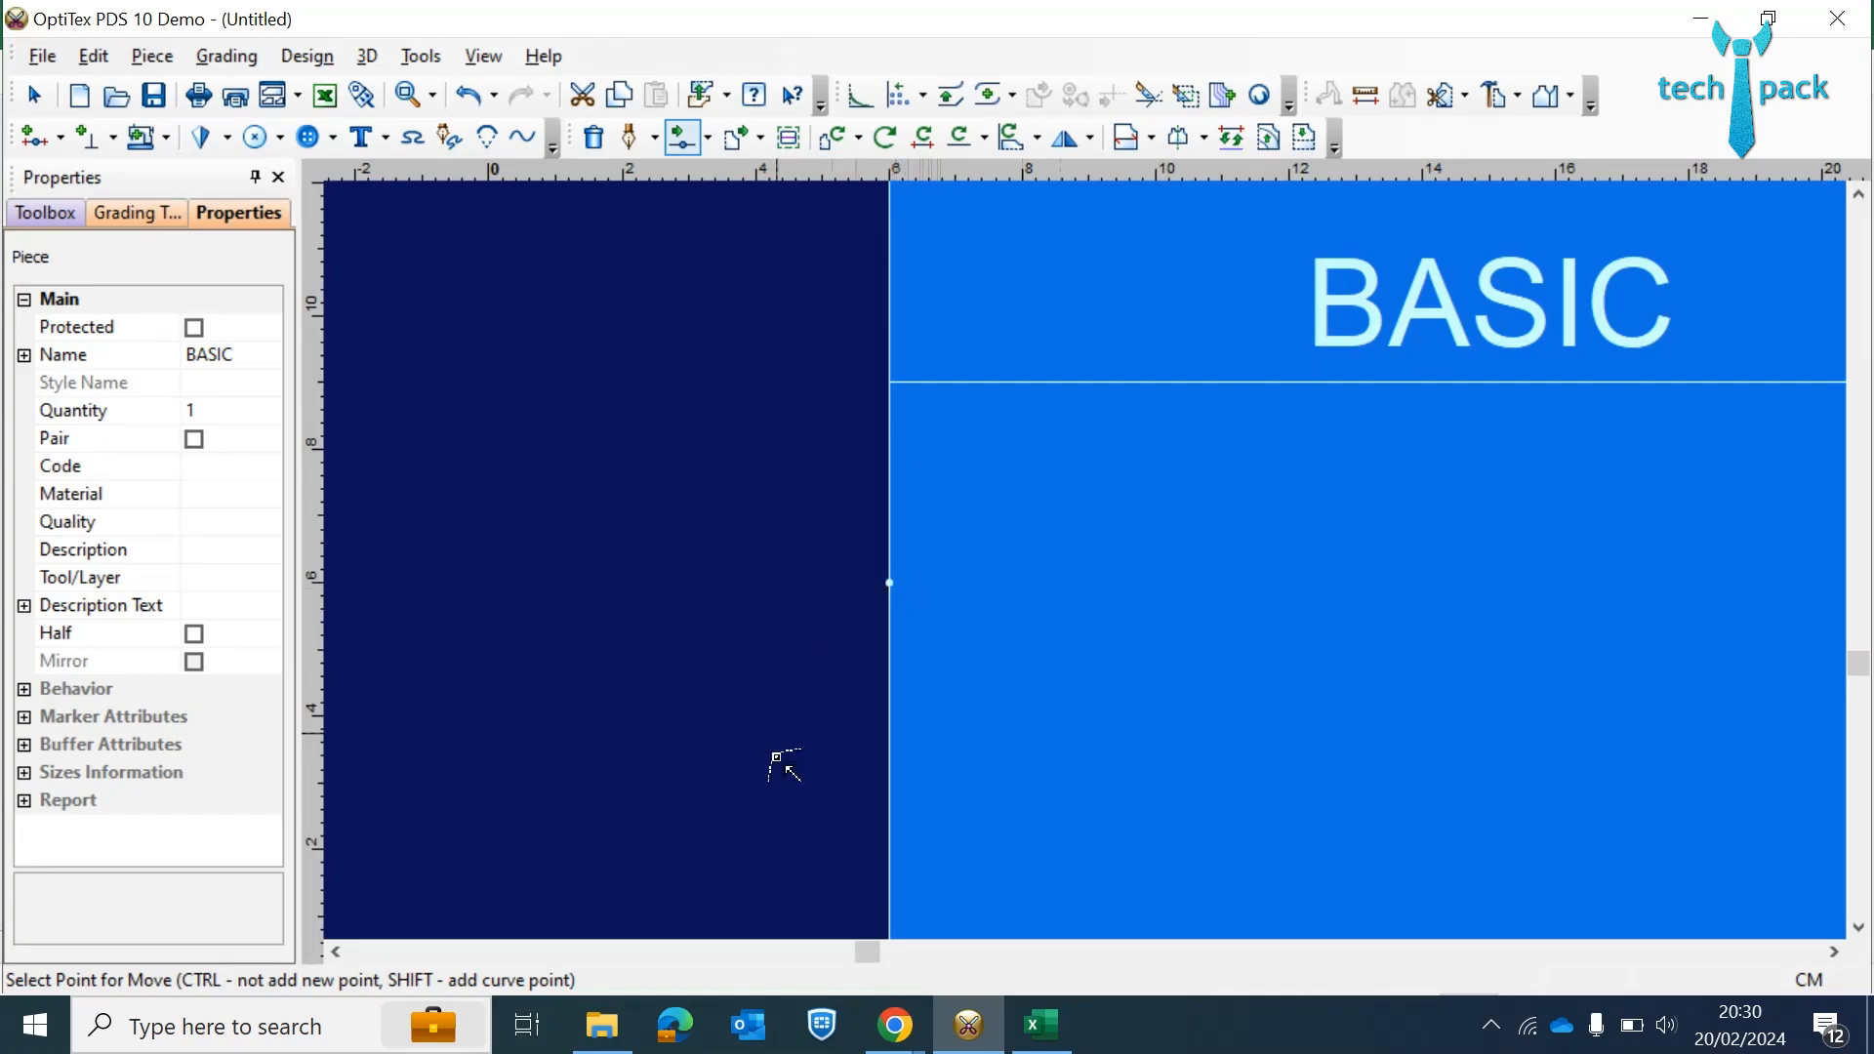
click(1025, 1006)
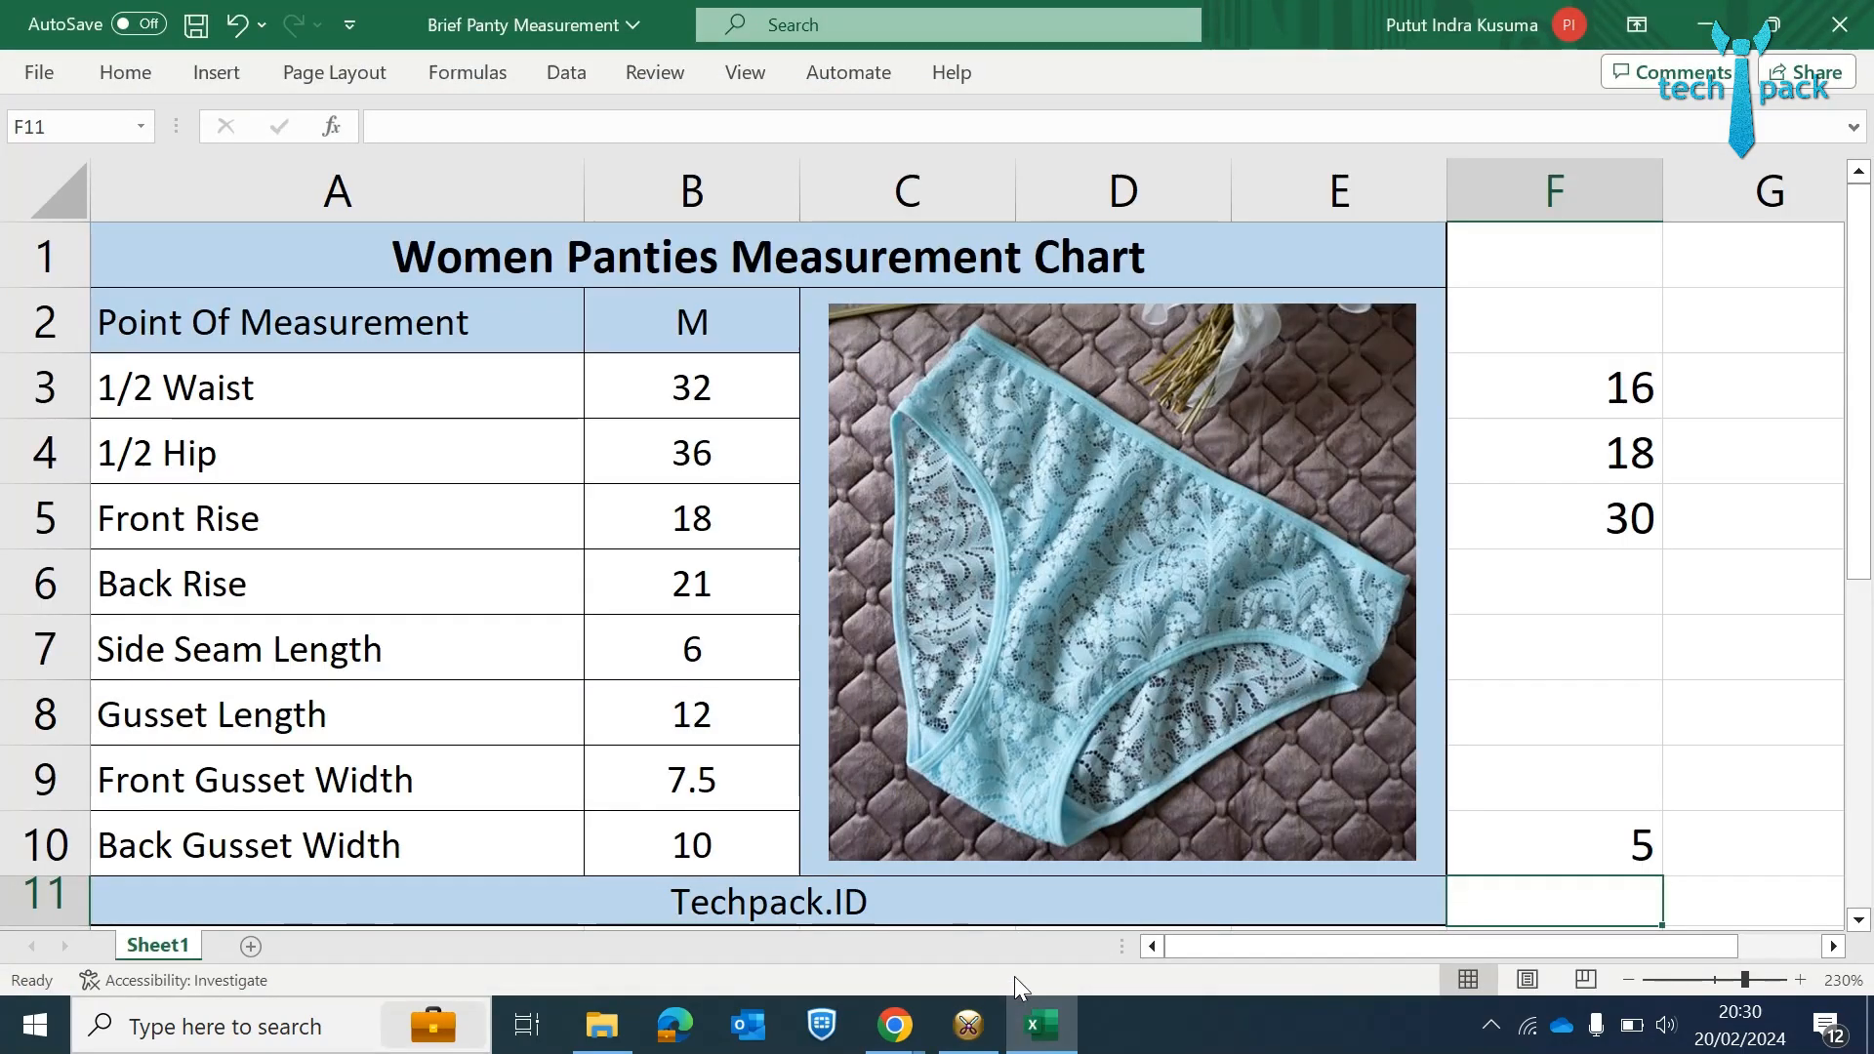
click(668, 781)
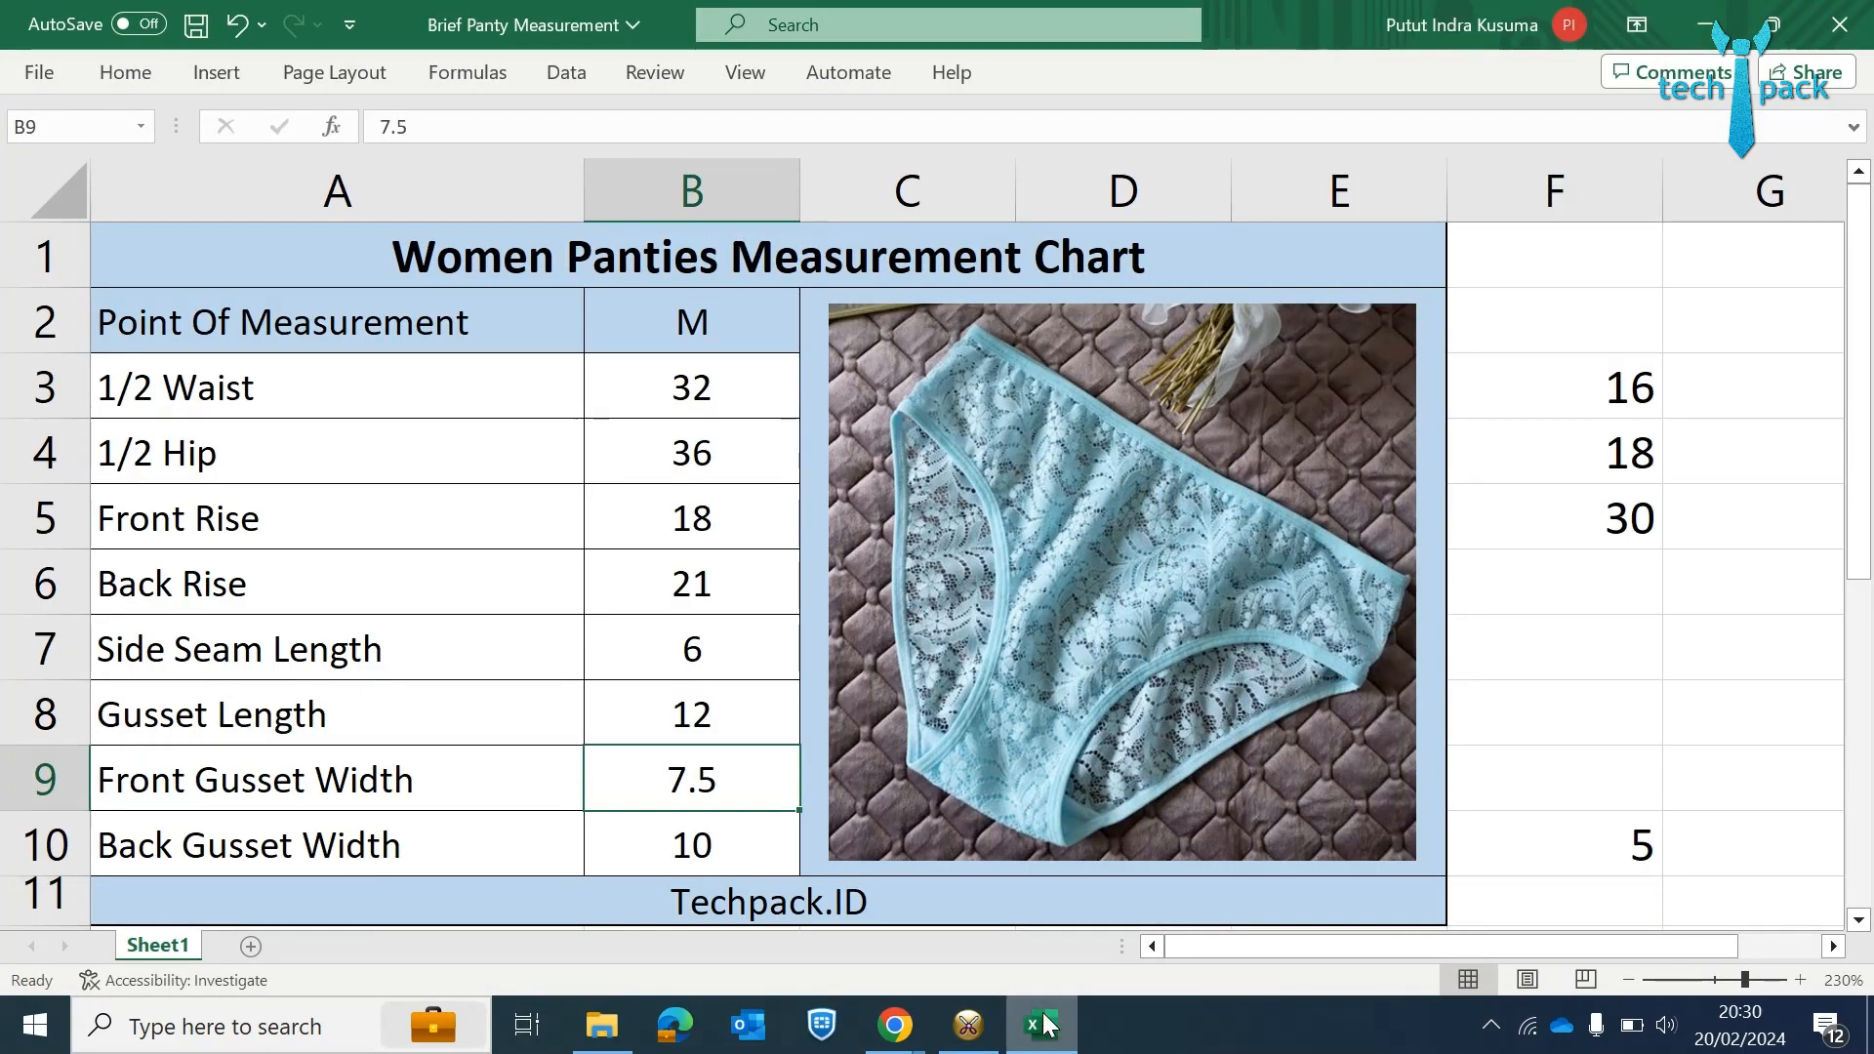
click(1613, 835)
drag(1663, 877, 1644, 757)
click(1743, 740)
click(1633, 778)
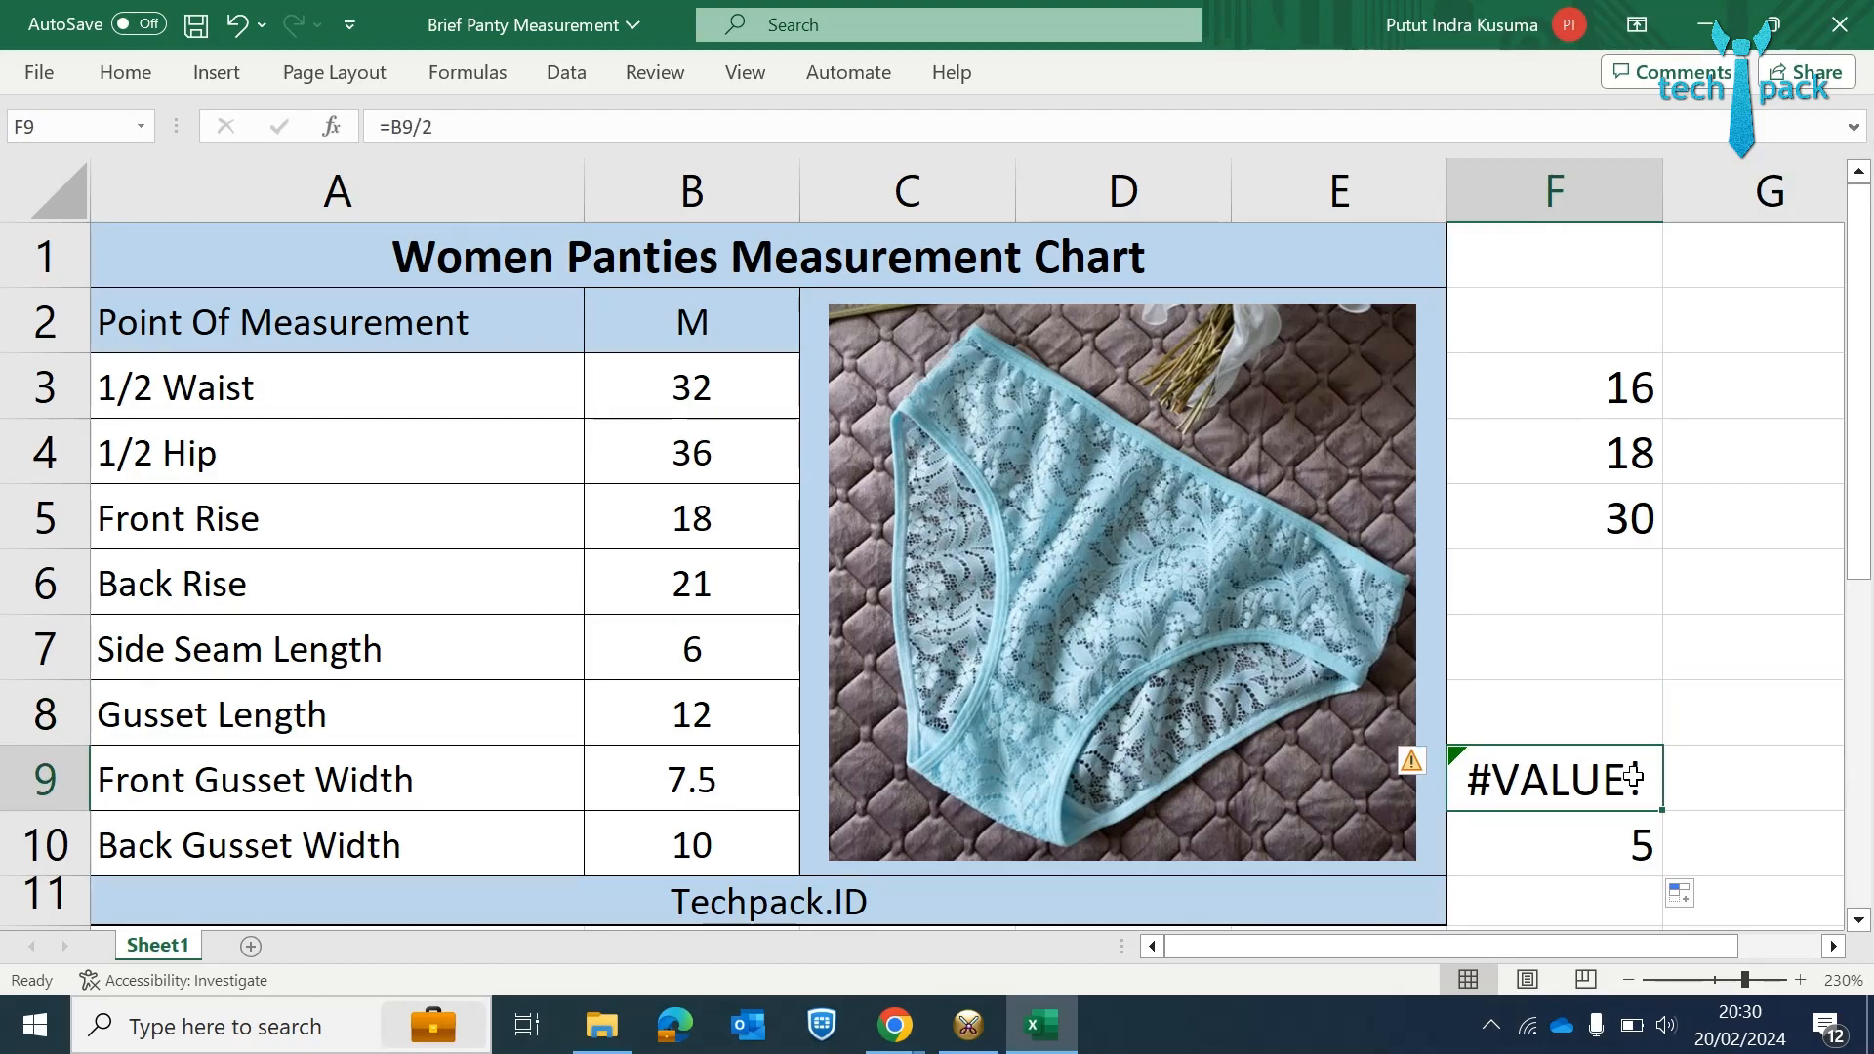
text(=)
click(670, 778)
text(/2)
key(Return)
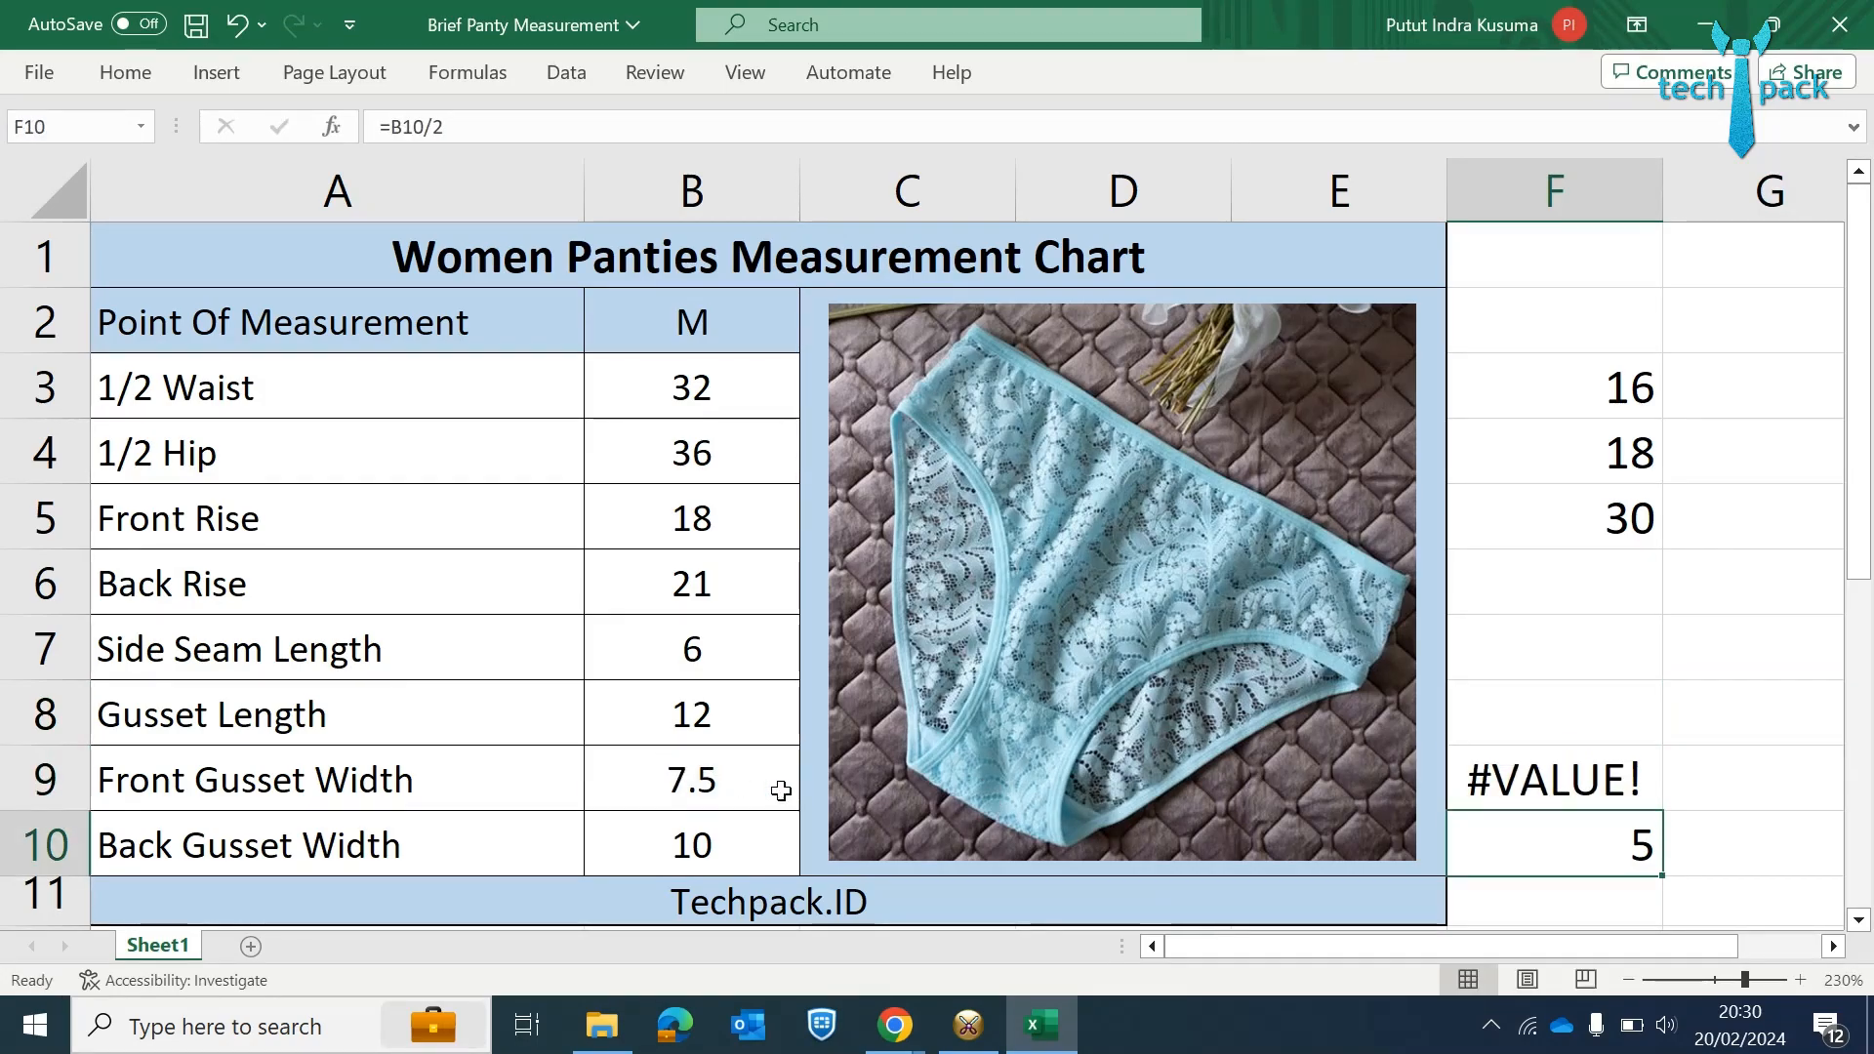
- Undo the last F9 entry and re-enter the Front Gusset Width in cell B9 as 7,5
key(ctrl+z)
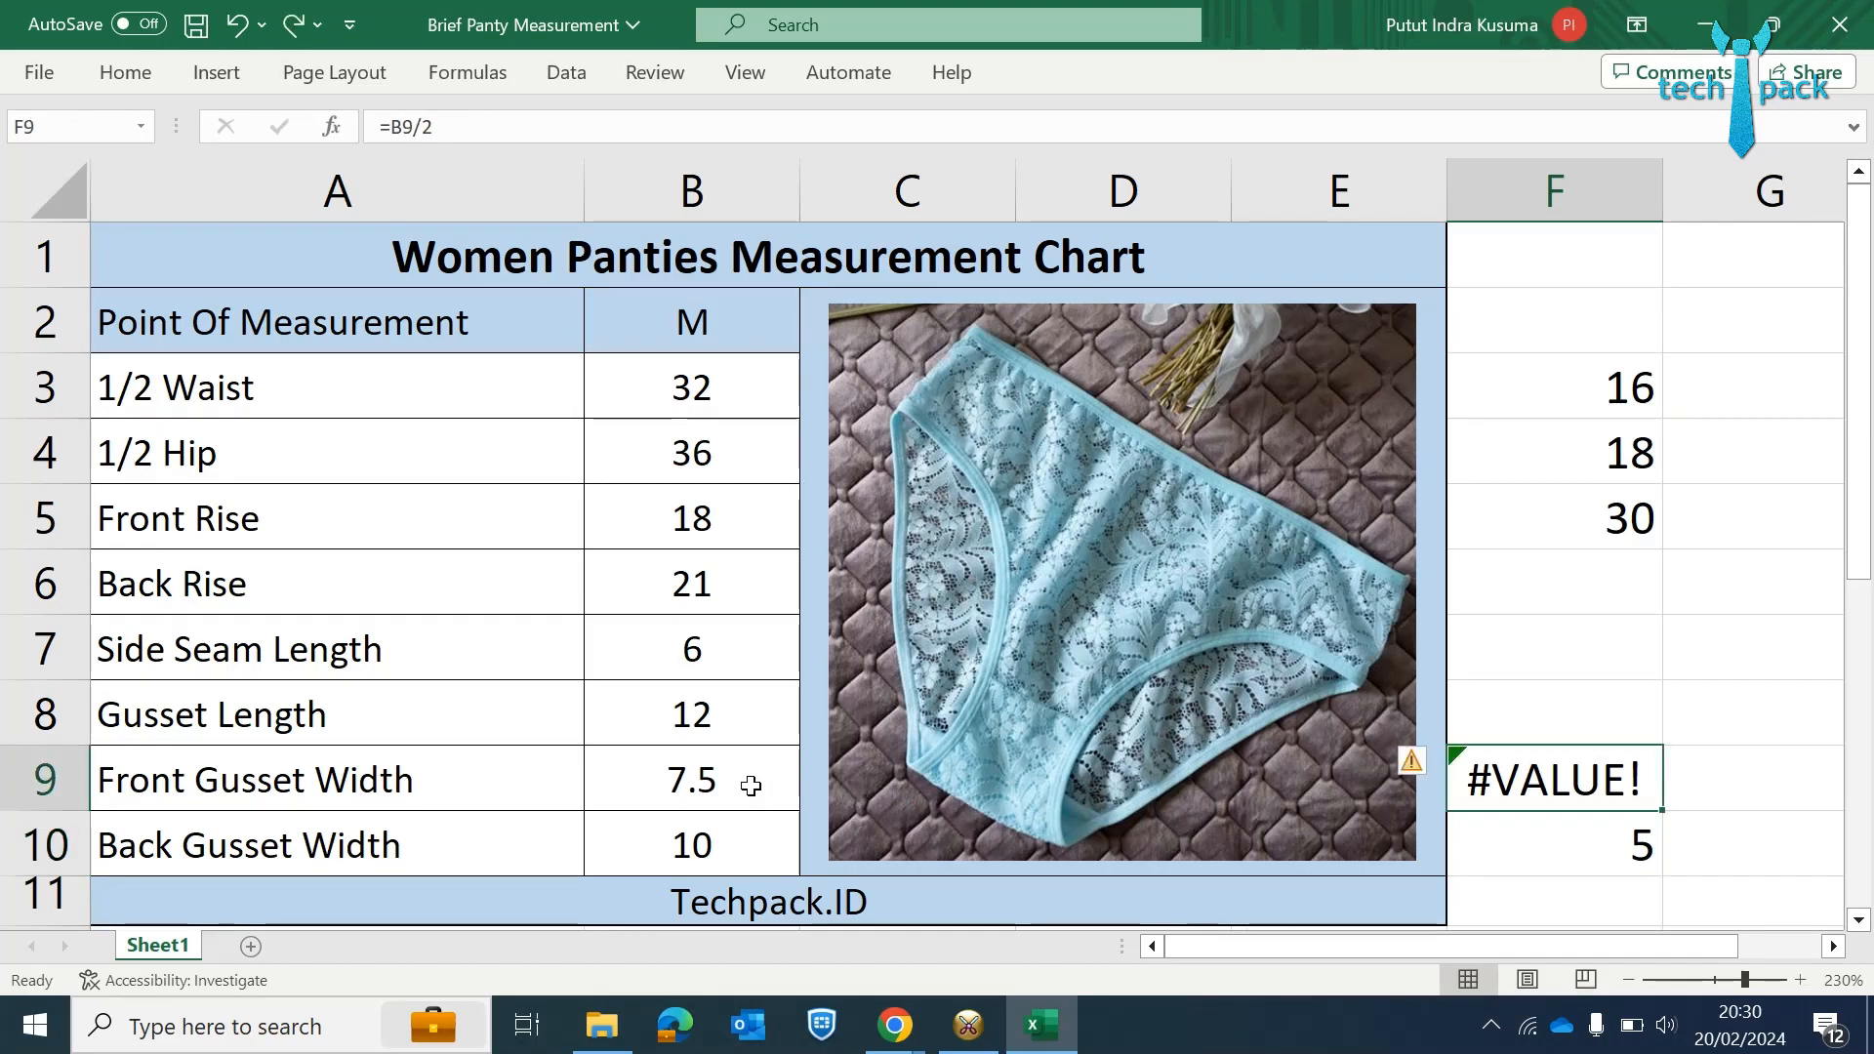
click(751, 786)
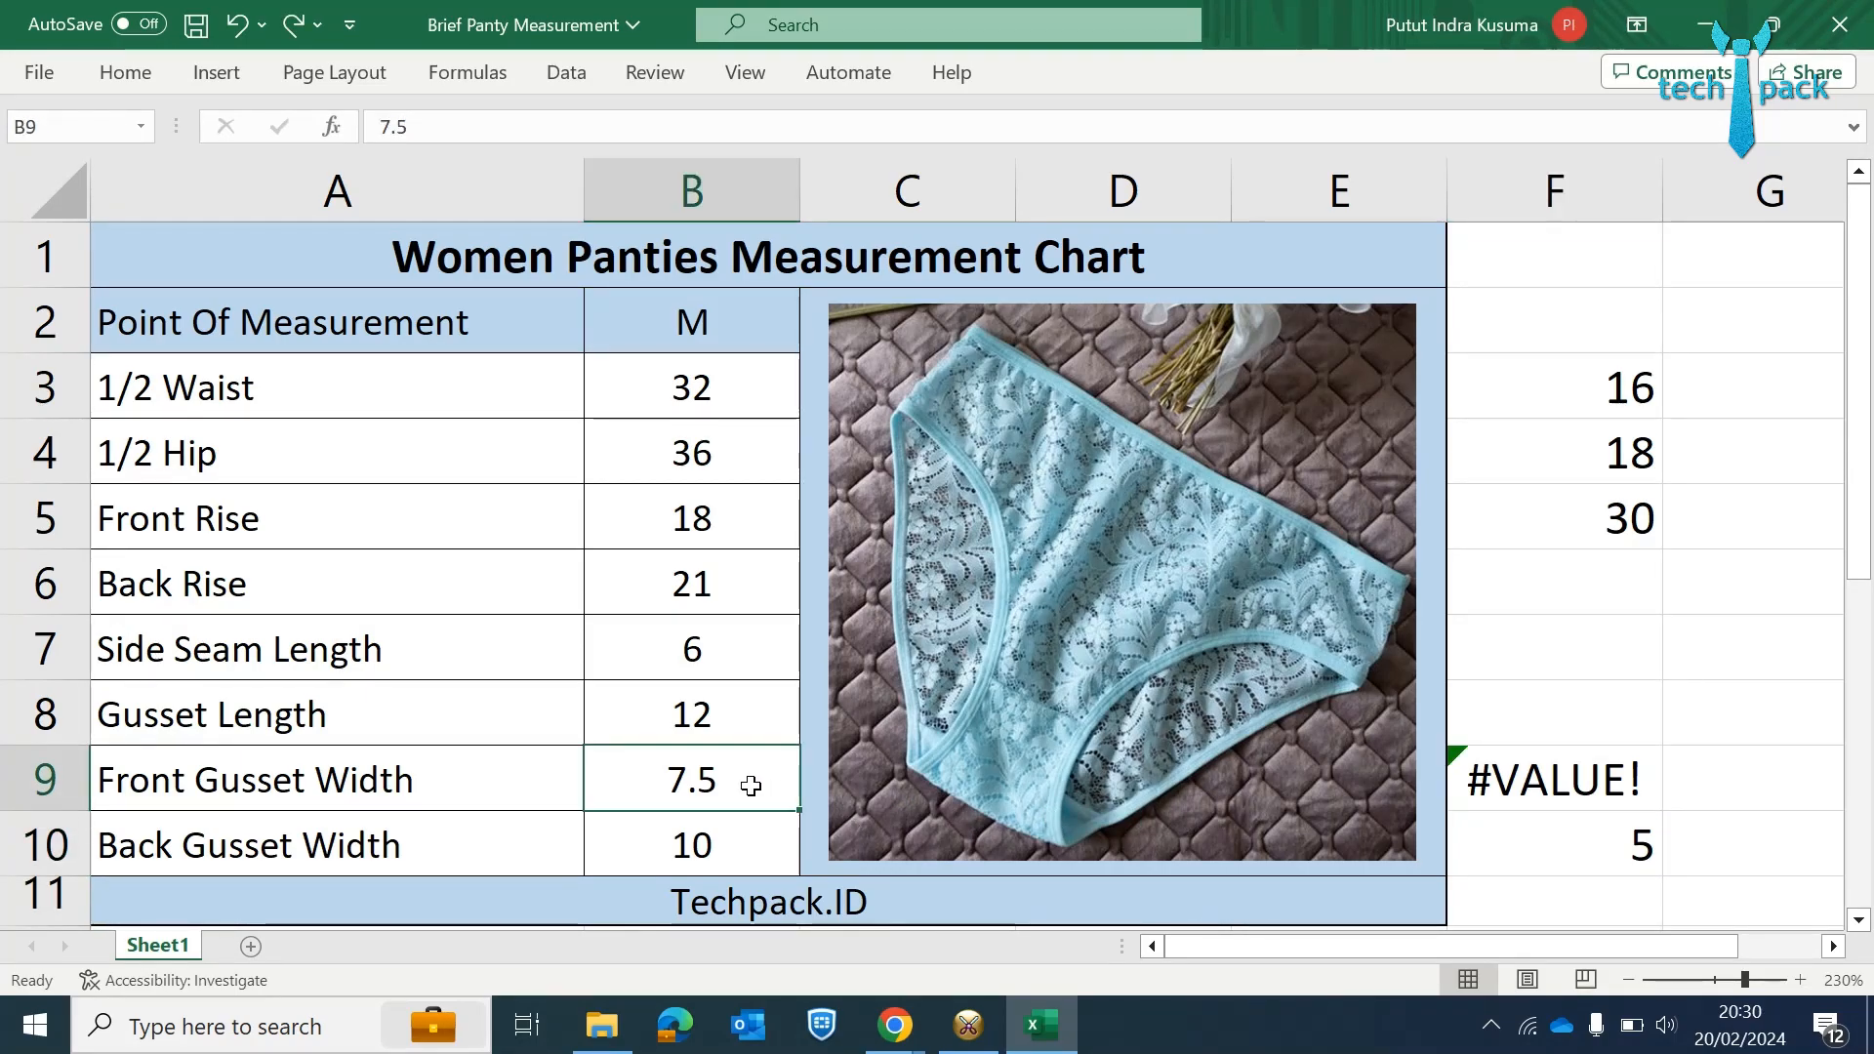
text(7,5)
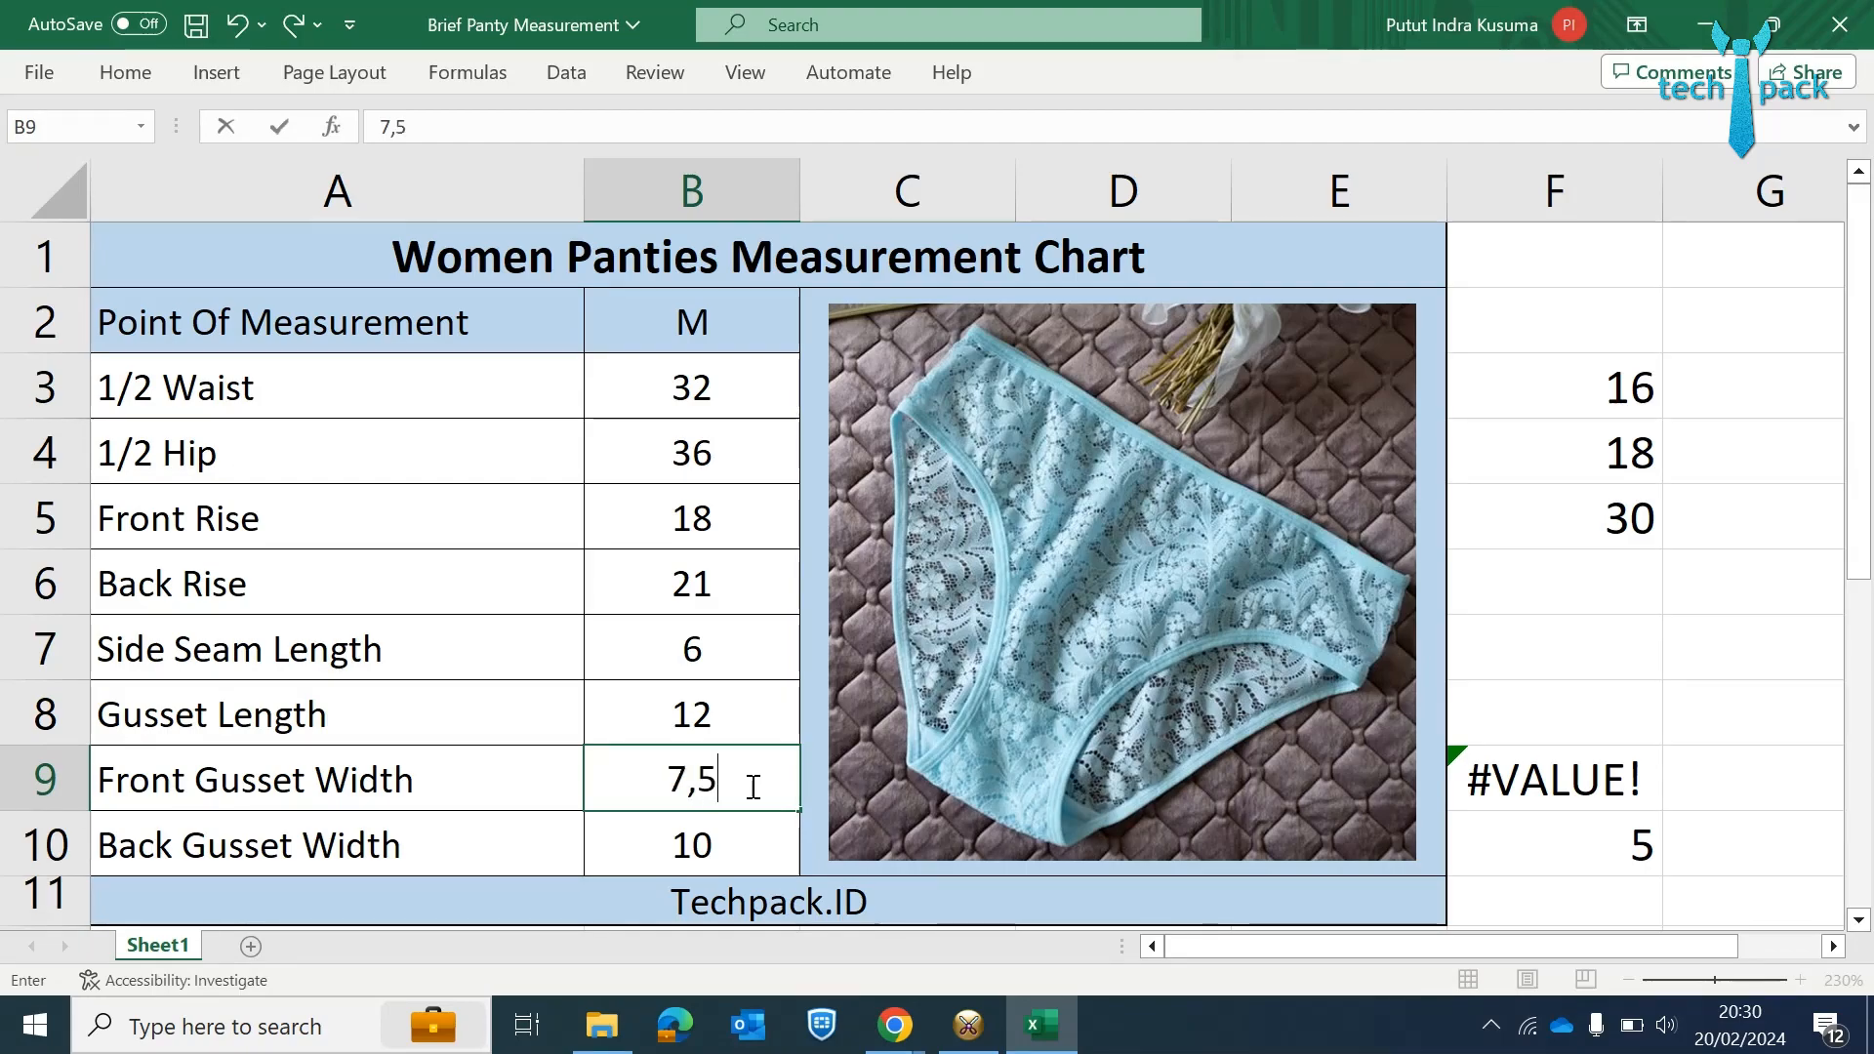
key(Return)
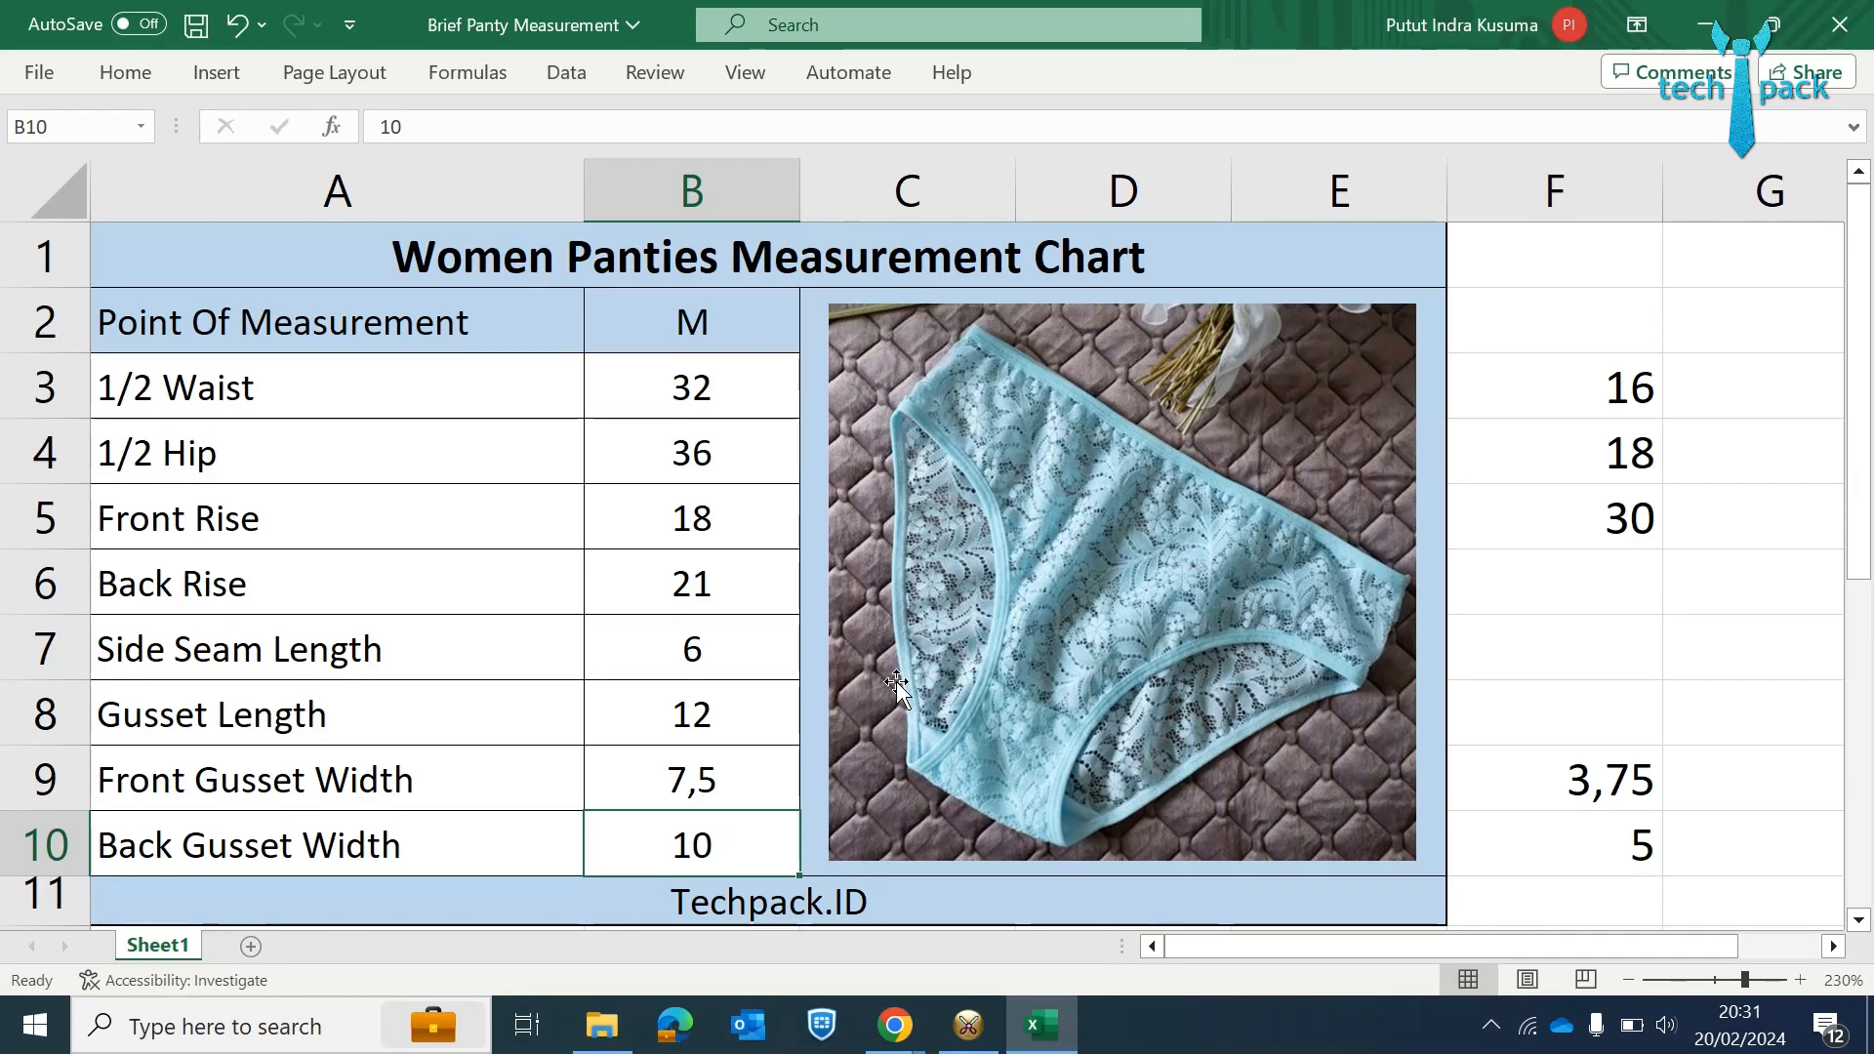
- Switch back to OptiTex PDS and draft an internal line 3.75 cm horizontally inward from the front rise point on the block's left edge, with 0 vertical offset
click(979, 1033)
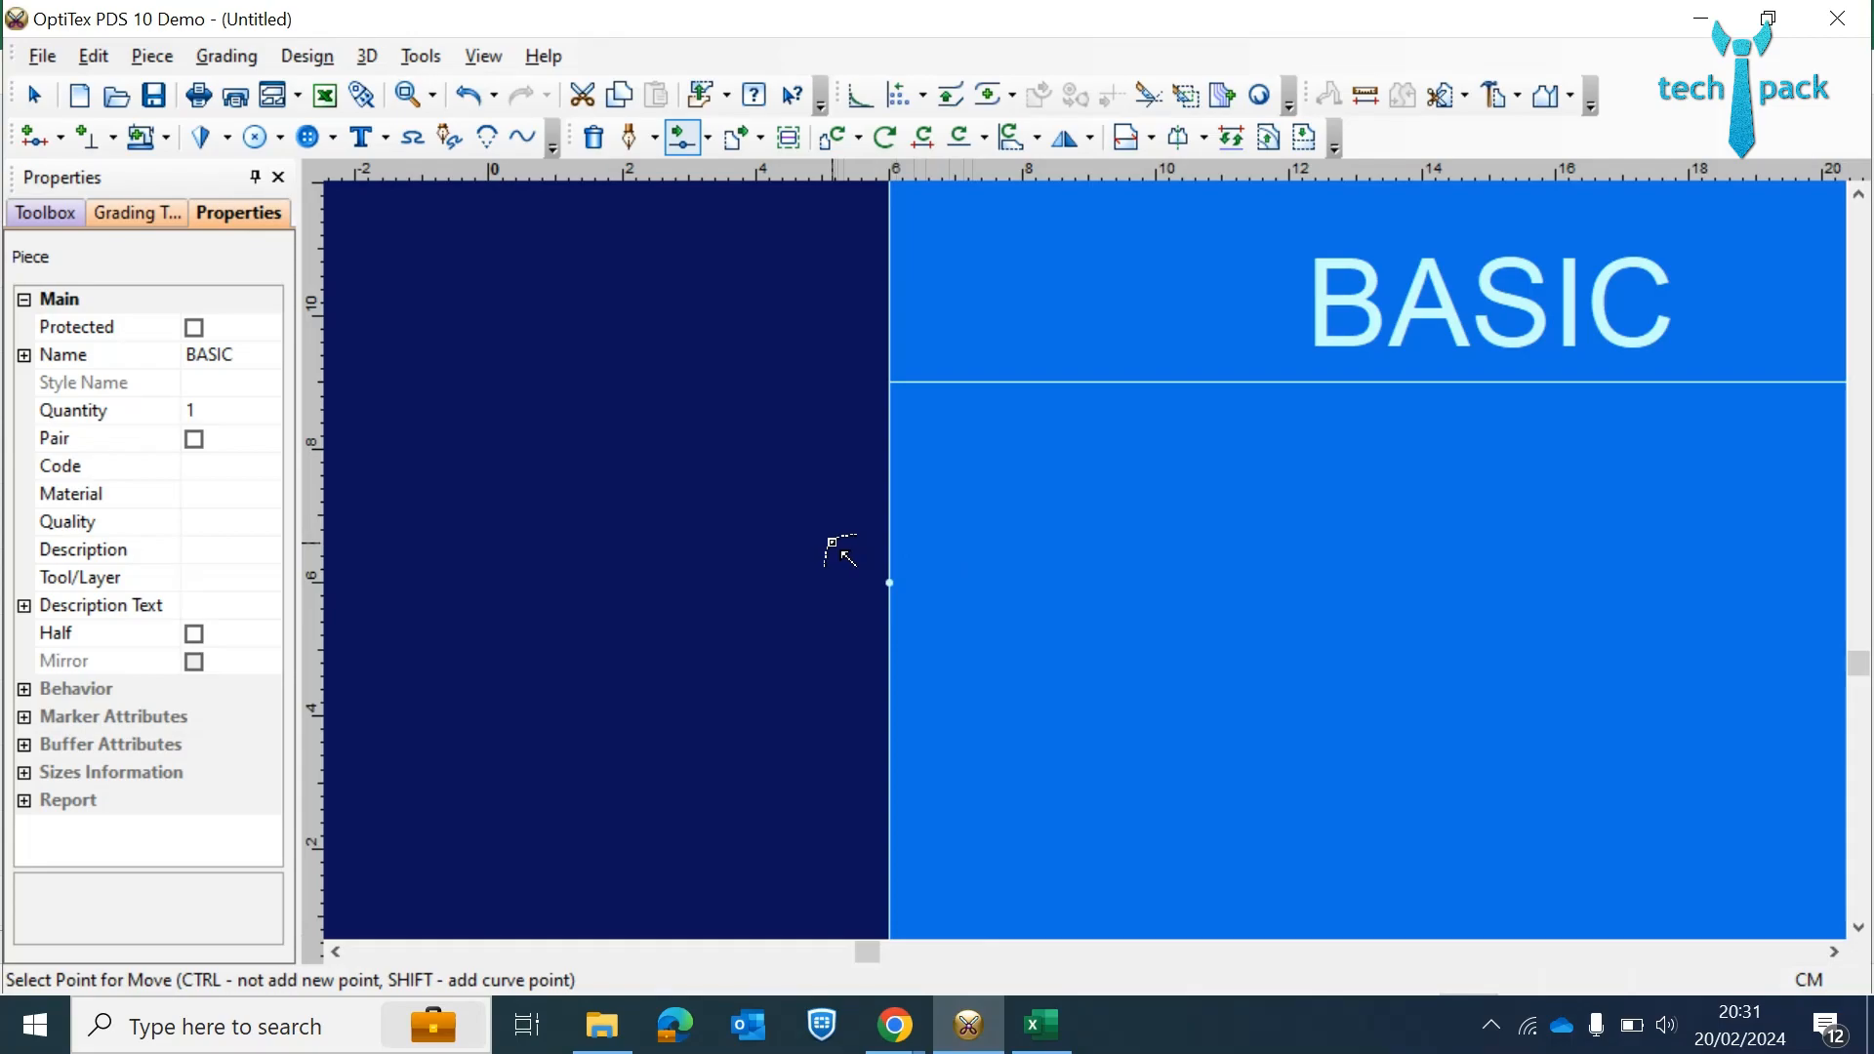
key(d)
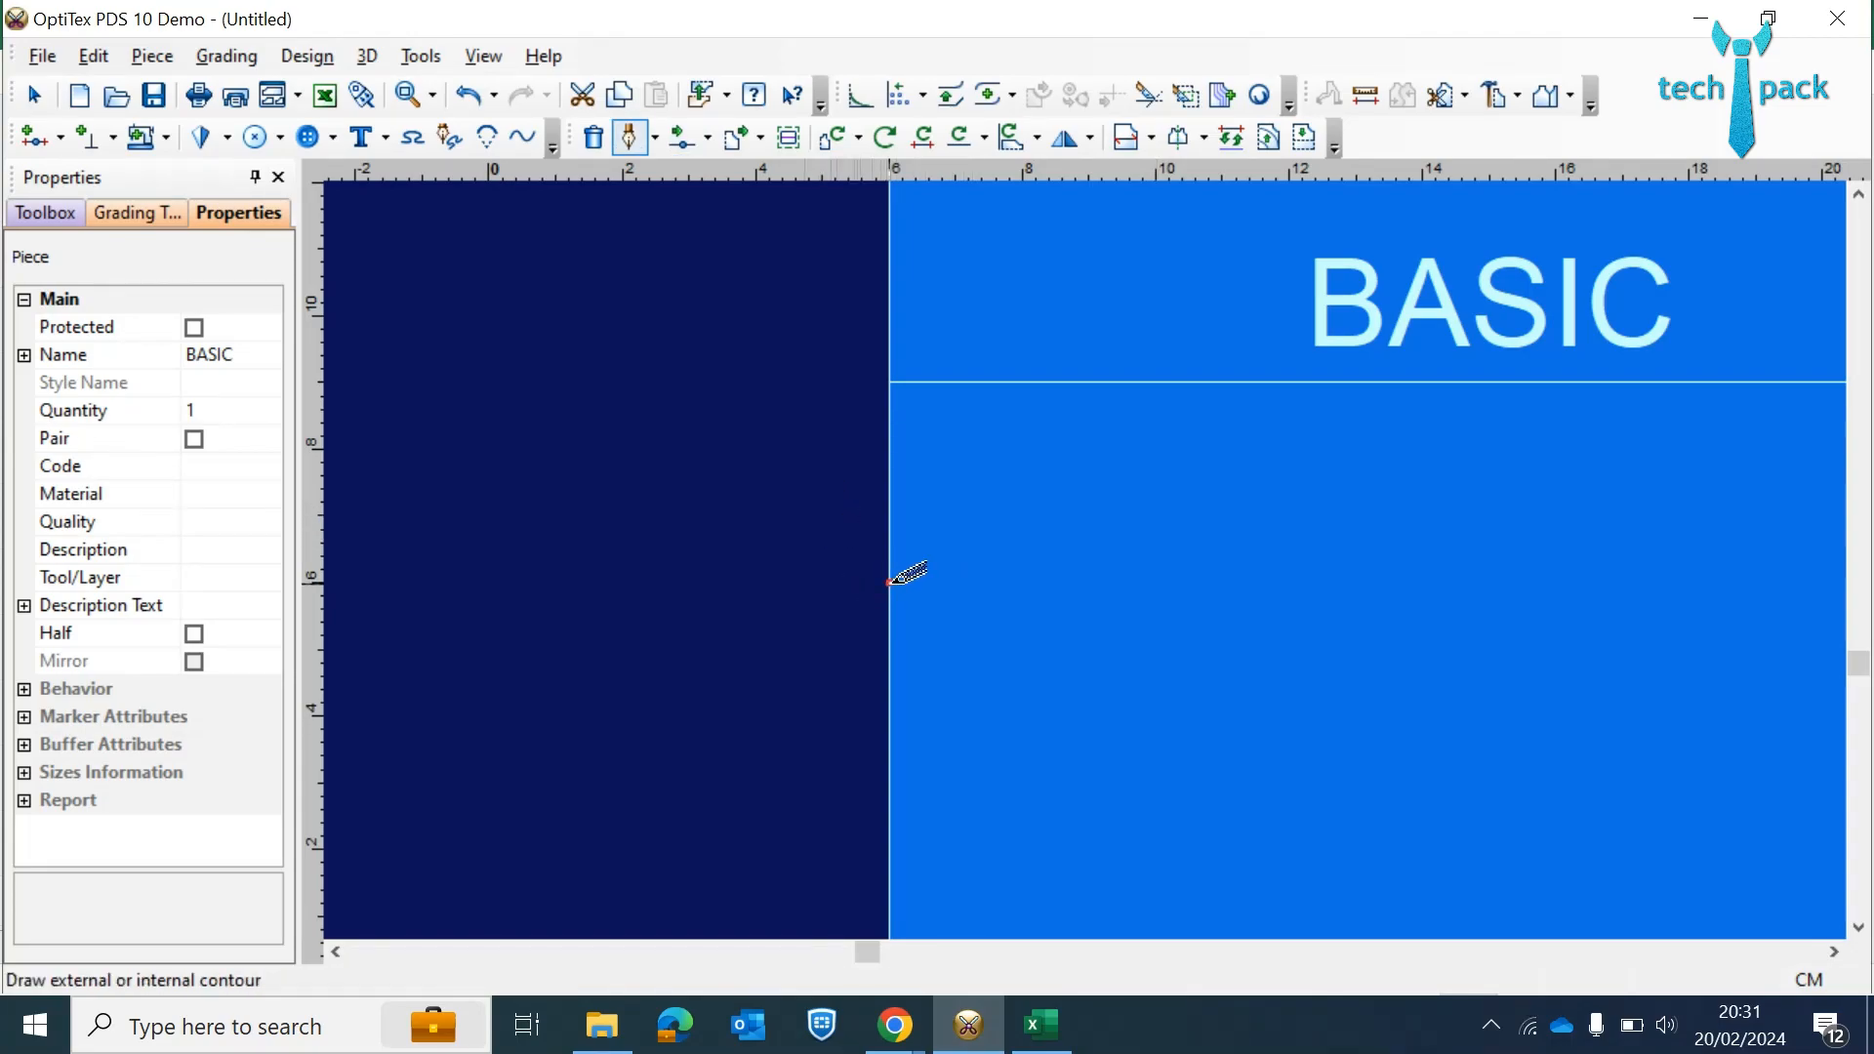
click(890, 582)
click(898, 678)
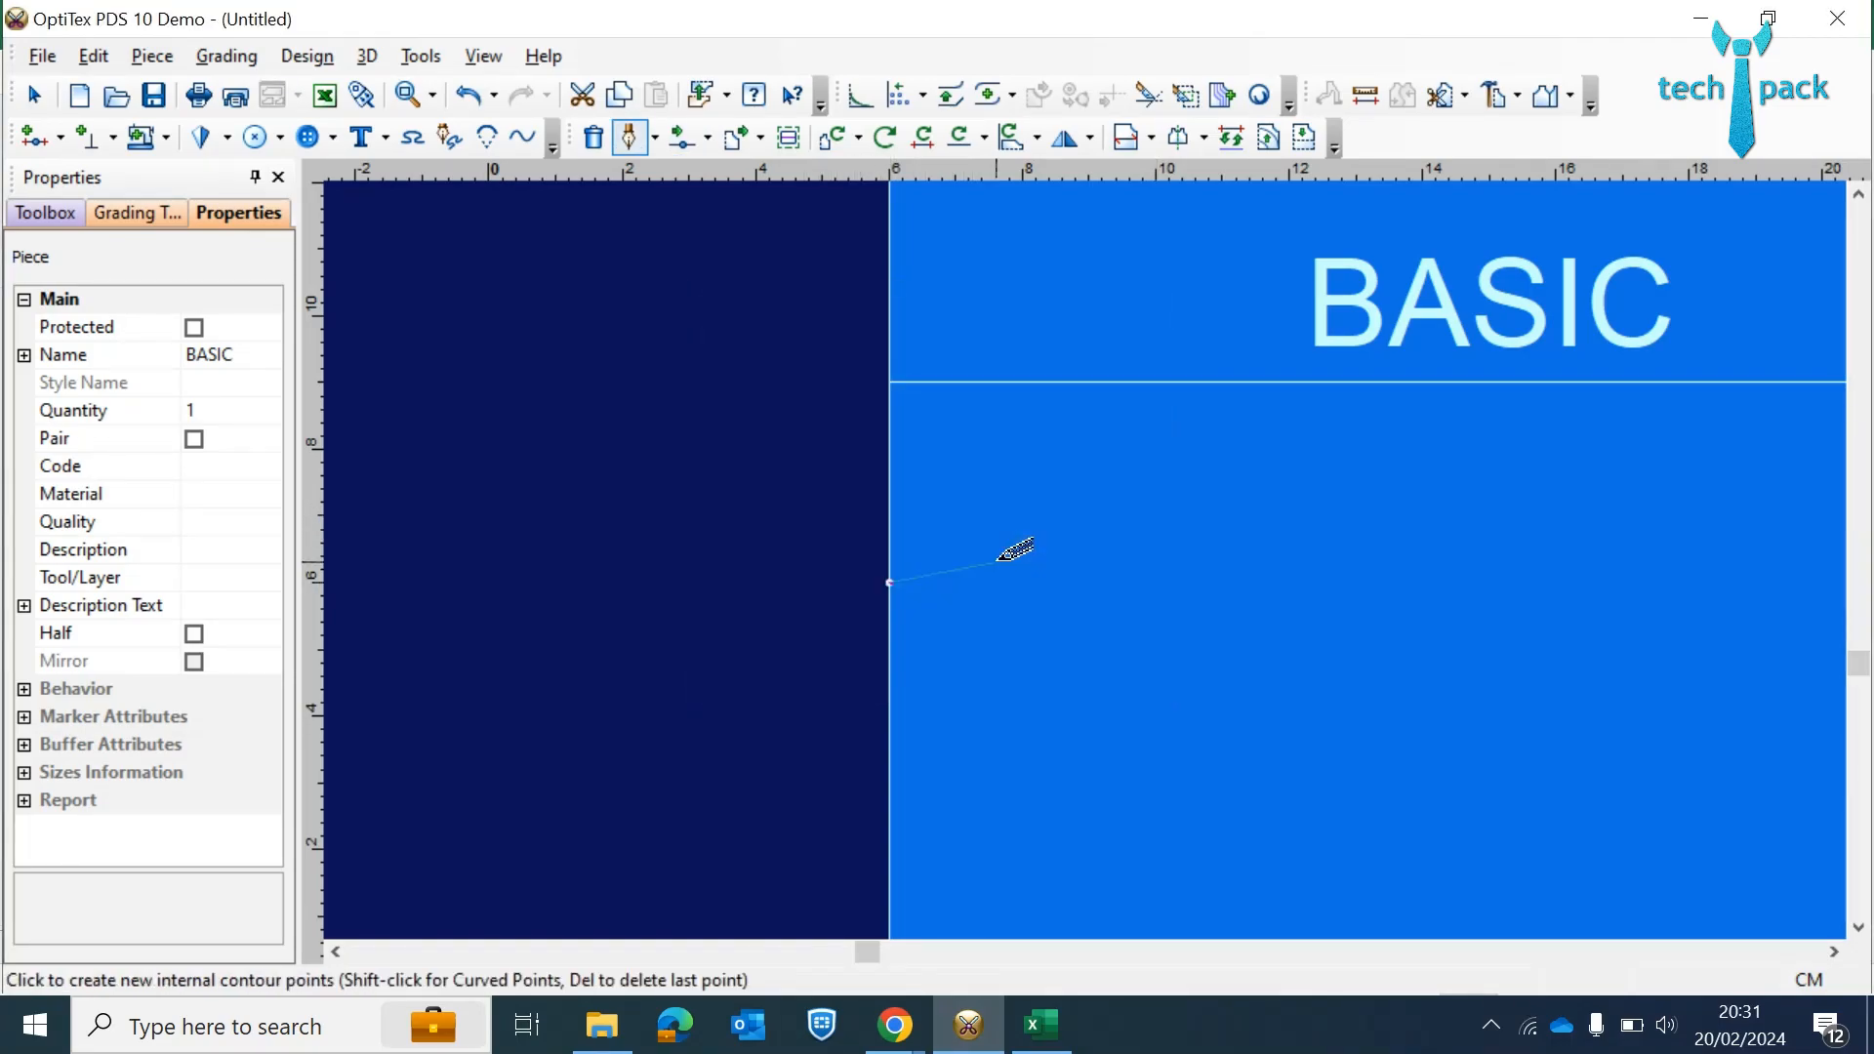
click(1057, 588)
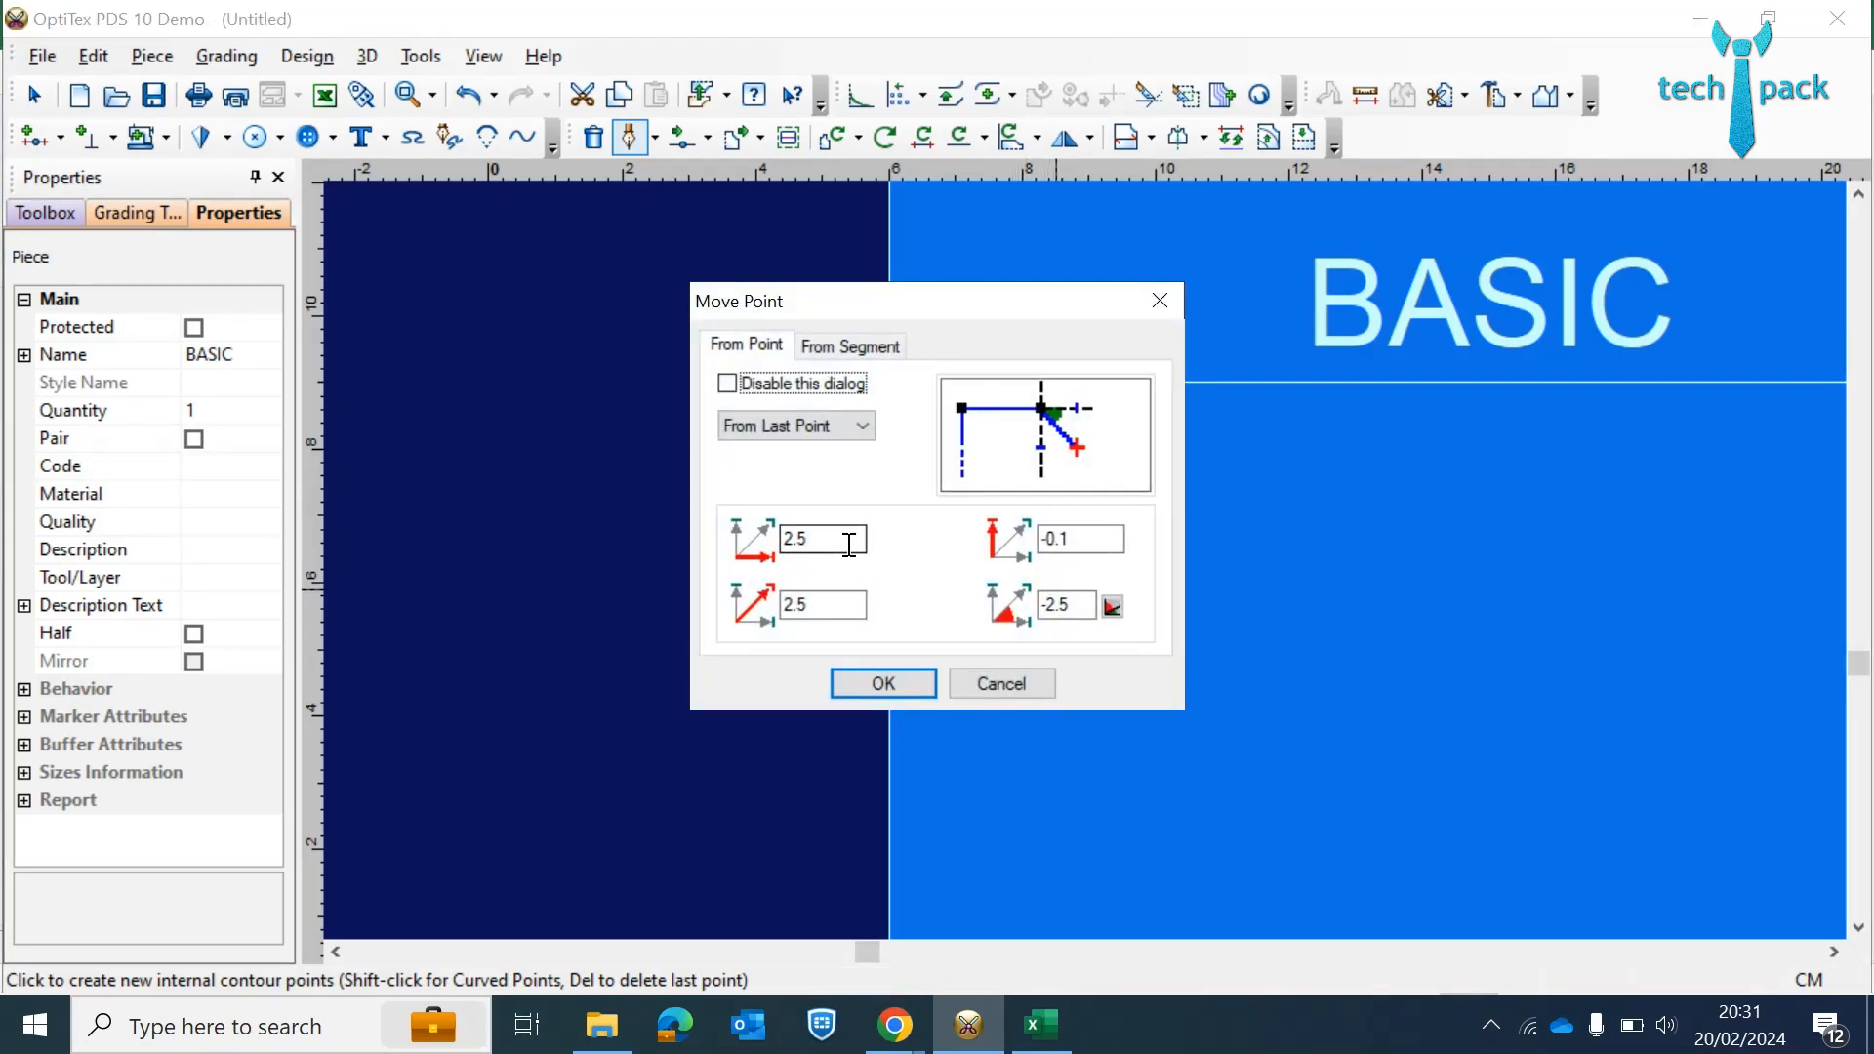
drag(849, 544, 761, 536)
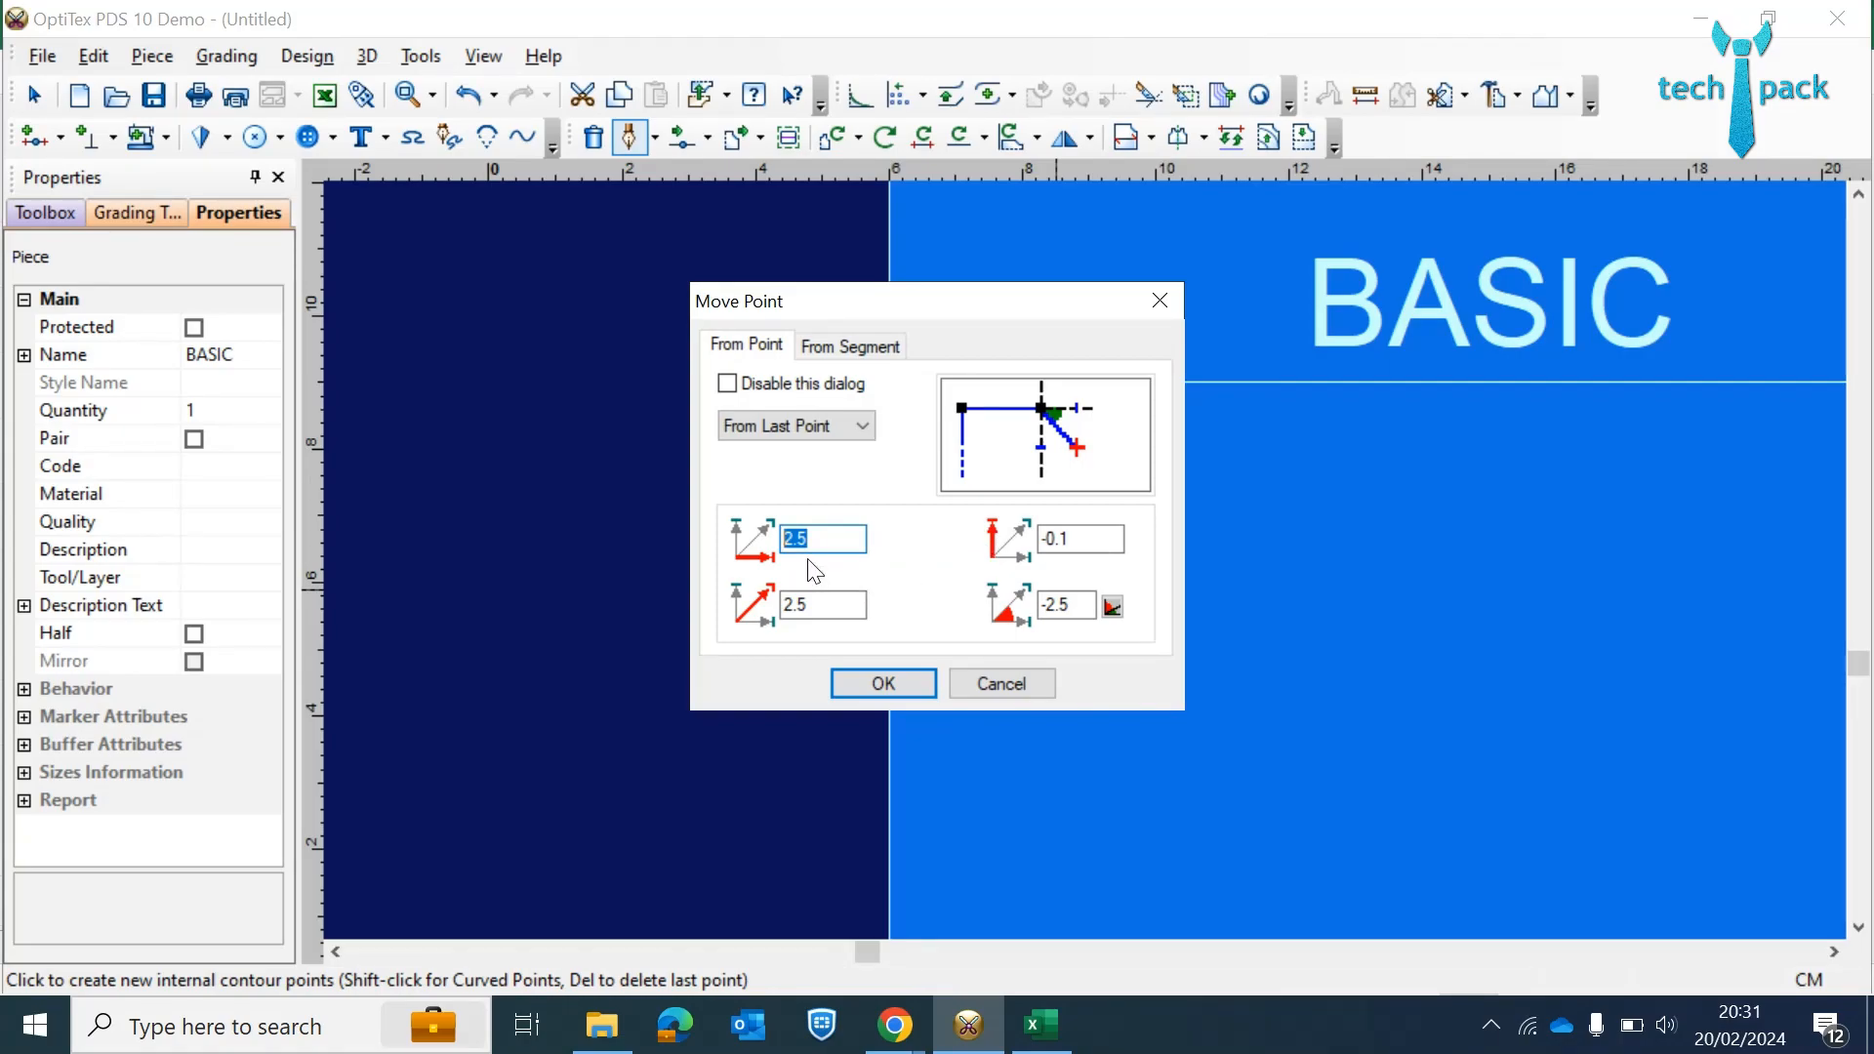
text(3)
key(Tab)
text(0)
click(883, 683)
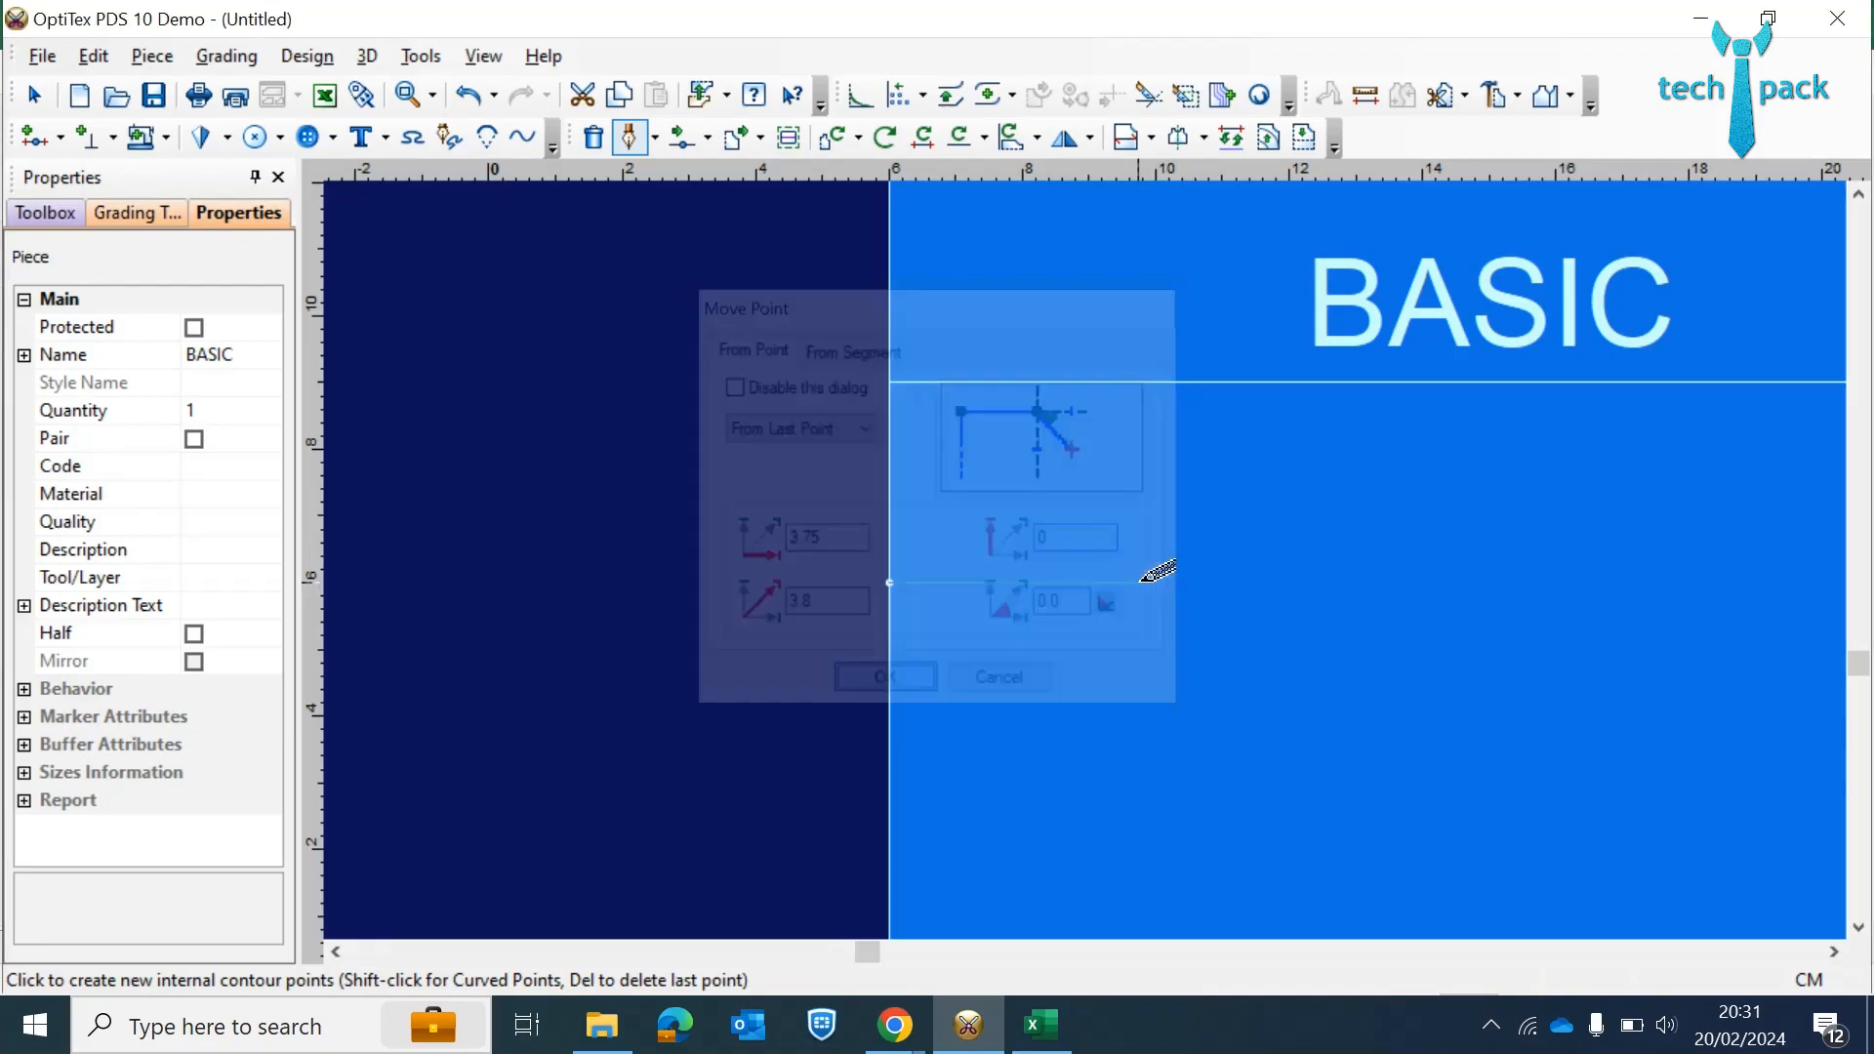
right_click(1162, 504)
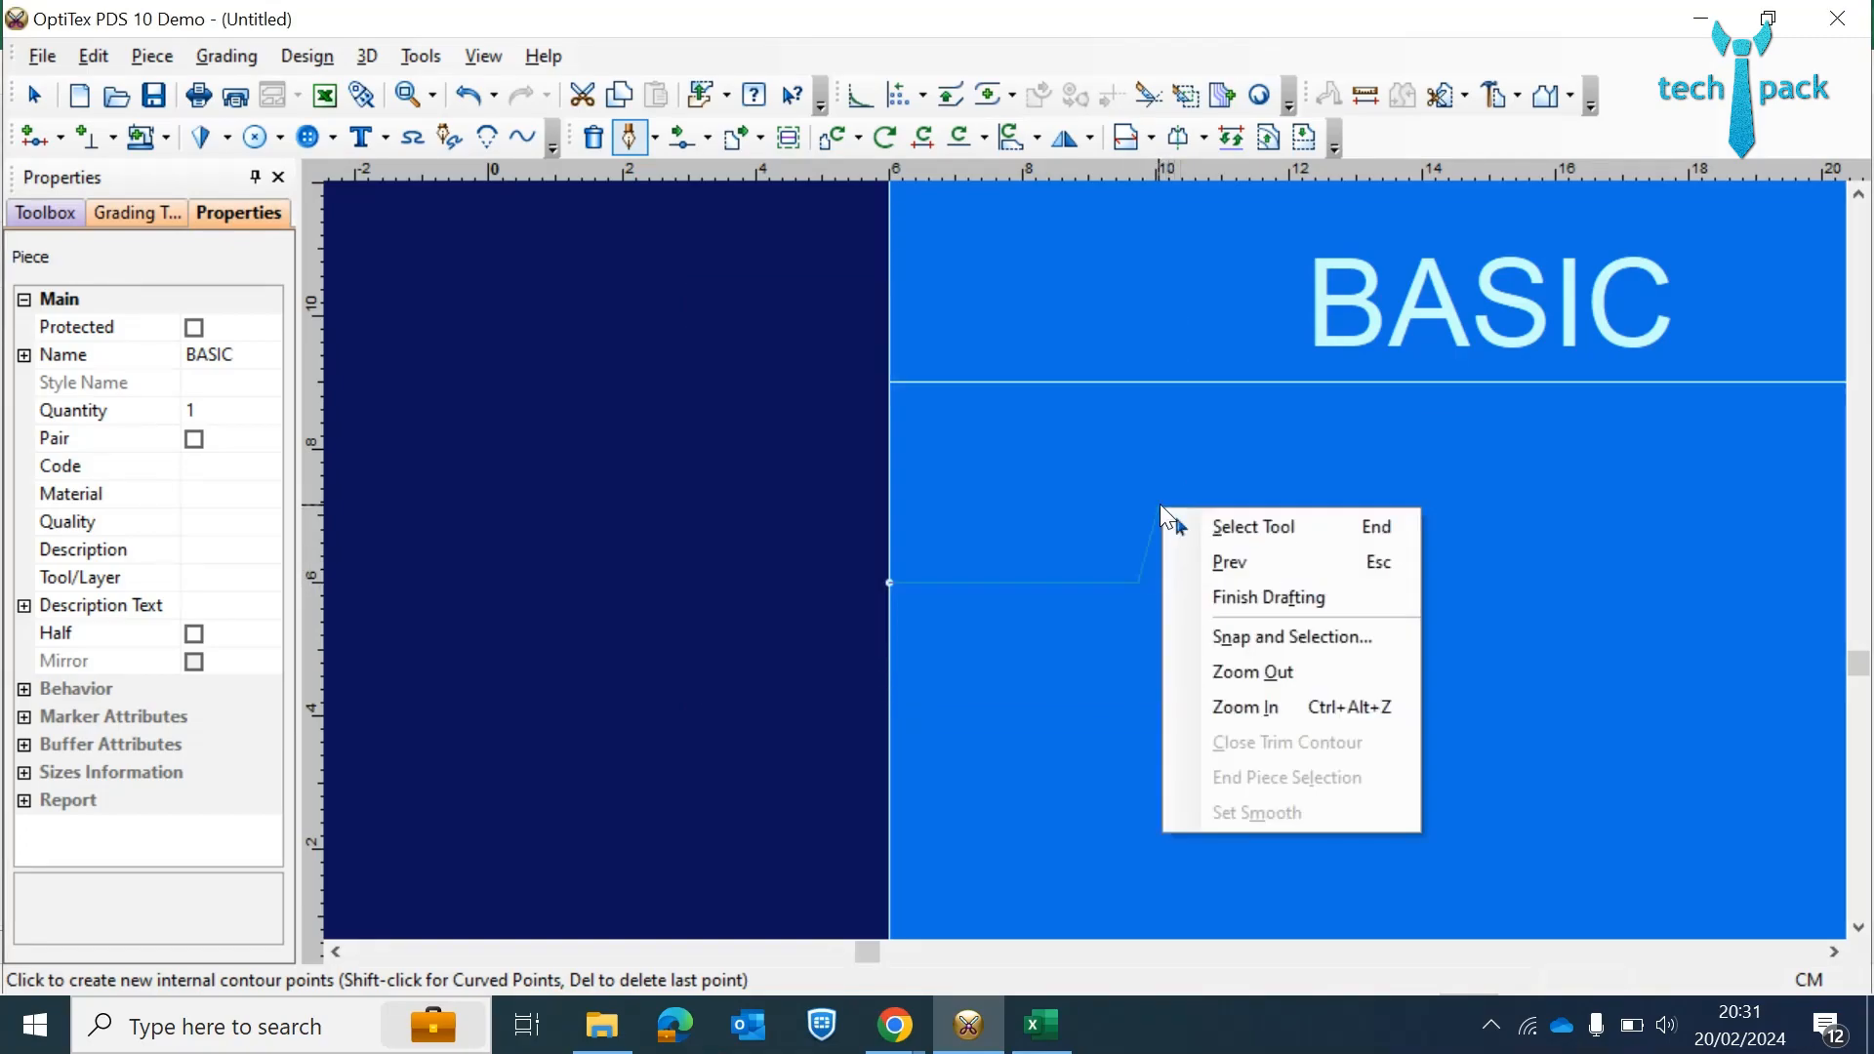
click(1242, 595)
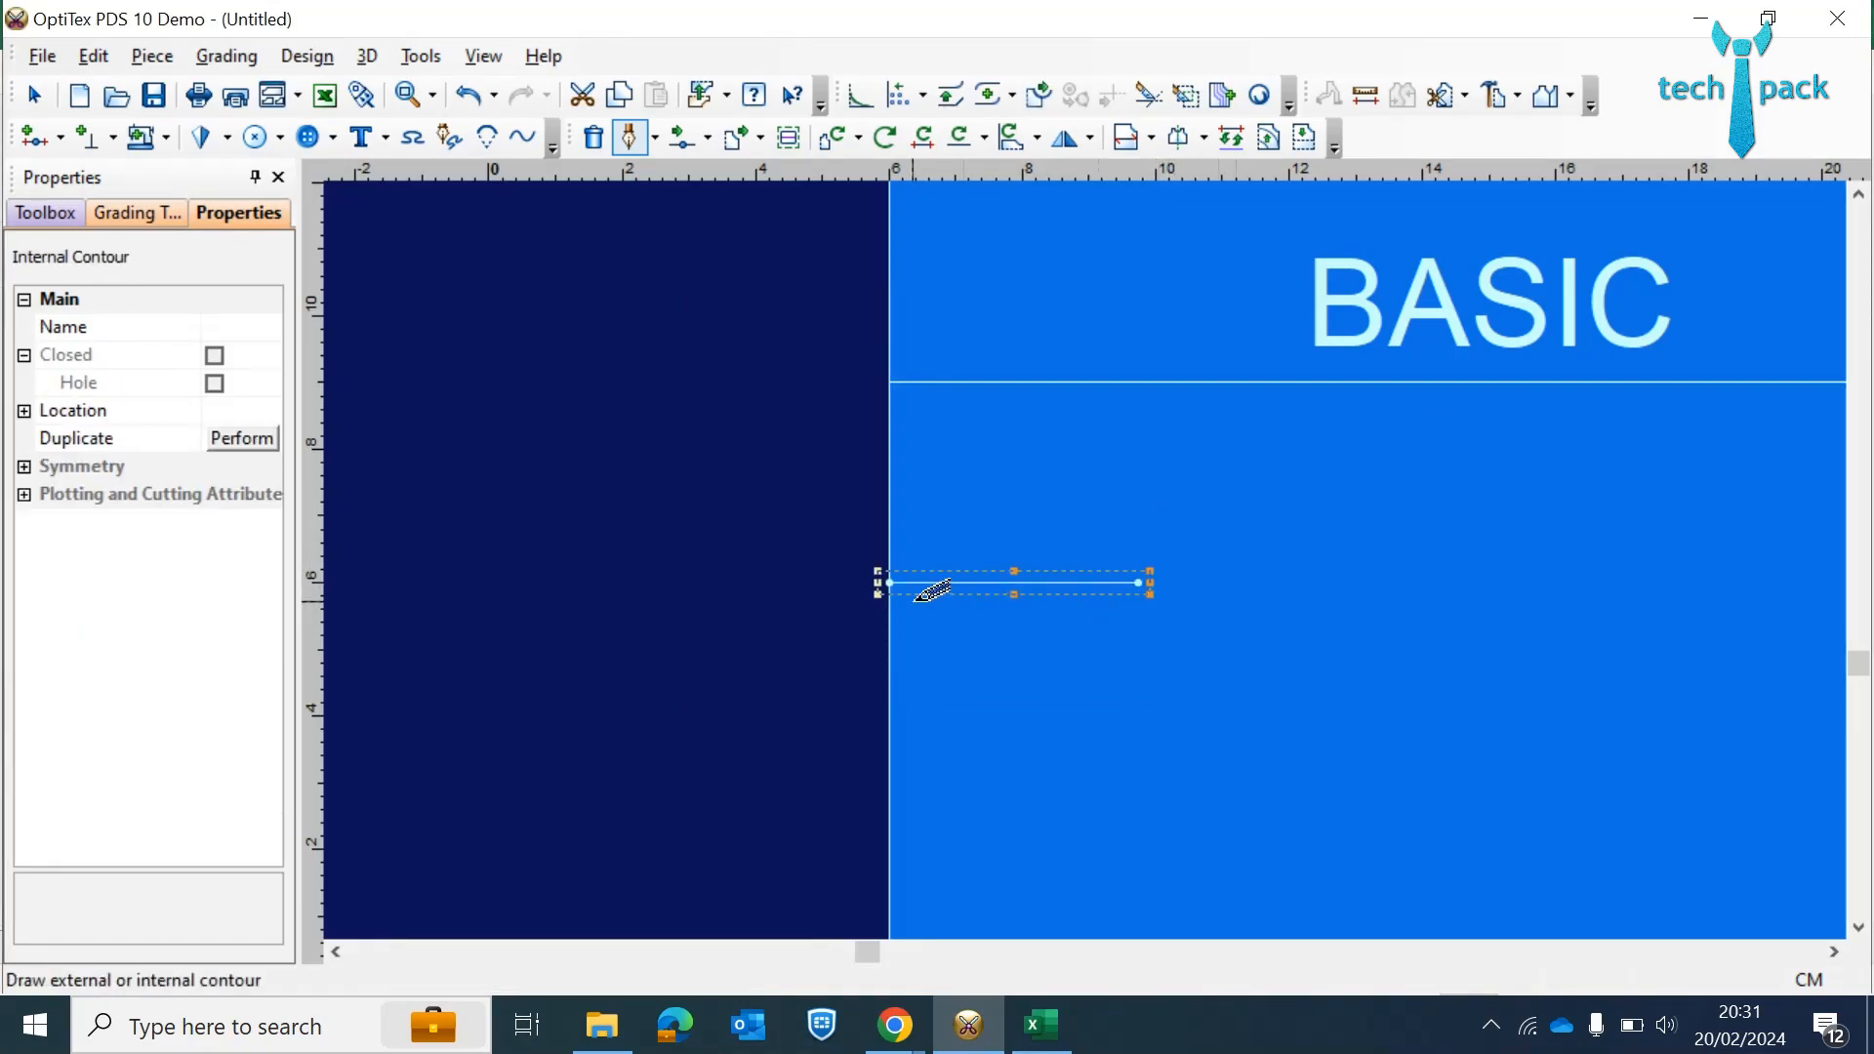
- Draft an internal contour from the upper end of the gusset curve to the inner end of the 3.75 cm front gusset line, with zero offsets
scroll(858, 573, down, 1)
scroll(1103, 552, down, 2)
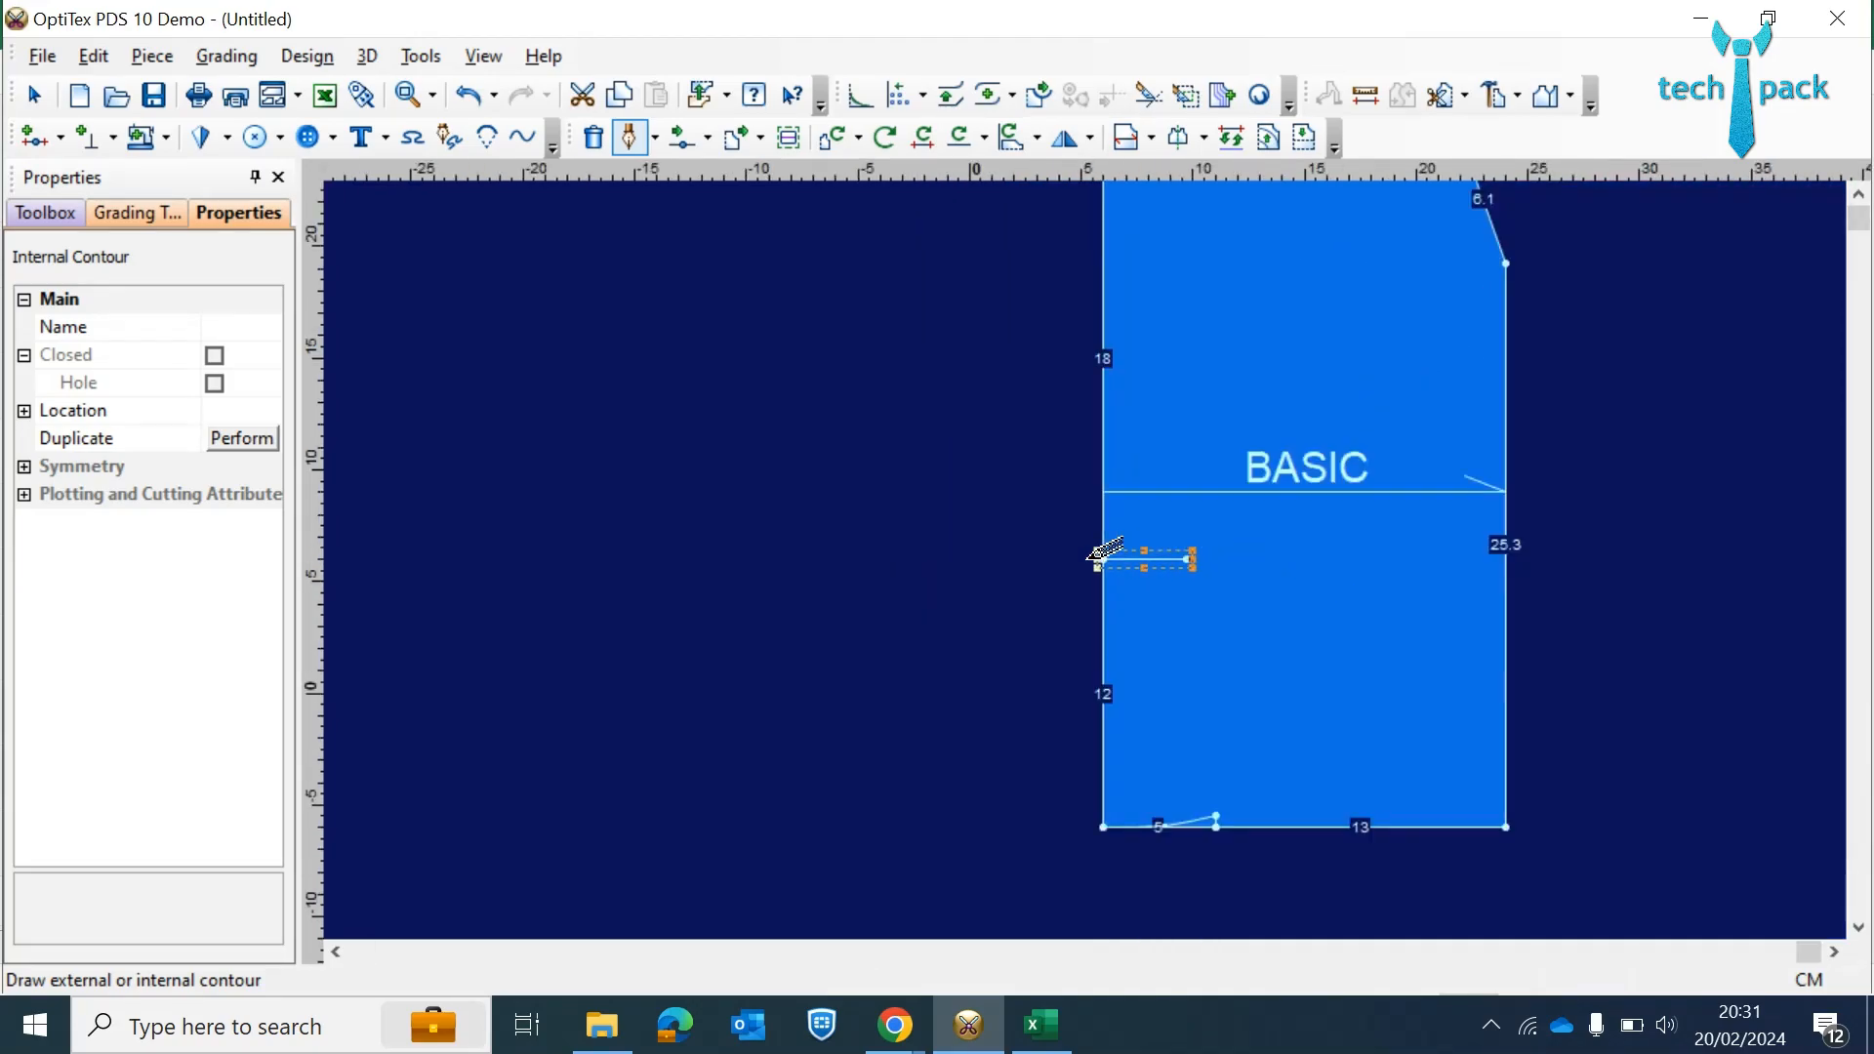
scroll(1100, 548, up, 1)
scroll(1103, 549, up, 2)
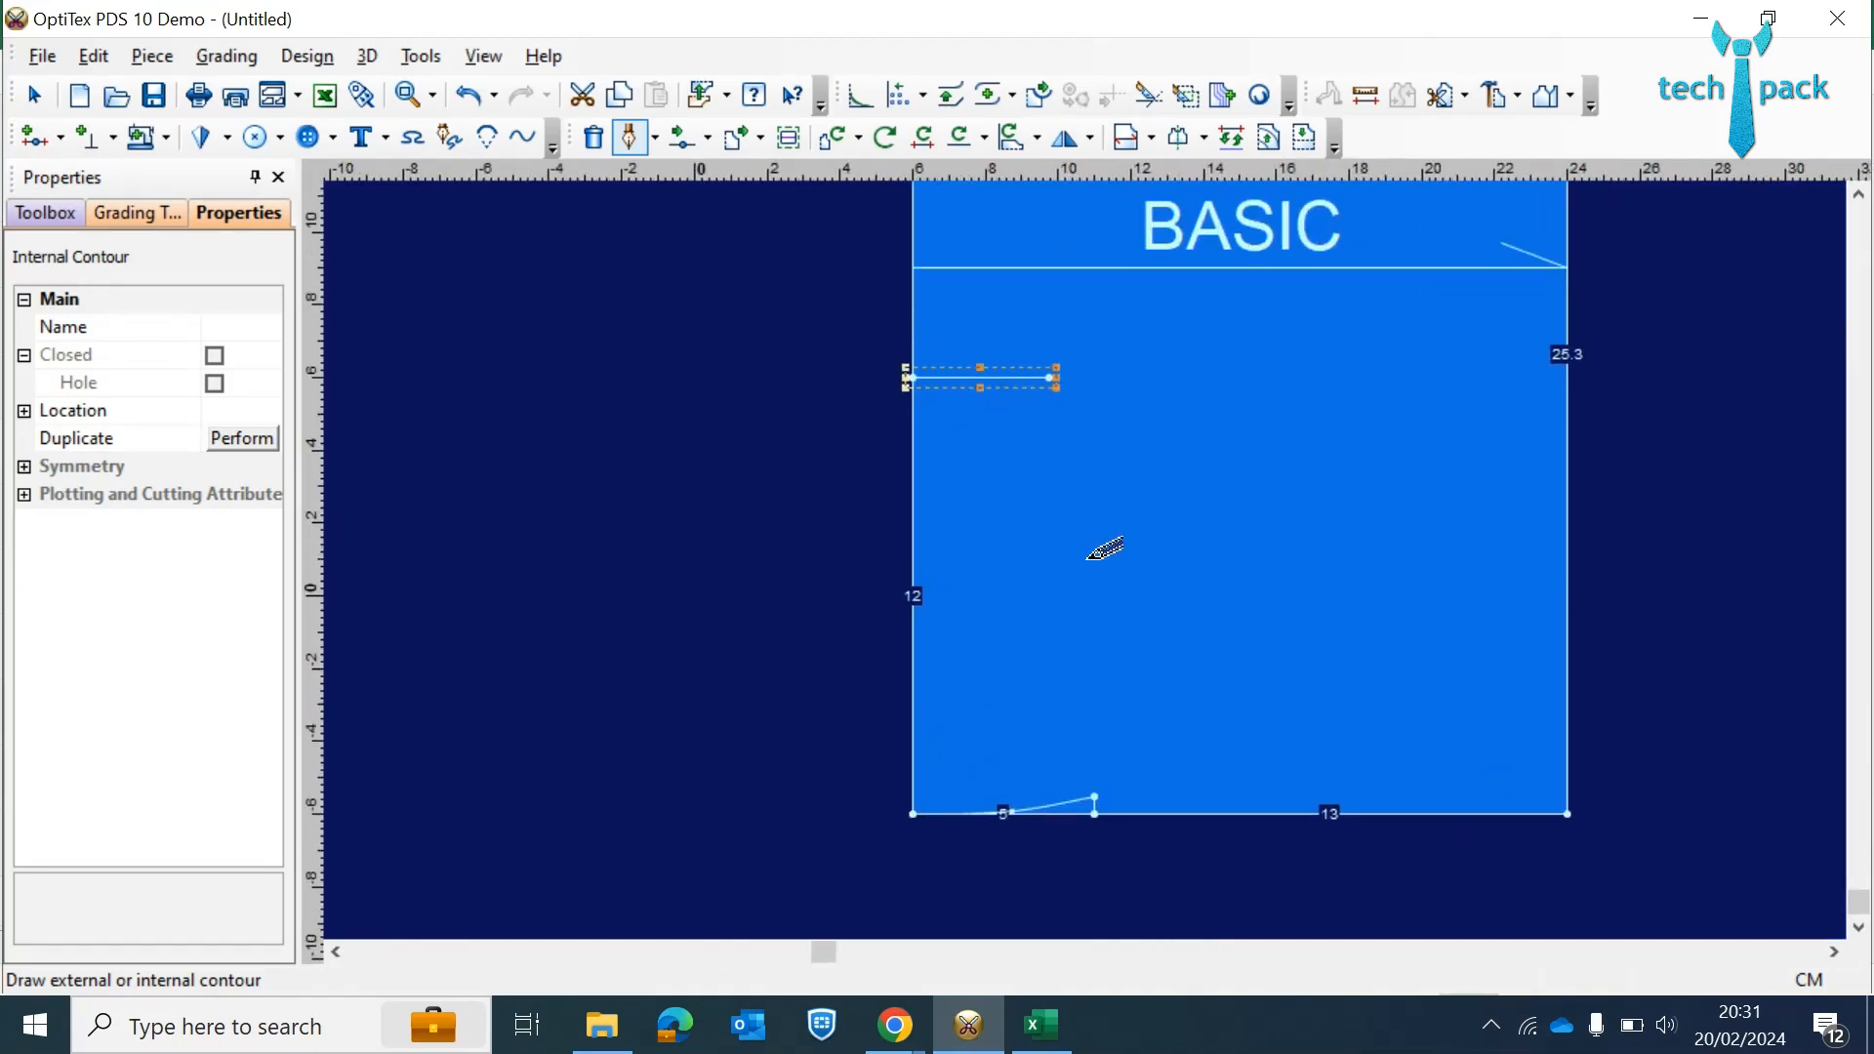
scroll(1104, 549, up, 1)
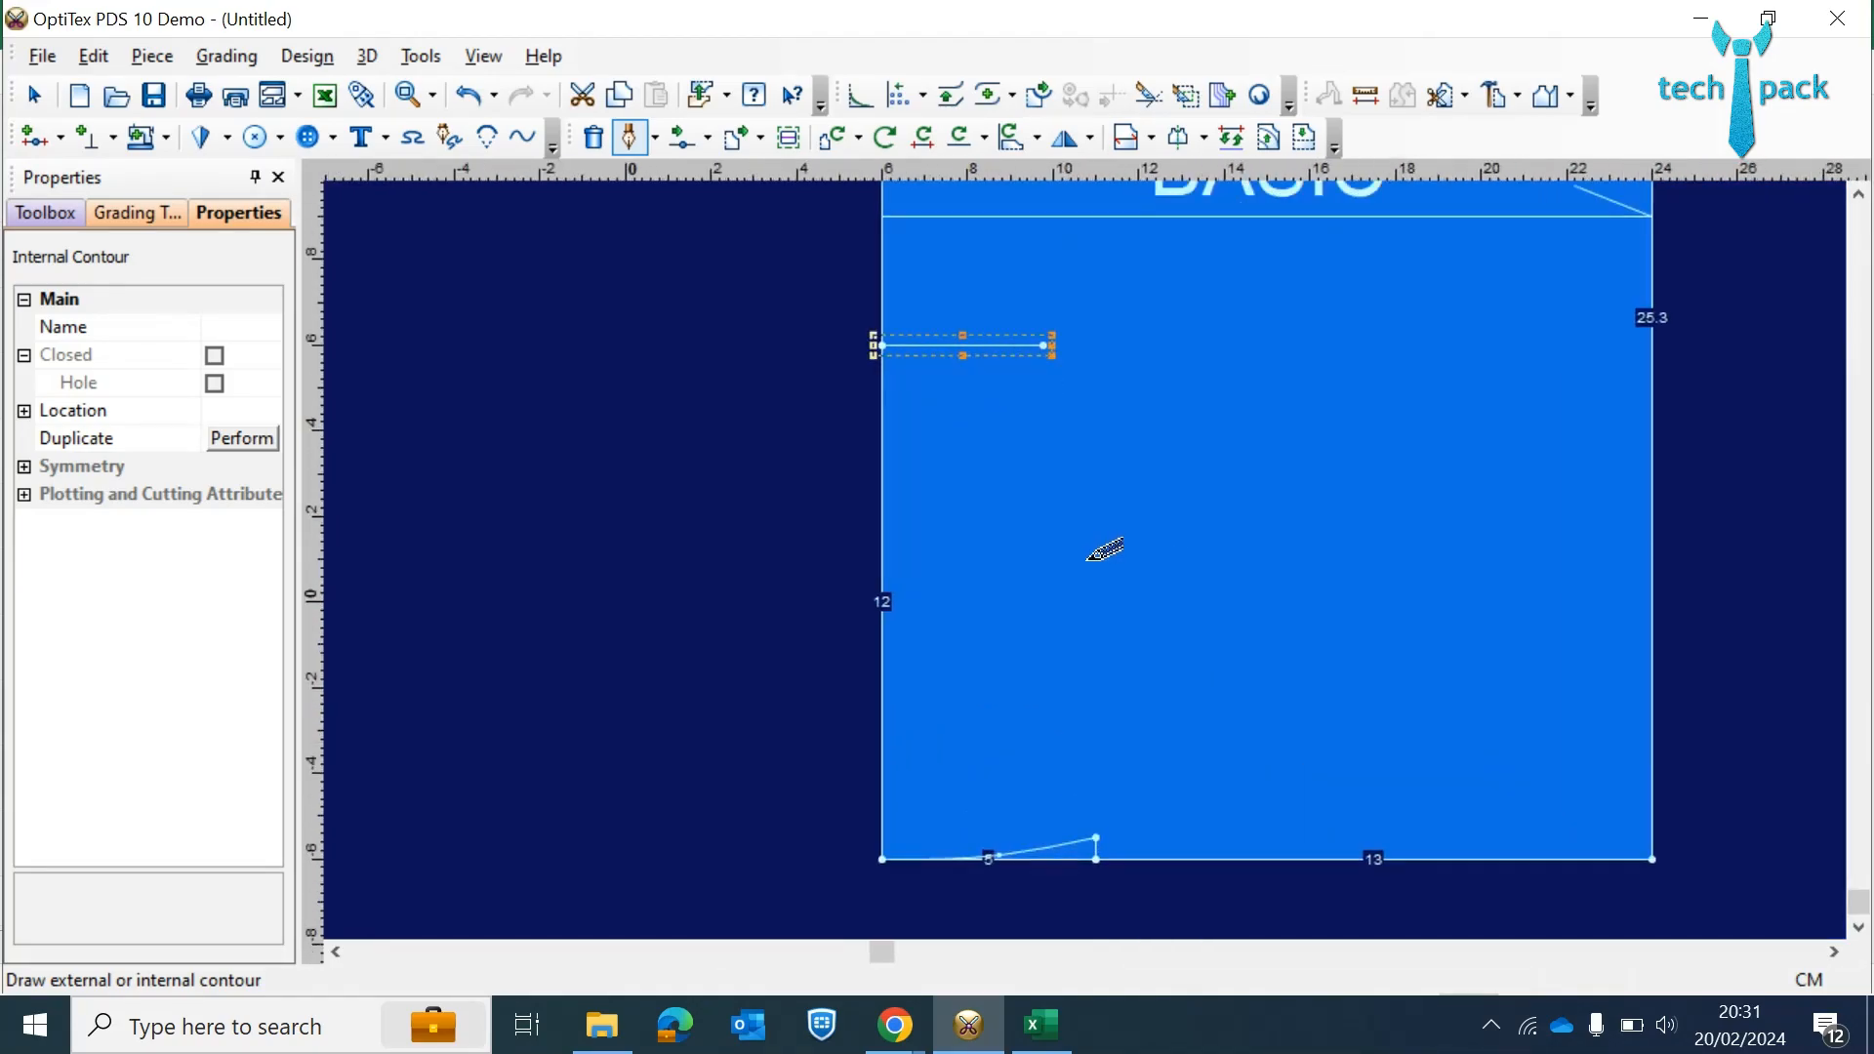
click(1097, 837)
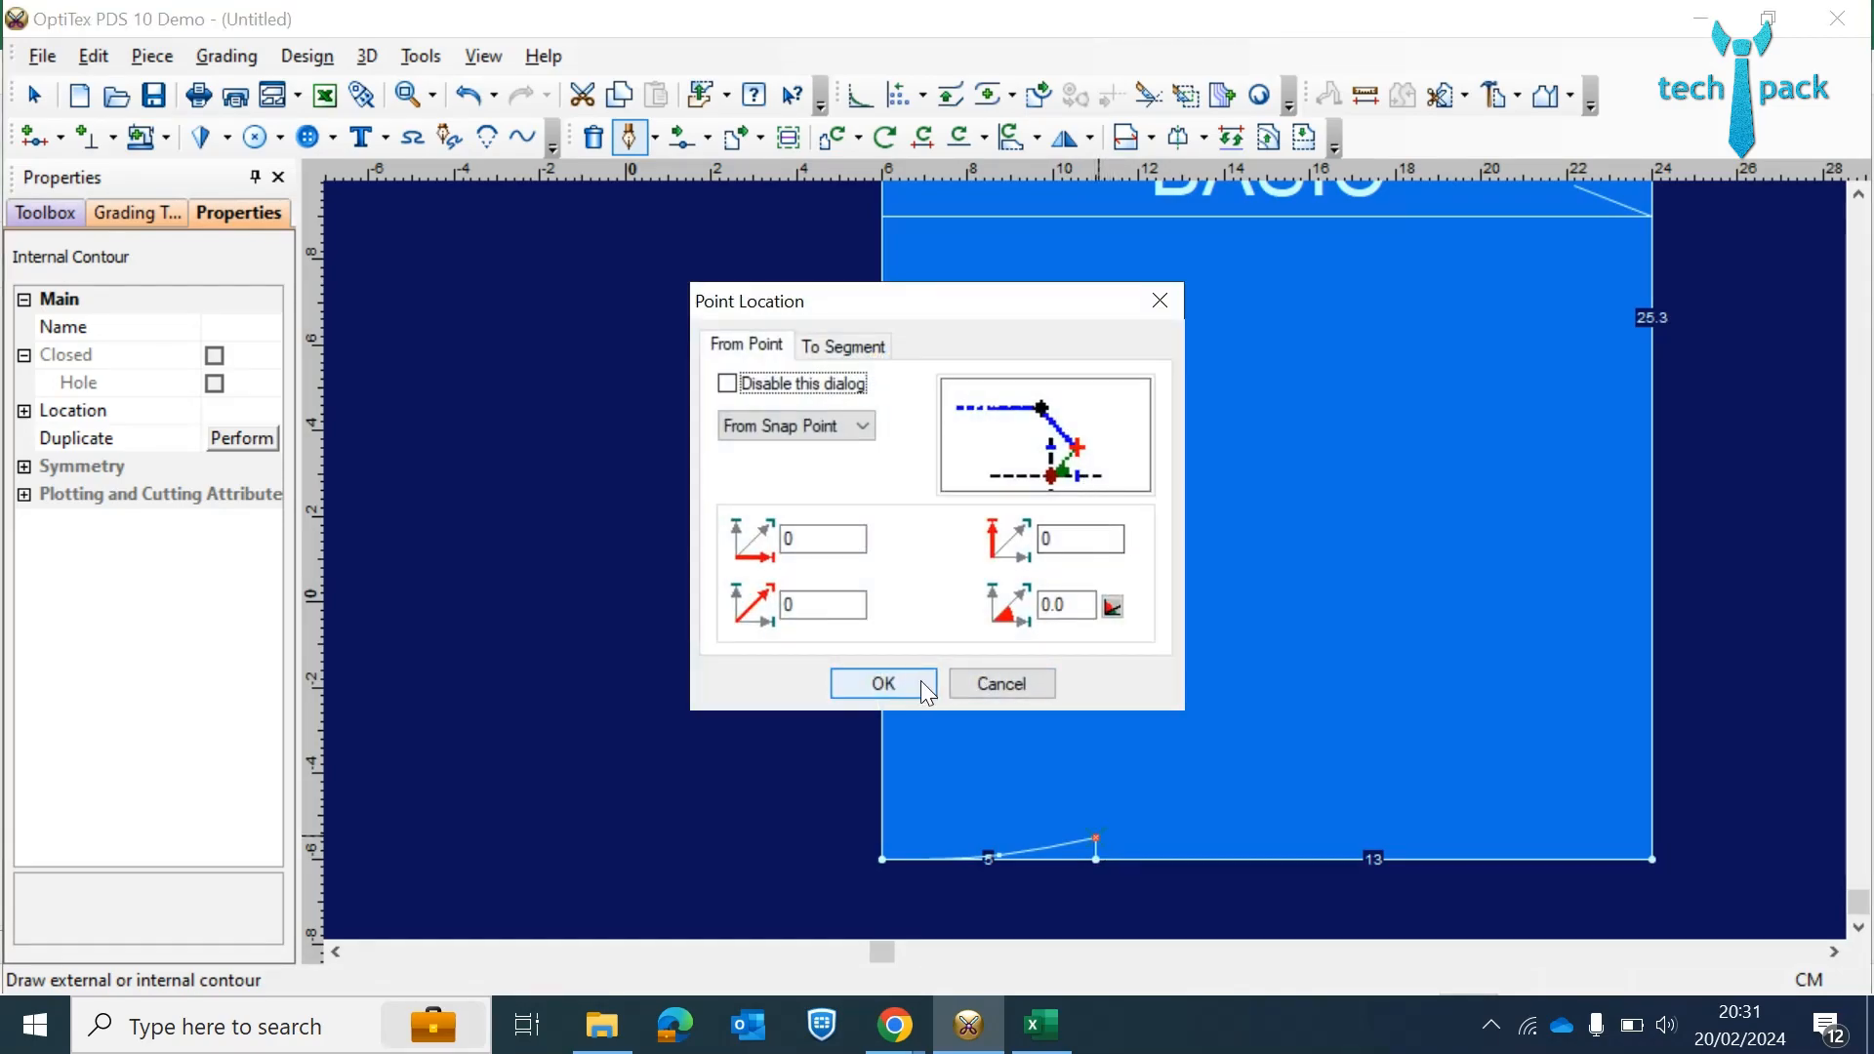
click(918, 682)
click(1044, 346)
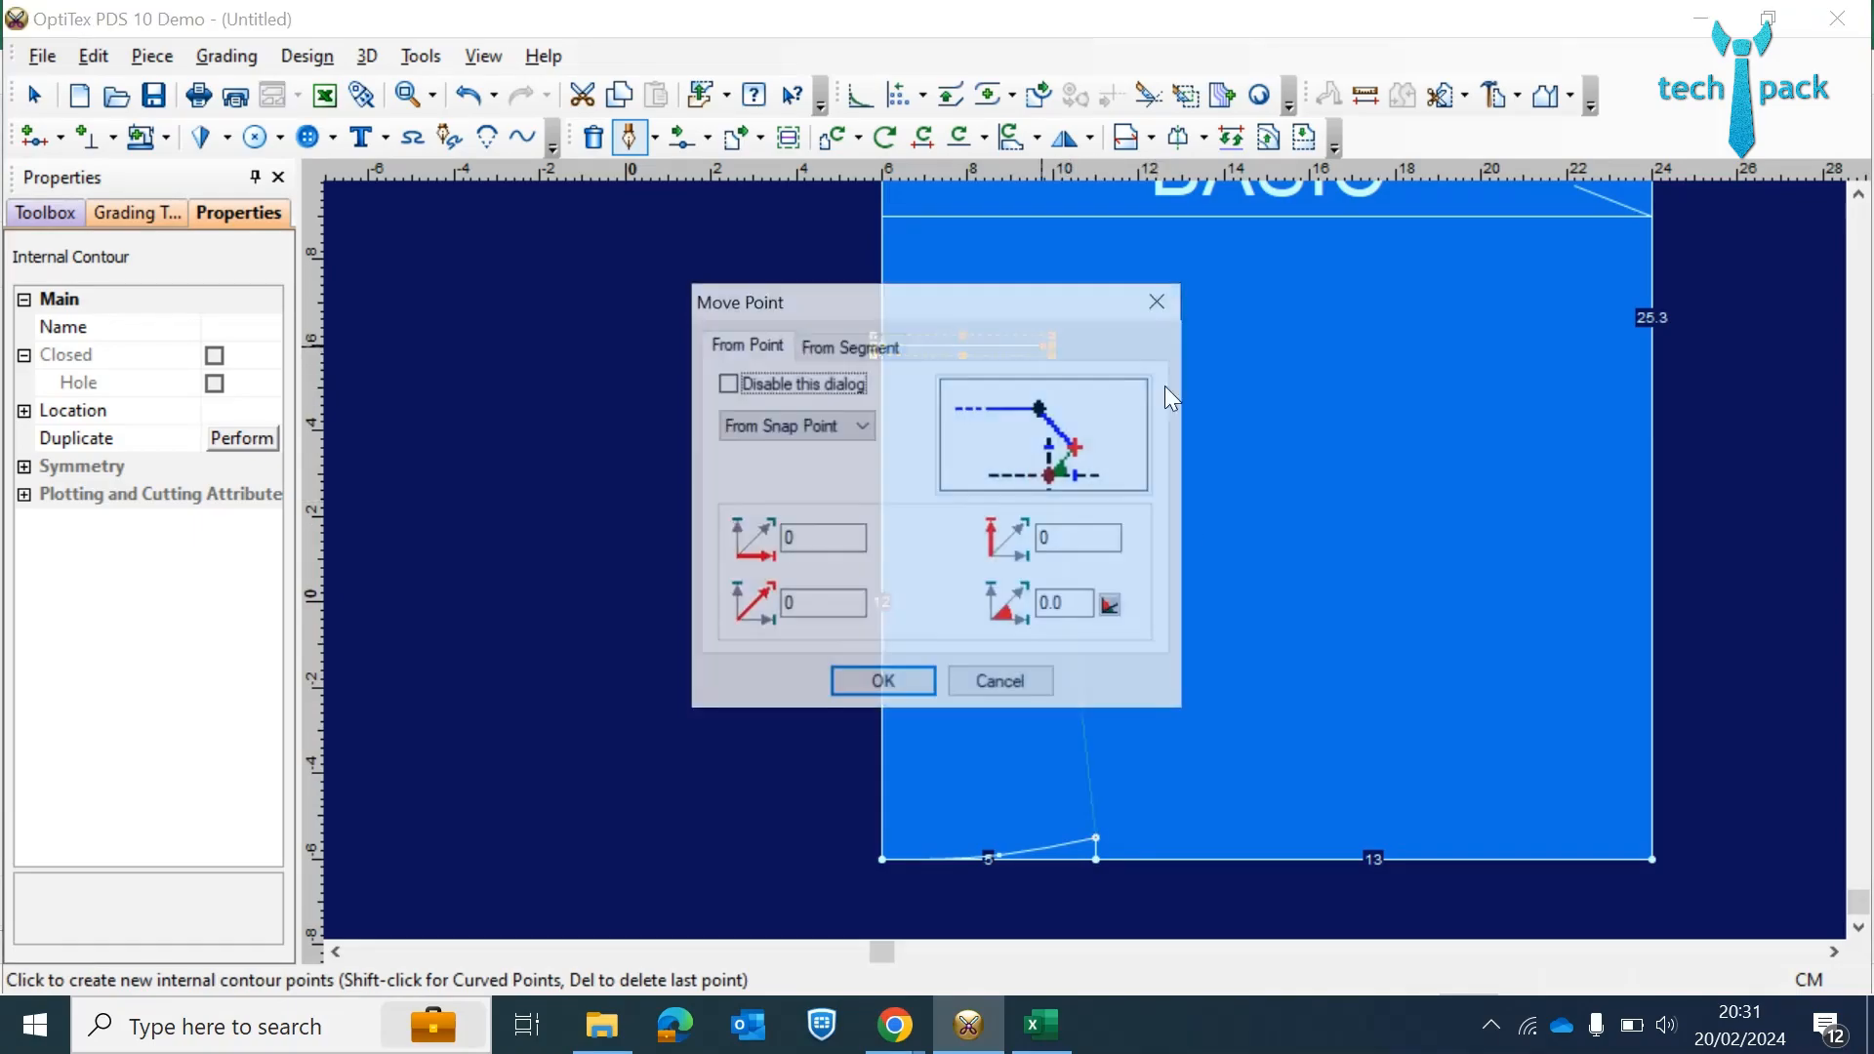
click(903, 682)
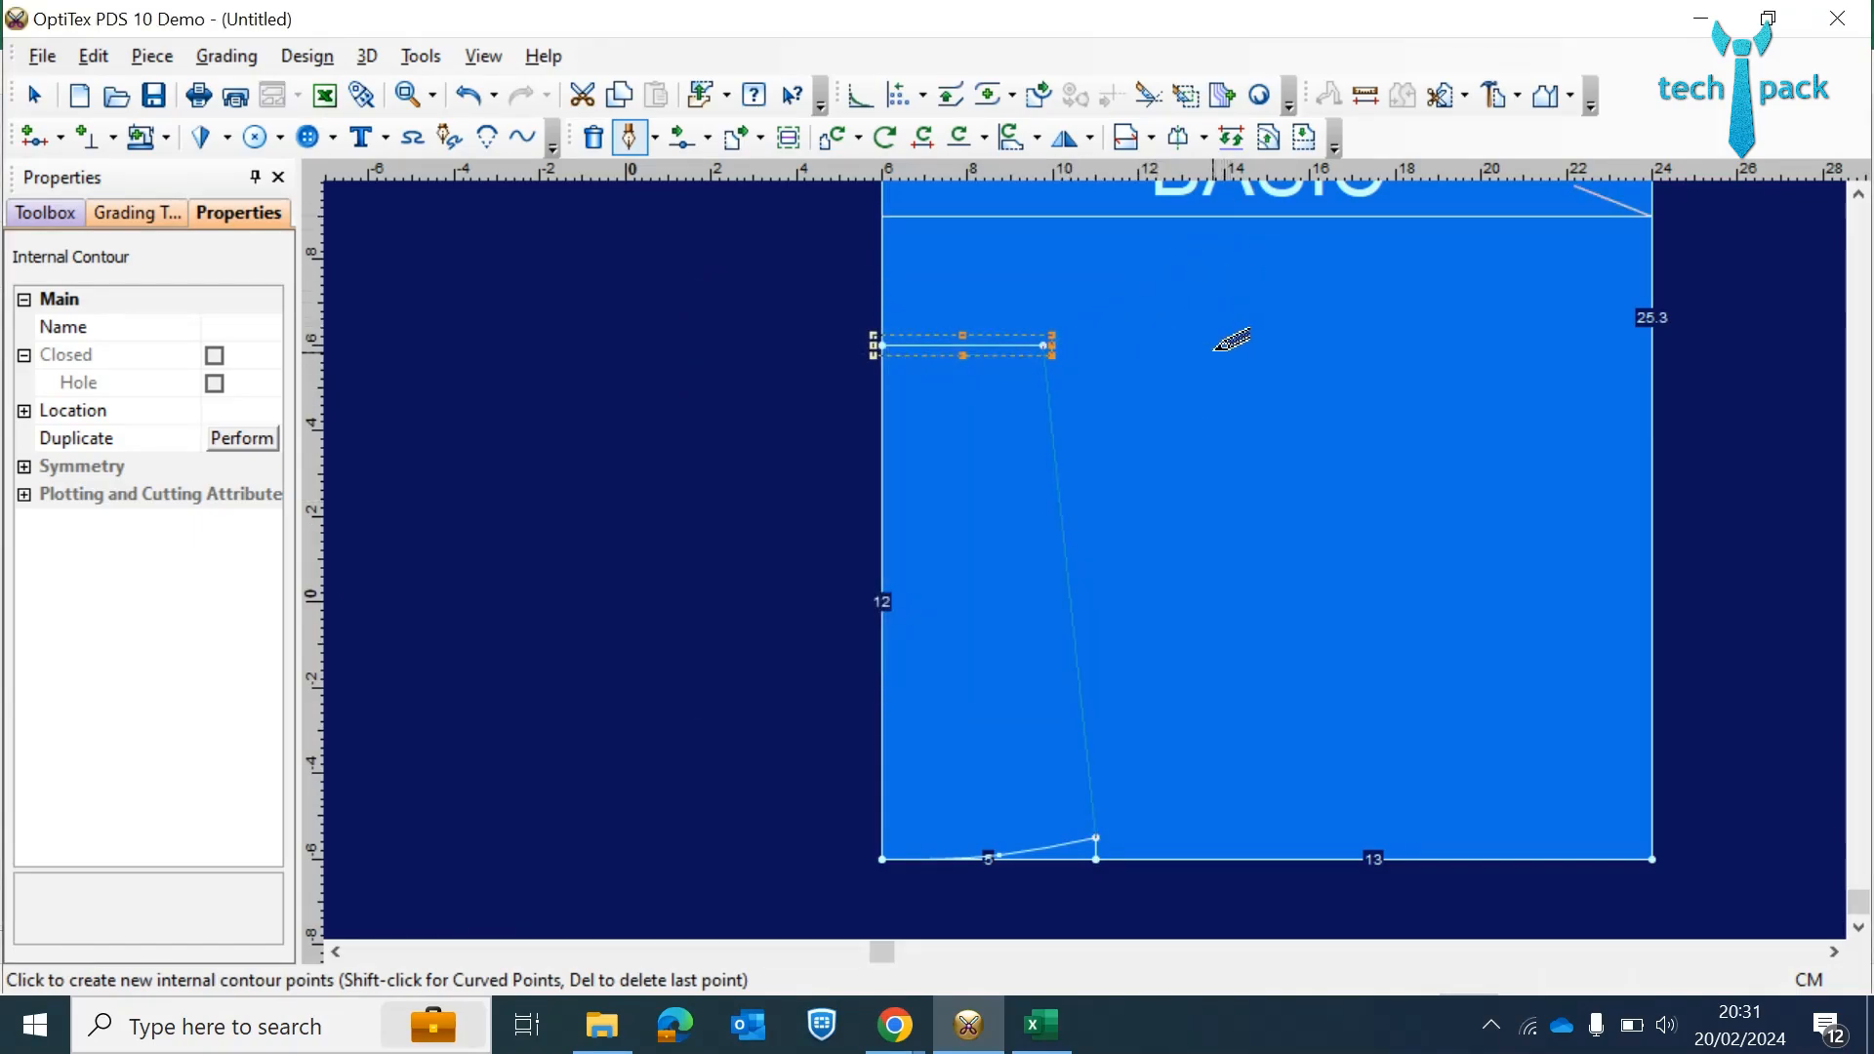
- Extend the contour to the lower end of the side seam with zero offset and finish drafting
scroll(1228, 430, up, 1)
scroll(1086, 558, down, 3)
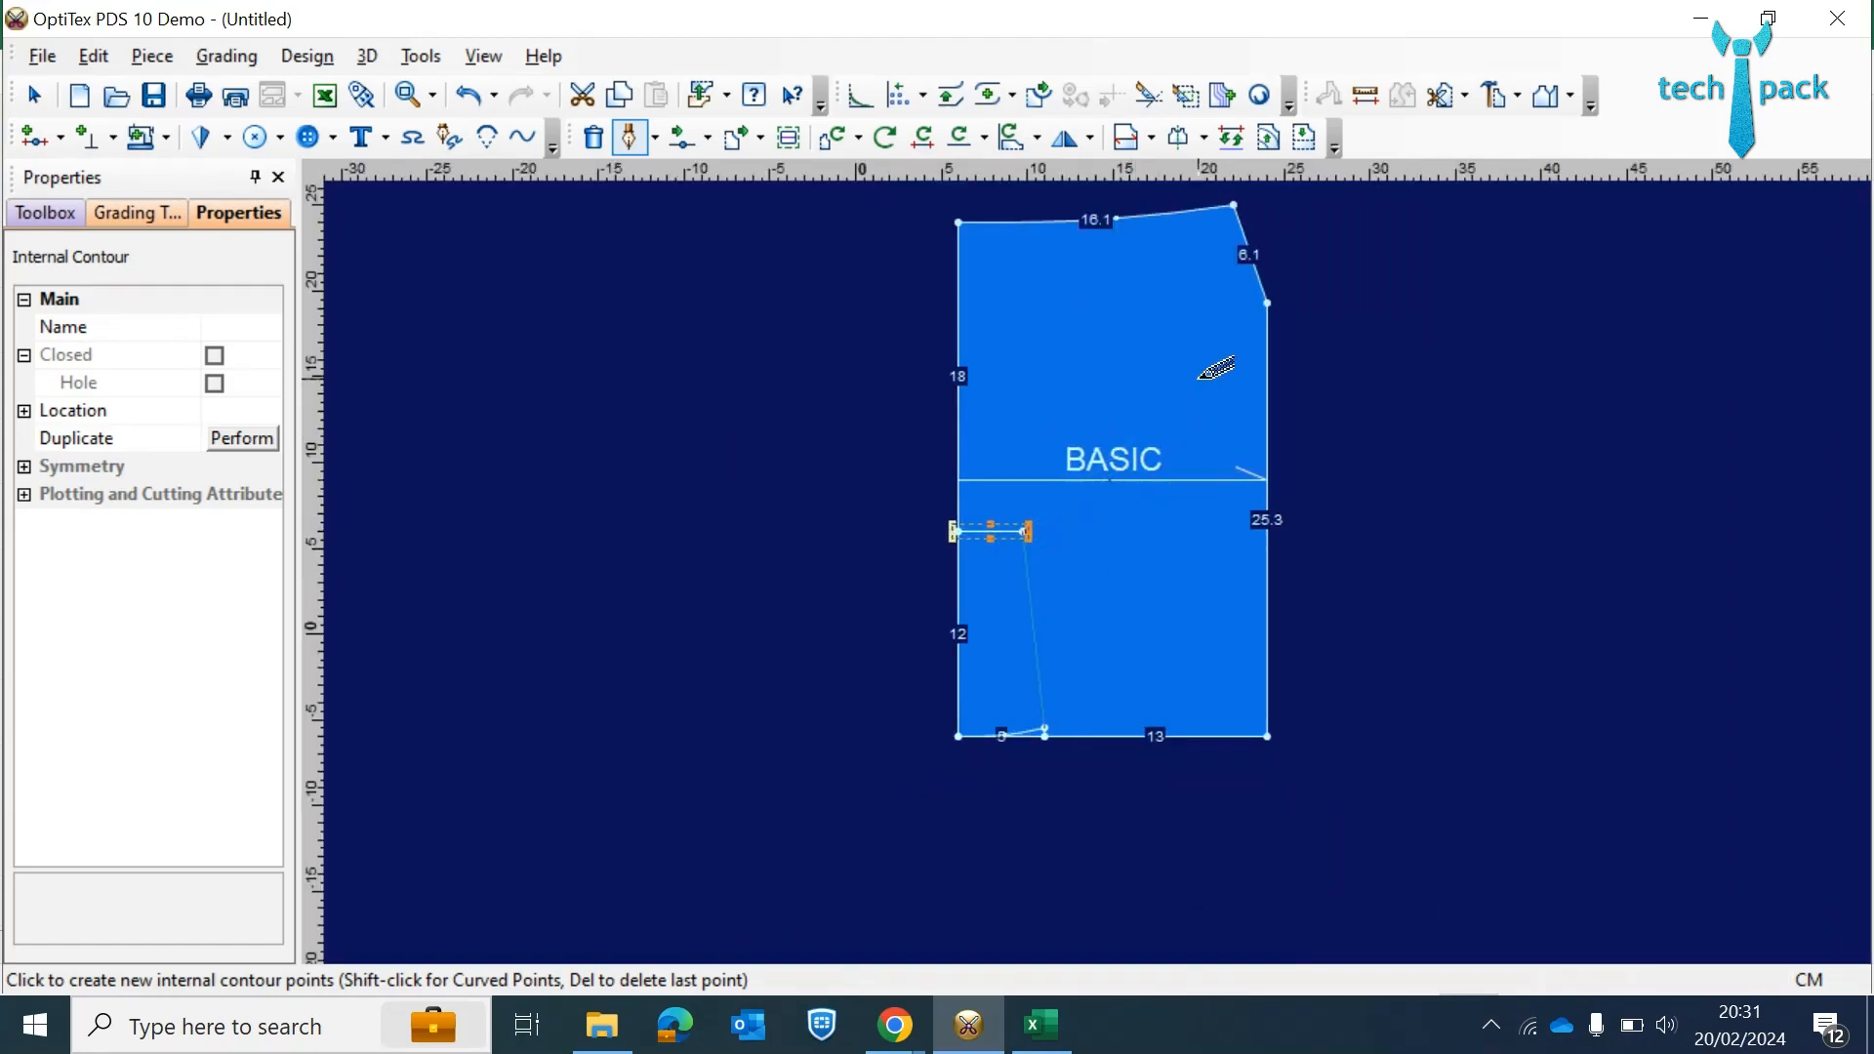
scroll(1208, 367, up, 2)
scroll(1105, 545, up, 1)
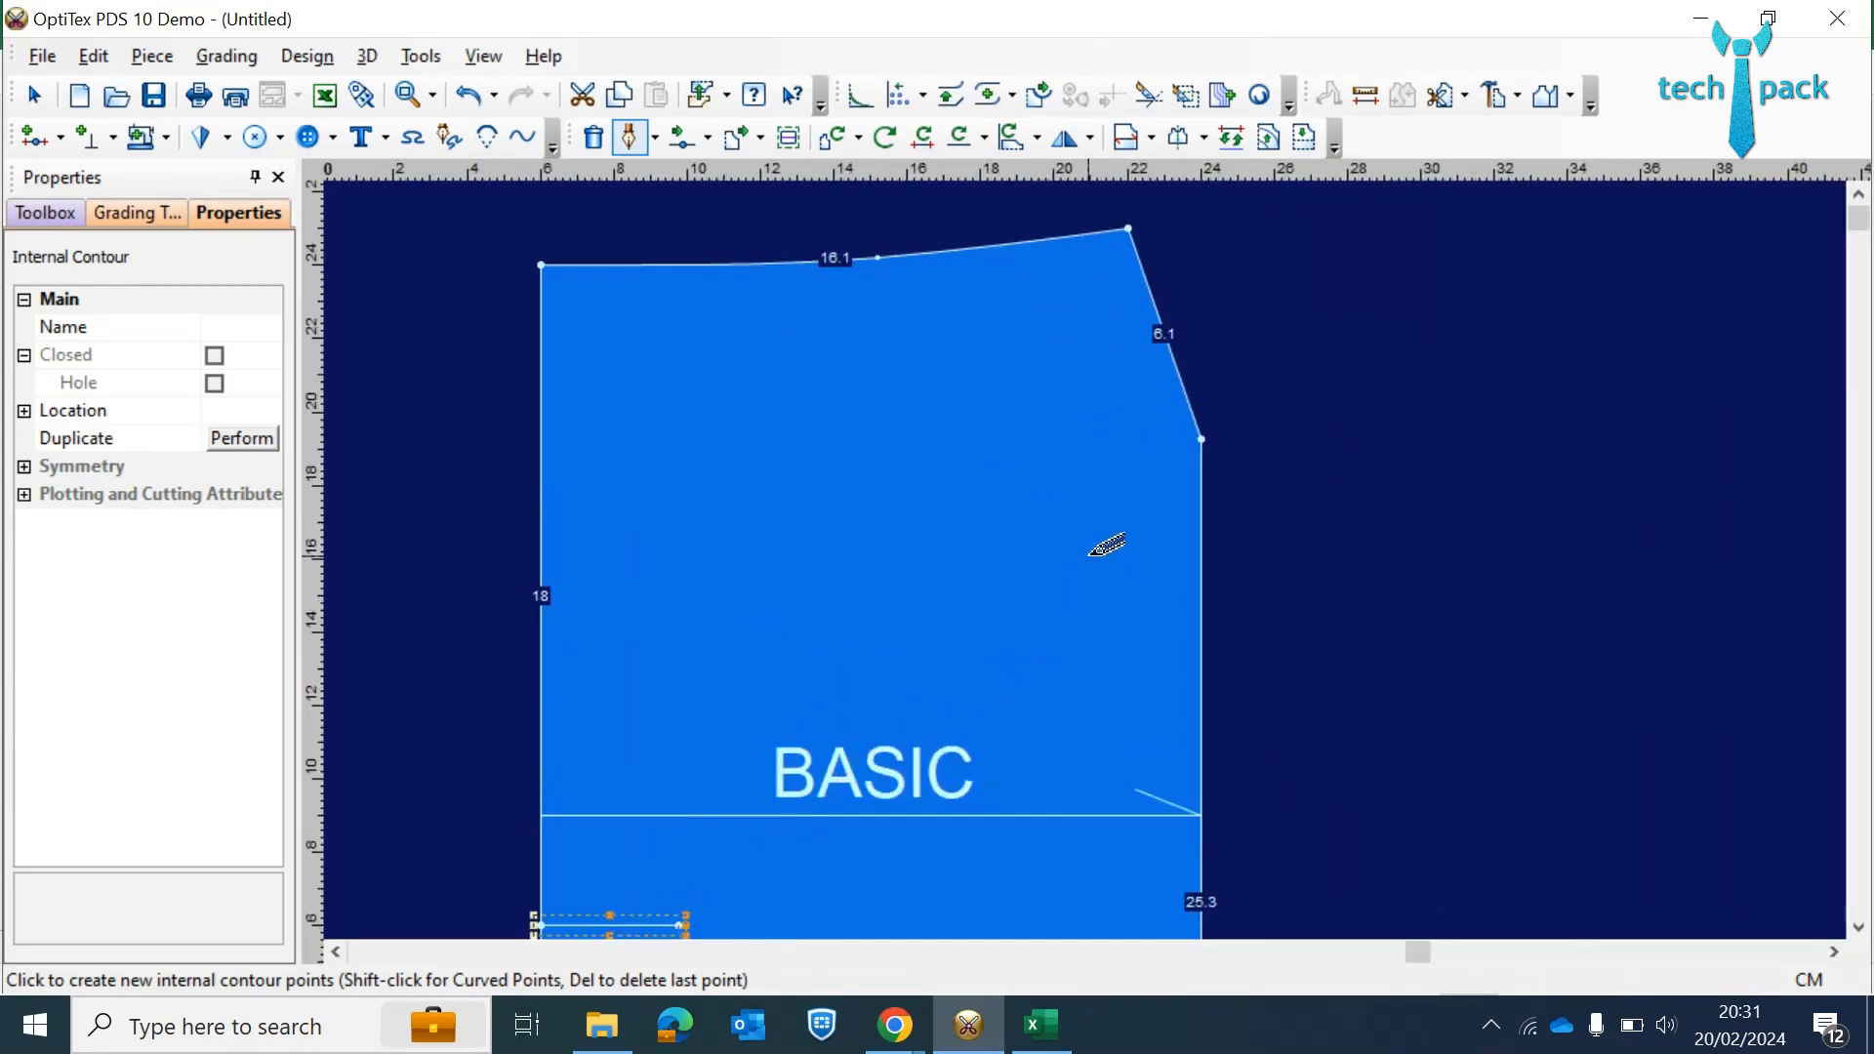
click(1204, 439)
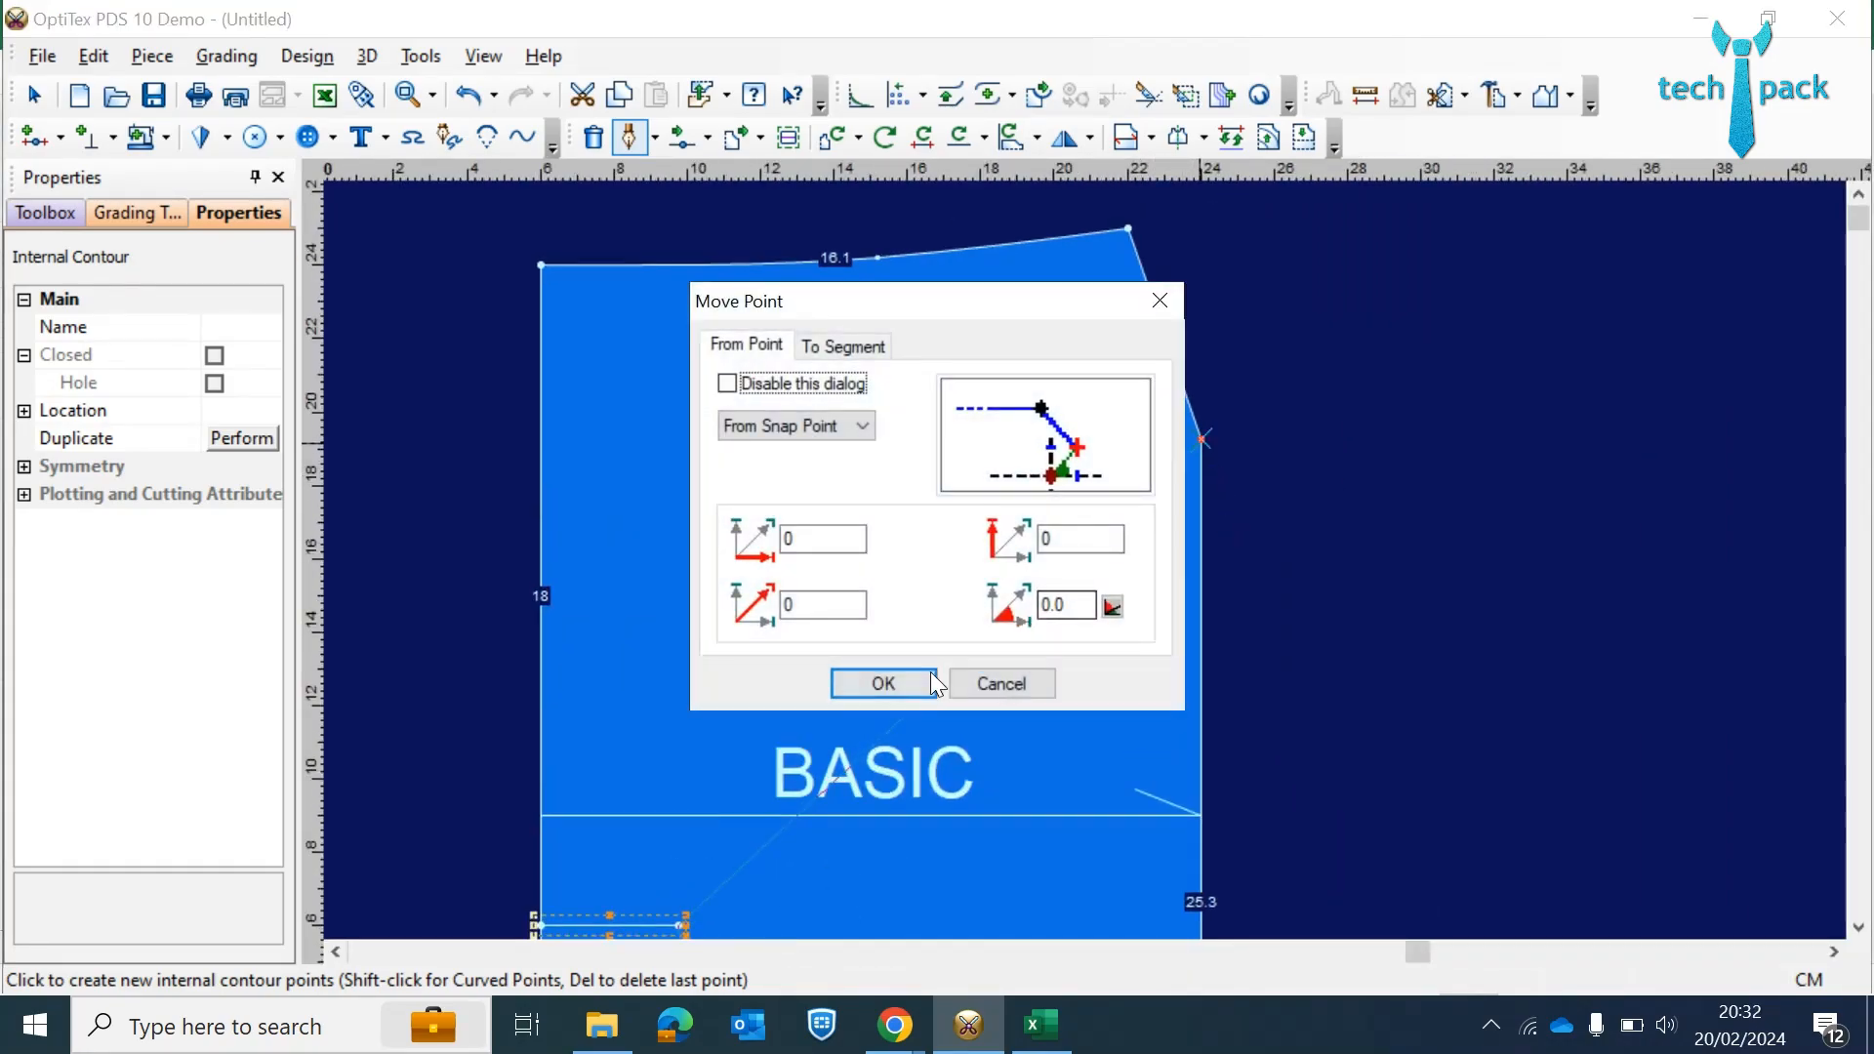
key(Return)
right_click(1377, 390)
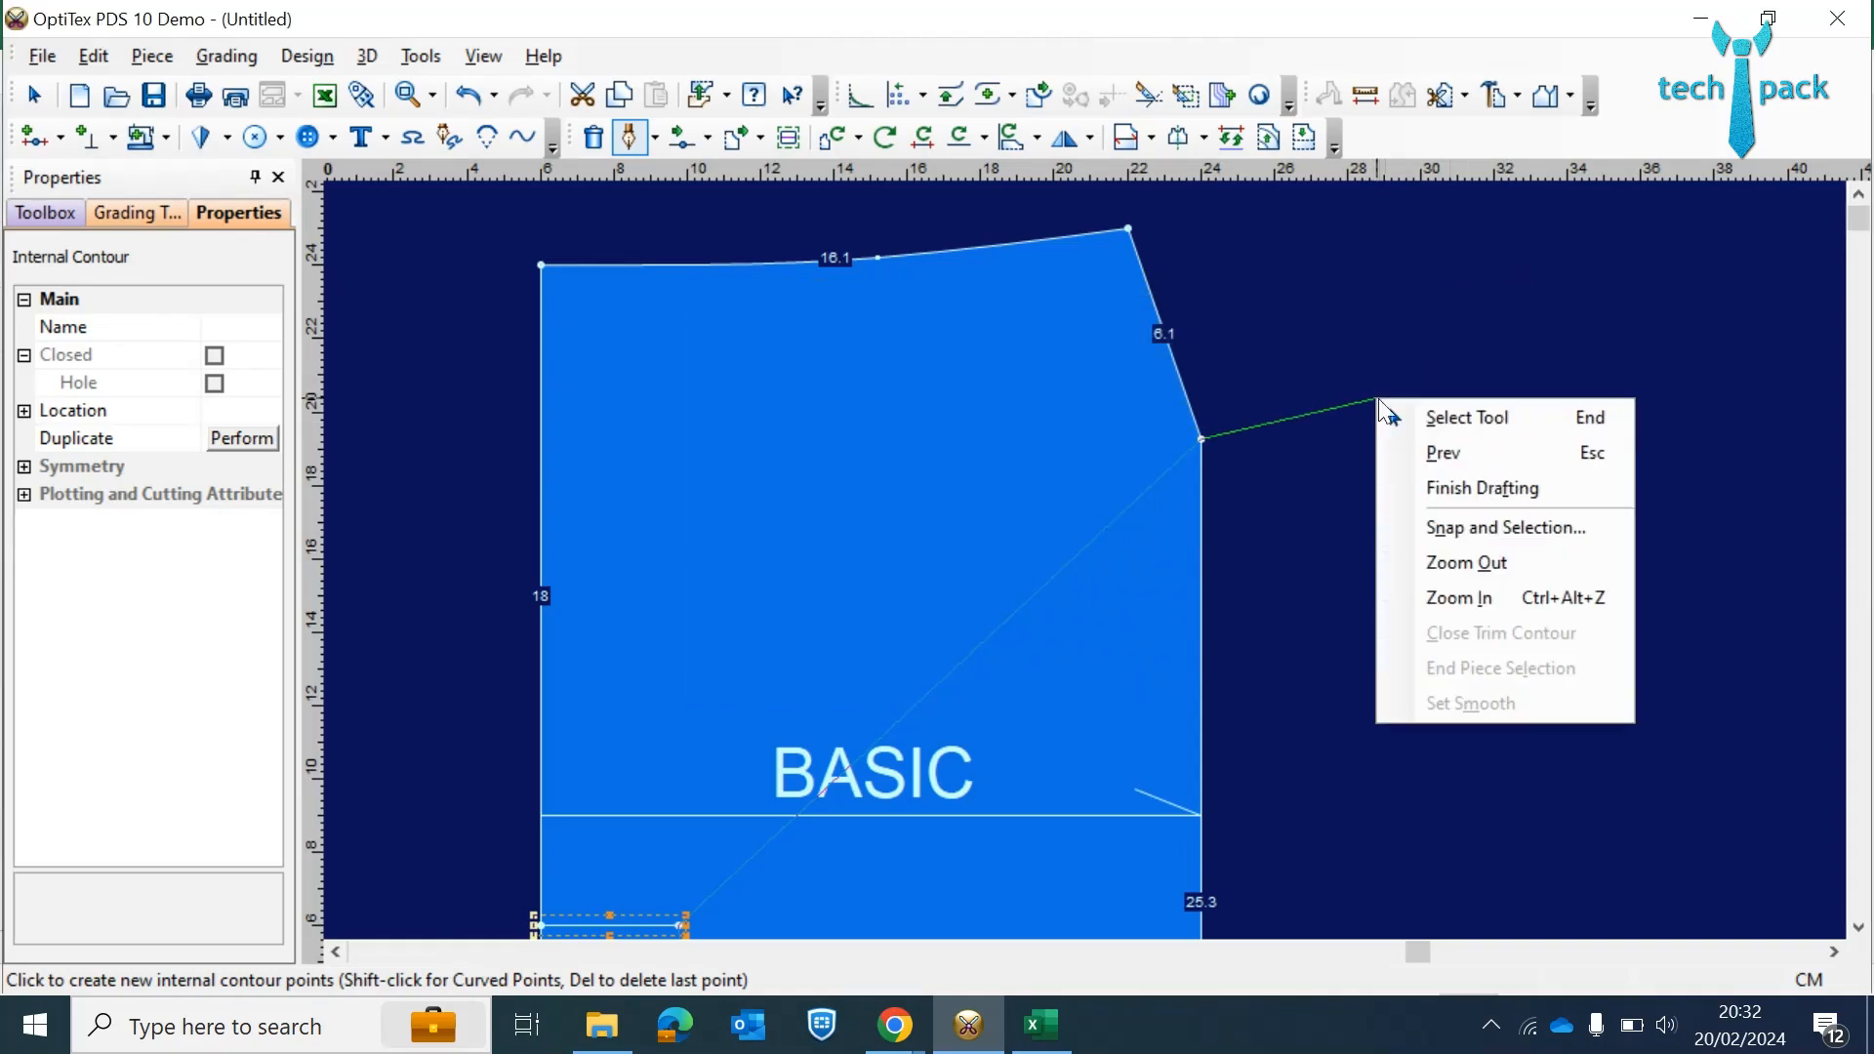
click(1460, 485)
- Check the leg opening shape in the panty photo on the Excel measurement chart and return to OptiTex PDS
scroll(1301, 498, up, 1)
scroll(1092, 559, down, 3)
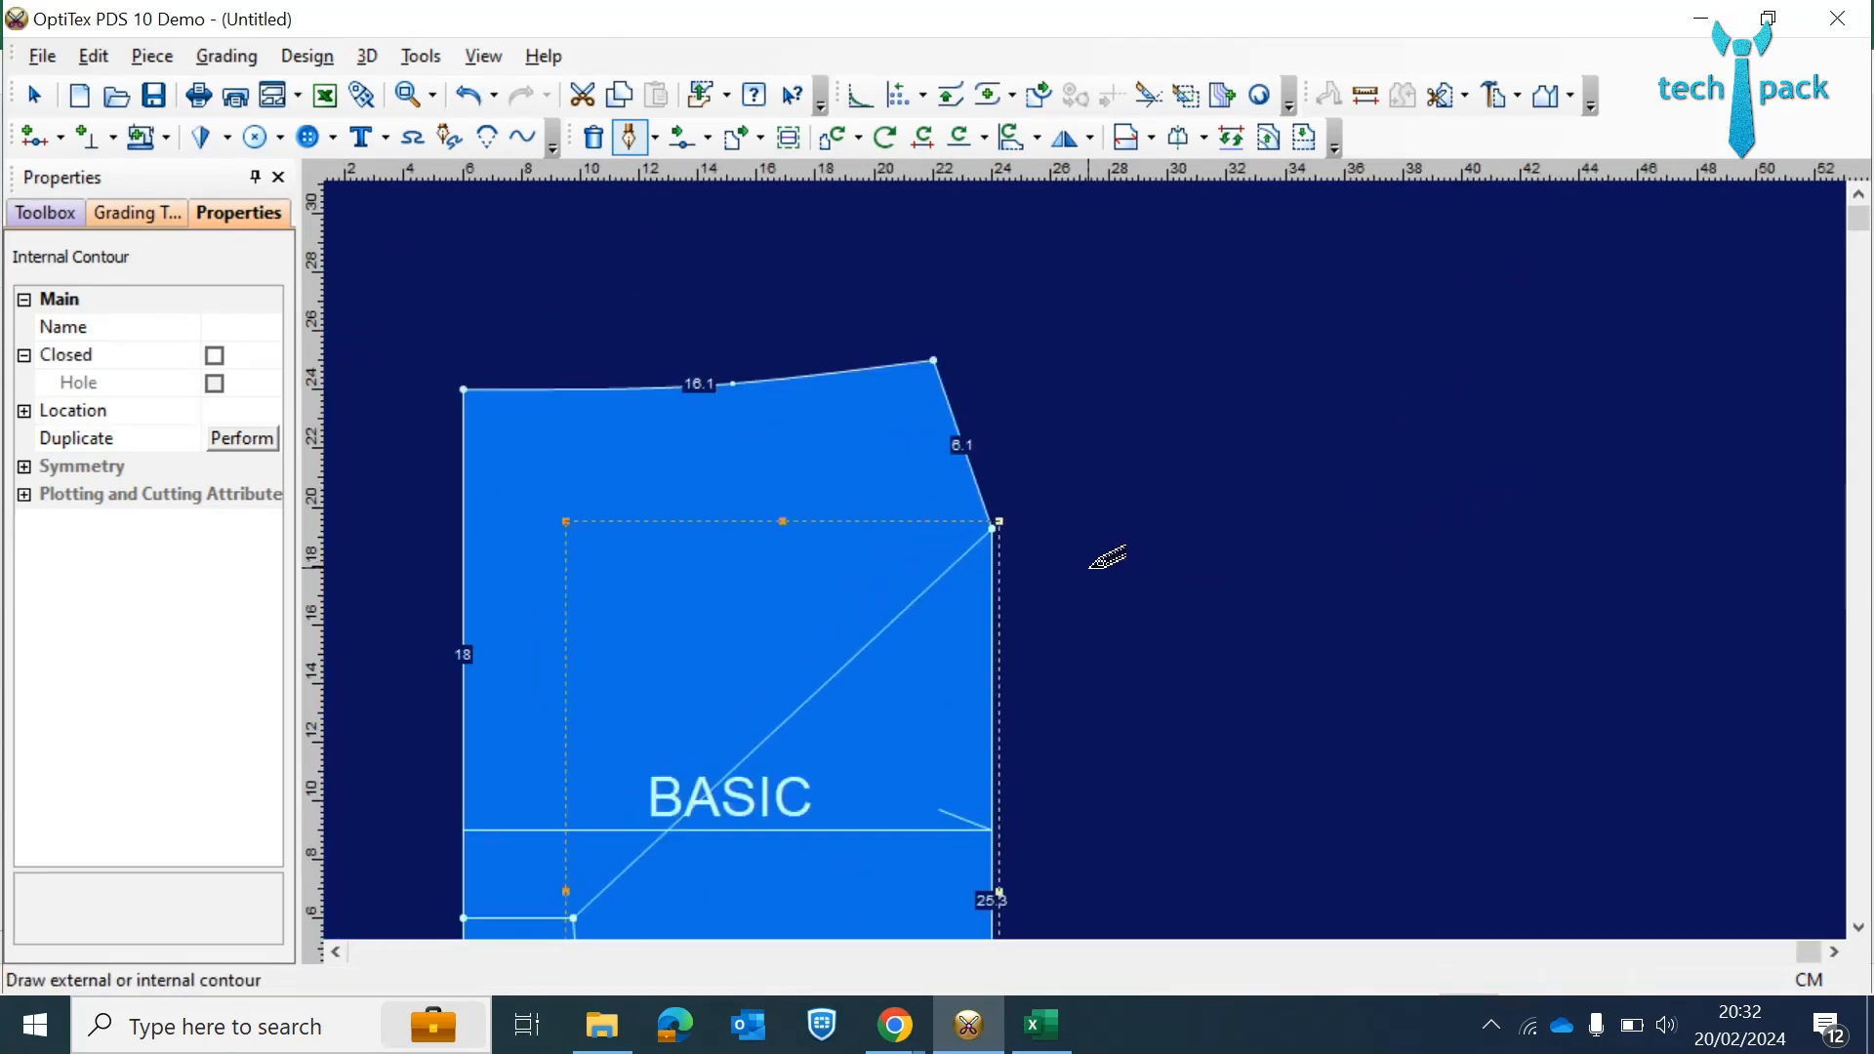
scroll(995, 604, up, 1)
scroll(1103, 568, up, 1)
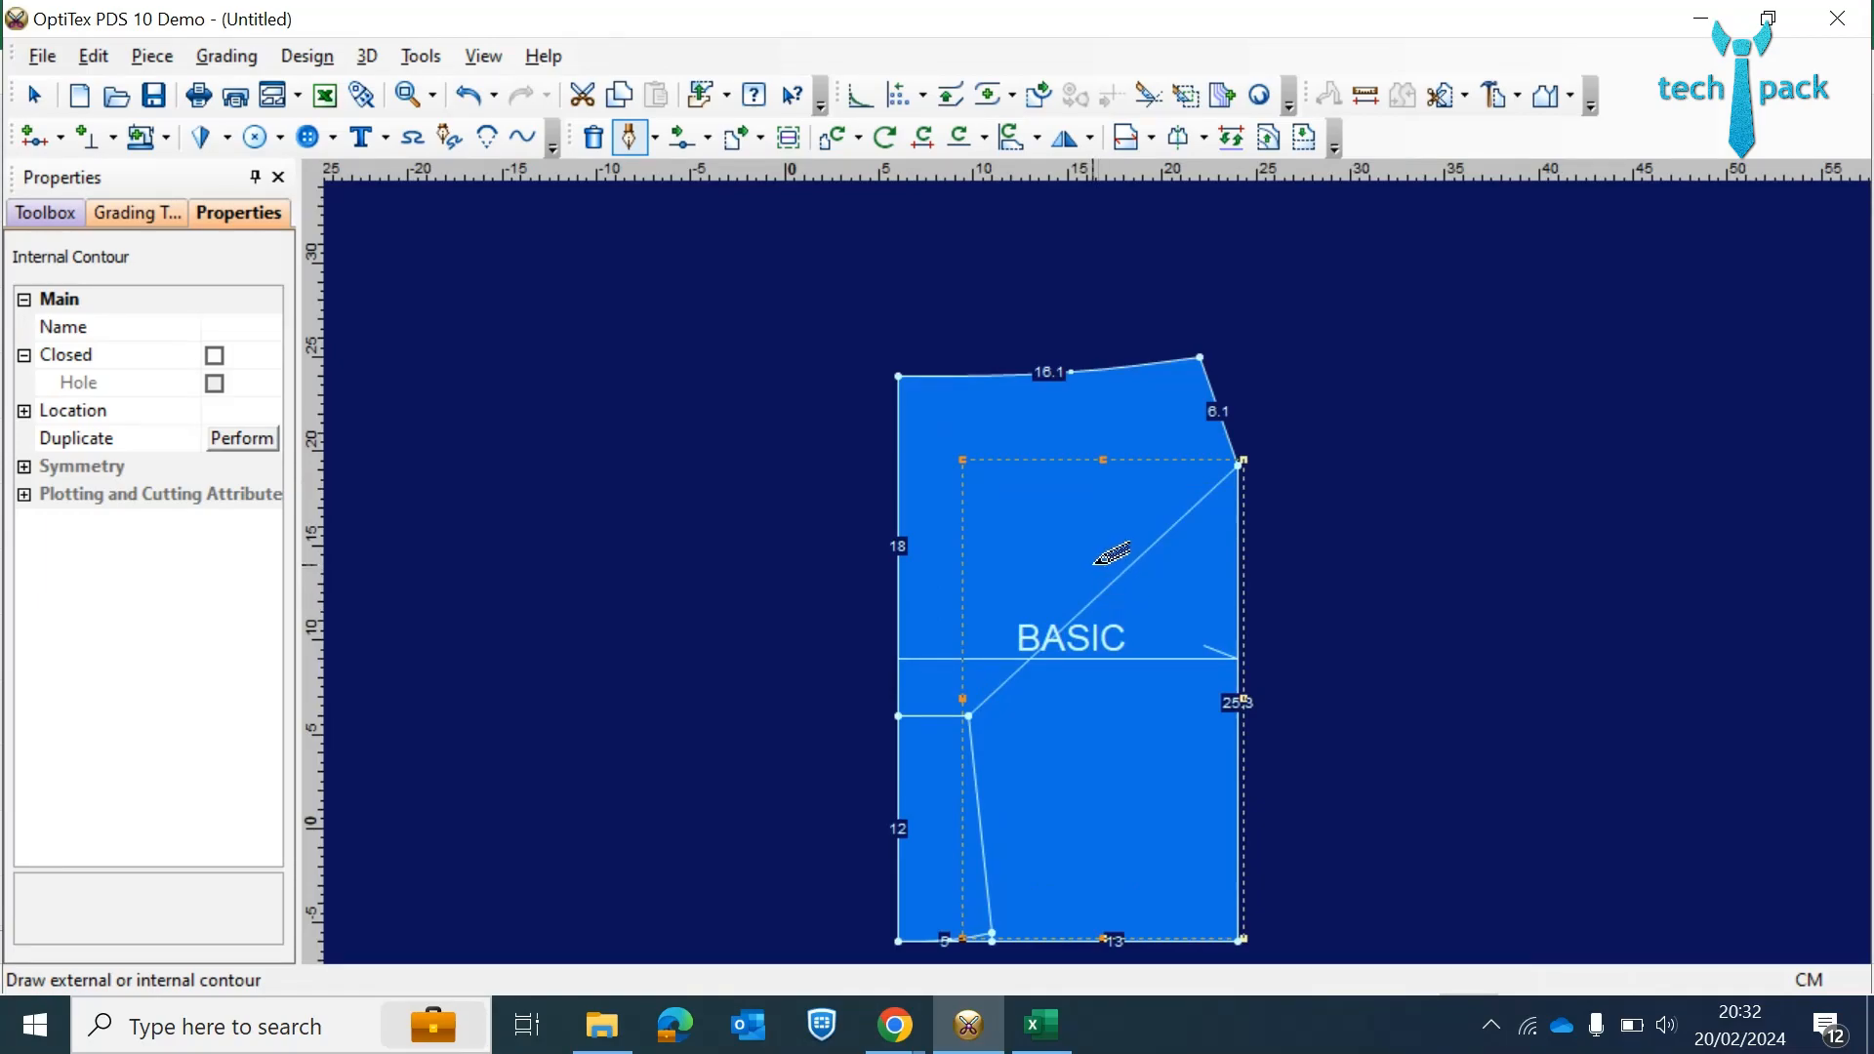
click(1054, 1041)
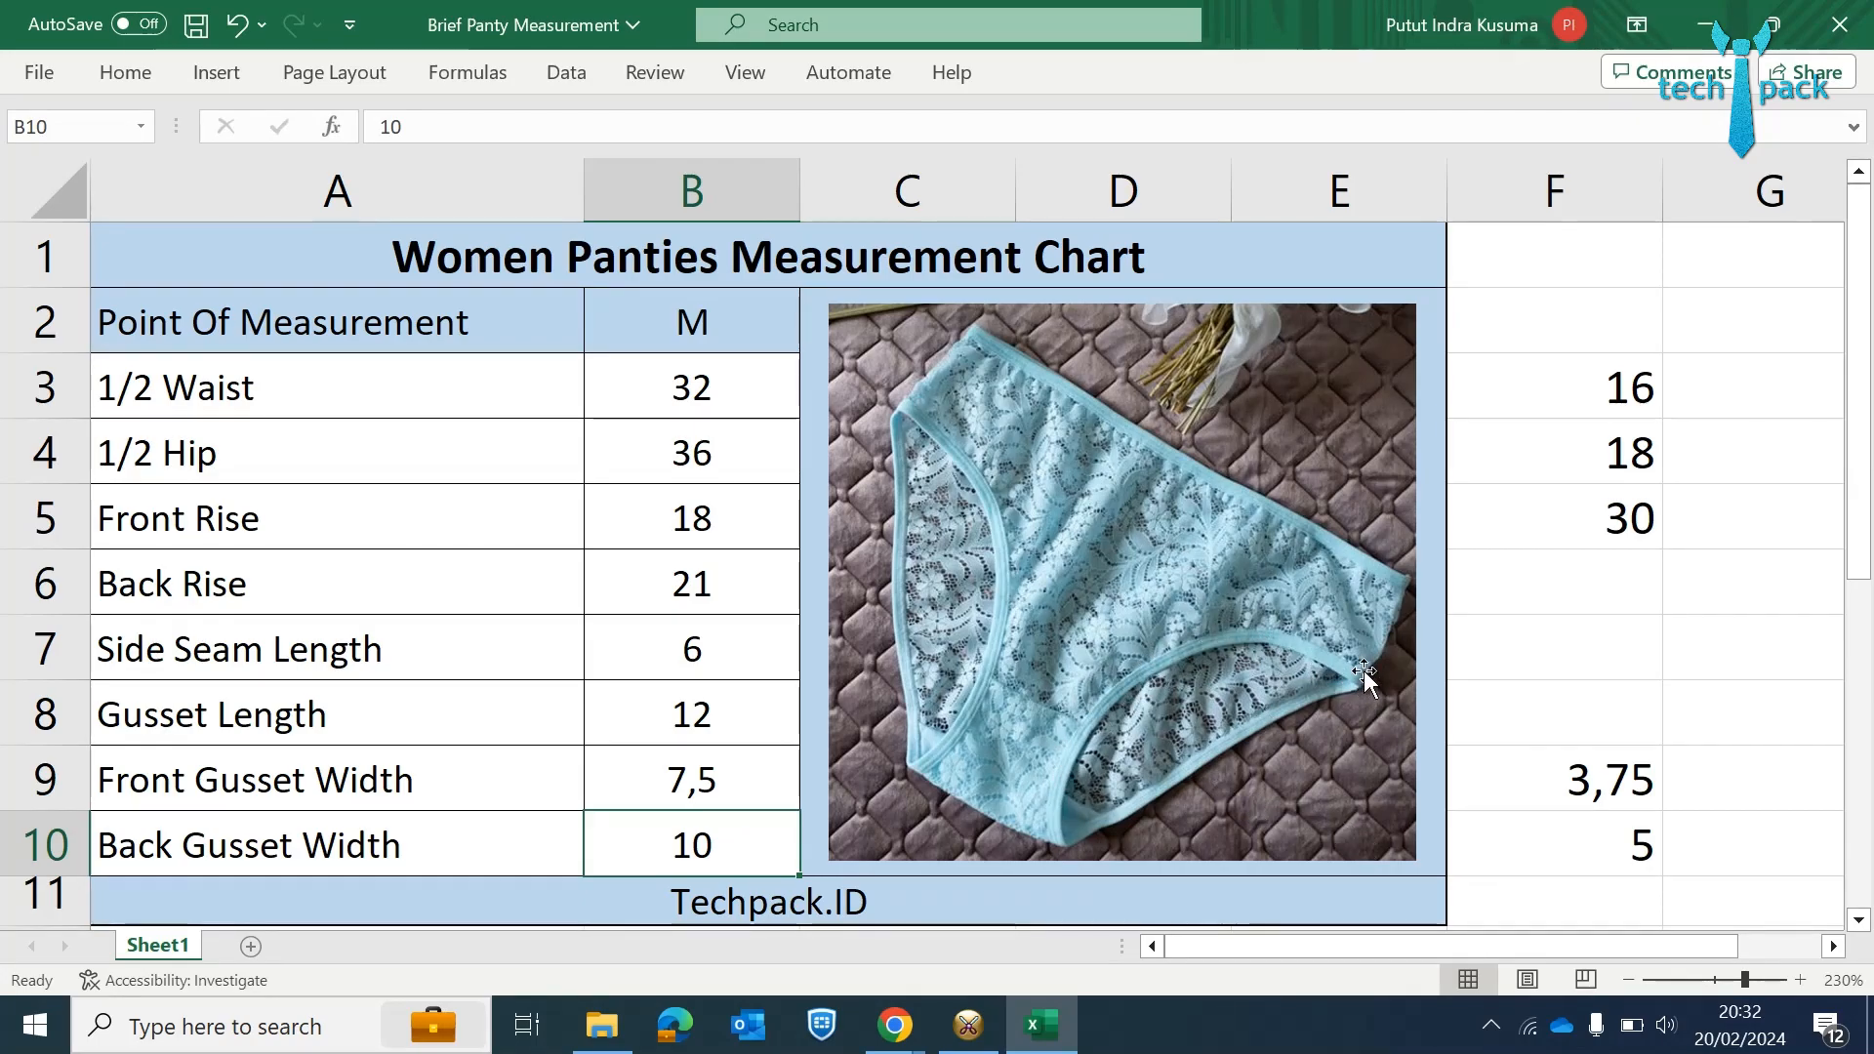
click(977, 1027)
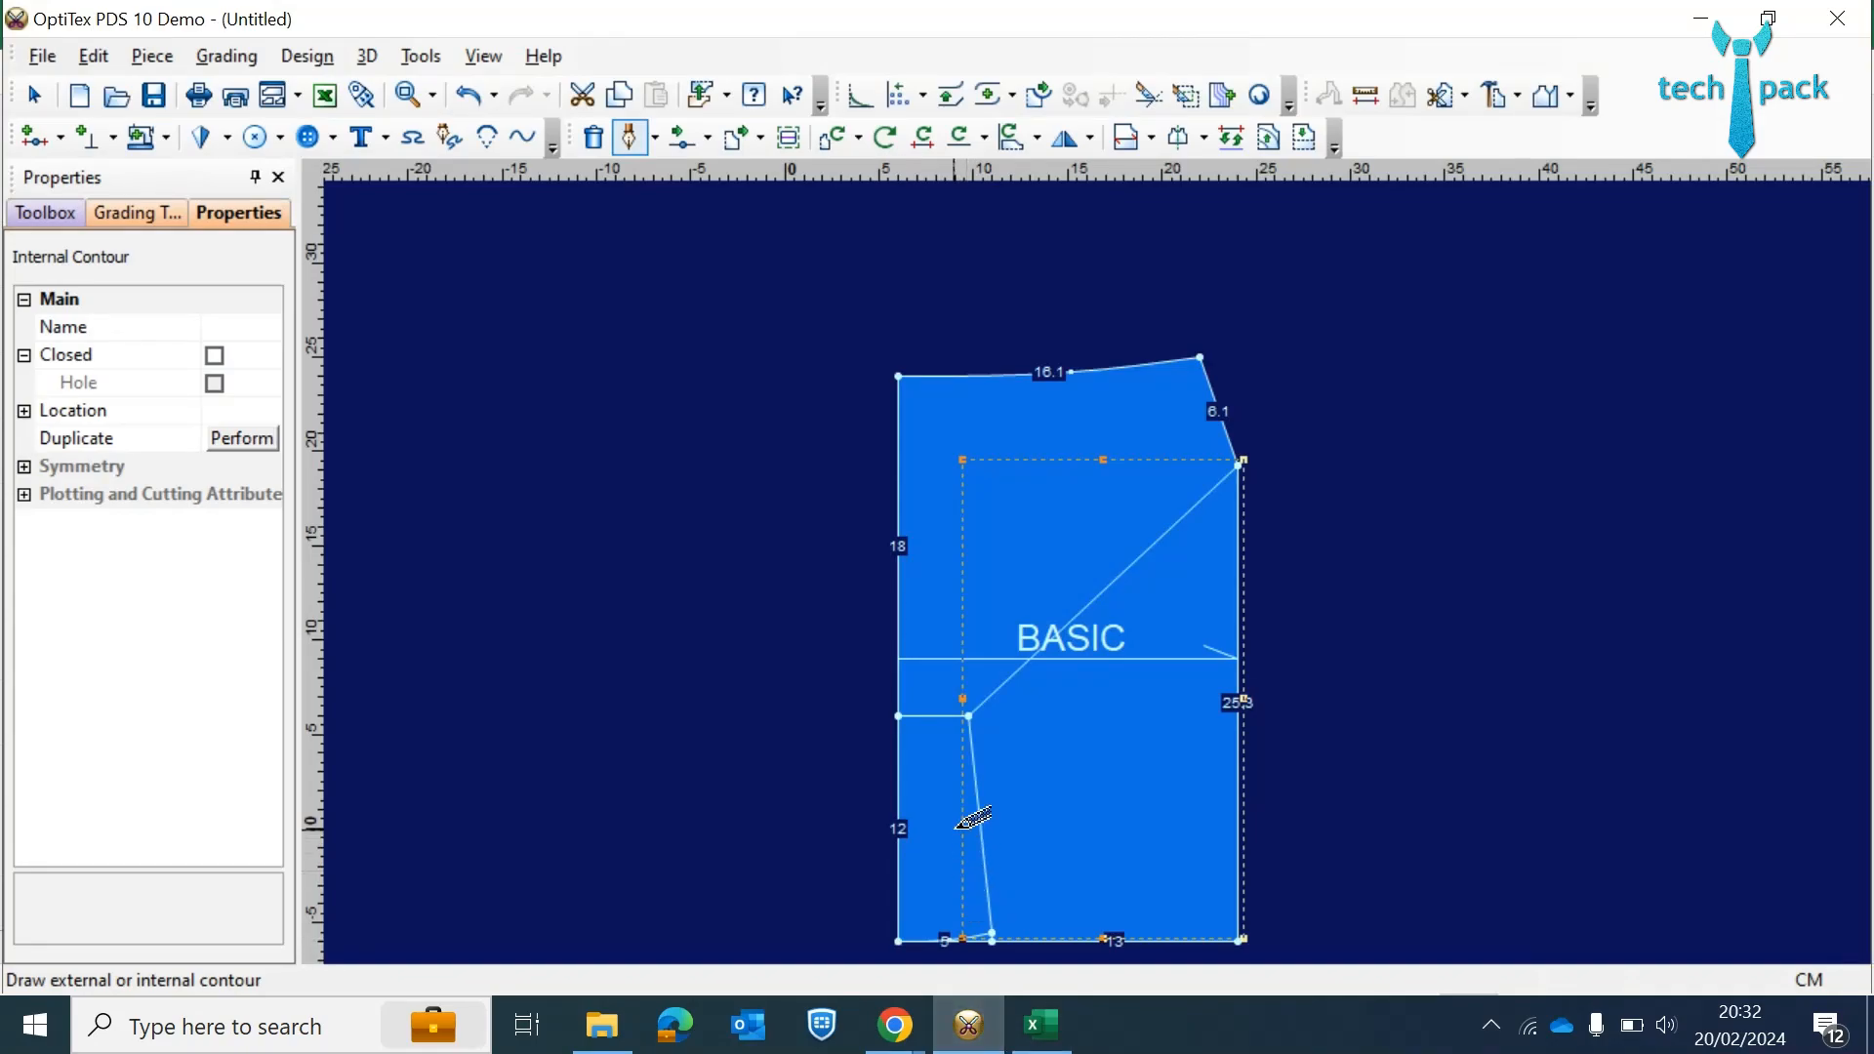
- Add a curve point midway on the leg line below the front gusset line, moved -1.4 cm horizontally and -0.3 cm vertically
scroll(1100, 547, up, 4)
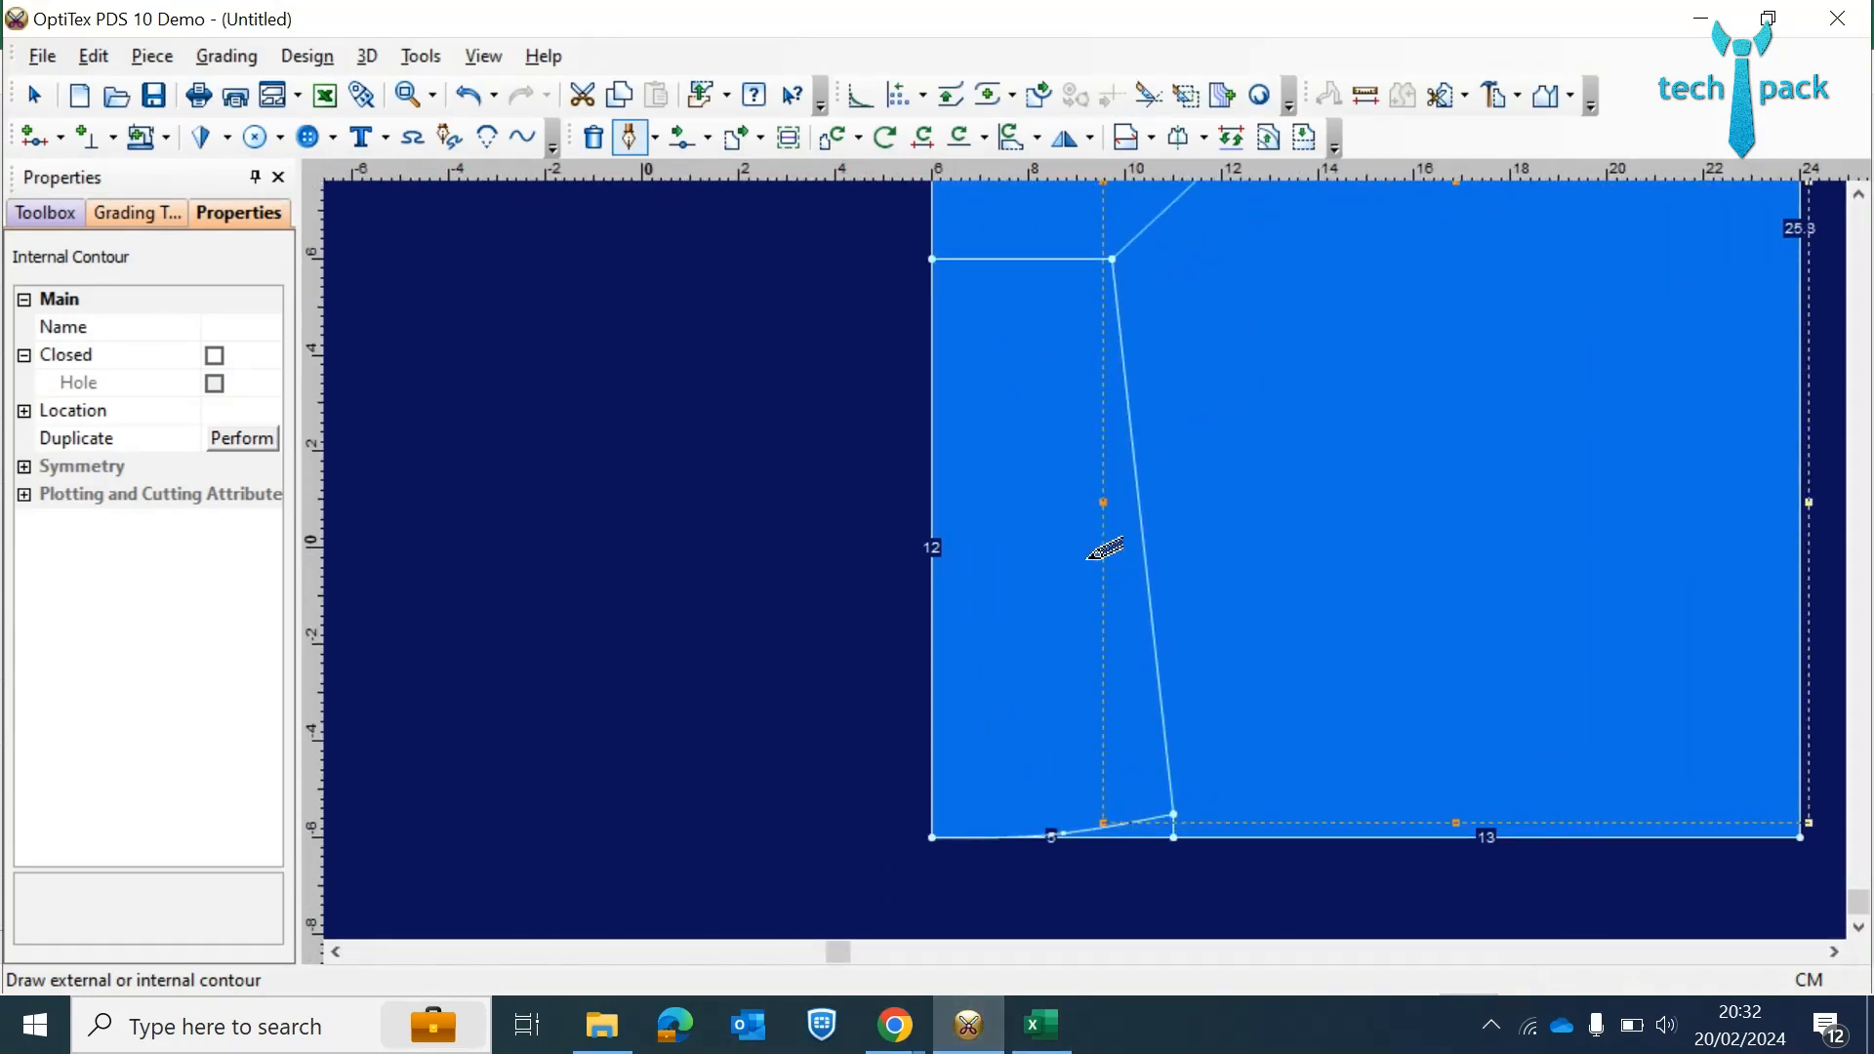
key(Escape)
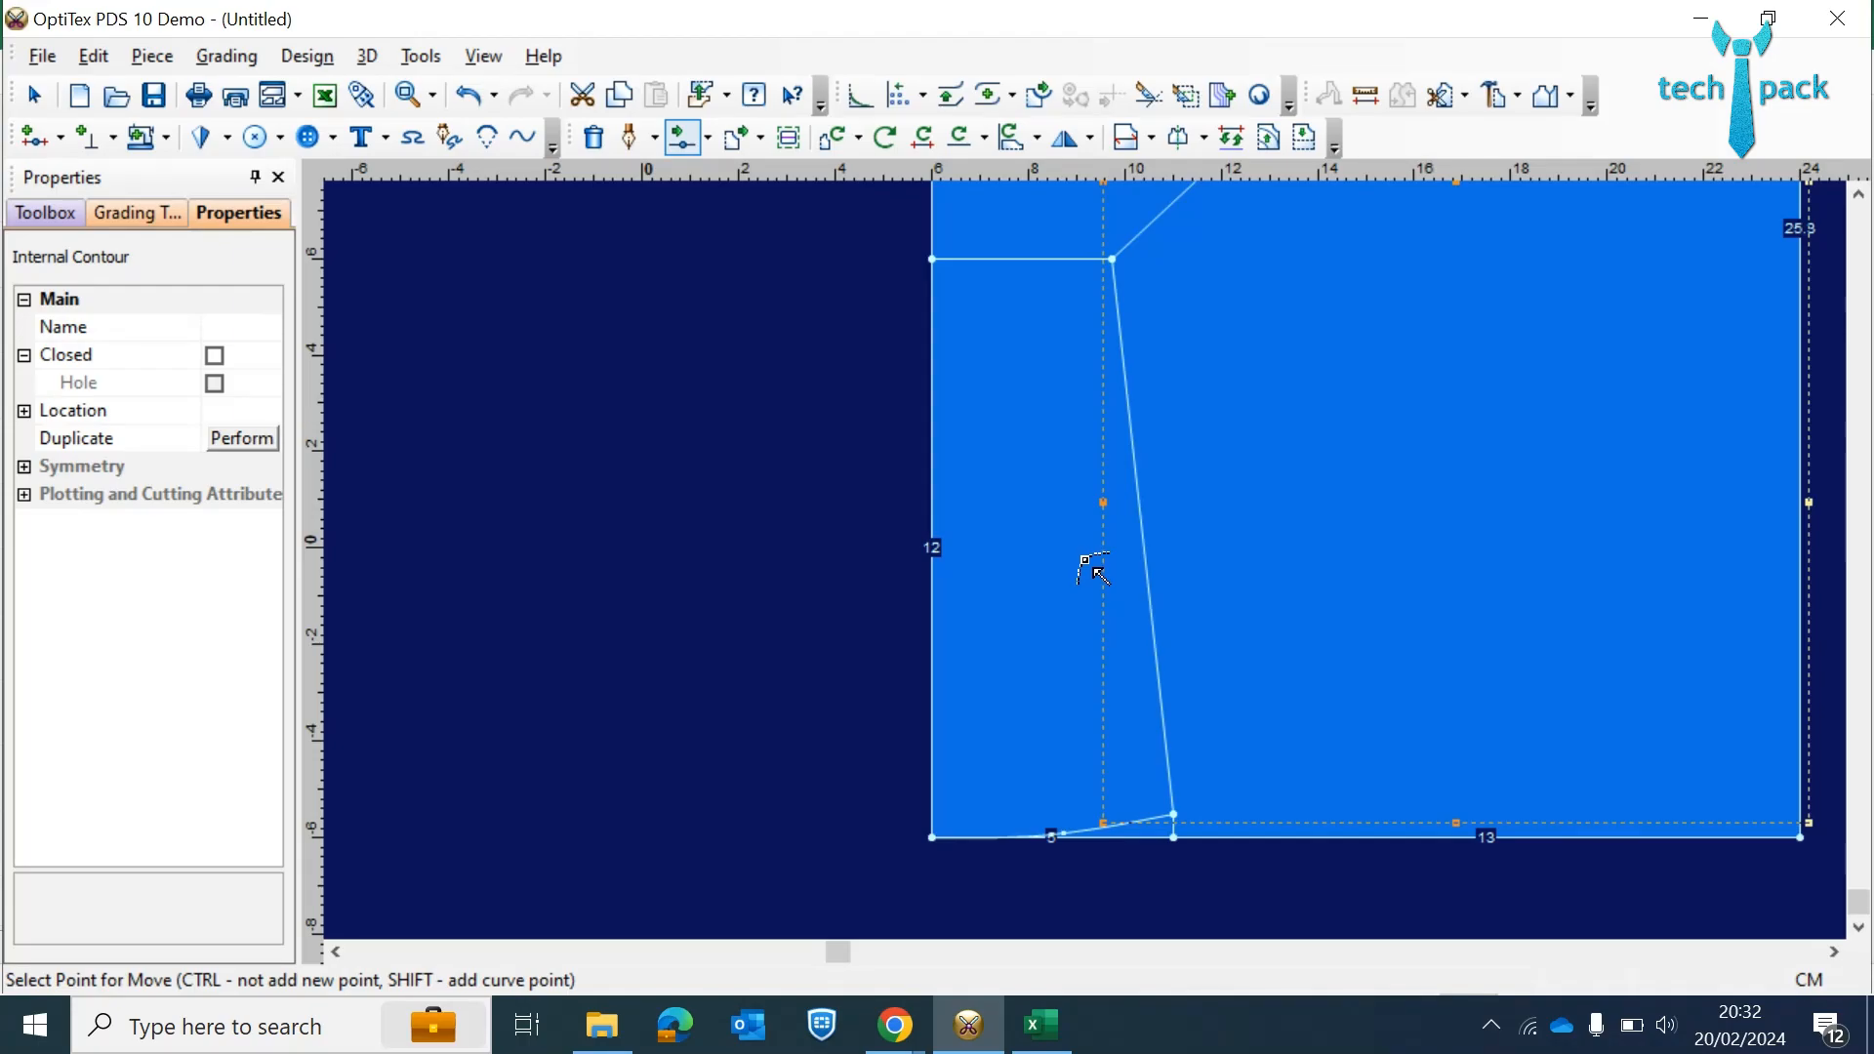
click(1143, 544)
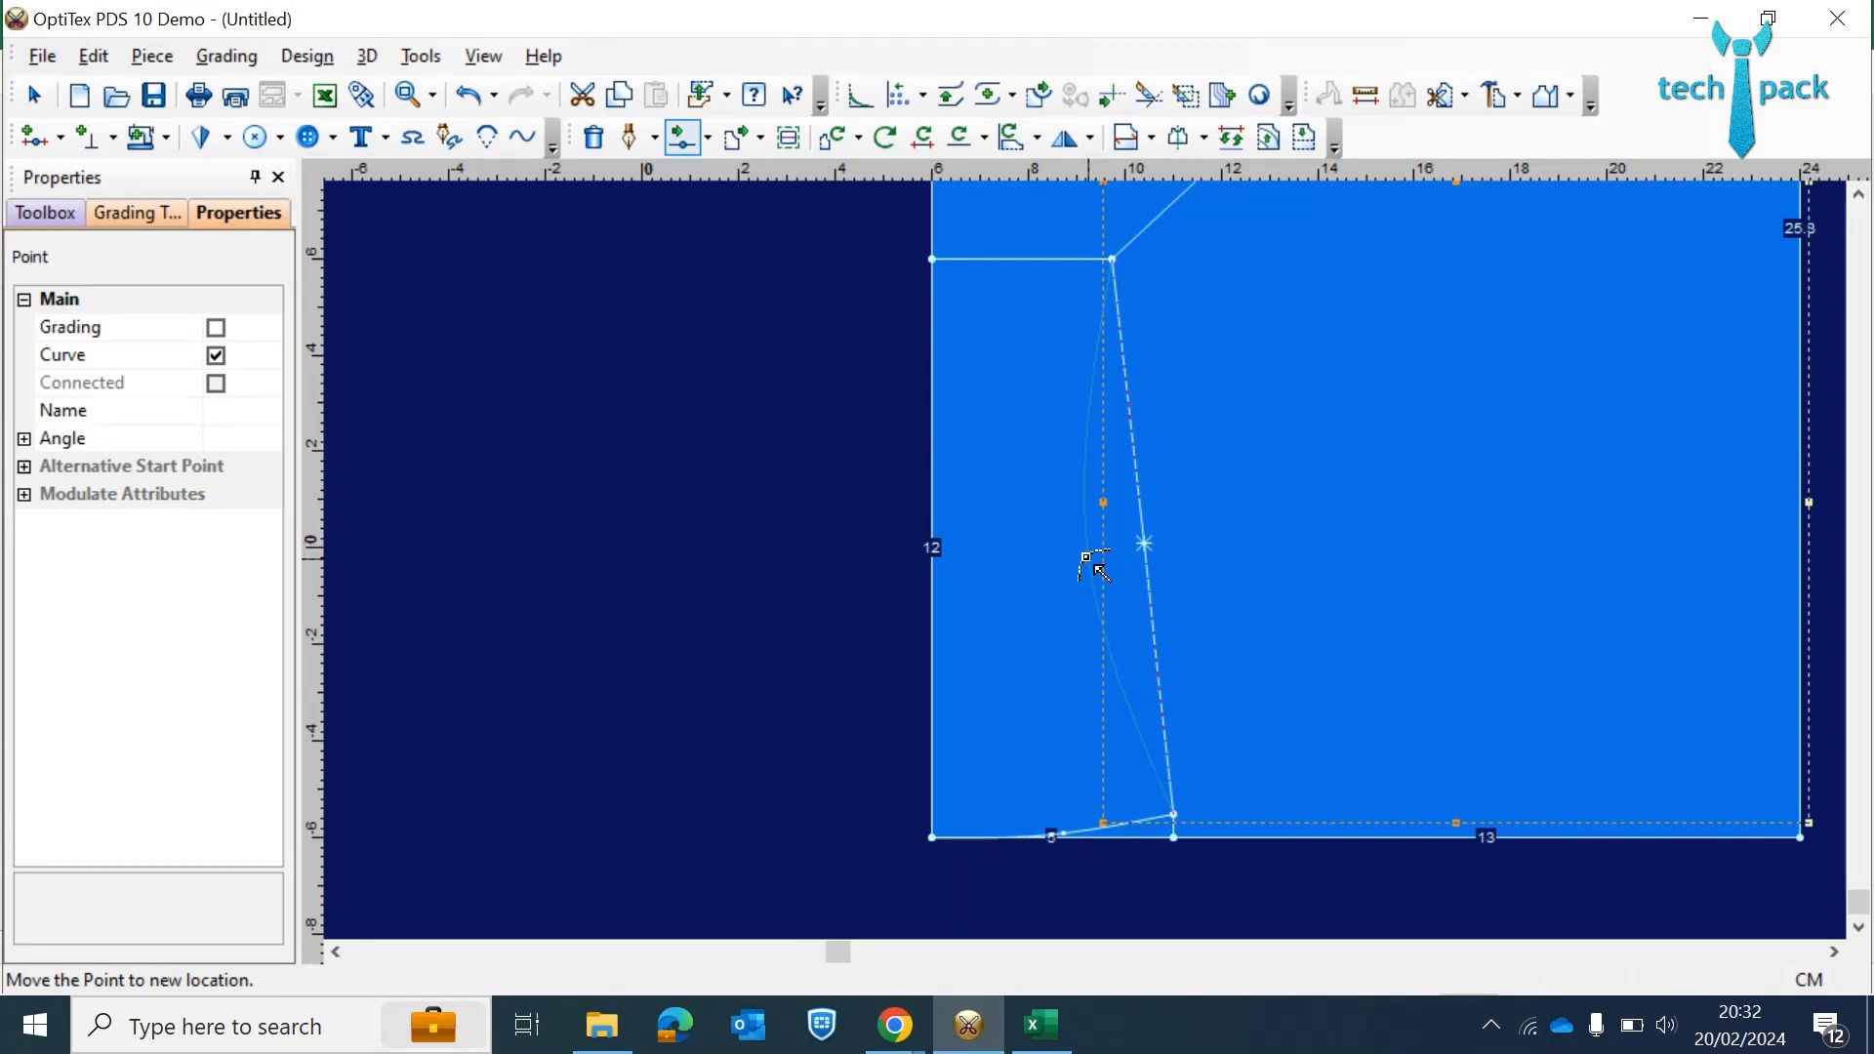
click(1082, 546)
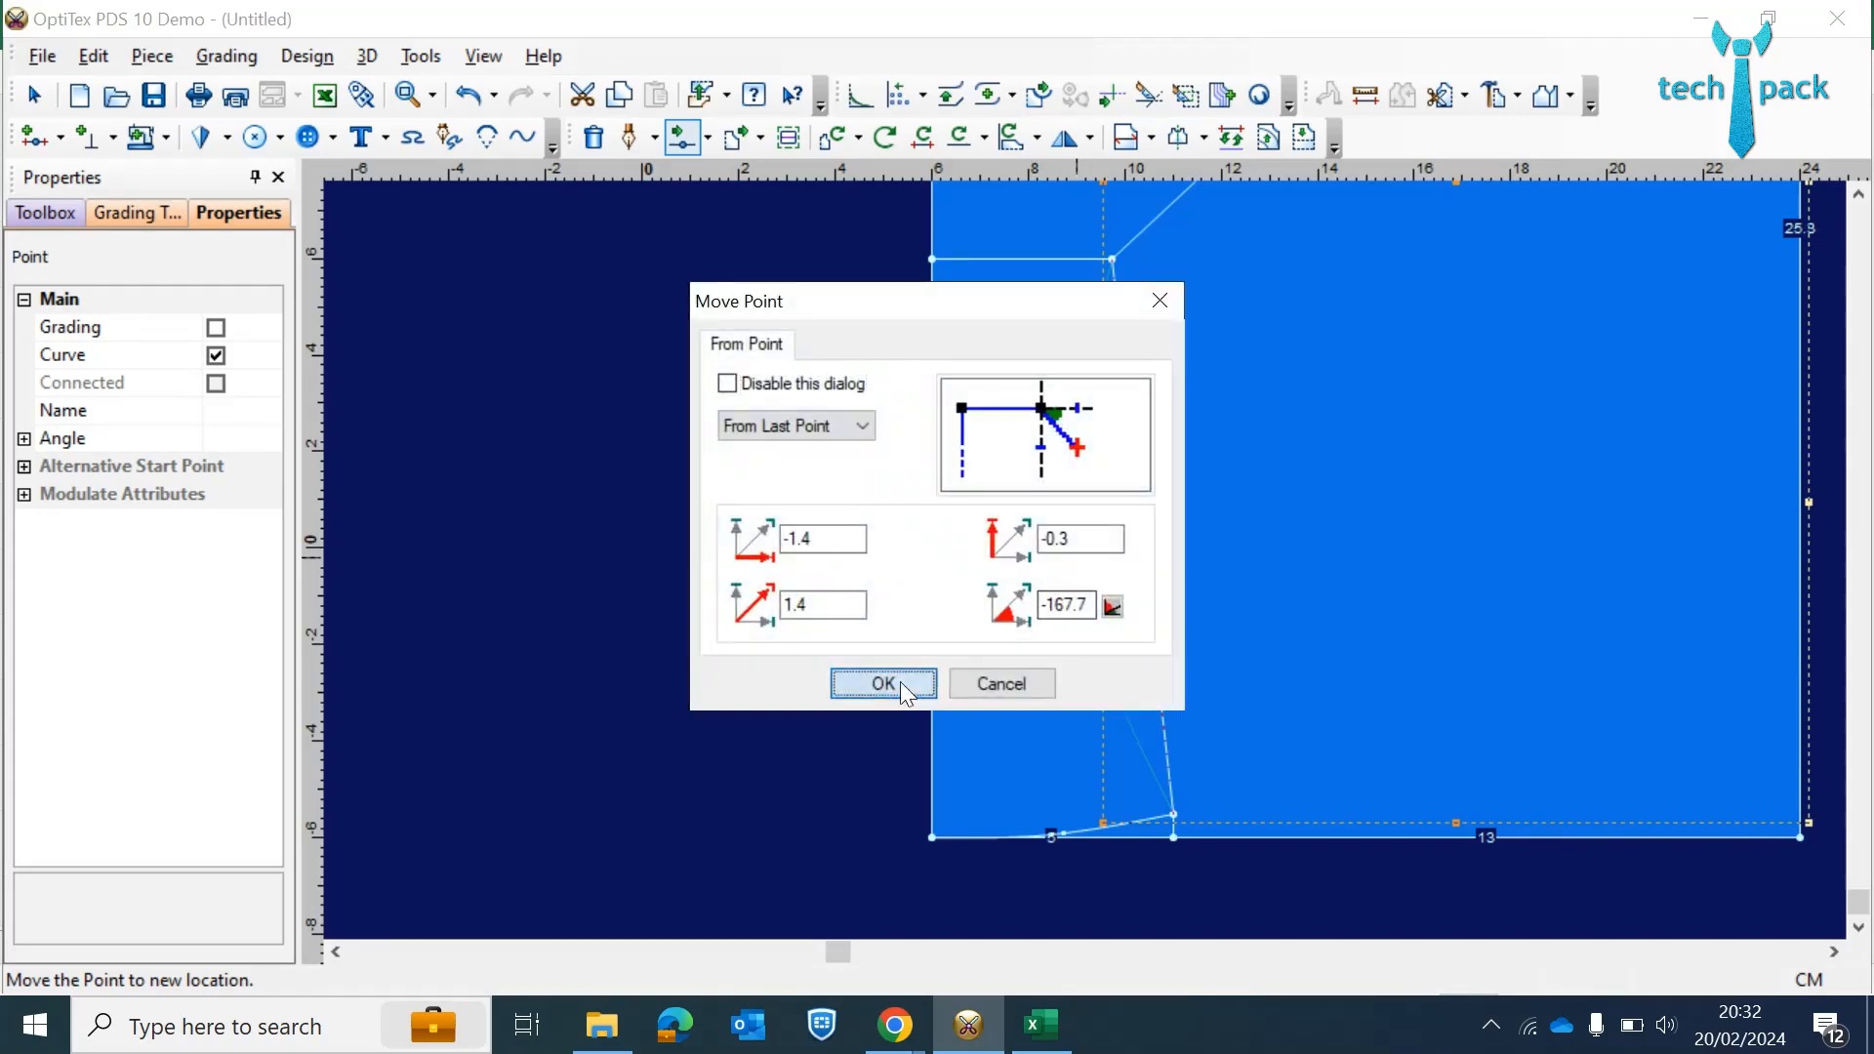
click(887, 682)
- Add two curve points on the sloped leg line above the front gusset line, bowing it up toward the waist
scroll(1085, 560, down, 3)
scroll(1076, 621, up, 2)
click(1027, 621)
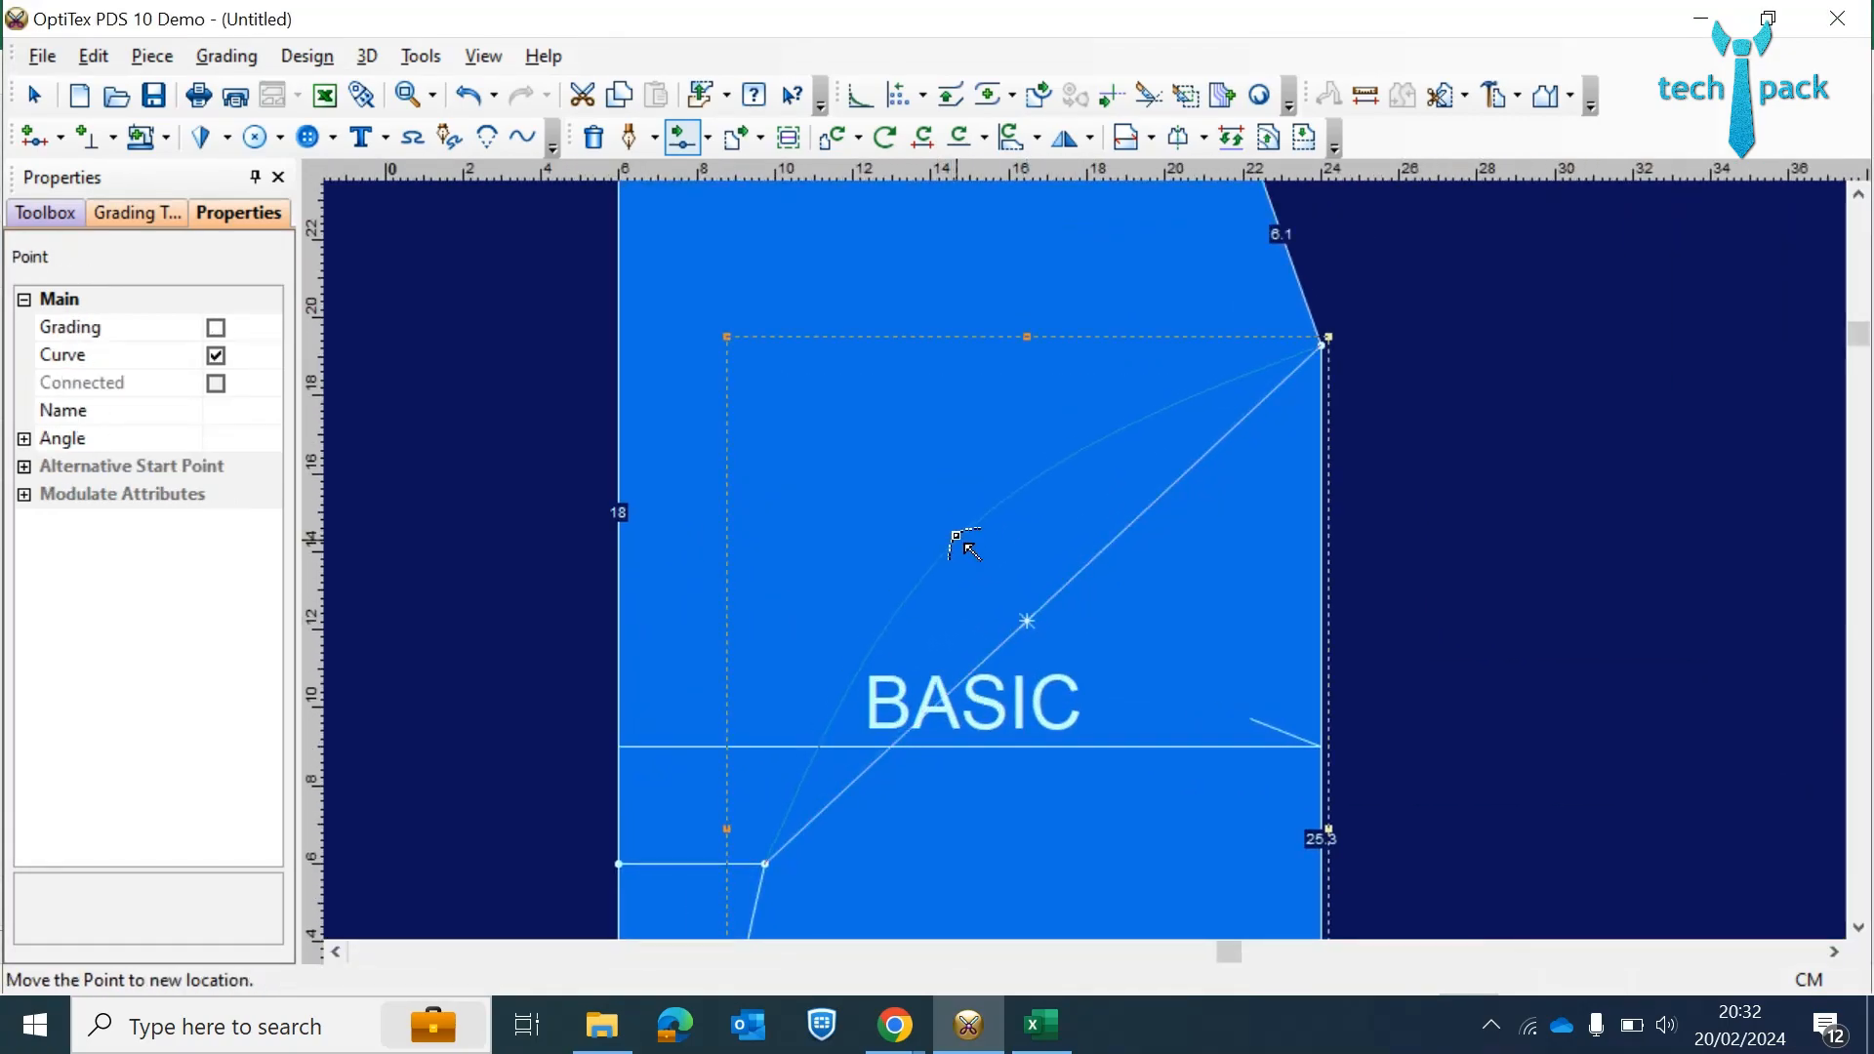
click(977, 457)
click(903, 686)
click(1120, 387)
click(1118, 371)
click(899, 688)
- Reposition both curve points on the upper leg line, sliding them down and inward into a smooth leg opening arc
click(975, 457)
click(901, 557)
click(886, 689)
click(1552, 433)
click(1119, 372)
click(1099, 384)
click(916, 686)
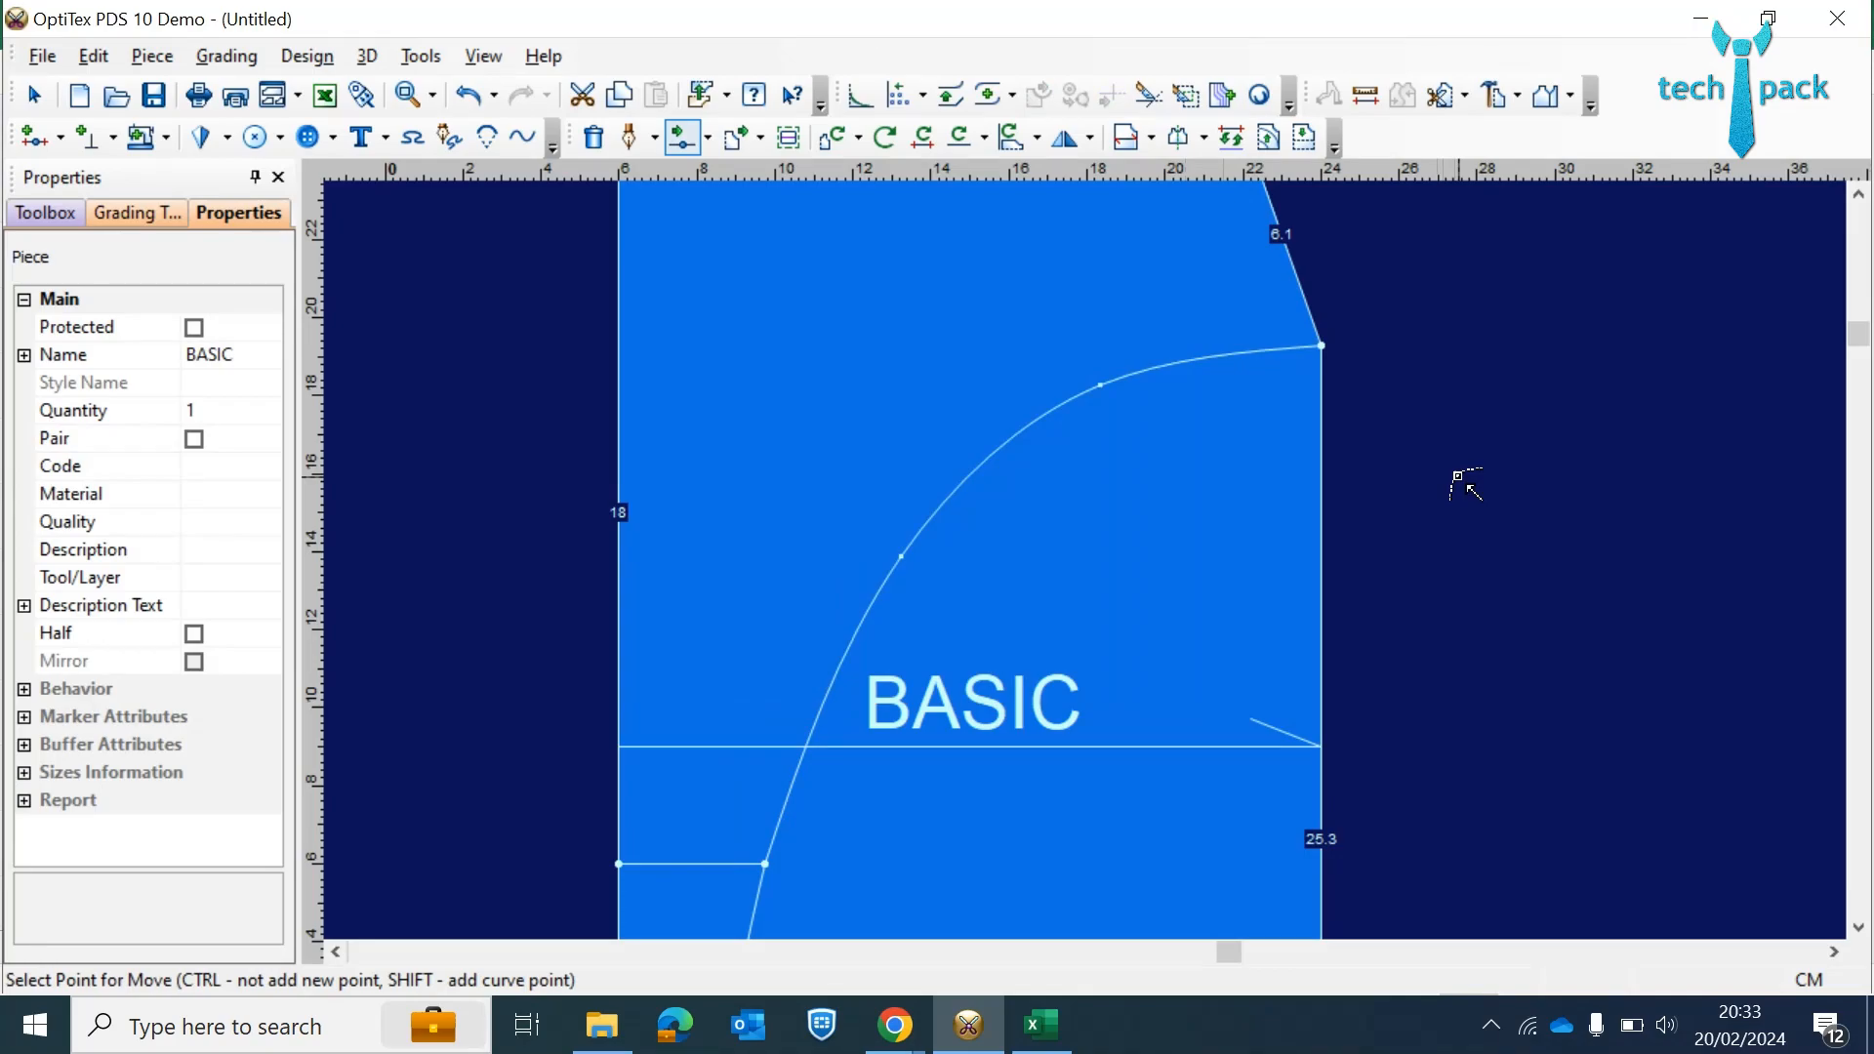
- Nudge the leg line's curve points, shifting the middle one above the gusset line slightly toward the center front and down
scroll(1455, 475, down, 2)
scroll(1121, 517, up, 3)
click(1072, 660)
click(1069, 664)
click(900, 681)
click(1072, 661)
click(1078, 651)
click(893, 681)
scroll(1071, 366, down, 2)
scroll(1087, 561, up, 1)
click(1211, 540)
click(1193, 549)
click(881, 682)
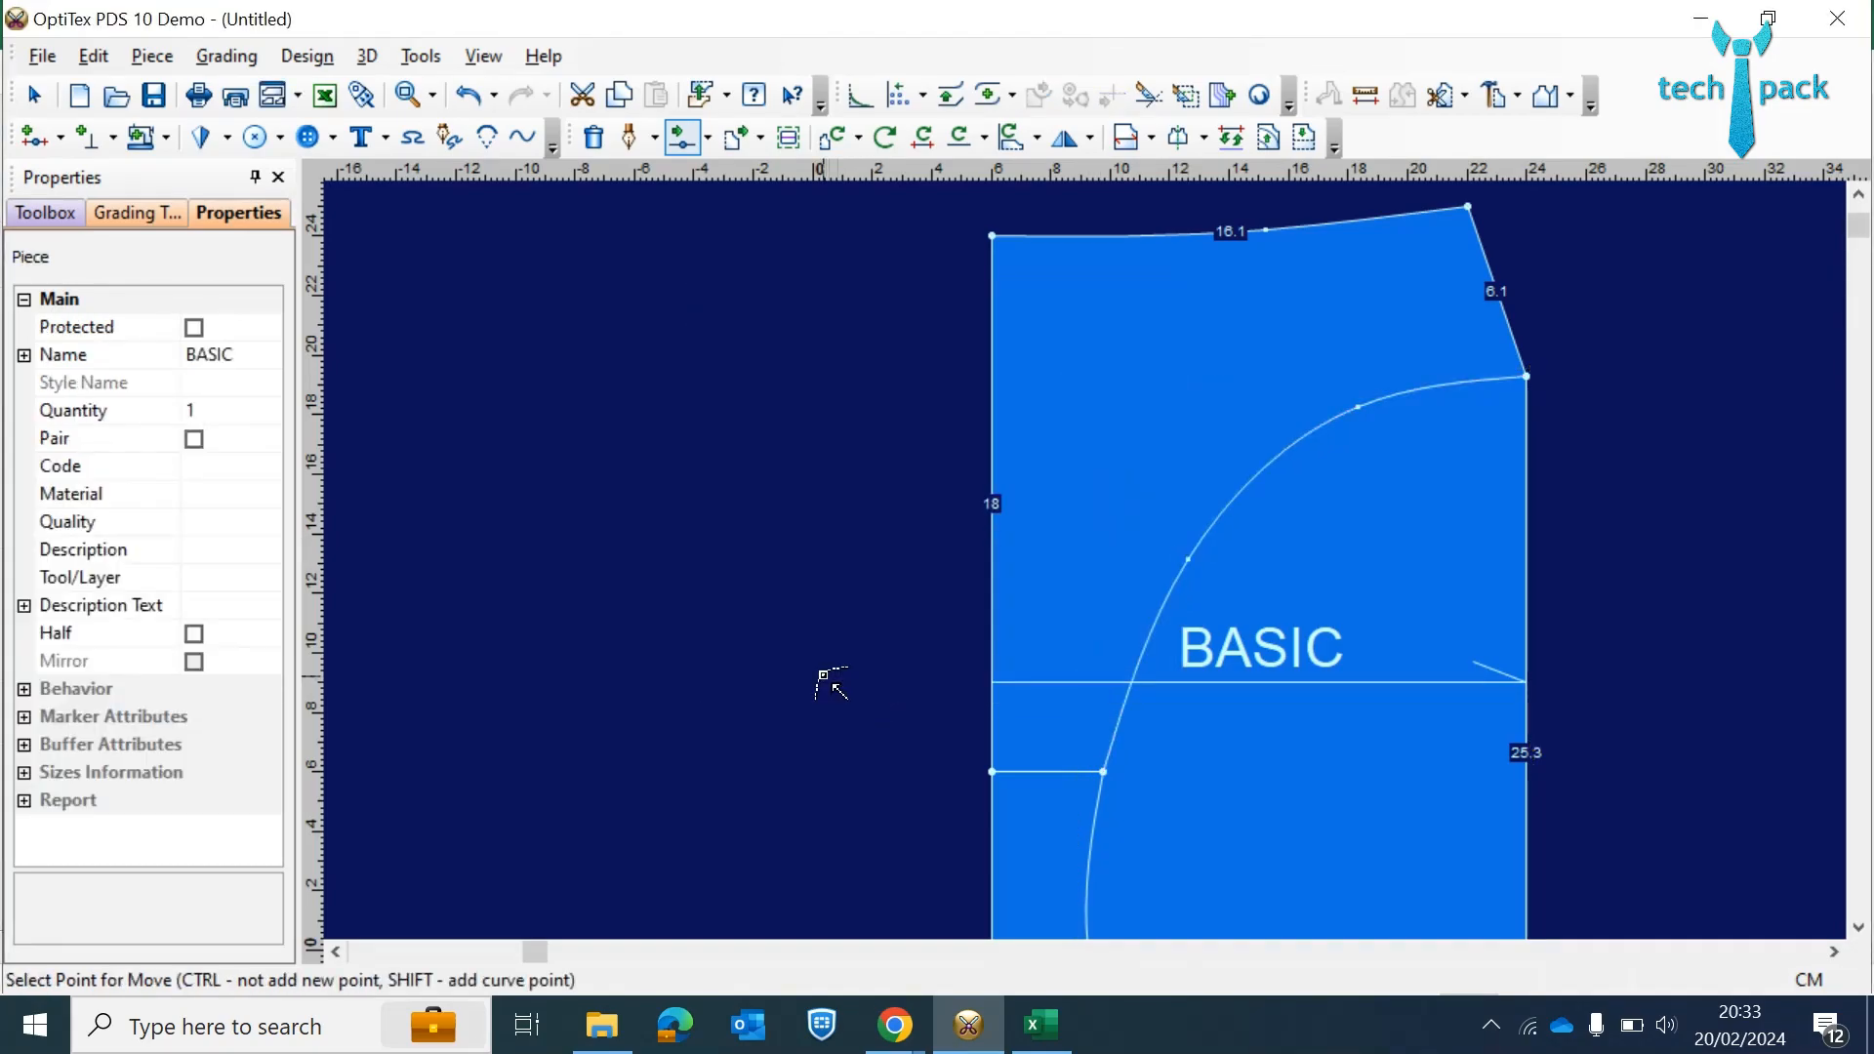
- Move the curve point on the leg line below the gusset line upward to smooth the transition
scroll(1106, 567, down, 2)
scroll(1107, 567, up, 2)
click(1081, 540)
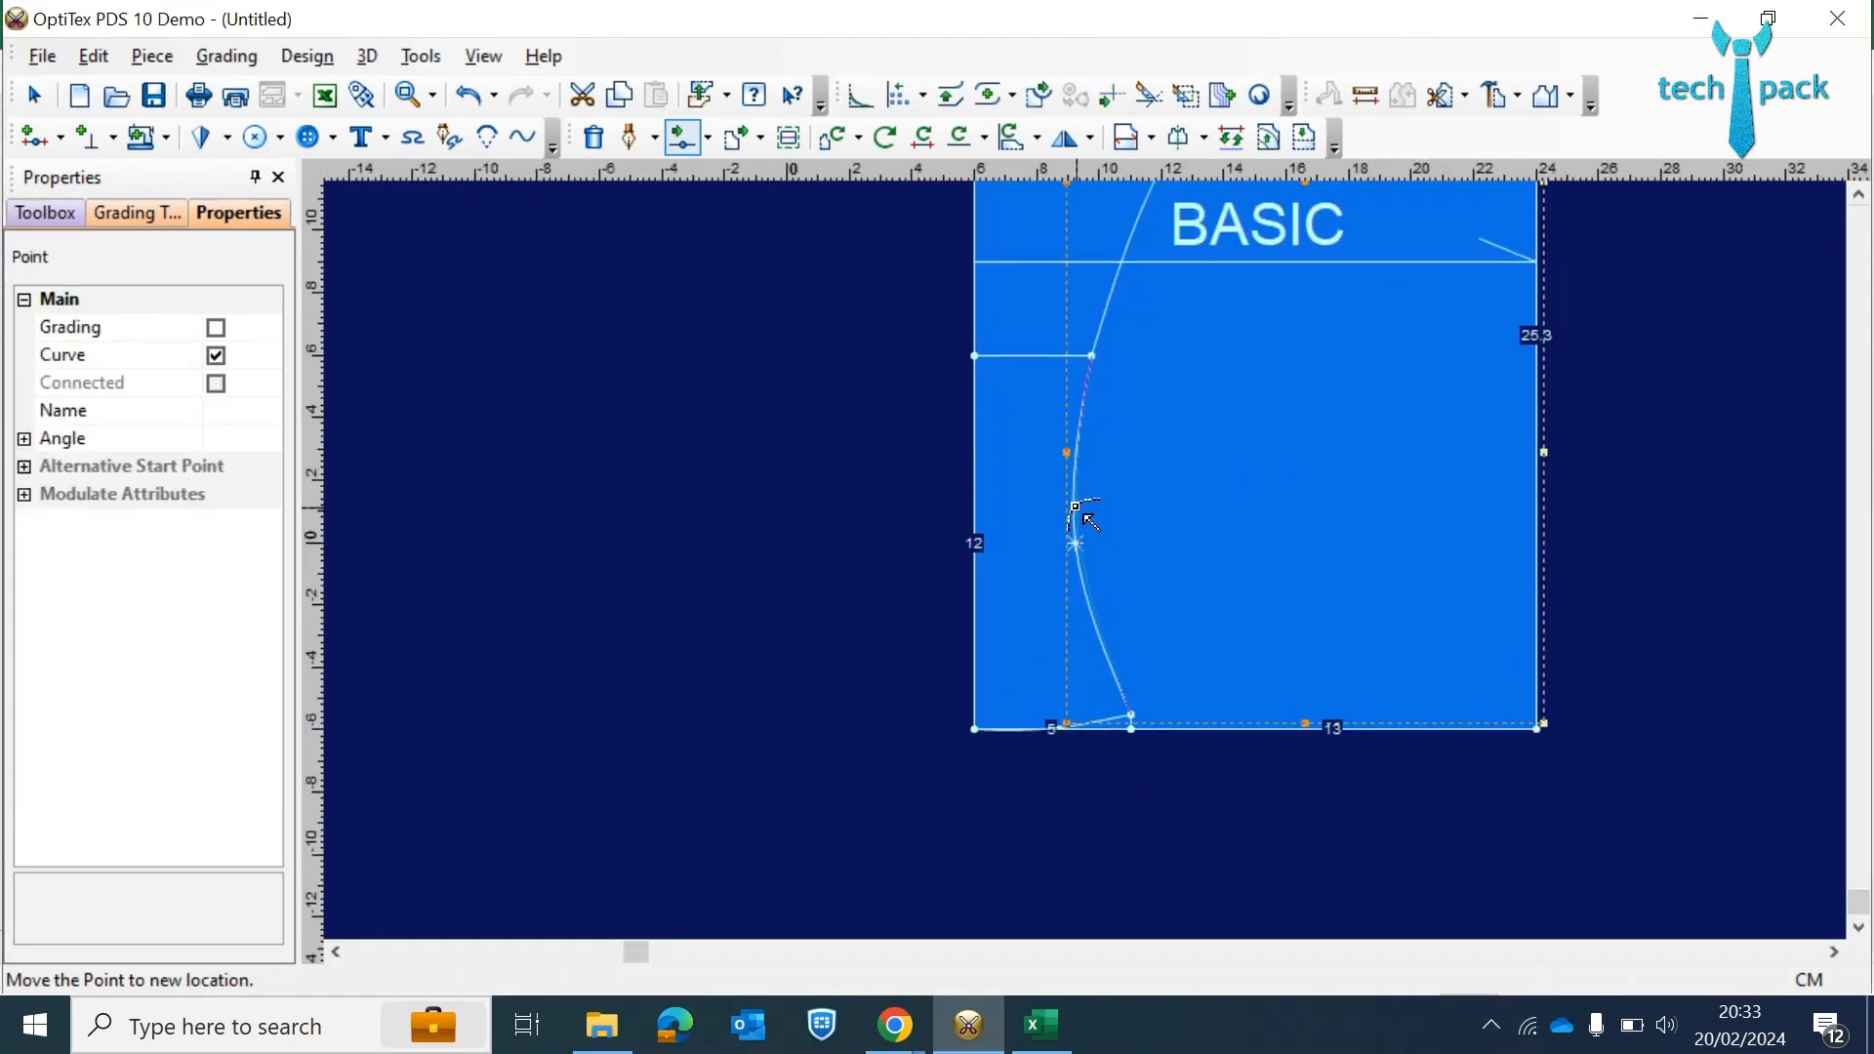
click(1076, 532)
click(914, 682)
- Add a curve point on the leg opening curve just above the horizontal BASIC line, keeping it on the existing curve
scroll(1088, 557, up, 3)
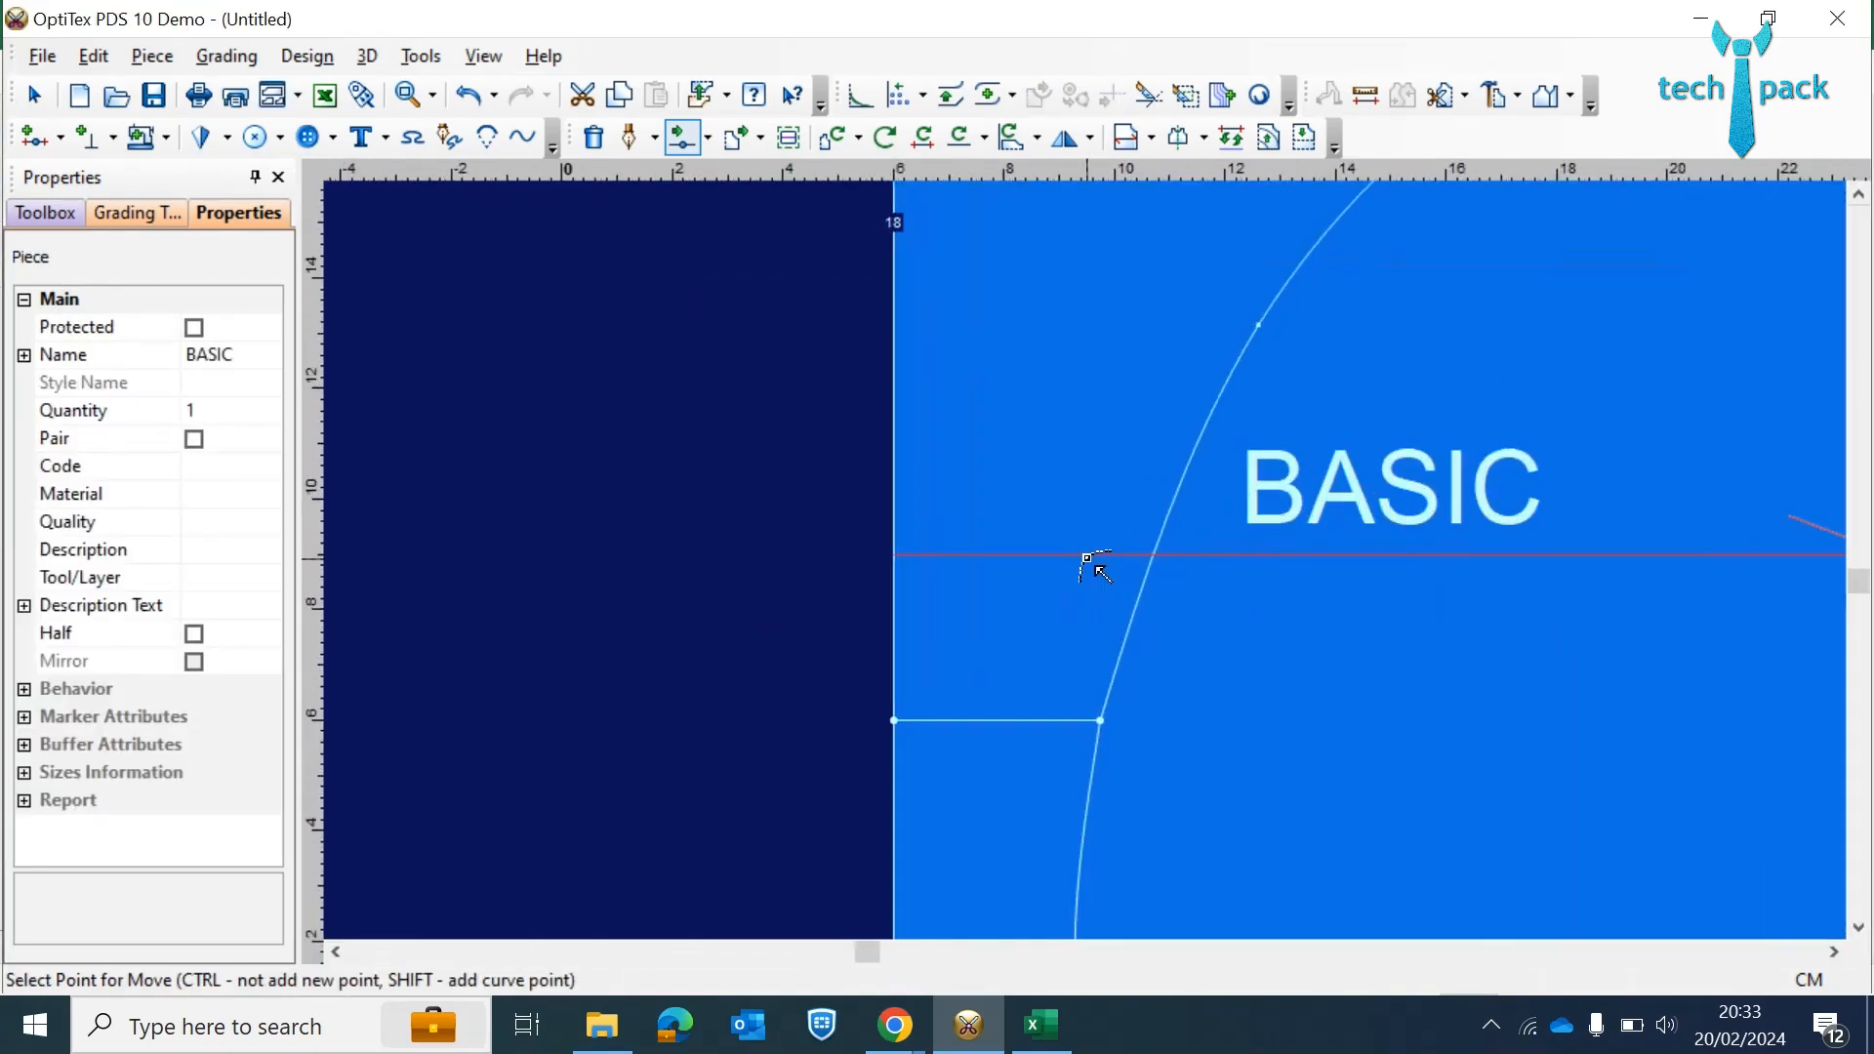
scroll(1088, 561, down, 3)
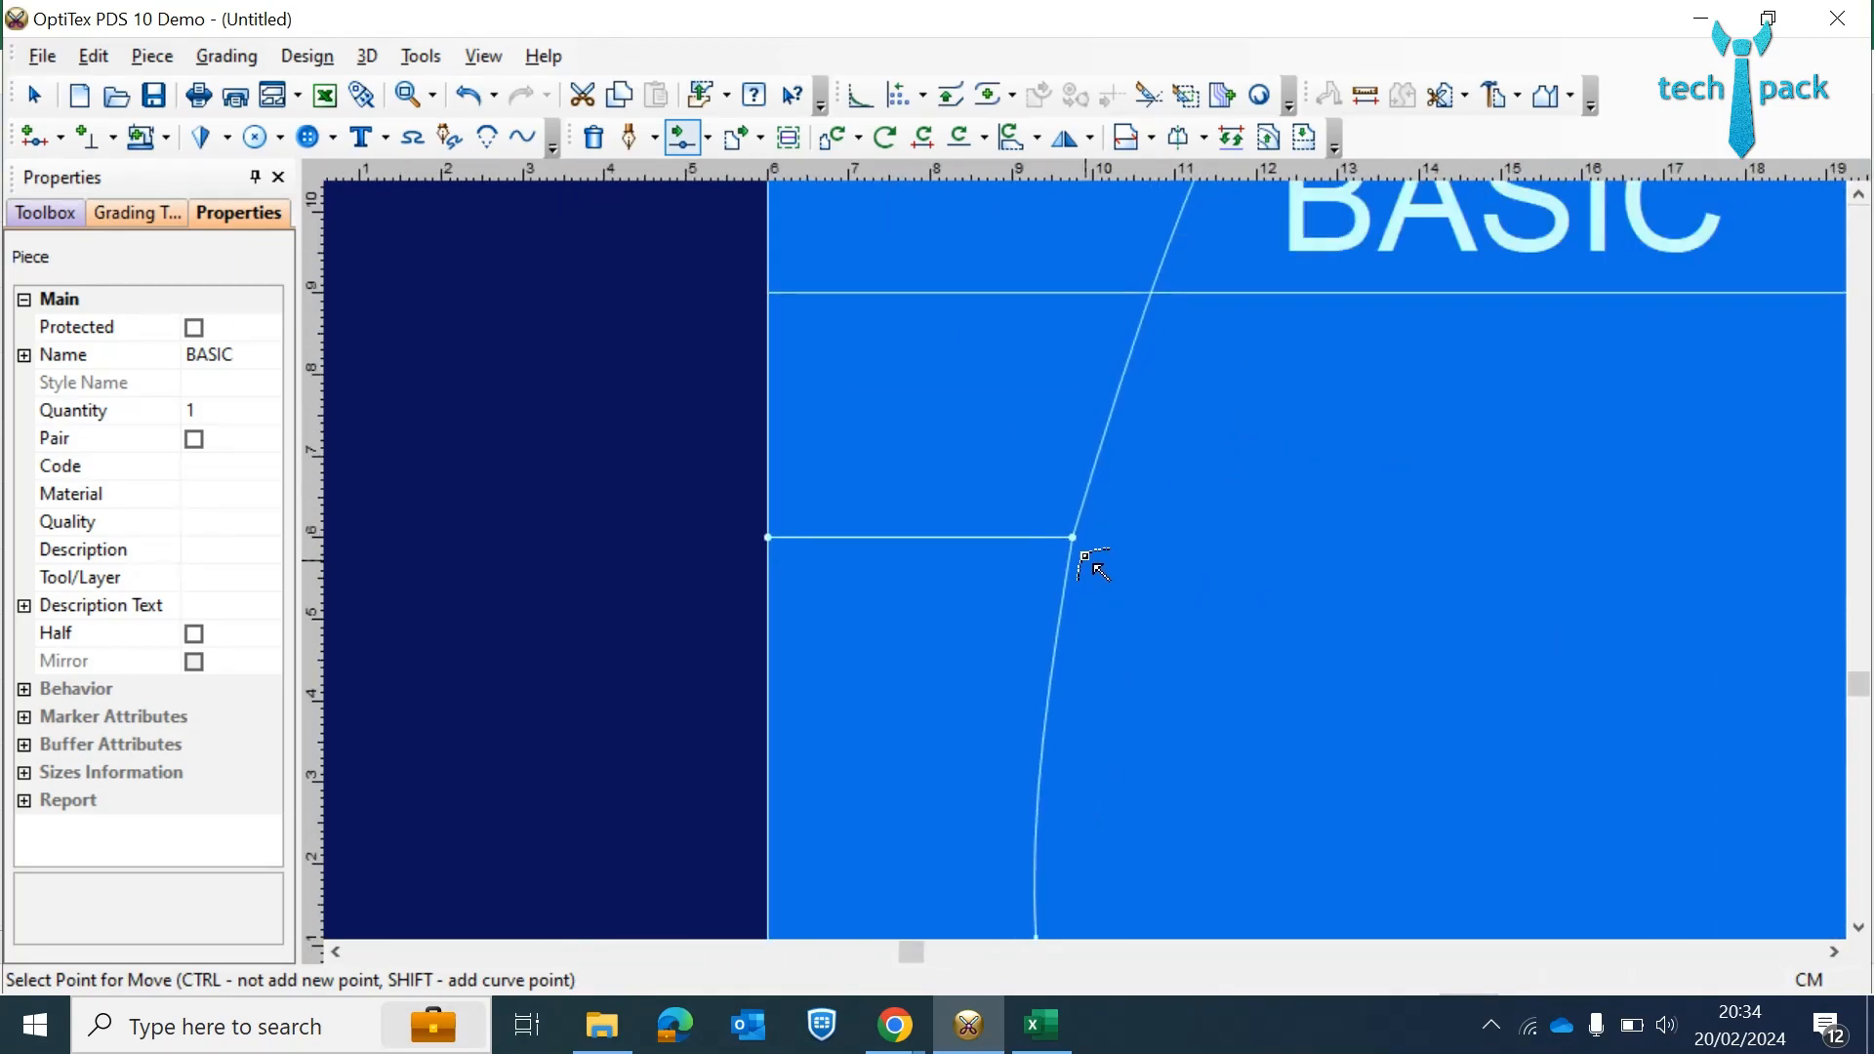
scroll(1128, 446, up, 1)
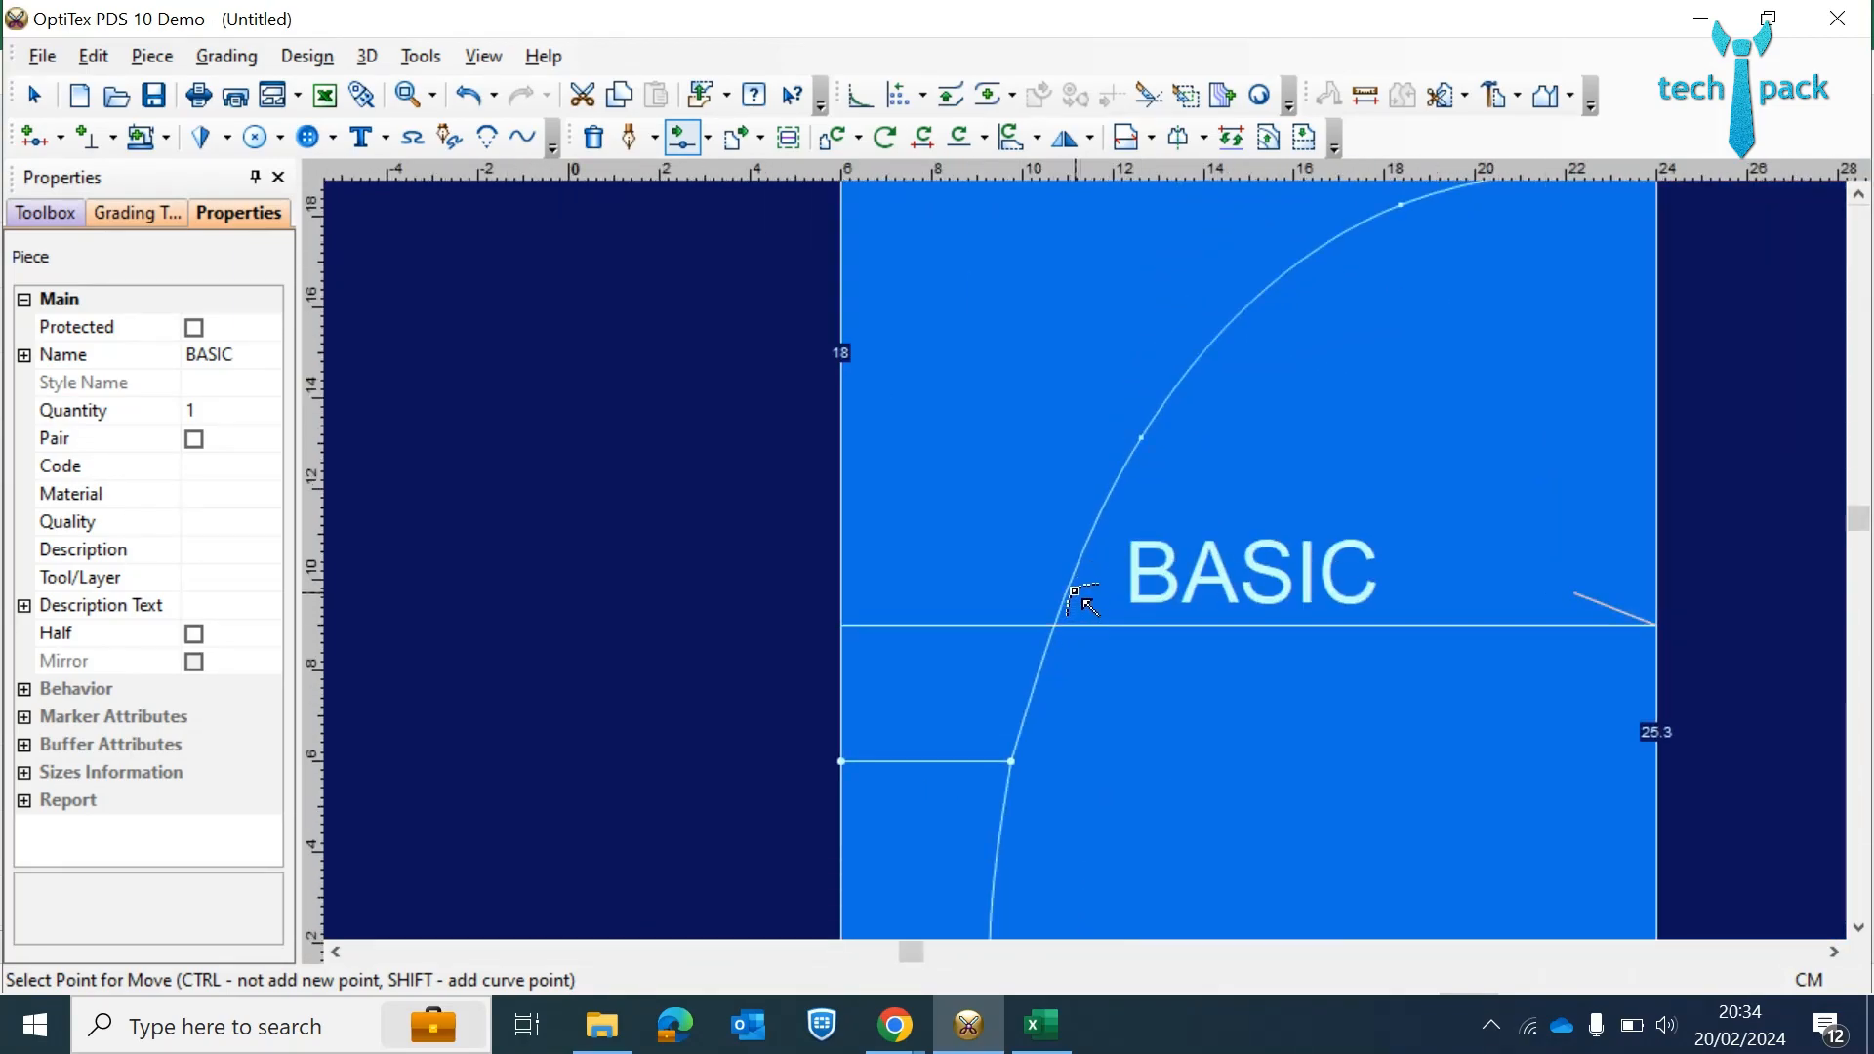
click(1071, 588)
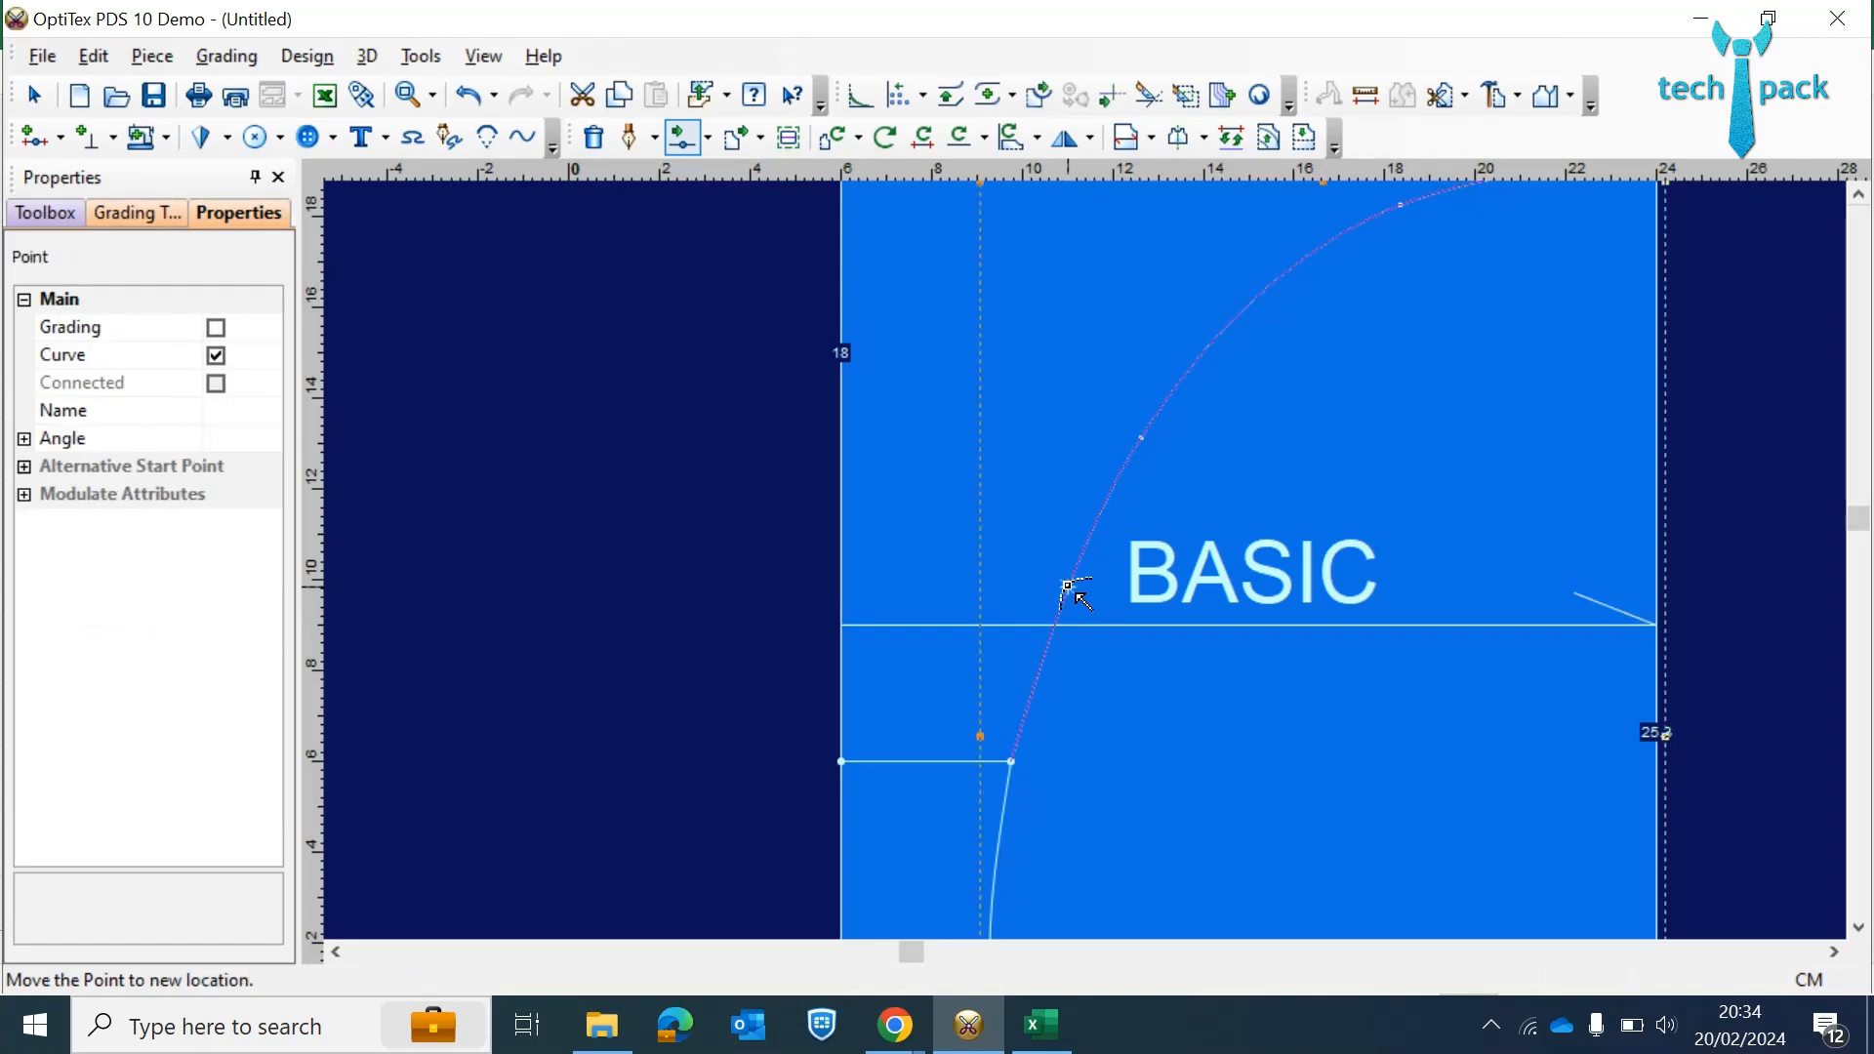
click(1067, 585)
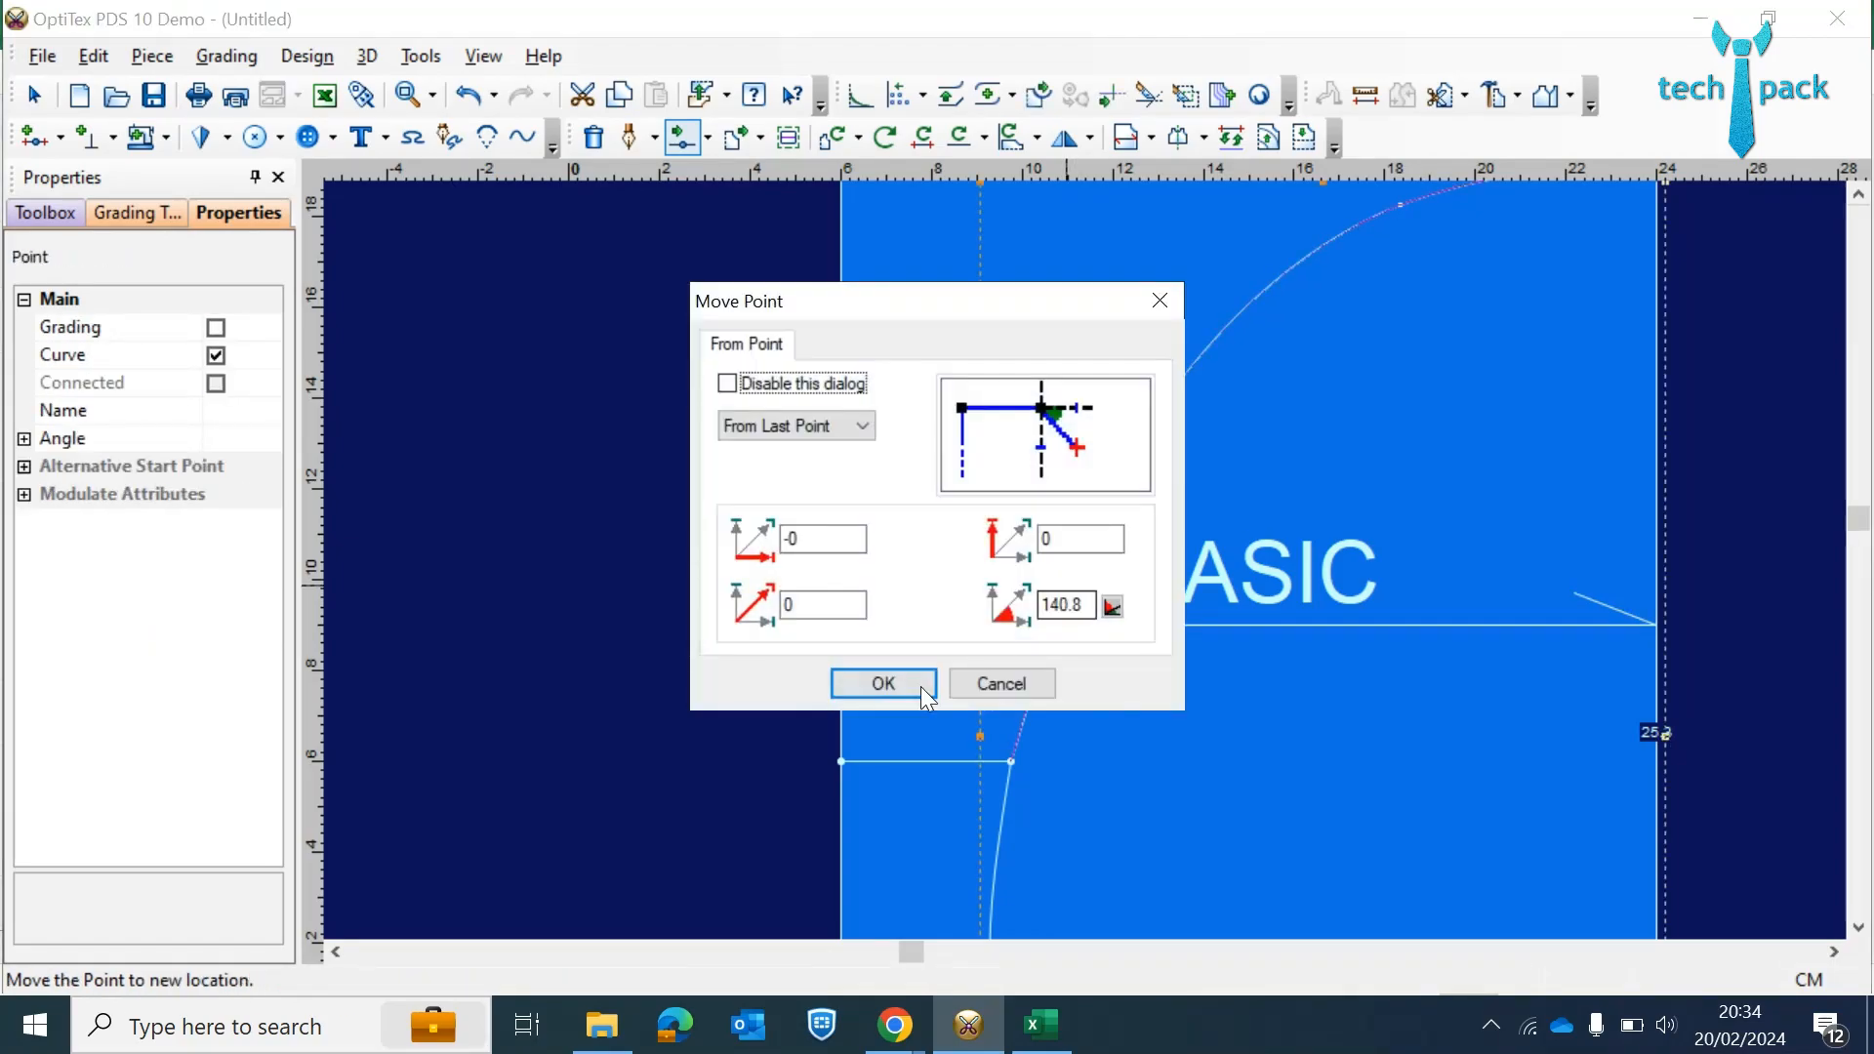
click(884, 684)
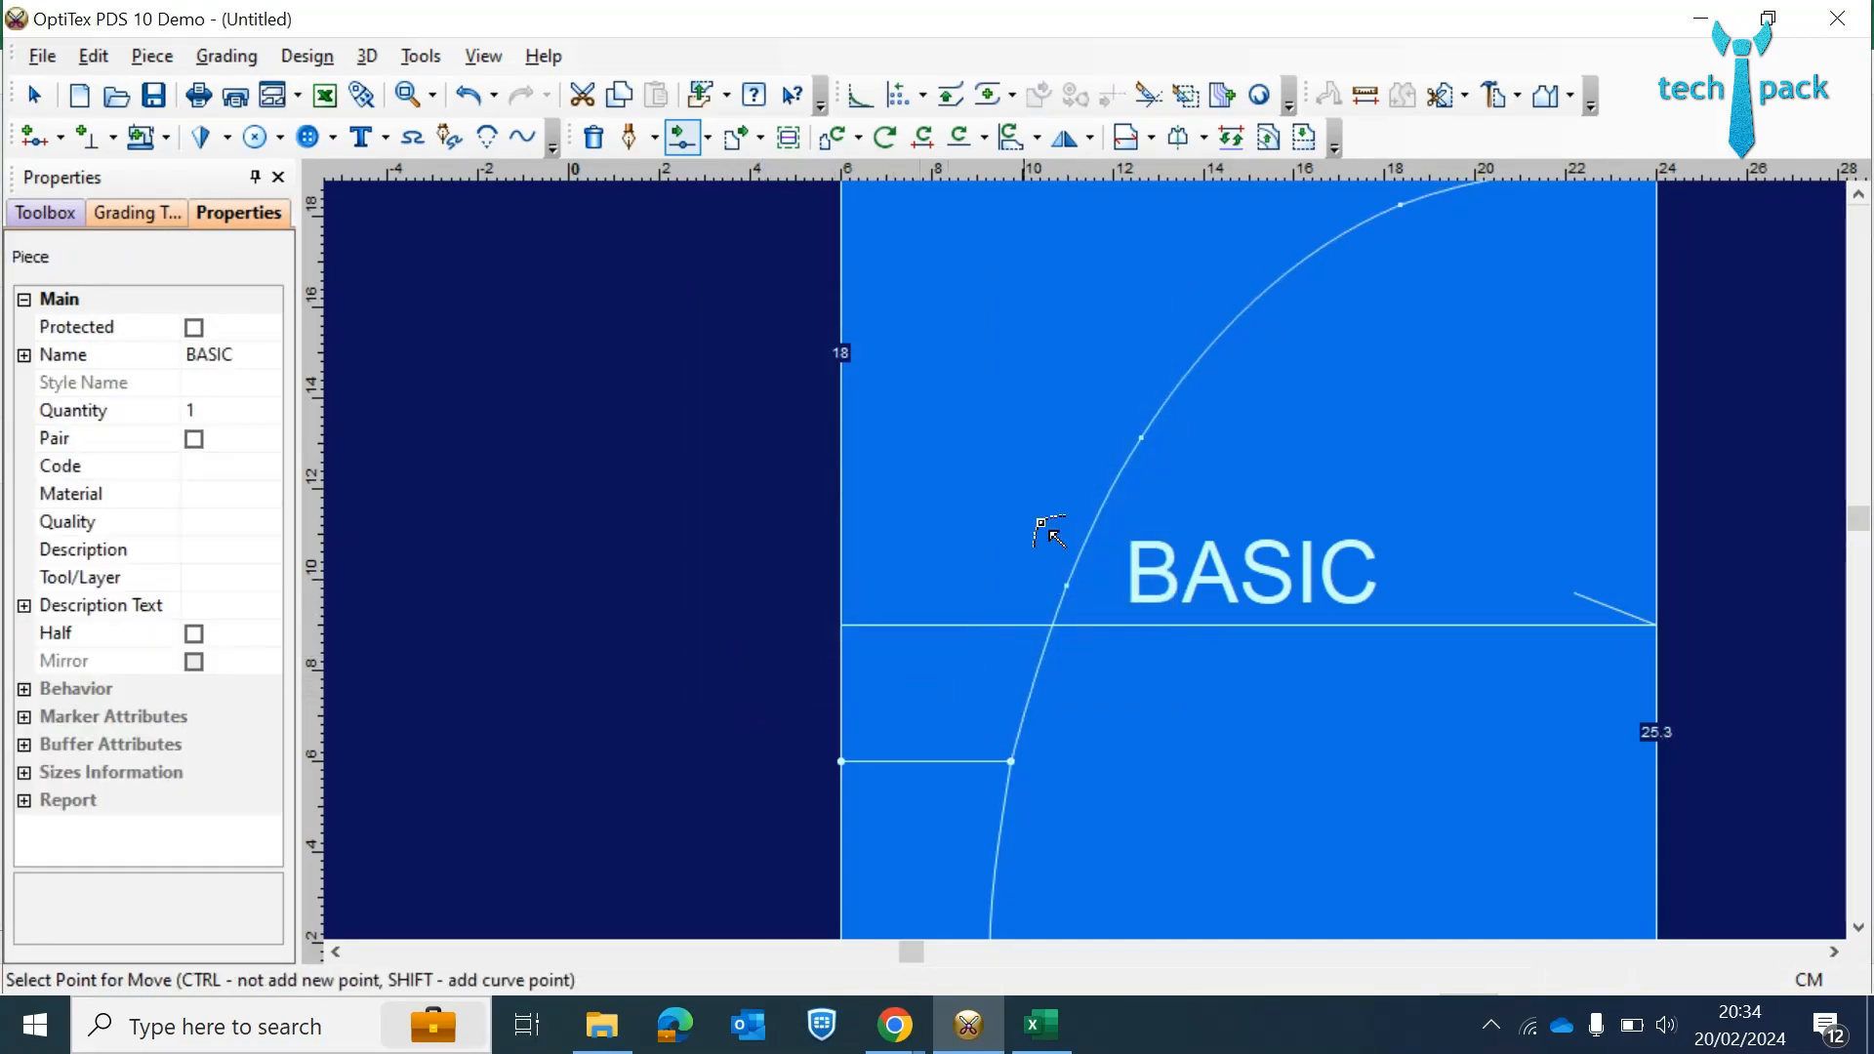
- Move the middle curve point of the upper leg opening further up along the arc toward the side seam
click(1144, 441)
click(1146, 448)
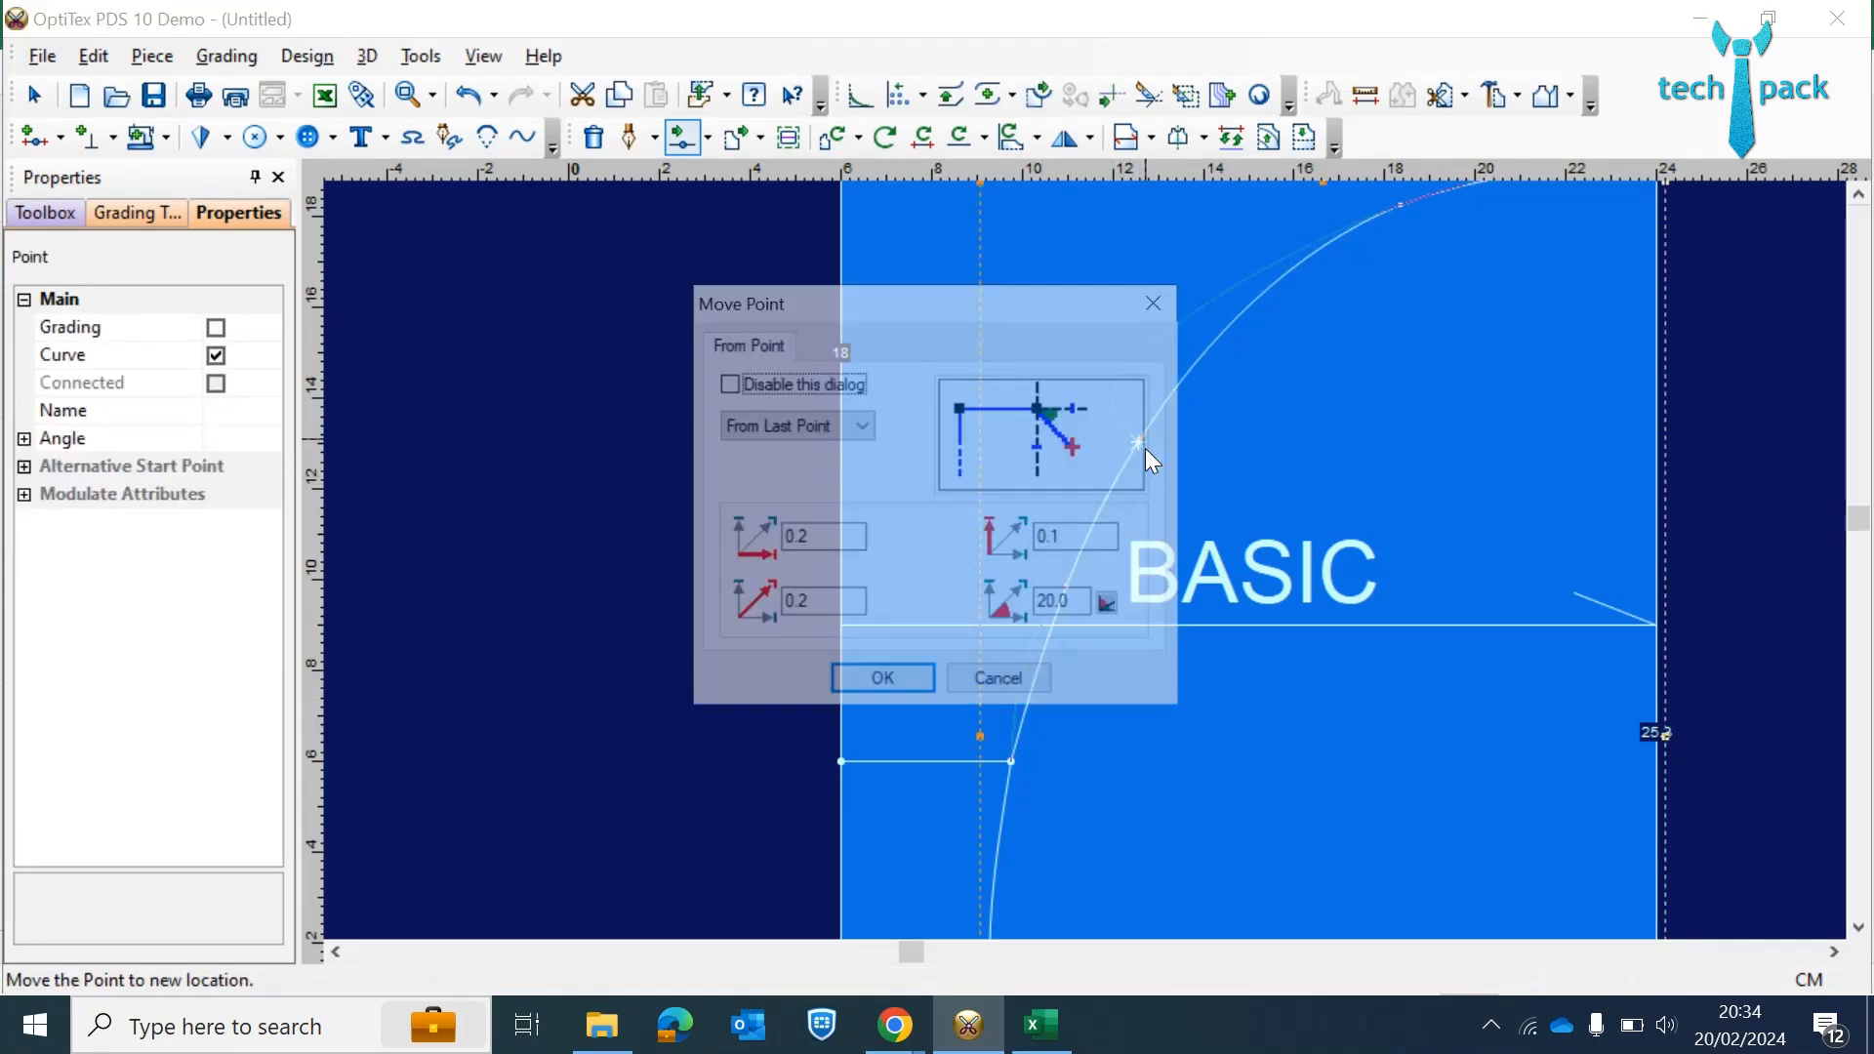
key(Return)
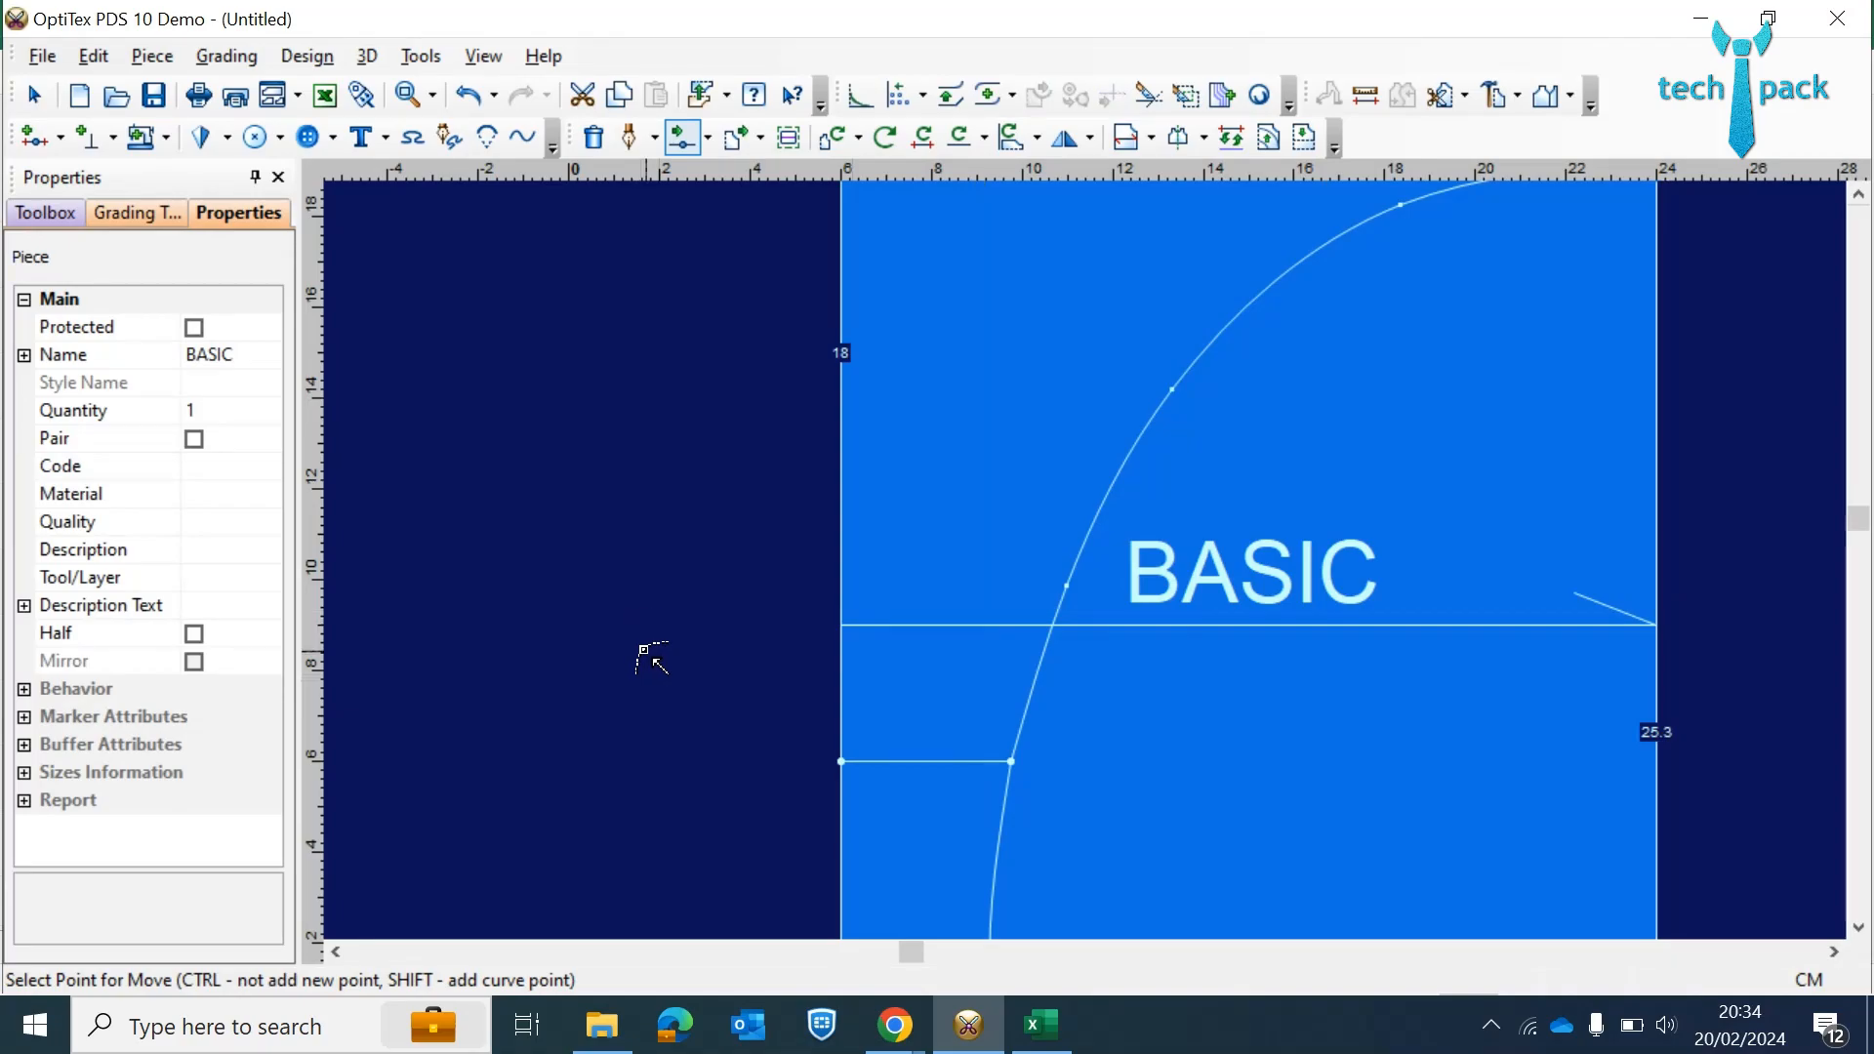
scroll(626, 652, down, 4)
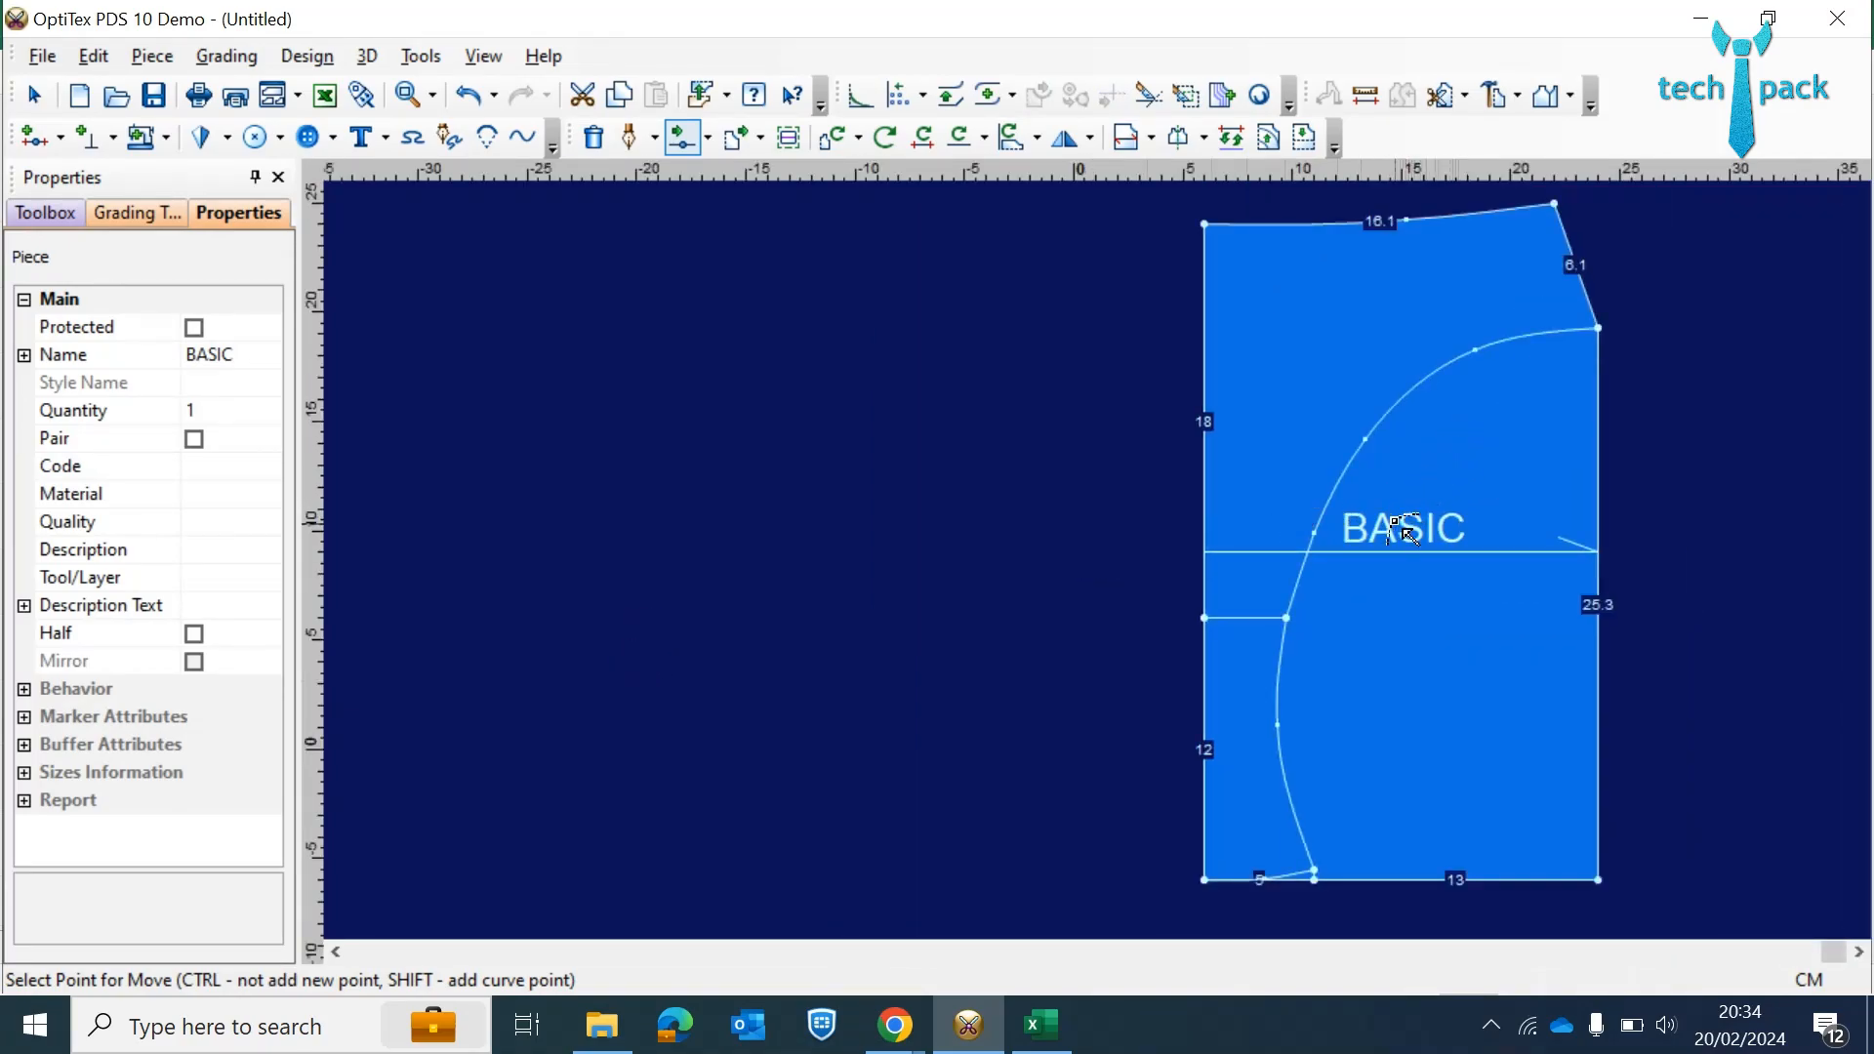
key(Home)
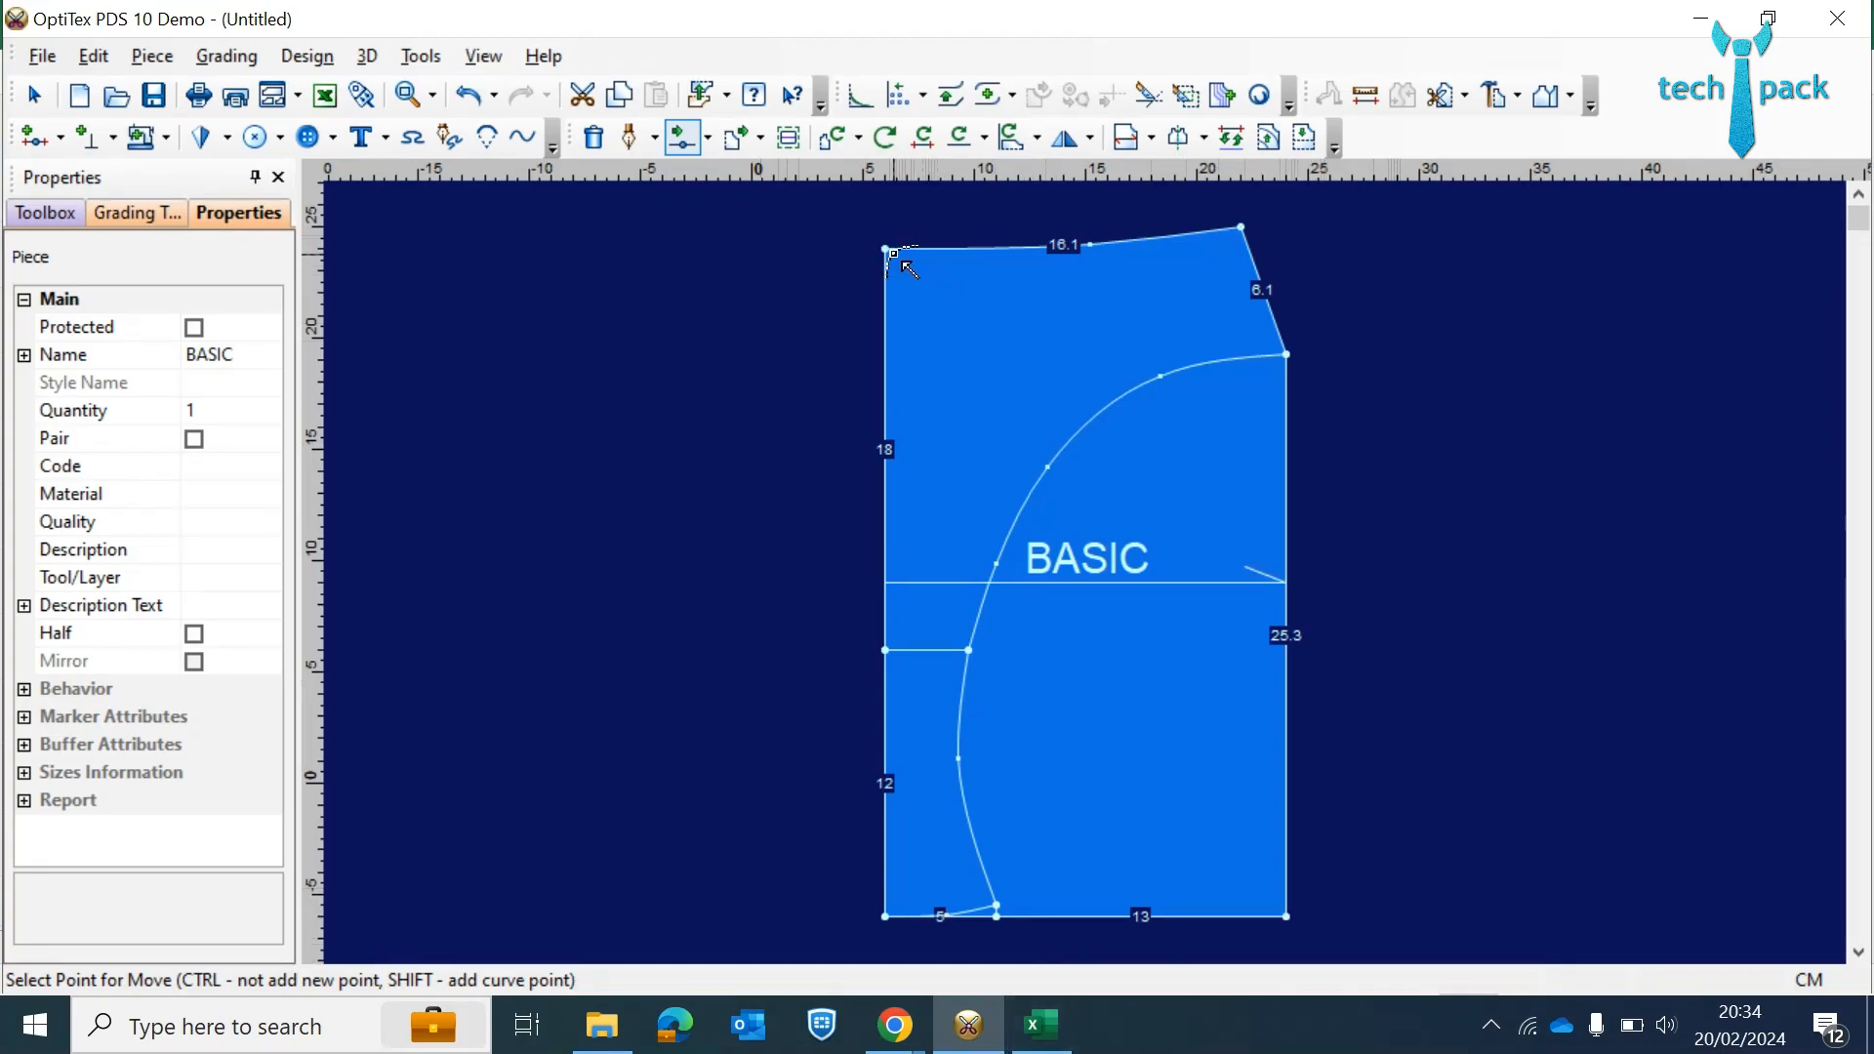
- Look up the Back Rise measurement for size M in the Excel chart and return to OptiTex PDS
click(1042, 1025)
click(332, 591)
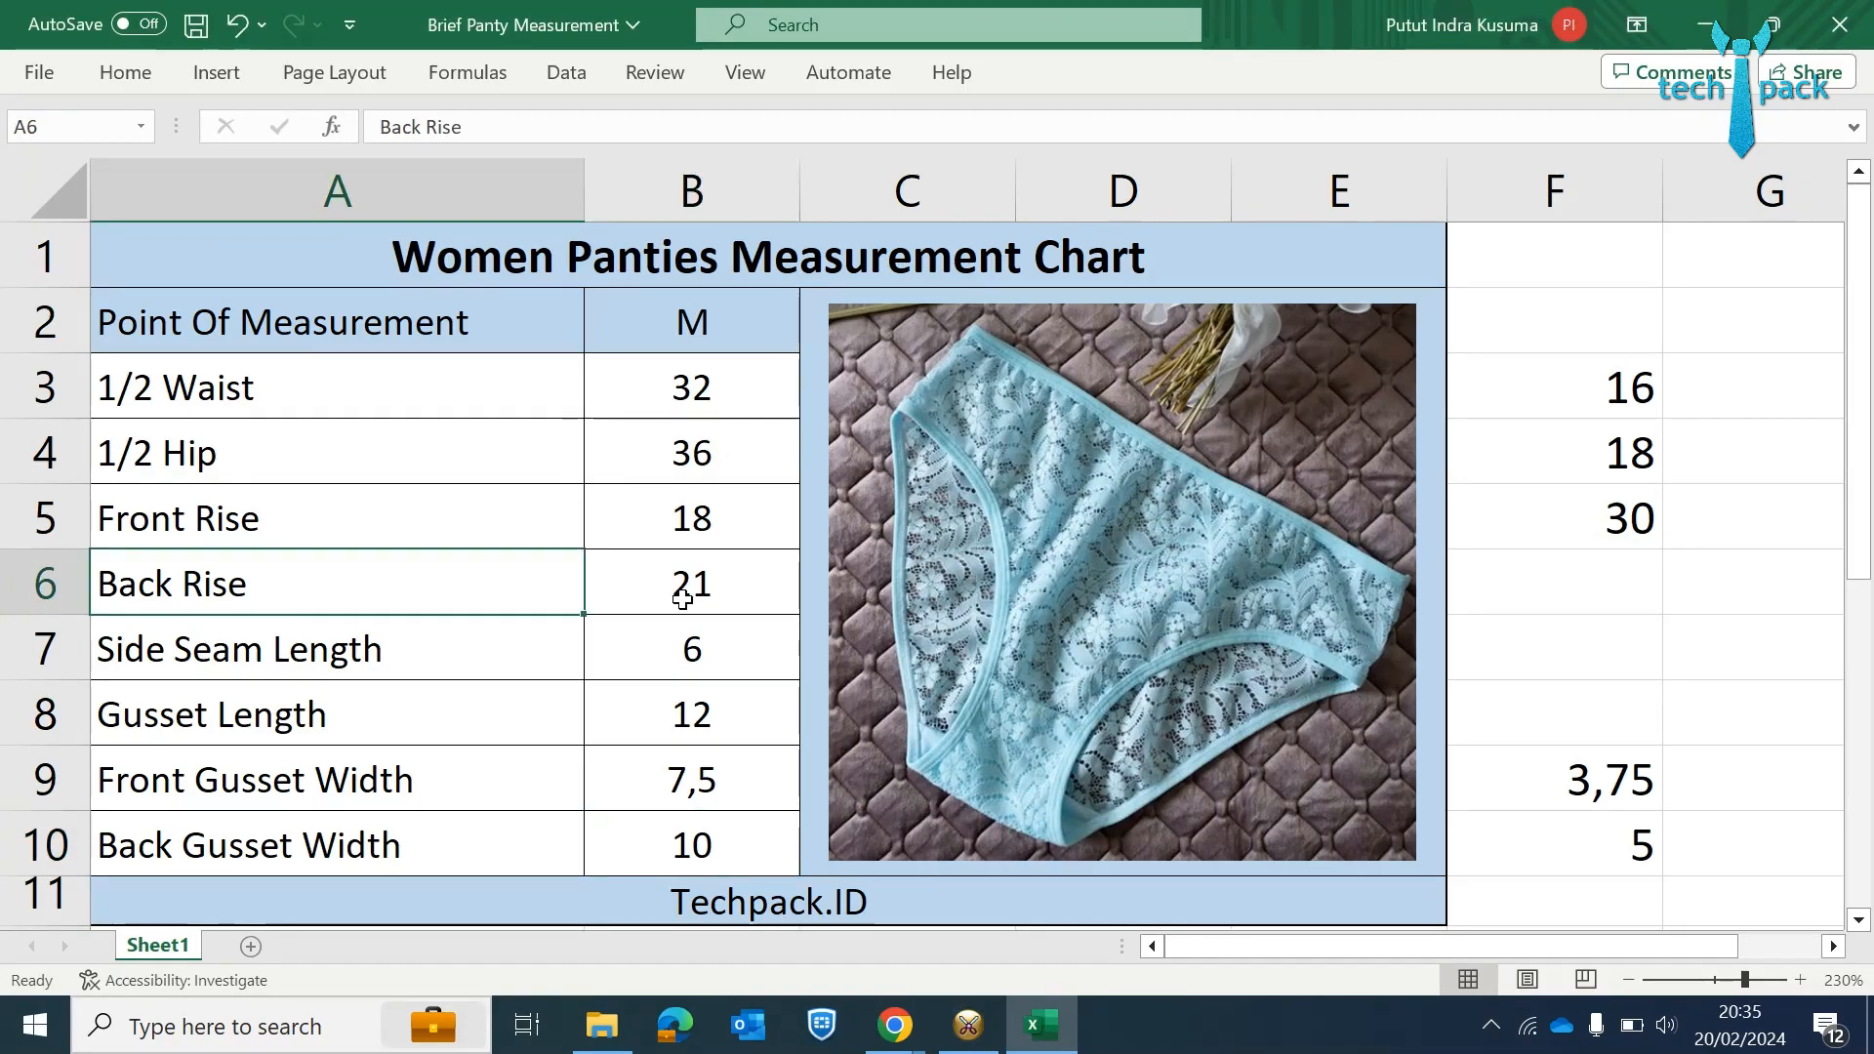
click(699, 595)
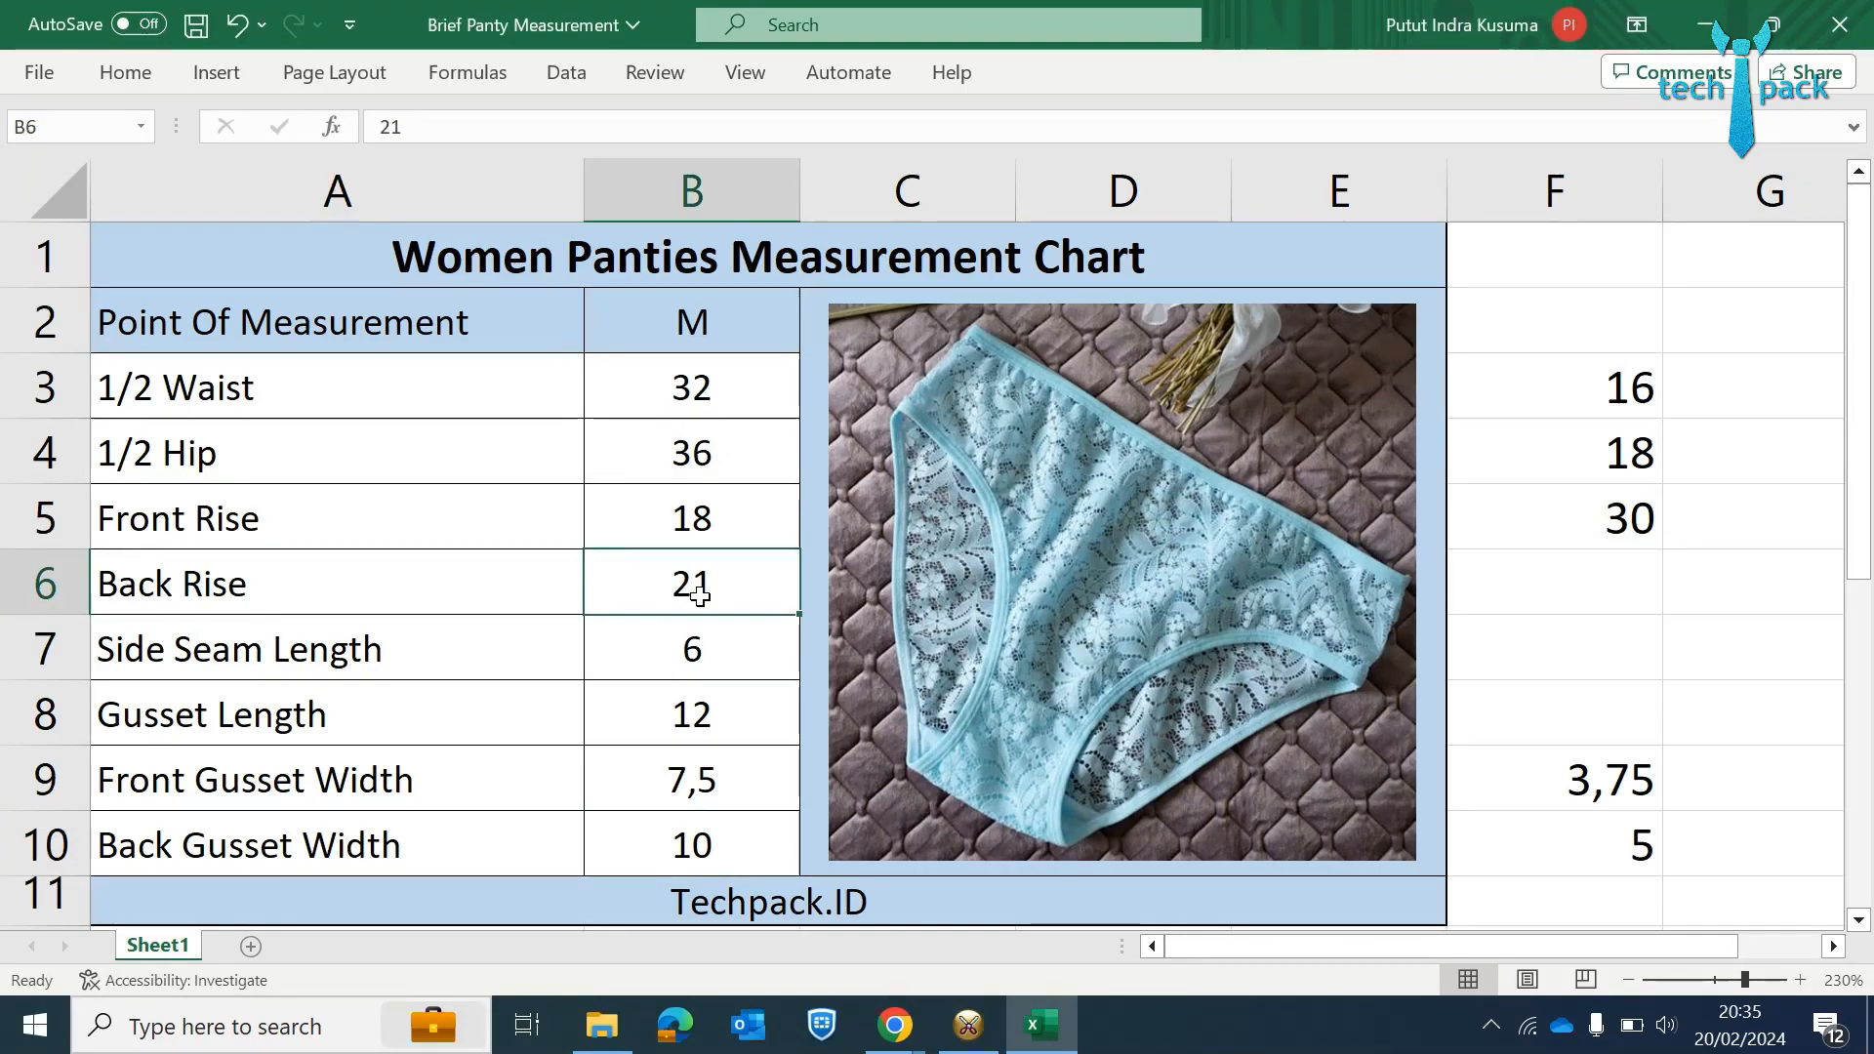
click(969, 1025)
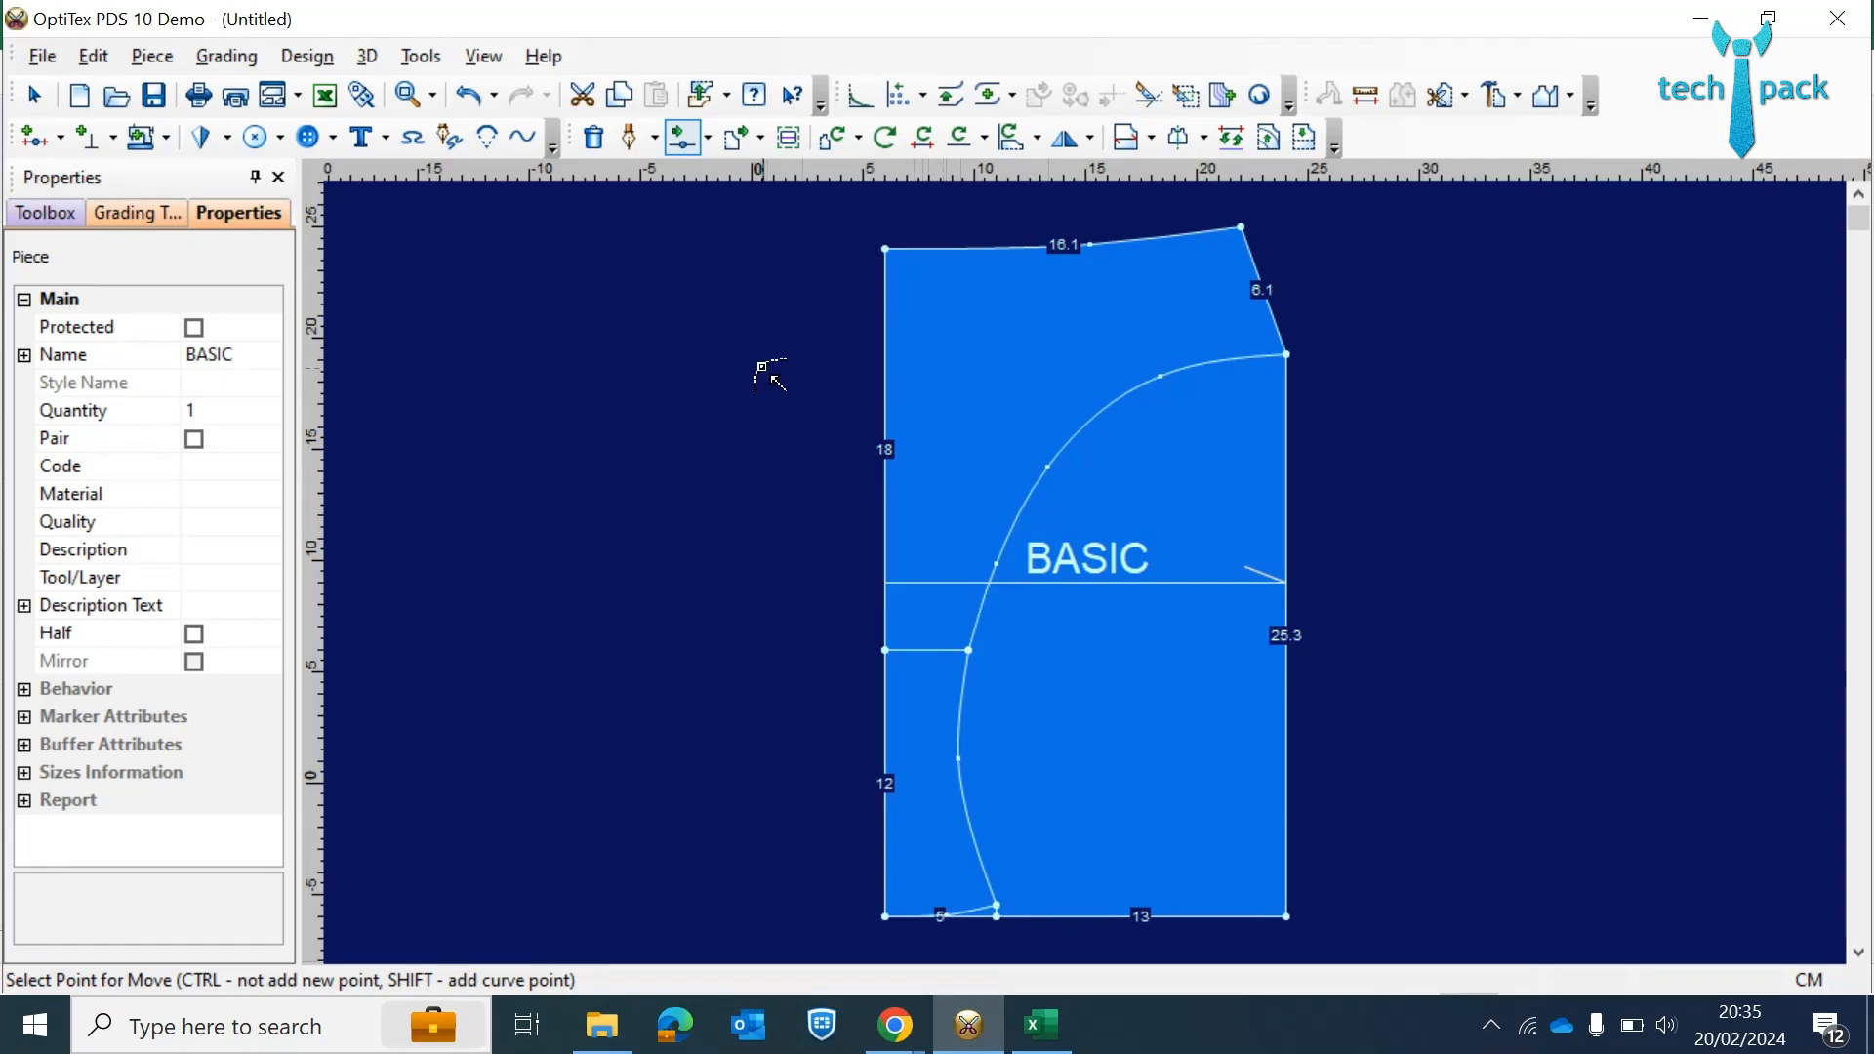
- Add a grading point on the vertical centre edge of the BASIC piece, 21 cm down from the waist corner
key(o)
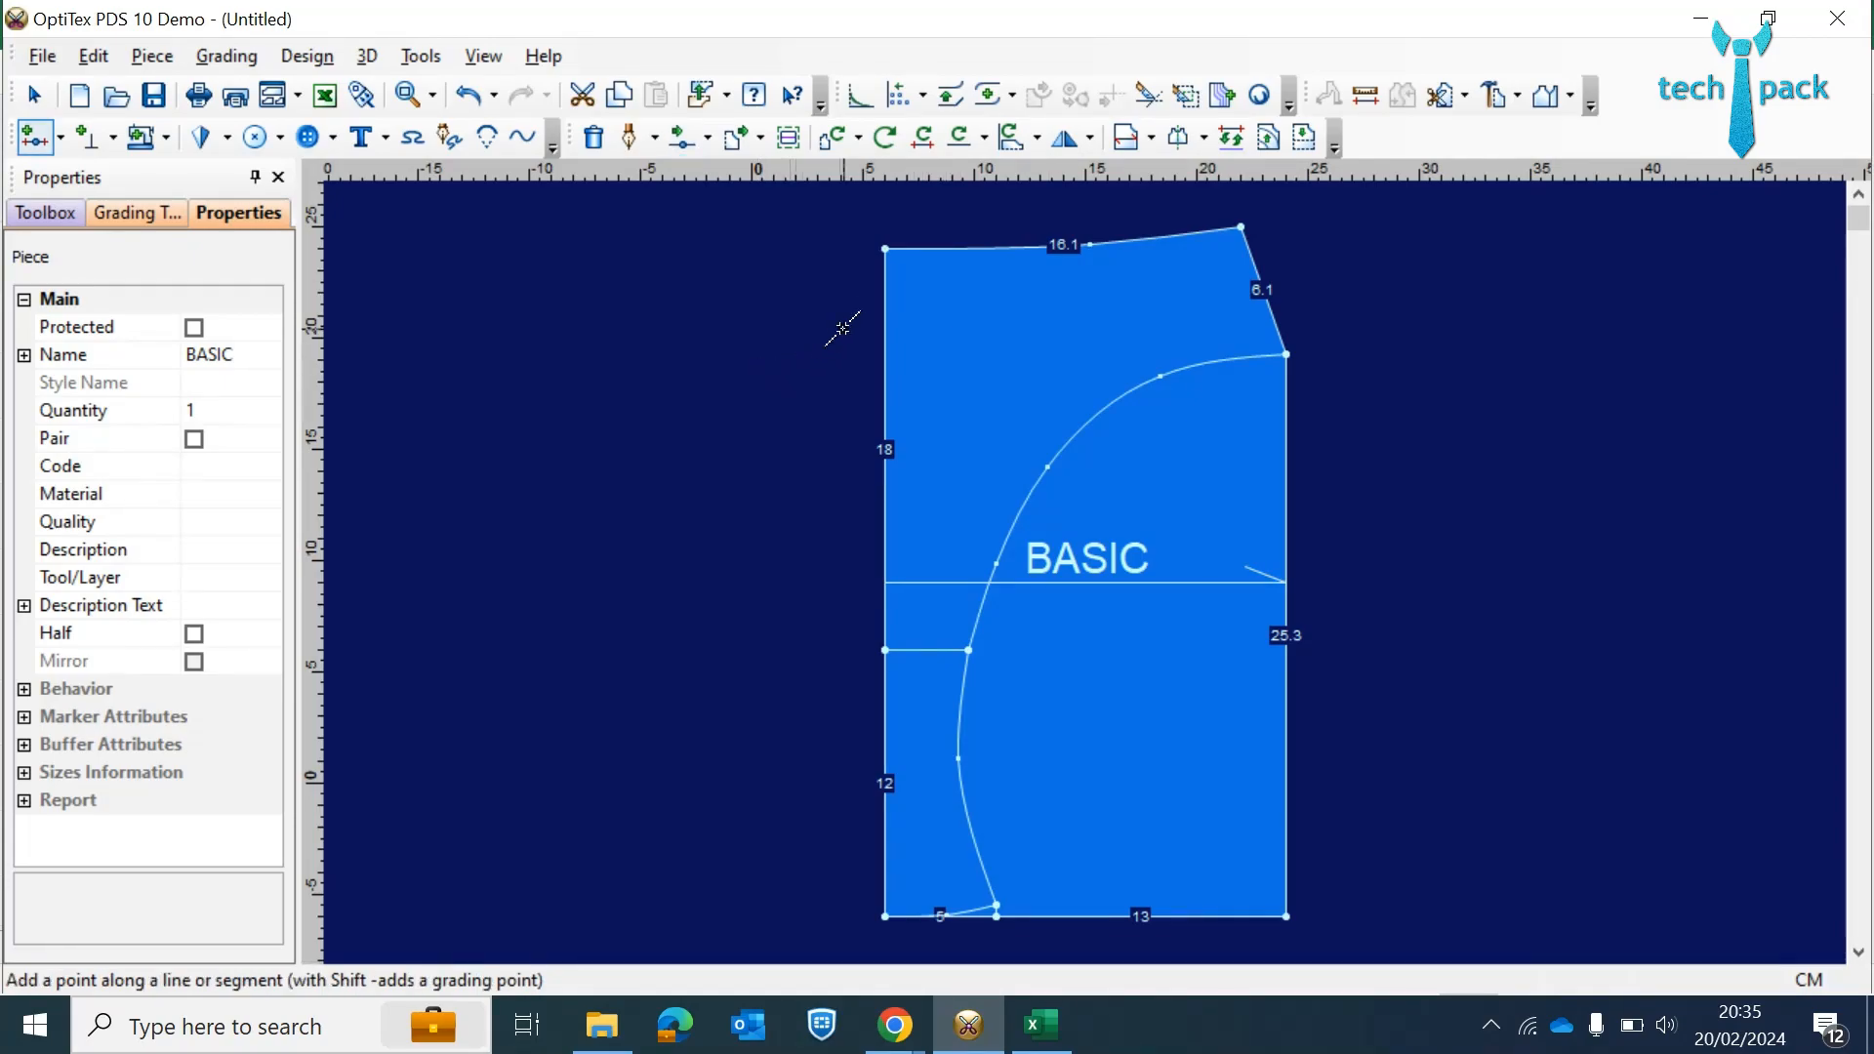
click(886, 268)
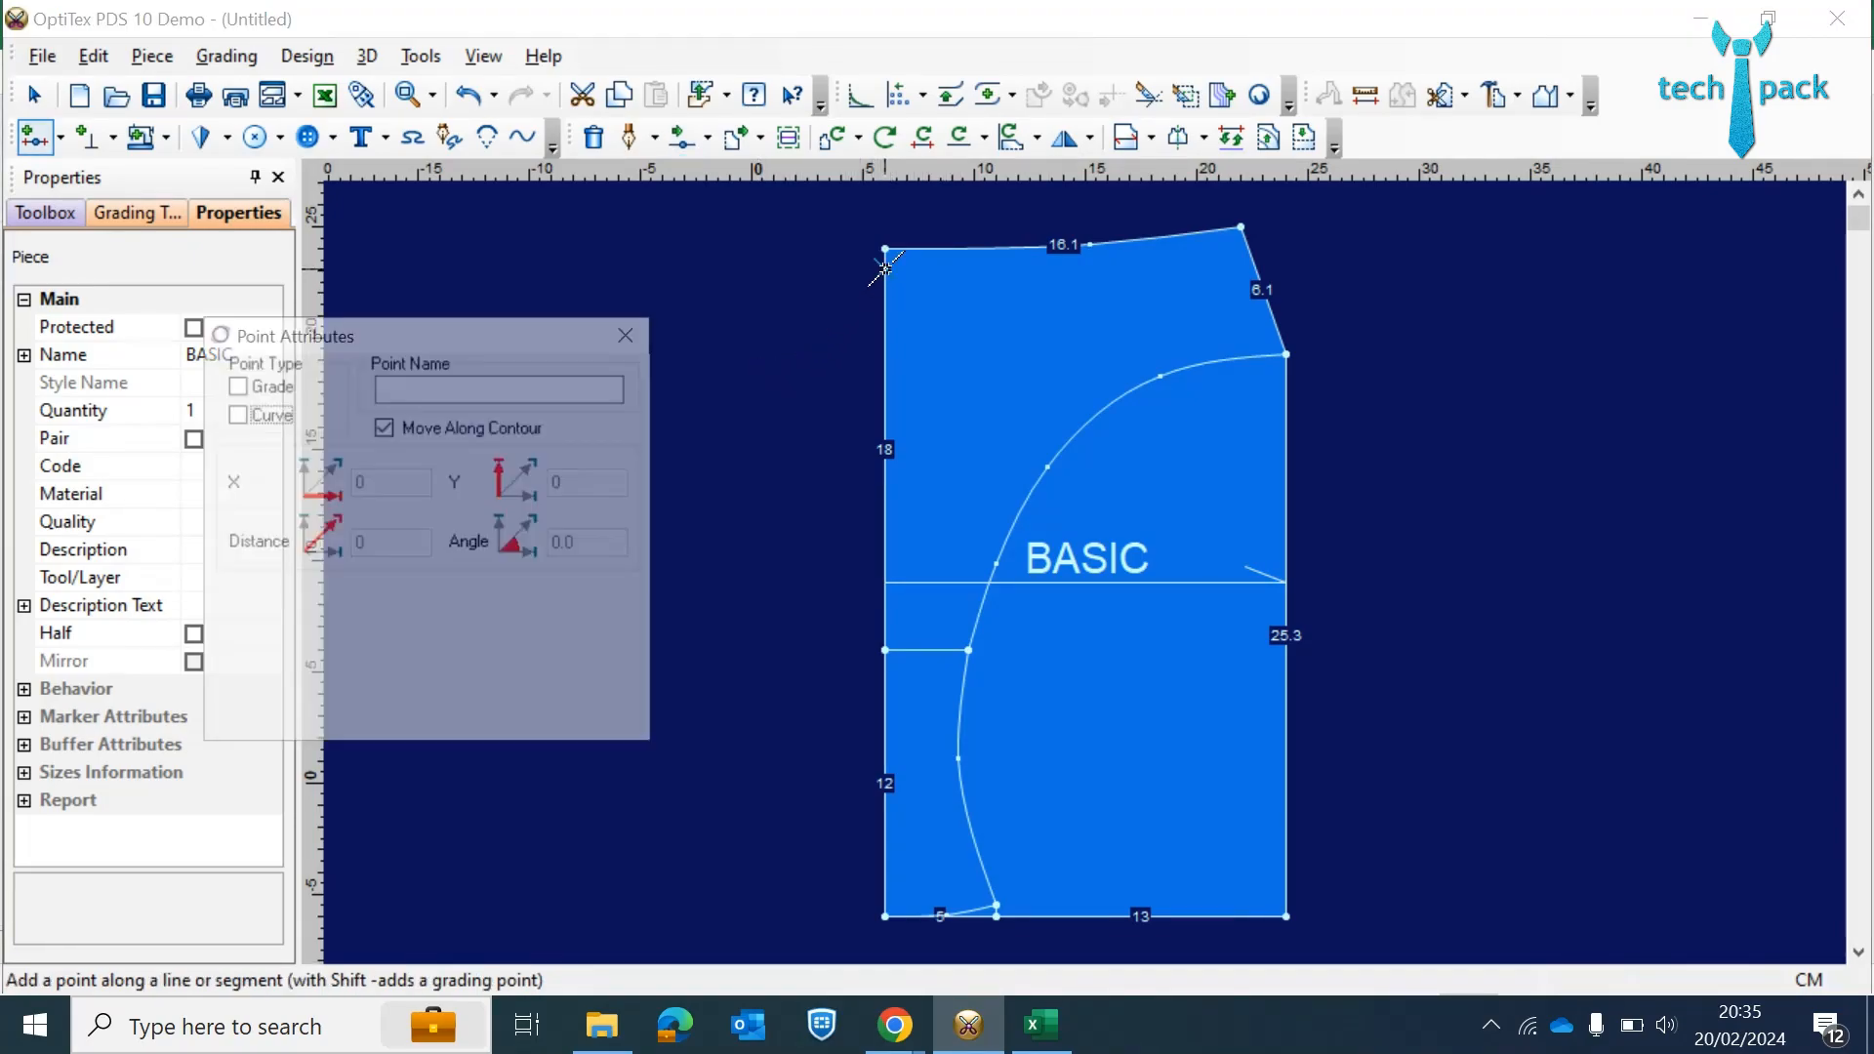
double_click(455, 635)
text(21)
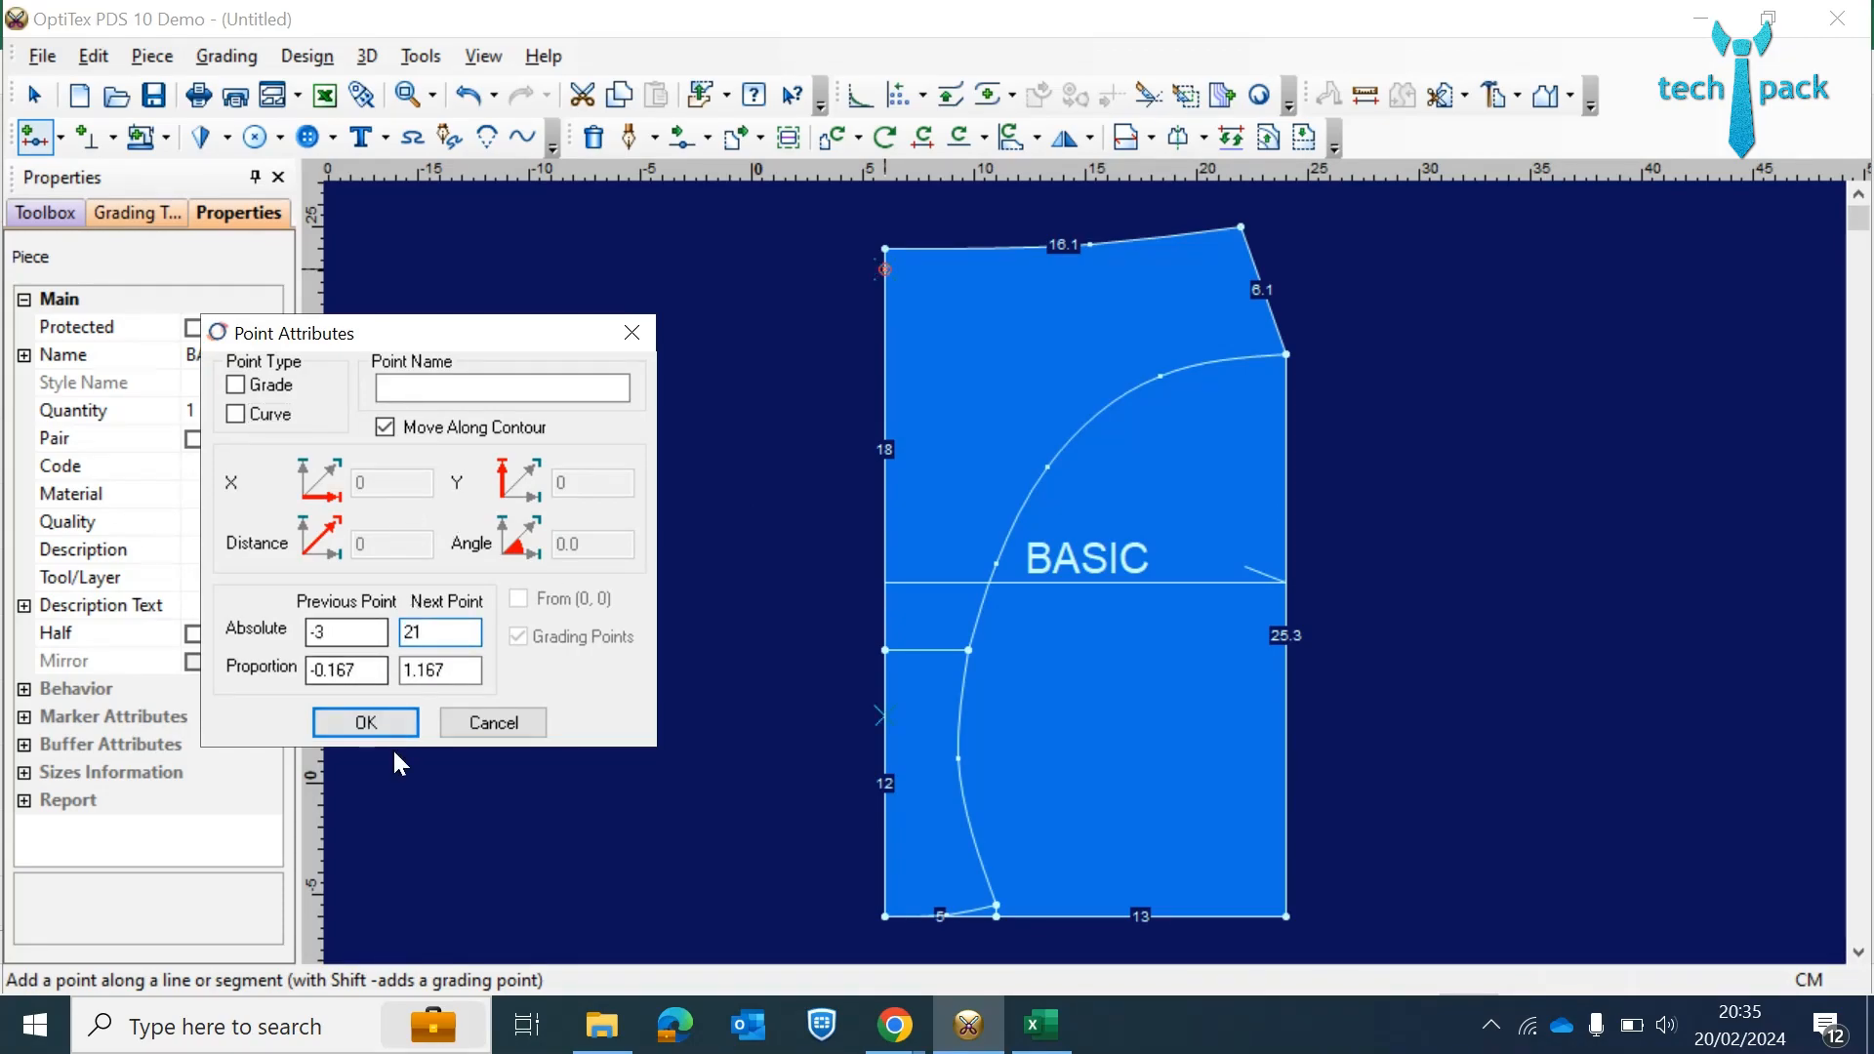
click(236, 385)
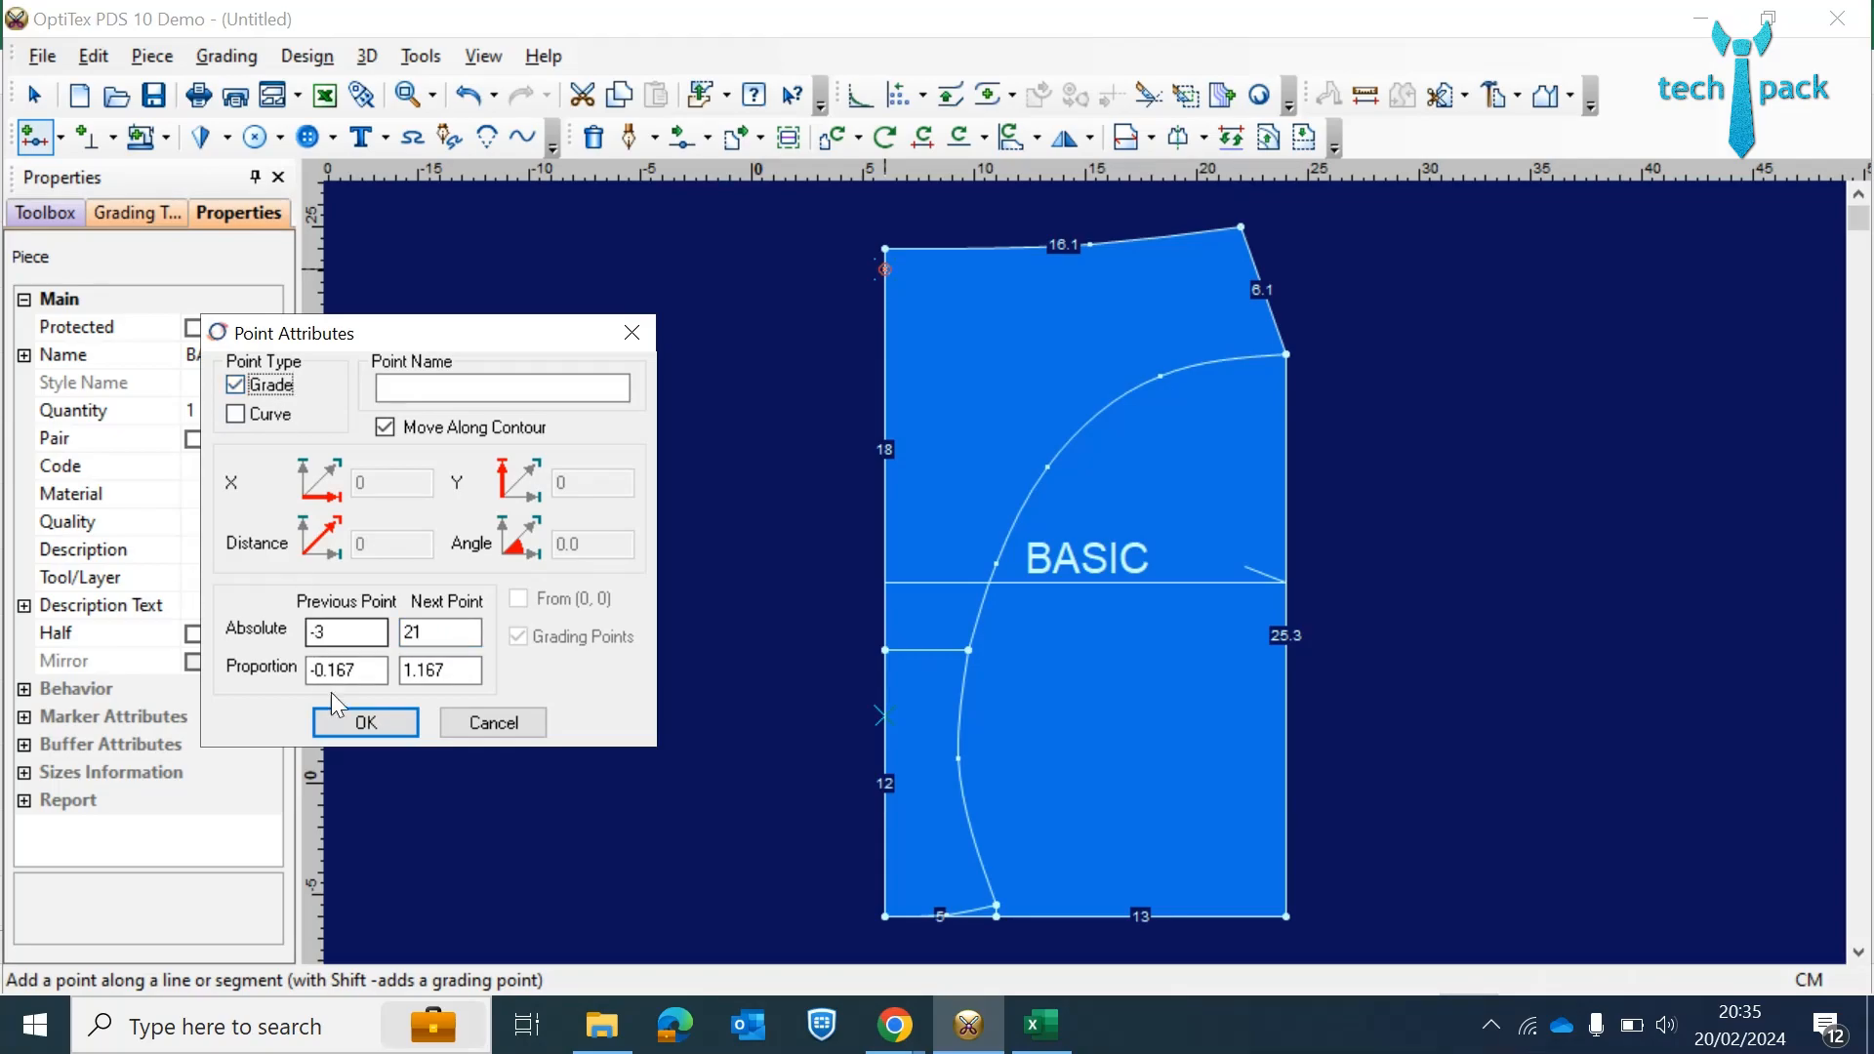
click(359, 727)
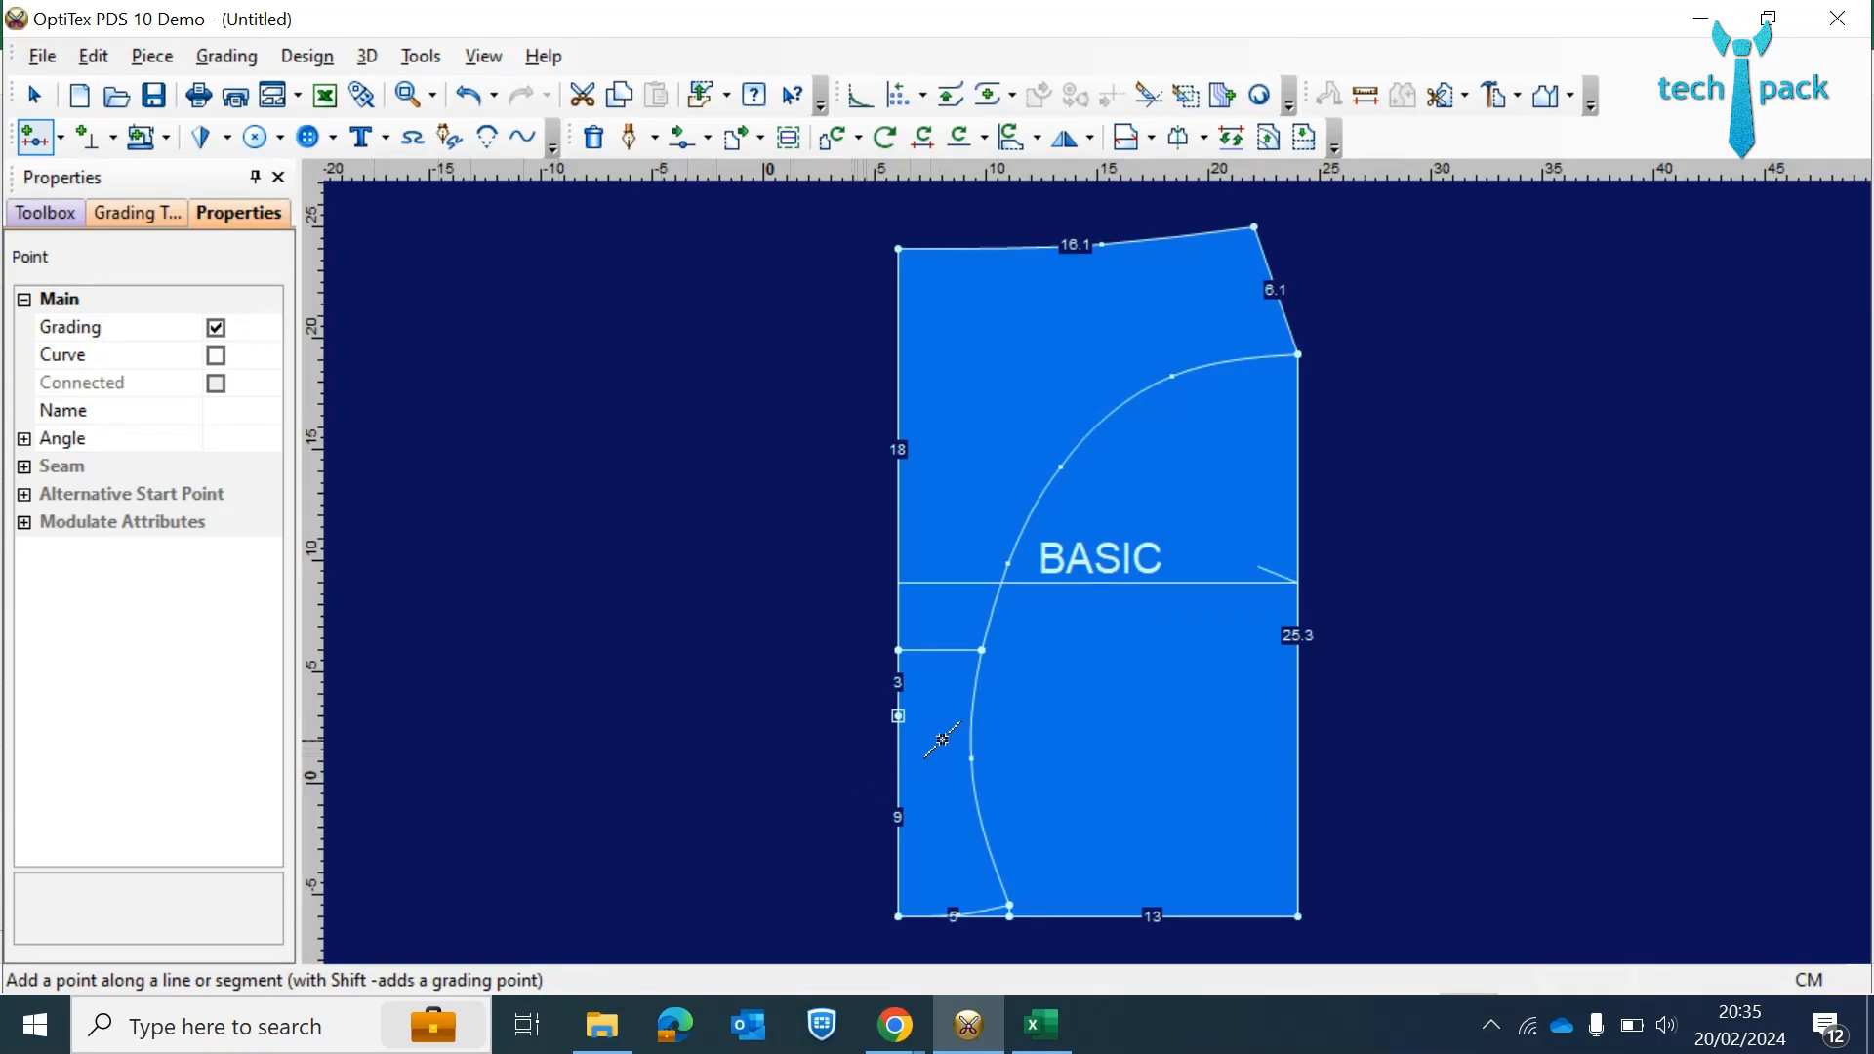
- Draft an internal line from the new centre-edge point below the gusset line, 5 cm across and -0.5 cm vertically
scroll(942, 740, up, 4)
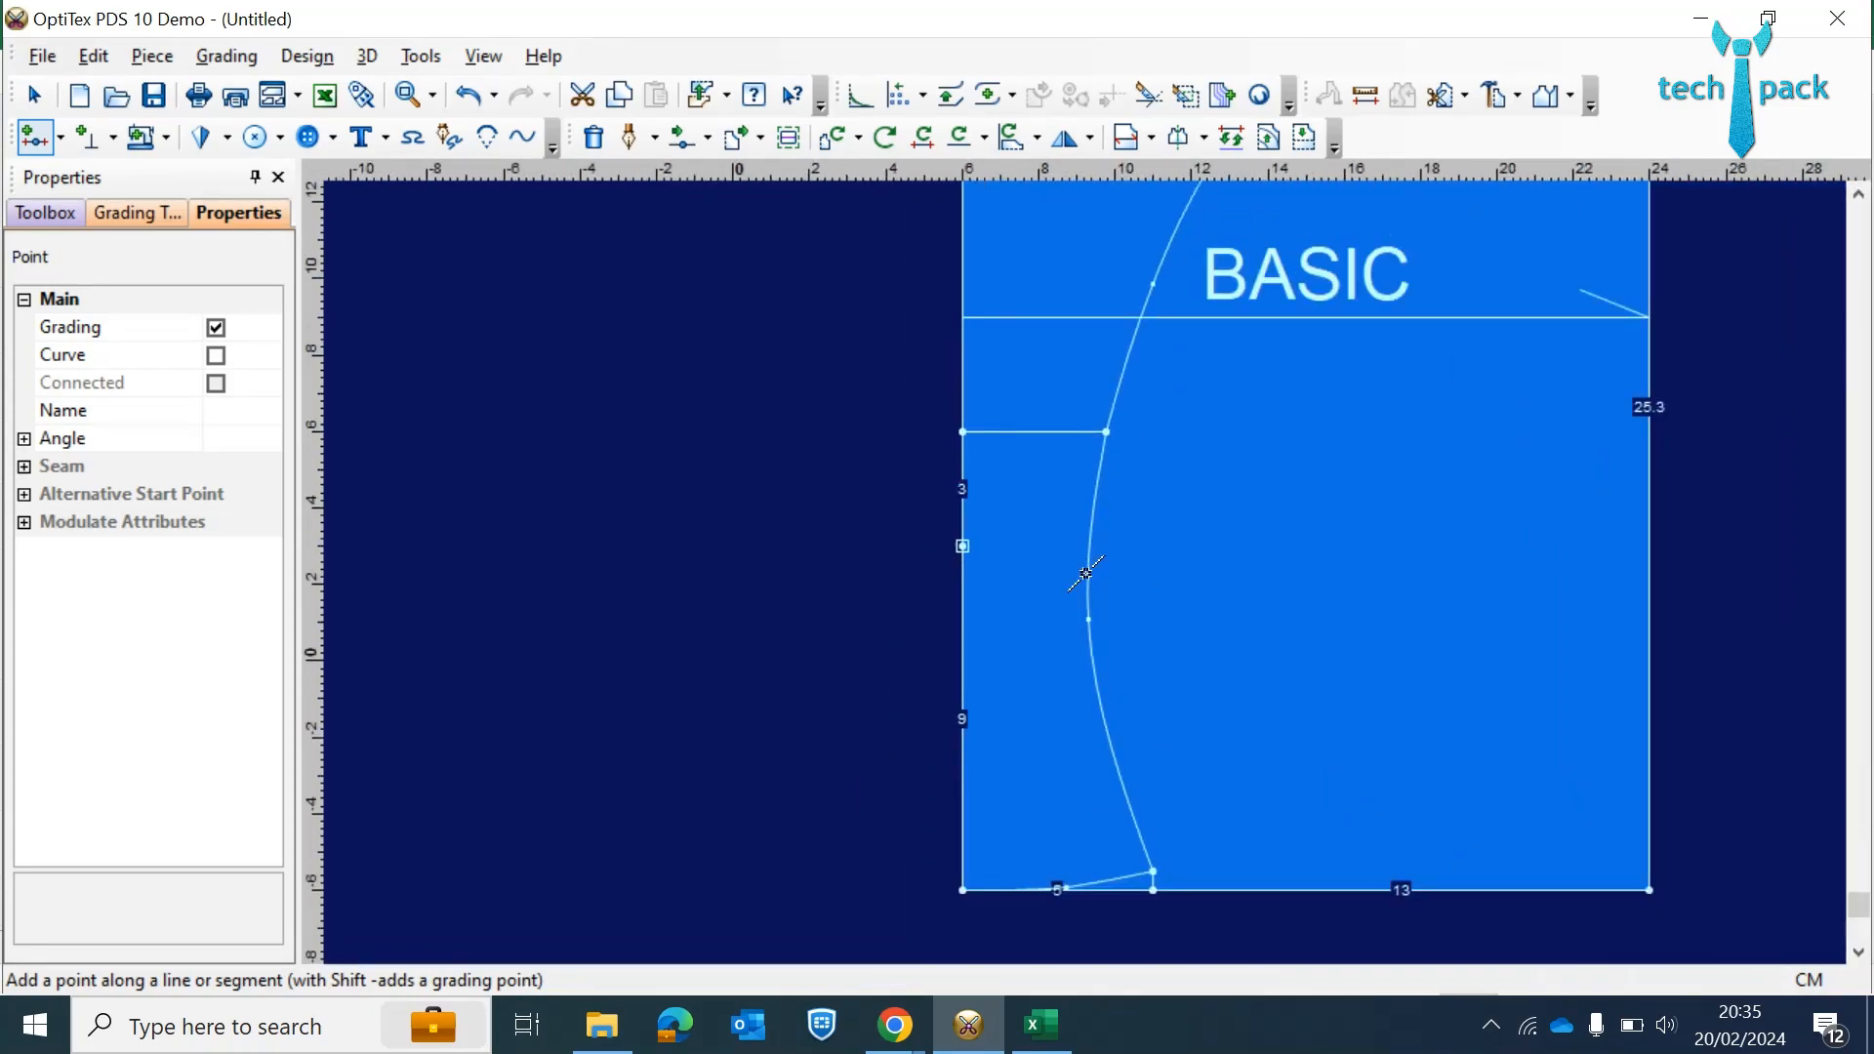
scroll(1110, 814, up, 1)
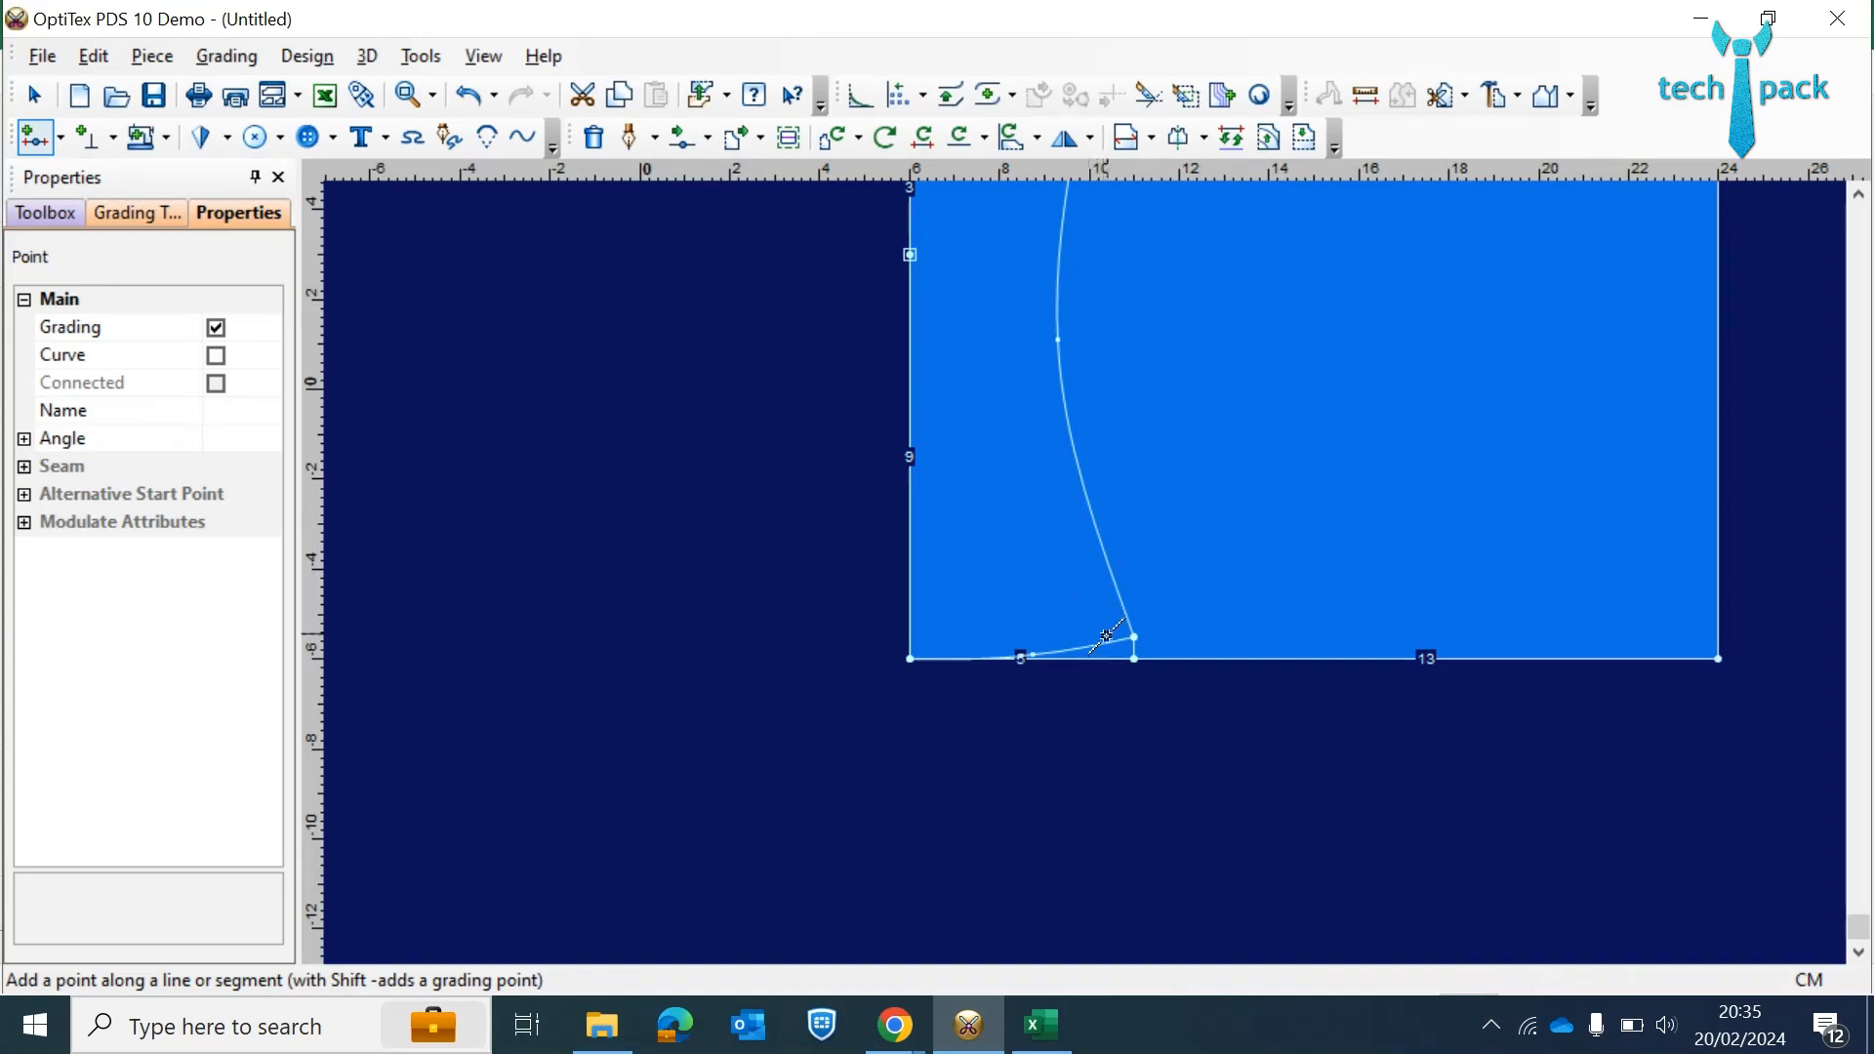
scroll(1090, 635, down, 2)
scroll(1088, 573, up, 5)
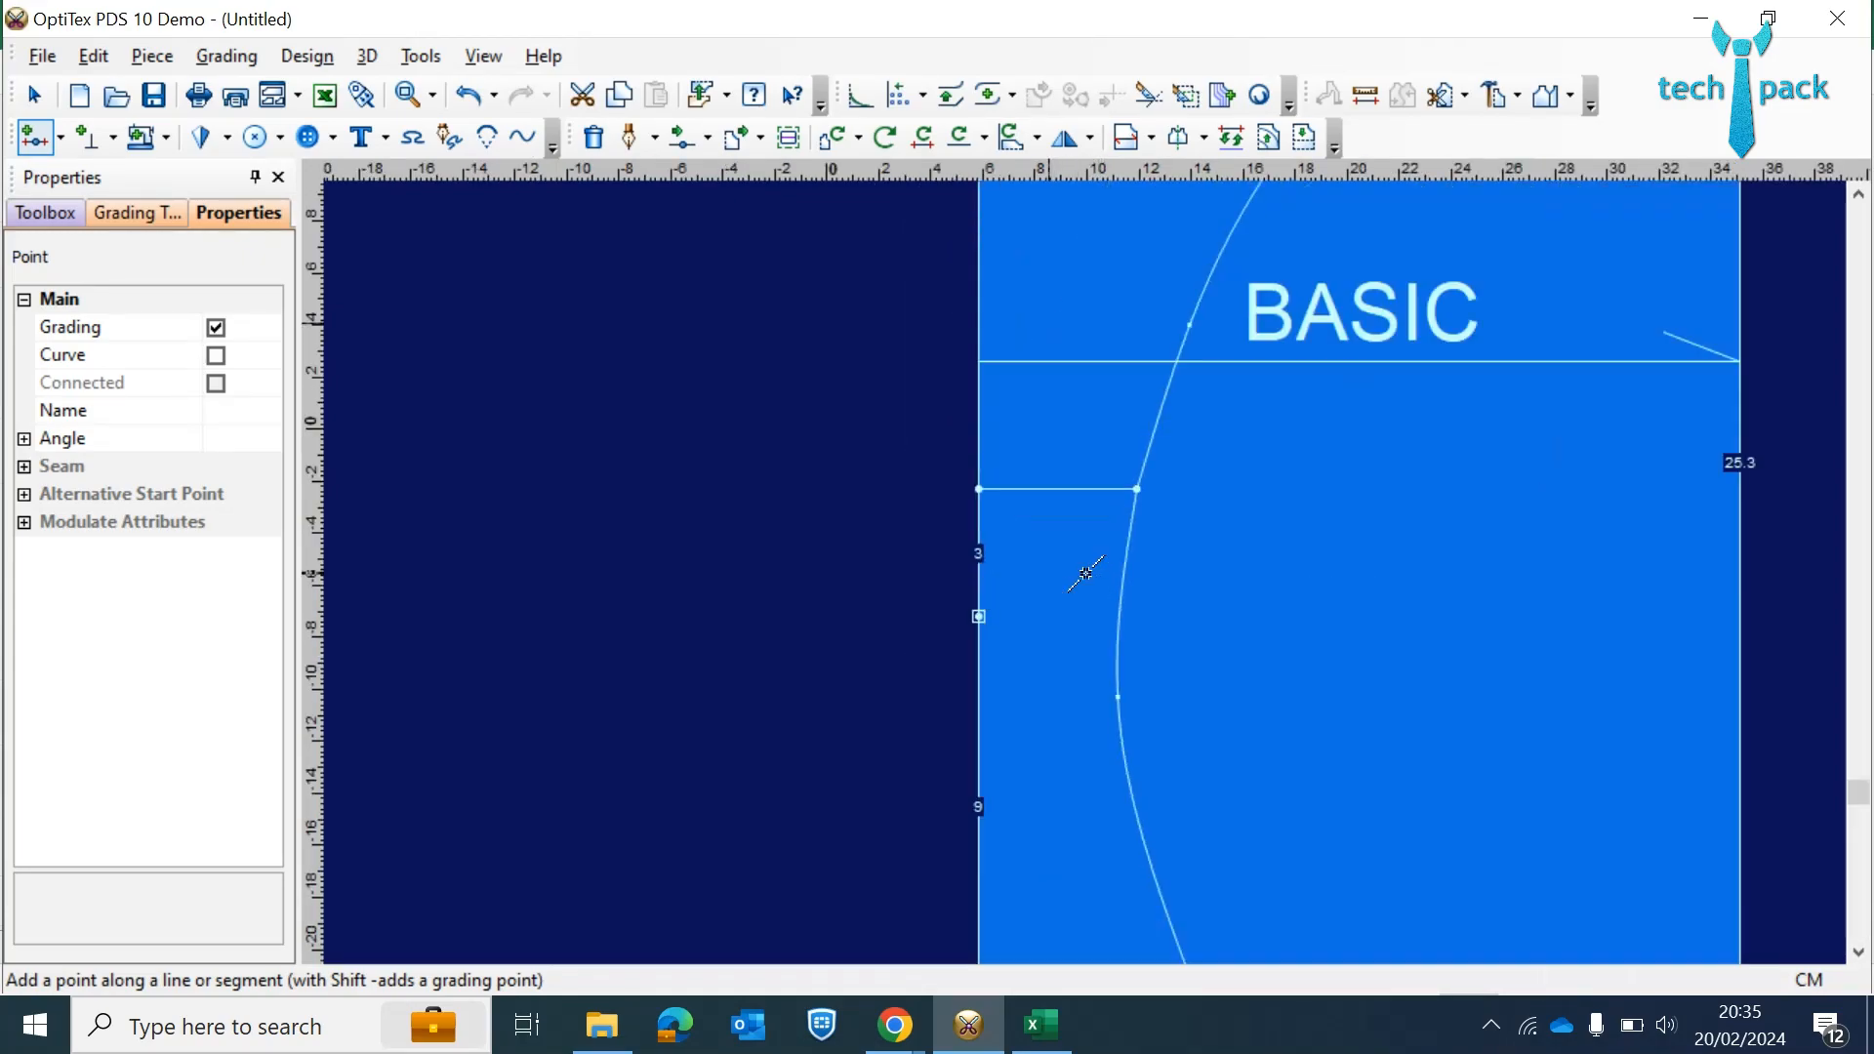
scroll(1086, 560, up, 1)
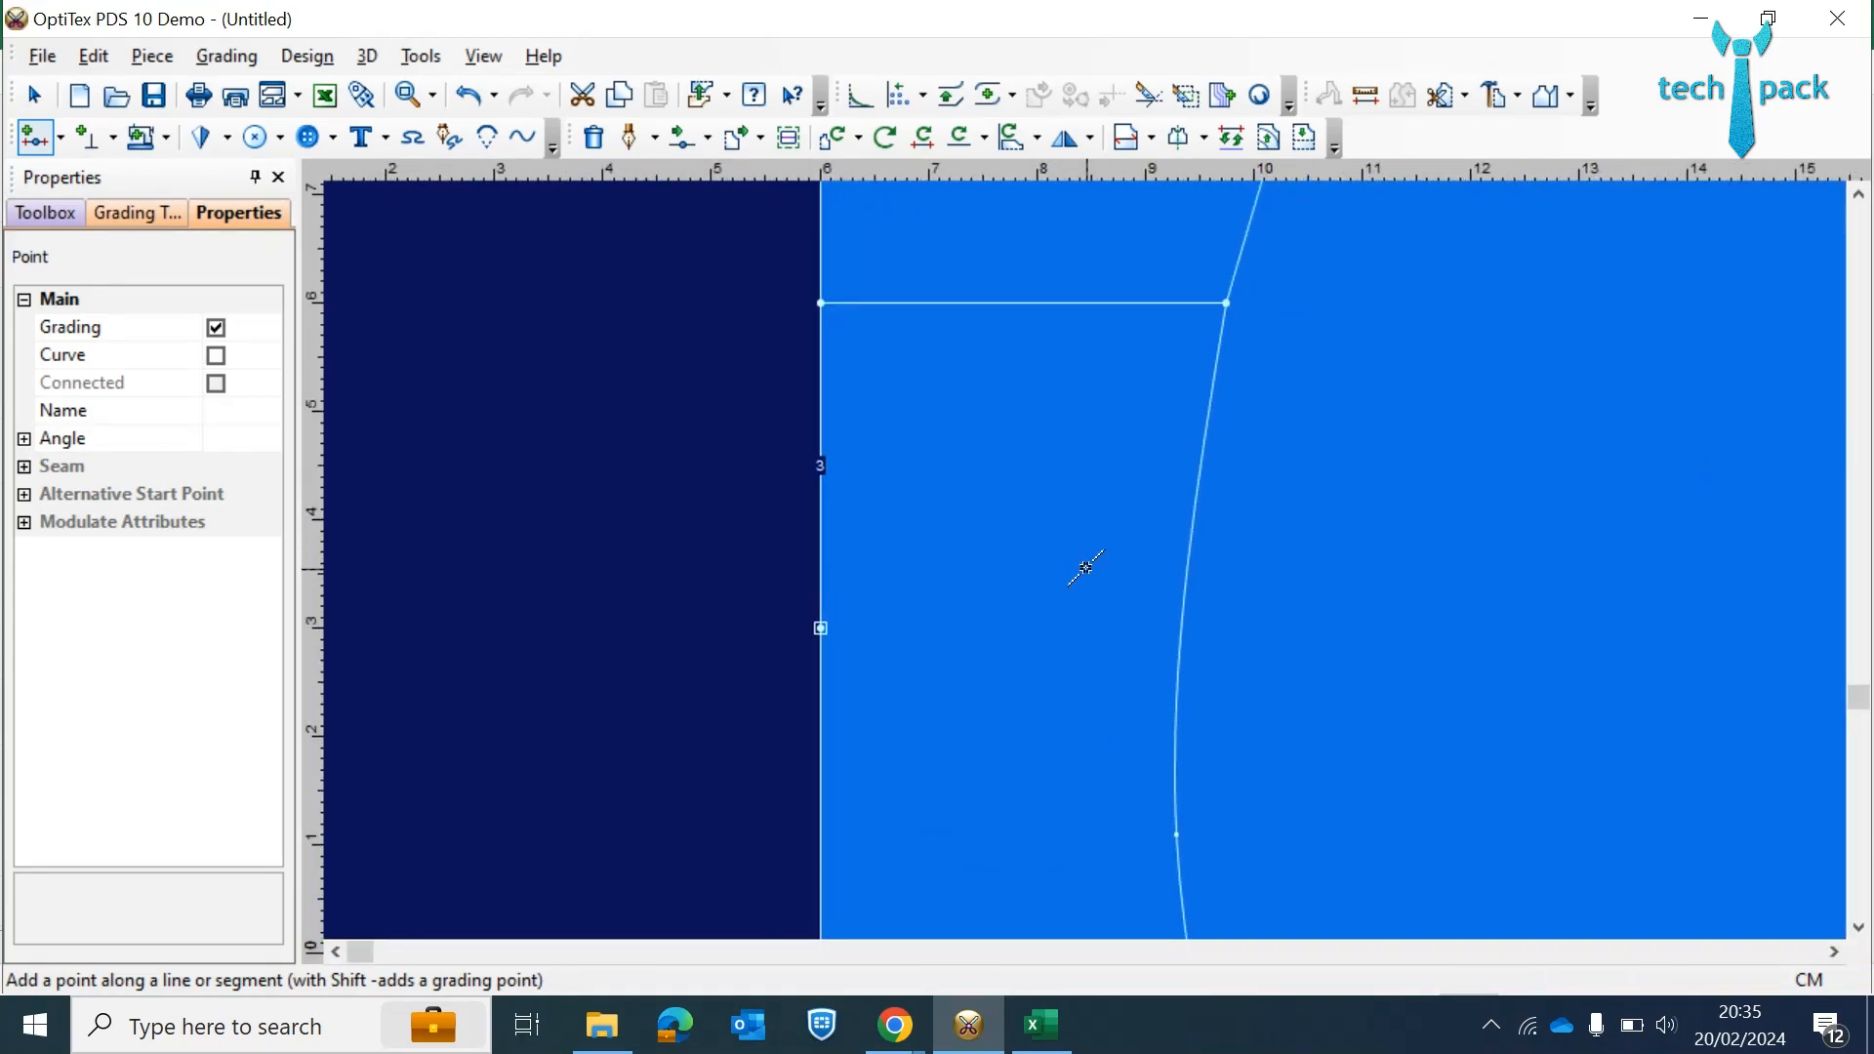
key(d)
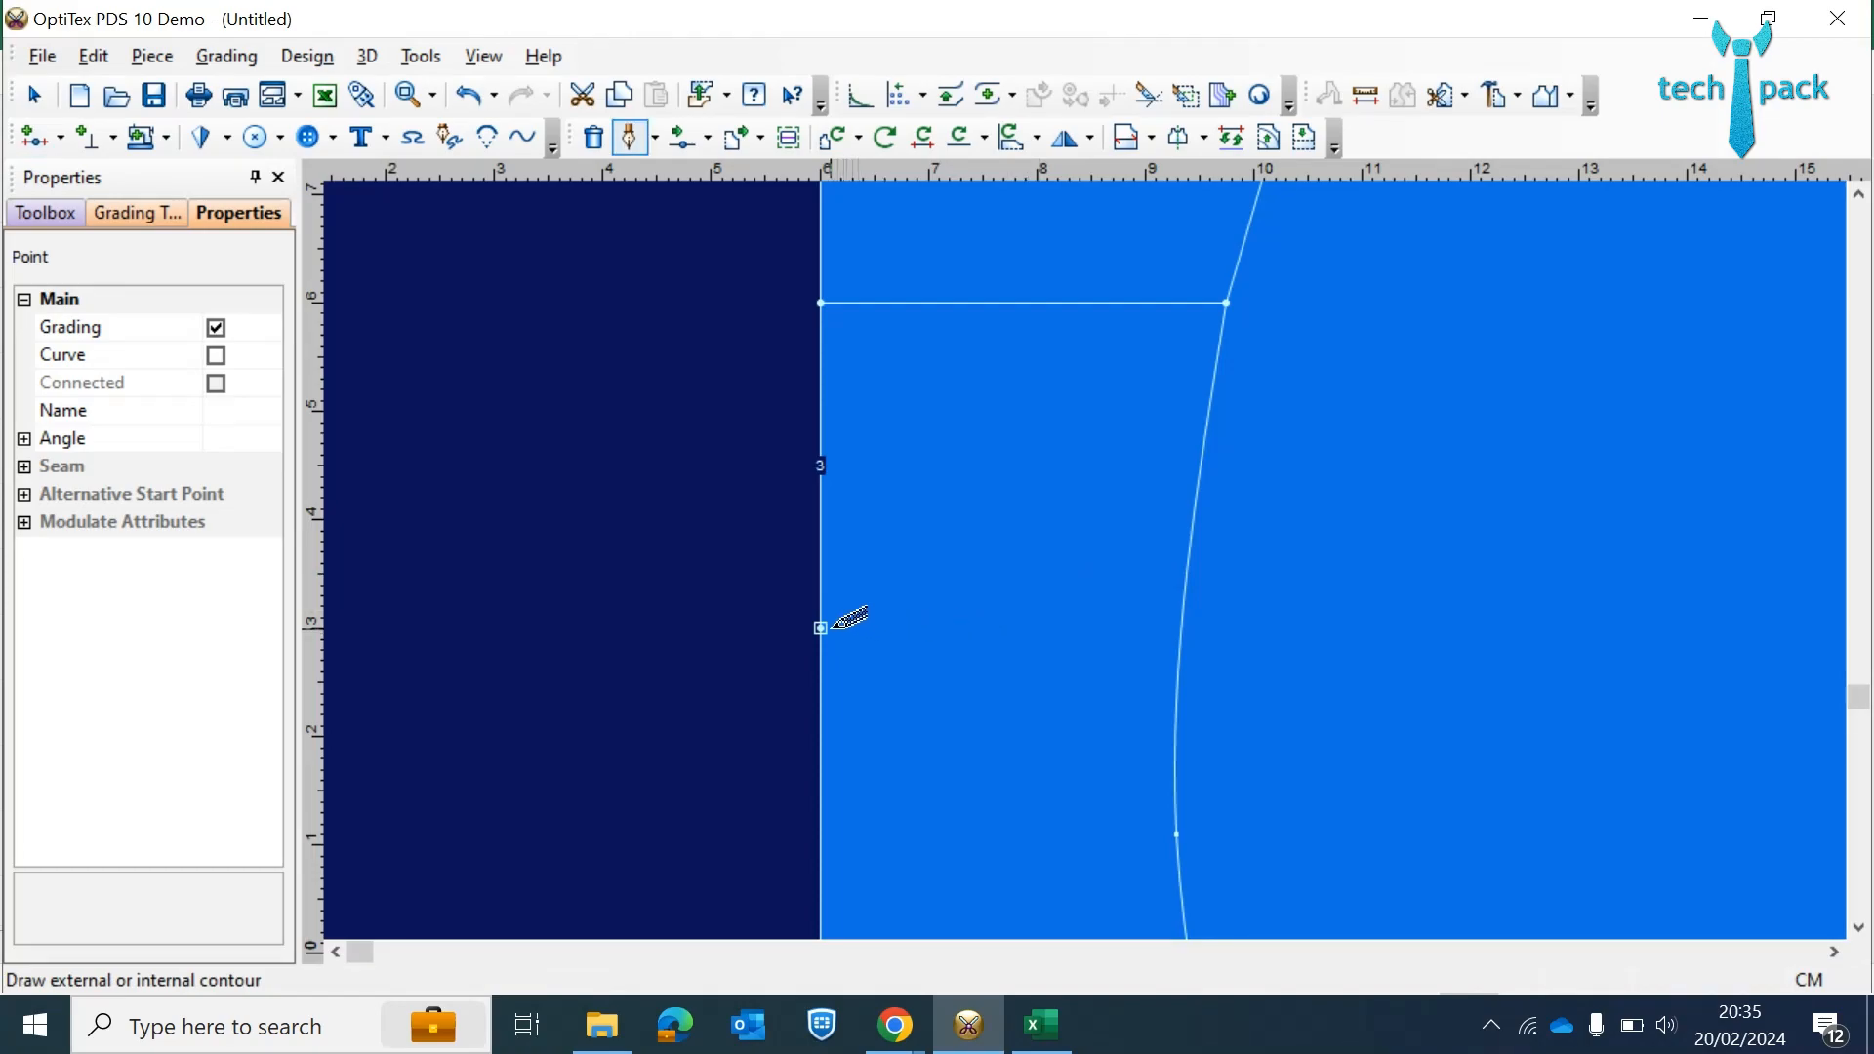
click(825, 625)
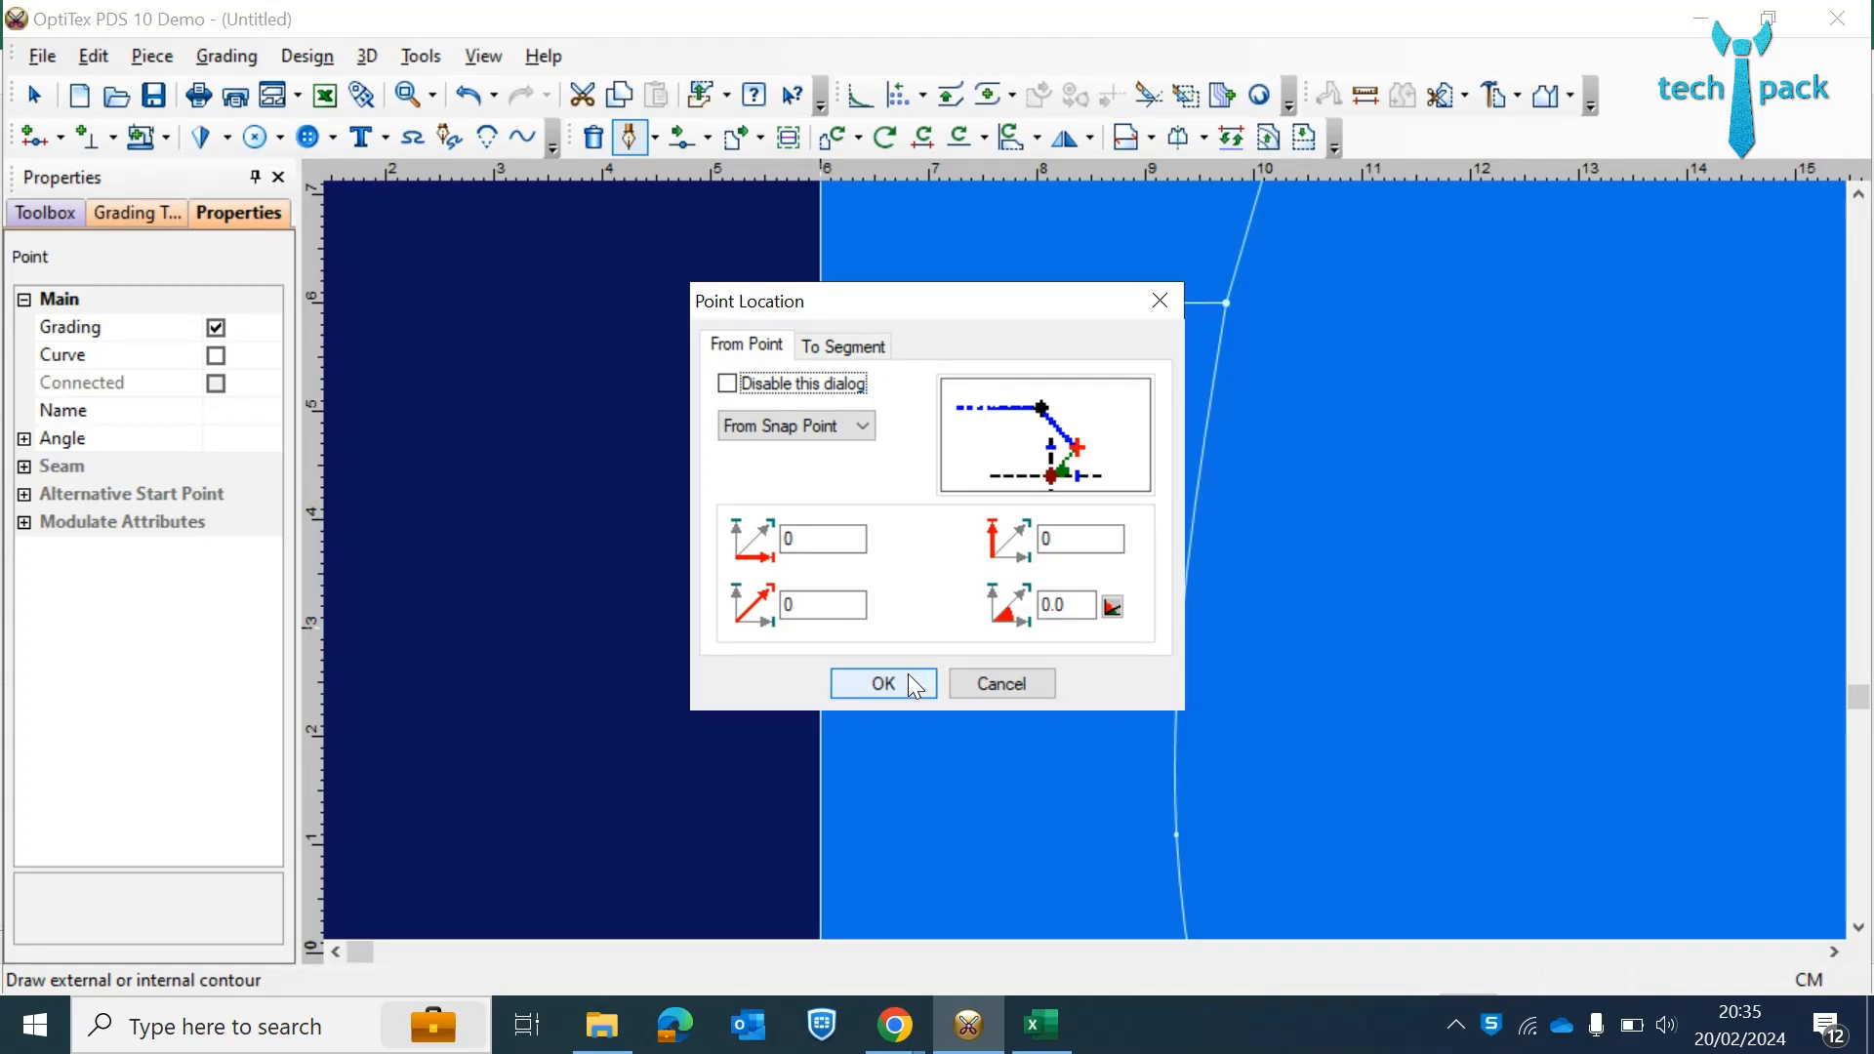
click(883, 683)
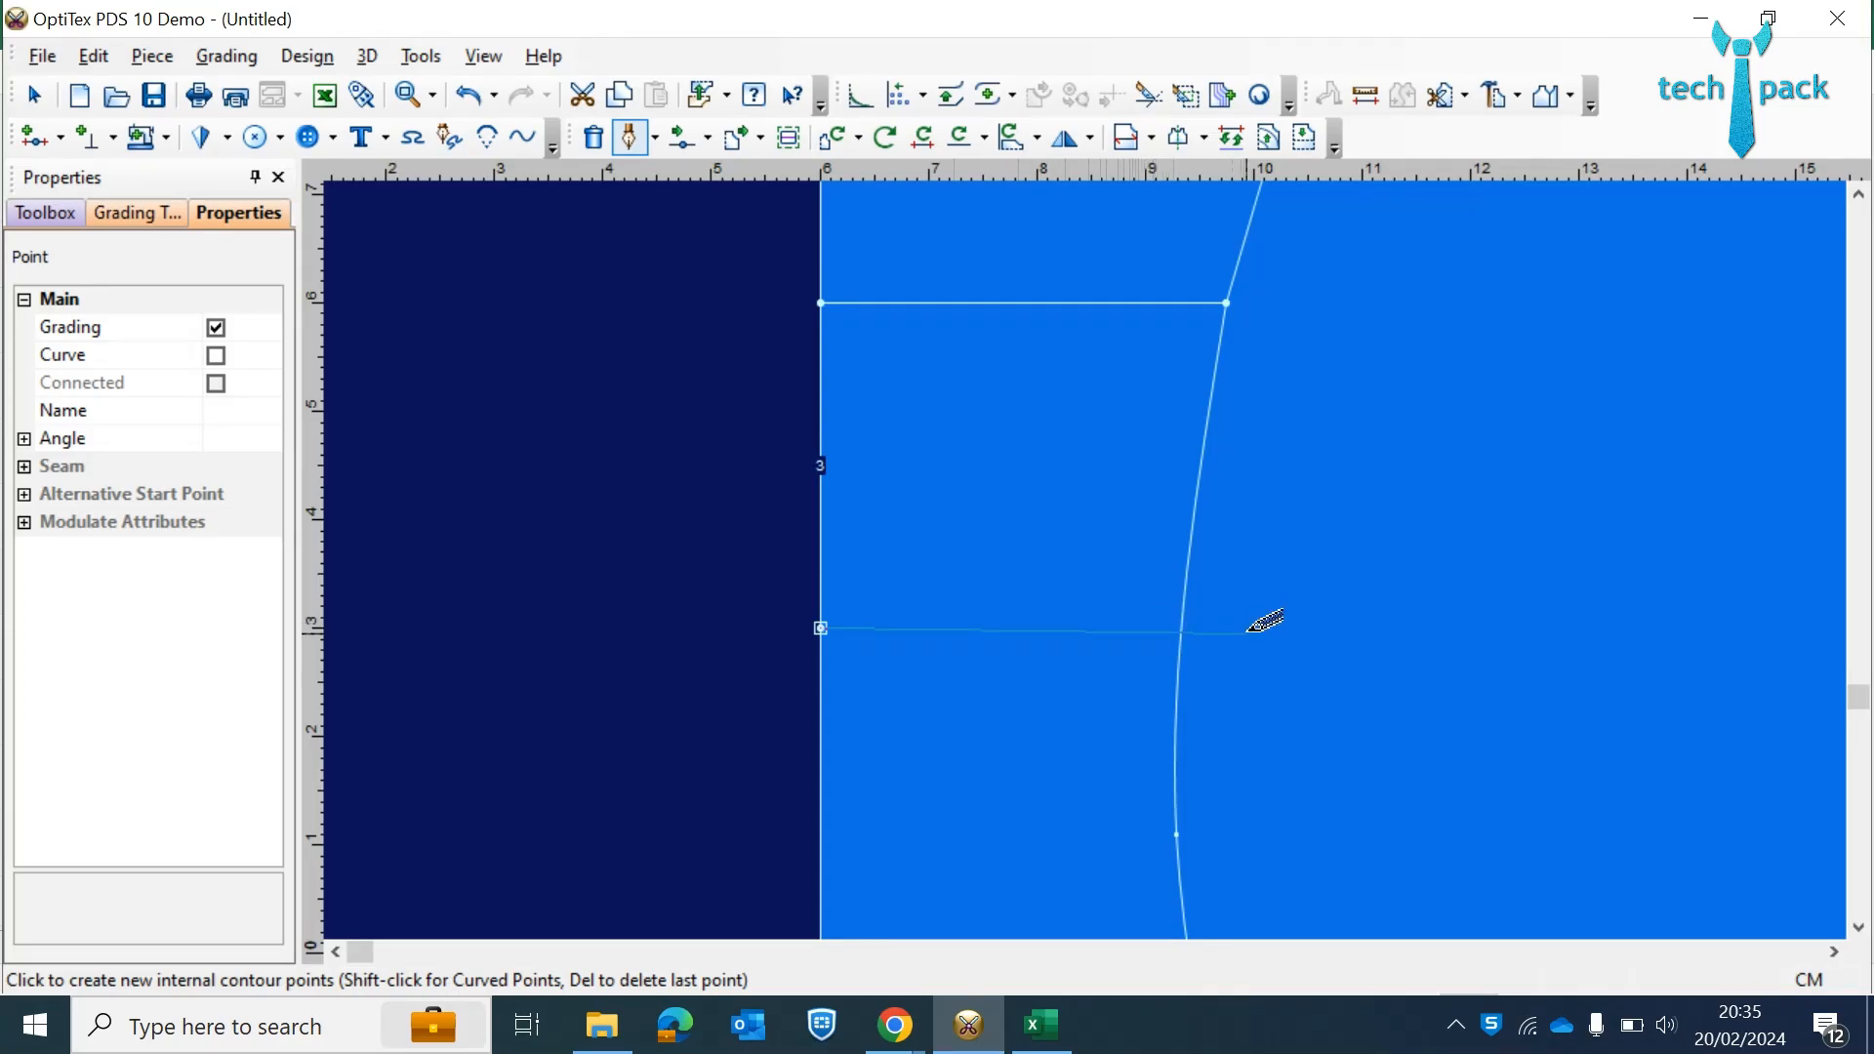
key(Return)
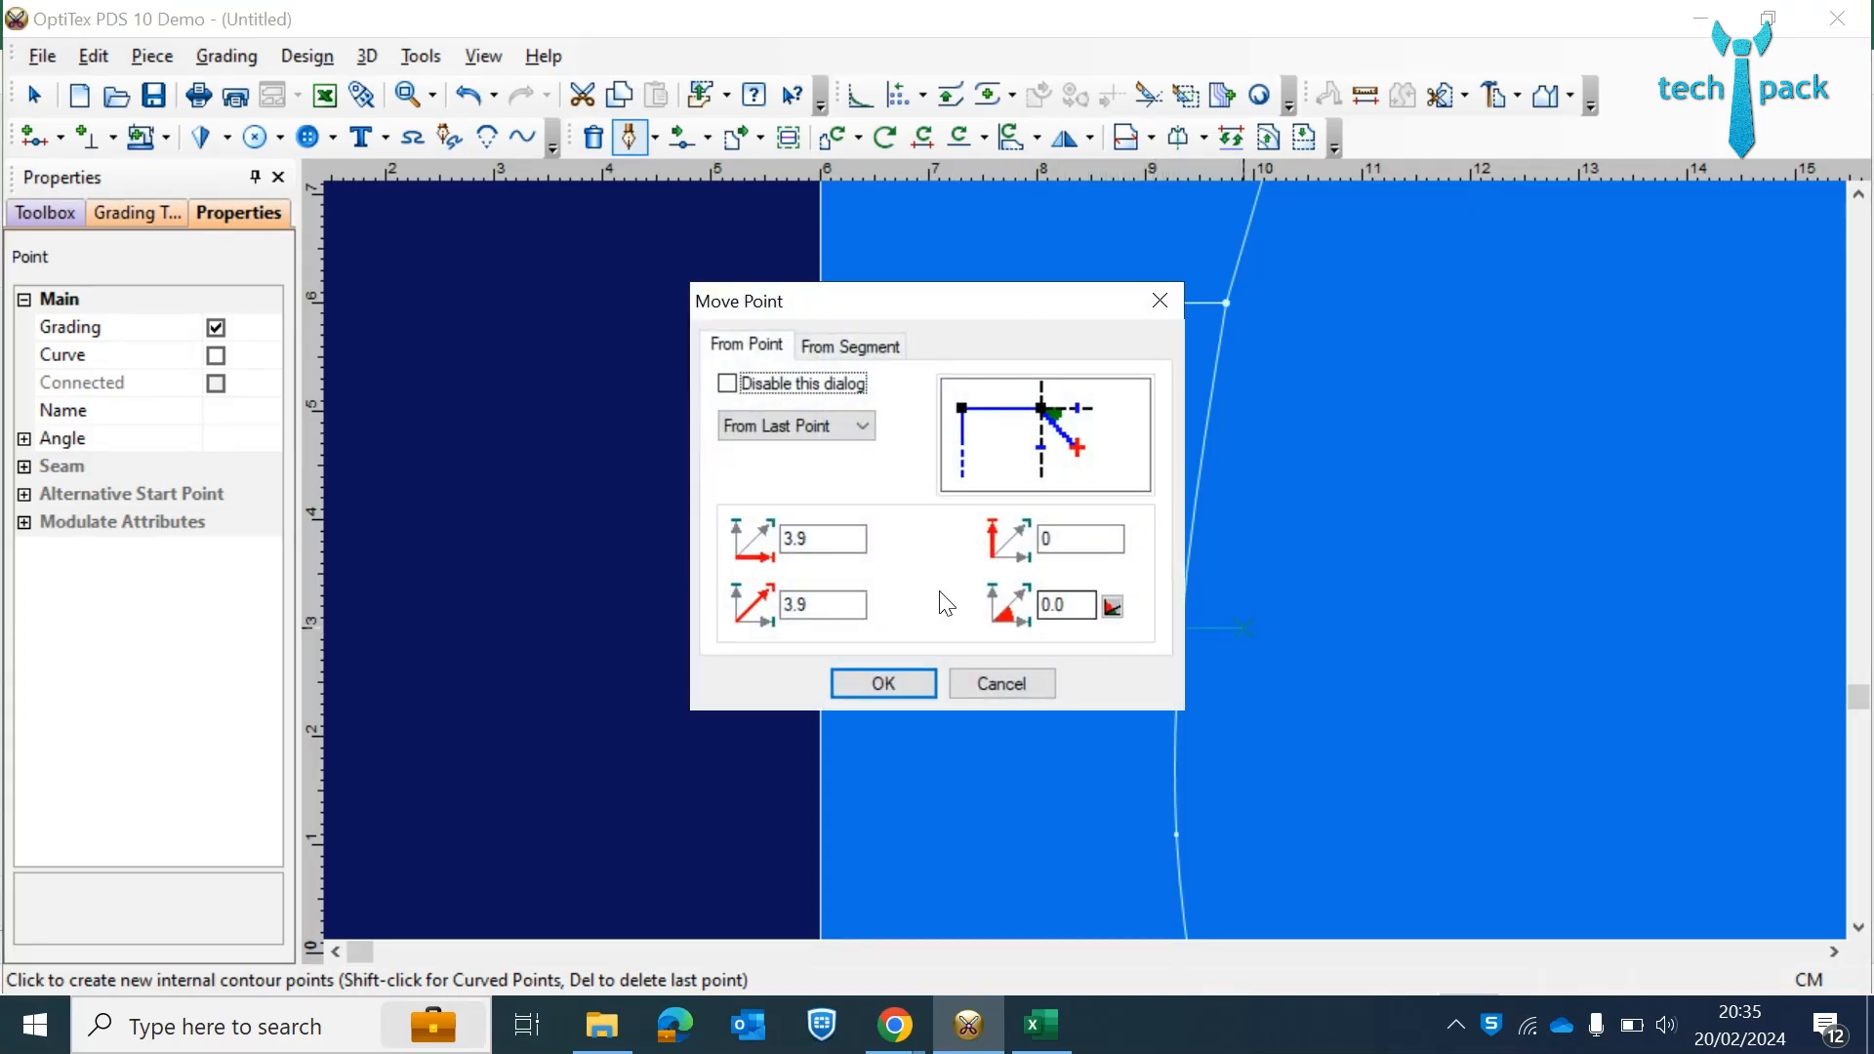
double_click(865, 539)
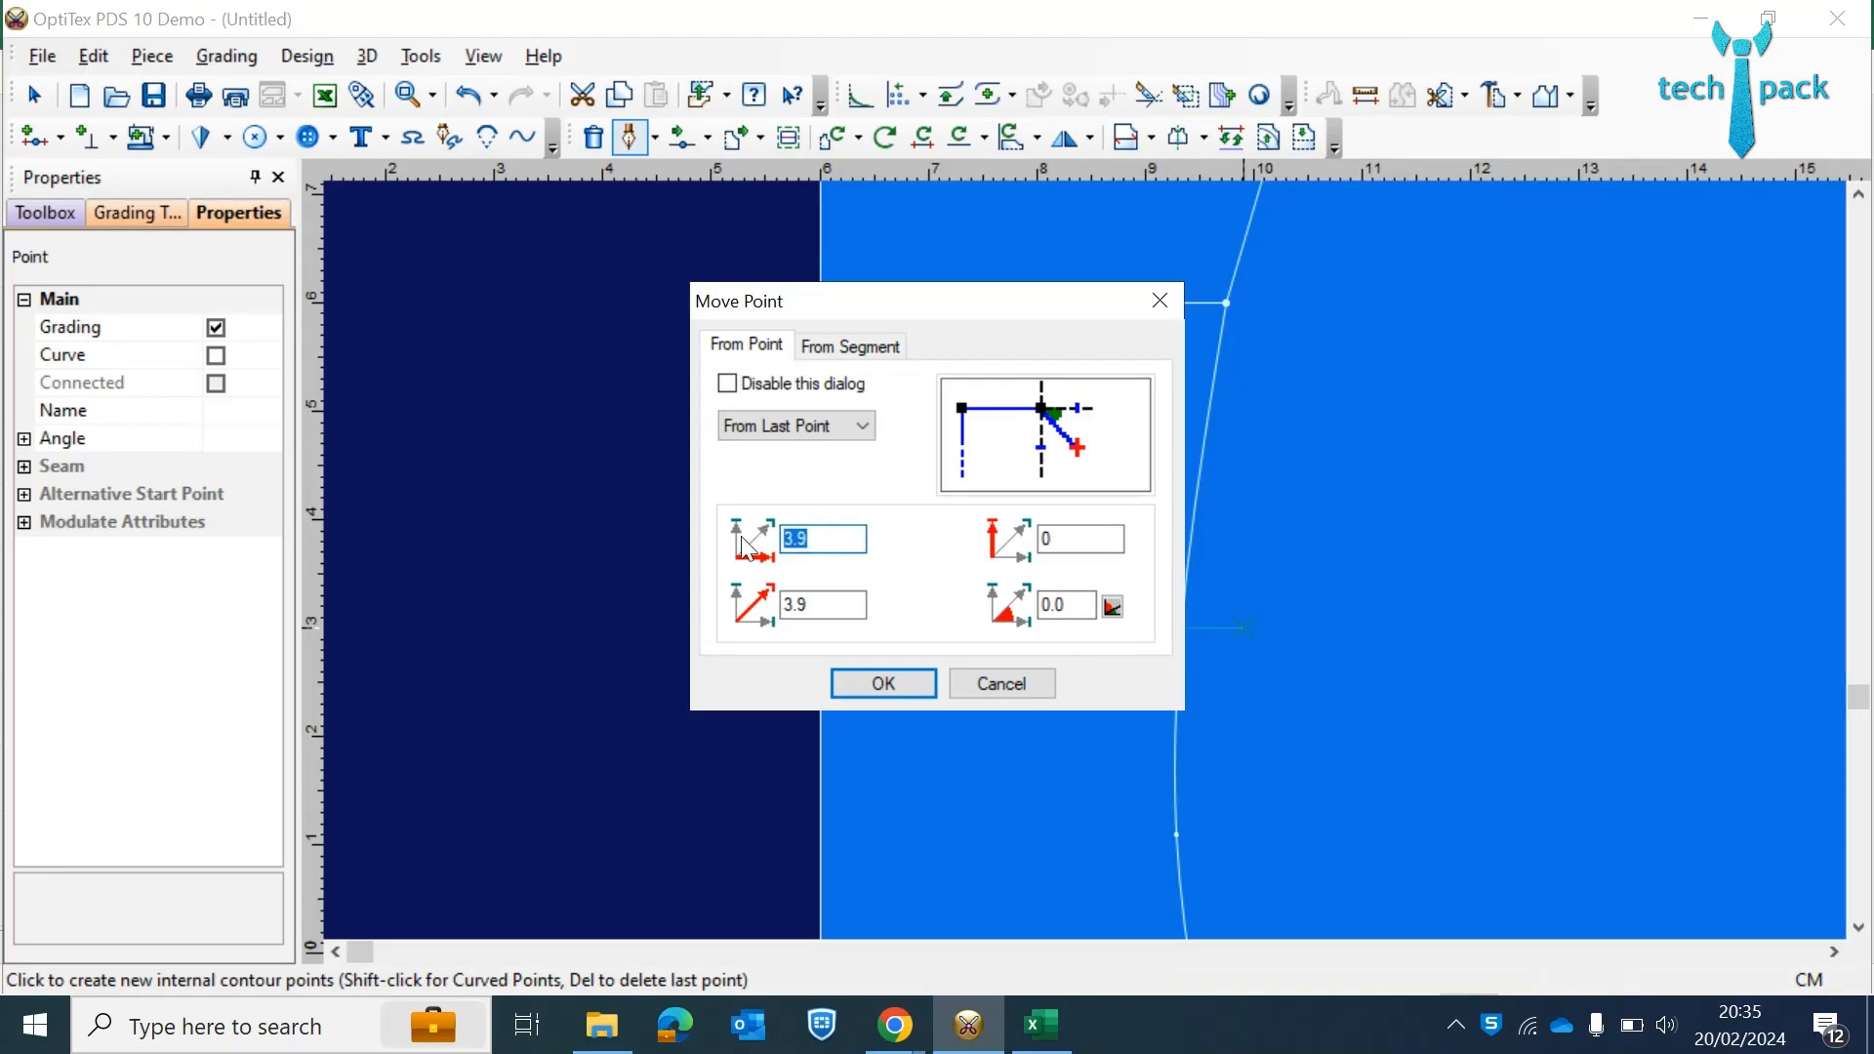
text(5)
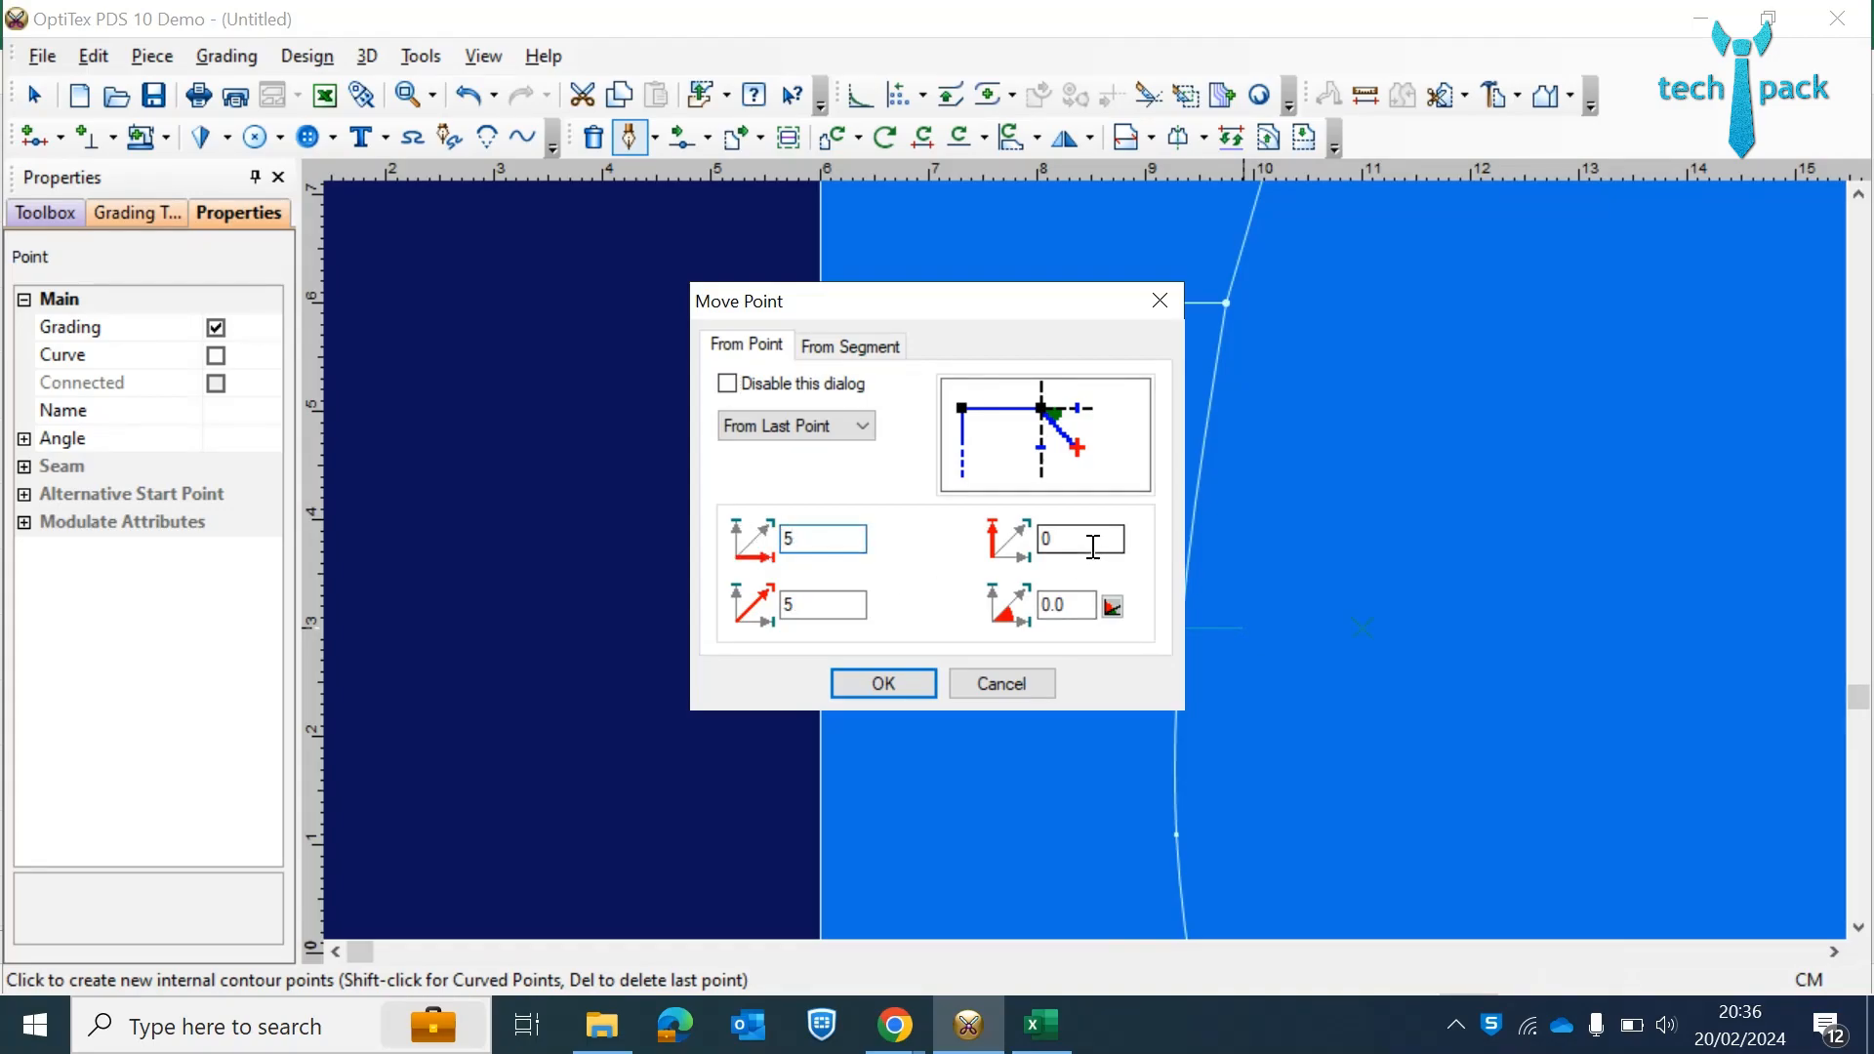
double_click(1084, 538)
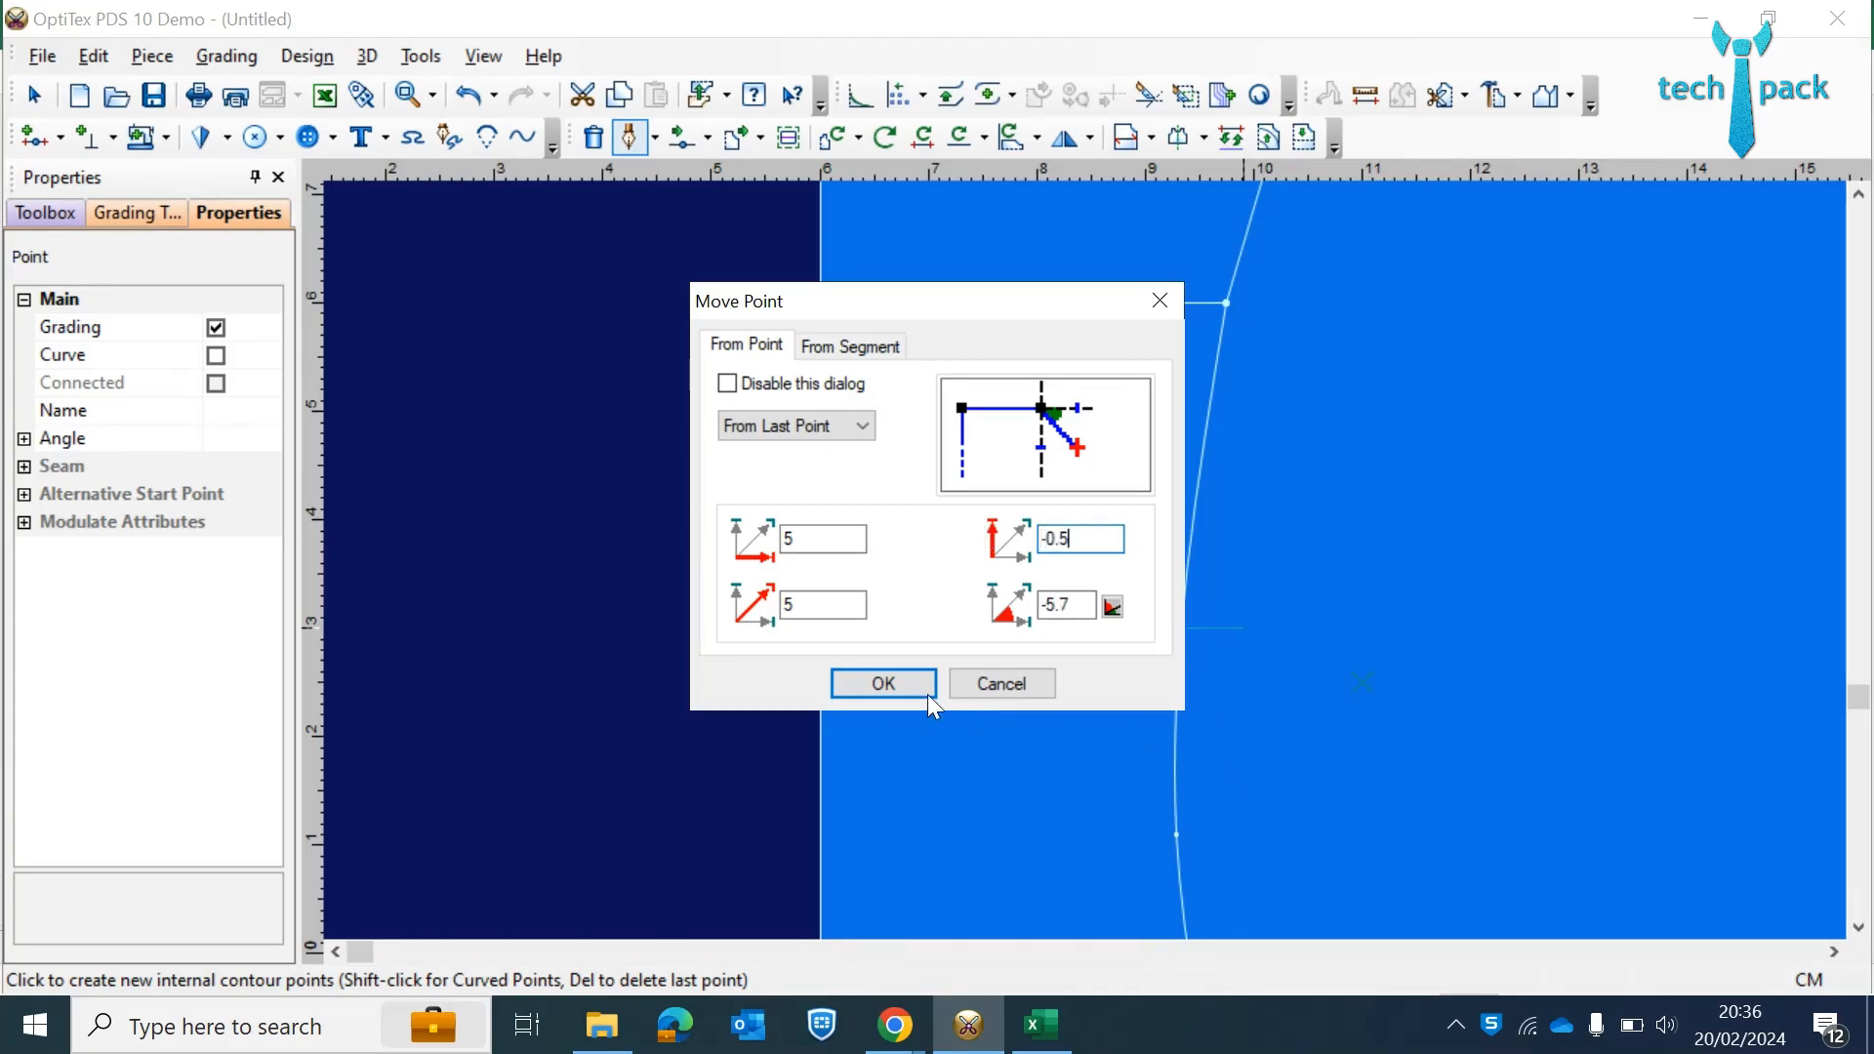
click(904, 682)
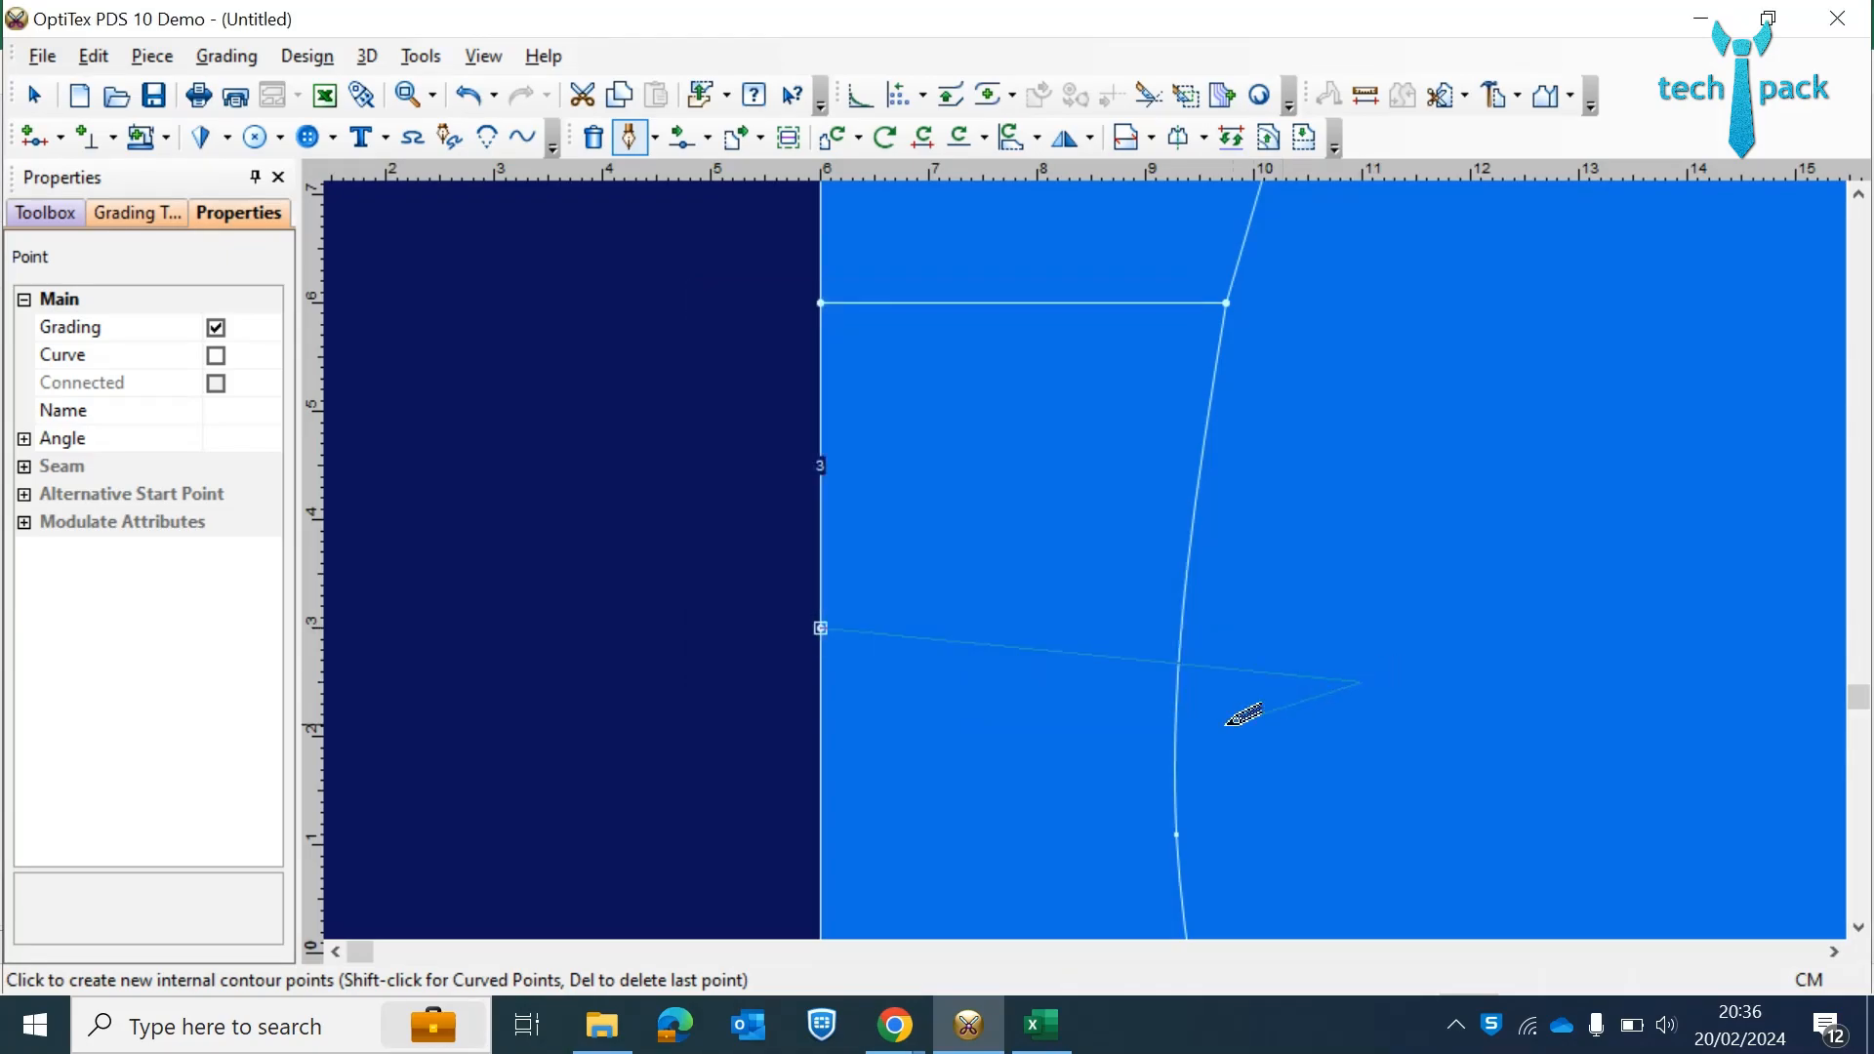
right_click(1336, 752)
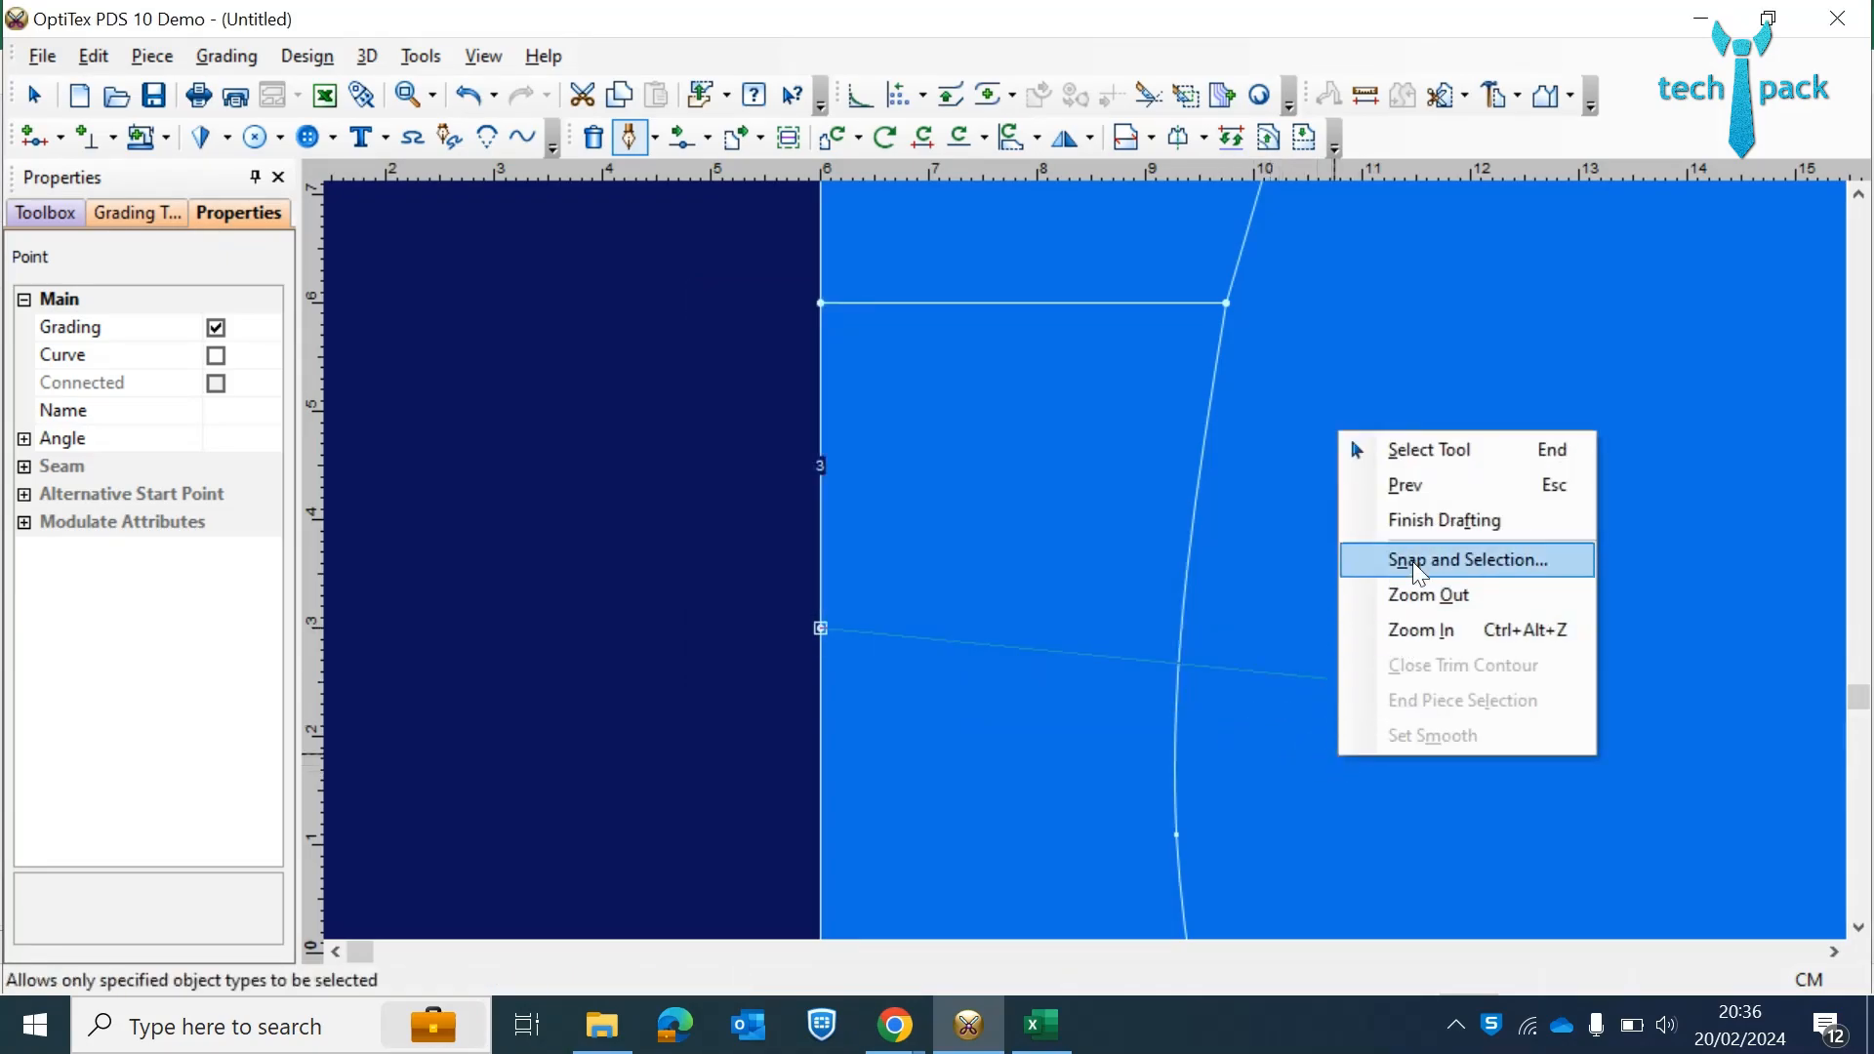
click(1428, 527)
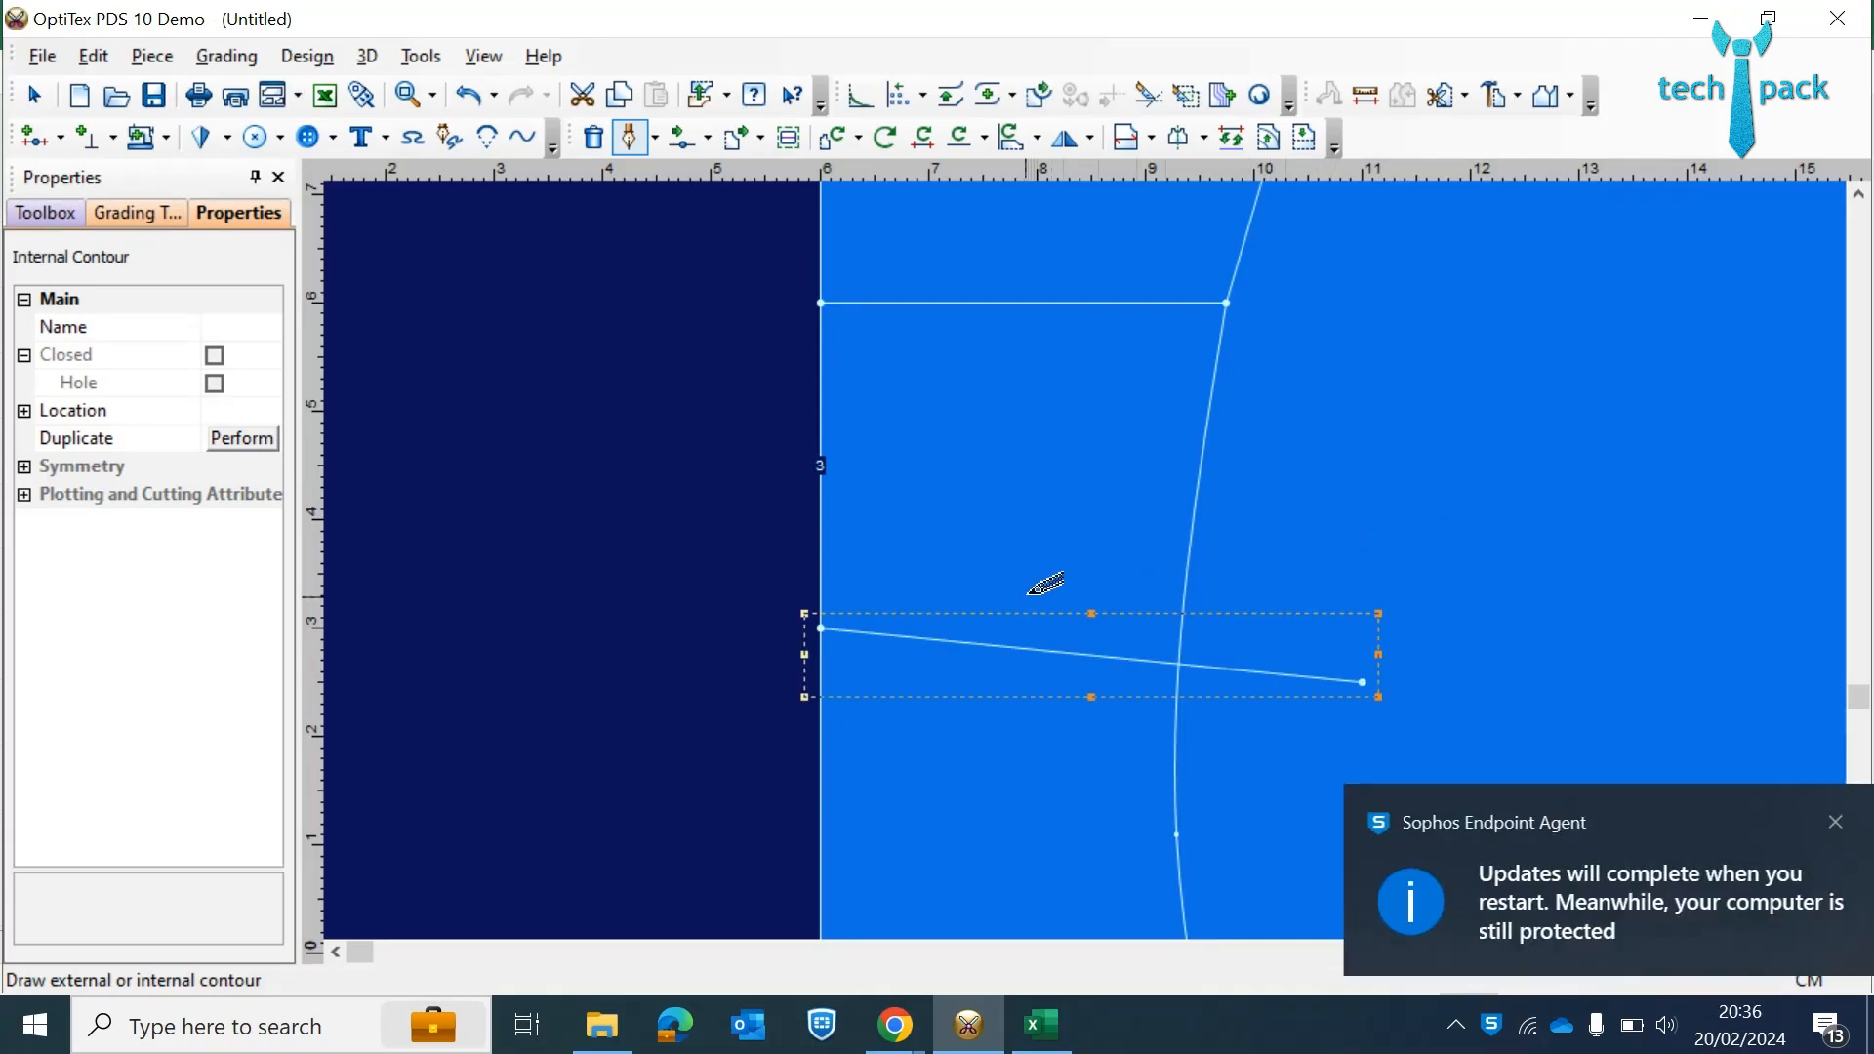
- Add a curve point near the middle of the new slanted line and raise it slightly to bow the line upward
key(m)
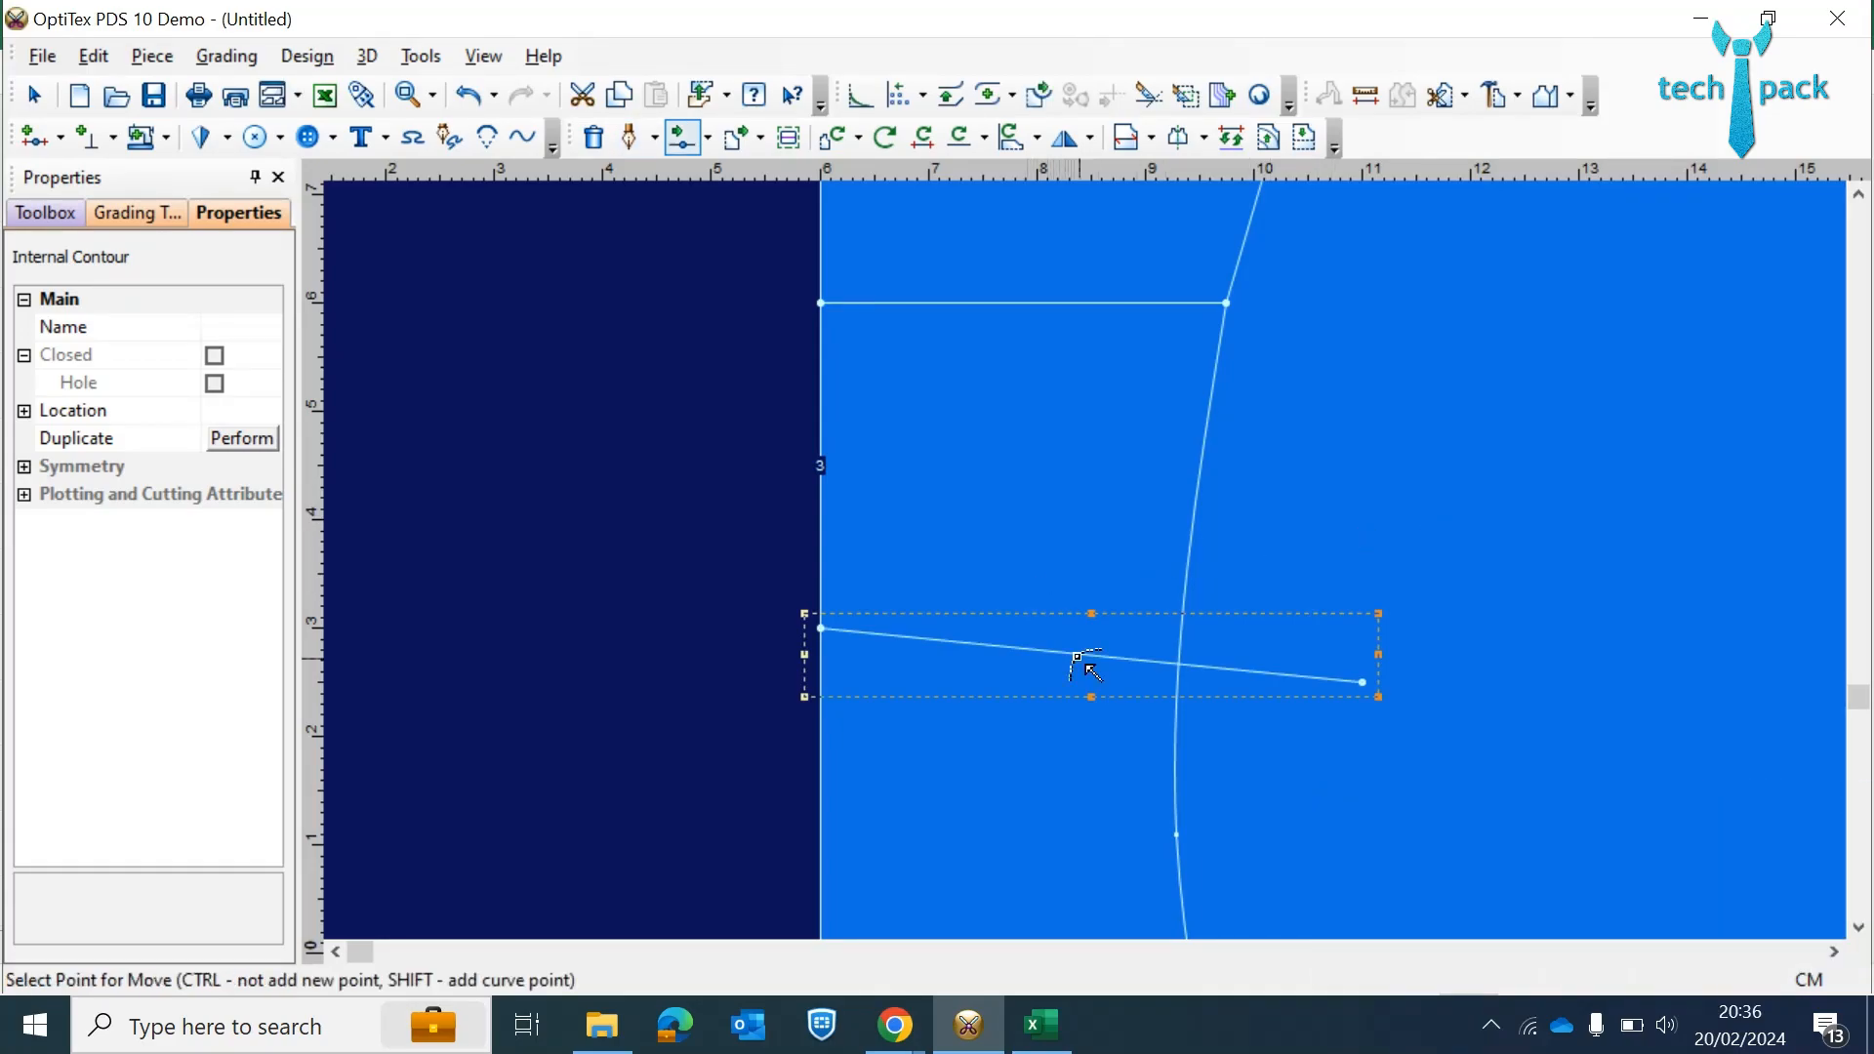
click(1079, 655)
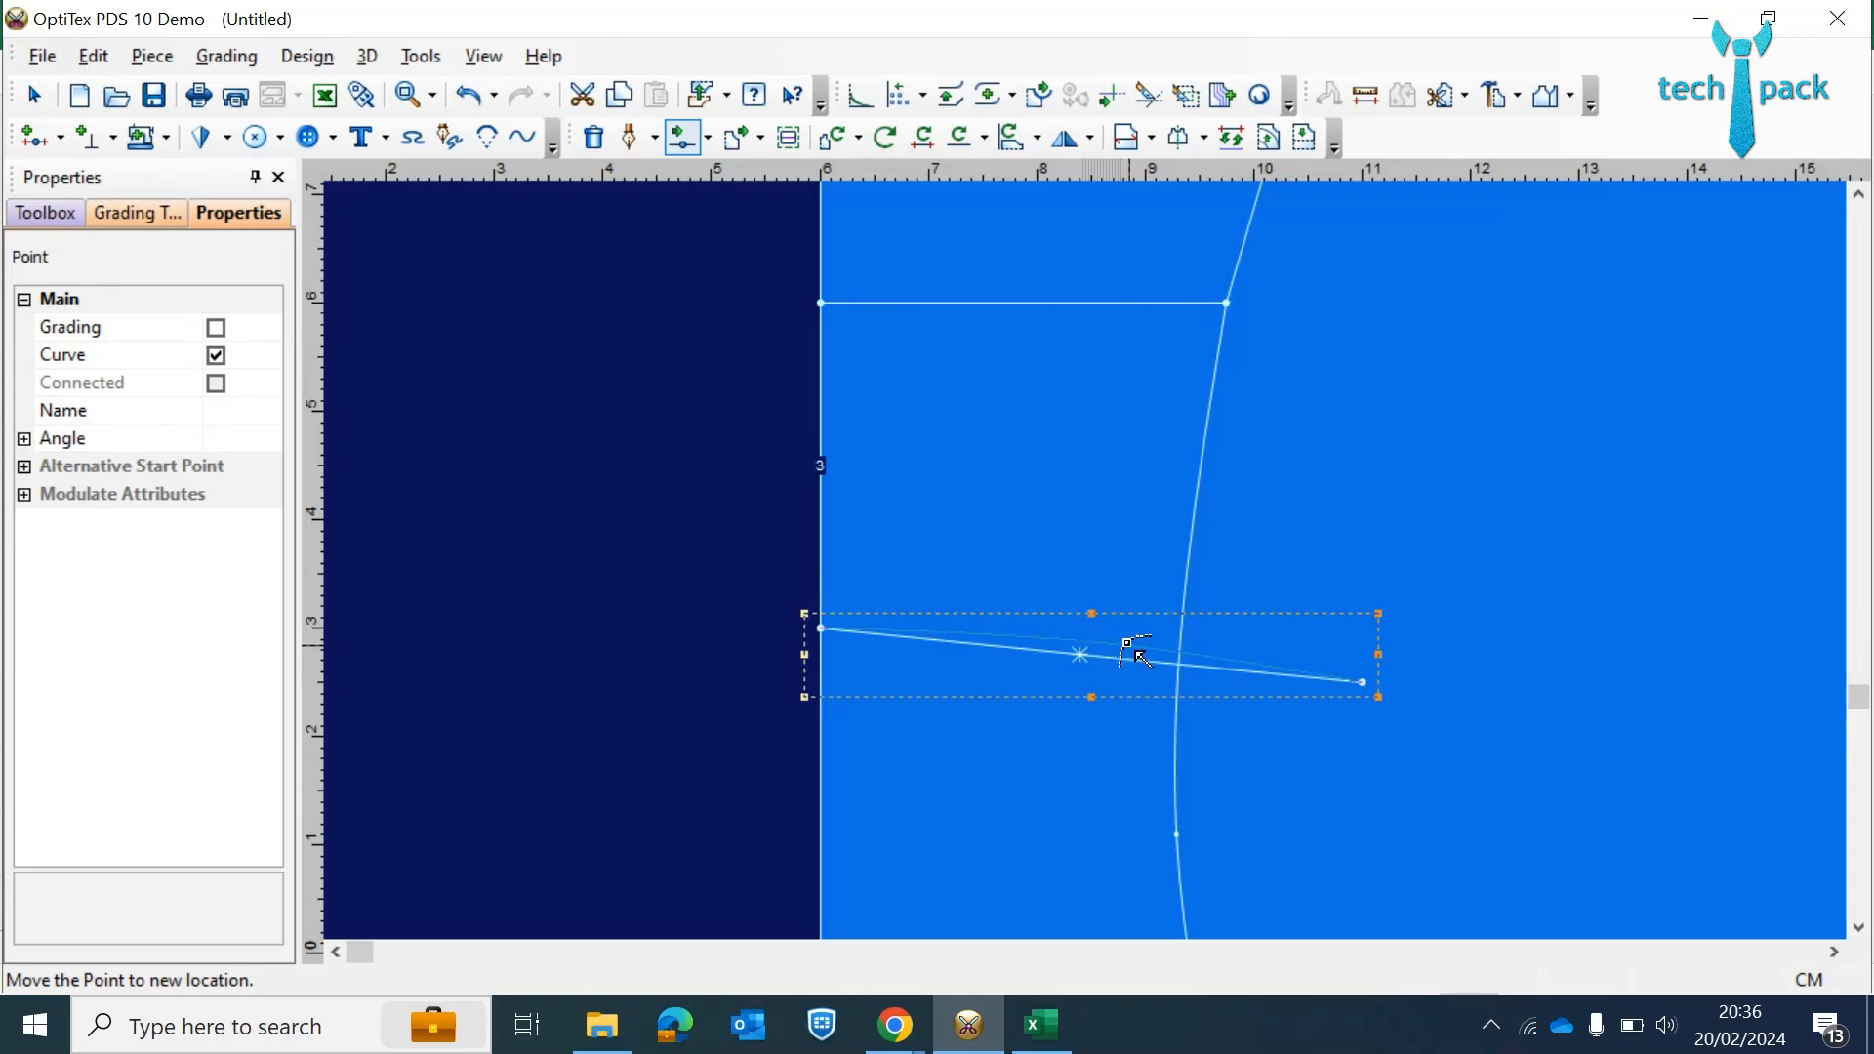
click(1132, 645)
click(918, 682)
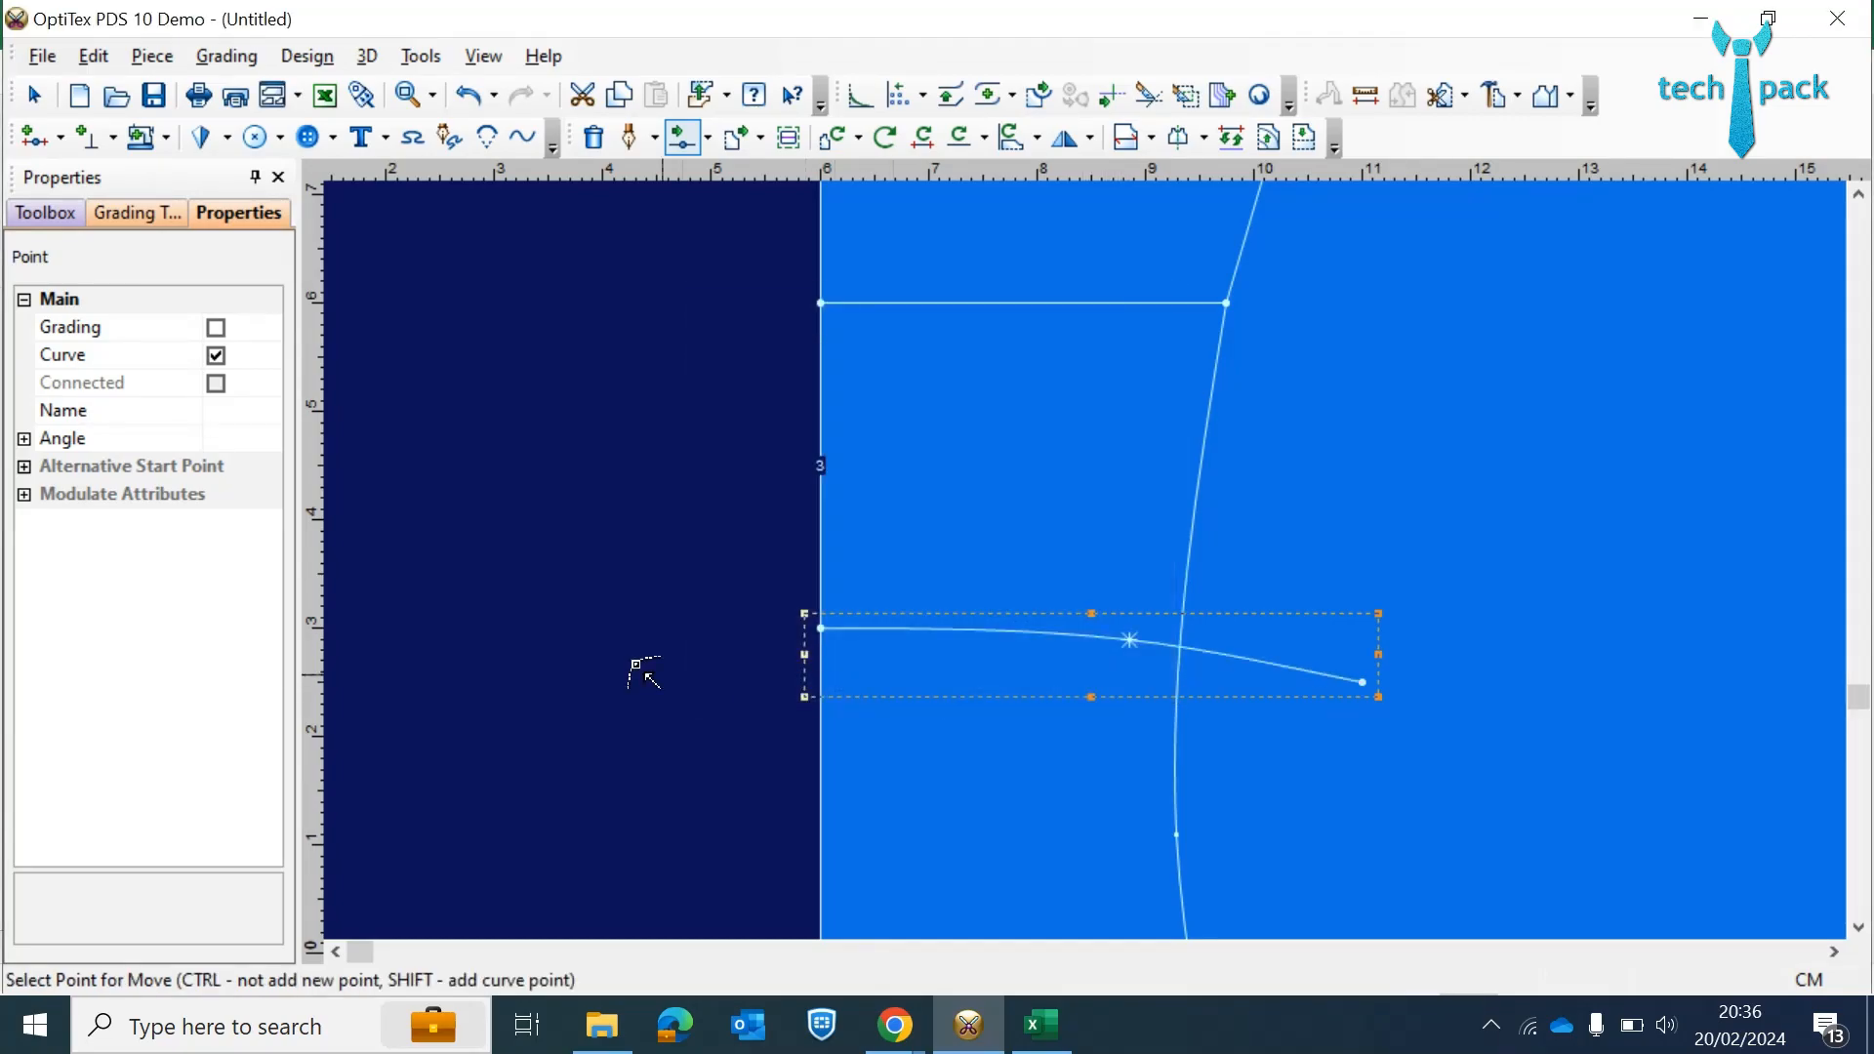
- Move the leg opening's curve point just above the horizontal BASIC line by -0.2 cm in X and -0.2 cm in Y
scroll(1090, 576, down, 4)
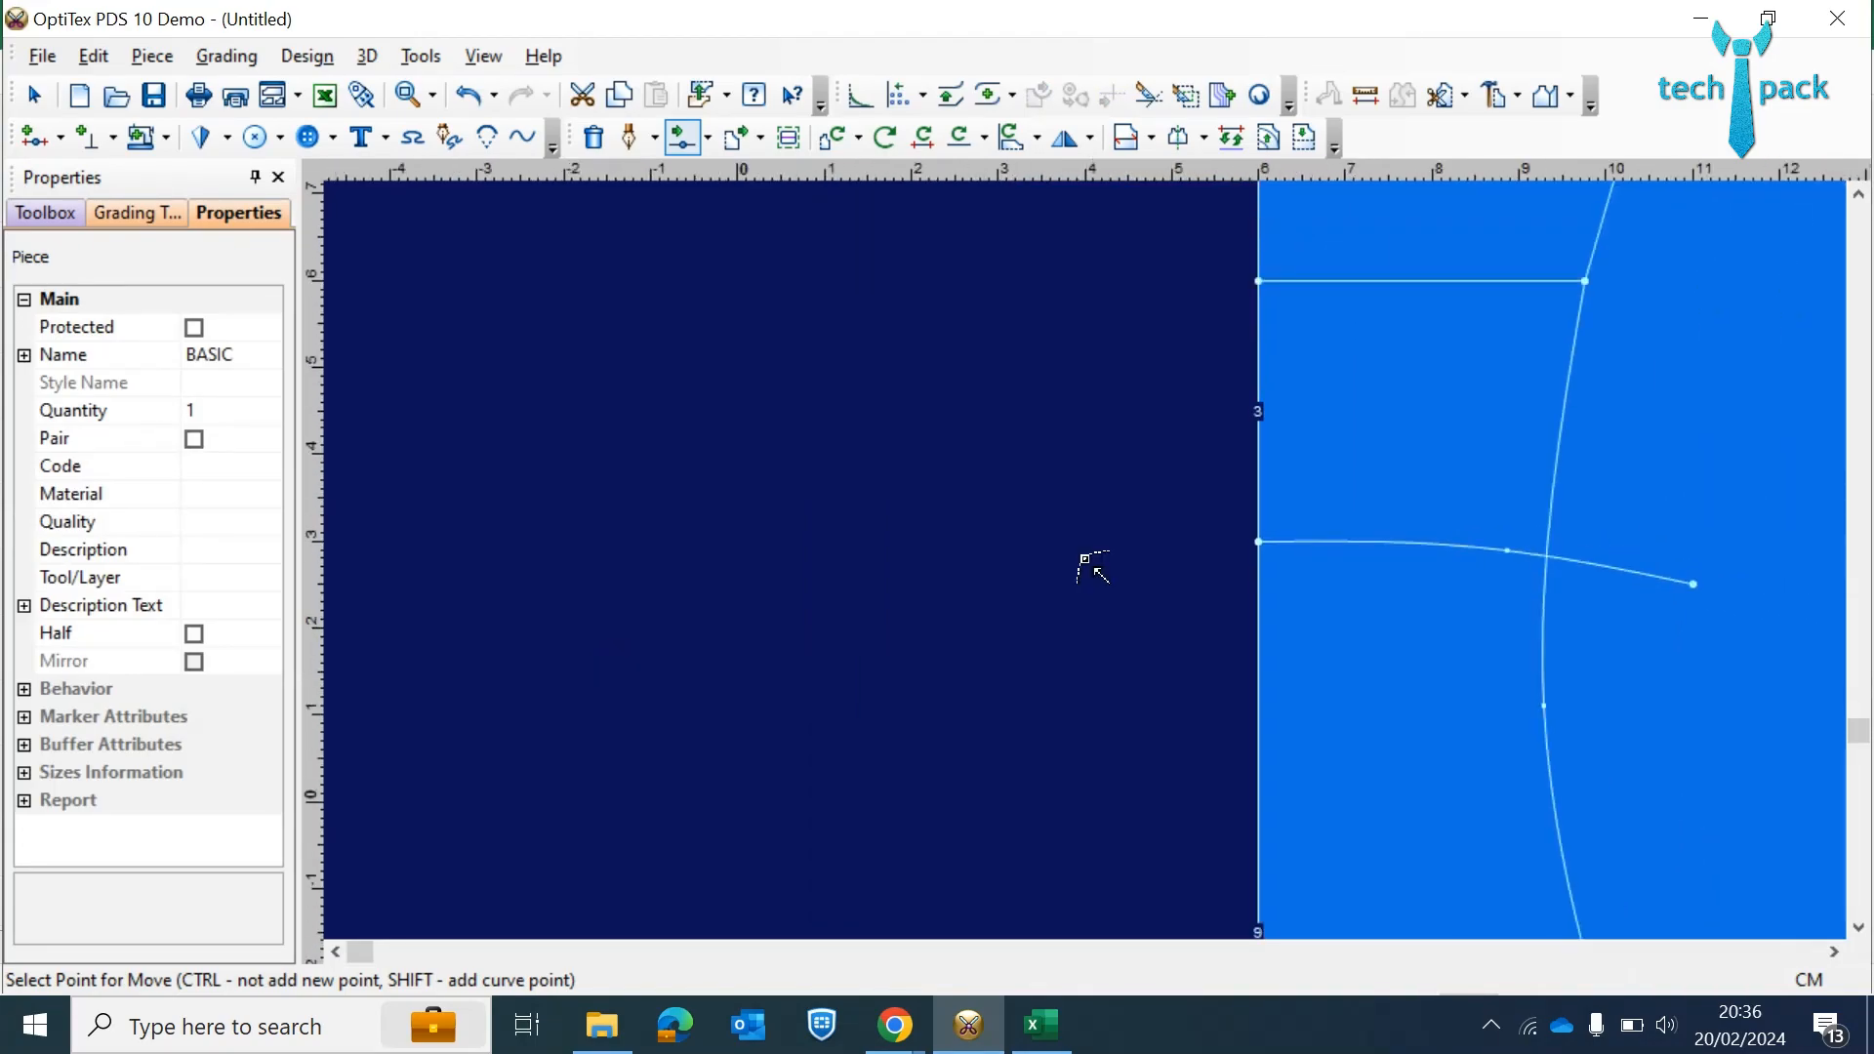
scroll(1091, 581, down, 2)
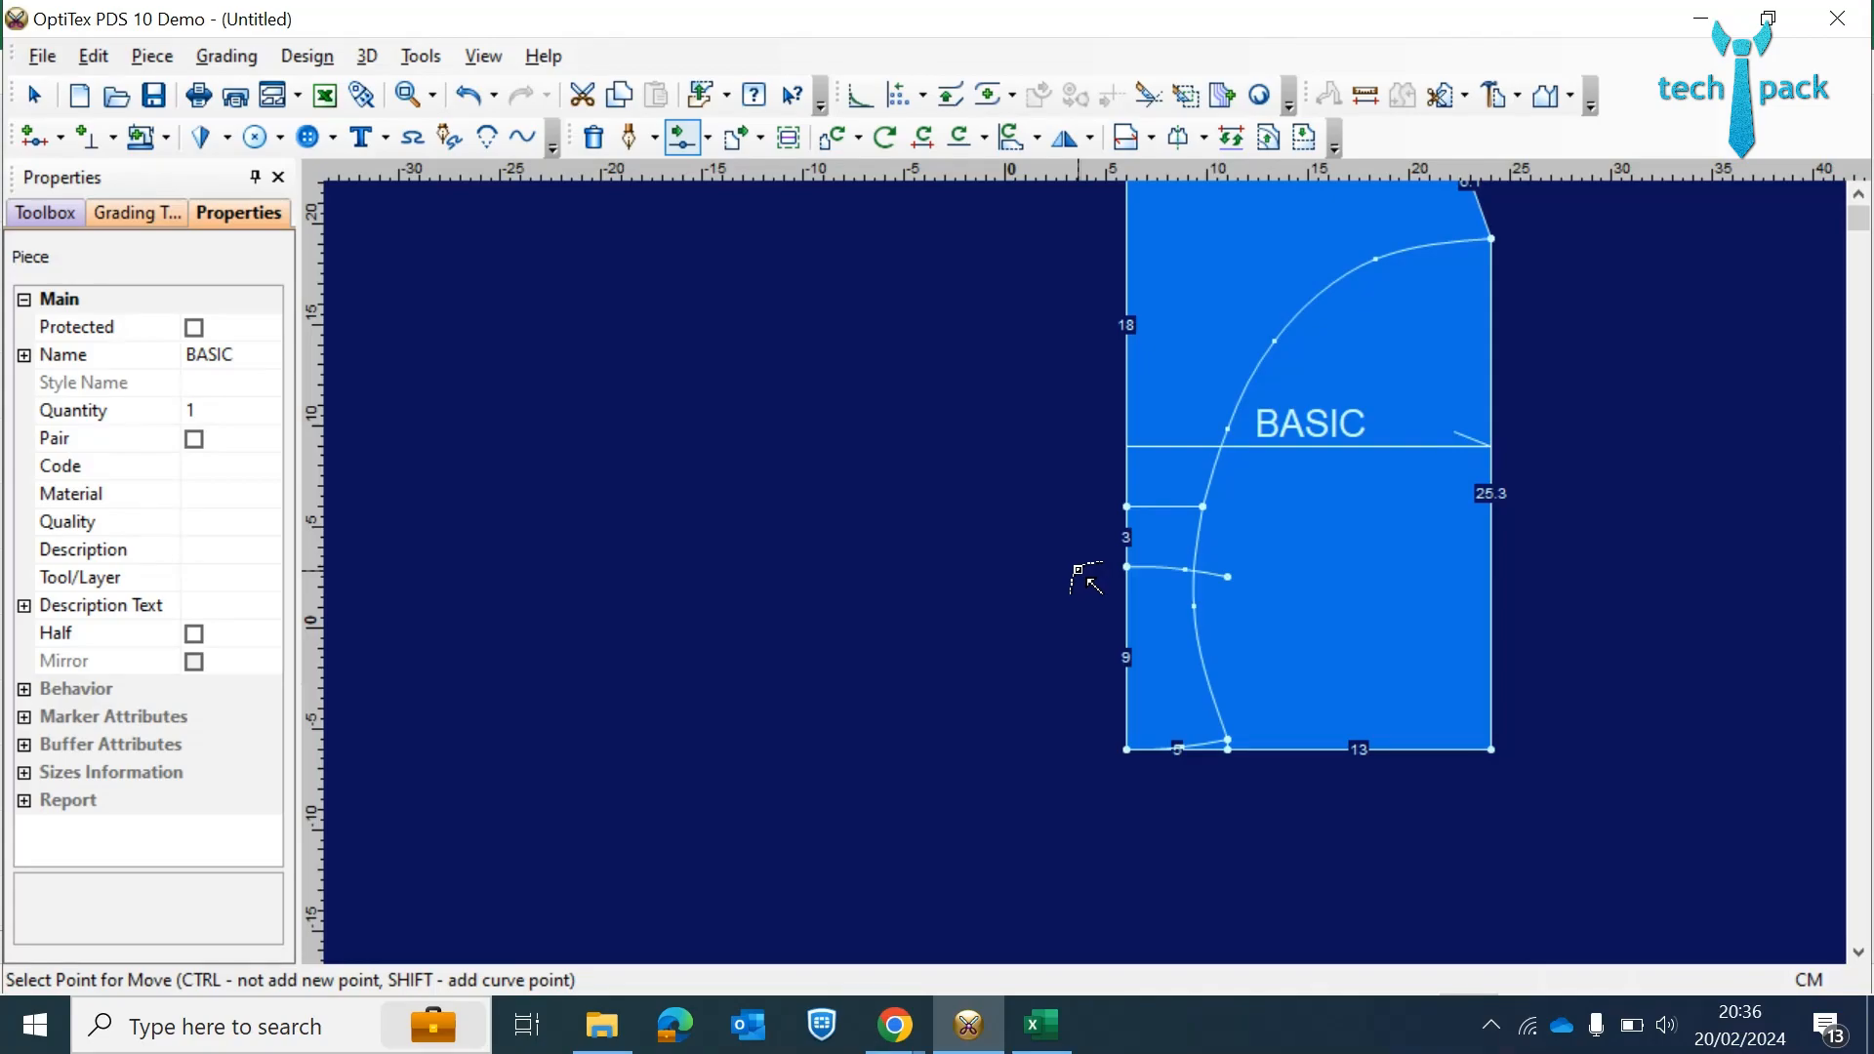
scroll(1086, 579, up, 1)
scroll(1092, 583, down, 2)
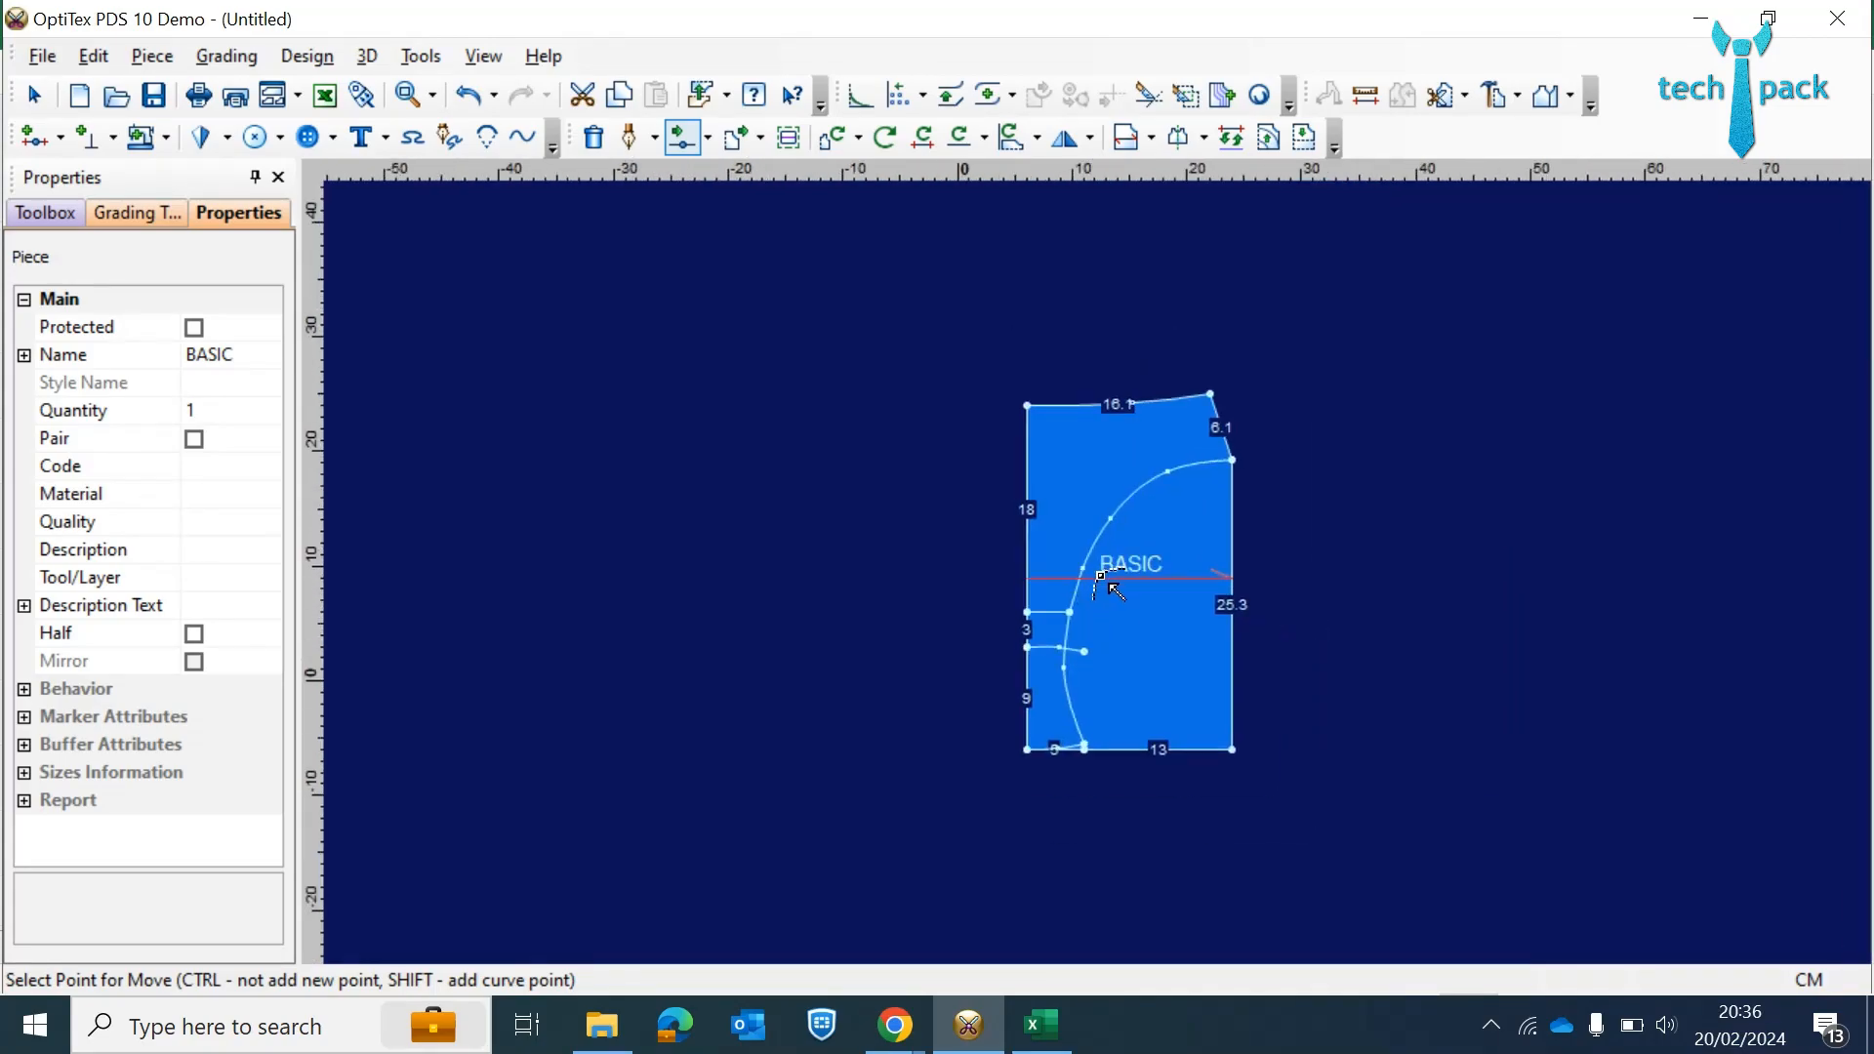
scroll(1098, 582, up, 4)
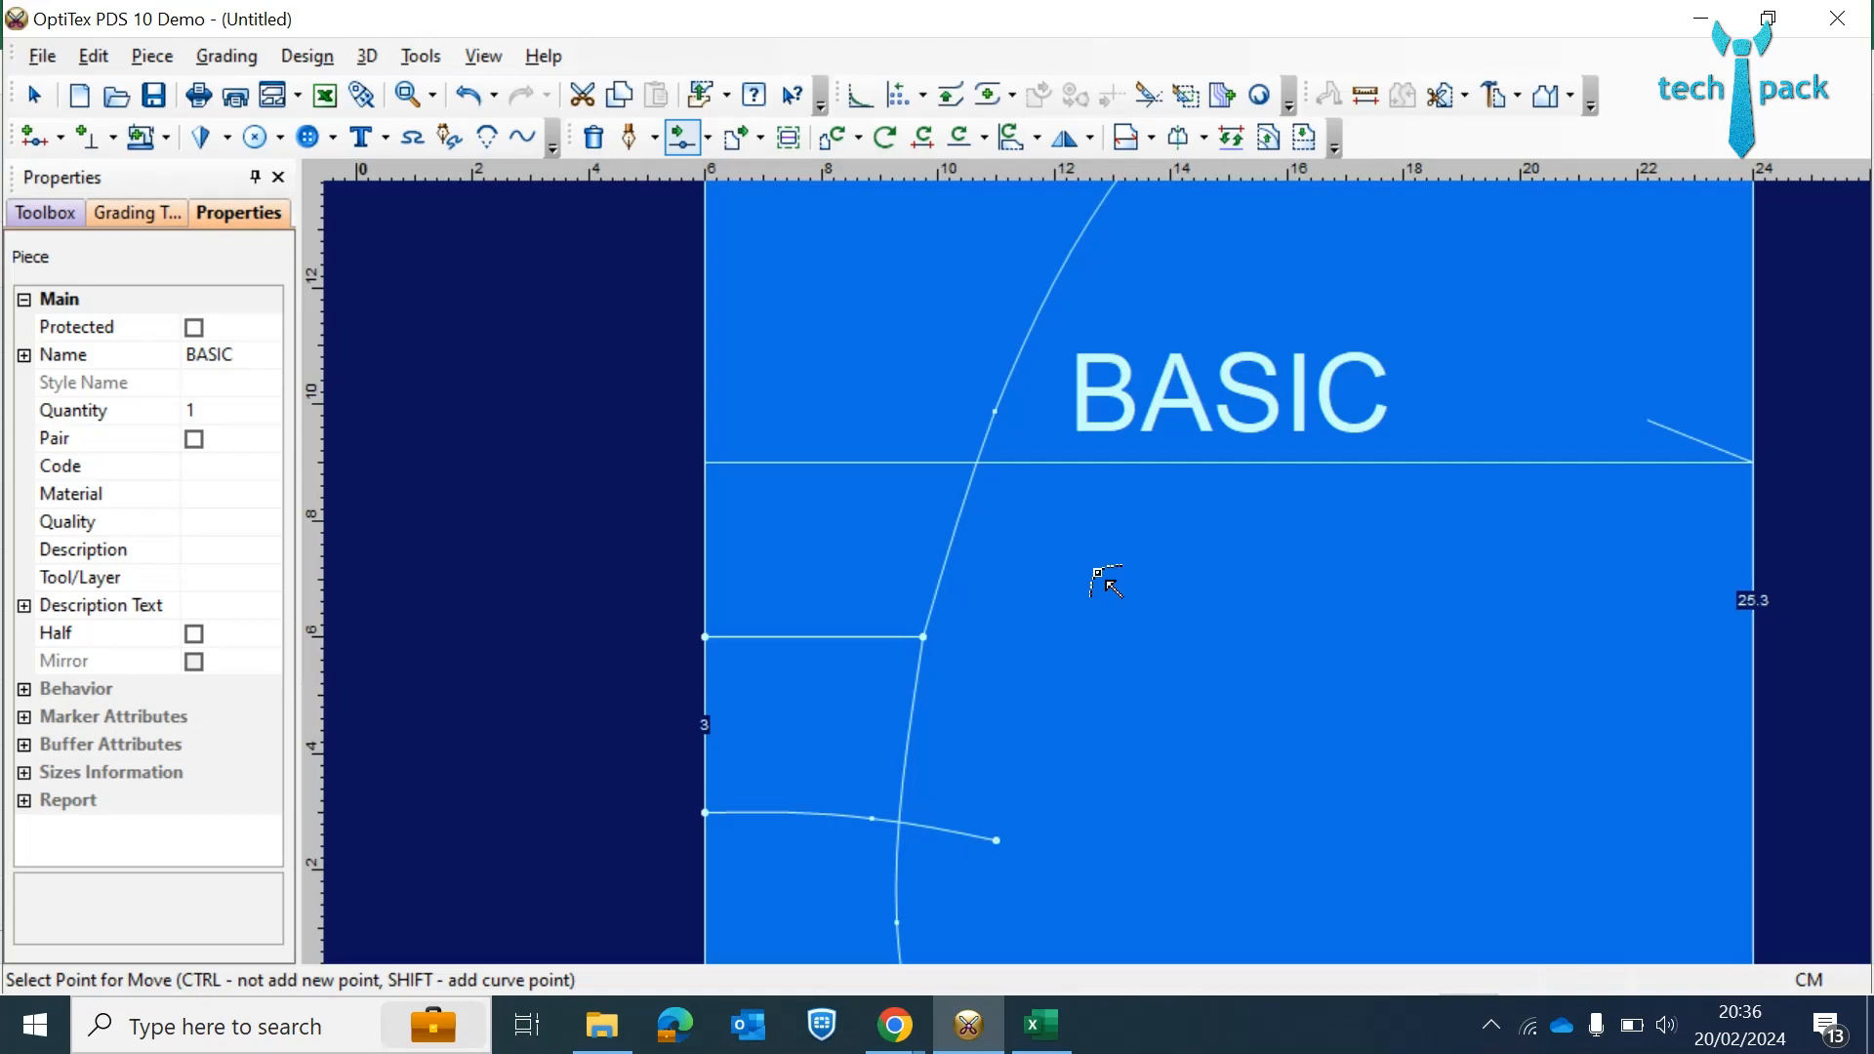
click(998, 414)
click(986, 421)
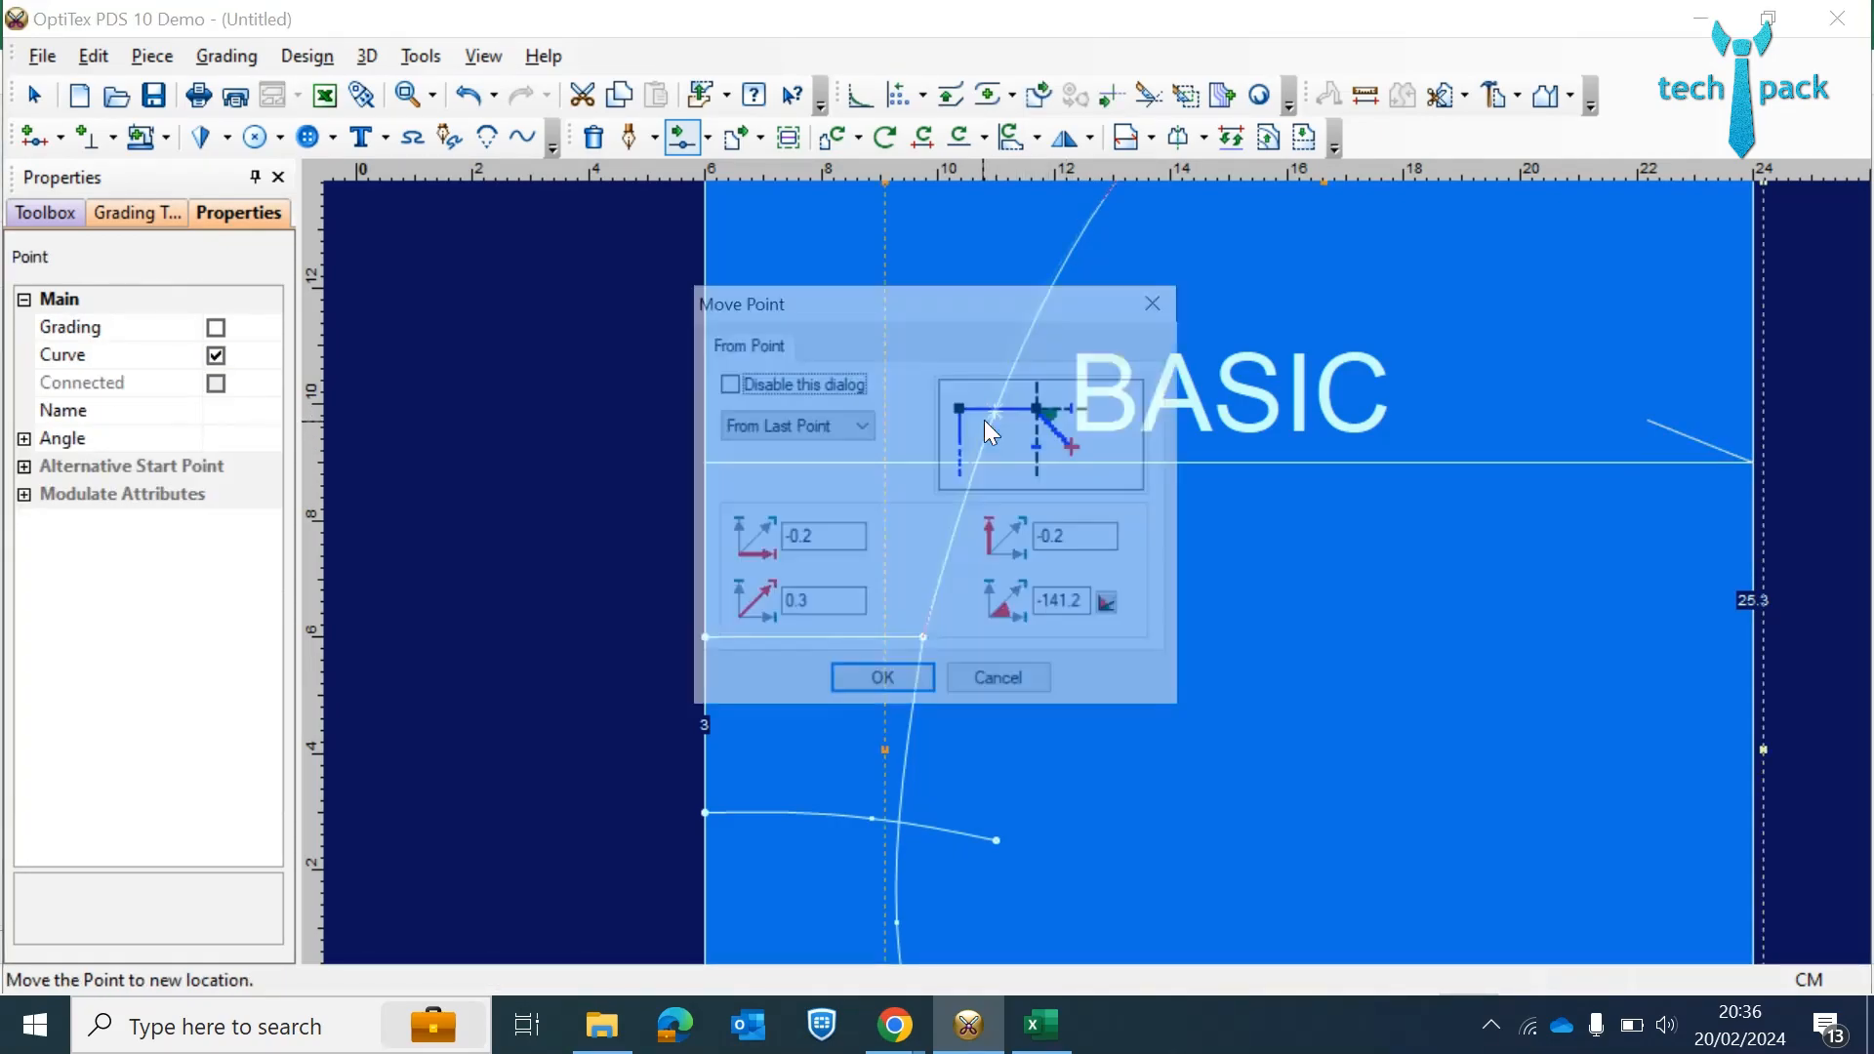
click(883, 680)
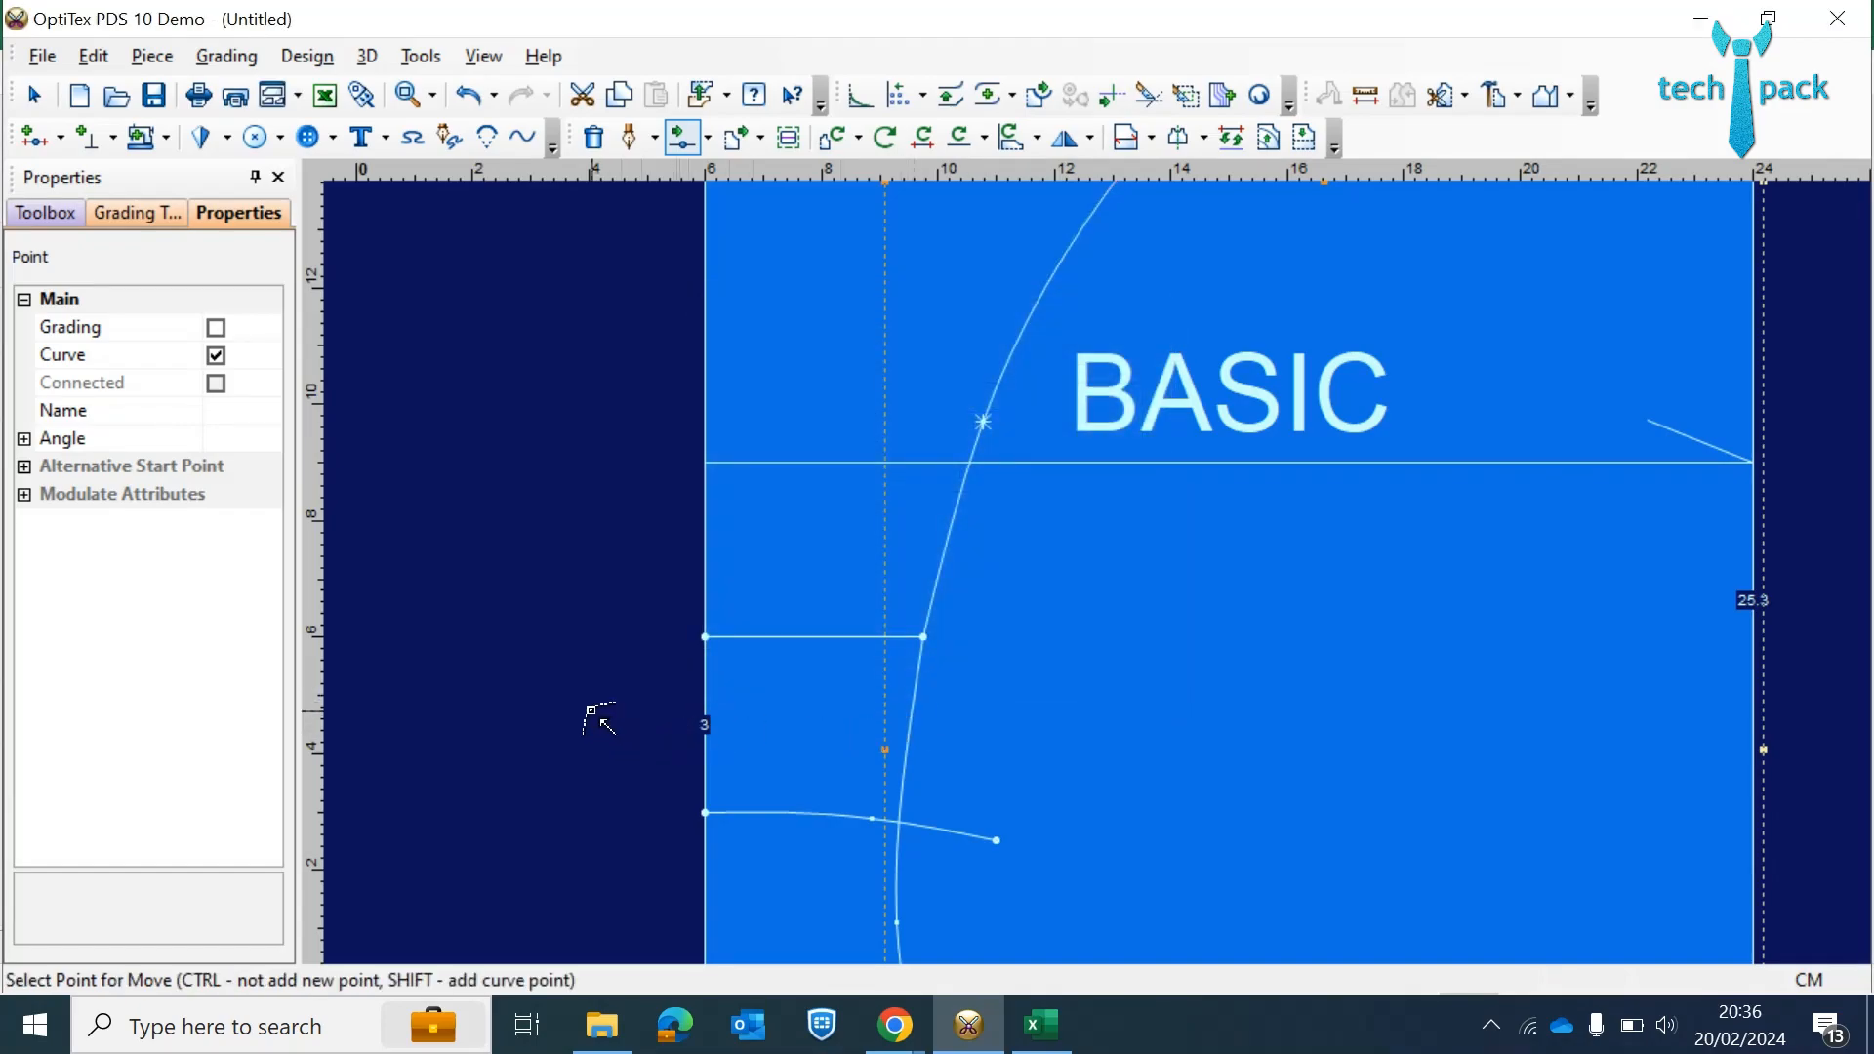
click(589, 710)
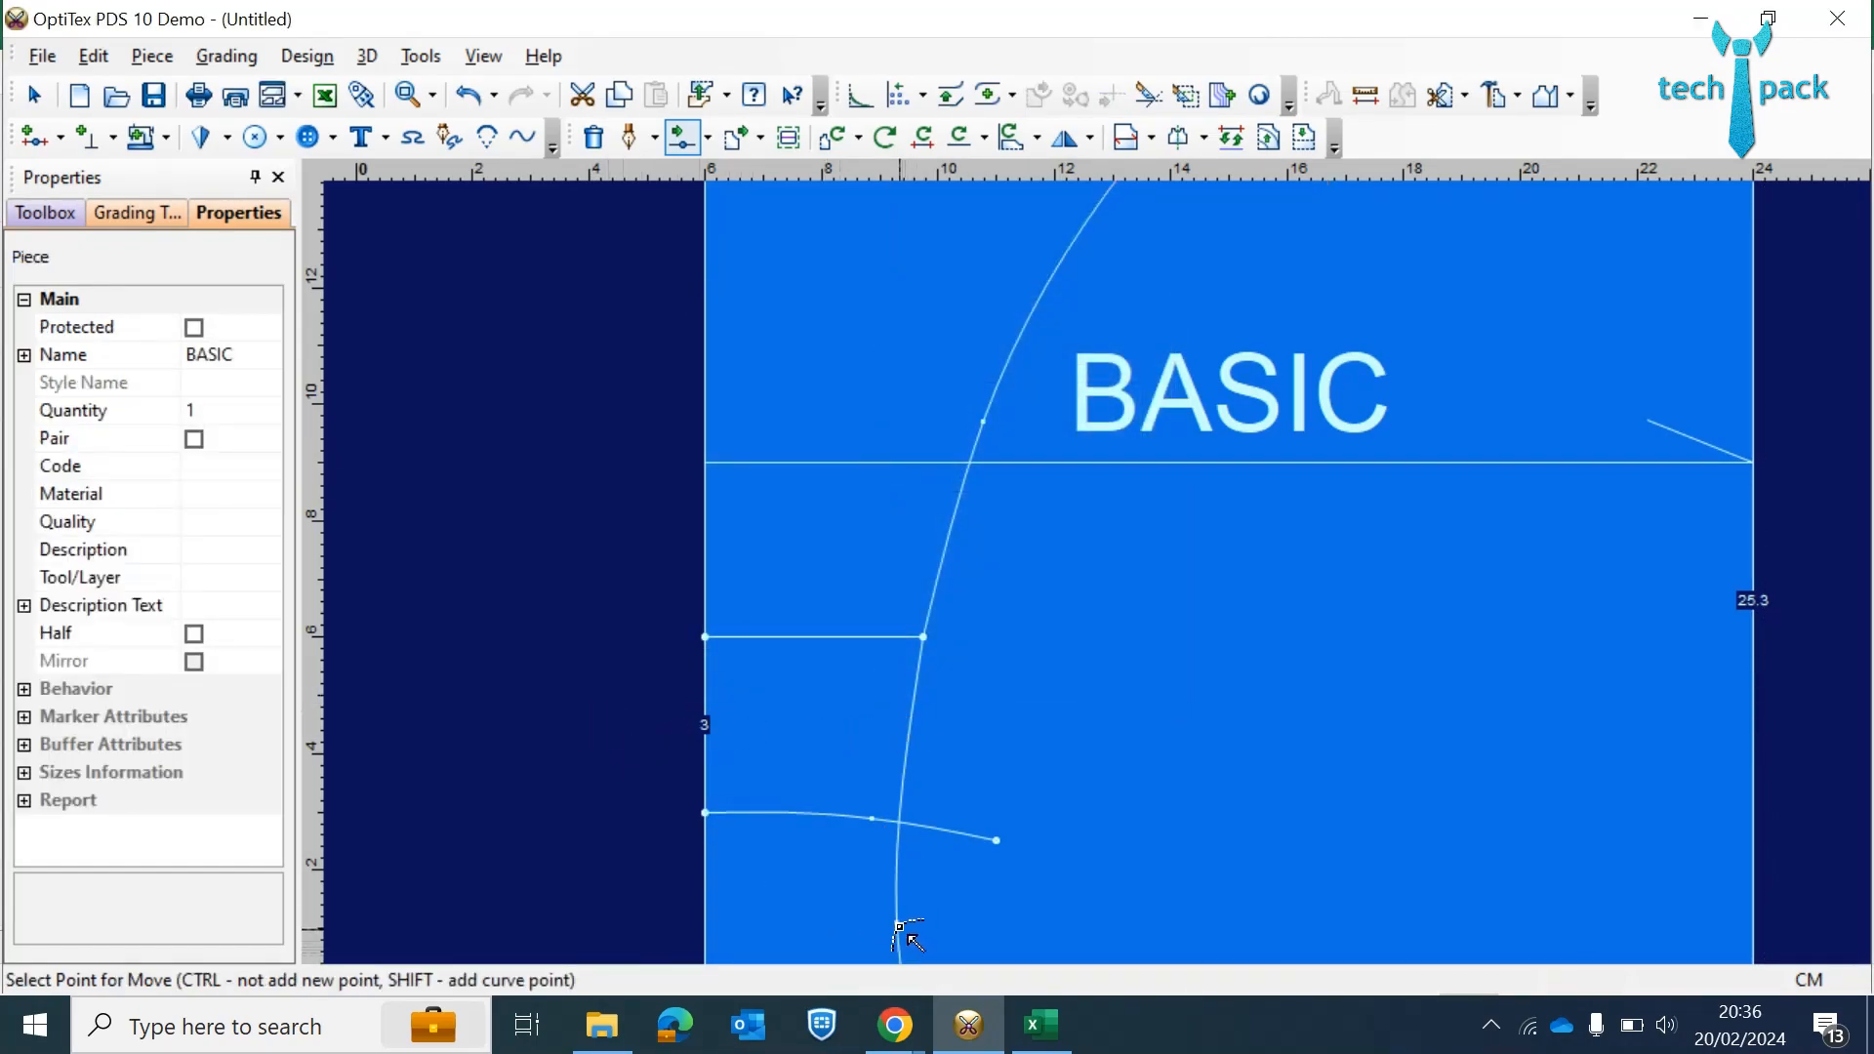
- Delete the middle curve point of the upper leg opening, leaving the curve points on either side in place
scroll(537, 705, down, 3)
scroll(1085, 560, up, 3)
scroll(1088, 563, down, 2)
scroll(1089, 576, up, 1)
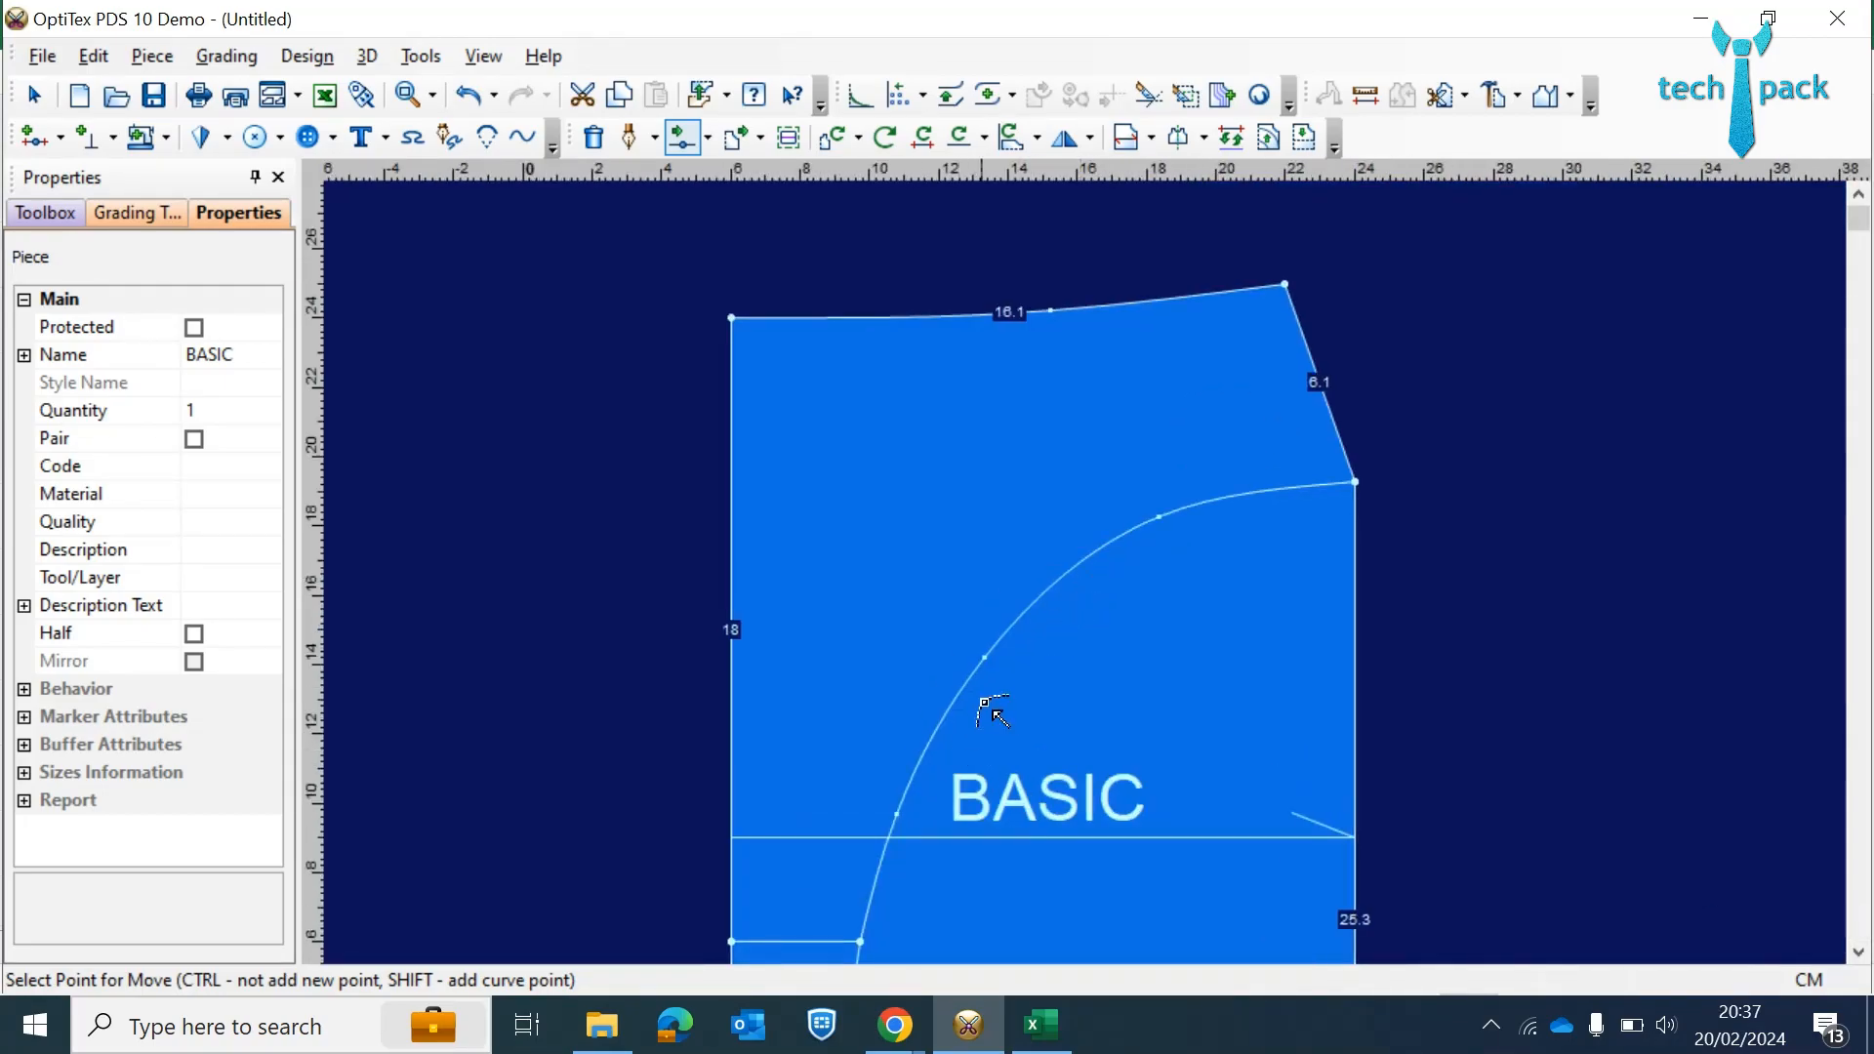
click(984, 658)
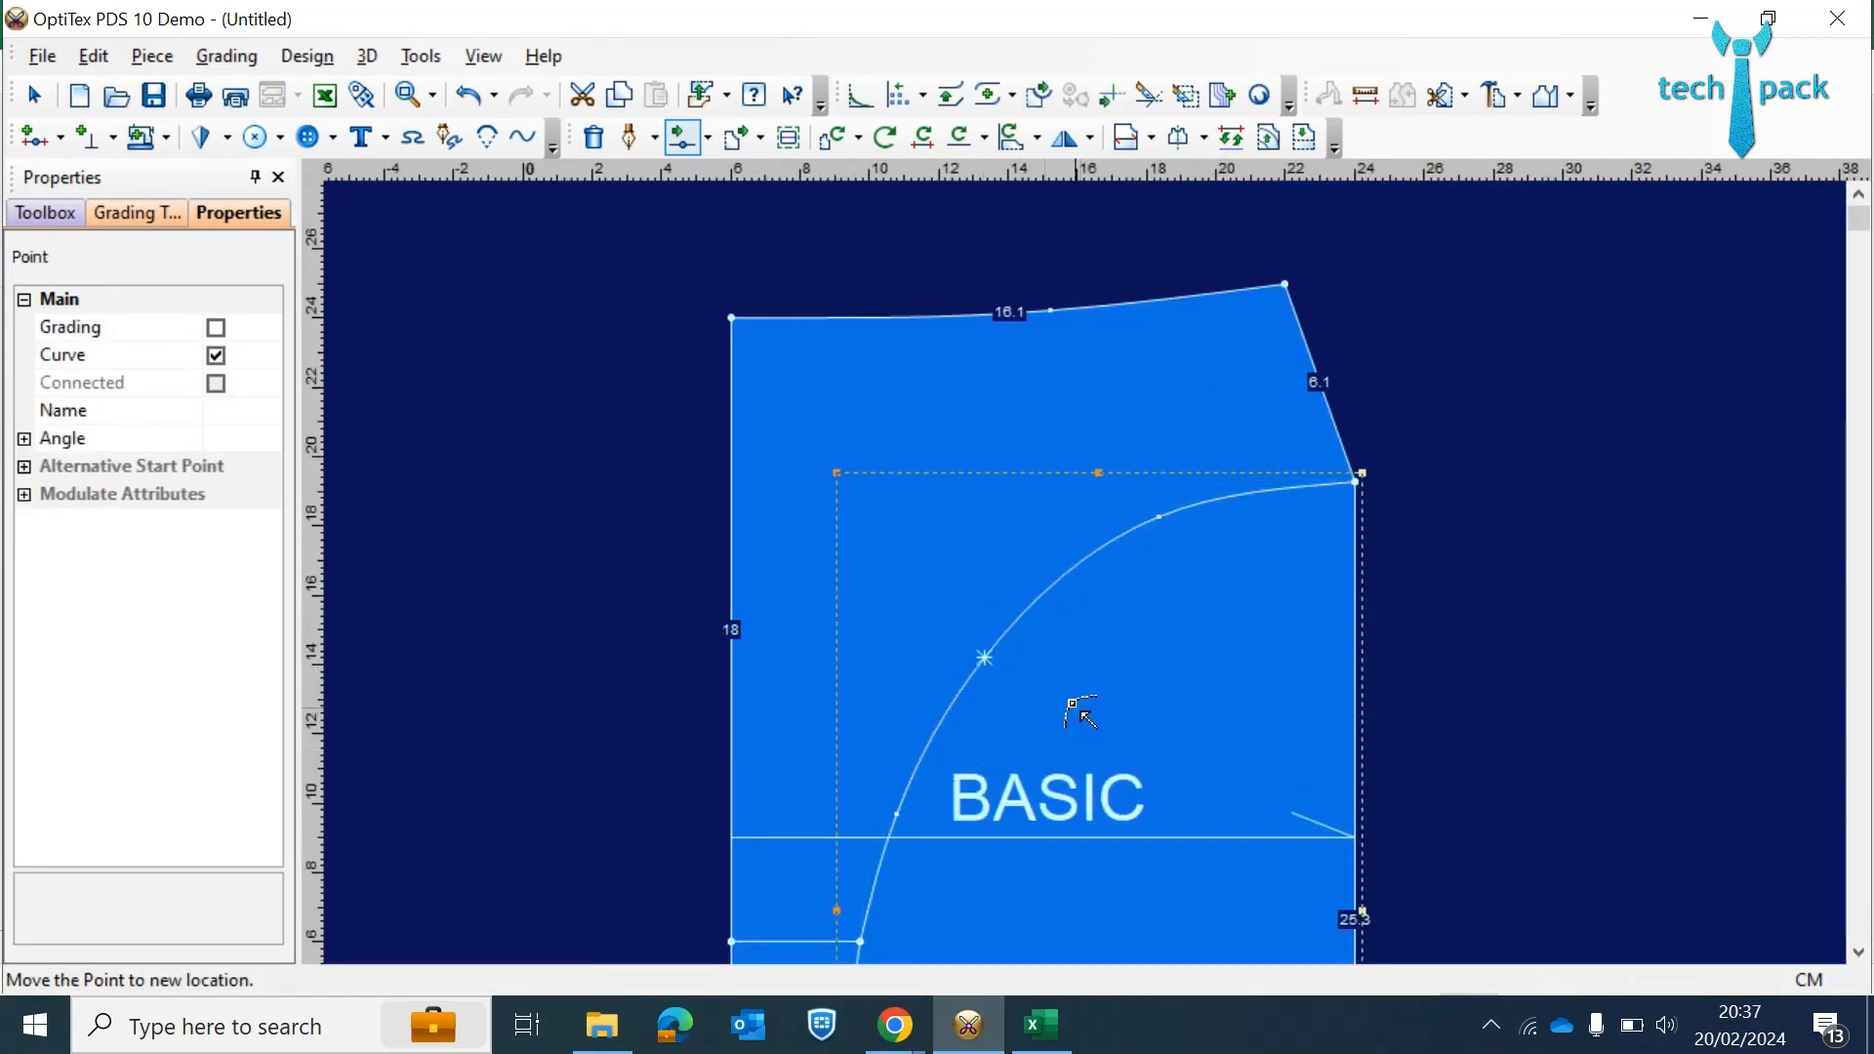
right_click(986, 615)
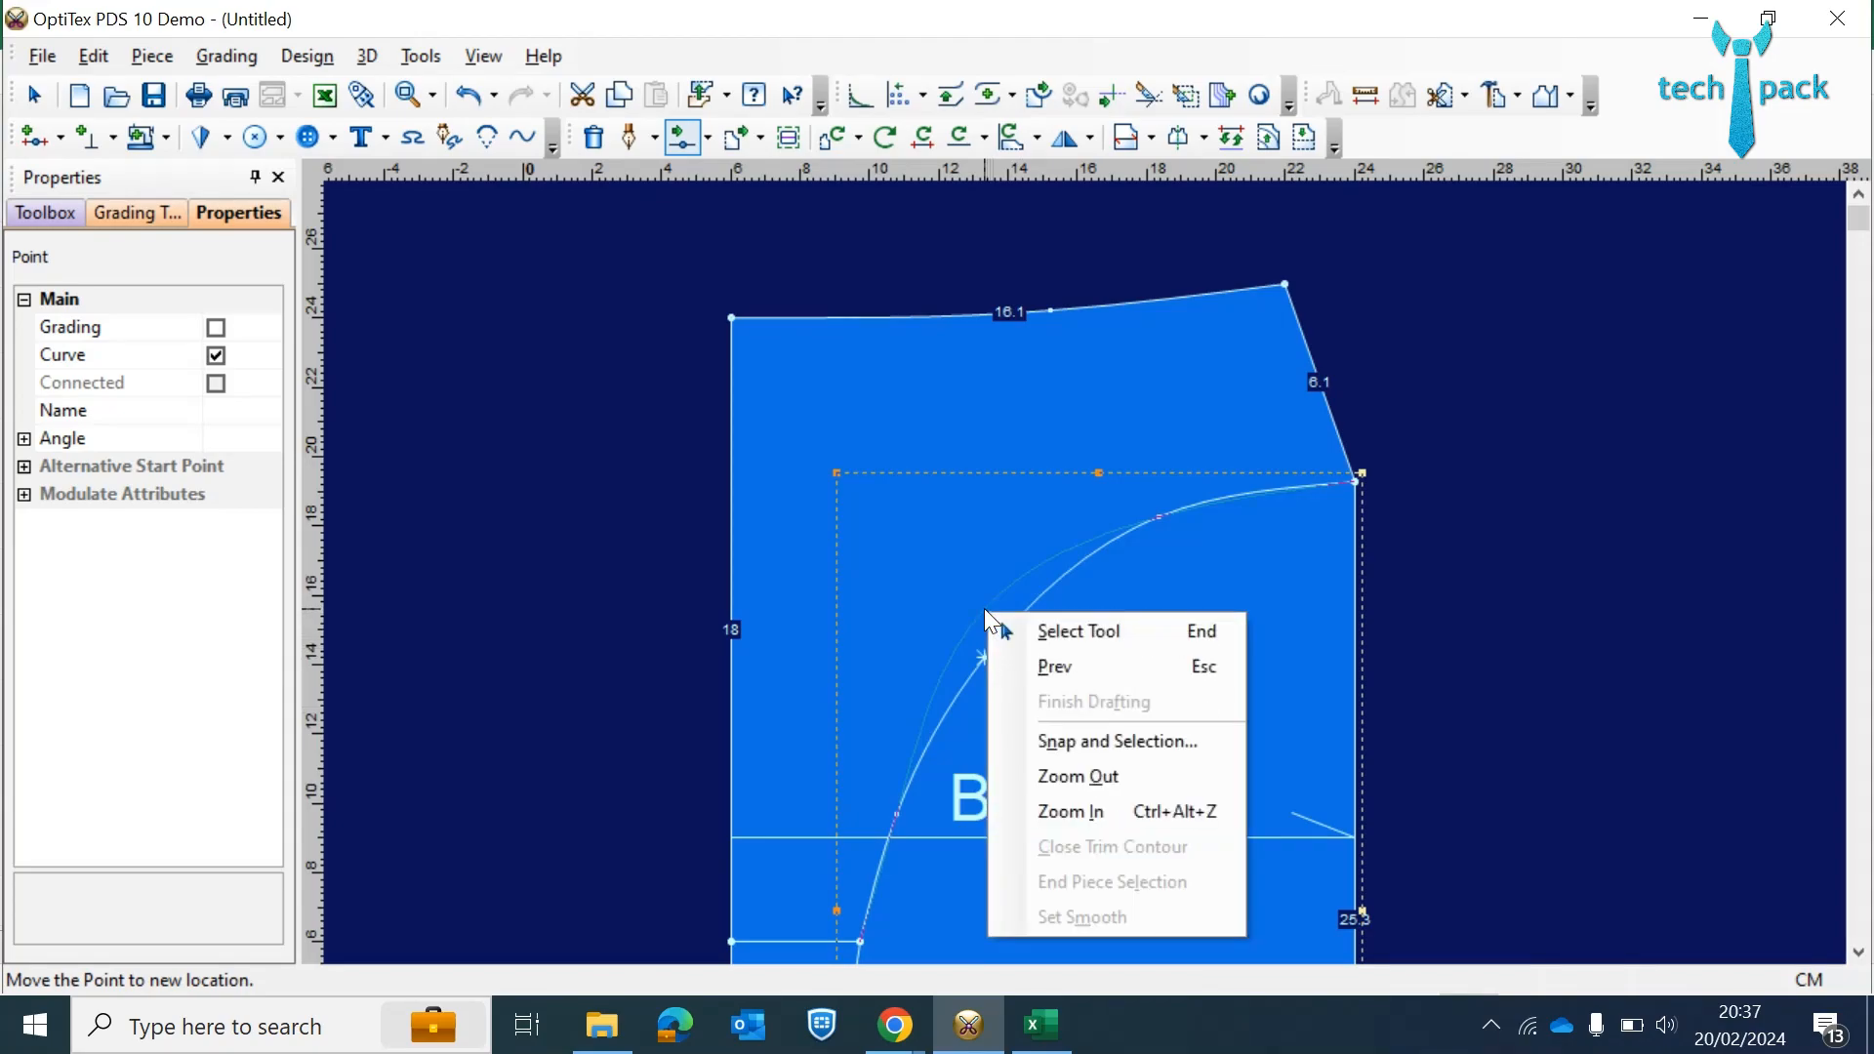
click(1075, 634)
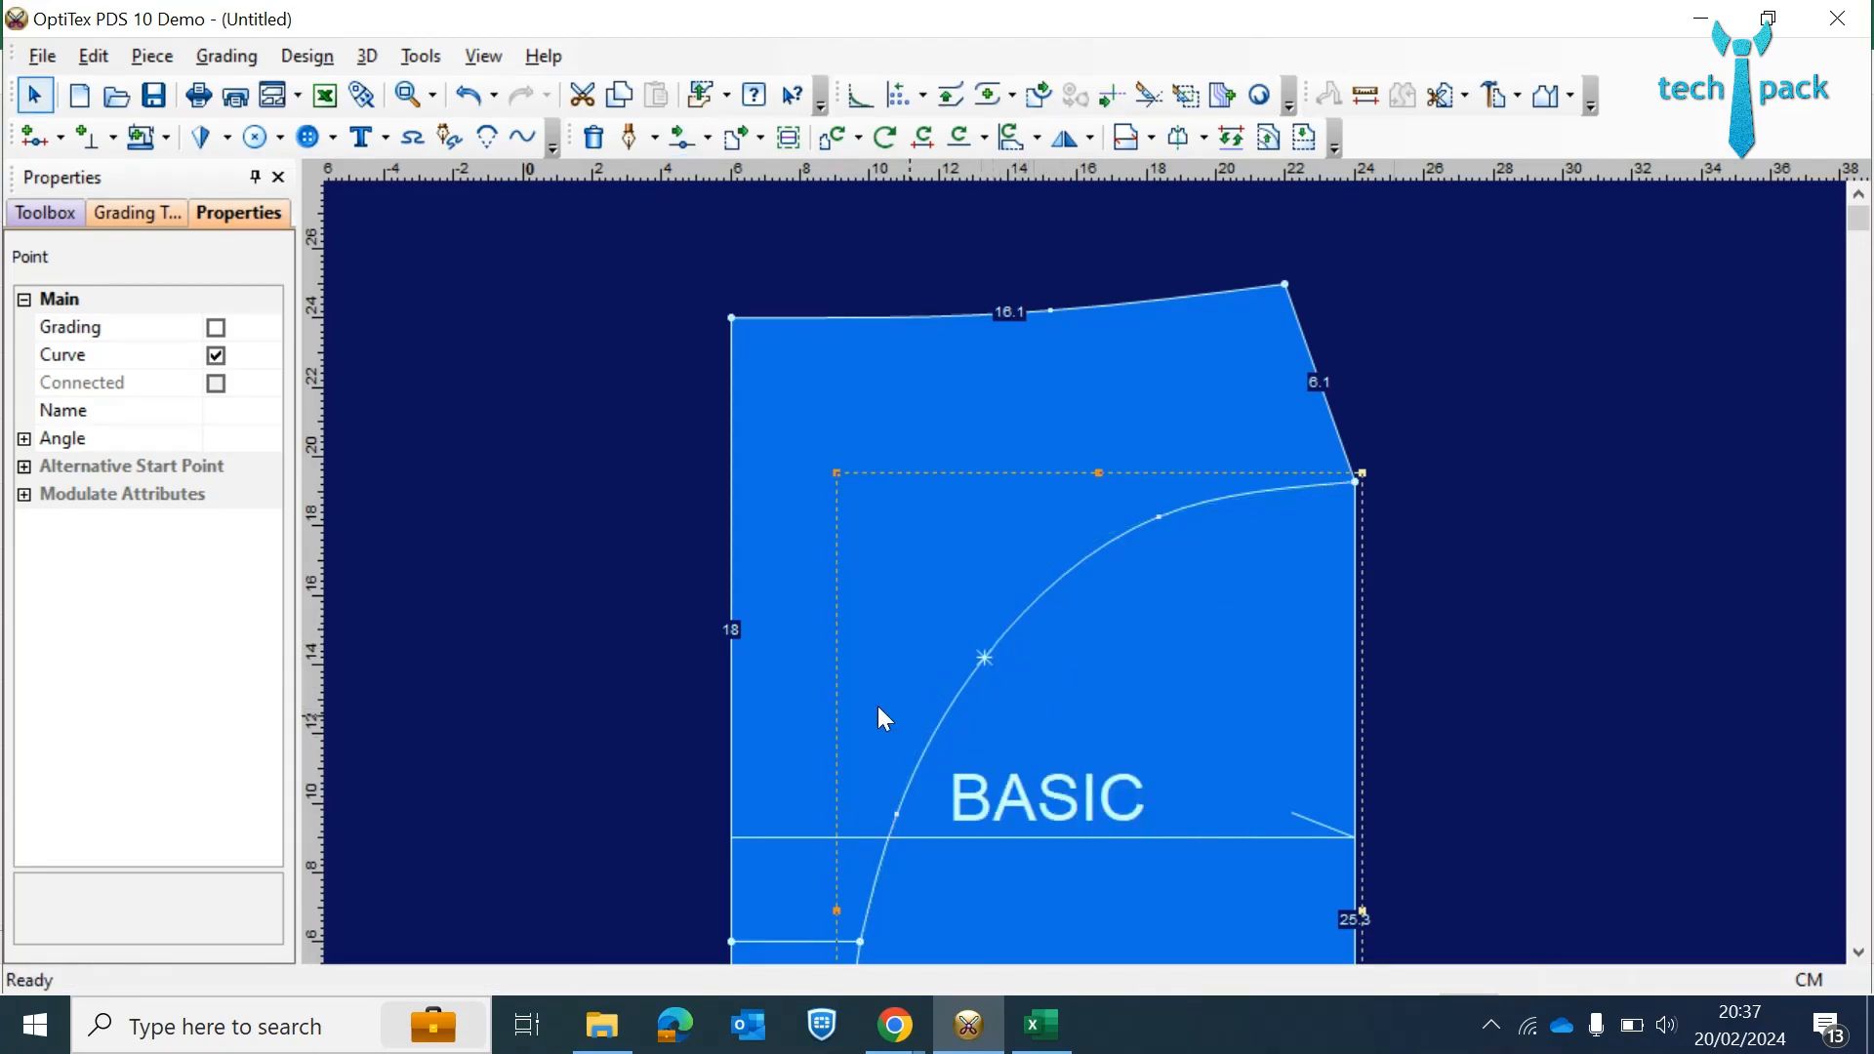
- Draft an internal line from the free end of the curved line below the gusset to the lower side-seam corner, both ends at zero offset
scroll(669, 613, down, 1)
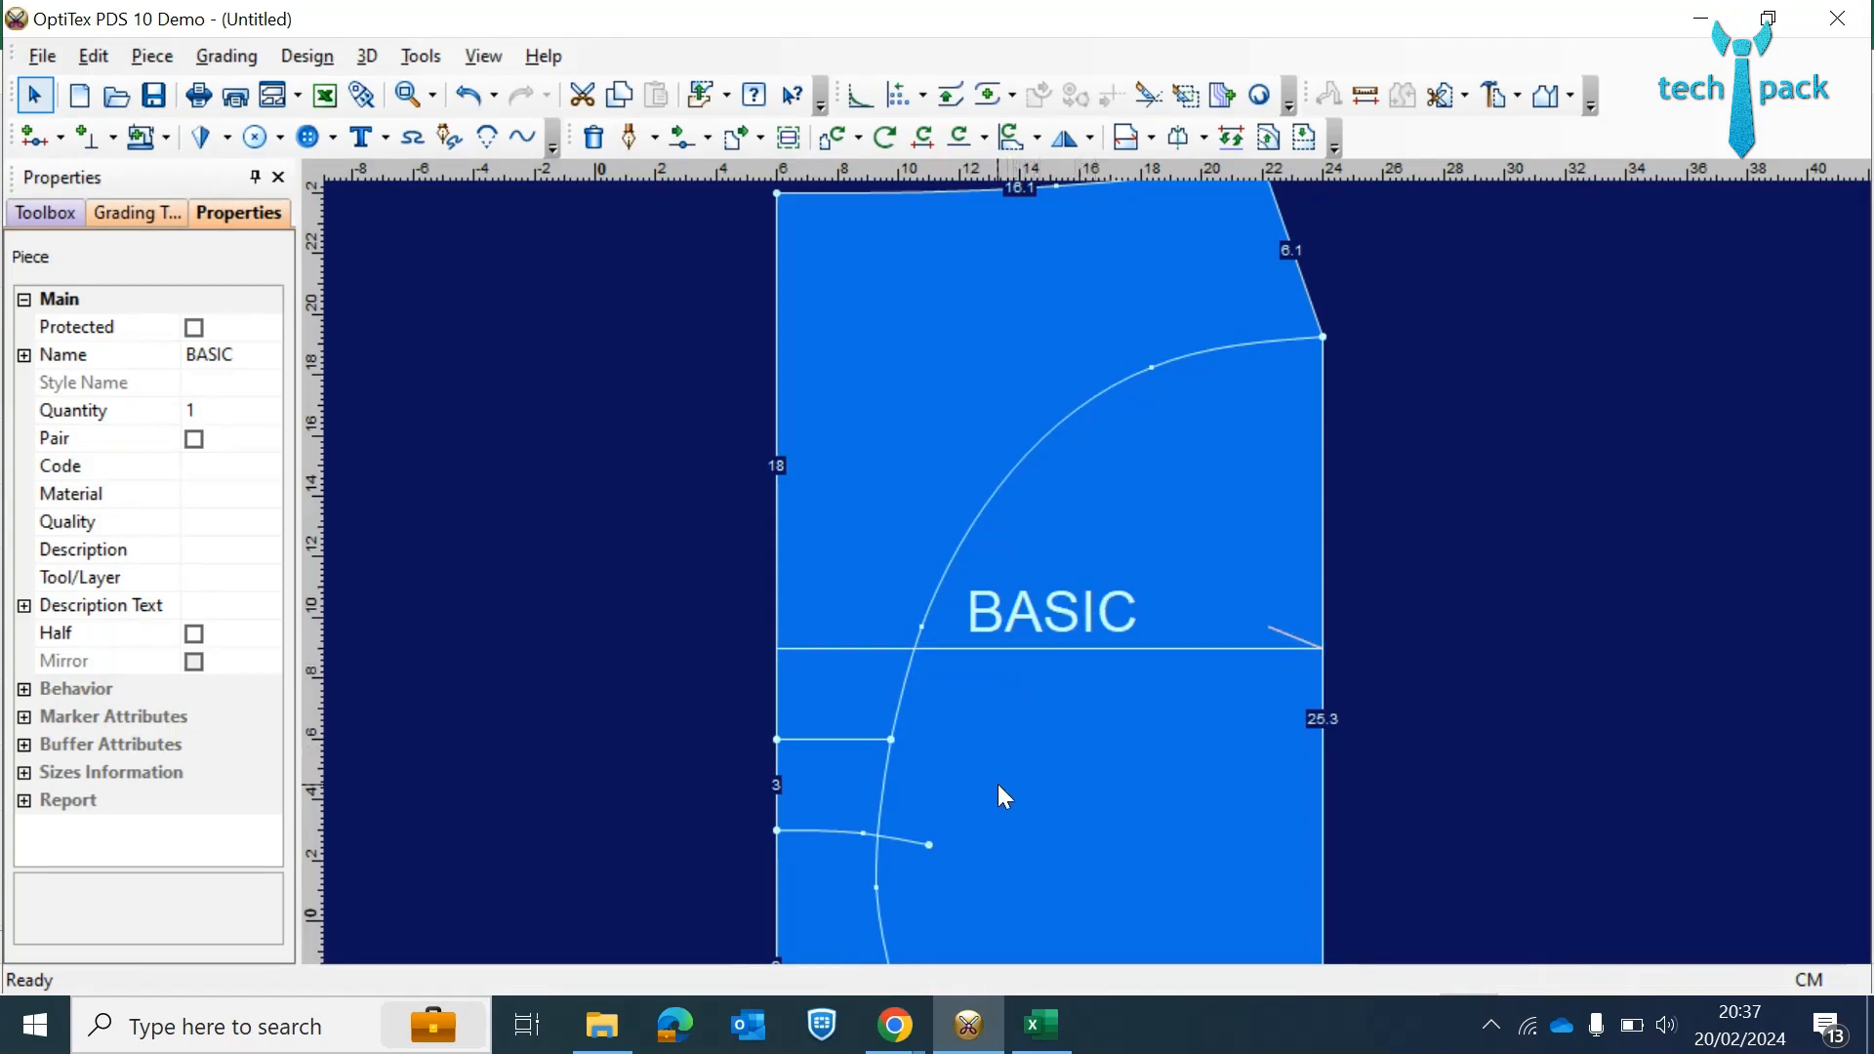
key(d)
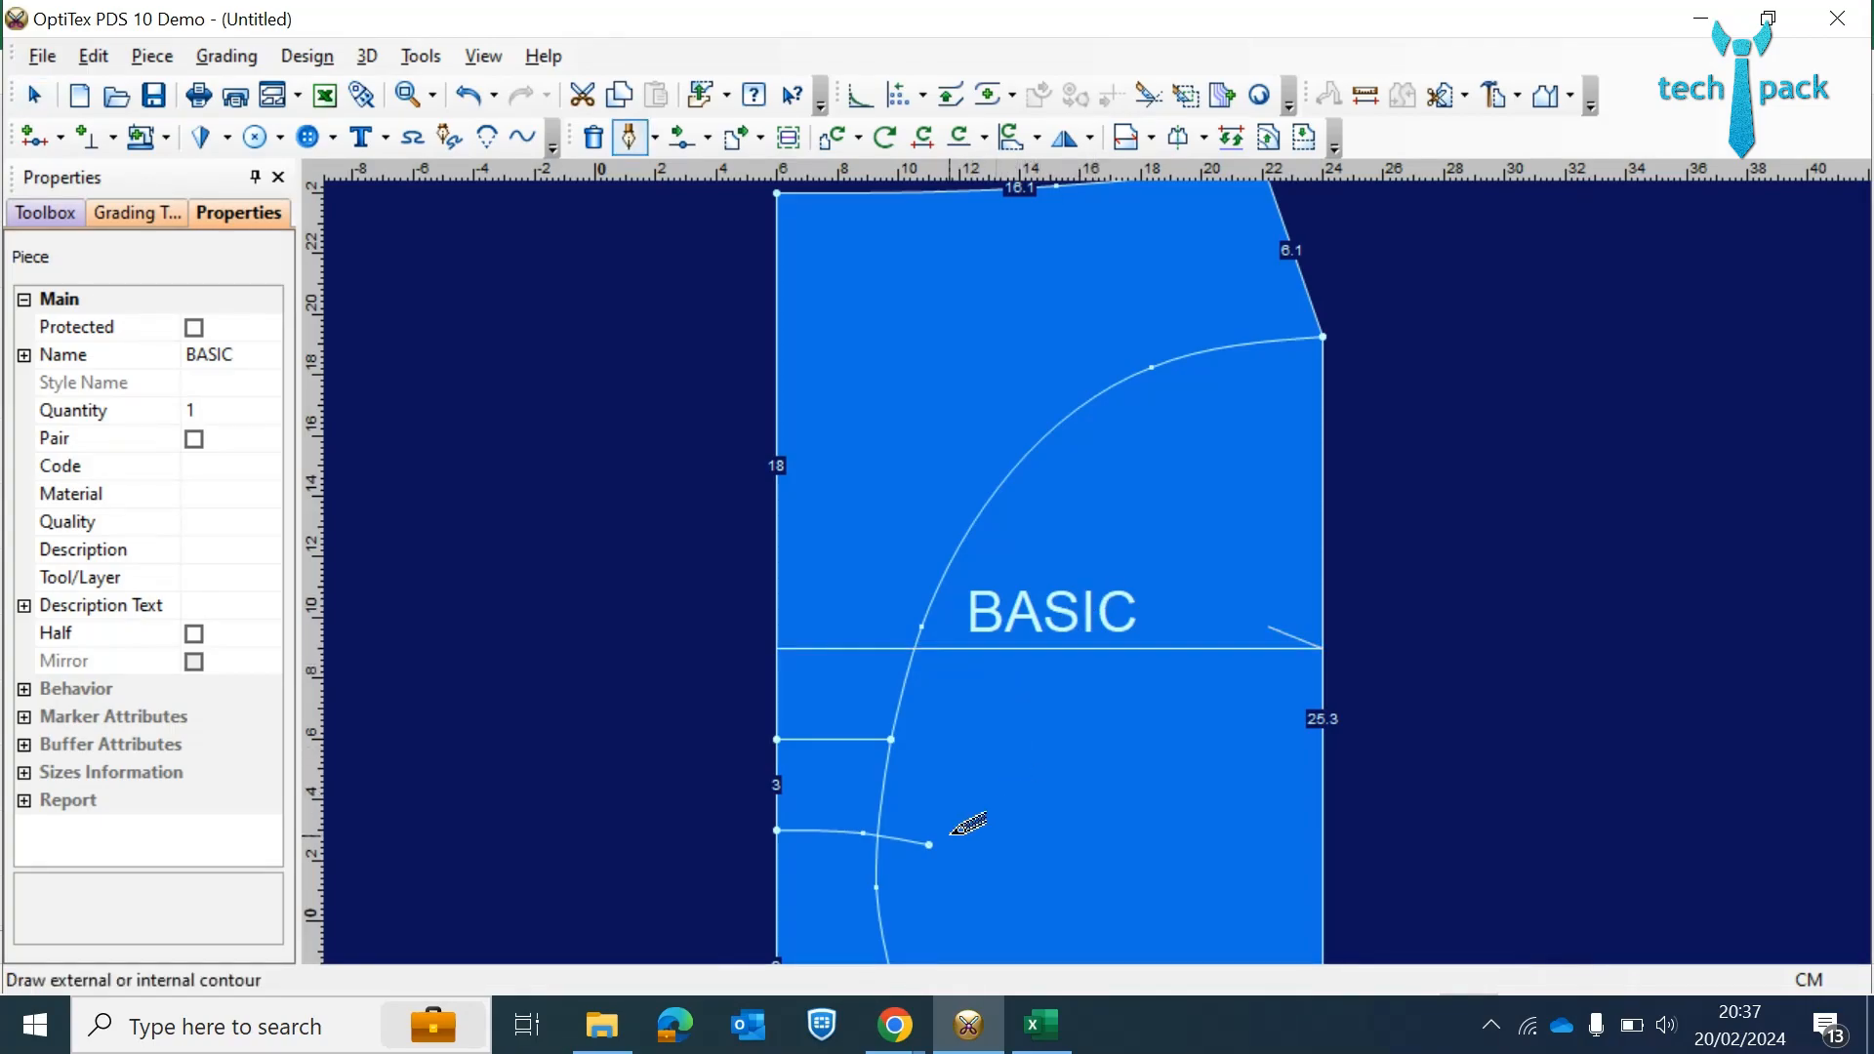
click(933, 846)
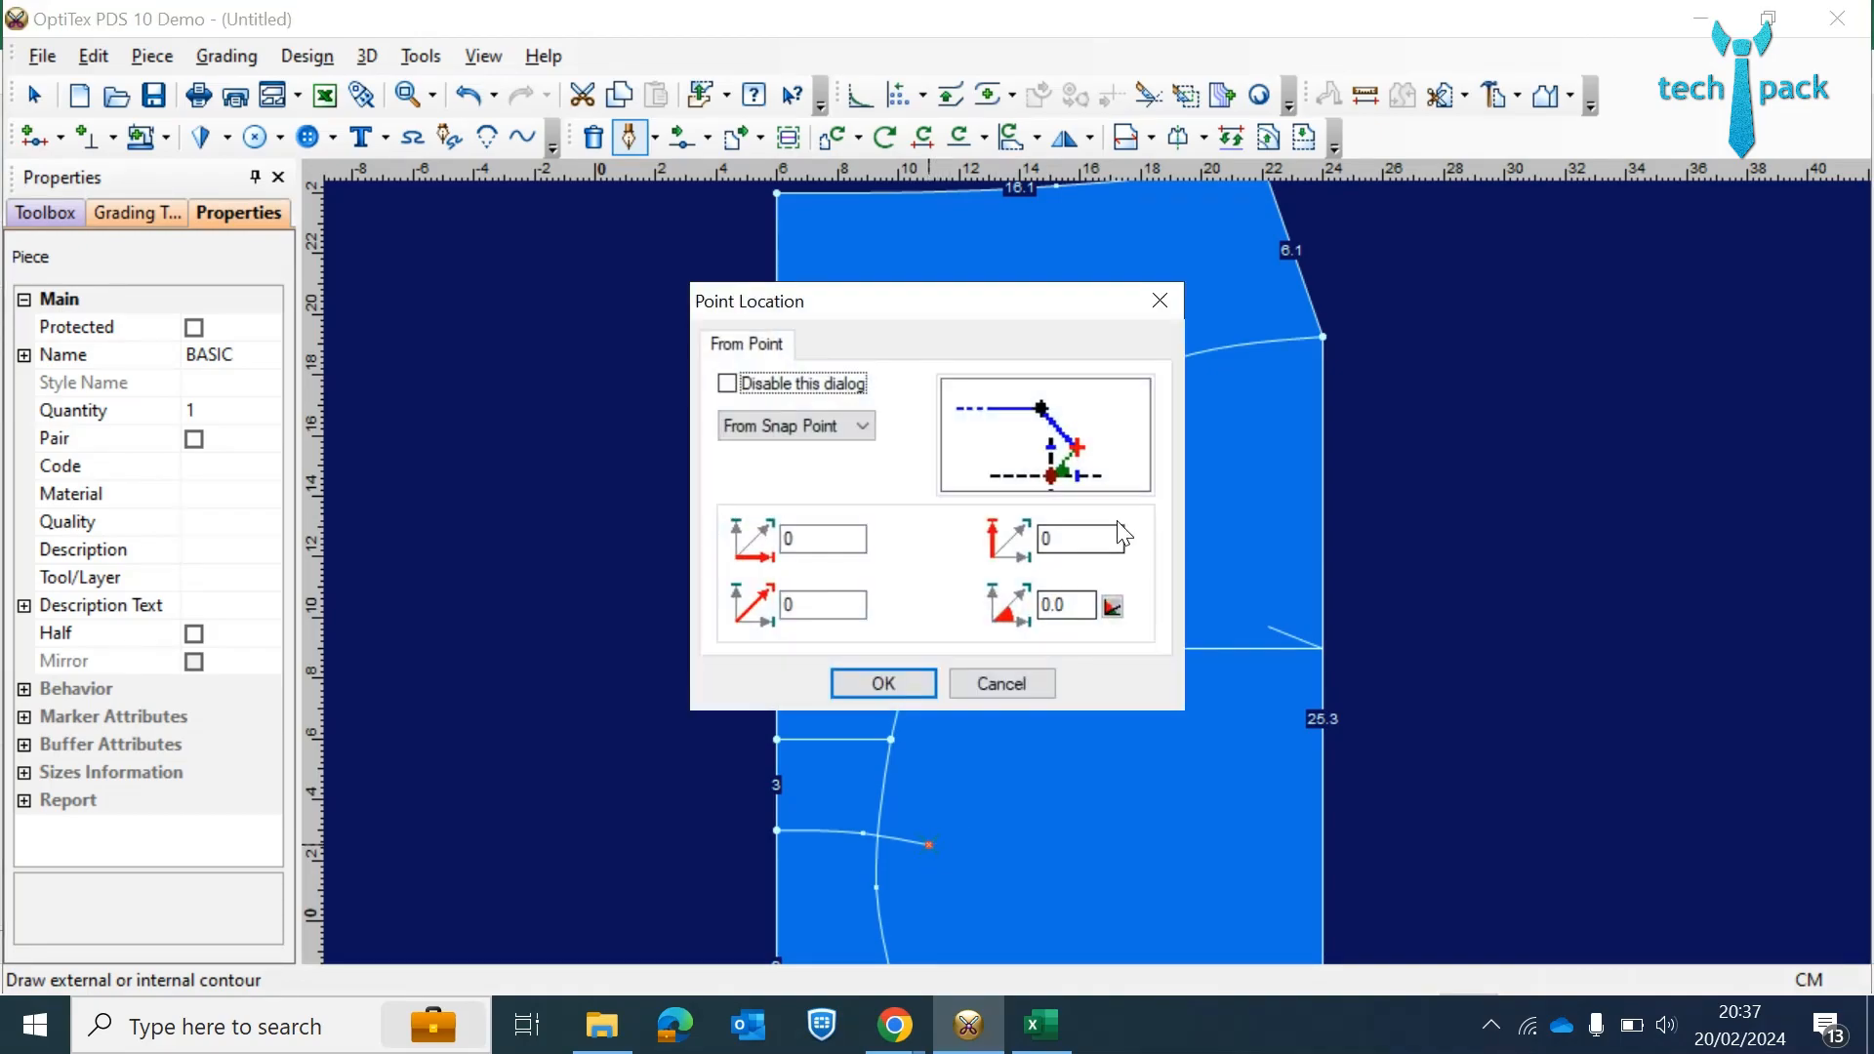
click(916, 683)
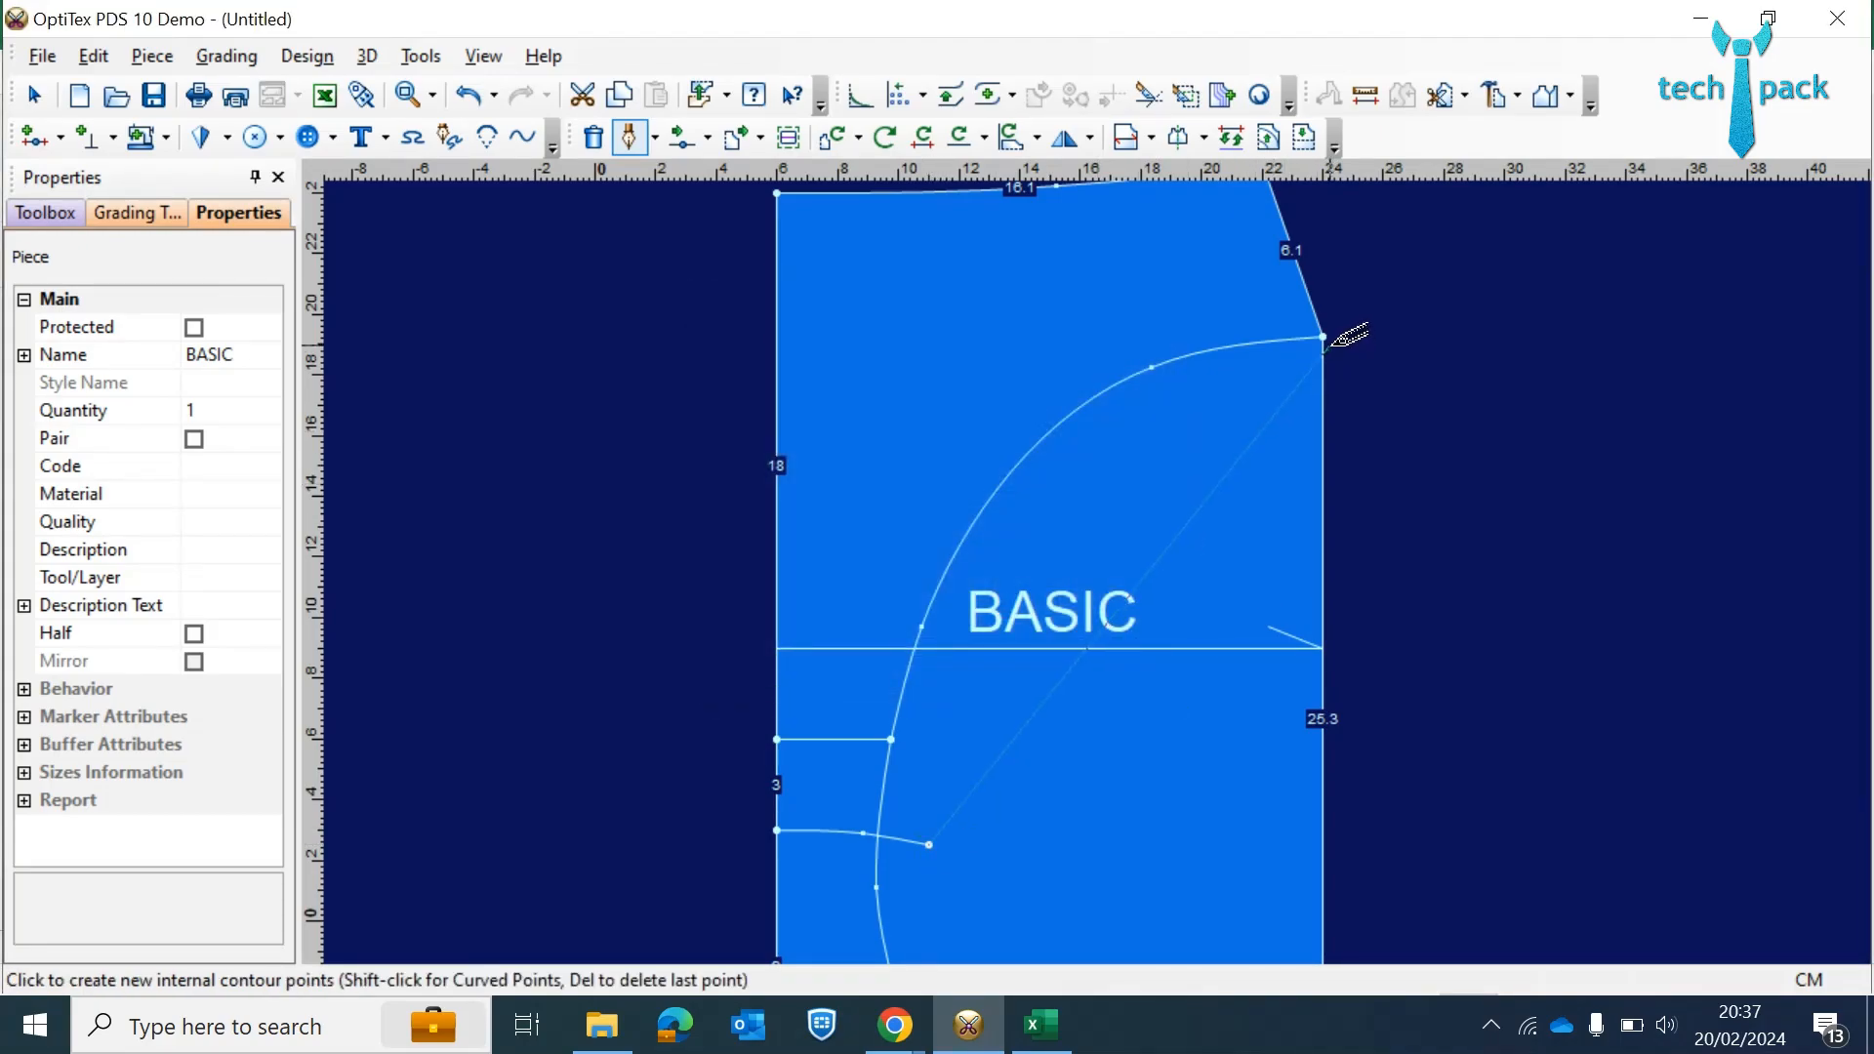
click(1323, 335)
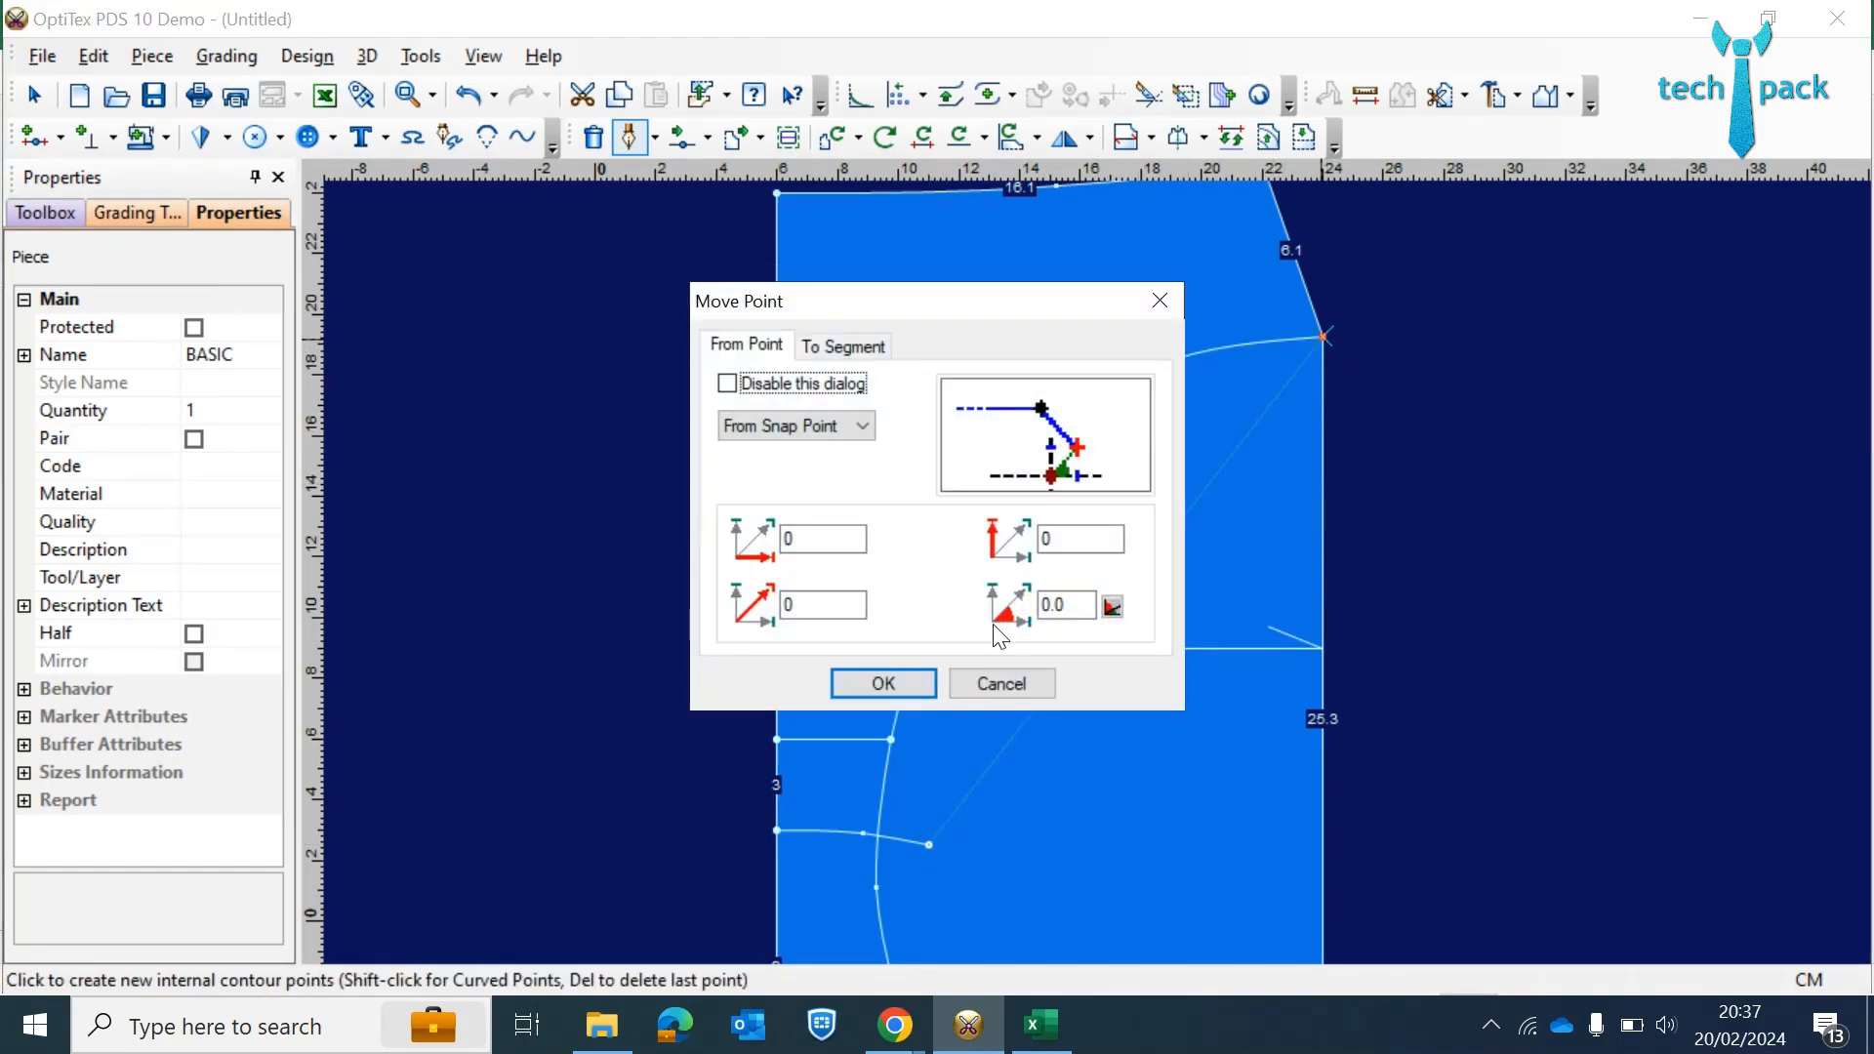
click(877, 681)
right_click(1525, 340)
click(1594, 431)
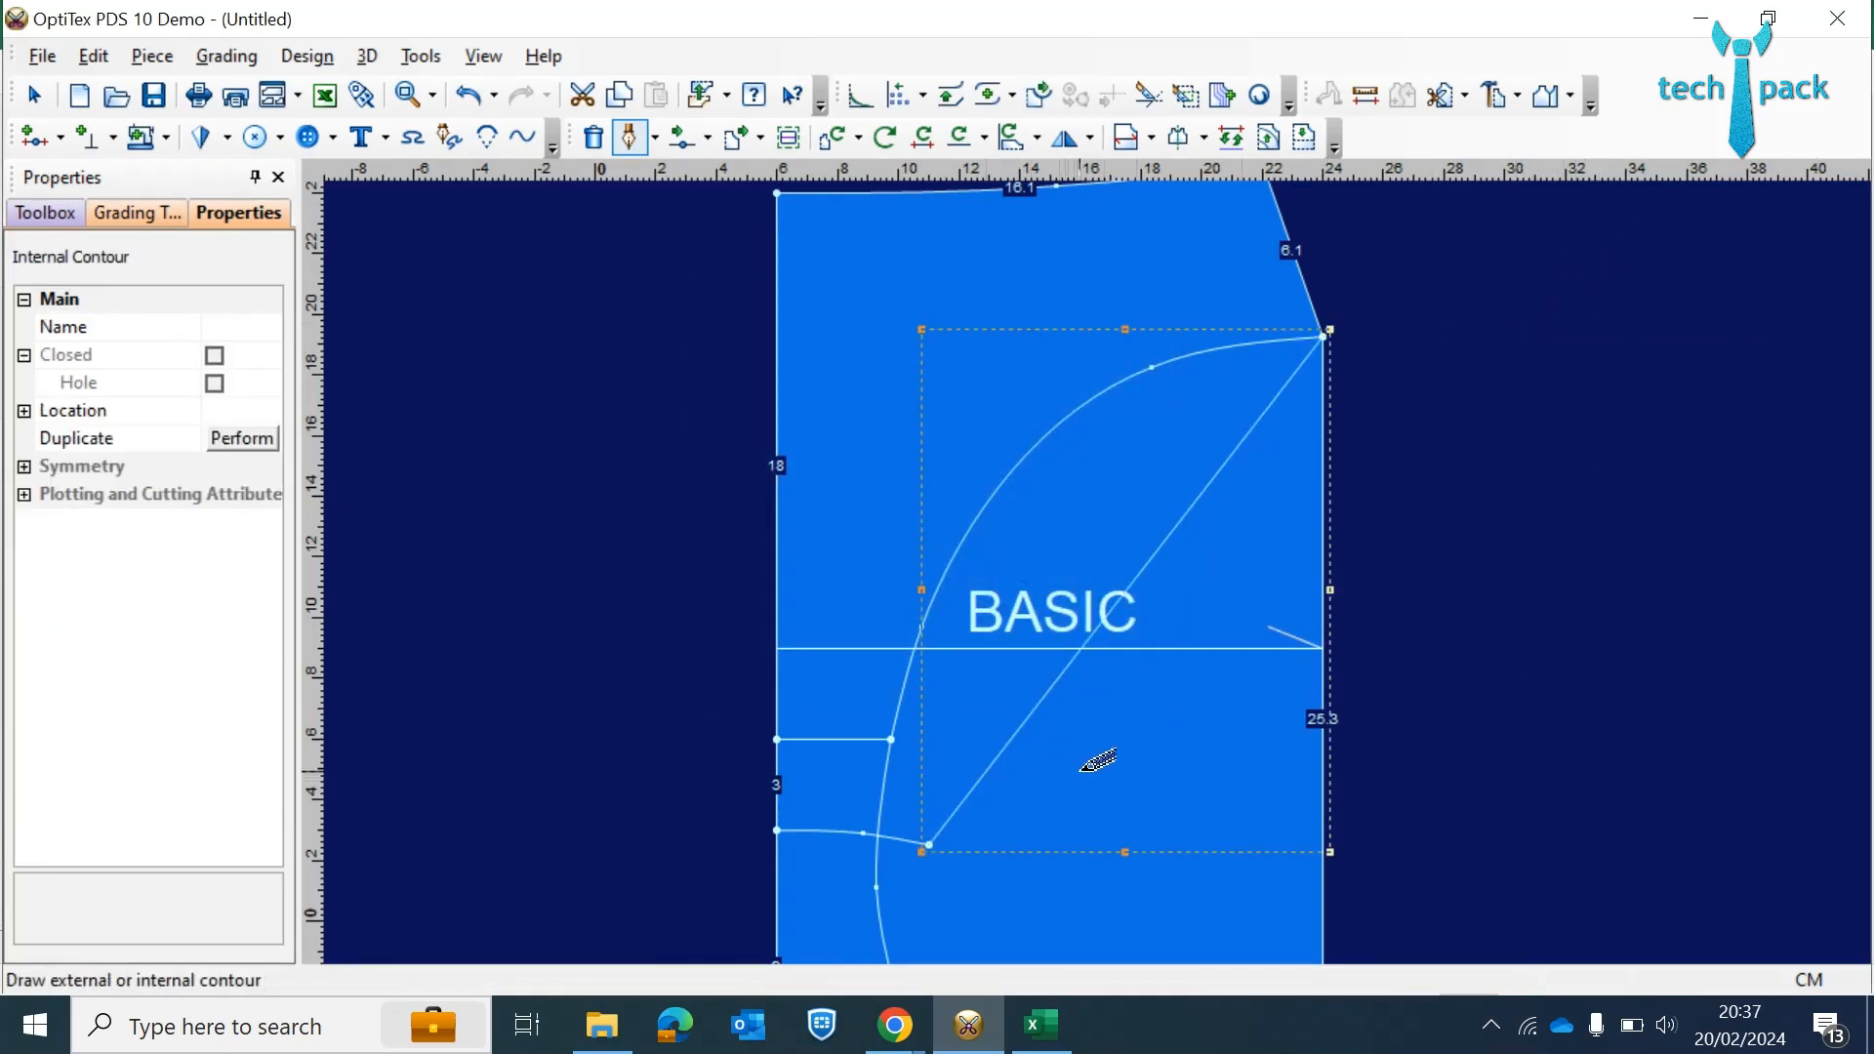
- Add two curve points to the new diagonal, moving the lower one -0.3 cm in X and 0.4 cm in Y, and the middle one 0.6 and -0.4 cm
key(m)
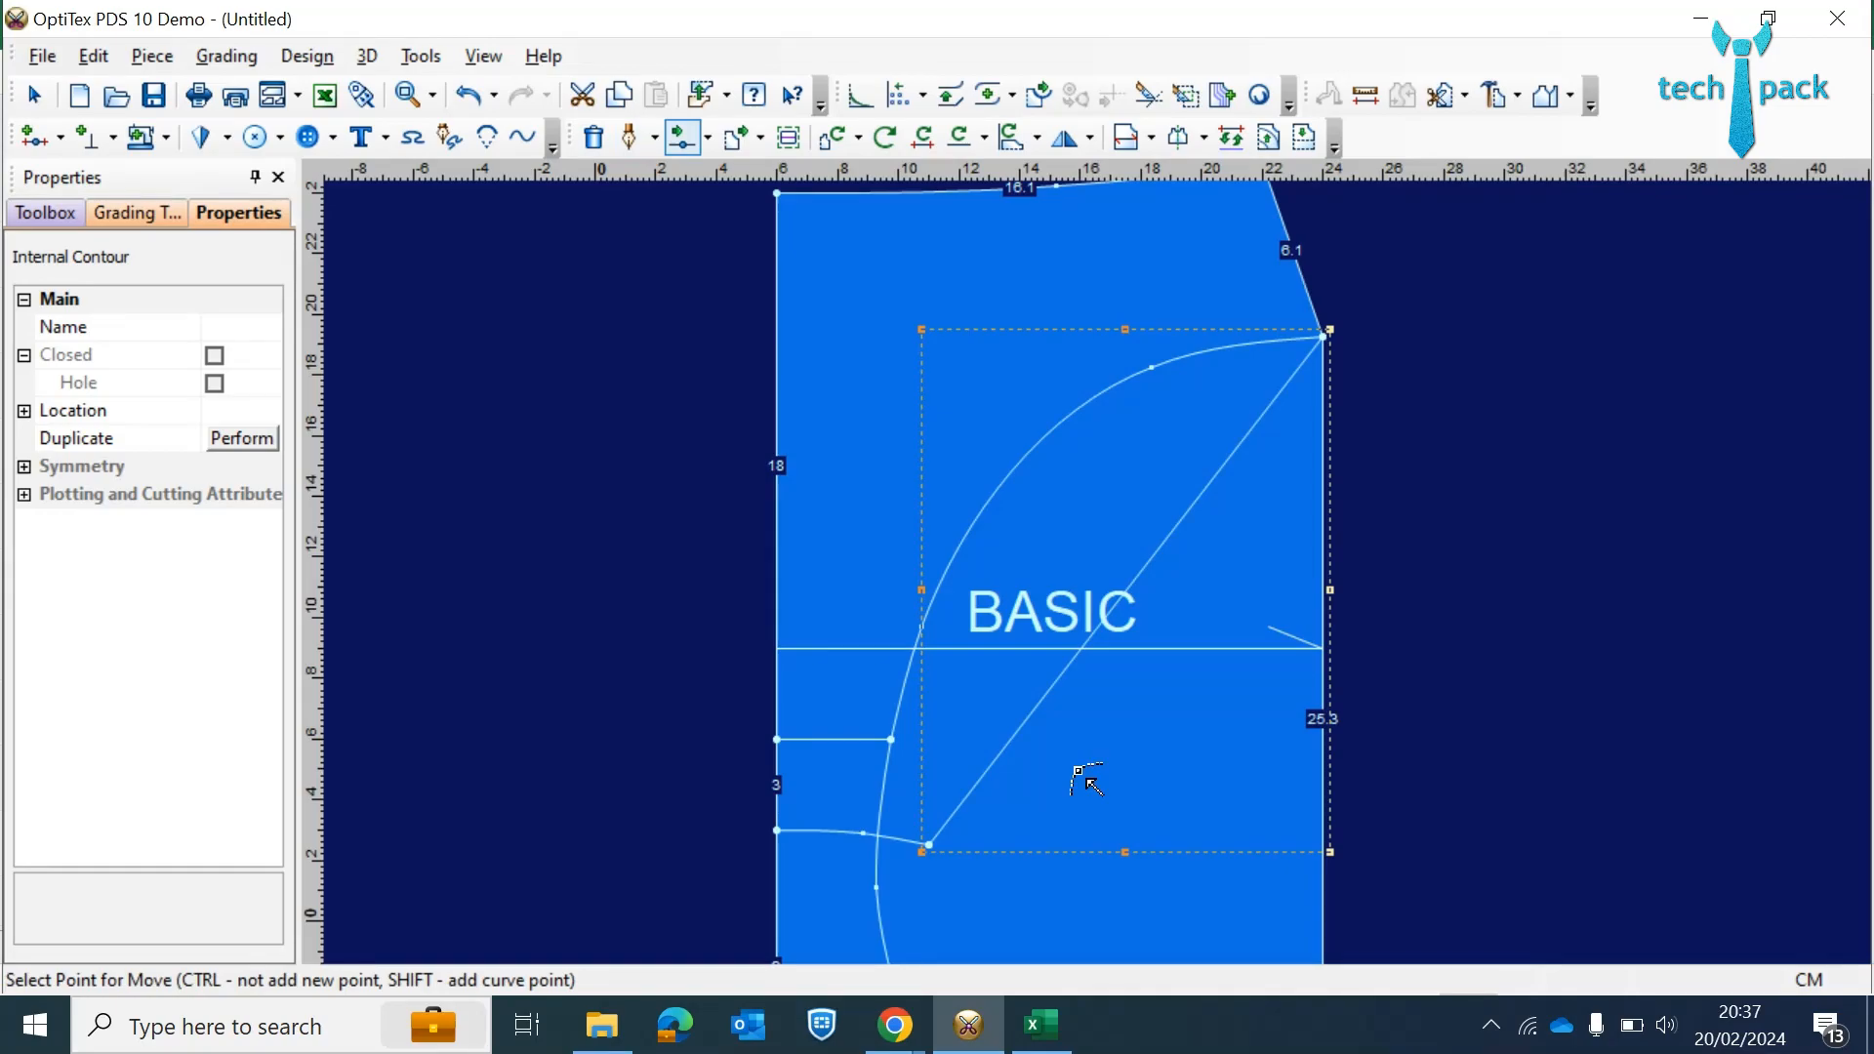
click(1004, 757)
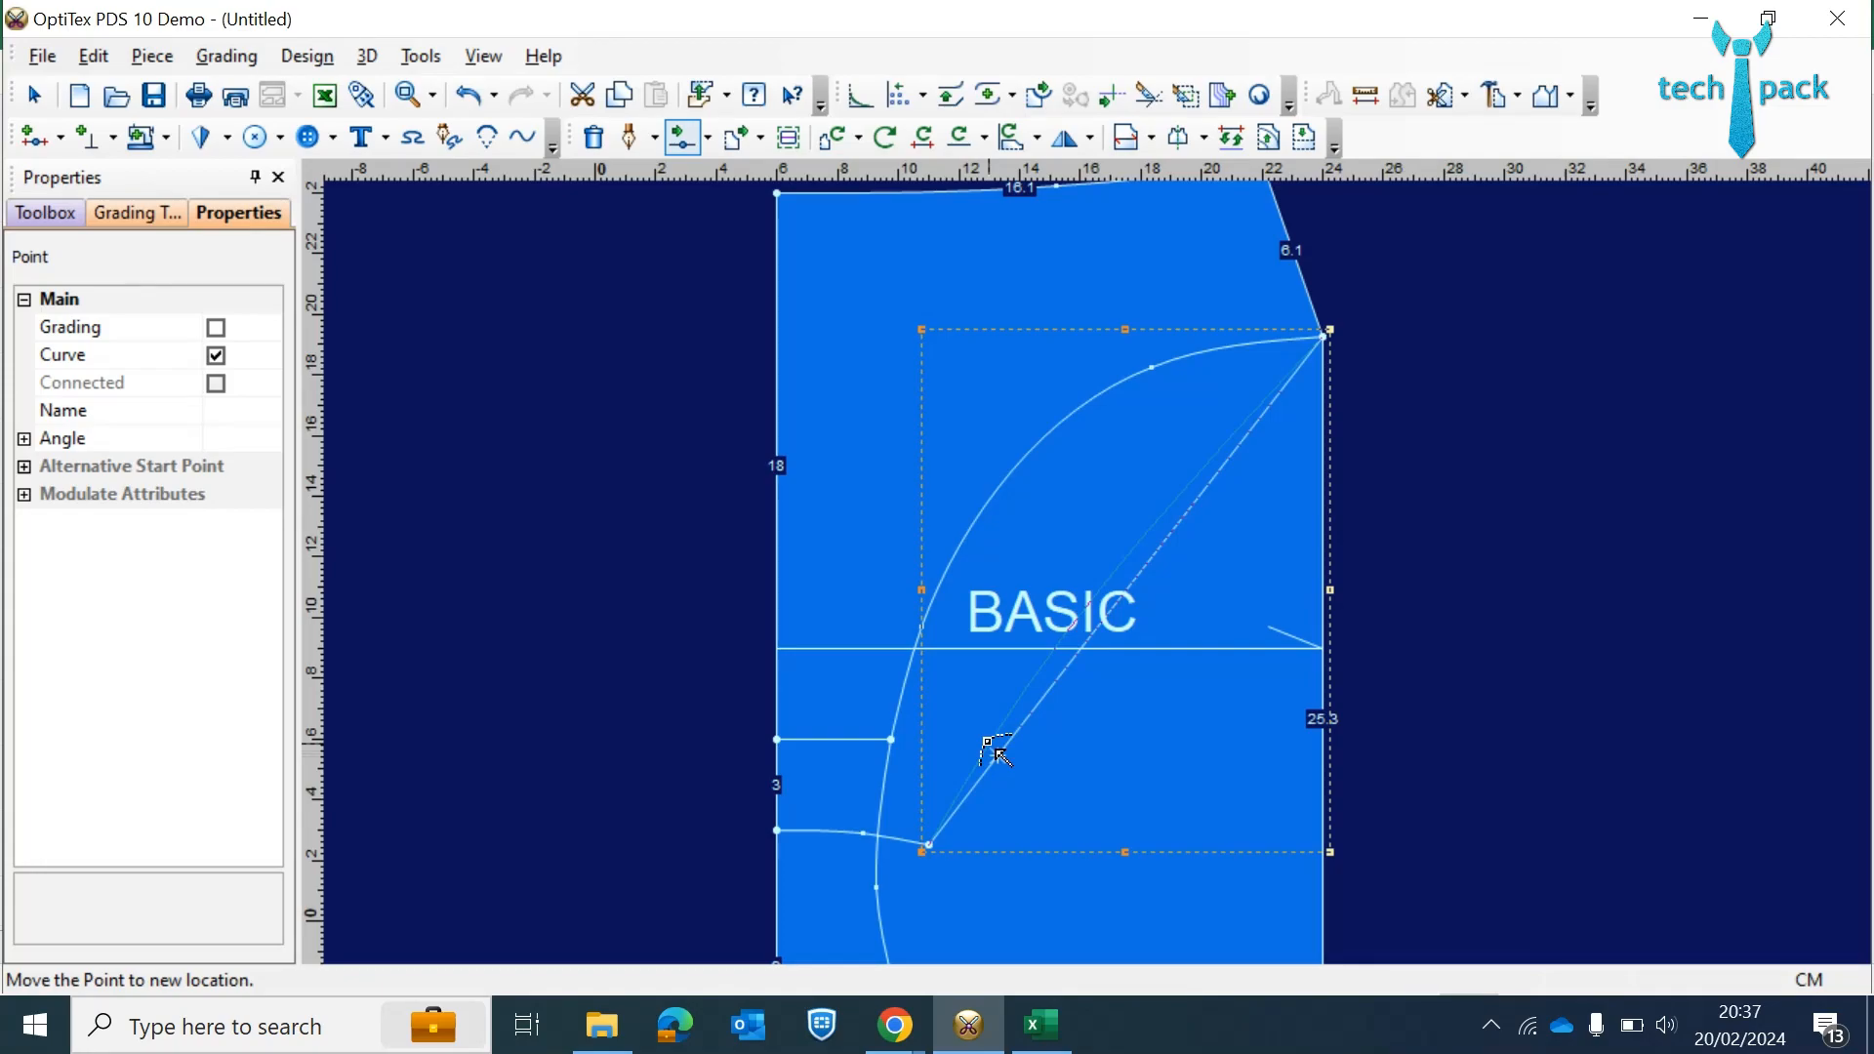
click(988, 744)
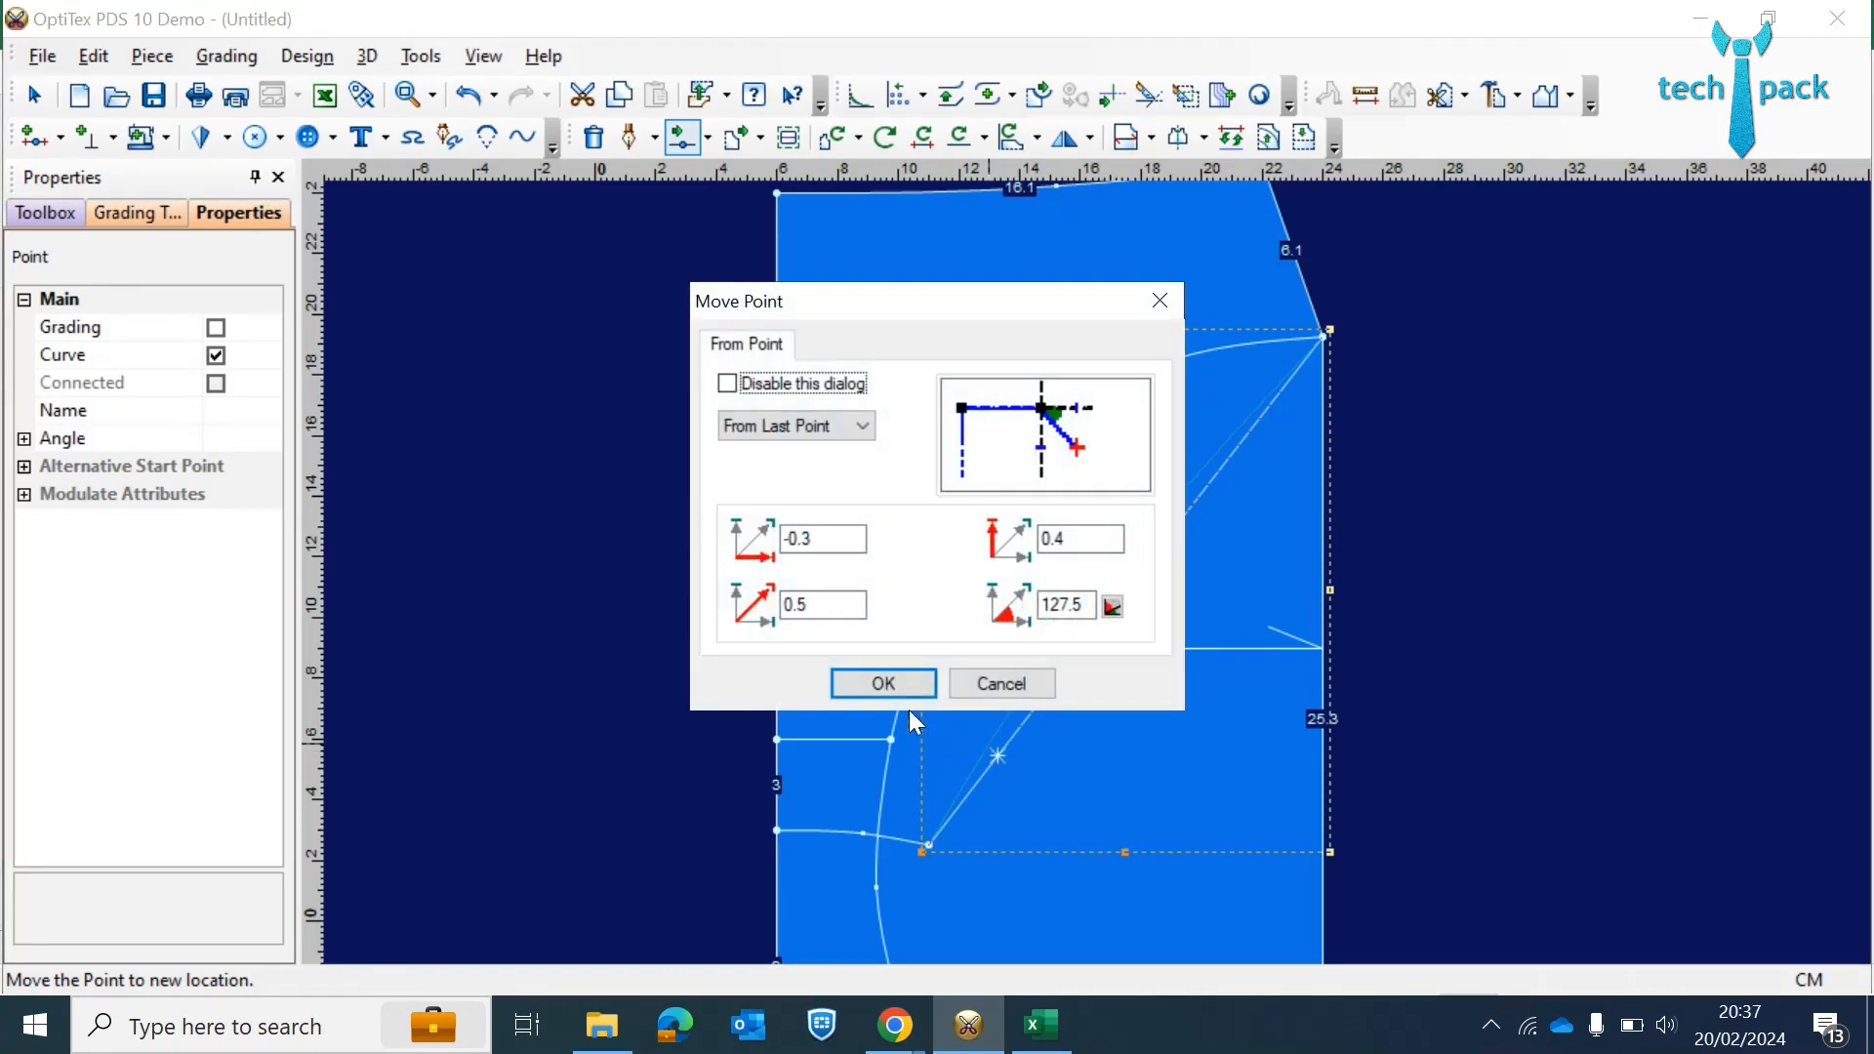
click(882, 681)
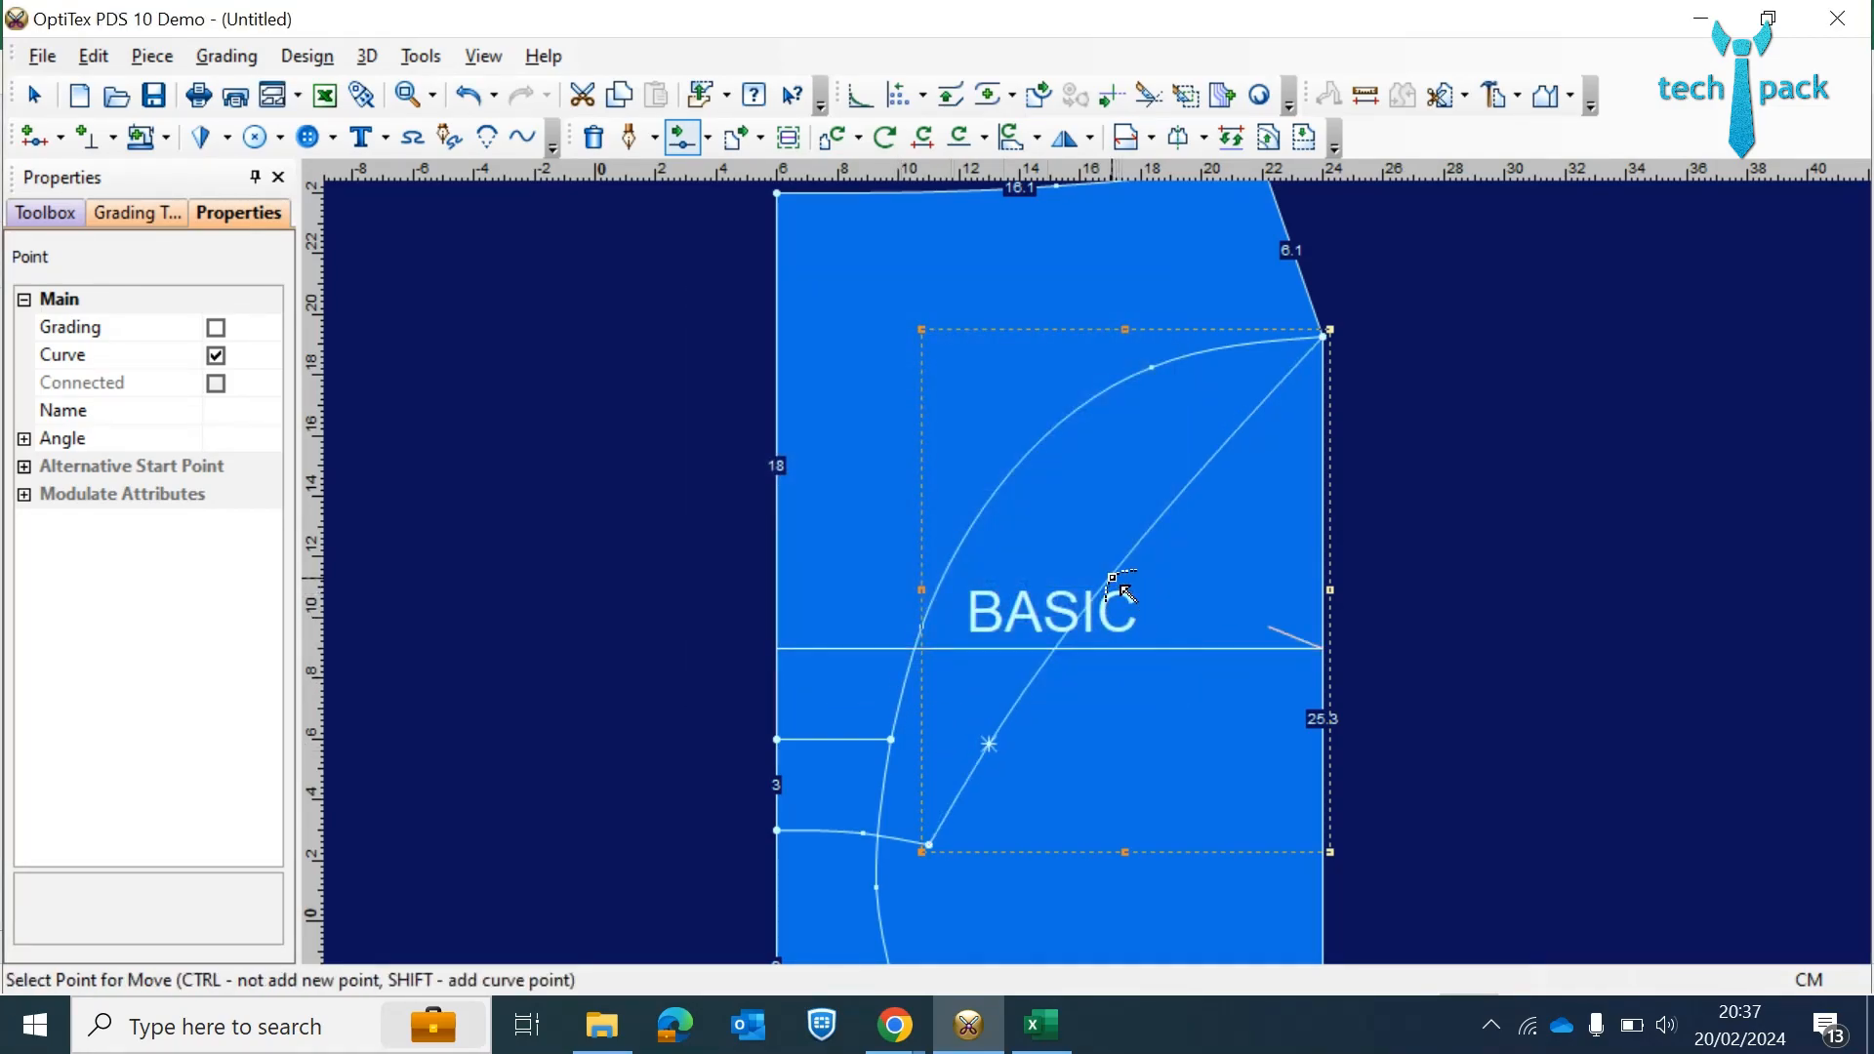
click(1119, 596)
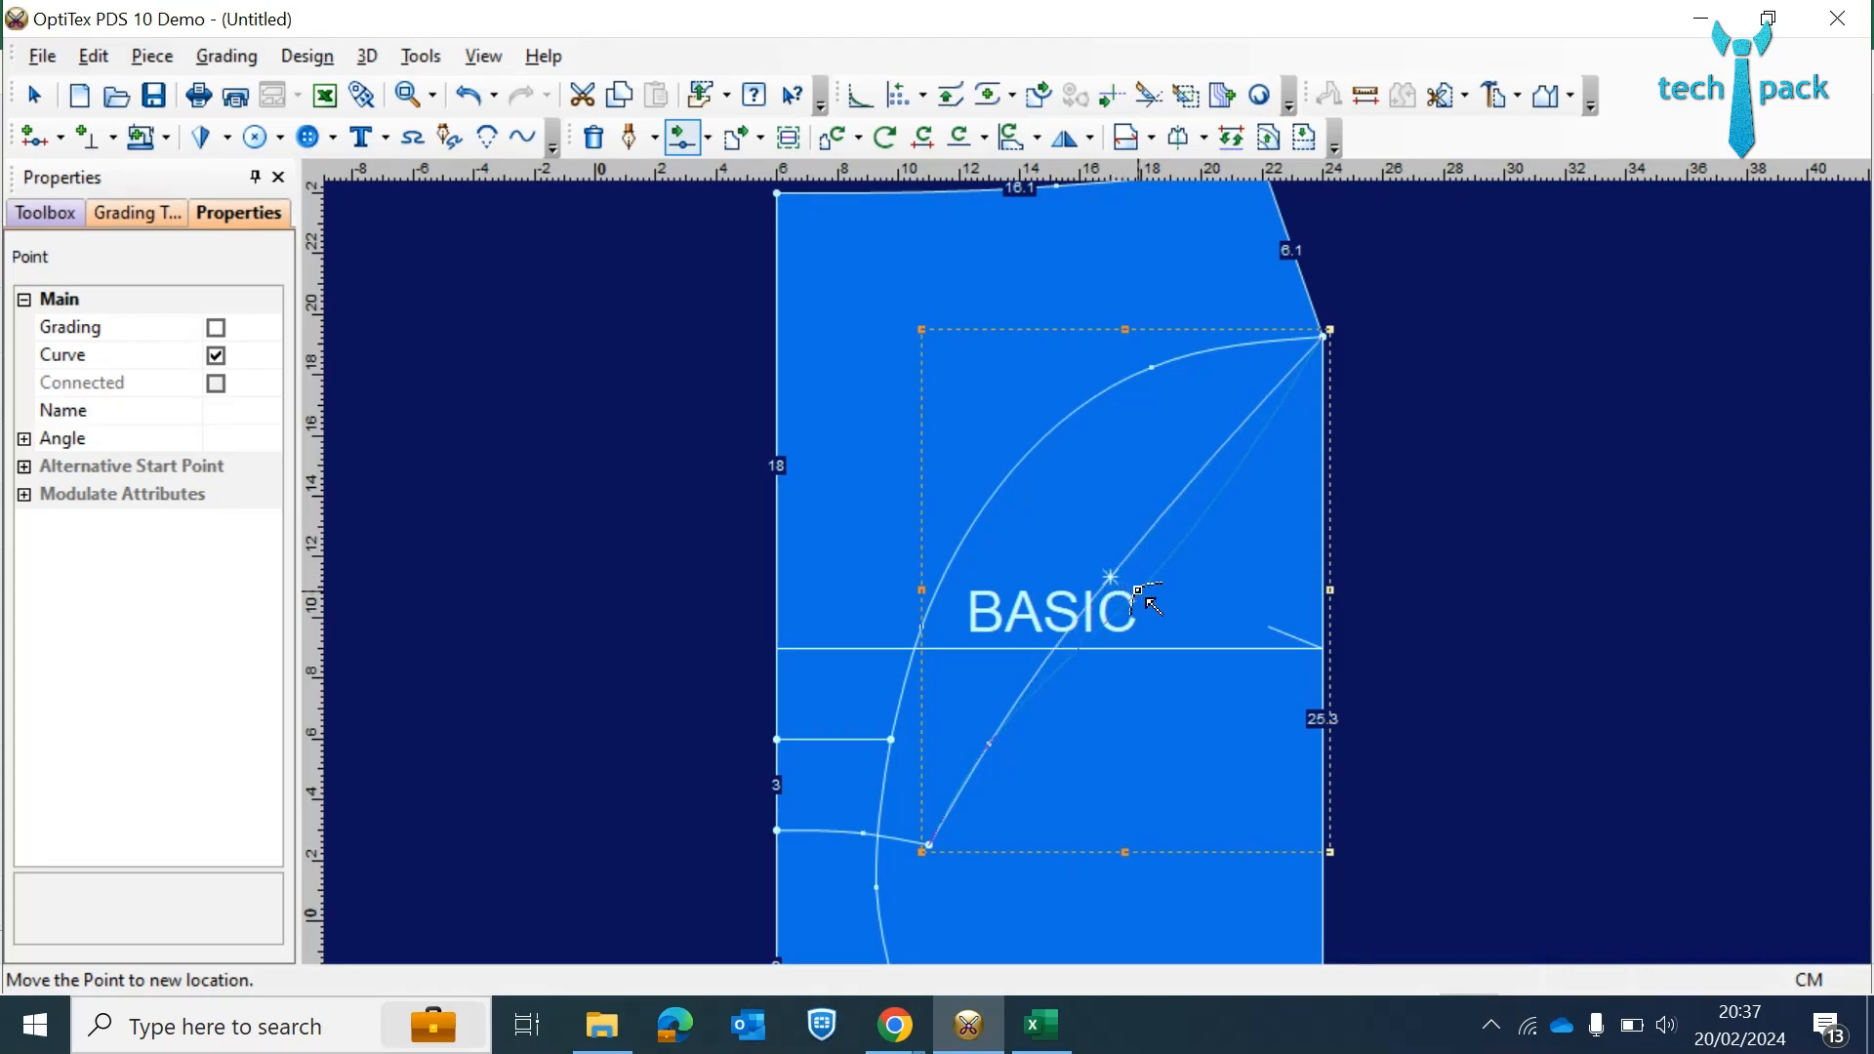
click(1141, 600)
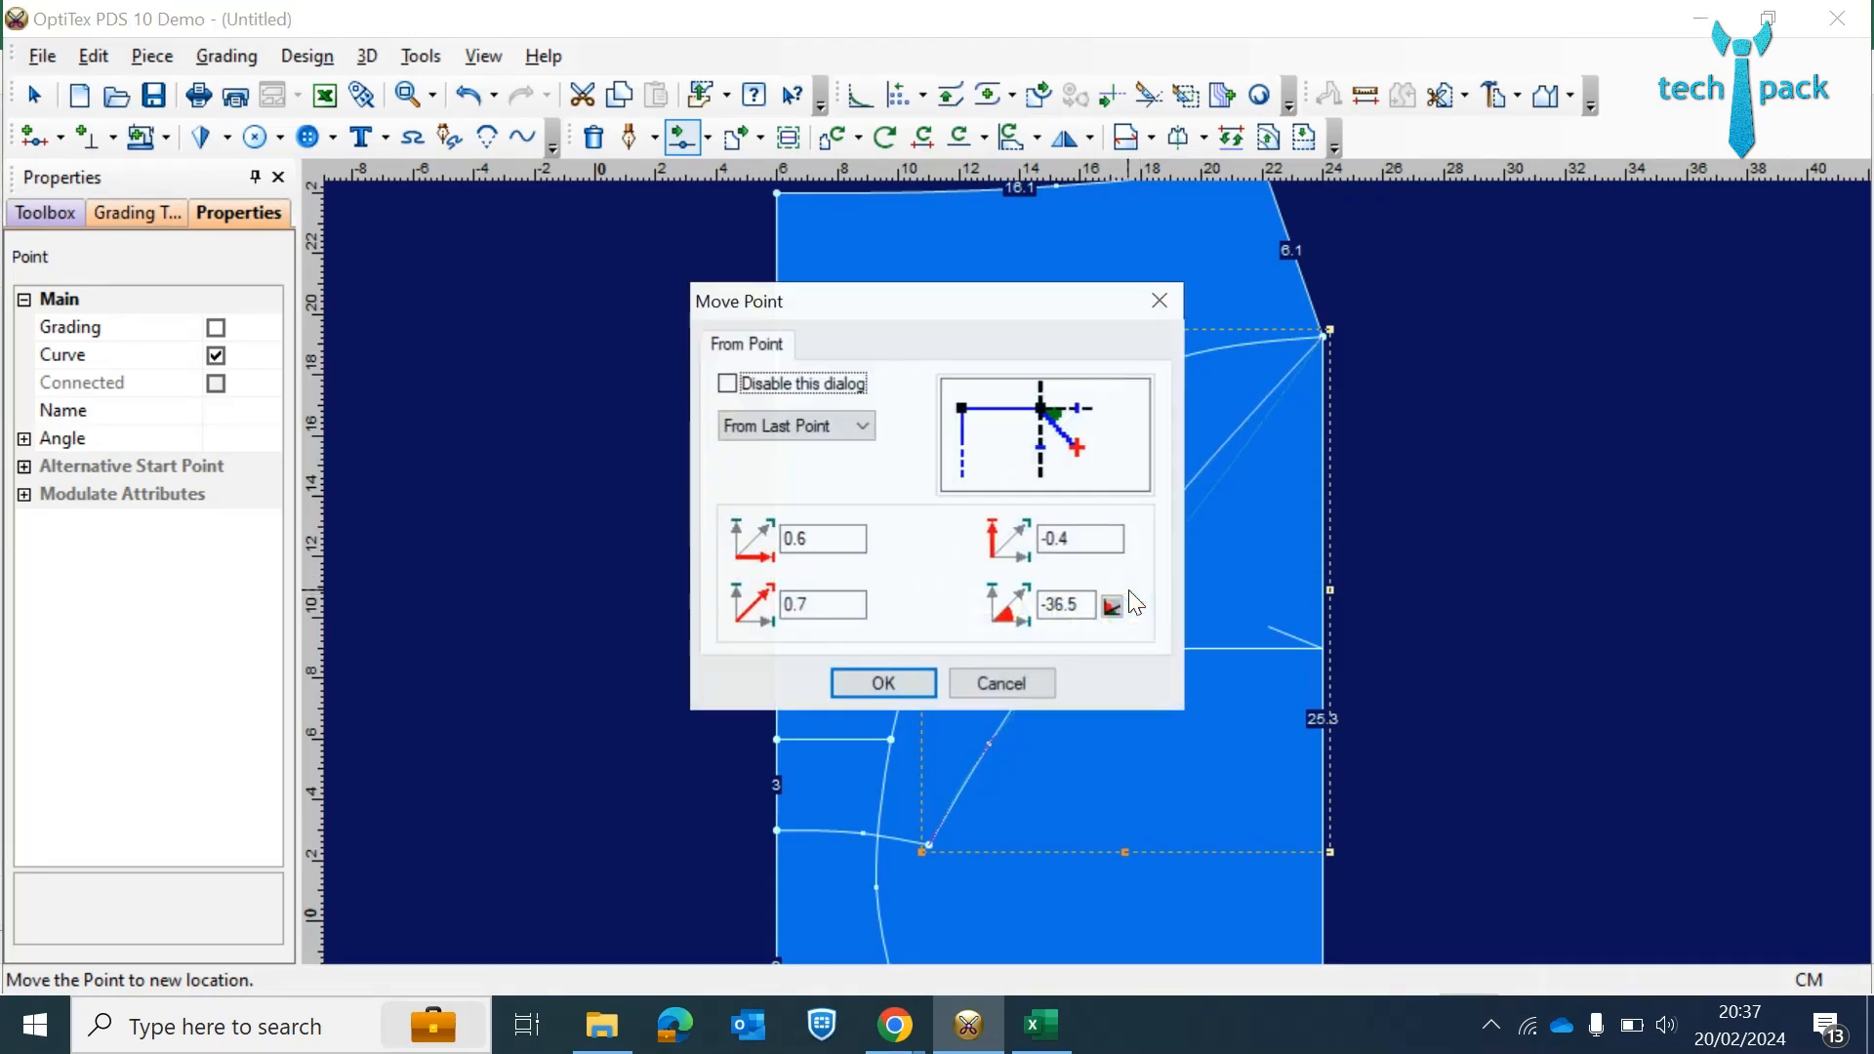
click(878, 679)
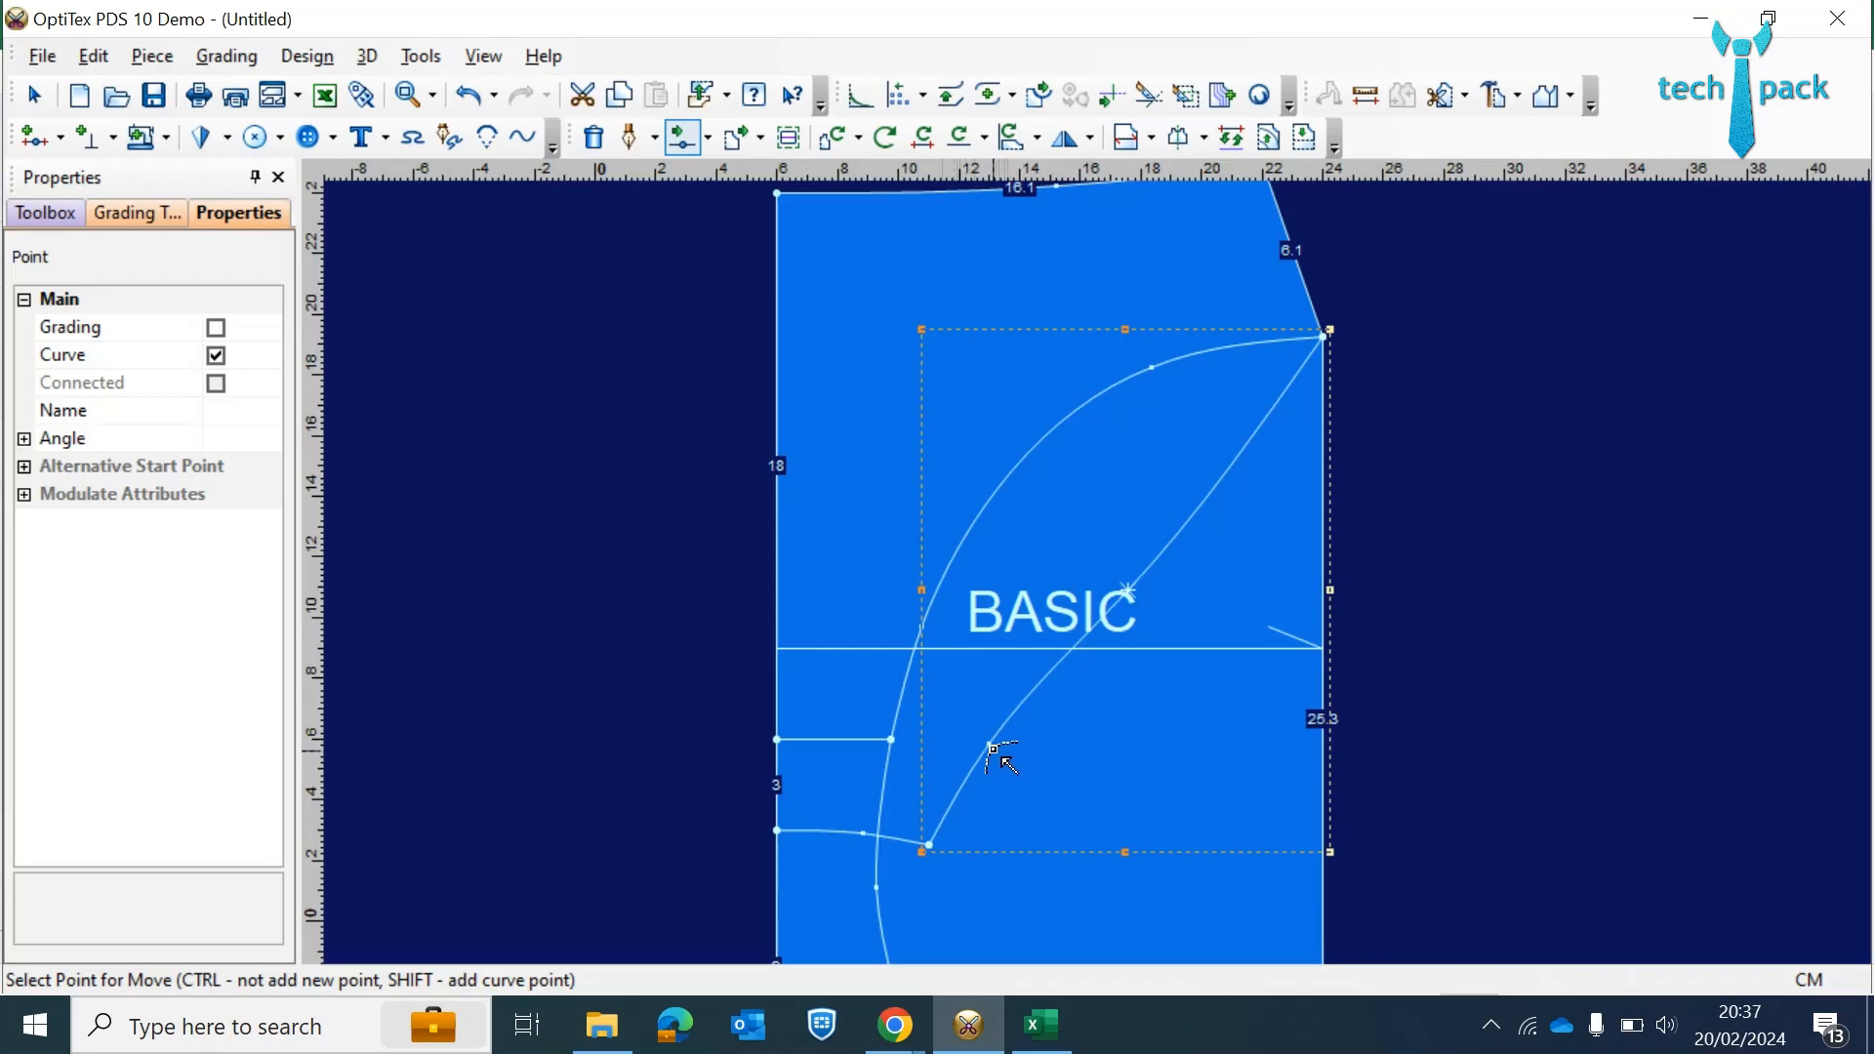
- Move the diagonal's lower curve point by -0.8 cm in X and -1.2 cm in Y, and add a curve point just below the side-seam corner
click(987, 773)
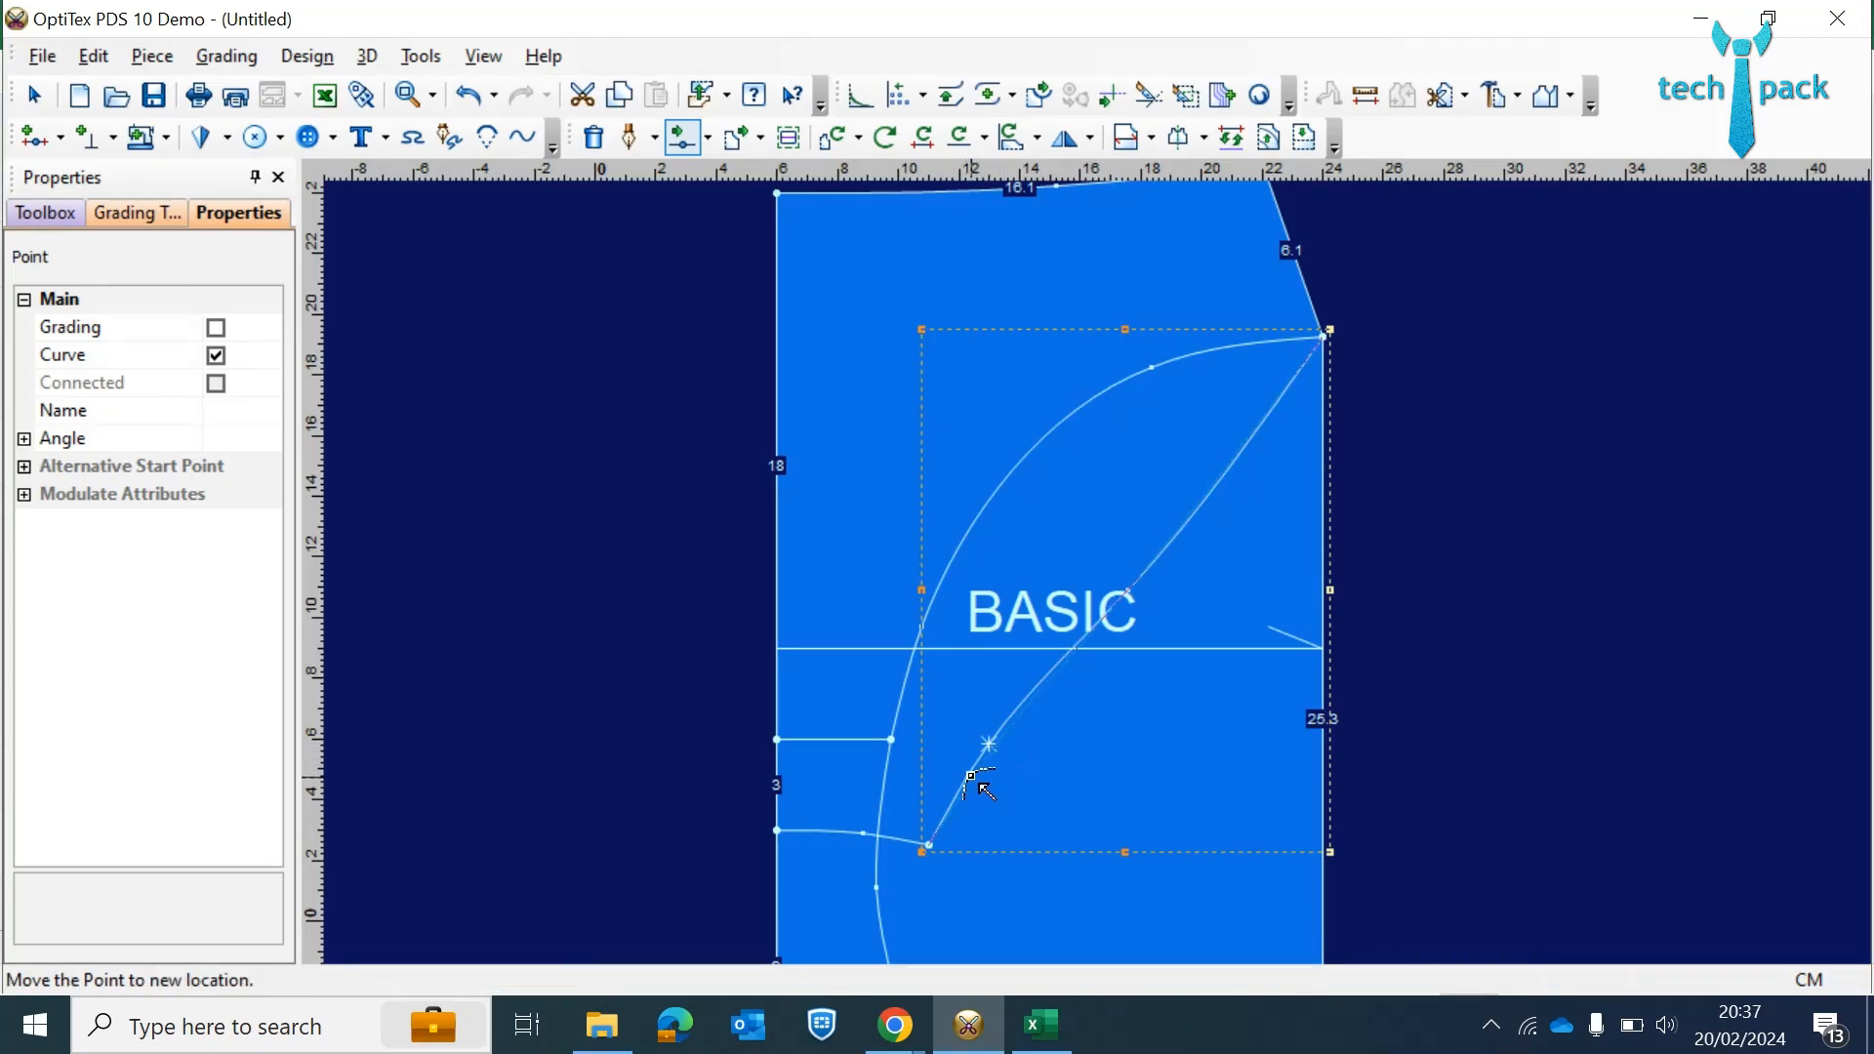
click(965, 778)
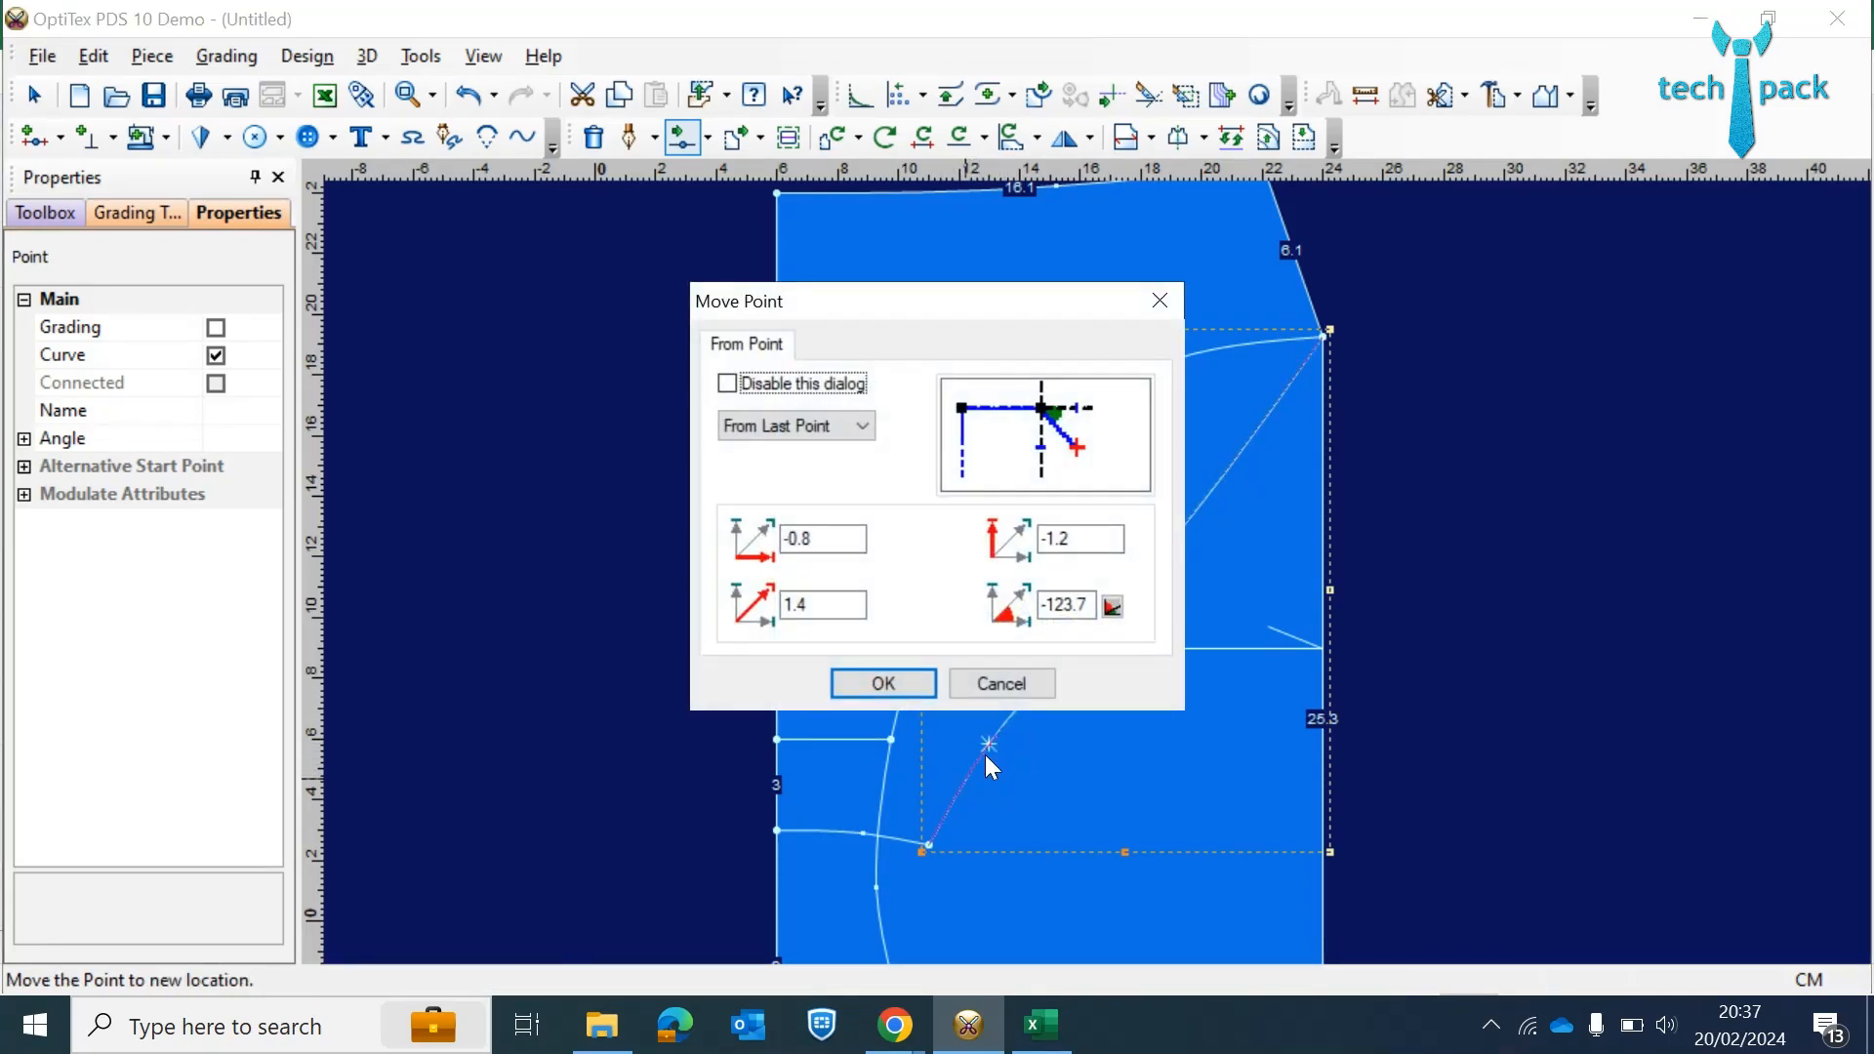
click(872, 683)
click(1287, 371)
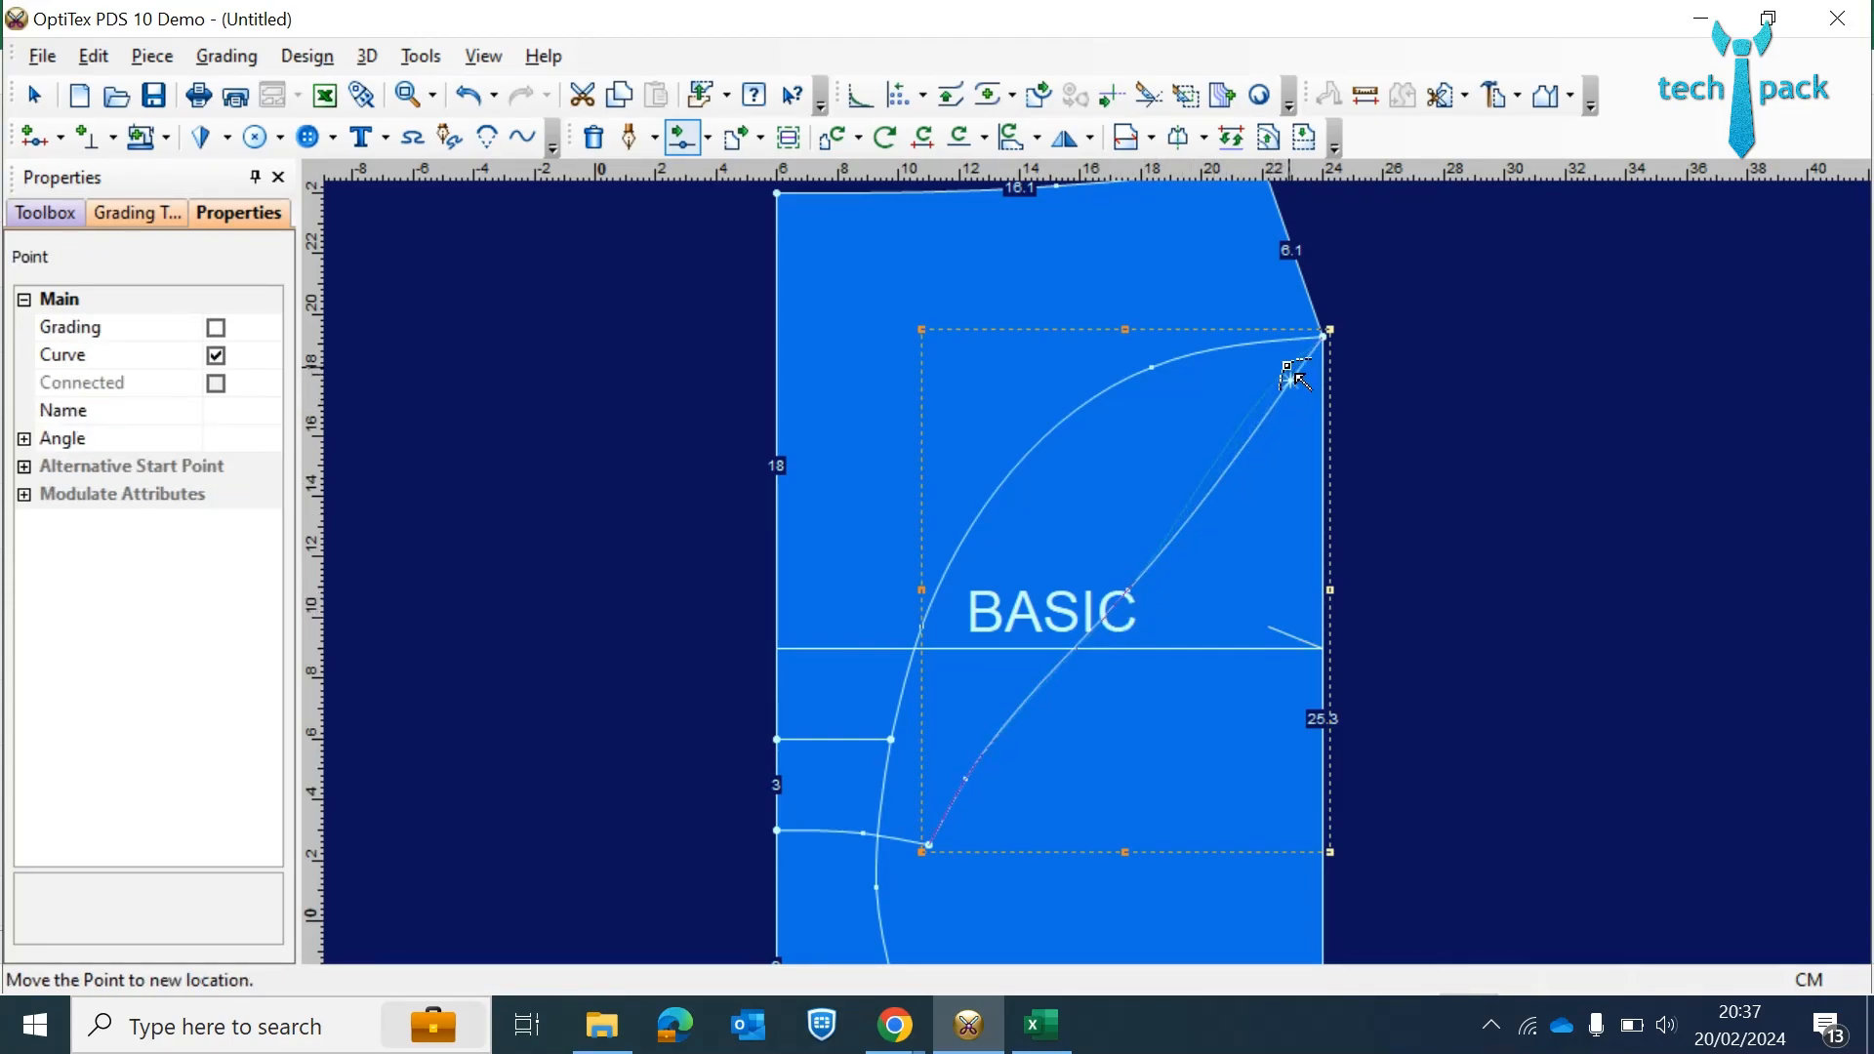
click(1289, 369)
click(875, 679)
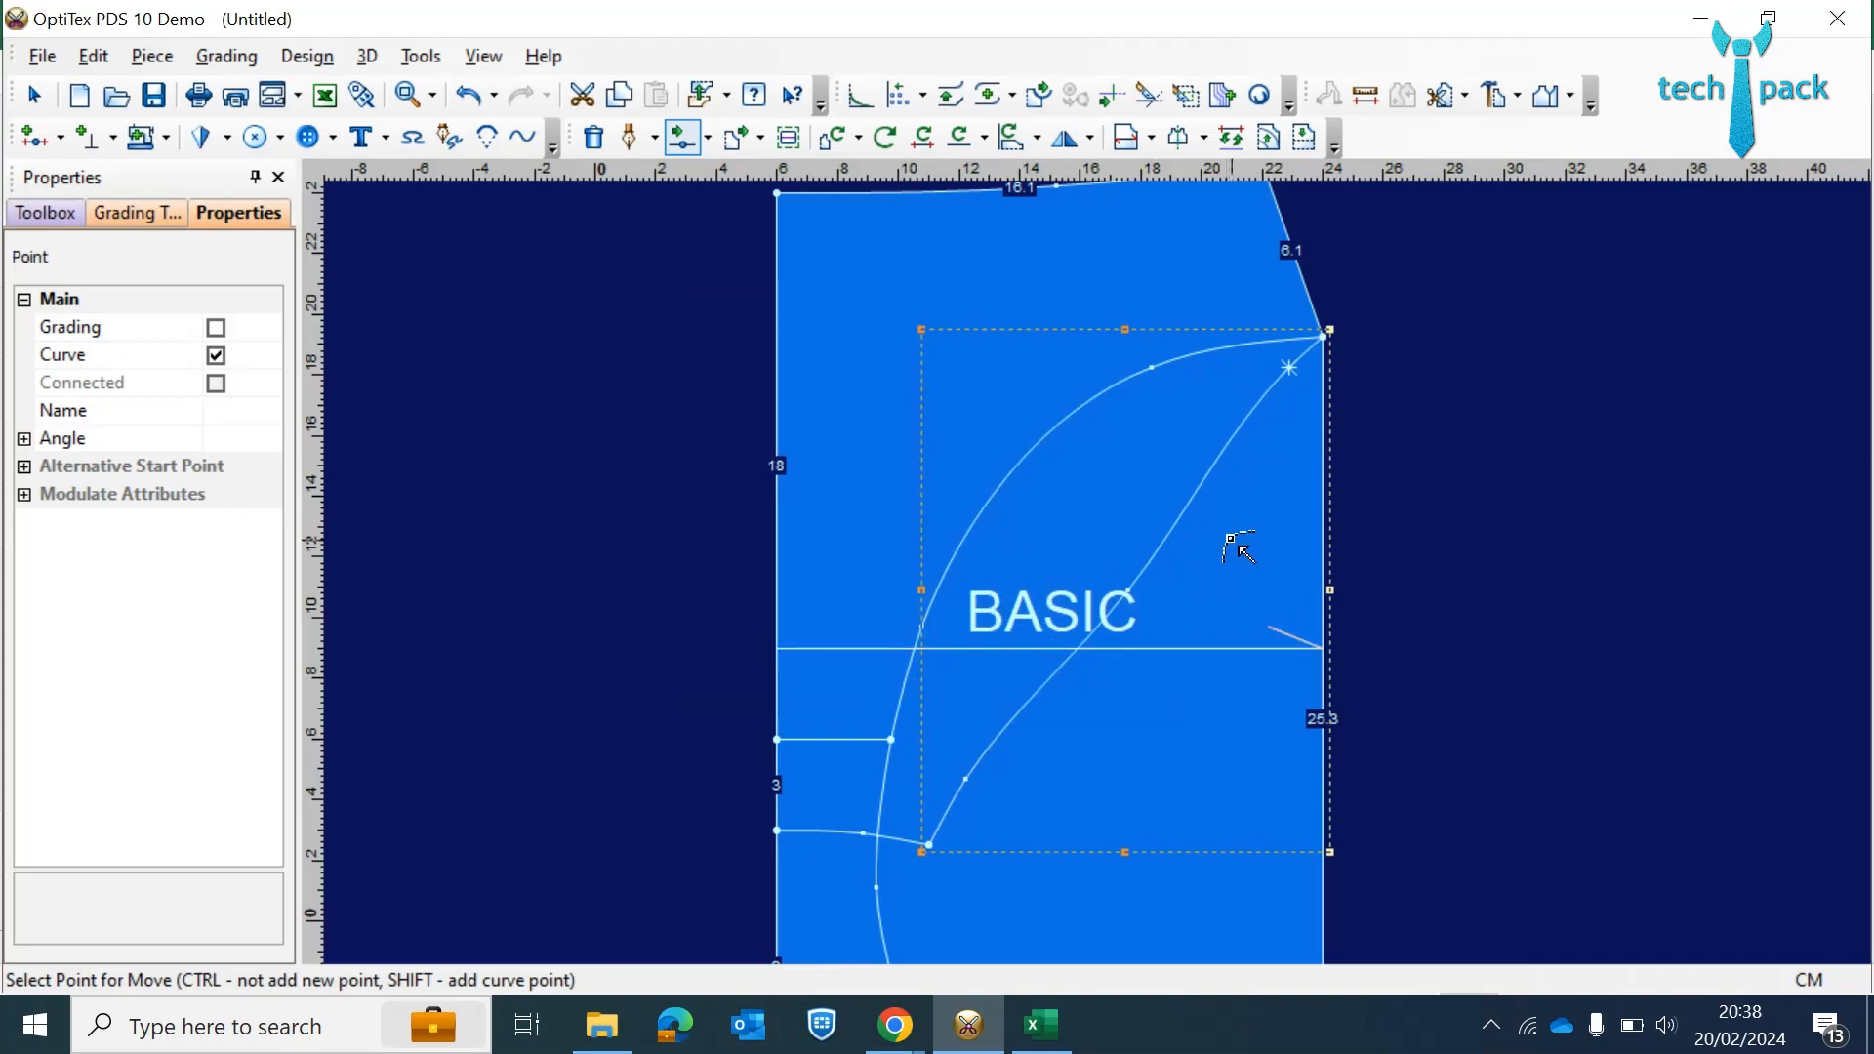
- Move the diagonal's middle curve point by 0.5 cm in X and 1 cm in Y, and its upper curve point by 0.6 and 0.7 cm
click(1130, 594)
click(1148, 572)
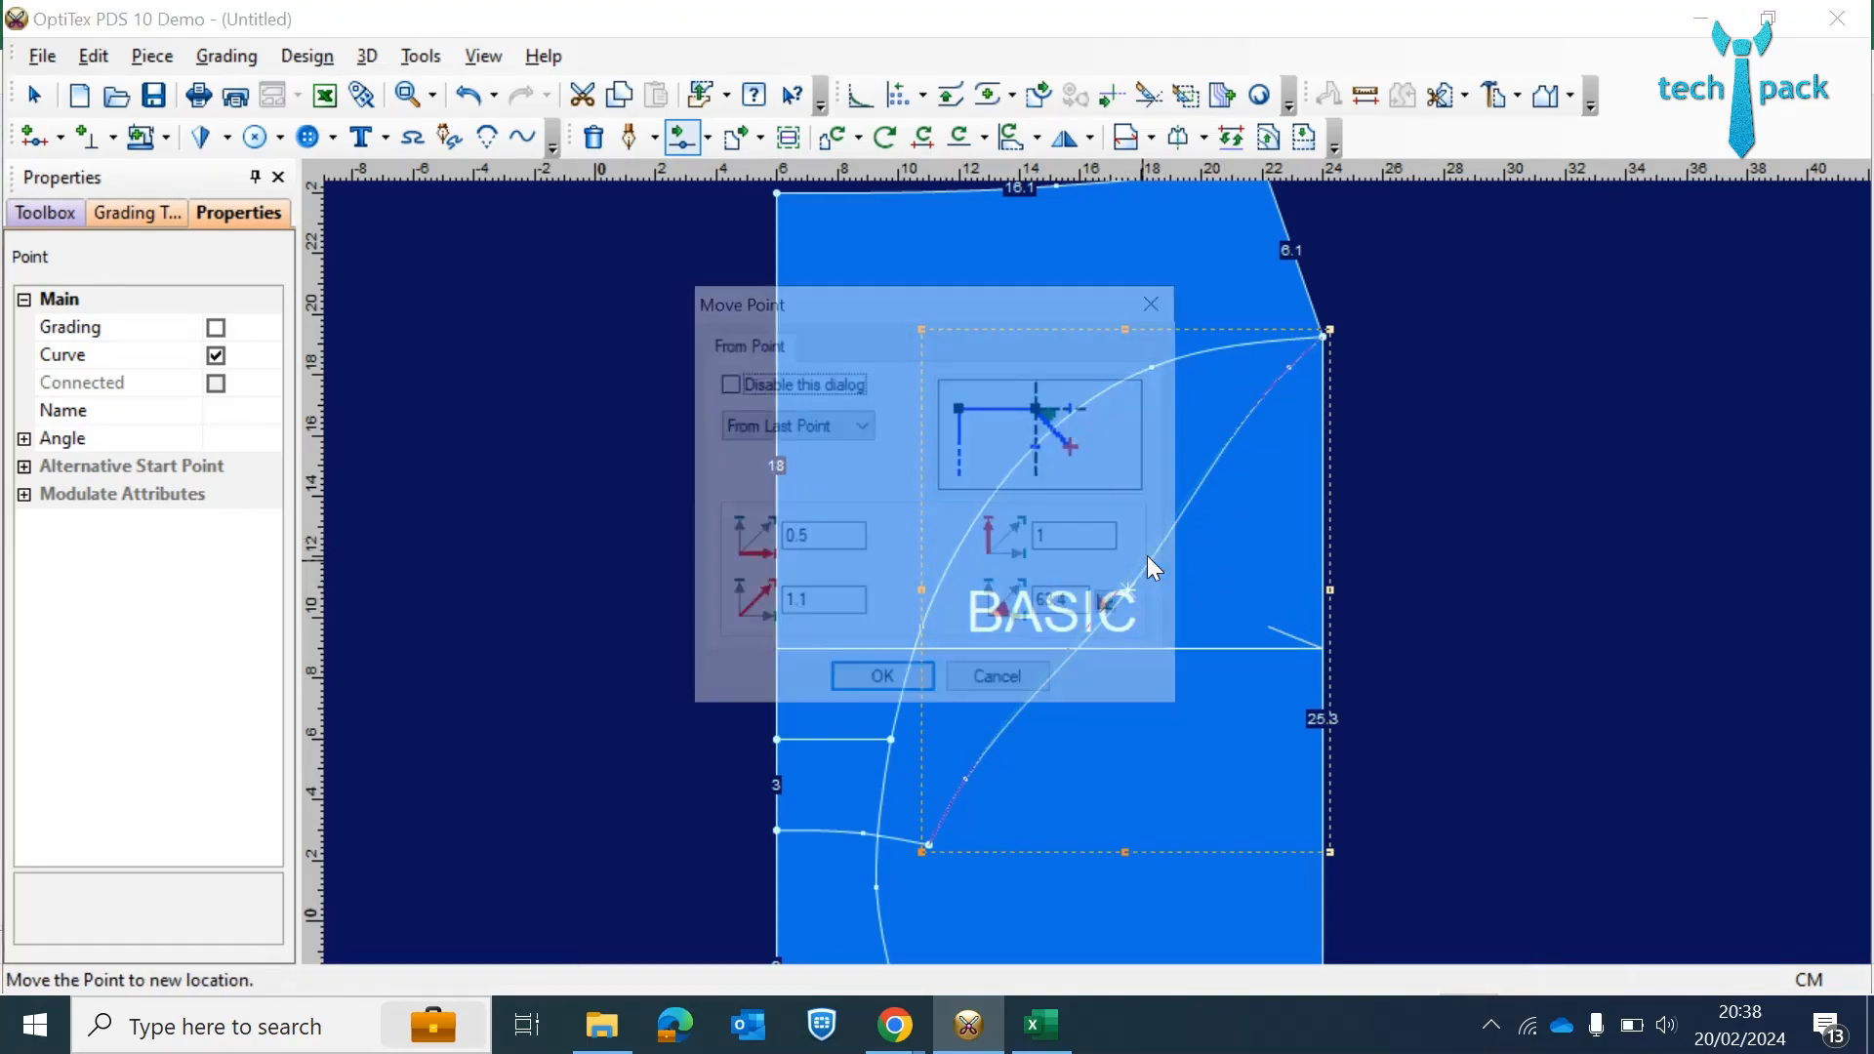
click(884, 684)
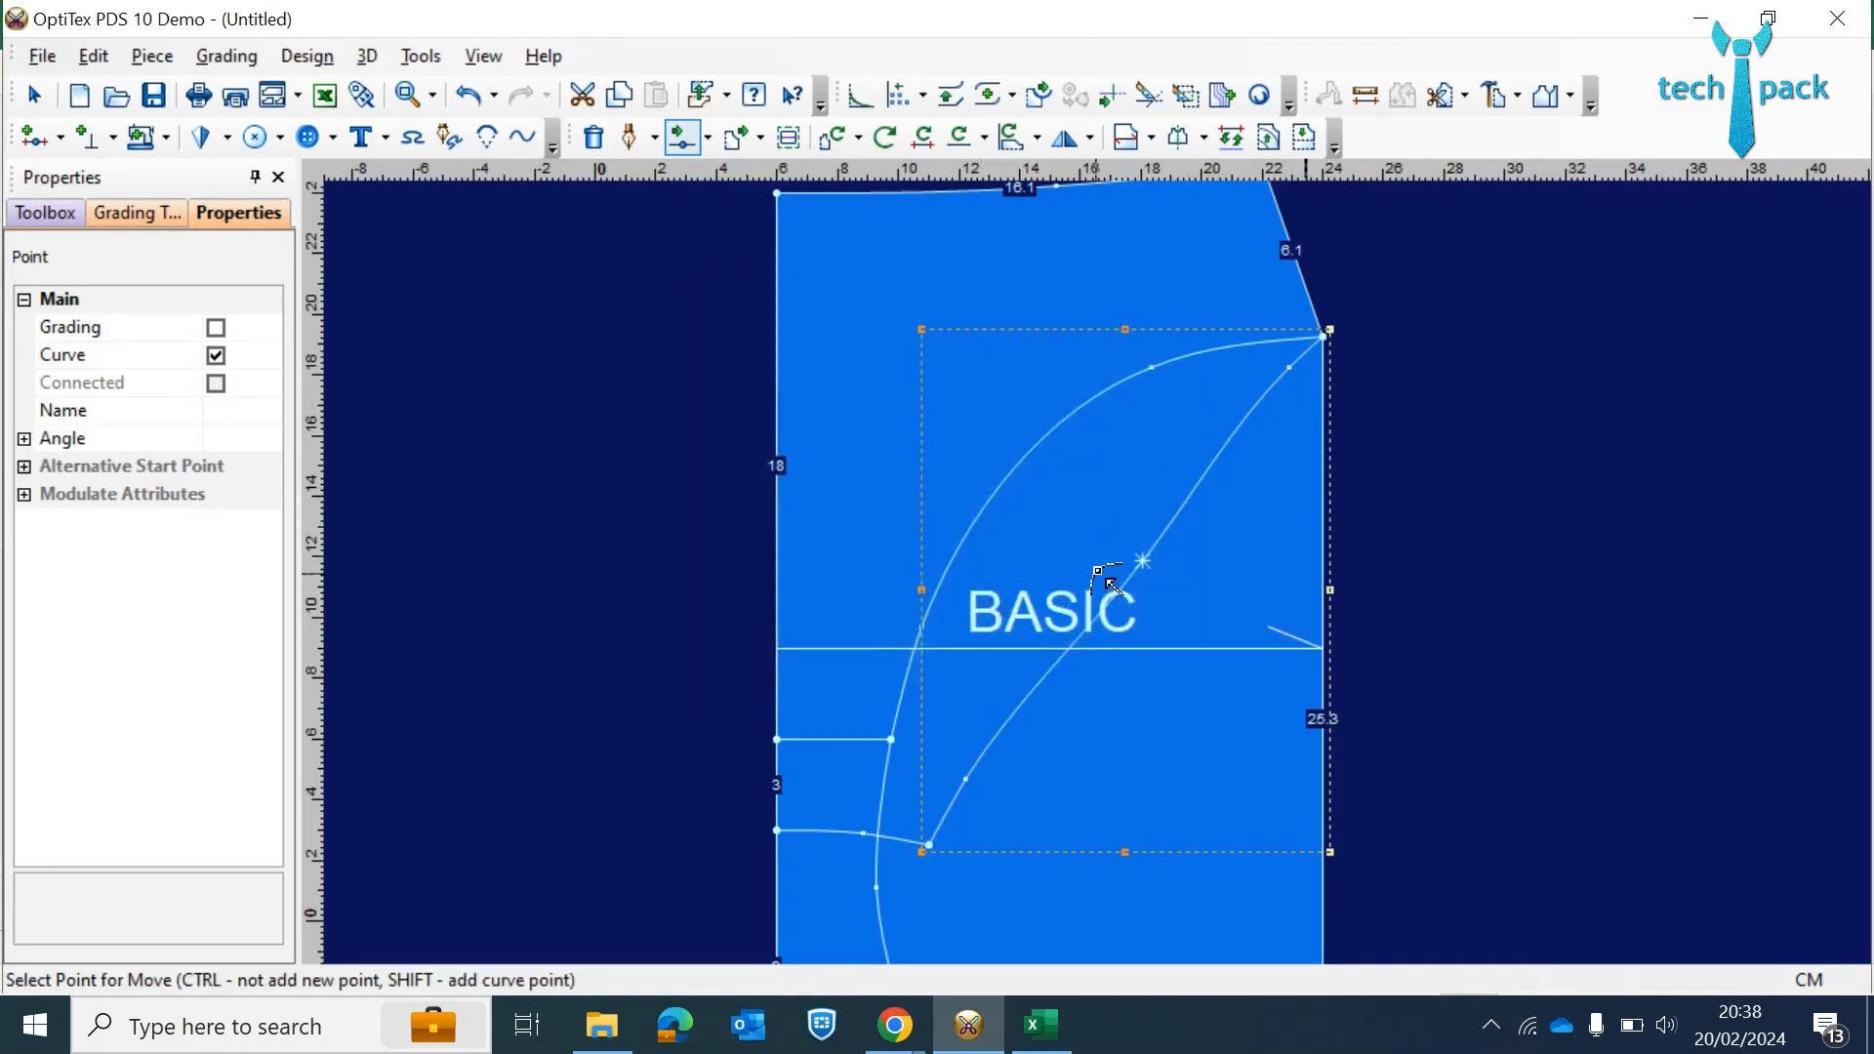
scroll(1109, 565, up, 2)
click(1051, 587)
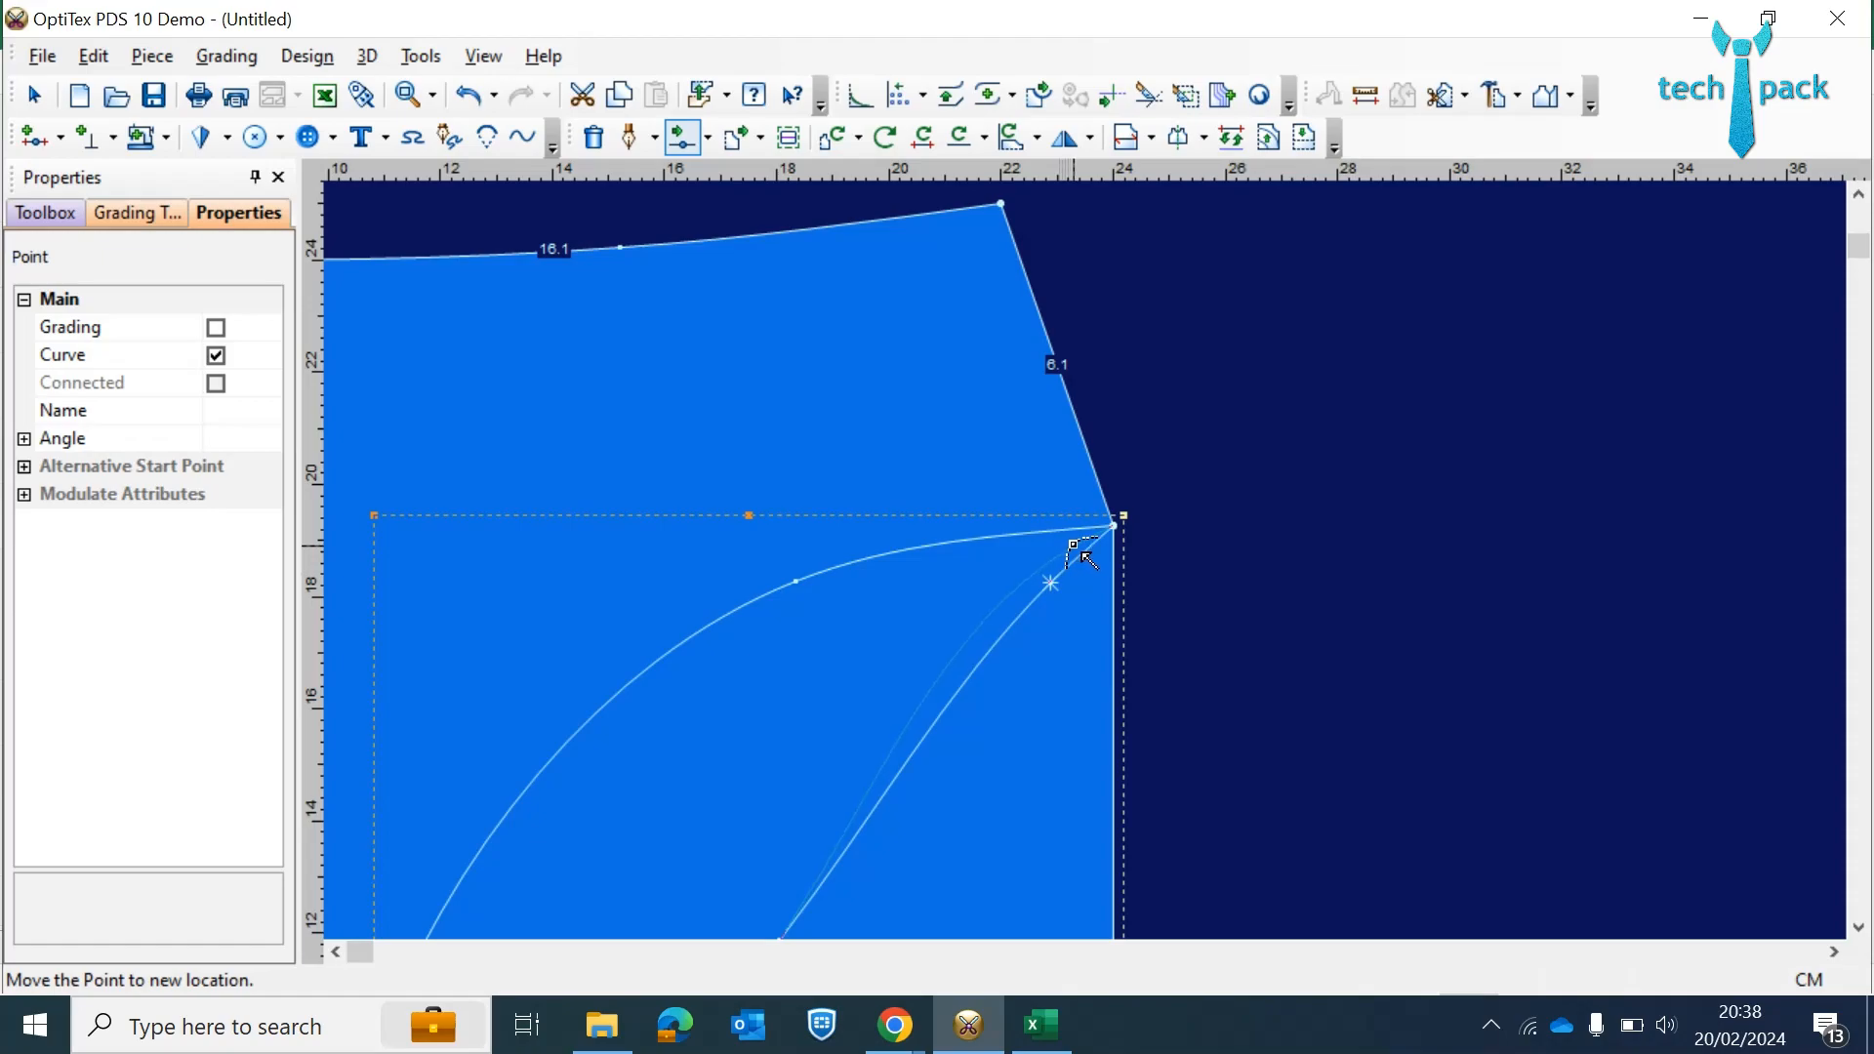
click(1095, 558)
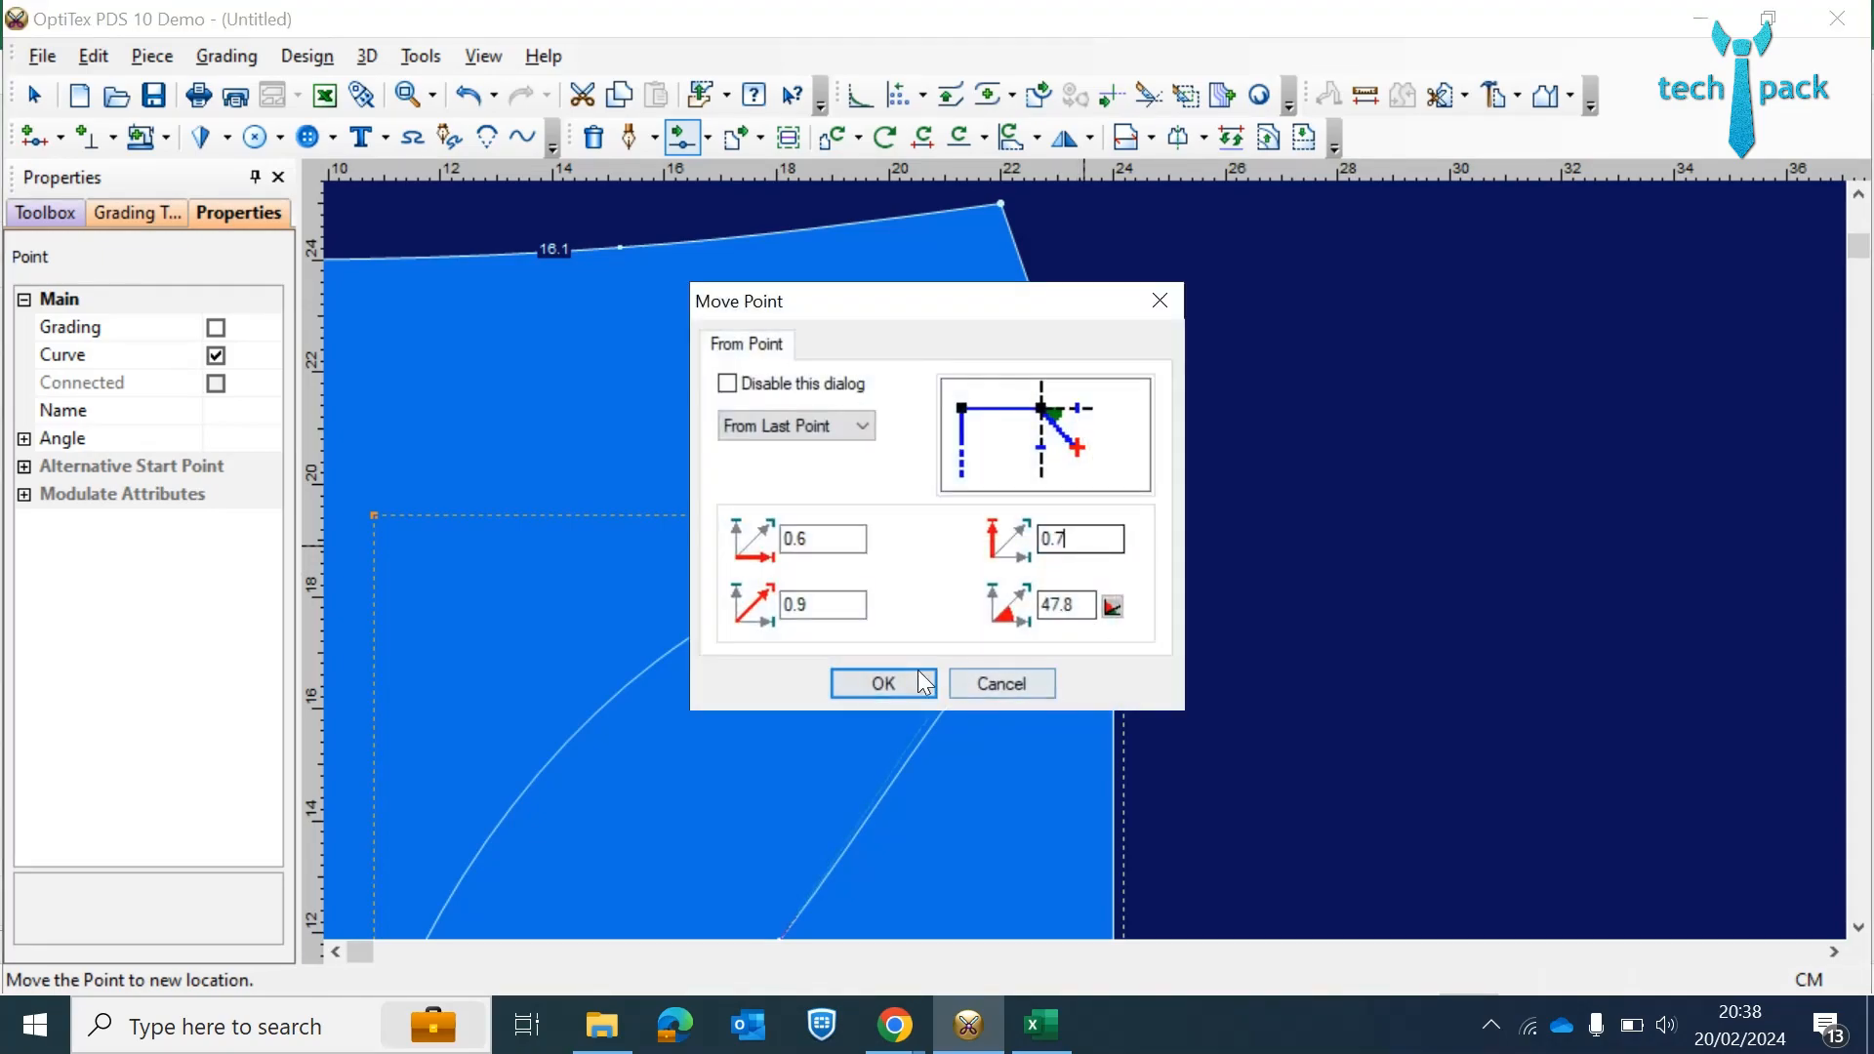
click(883, 681)
click(1251, 607)
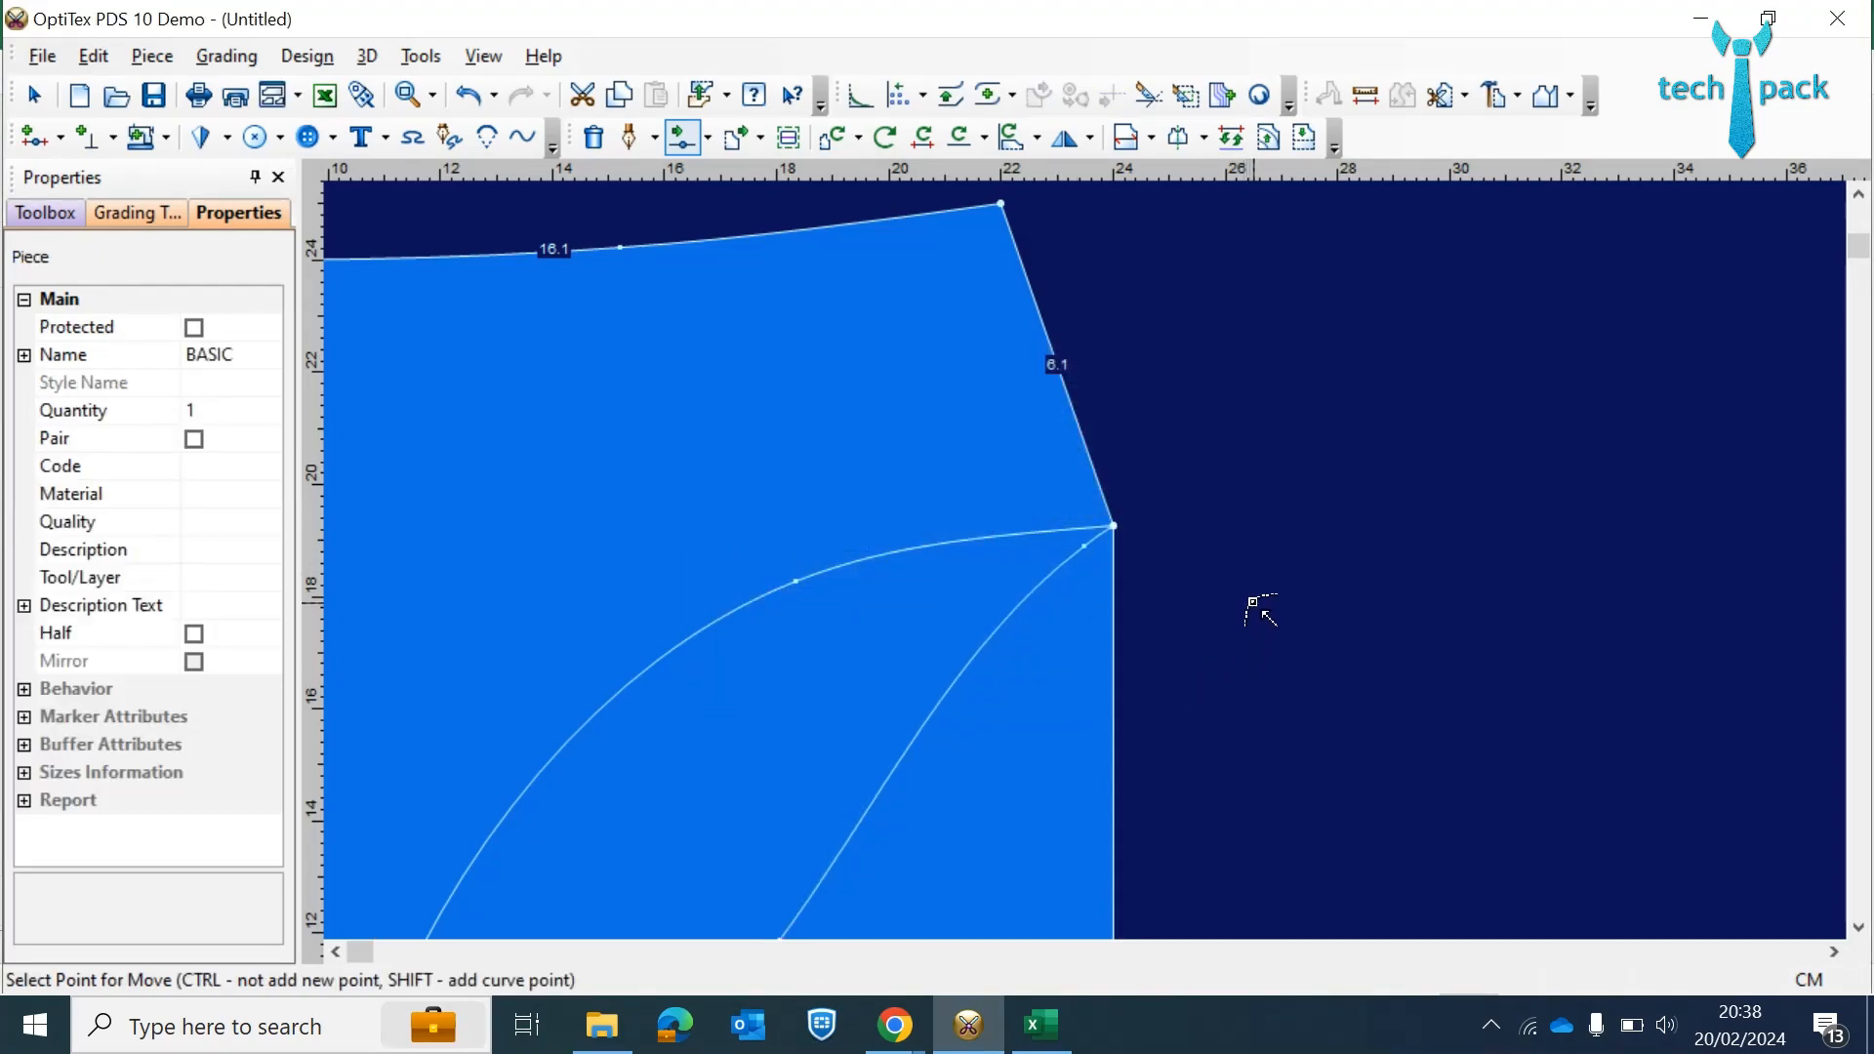
- Move the middle curve point of the back leg opening down along the curve to just above the horizontal BASIC line
scroll(1251, 607, up, 2)
scroll(1084, 558, down, 2)
scroll(1085, 561, down, 4)
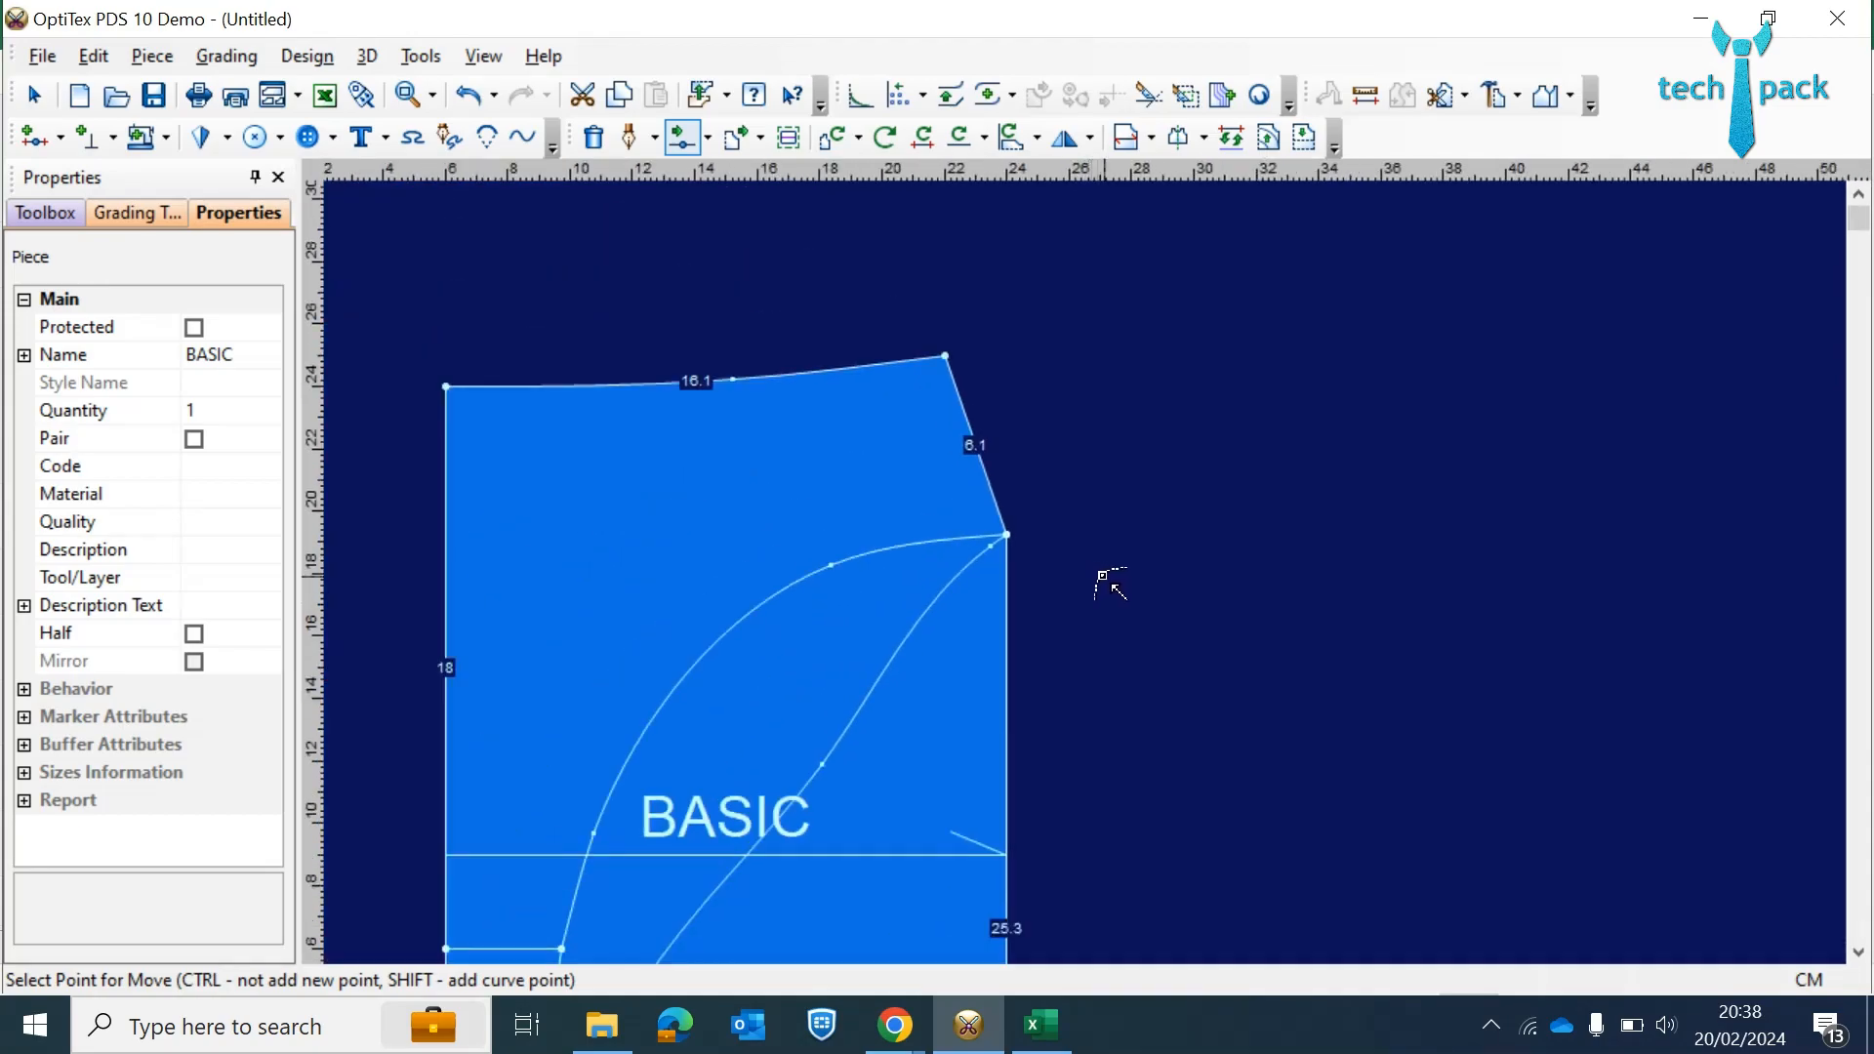
scroll(815, 815, up, 2)
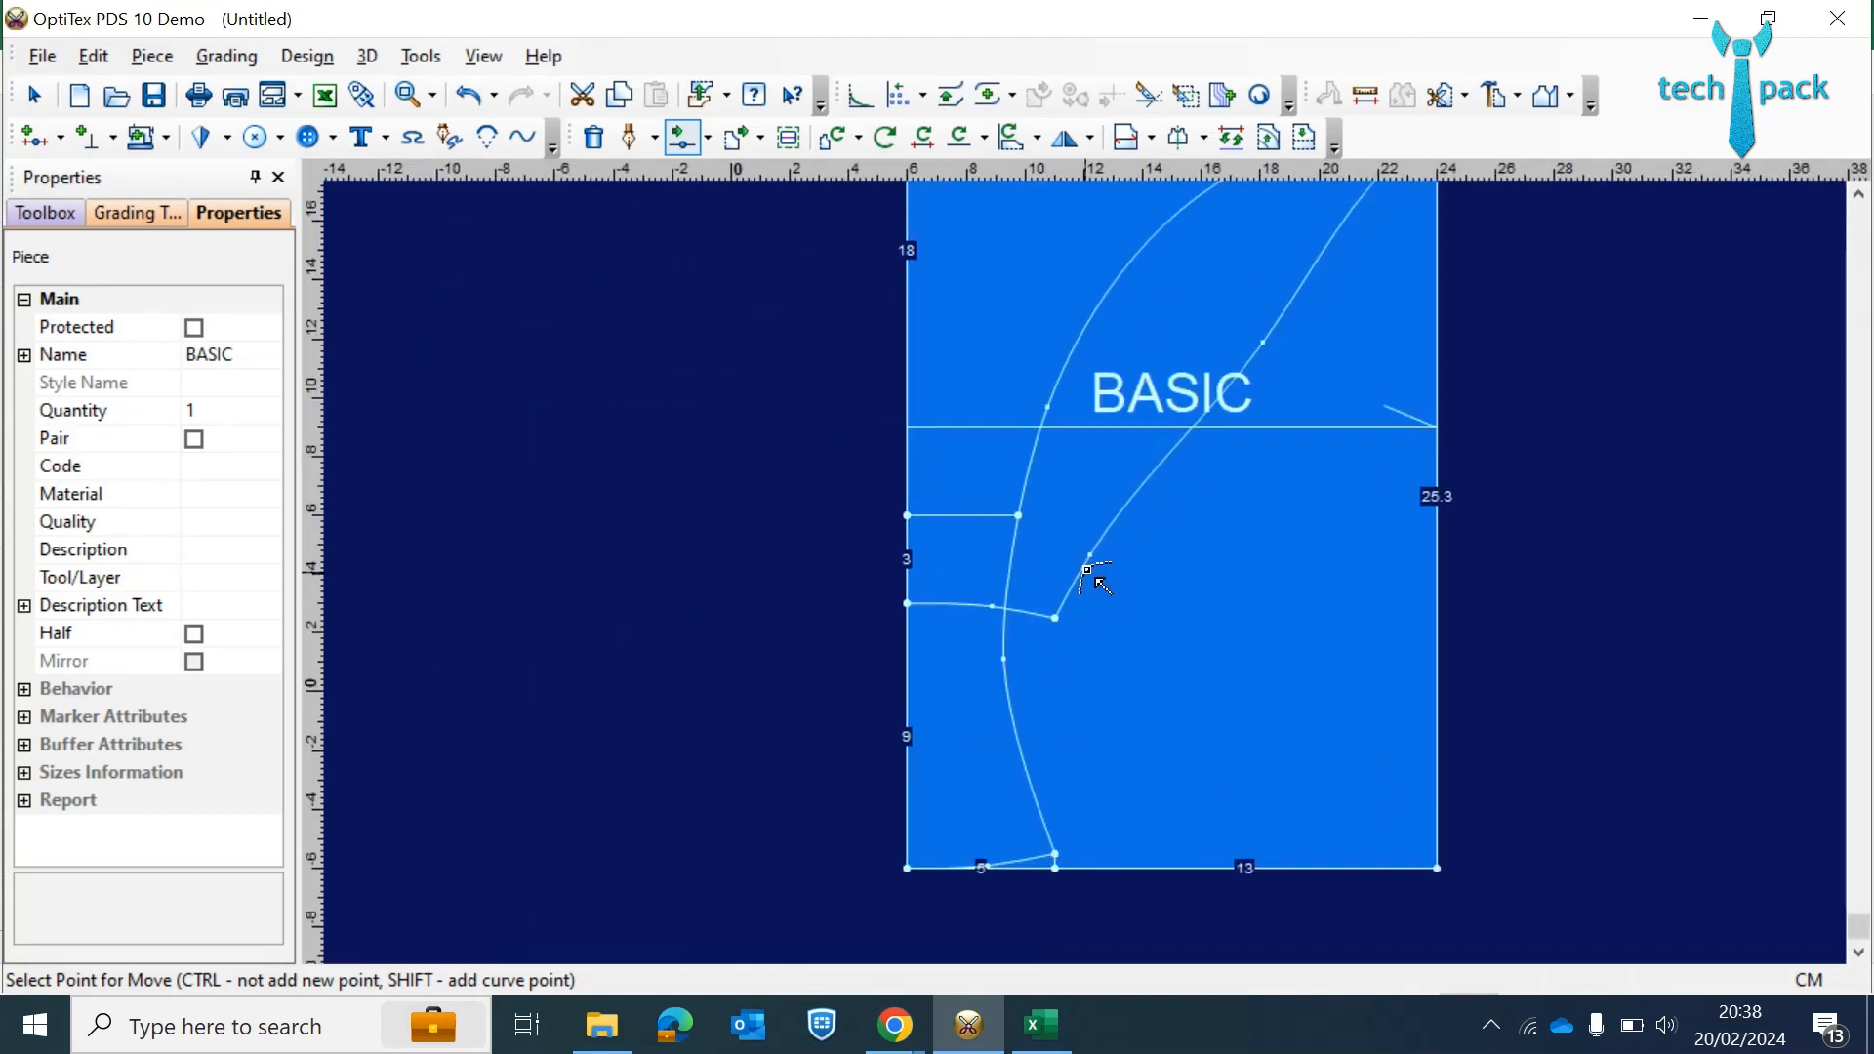
click(1267, 345)
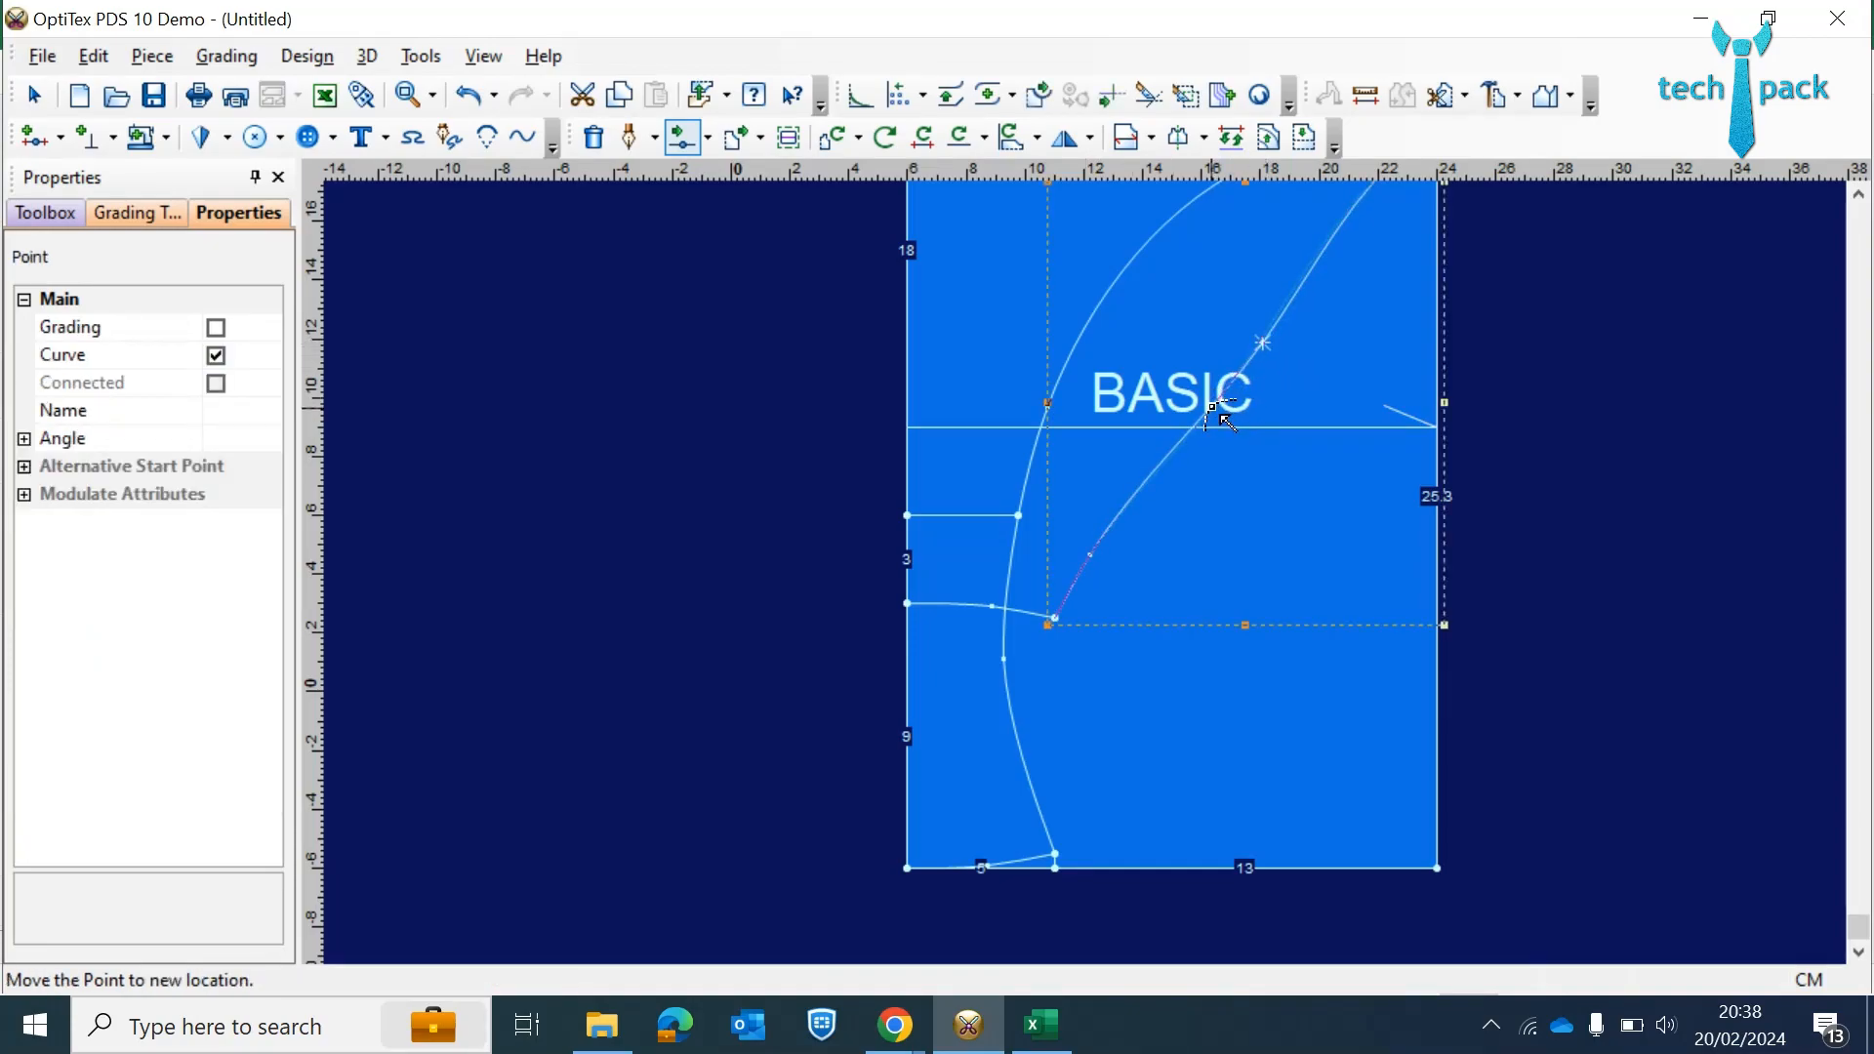
click(1221, 415)
click(907, 686)
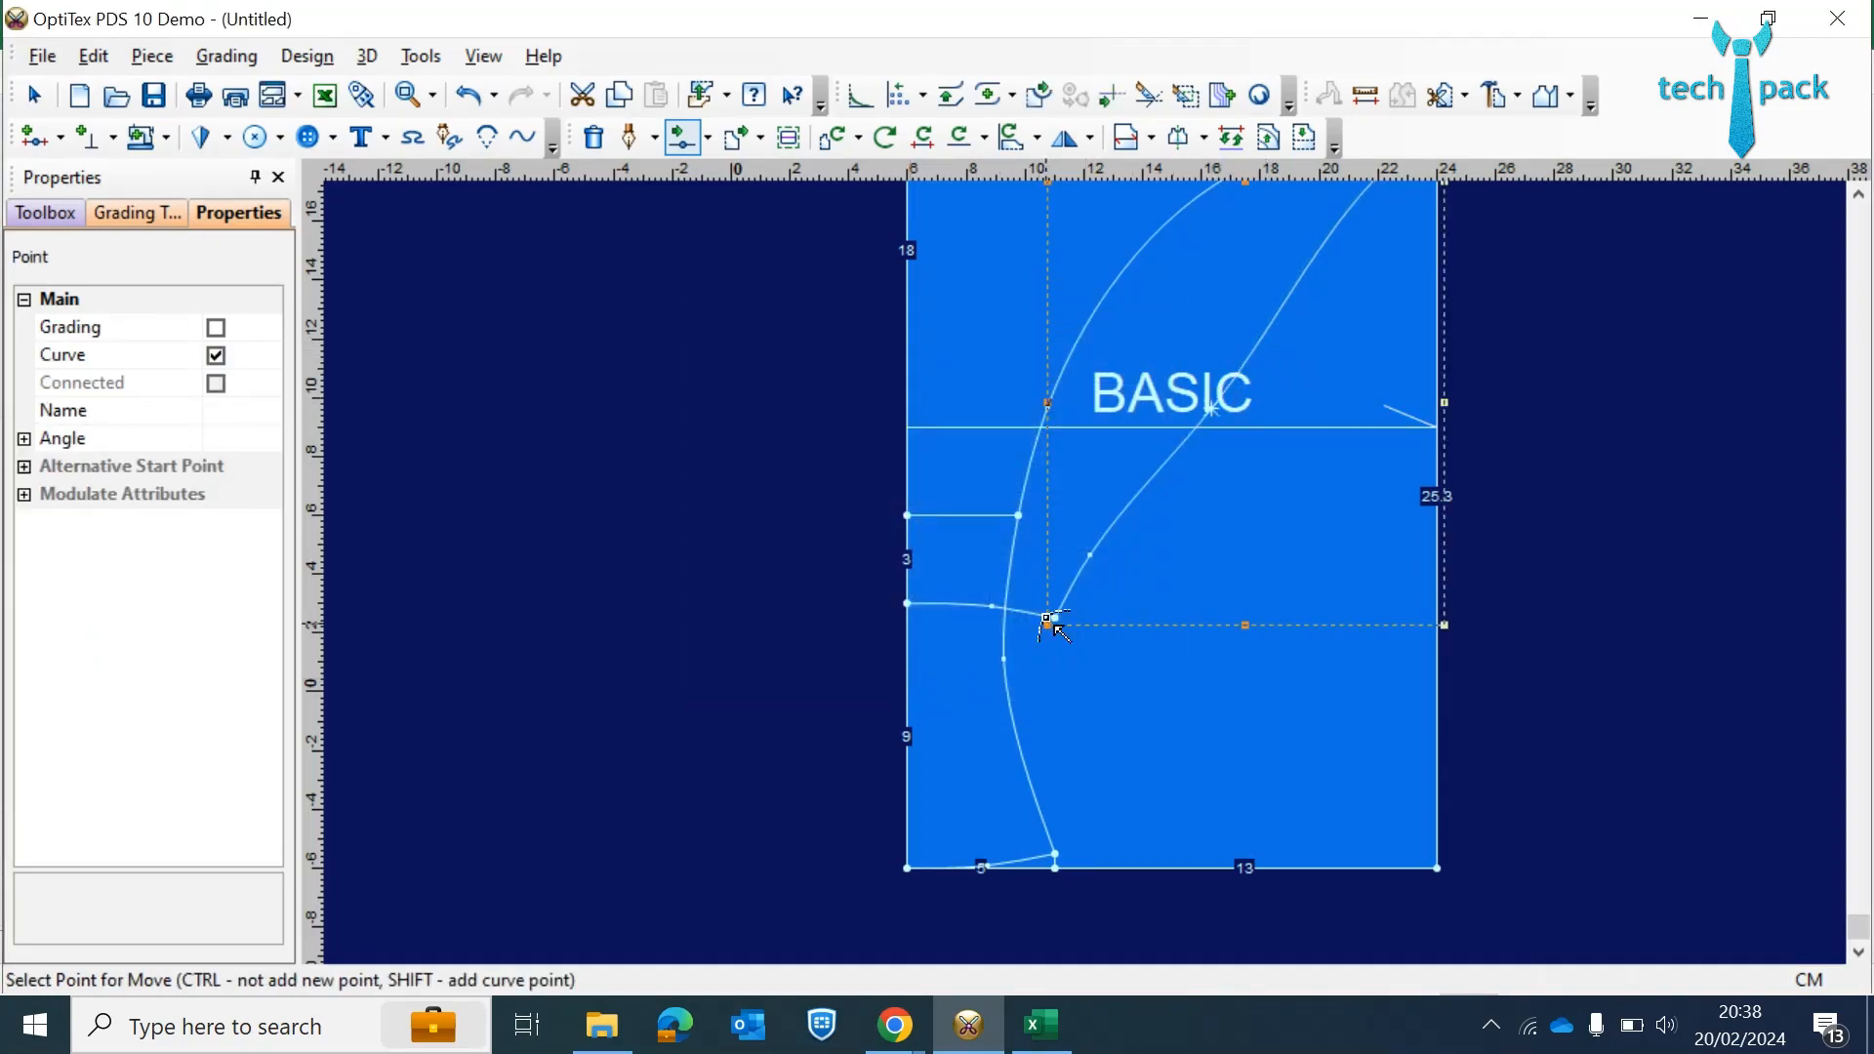
- Move the lower curve point of the back leg opening down along the curve, closer to its bottom end
click(1091, 552)
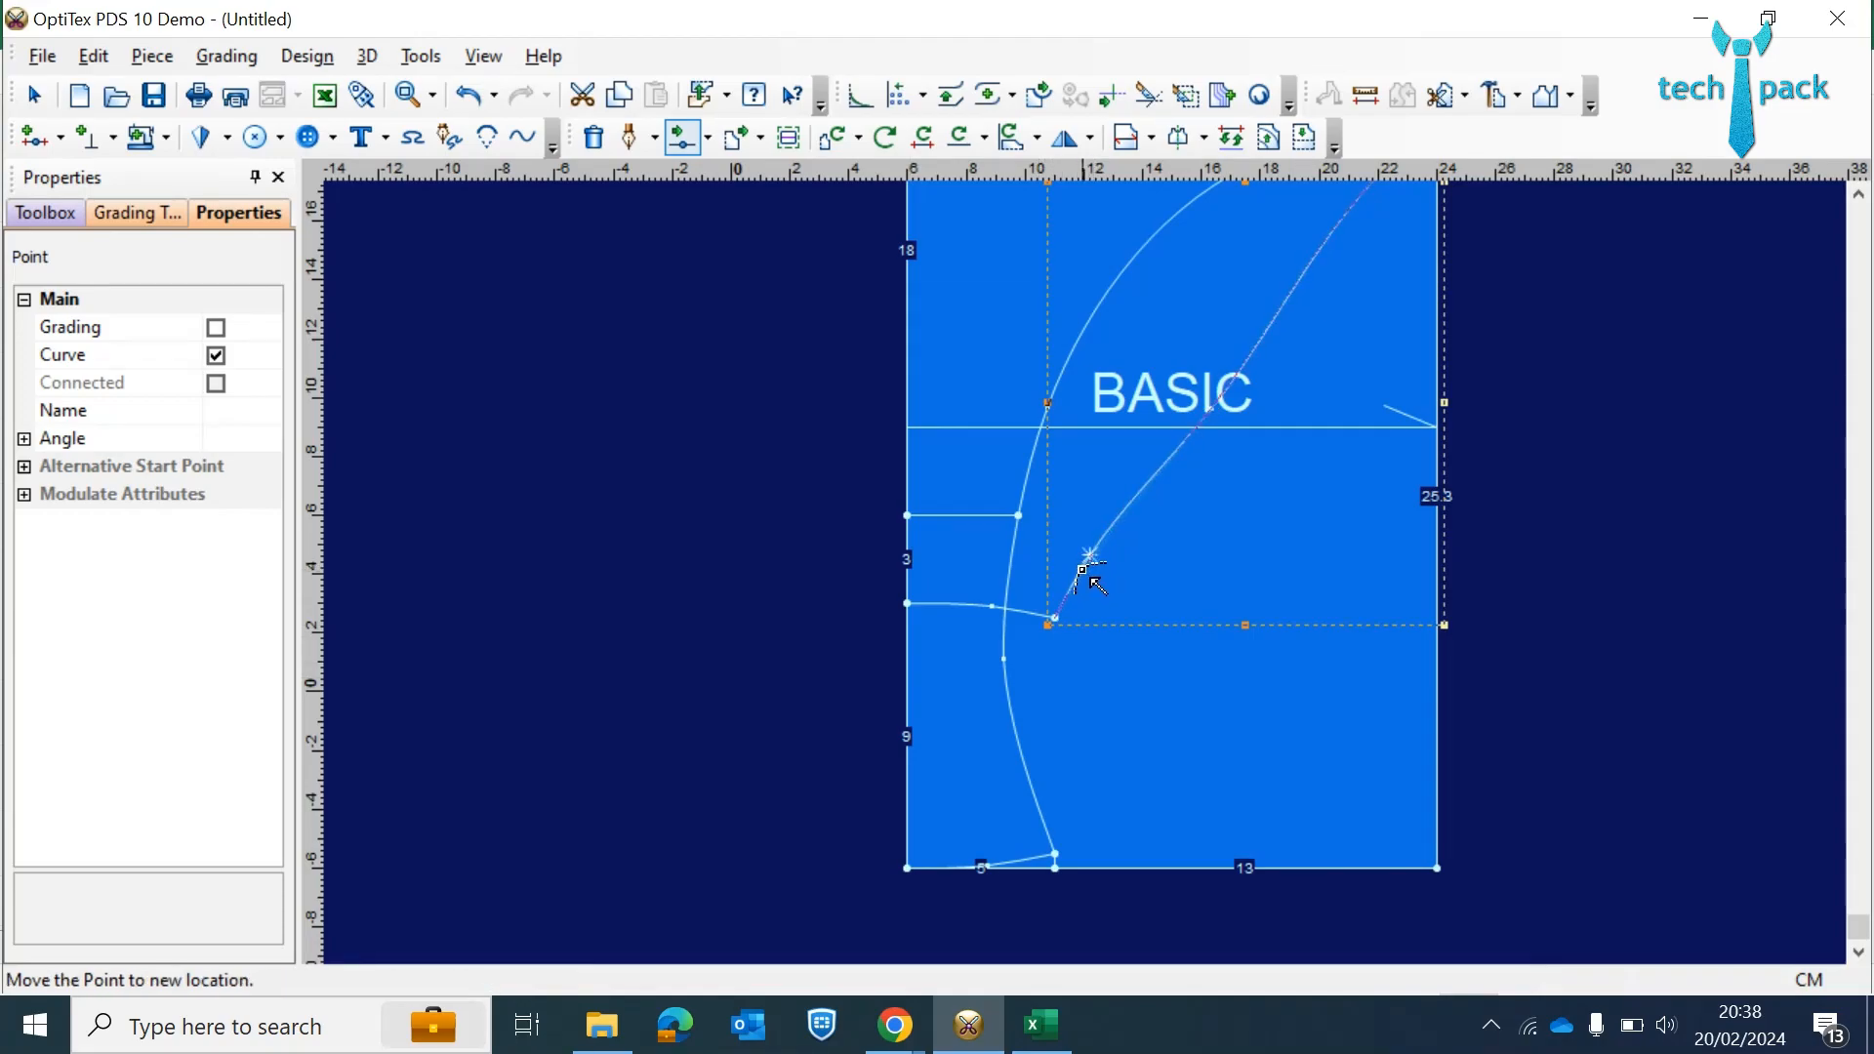
click(1076, 584)
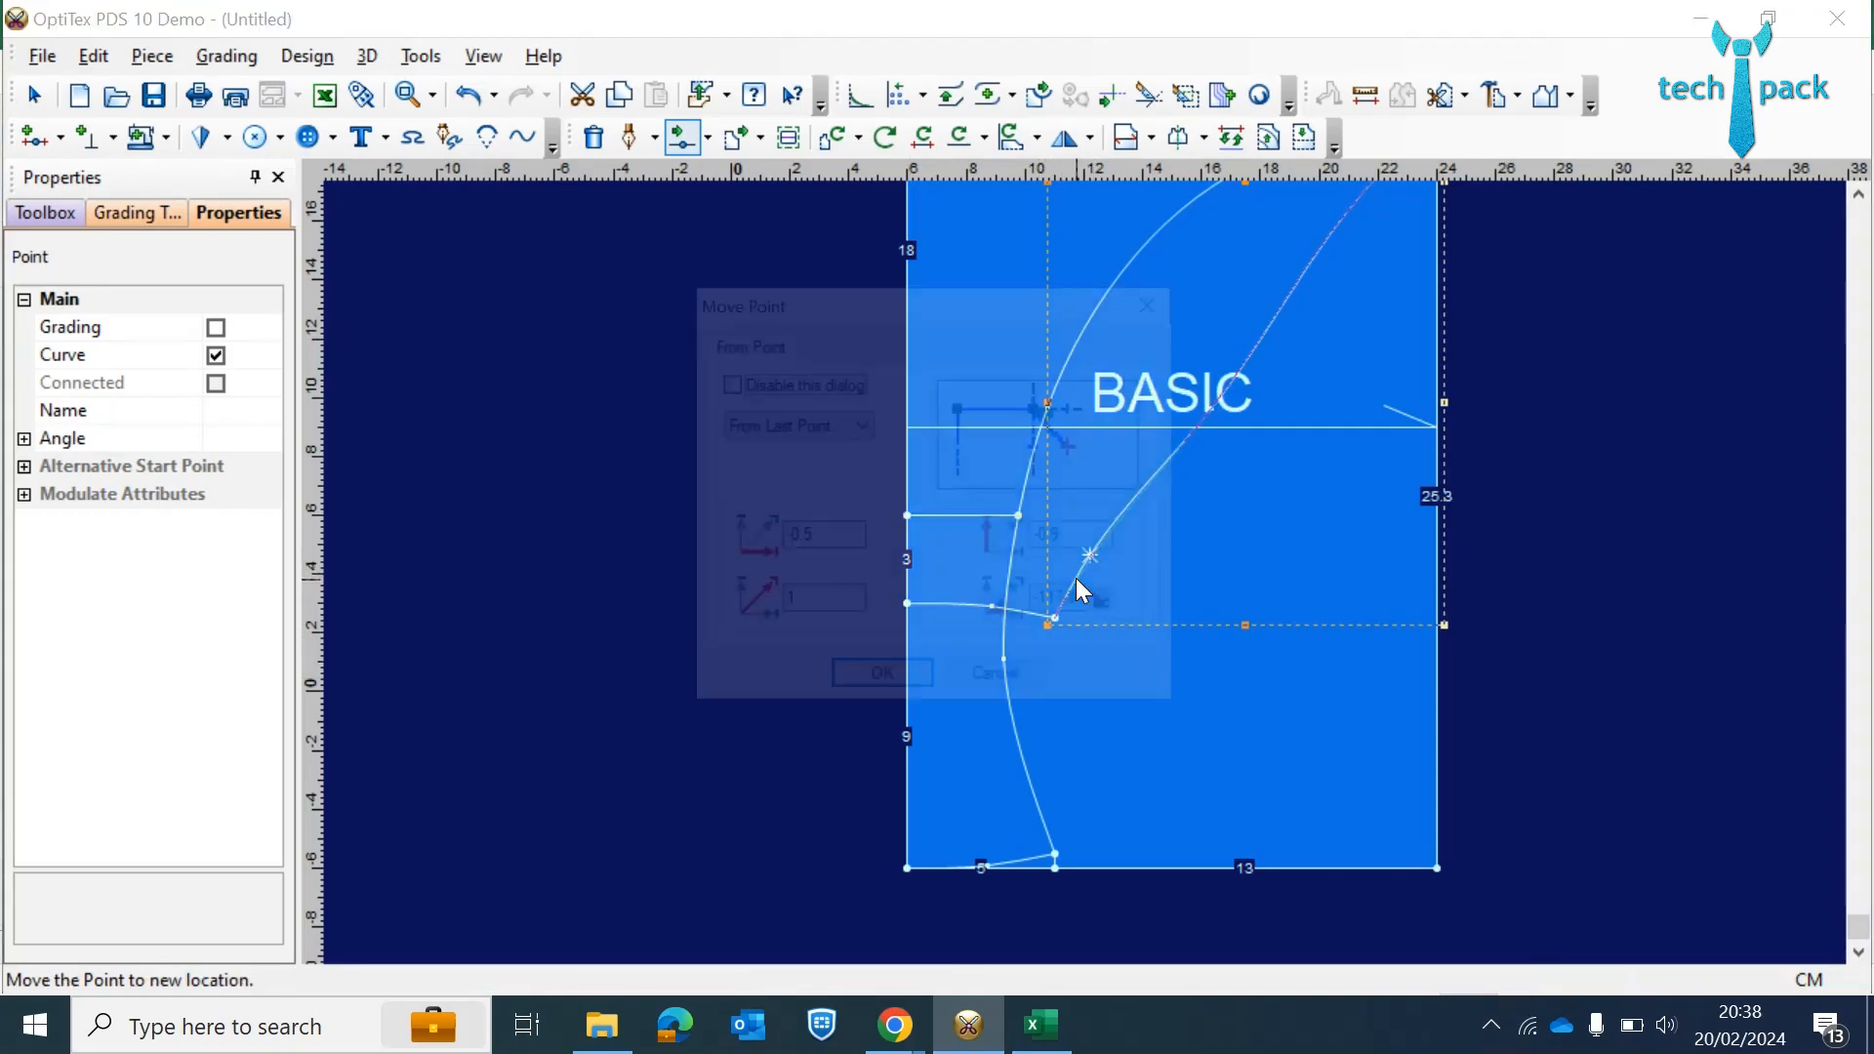
key(Return)
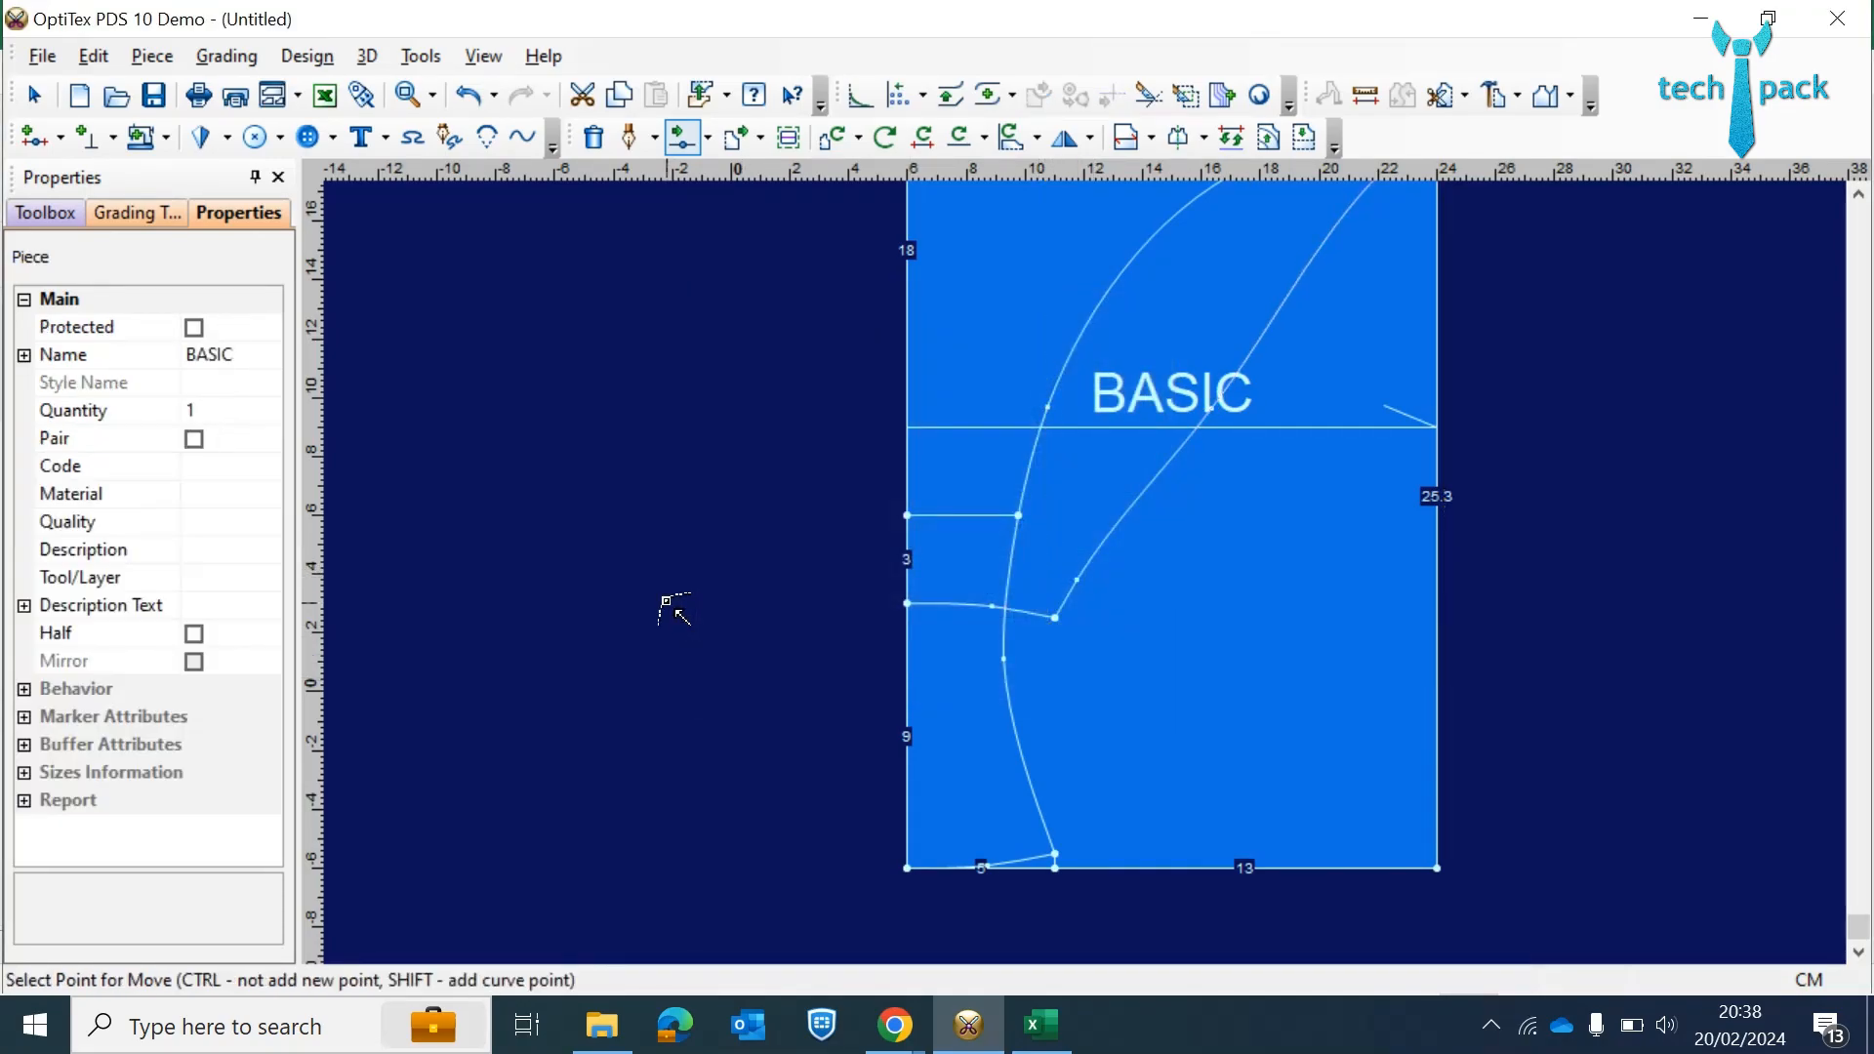
scroll(667, 601, down, 5)
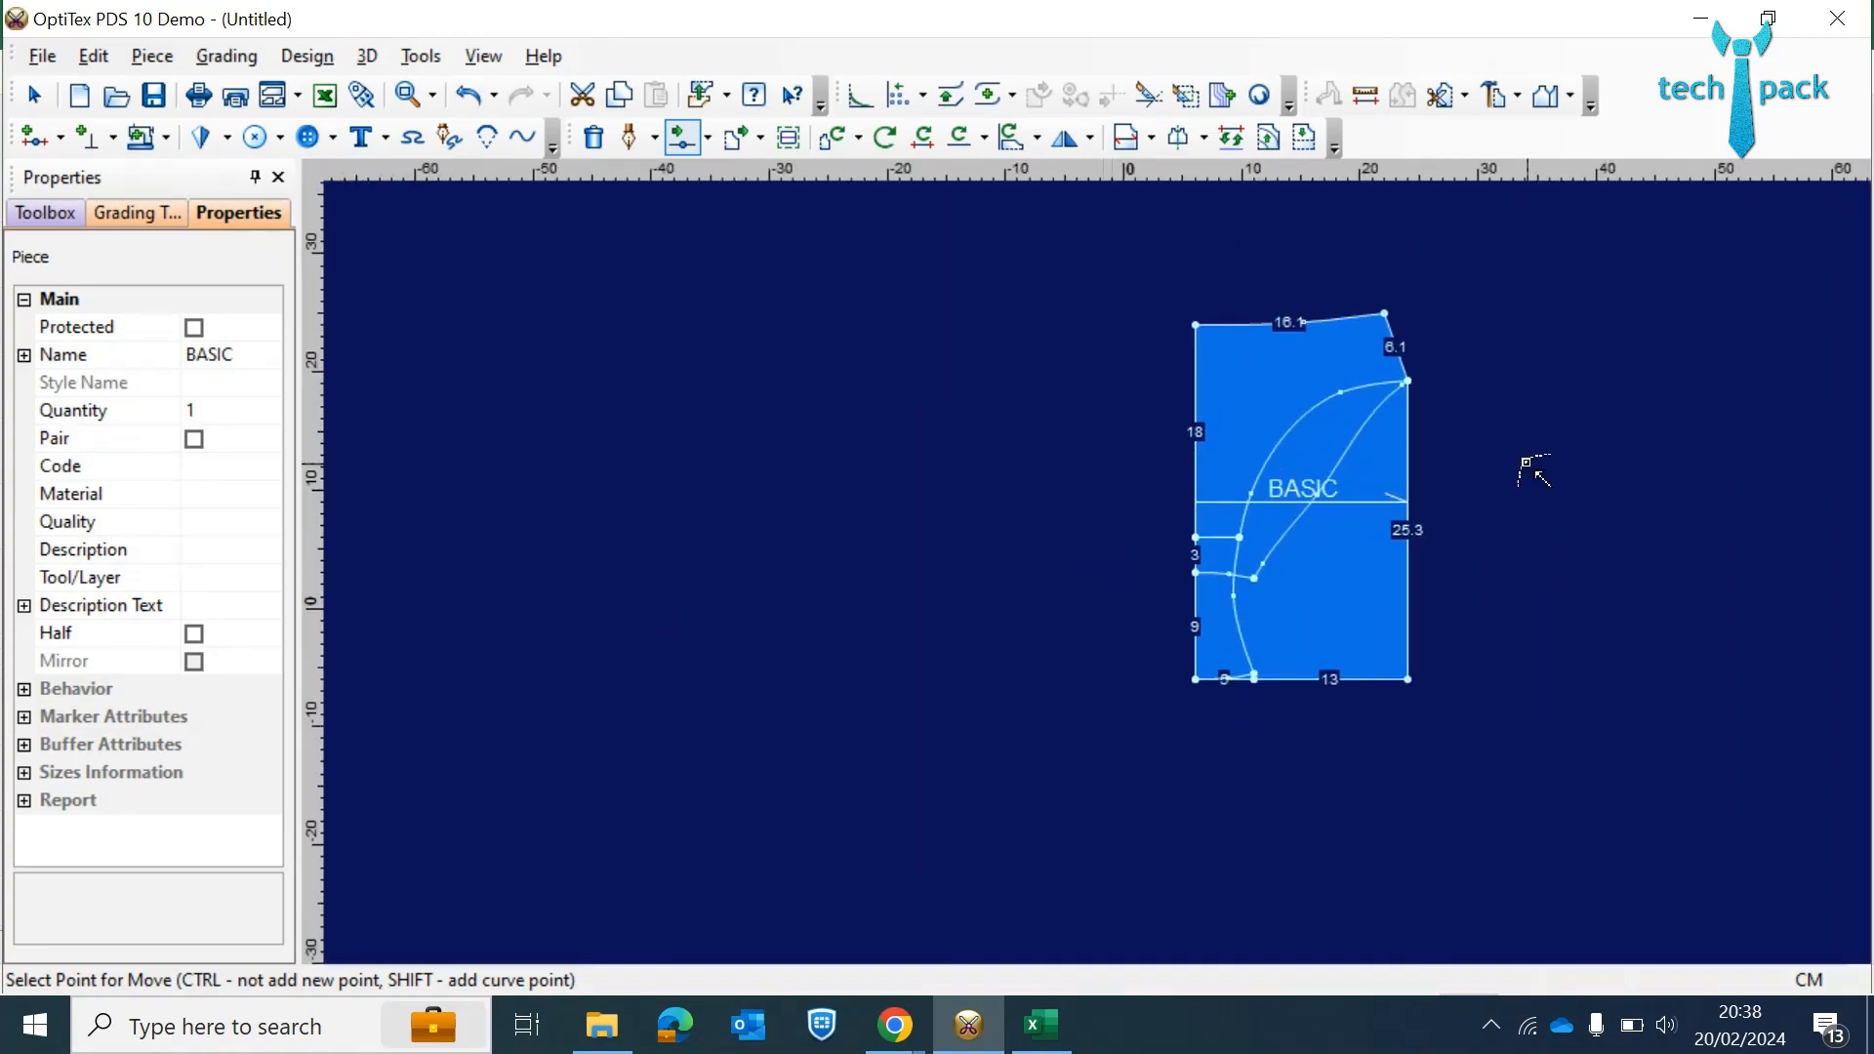
scroll(1521, 462, up, 3)
scroll(1098, 585, up, 1)
scroll(1098, 585, down, 1)
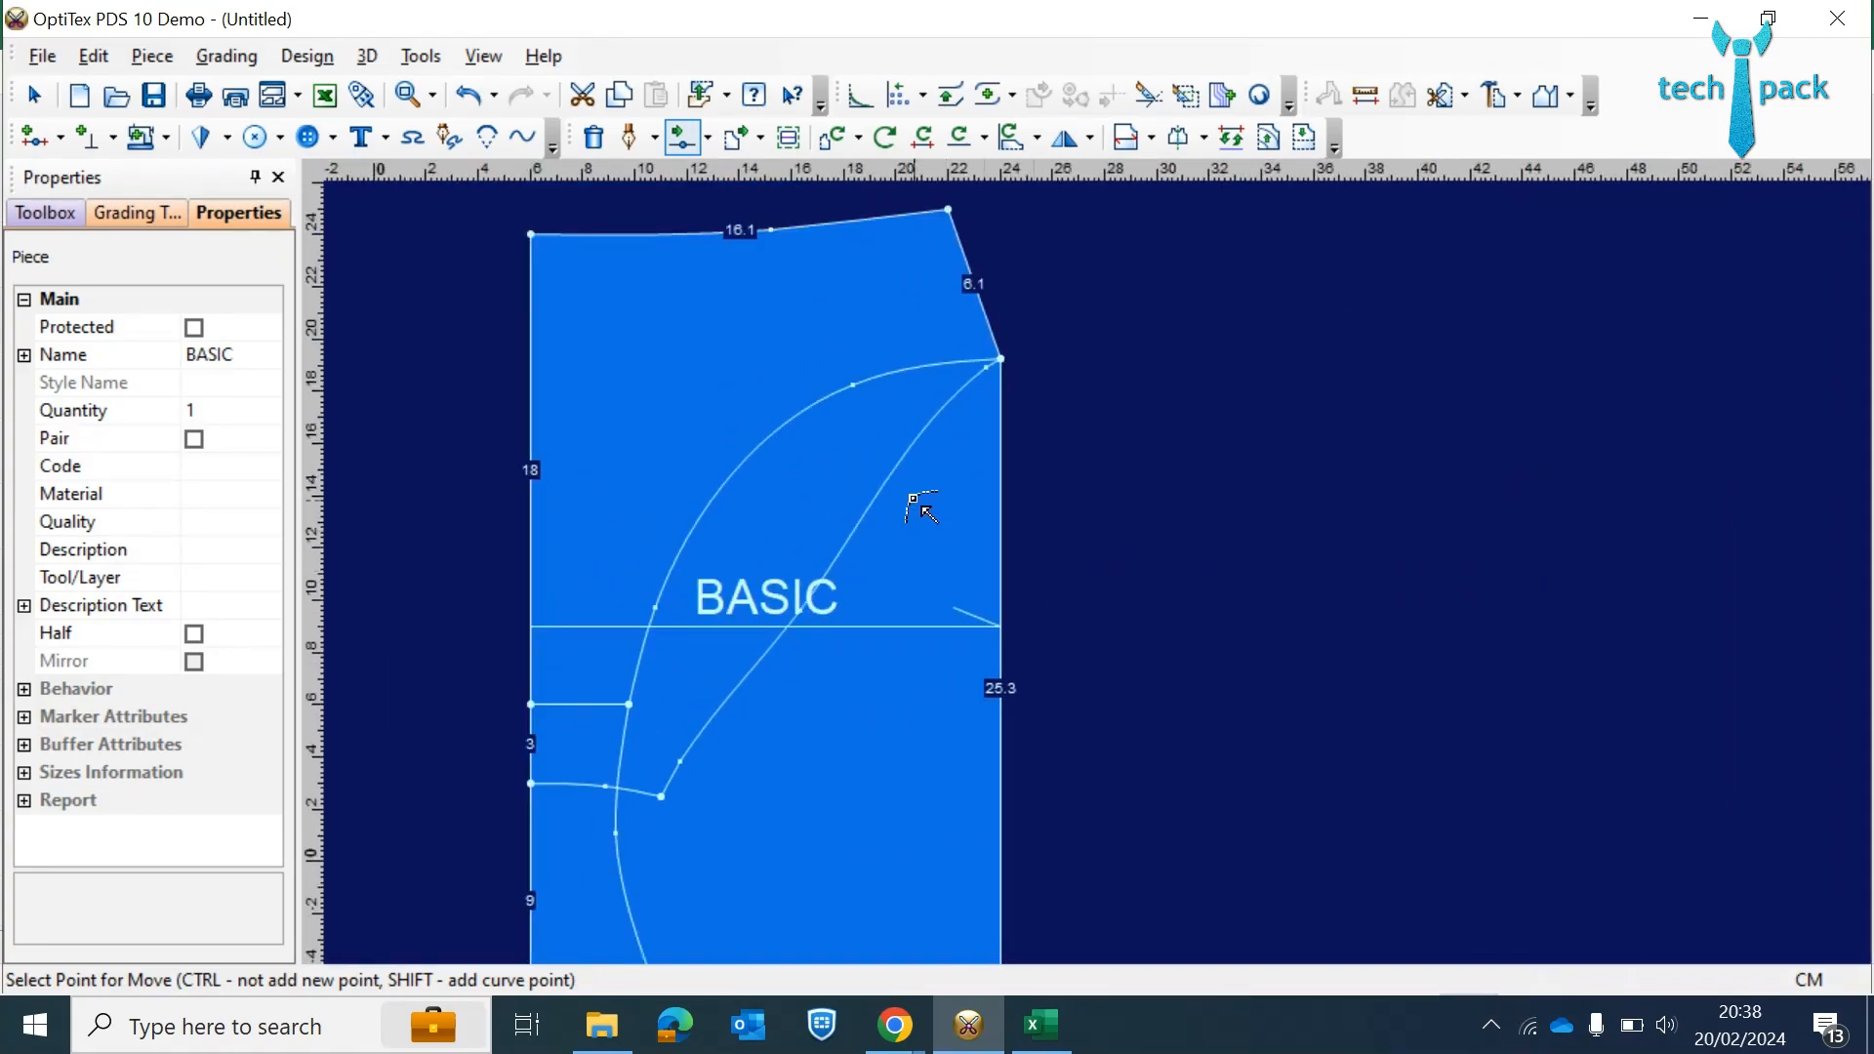
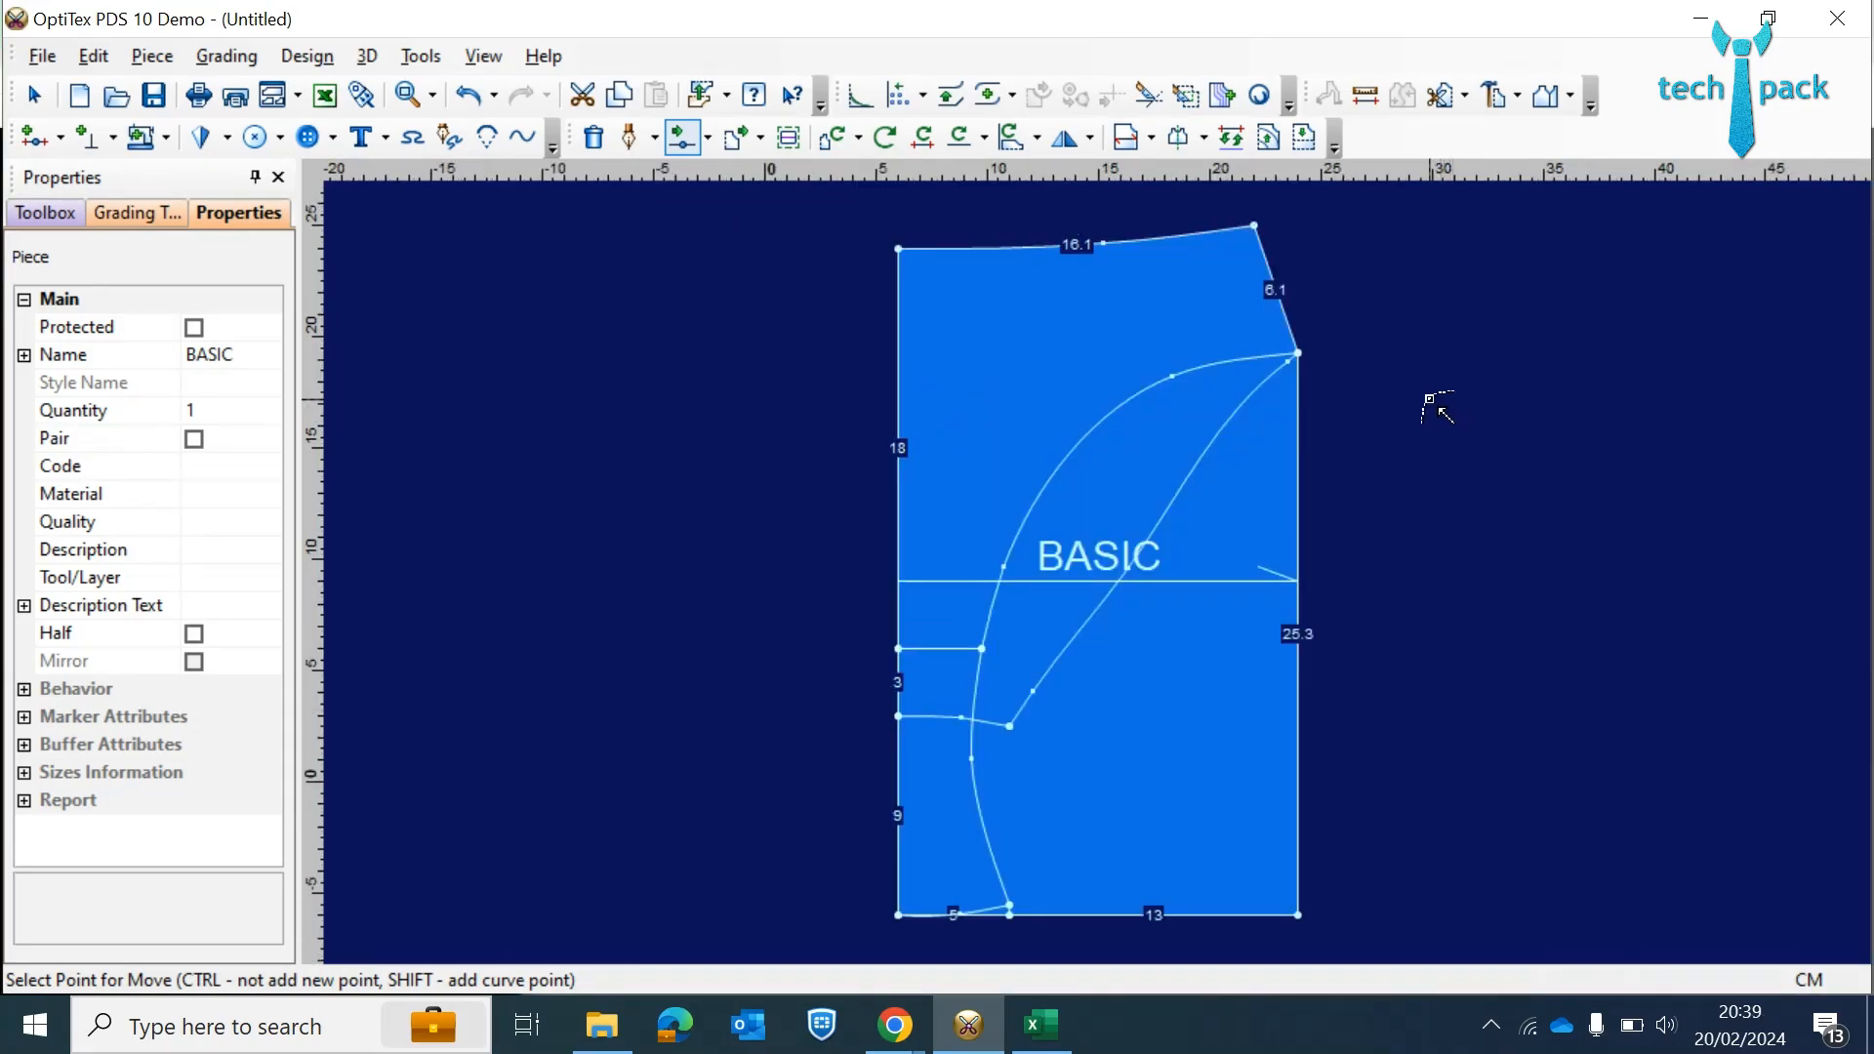
- Build a new piece from the BASIC block's area above the deep leg curve and the short crotch line, and place it beside the block
key(b)
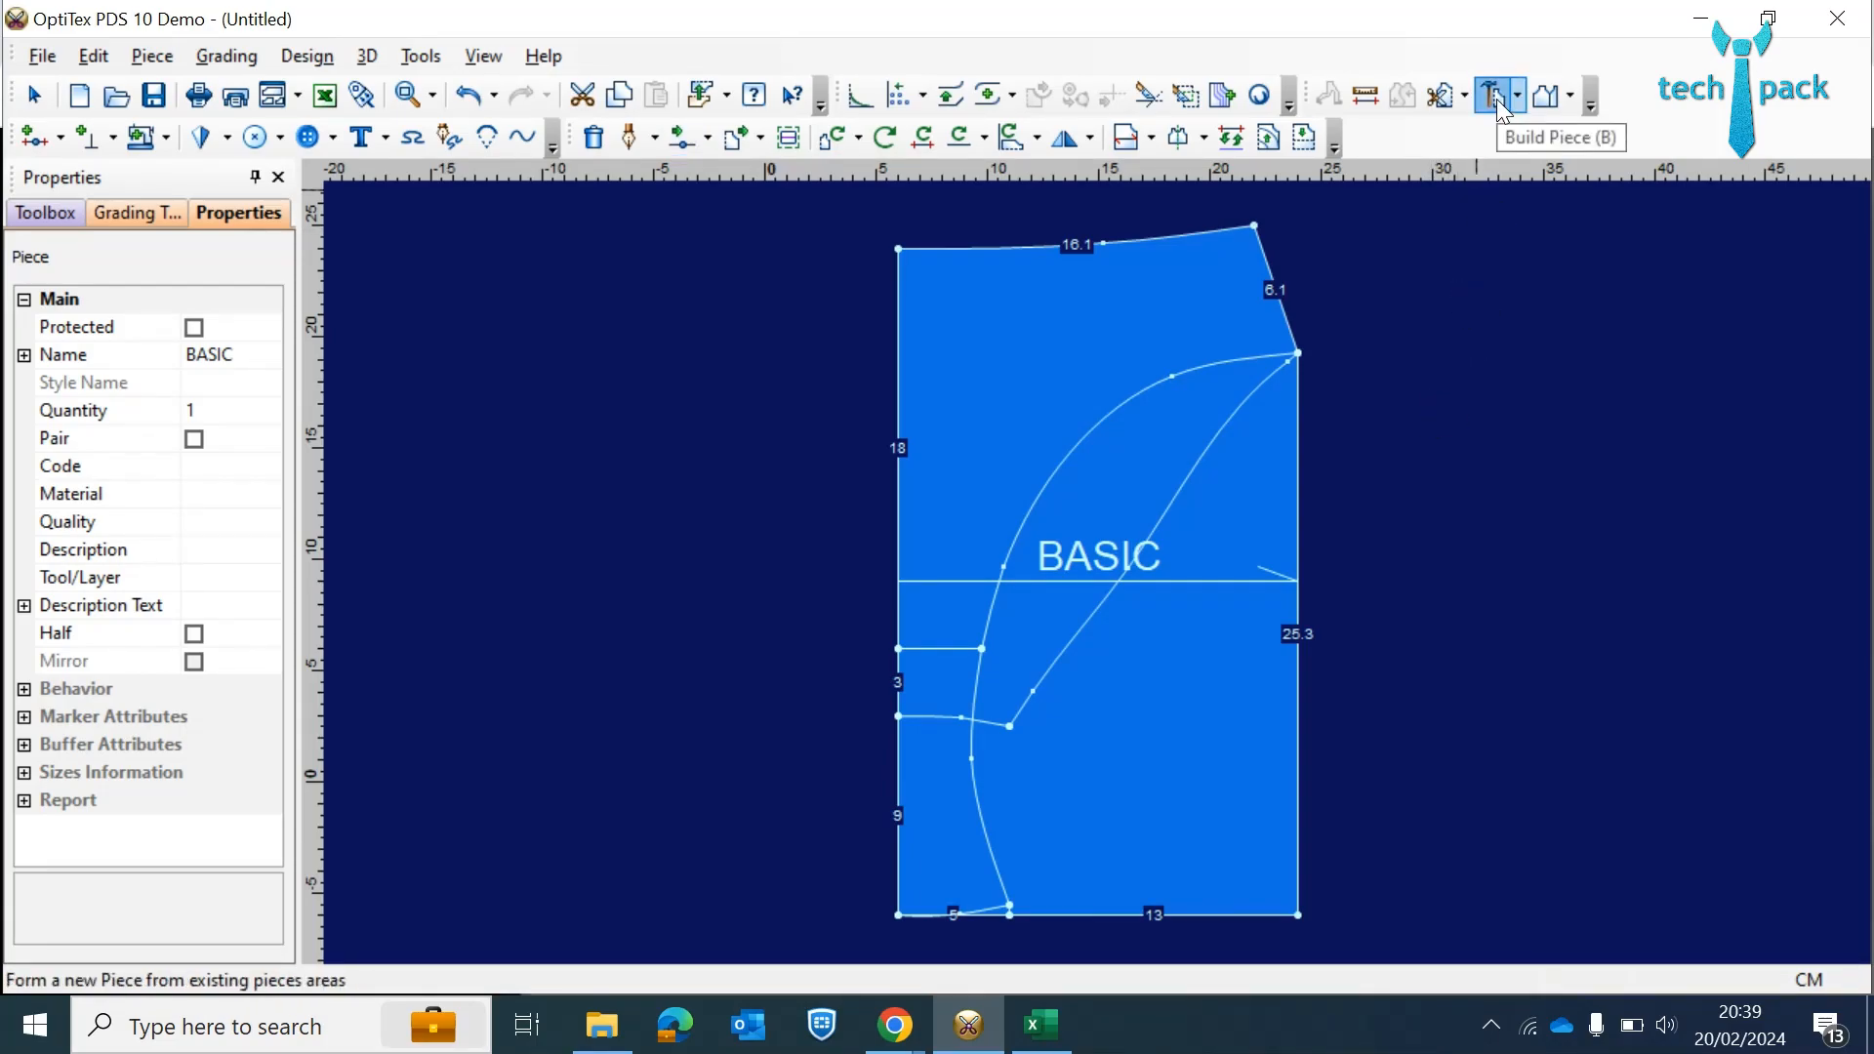
click(1119, 341)
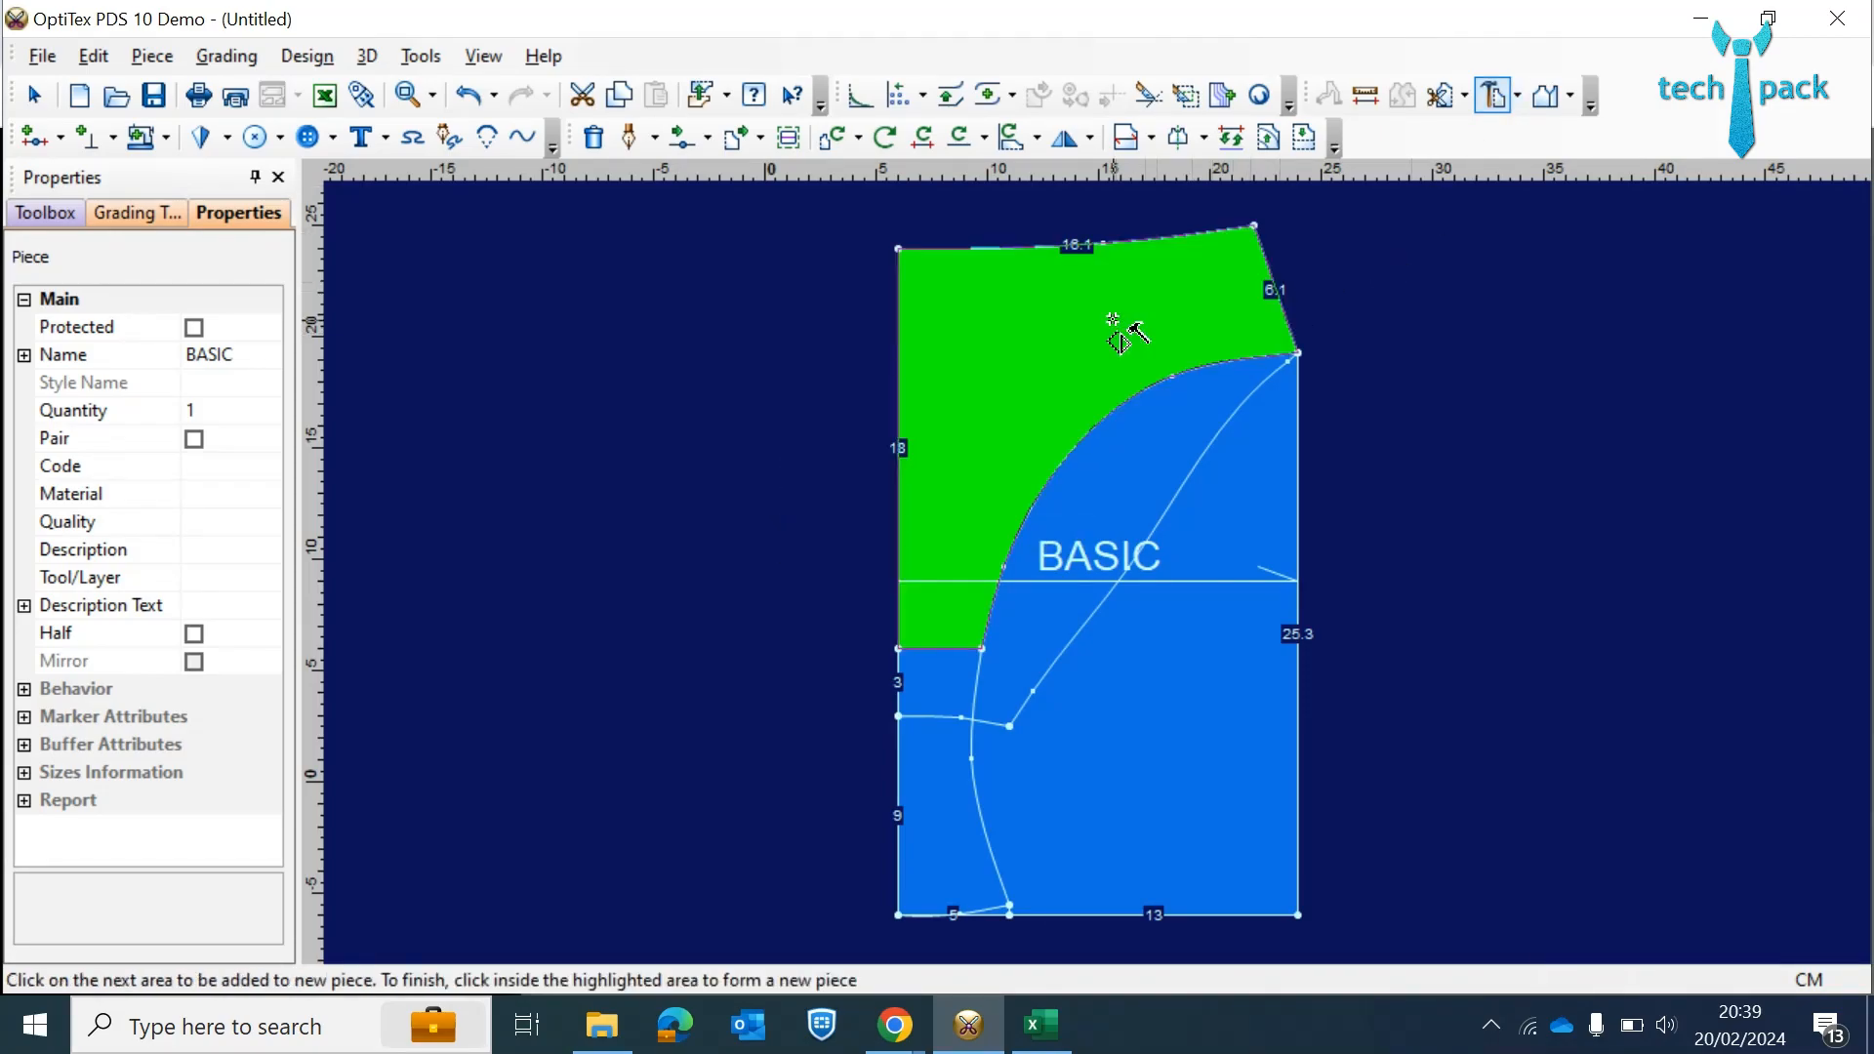
right_click(992, 375)
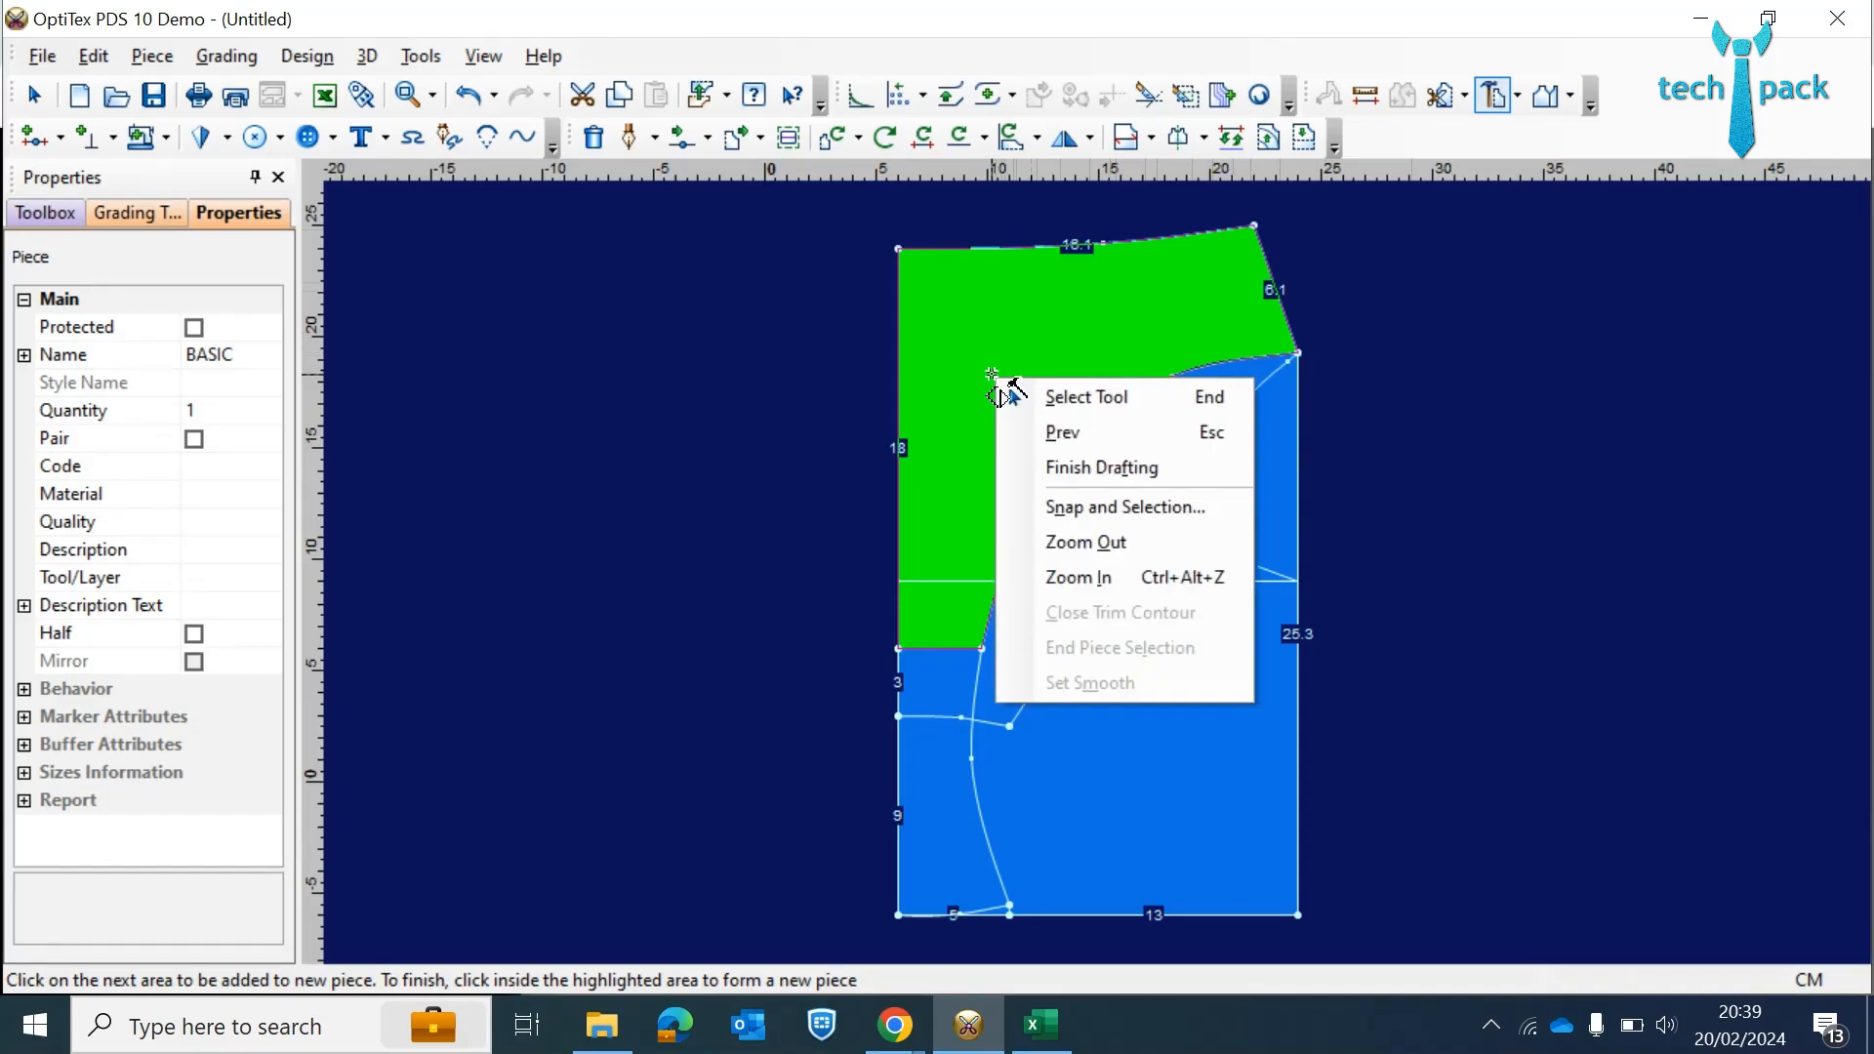
click(1064, 473)
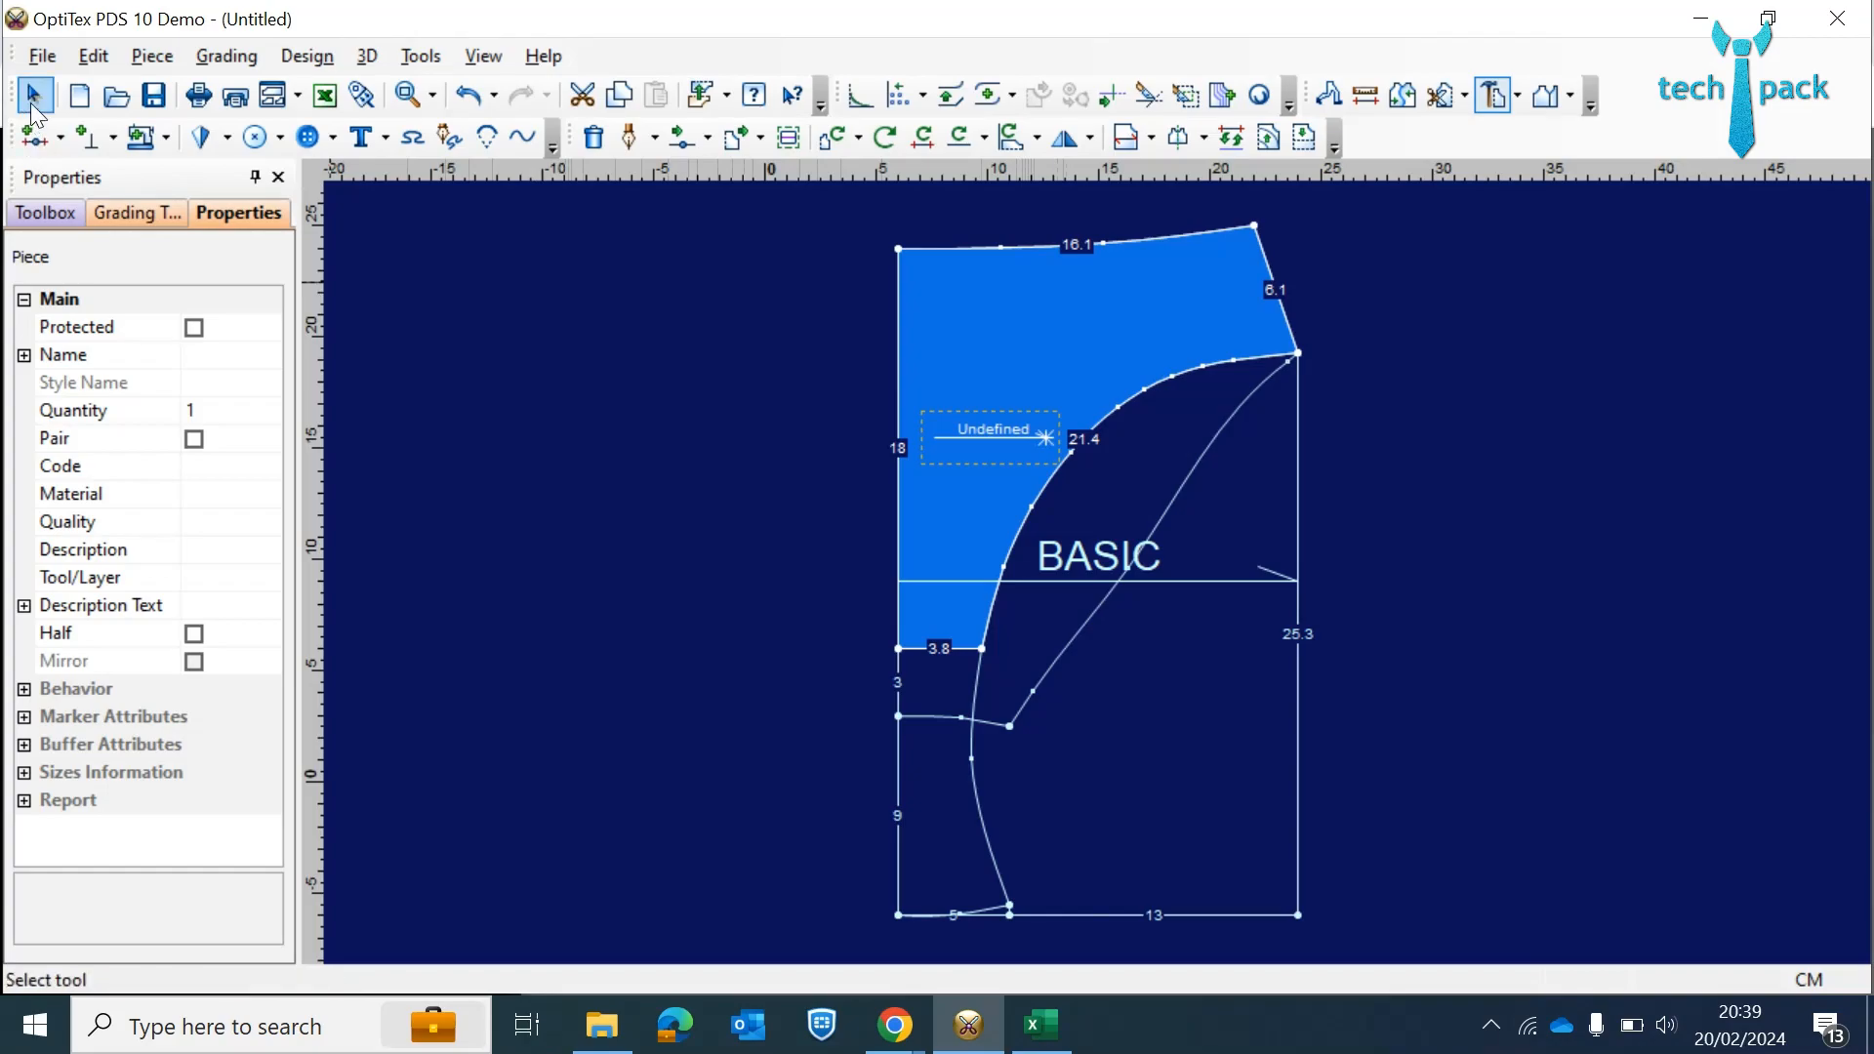
click(31, 106)
drag(958, 337, 1503, 375)
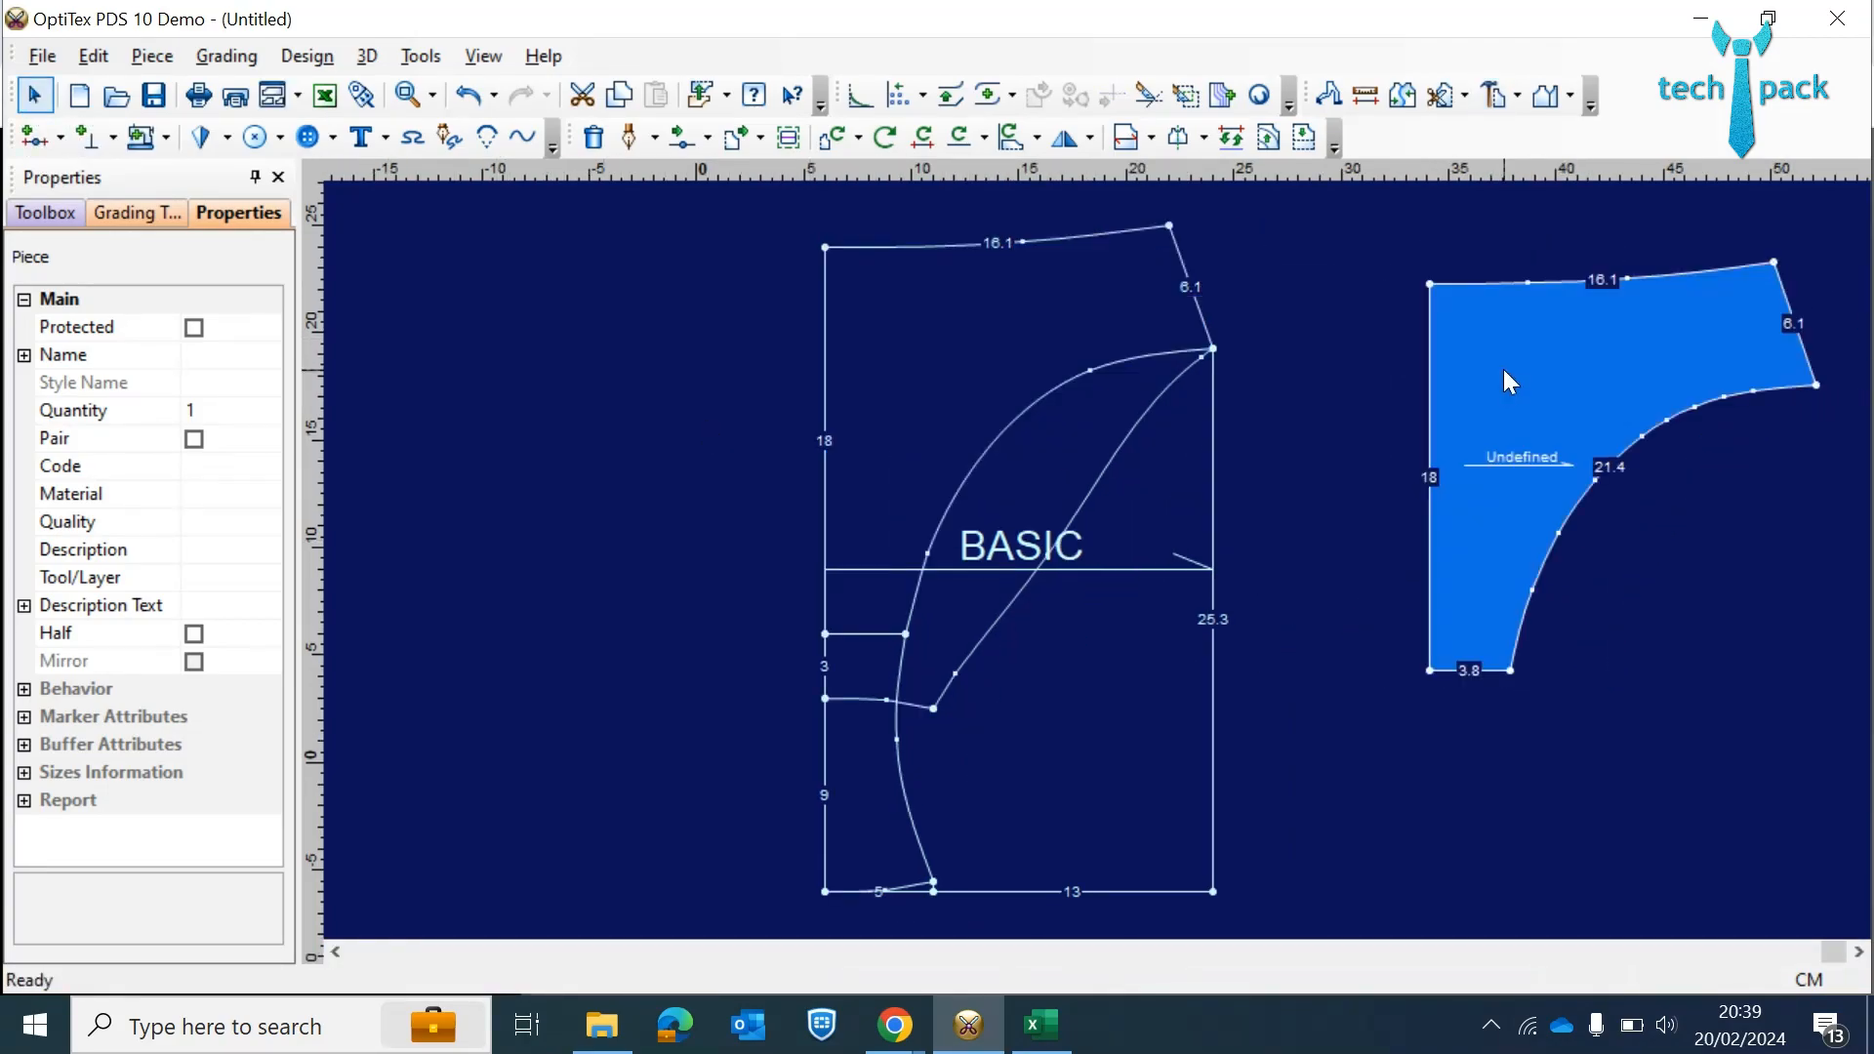
- Build a crotch piece from the two areas below the short crotch line inside the leg curve, and place it beneath the first new piece
click(1493, 95)
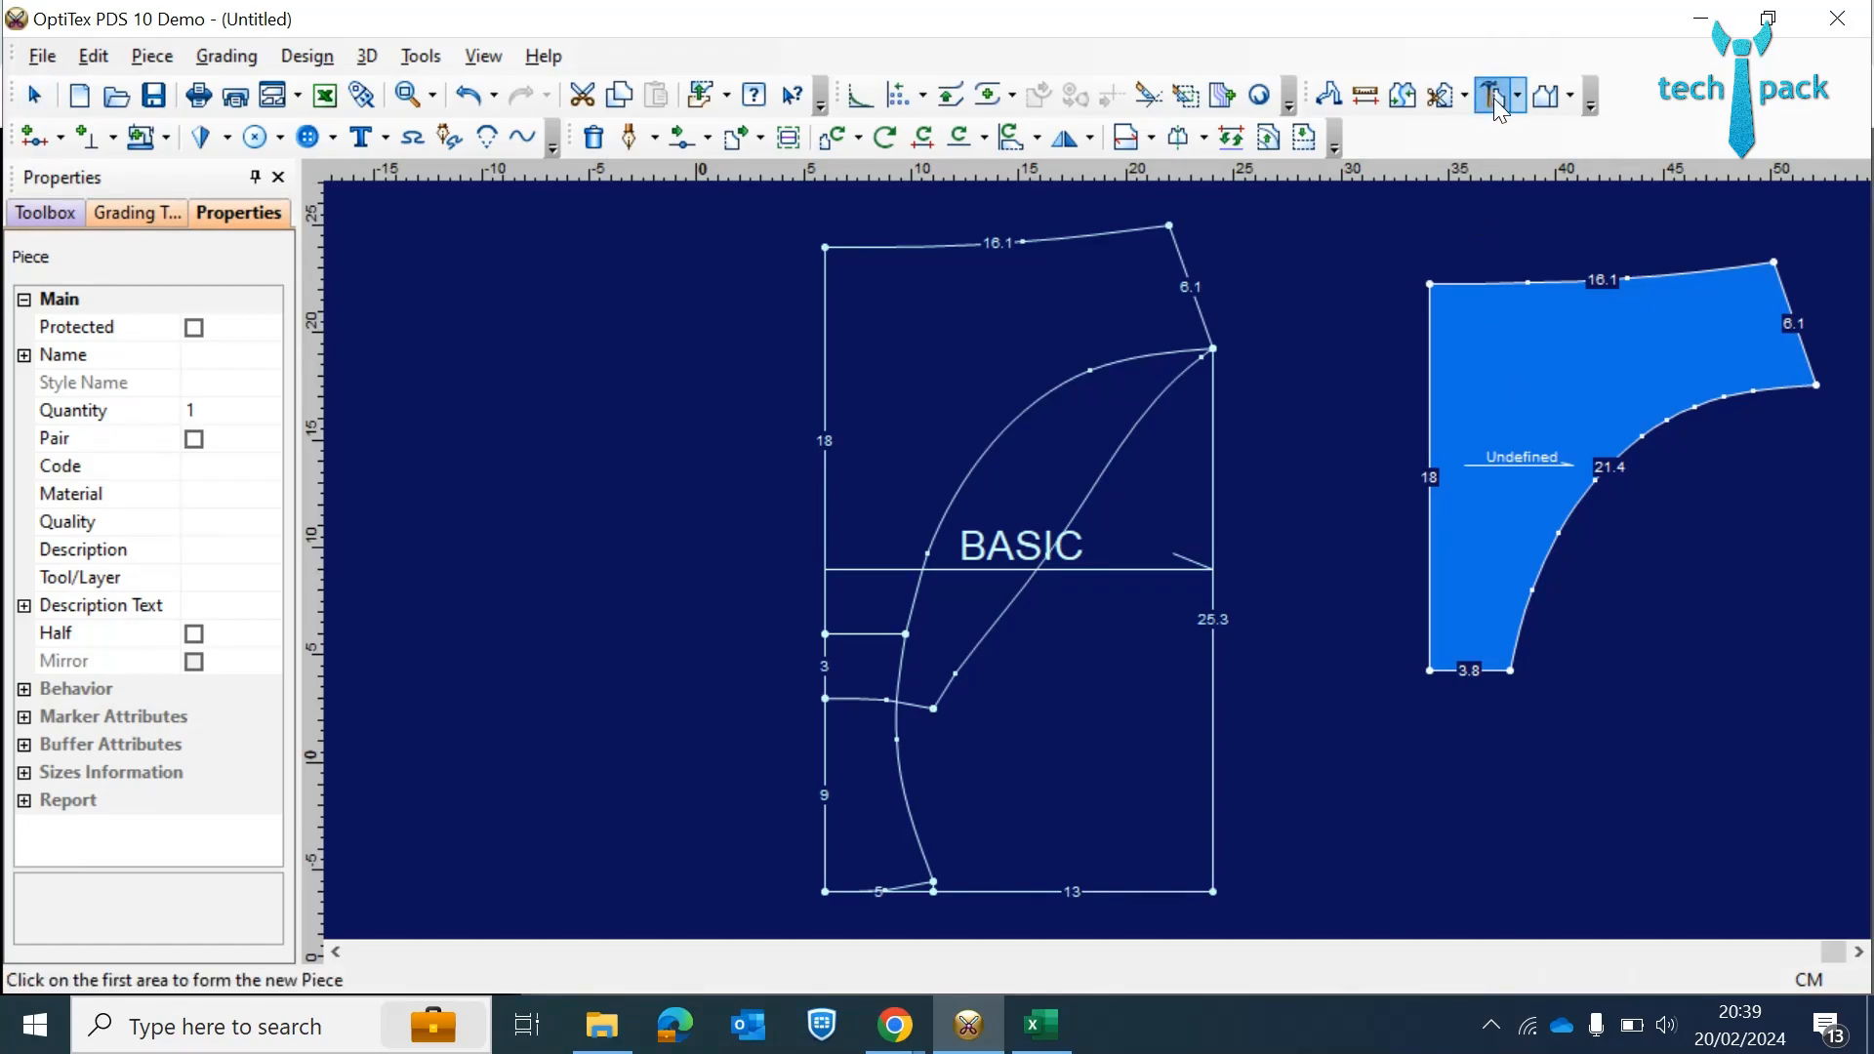
click(886, 805)
click(881, 683)
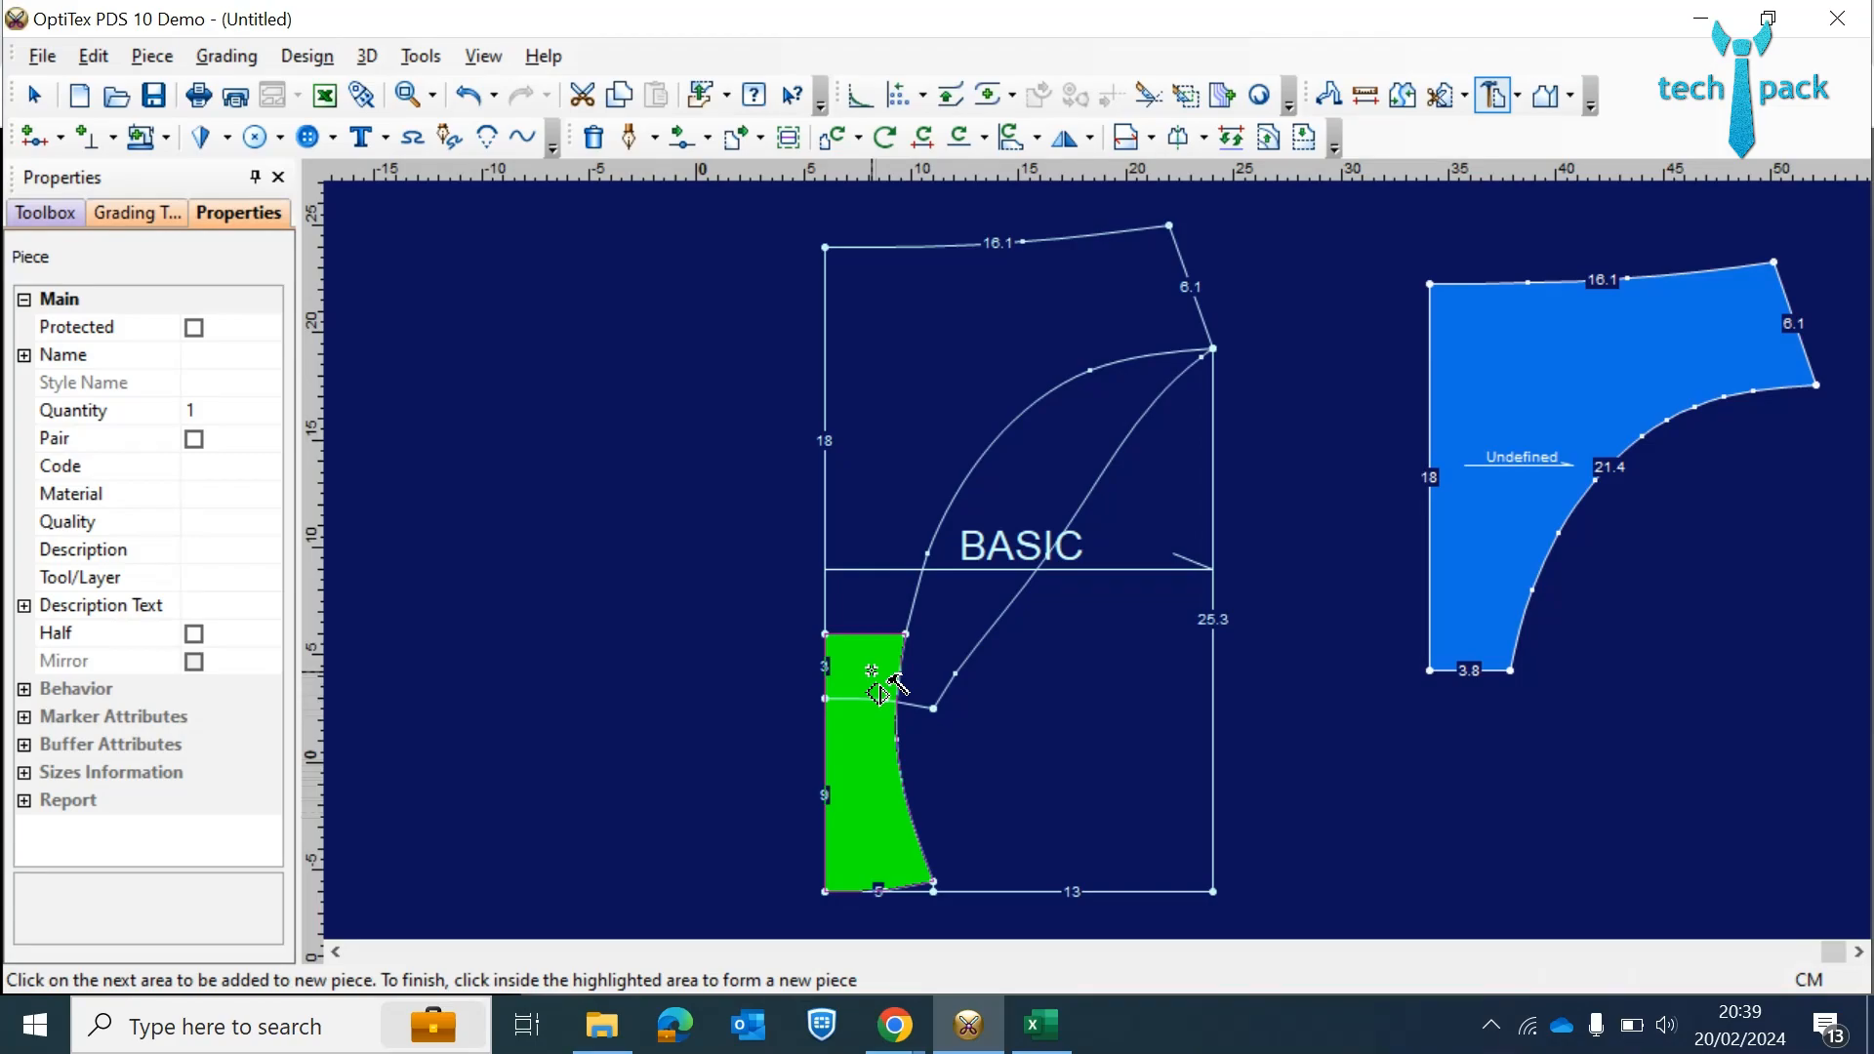
right_click(869, 347)
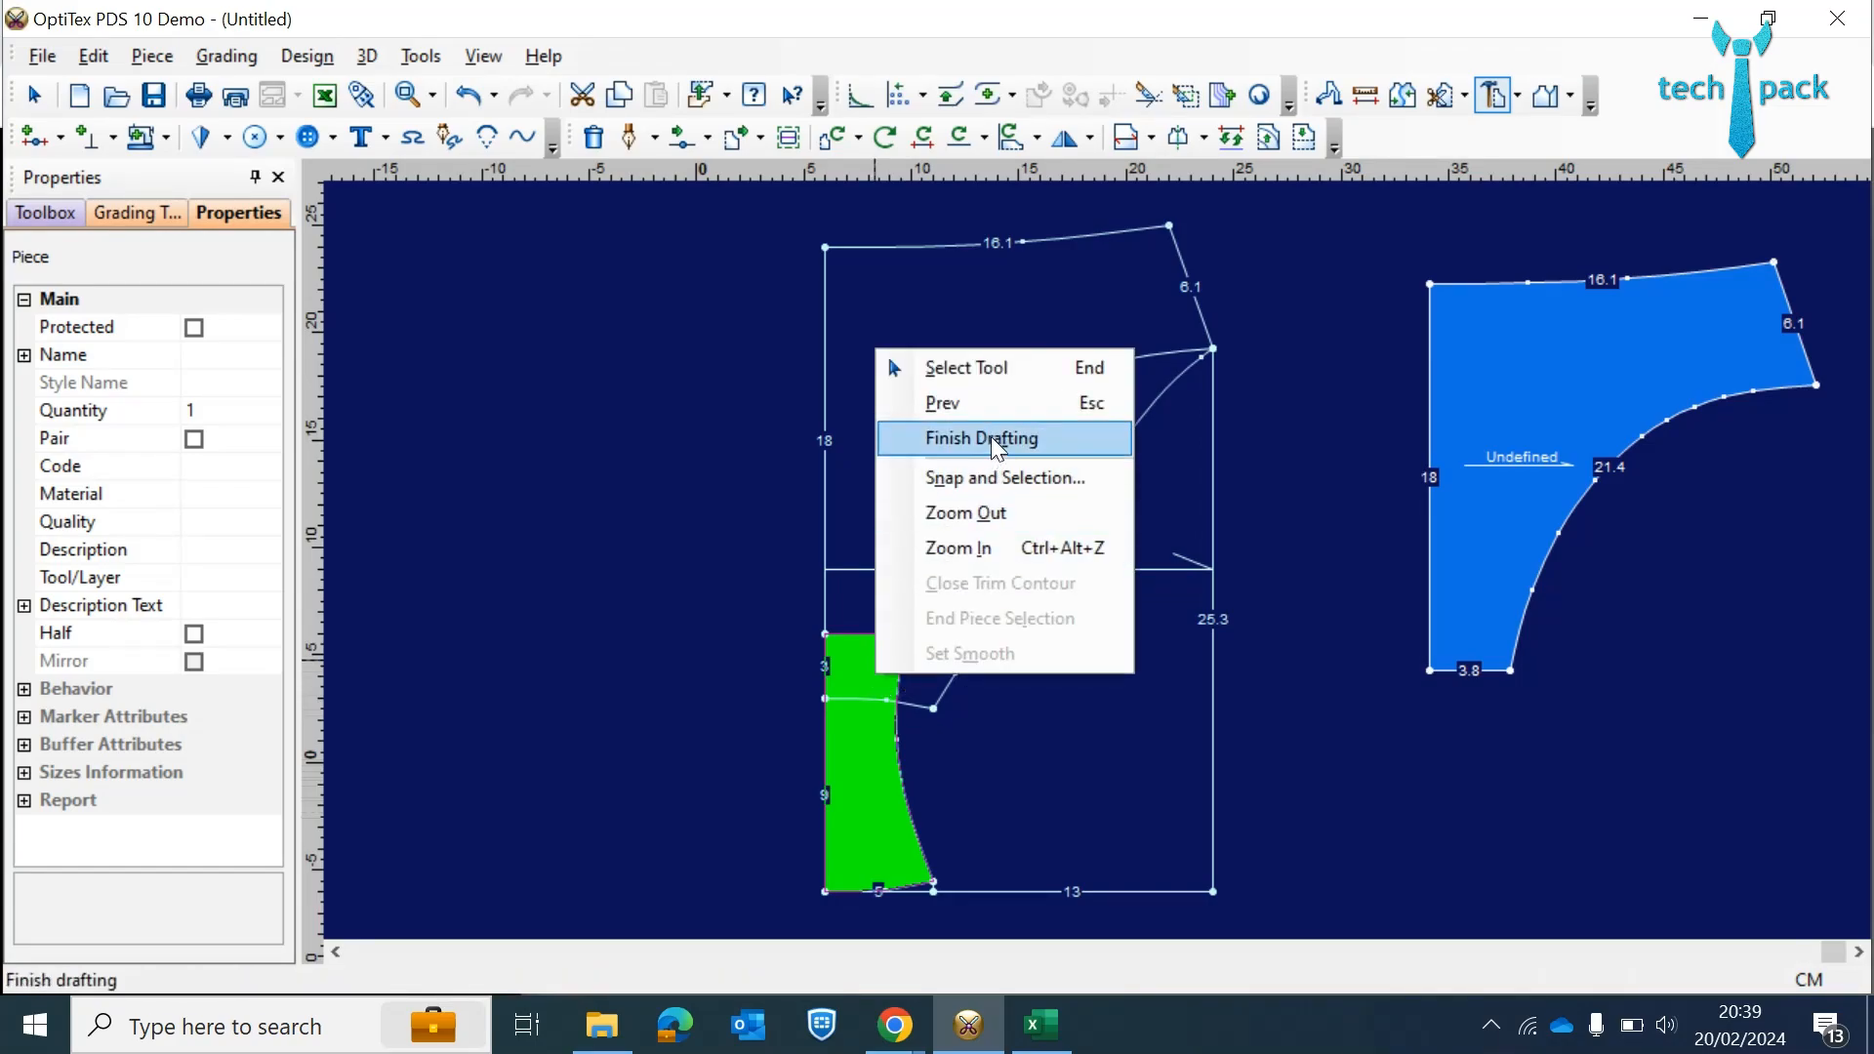
click(992, 436)
click(39, 102)
drag(891, 826, 1495, 832)
- Delete the internal contour crossing the crotch piece and the three closely spaced extra points on its curved side edge
click(1543, 718)
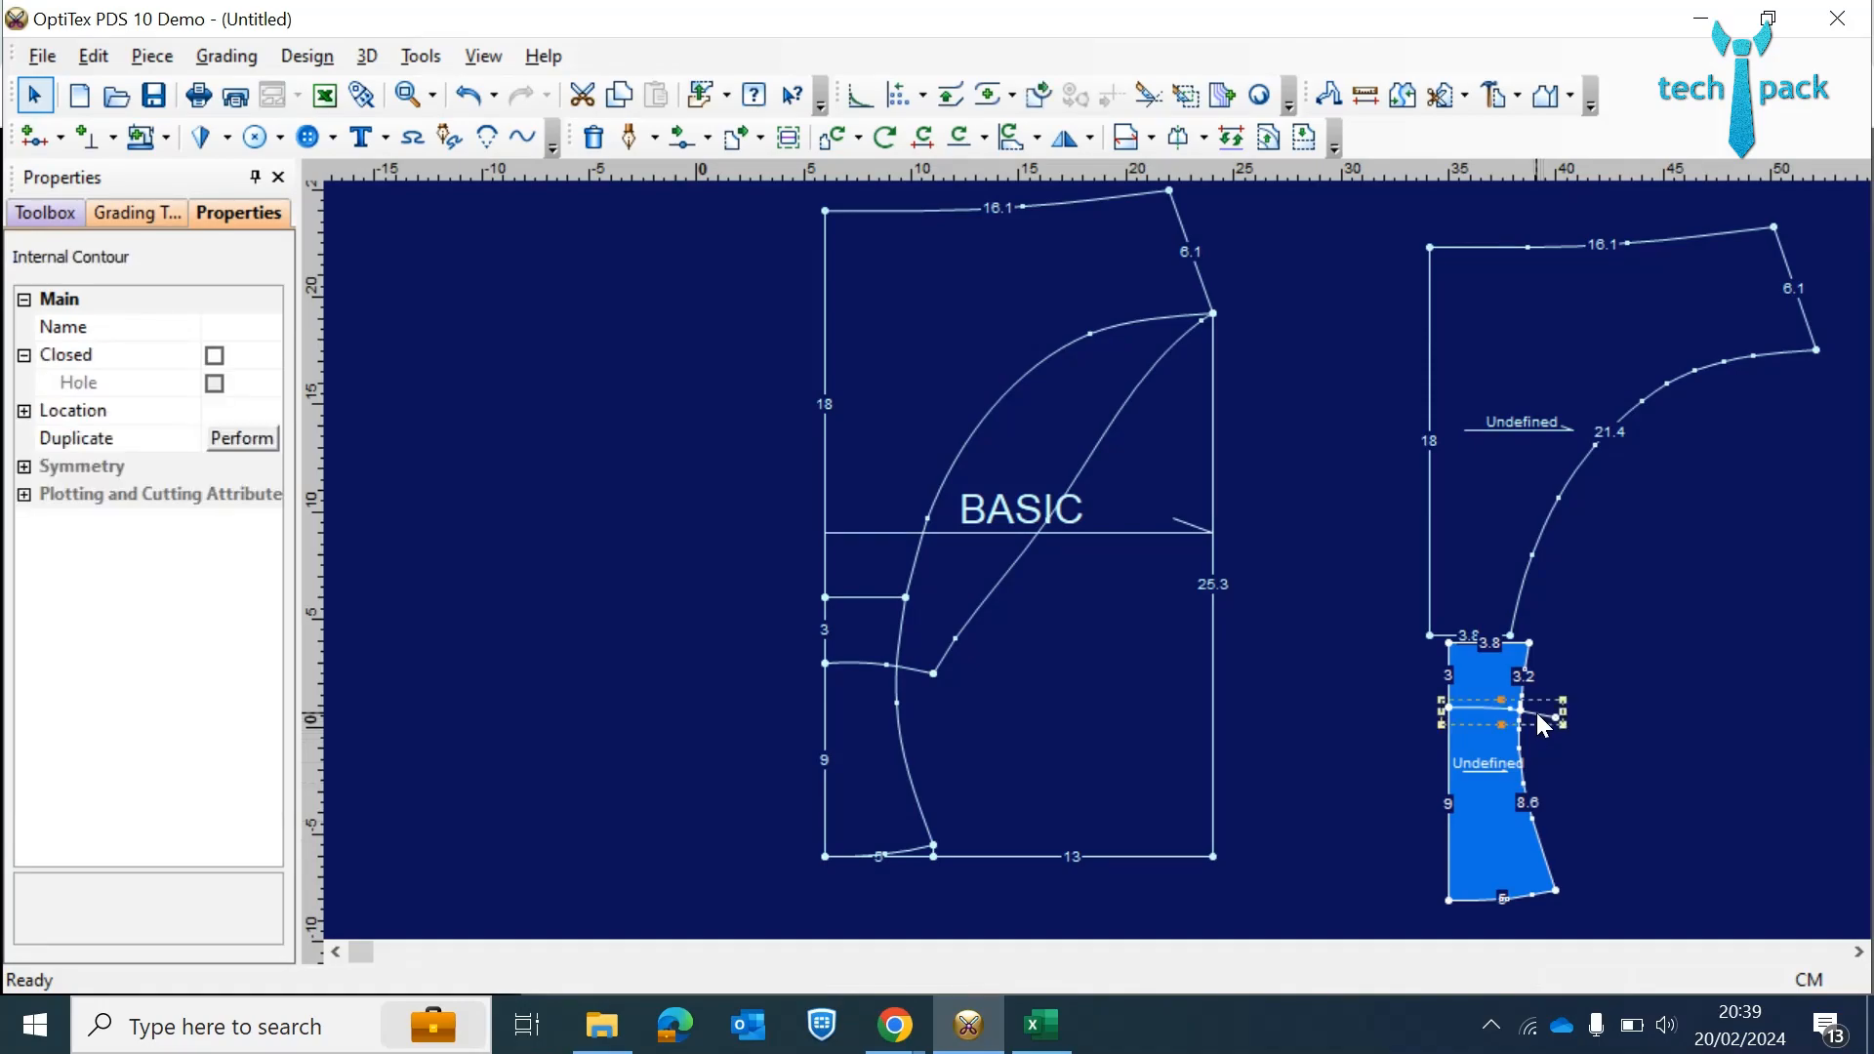
click(1543, 725)
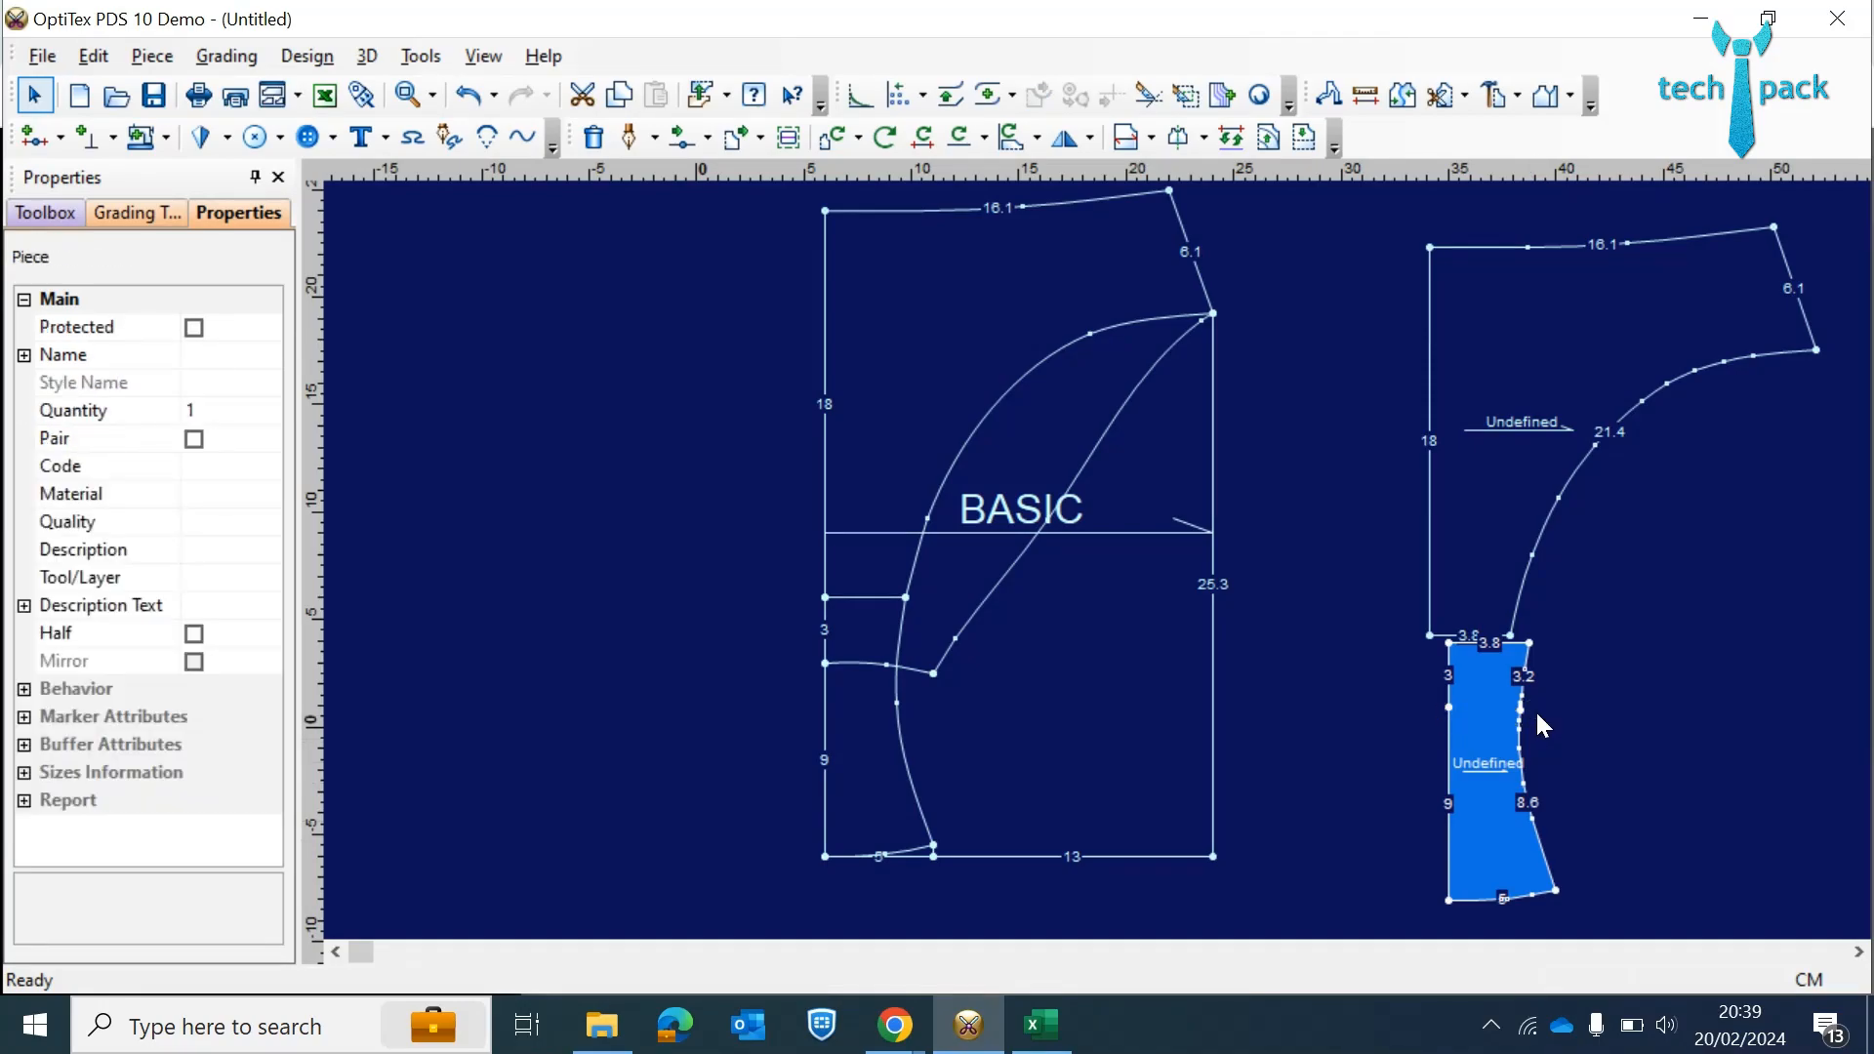
scroll(1541, 725, up, 3)
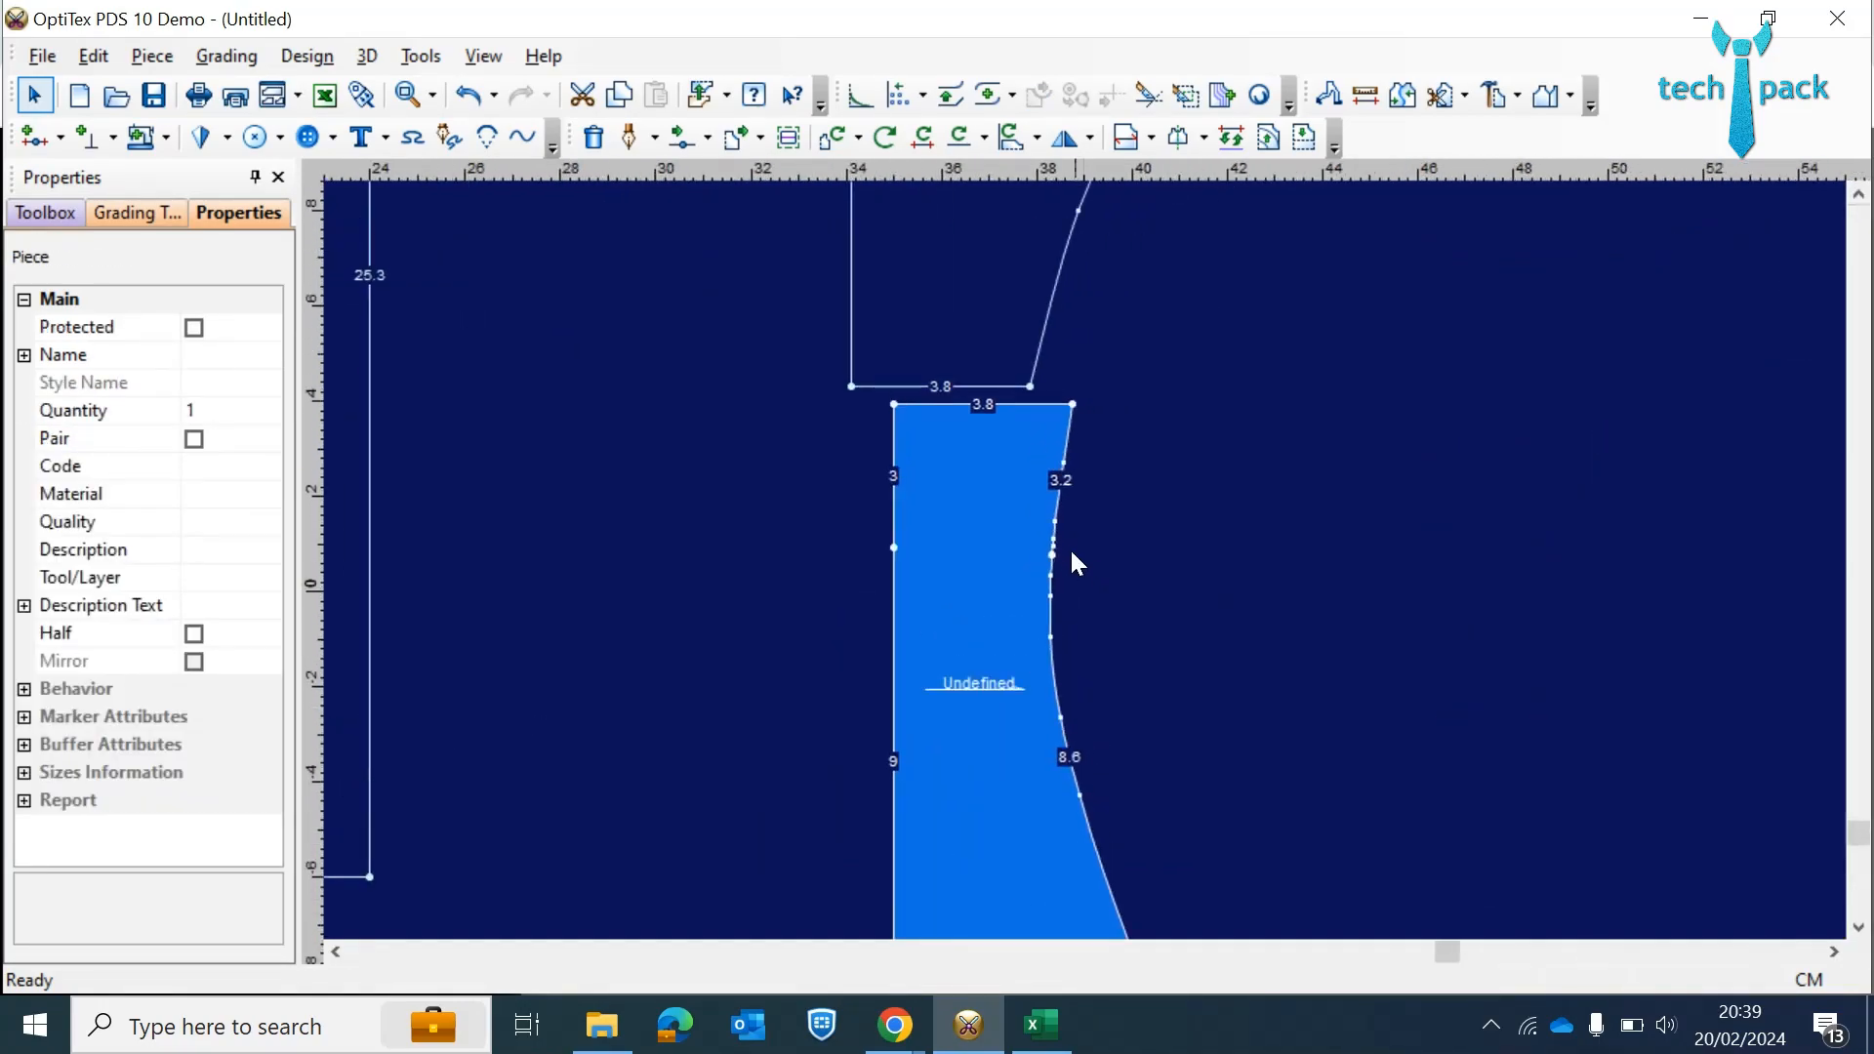
click(1073, 593)
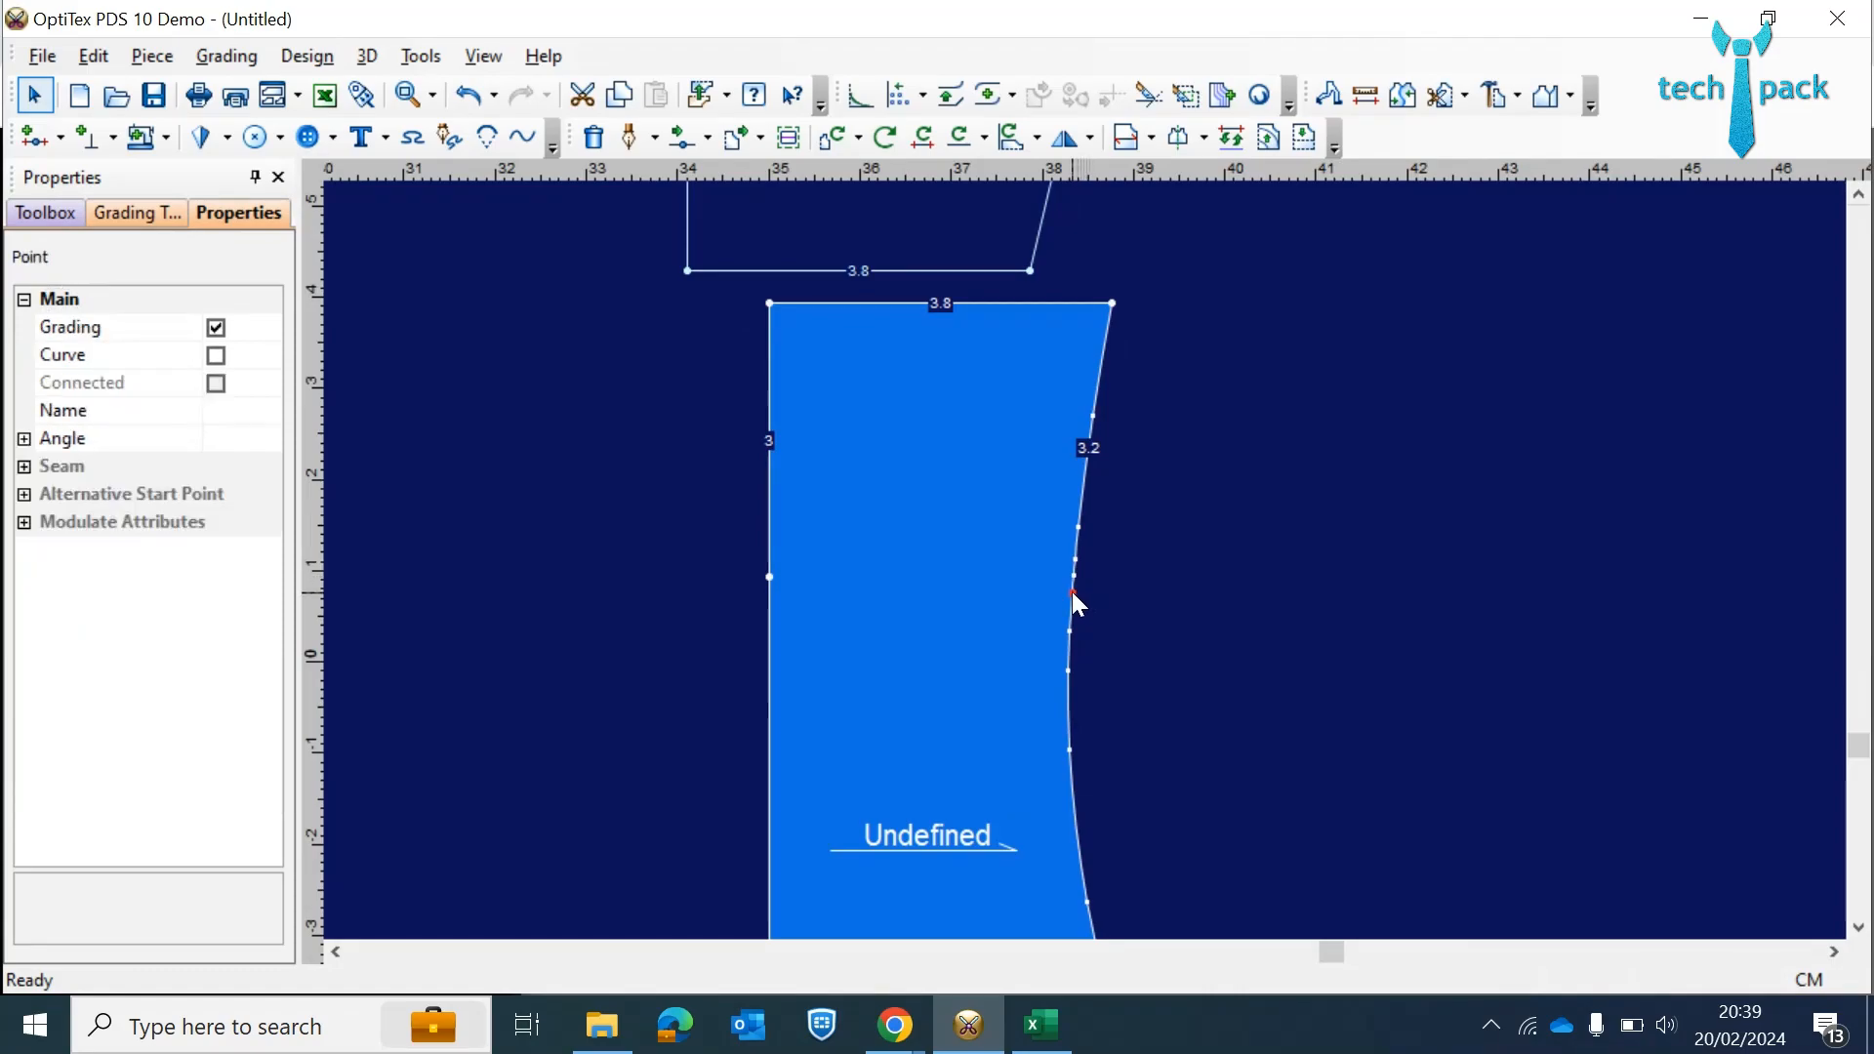
click(1076, 590)
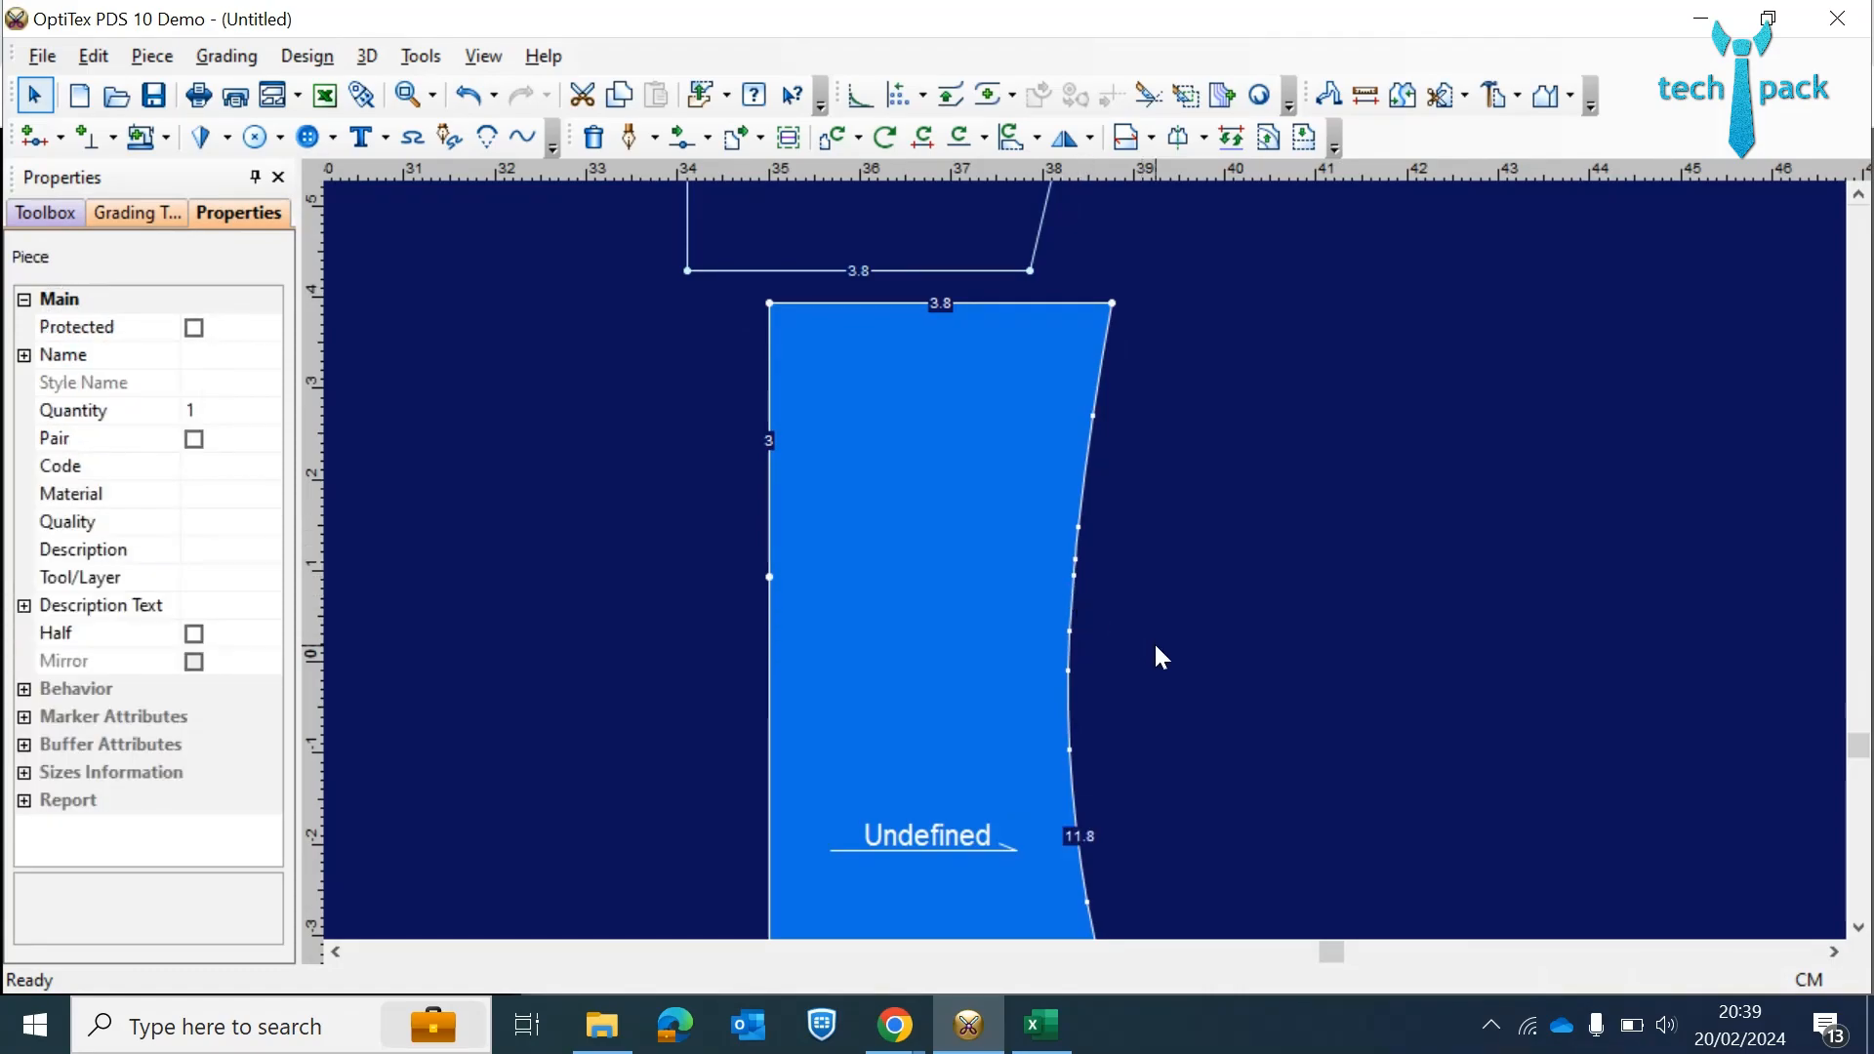
click(1075, 560)
key(Delete)
click(1073, 575)
key(Delete)
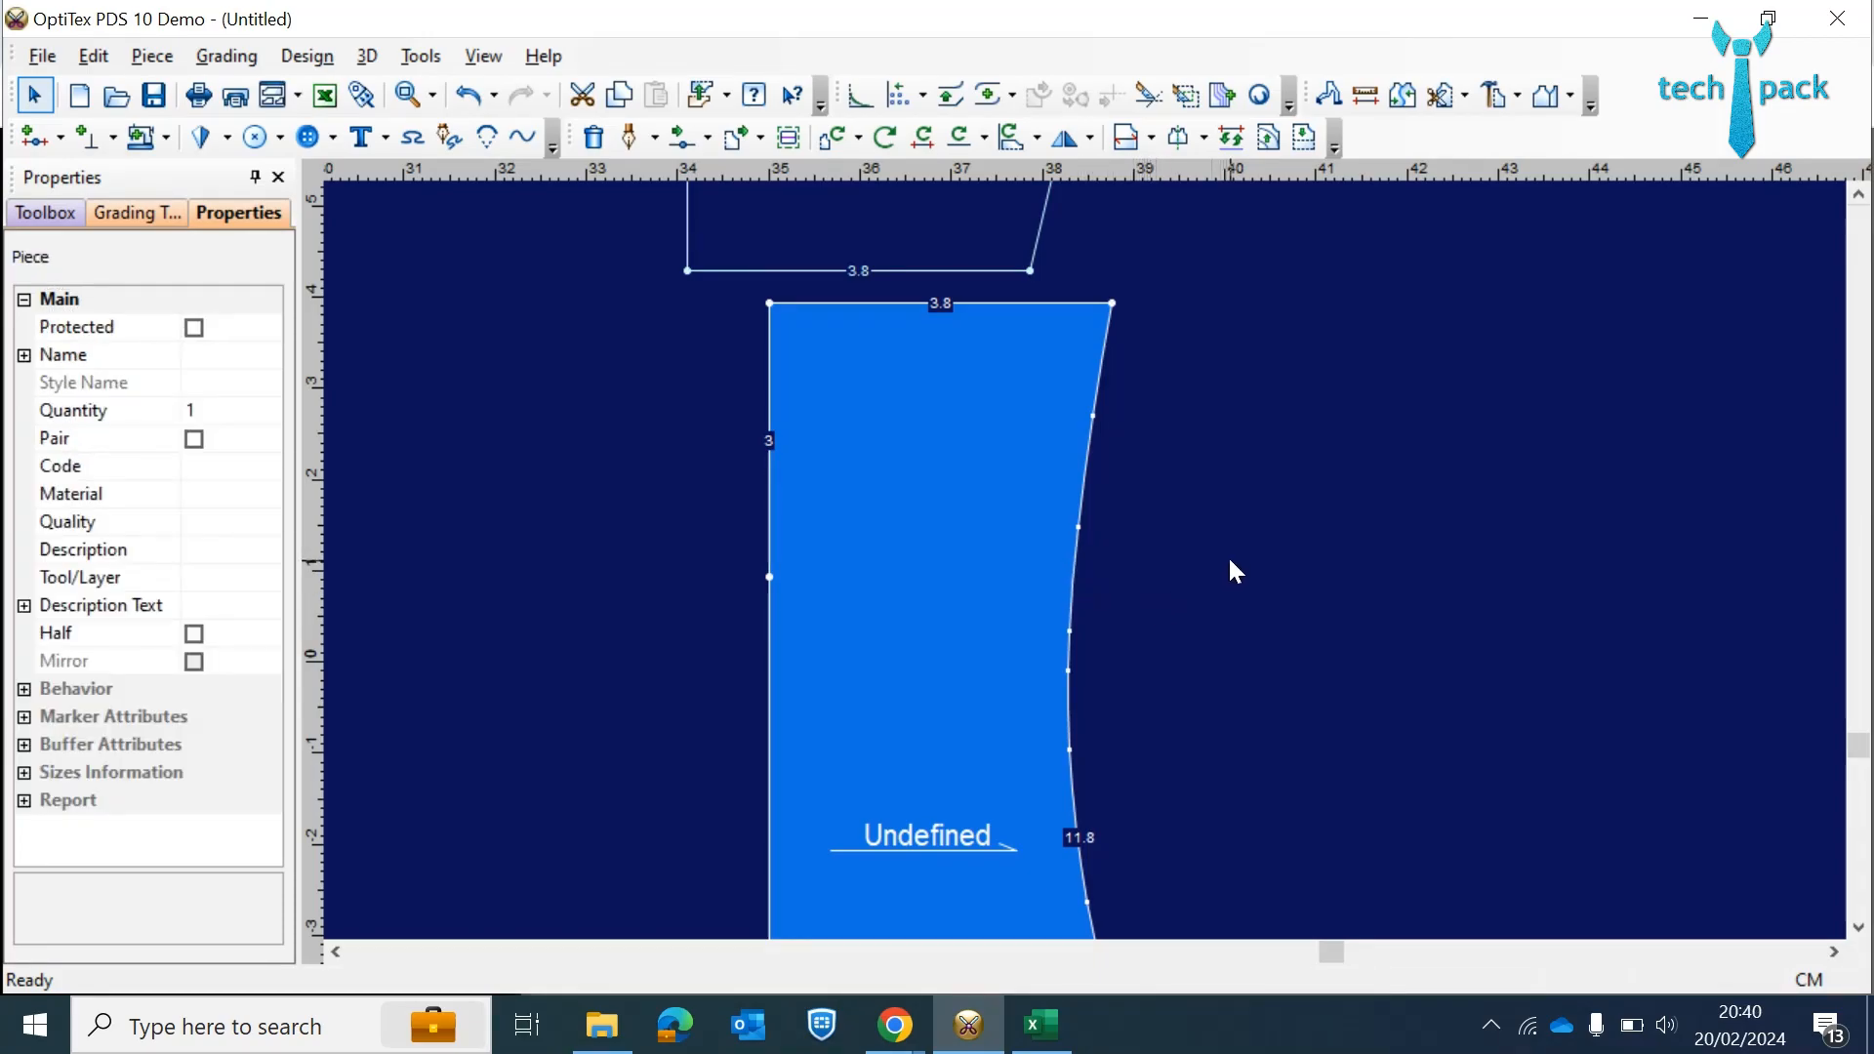
scroll(1086, 556, down, 3)
scroll(1086, 556, down, 2)
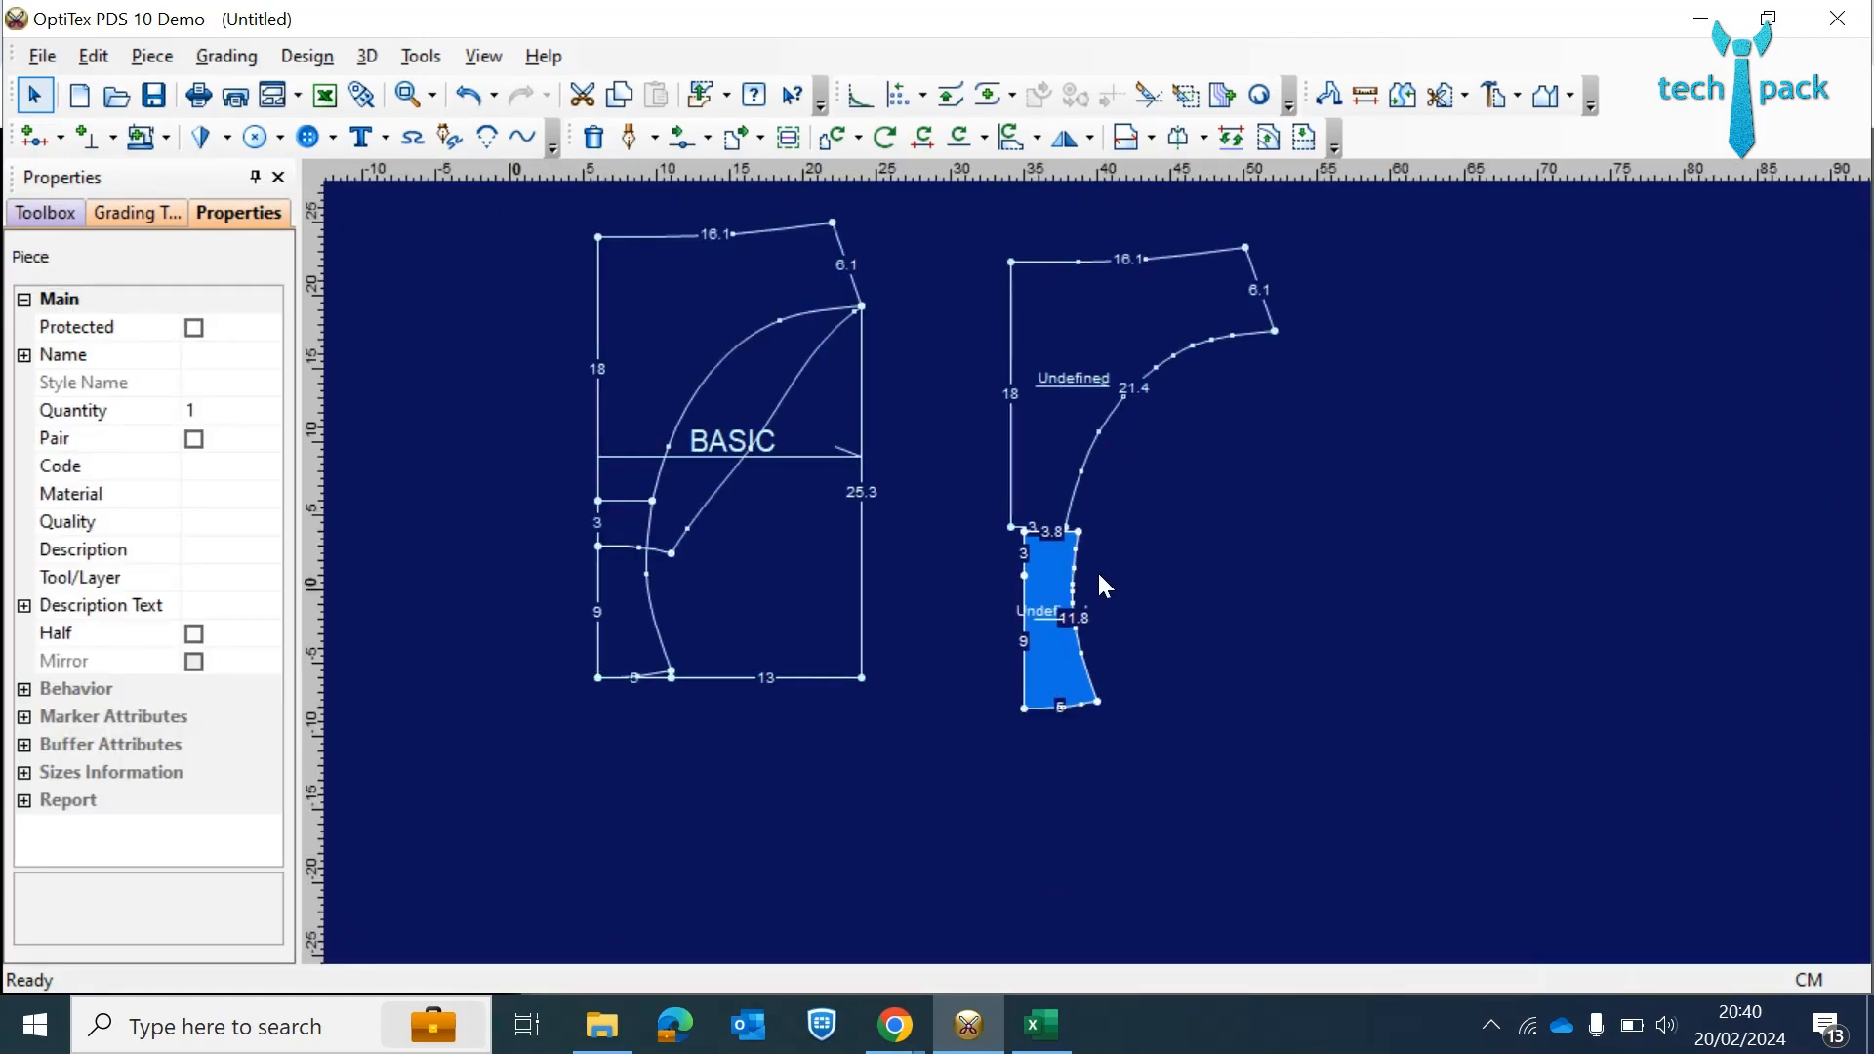
middle_drag(919, 453, 1100, 580)
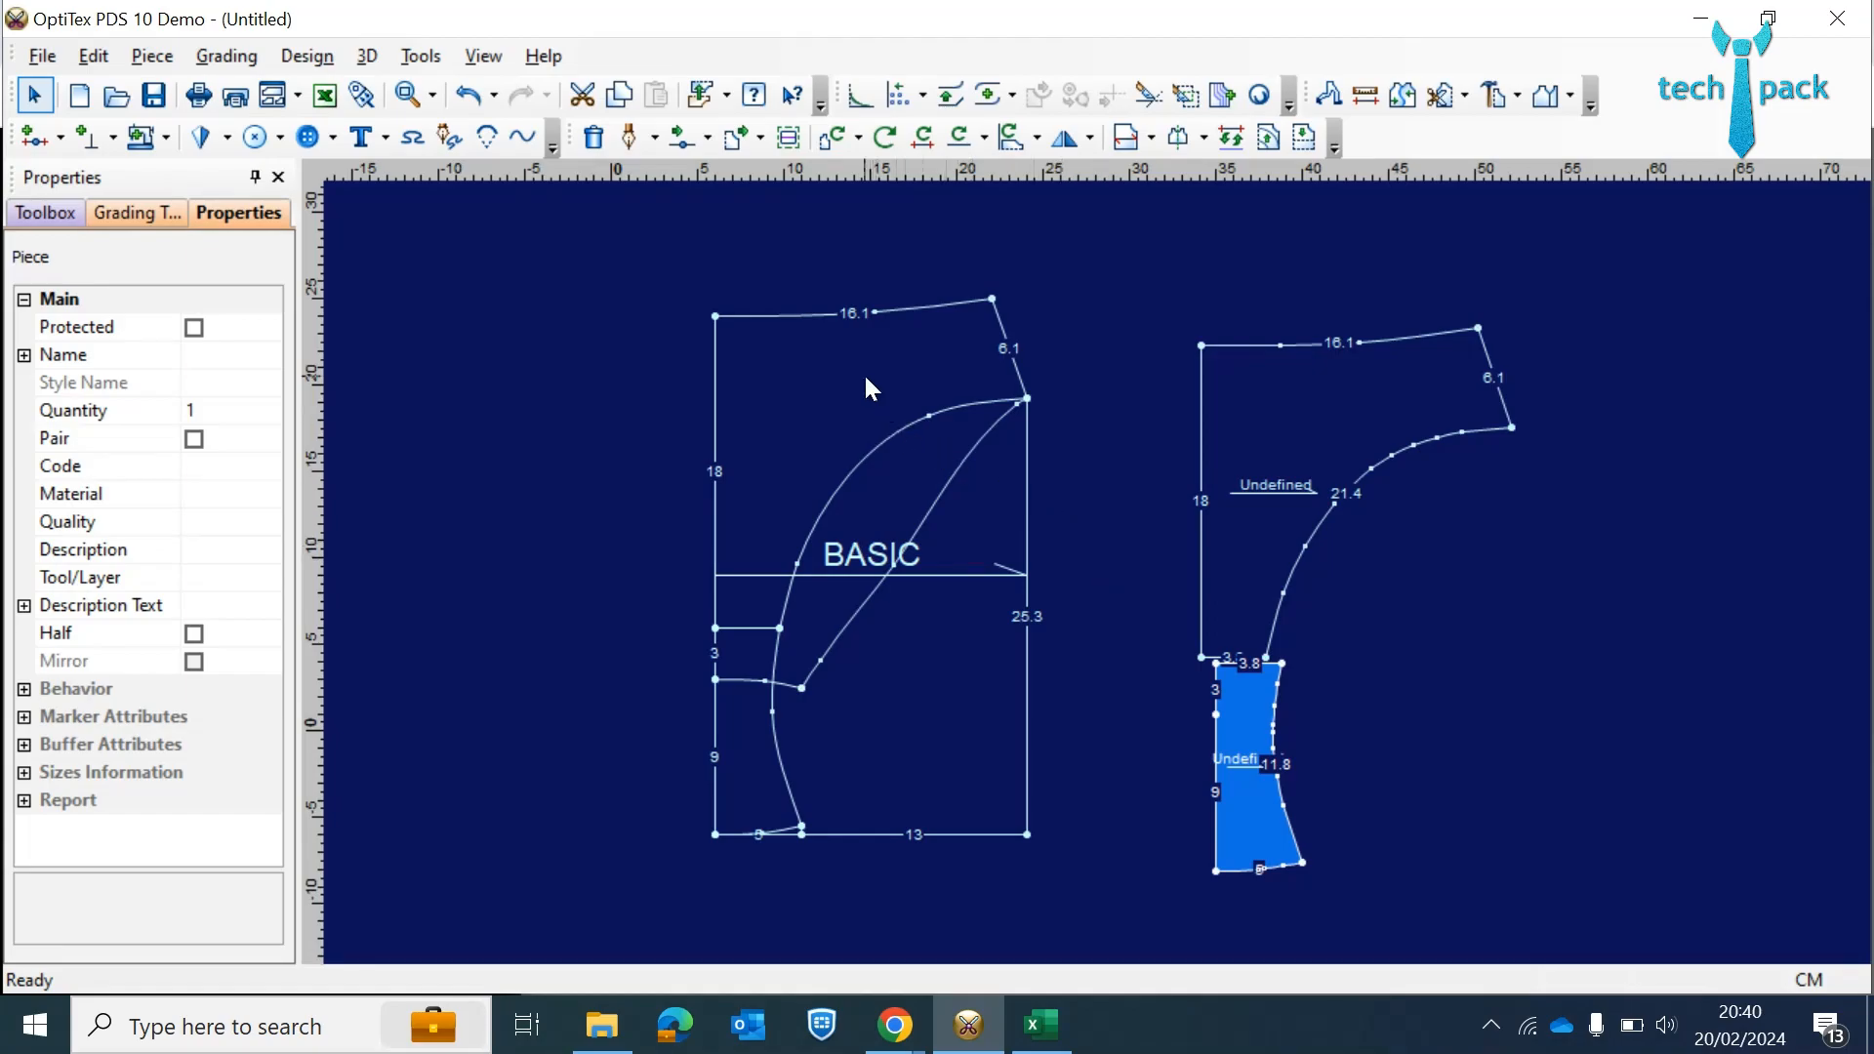
scroll(1085, 559, up, 2)
scroll(1085, 559, down, 1)
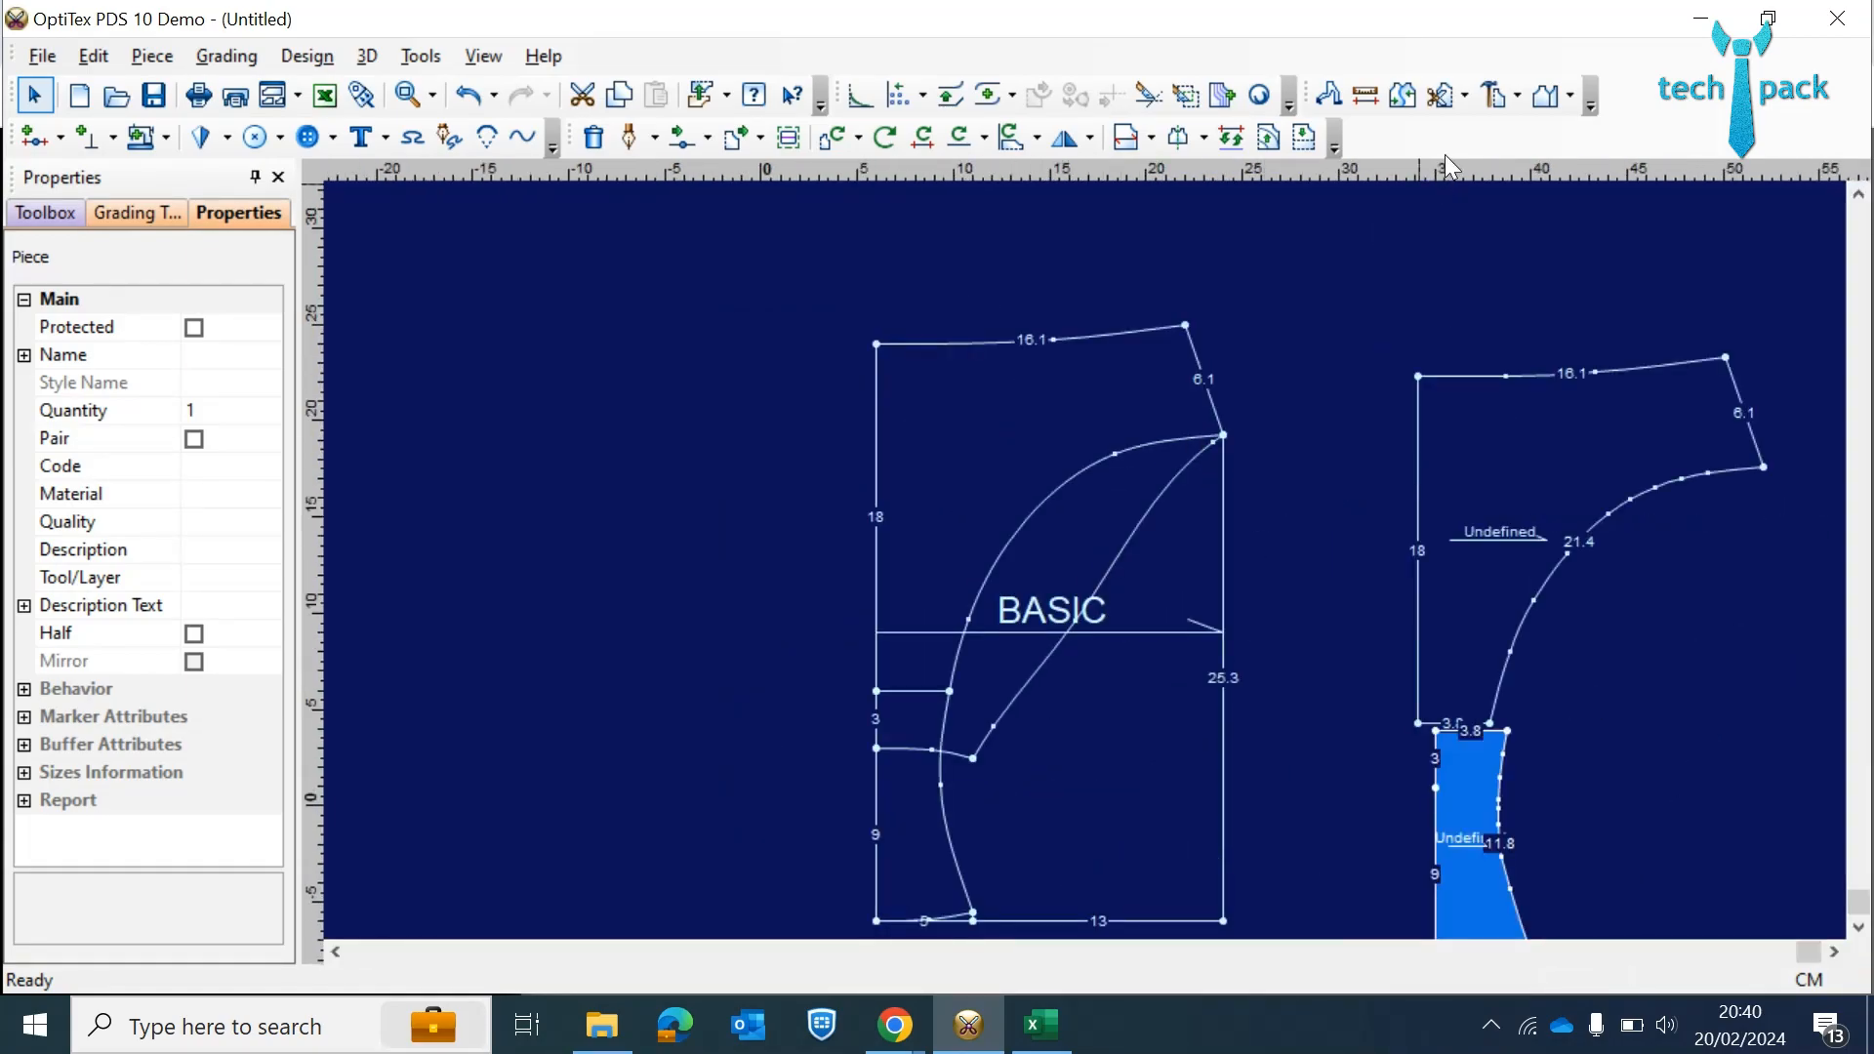
click(1494, 95)
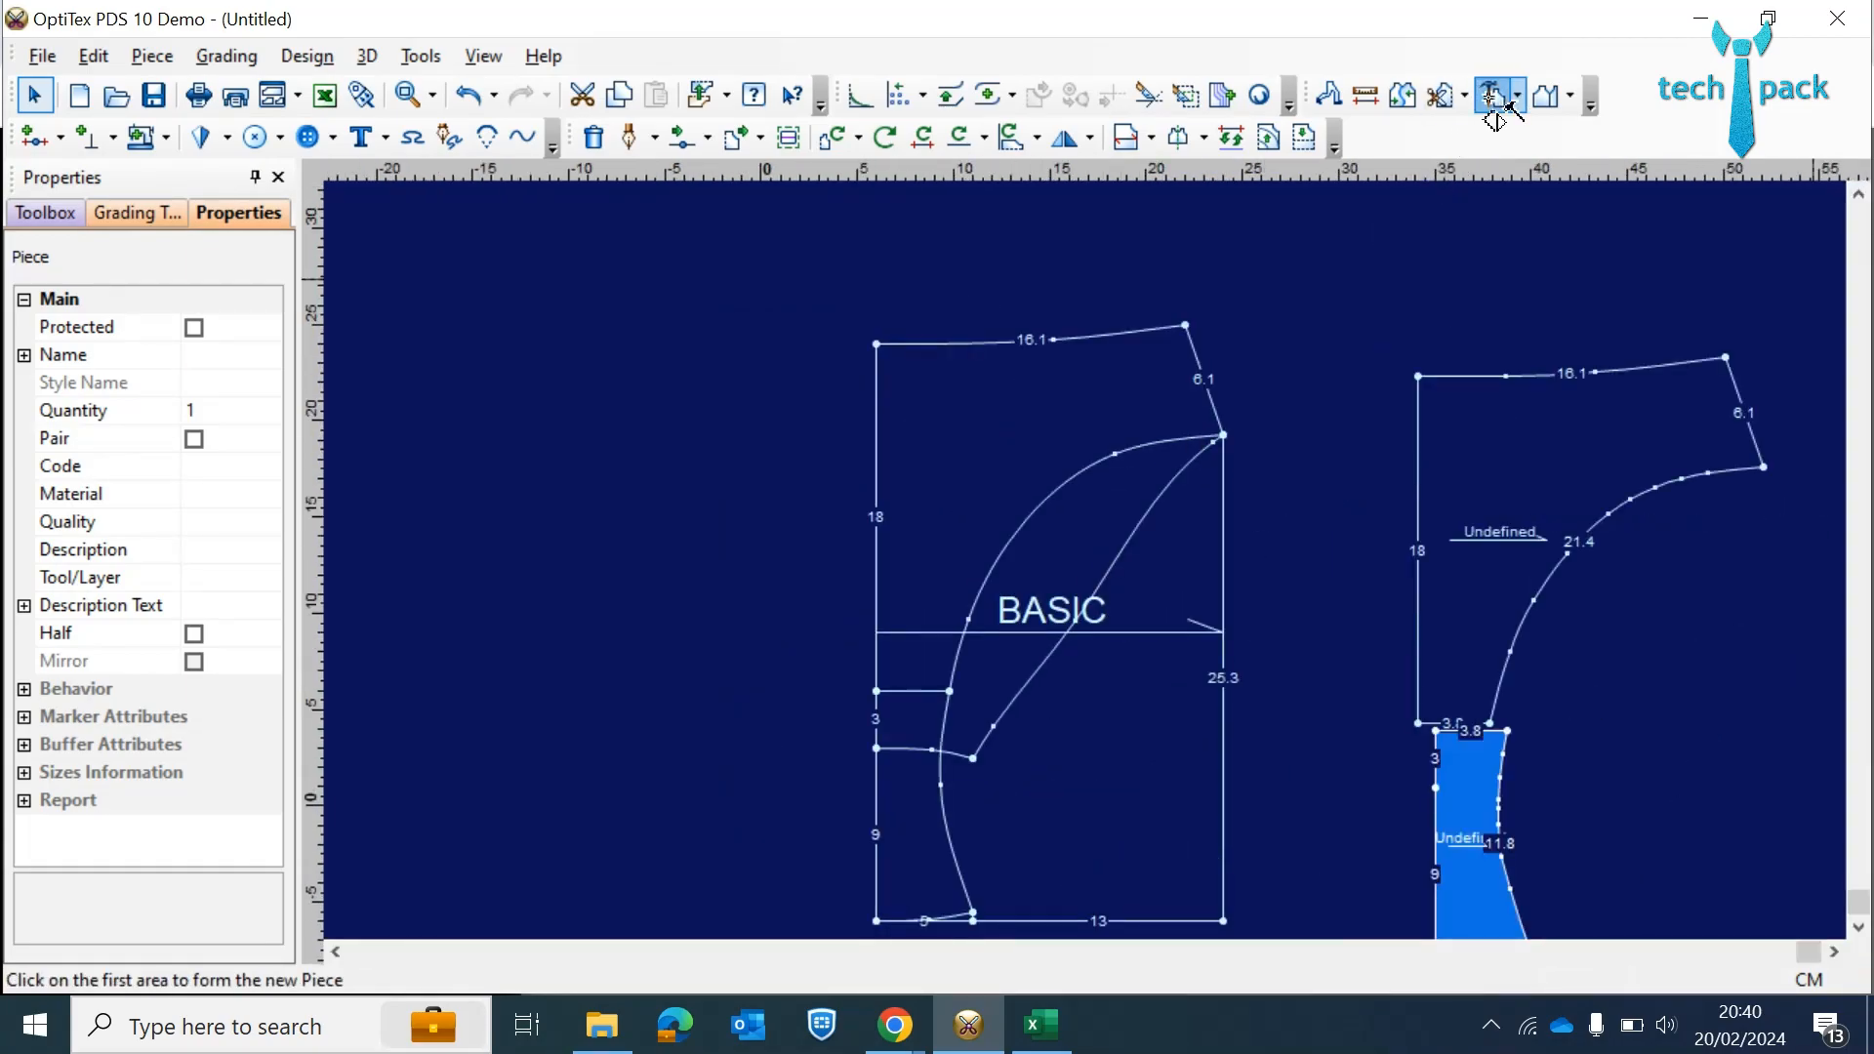
click(1165, 401)
click(918, 717)
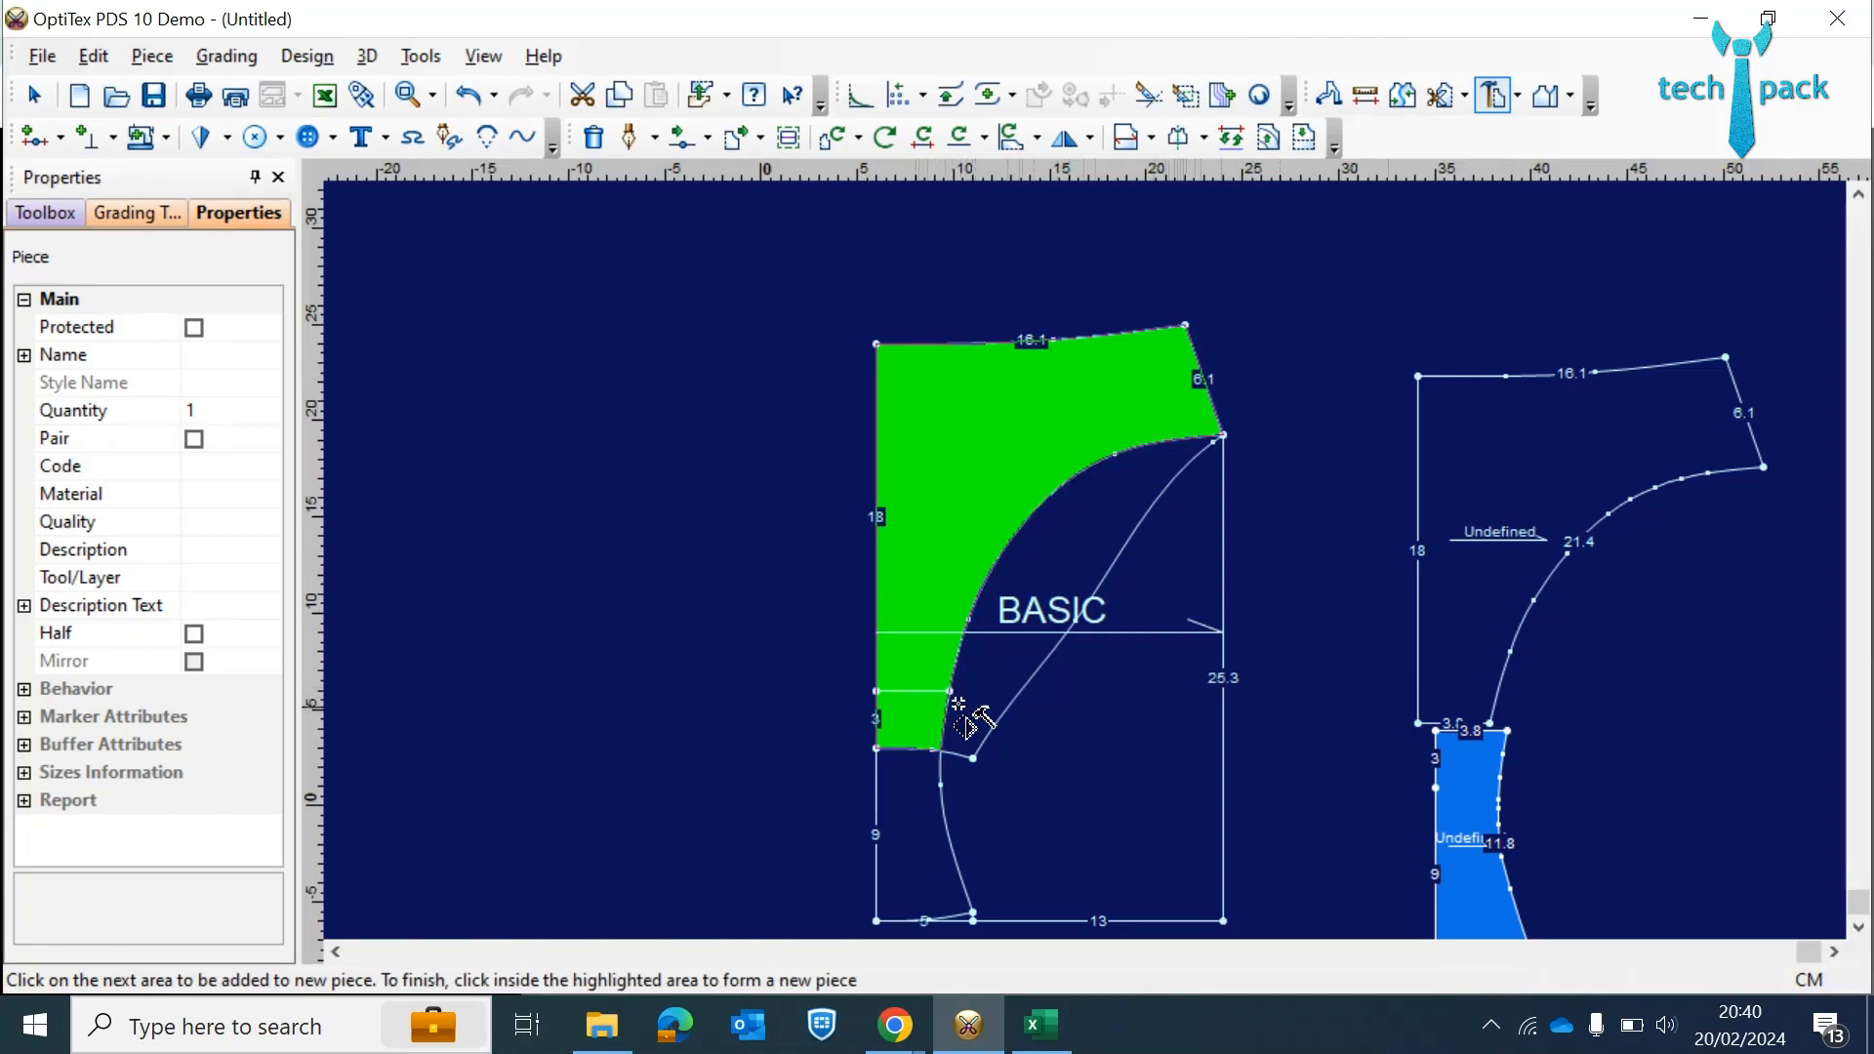
click(986, 696)
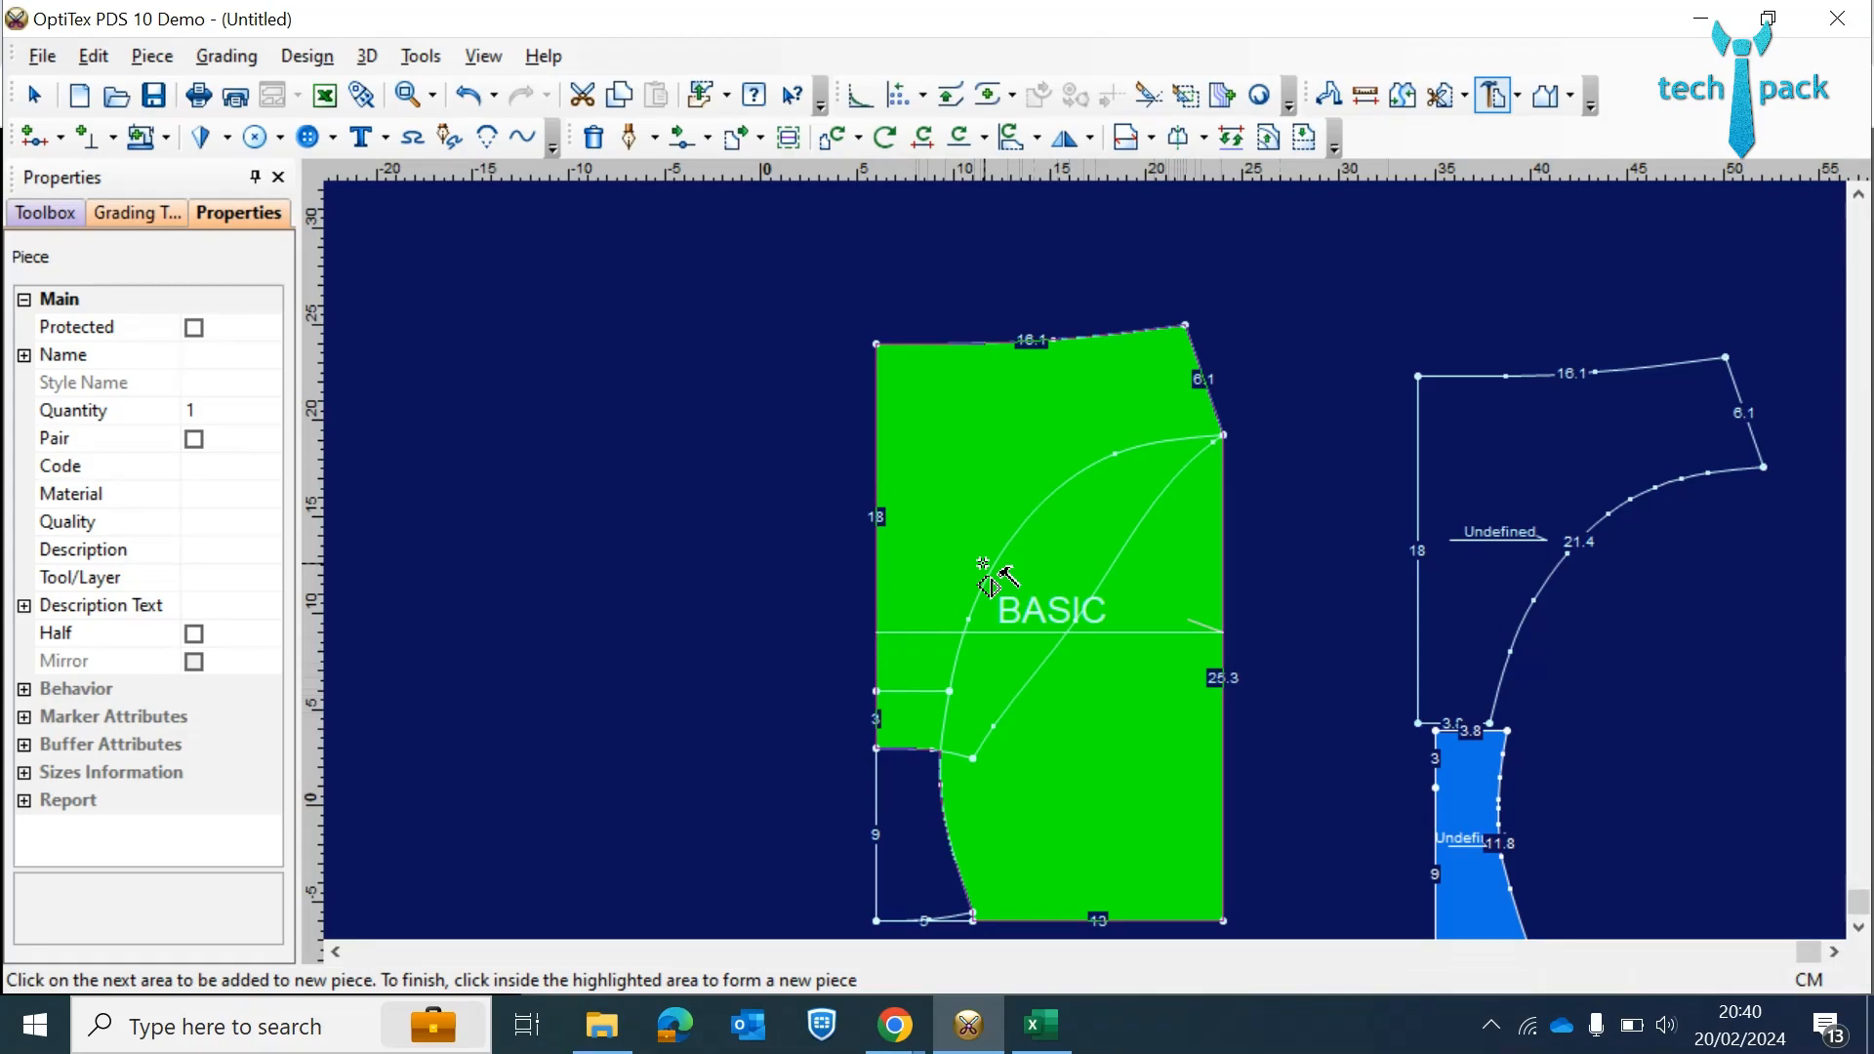
right_click(1110, 610)
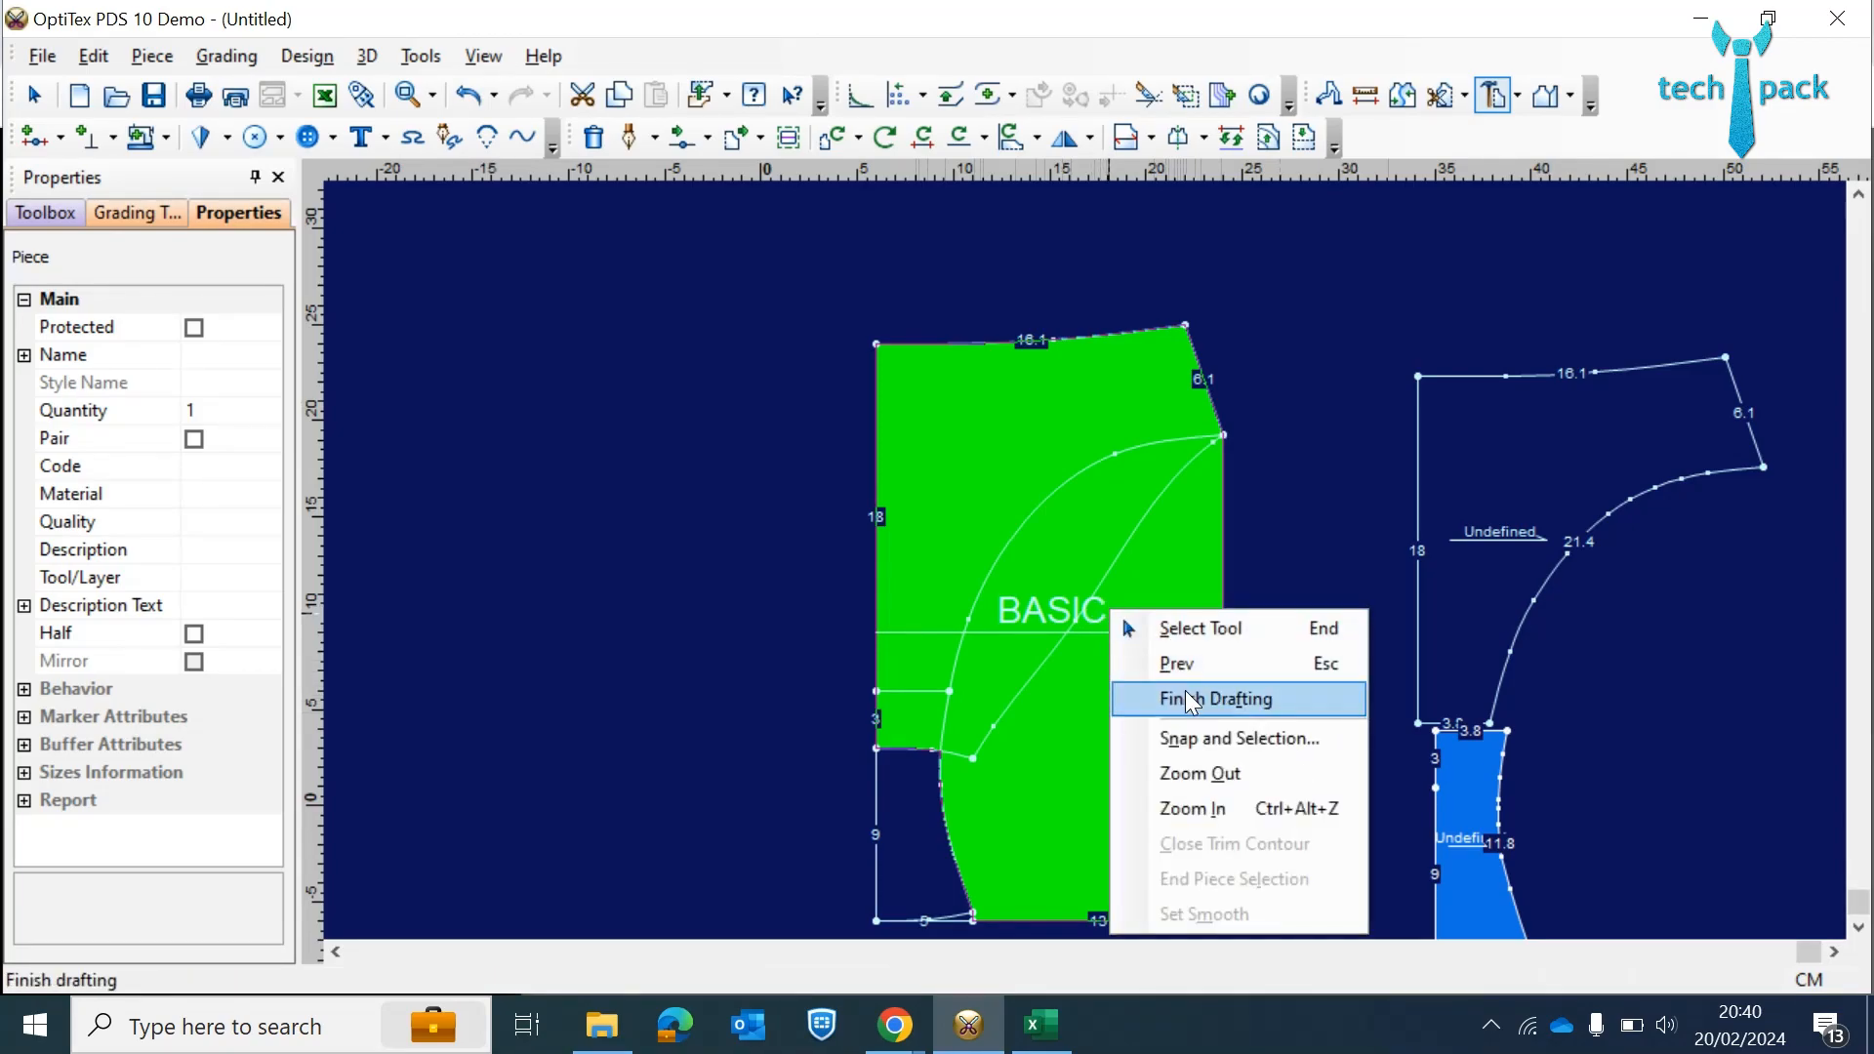
click(1127, 629)
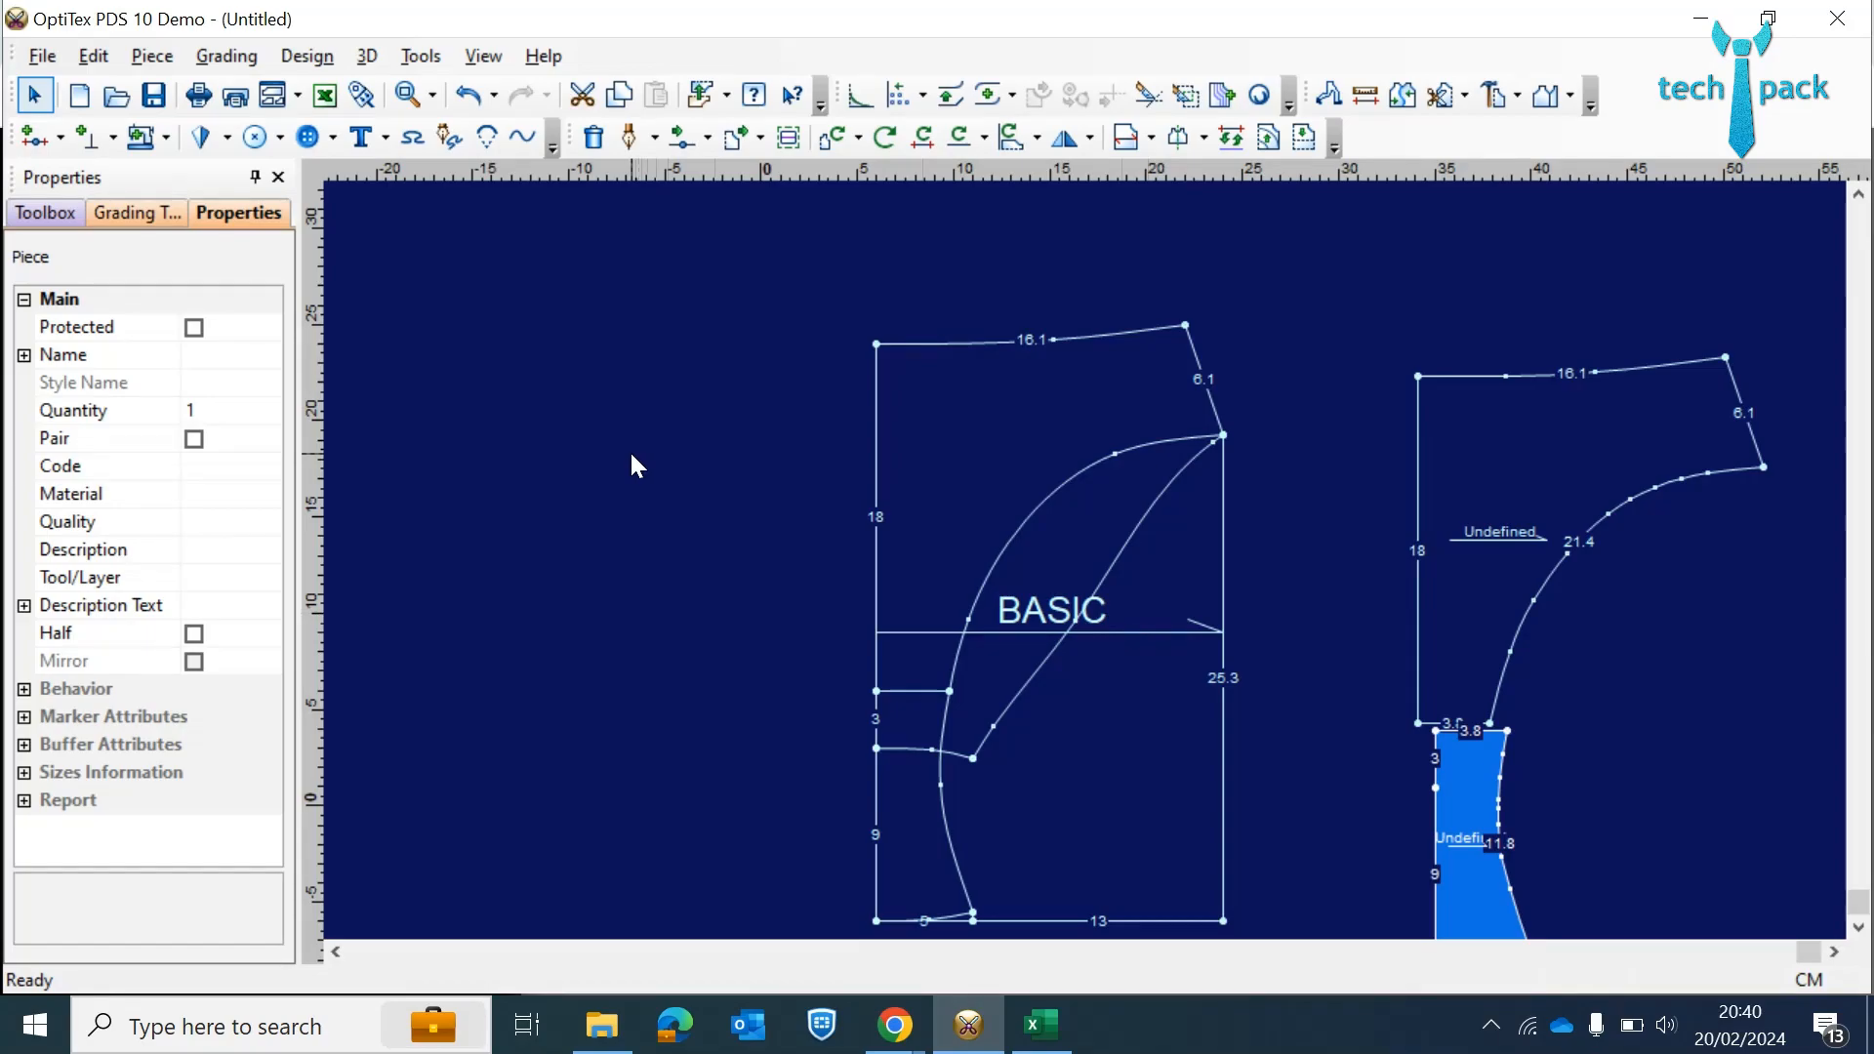
- Create a piece with Trace Segments along the waist, side seam, diagonal leg line, curved crotch line and centre edge, and move it beside the others
click(1519, 98)
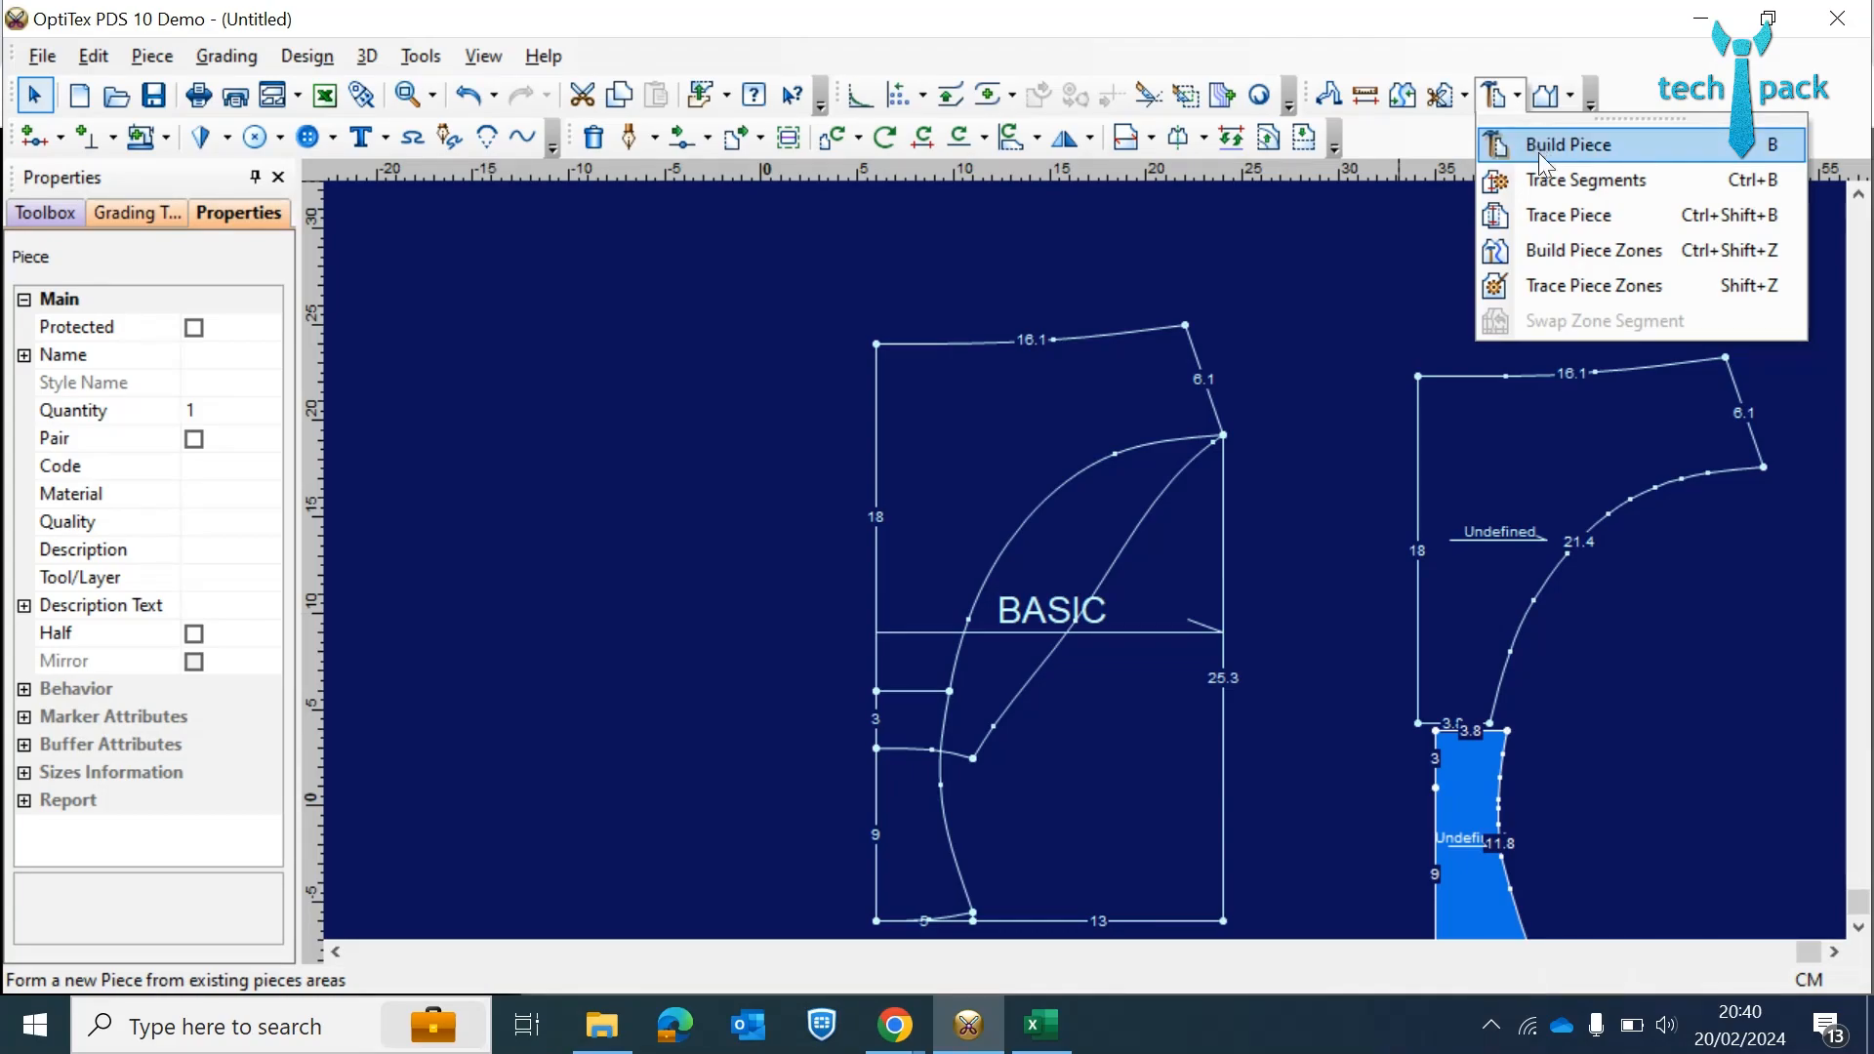
click(1555, 180)
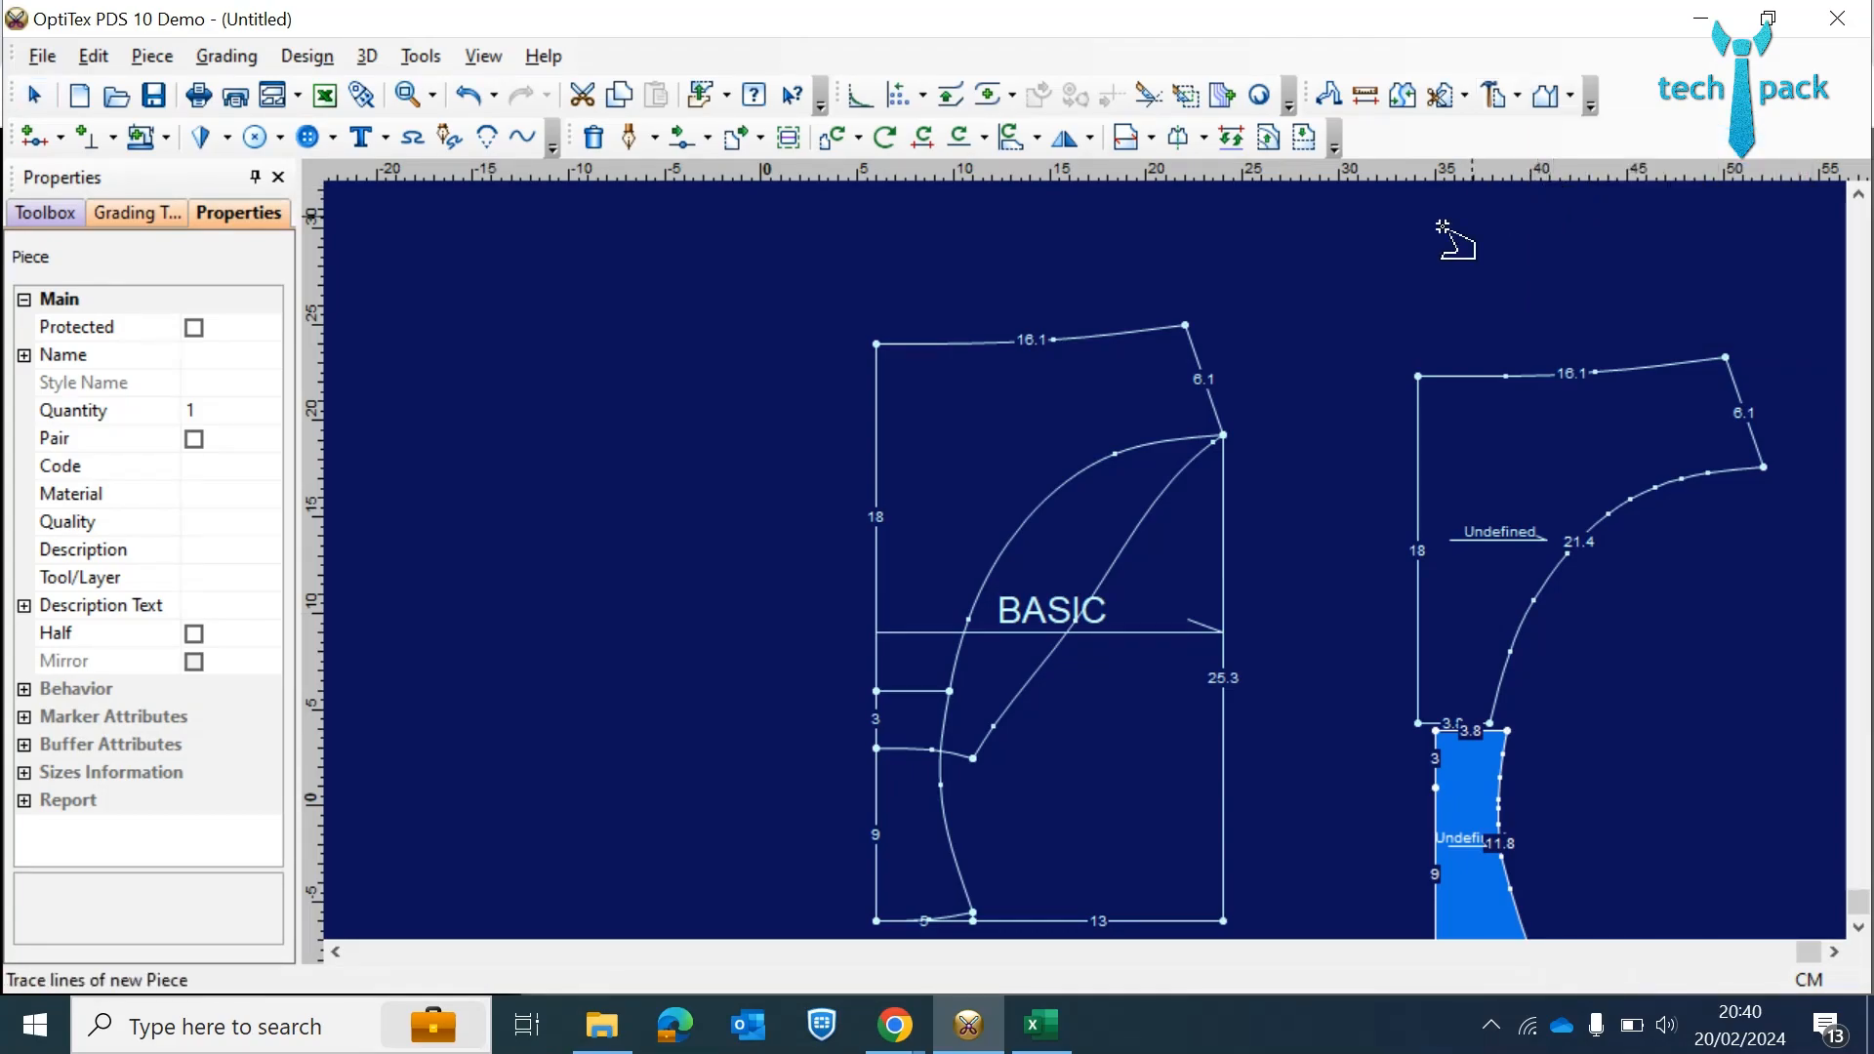
click(973, 346)
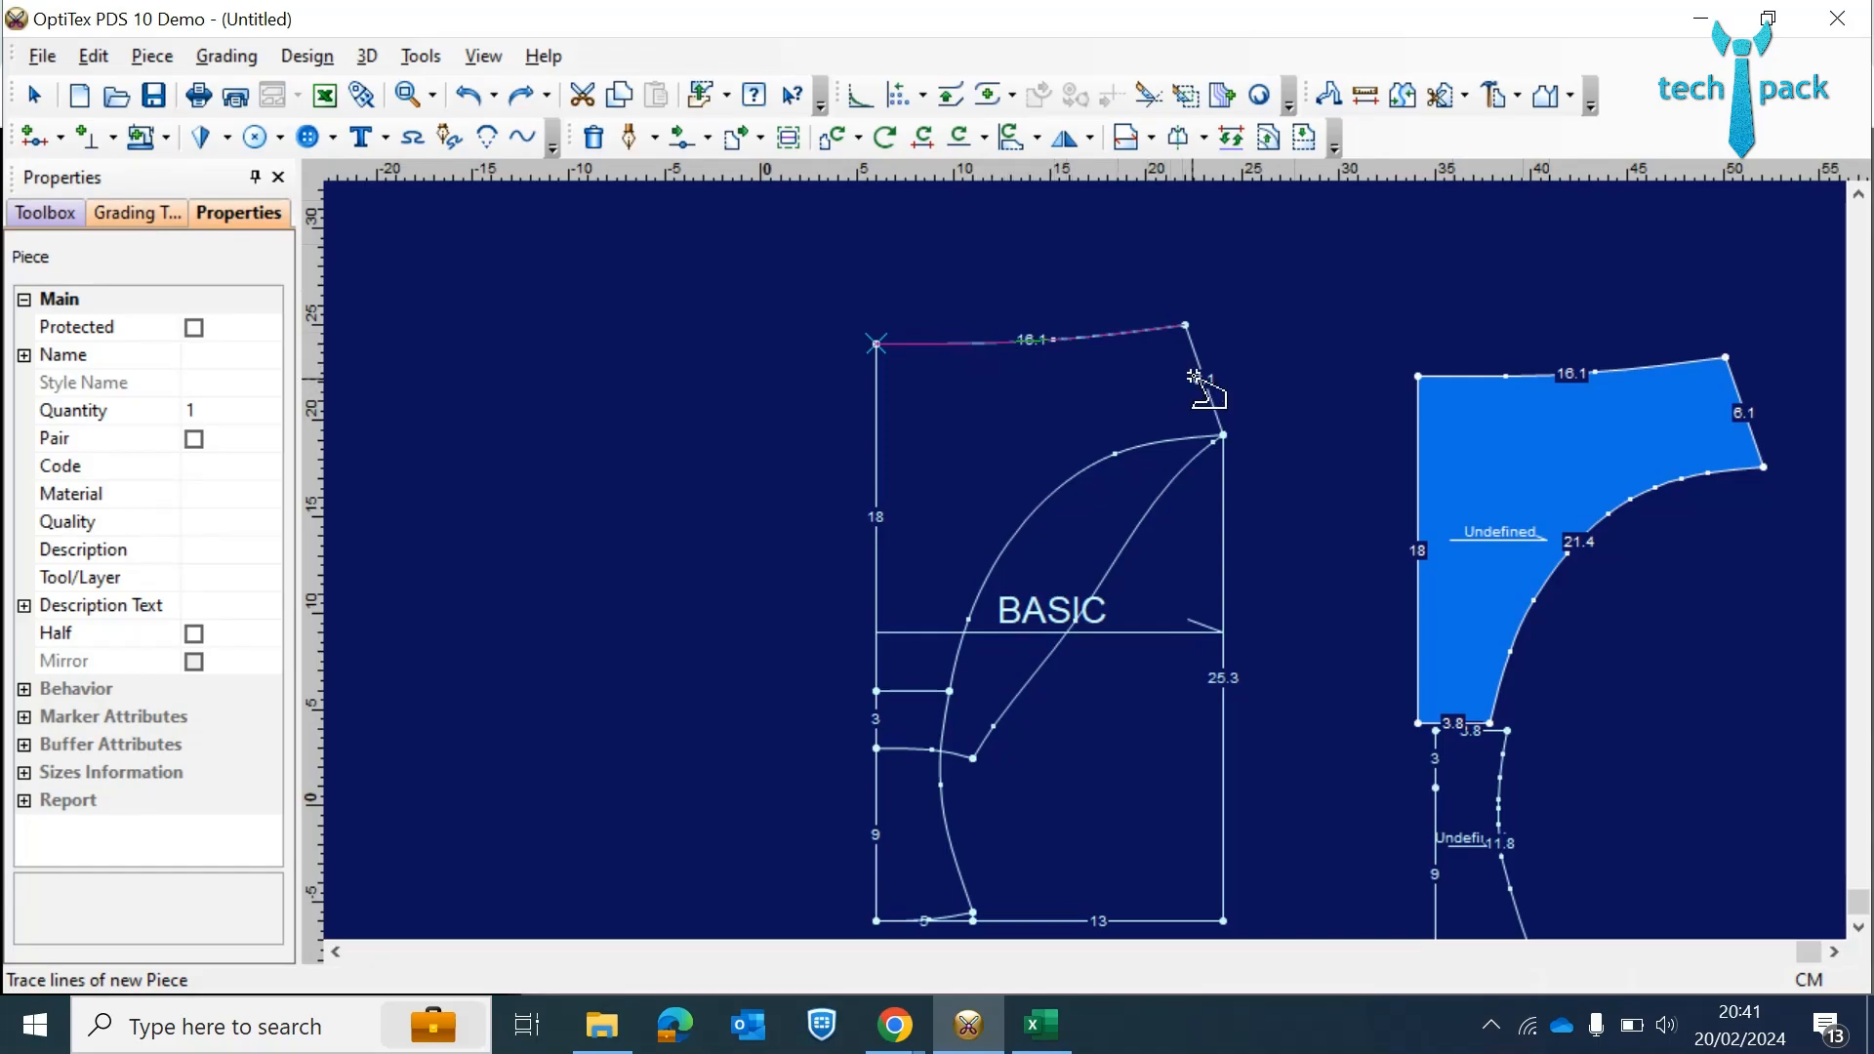
click(1201, 360)
click(1176, 488)
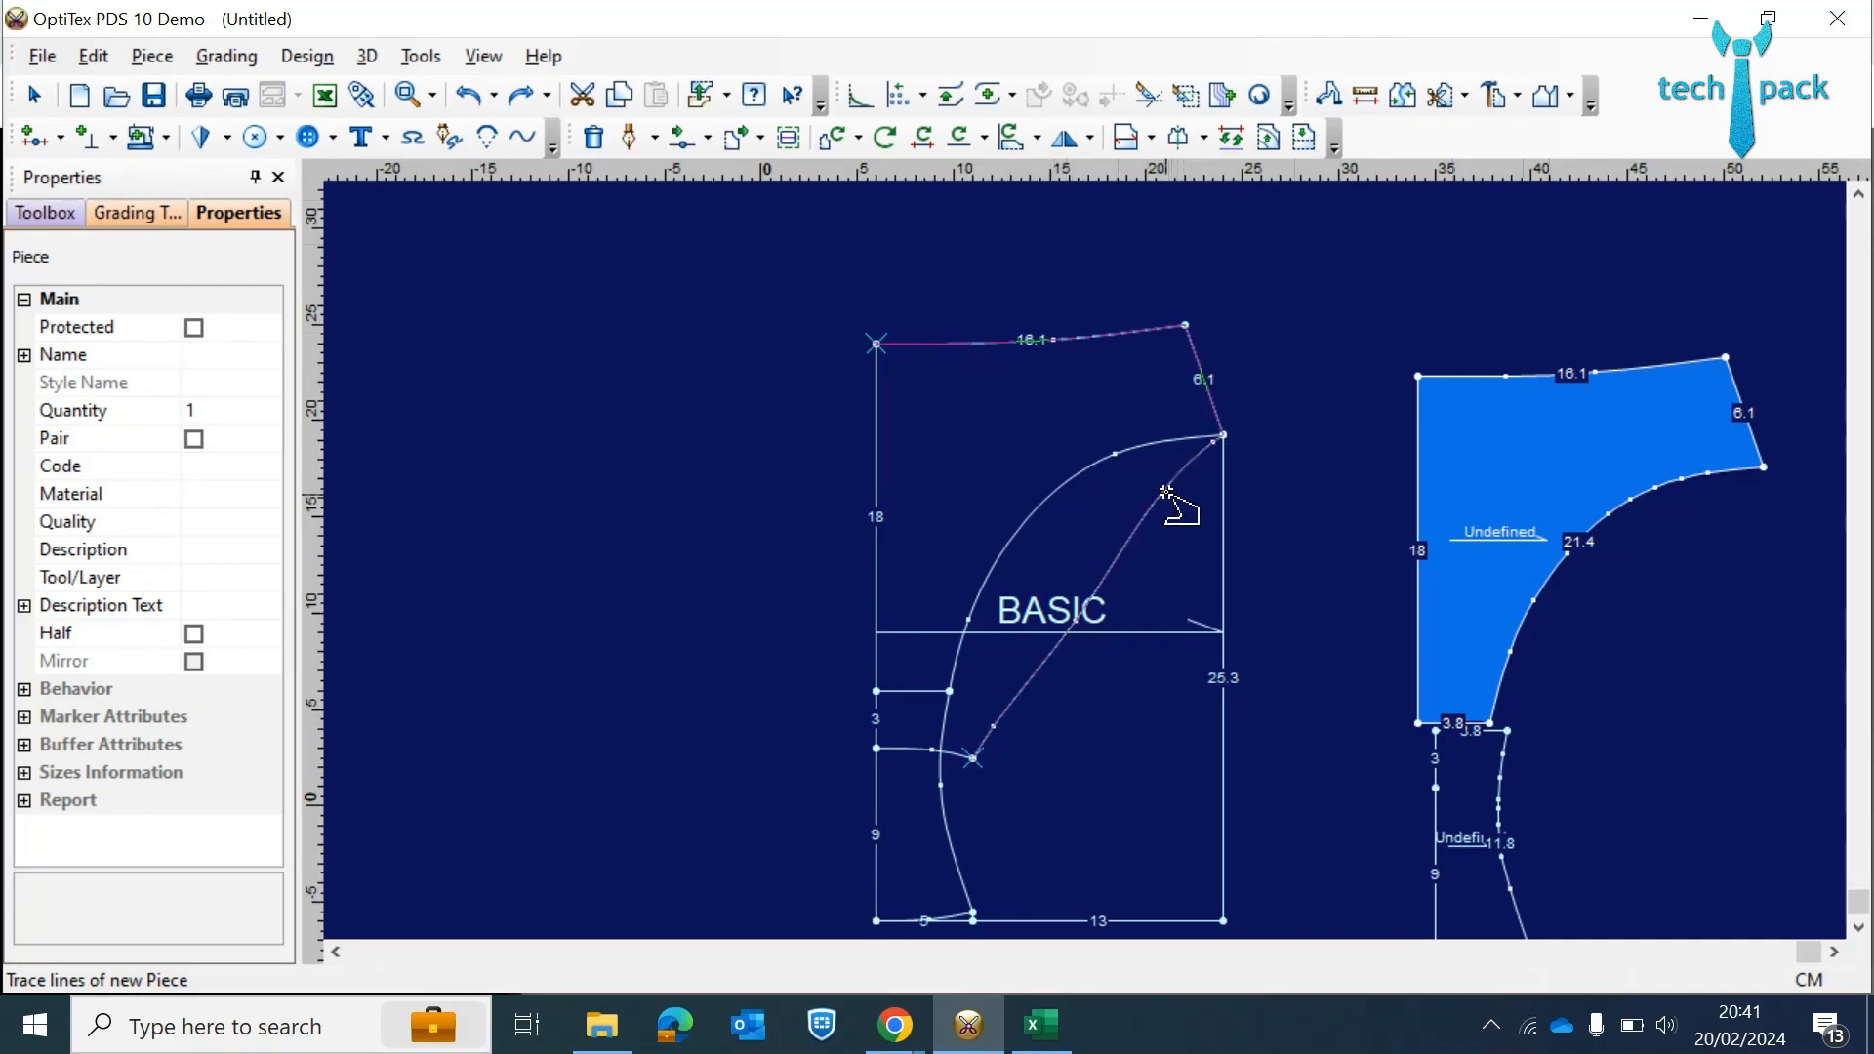
click(922, 752)
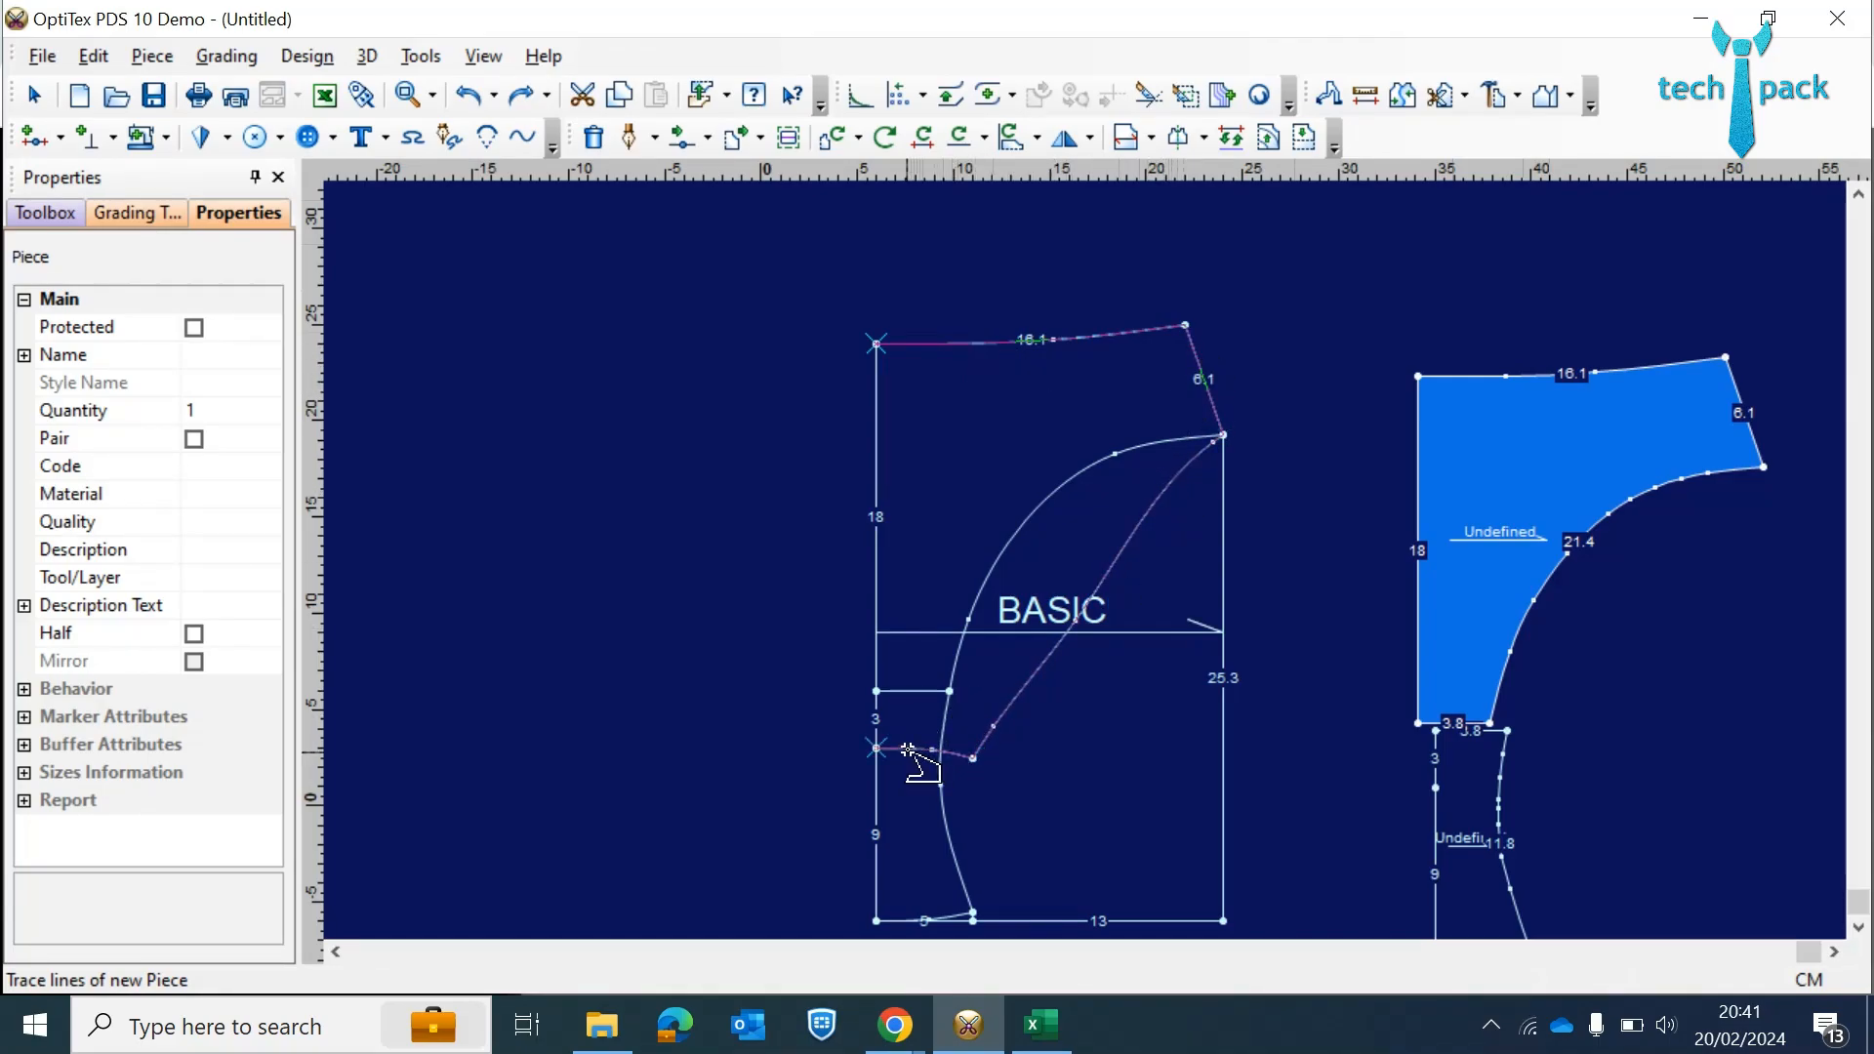
click(878, 673)
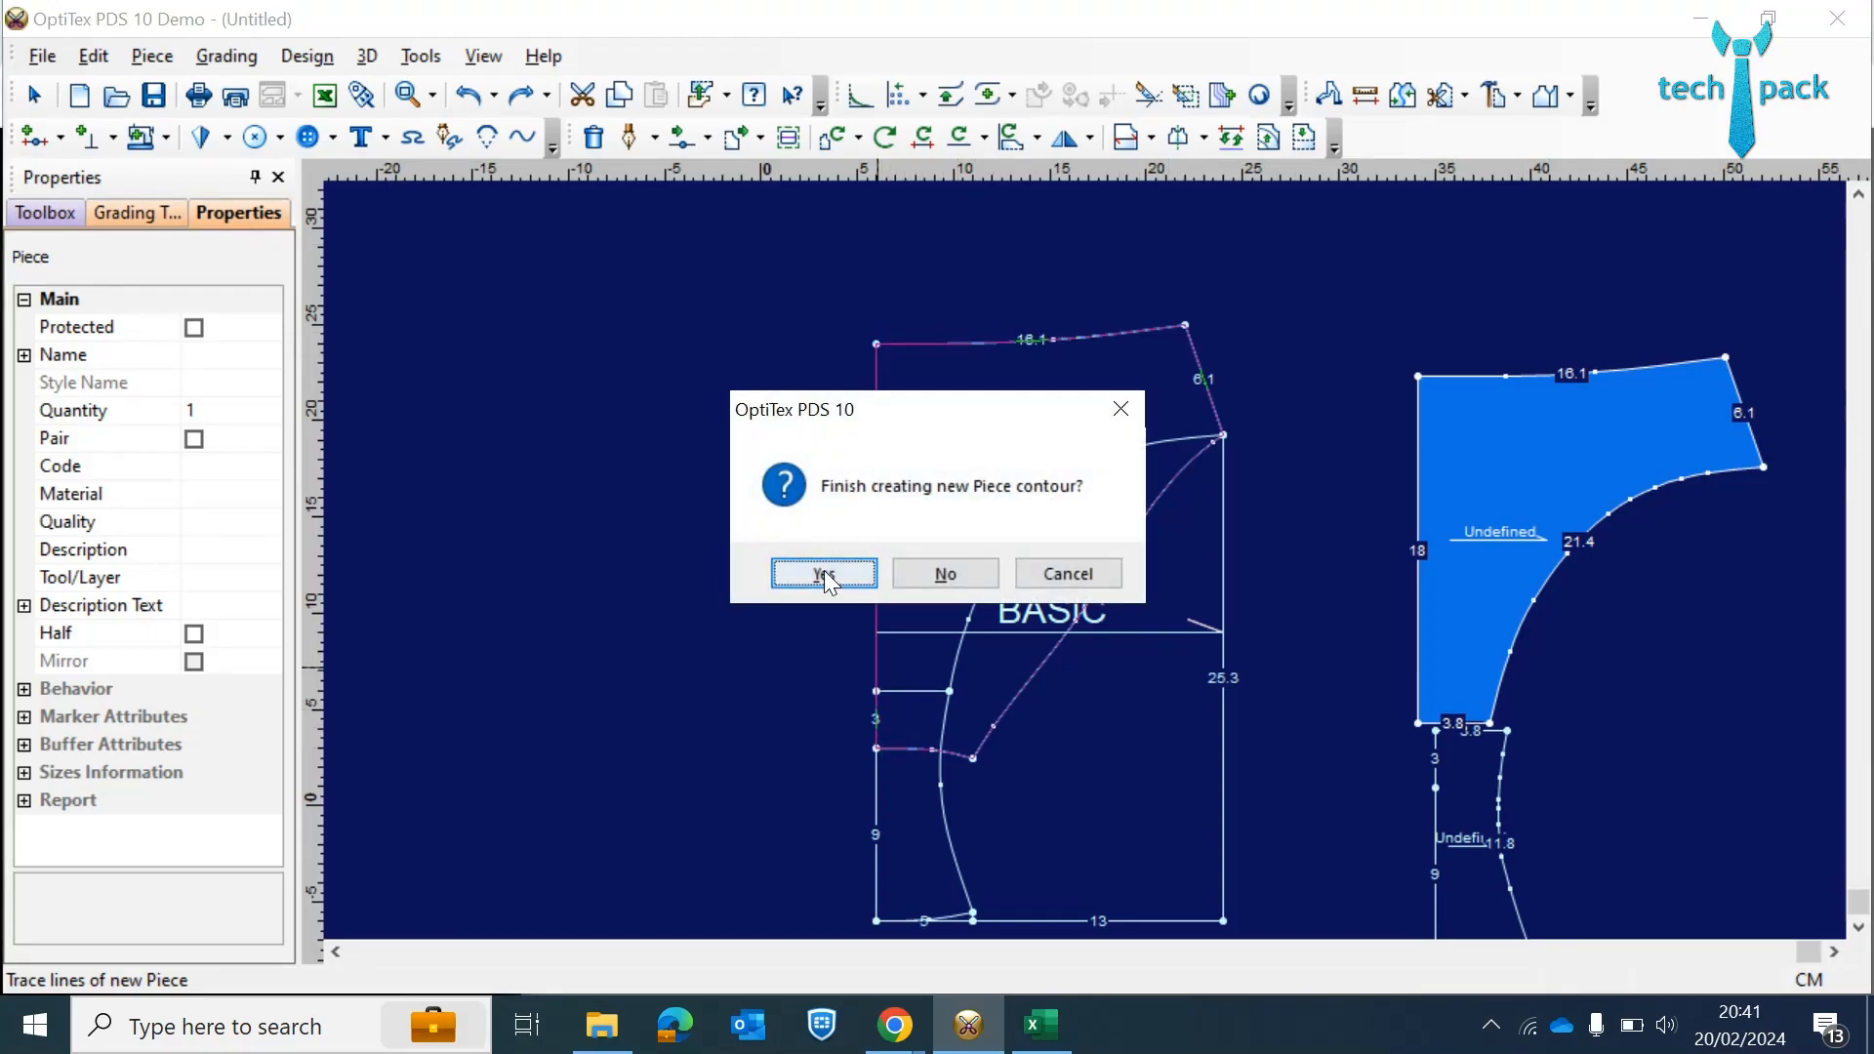
click(824, 574)
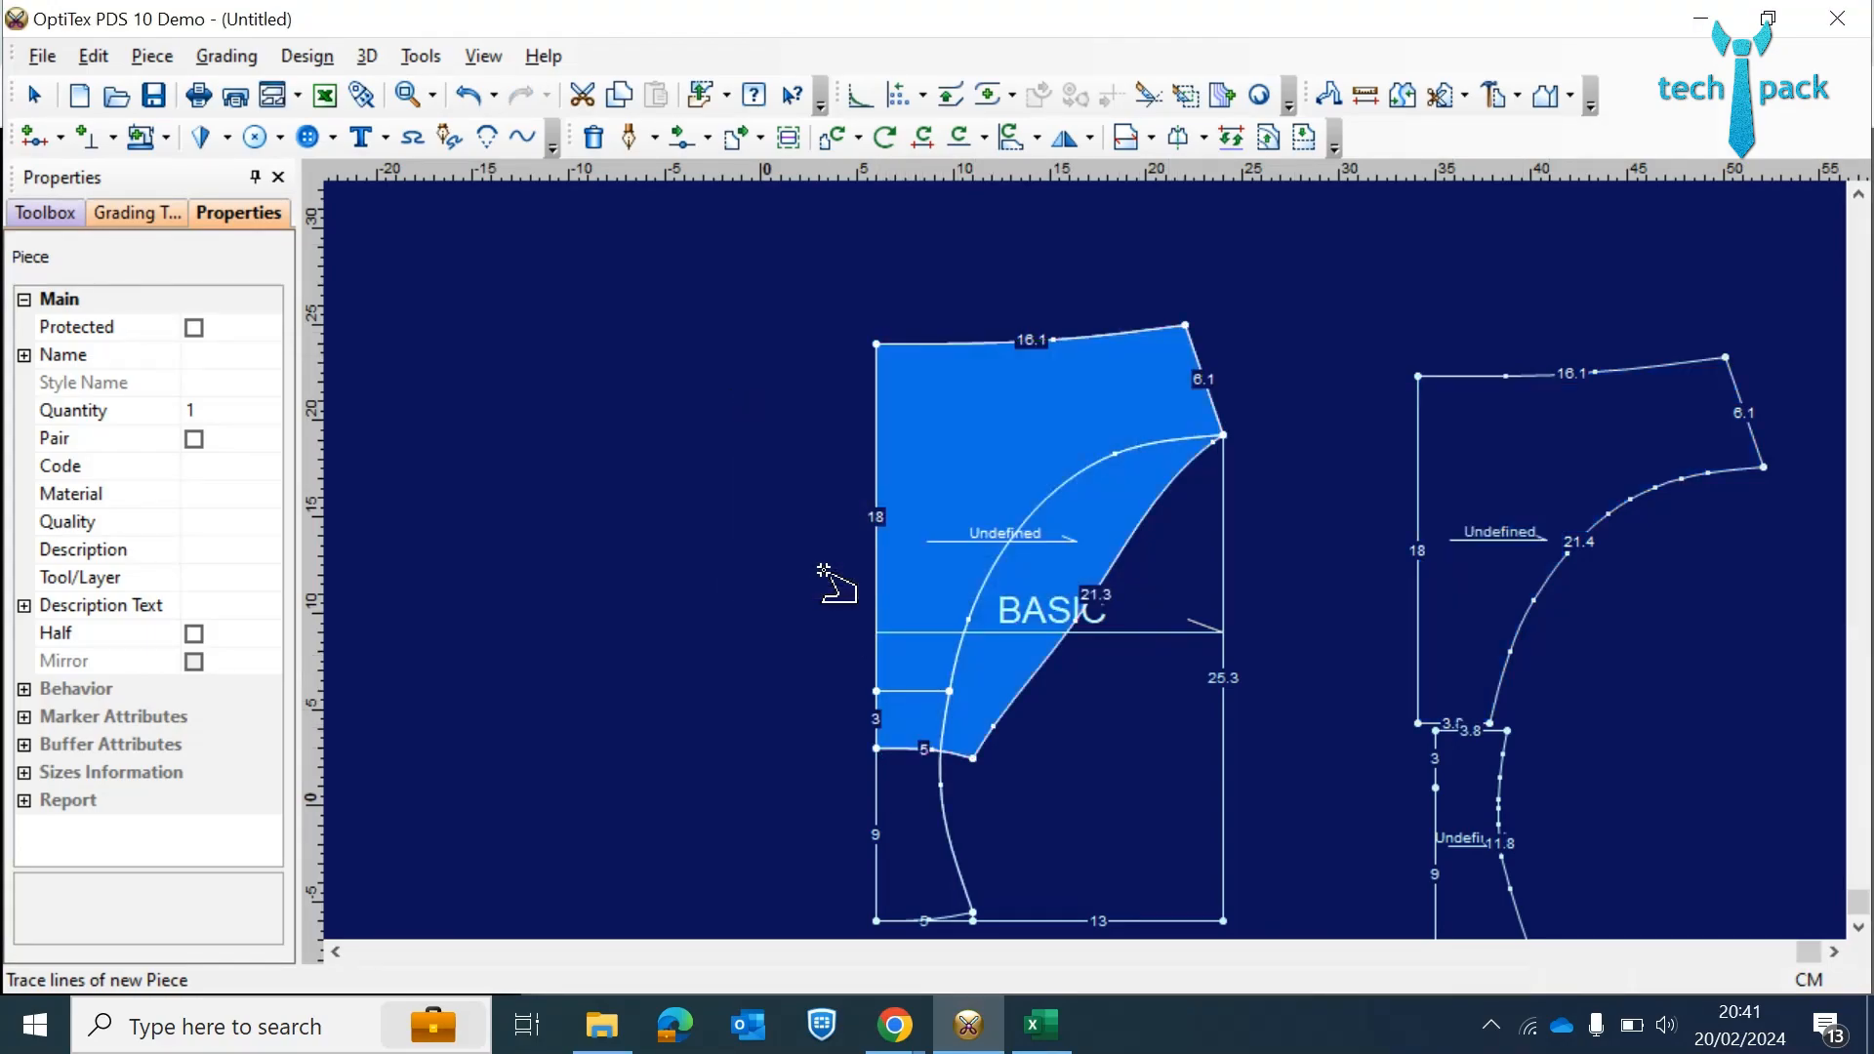
click(34, 95)
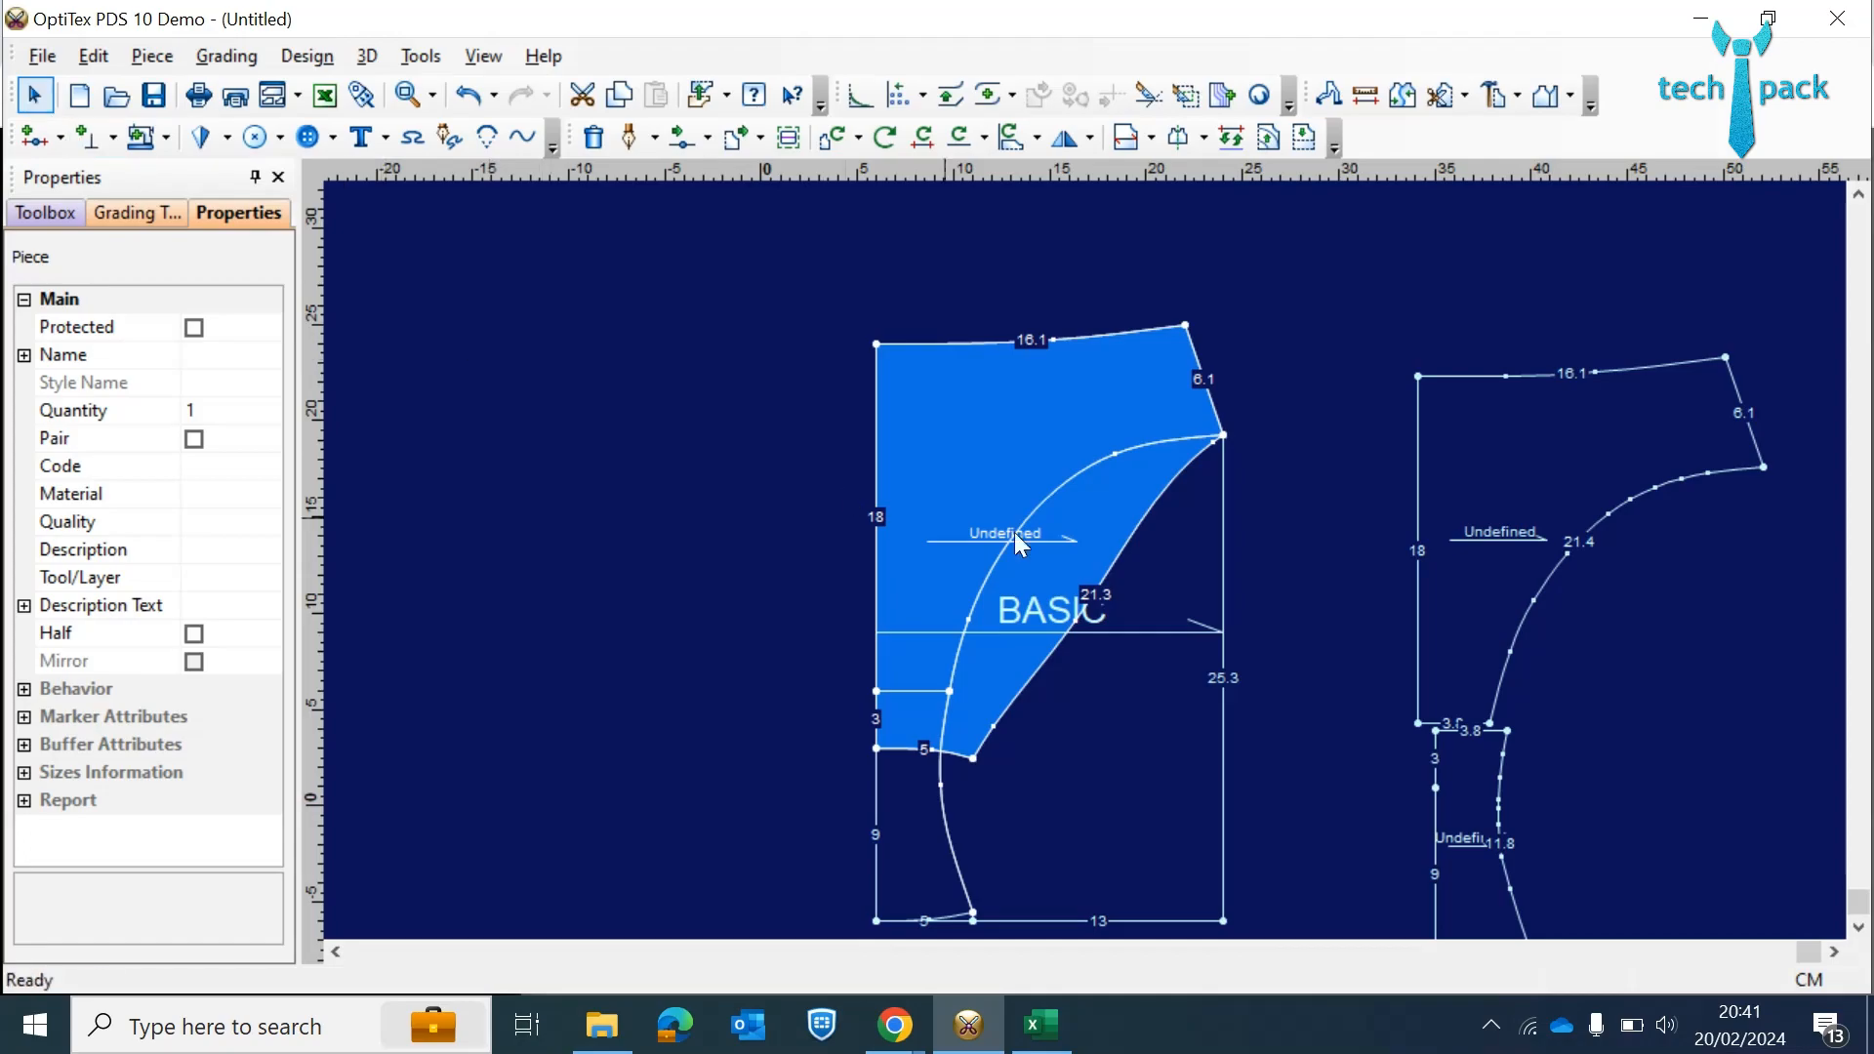
drag(955, 418, 1730, 608)
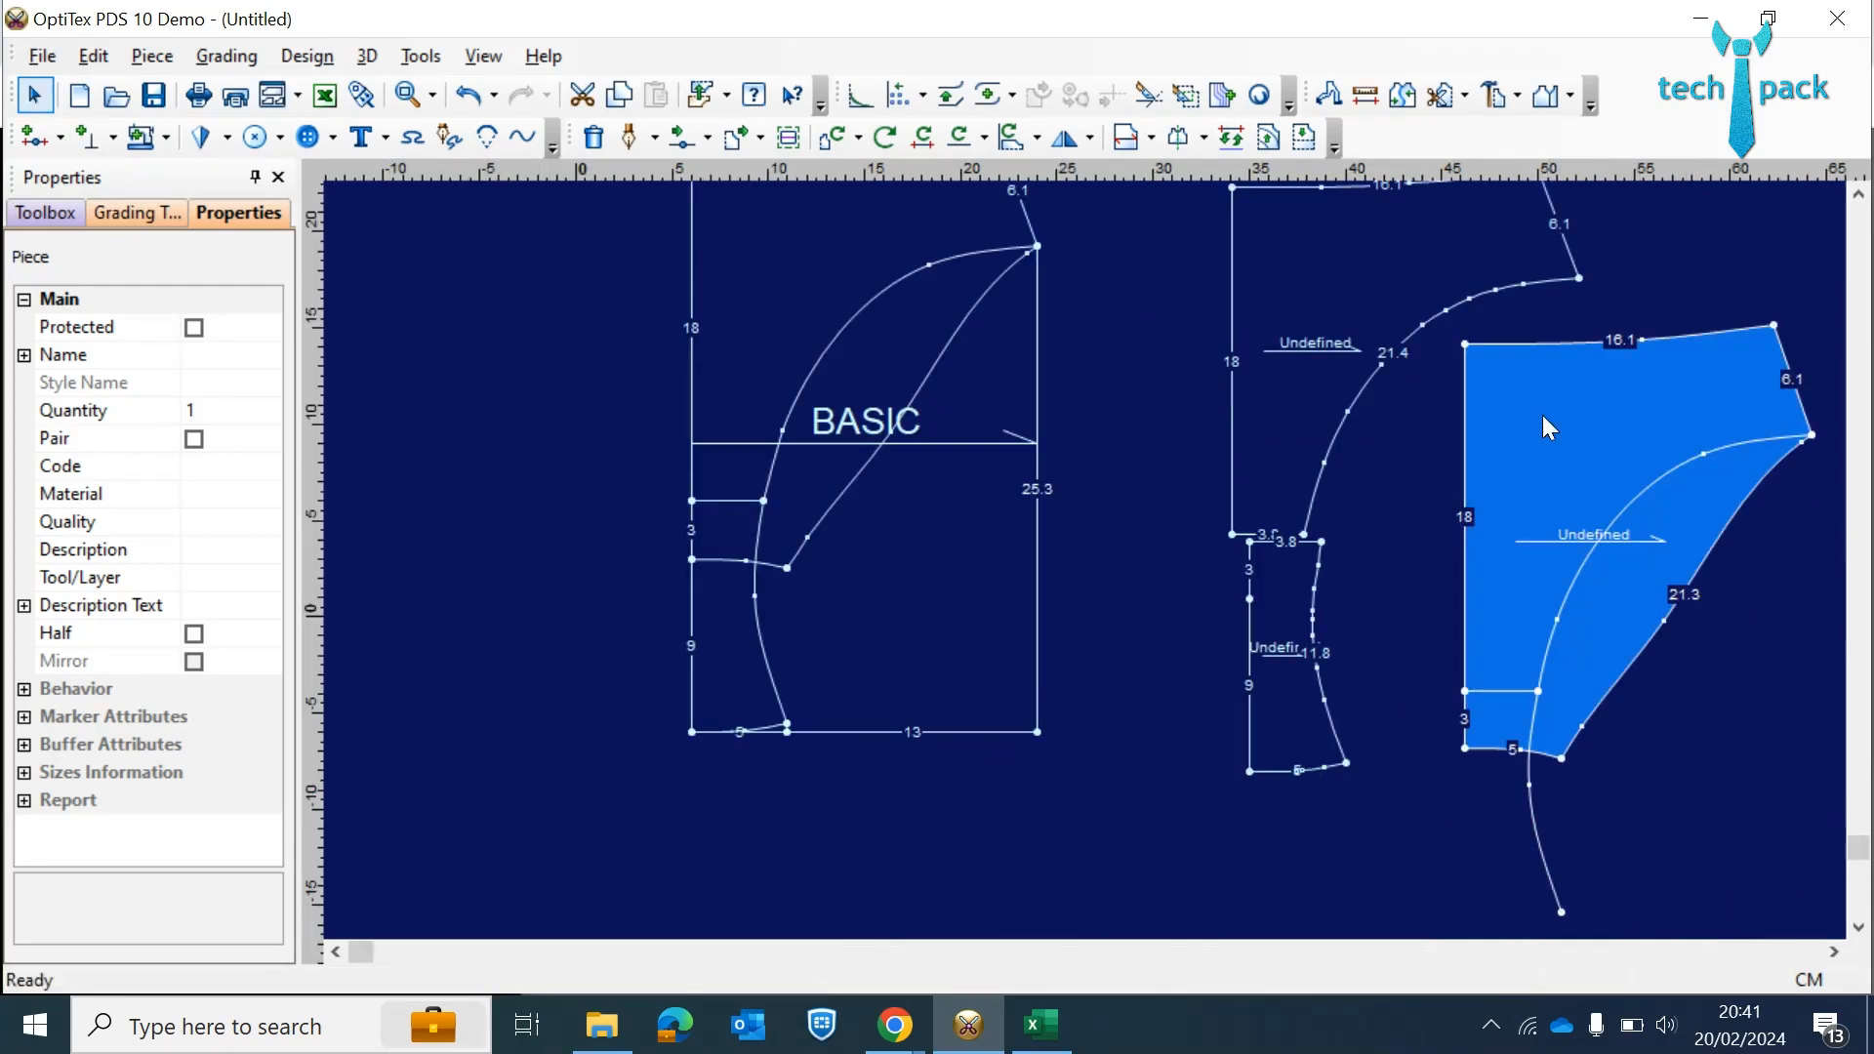
- Delete the leg curve, the short crotch line and the extra centre-edge point from the traced piece
click(1537, 811)
key(Delete)
click(1494, 692)
key(Delete)
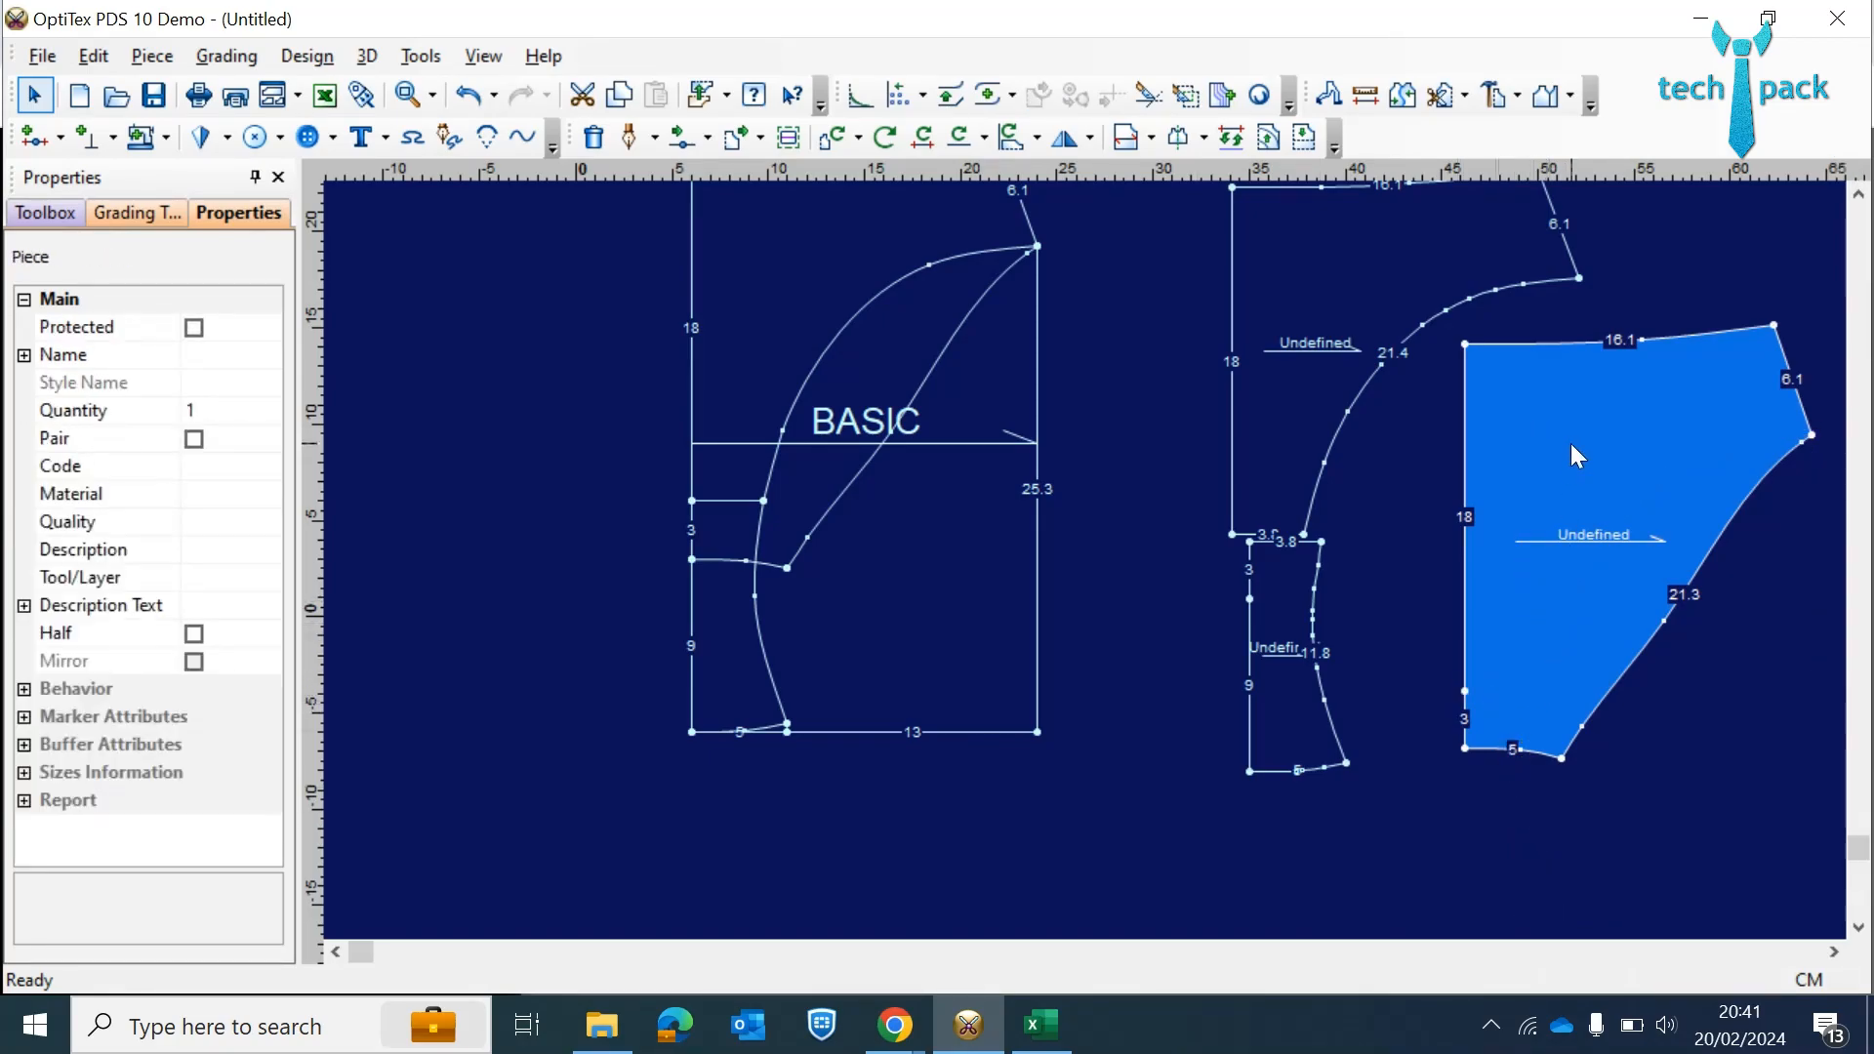
click(1464, 692)
key(Delete)
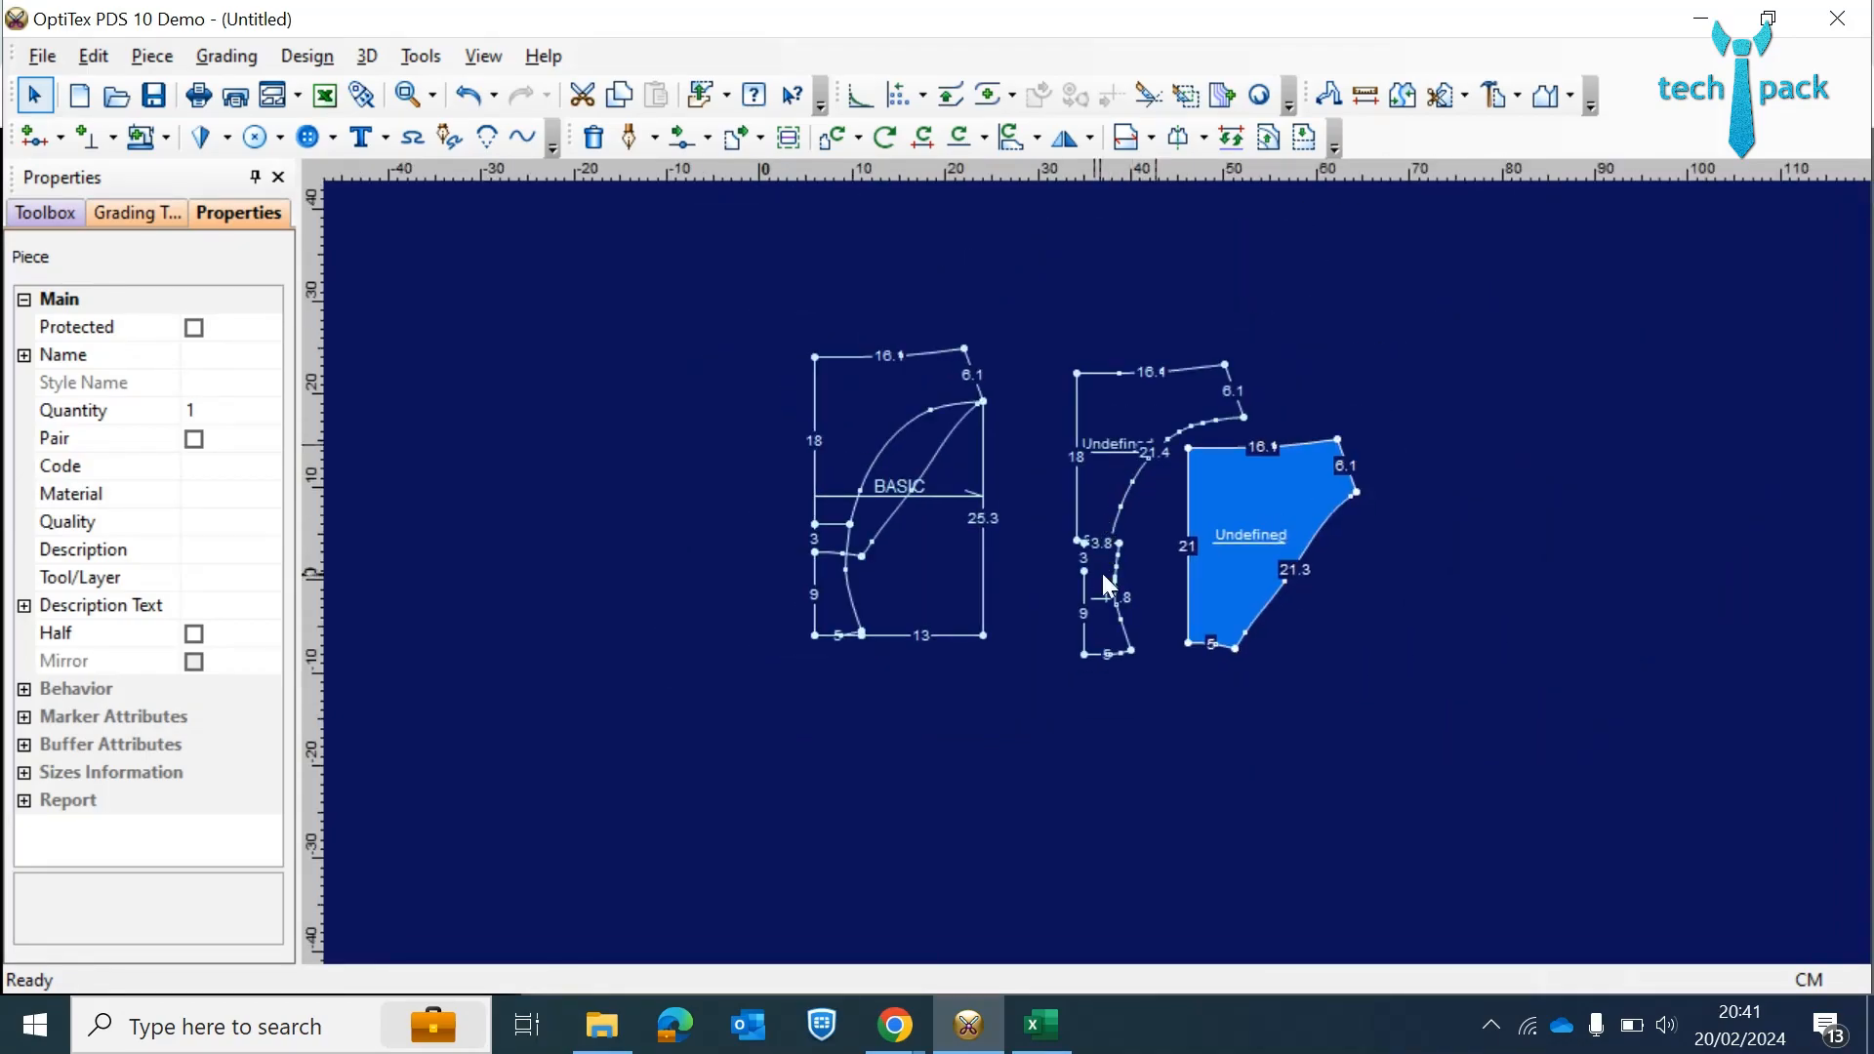
- Move the traced piece clear of the other pieces and shift the crotch piece just below the upper piece, nearly in line with its centre edge
scroll(1102, 582, up, 1)
drag(1197, 668, 1455, 653)
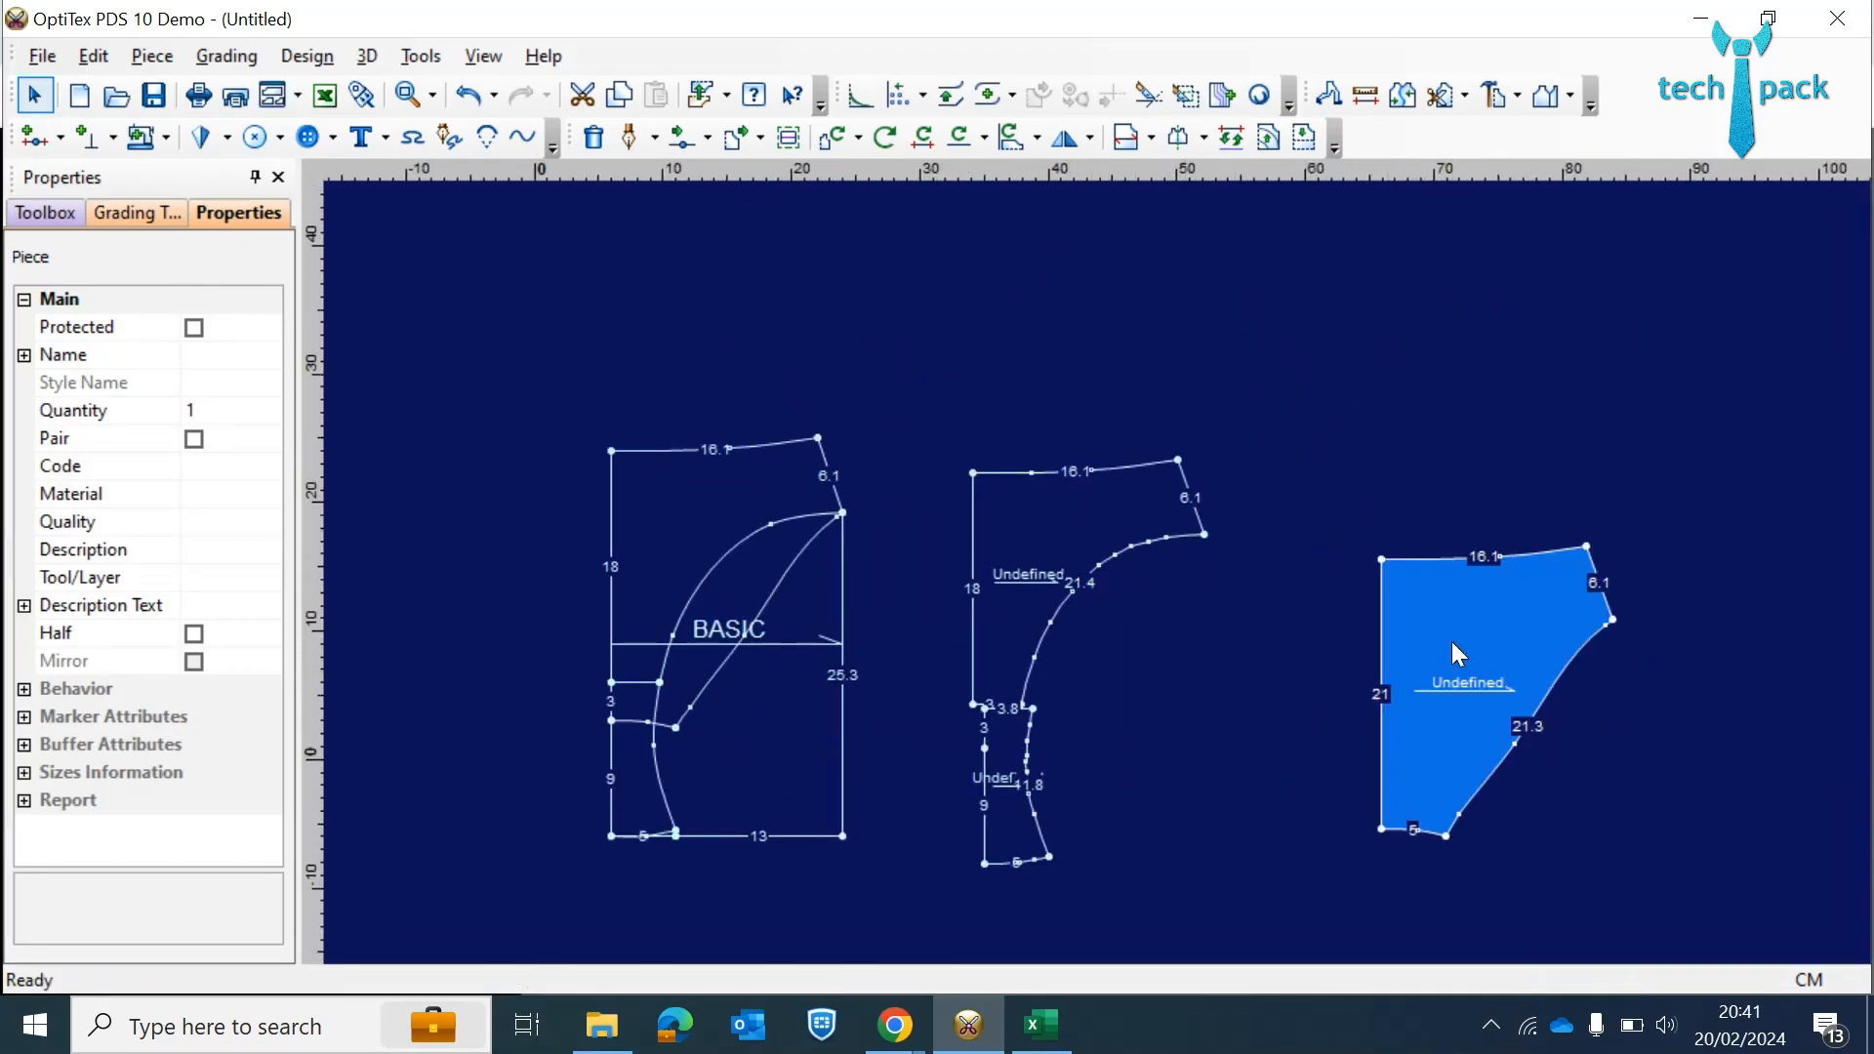
drag(1011, 828, 1002, 845)
click(976, 730)
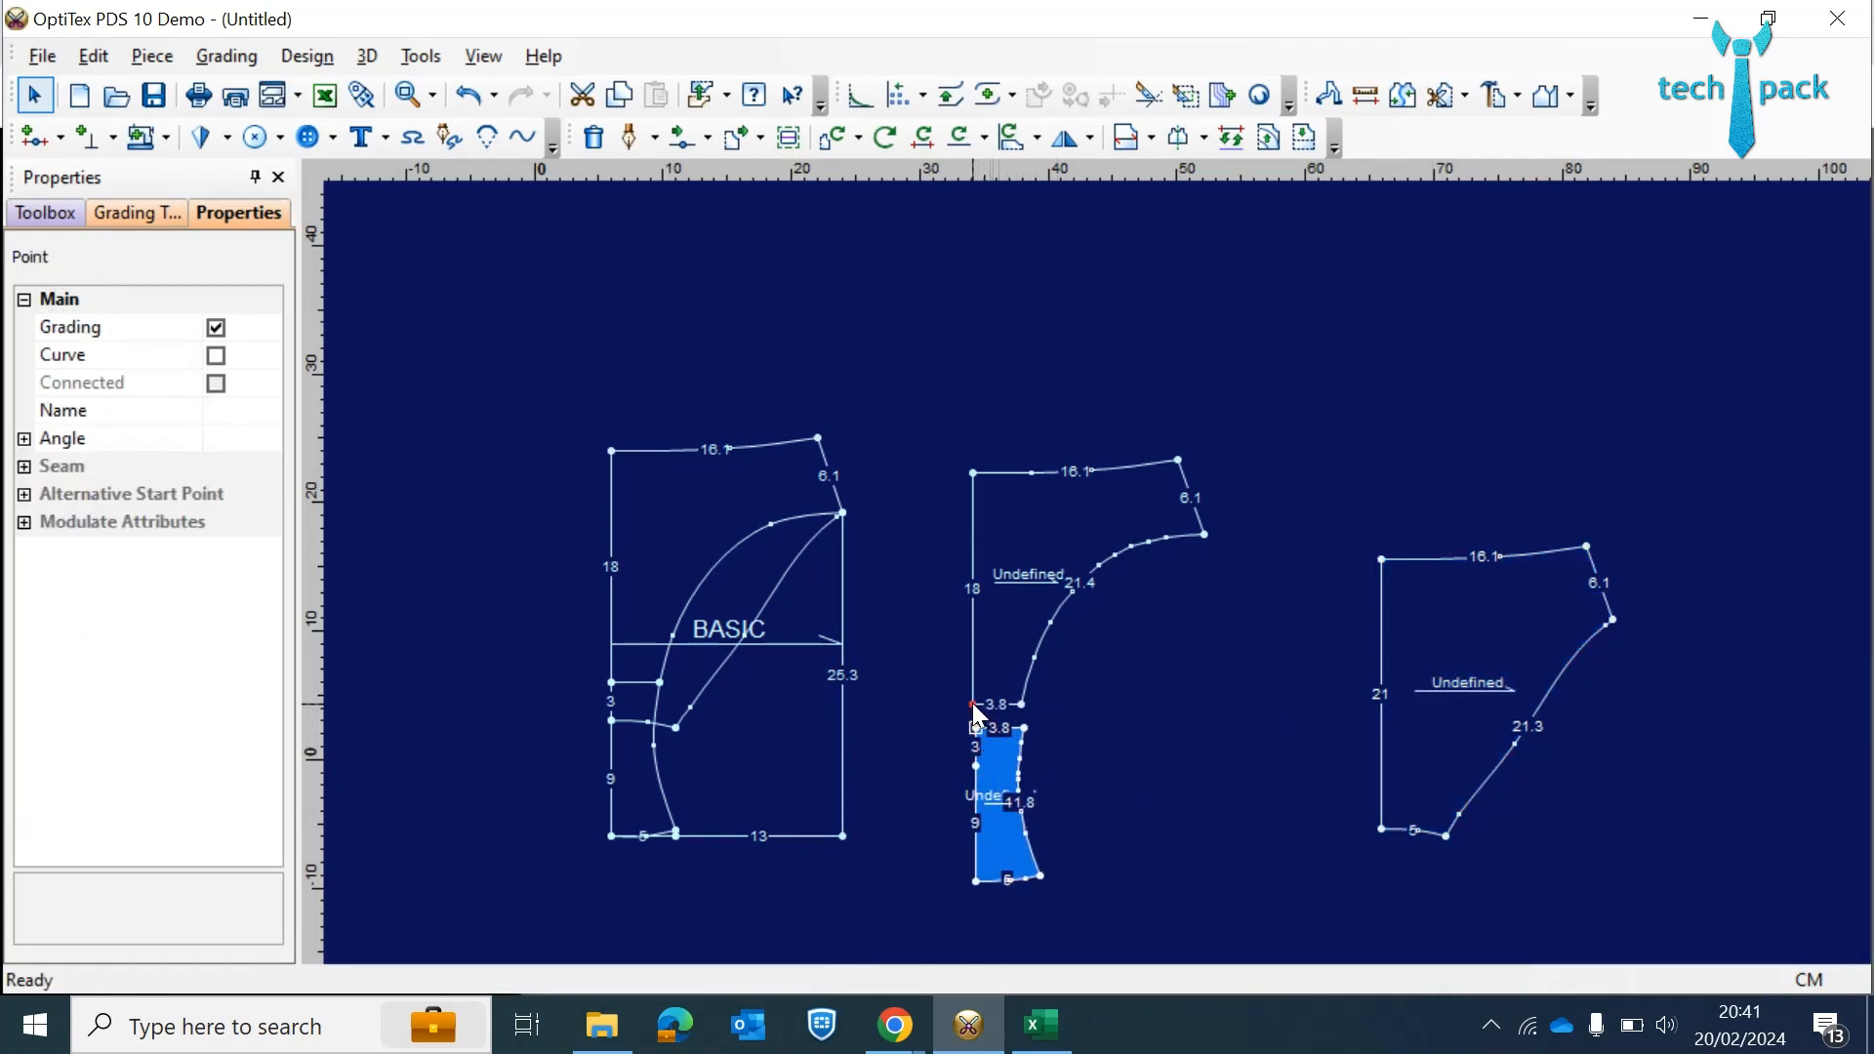
- Place the piece with the 21 cm centre edge beside the upper piece and flip it horizontally so their side seams face each other
click(972, 702)
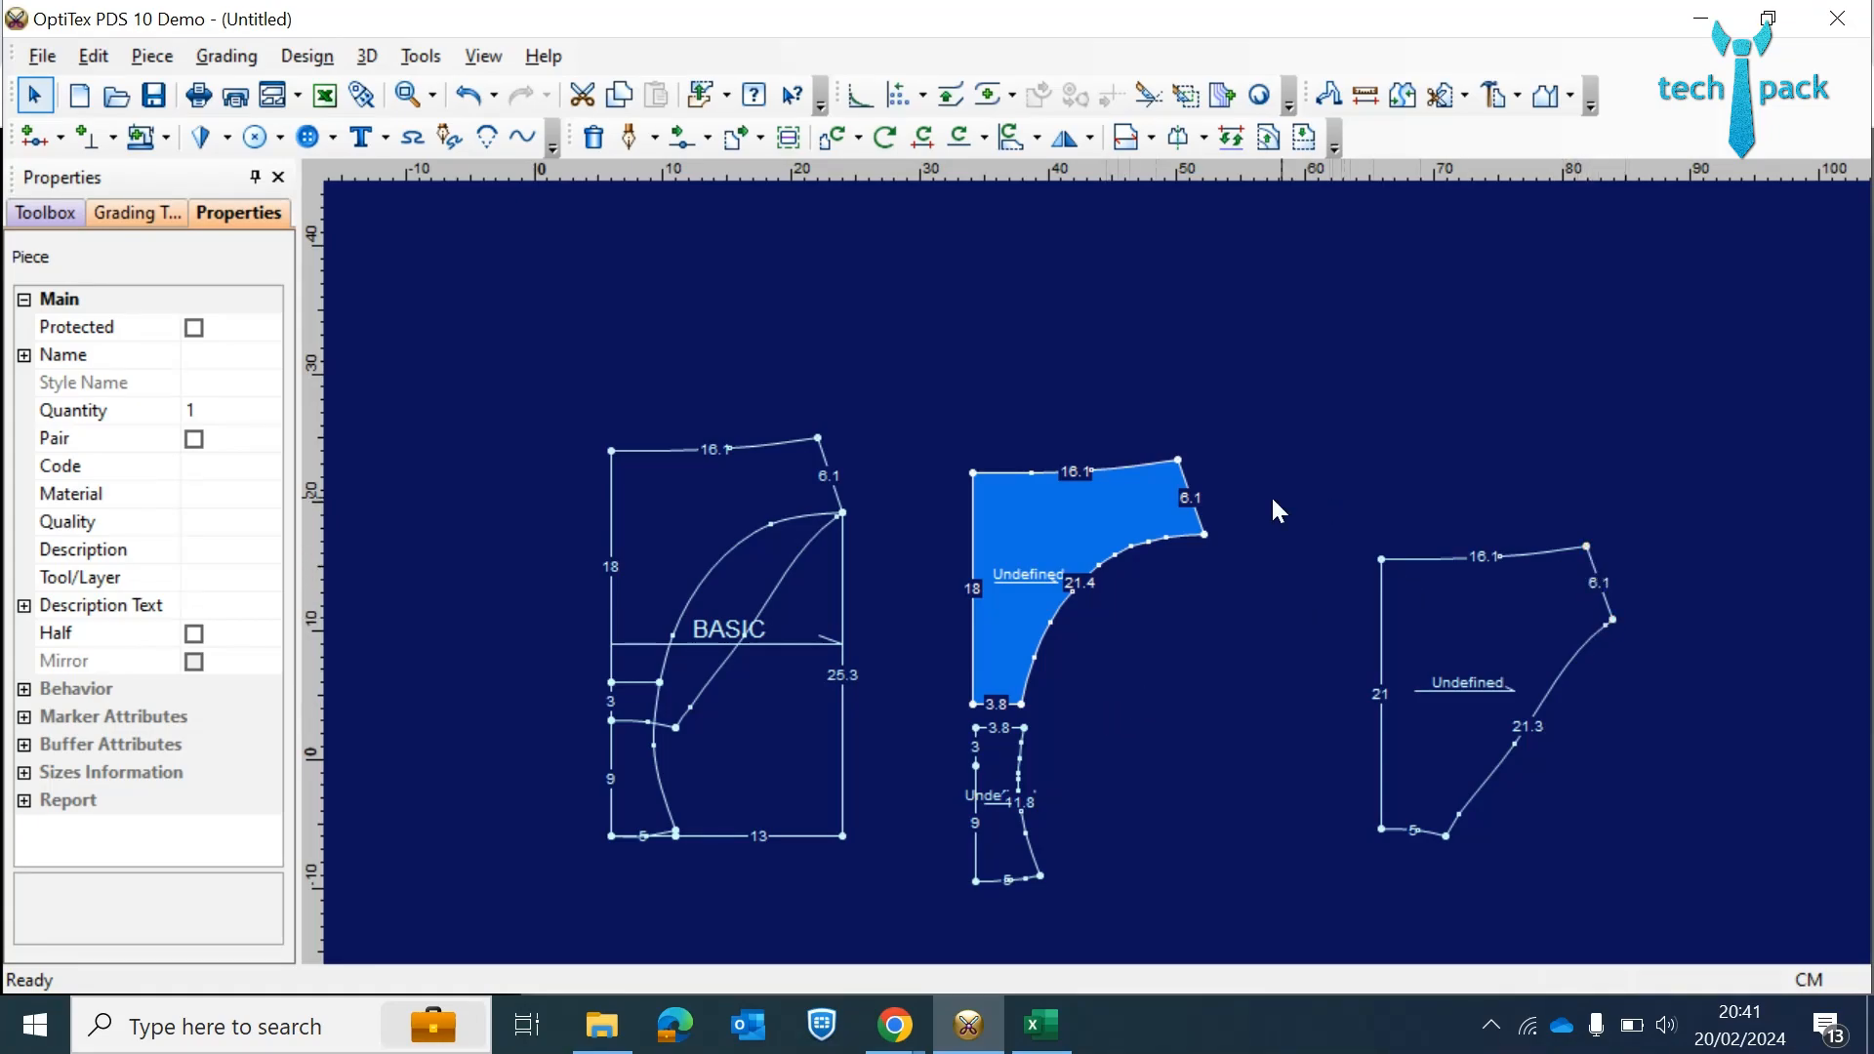
scroll(1092, 573, up, 3)
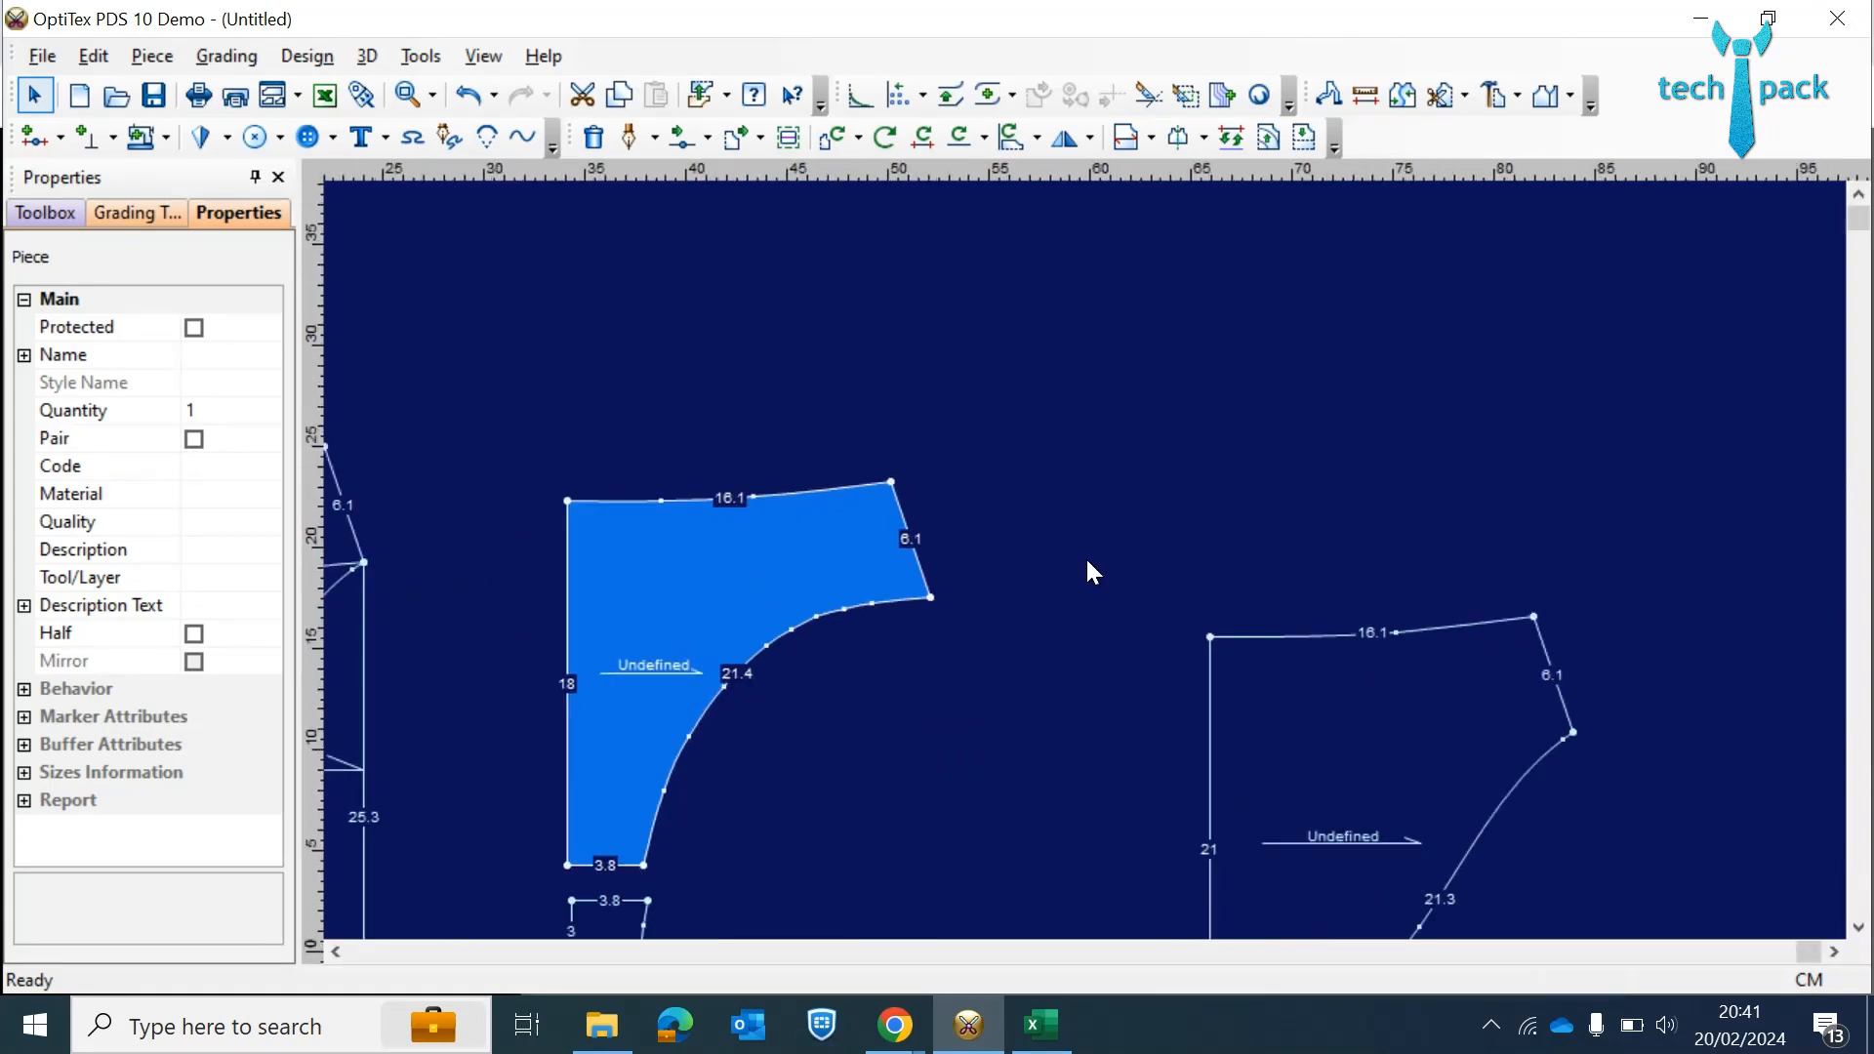
drag(1490, 745, 1196, 517)
click(1063, 138)
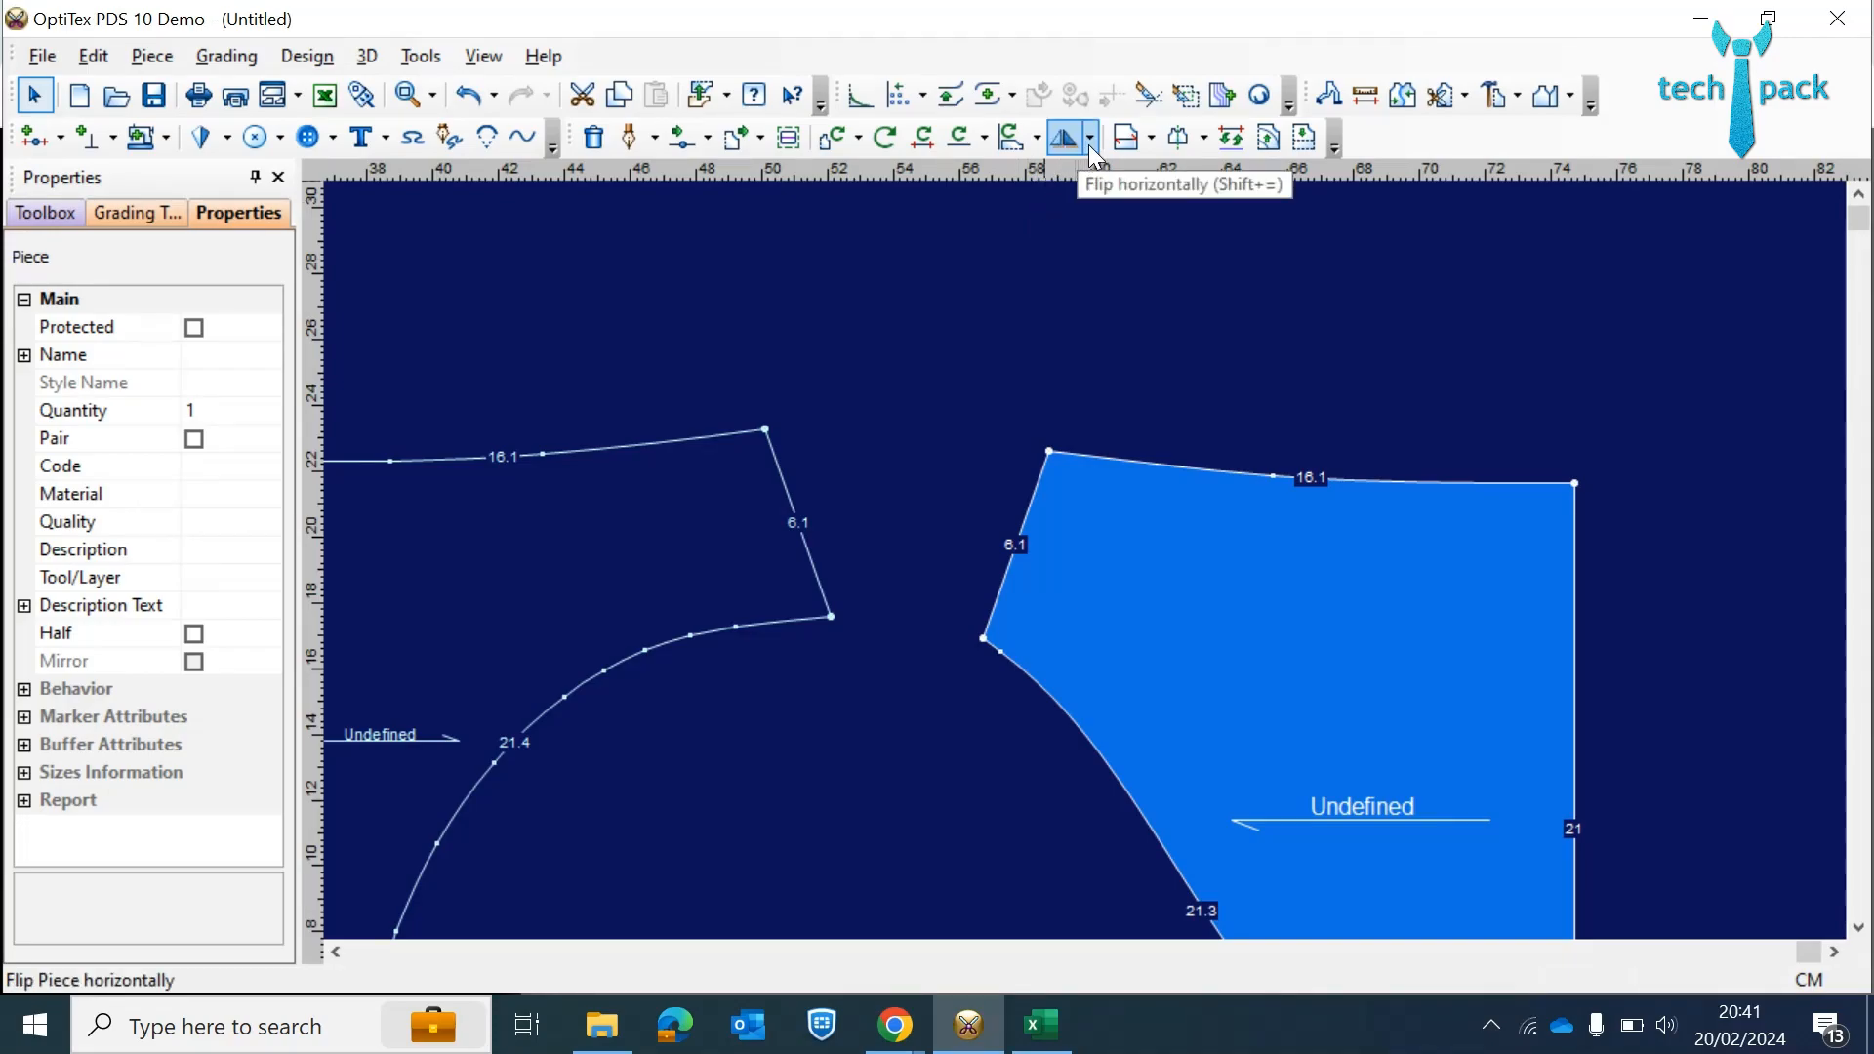
click(1089, 142)
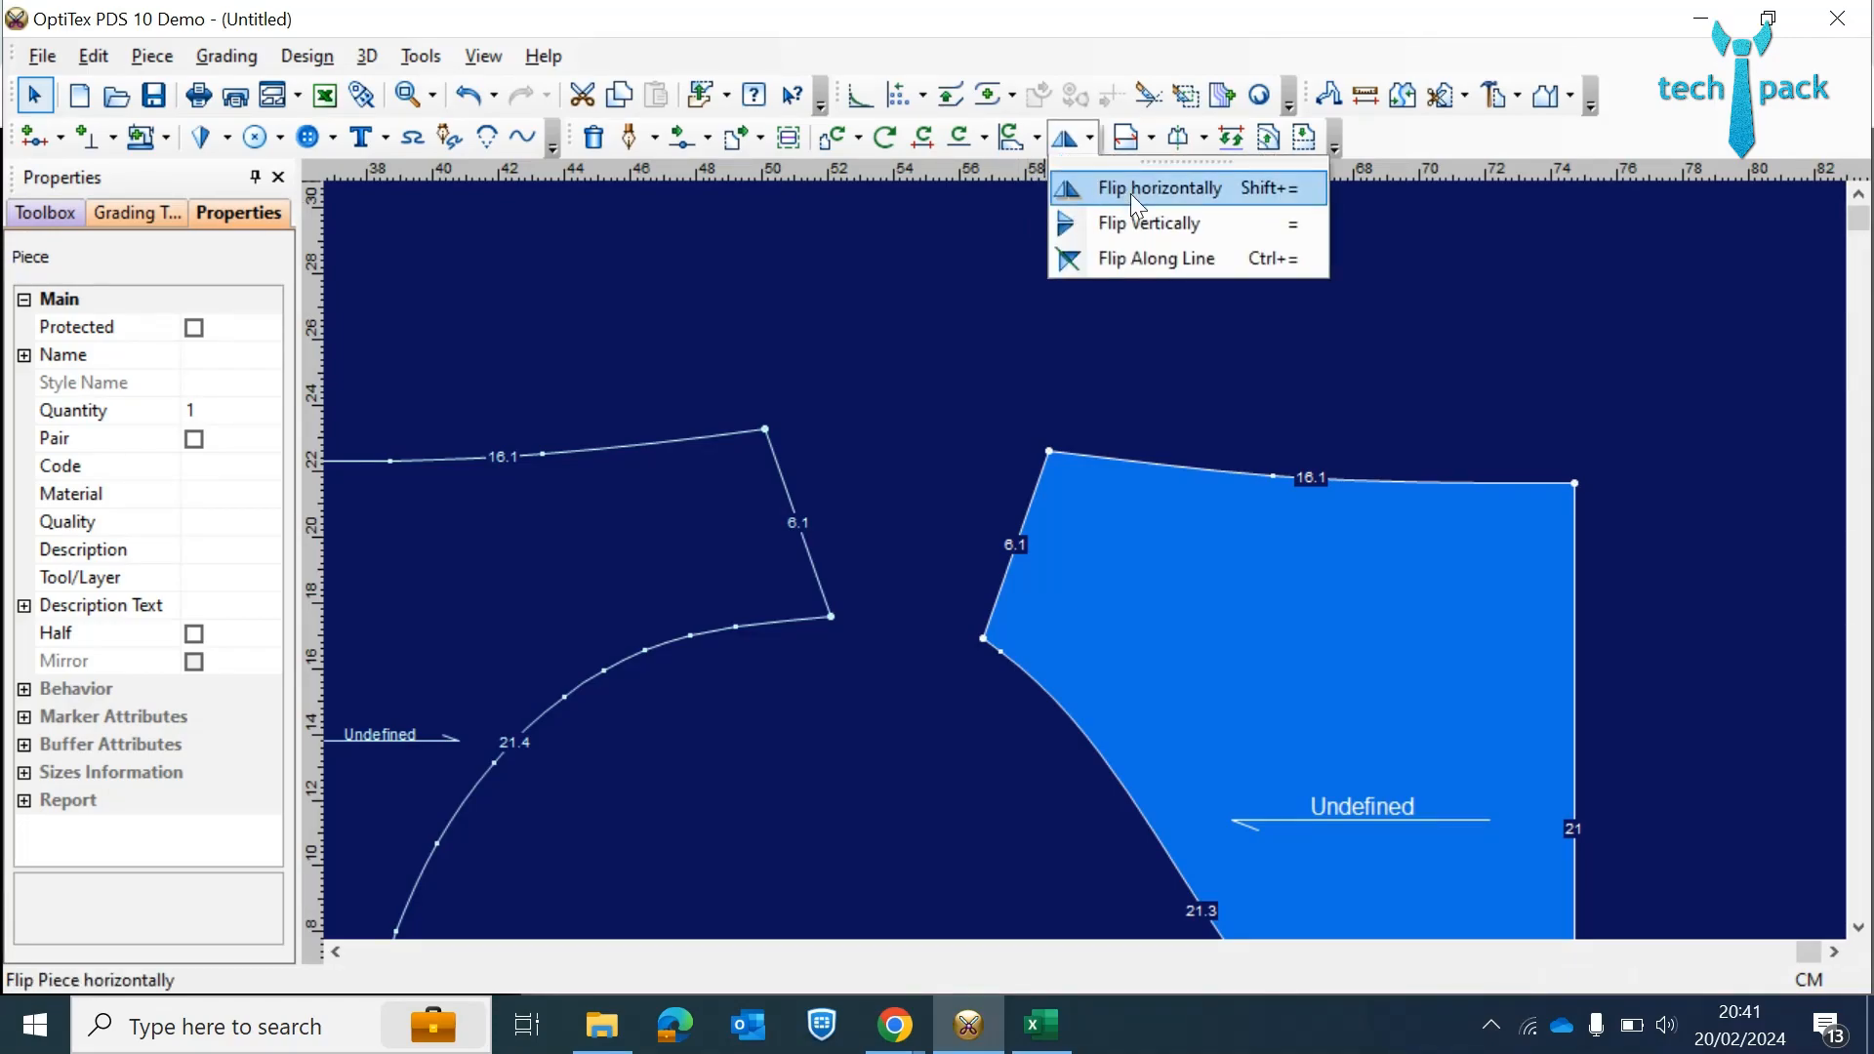
click(970, 351)
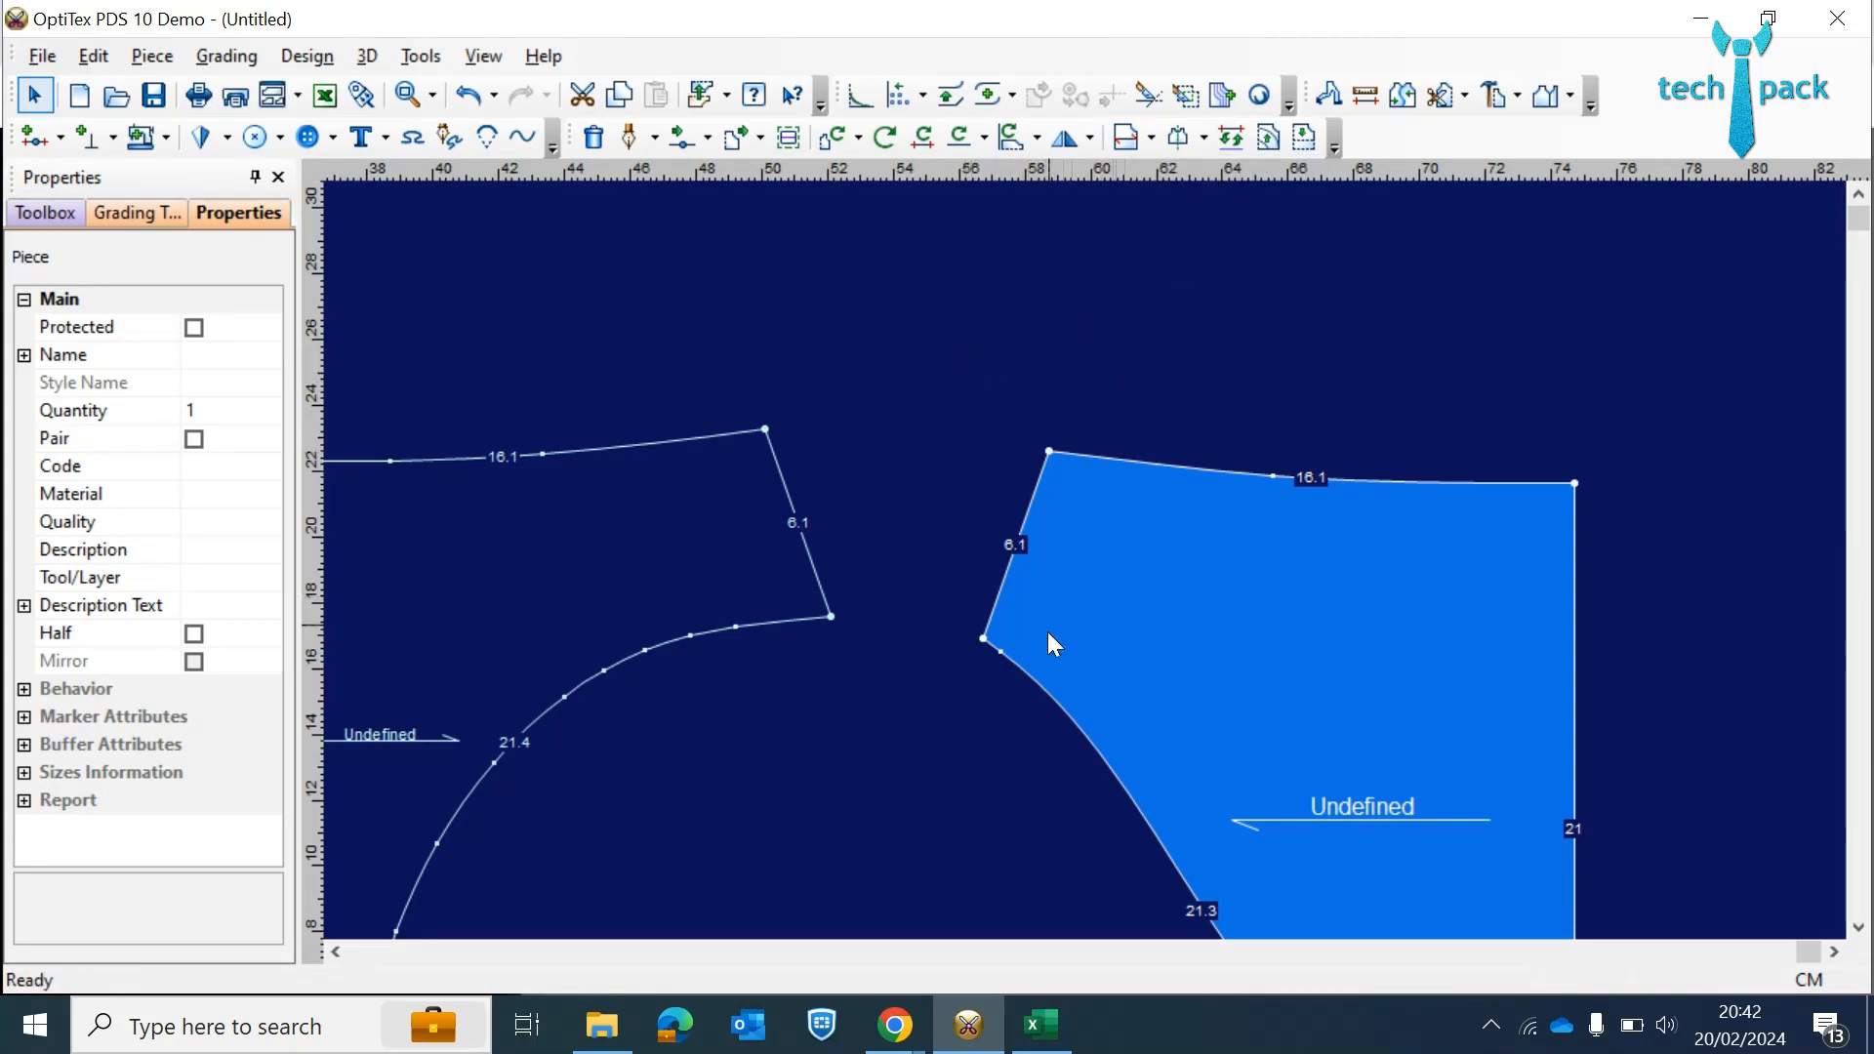
drag(1052, 610, 986, 560)
- Walk the flipped piece onto the upper piece's side seam from the leg corner, and examine the waistline junction
click(1327, 93)
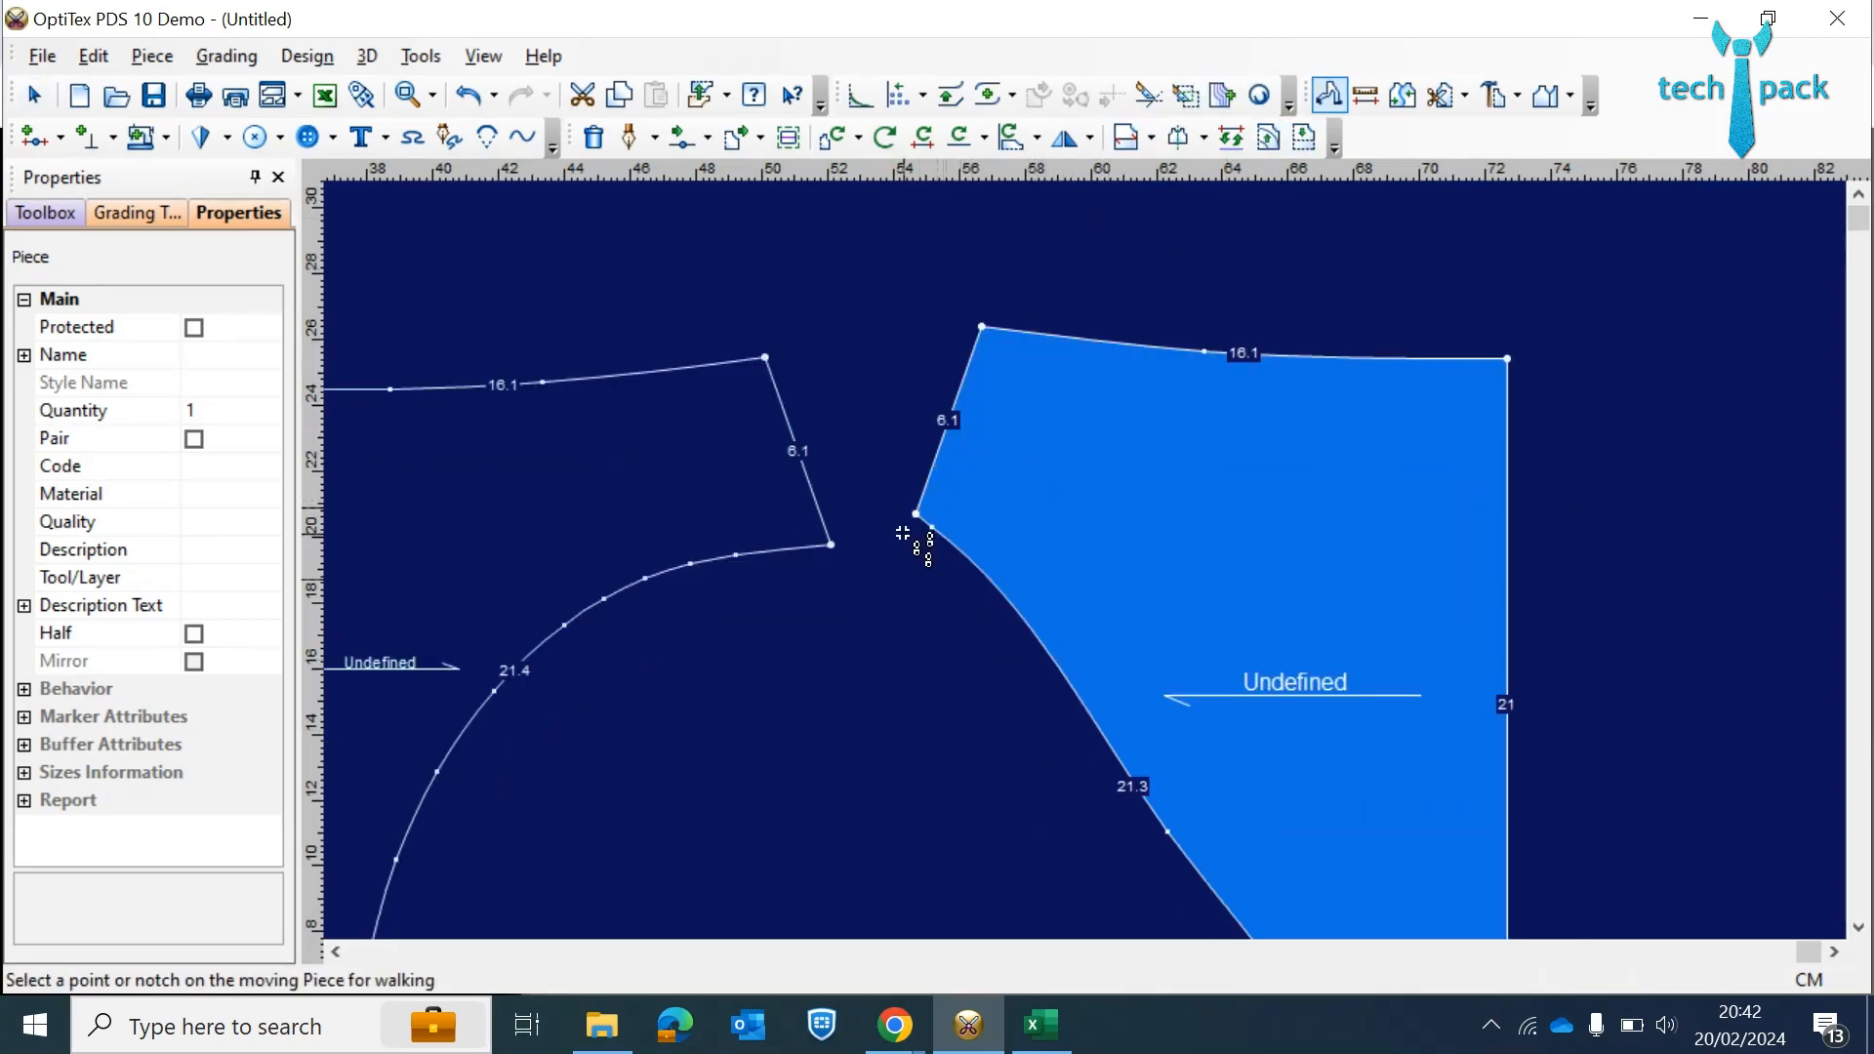
click(915, 513)
click(830, 544)
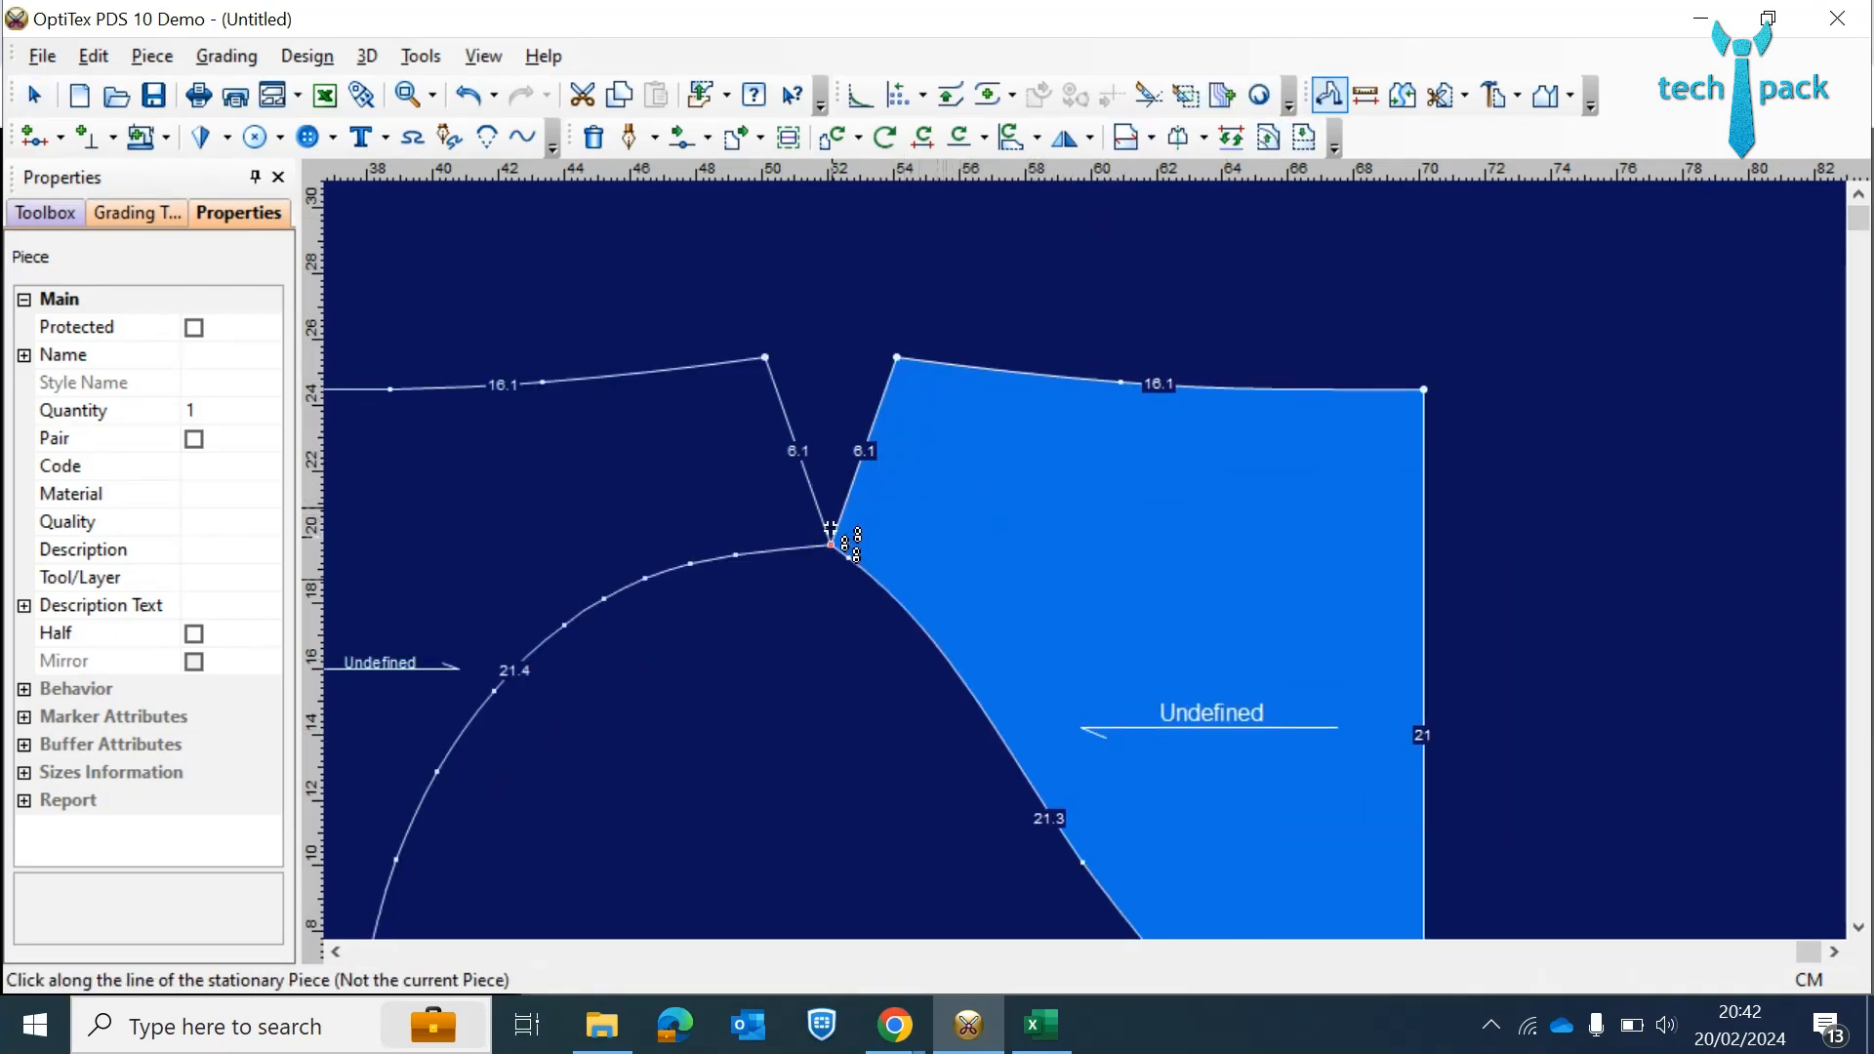
click(813, 496)
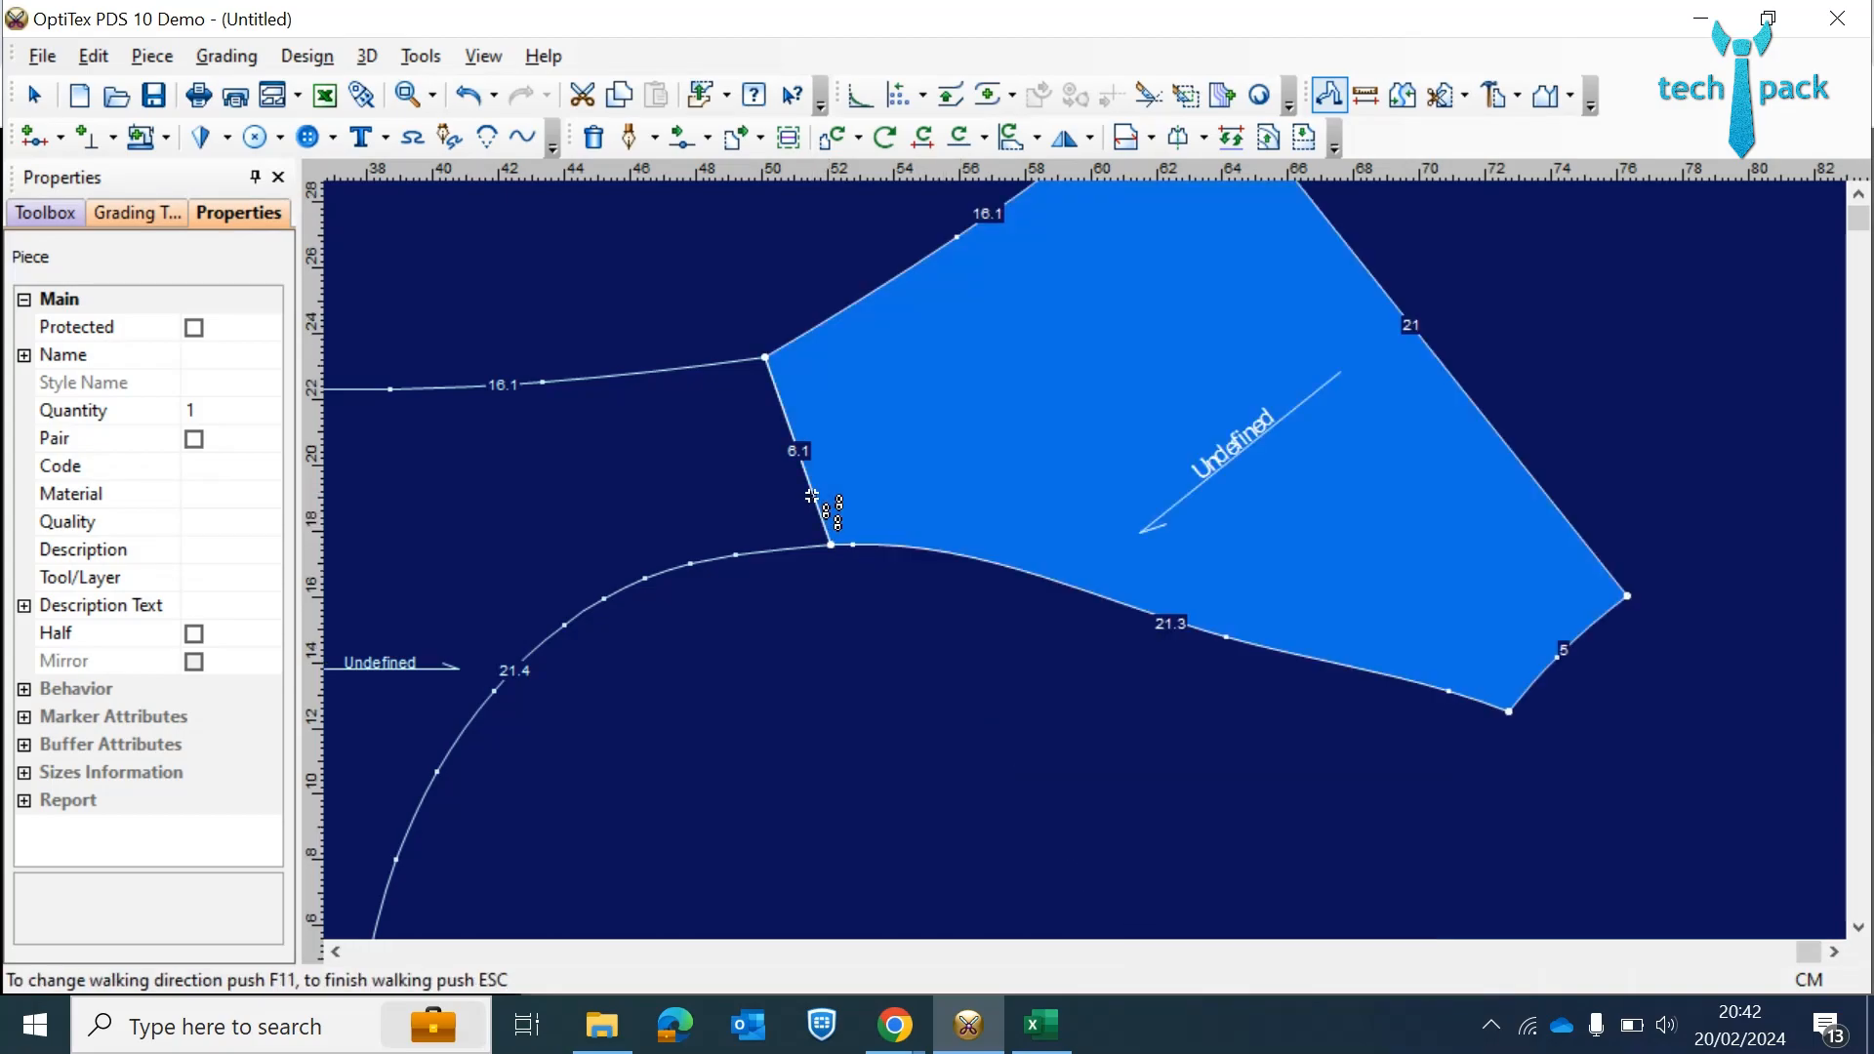
scroll(1085, 559, up, 2)
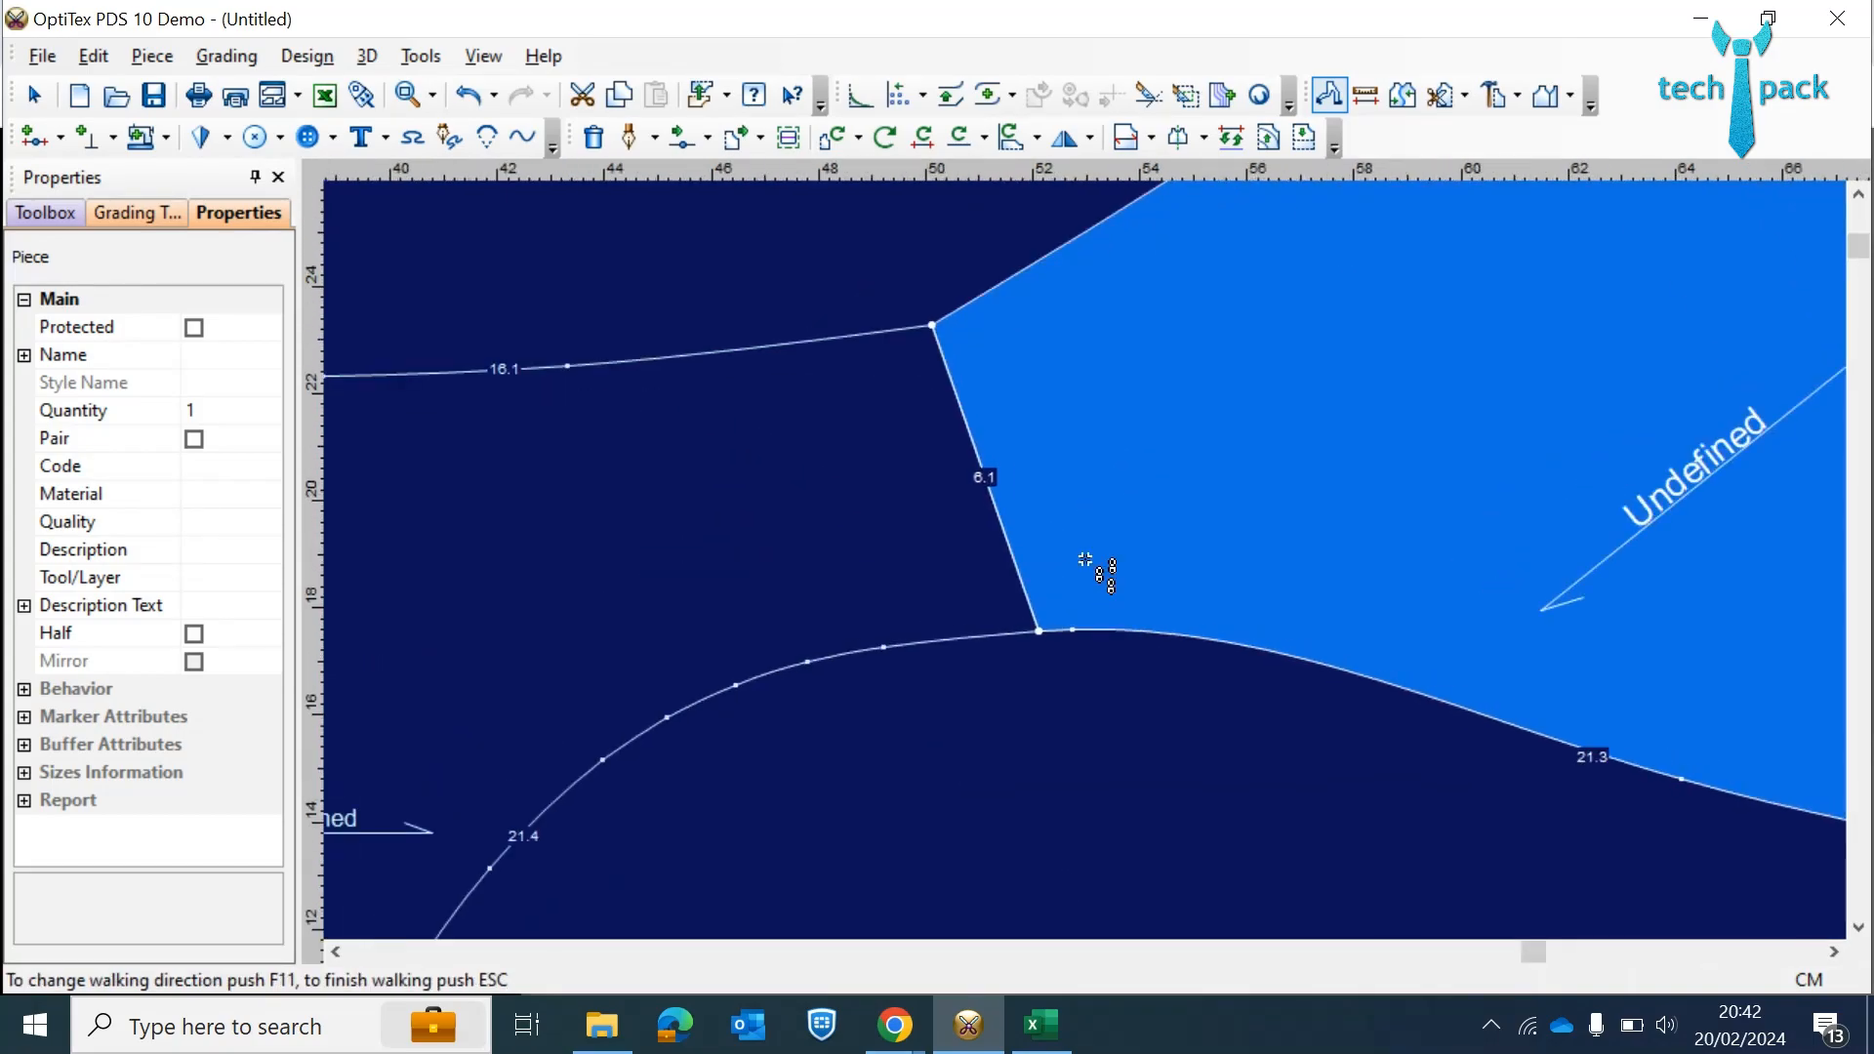
scroll(1086, 559, up, 5)
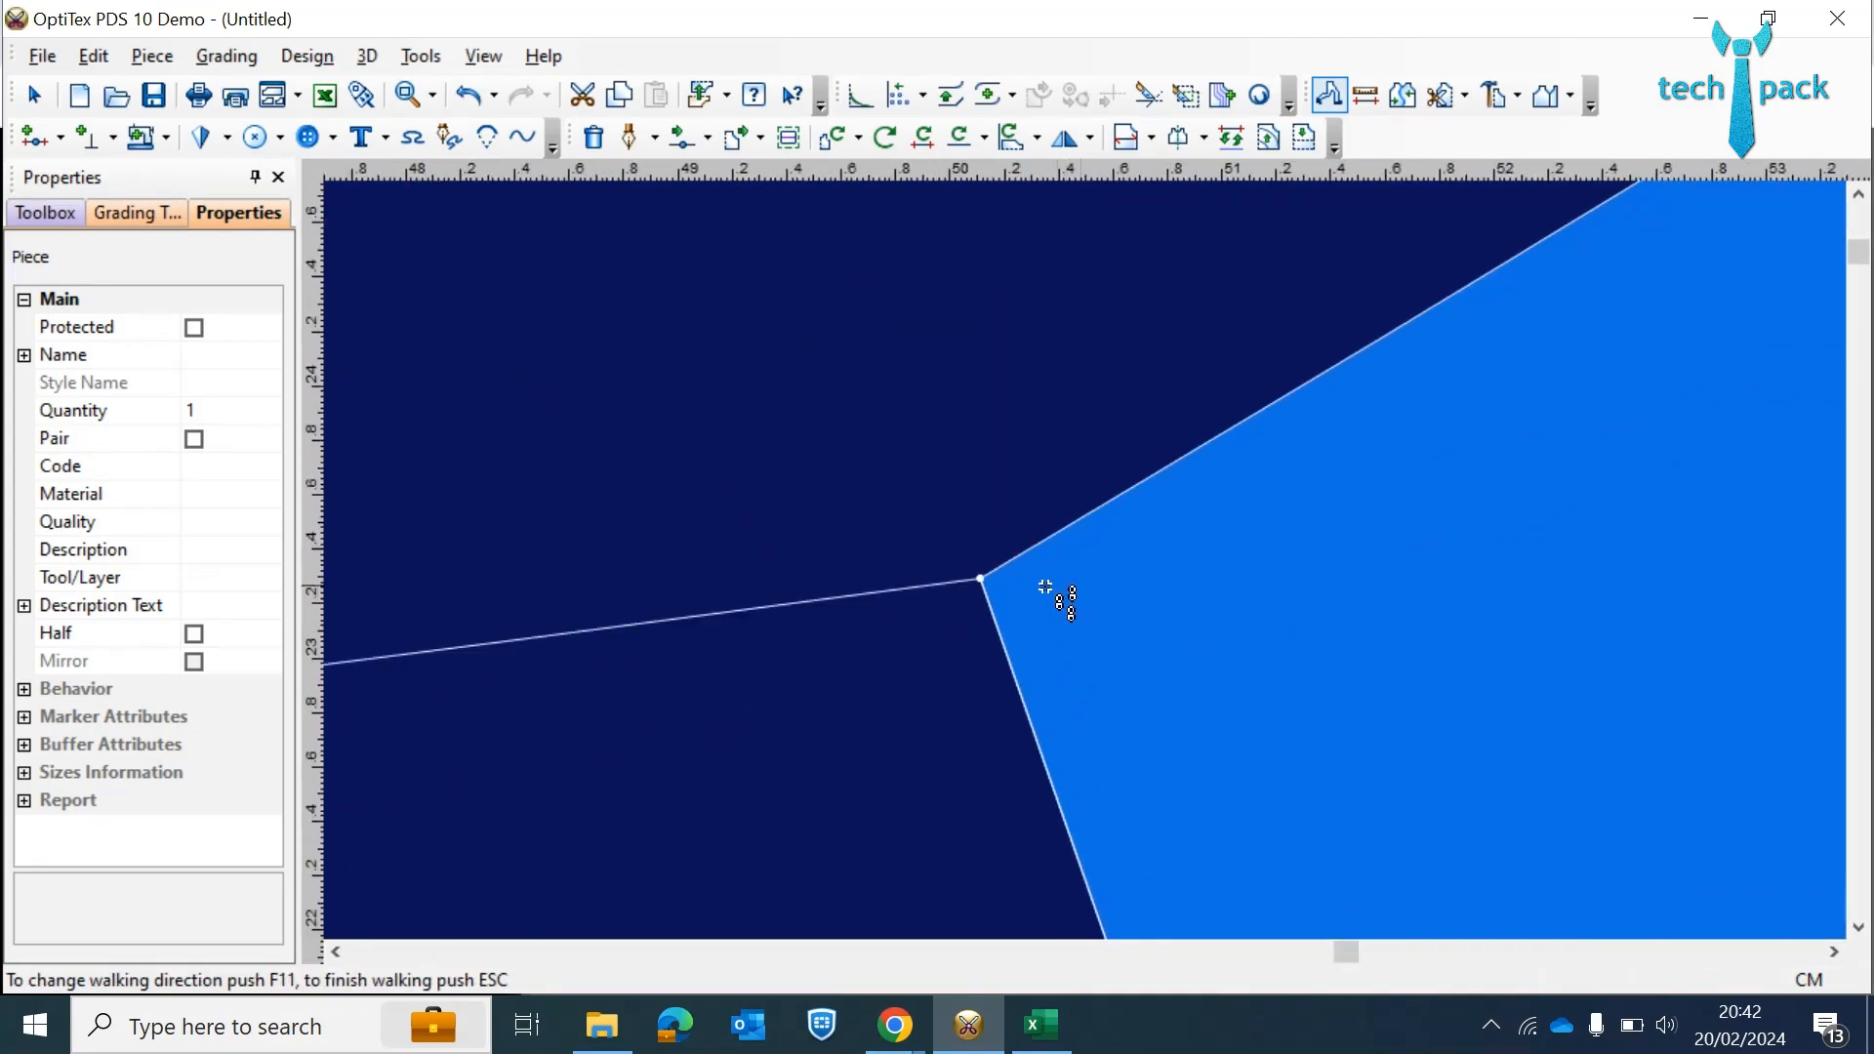
scroll(1074, 571, up, 2)
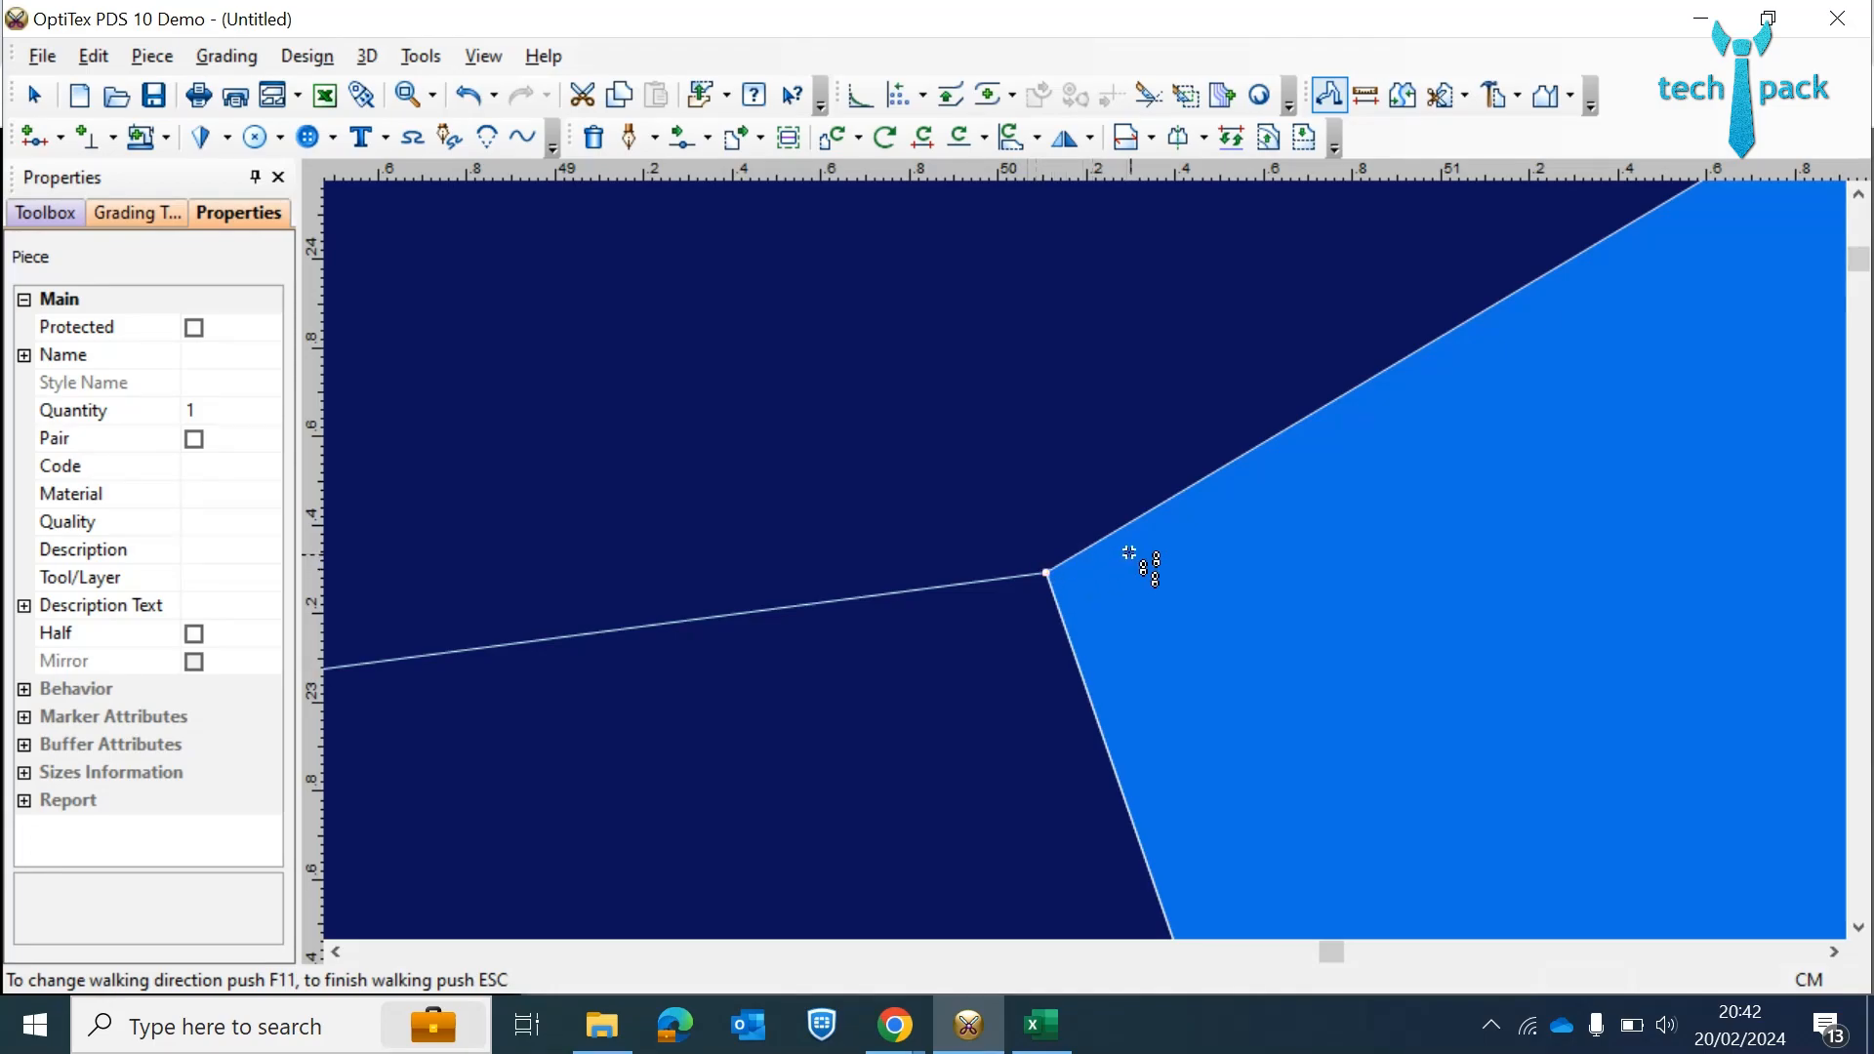
scroll(1098, 556, down, 3)
scroll(1086, 559, down, 4)
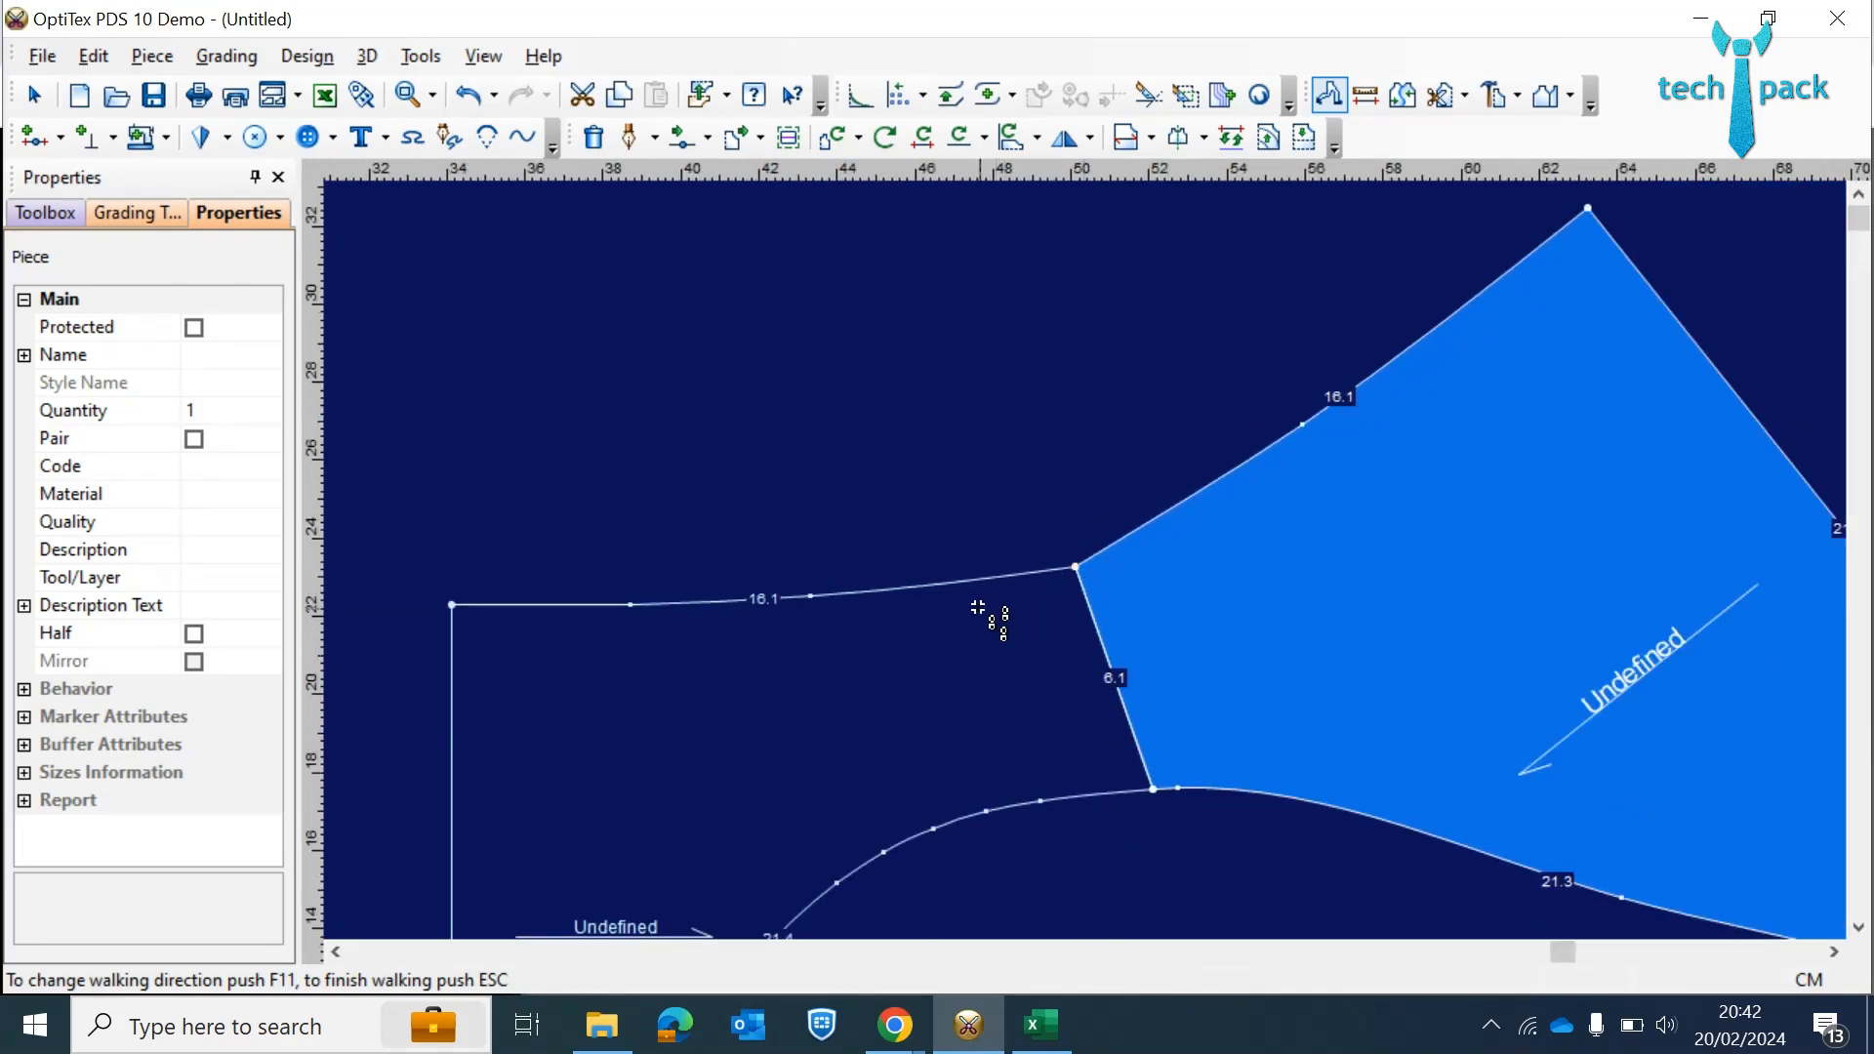
scroll(1086, 562, up, 3)
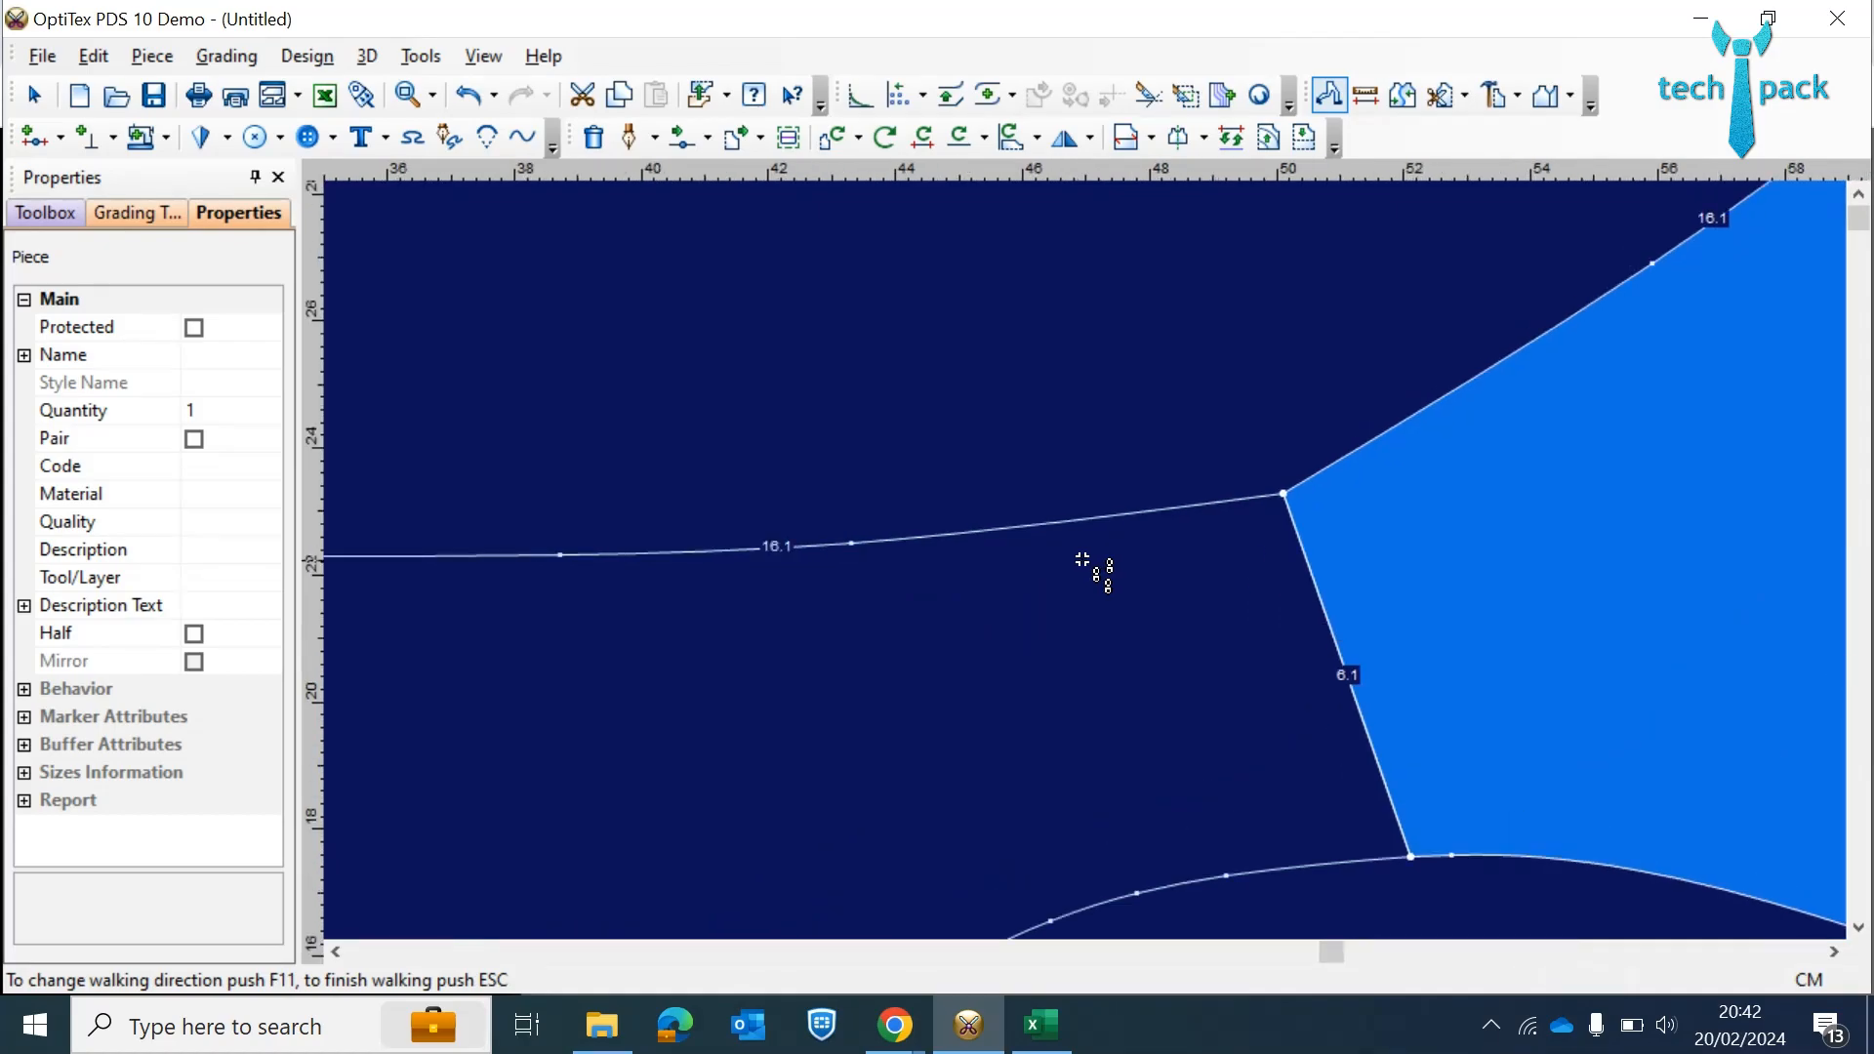
key(Escape)
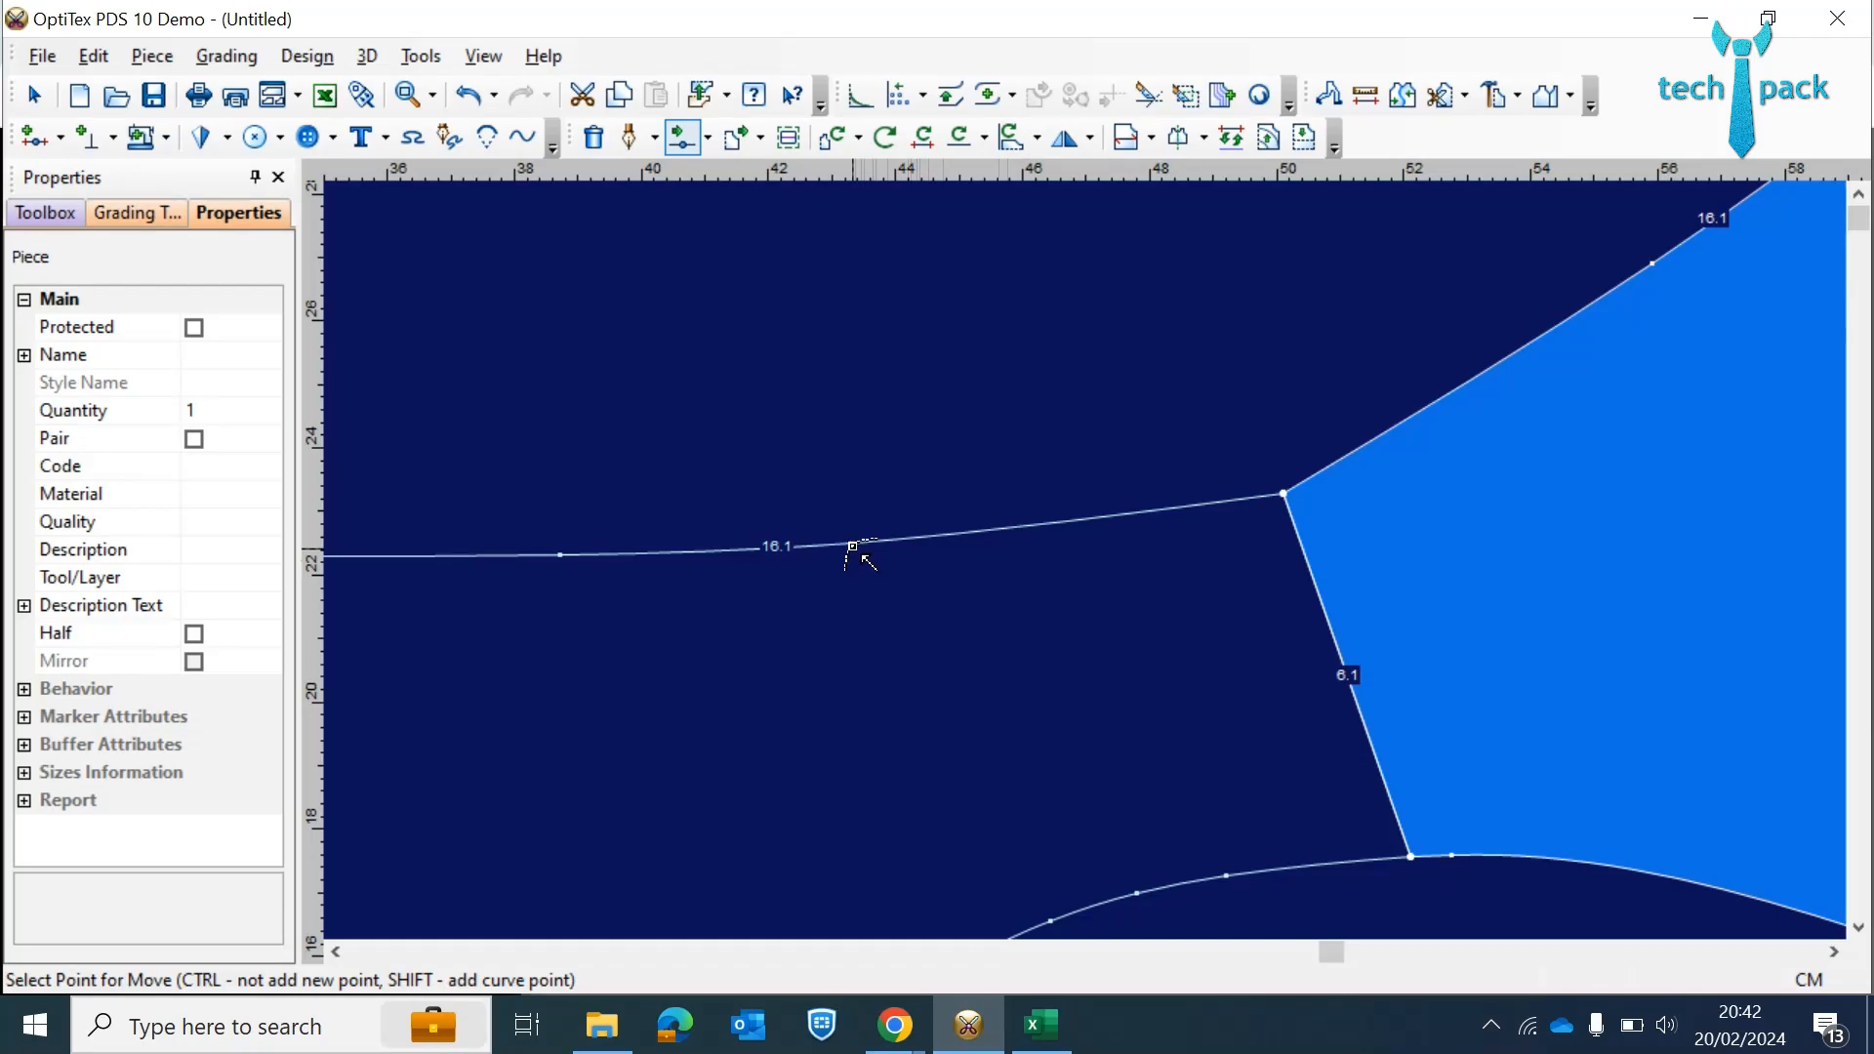
- Move the nearest waist curve point on each of the two joined pieces closer to their shared side seam corner
click(853, 548)
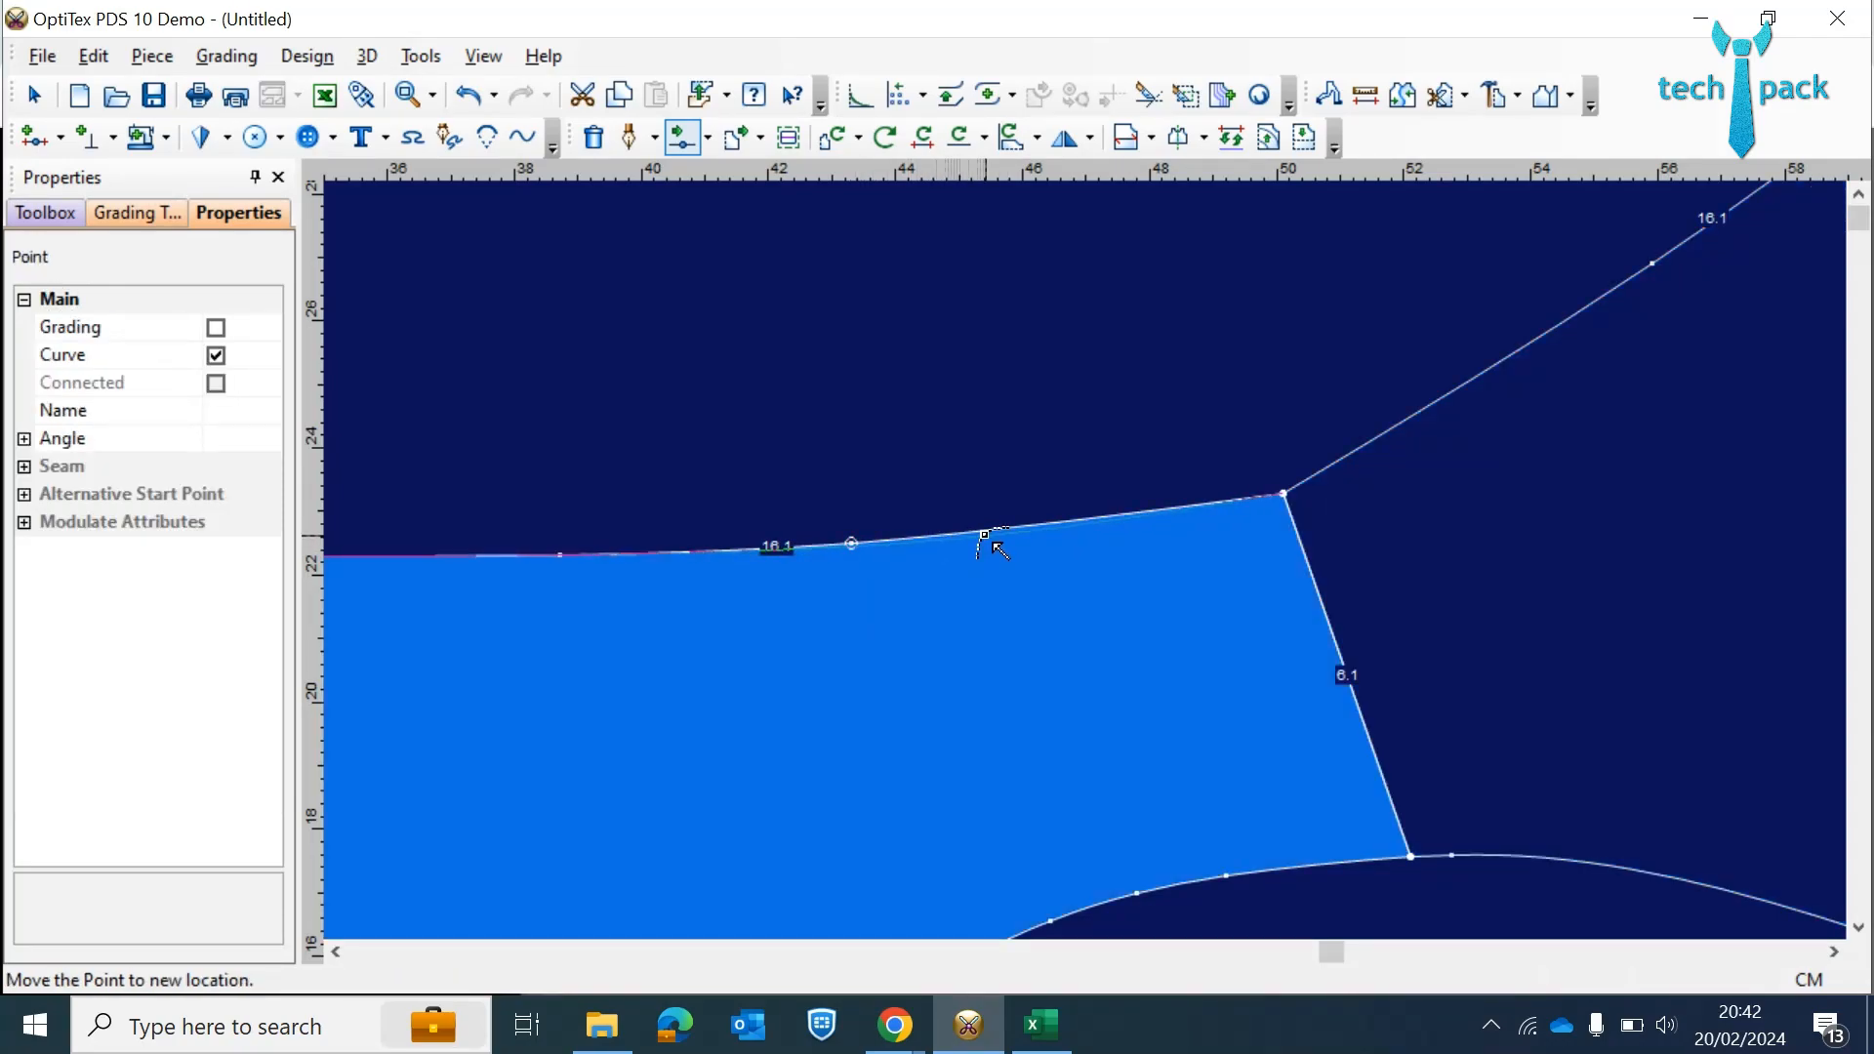
click(986, 538)
click(895, 673)
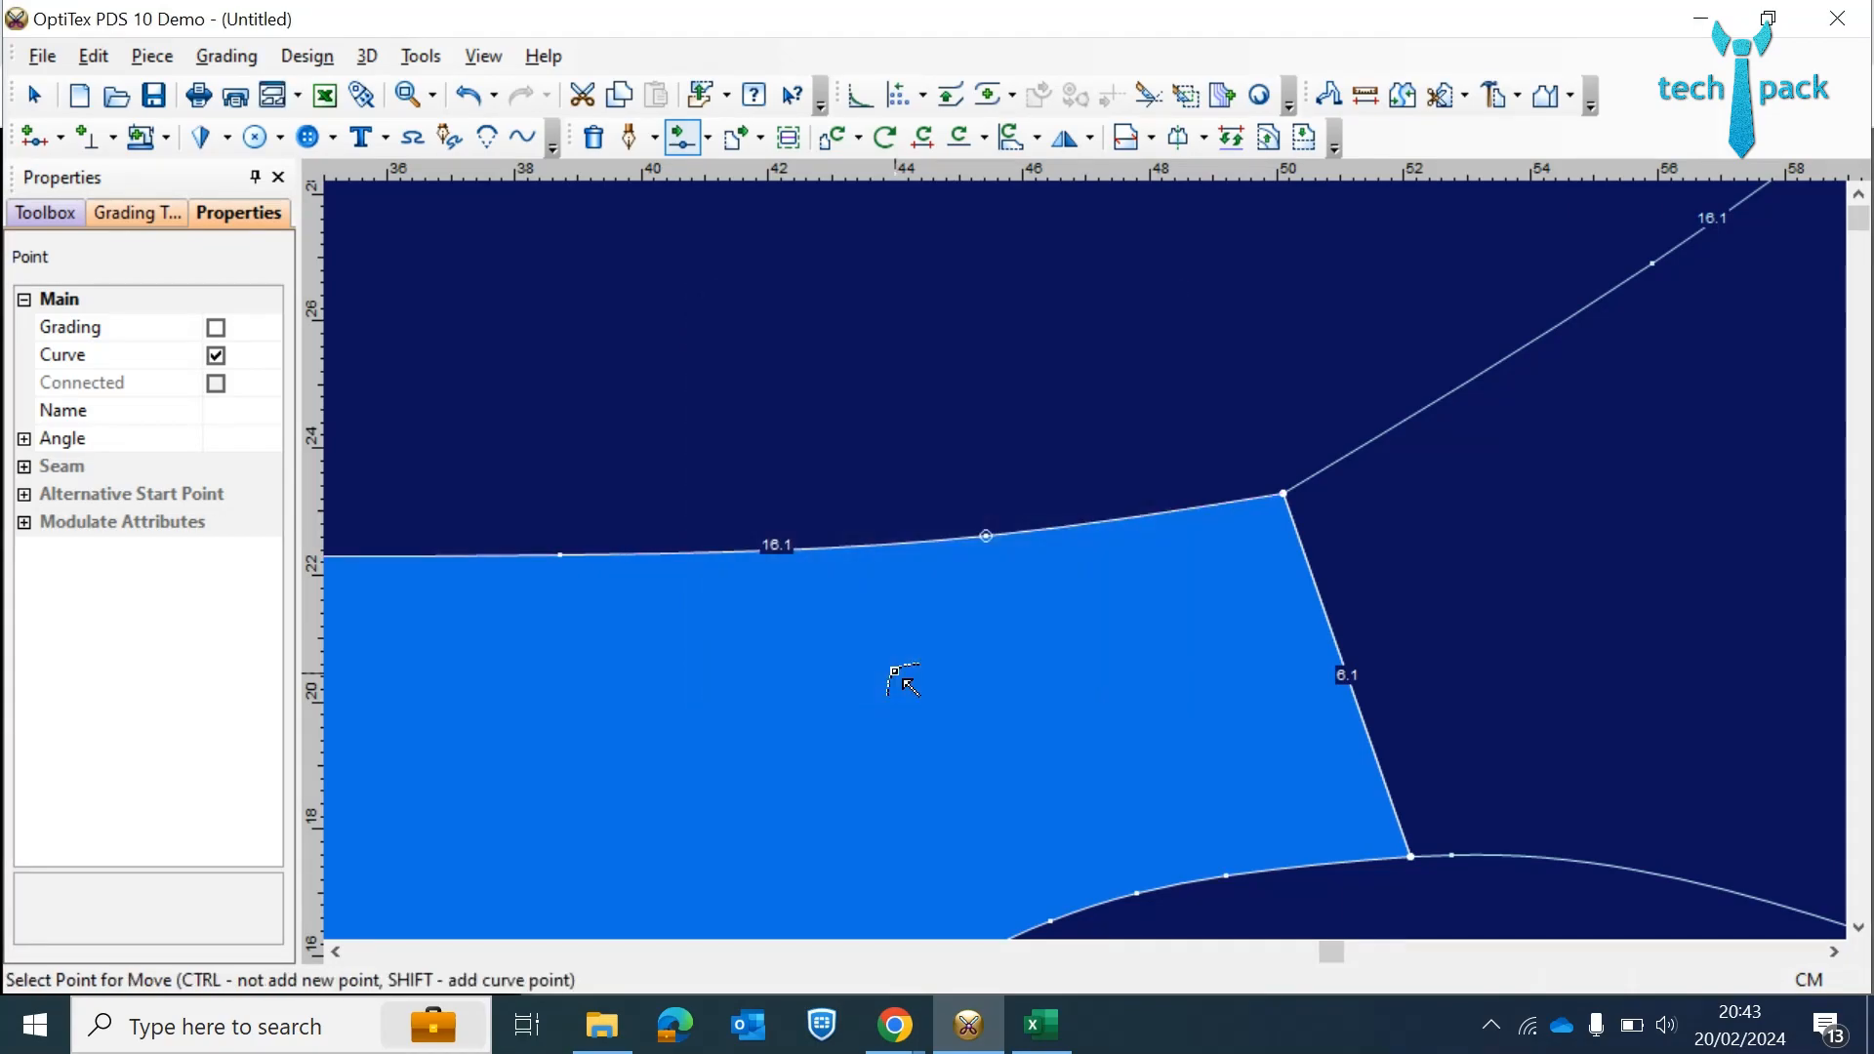
click(1653, 270)
click(1546, 355)
click(875, 677)
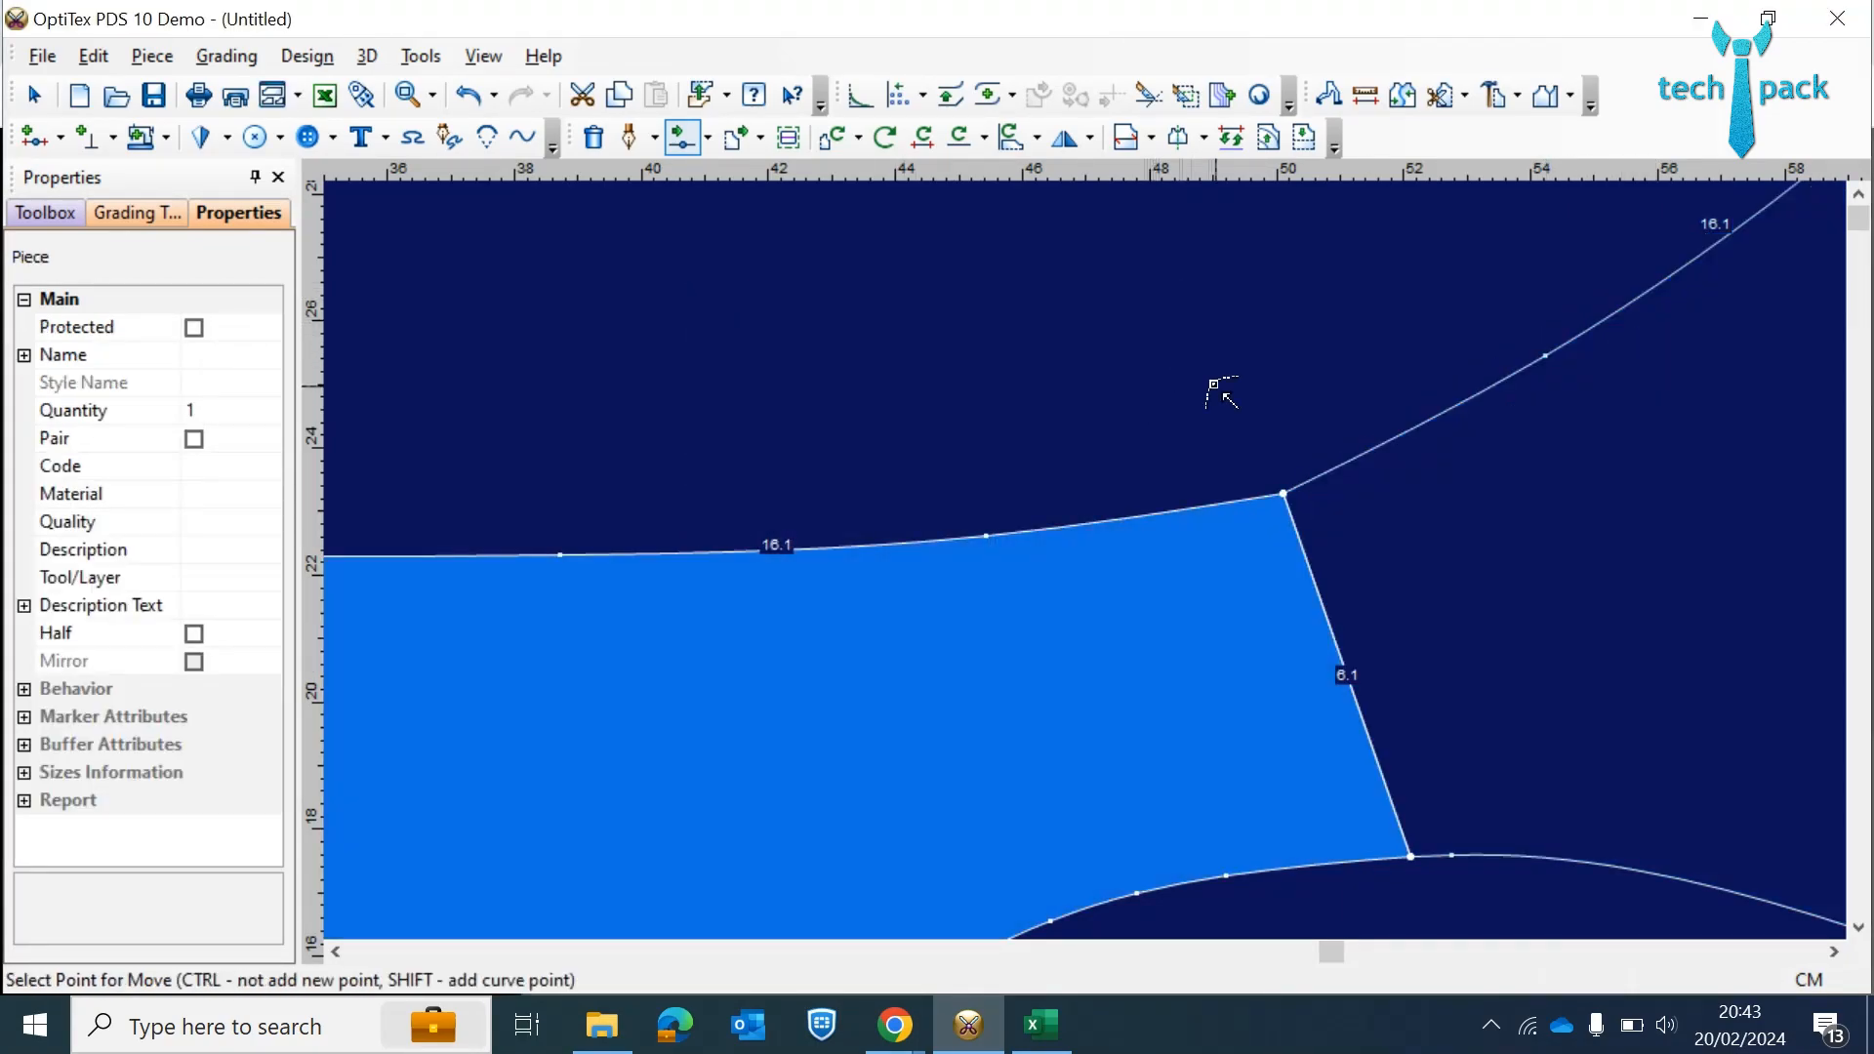
- Shift the flipped piece's waist curve point further towards the side seam, and the upper piece's by 0.5 cm
scroll(1387, 405, up, 2)
click(1721, 287)
click(1530, 427)
click(884, 683)
click(463, 691)
click(532, 696)
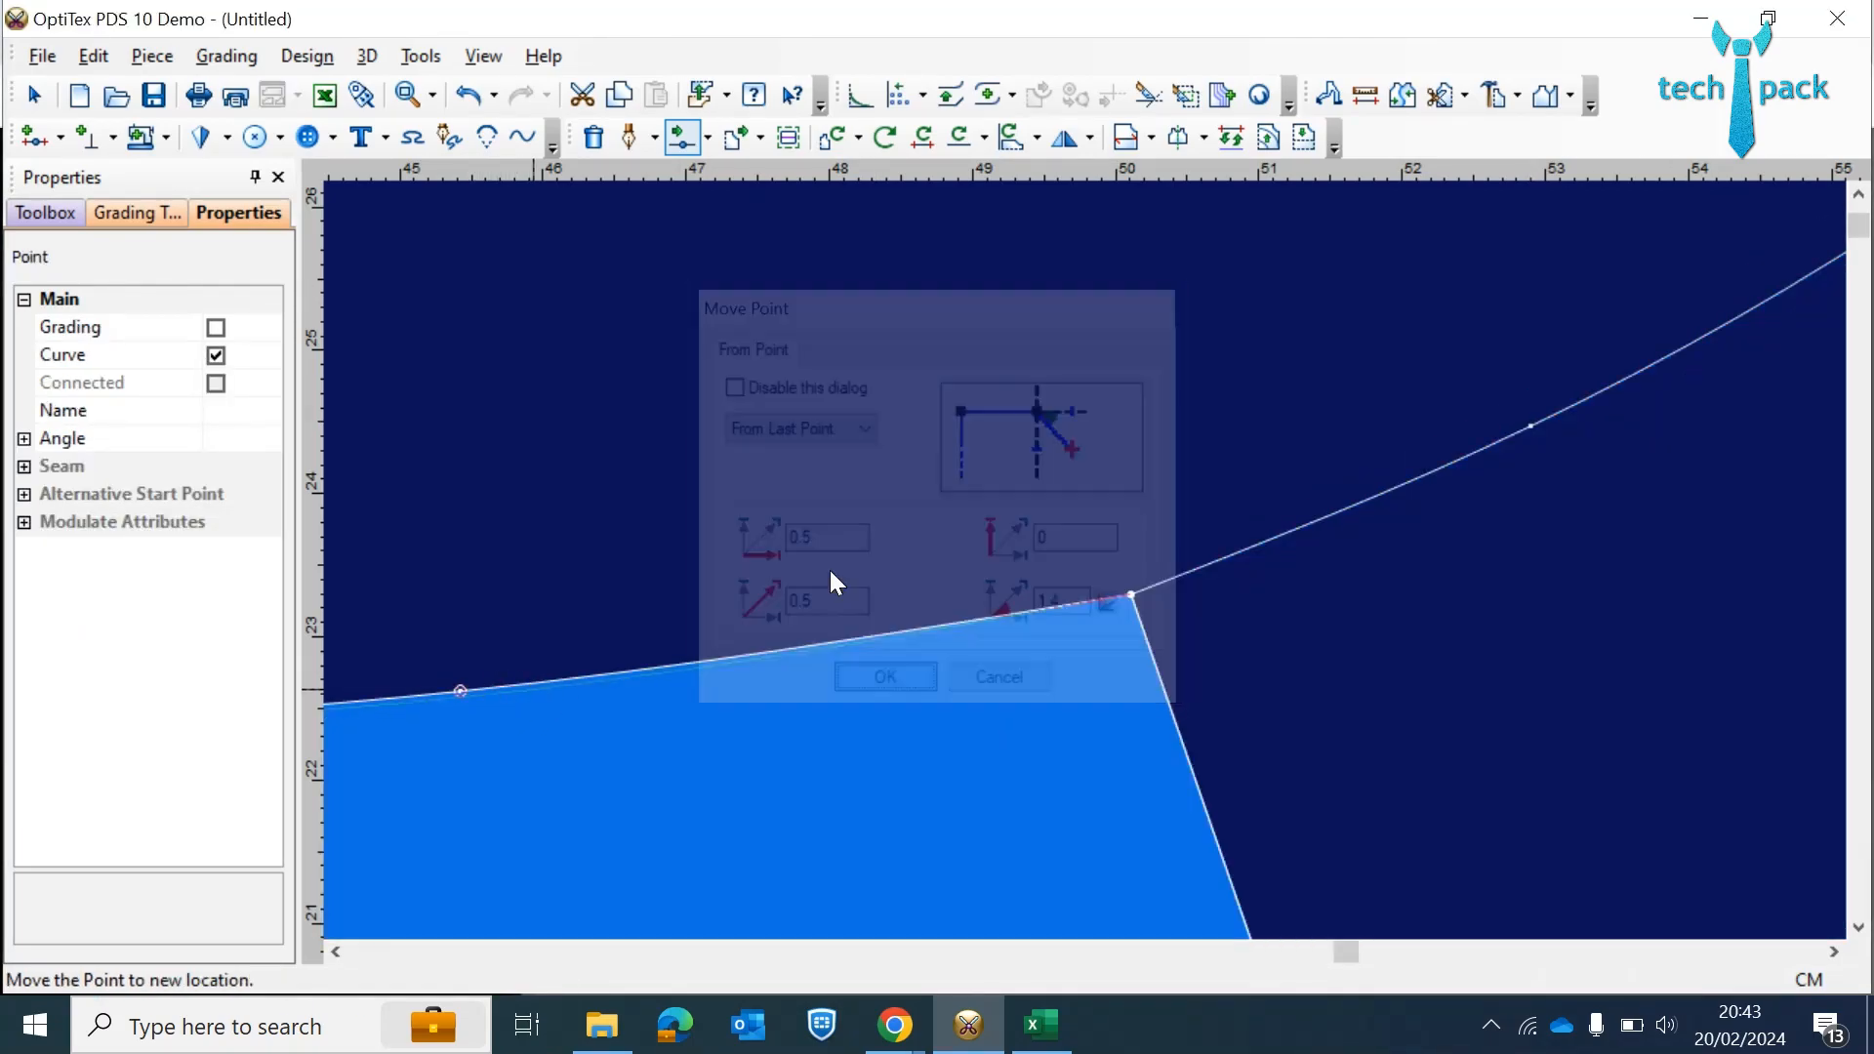
click(881, 682)
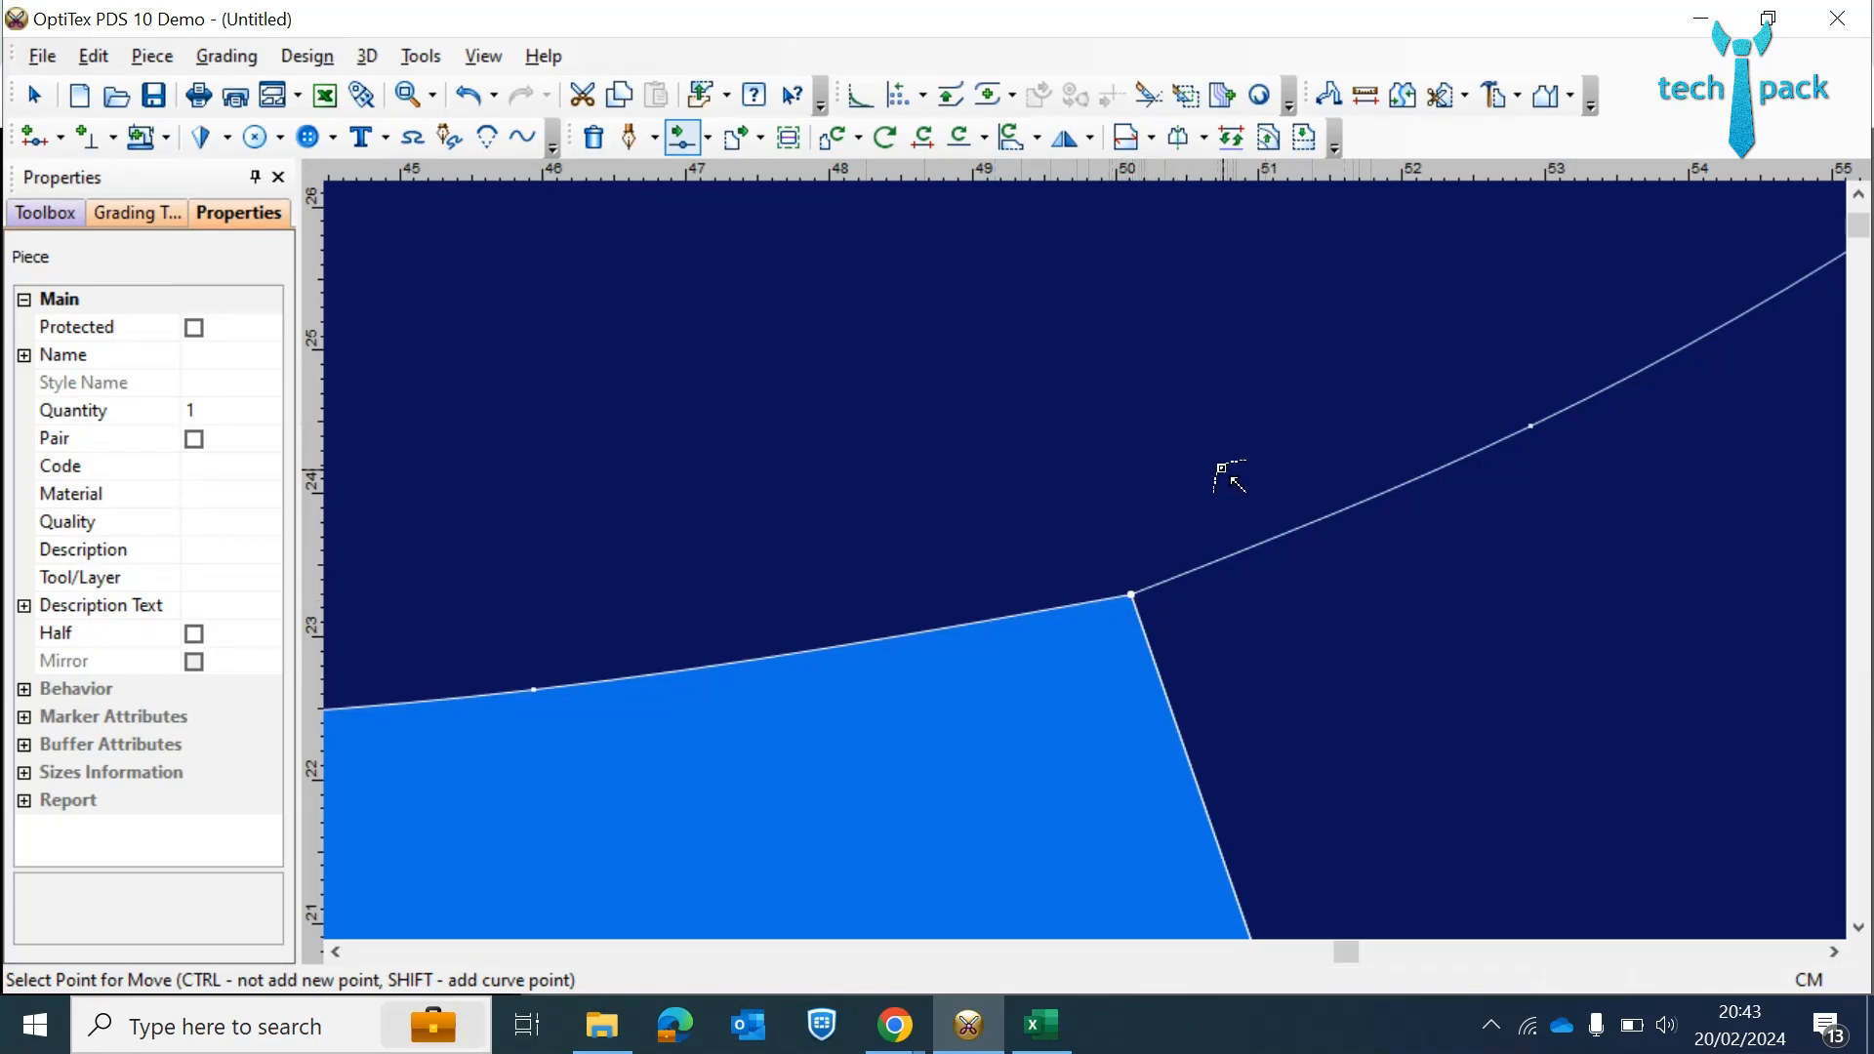
- Separate the walked piece from the upper piece's side seam and move it clear of the other pieces
scroll(1222, 471, down, 4)
scroll(1094, 568, down, 2)
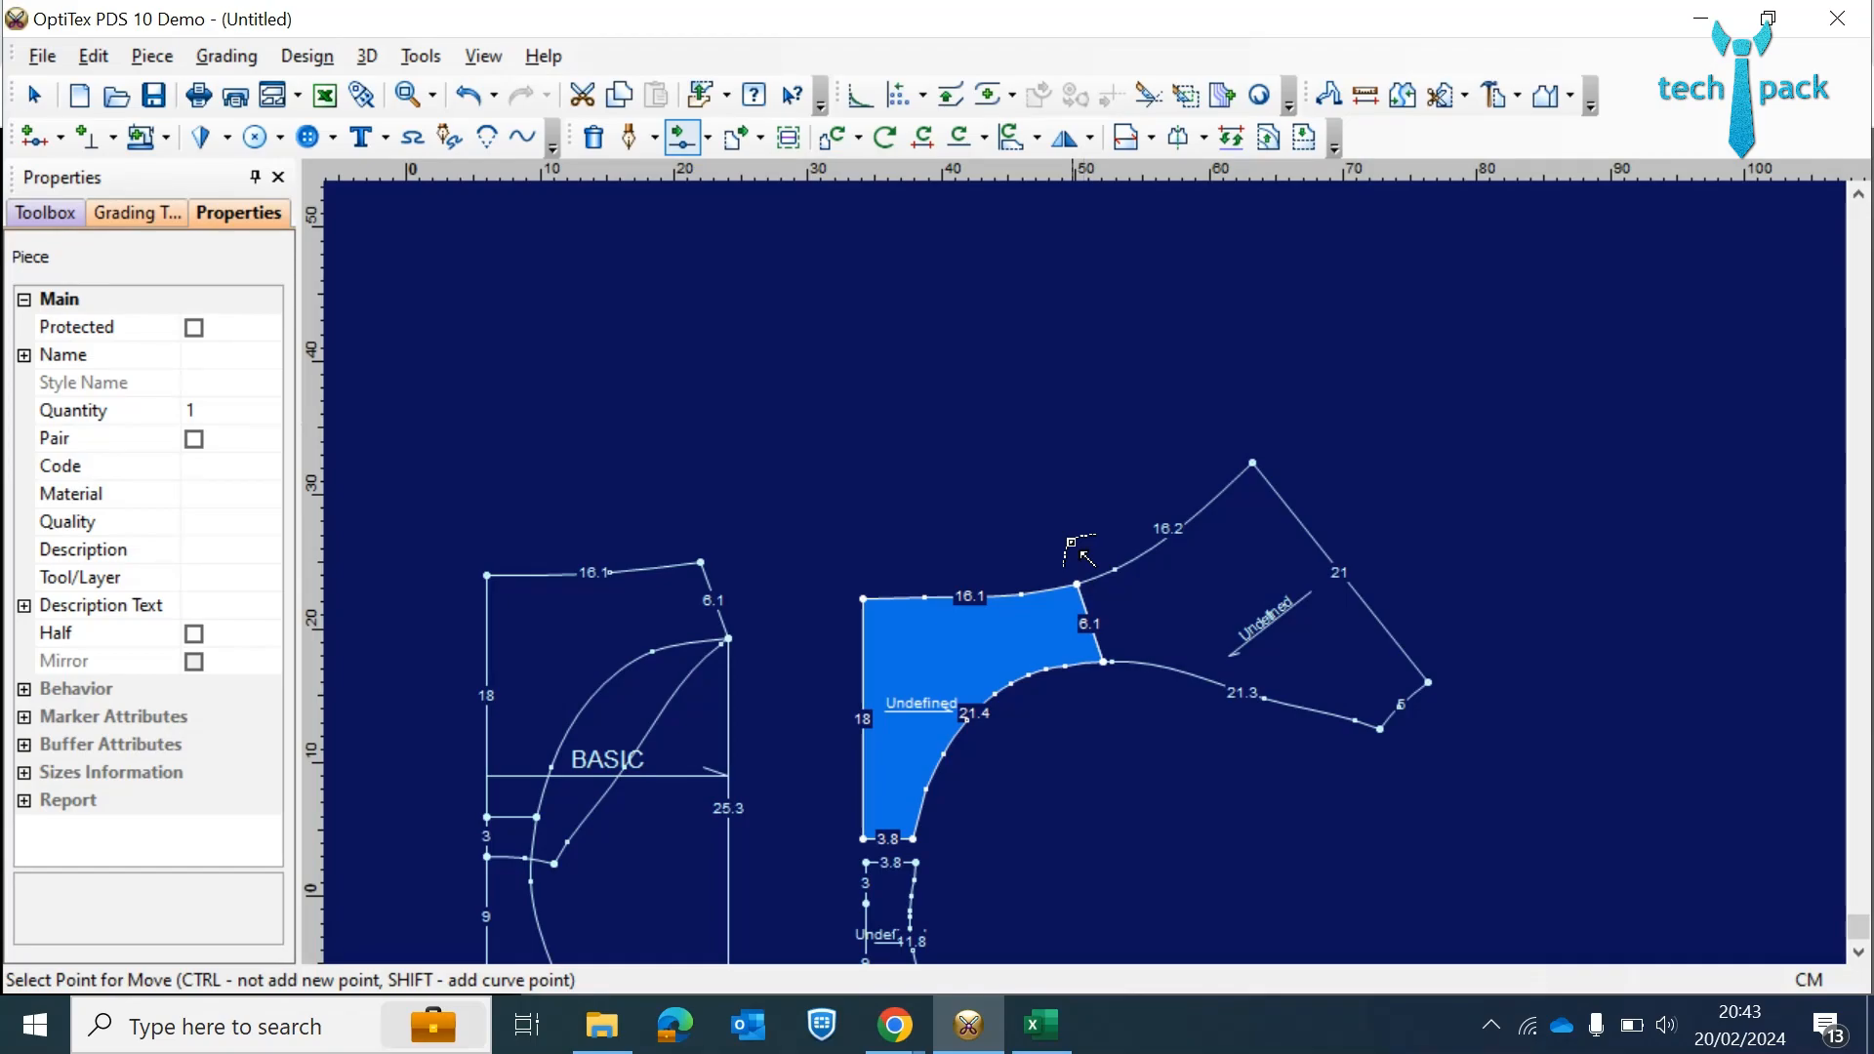
right_click(959, 387)
click(1020, 400)
drag(1131, 602, 1336, 666)
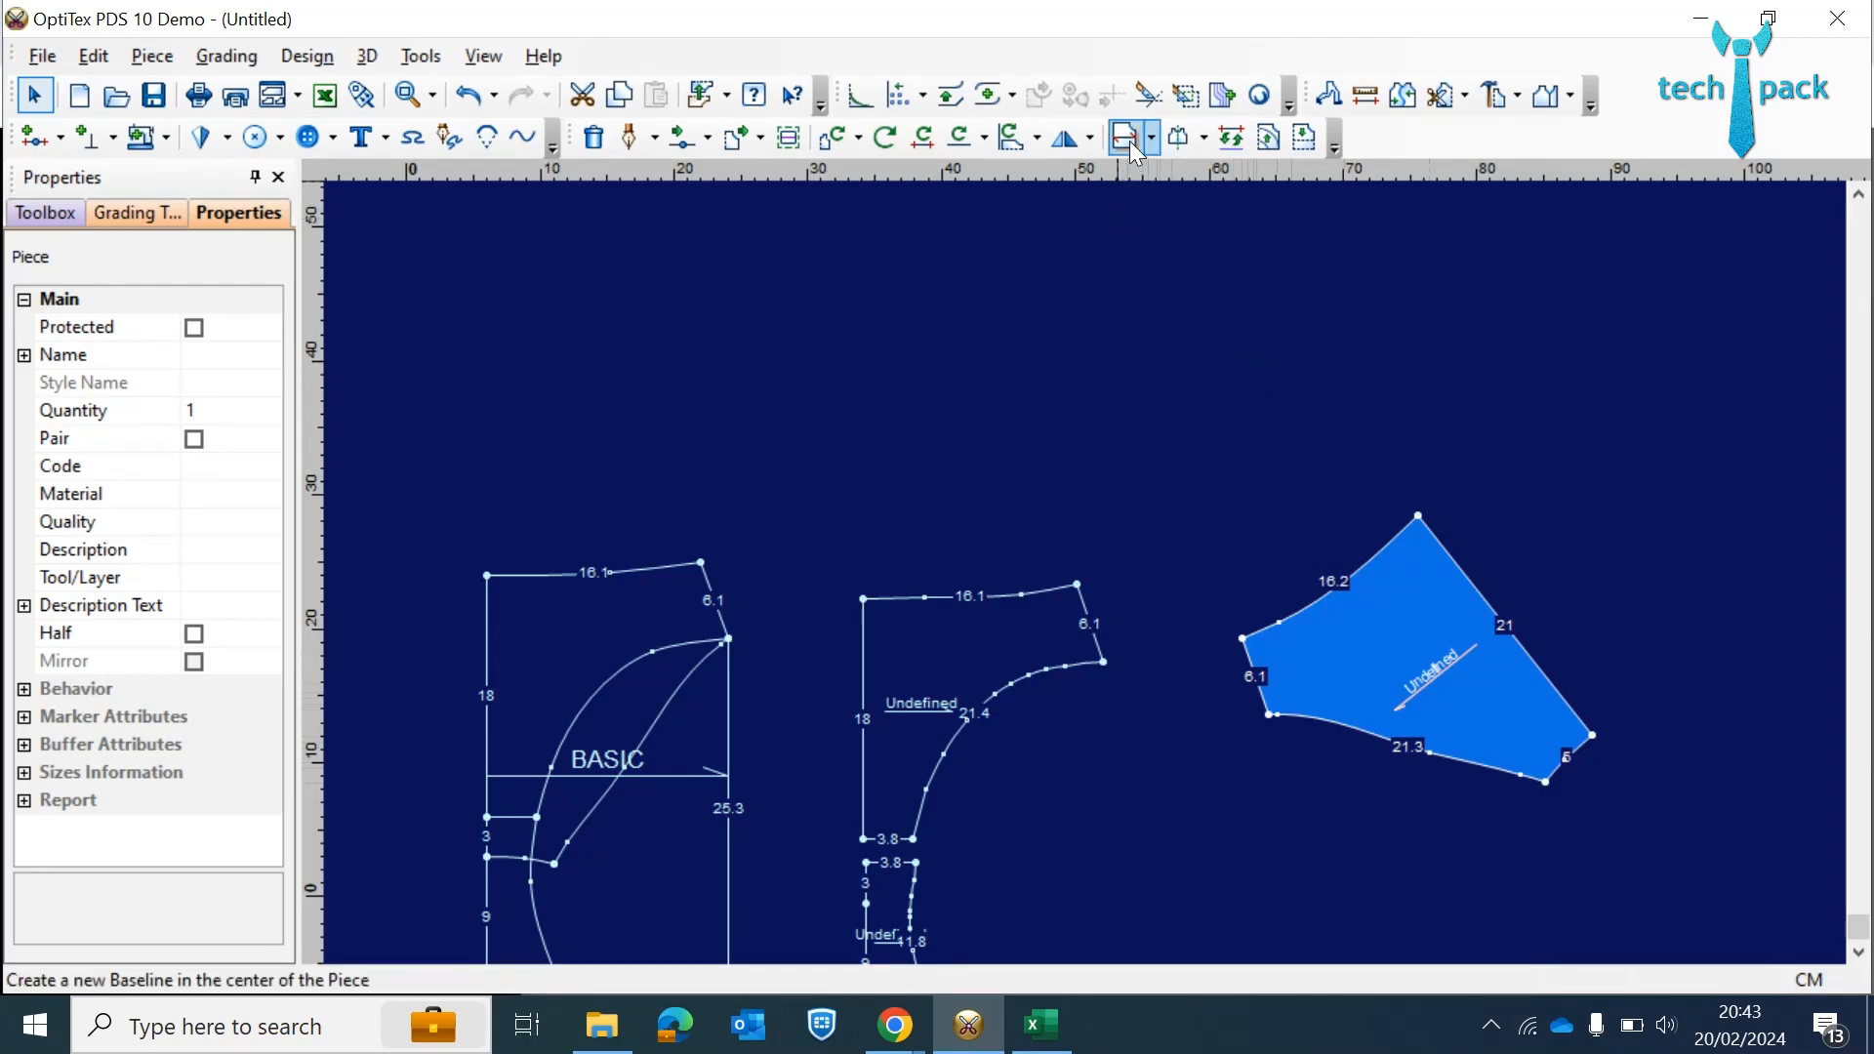
- Rotate the separated piece so that its baseline lies horizontal, picking both ends of the baseline
click(985, 138)
click(985, 138)
click(959, 137)
click(1403, 724)
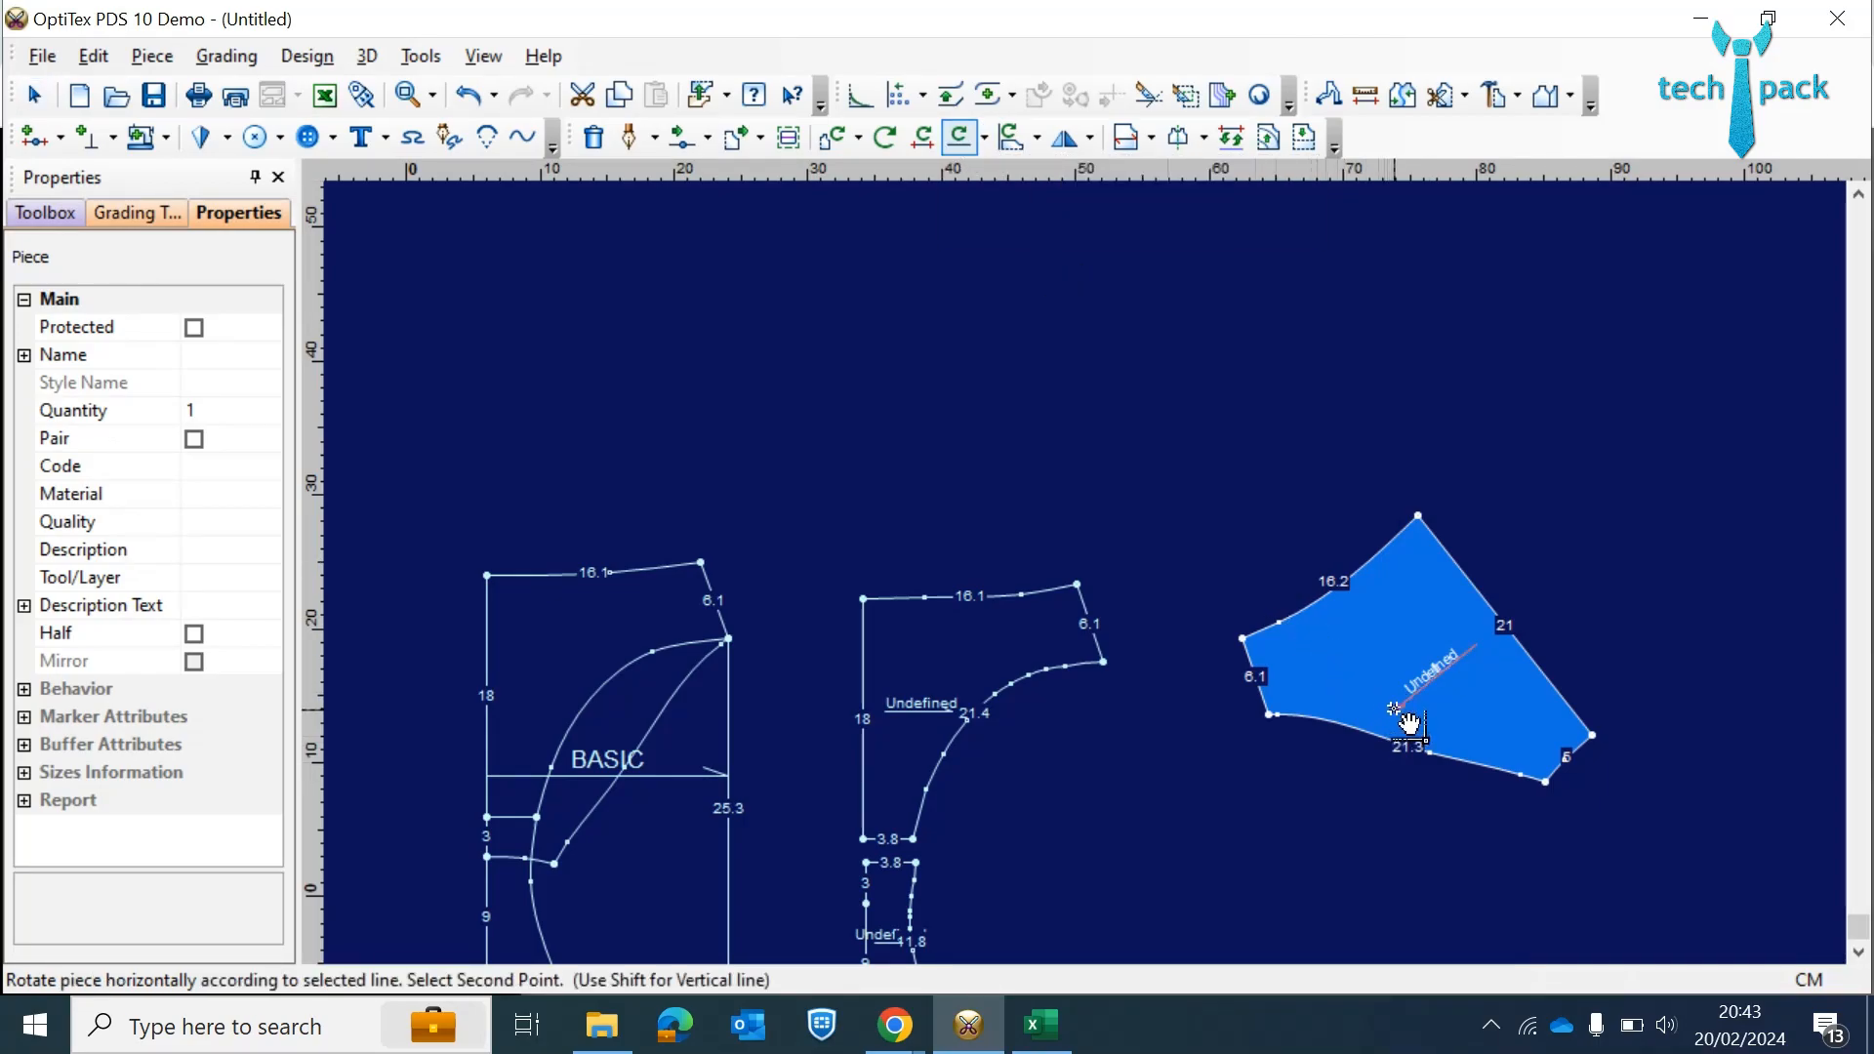
click(1491, 660)
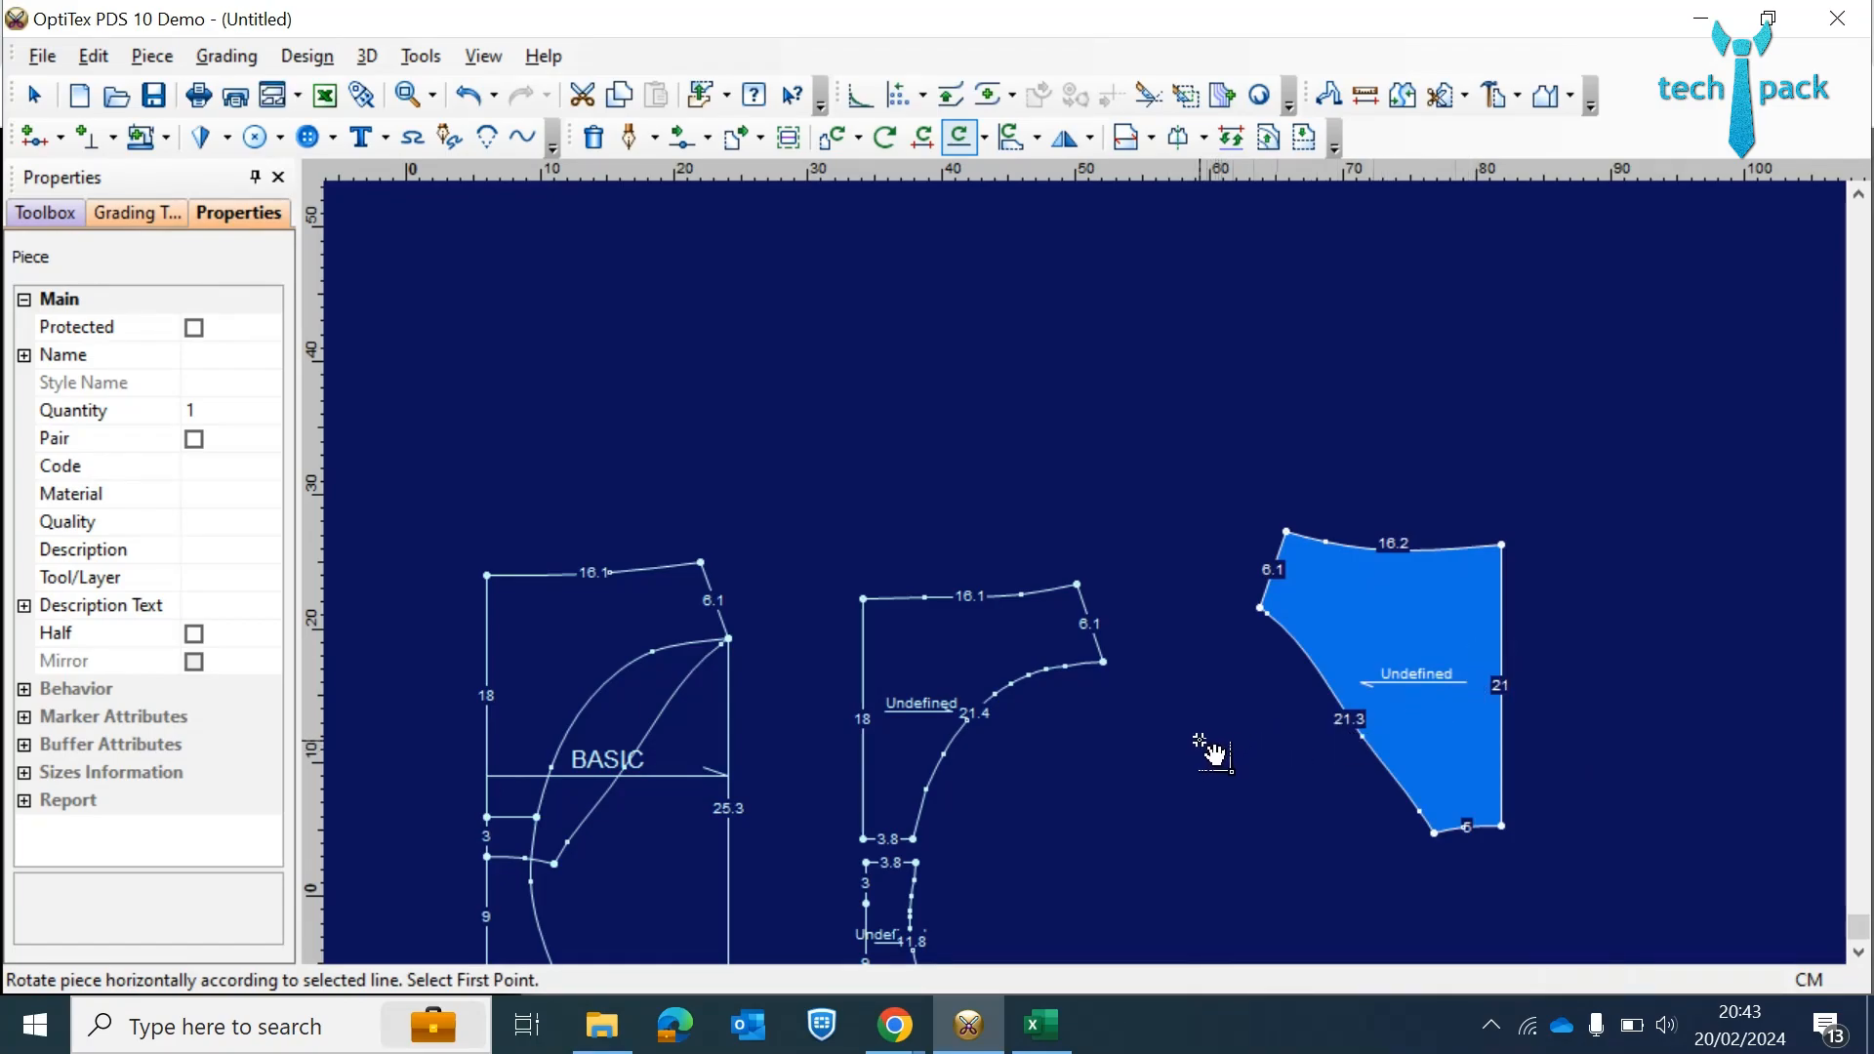
- Flip the rotated piece vertically and horizontally so its 5 cm crotch edge faces up and its centre edge faces the crotch piece
scroll(1109, 577, down, 2)
scroll(1109, 585, up, 2)
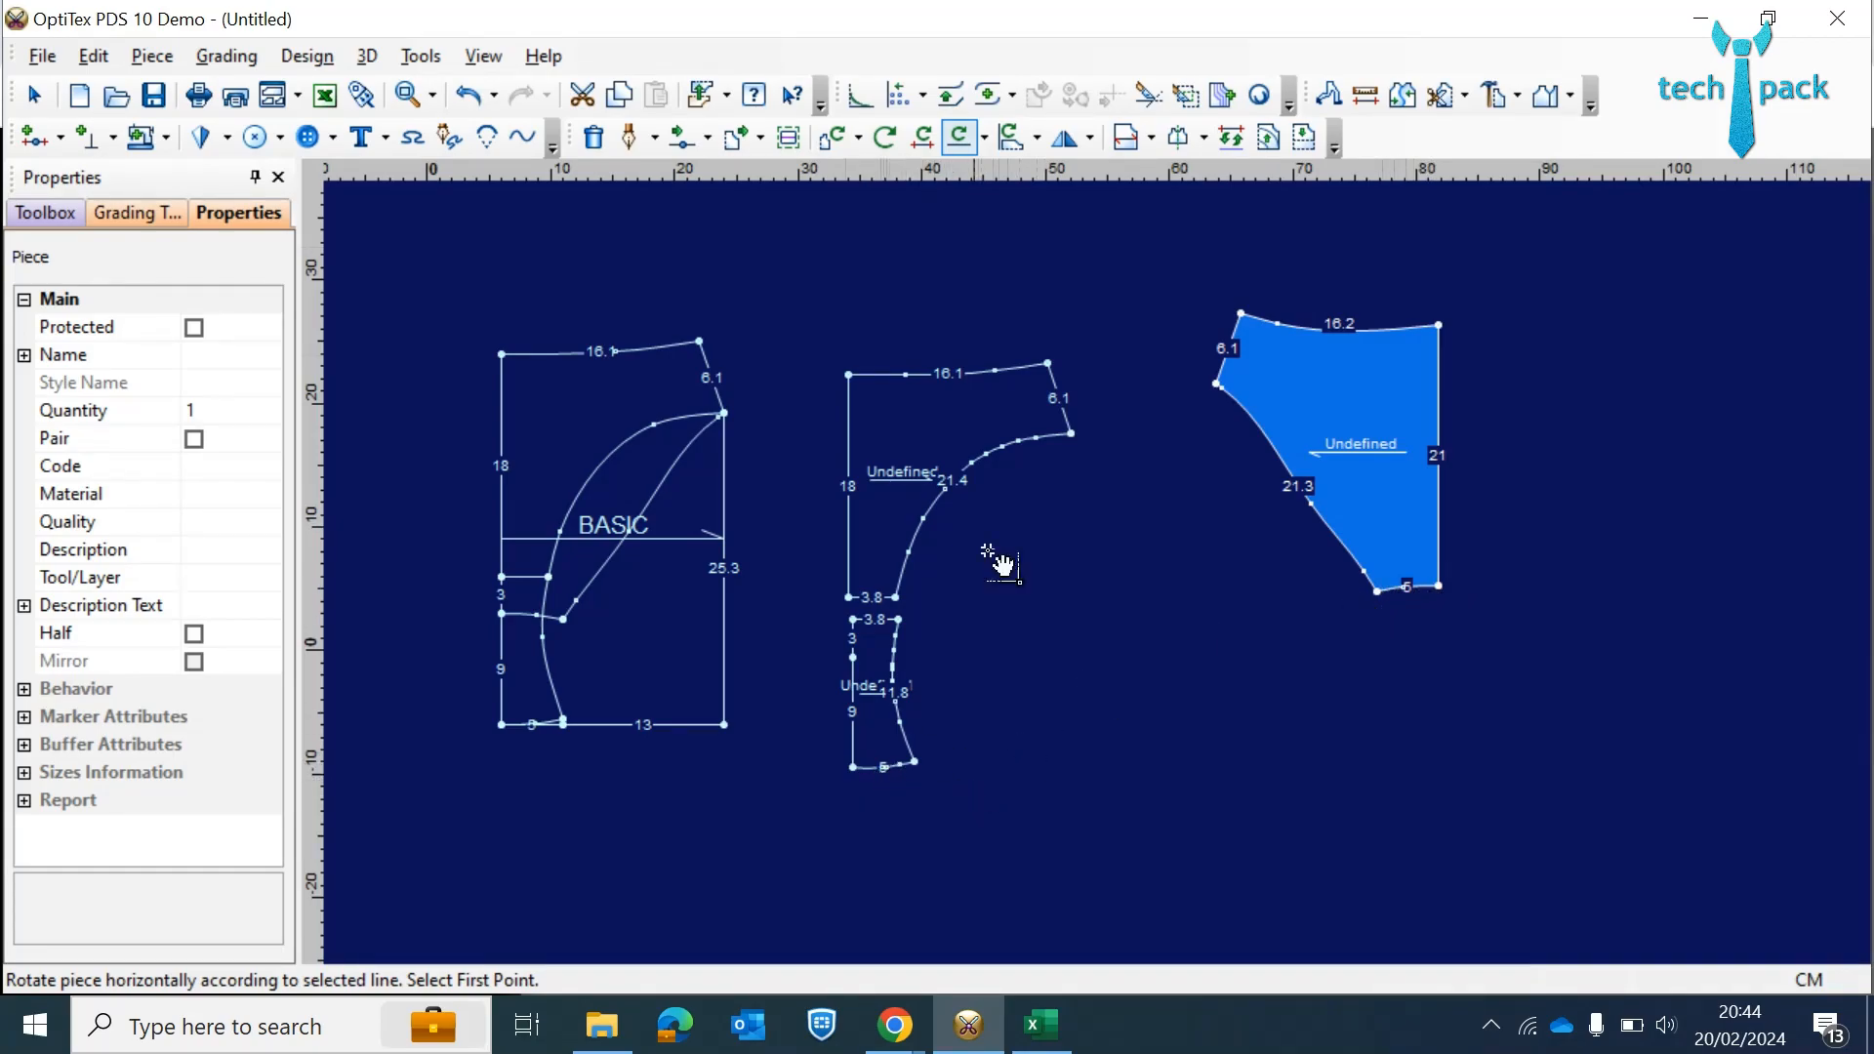
click(1089, 138)
click(1129, 225)
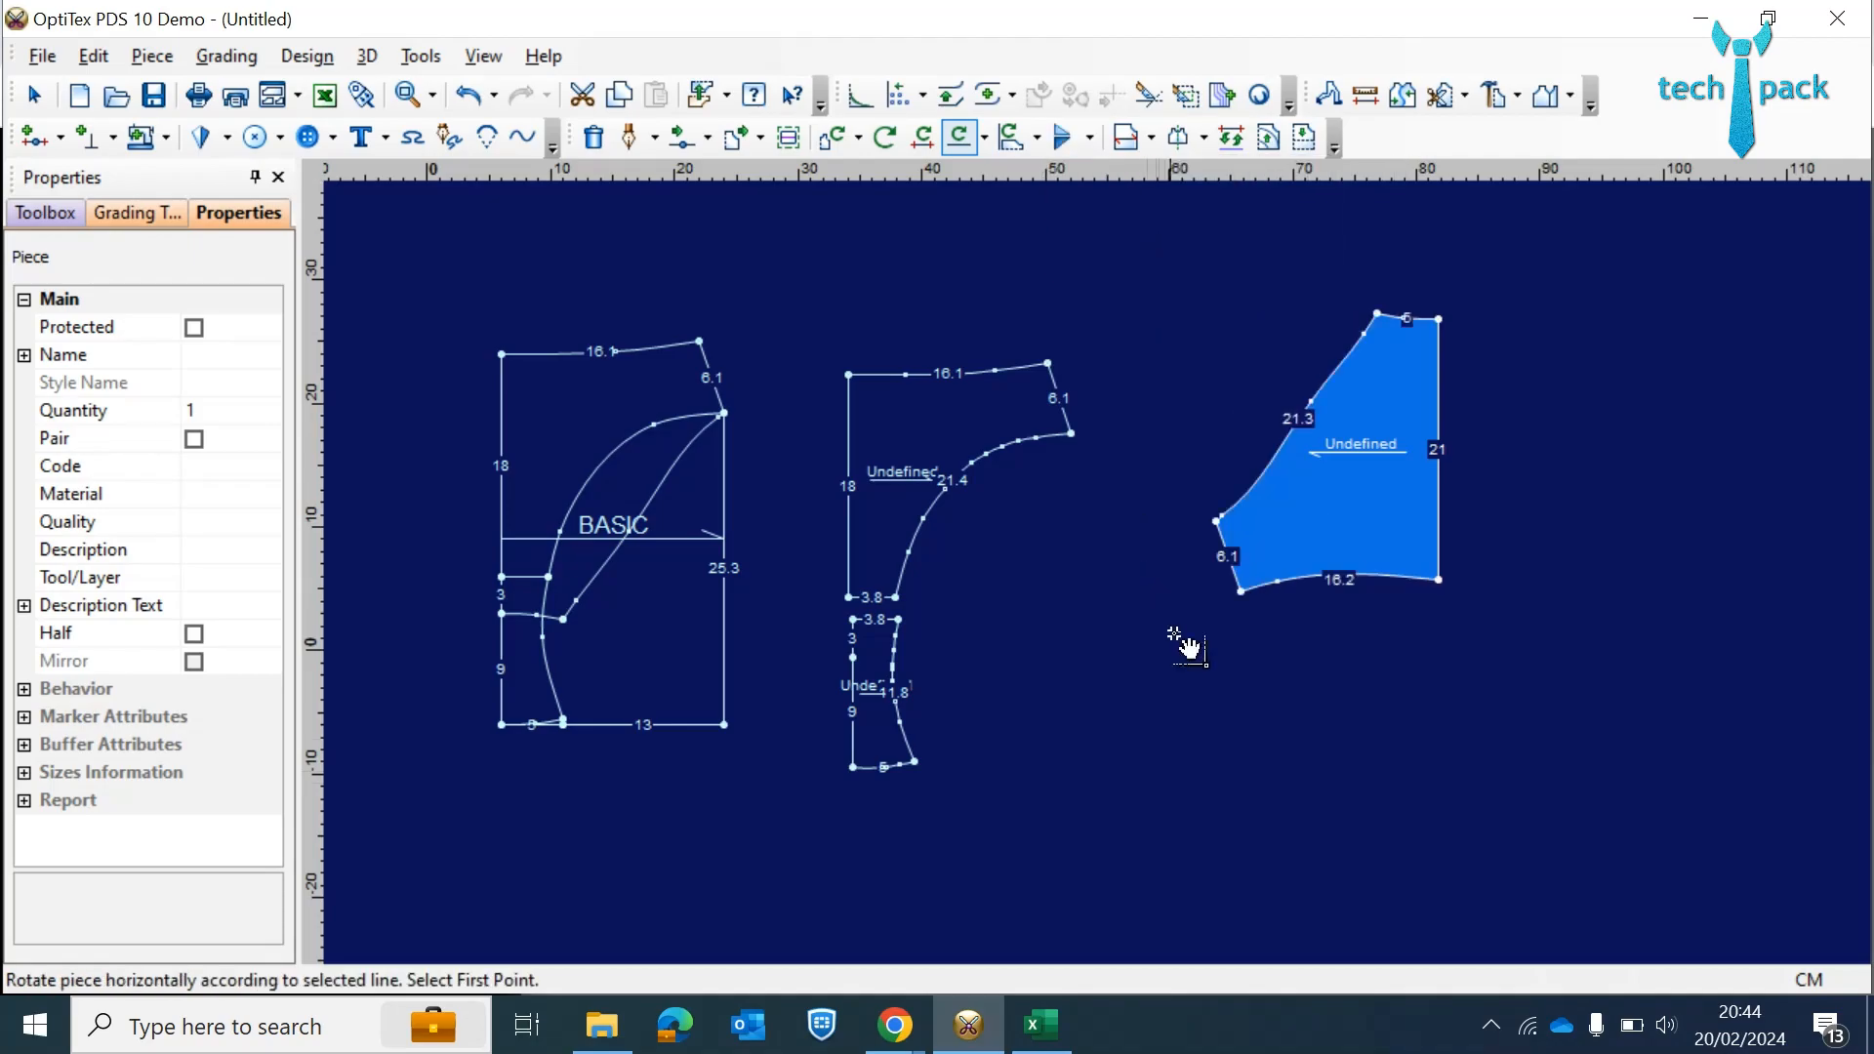
click(1329, 95)
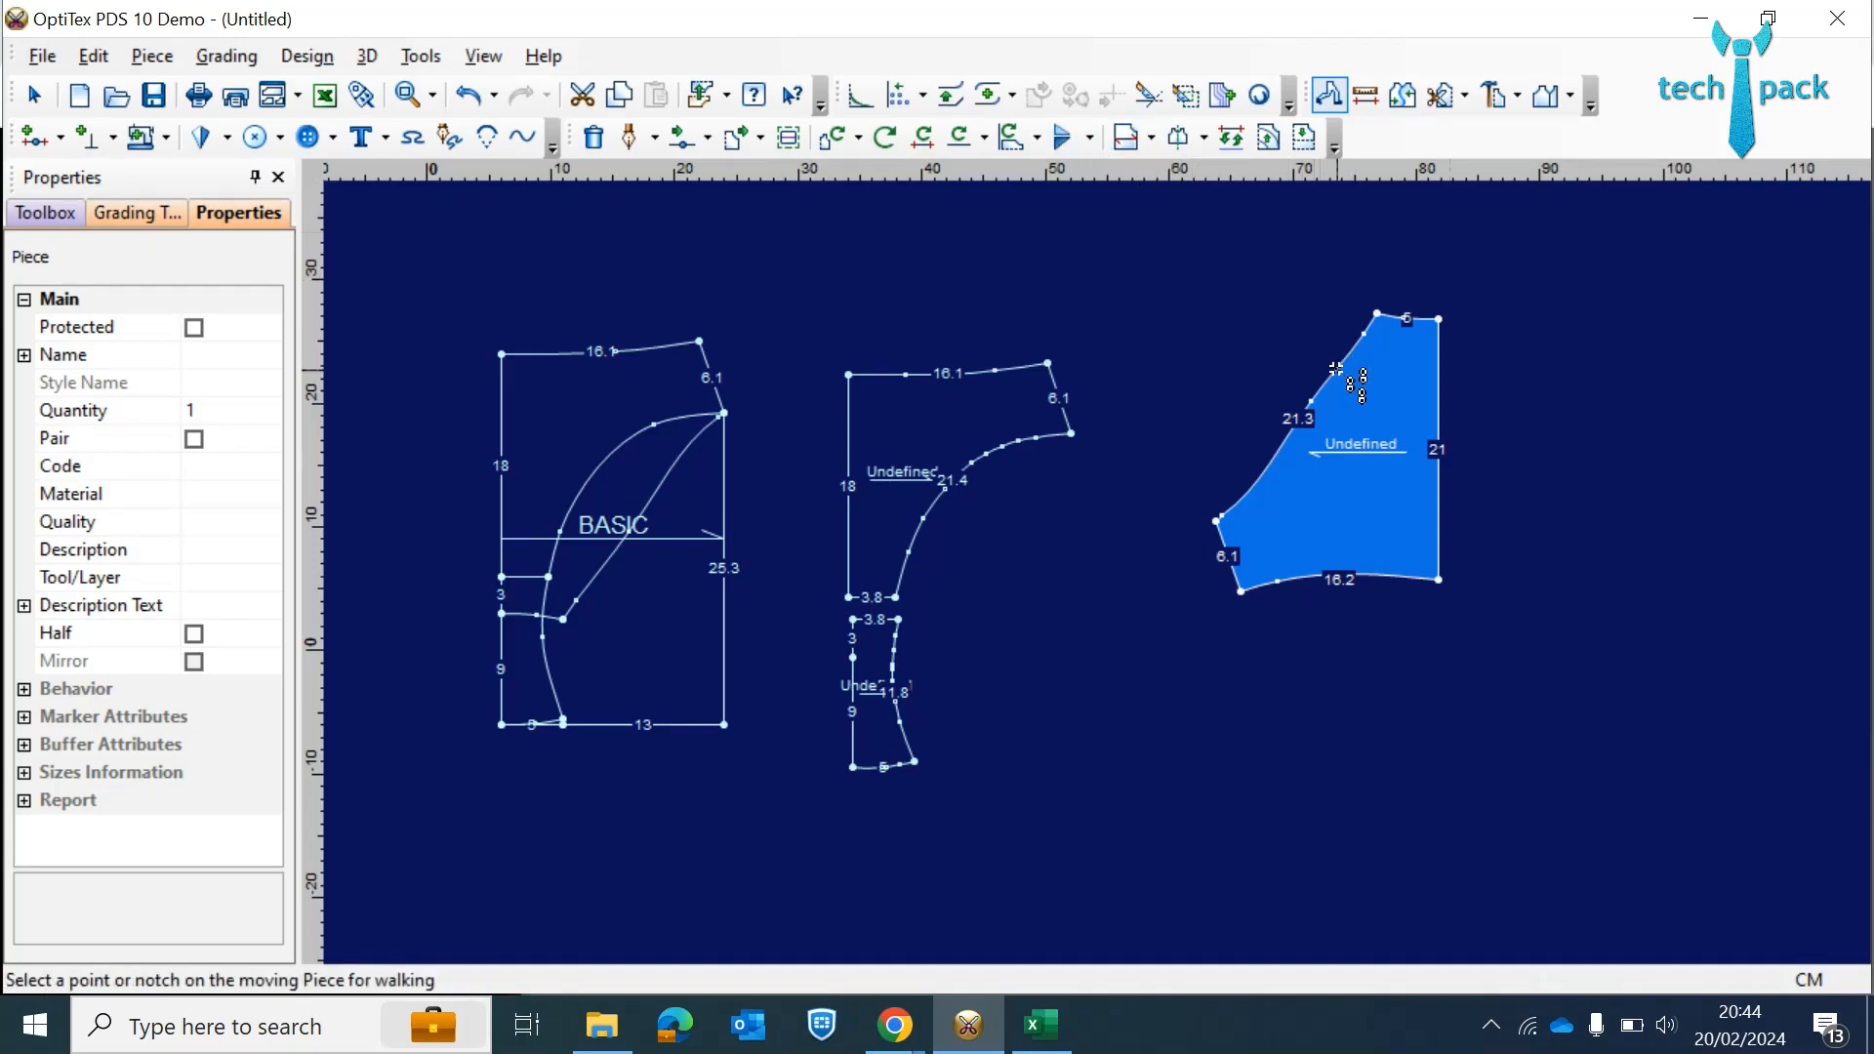
click(1091, 139)
click(1098, 188)
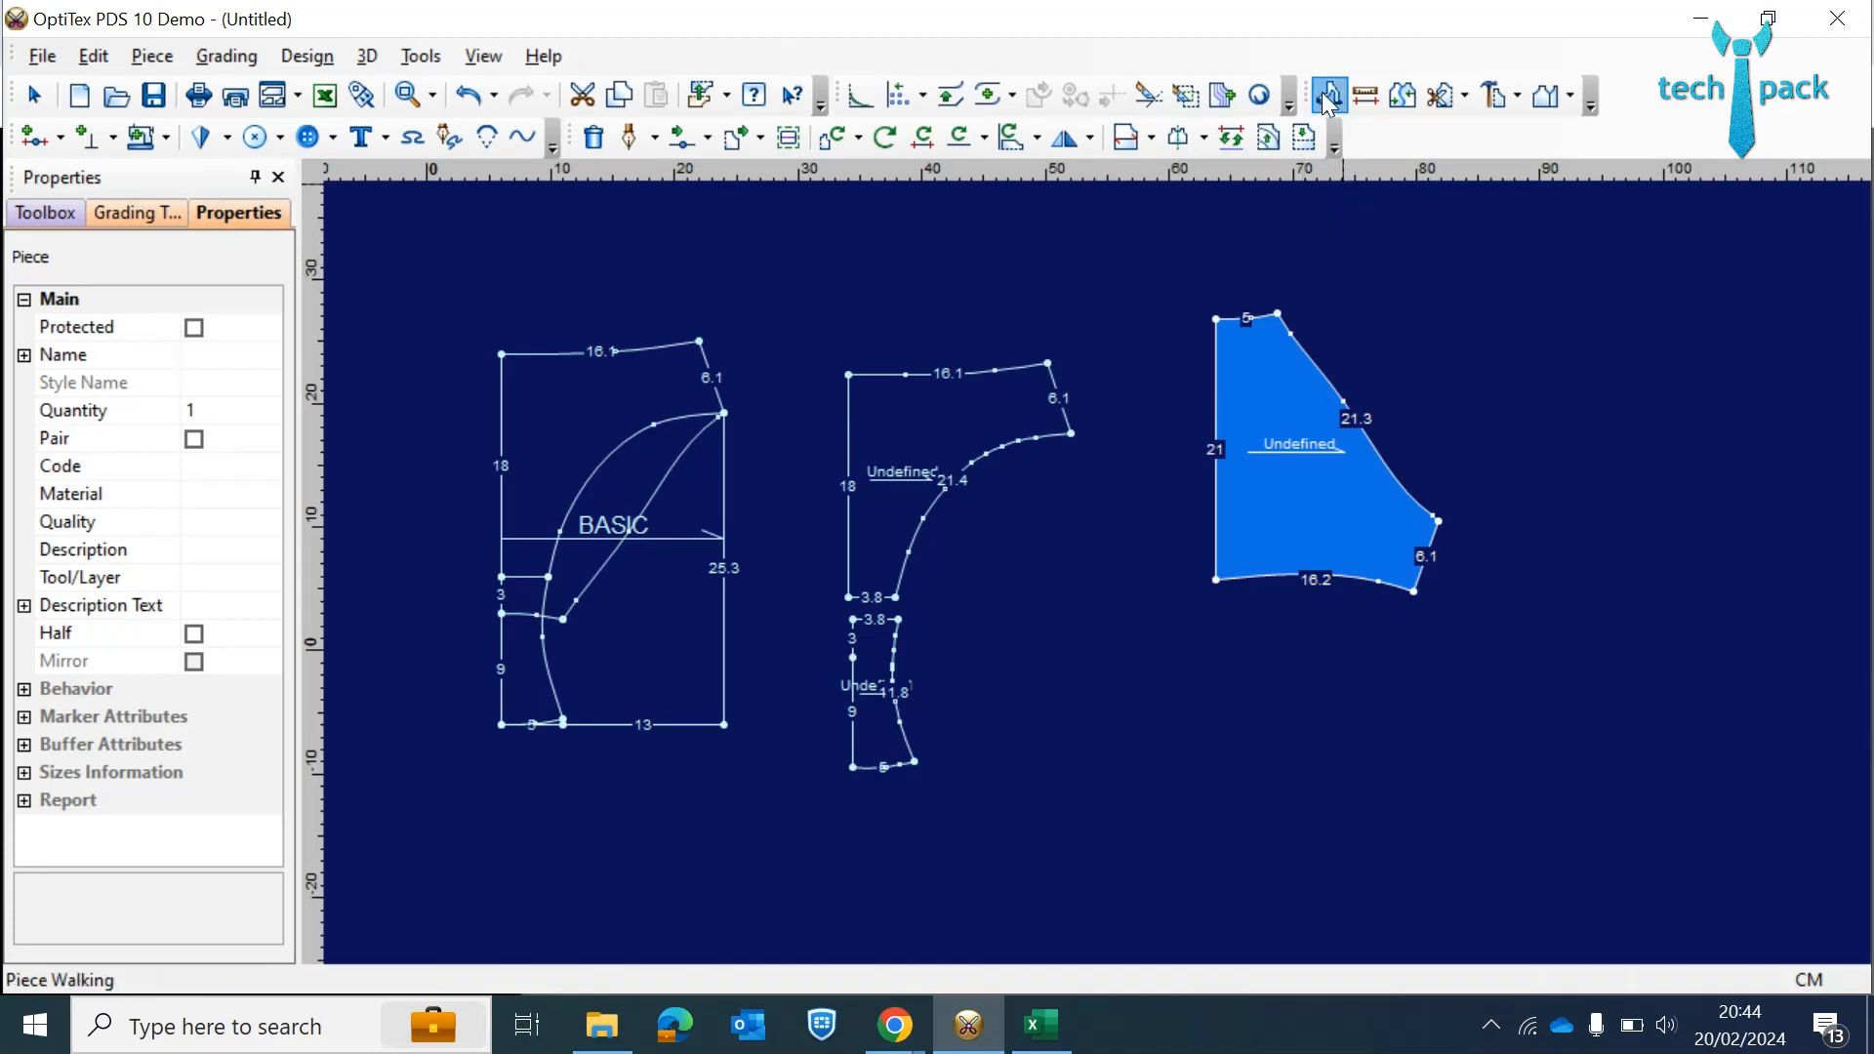
- Attach the flipped piece's crotch-edge centre corner to the crotch piece's lower centre corner with Piece Walking, and examine the leg-line junction
click(1215, 315)
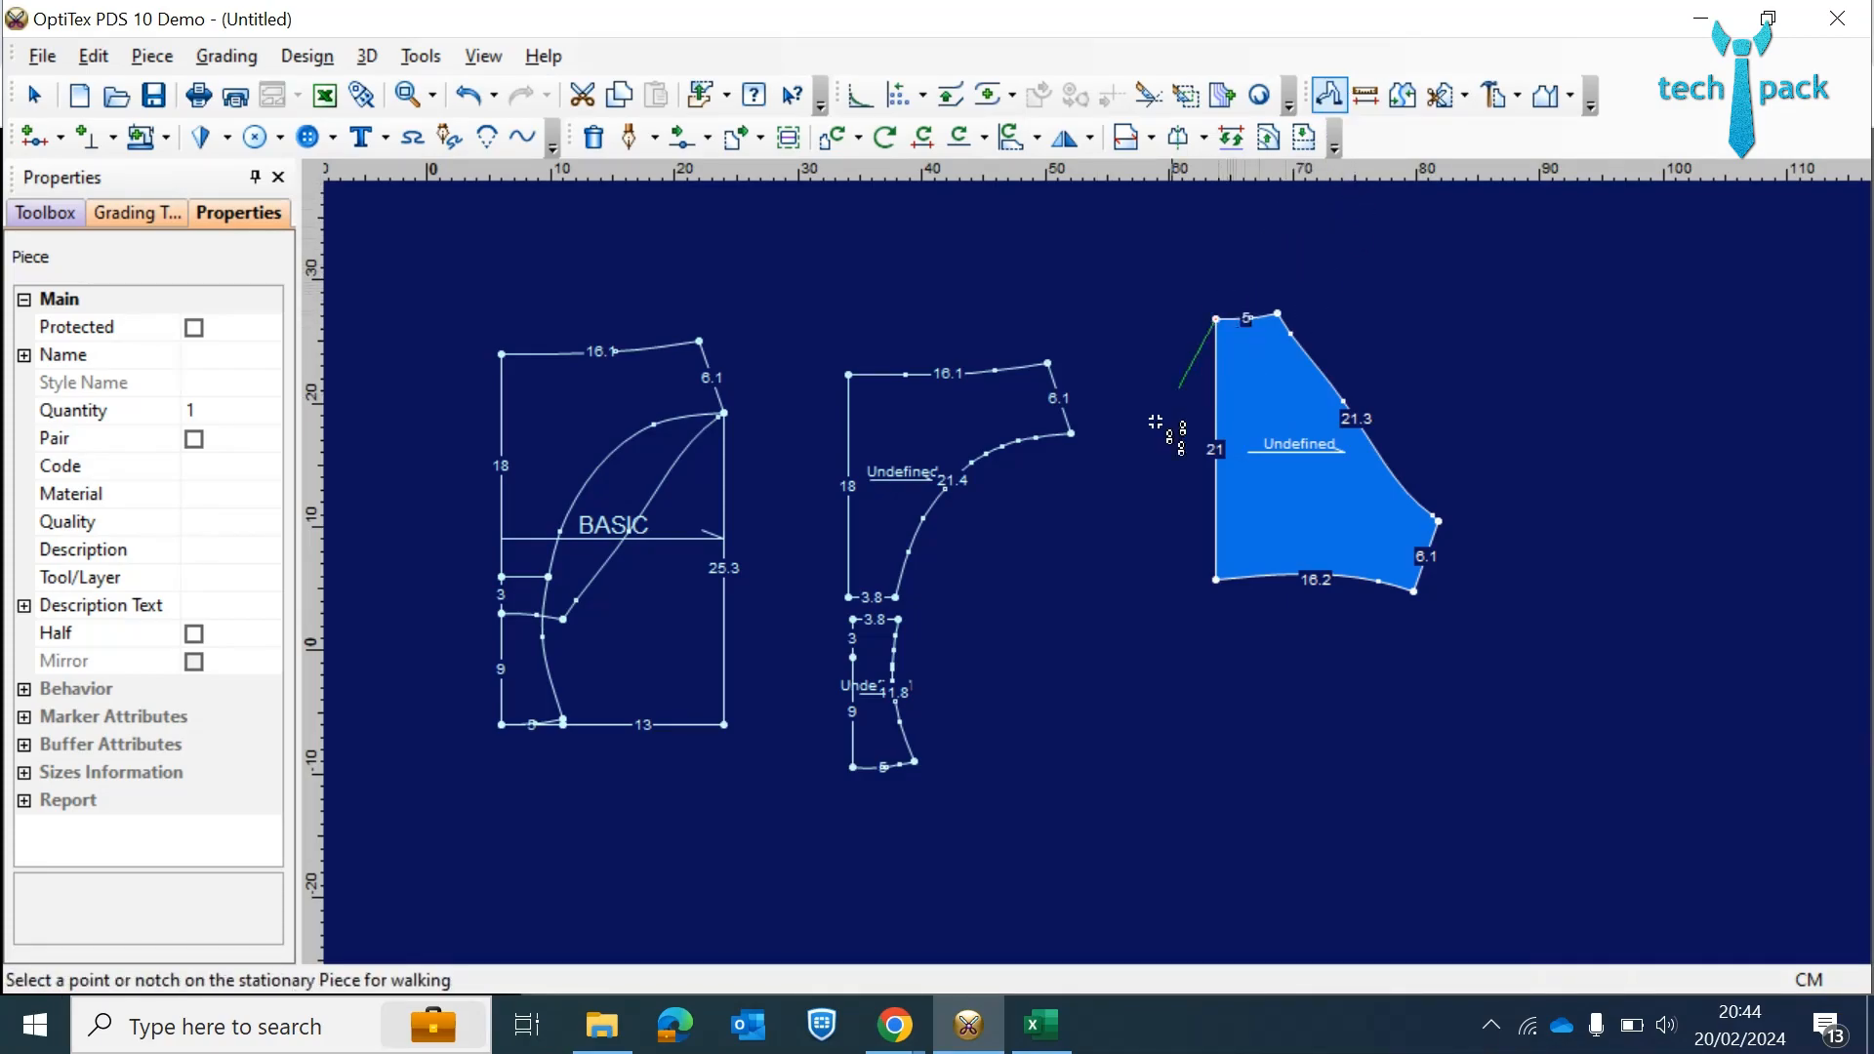
click(855, 764)
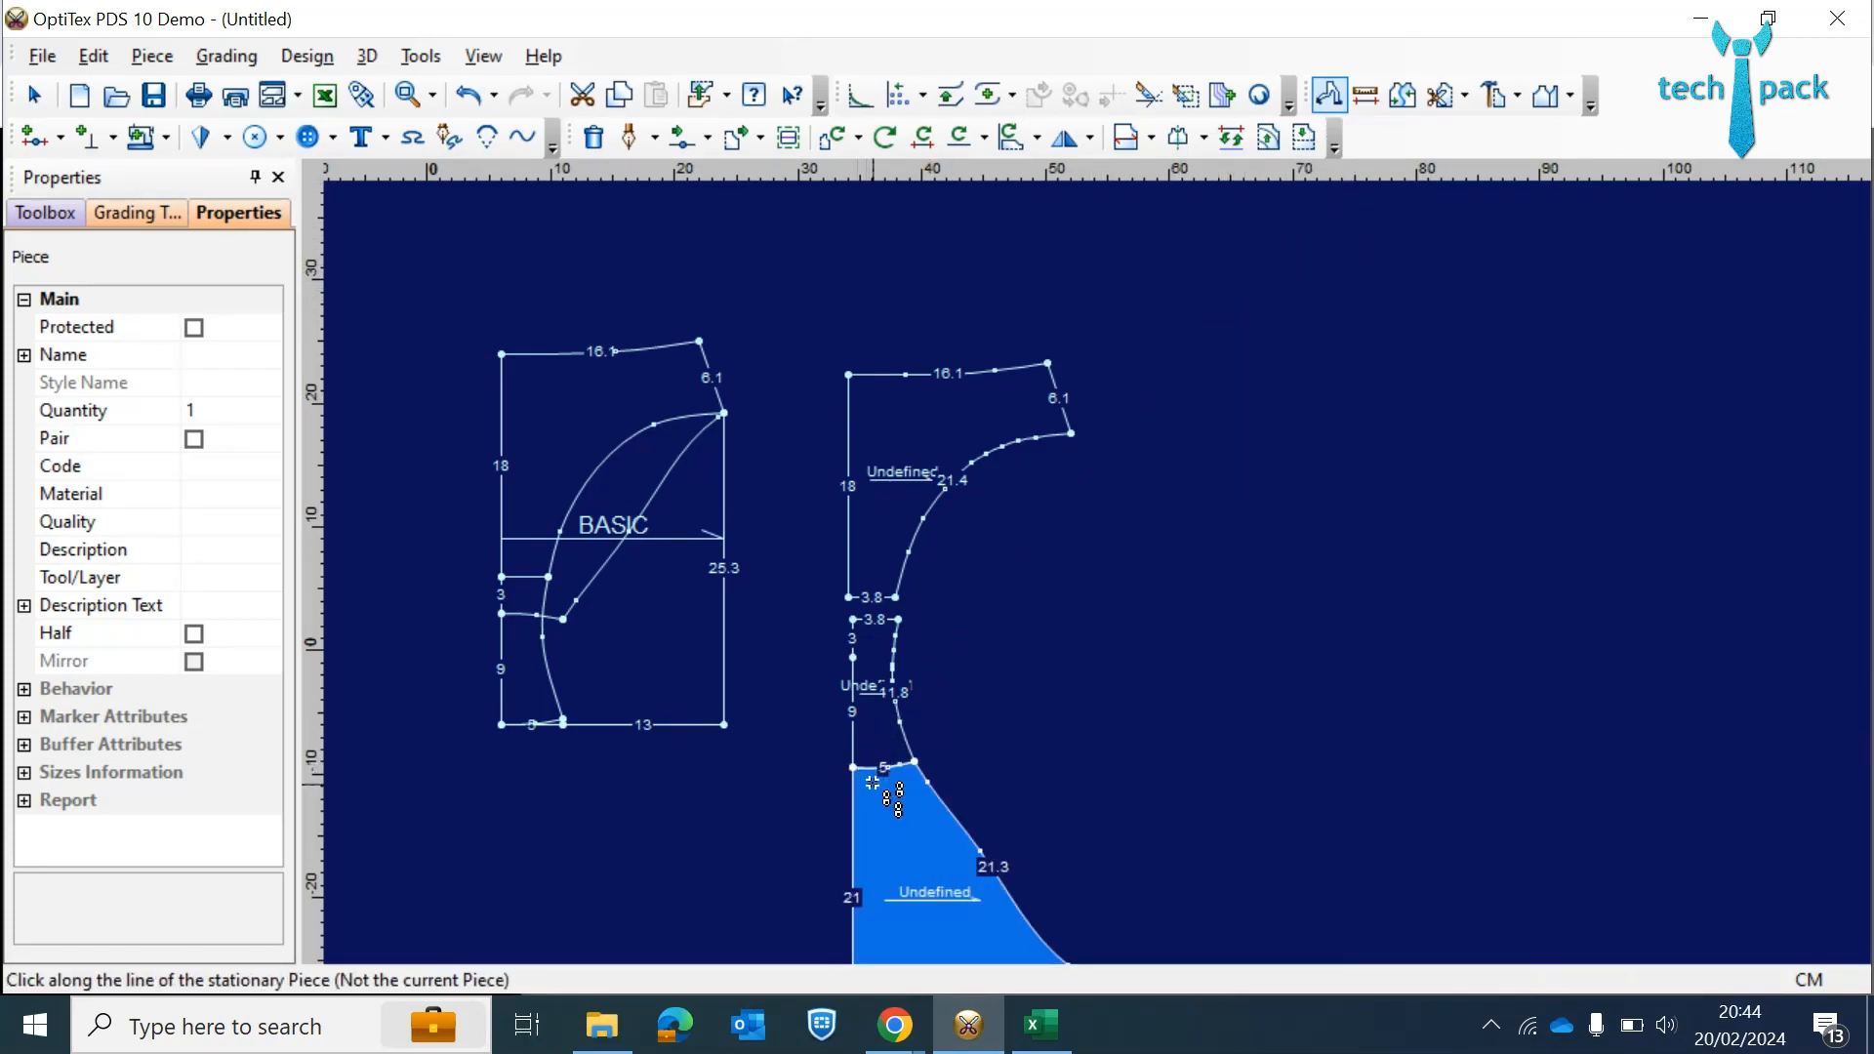
scroll(859, 766, up, 3)
scroll(1091, 562, up, 2)
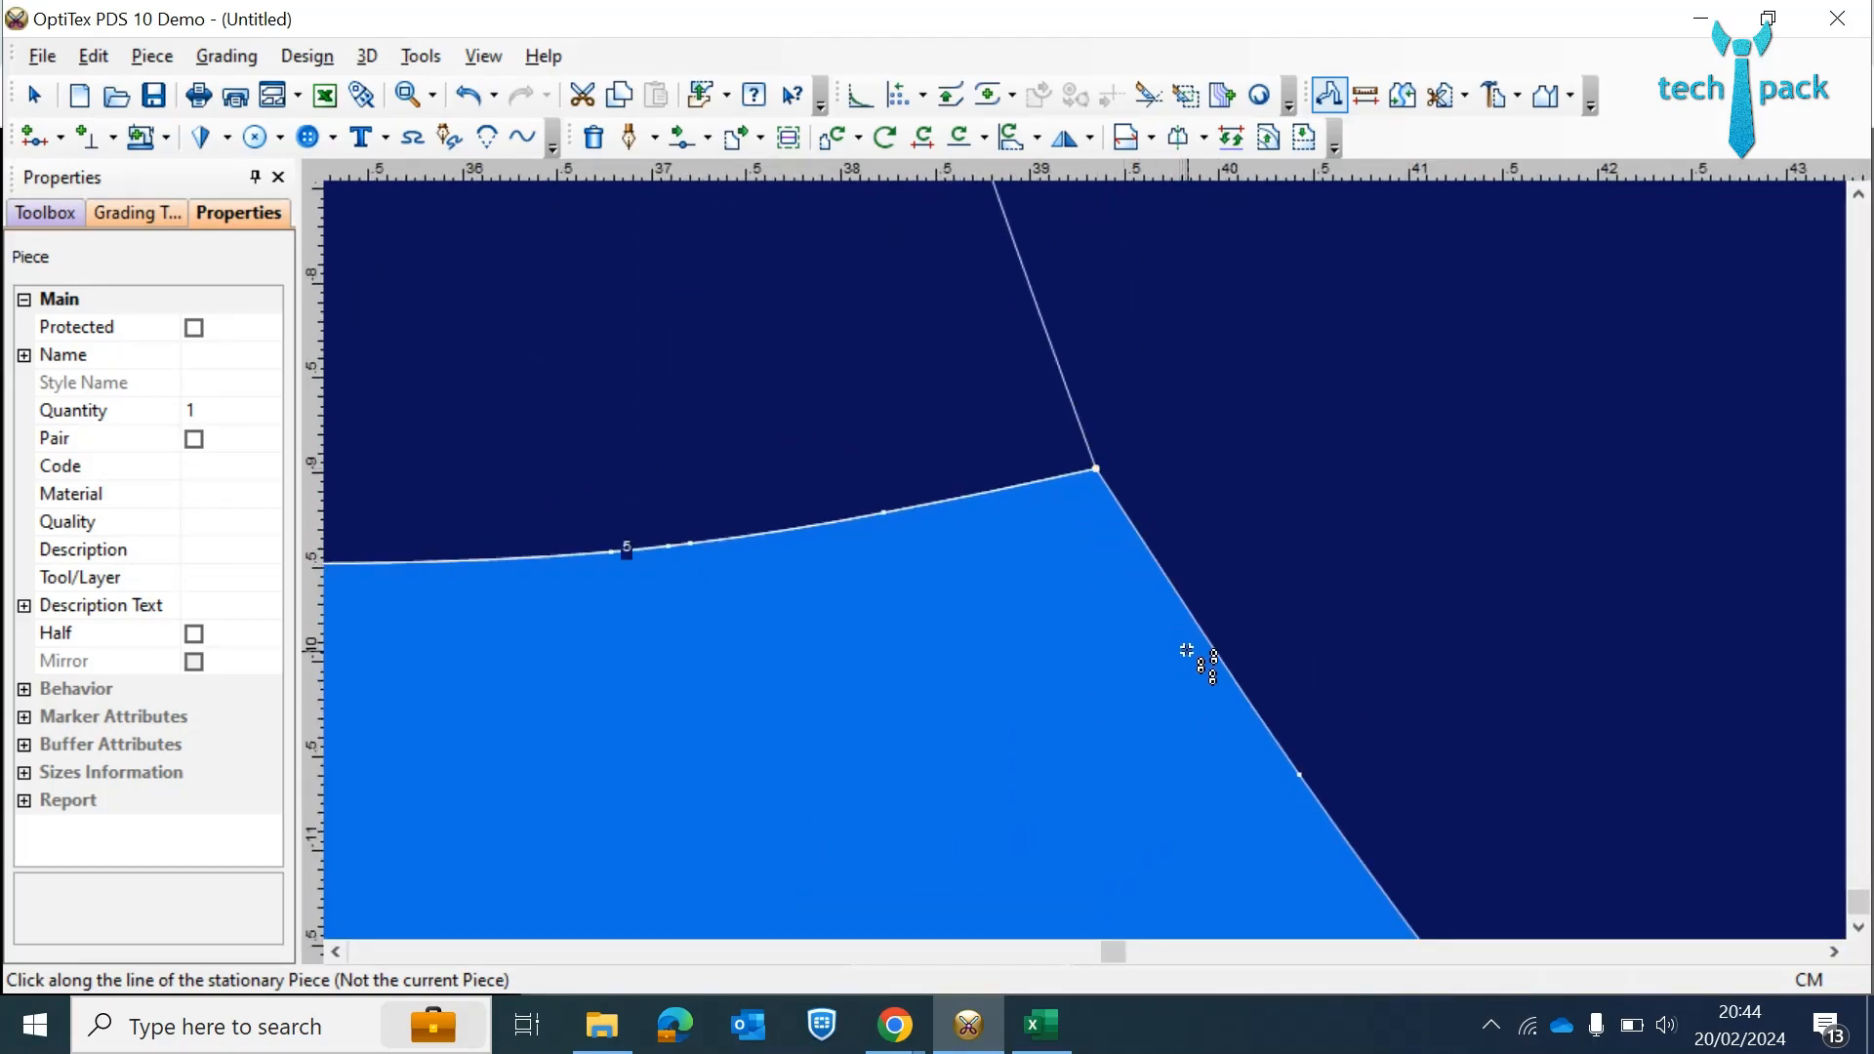
scroll(1187, 651, down, 3)
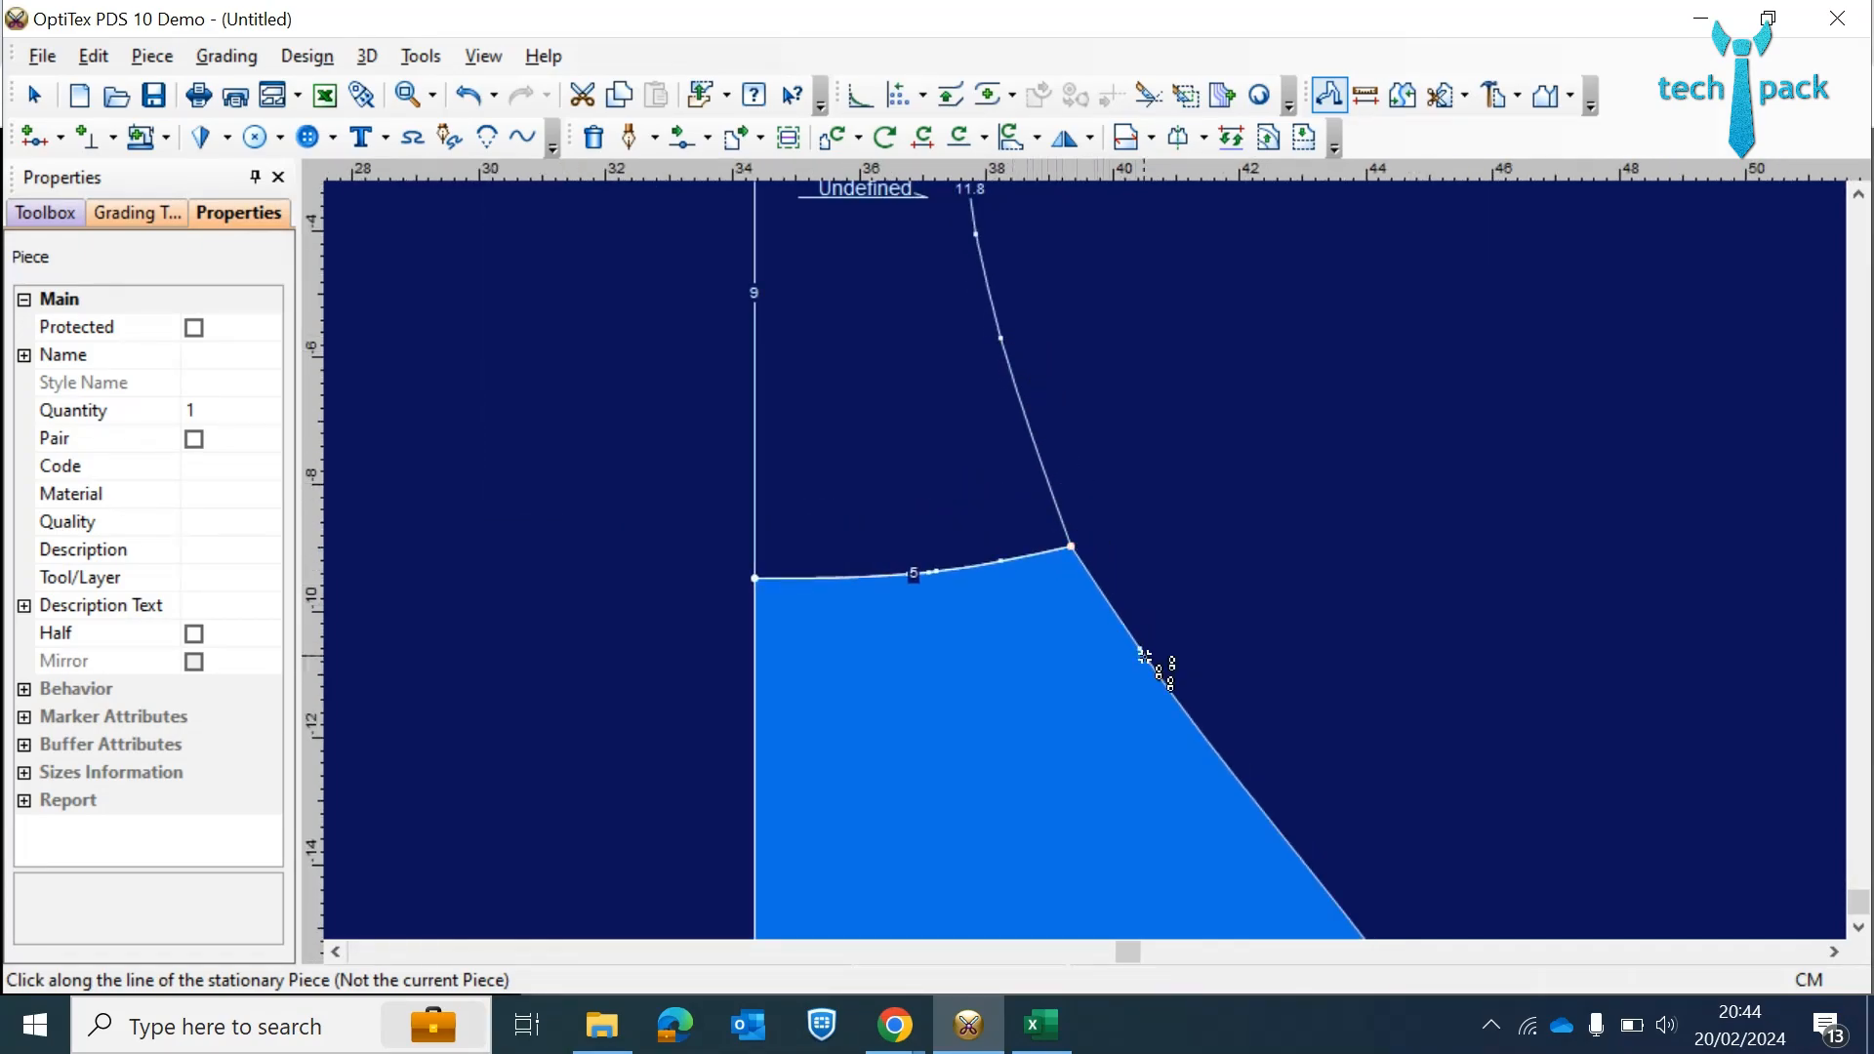
- Adjust the leg curve points just above and below the crotch seam junction to smooth the leg line across both pieces
key(m)
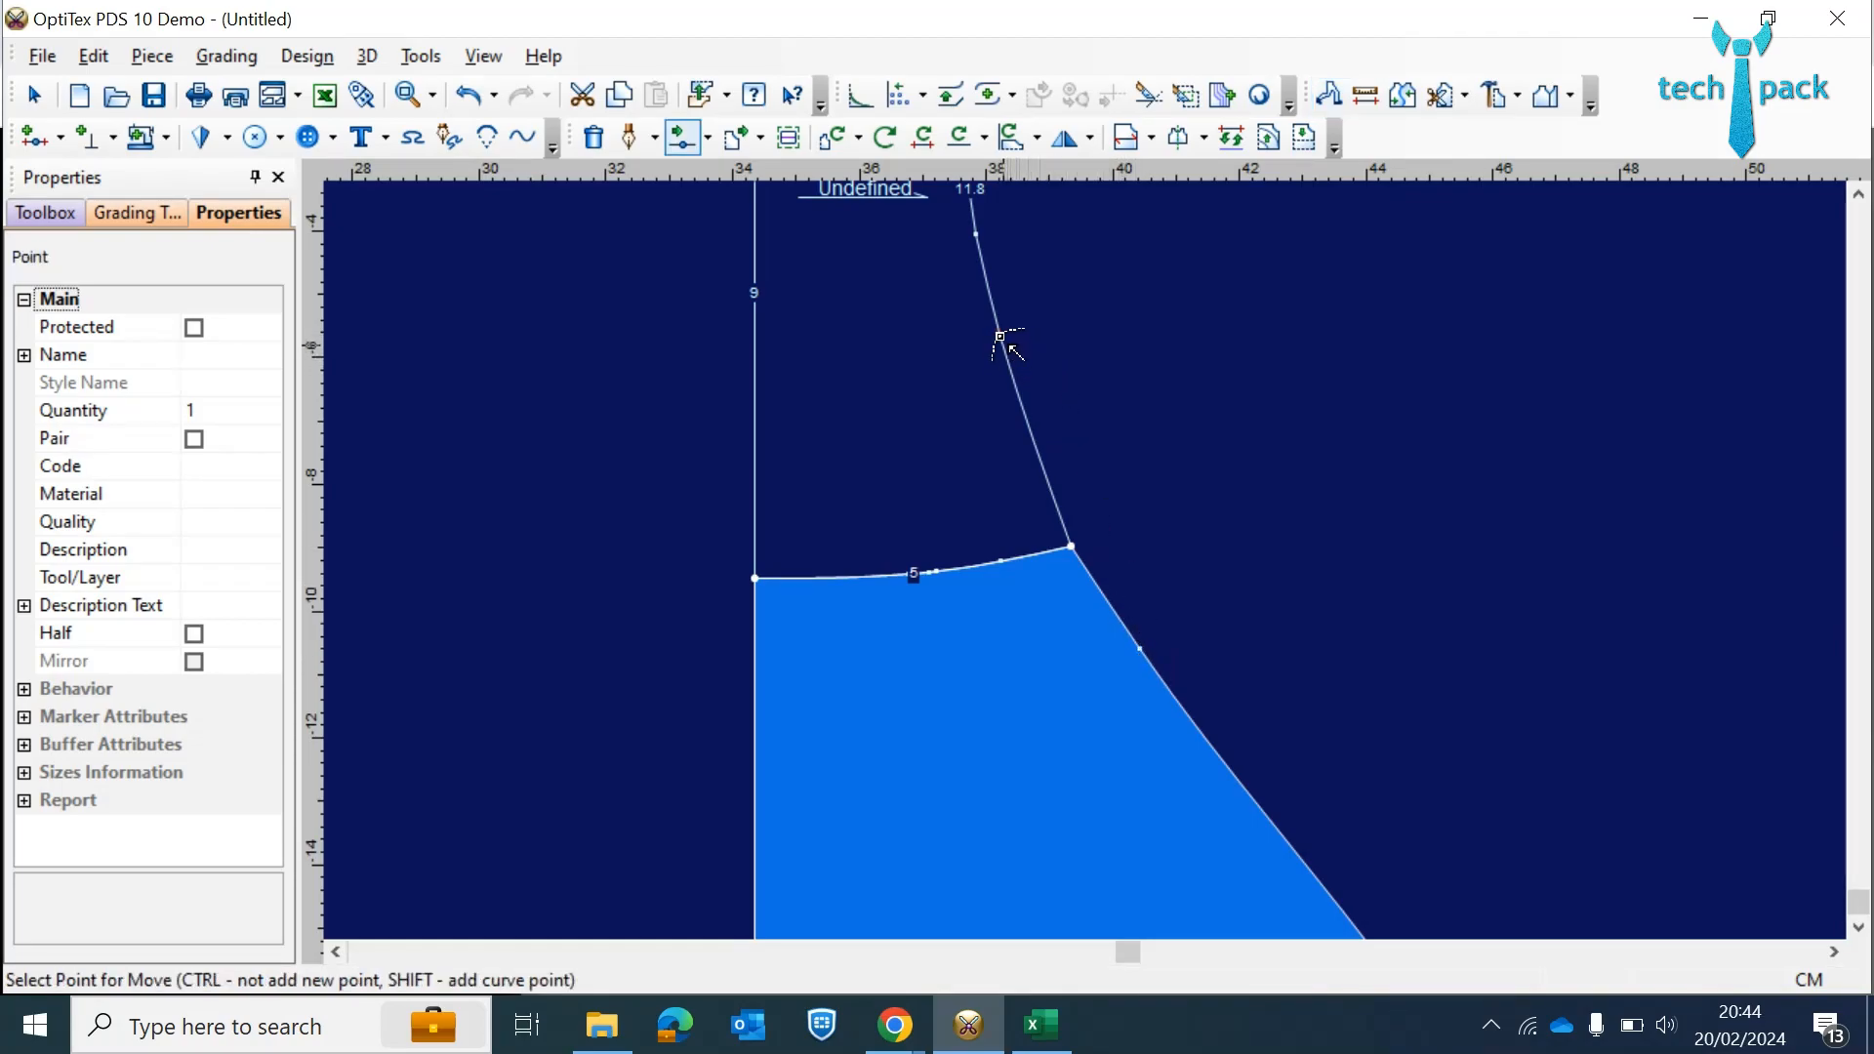
click(1000, 337)
key(Return)
scroll(1042, 544, up, 1)
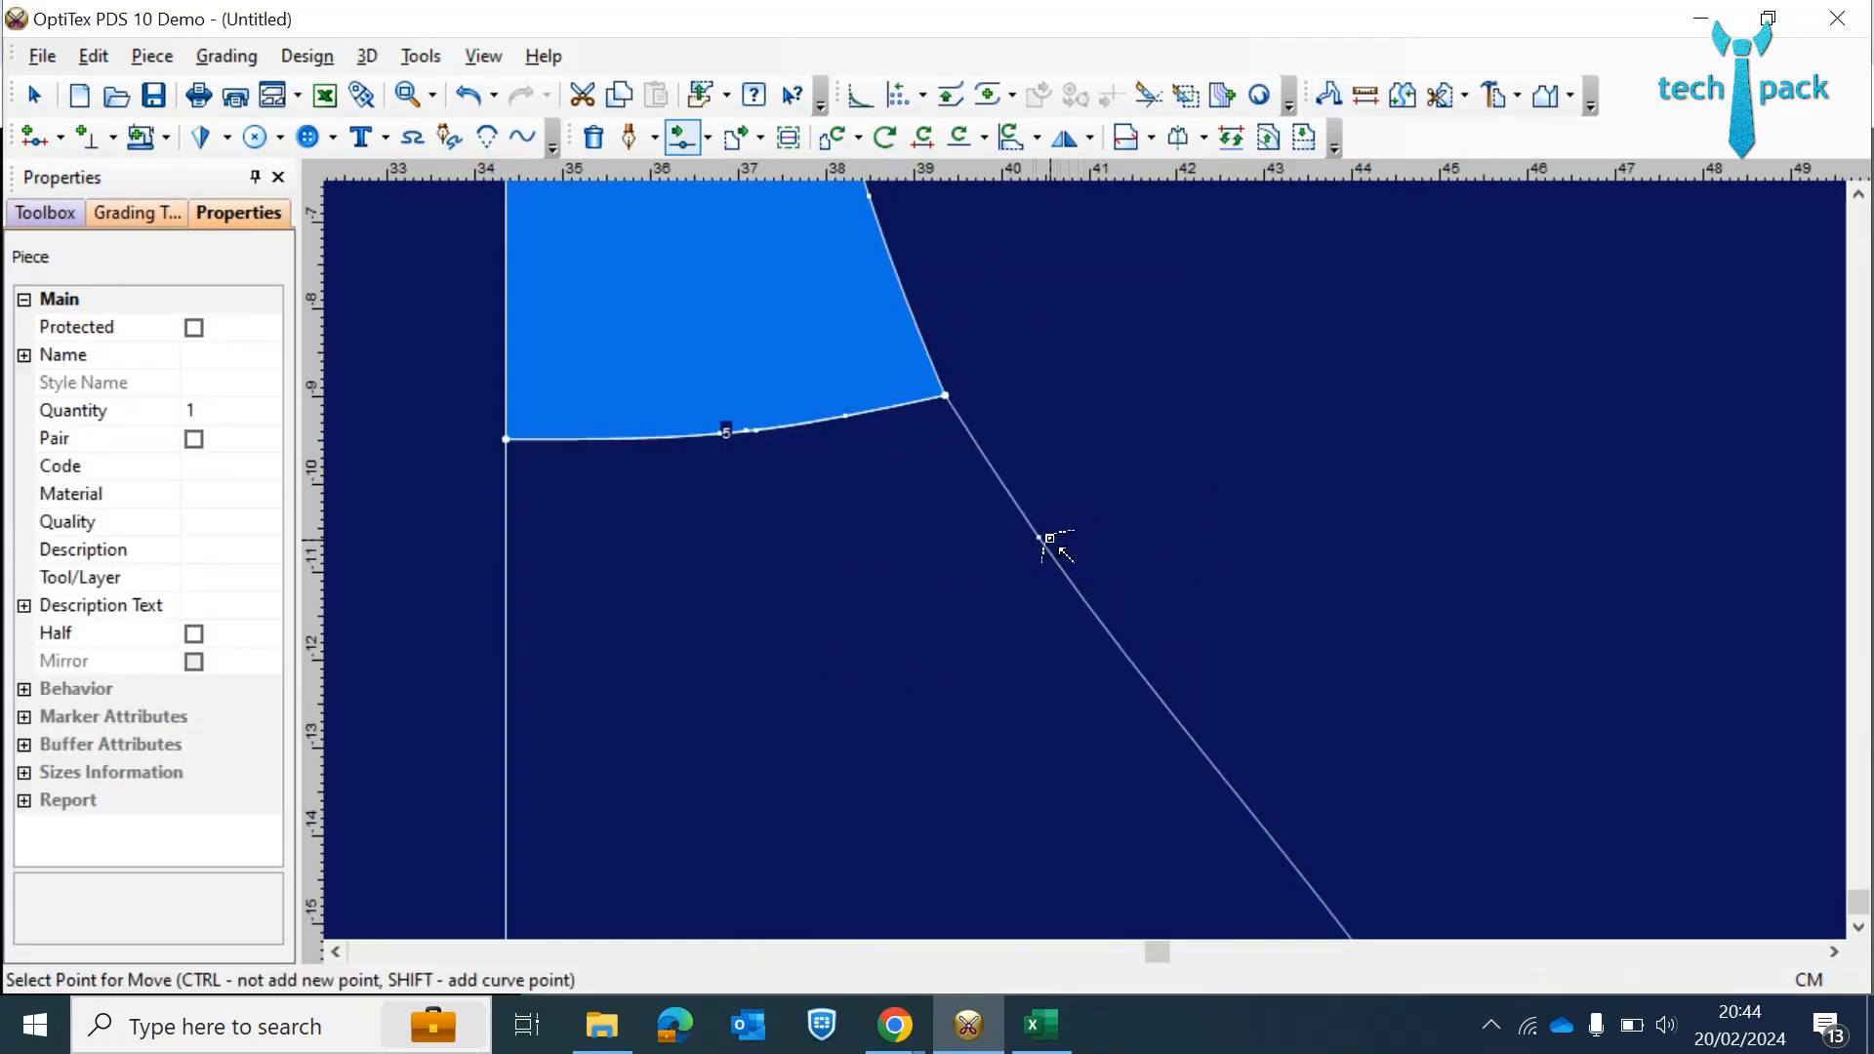
click(1041, 538)
click(1039, 543)
key(Return)
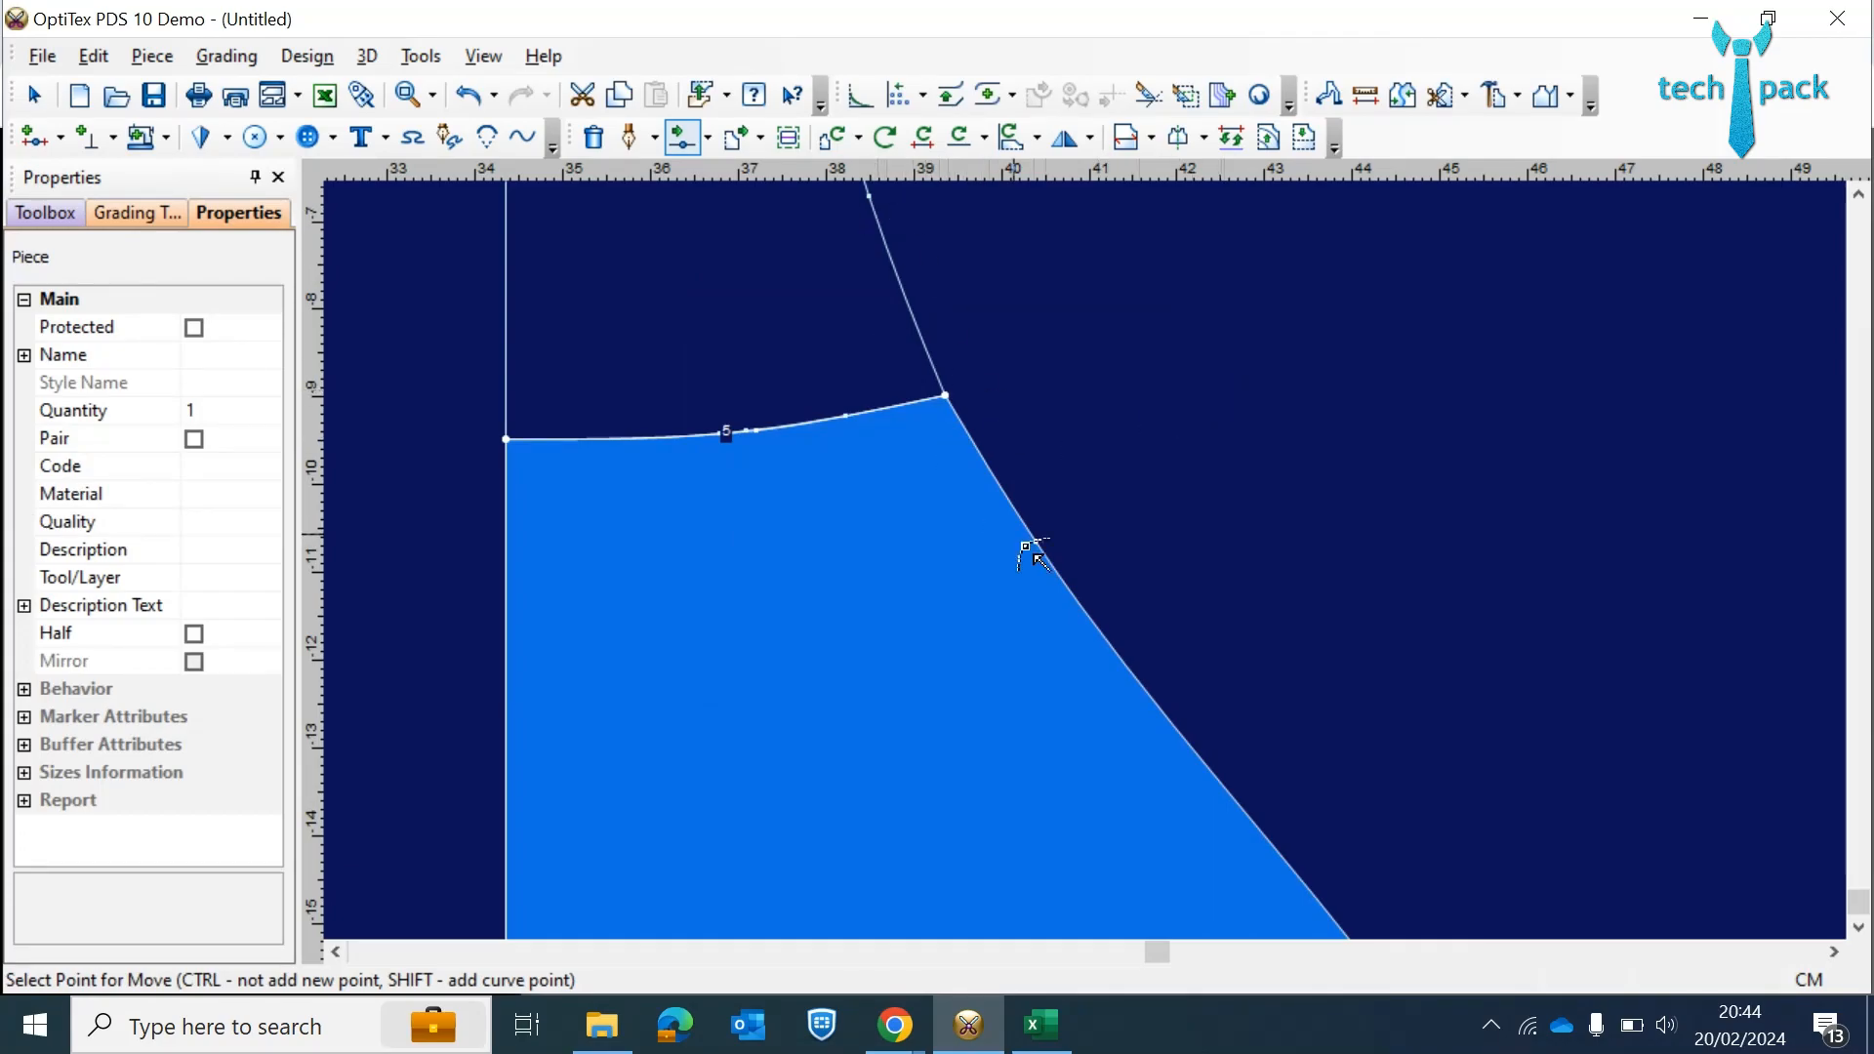
scroll(1006, 525, down, 3)
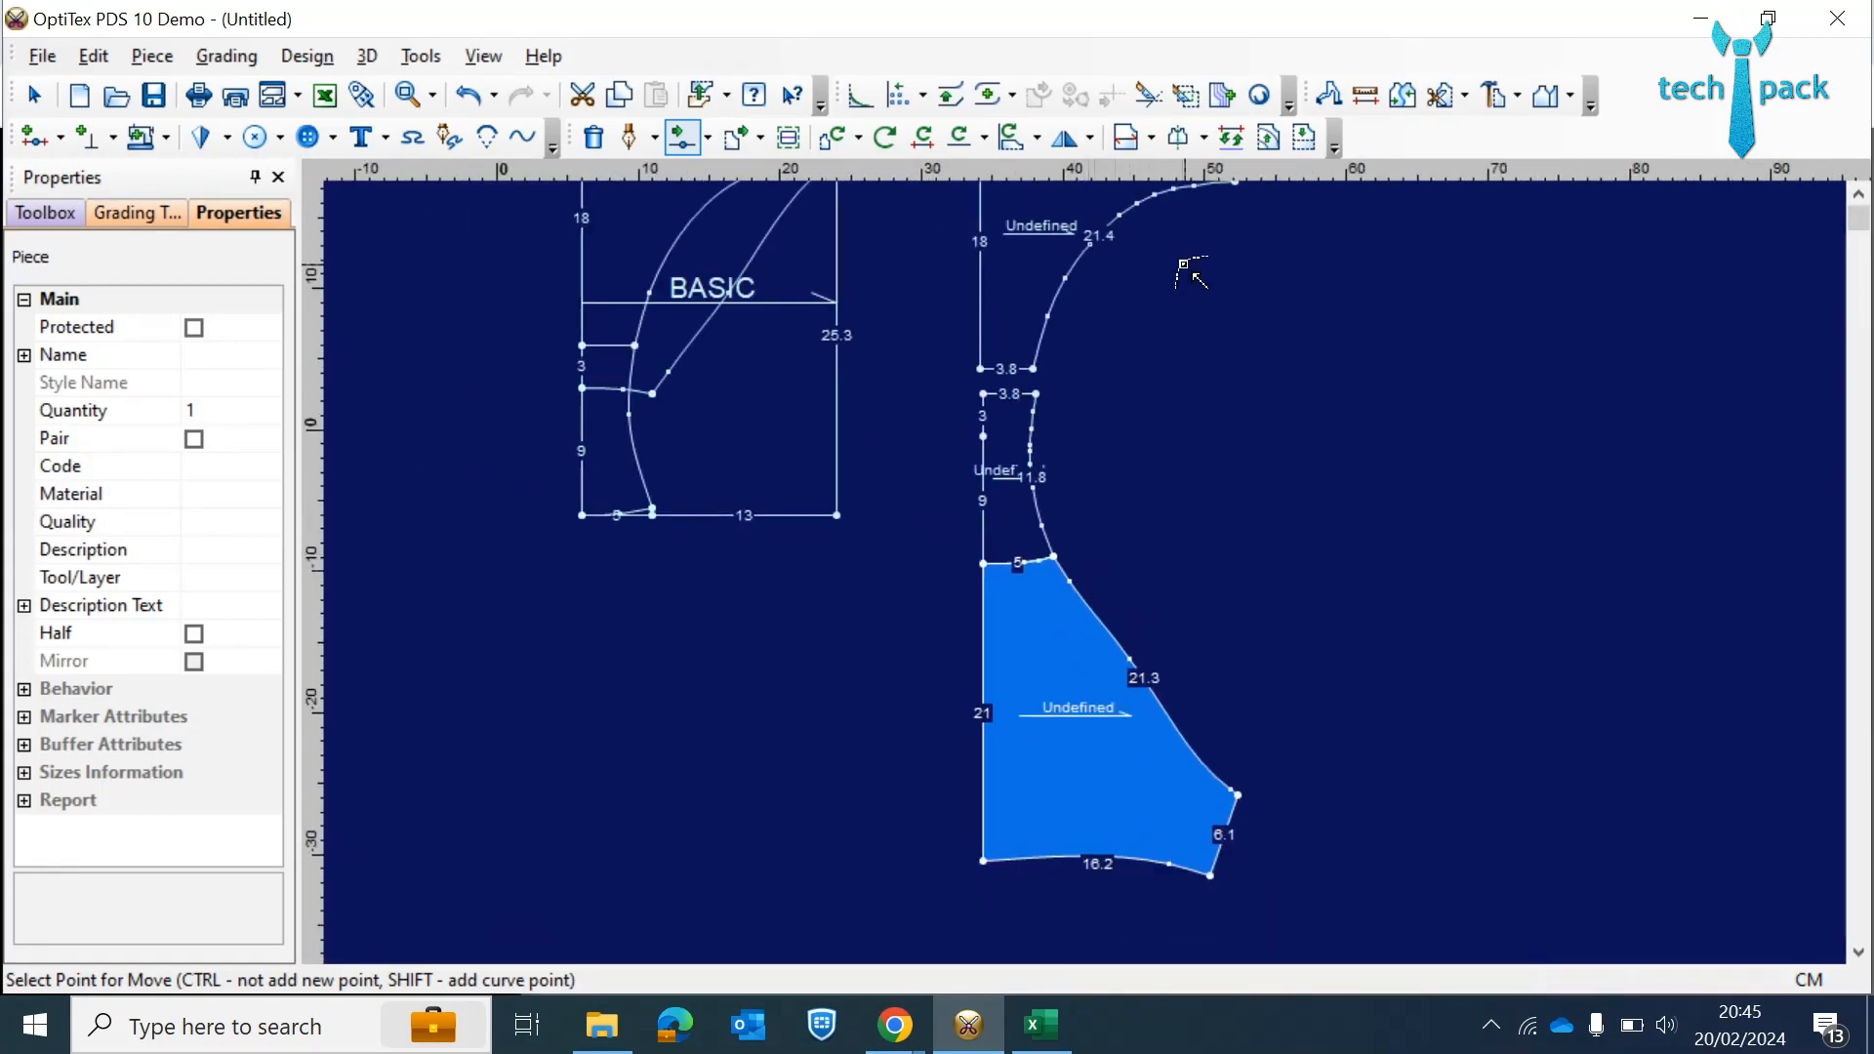
- Move the back piece away from the crotch piece and flip it vertically so its waist edge faces up
right_click(1228, 538)
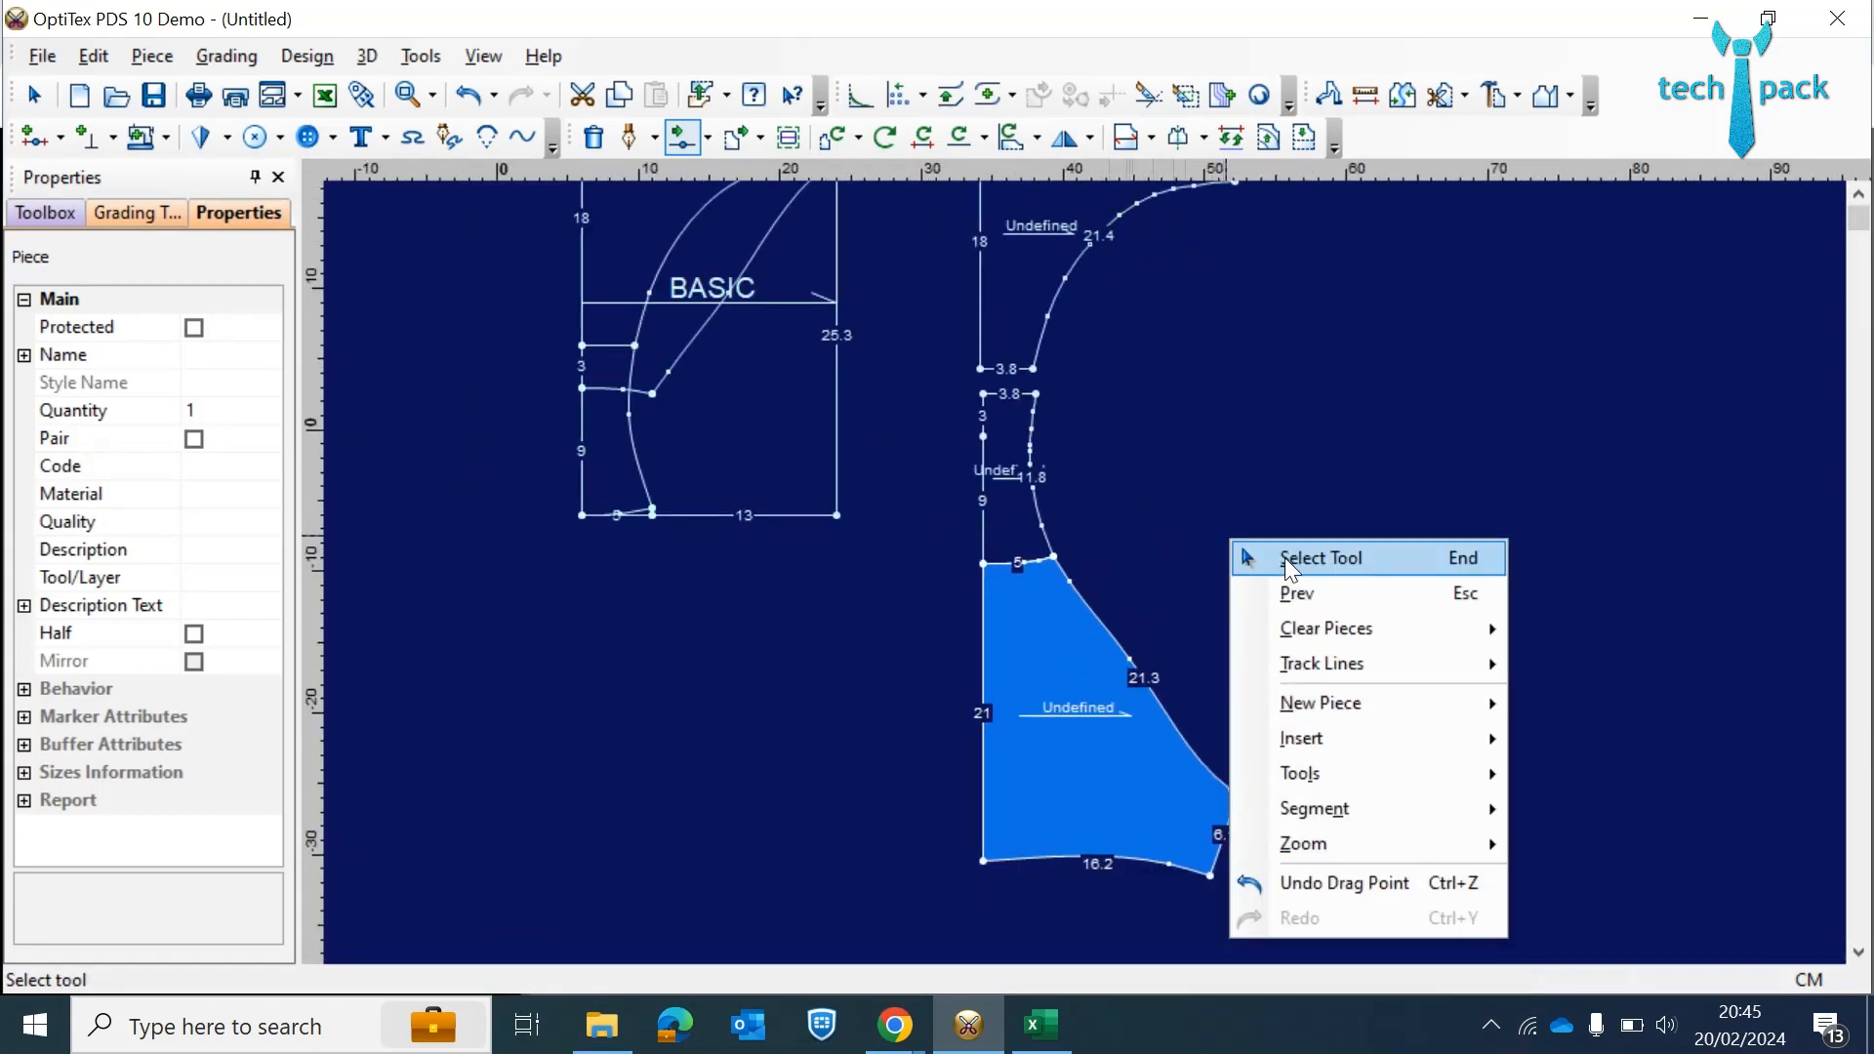
click(1285, 554)
drag(1095, 772, 1435, 589)
click(1090, 137)
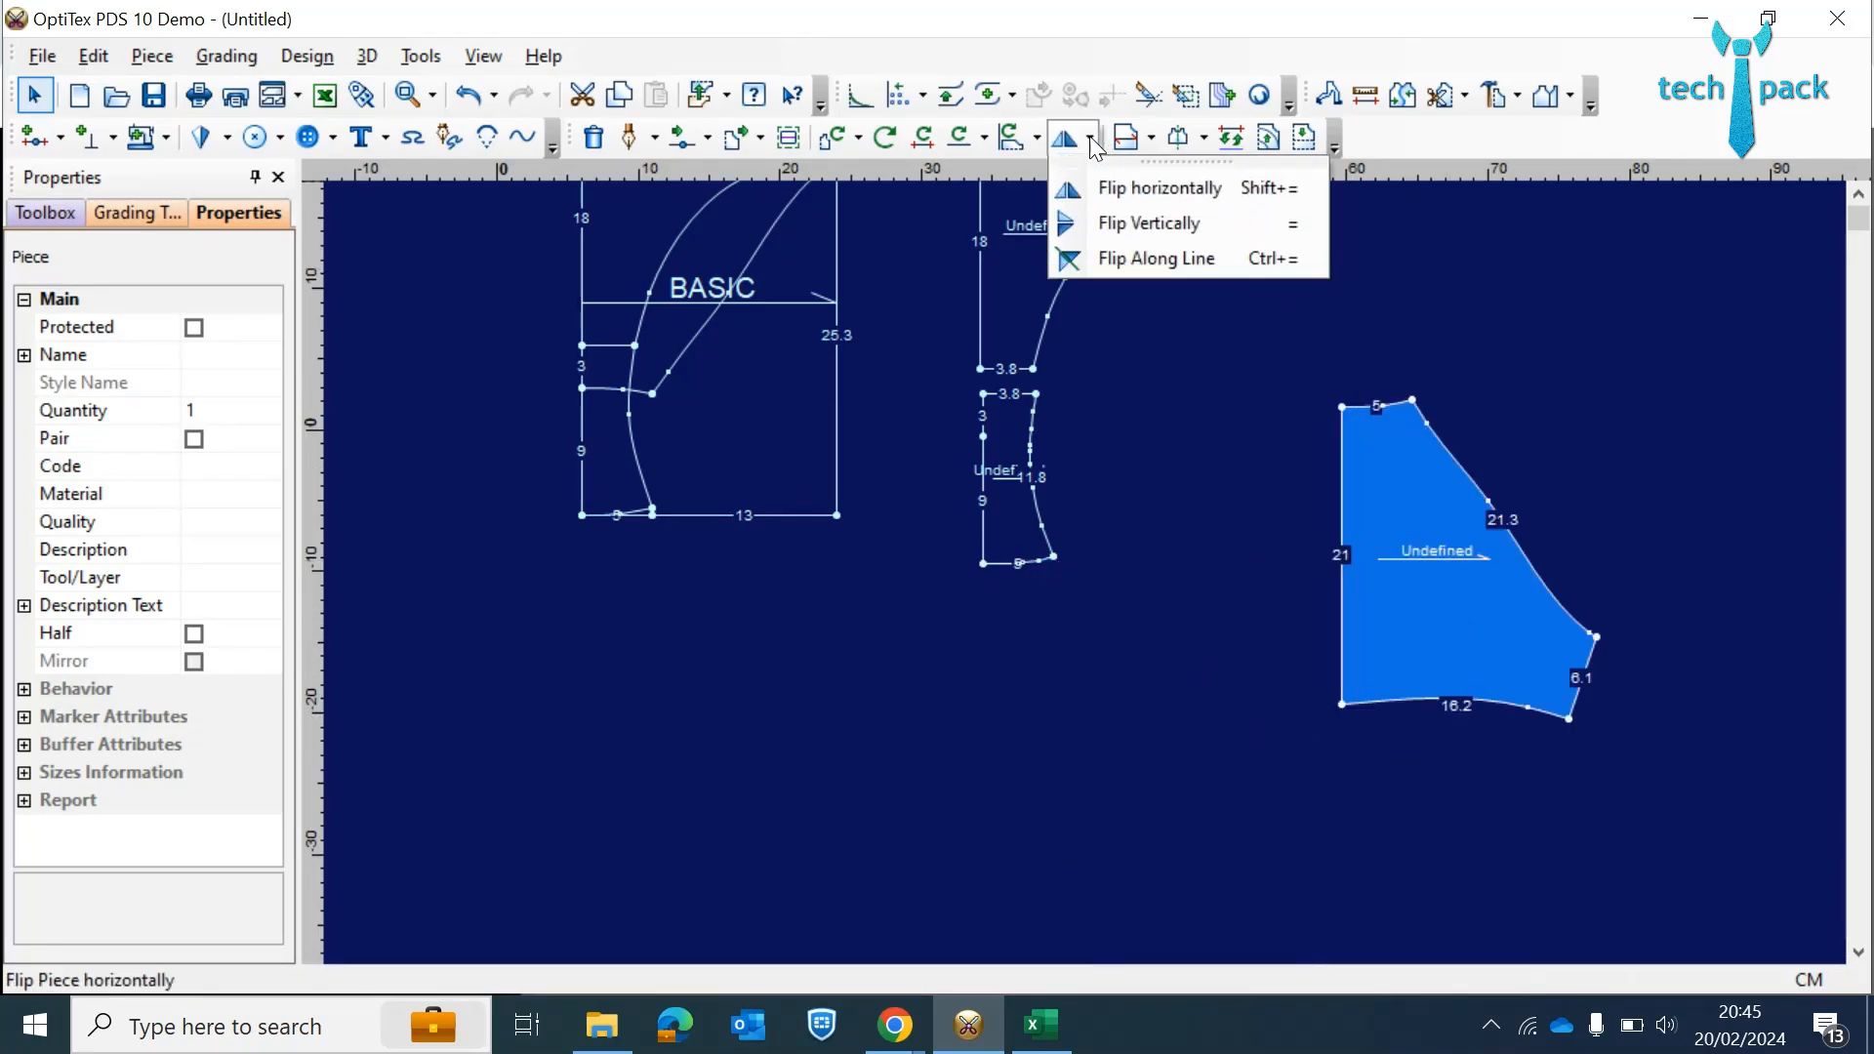
click(1128, 224)
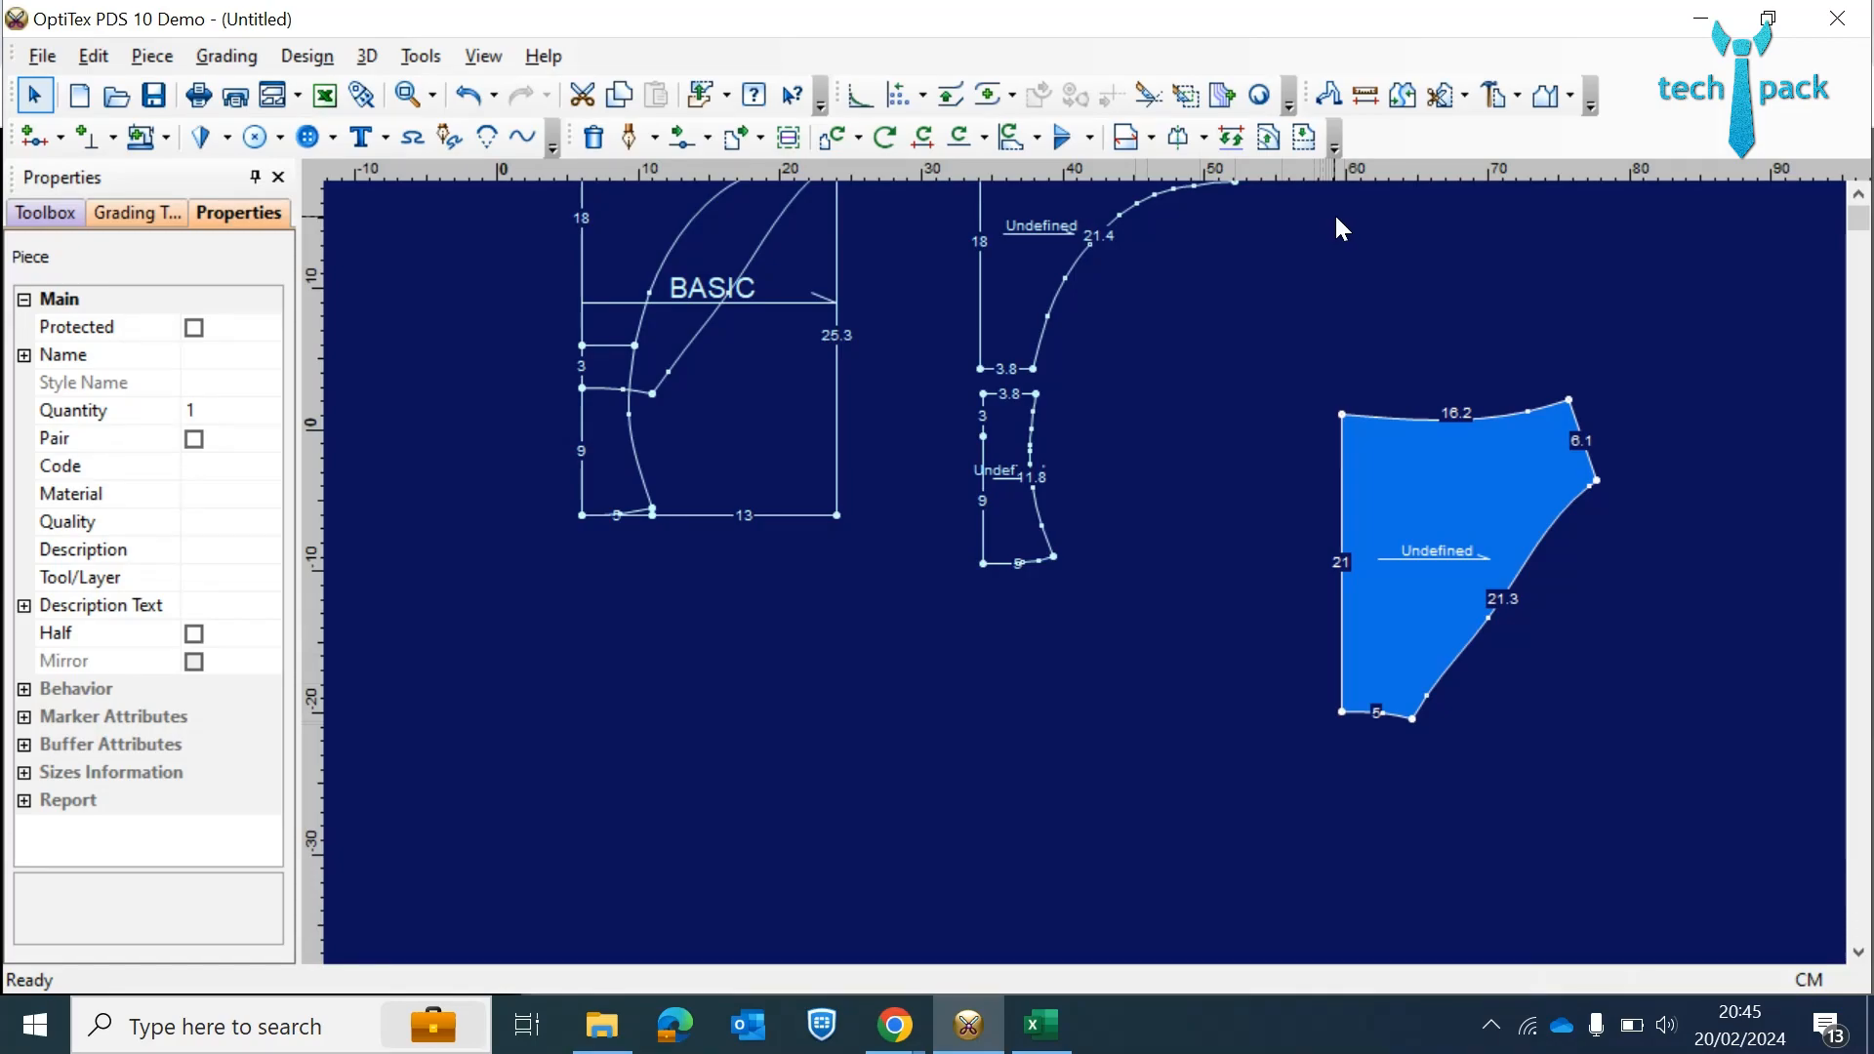
- Try setting the 21 cm centre edge of the back piece as its half piece line, and undo it
click(1570, 96)
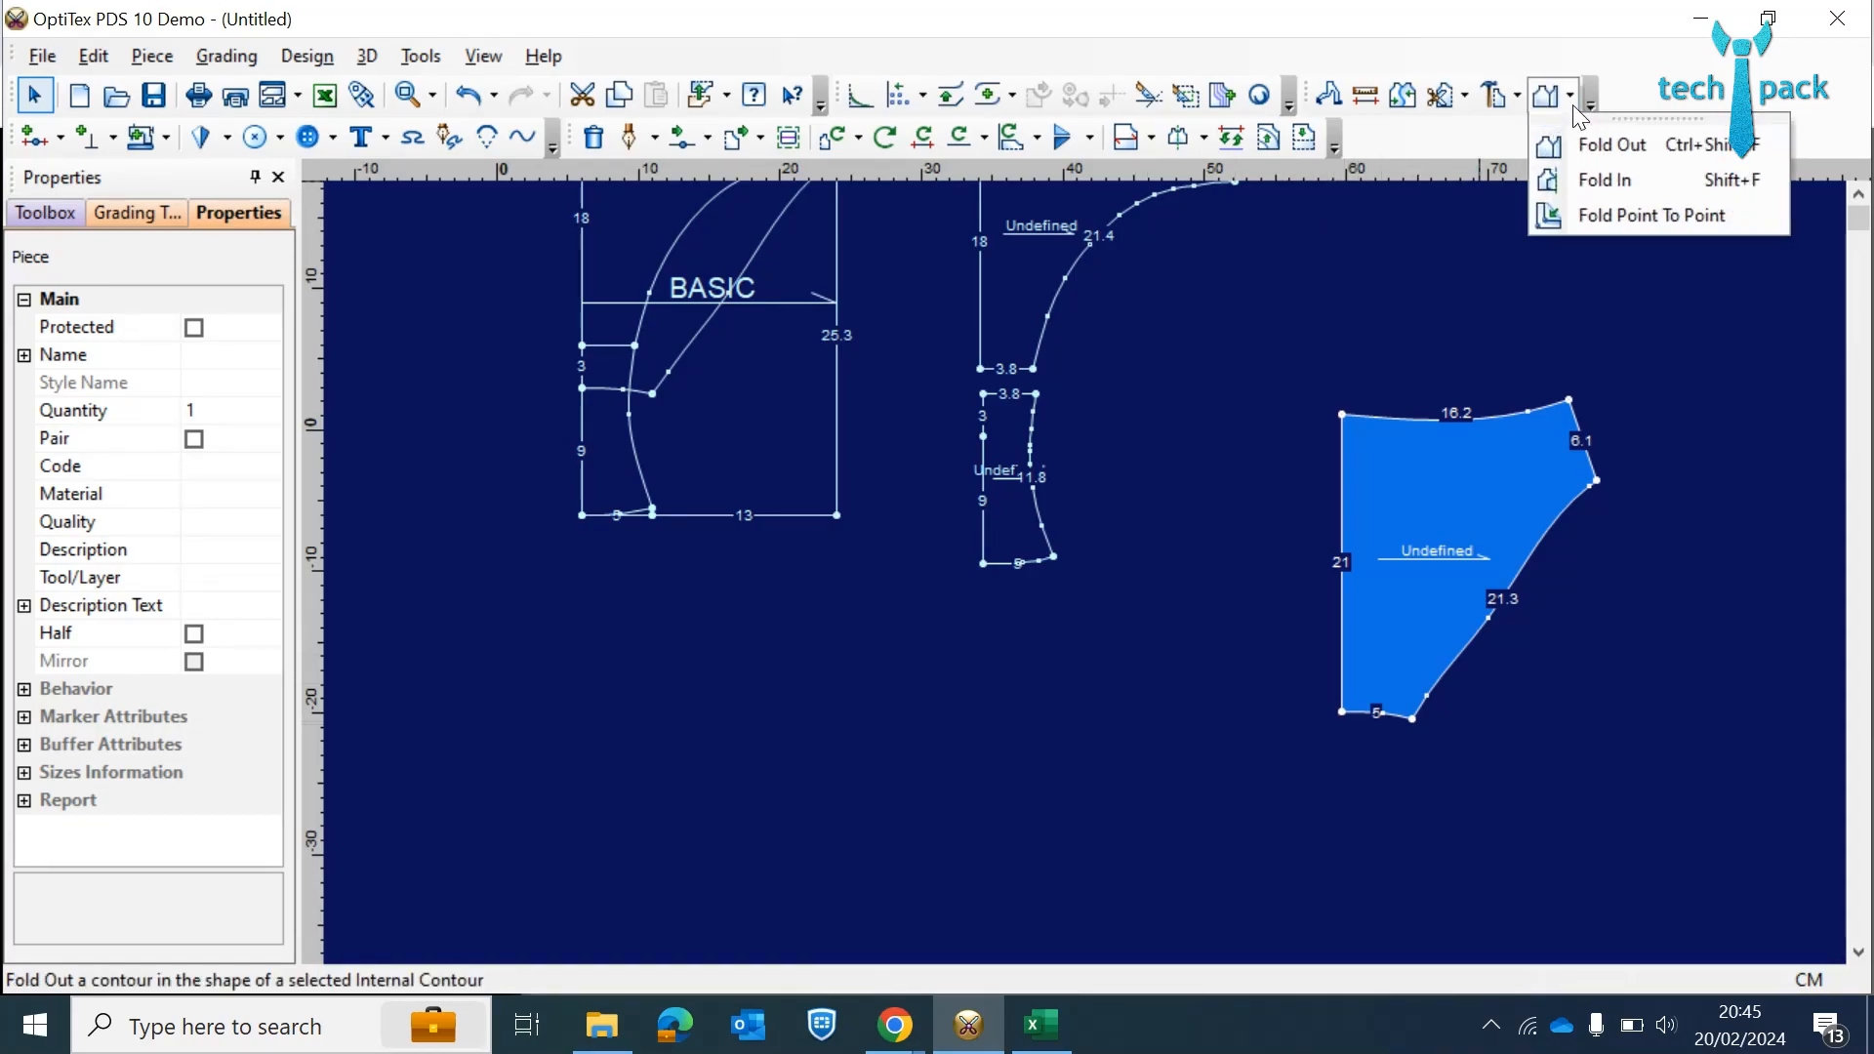
click(1574, 104)
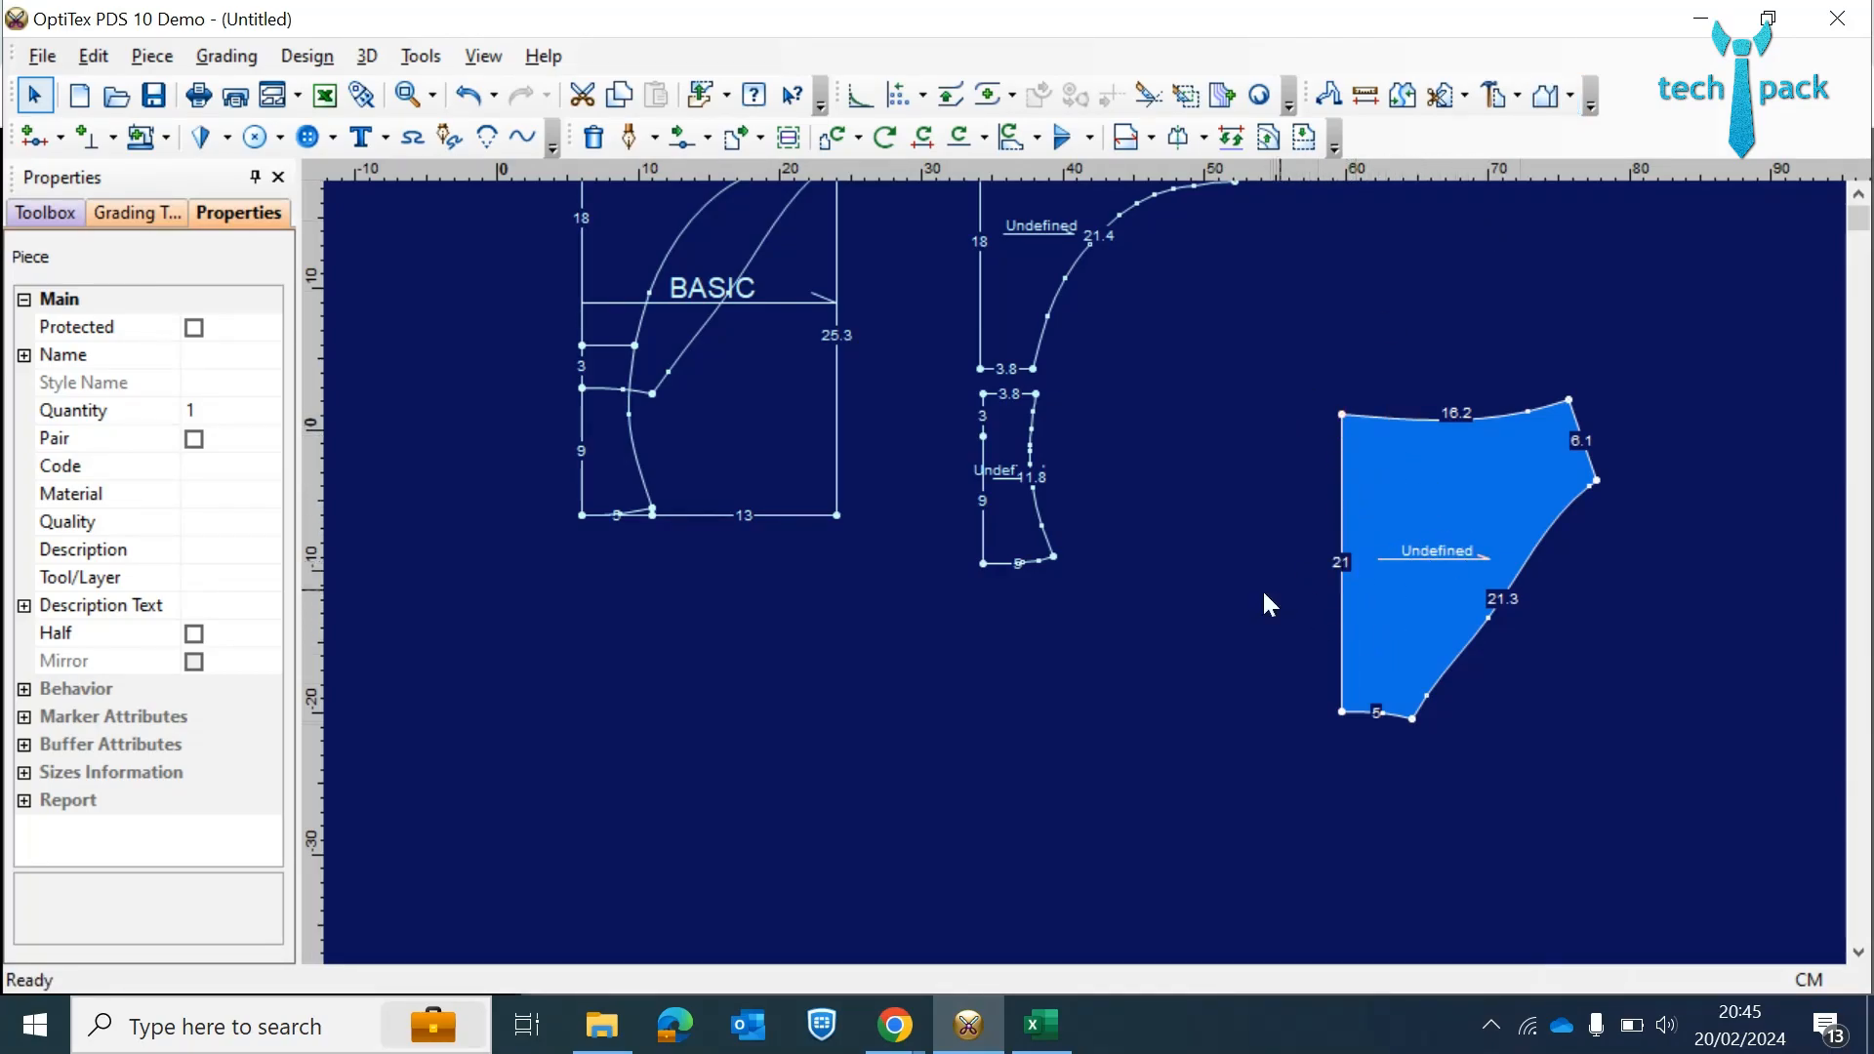
click(1202, 138)
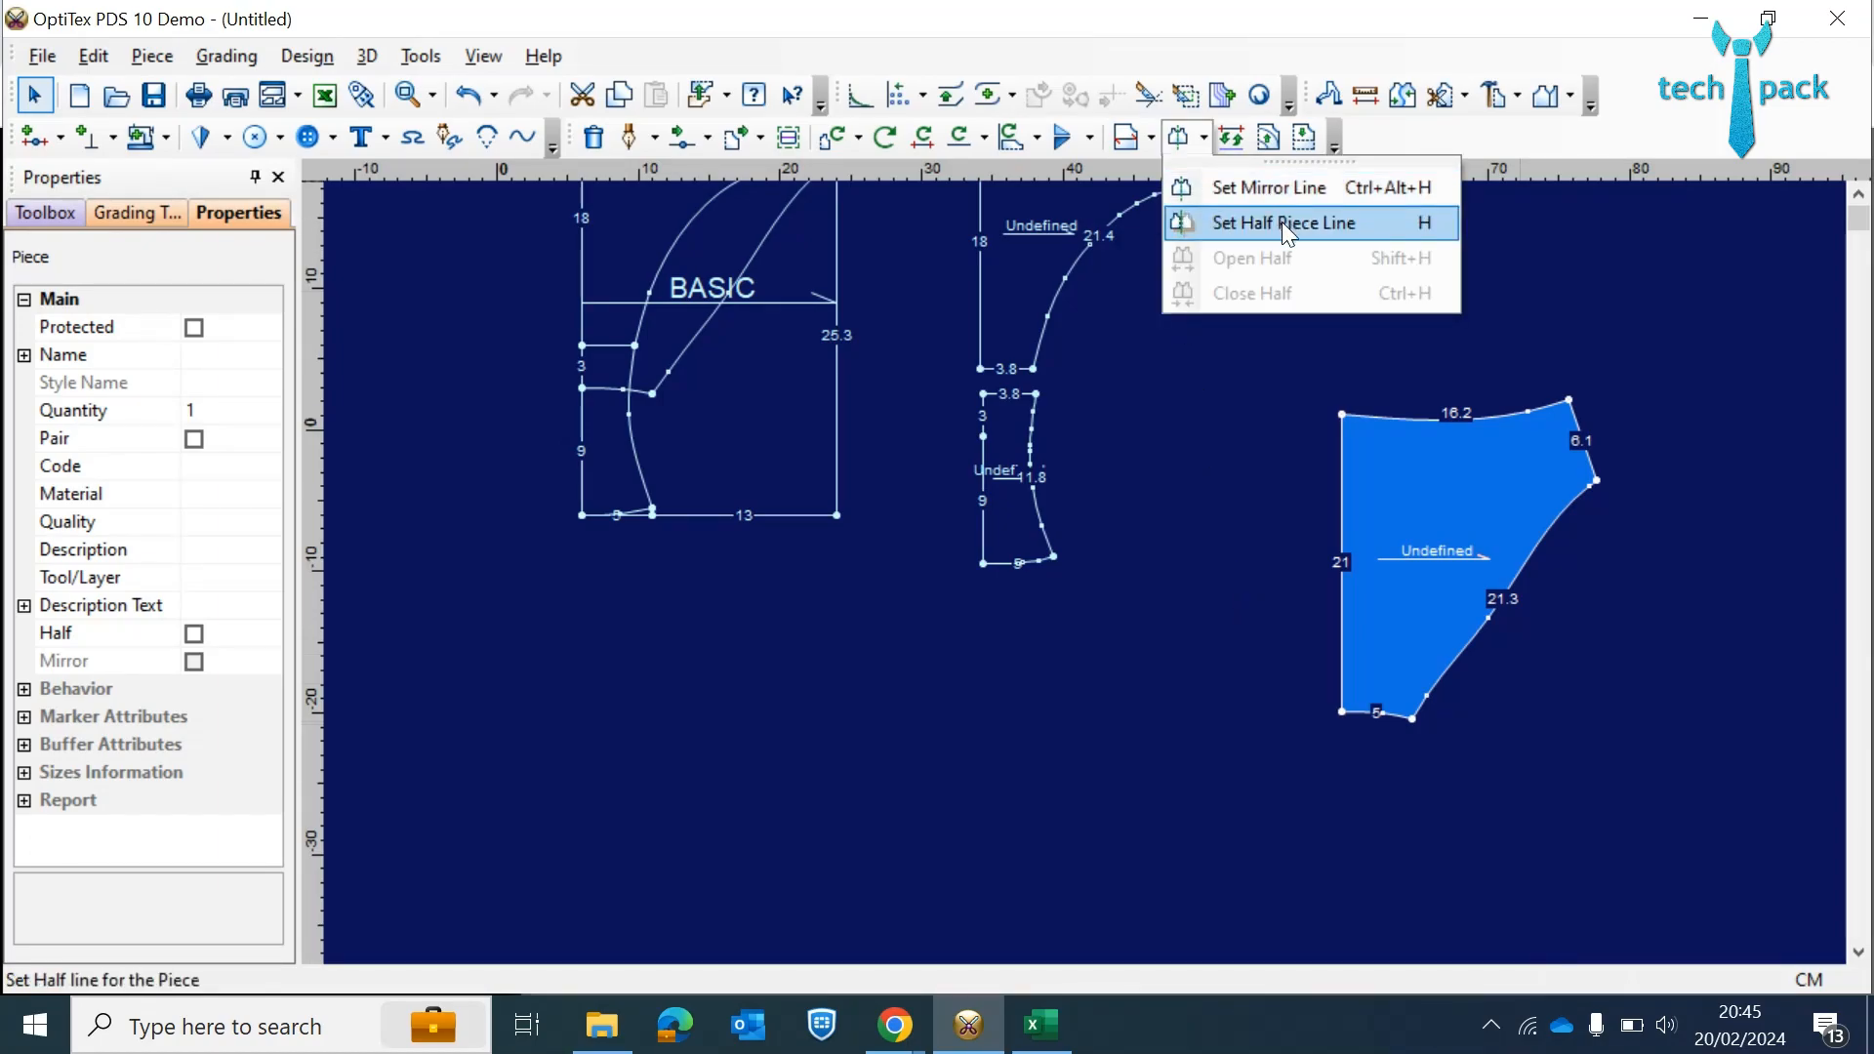
click(1282, 222)
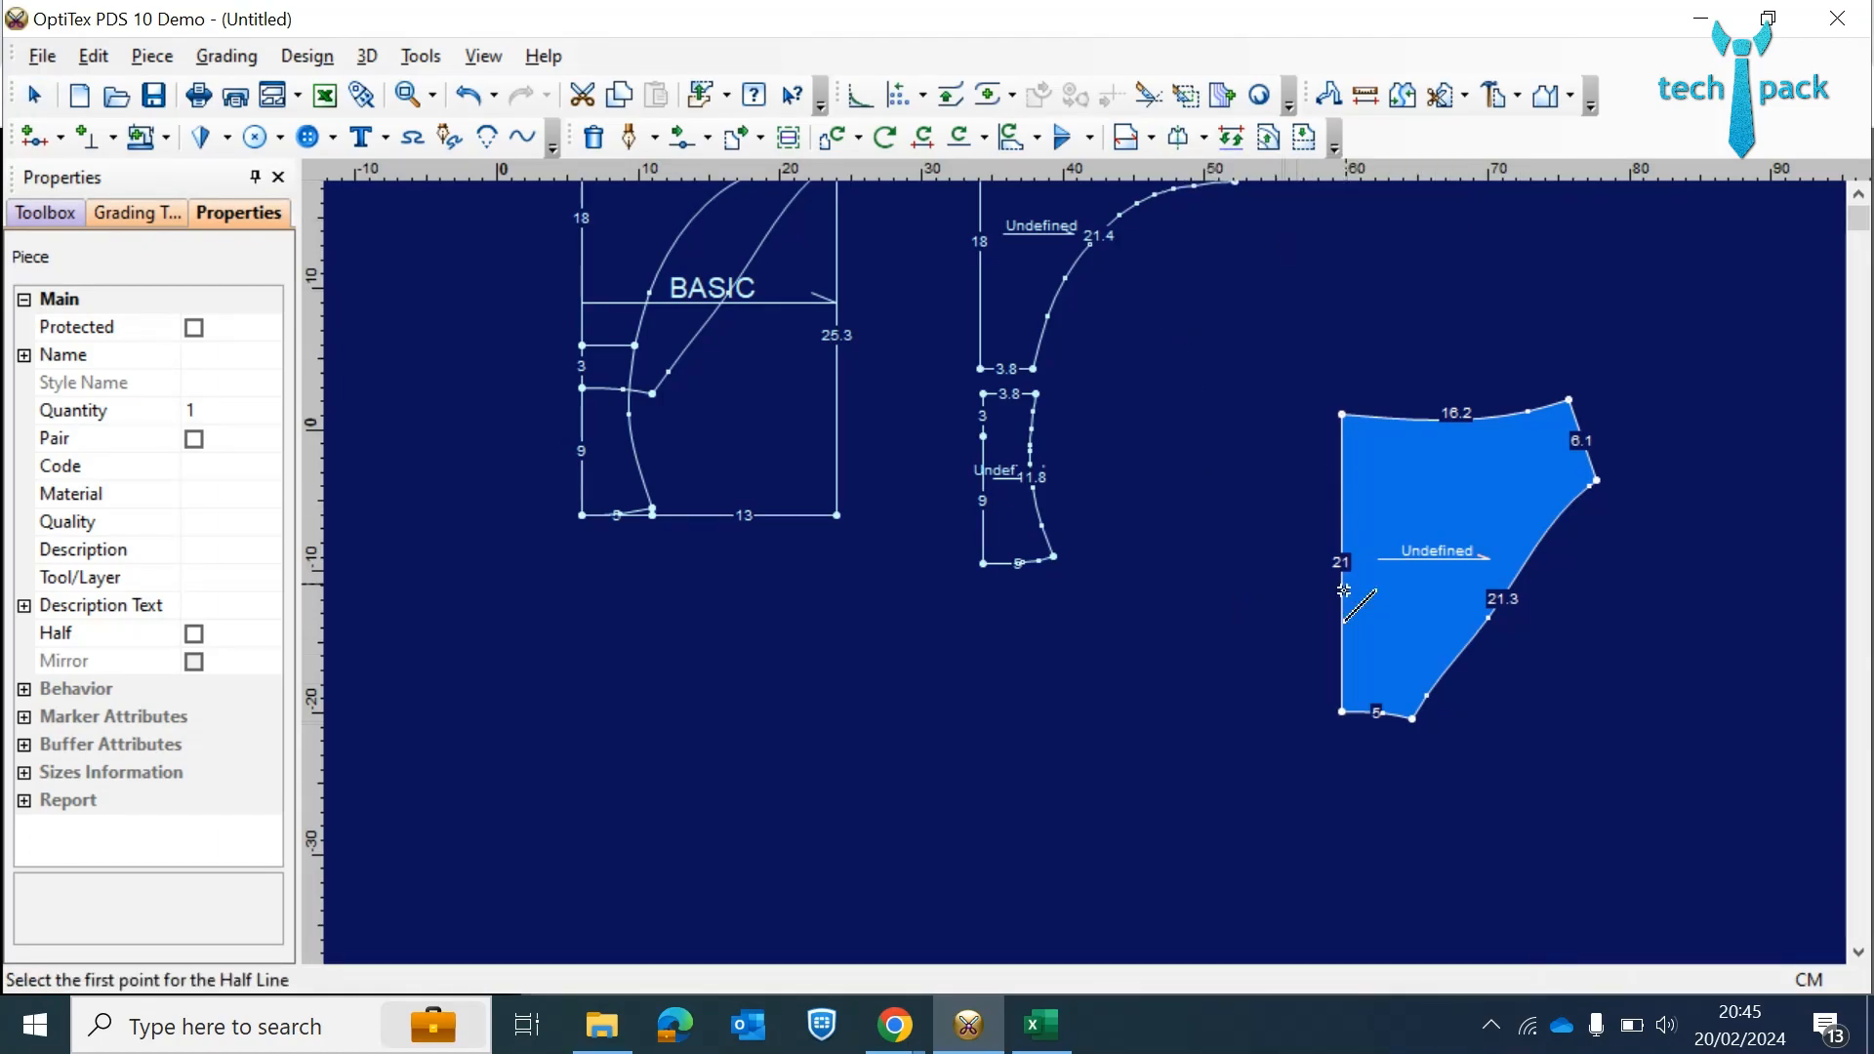
click(1341, 714)
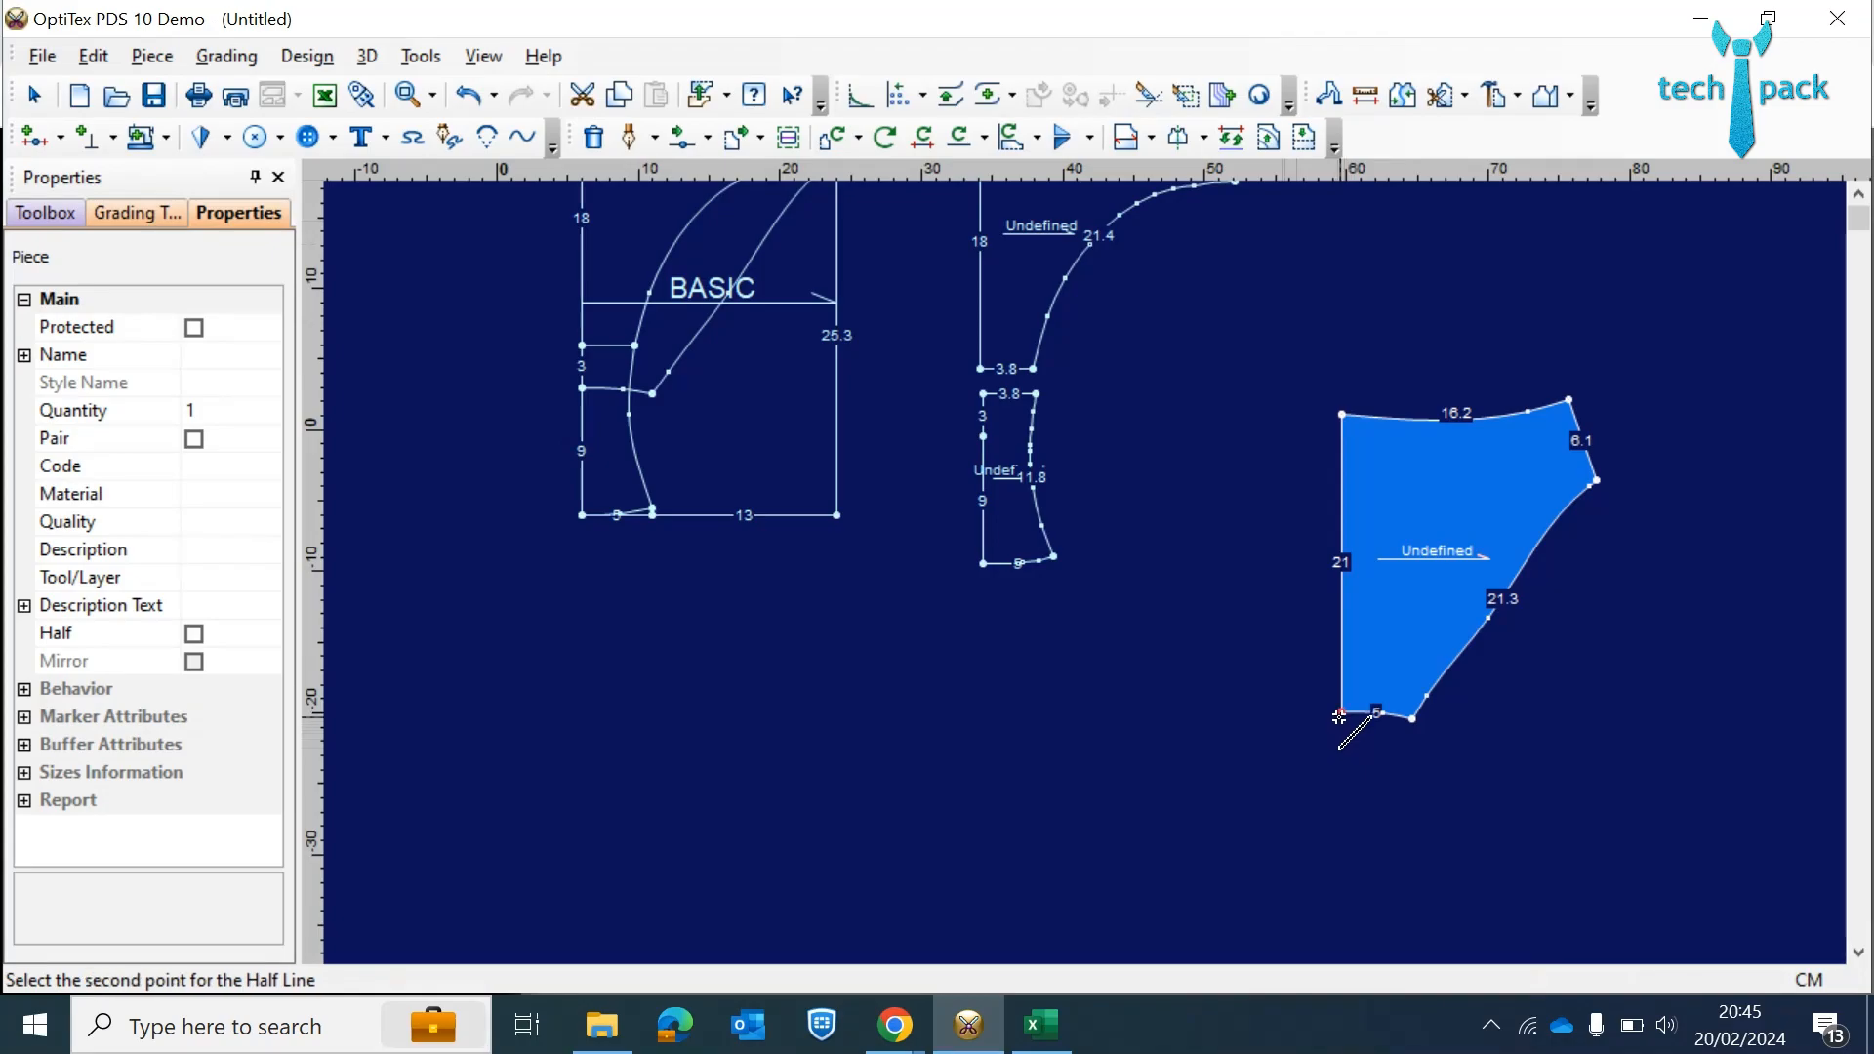
click(1342, 416)
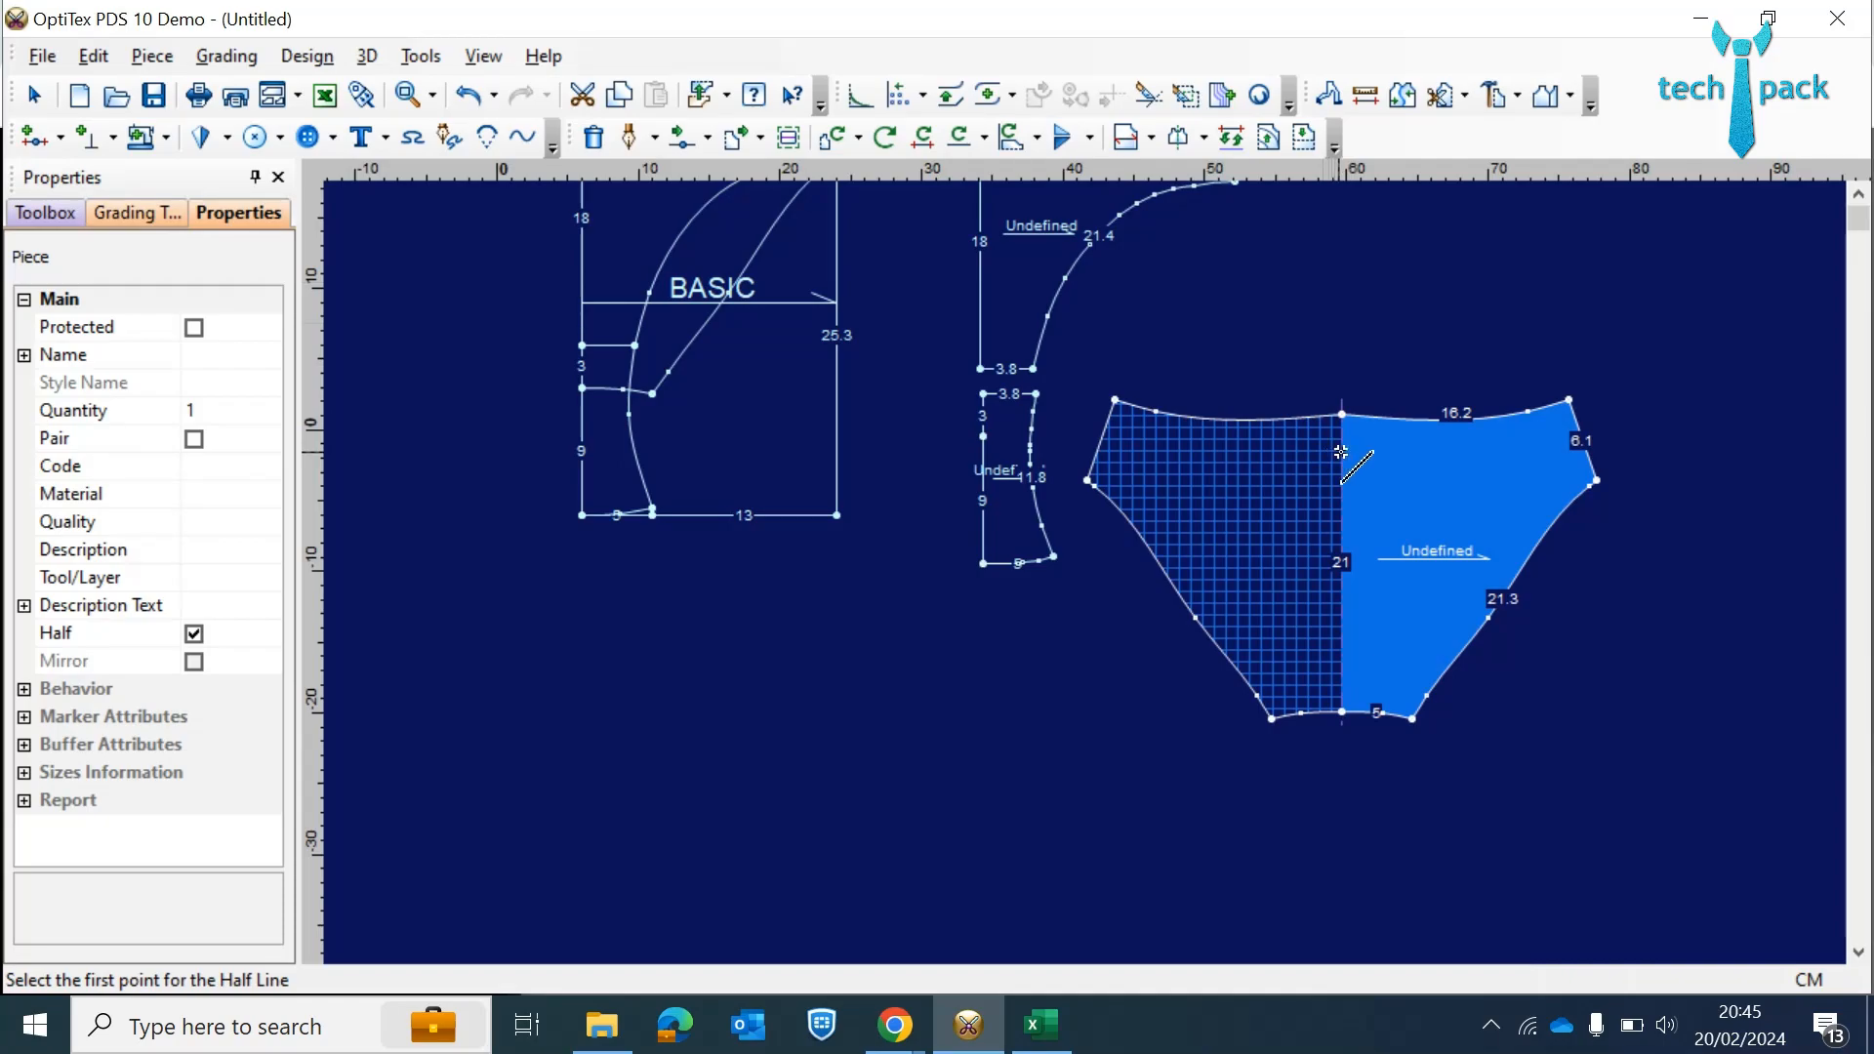
key(ctrl+z)
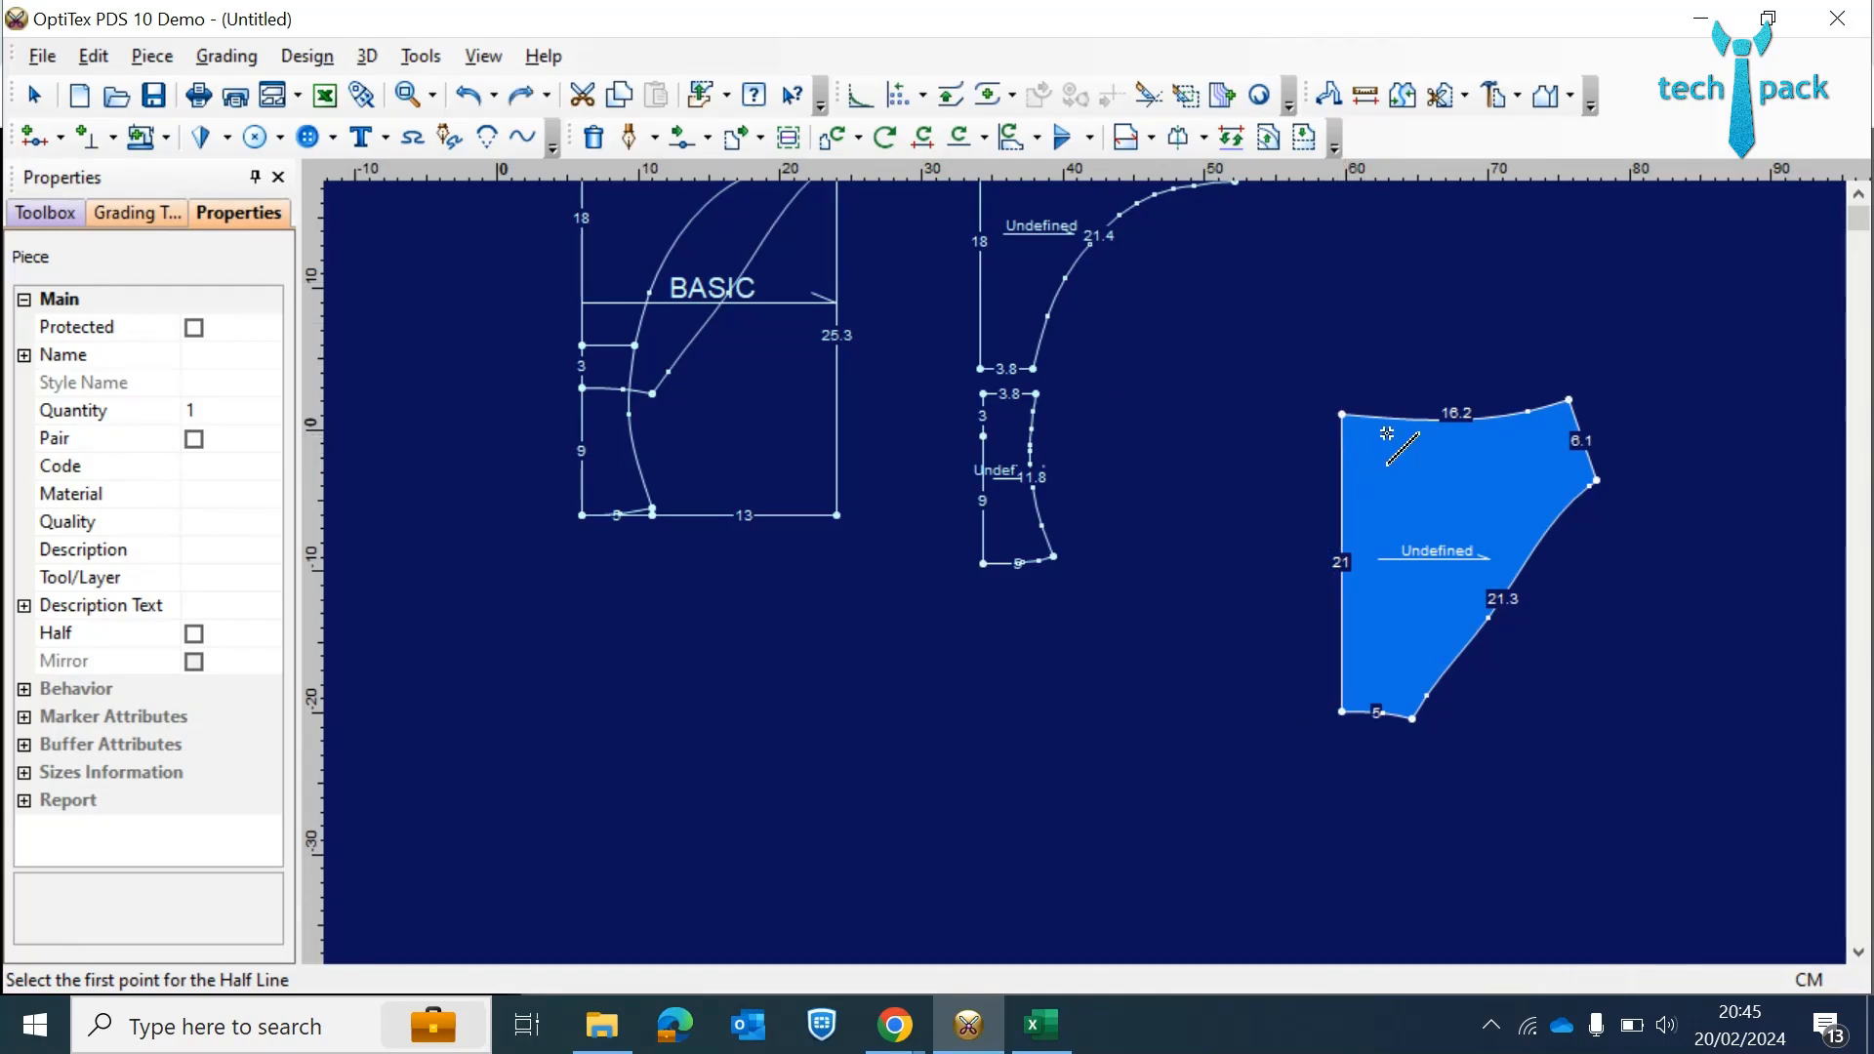
- Flatten the back piece's waist curve by raising its middle with a curve point and shifting the outer curve point towards the side seam
scroll(1095, 556, up, 3)
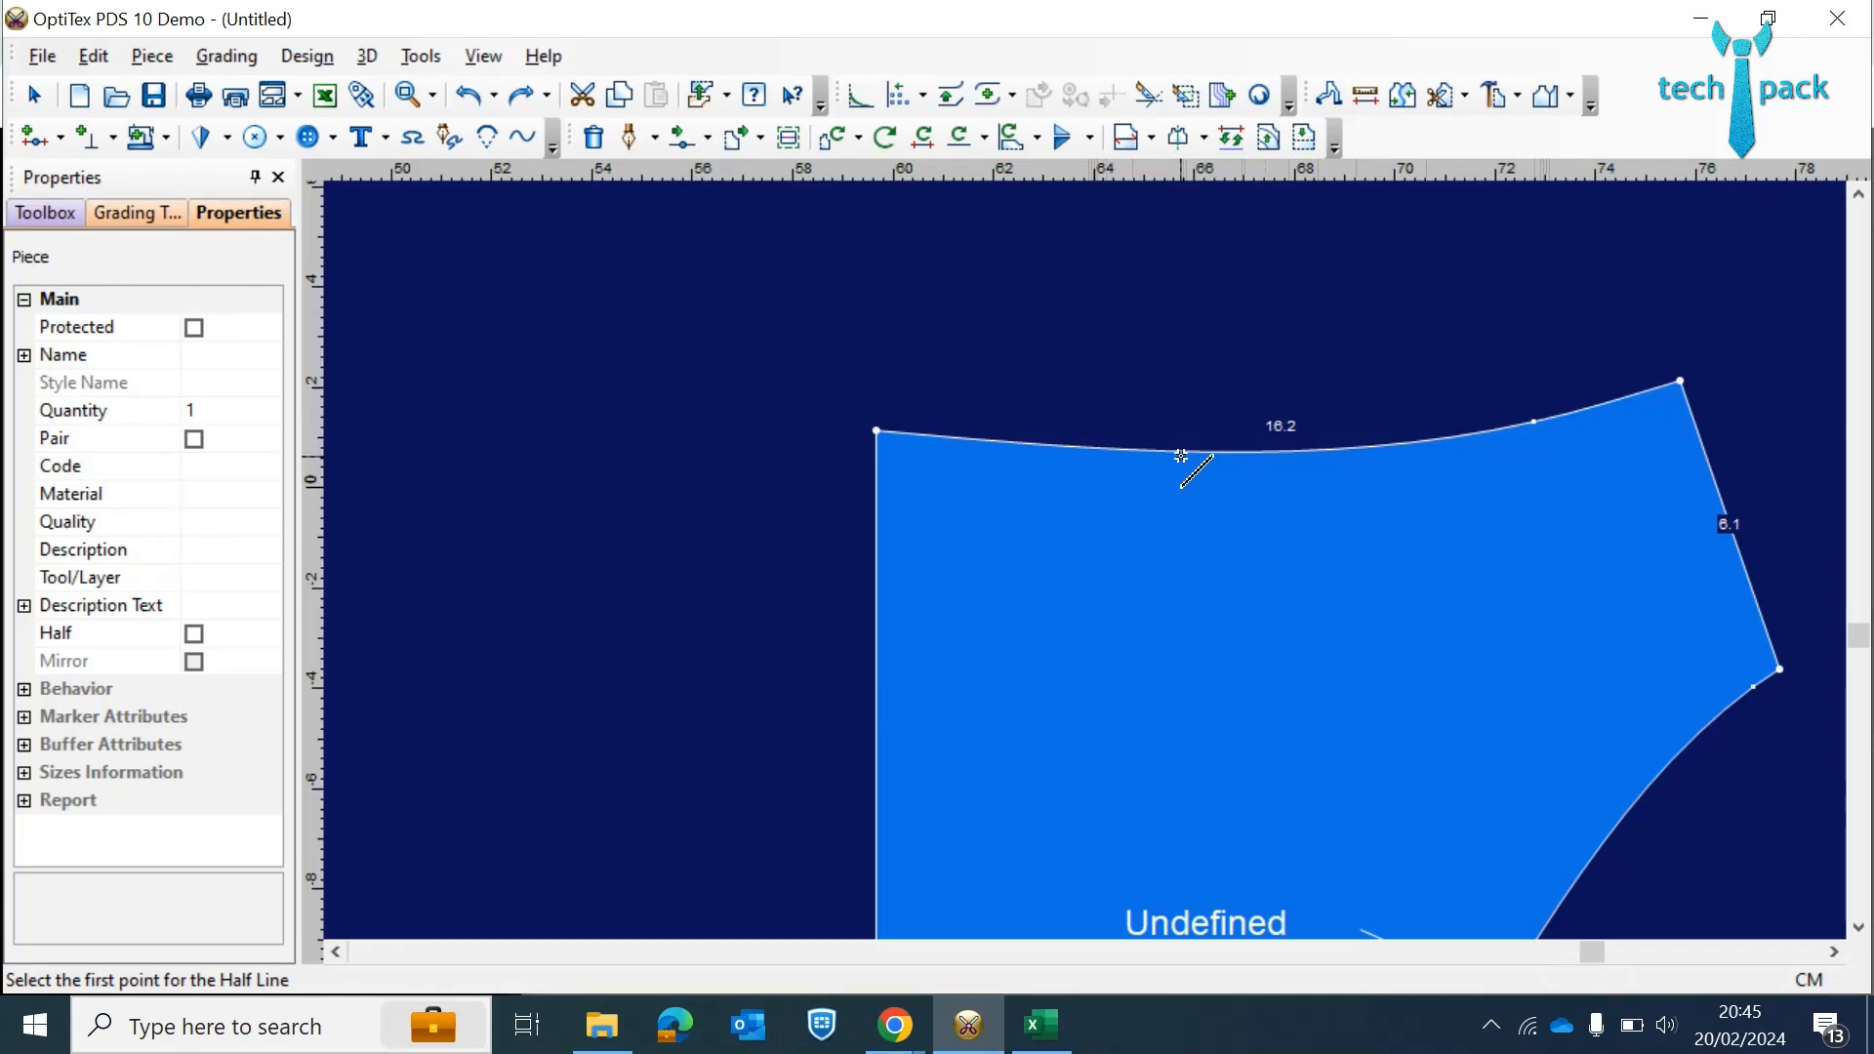
key(Escape)
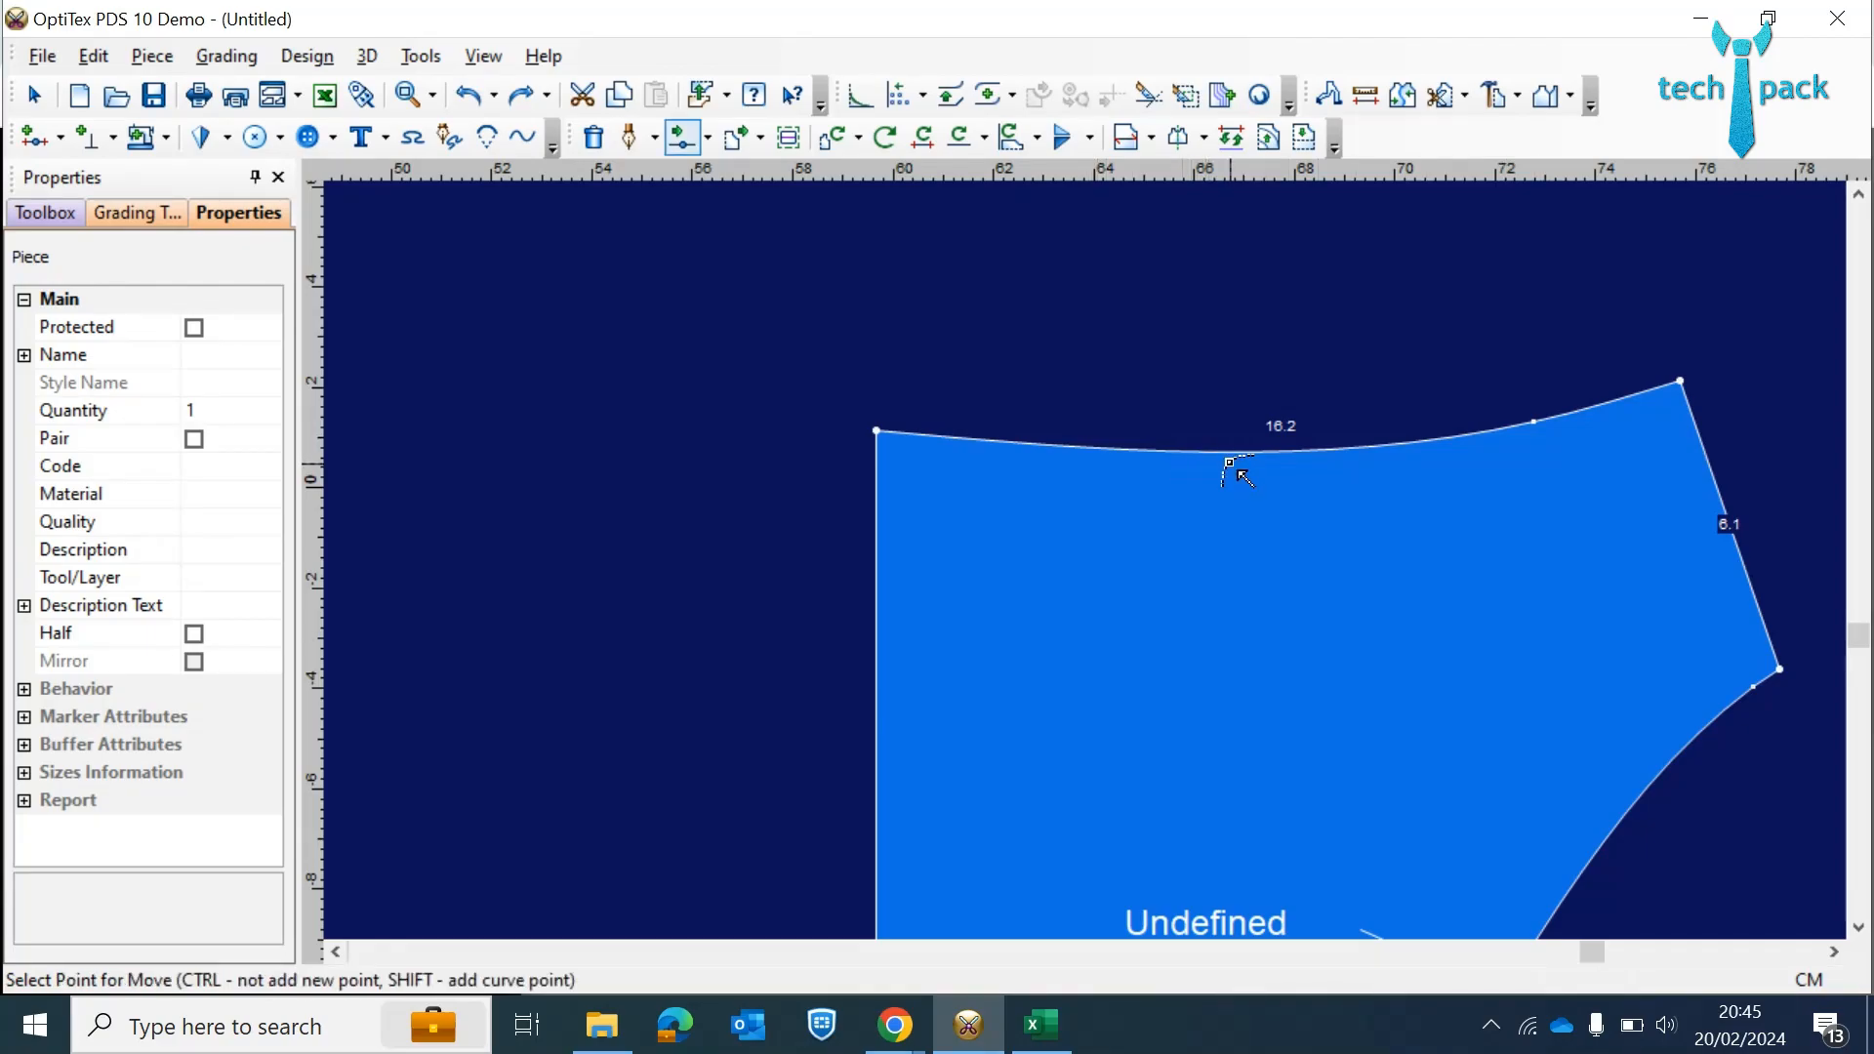
click(1227, 454)
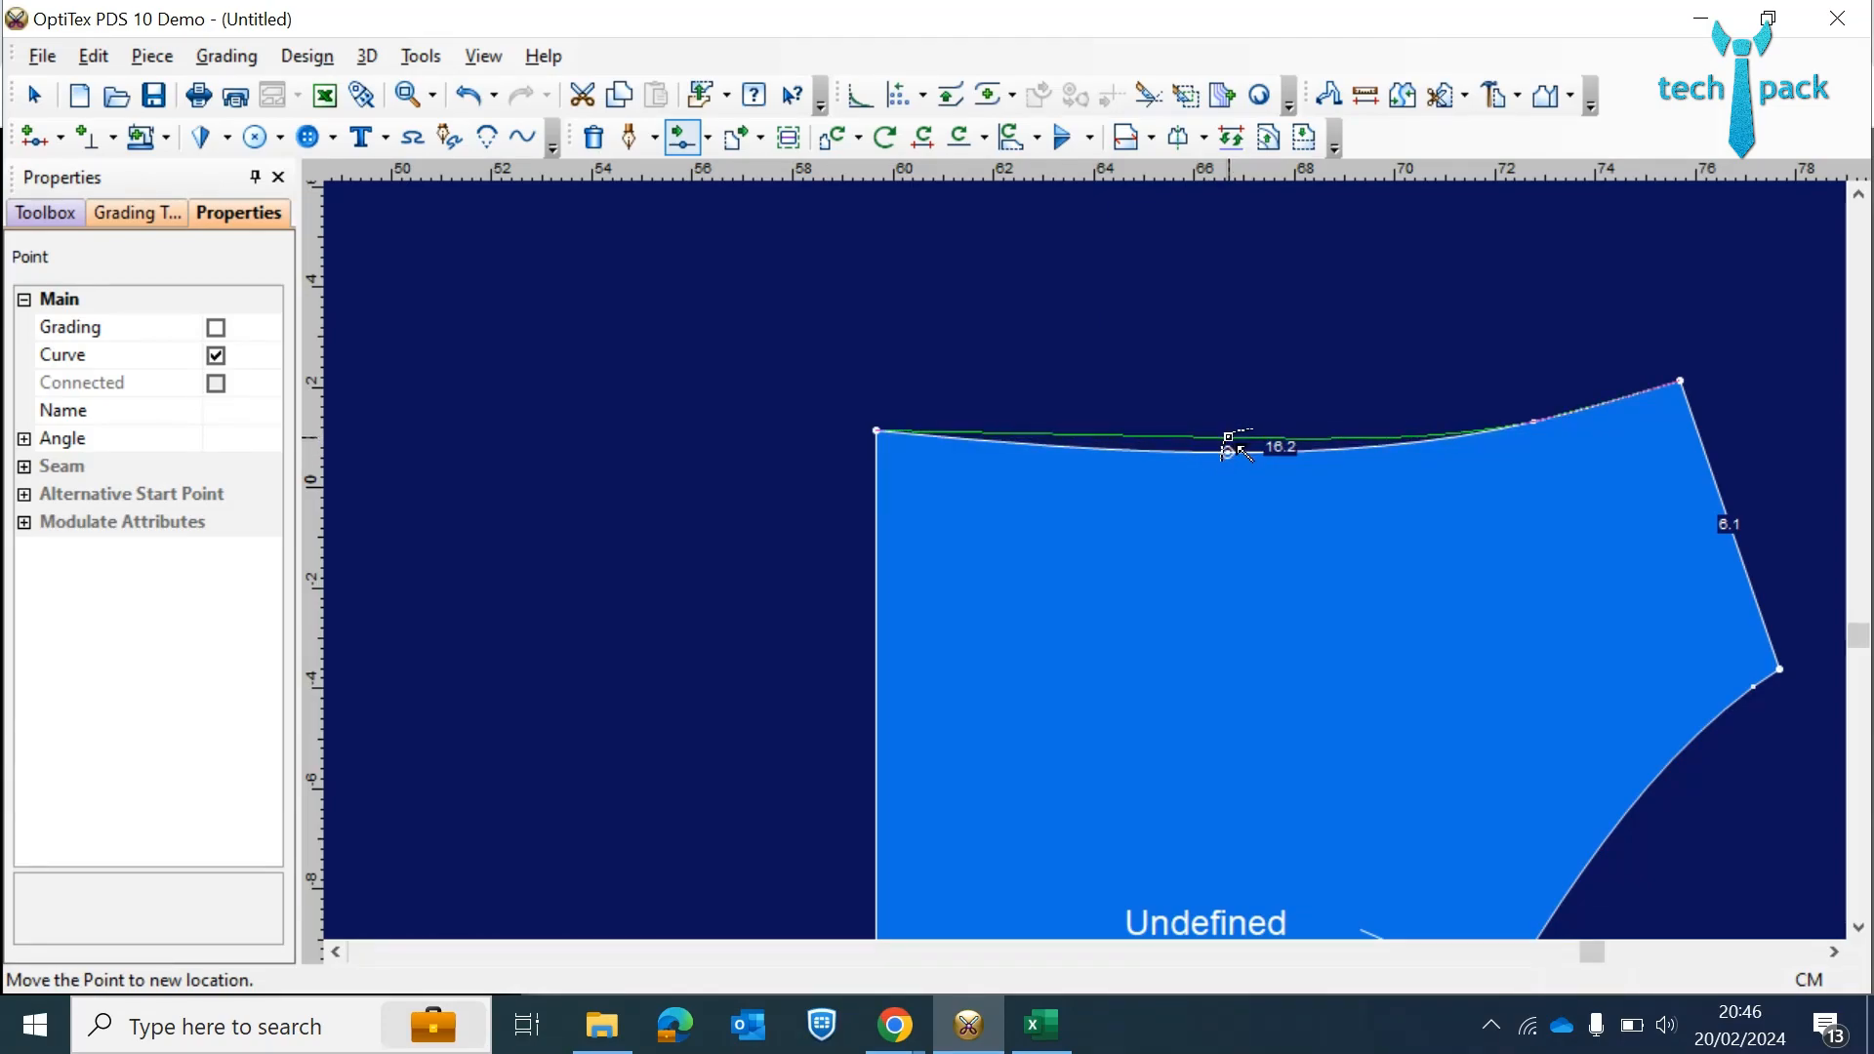
click(1228, 435)
key(Return)
click(1521, 427)
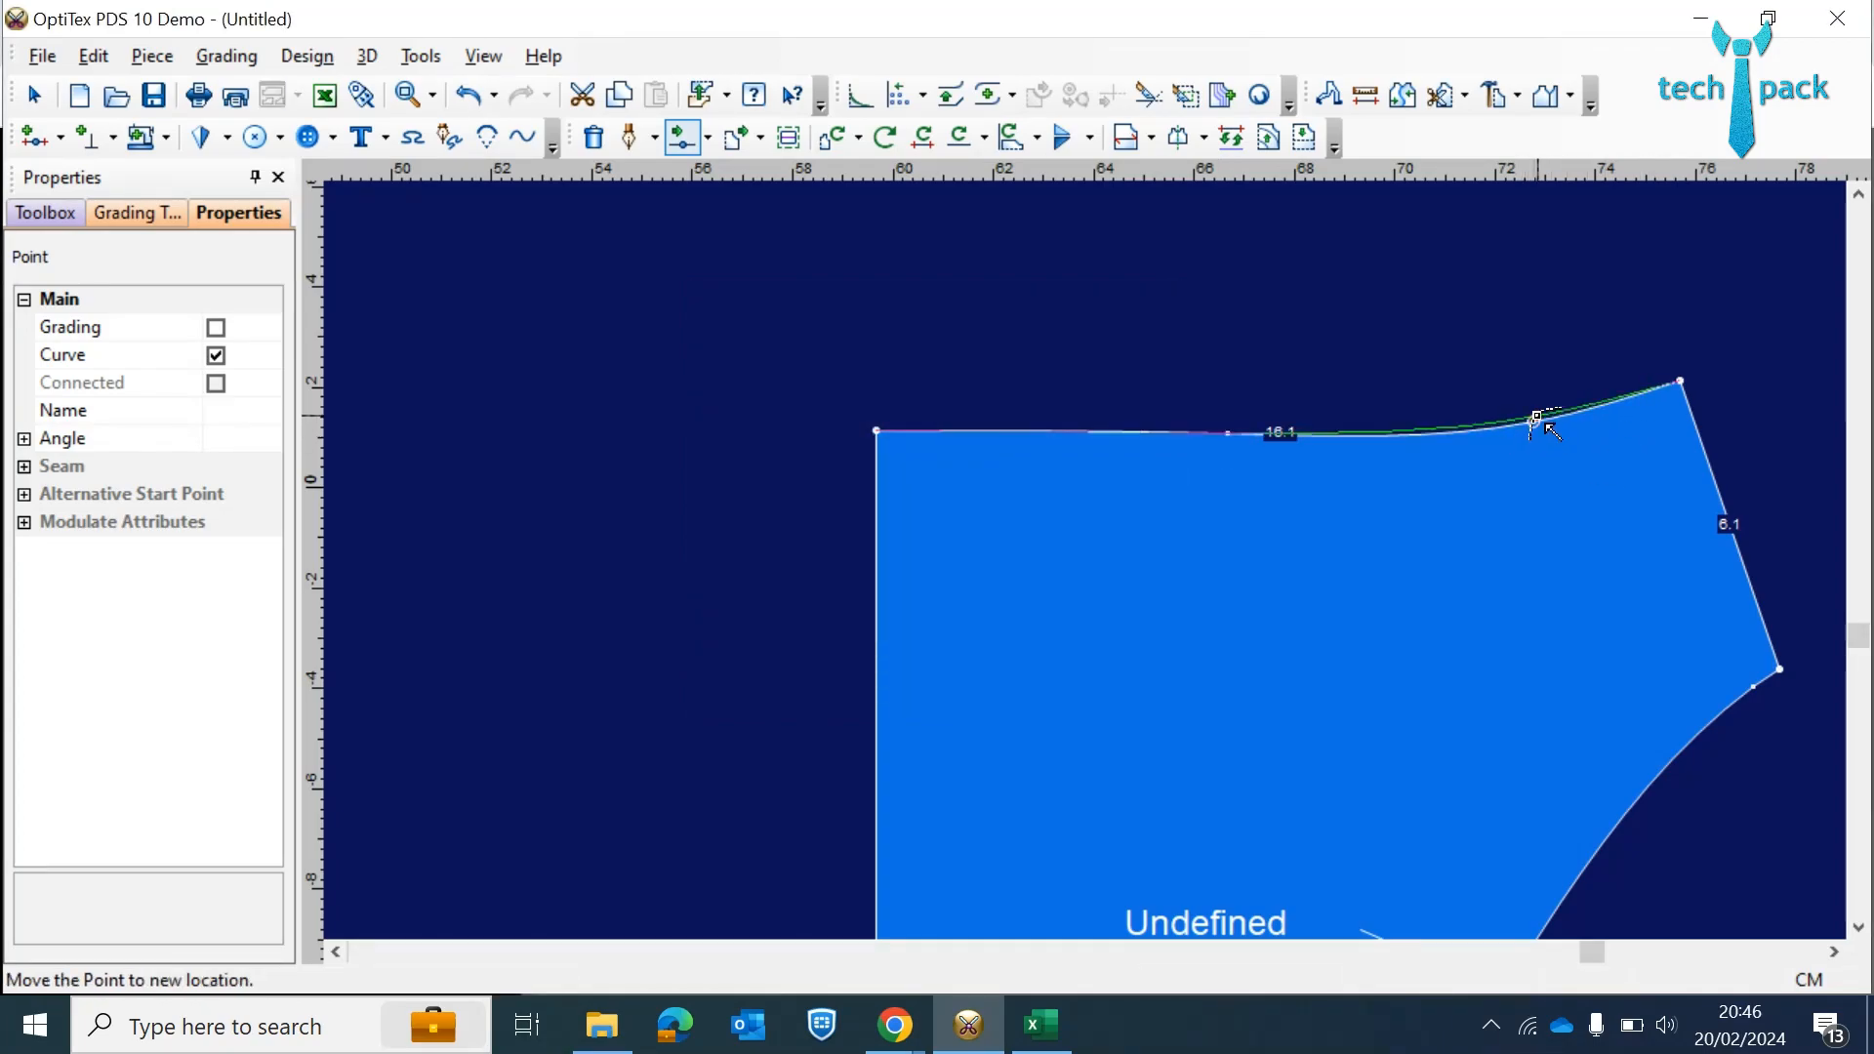
click(1588, 401)
key(Return)
- Shift the middle curve point of the back waistline towards the centre edge to keep the curve level at the centre
click(1228, 433)
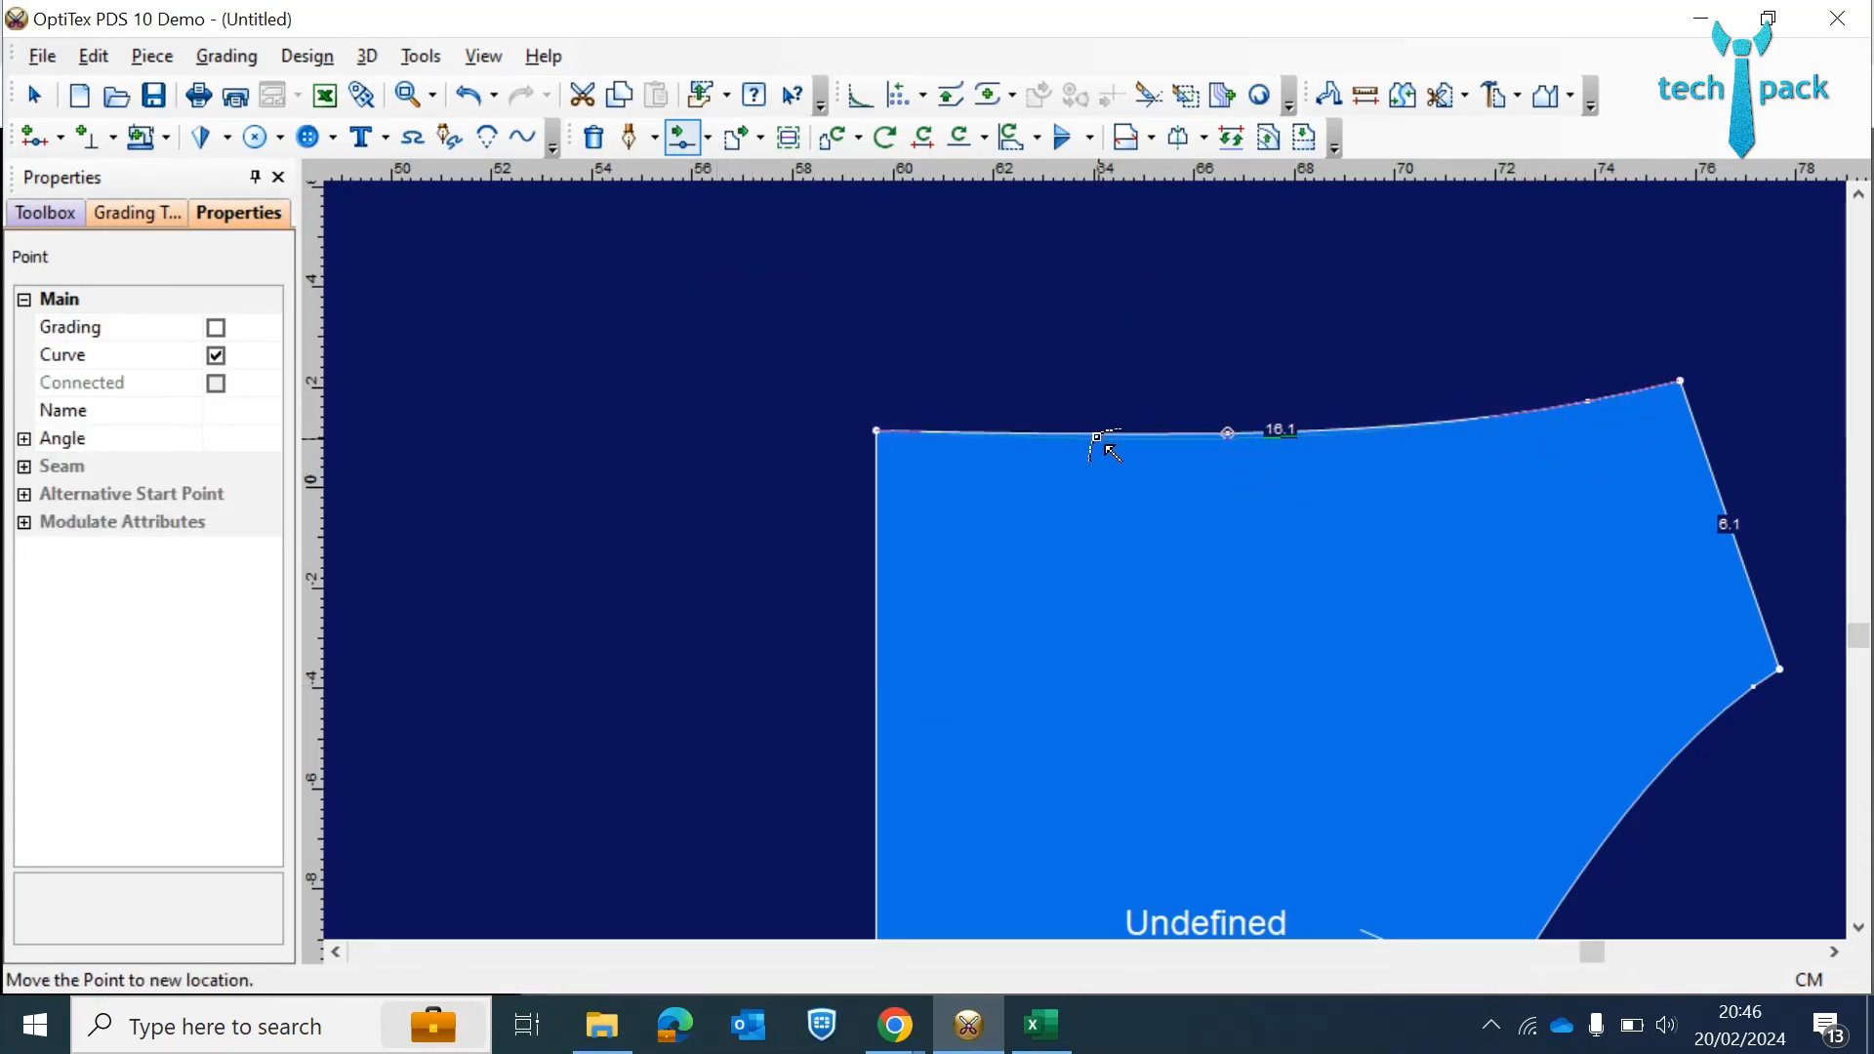
click(1091, 432)
click(855, 682)
click(1091, 431)
click(1091, 431)
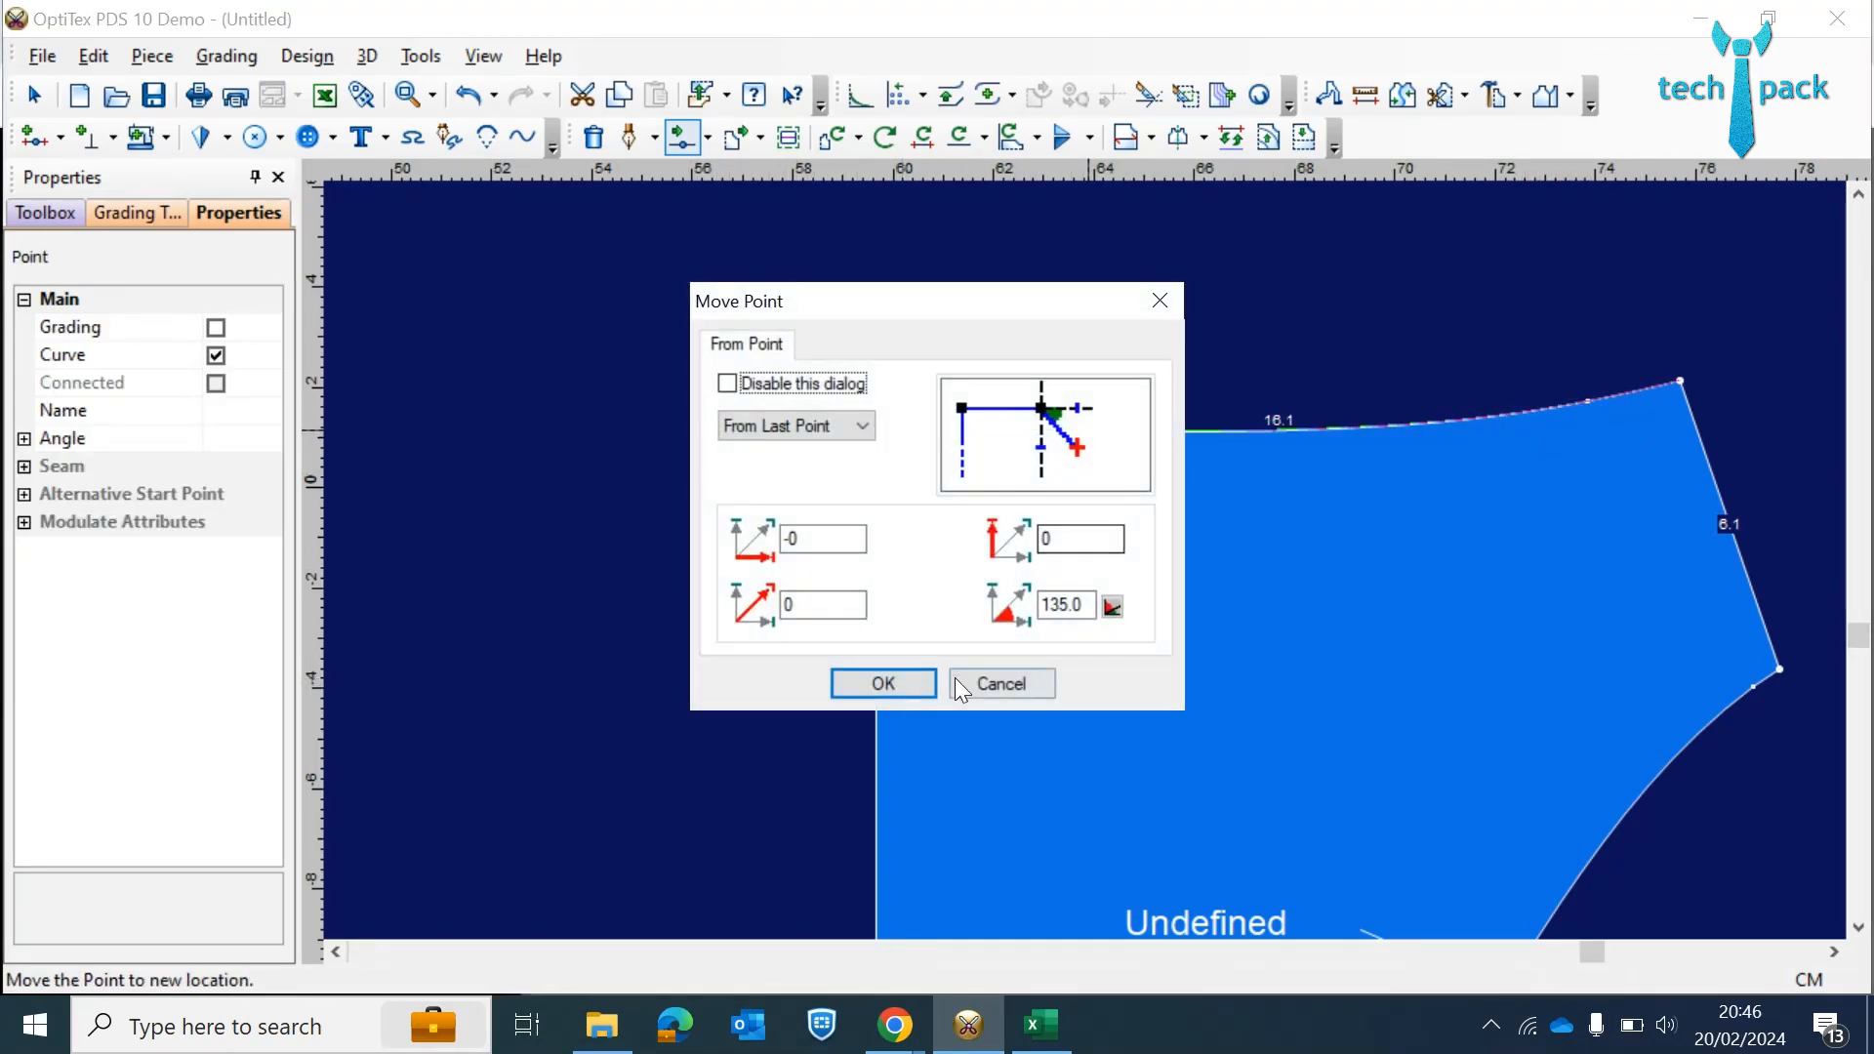
click(878, 683)
- Mirror the back piece about its 21 cm centre edge with a mirror line between the edge's two corners
scroll(714, 598, up, 1)
scroll(1093, 576, down, 3)
click(1181, 139)
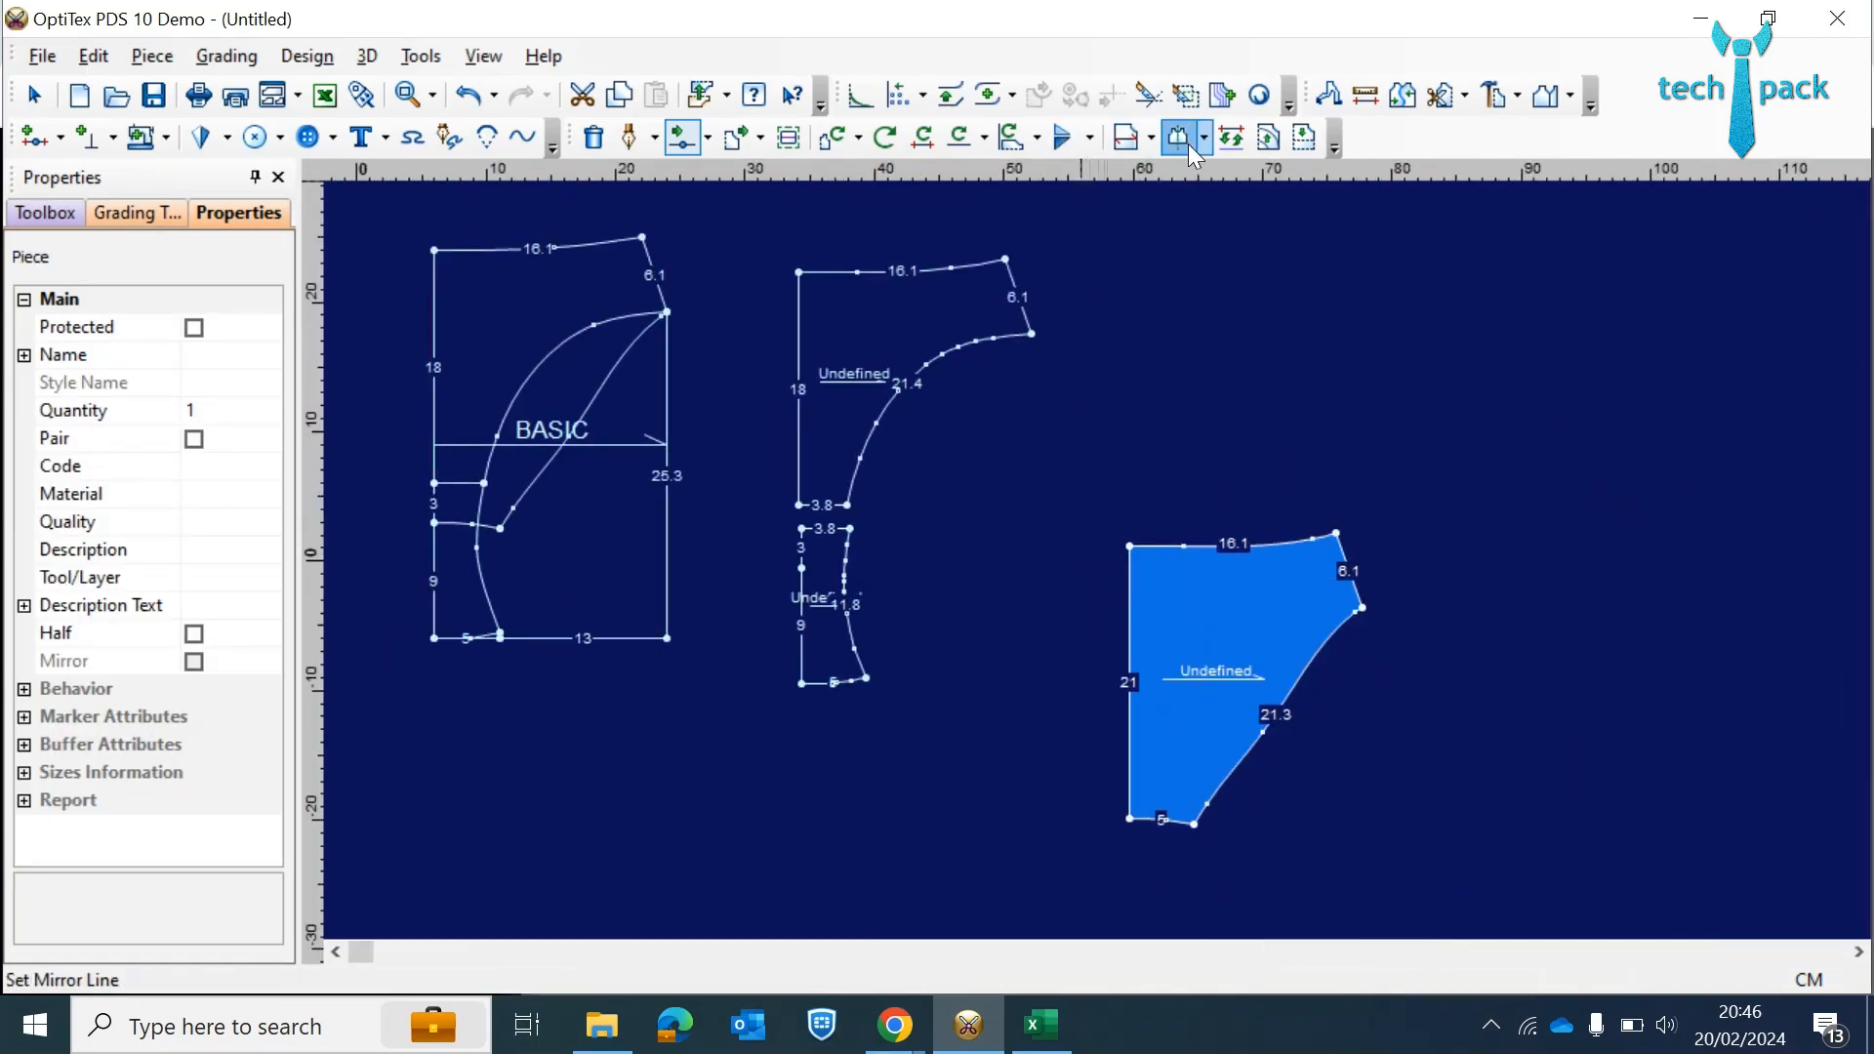
click(1131, 820)
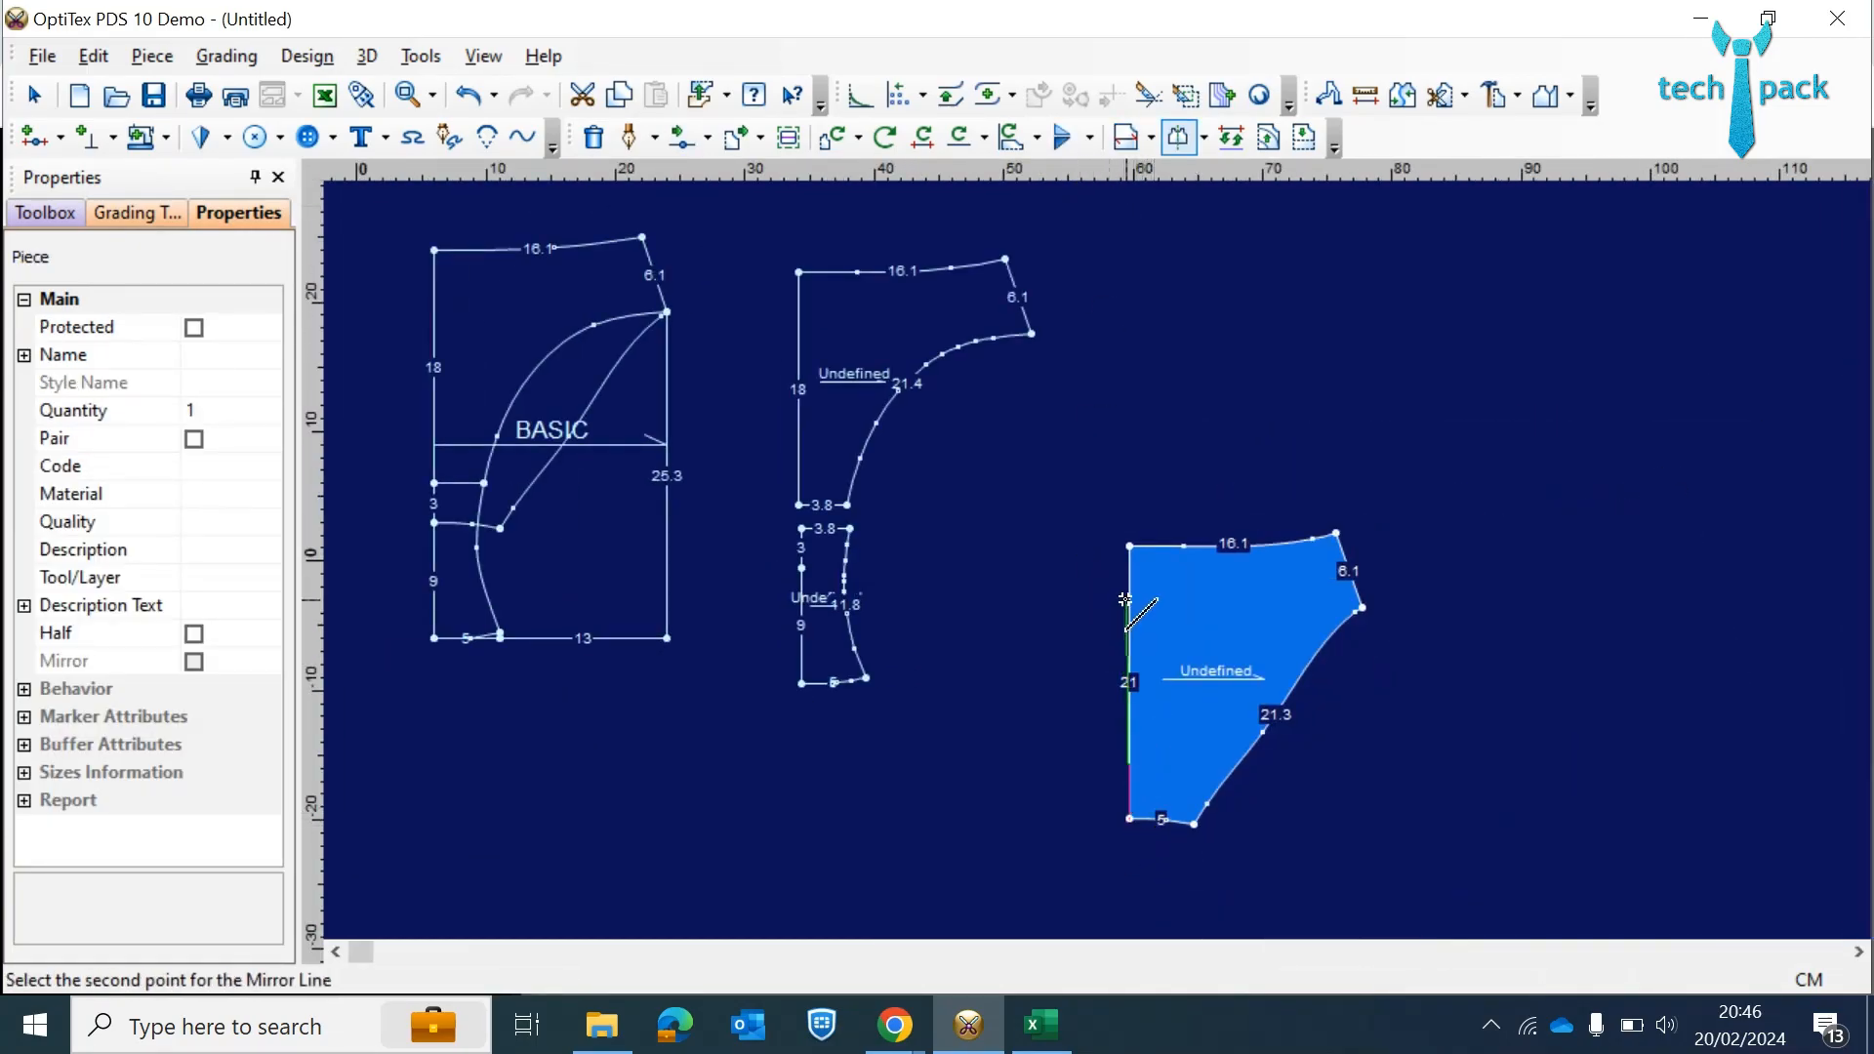
click(1129, 547)
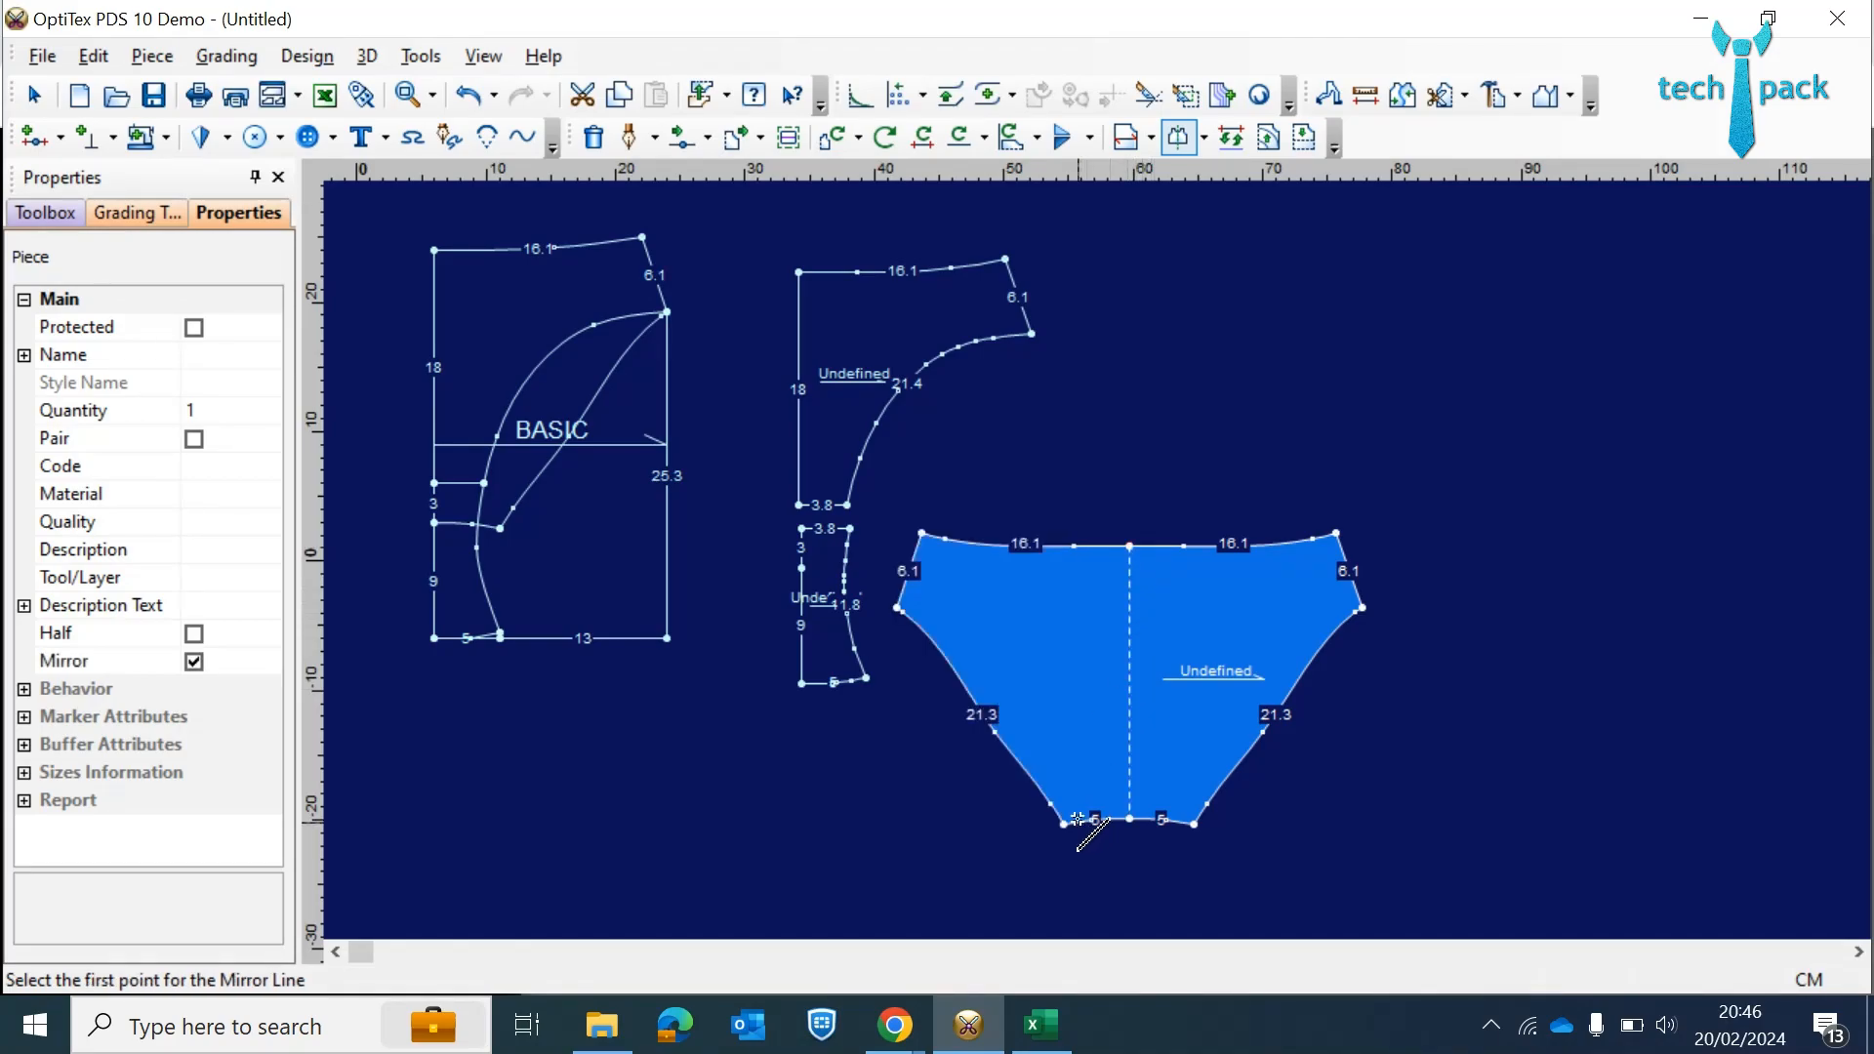
- Move the mirrored back piece well clear of the front and crotch pieces
drag(1095, 724, 1419, 612)
right_click(1118, 641)
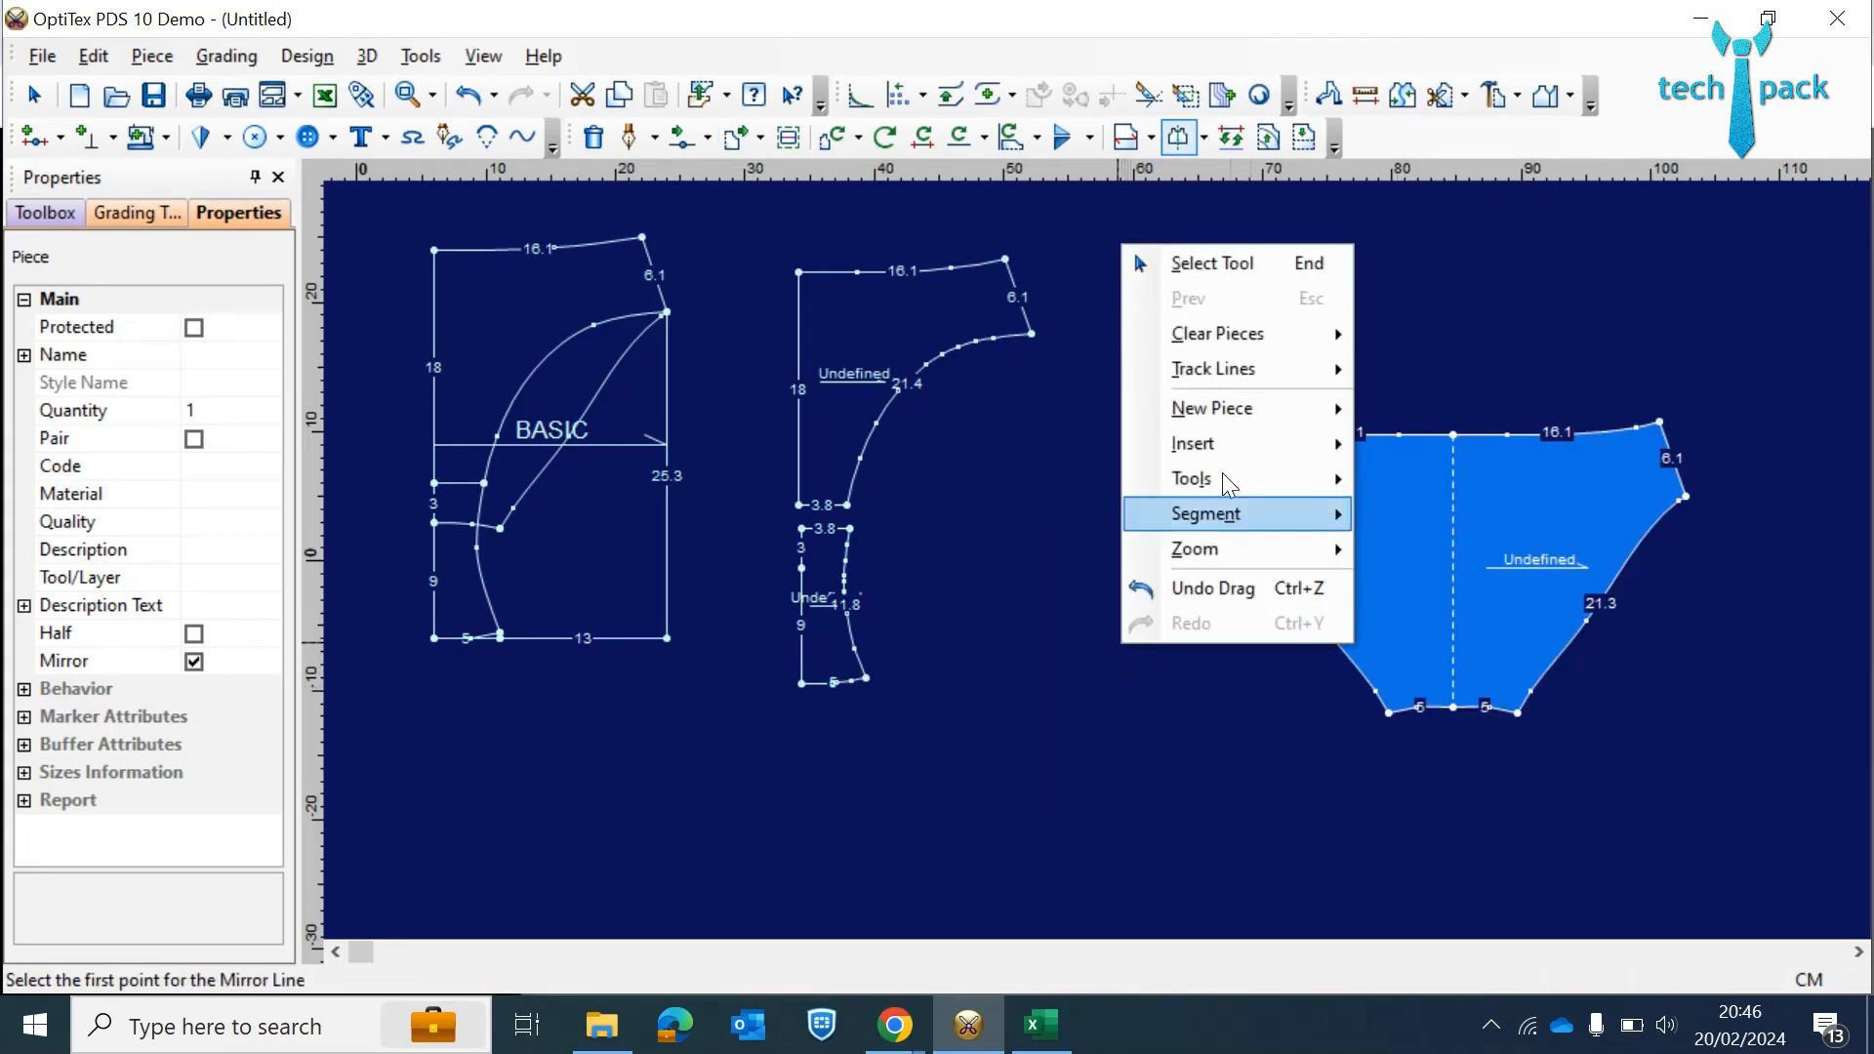
click(1269, 257)
scroll(1398, 553, up, 2)
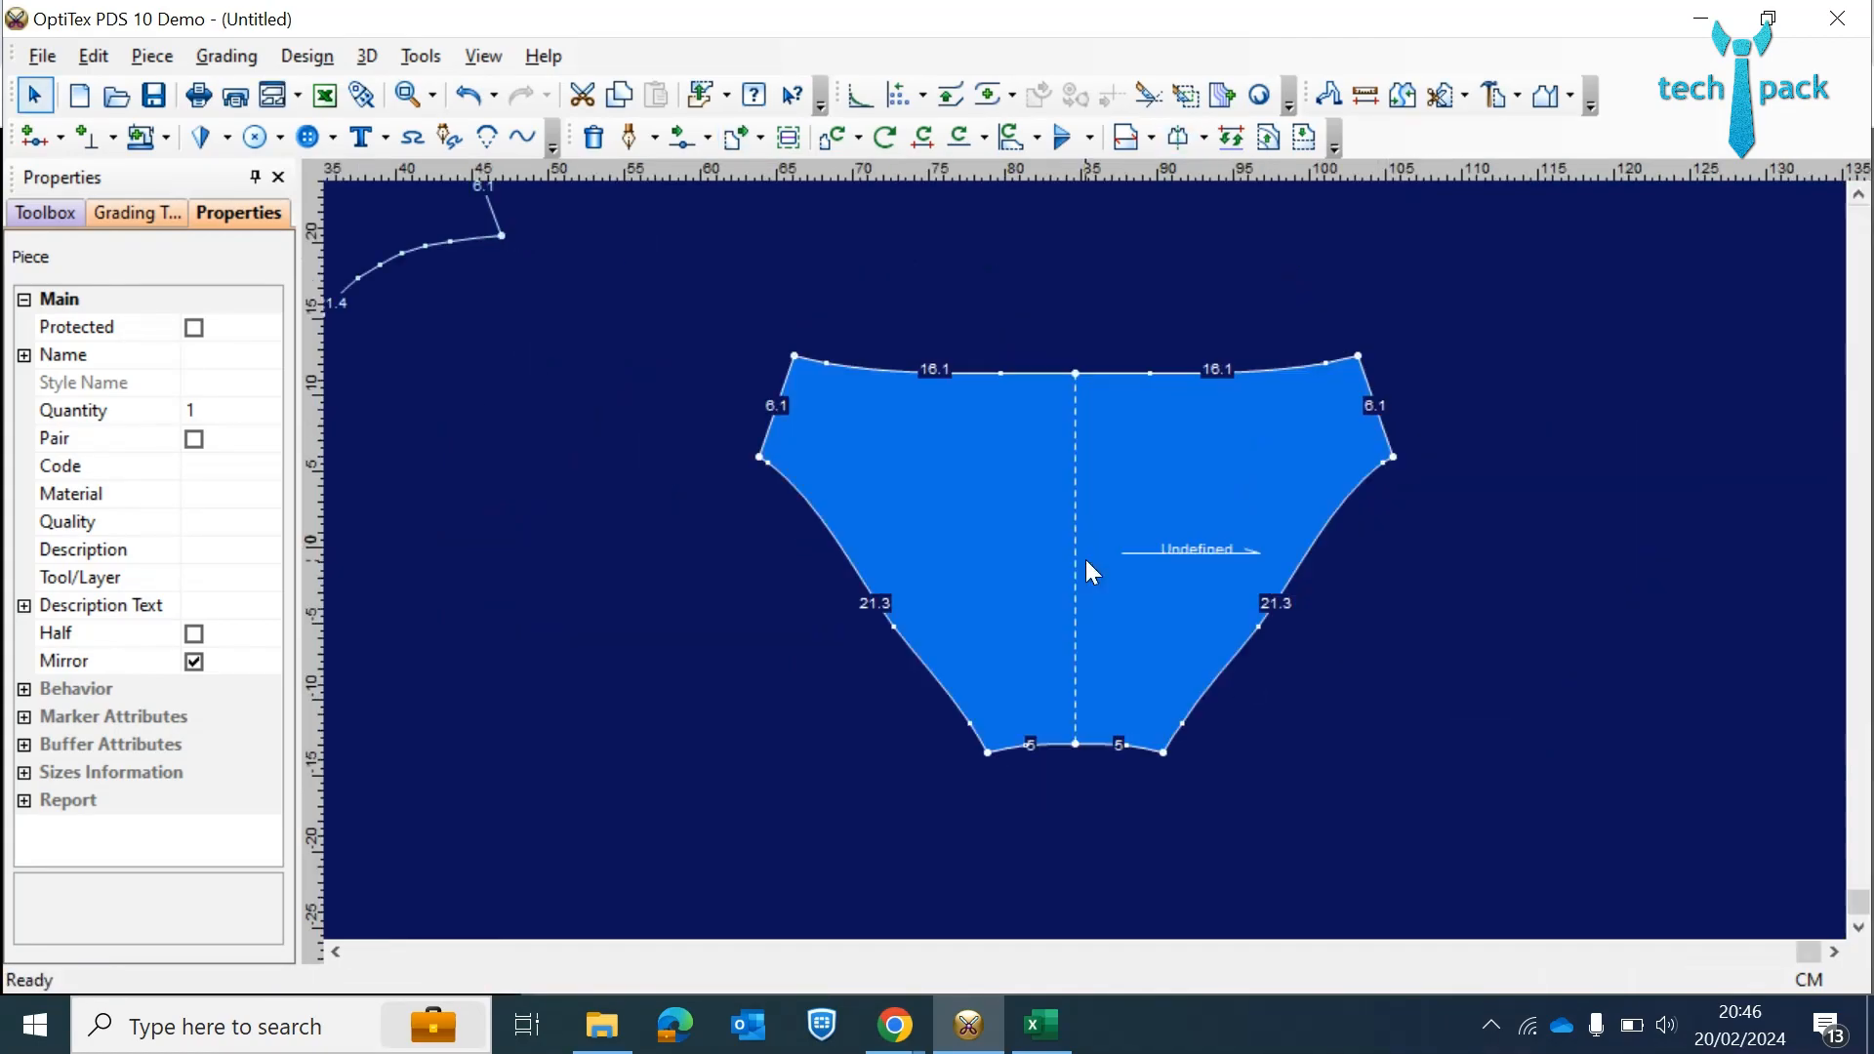
key(ctrl+z)
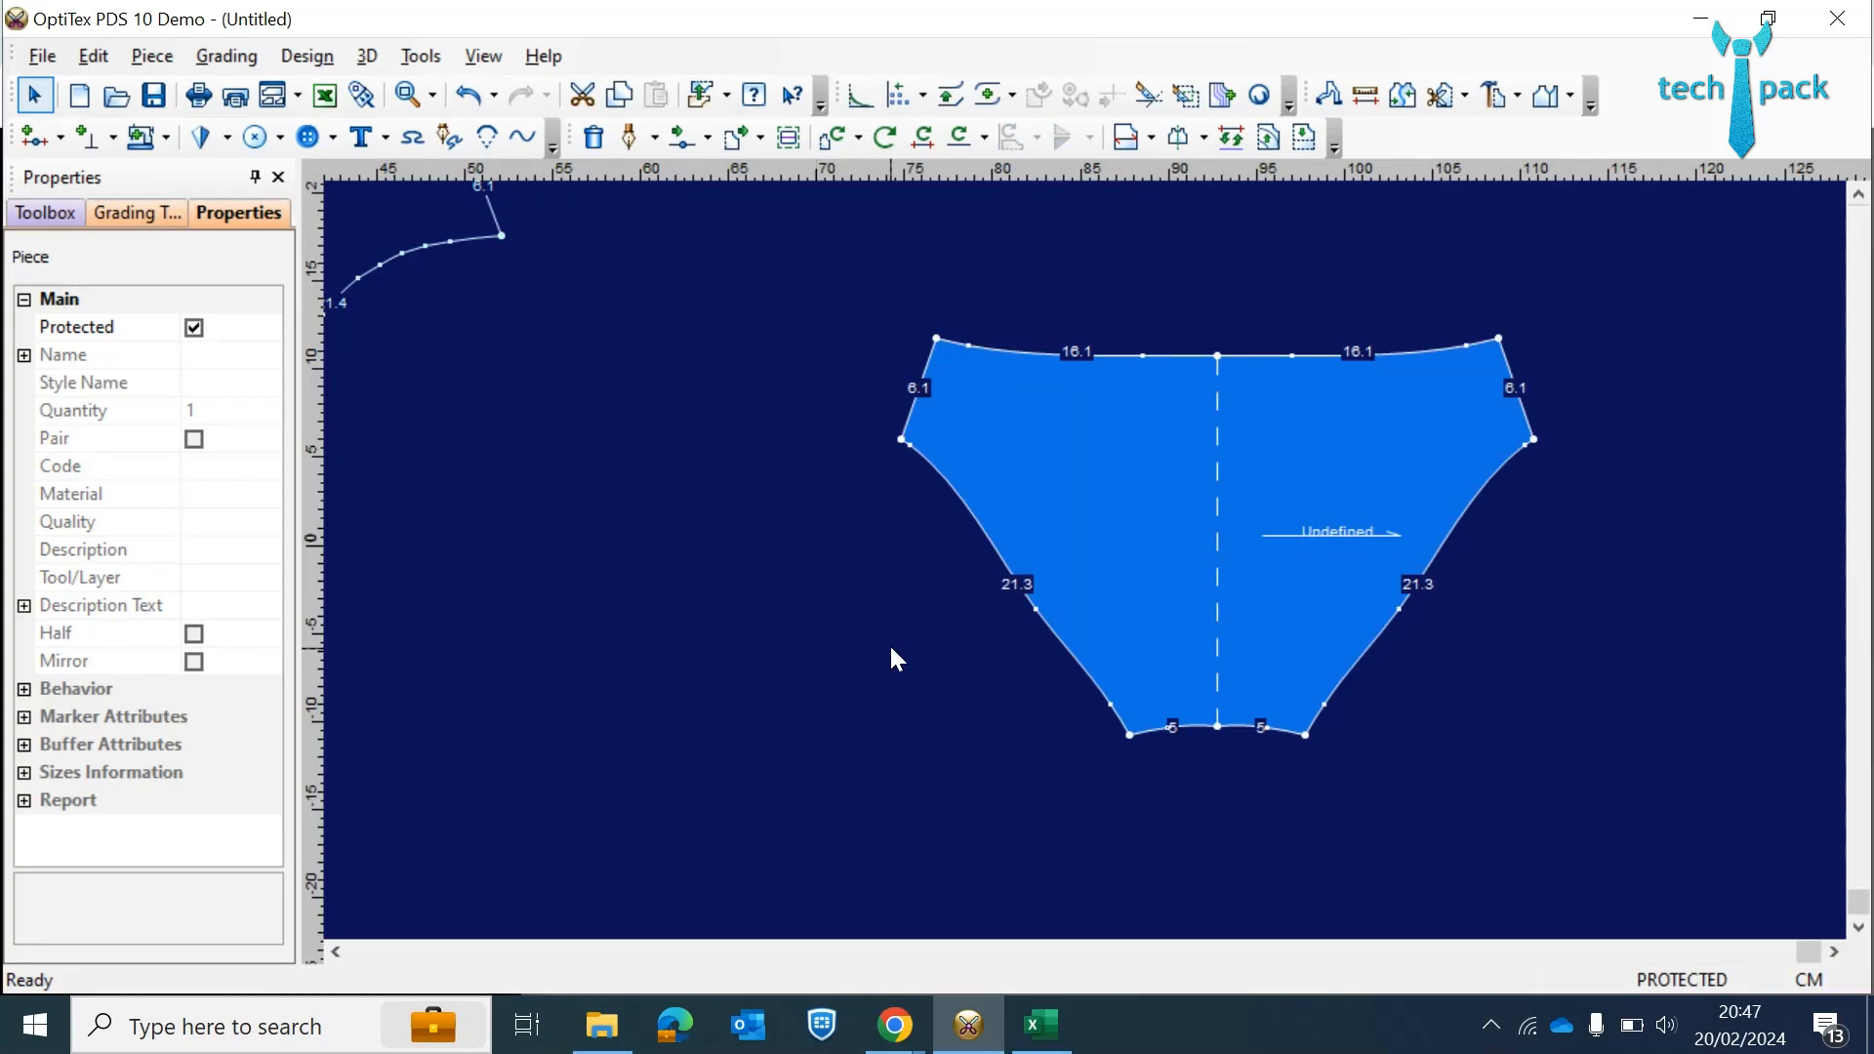
scroll(1100, 573, down, 2)
- Move the front piece into free space and mirror it about its 18 cm centre edge
drag(840, 346, 1089, 347)
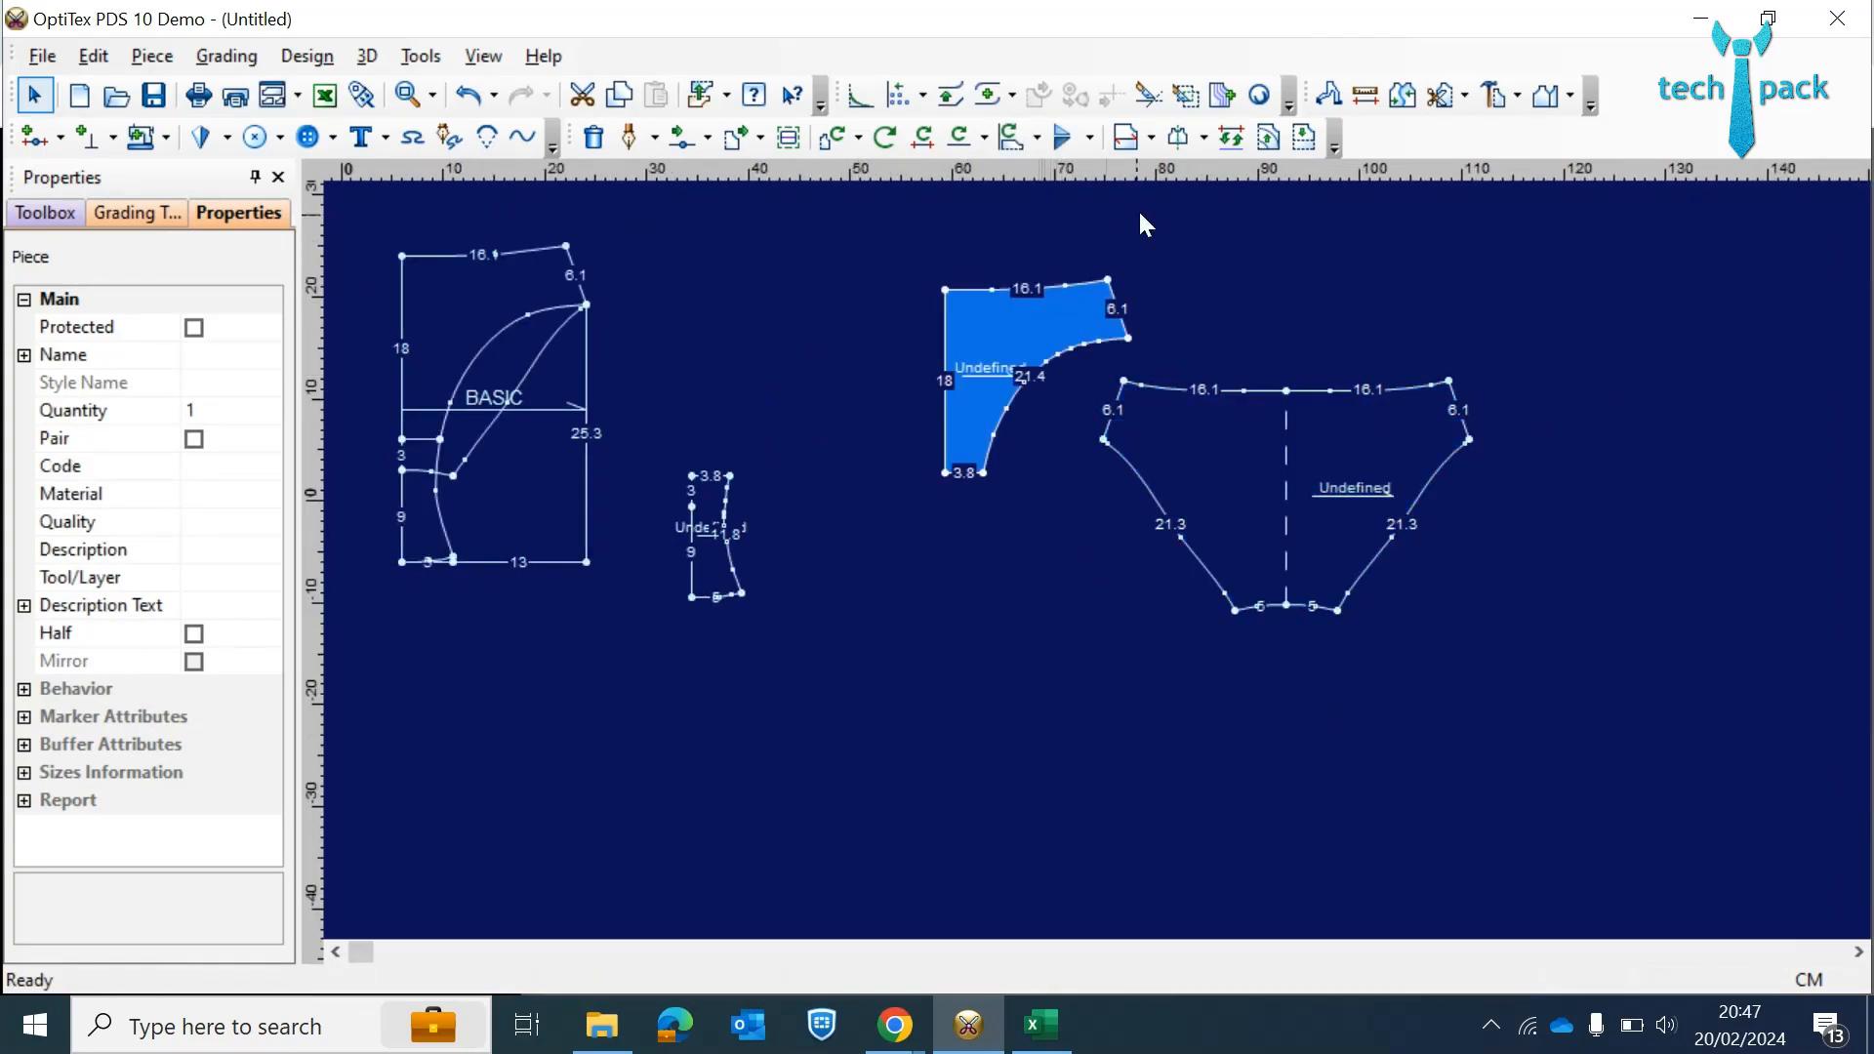
click(1193, 139)
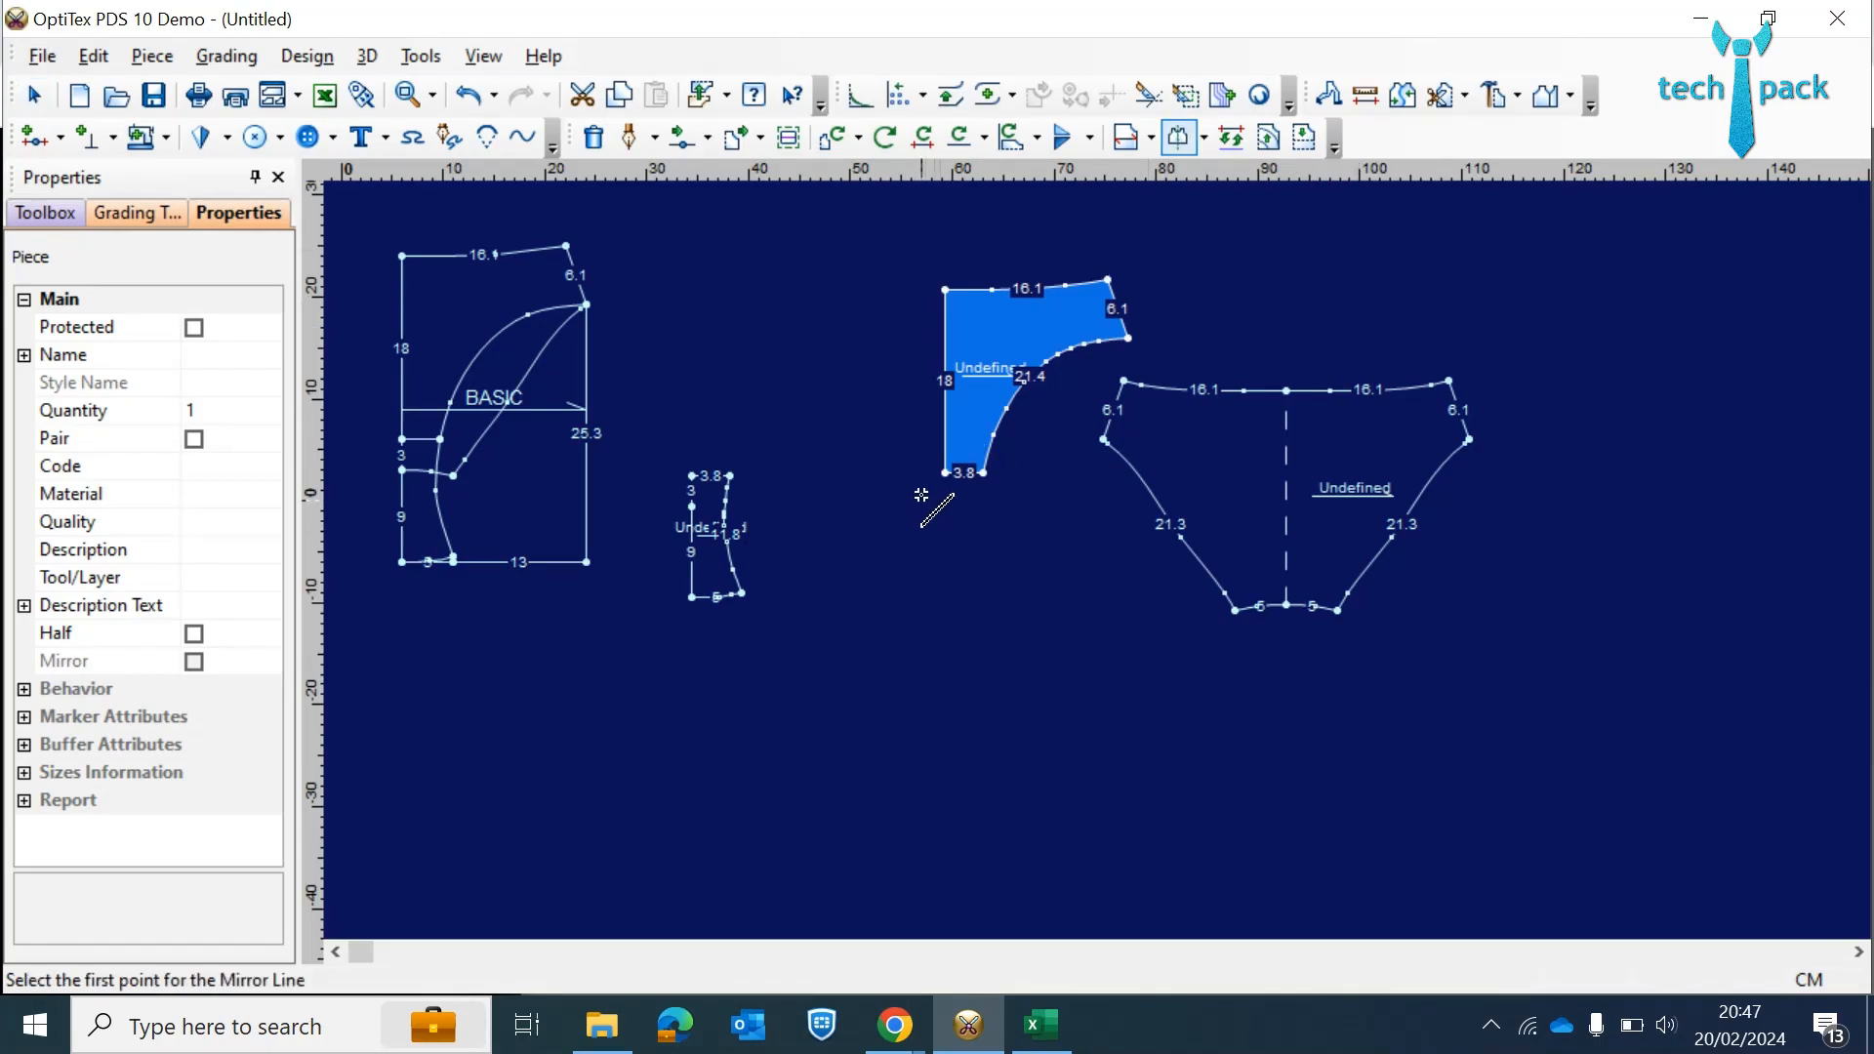
click(943, 474)
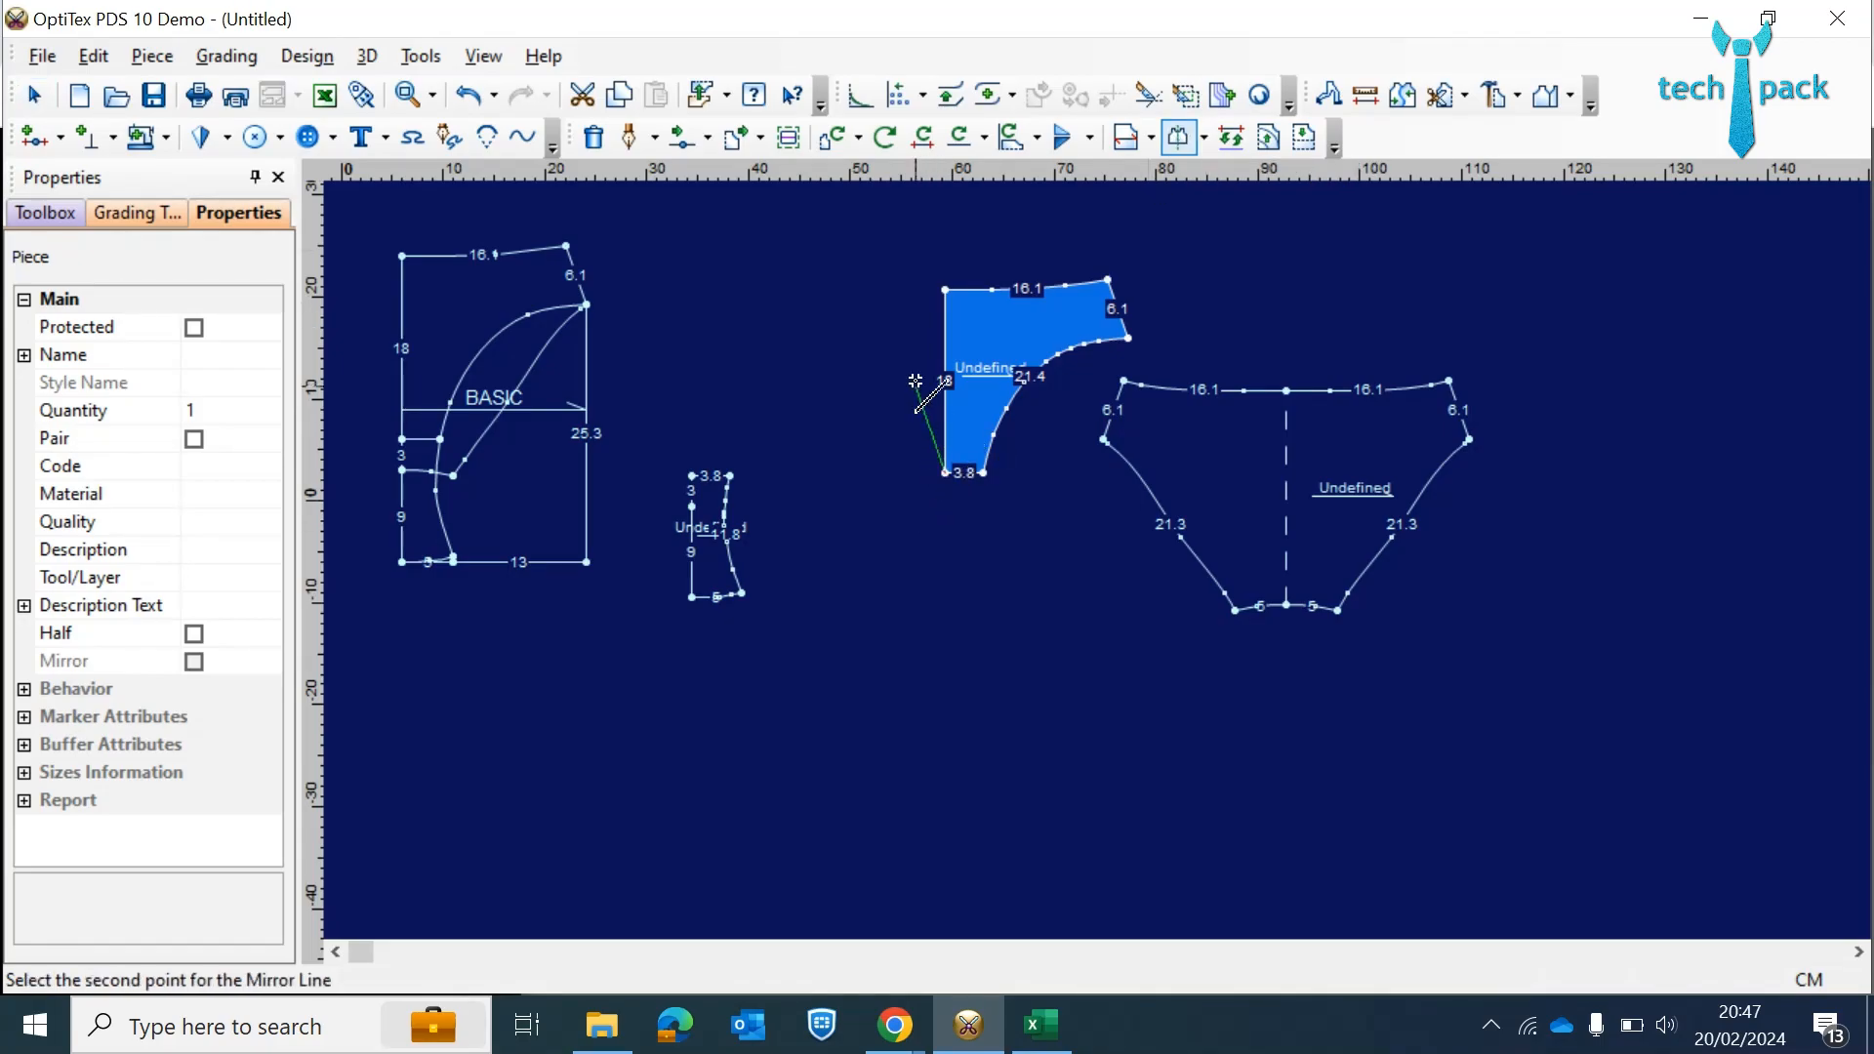
click(943, 292)
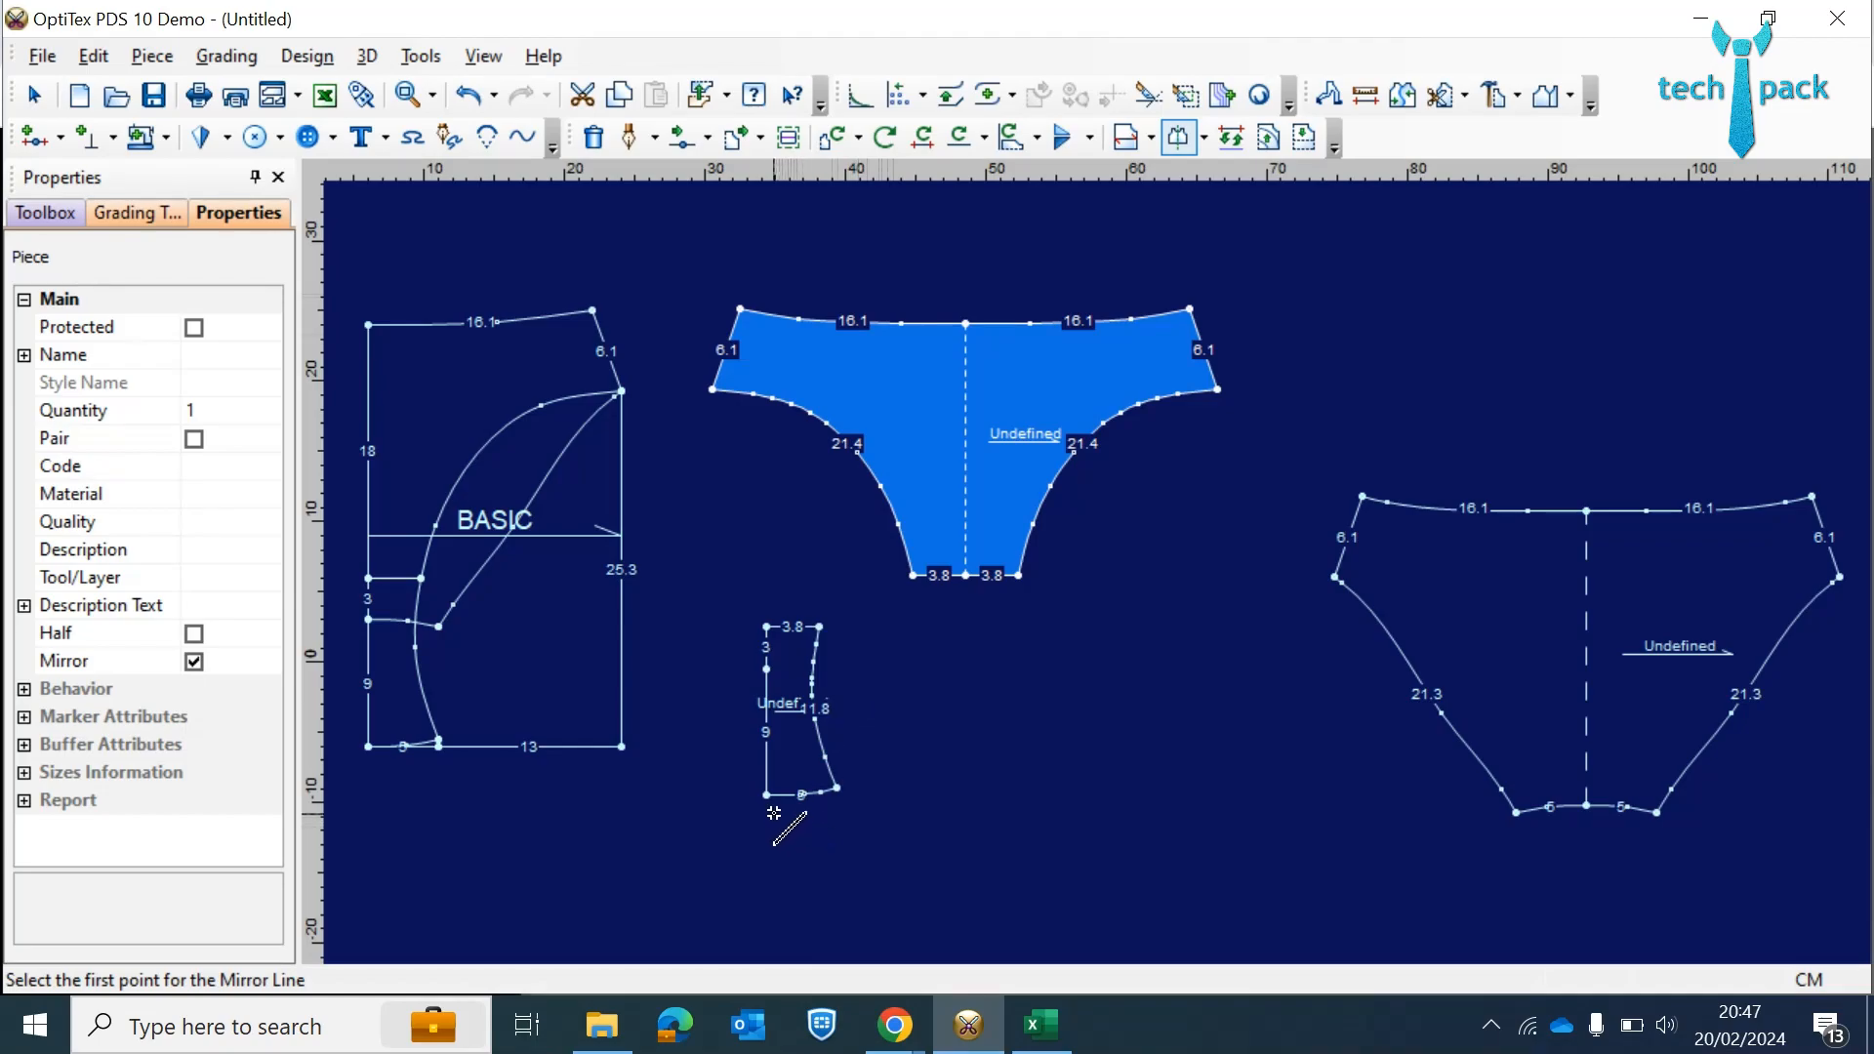
- Mirror the crotch piece about its straight centre edge, from the lower centre corner to the upper one
scroll(781, 810, up, 2)
click(1086, 558)
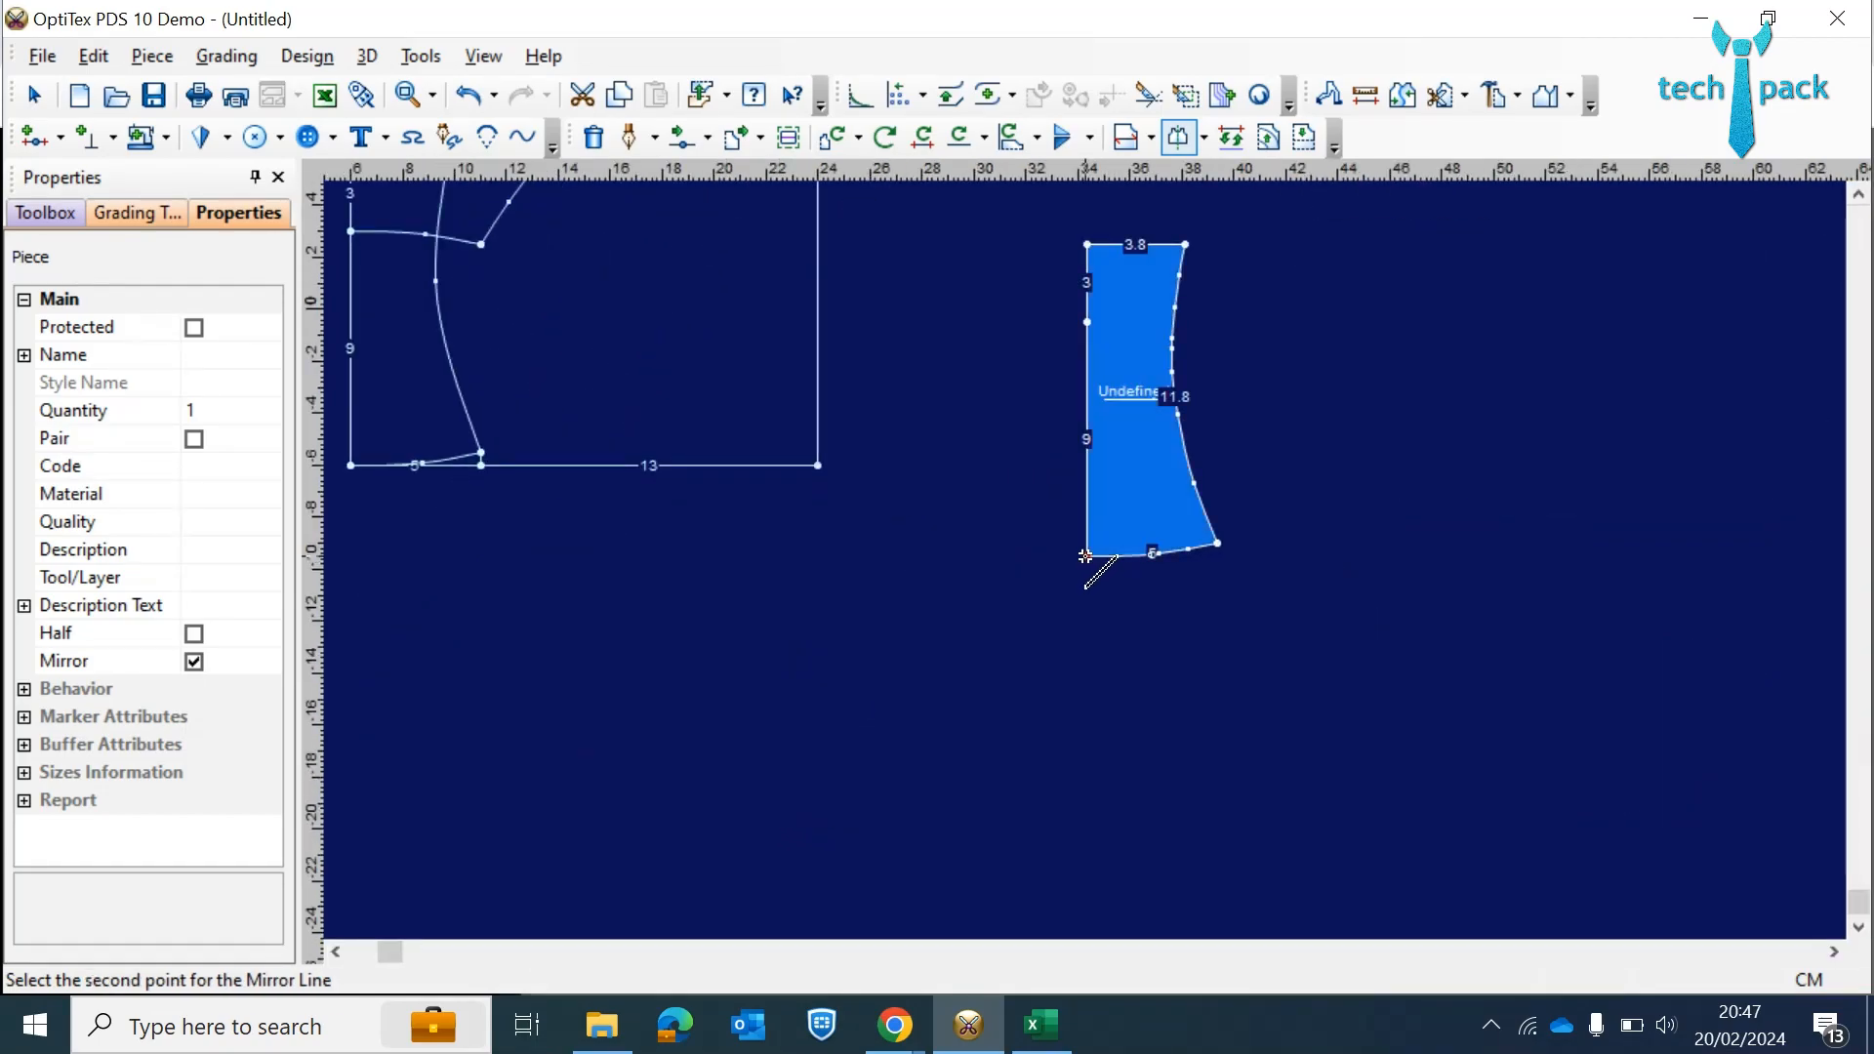
click(1084, 243)
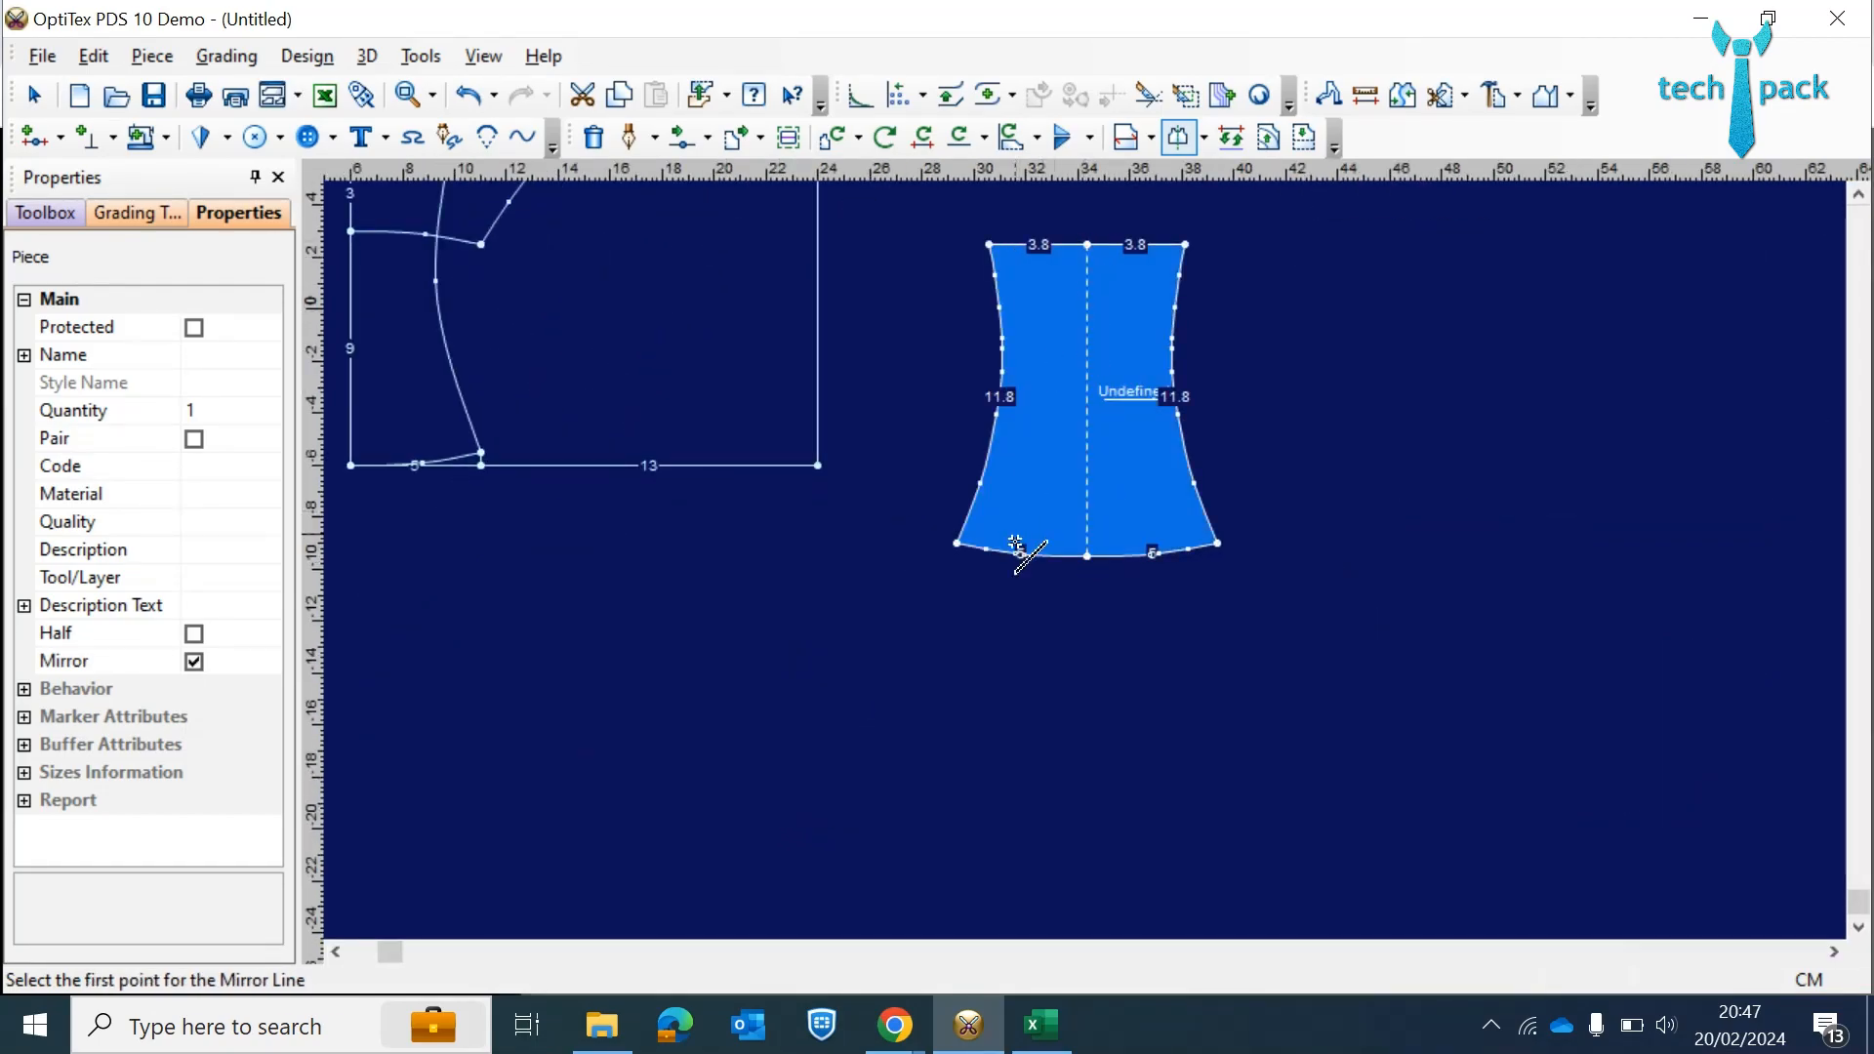
scroll(1016, 557, down, 2)
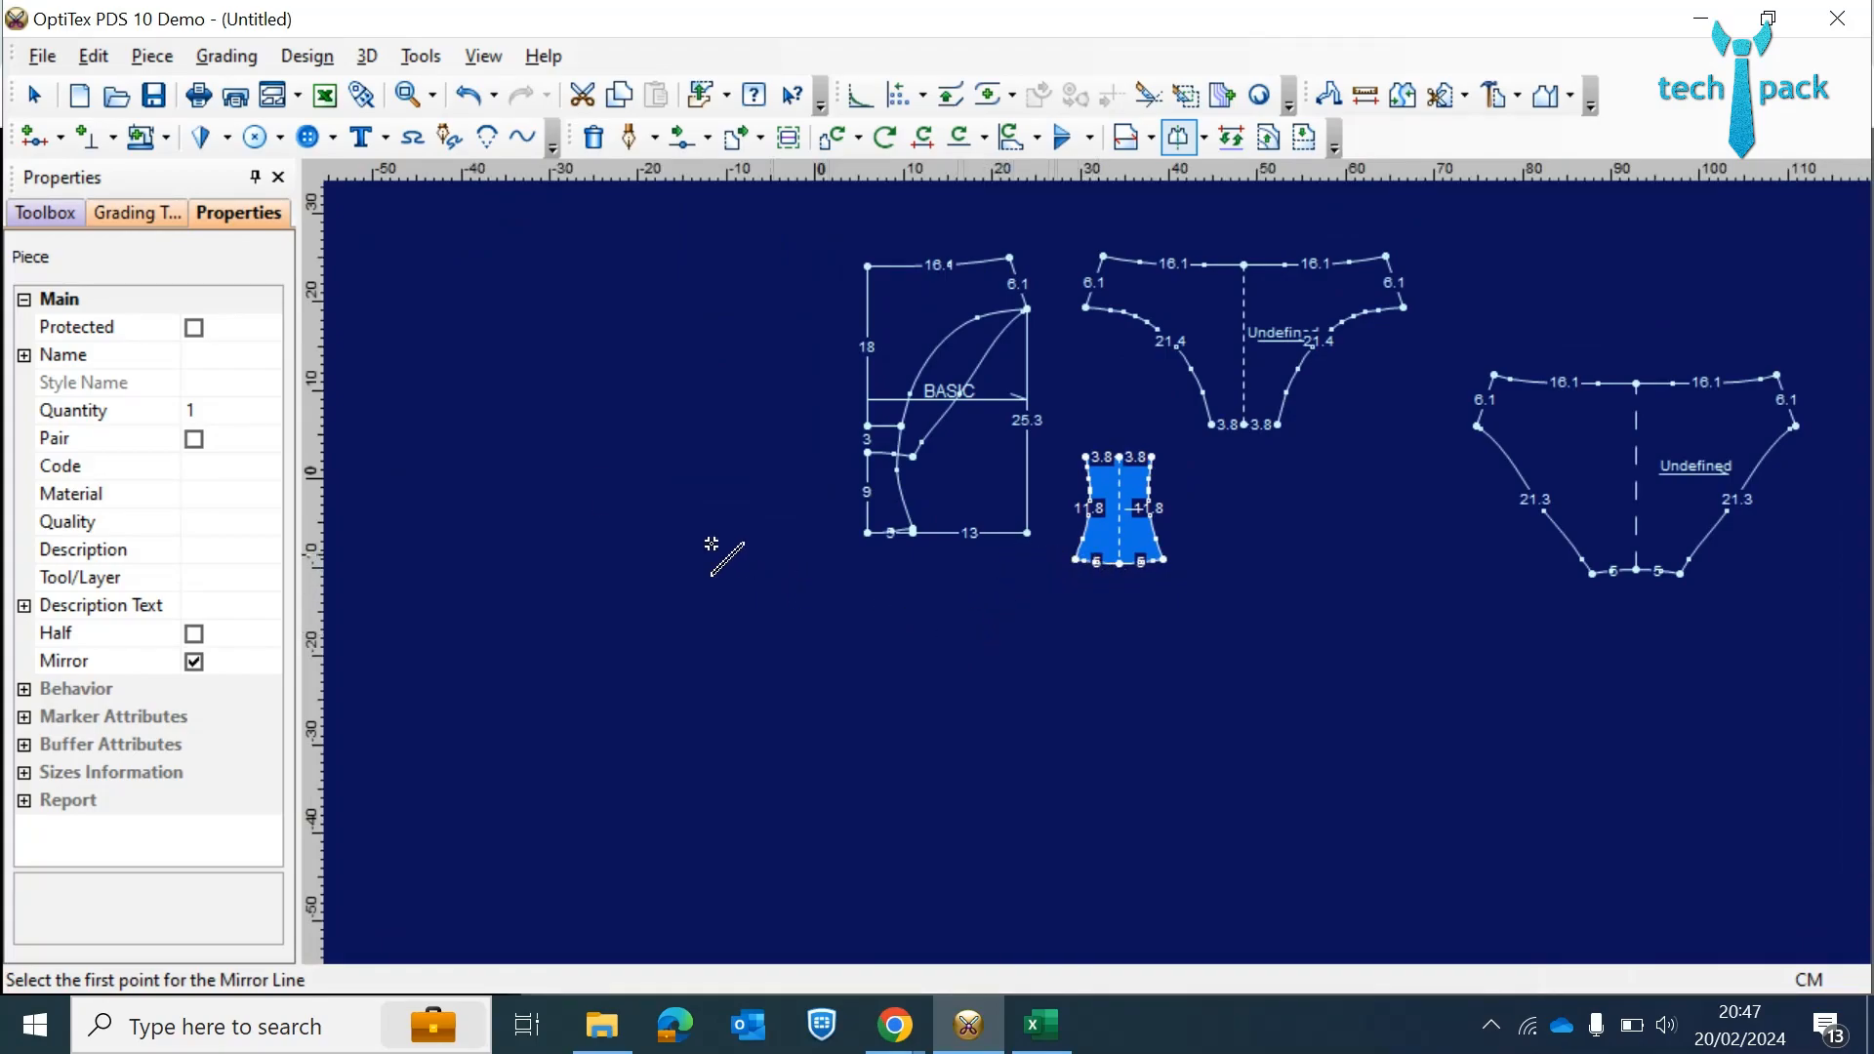
- Clear the BASIC block from the working area and keep the changes made to it
click(41, 95)
click(984, 471)
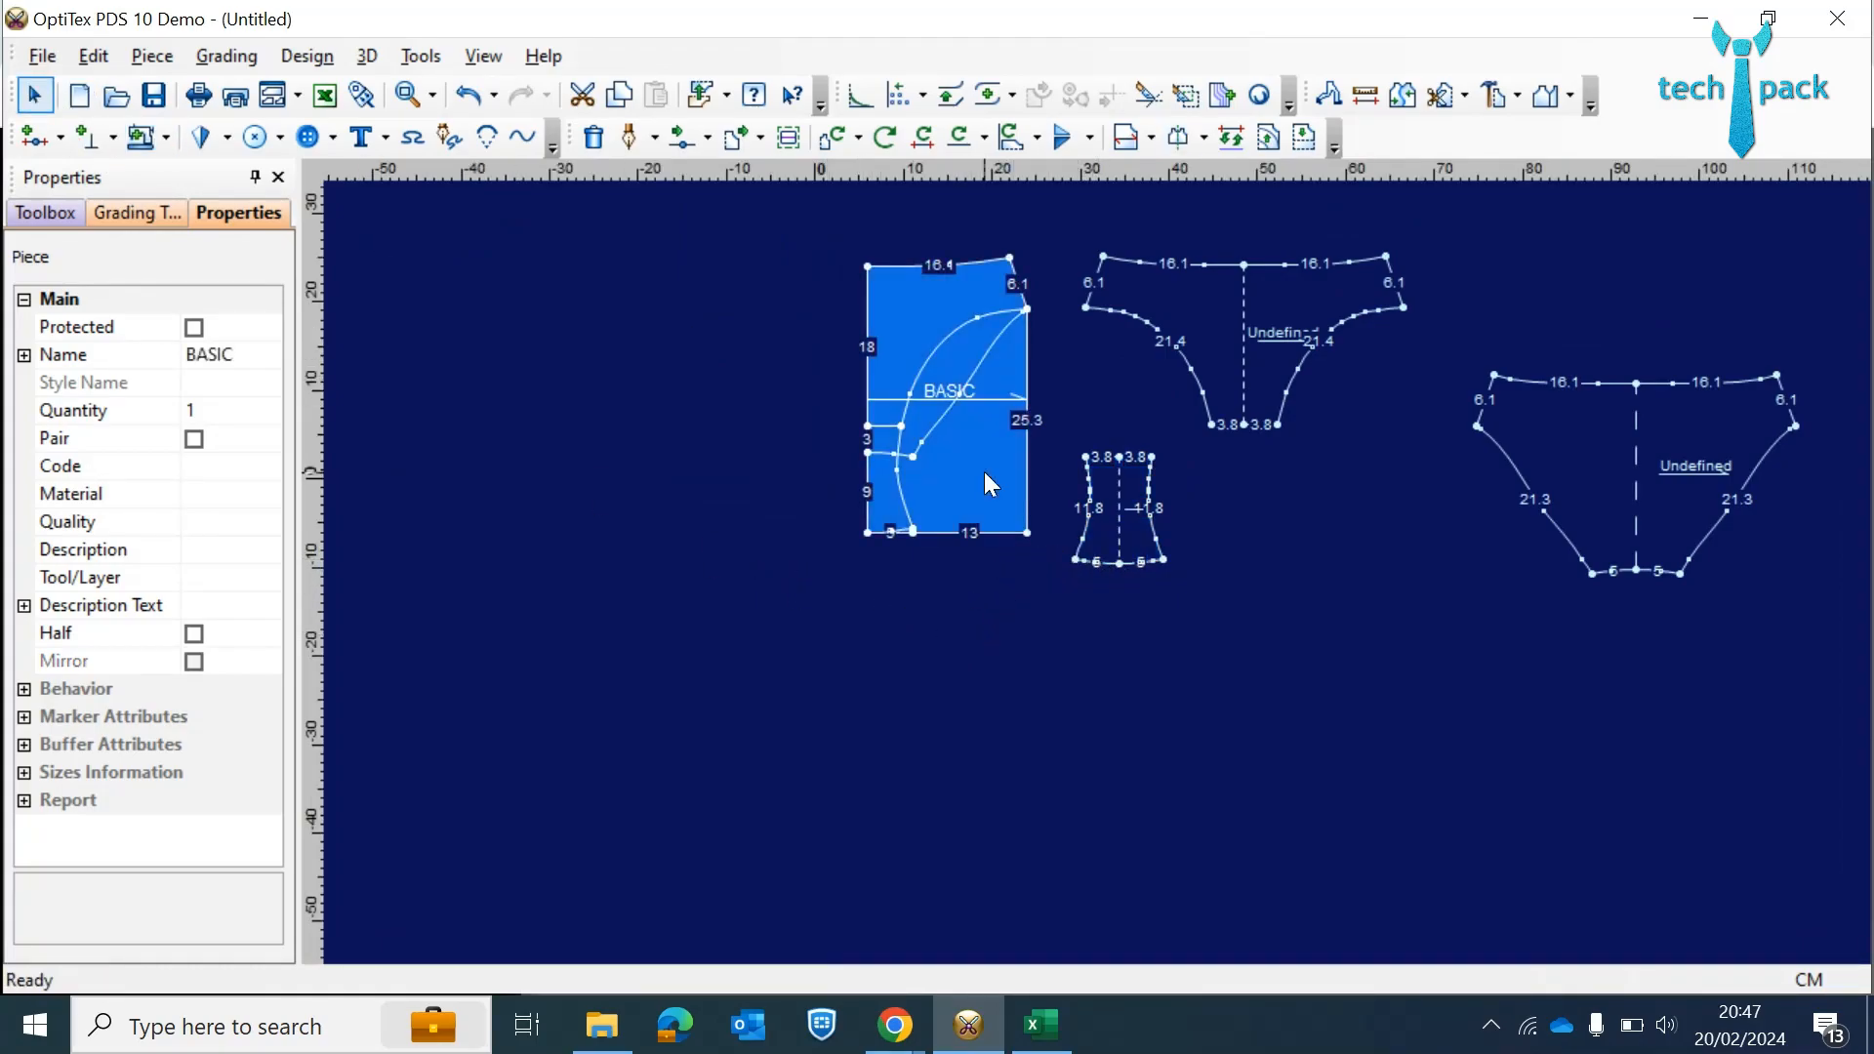
click(914, 585)
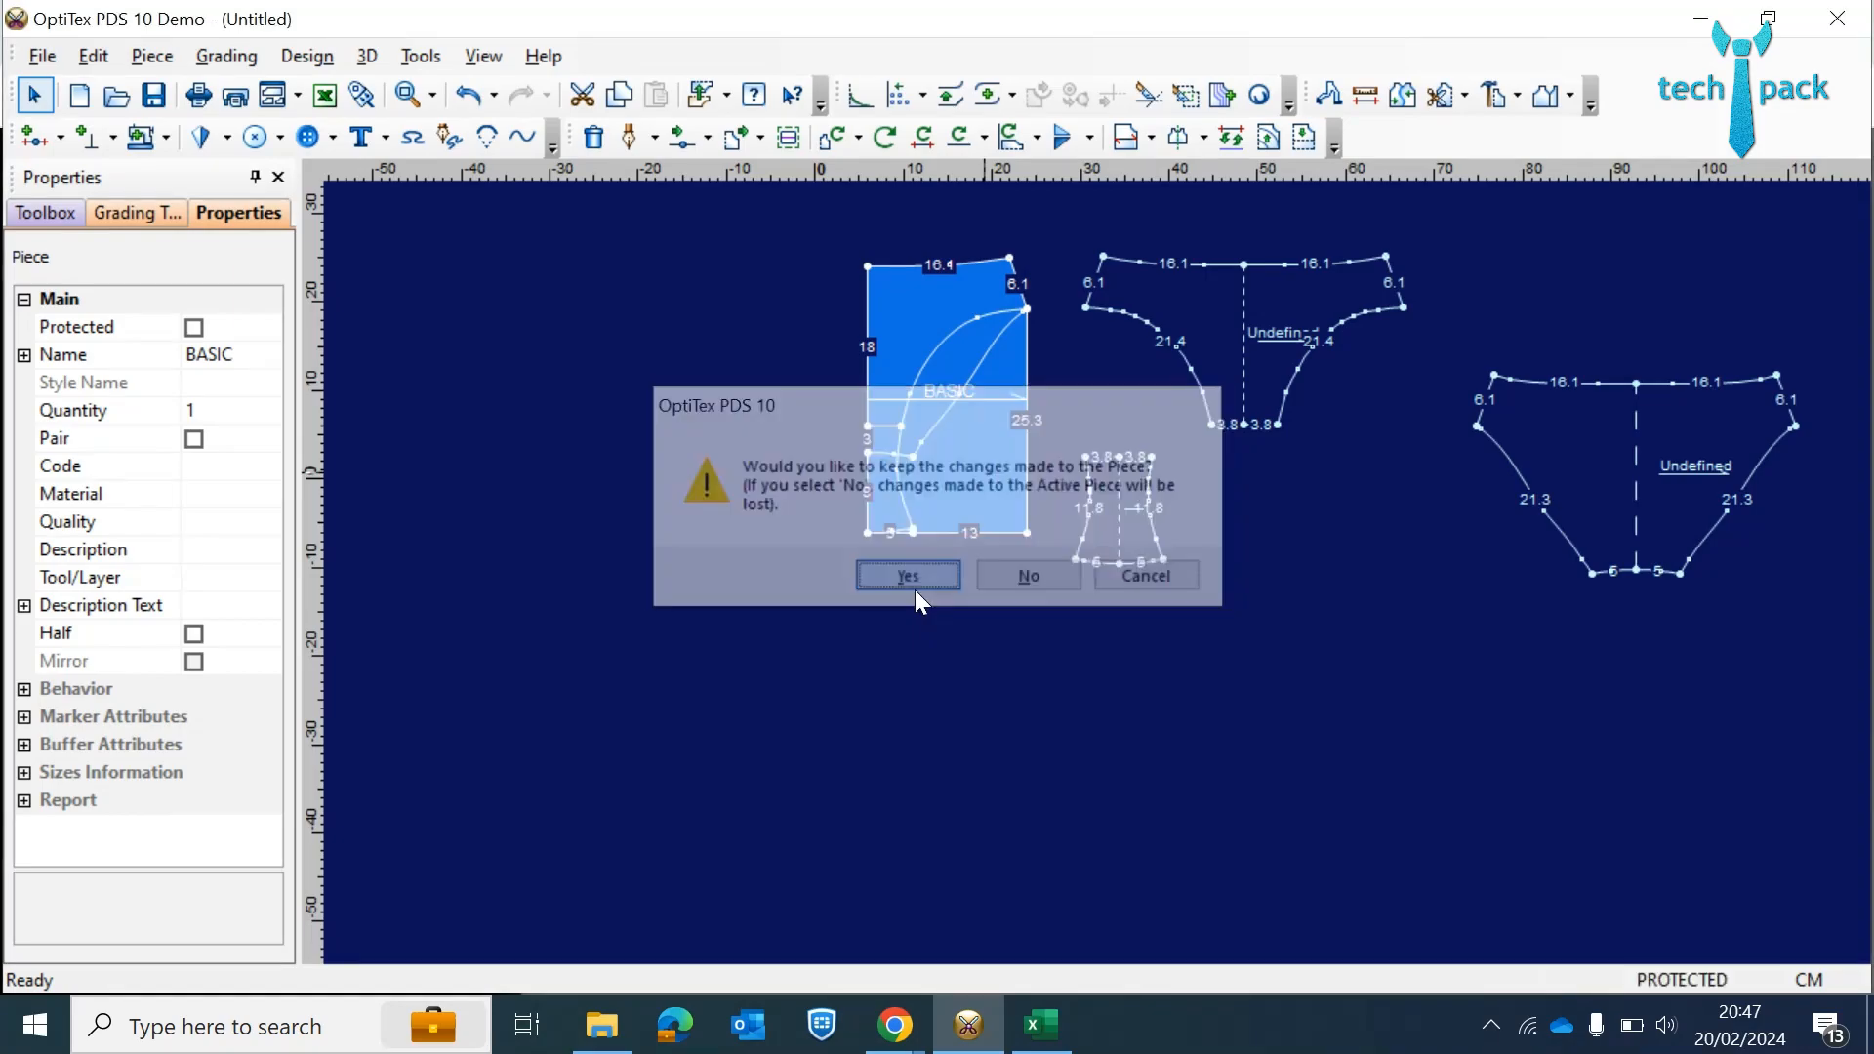
- Arrange the front, crotch and back pieces side by side with the crotch piece in the middle, and fit them in view
drag(1314, 314, 1357, 408)
drag(1138, 541, 1458, 597)
drag(1311, 424, 1268, 468)
drag(1461, 602, 1446, 599)
drag(1589, 448, 1562, 449)
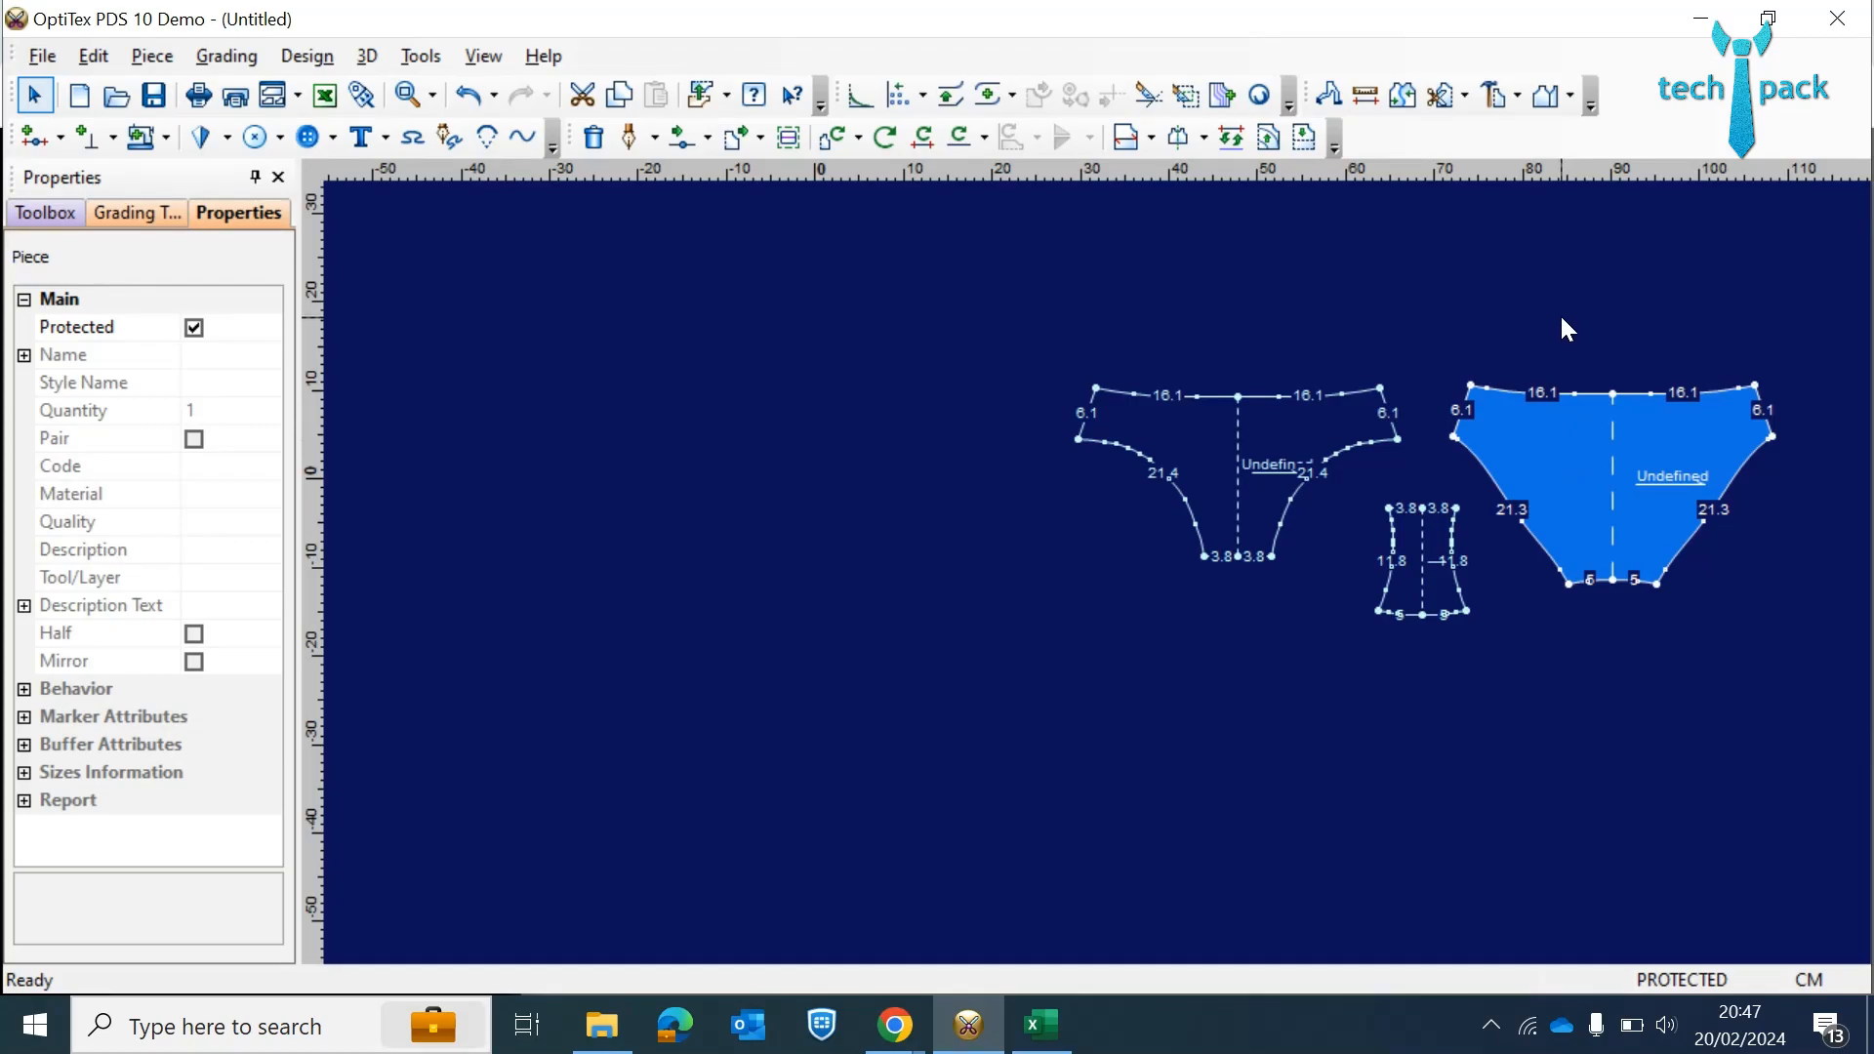
key(Home)
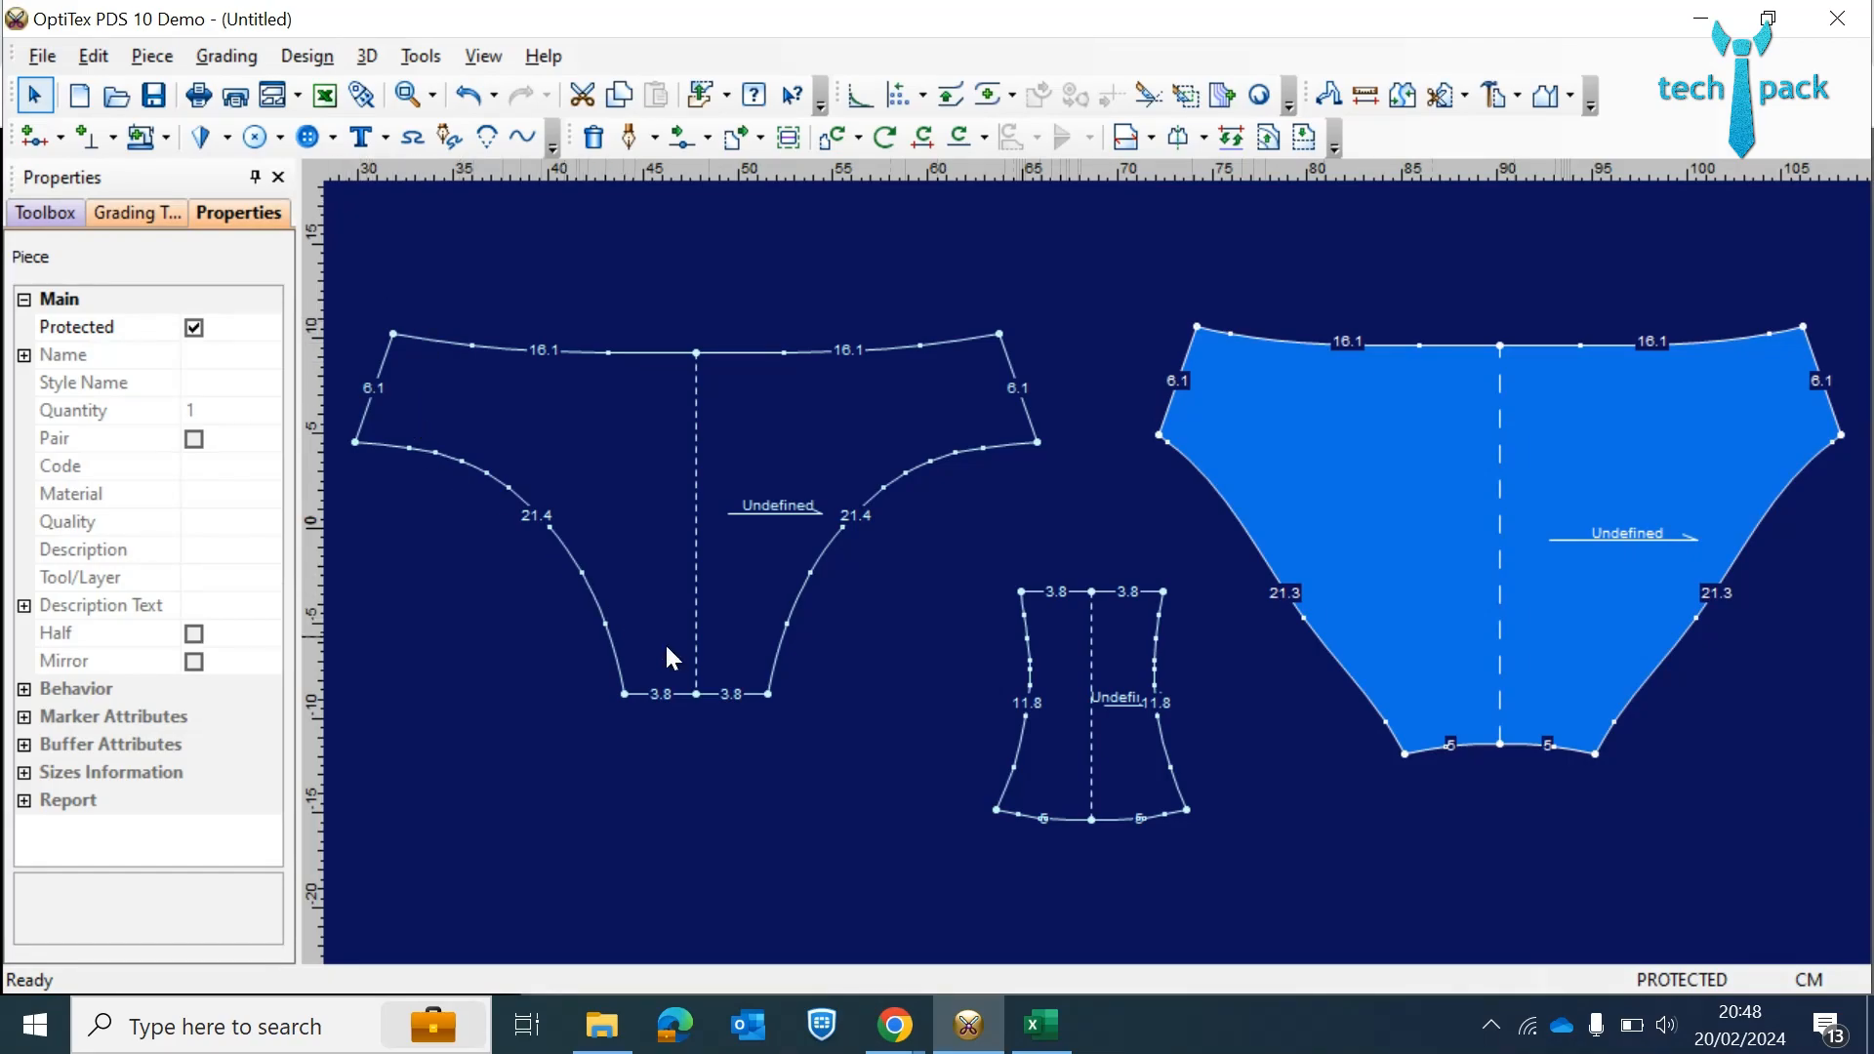
- Switch to Excel to review the Women Panties Measurement Chart against the finished pieces
click(1037, 1024)
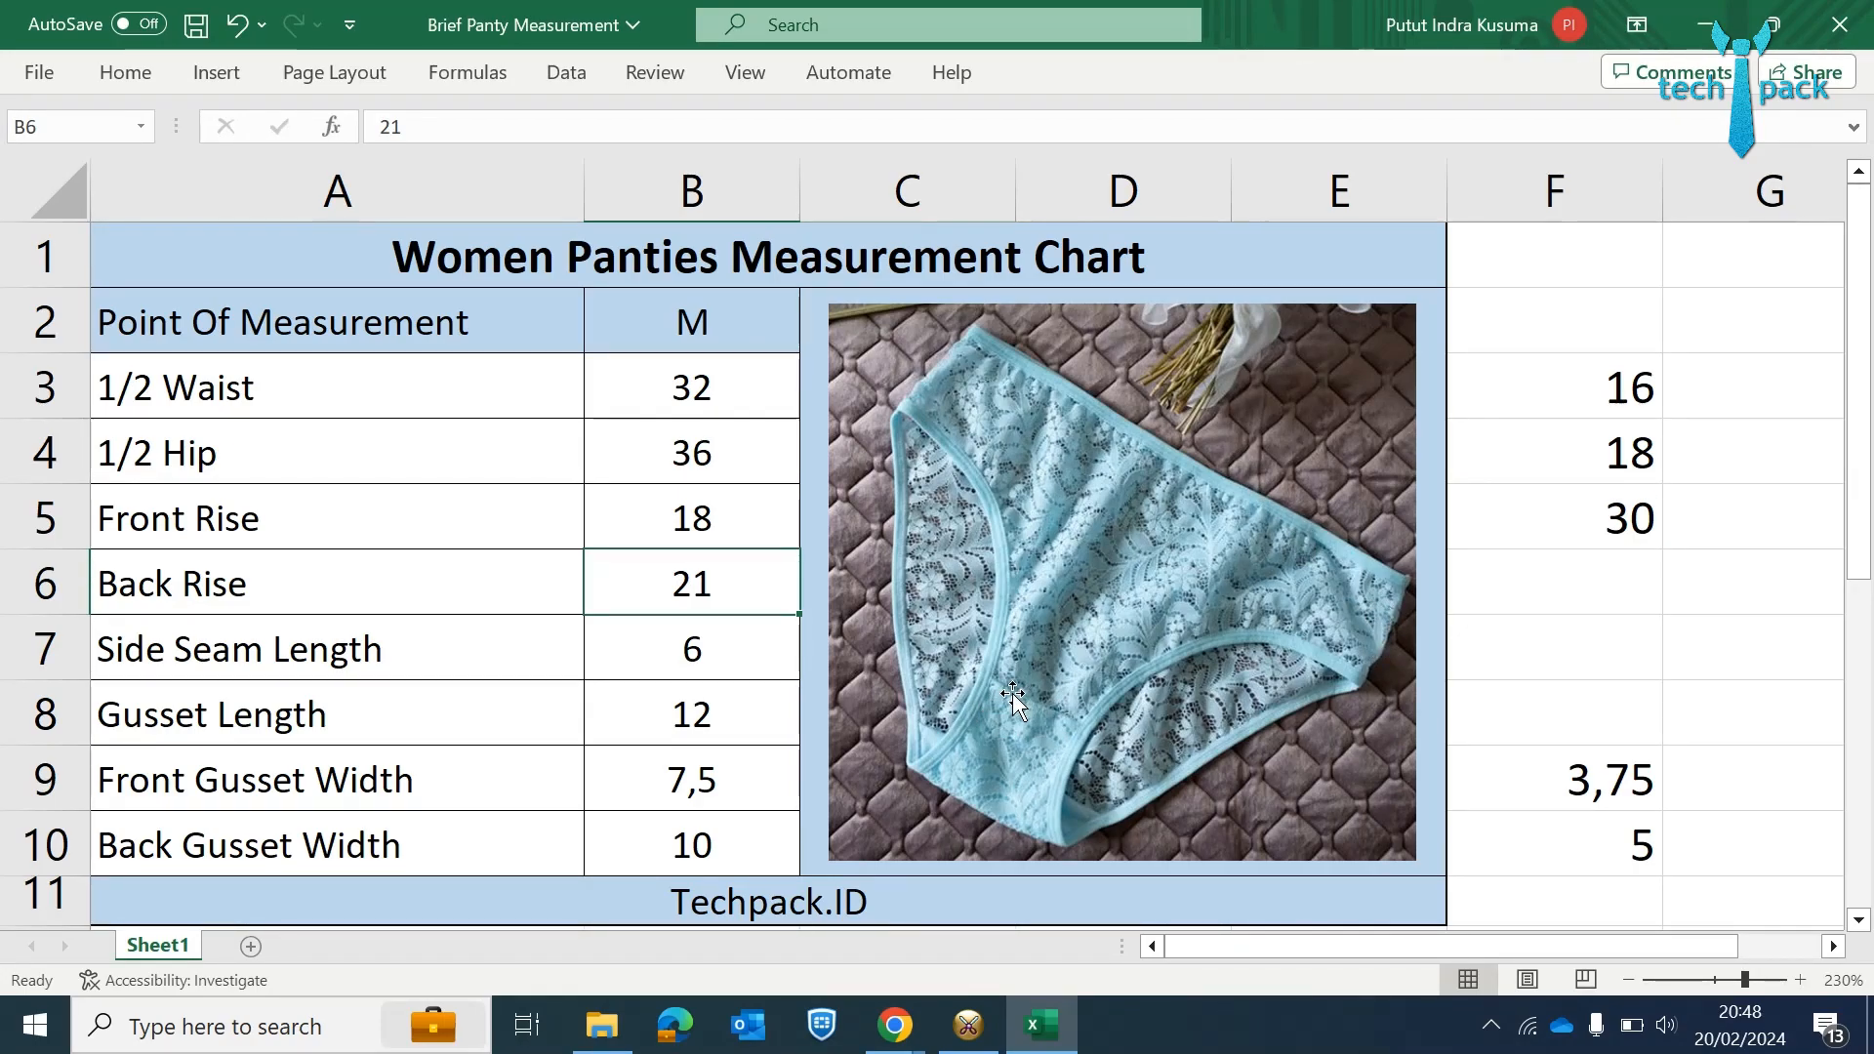
mouse_move(908, 1043)
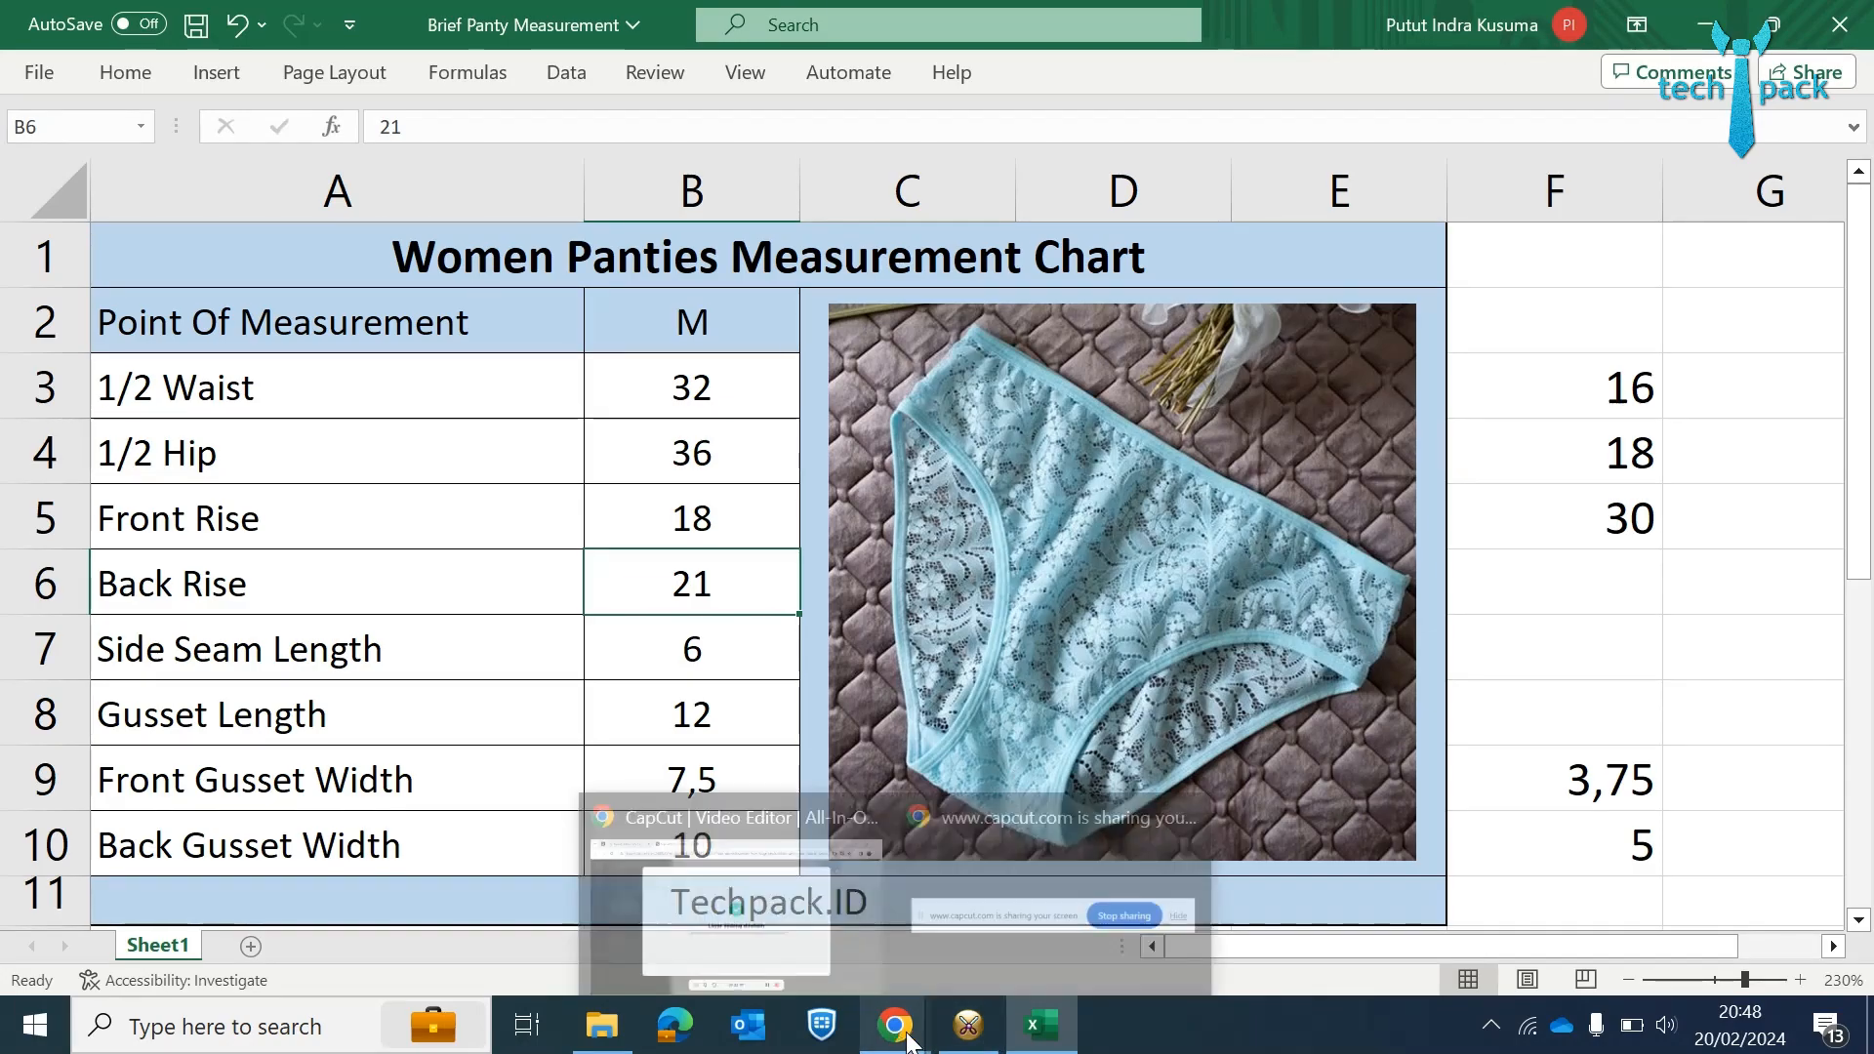
- Switch to OptiTex PDS and add a 0.7 cm seam allowance to the front piece's side seam, from waist corner to leg corner
click(968, 1025)
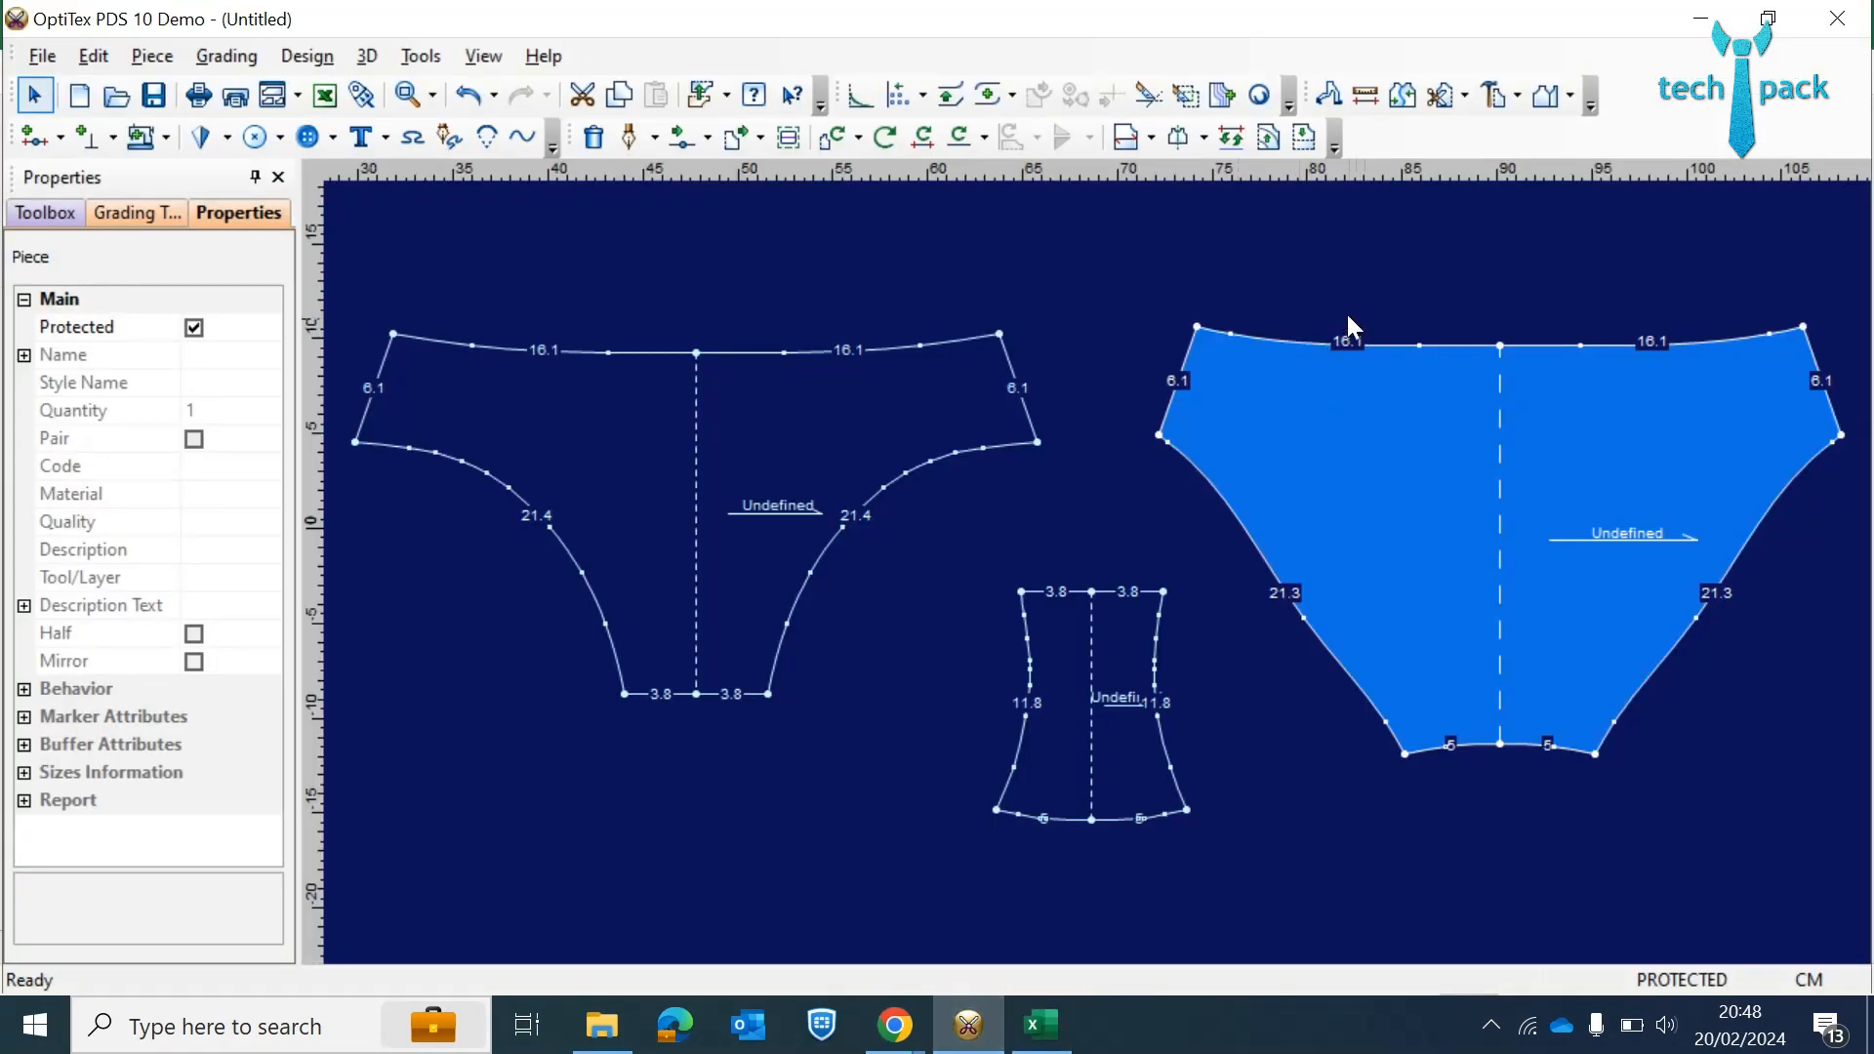
click(383, 360)
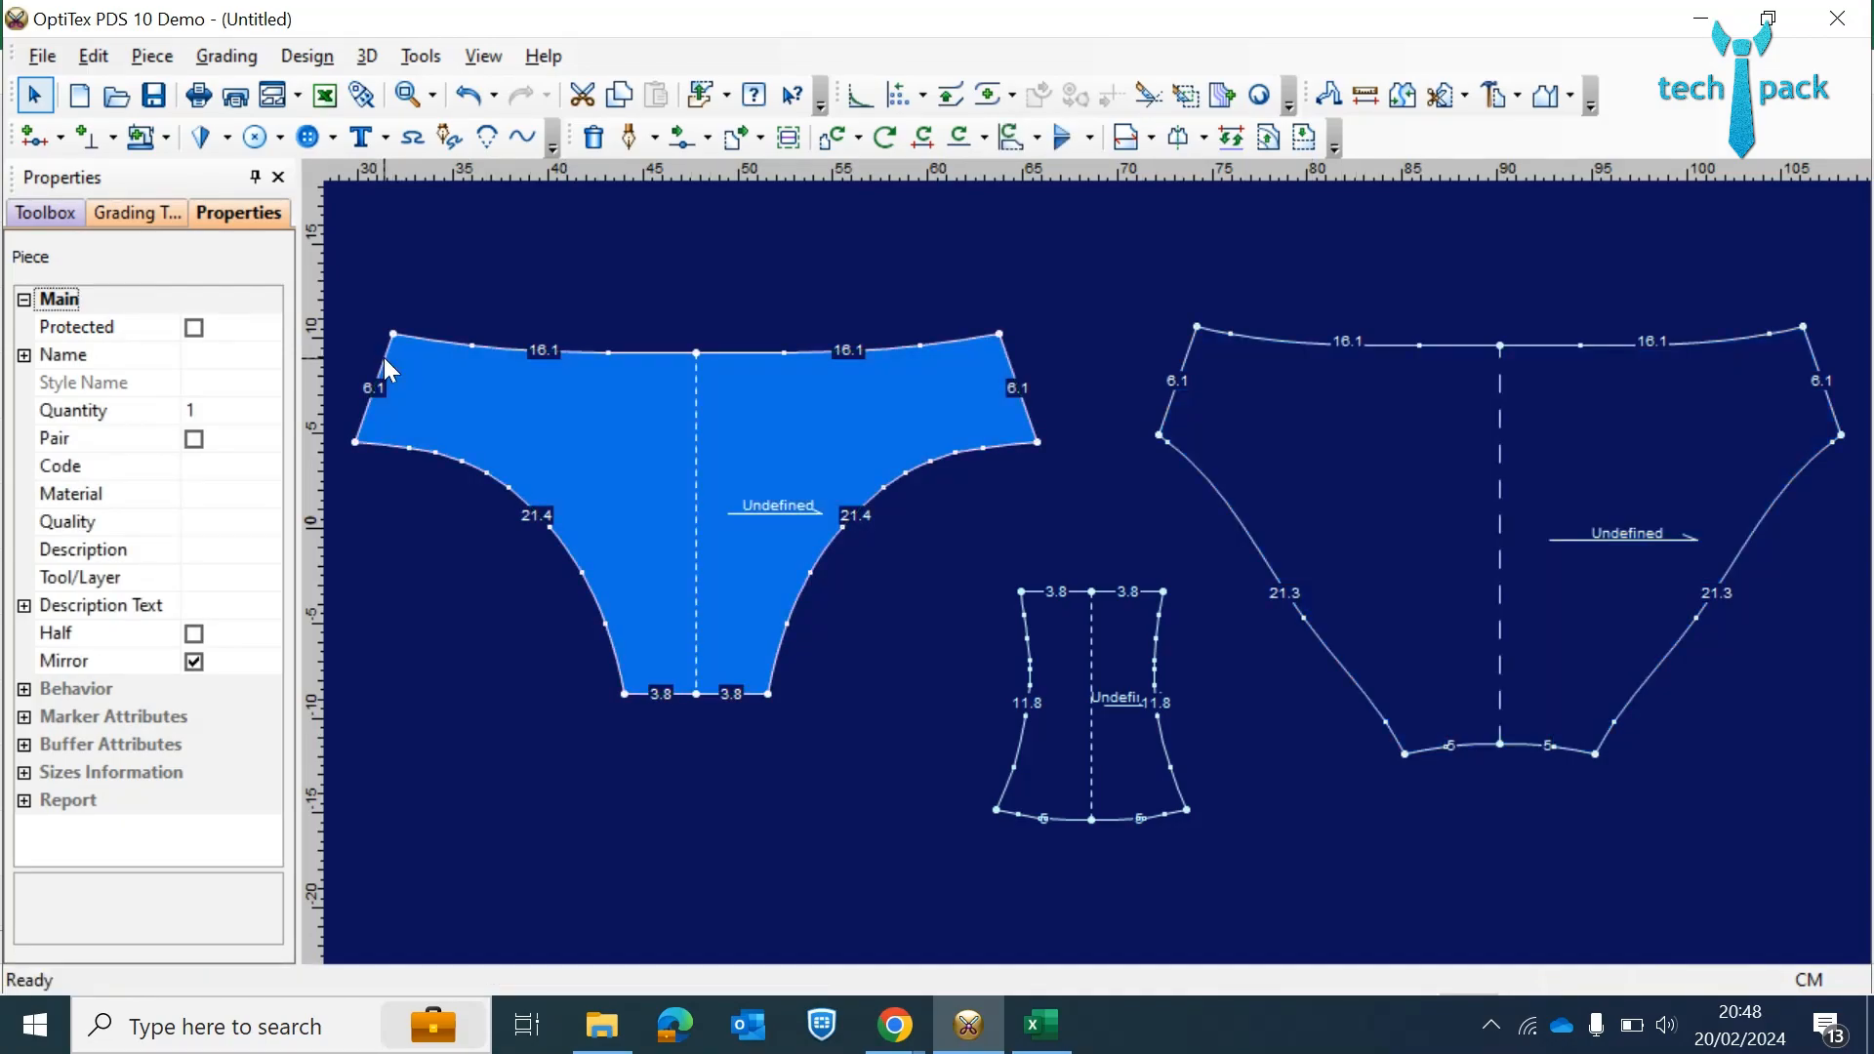
click(147, 148)
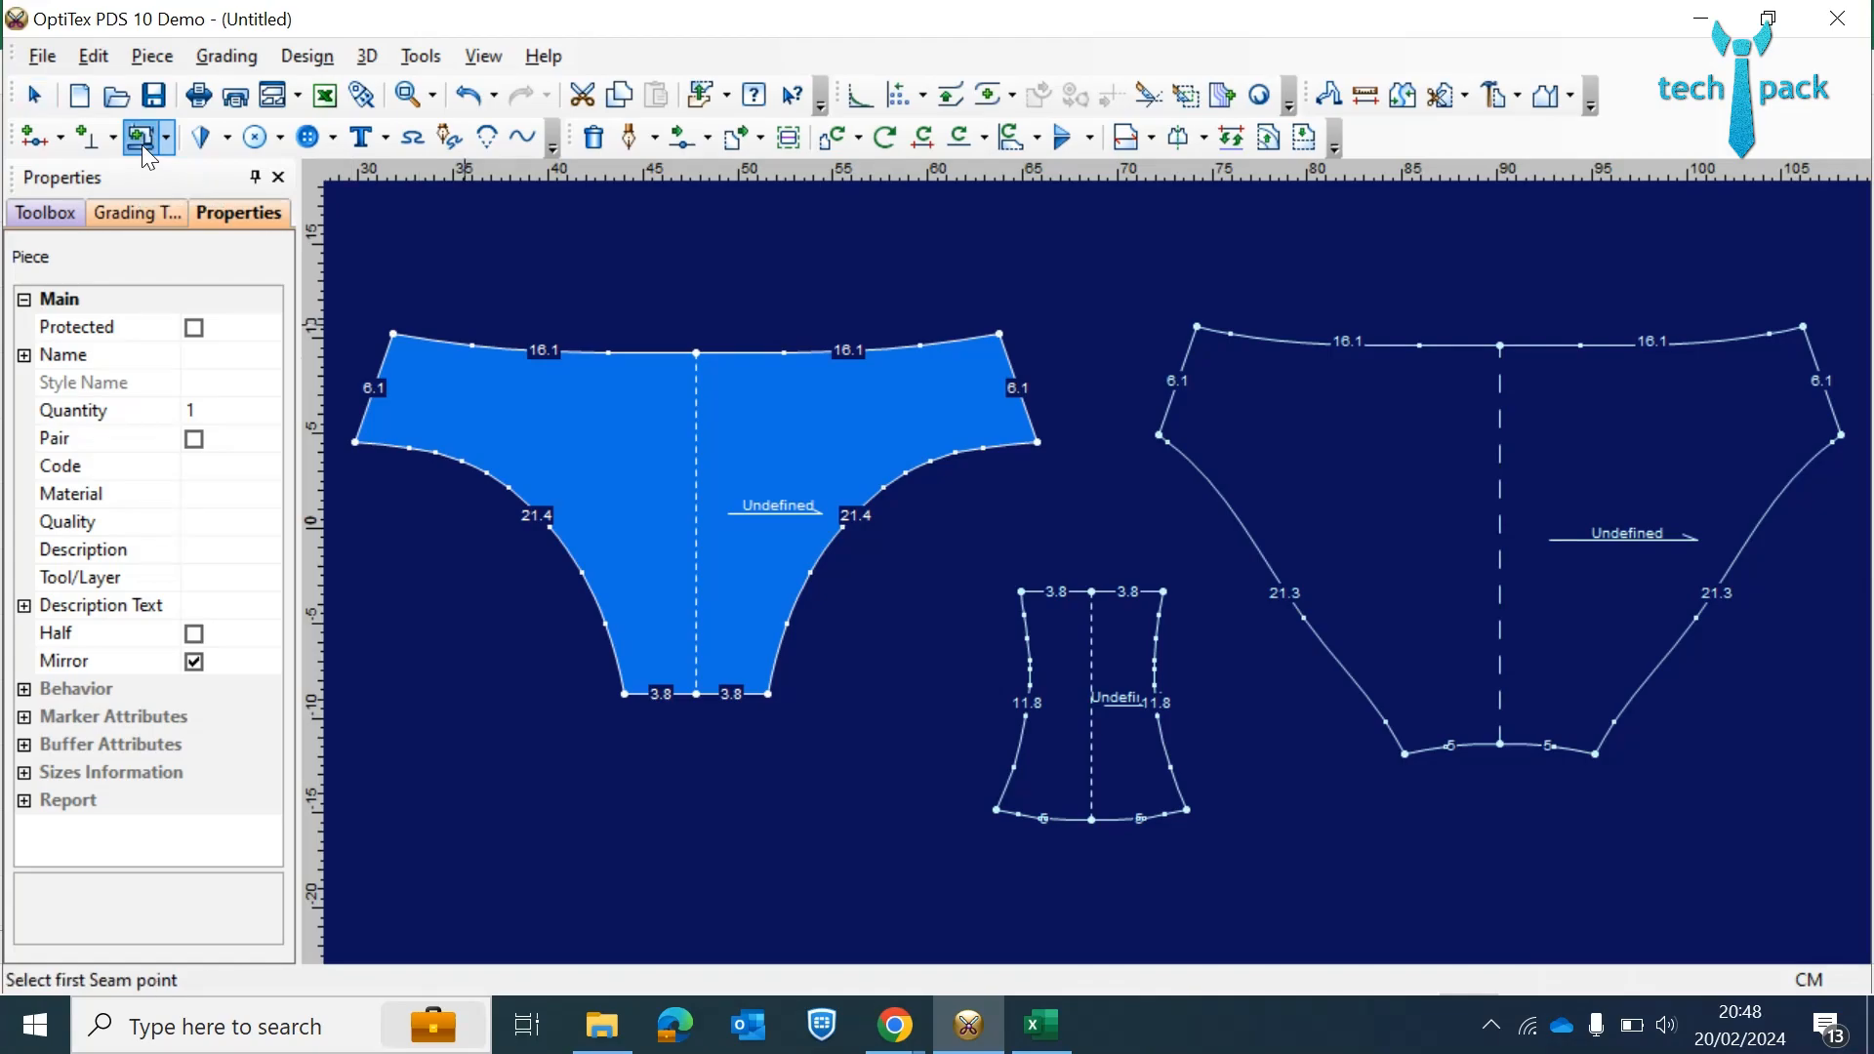
click(997, 334)
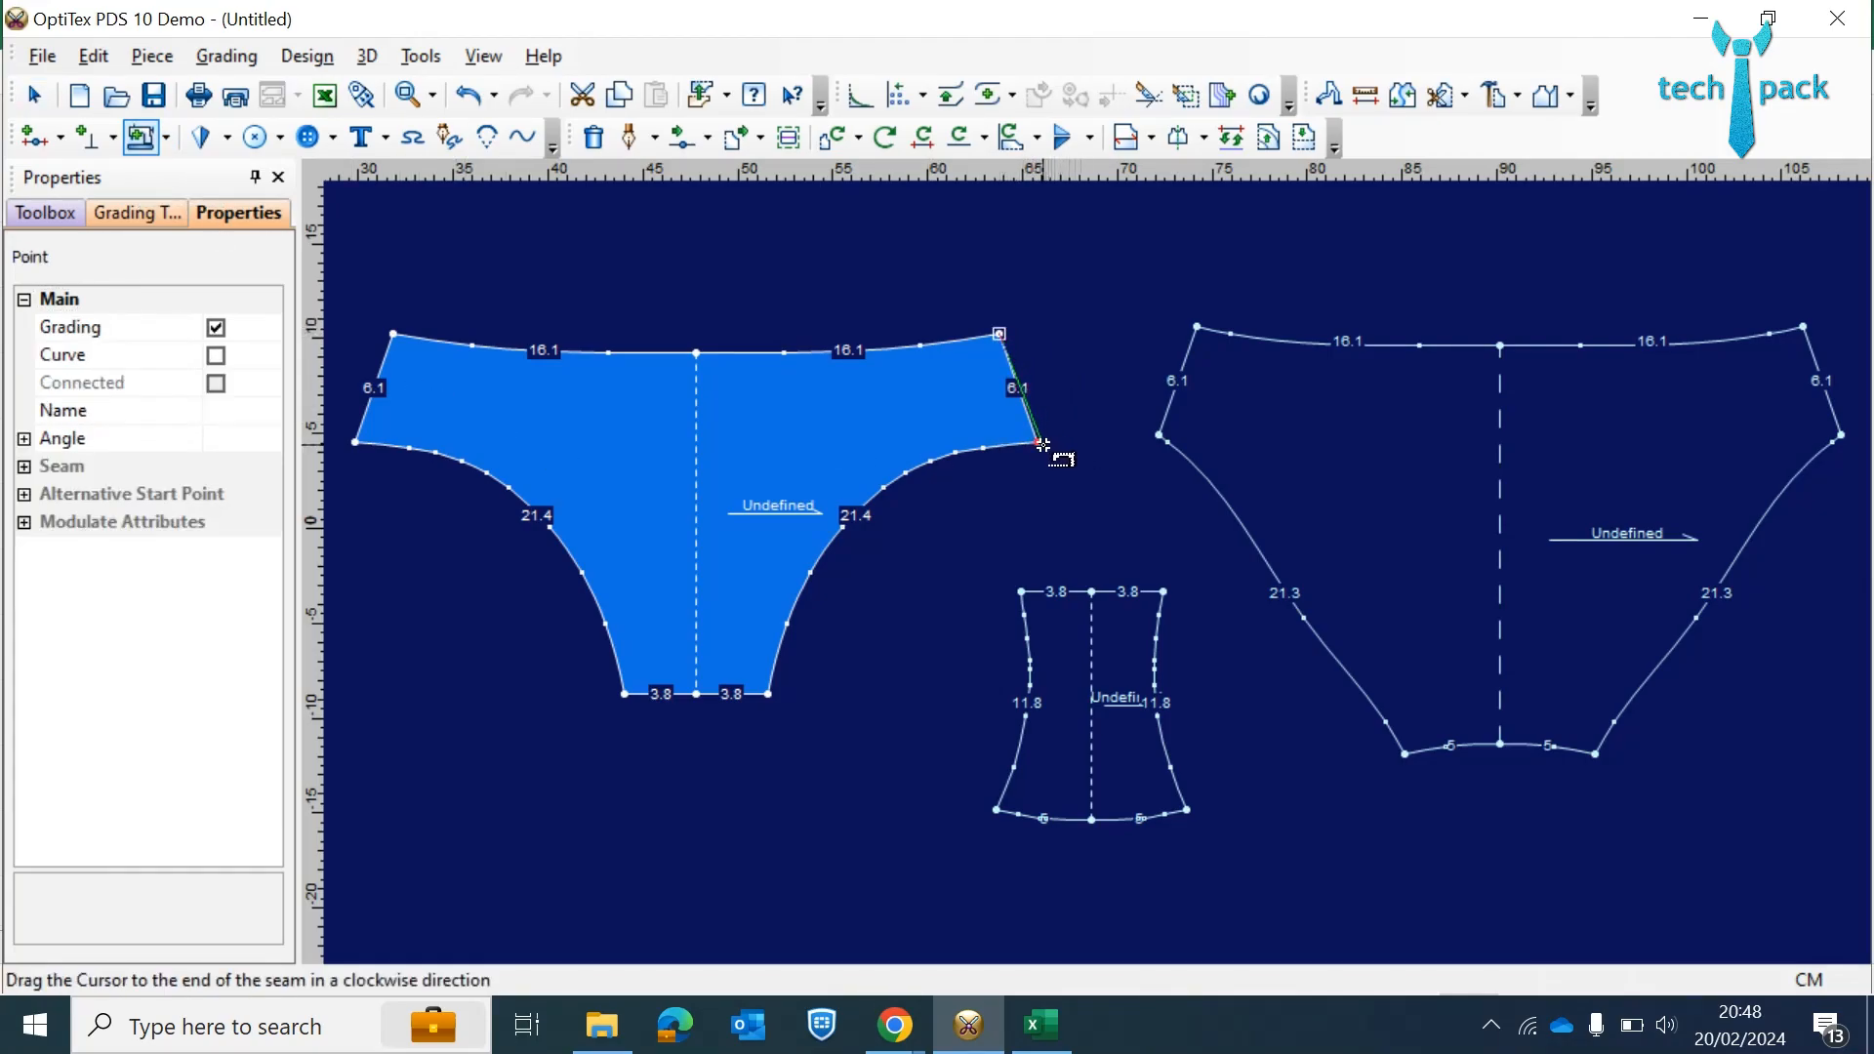
click(1038, 442)
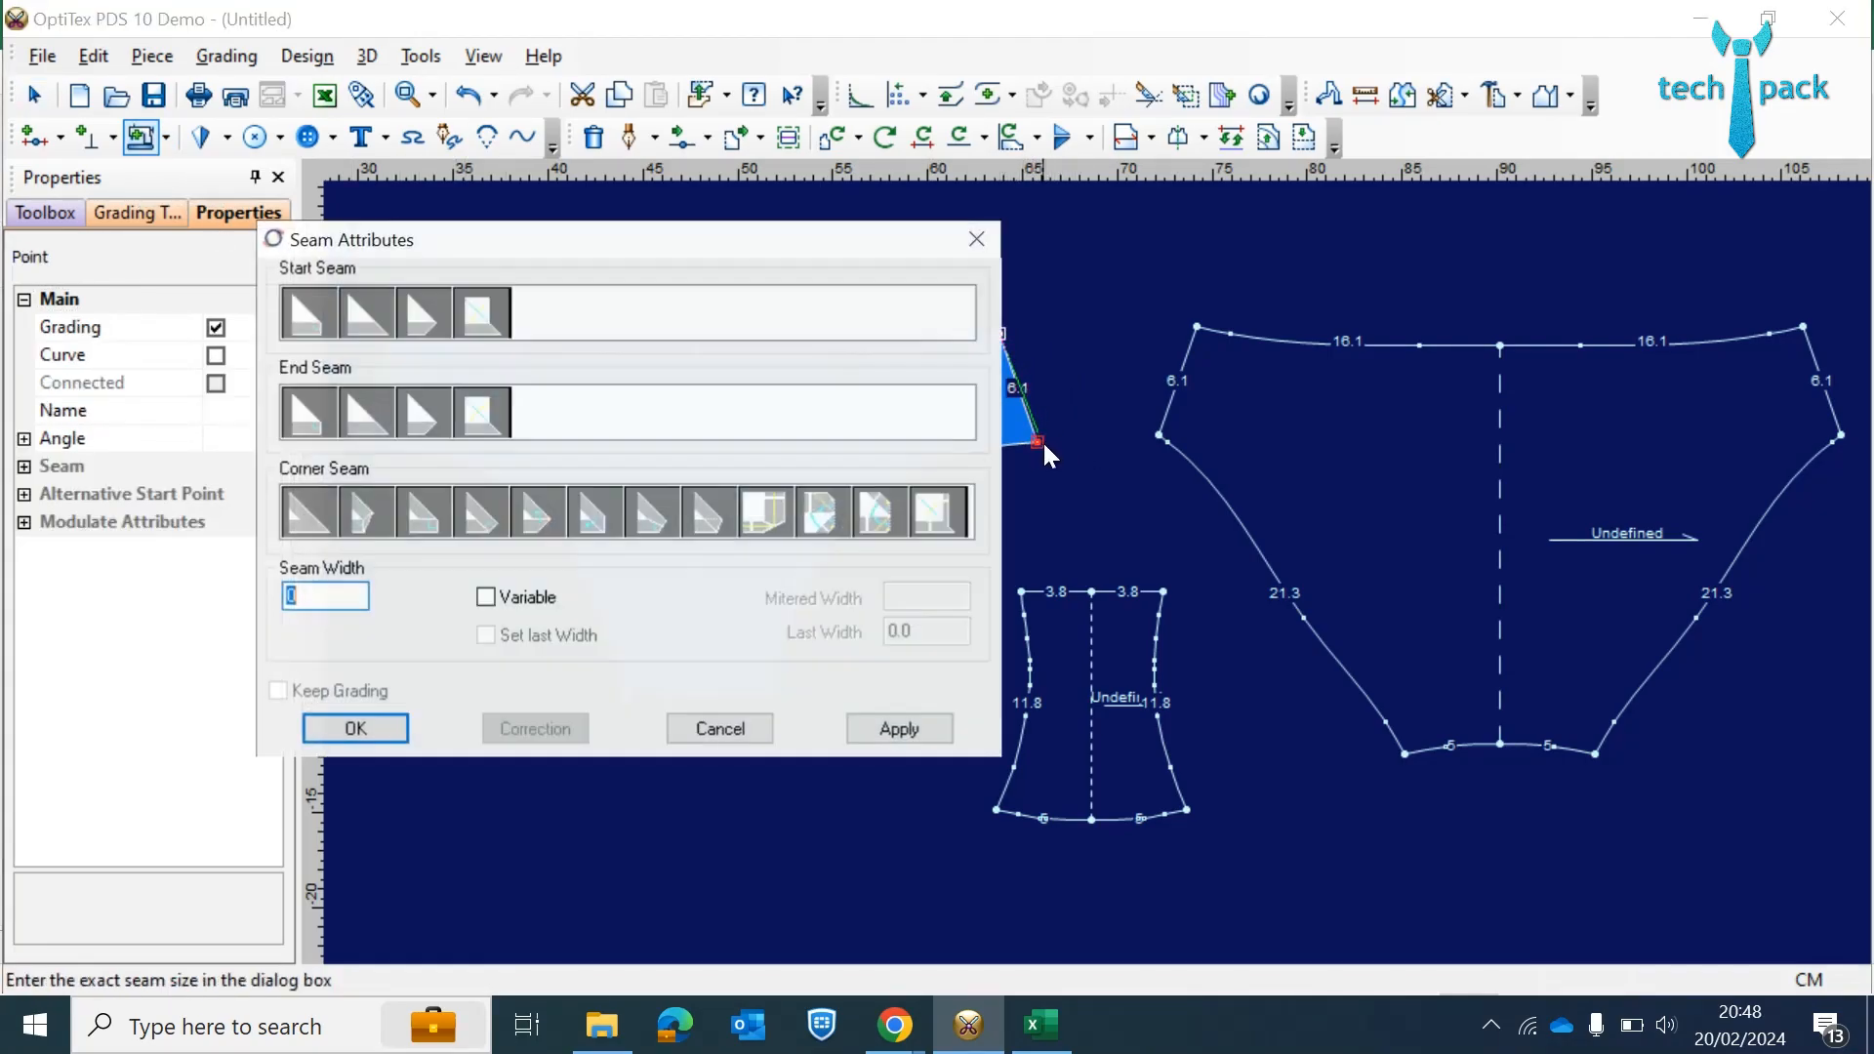
click(366, 596)
text(.5)
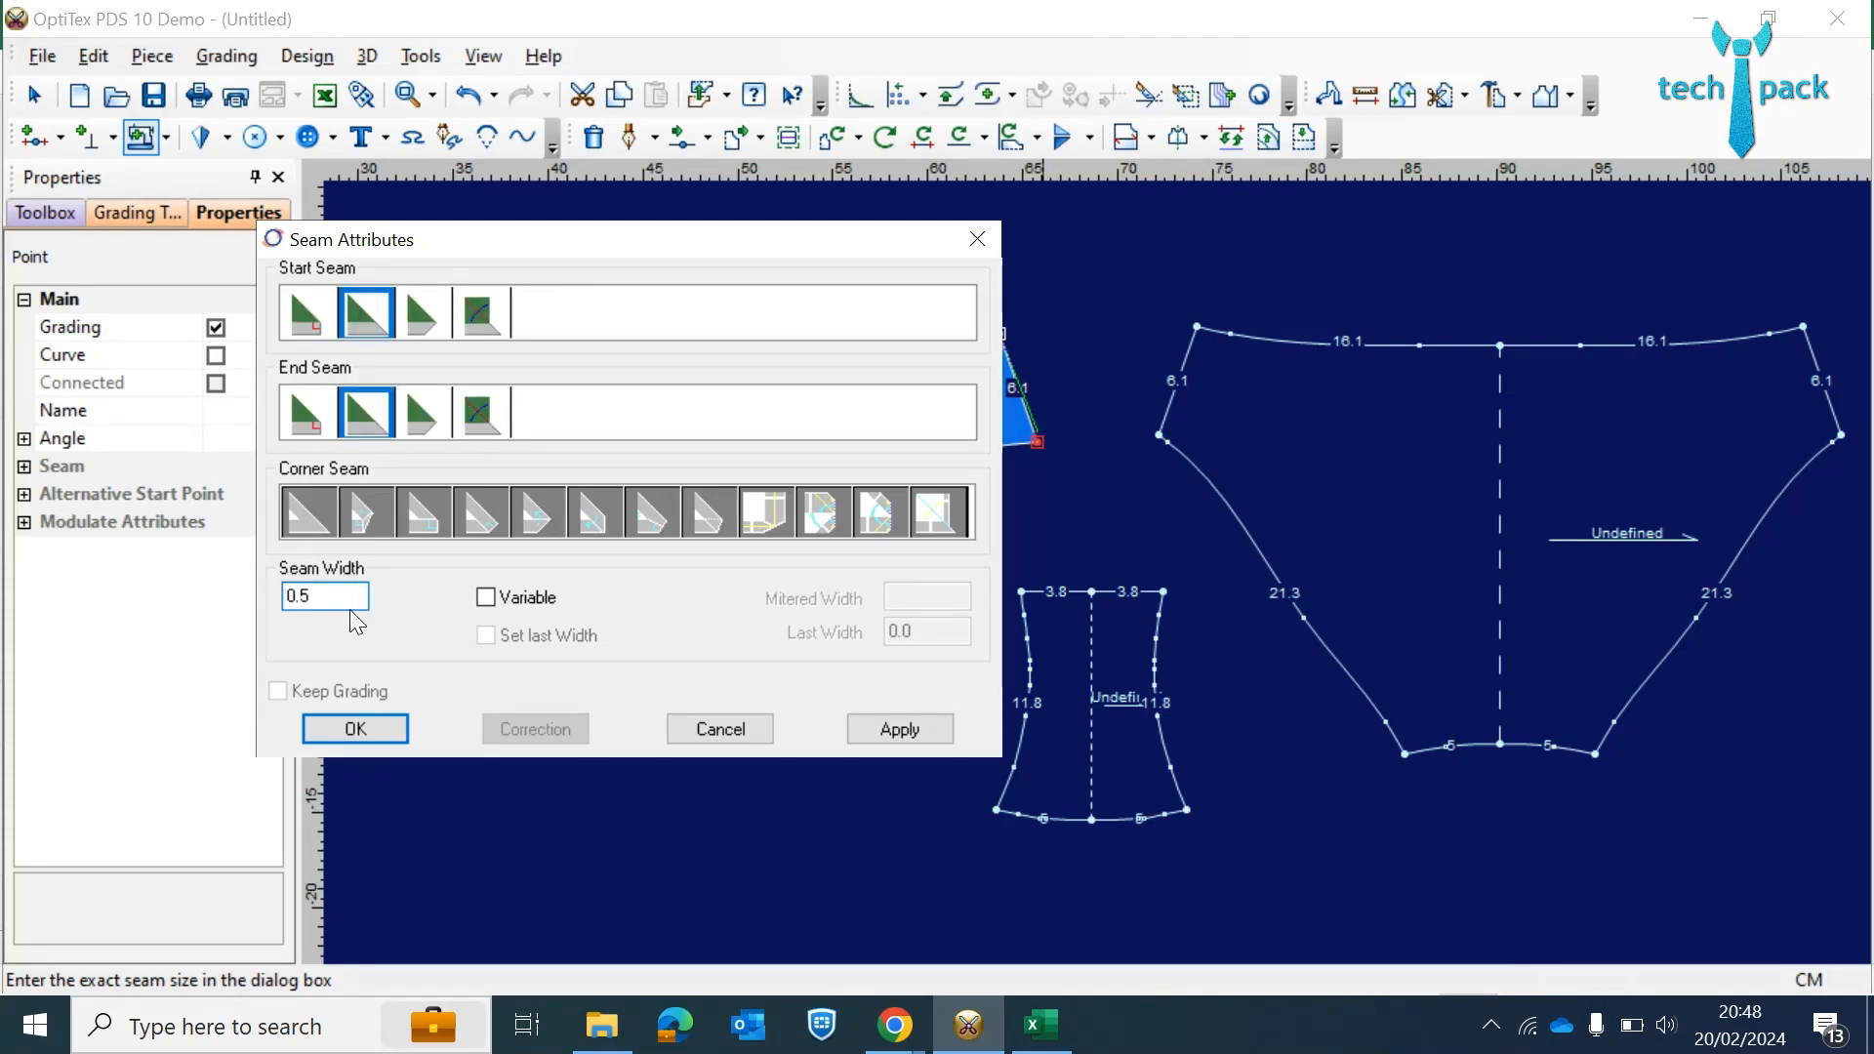
key(BackSpace)
text(7)
click(356, 728)
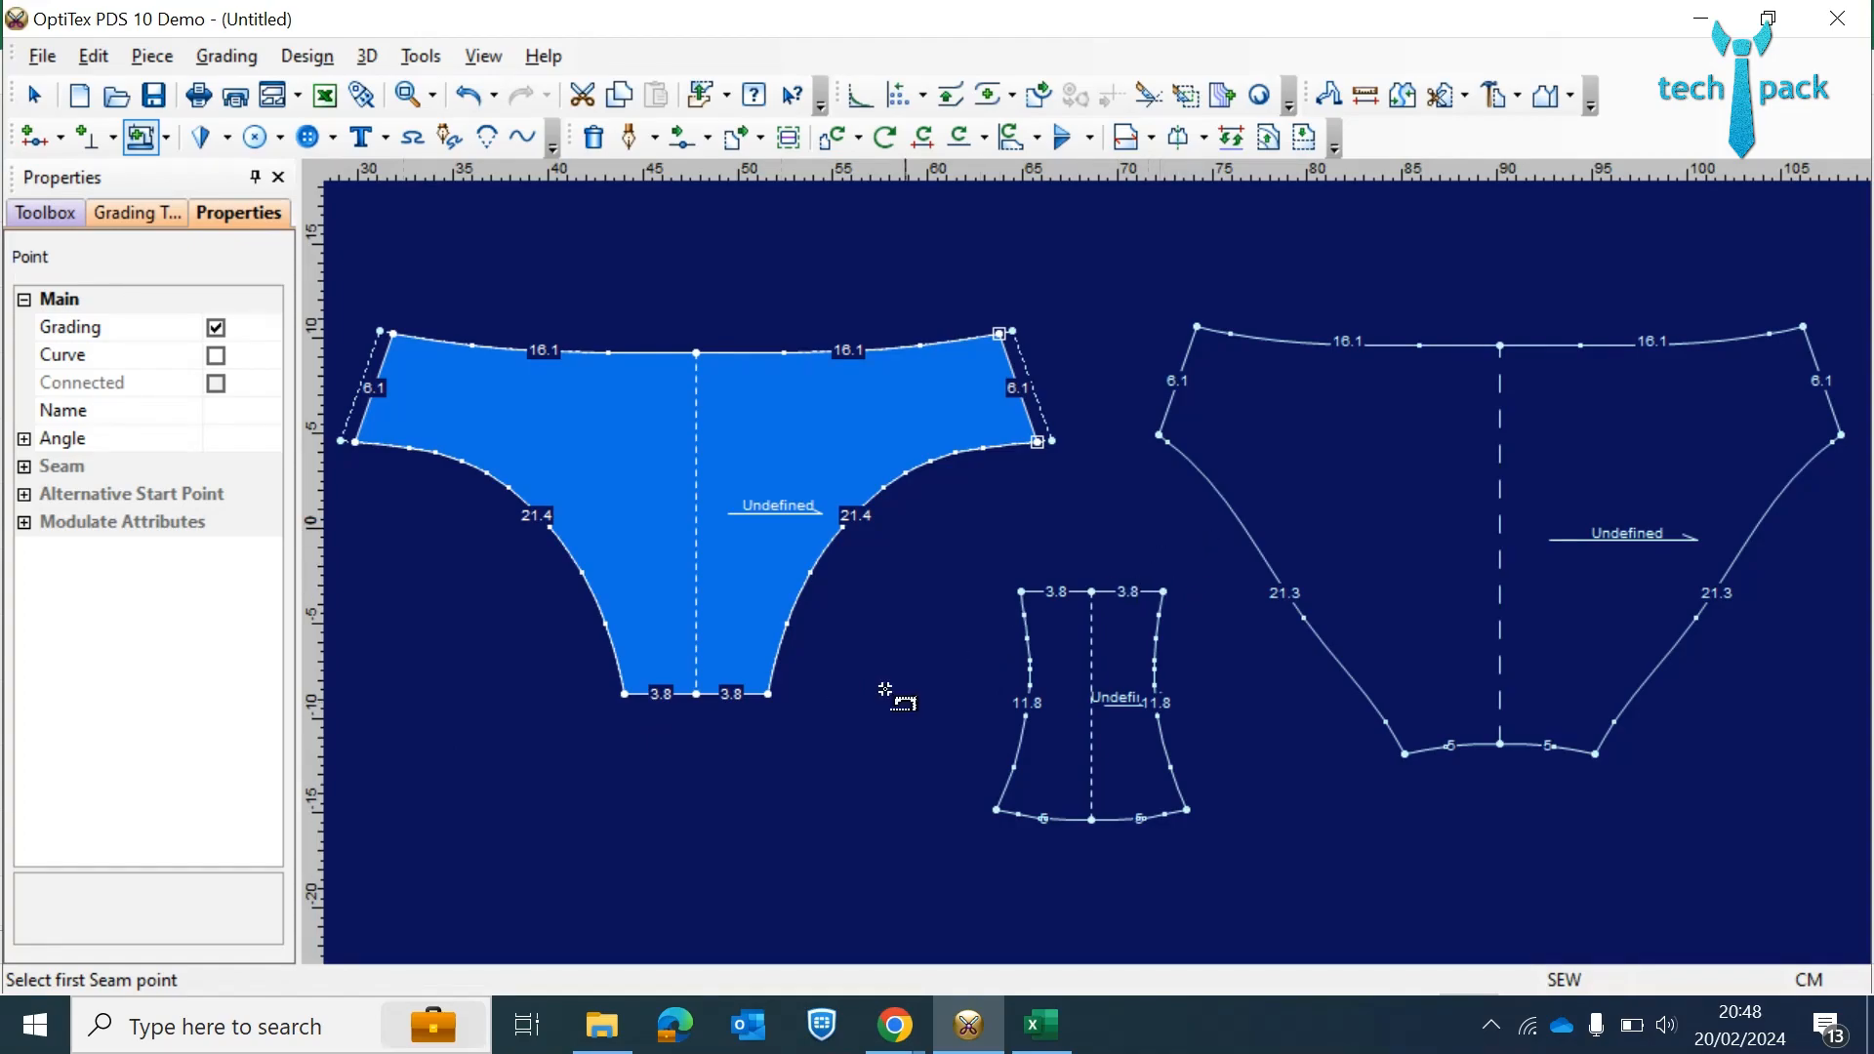
- Add a 0.7 cm seam allowance along the front piece's lower crotch edge, from the outer corner to the centre point
drag(764, 697, 697, 694)
text(0.7)
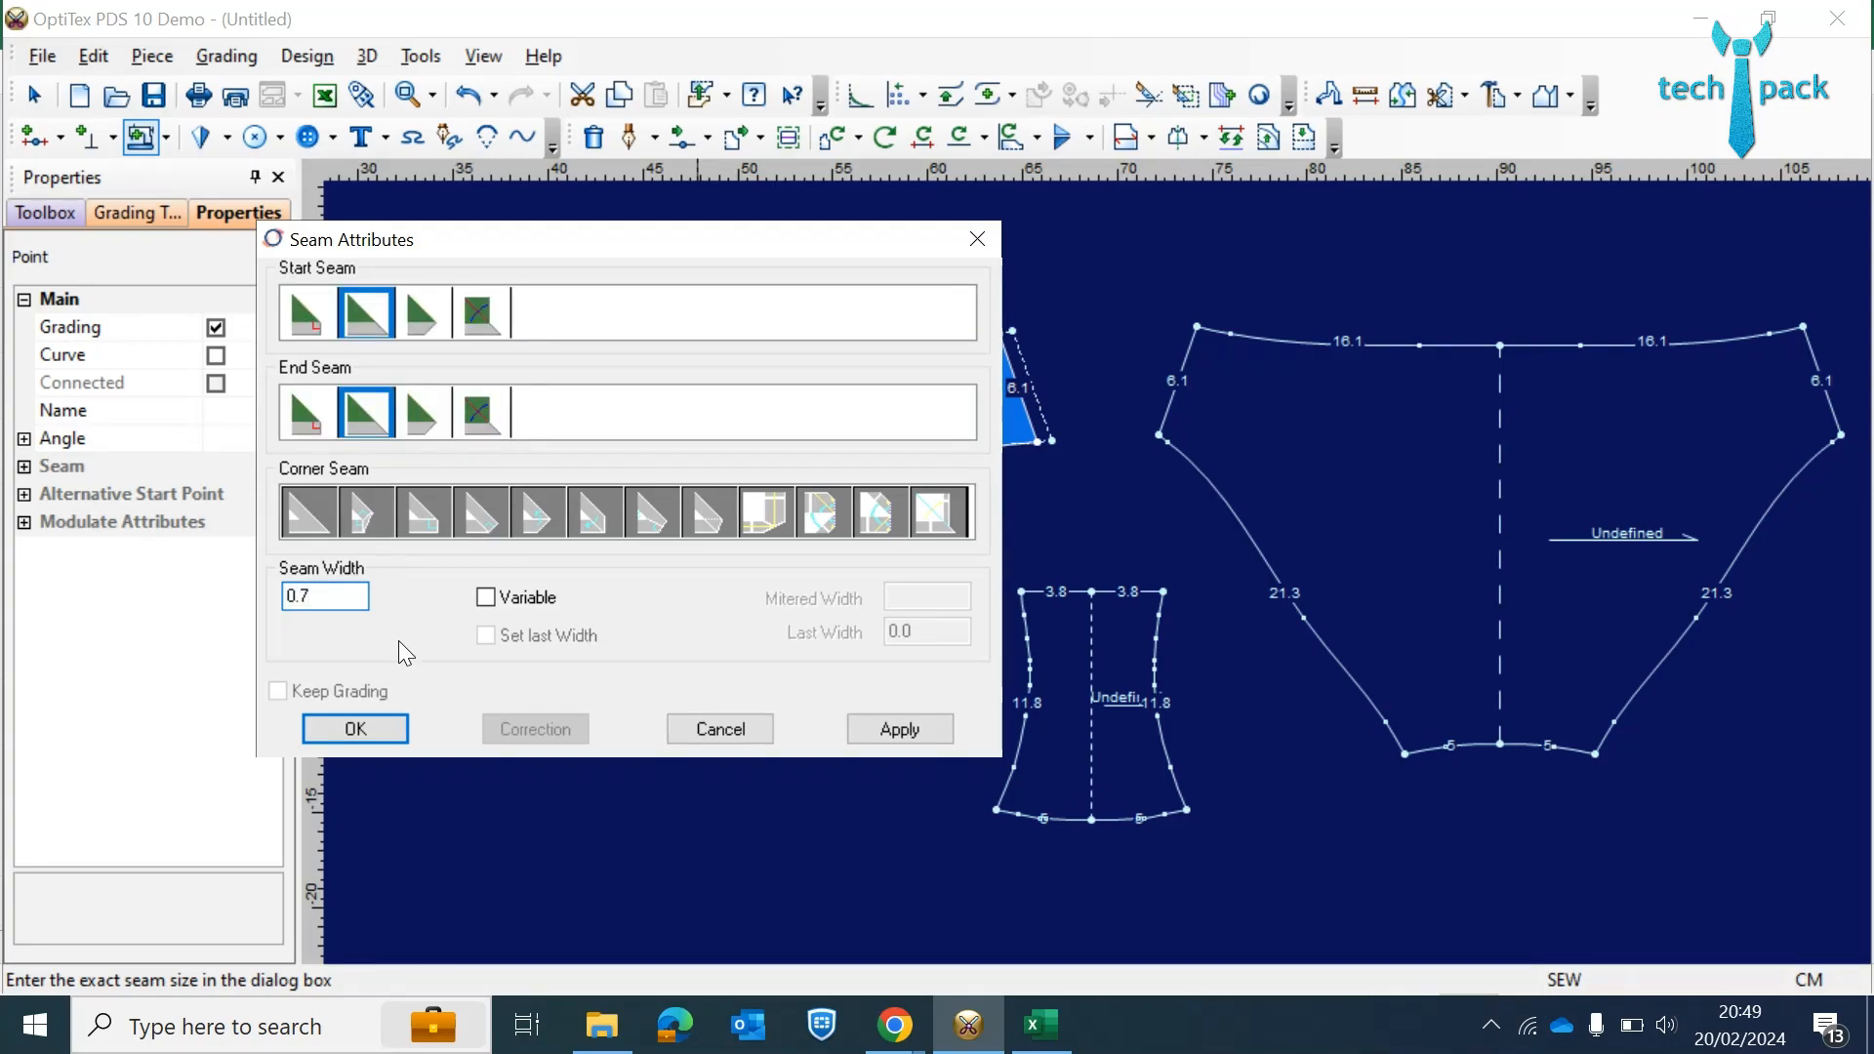
click(356, 731)
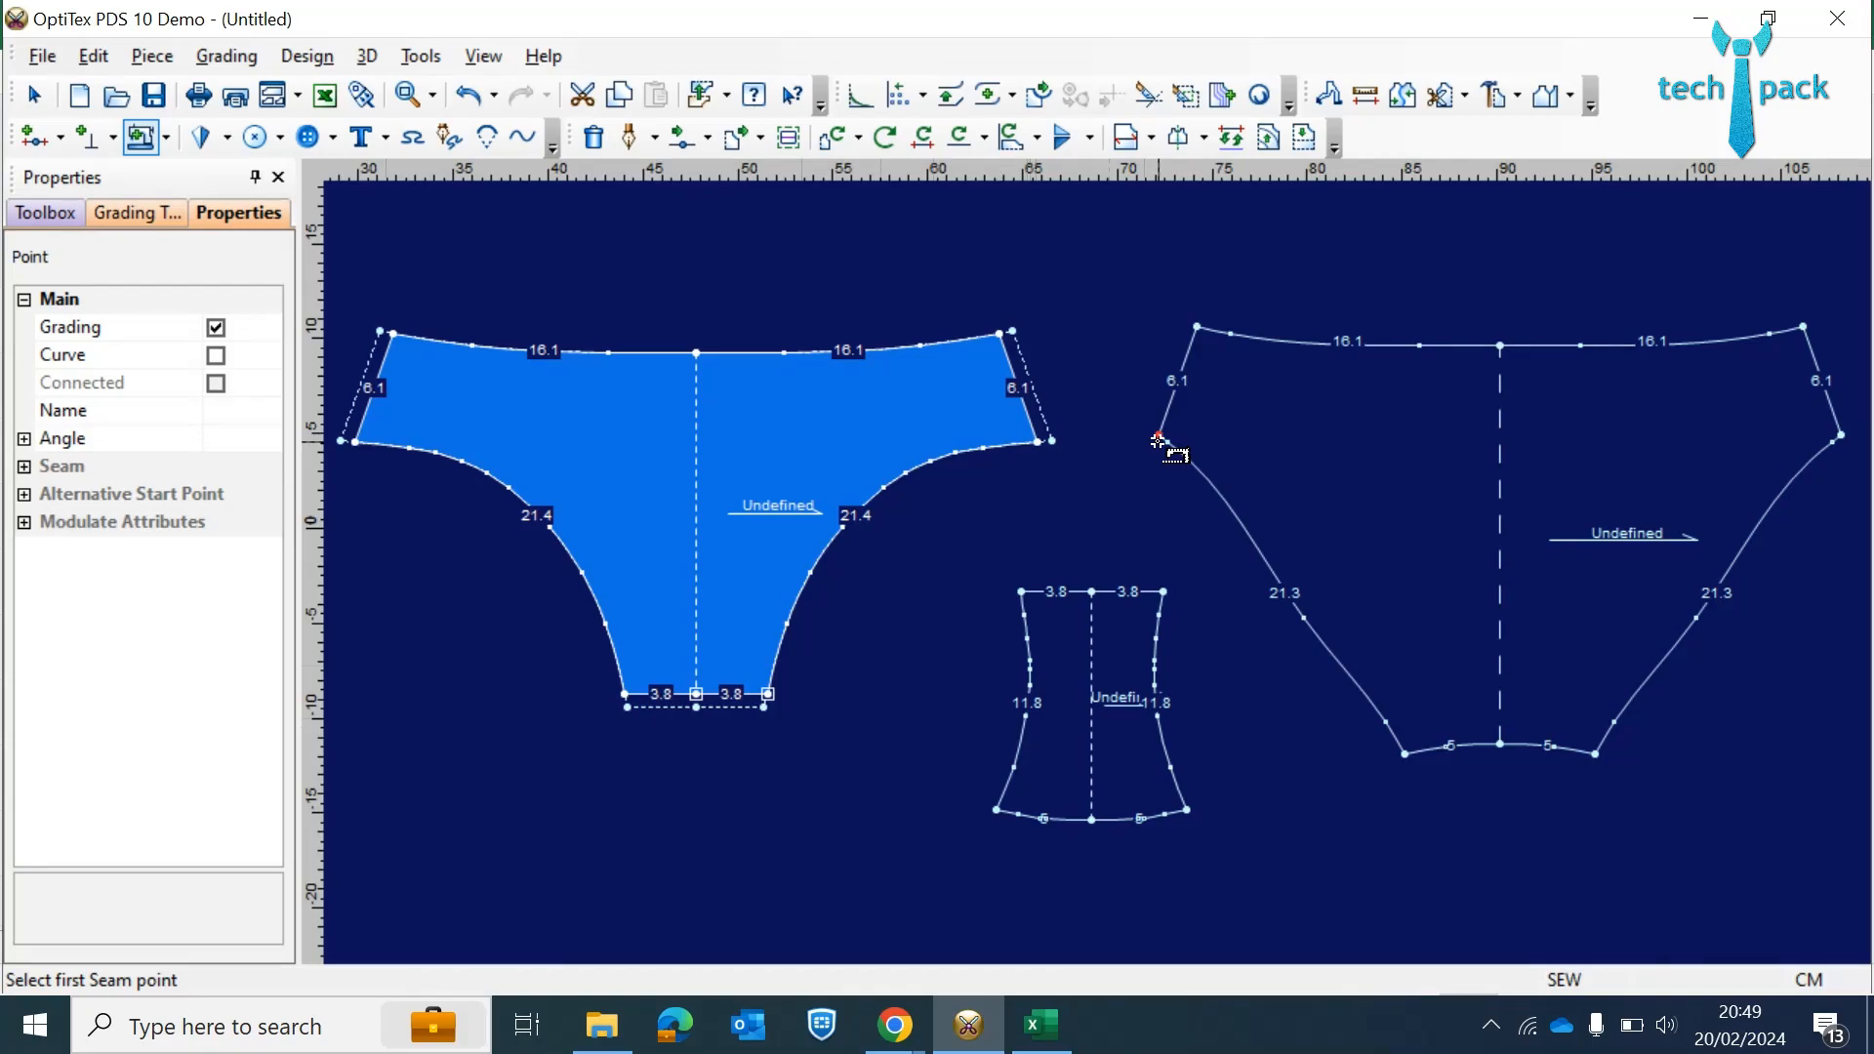
- Remove the protection from the back piece so that seam allowances can be added
click(1841, 436)
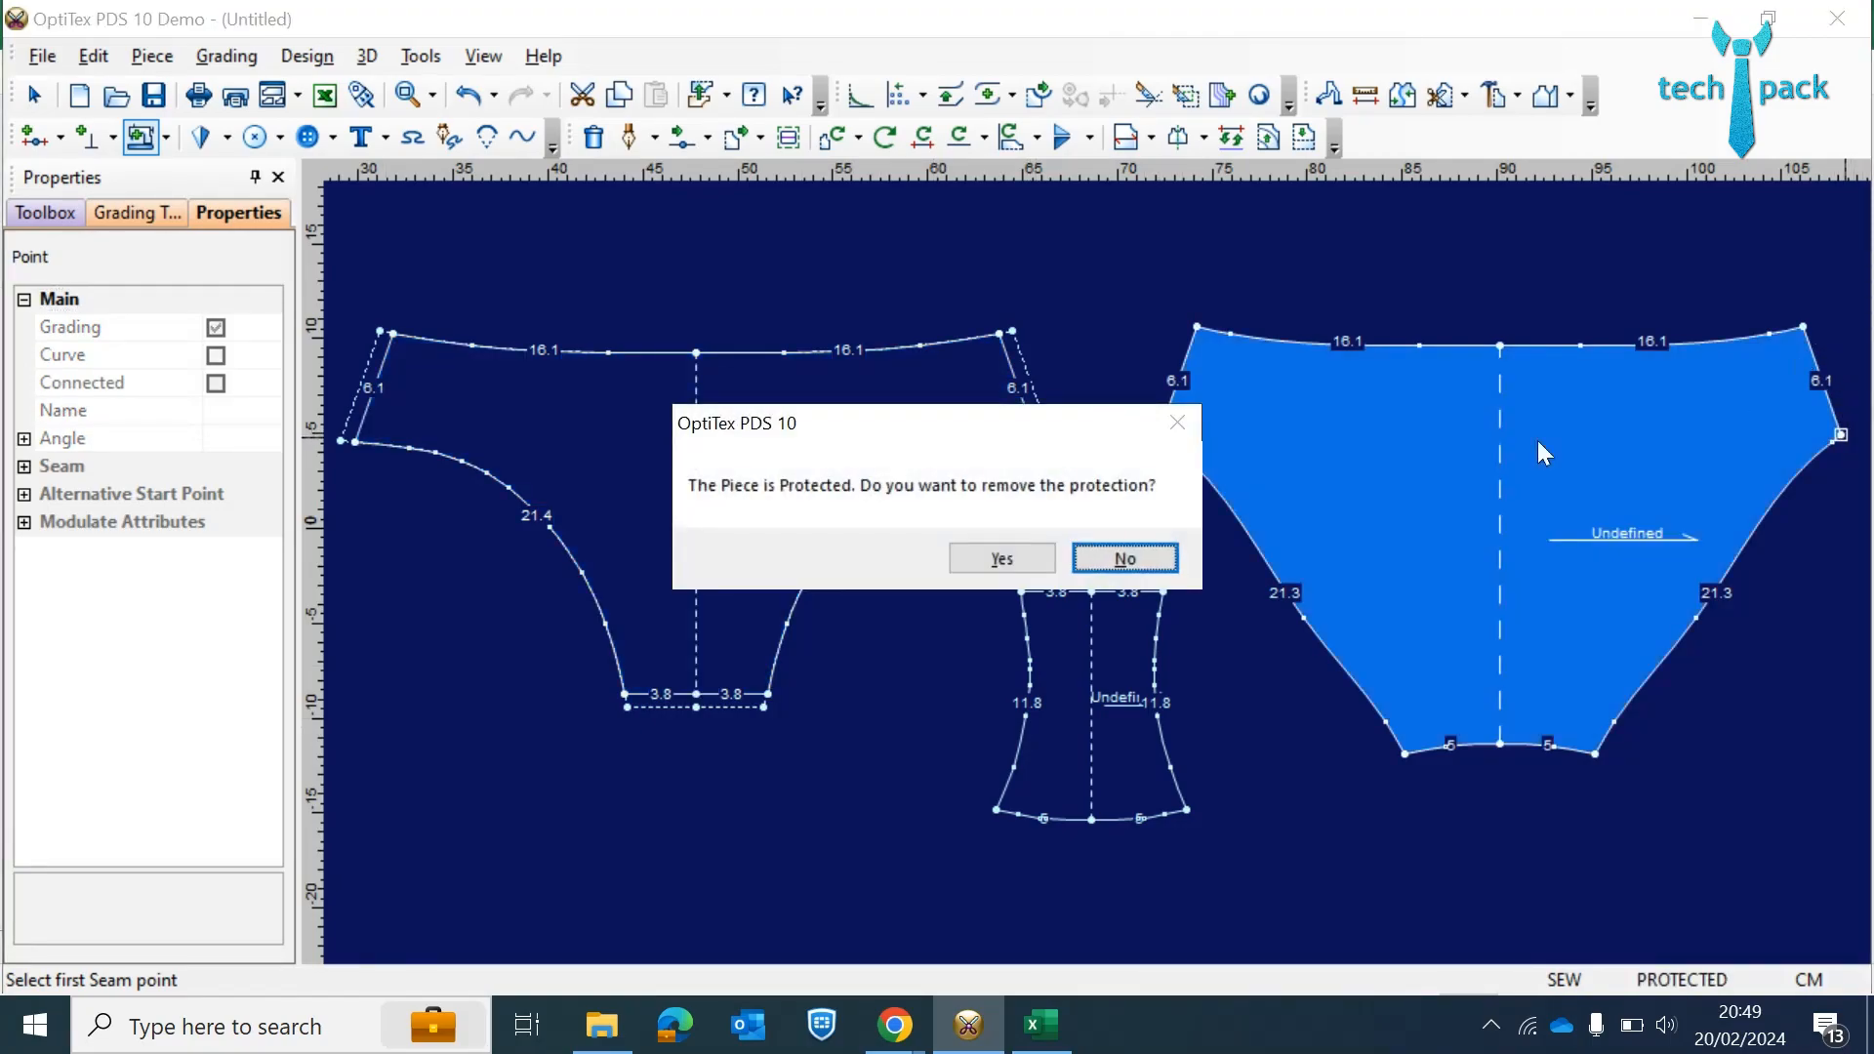
click(1002, 558)
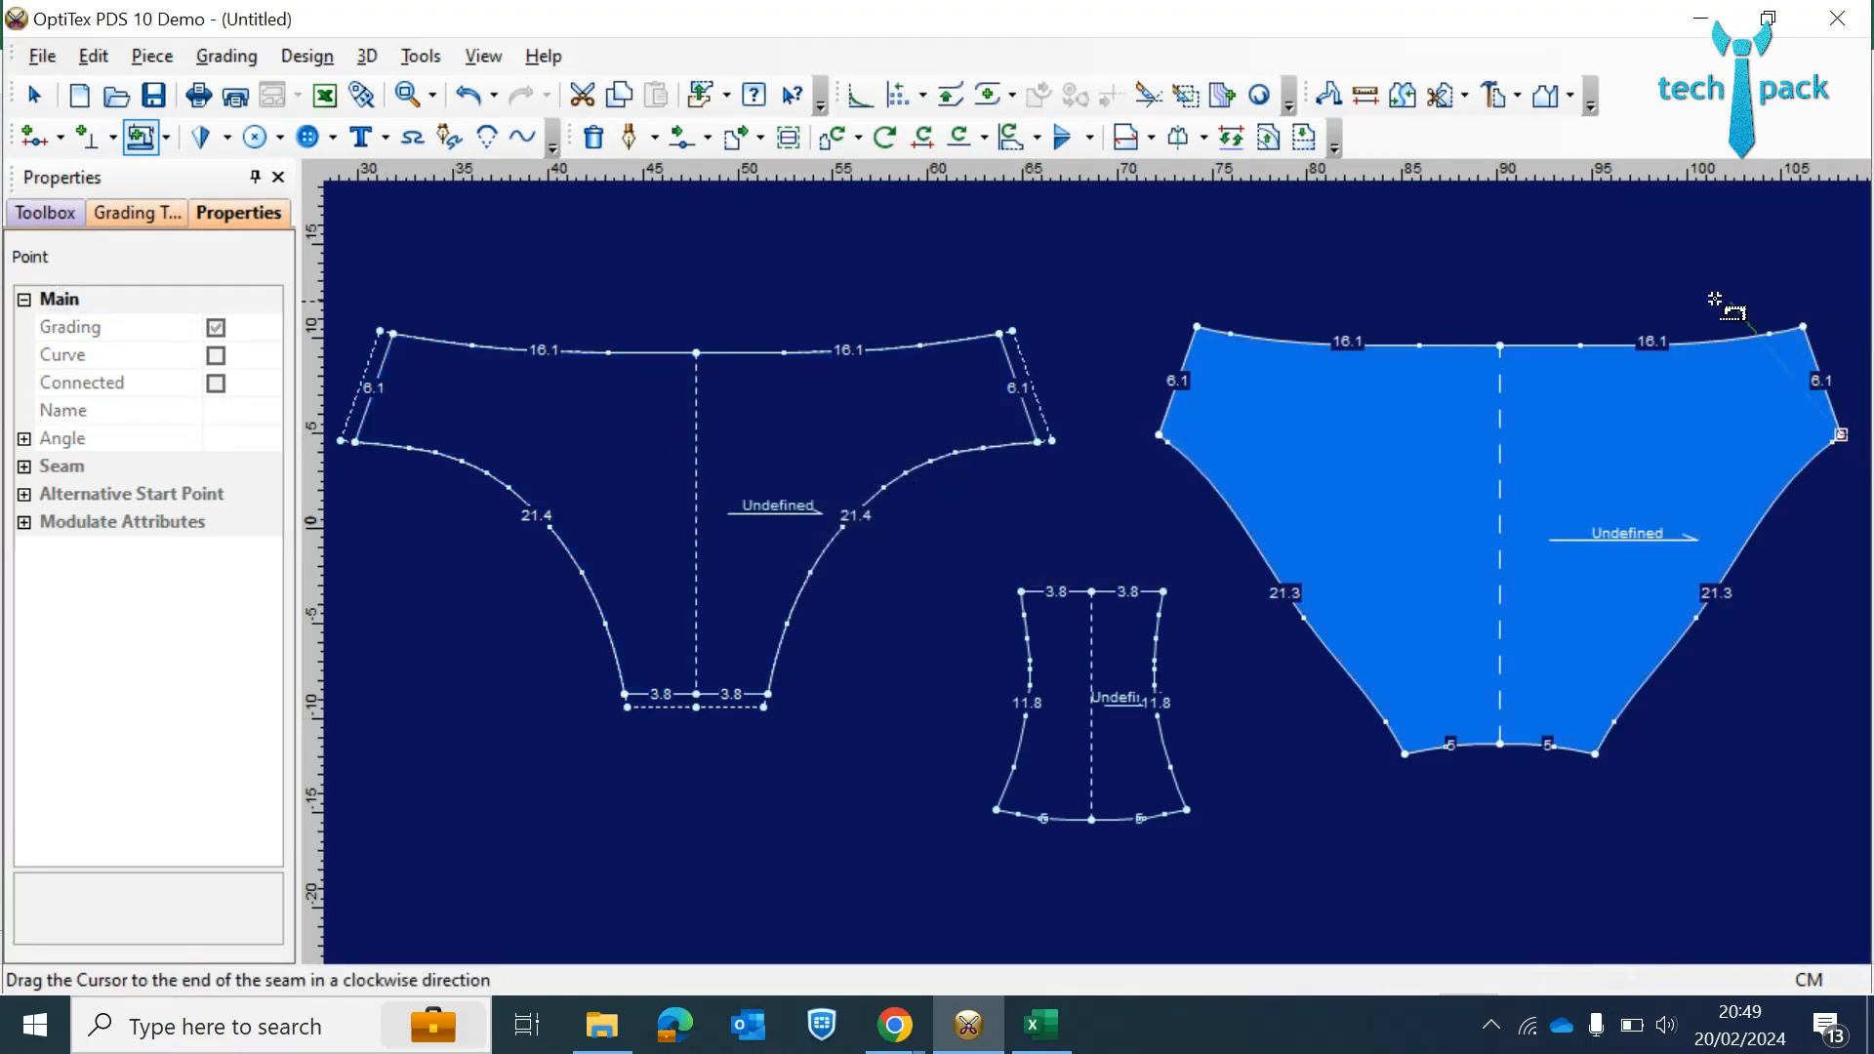
- Try to add a 0.7 cm seam allowance clockwise around the back piece, ending at its right waist corner
drag(1801, 322, 1803, 326)
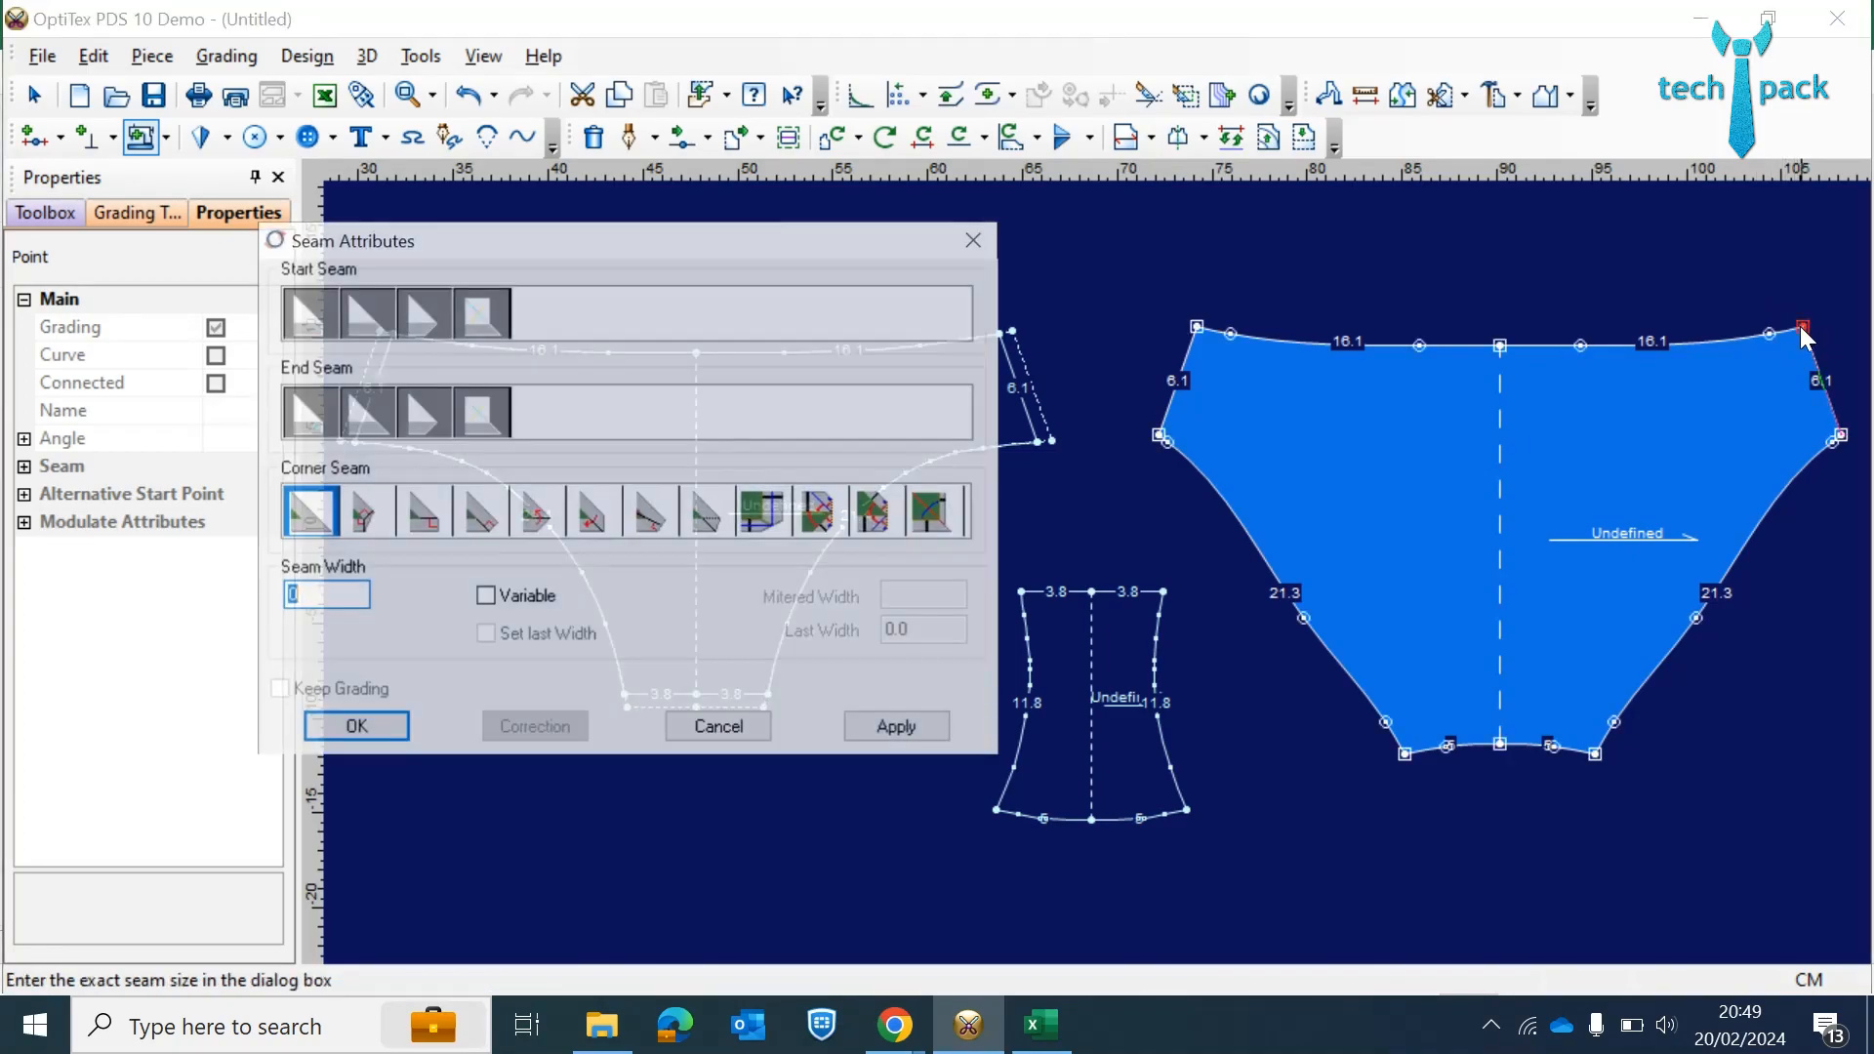
text(0.7)
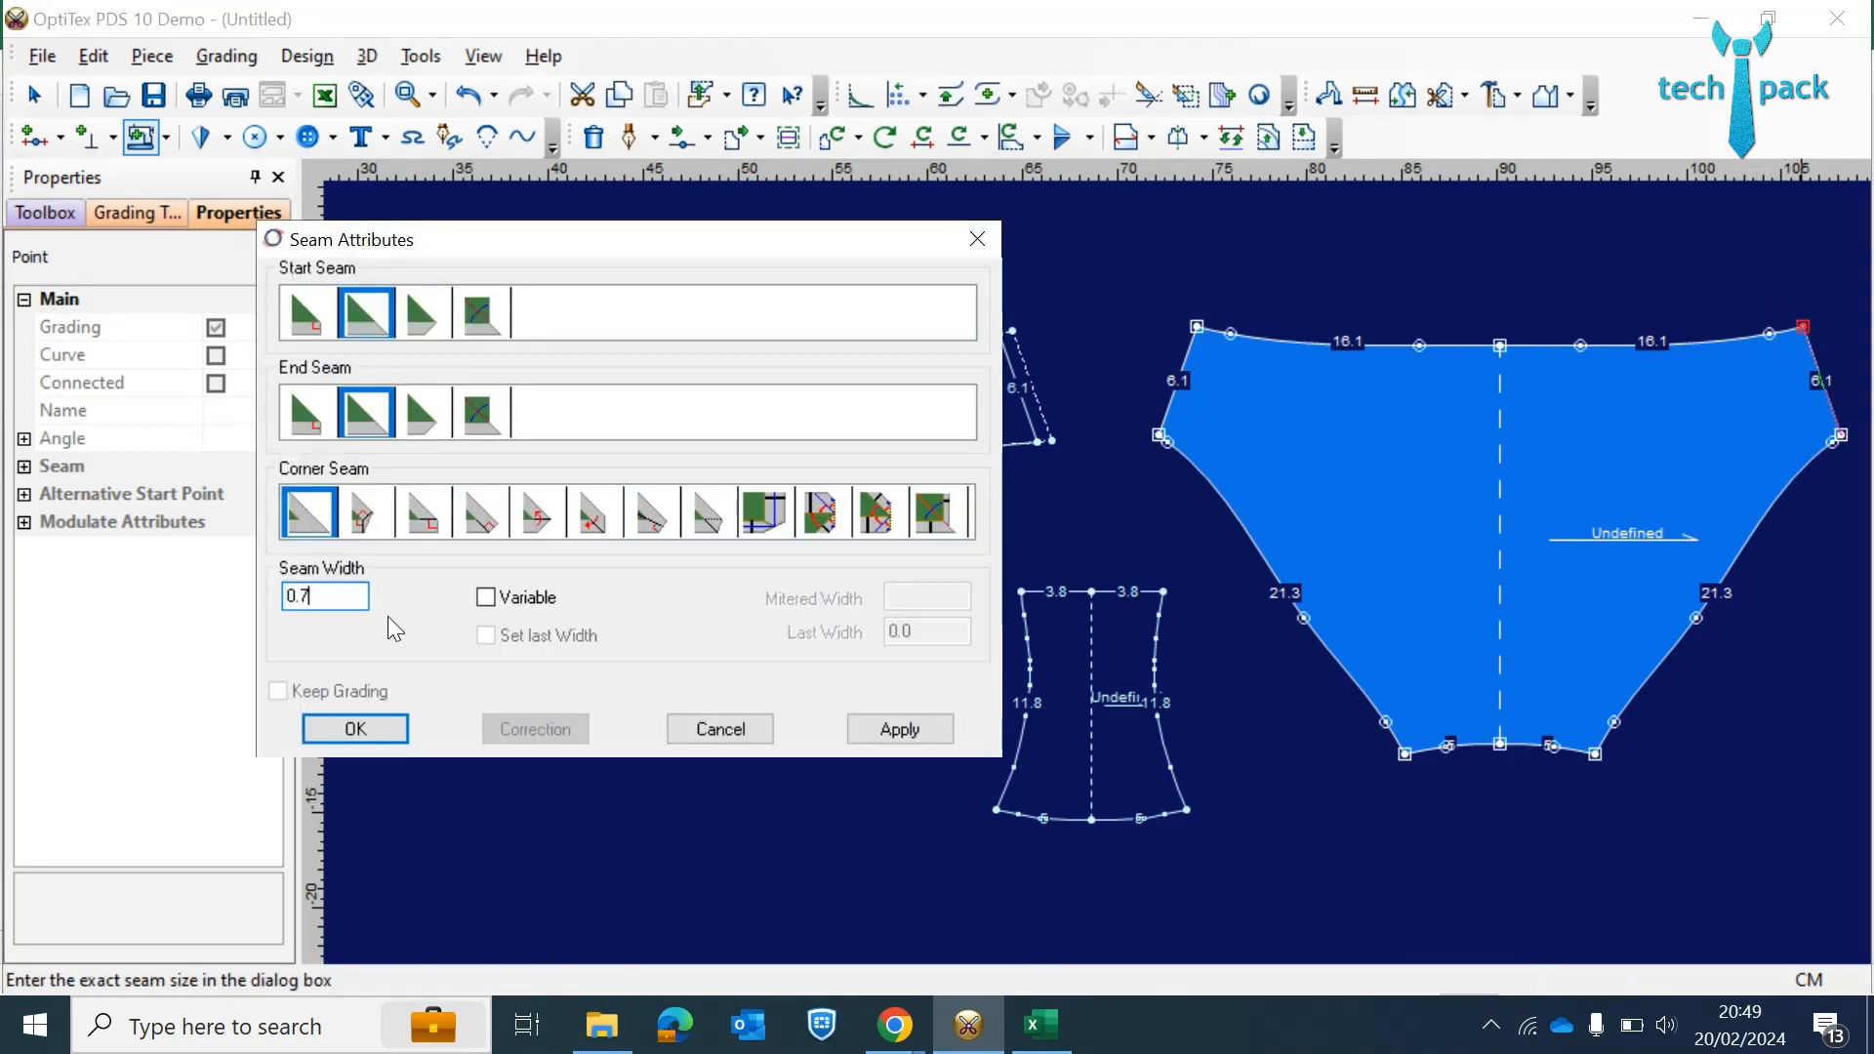
click(371, 728)
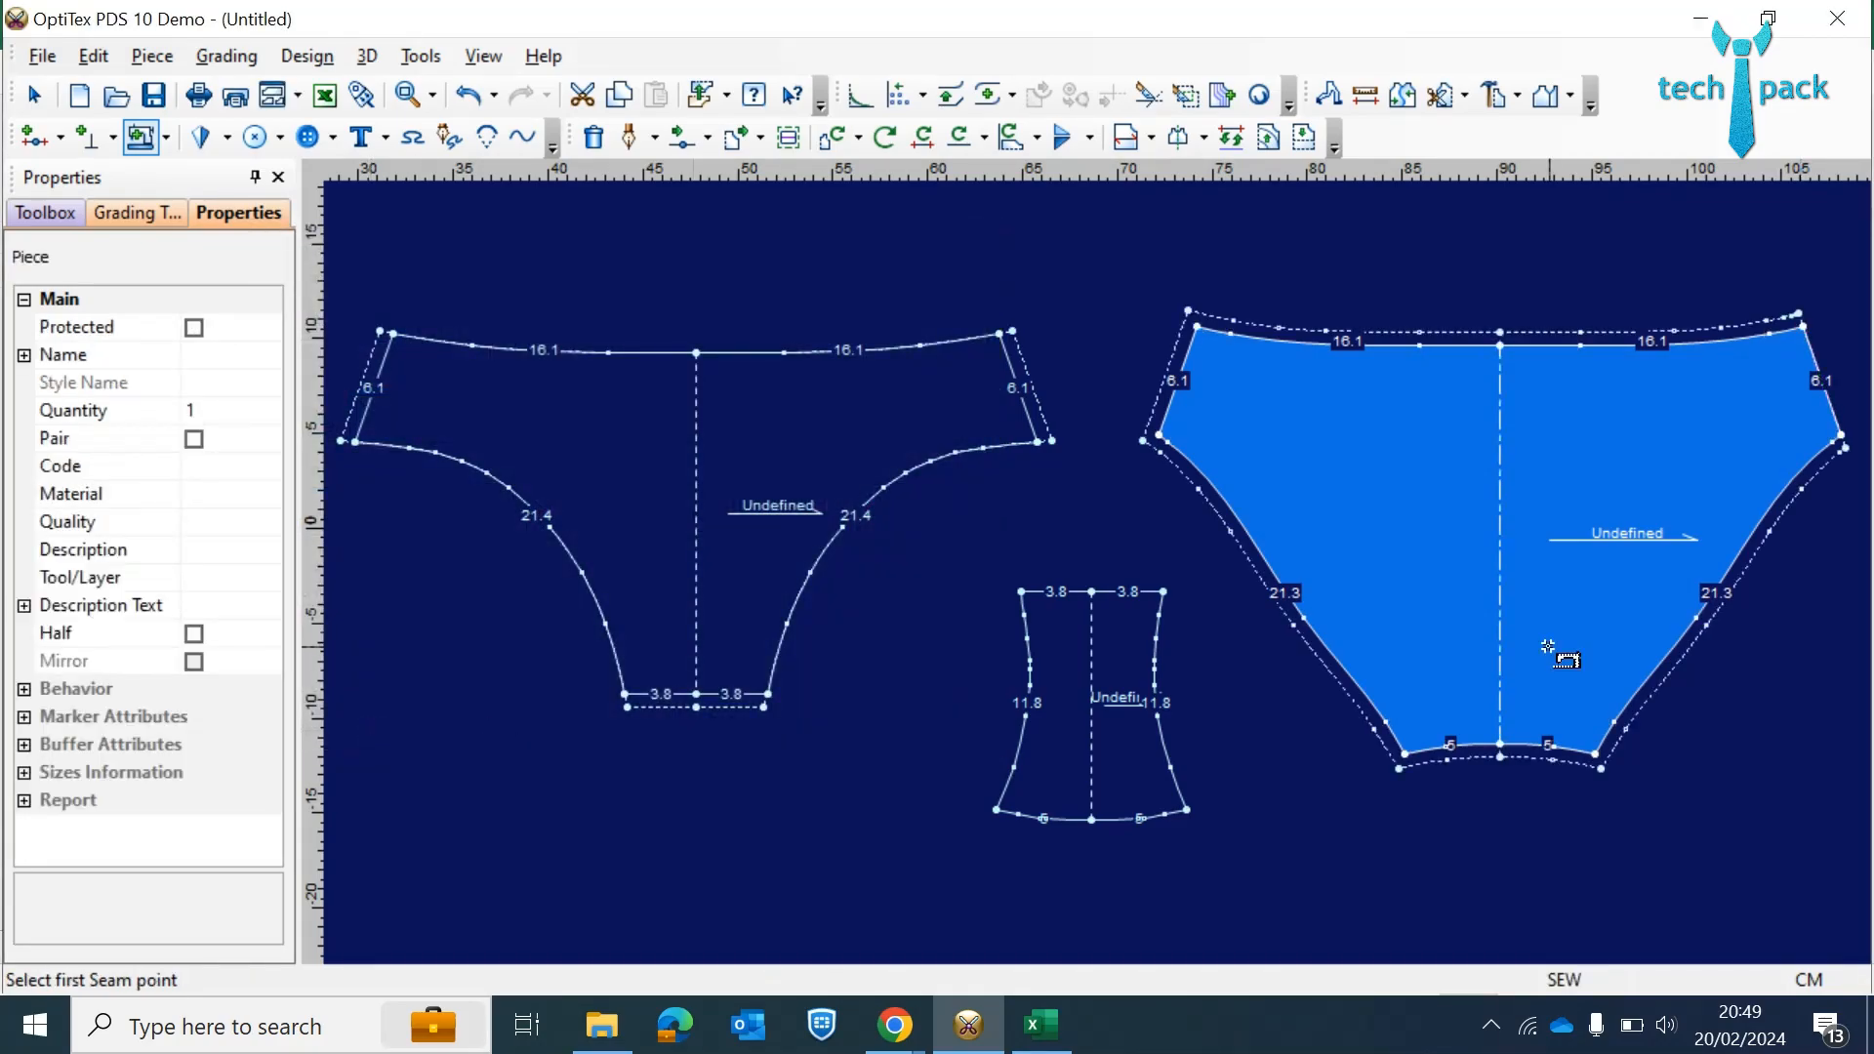
- Add a 0.7 cm seam allowance to the back piece's right side seam, from waist corner down to leg corner
drag(1804, 326, 1841, 435)
text(0.7)
click(397, 729)
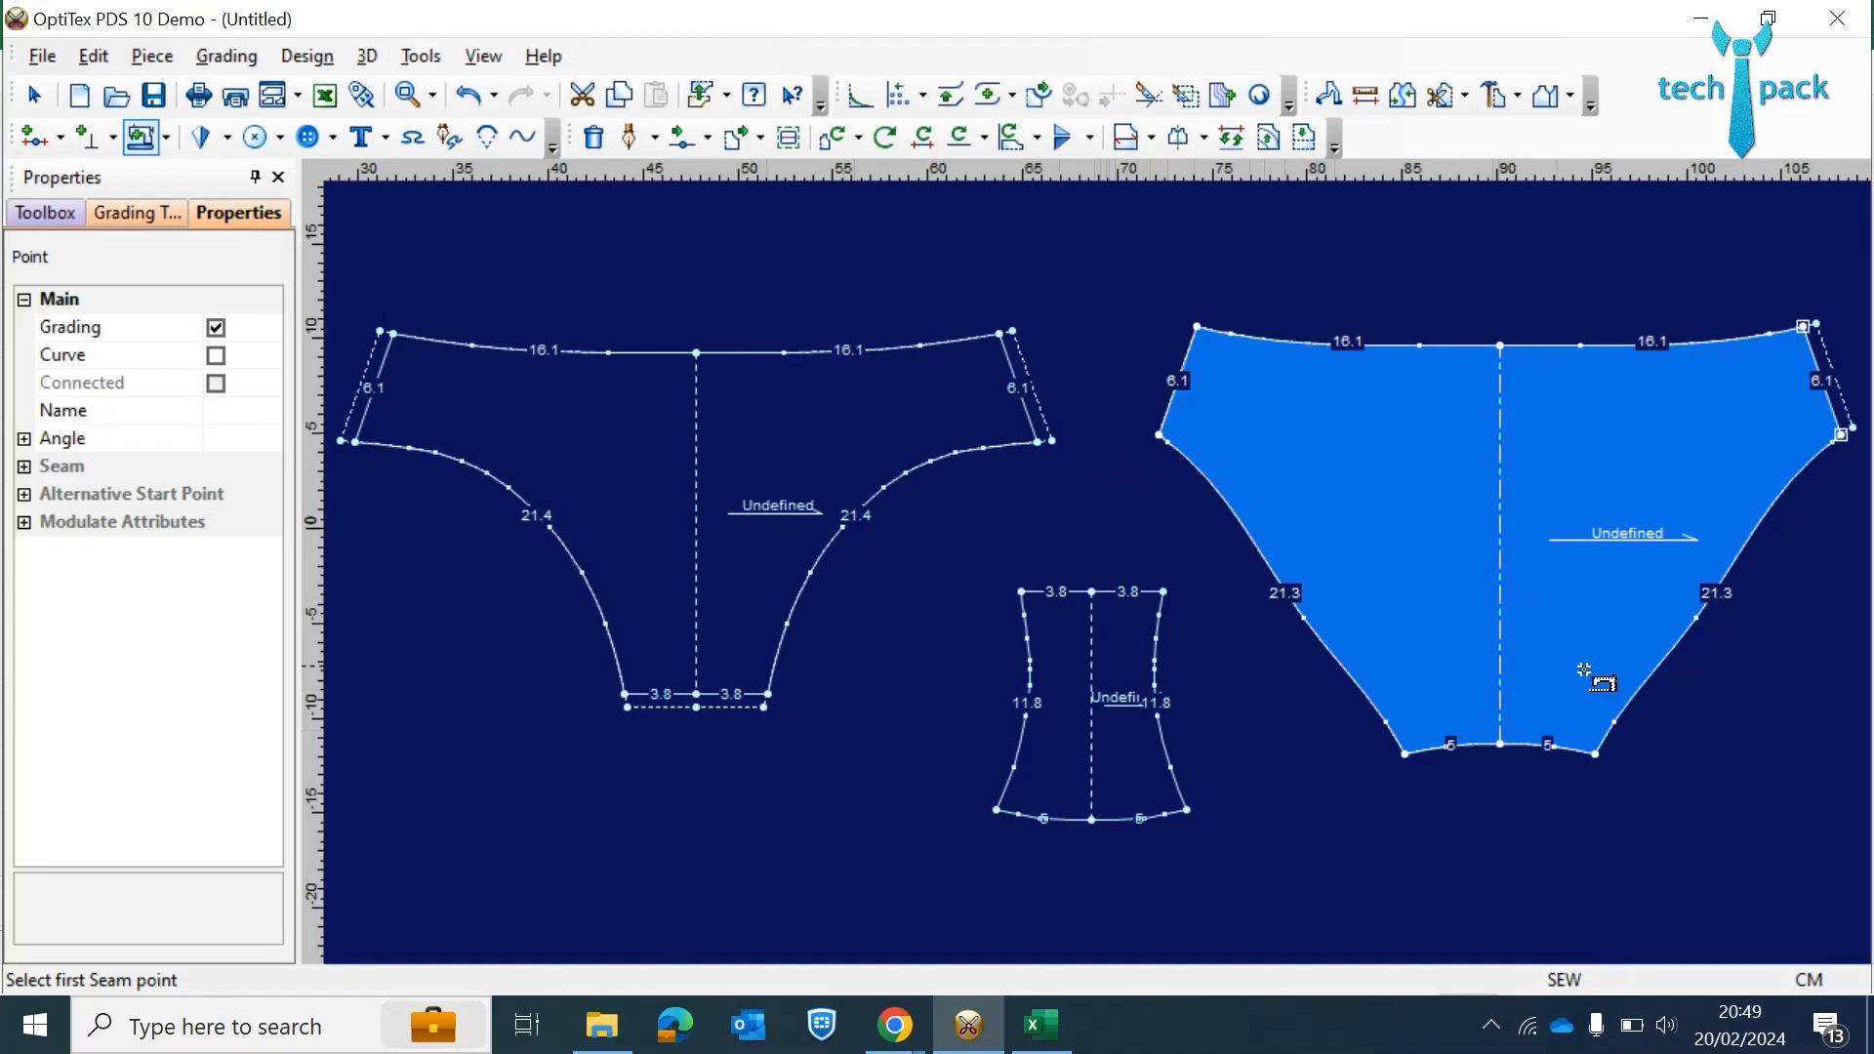
- Add a 0.7 cm seam allowance to both halves of the back piece's lower crotch edge, right half first
drag(1595, 753, 1501, 746)
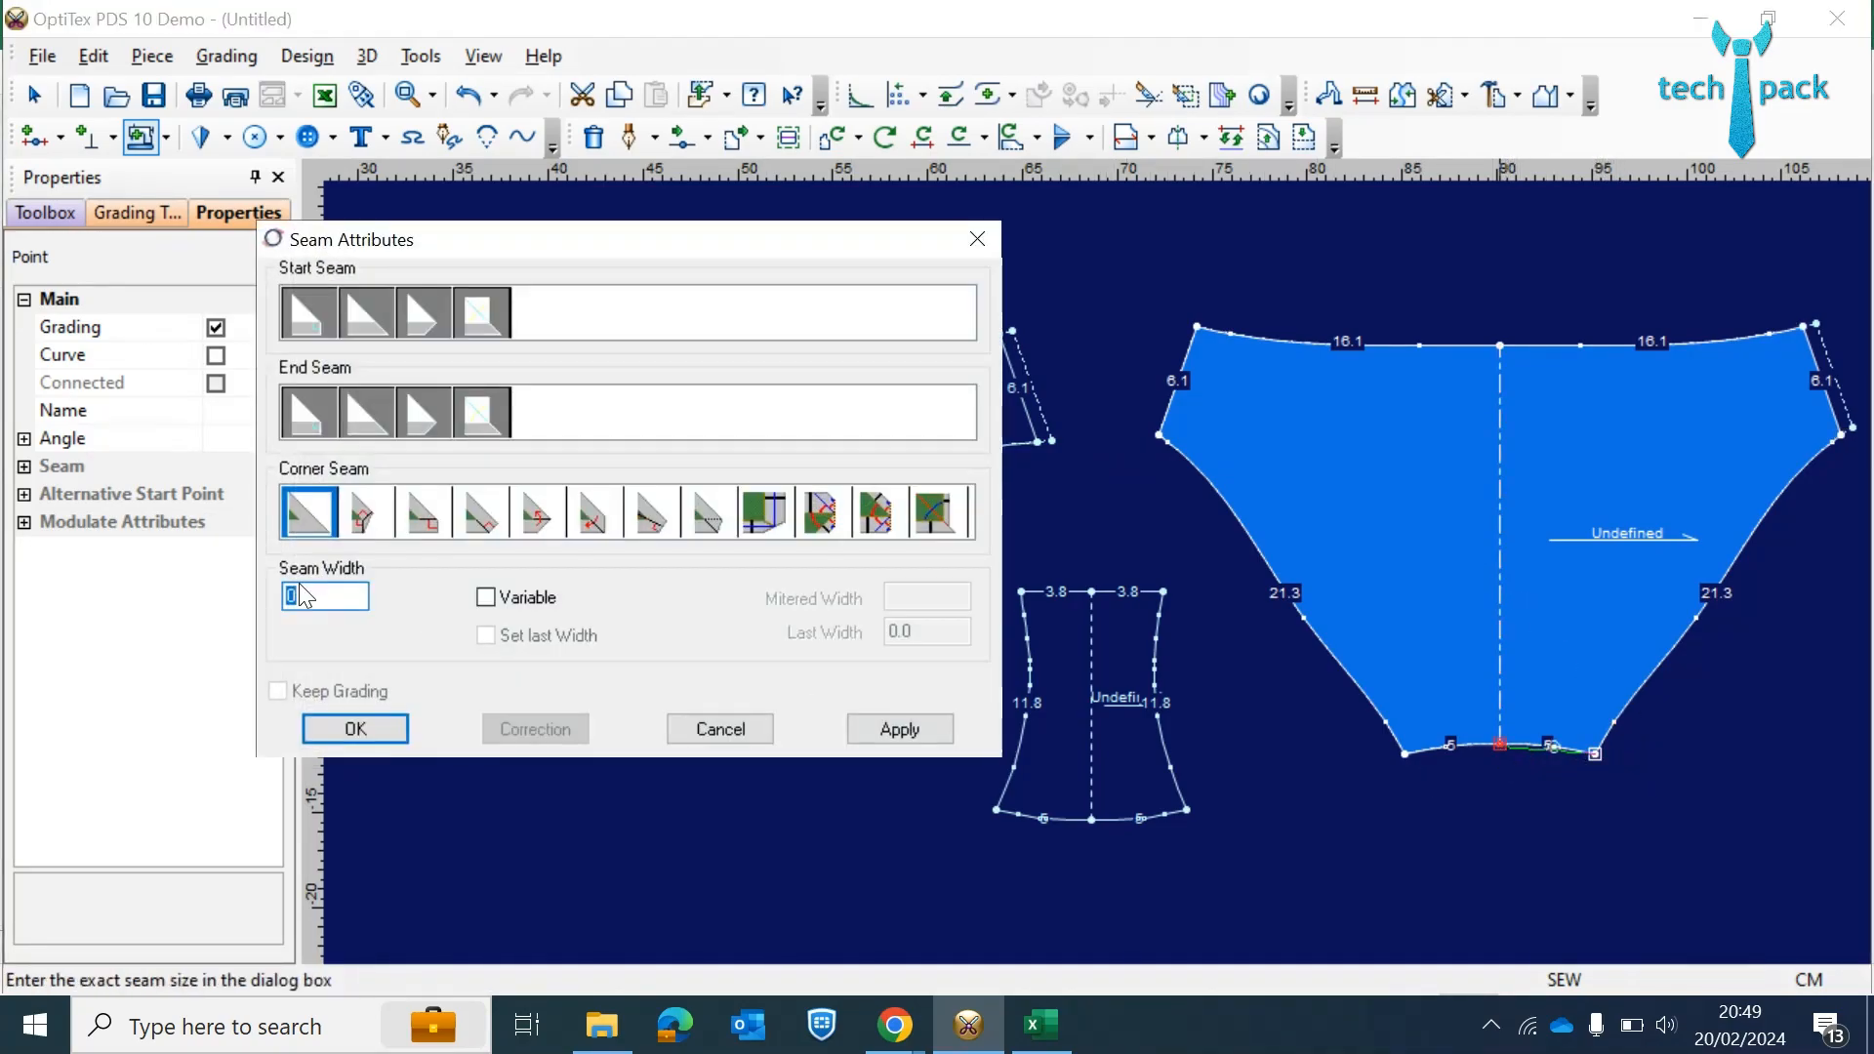
text(0)
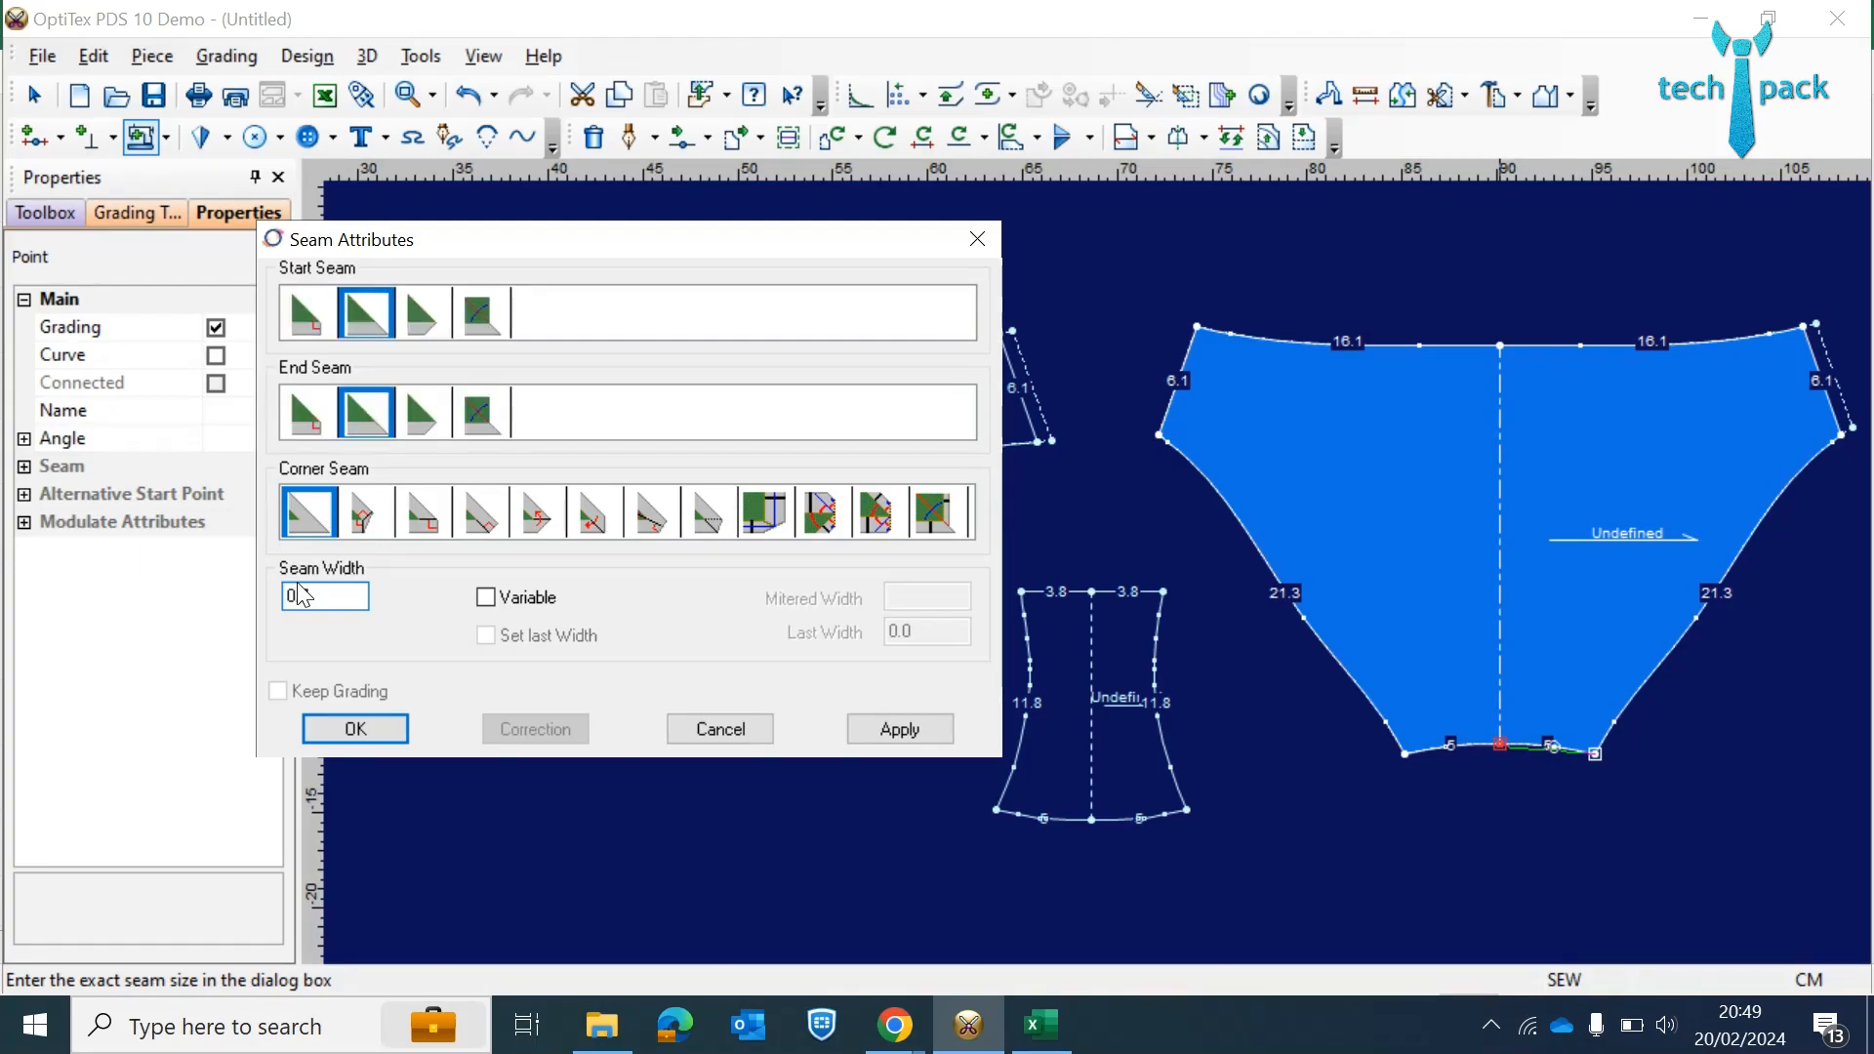
click(355, 729)
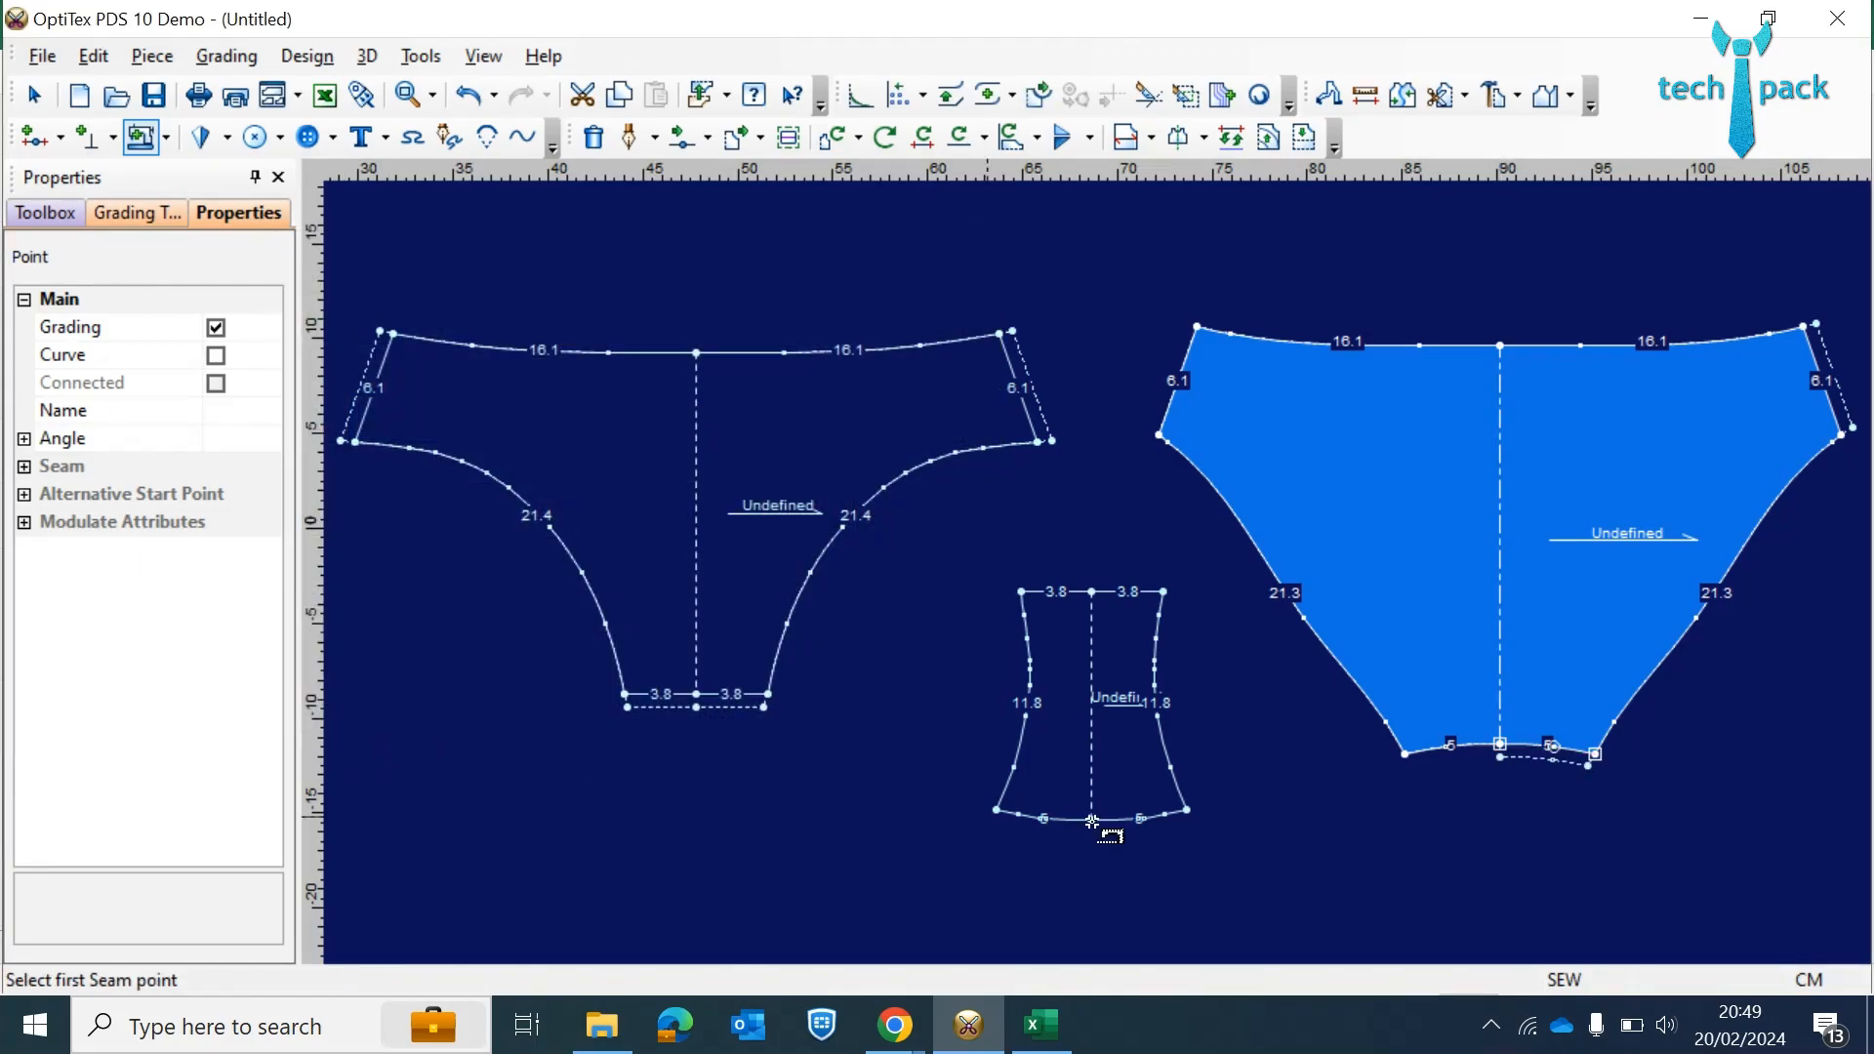
drag(1501, 746, 1406, 755)
text(0.7)
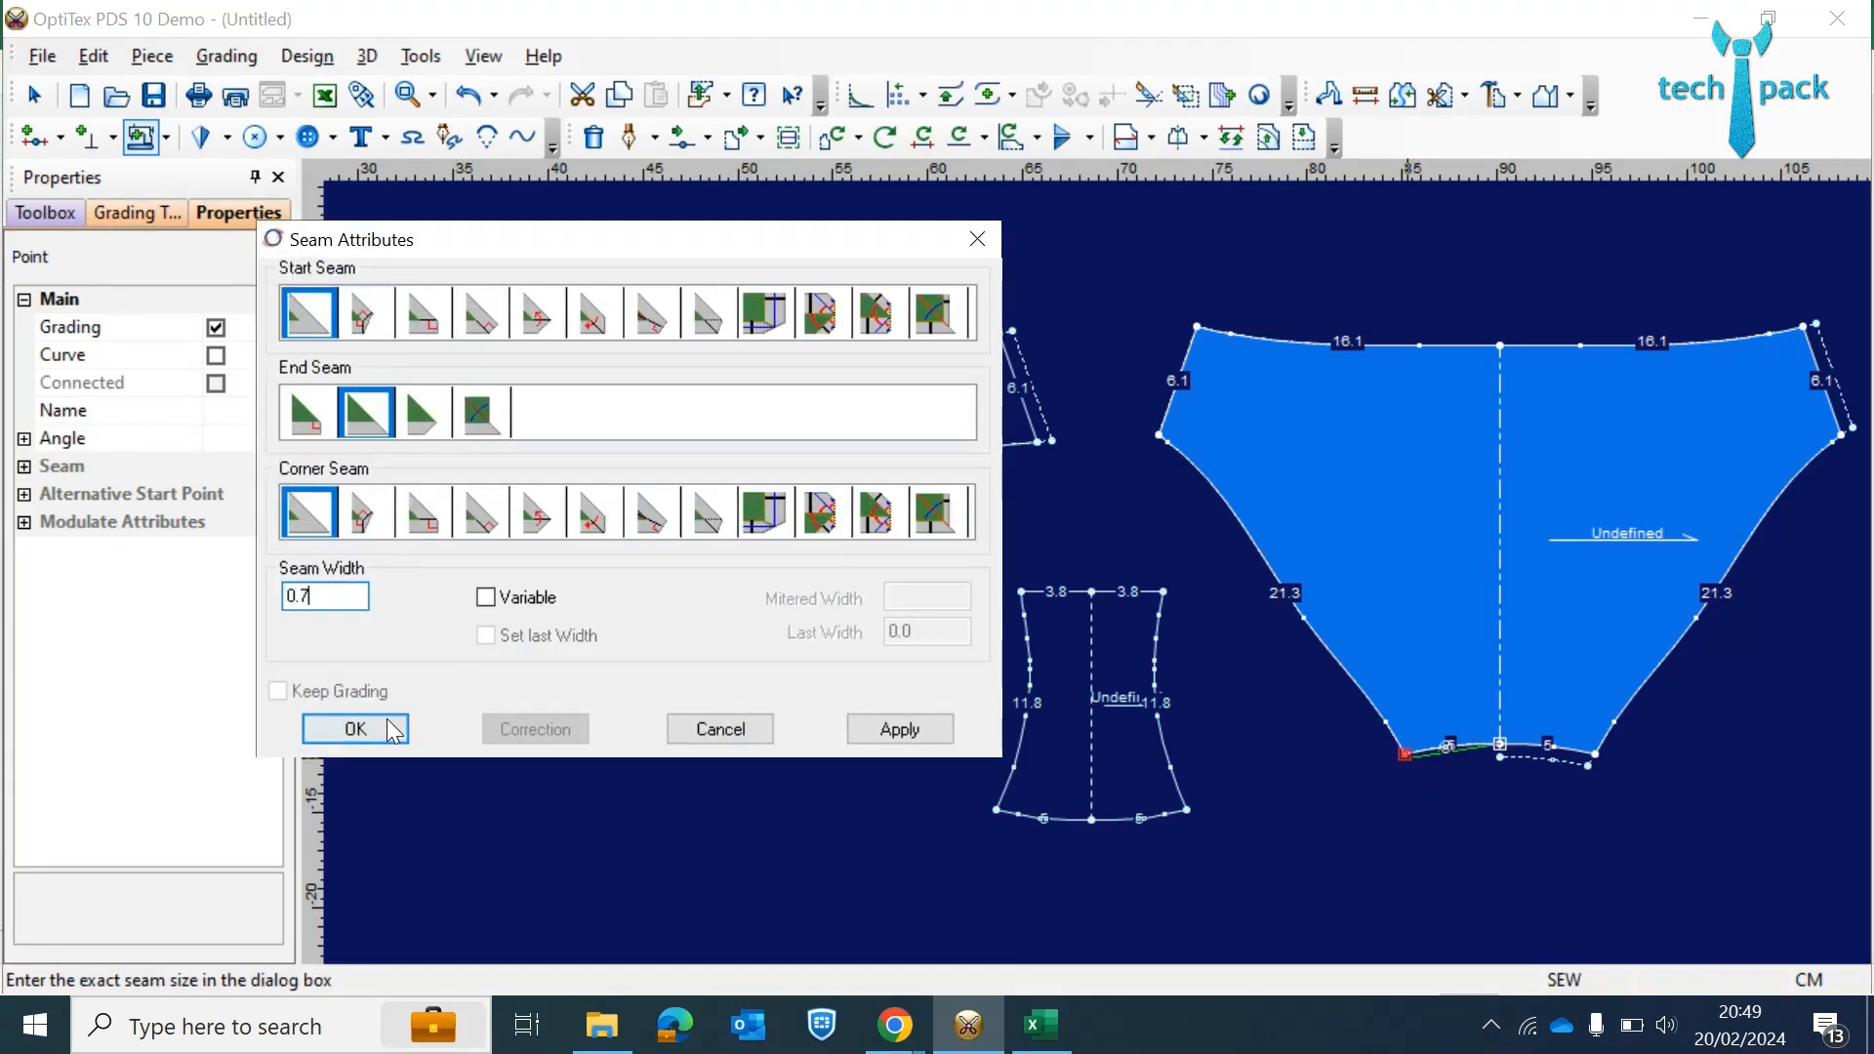
click(356, 729)
- Add a 0.7 cm seam allowance to the back piece's left side seam, from leg corner up to waist corner
drag(1159, 435, 1195, 329)
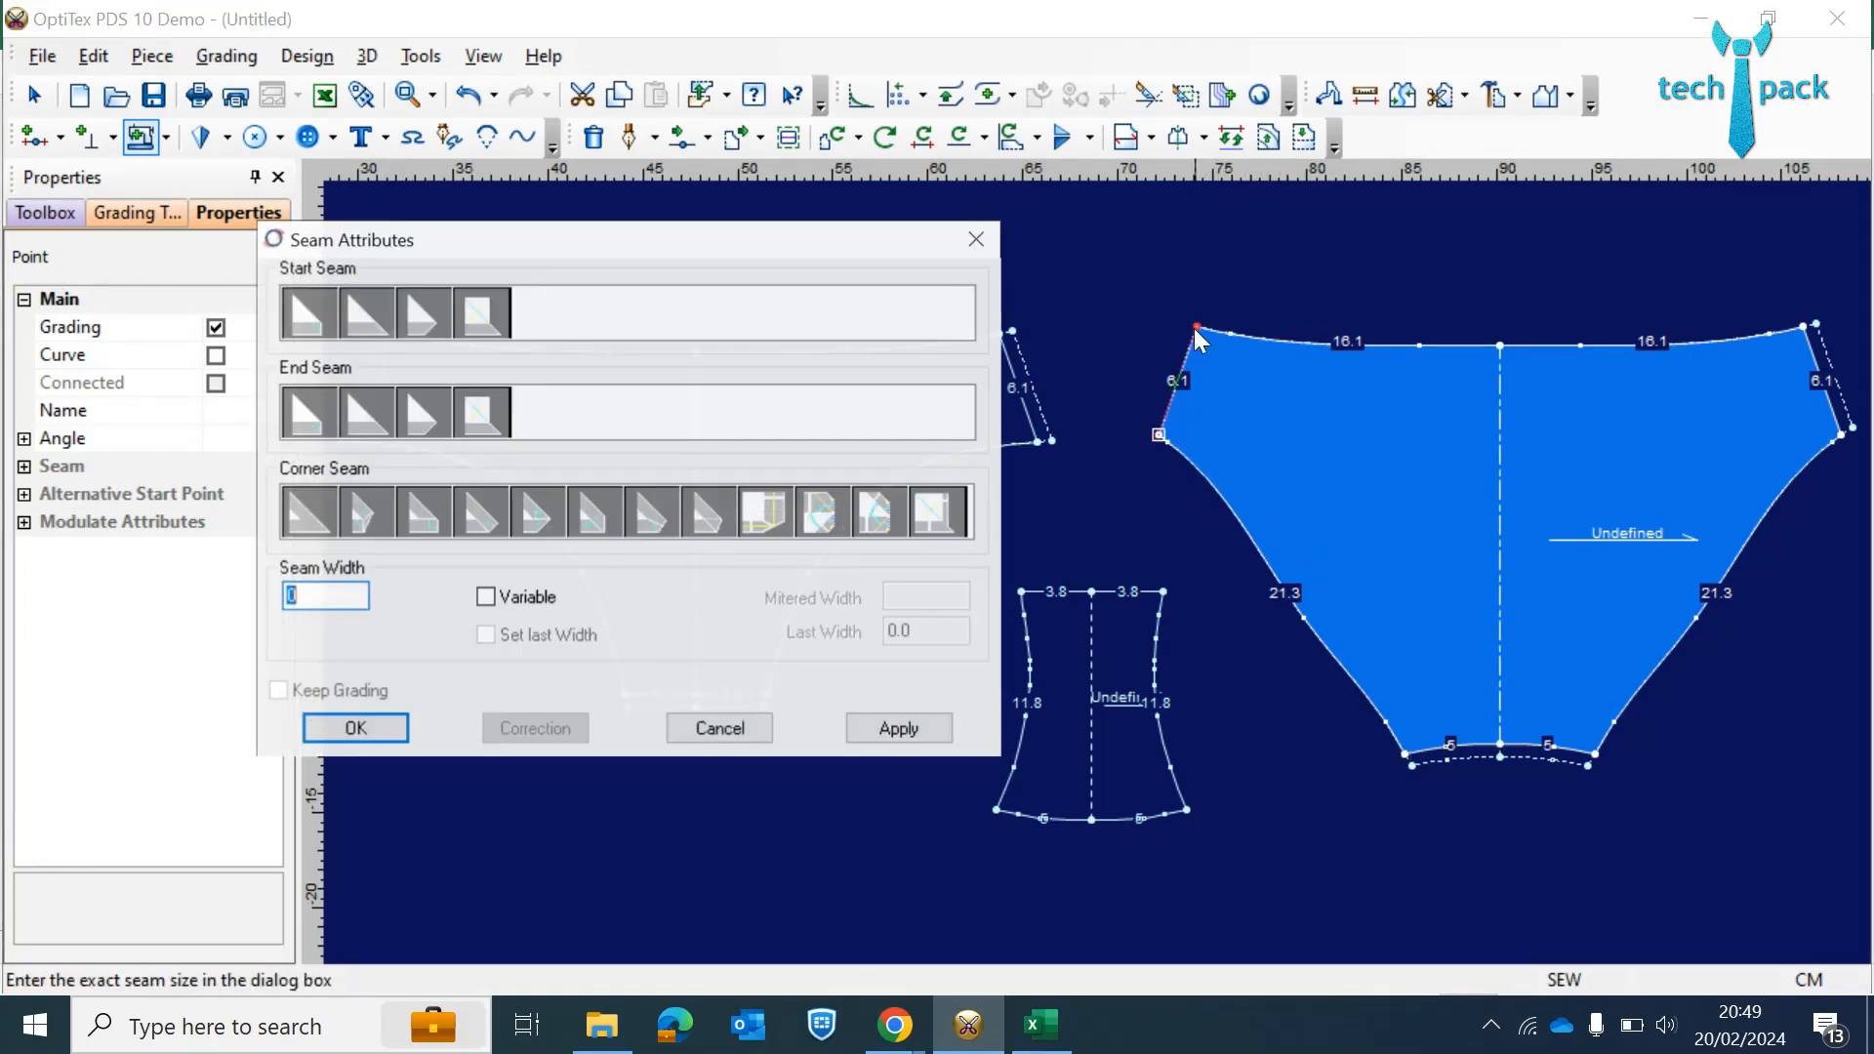
text(0.7)
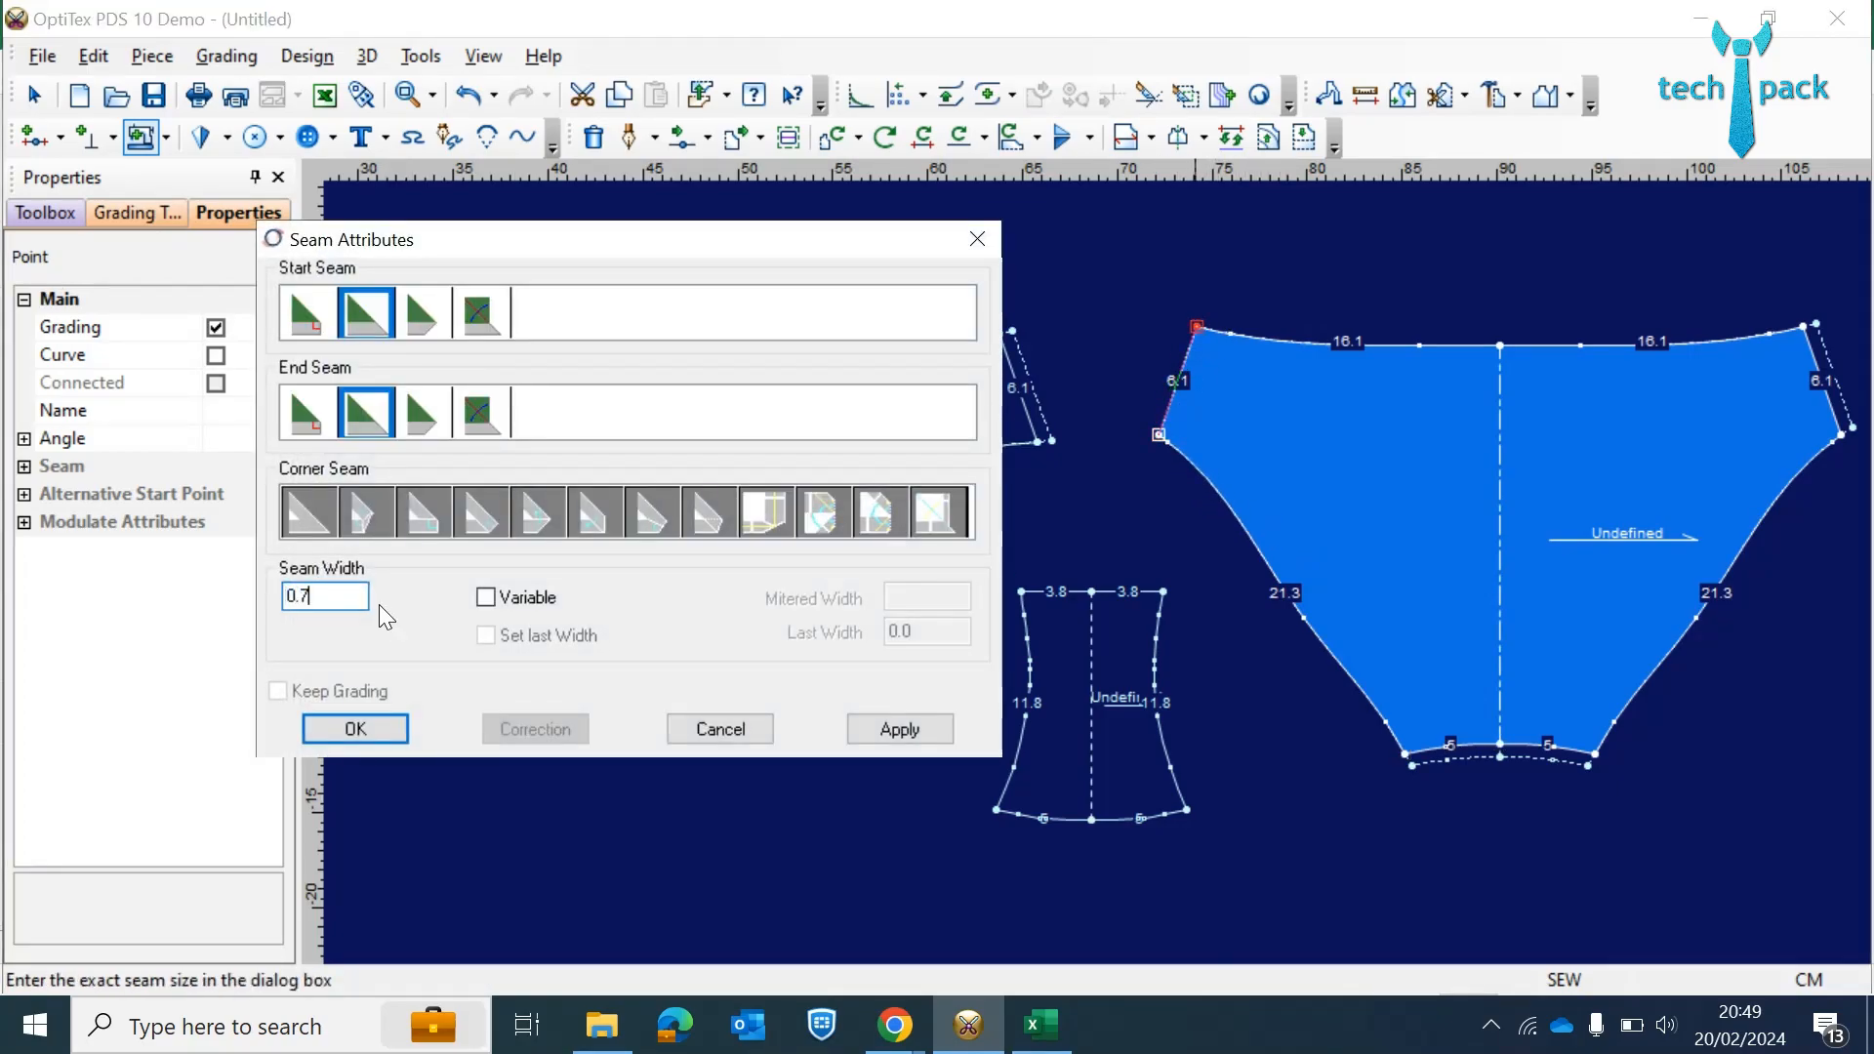
click(363, 727)
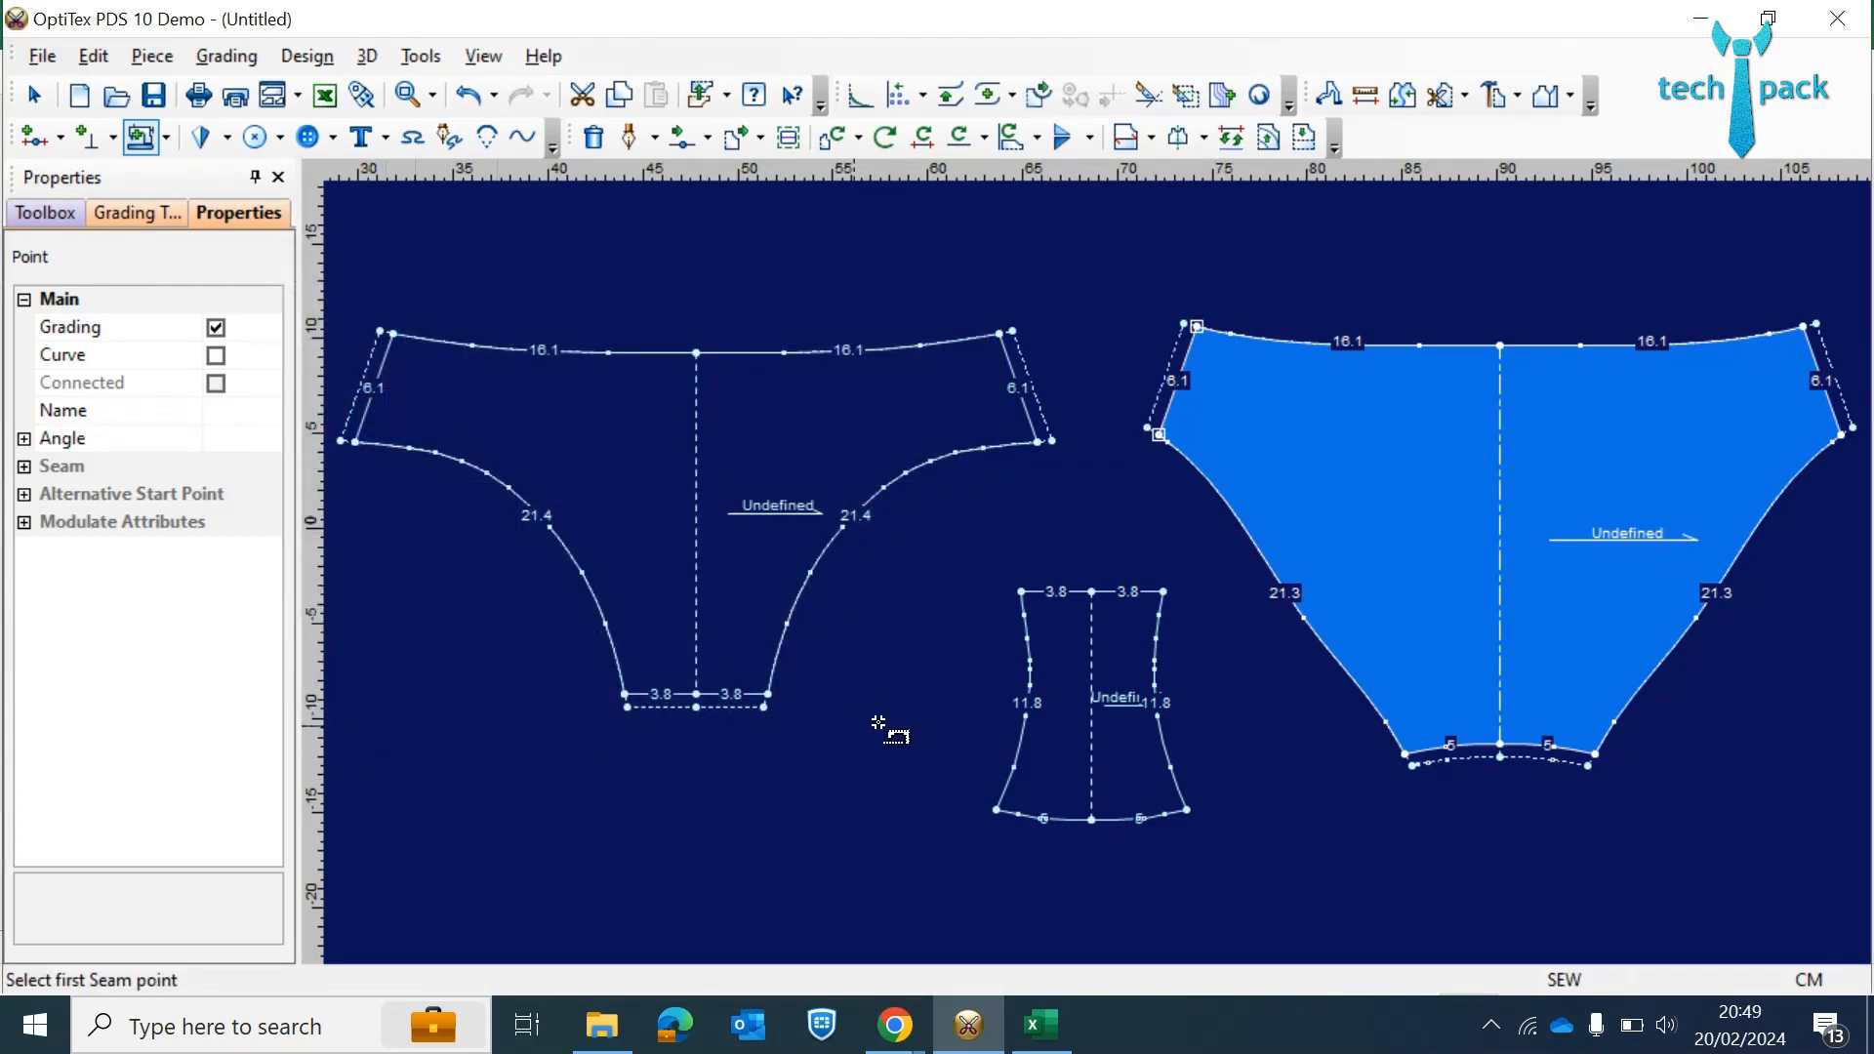
key(Escape)
- Add 0.7 cm seam allowances to the full lower and upper edges of the crotch piece
click(142, 137)
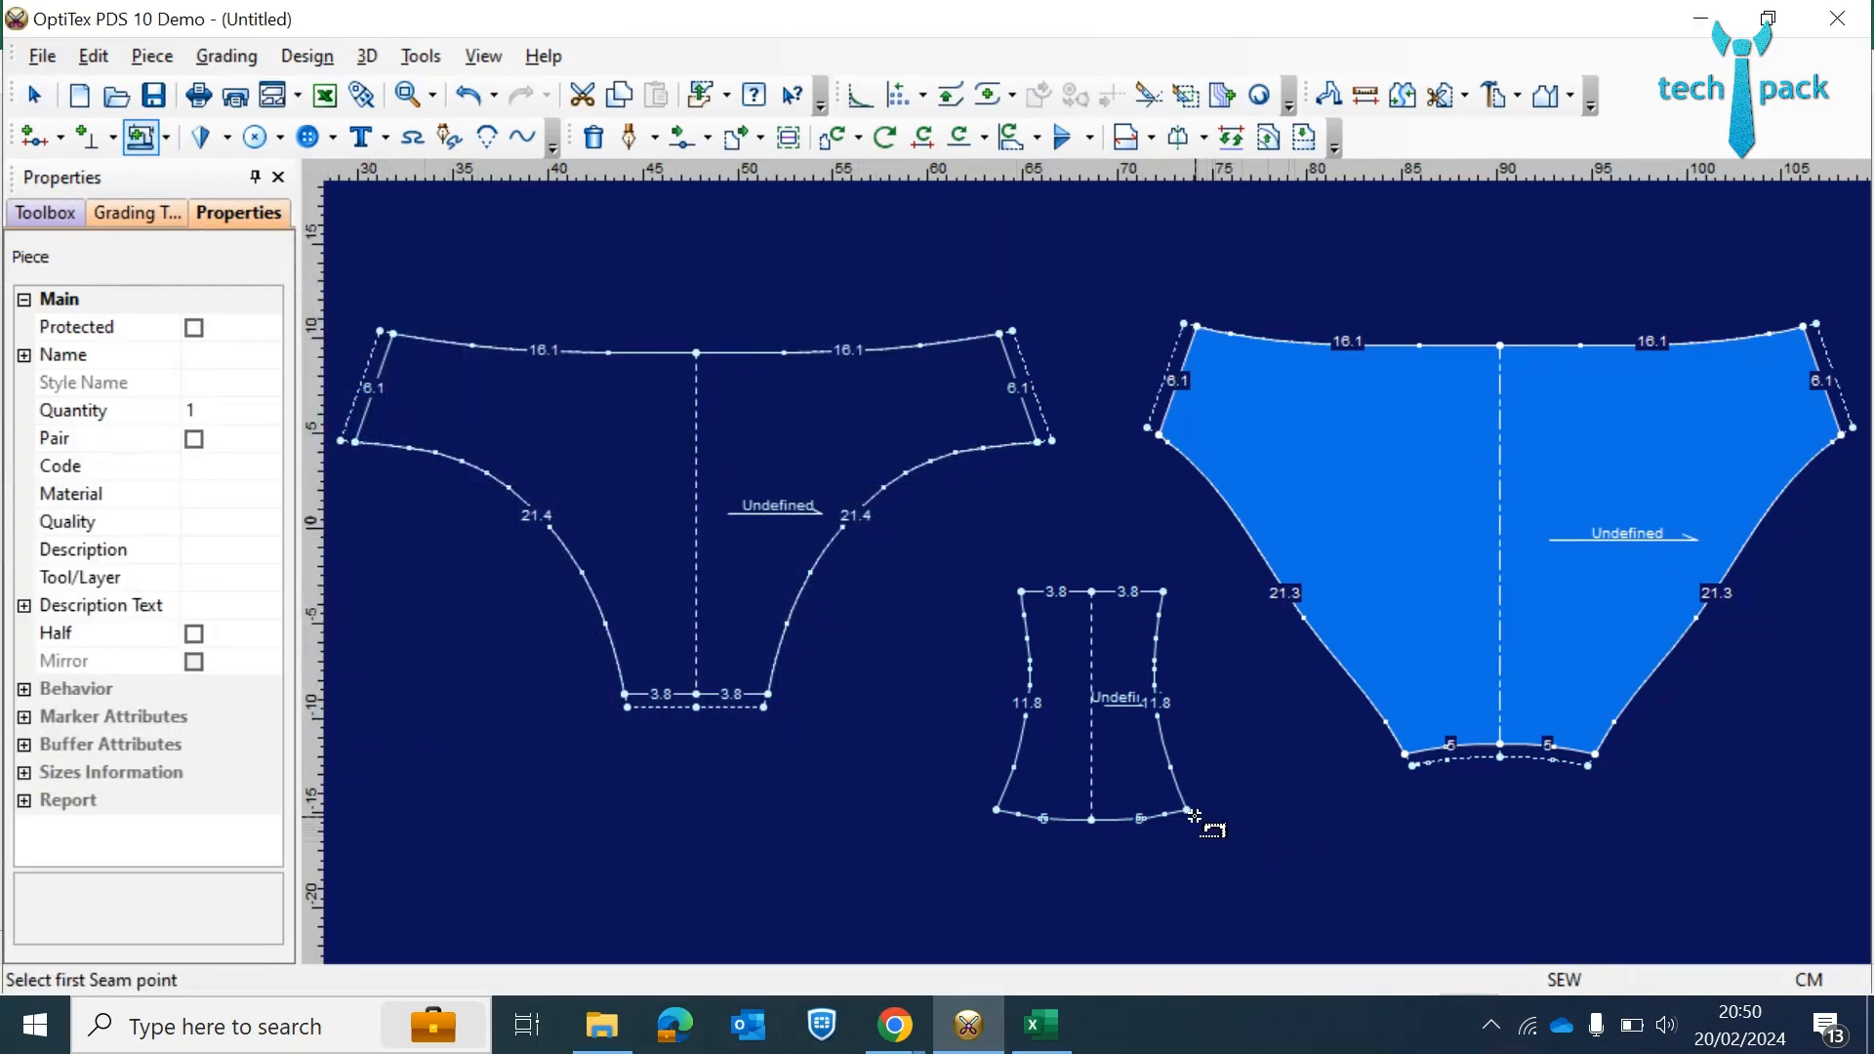
drag(1187, 811, 997, 809)
text(0.7)
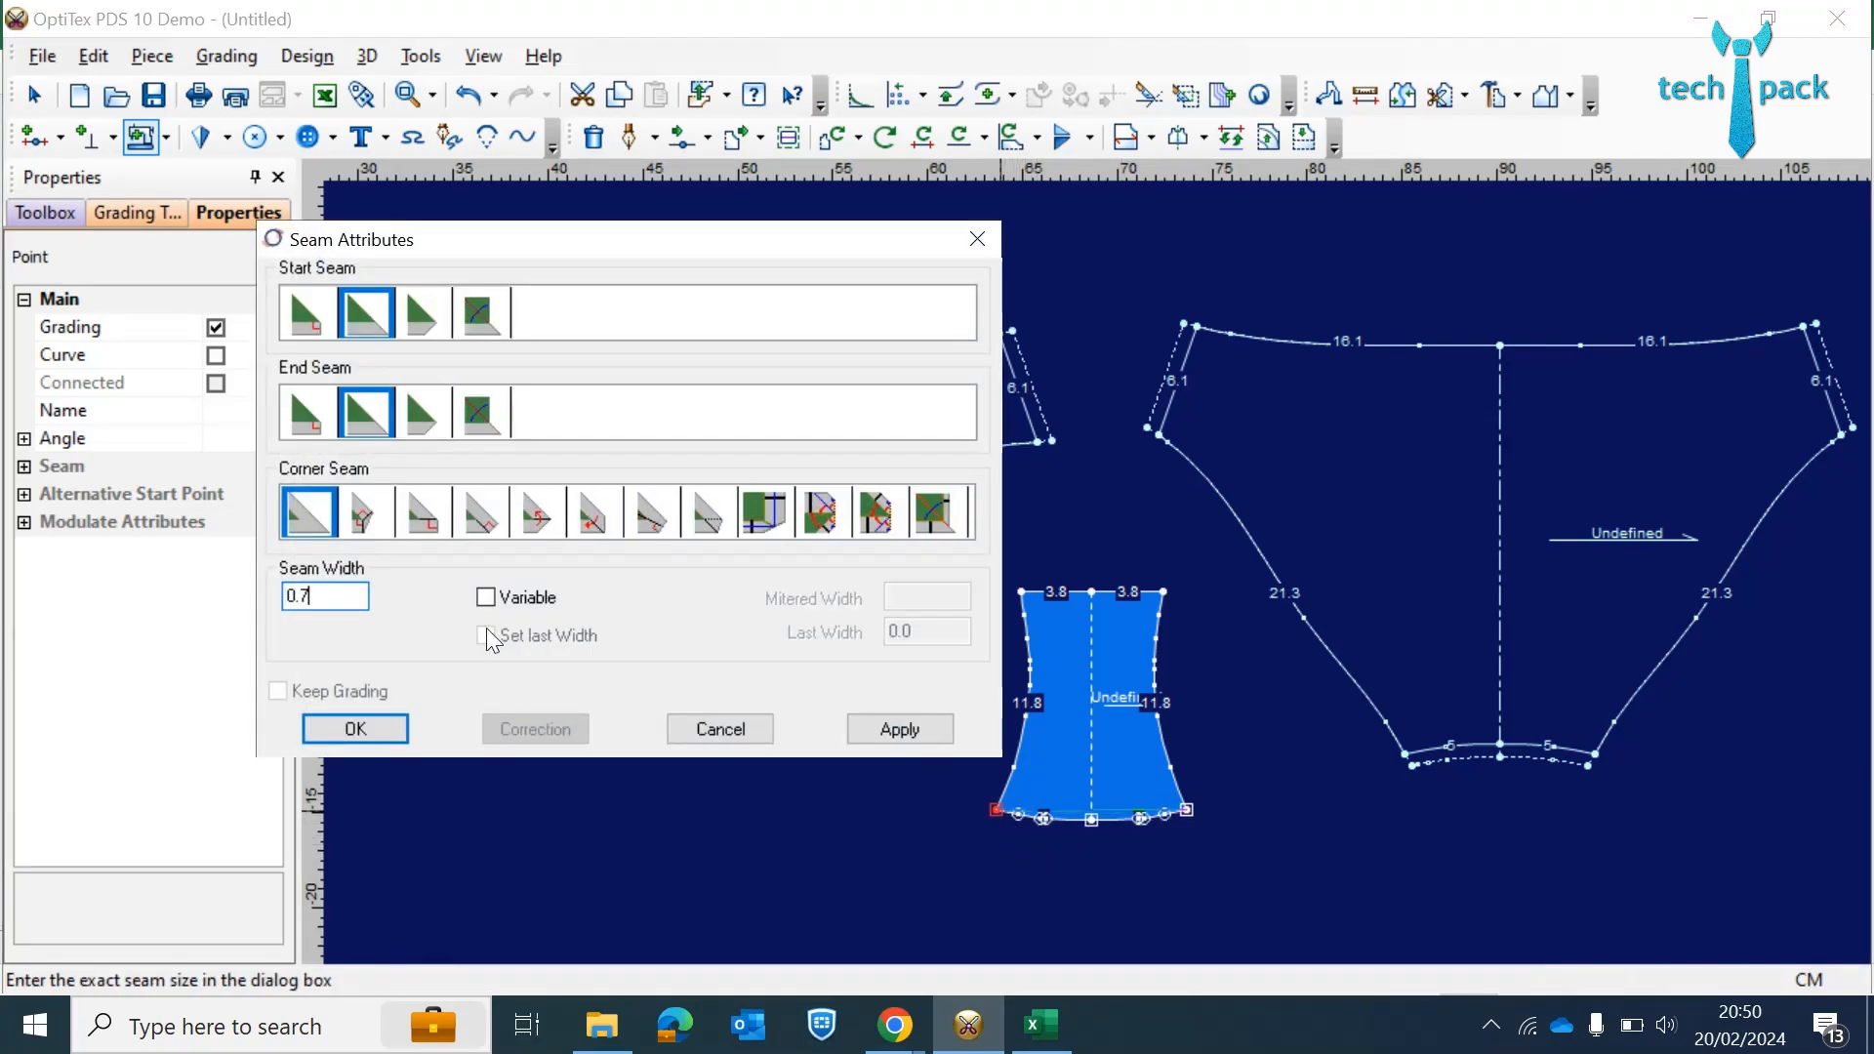
click(361, 733)
drag(1025, 589, 1167, 596)
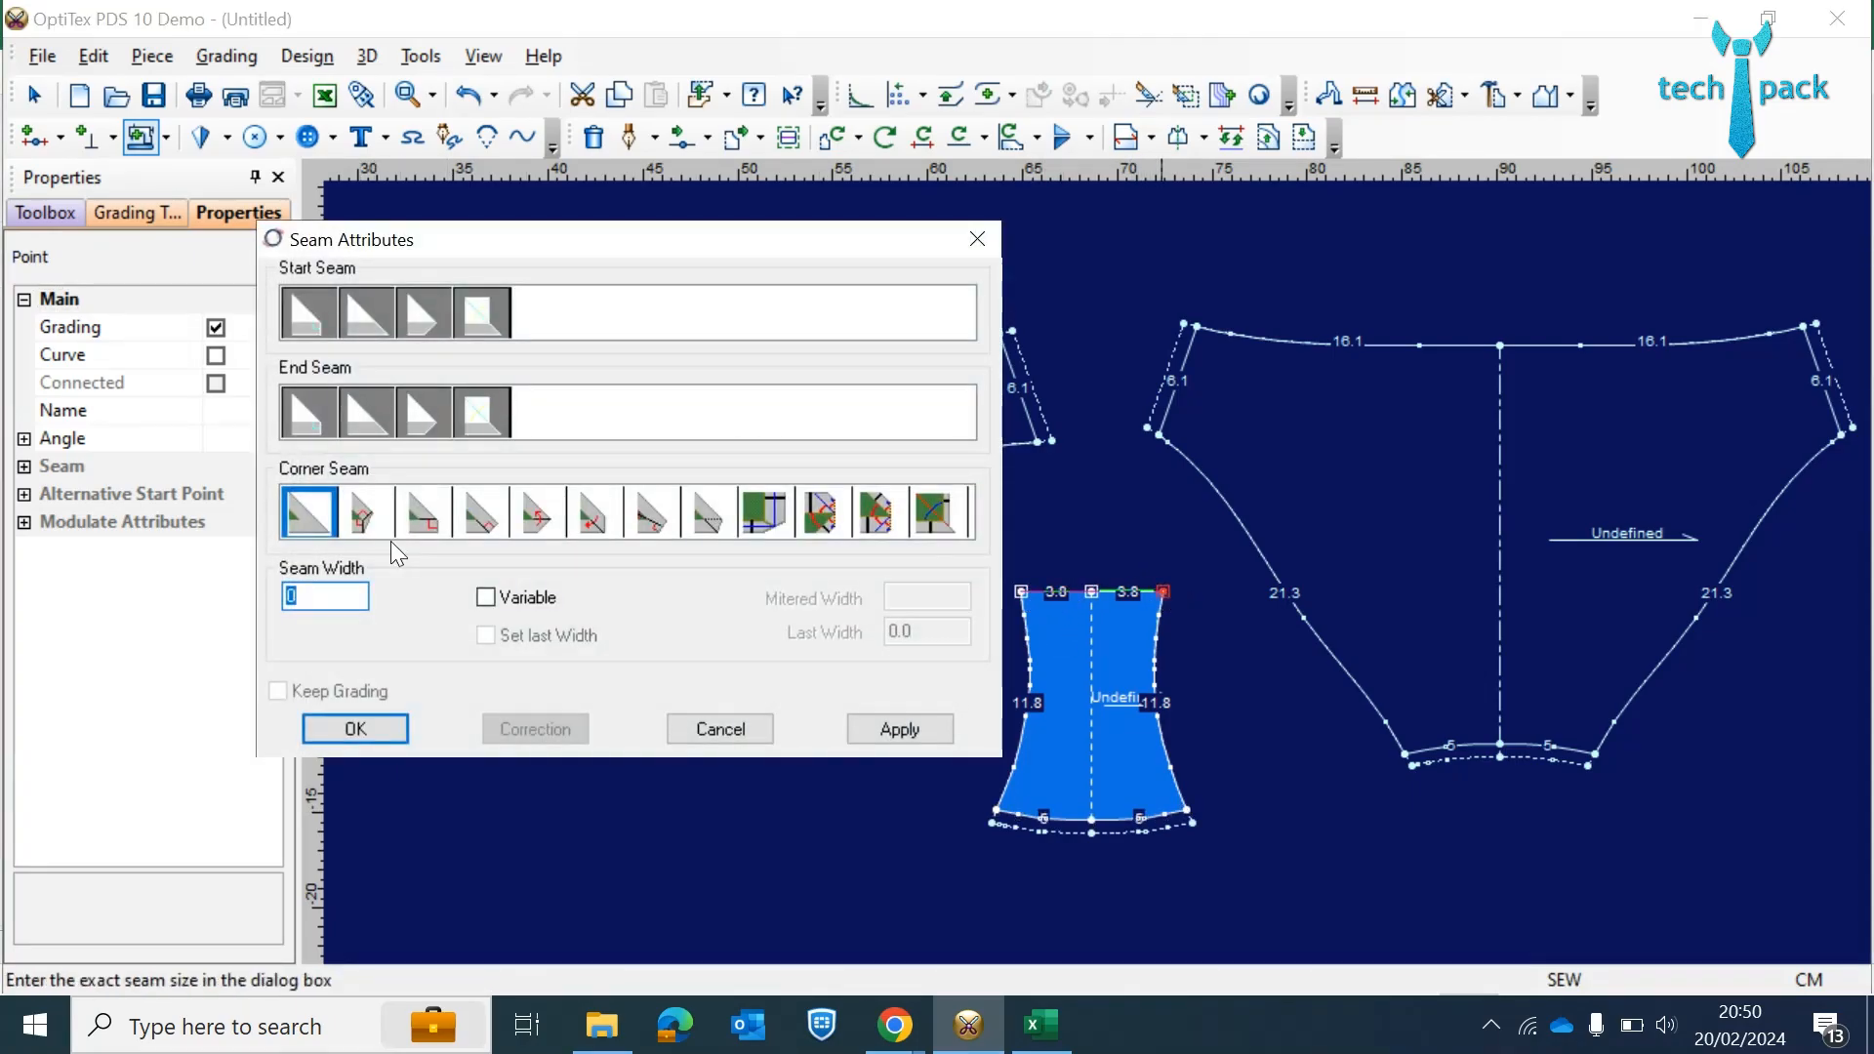
text(0.7)
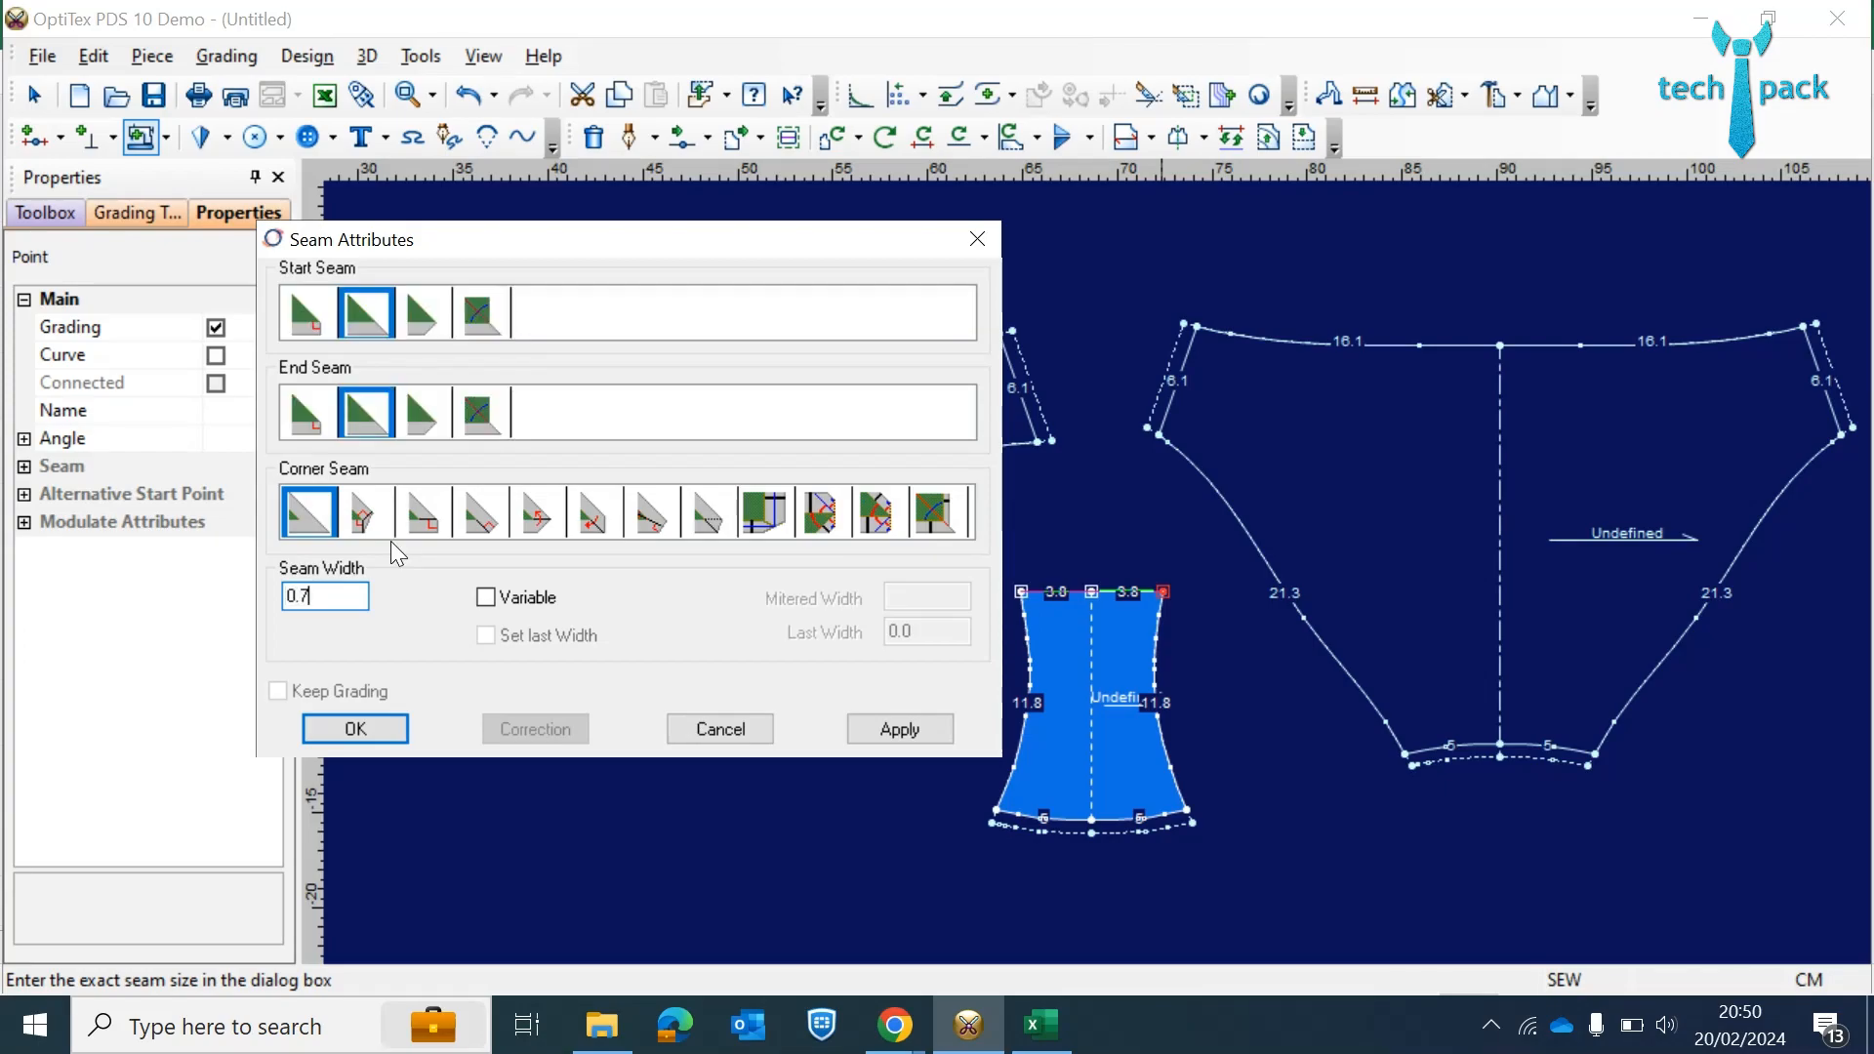
click(356, 728)
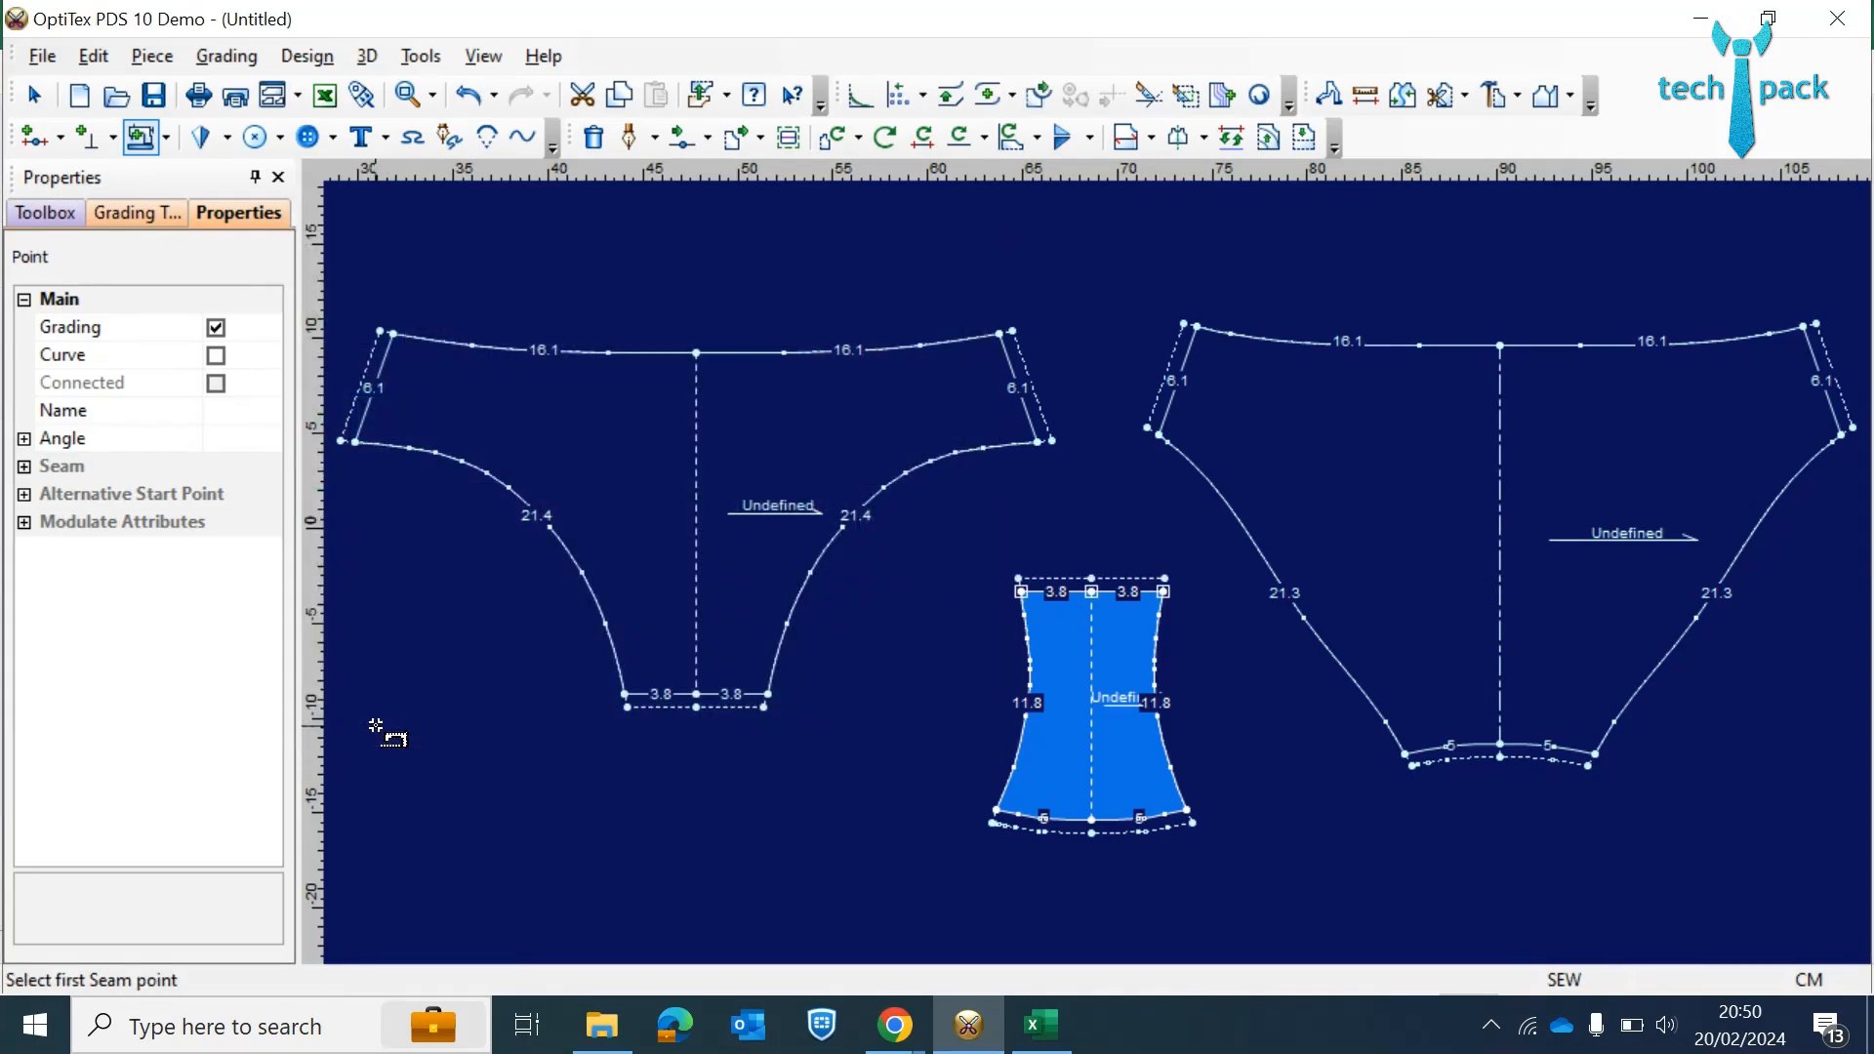
click(35, 96)
- Move the crotch piece slightly up and left, and name it Gusset
click(776, 266)
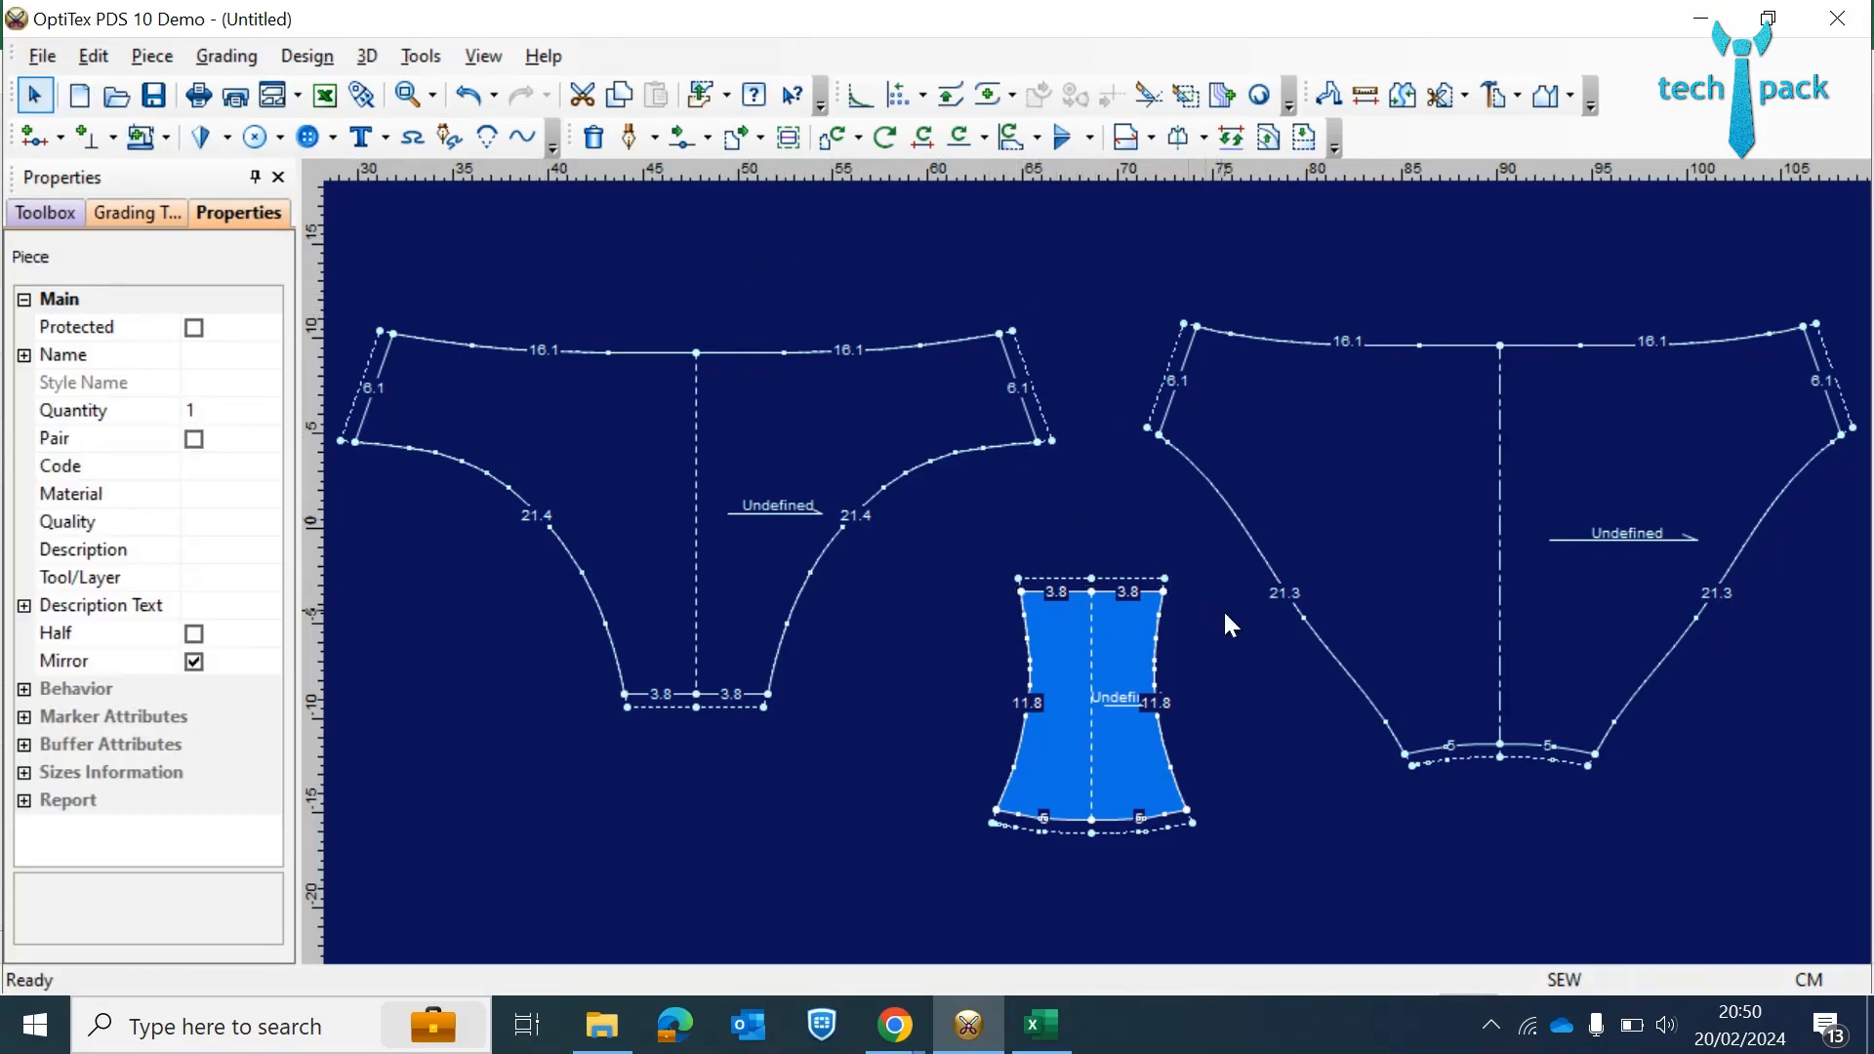
click(1289, 720)
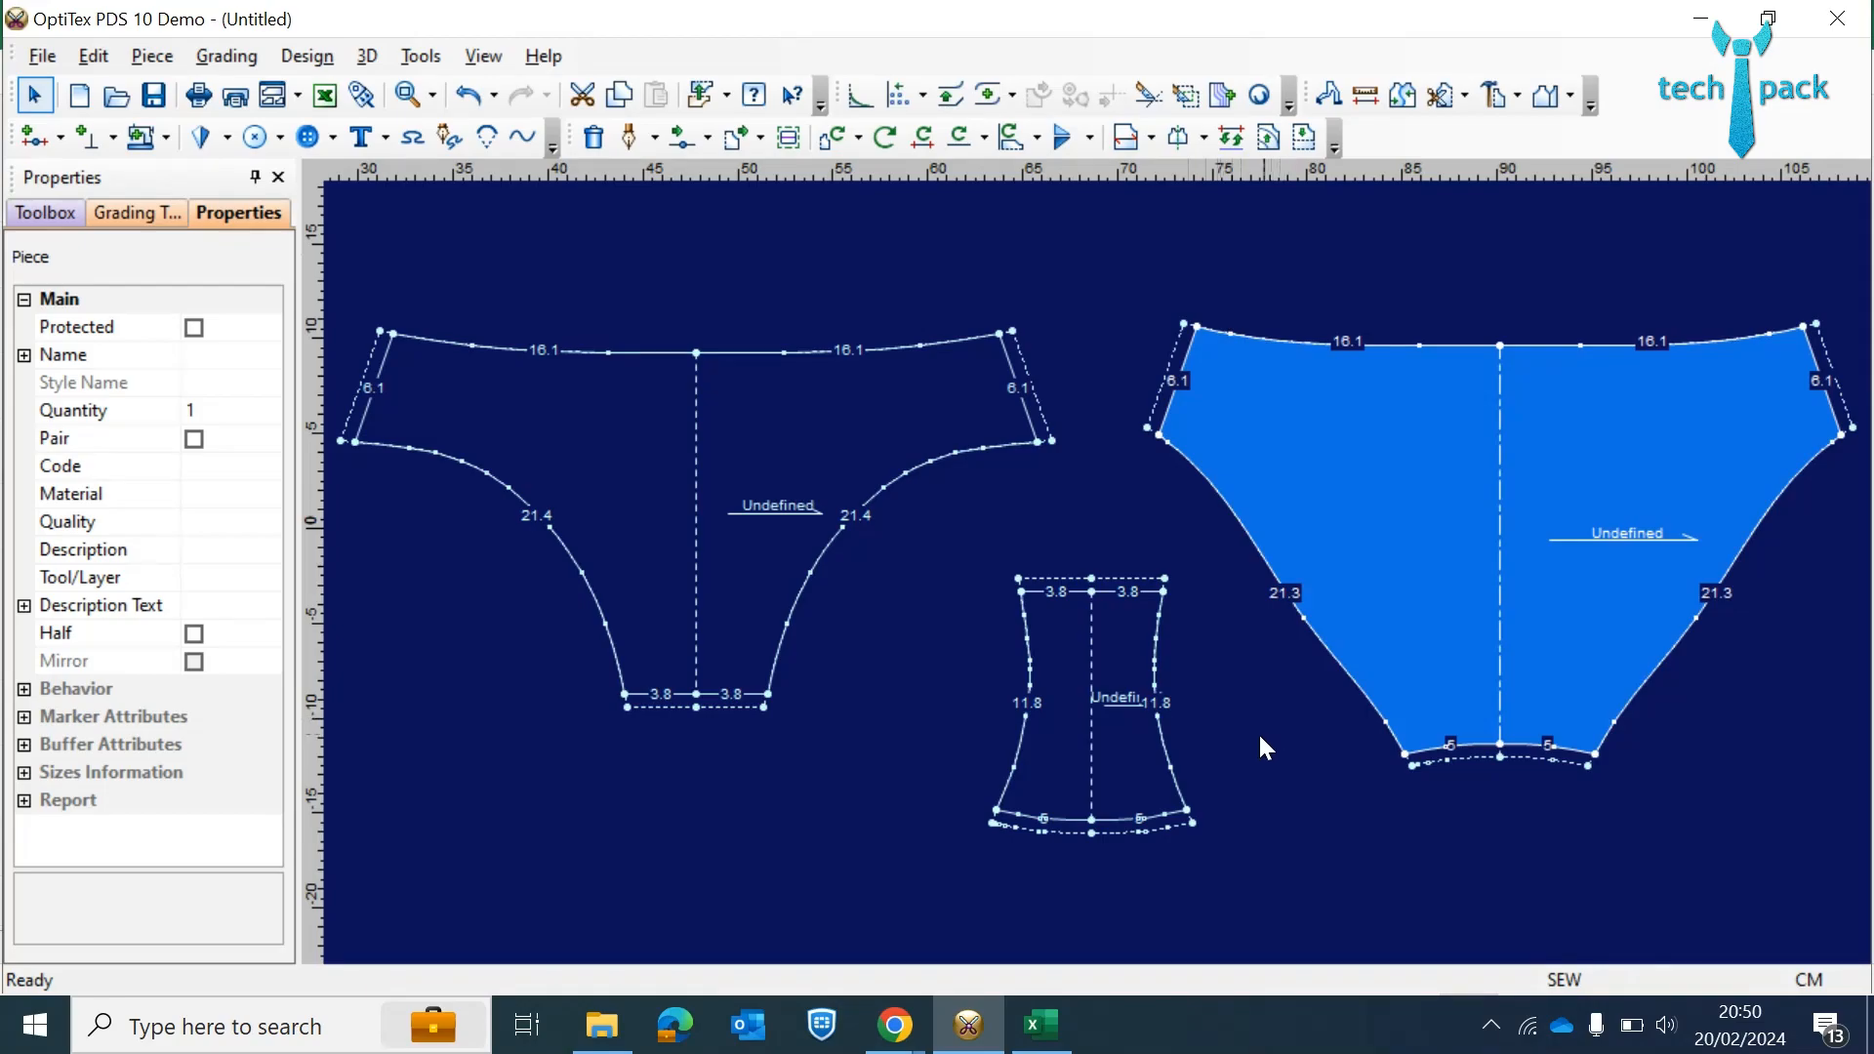
mouse_move(1132, 777)
mouse_down()
mouse_move(1109, 753)
mouse_move(1118, 767)
mouse_up()
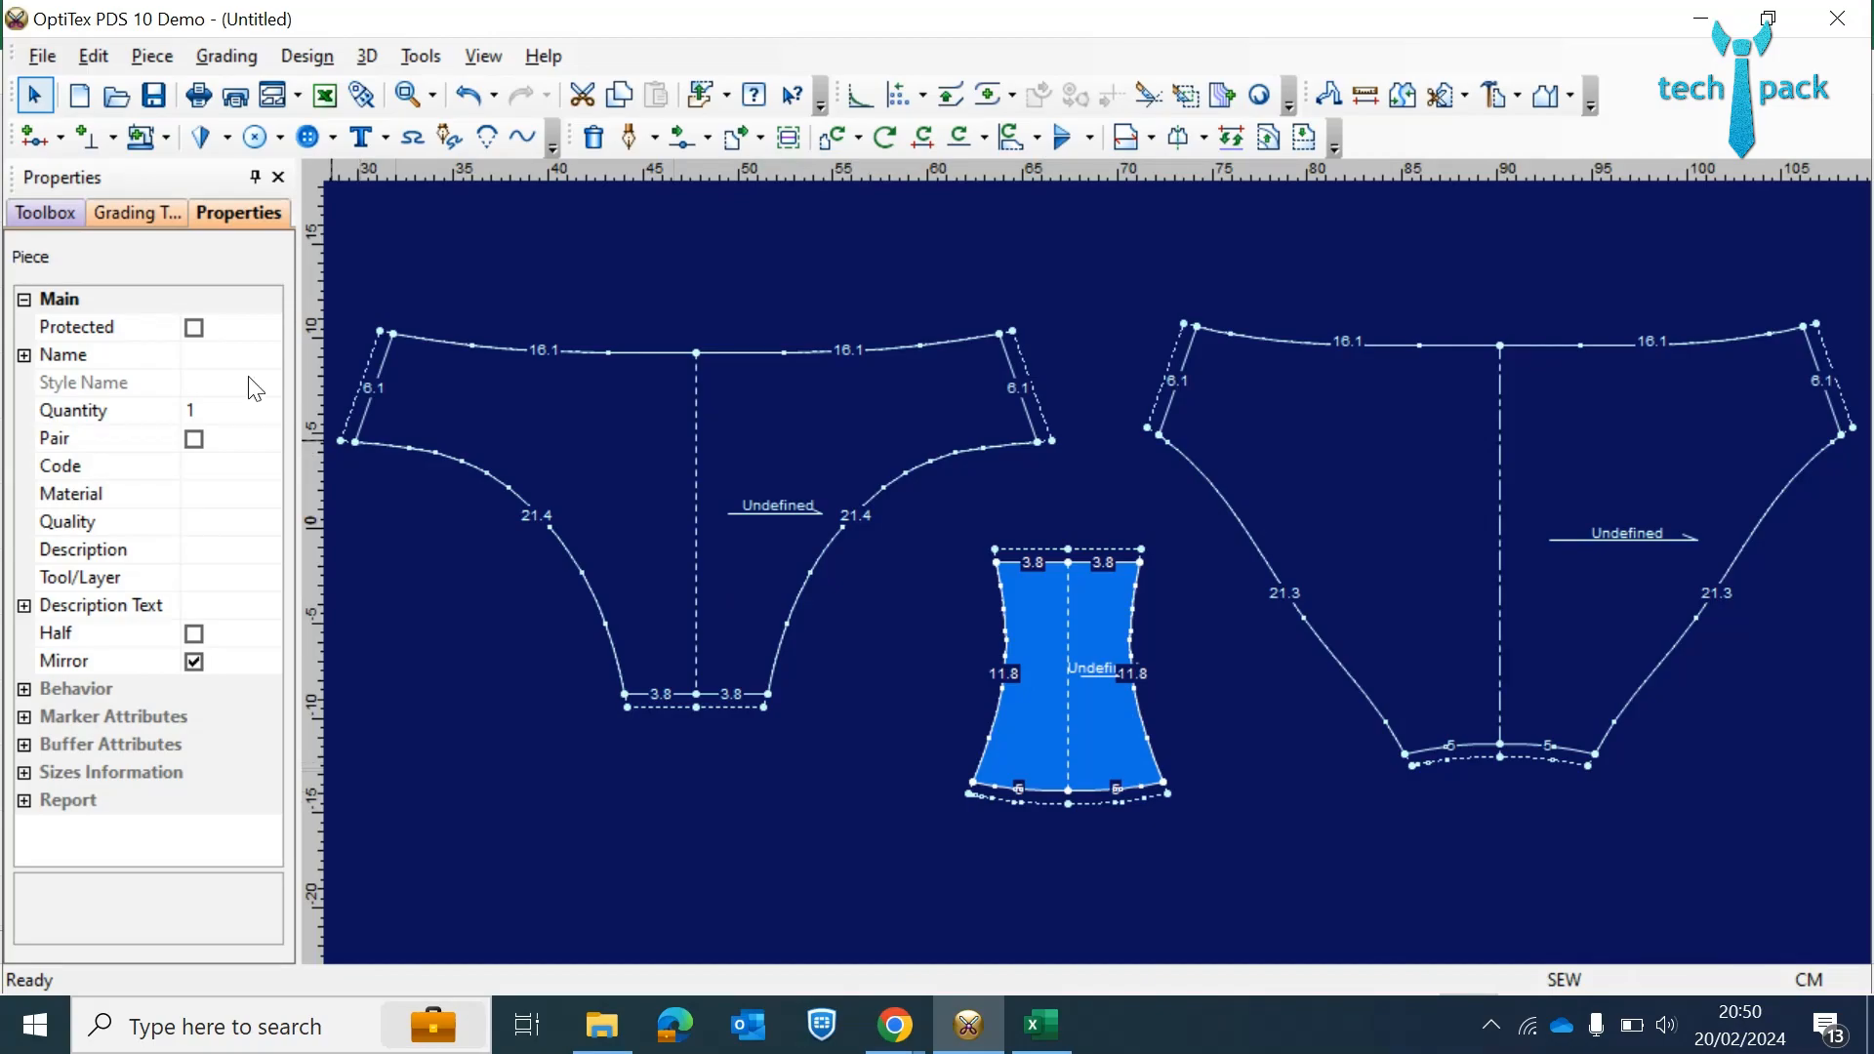
click(229, 360)
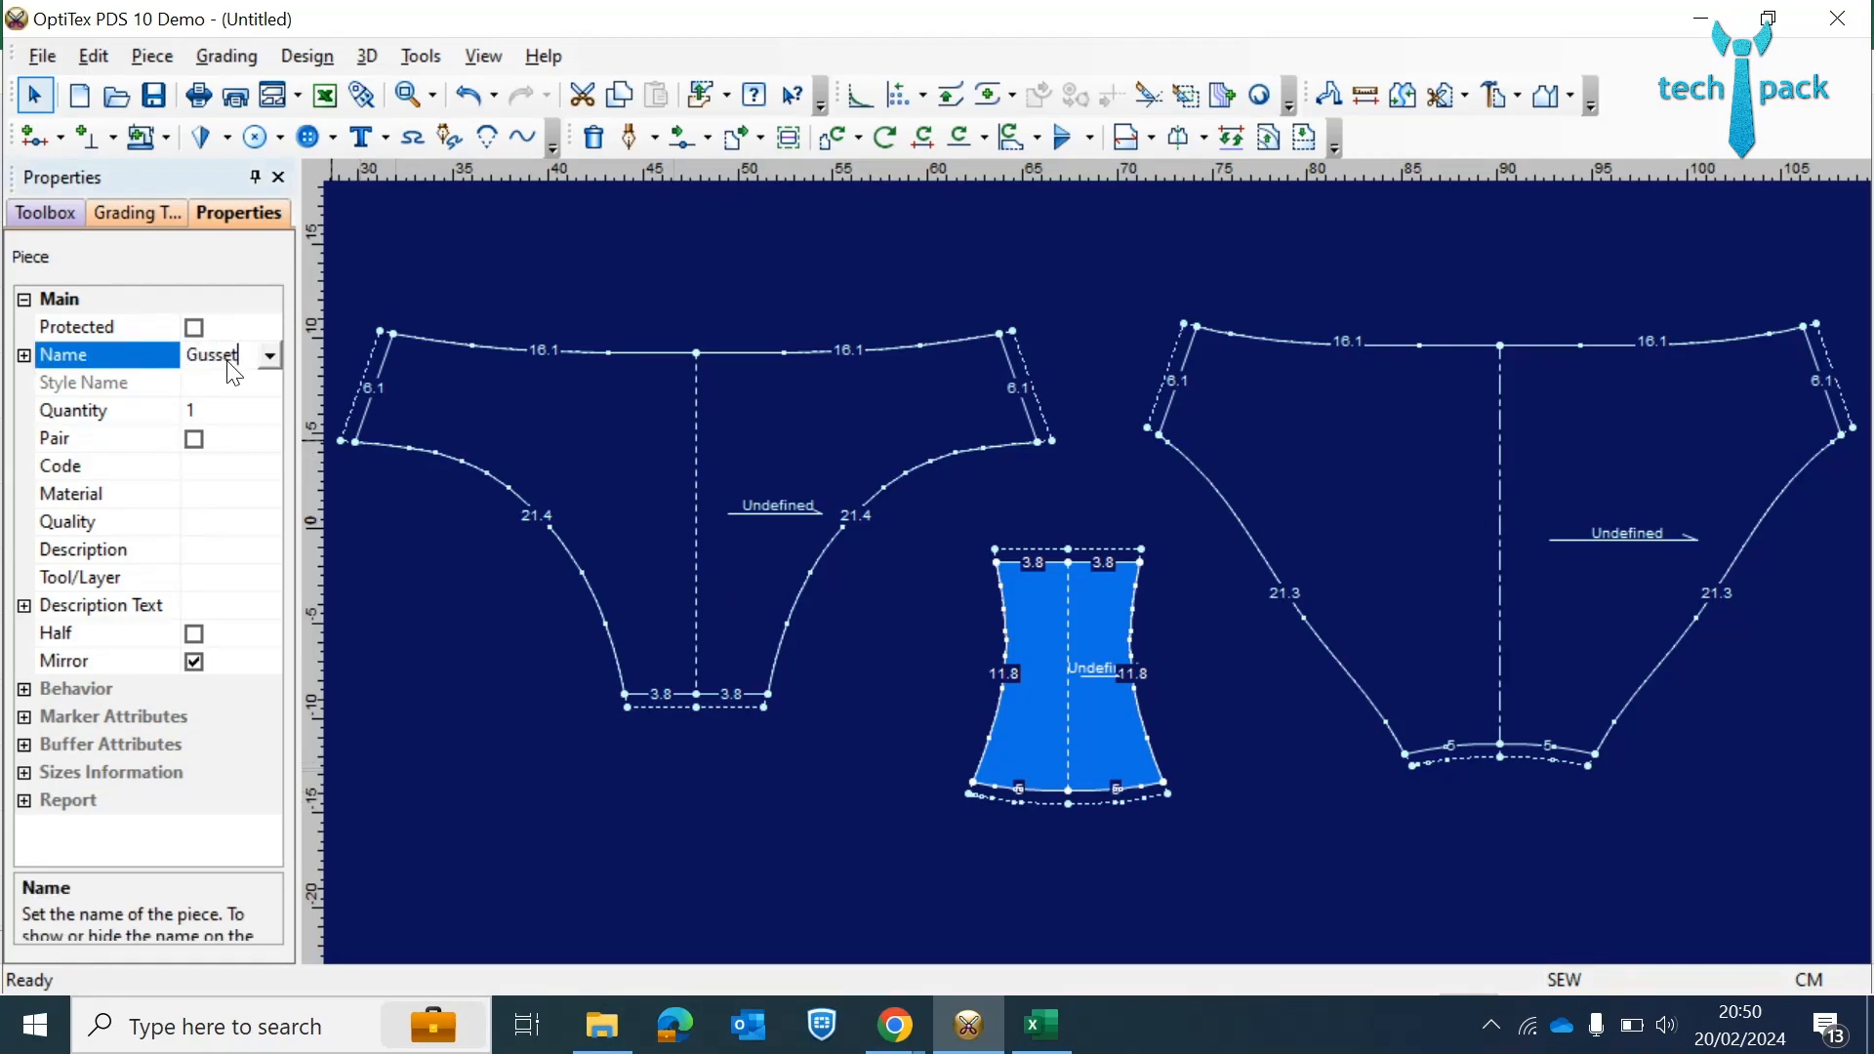
text(Gusset)
key(Return)
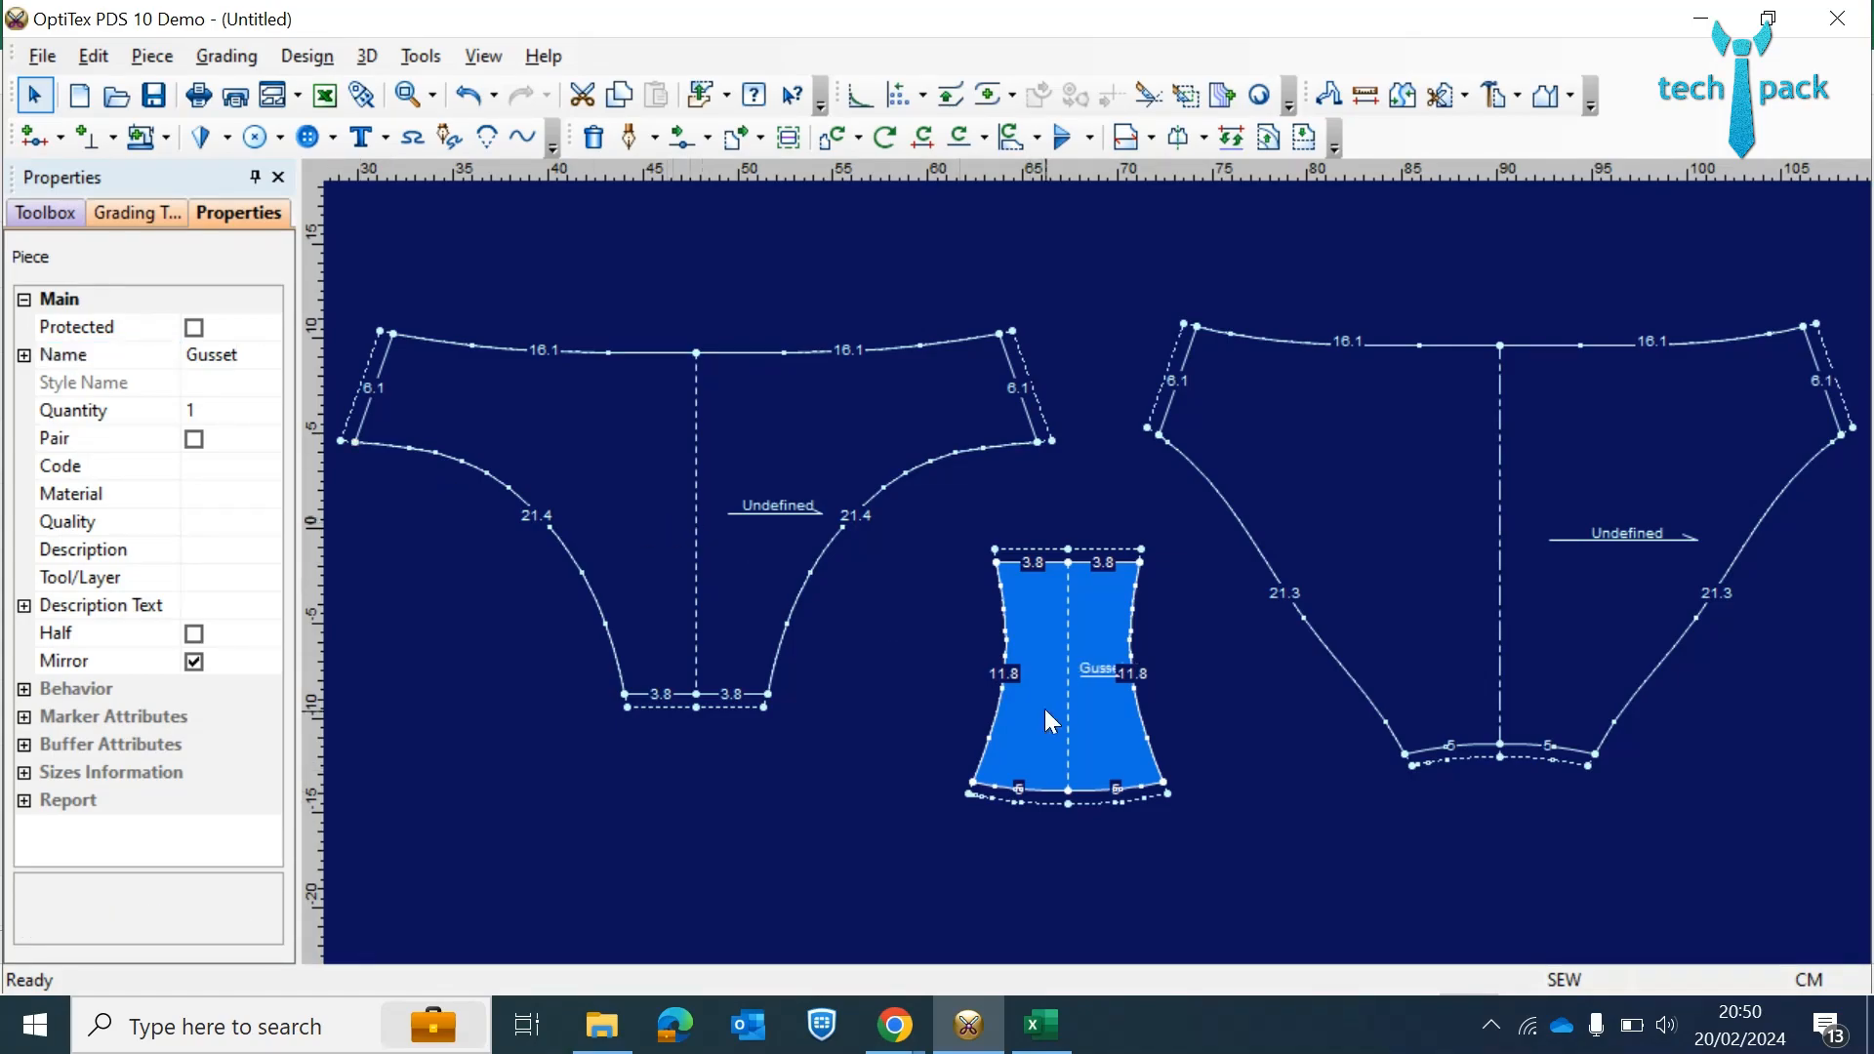
scroll(1095, 687, up, 3)
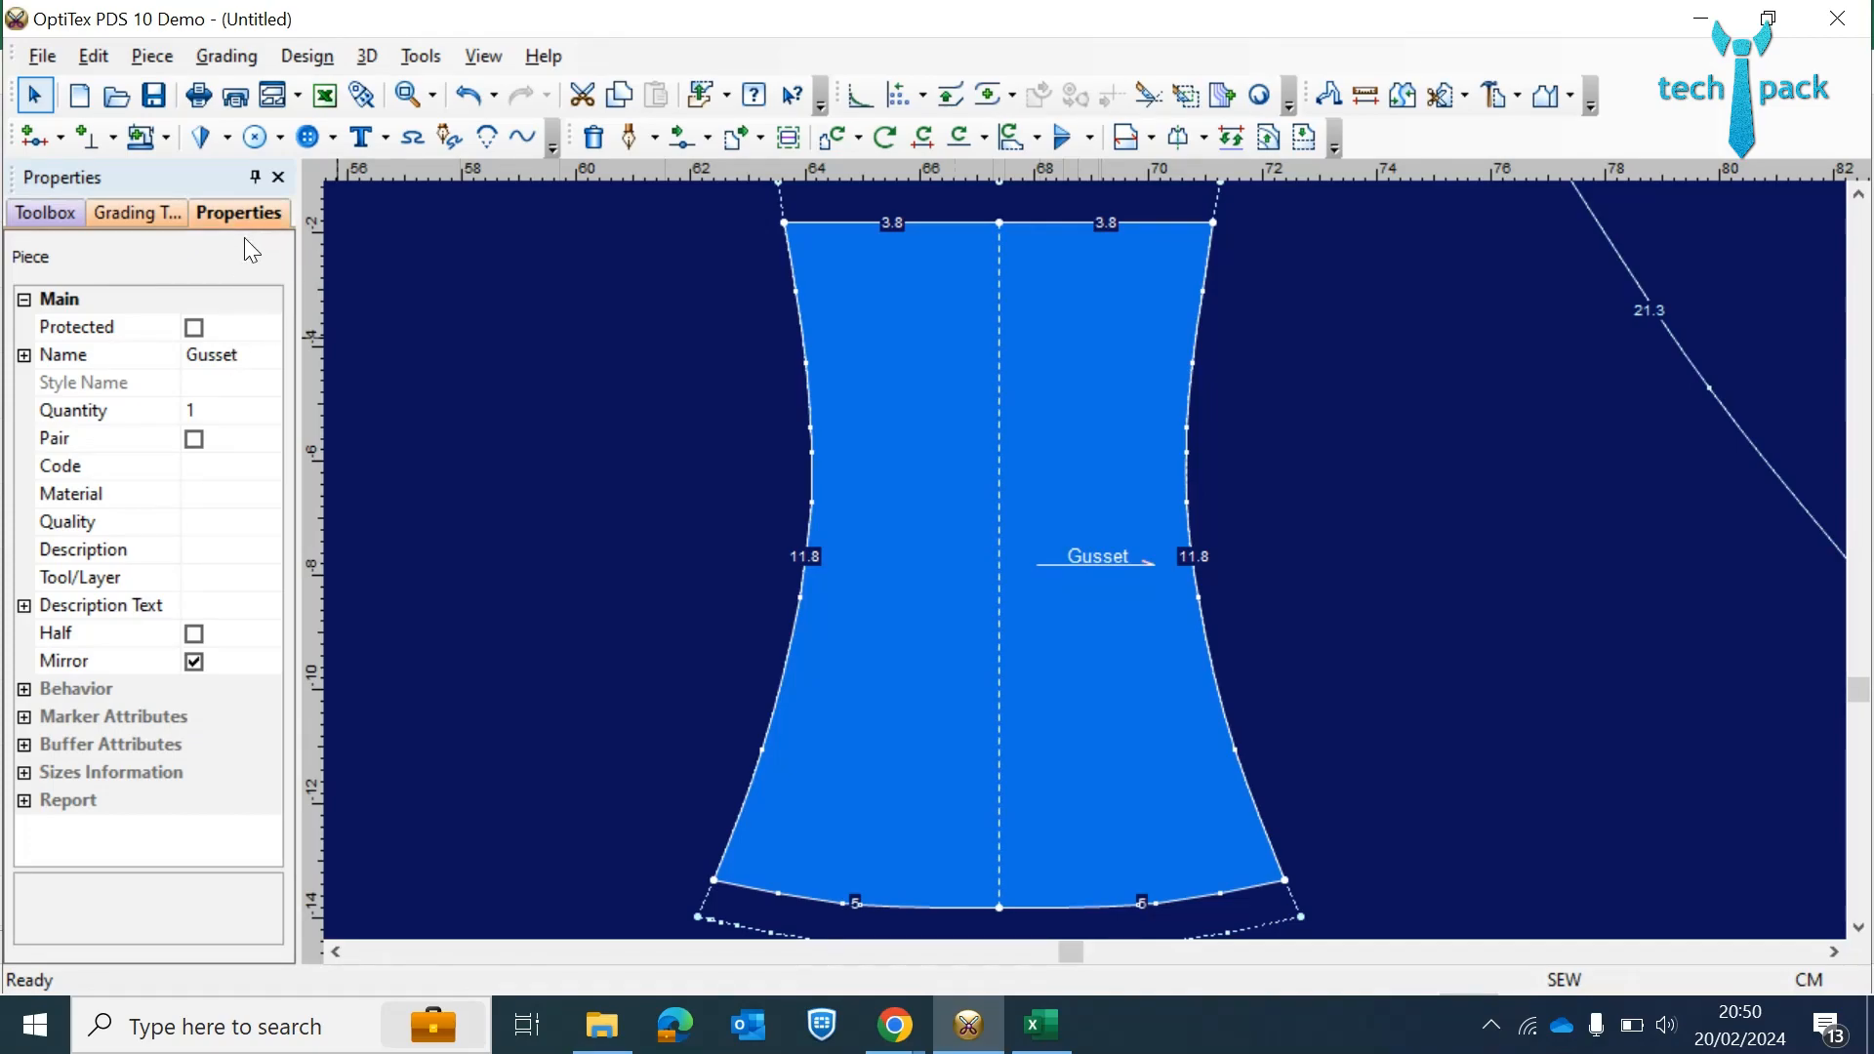
click(279, 178)
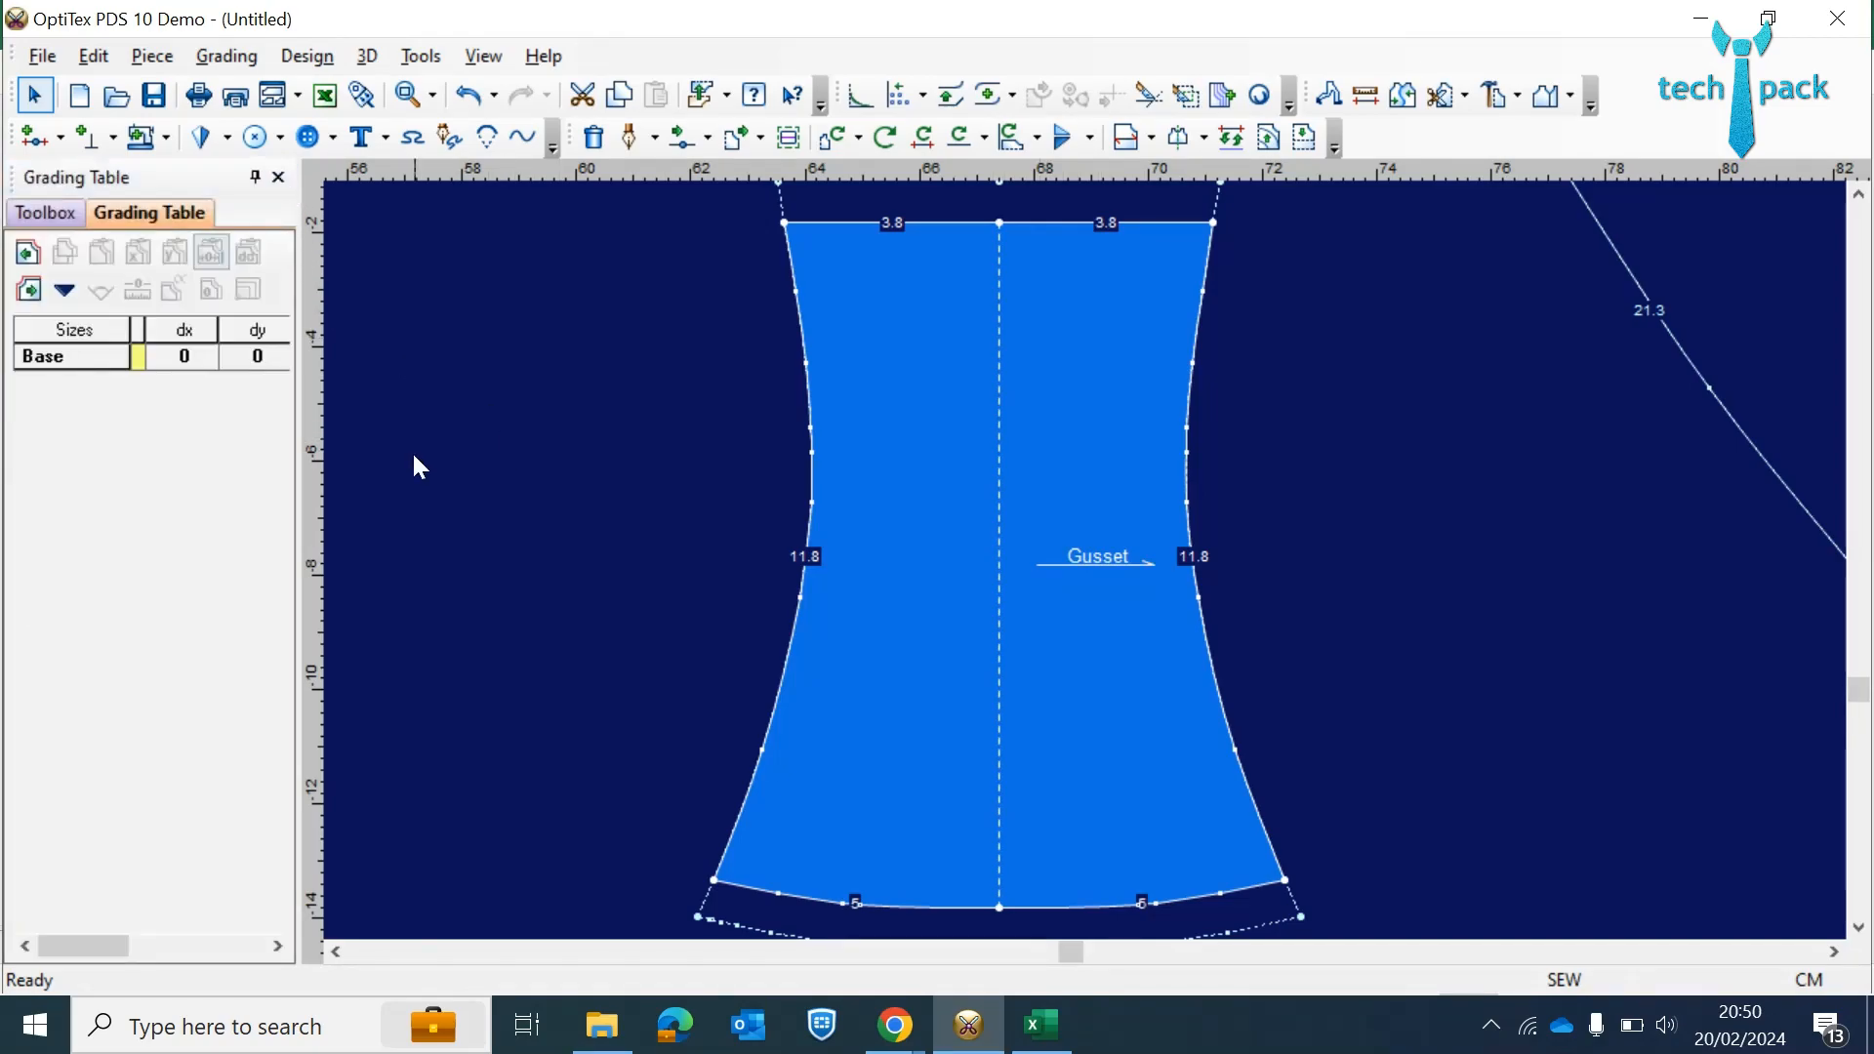
double_click(892, 410)
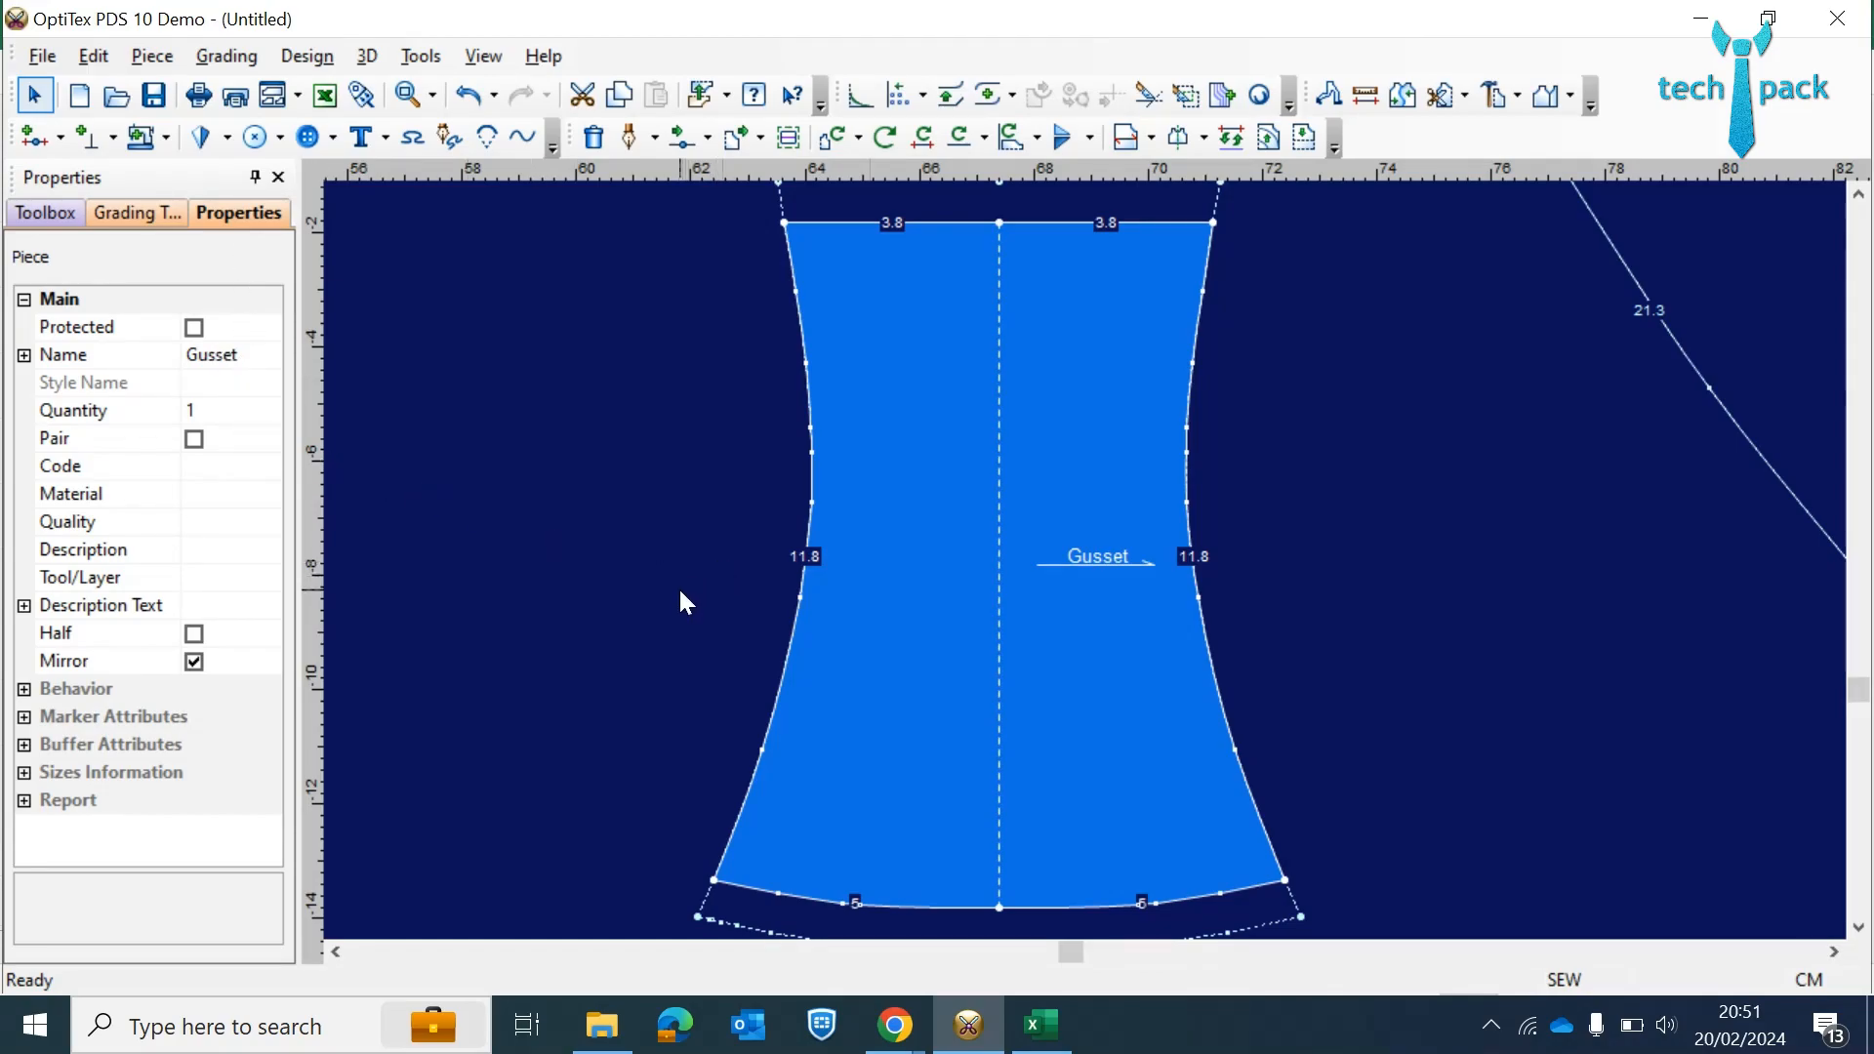
- Name the front piece, the one with the 21.4 cm leg curves, front
scroll(1086, 556, down, 6)
click(964, 402)
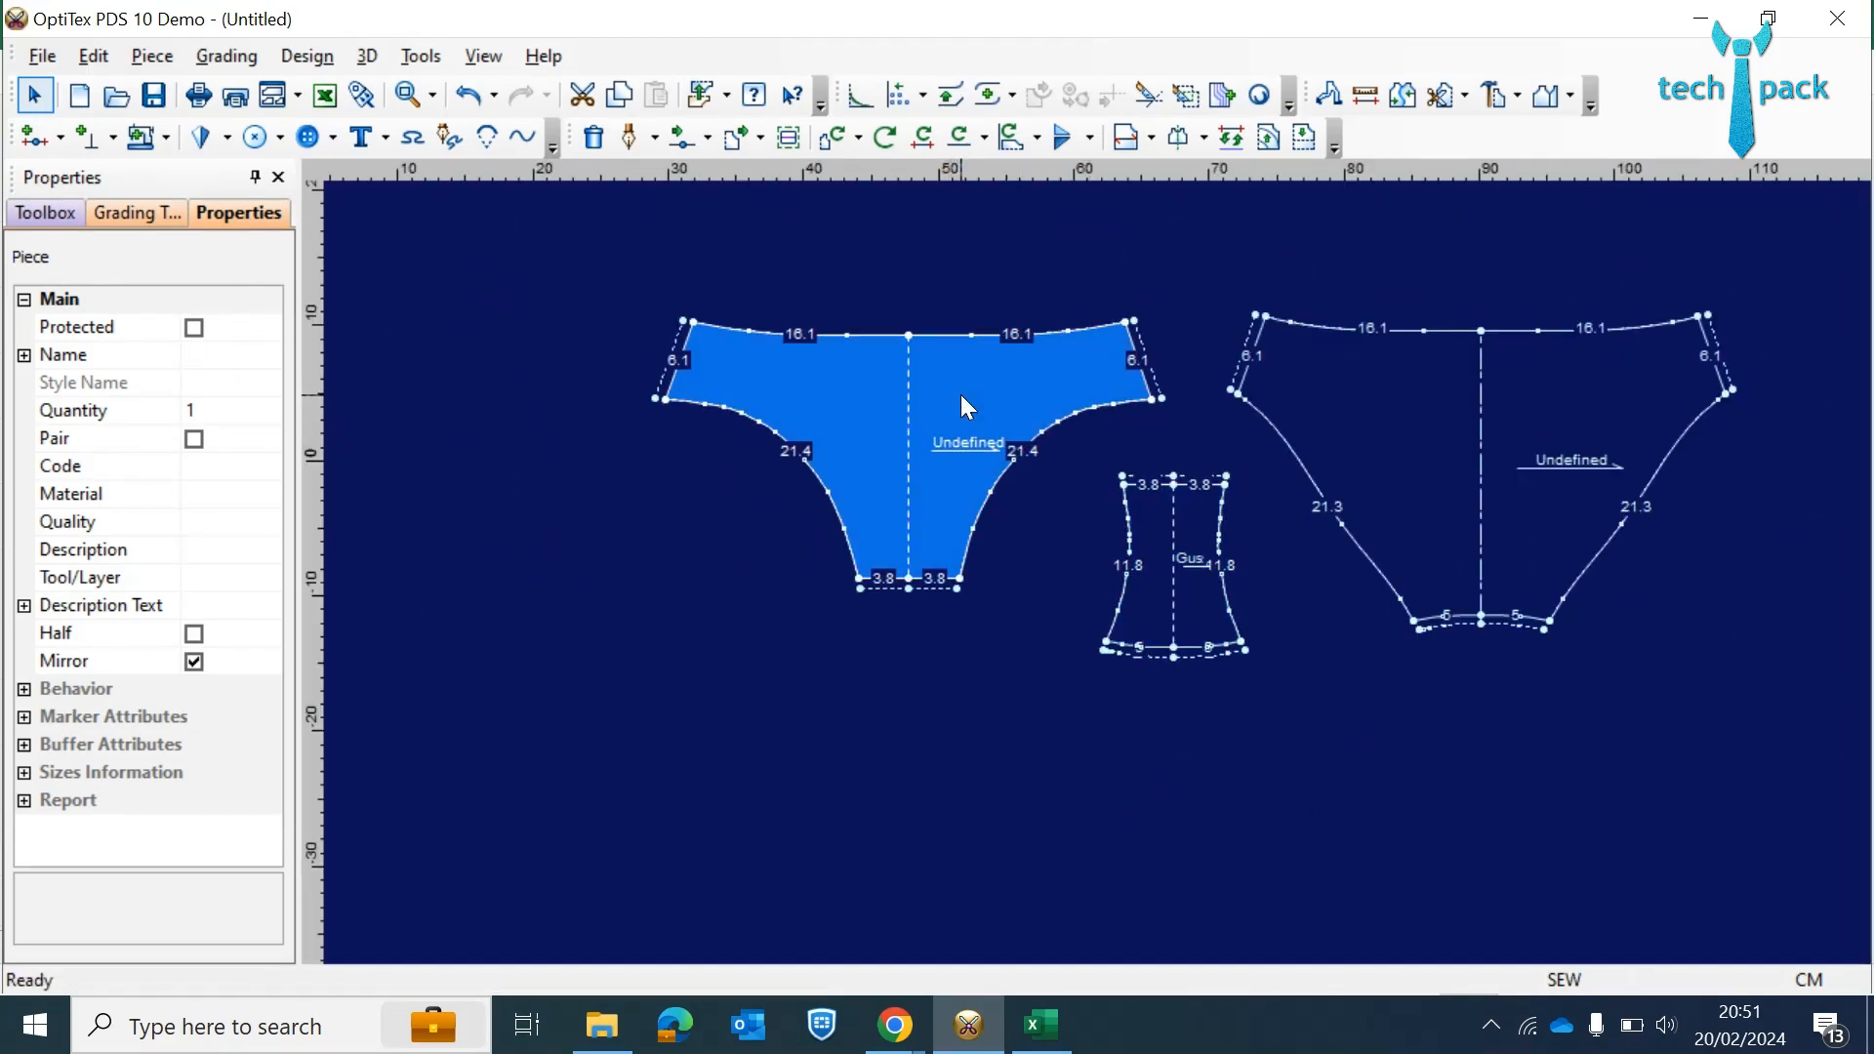
scroll(1086, 556, up, 6)
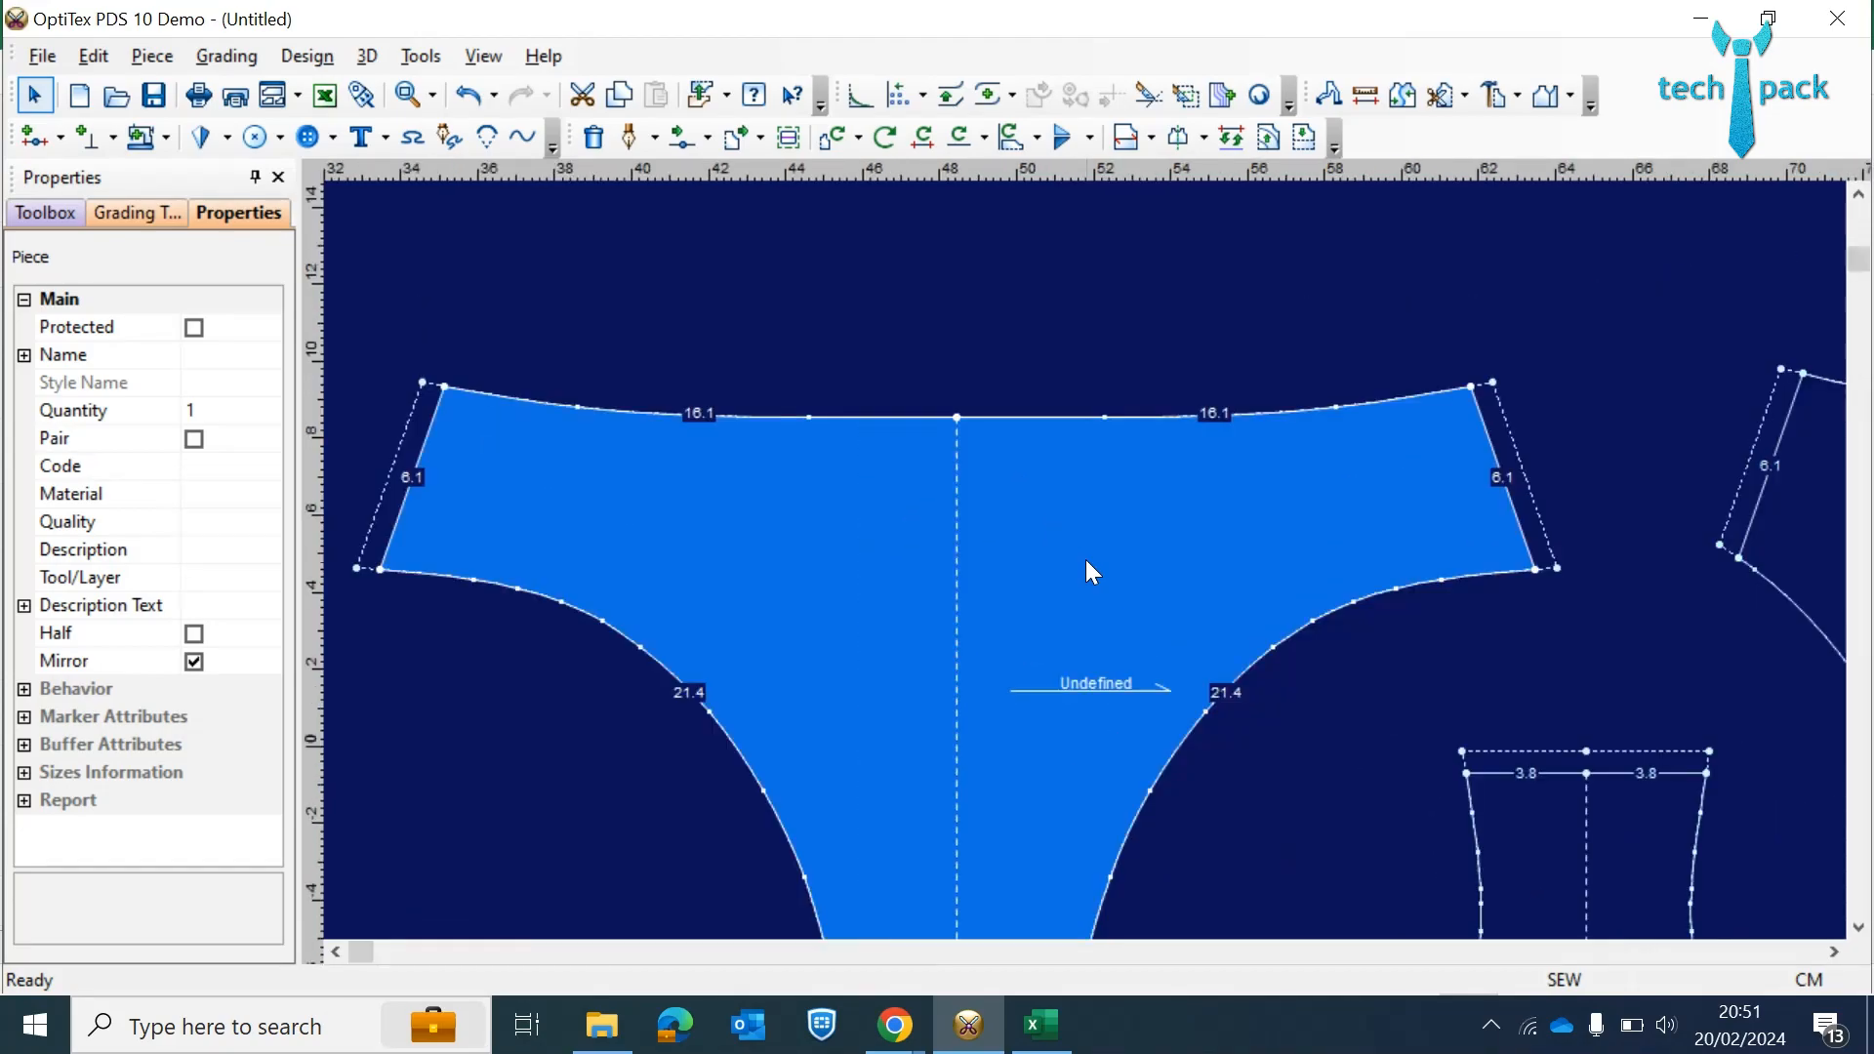
scroll(1085, 560, down, 1)
click(216, 353)
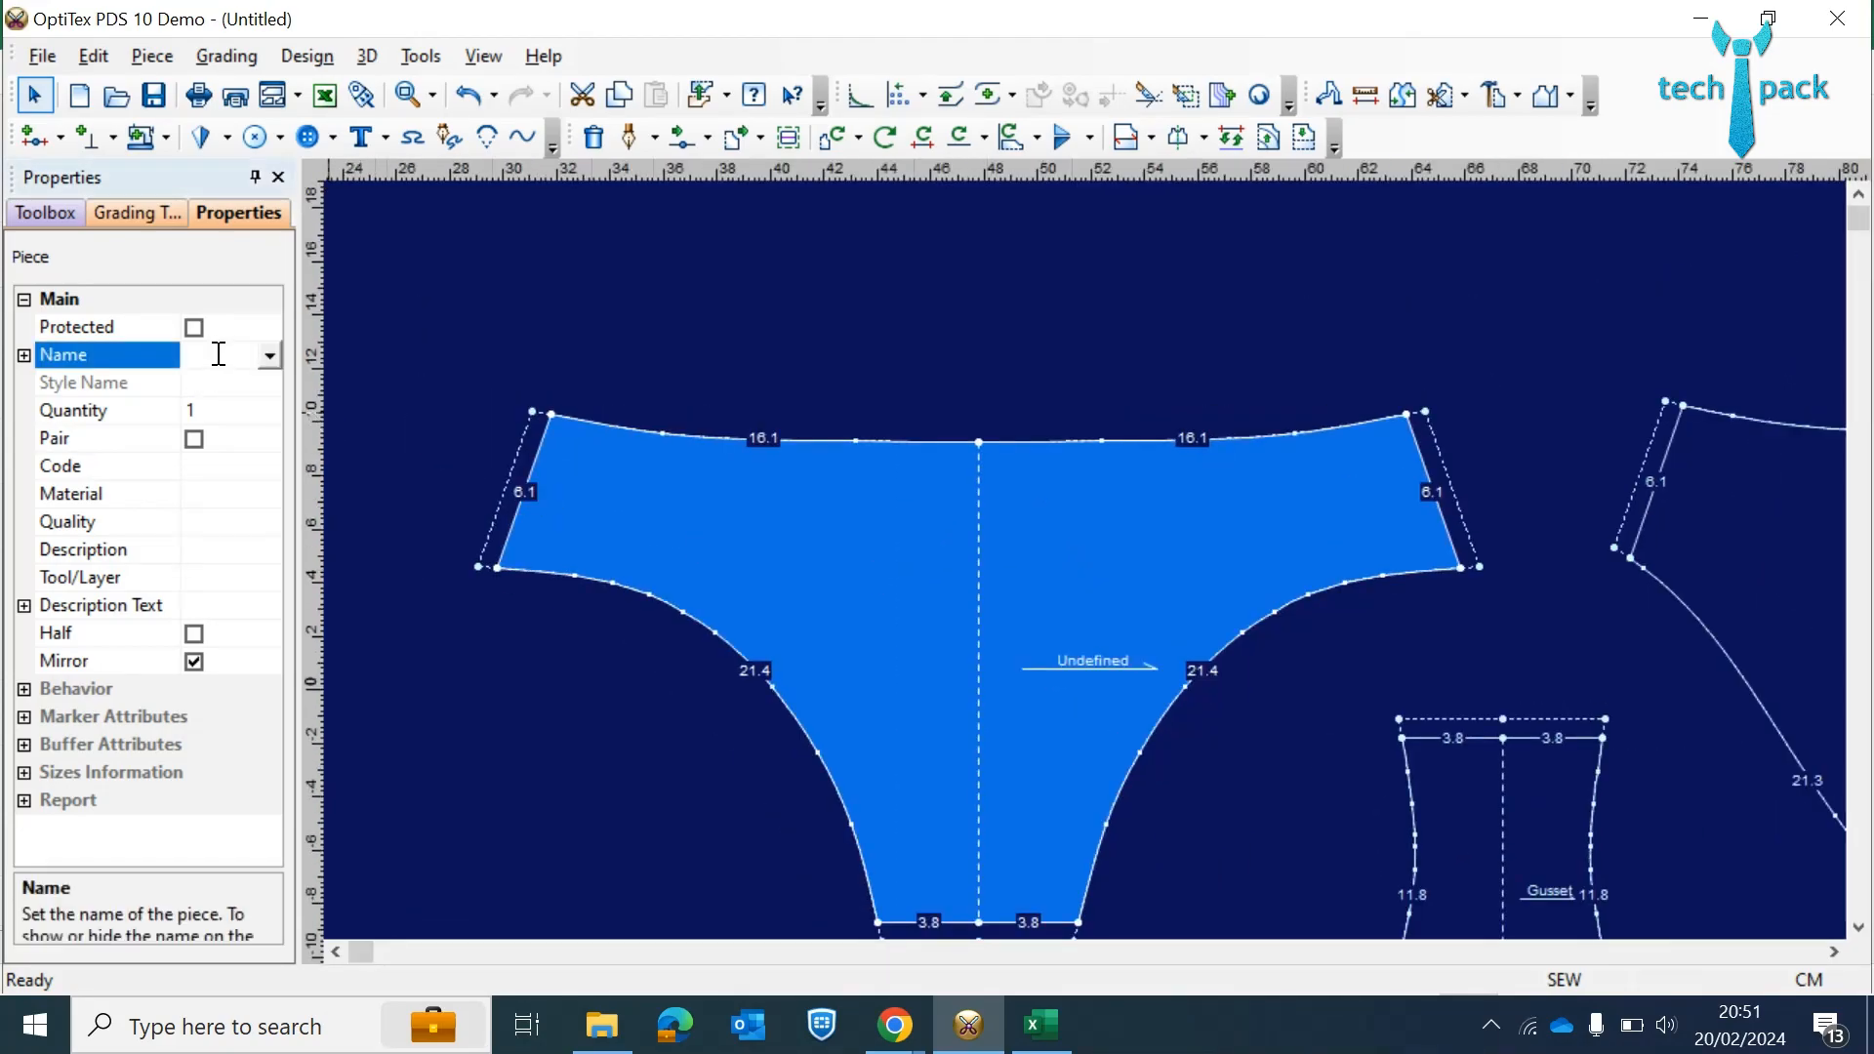
key(shift+f)
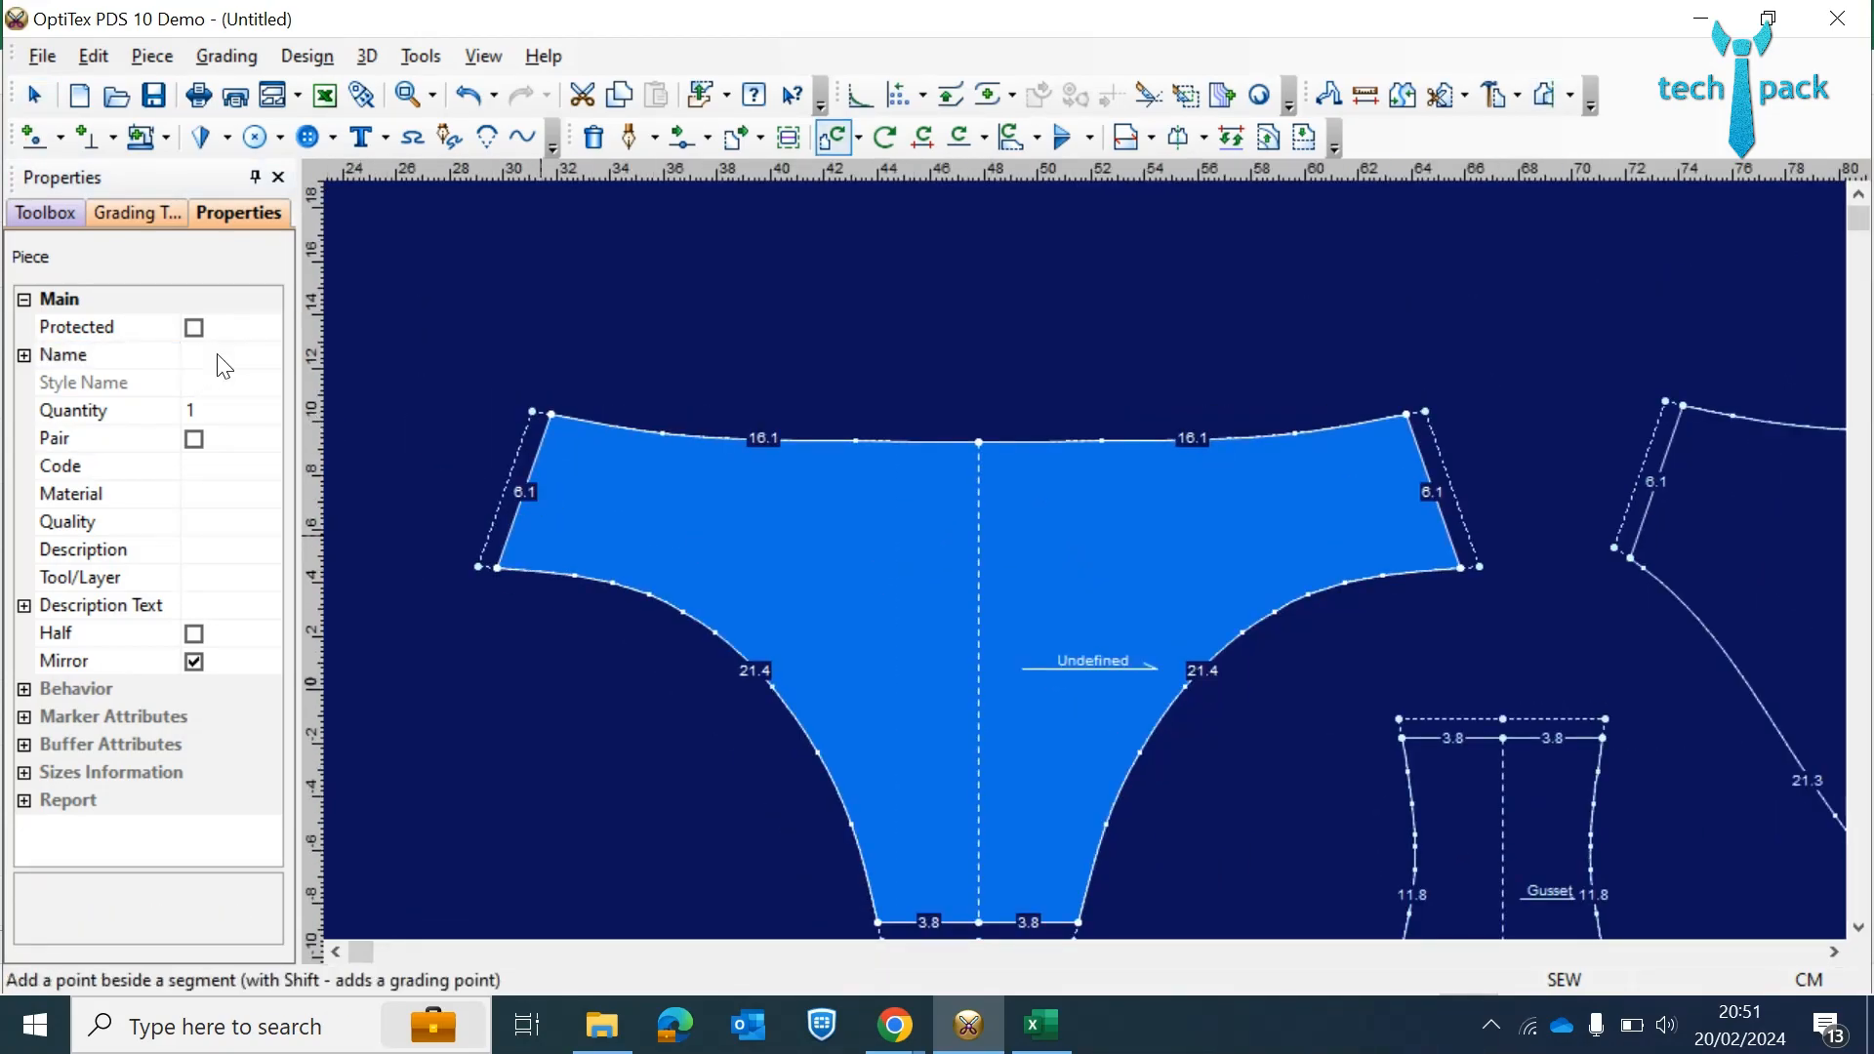
click(256, 362)
text(fr)
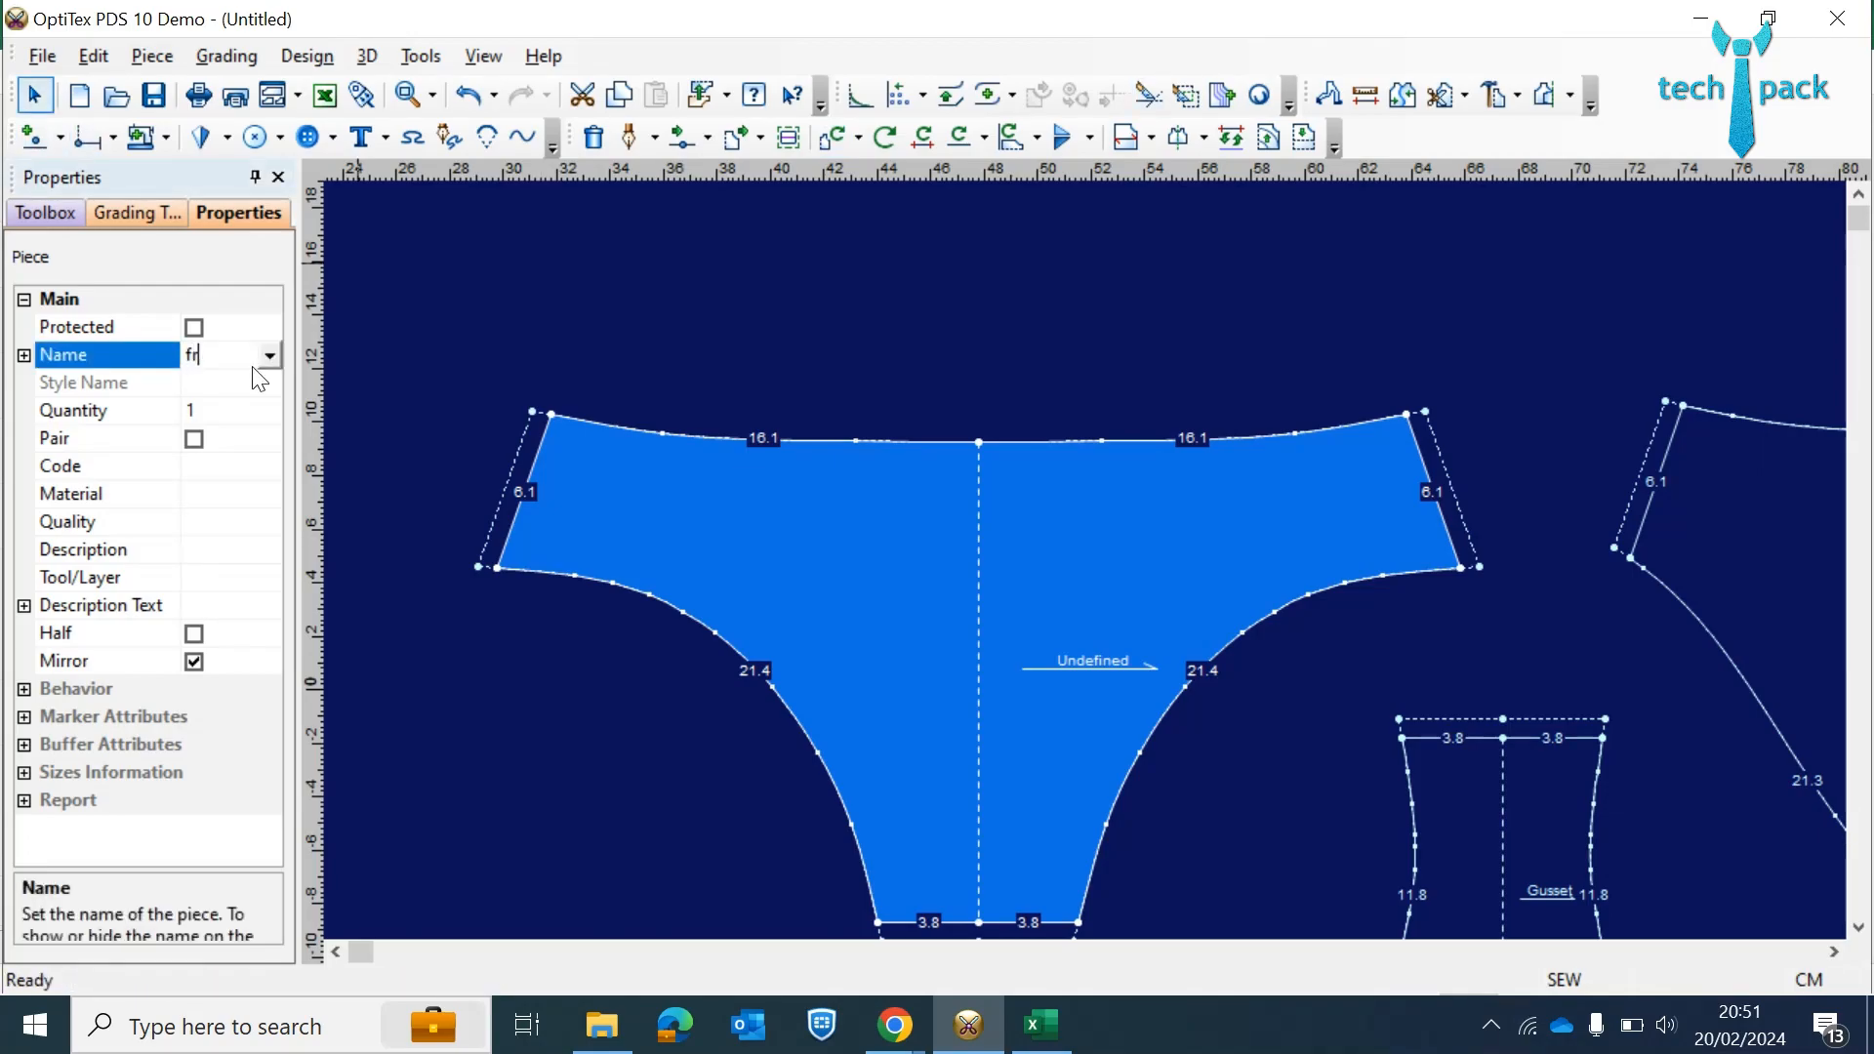
text(ont)
key(Return)
- Name the back piece Back, and fit all three pattern pieces in view
scroll(556, 536, down, 3)
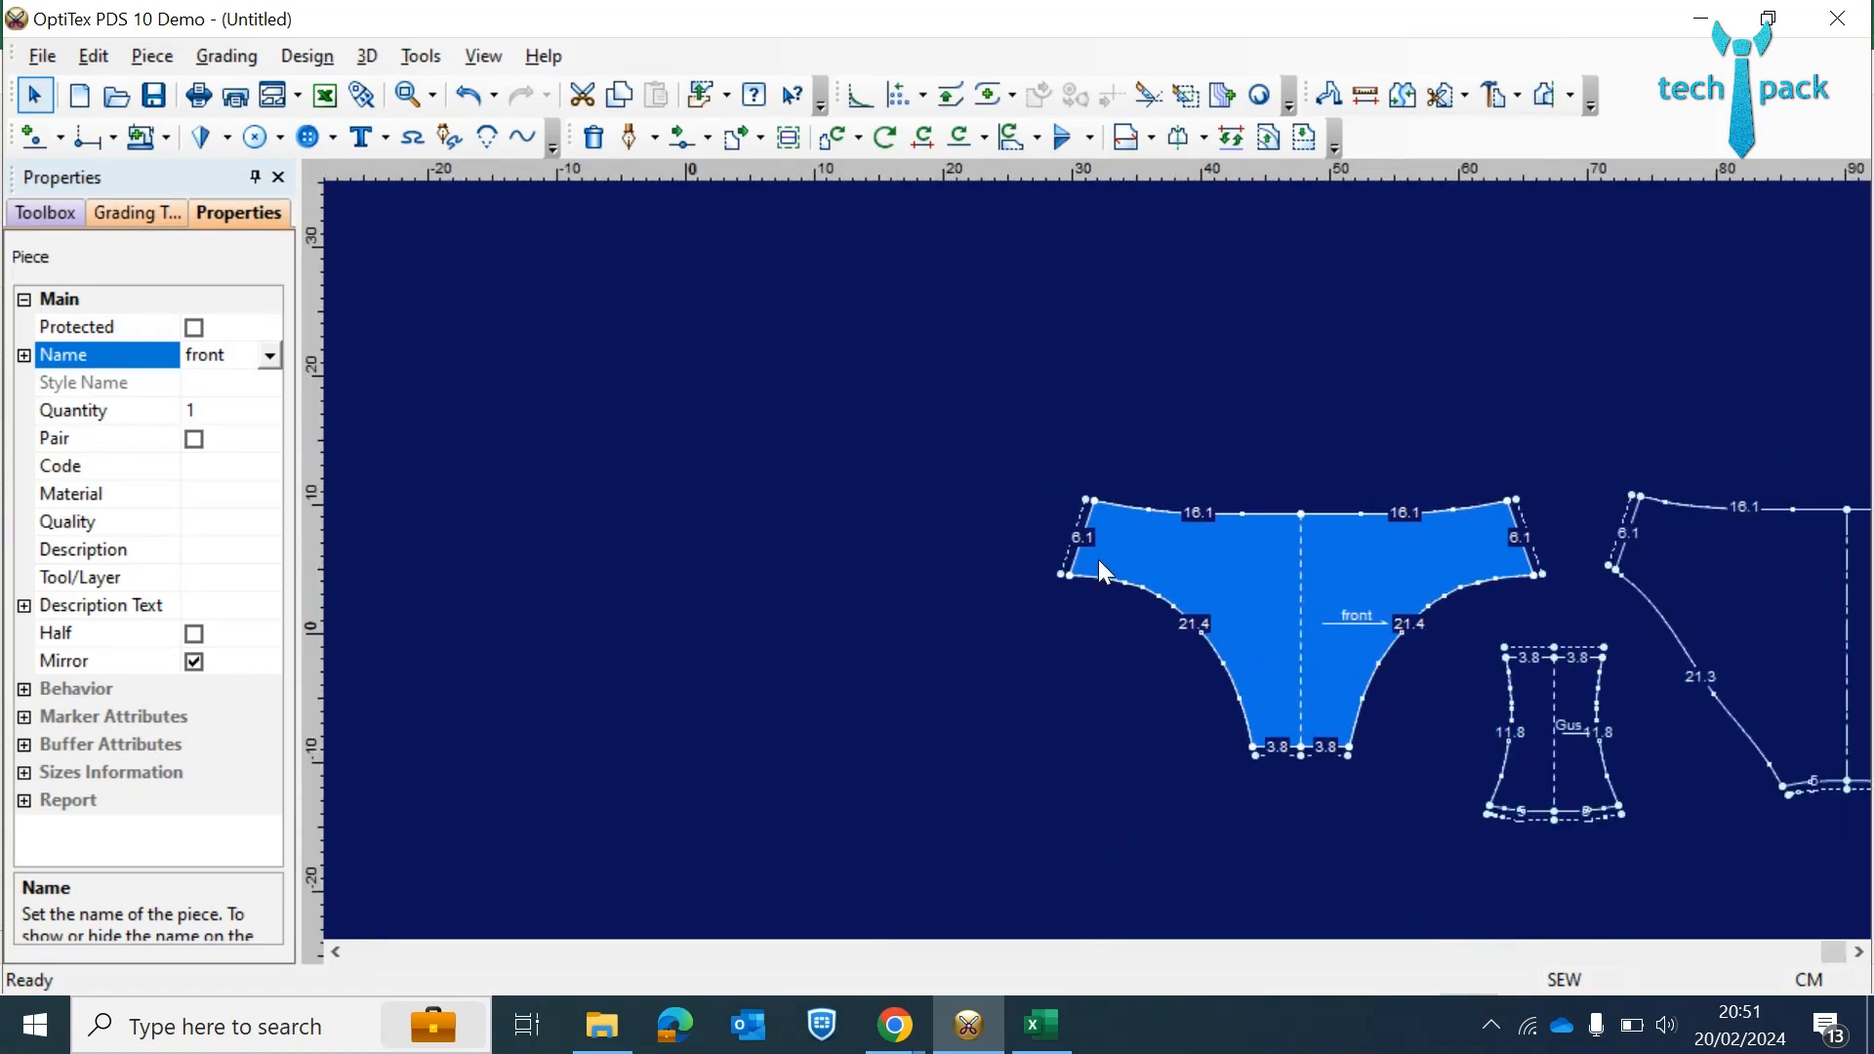
scroll(1091, 567, up, 2)
click(1284, 611)
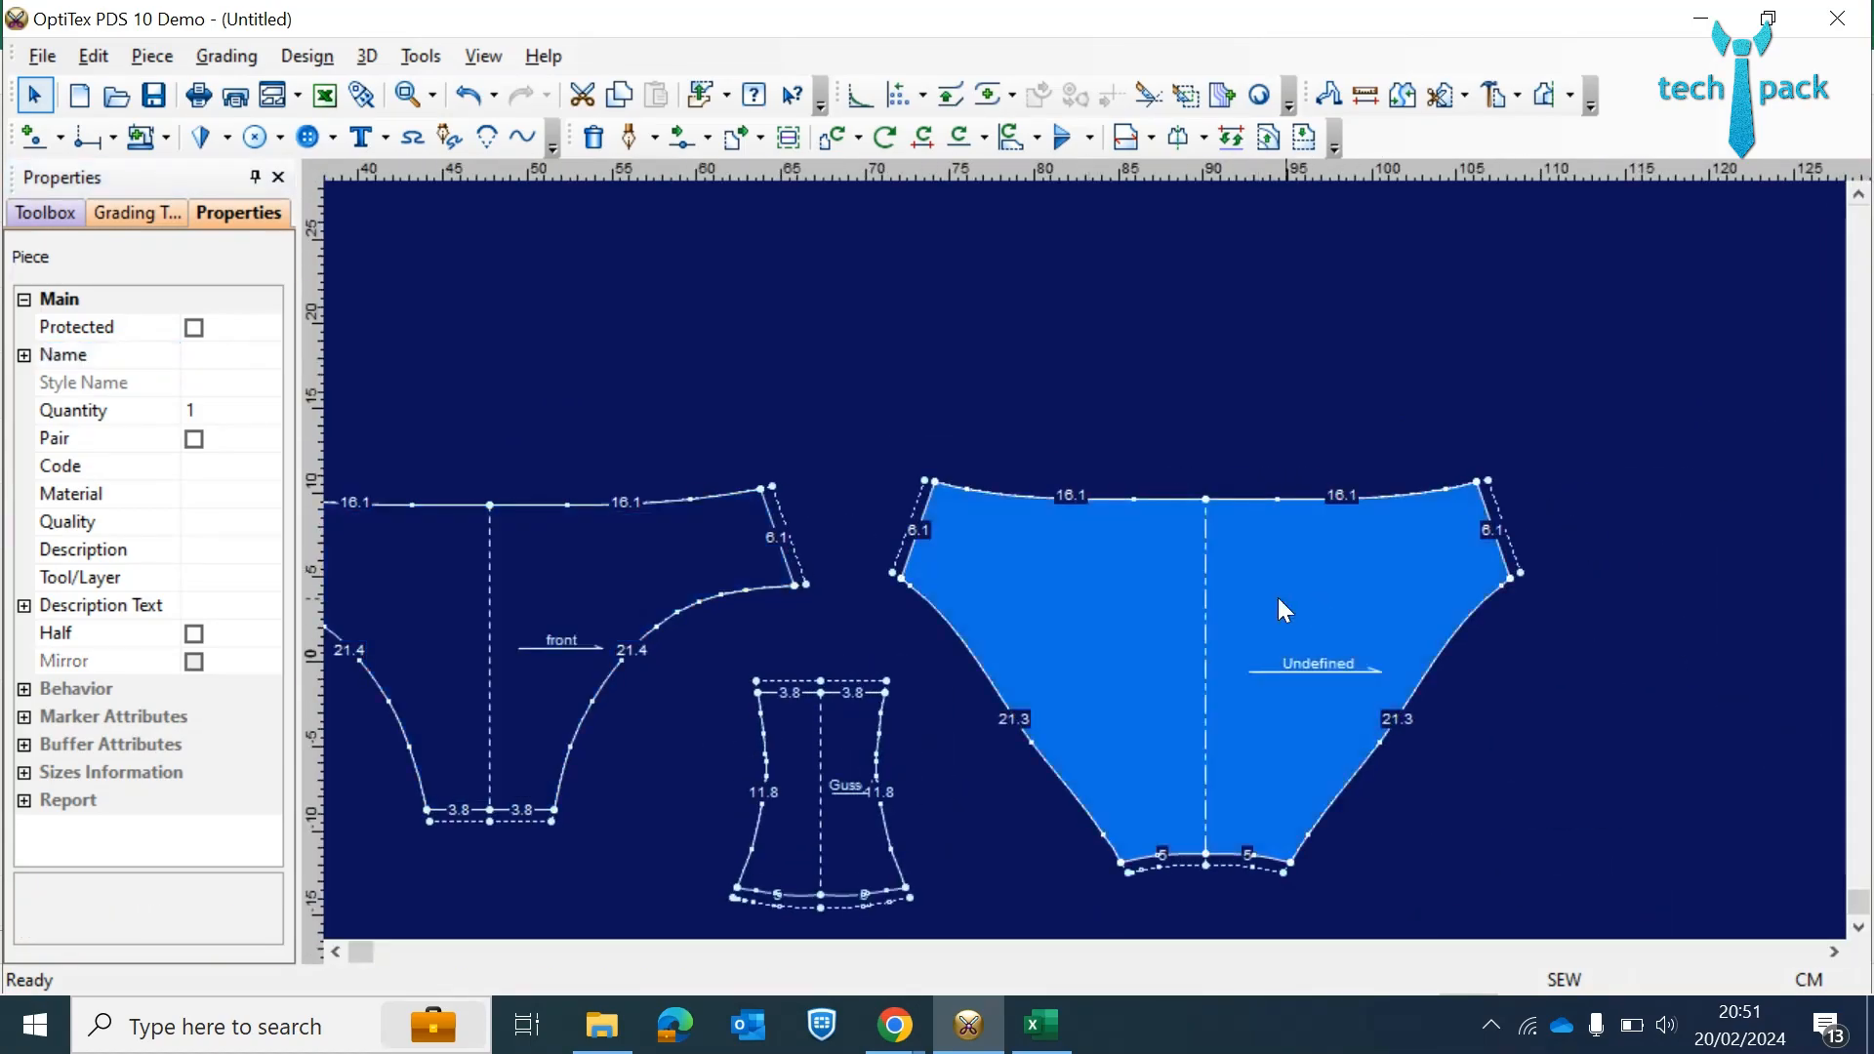
click(201, 361)
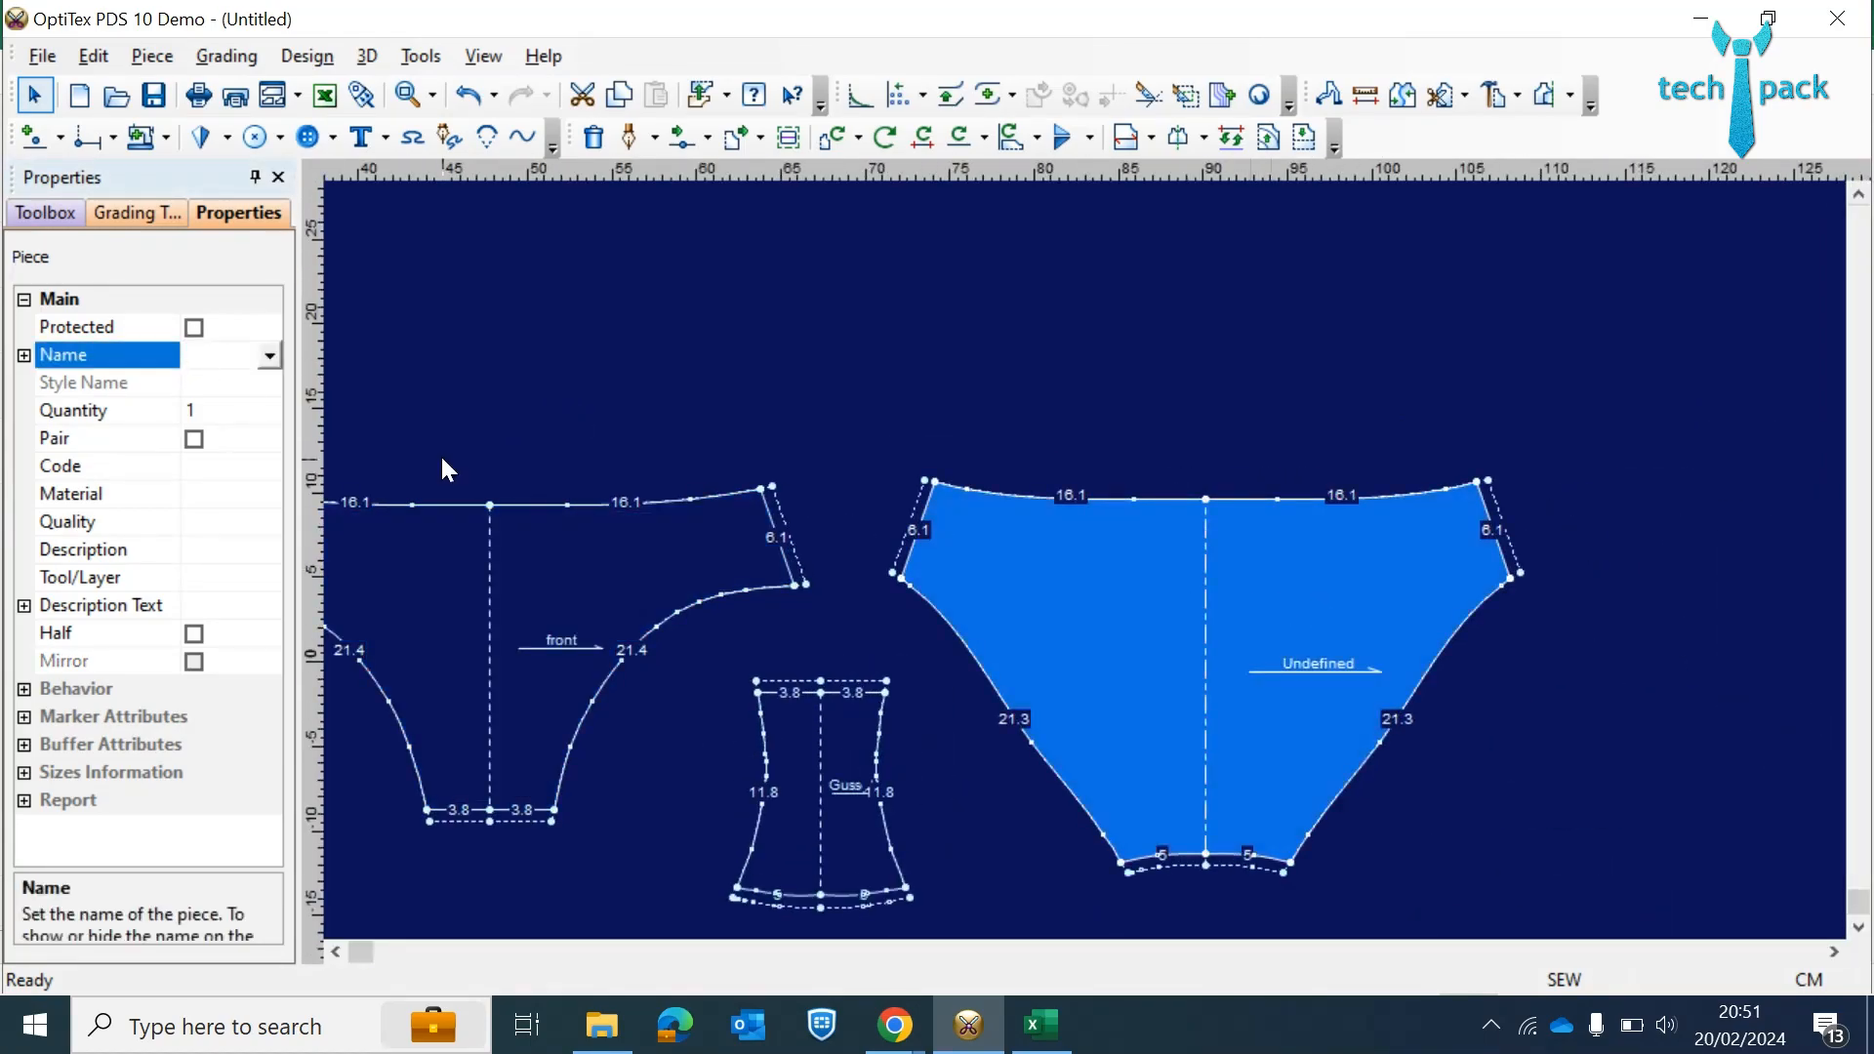
text(Back)
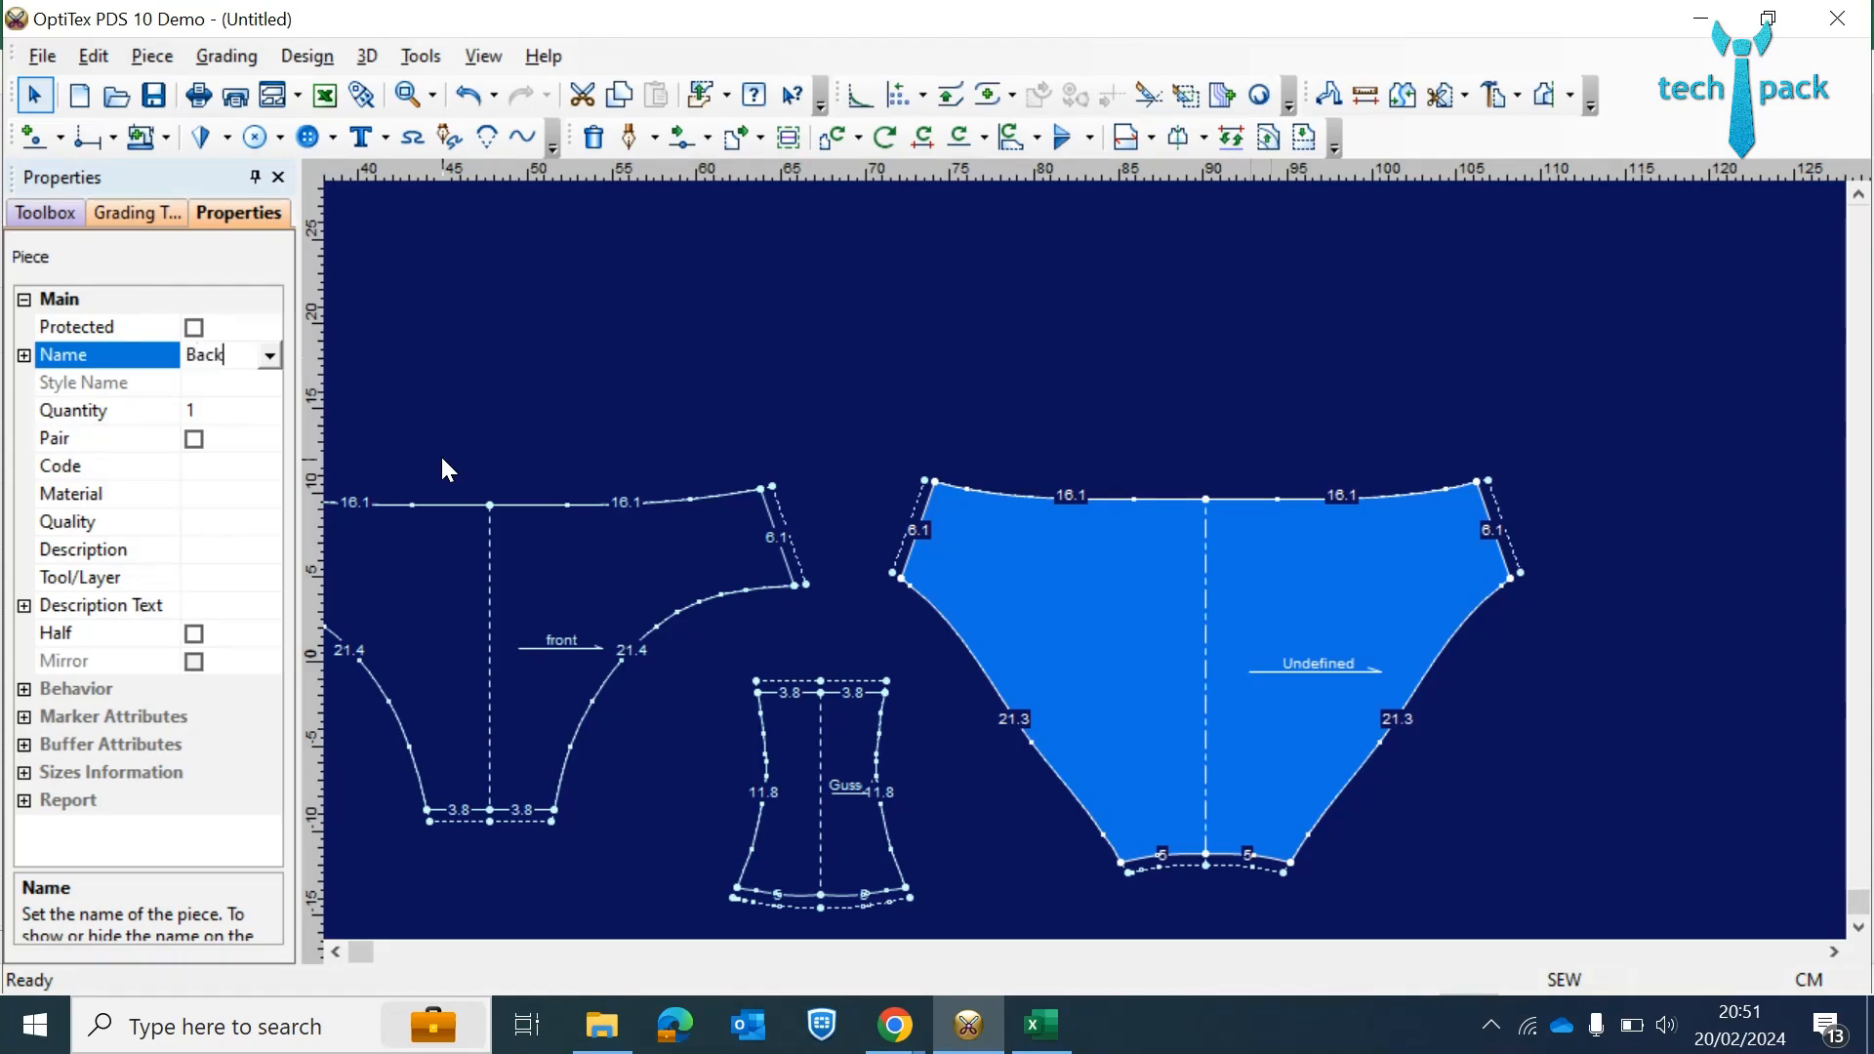
key(Return)
click(548, 424)
key(Home)
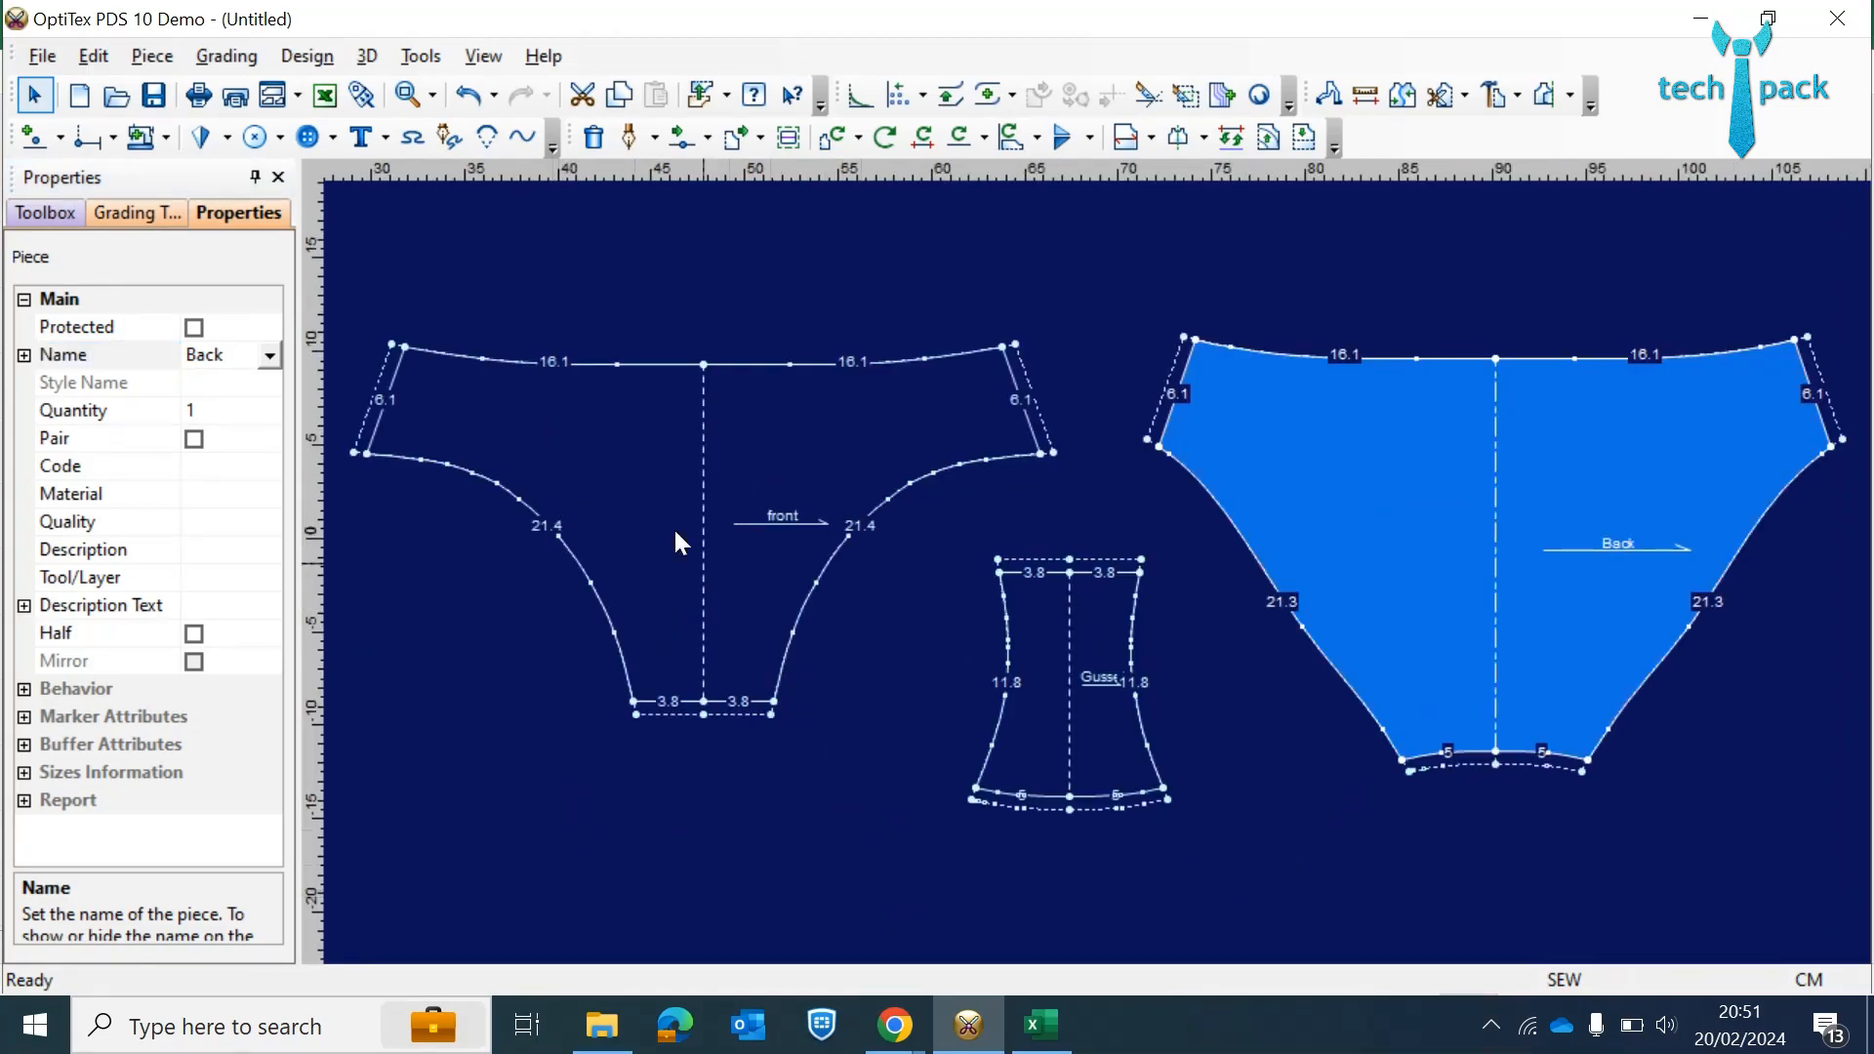
click(549, 445)
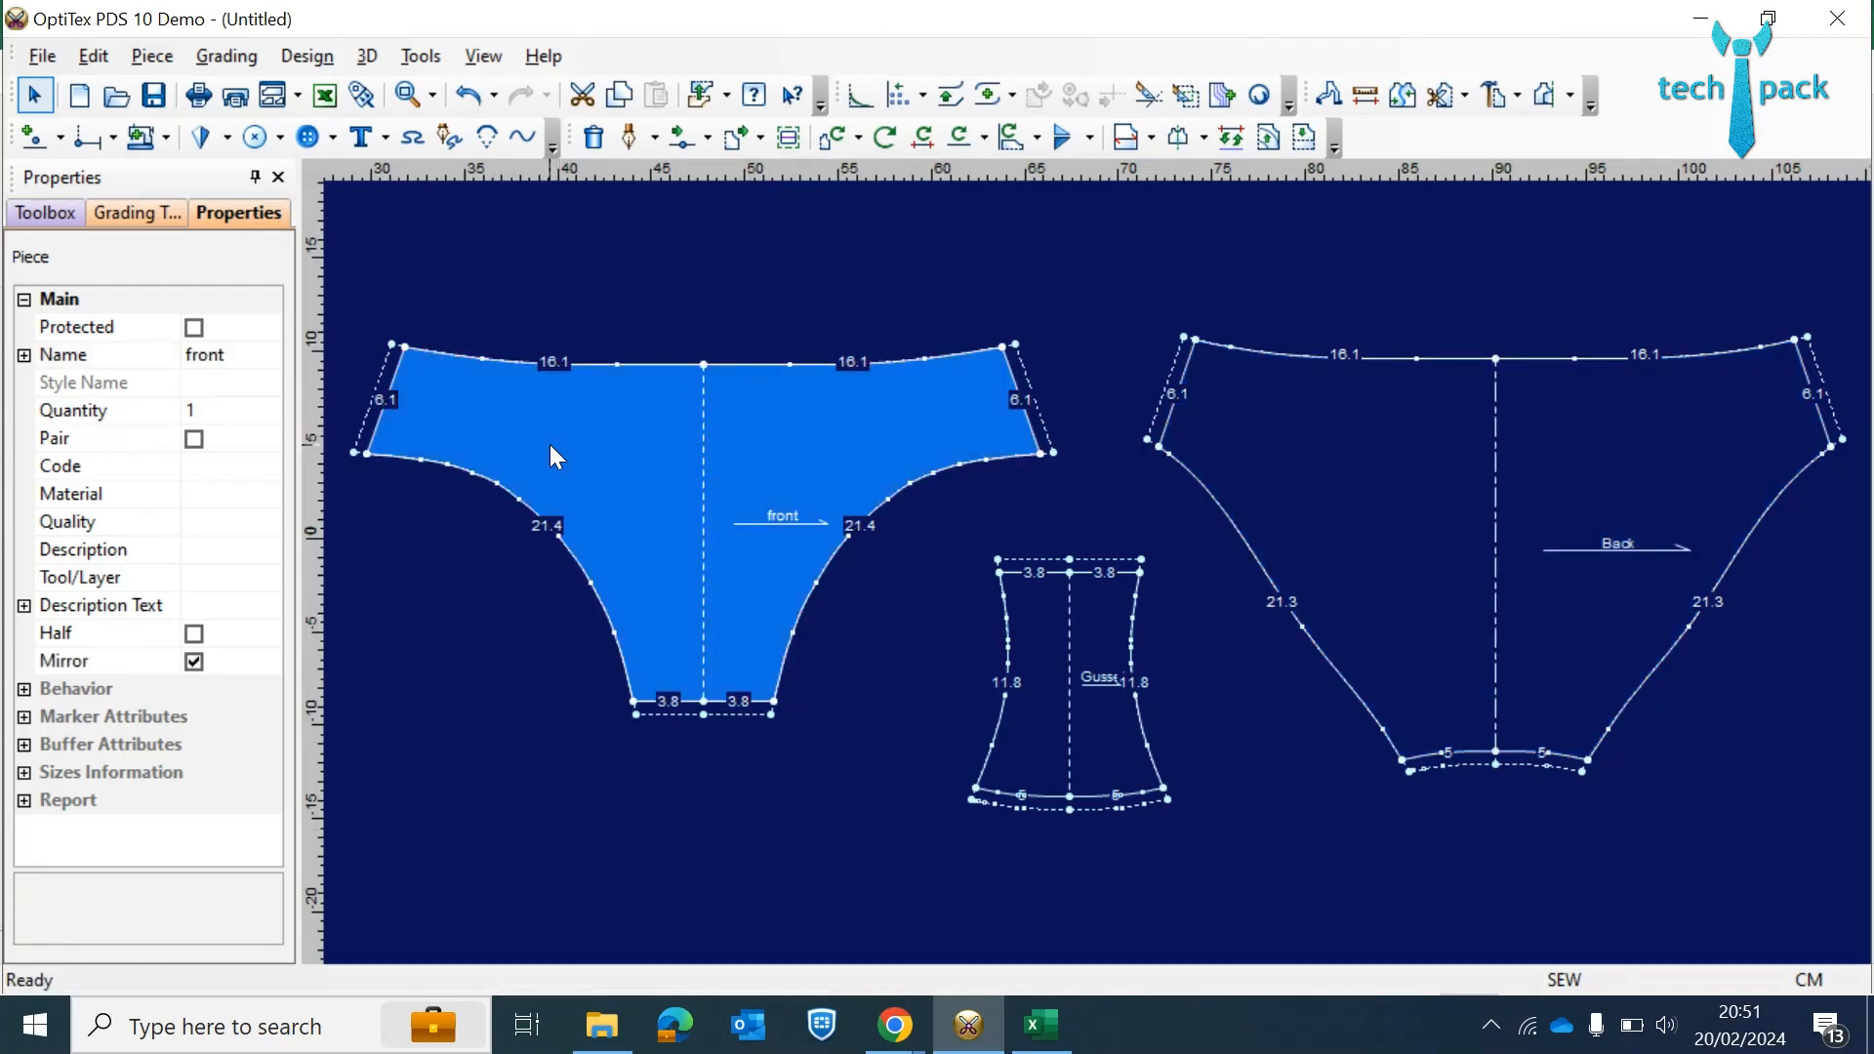
click(1313, 410)
click(1117, 781)
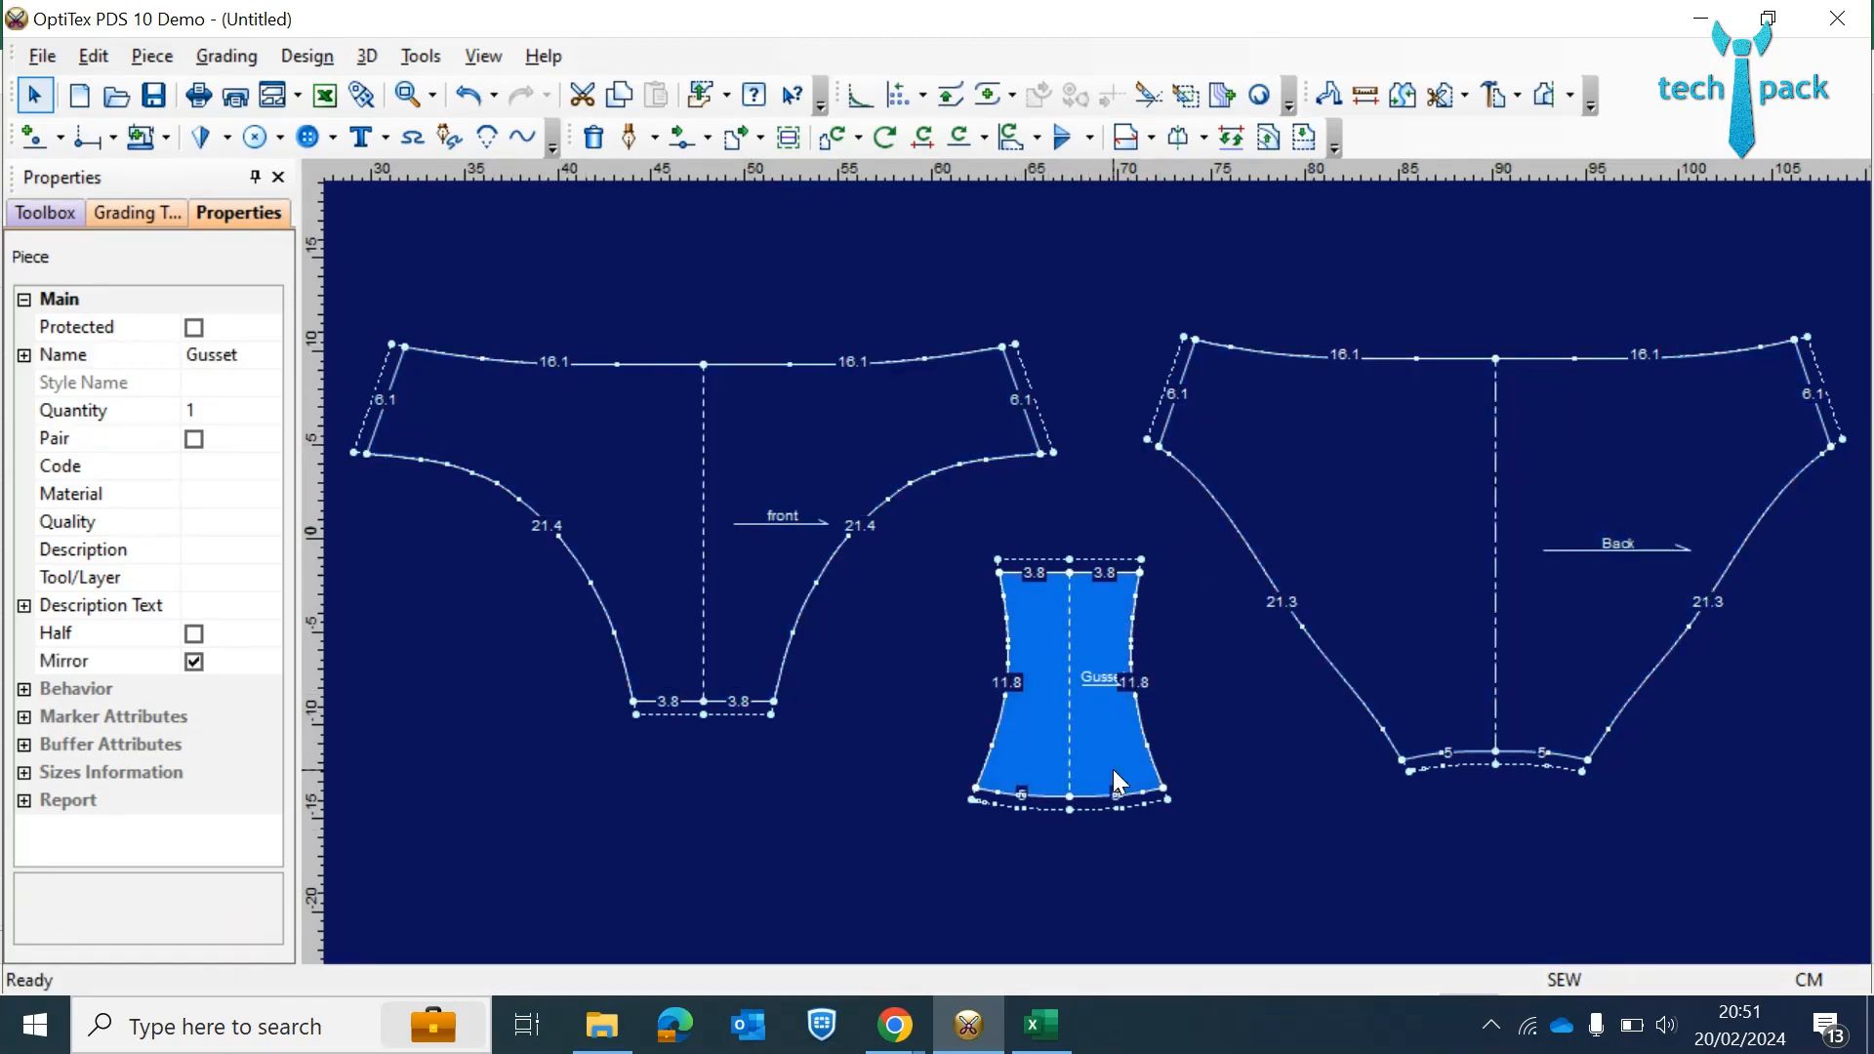
right_click(1098, 740)
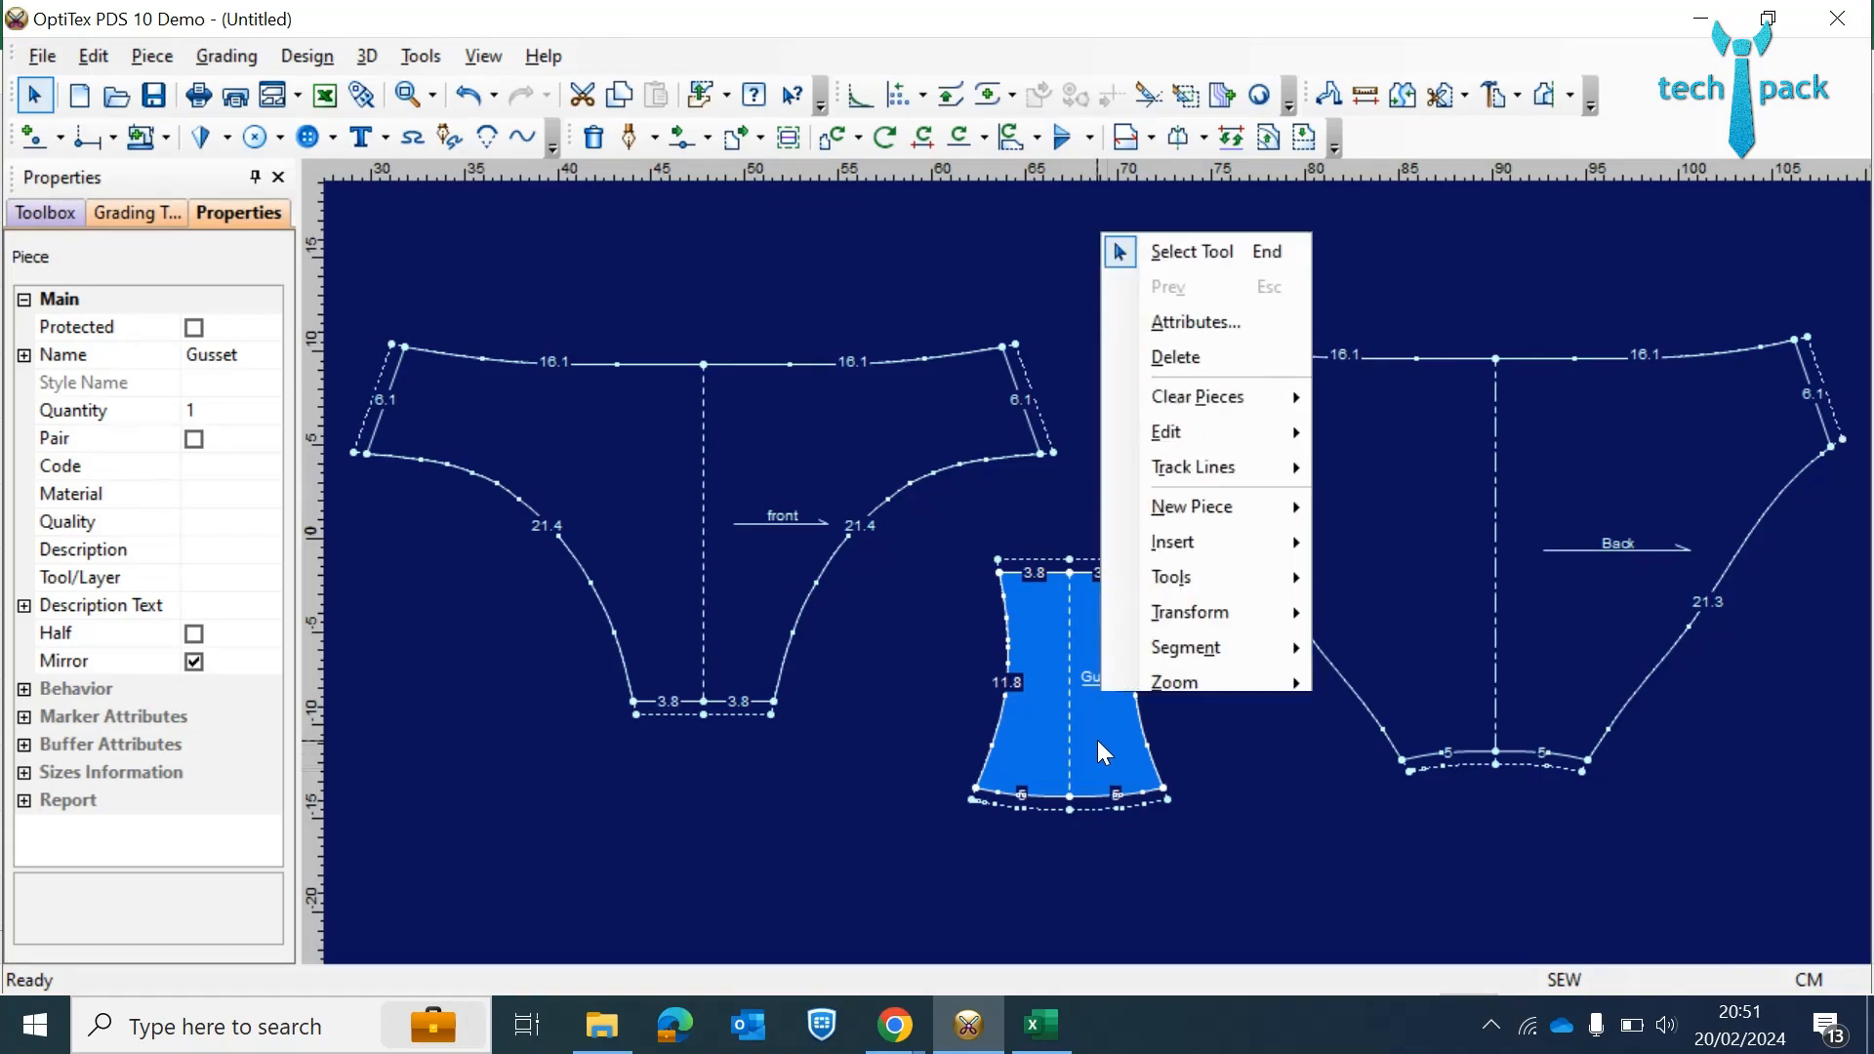